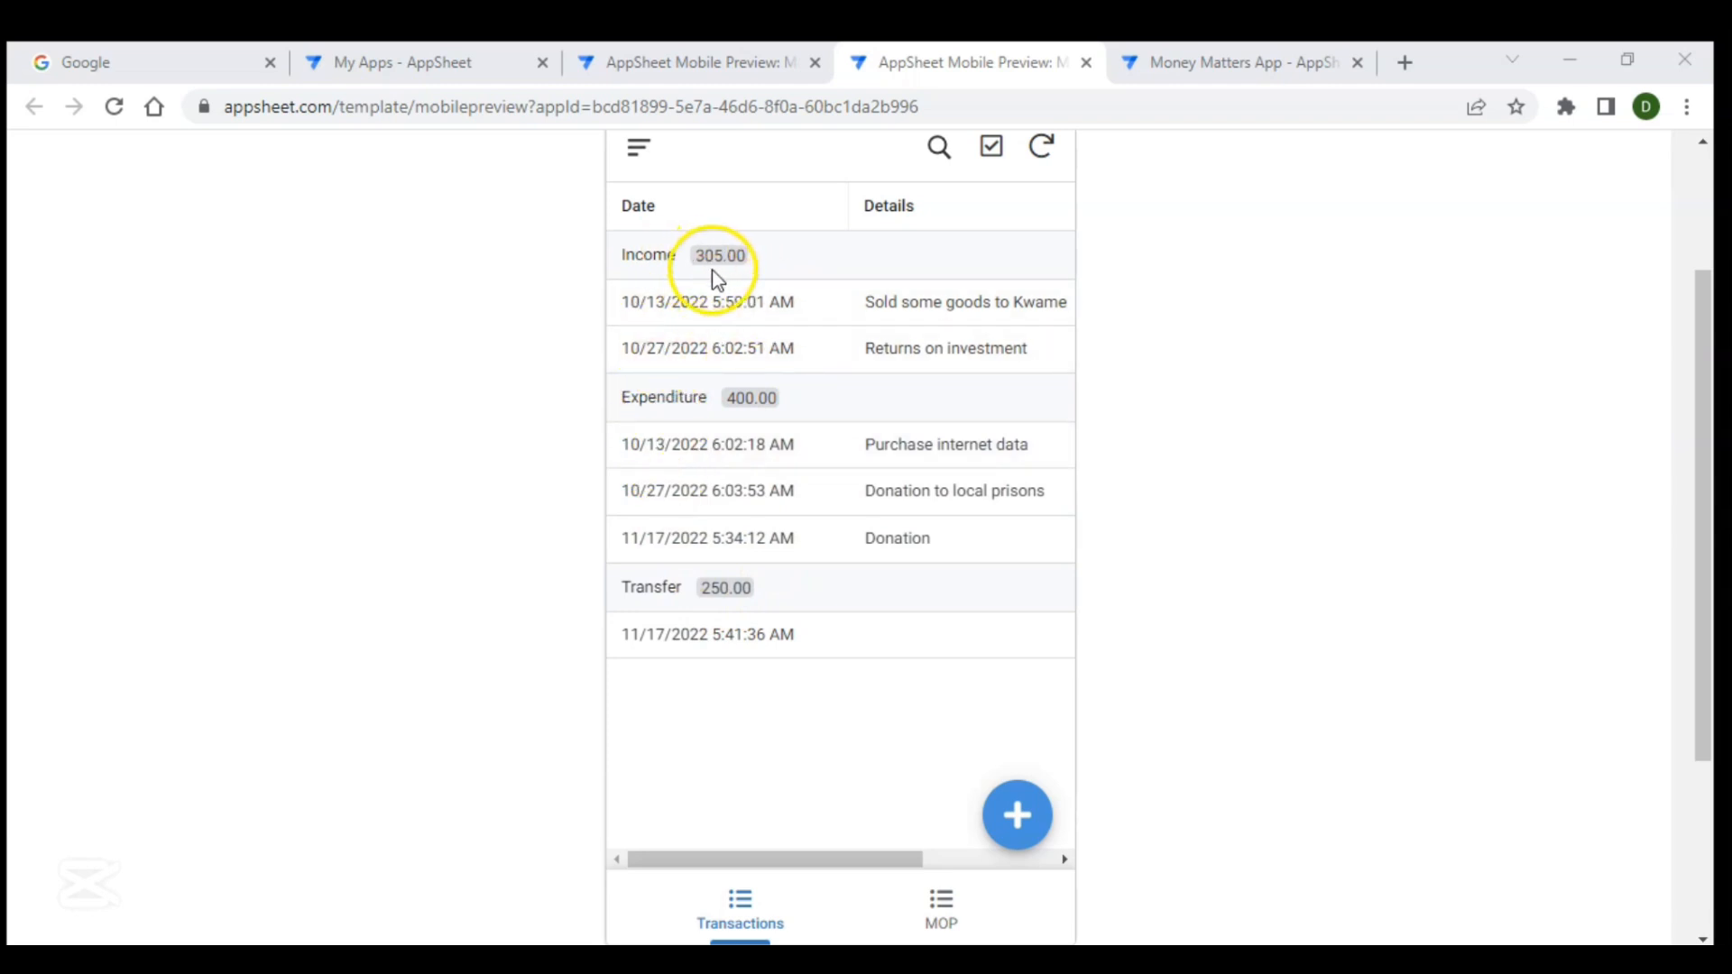
# - Browse the Transactions and MOP views of the app preview, opening the Cash record and returning
pyautogui.hscroll(3, 827, 302)
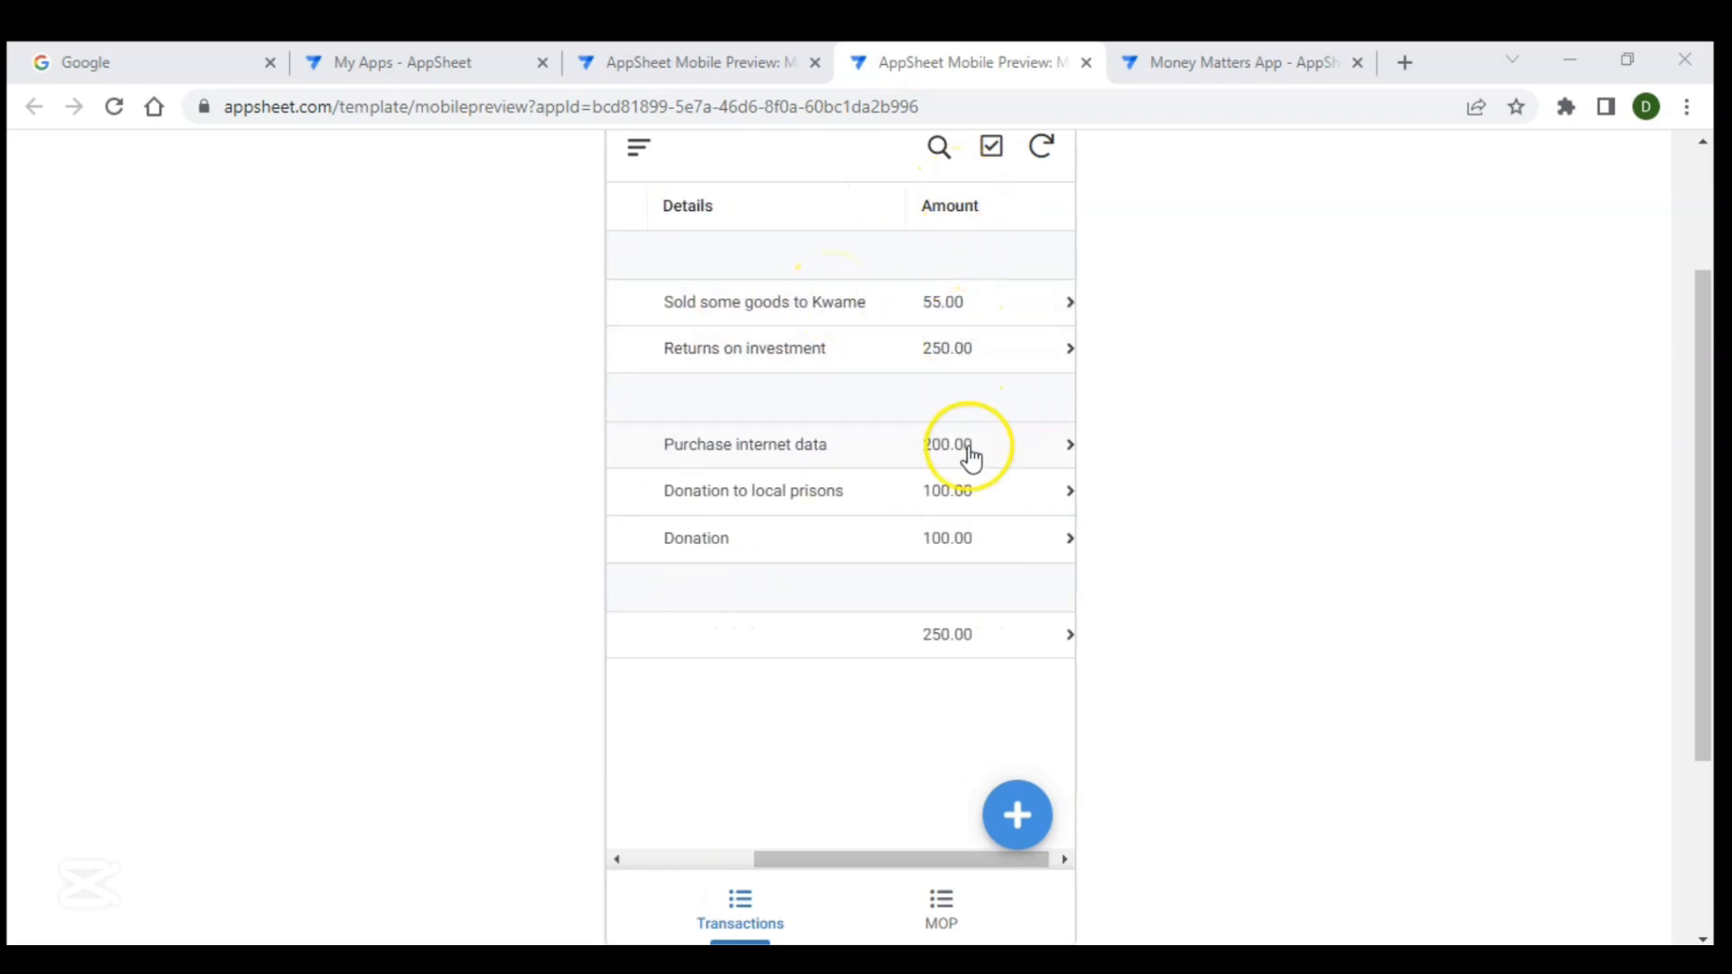
pyautogui.hscroll(-3, 855, 540)
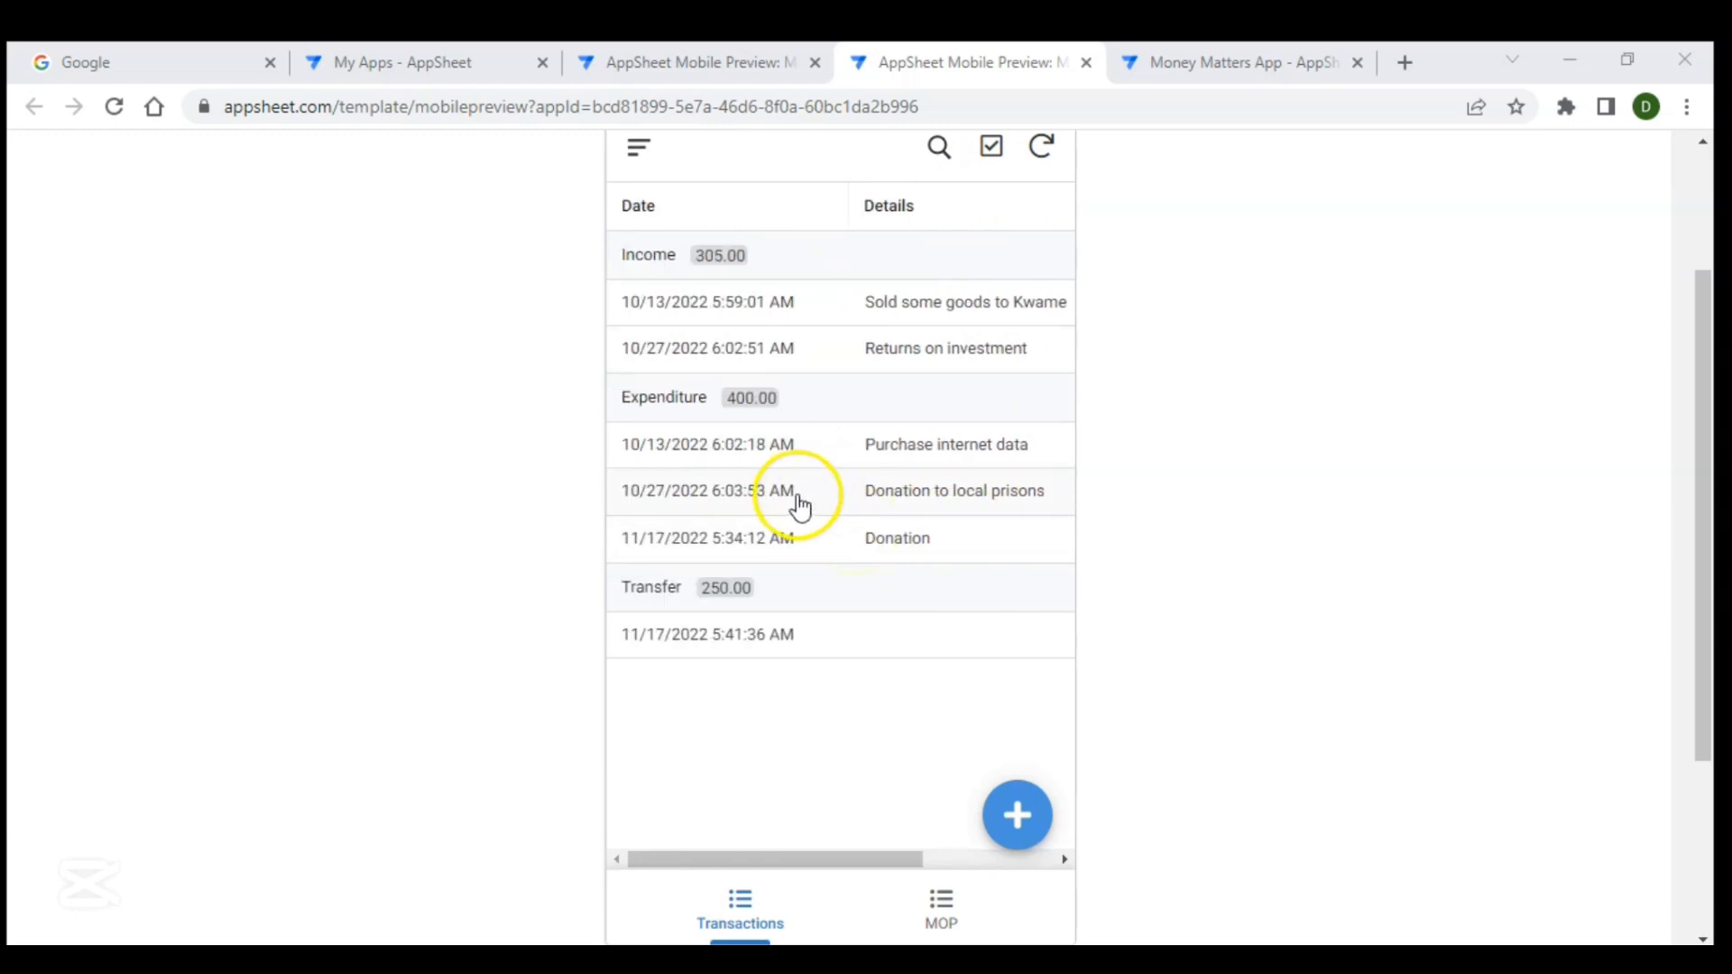
pyautogui.click(936, 907)
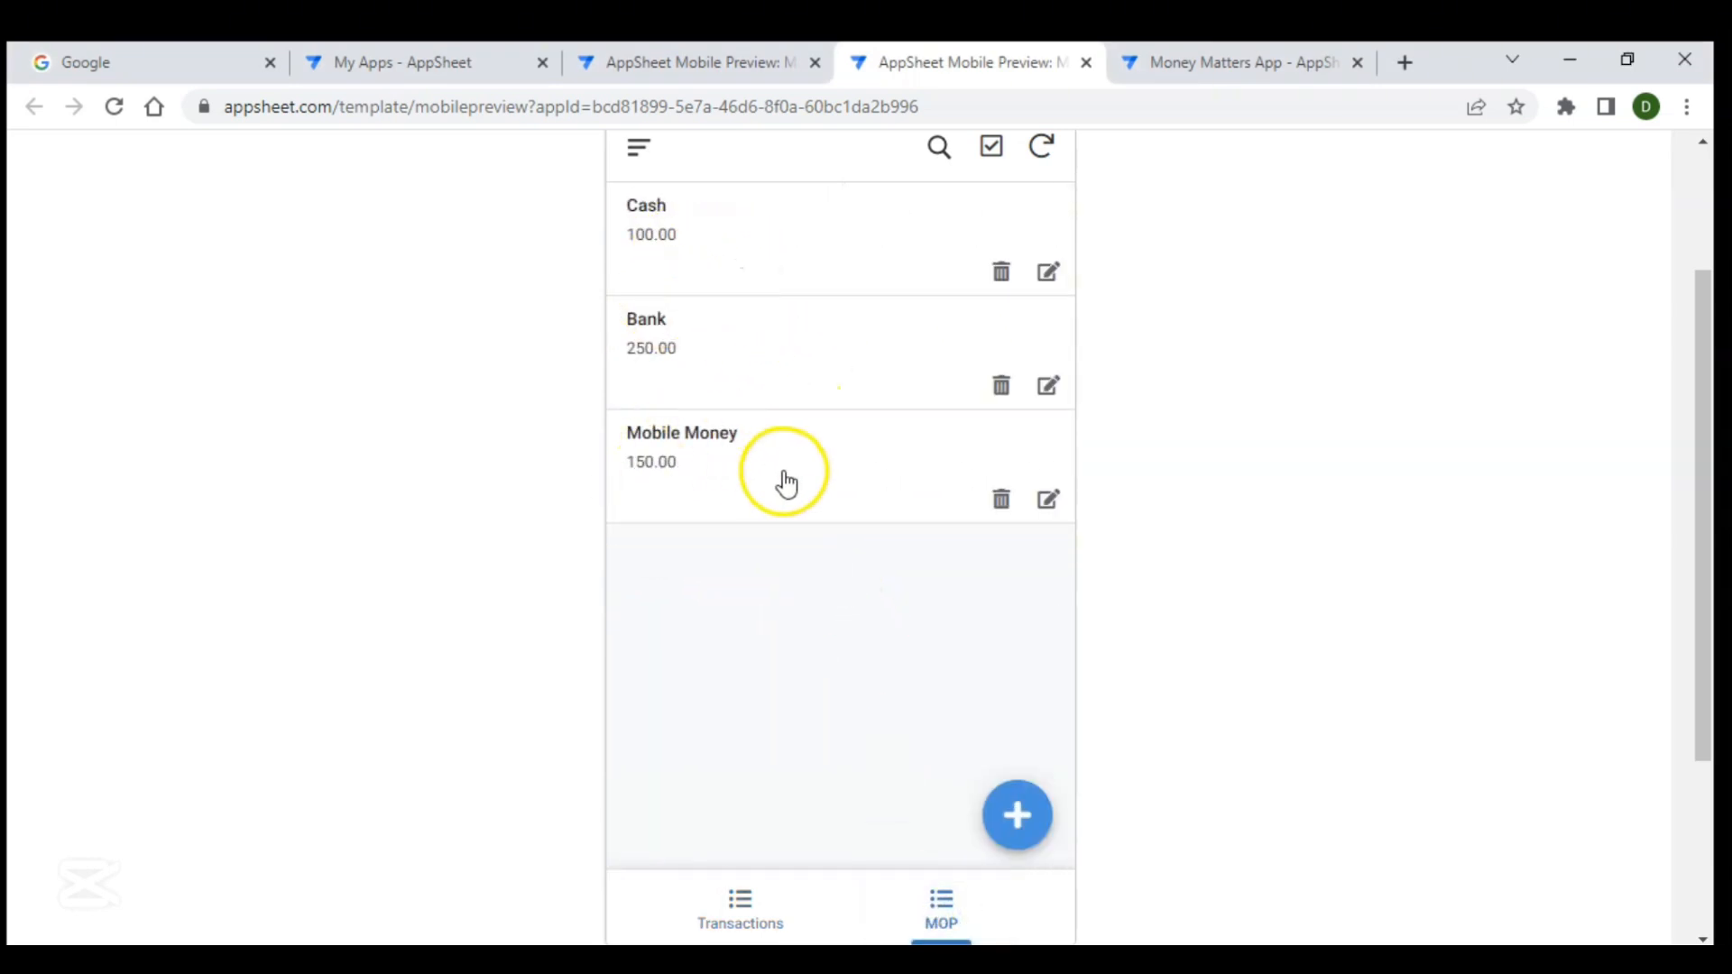
pyautogui.click(682, 216)
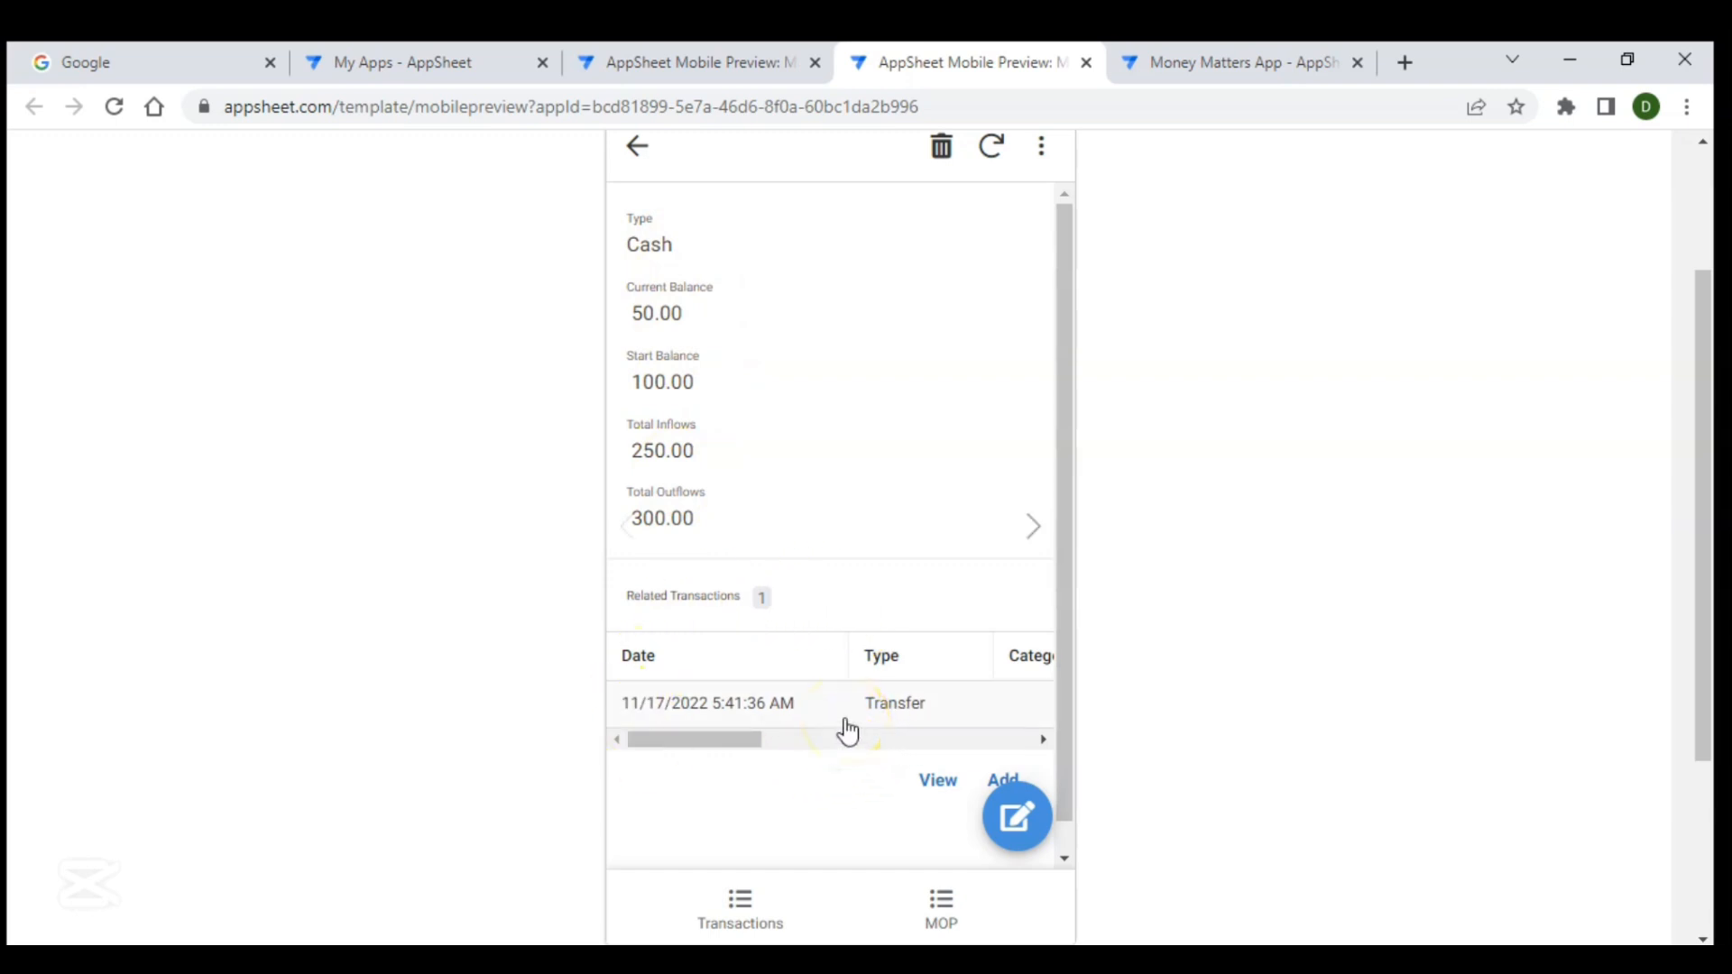
pyautogui.click(632, 162)
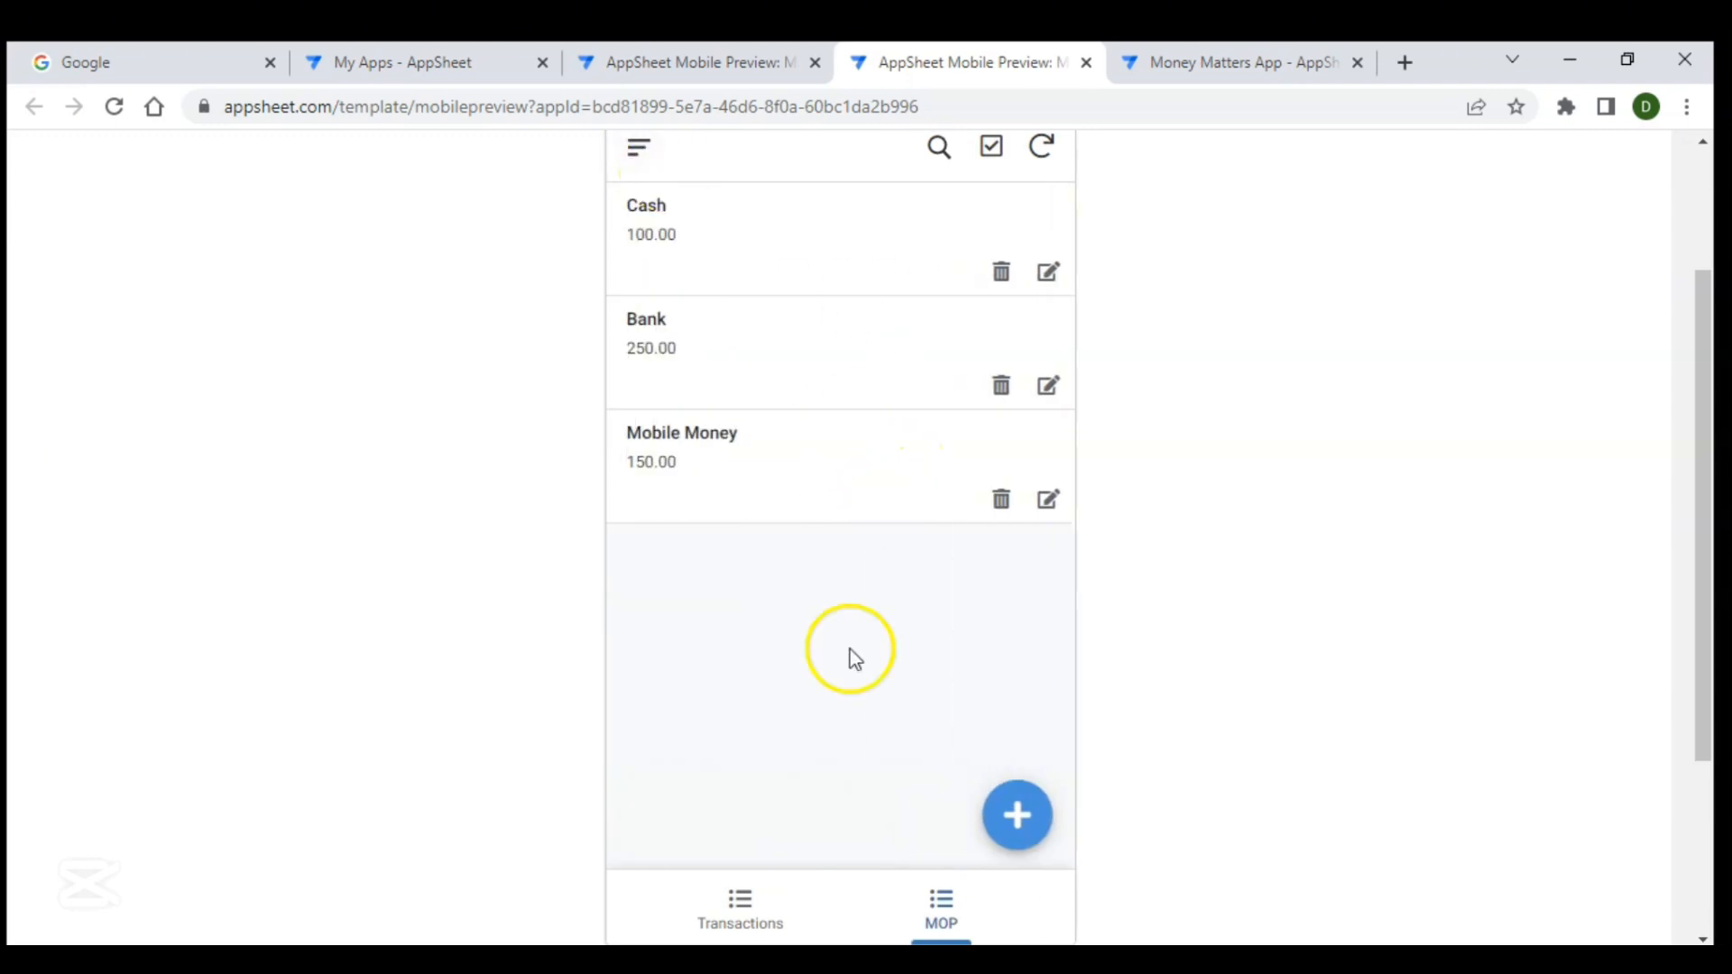
pyautogui.click(757, 909)
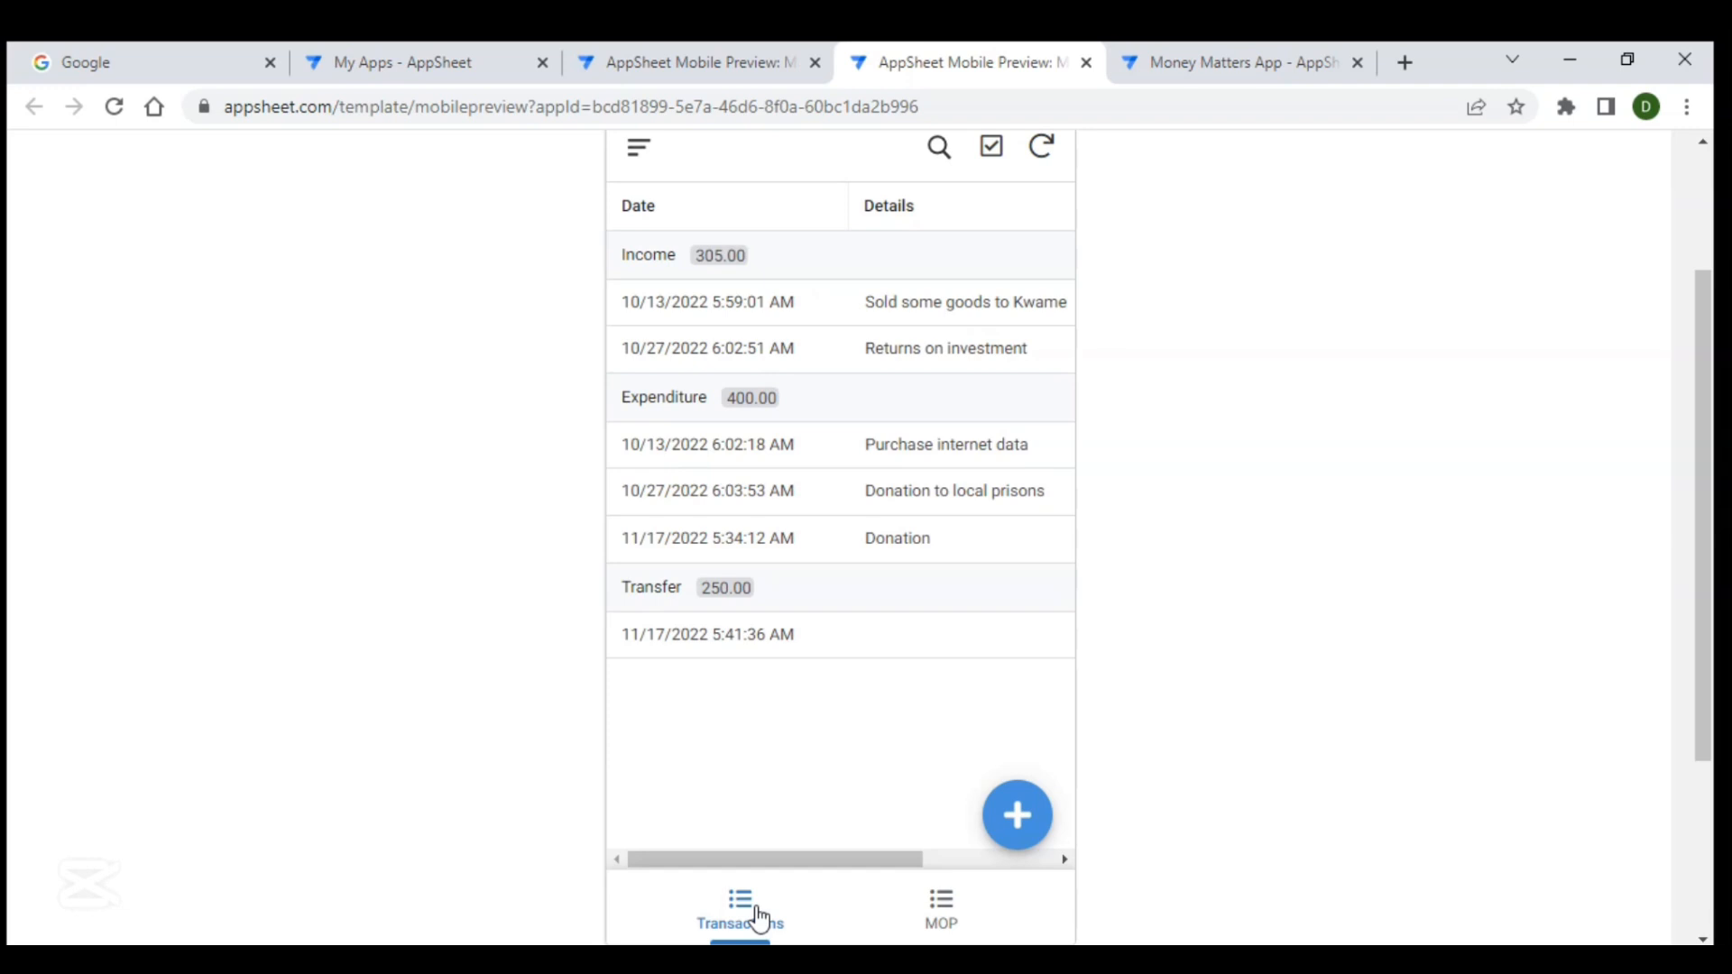
# - Switch to the other app preview and browse its Summary Page, Transactions and Modes views
pyautogui.click(681, 74)
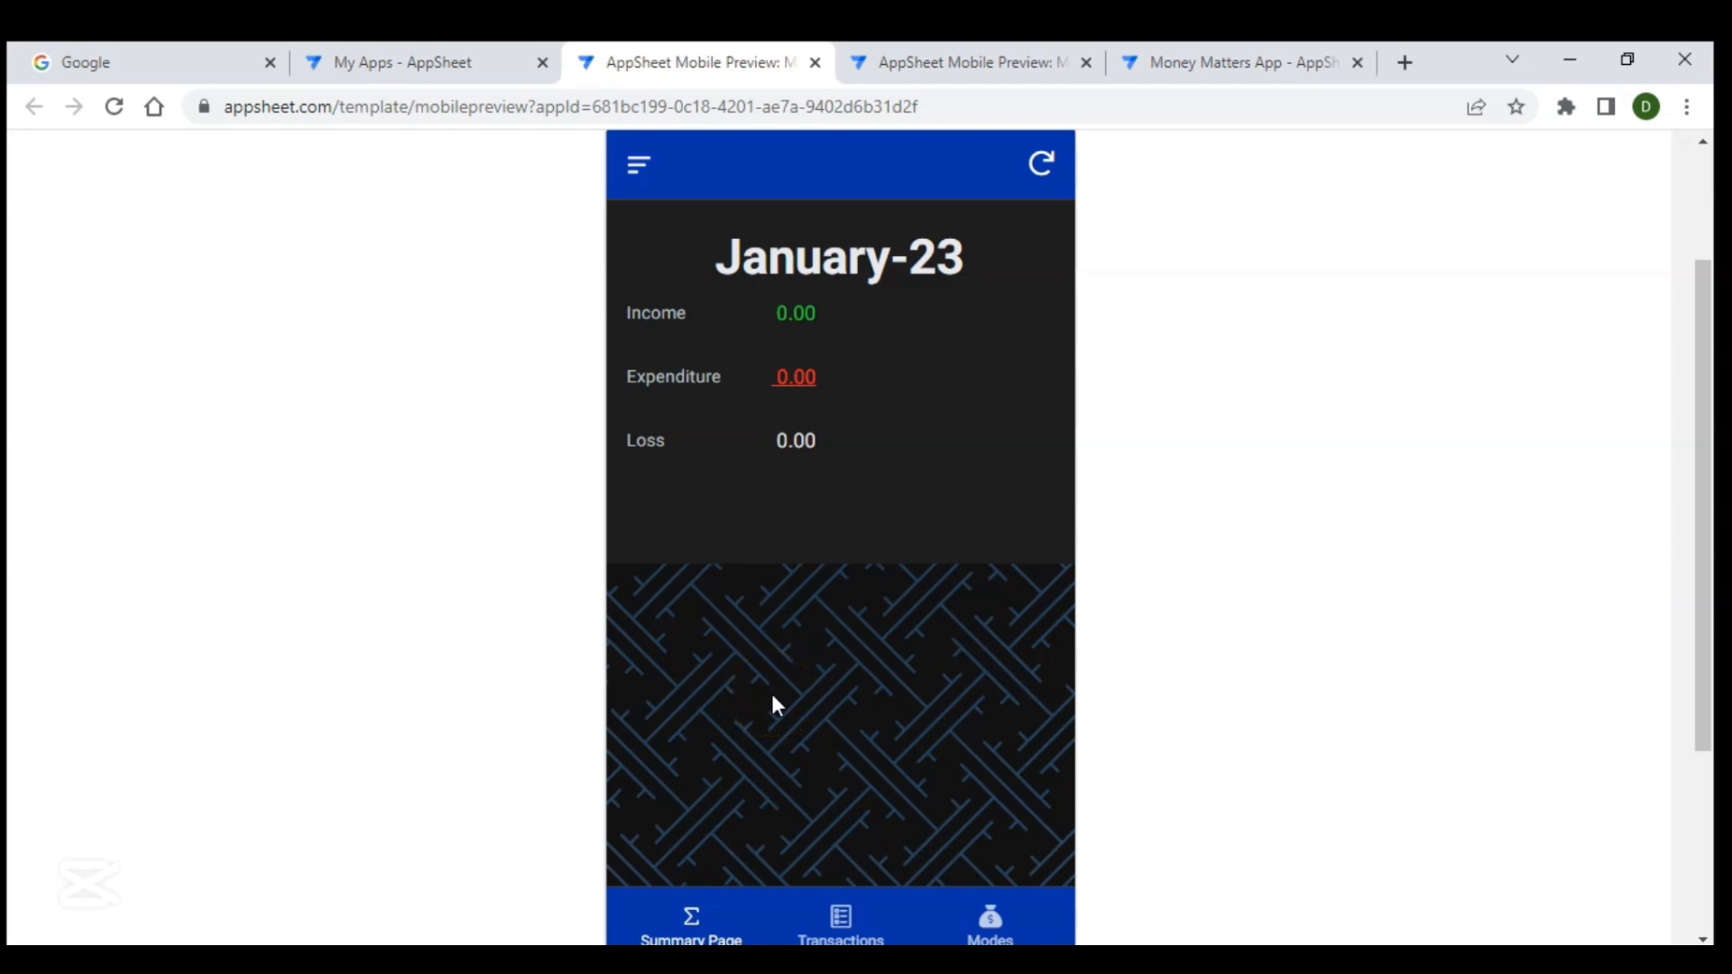
pyautogui.click(695, 931)
pyautogui.click(837, 920)
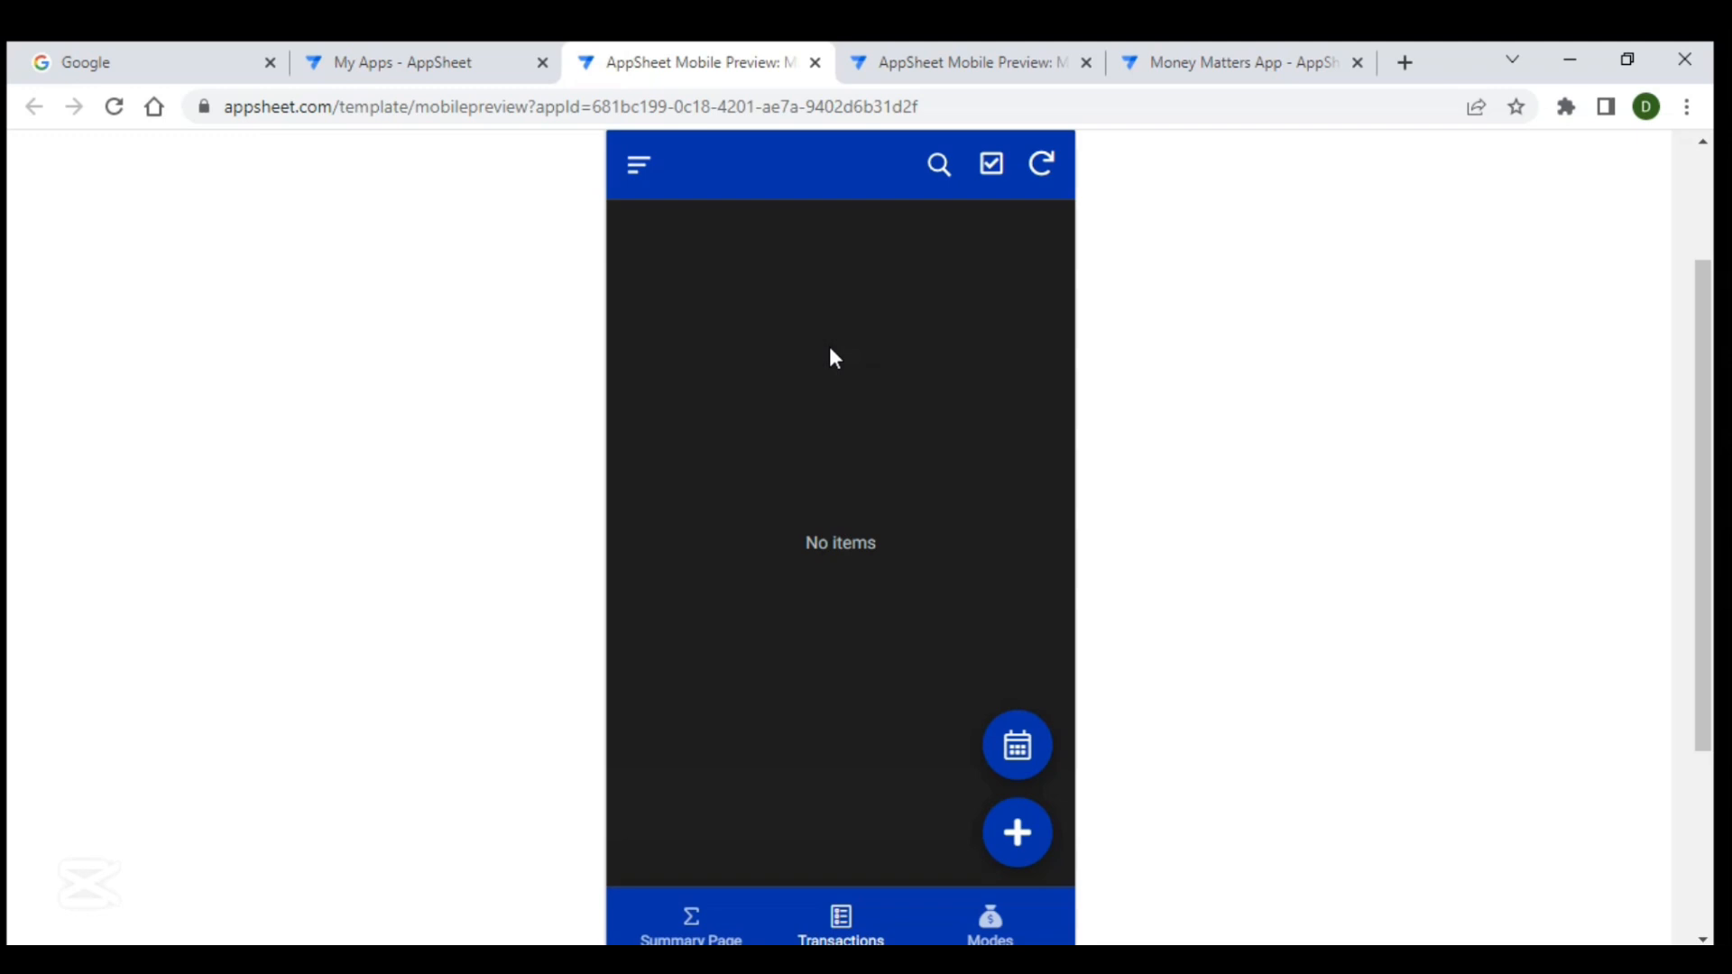
pyautogui.click(1006, 922)
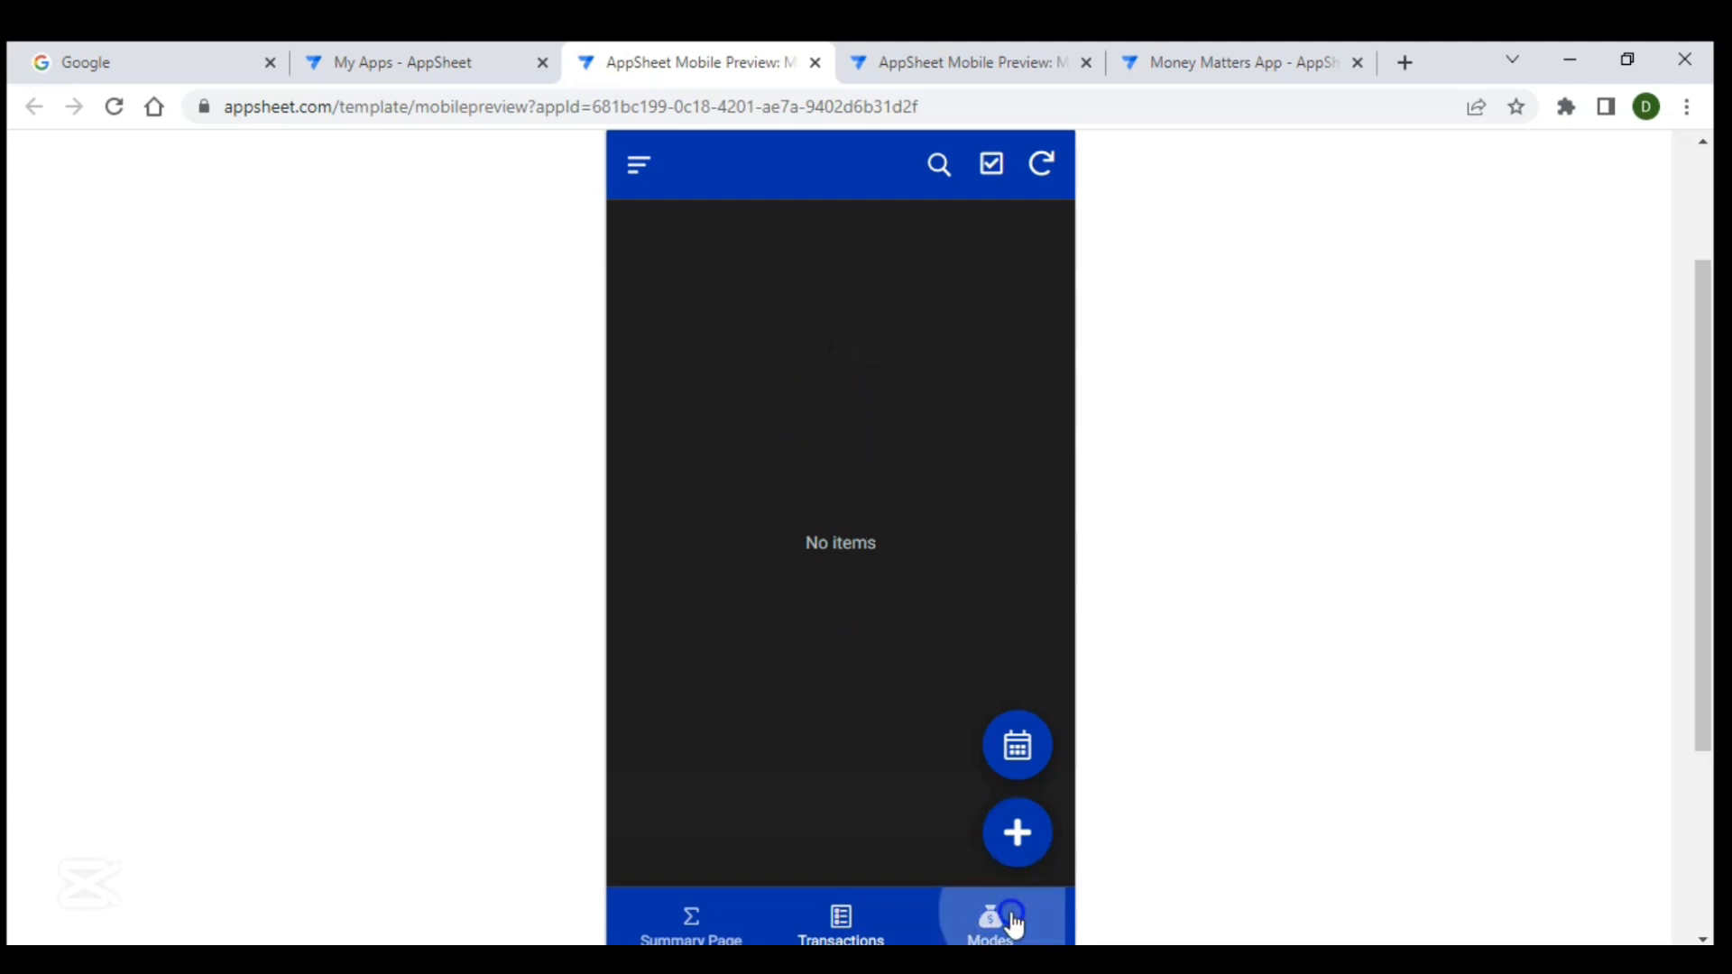
pyautogui.click(987, 541)
pyautogui.click(742, 451)
pyautogui.click(889, 716)
pyautogui.click(1014, 565)
pyautogui.click(712, 636)
pyautogui.click(1022, 482)
pyautogui.click(762, 758)
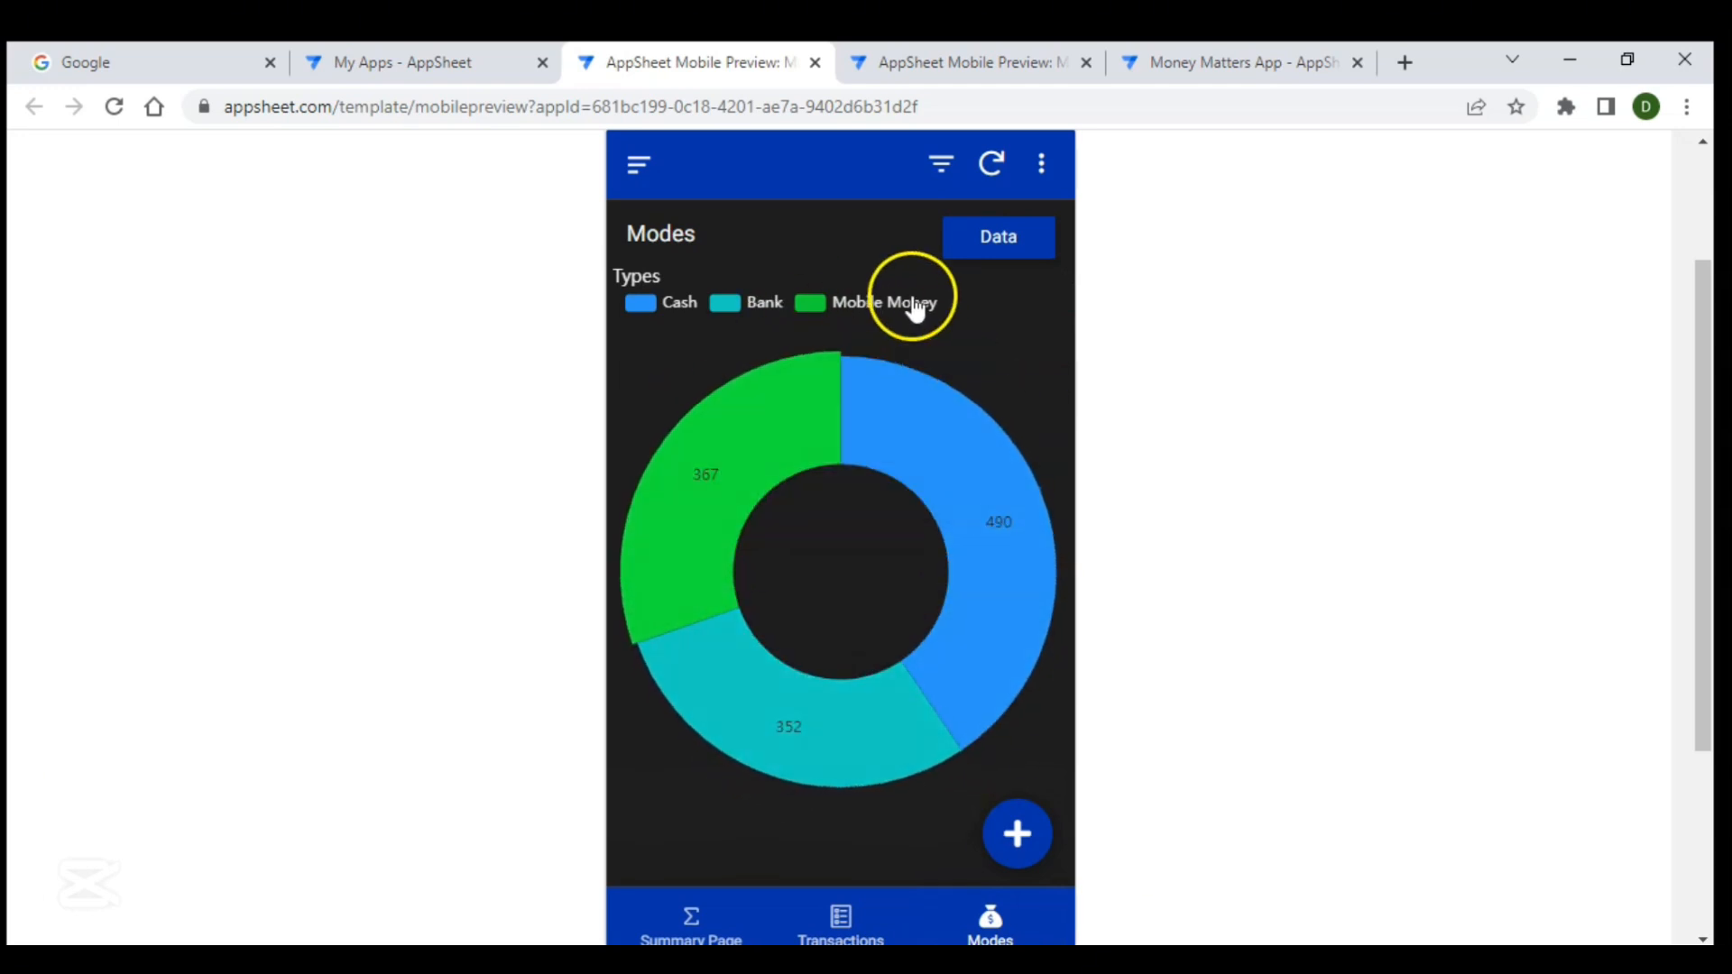
# - Examine the Modes data table and step through the Cash, Bank and Mobile Money detail records, ending on the Summary Page
pyautogui.click(1010, 242)
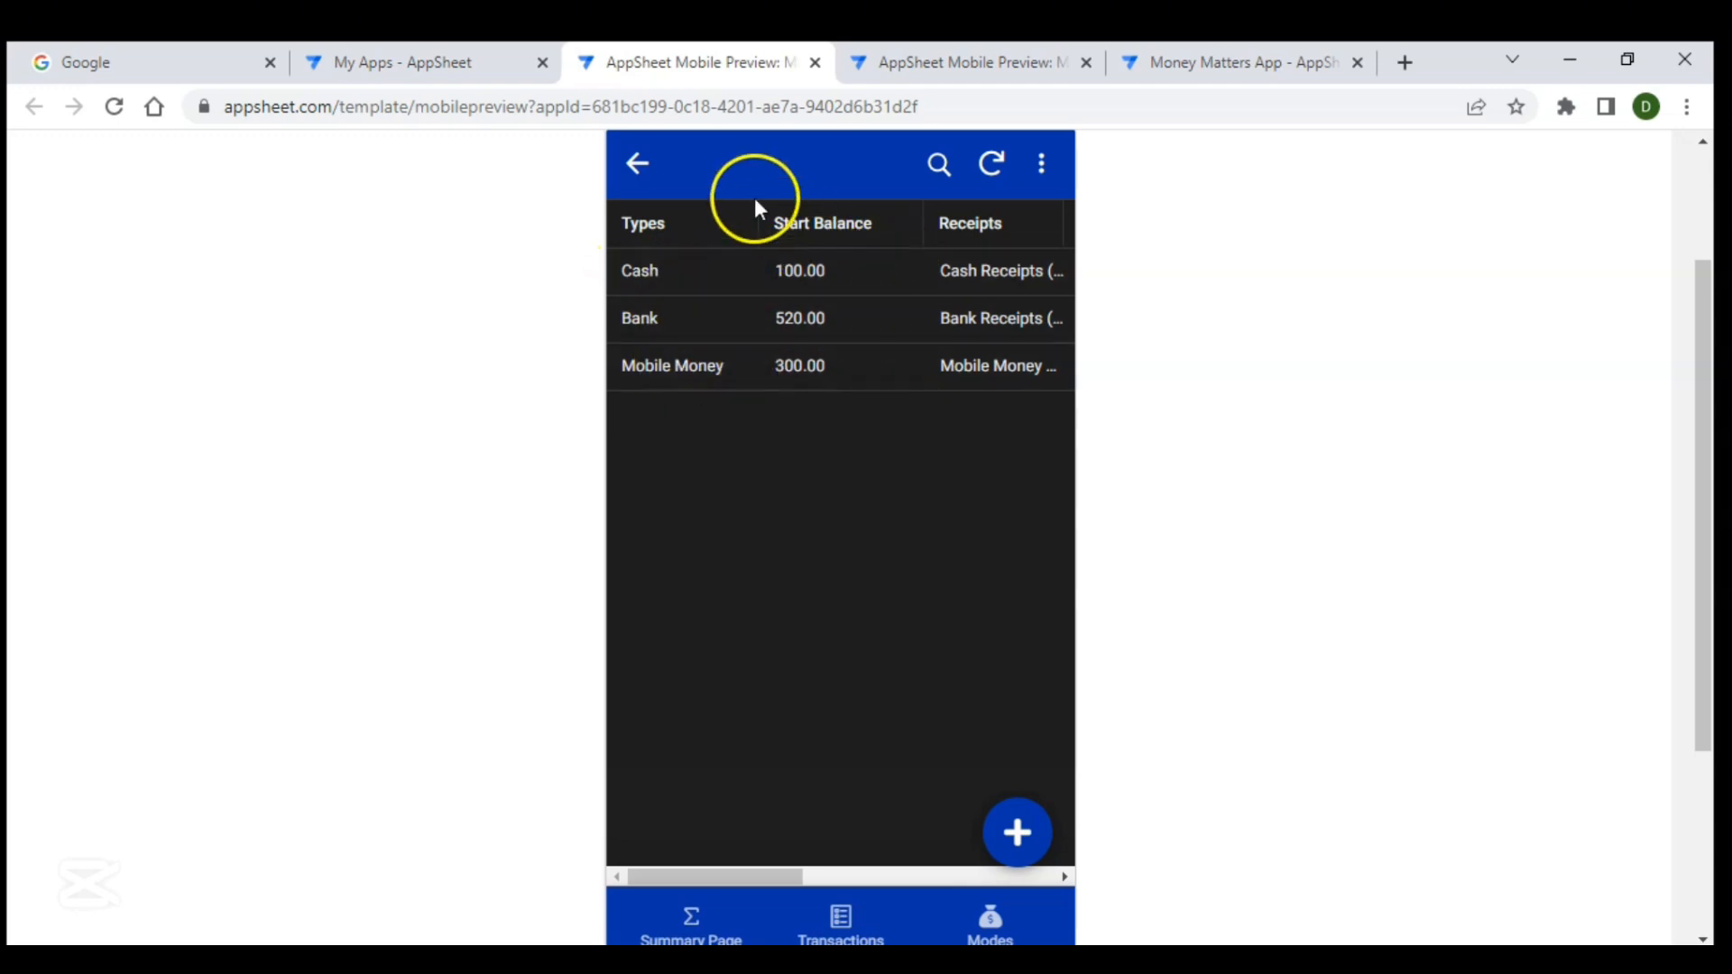
pyautogui.click(641, 168)
pyautogui.moveTo(913, 398)
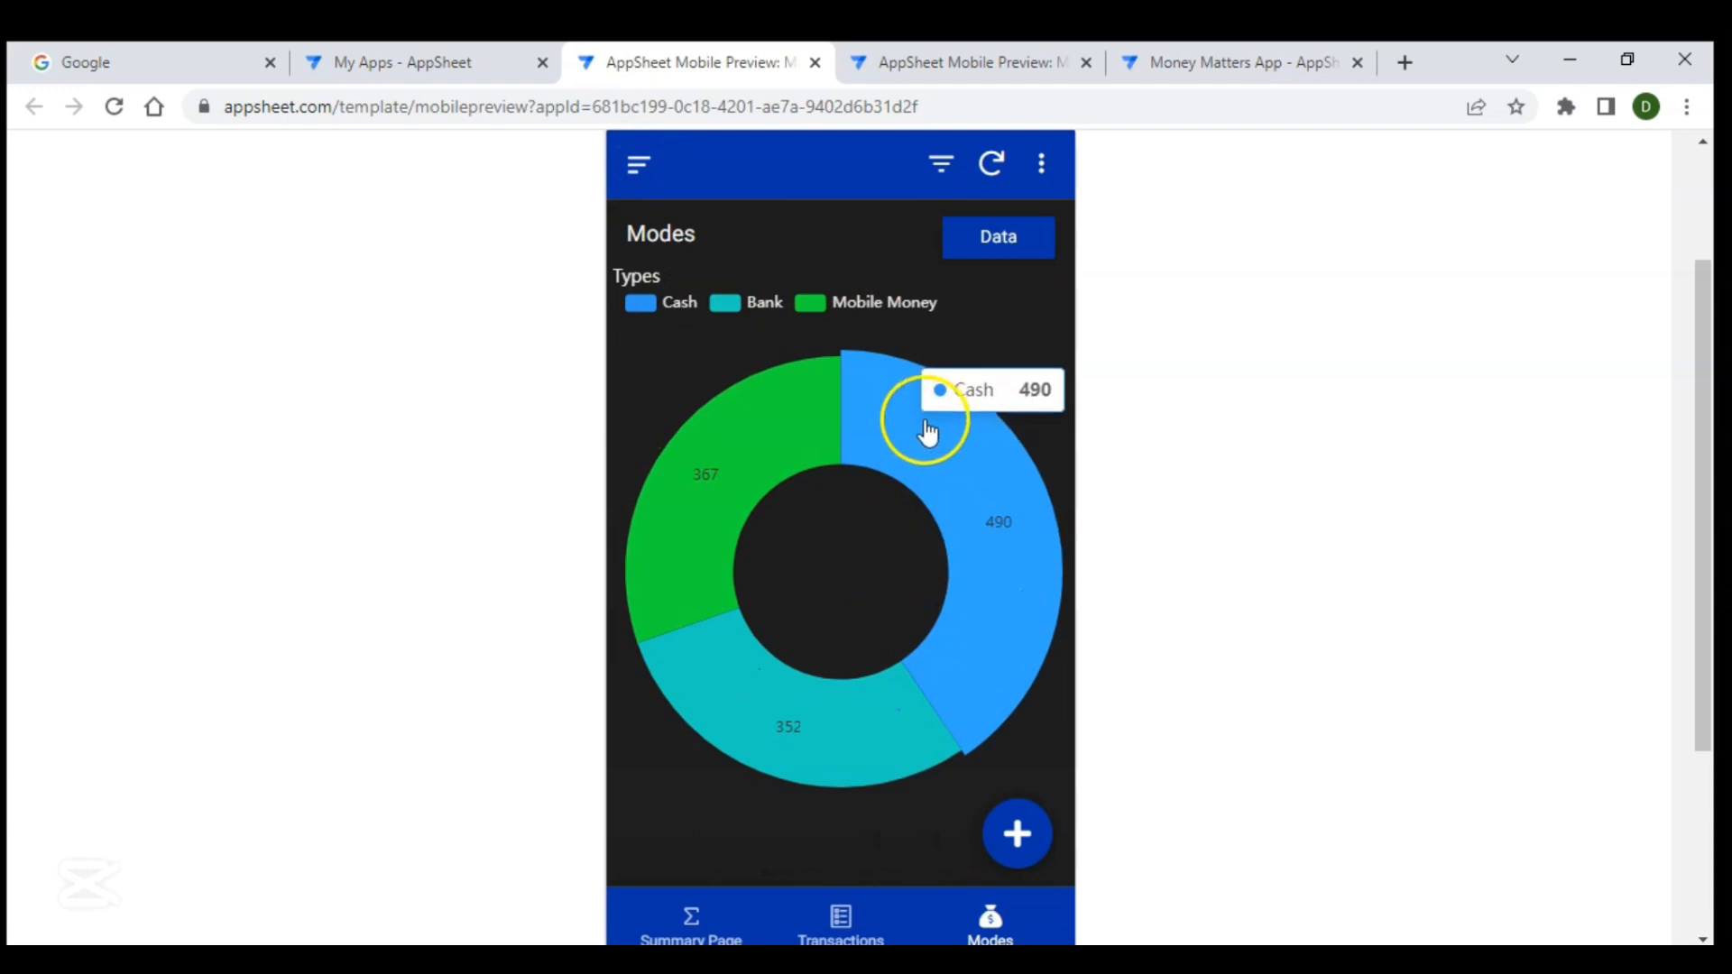
pyautogui.click(1008, 554)
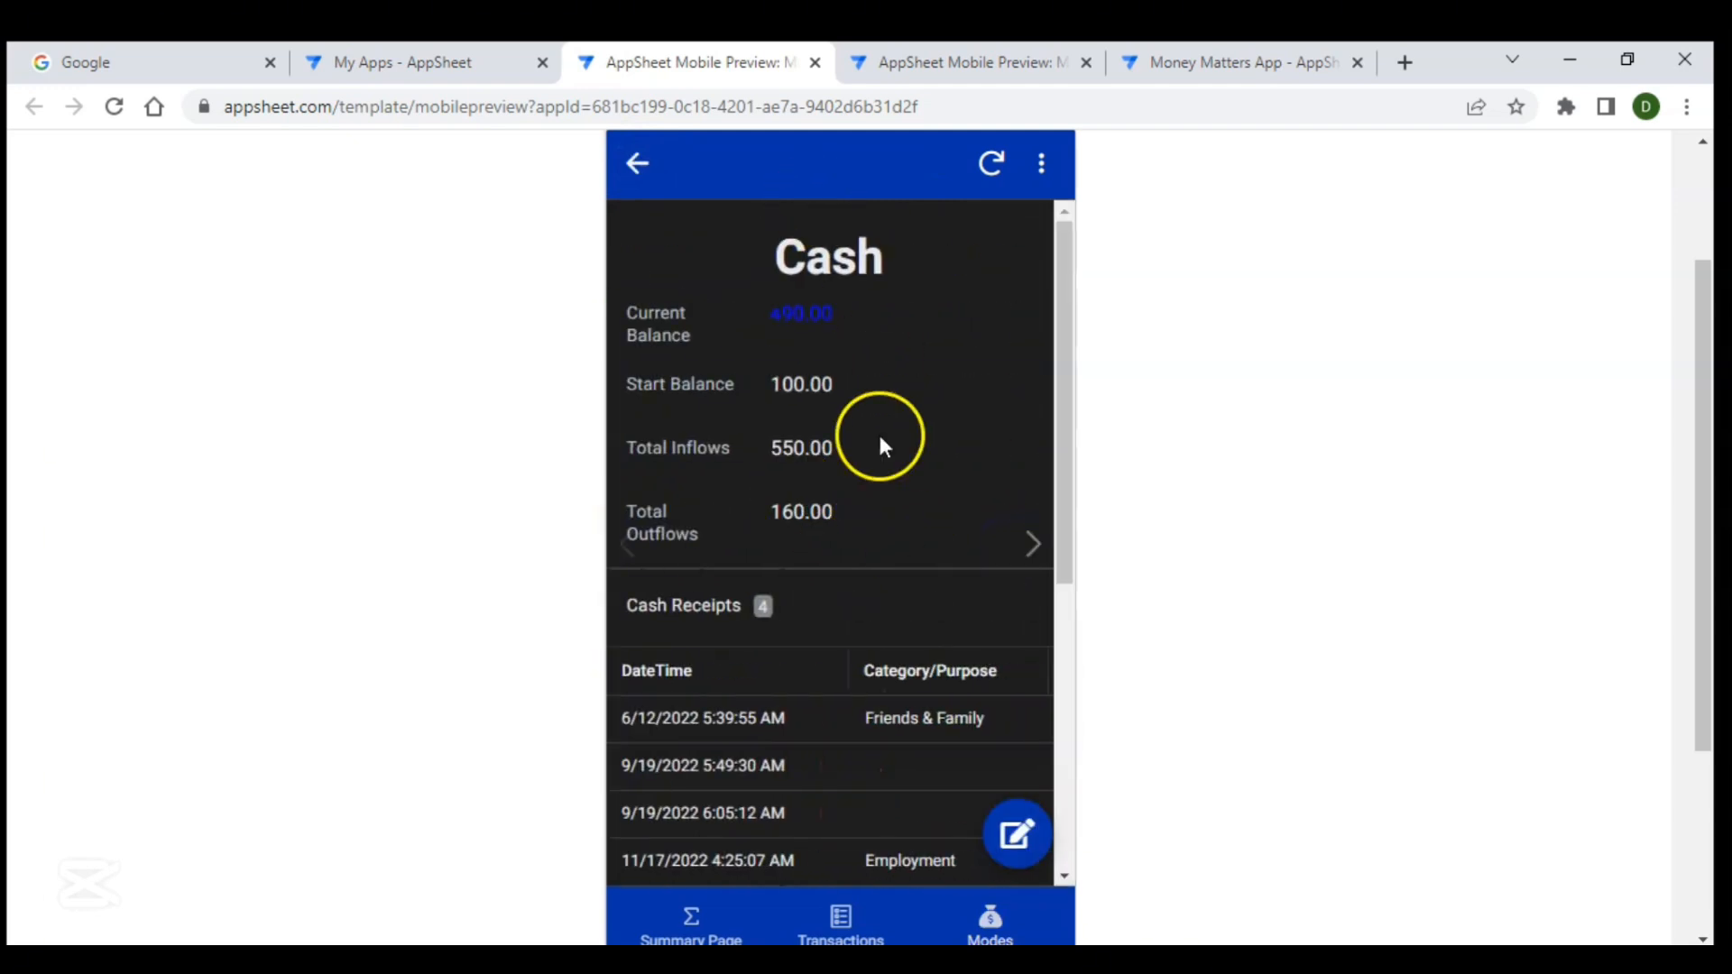
pyautogui.scroll(-1, 883, 669)
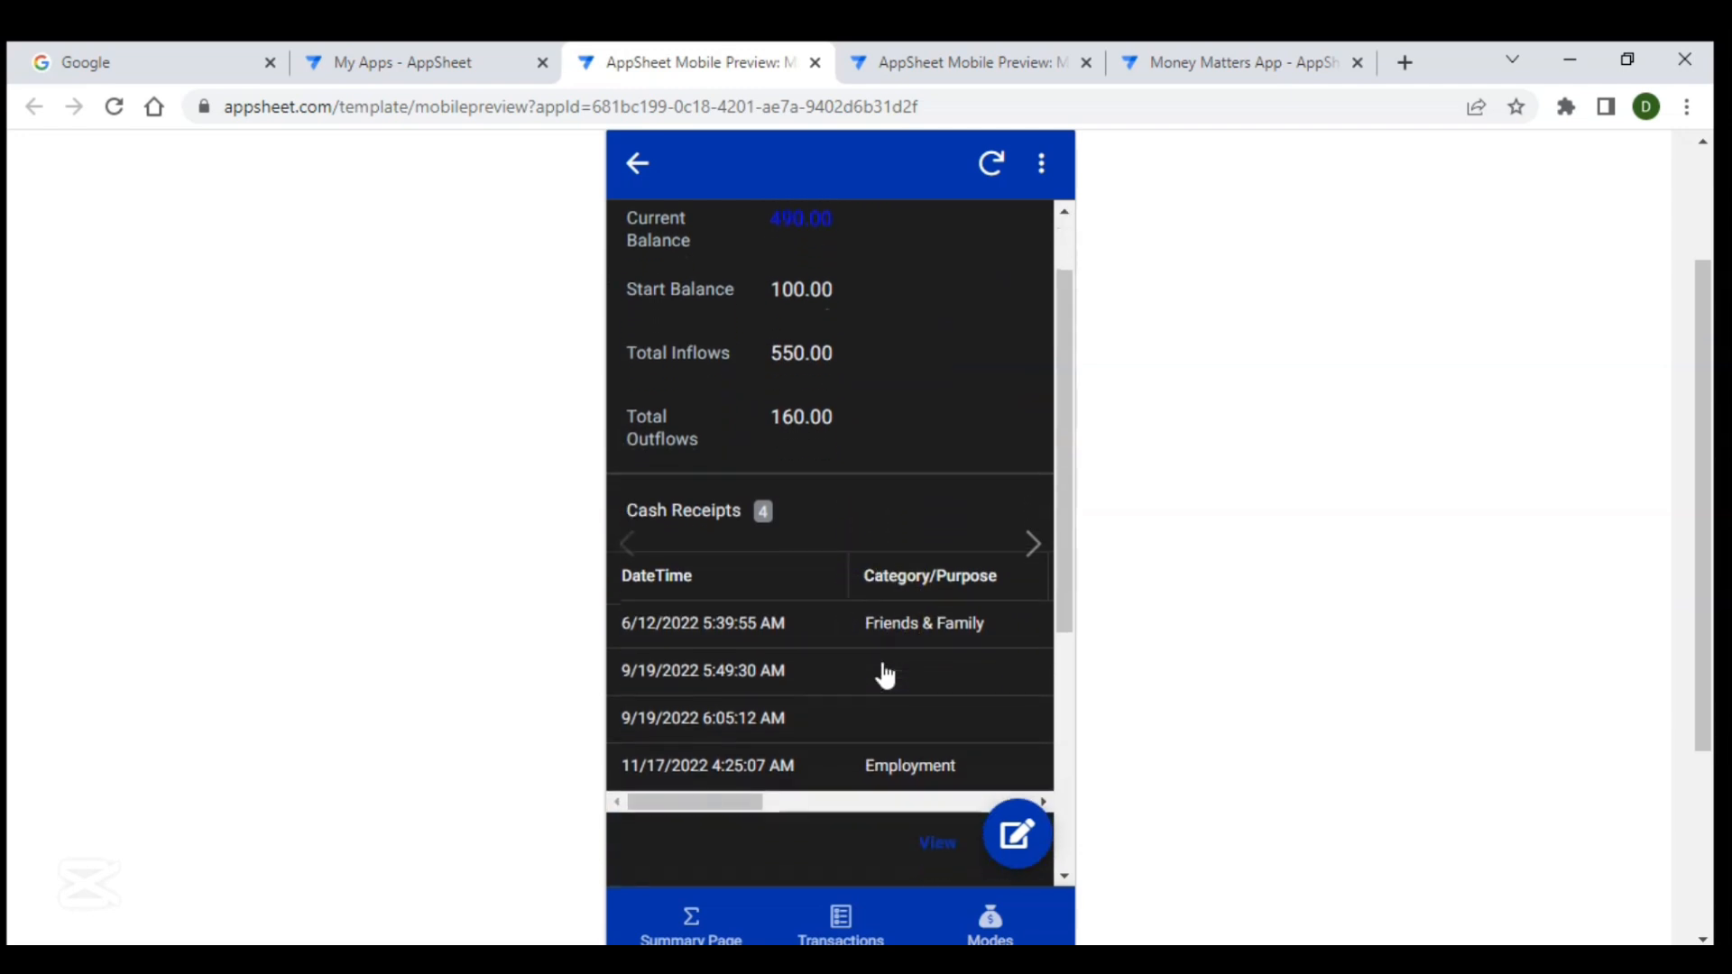
pyautogui.scroll(1, 884, 674)
pyautogui.click(1033, 546)
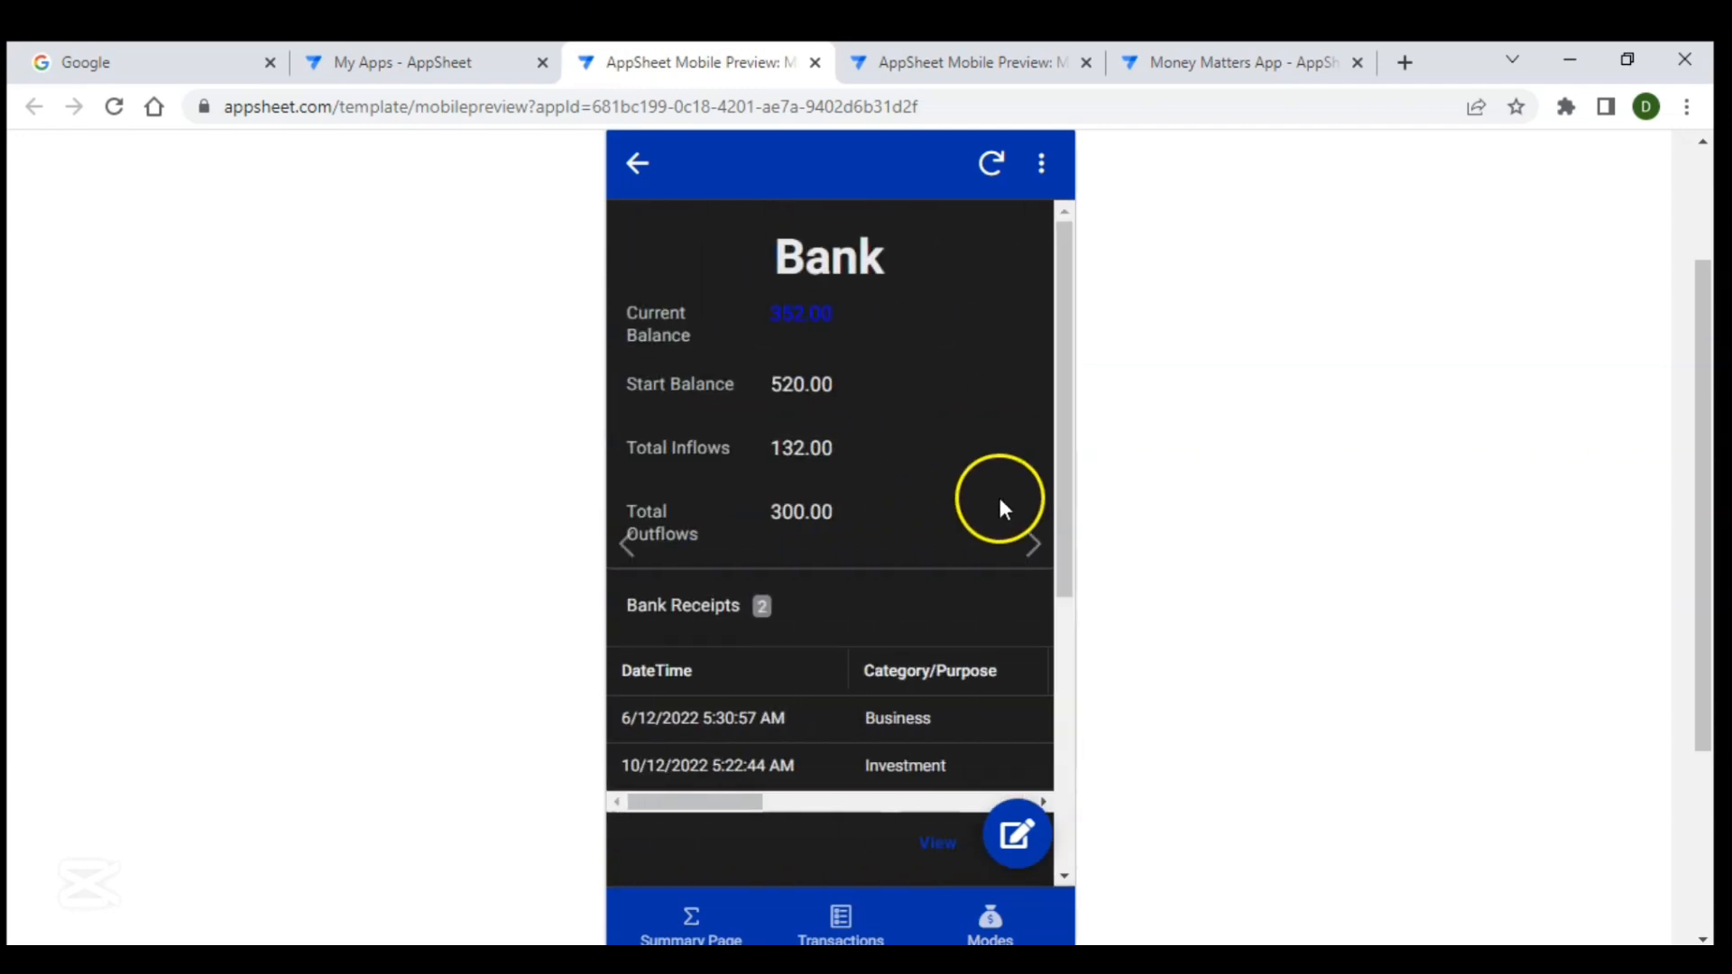
pyautogui.click(1037, 546)
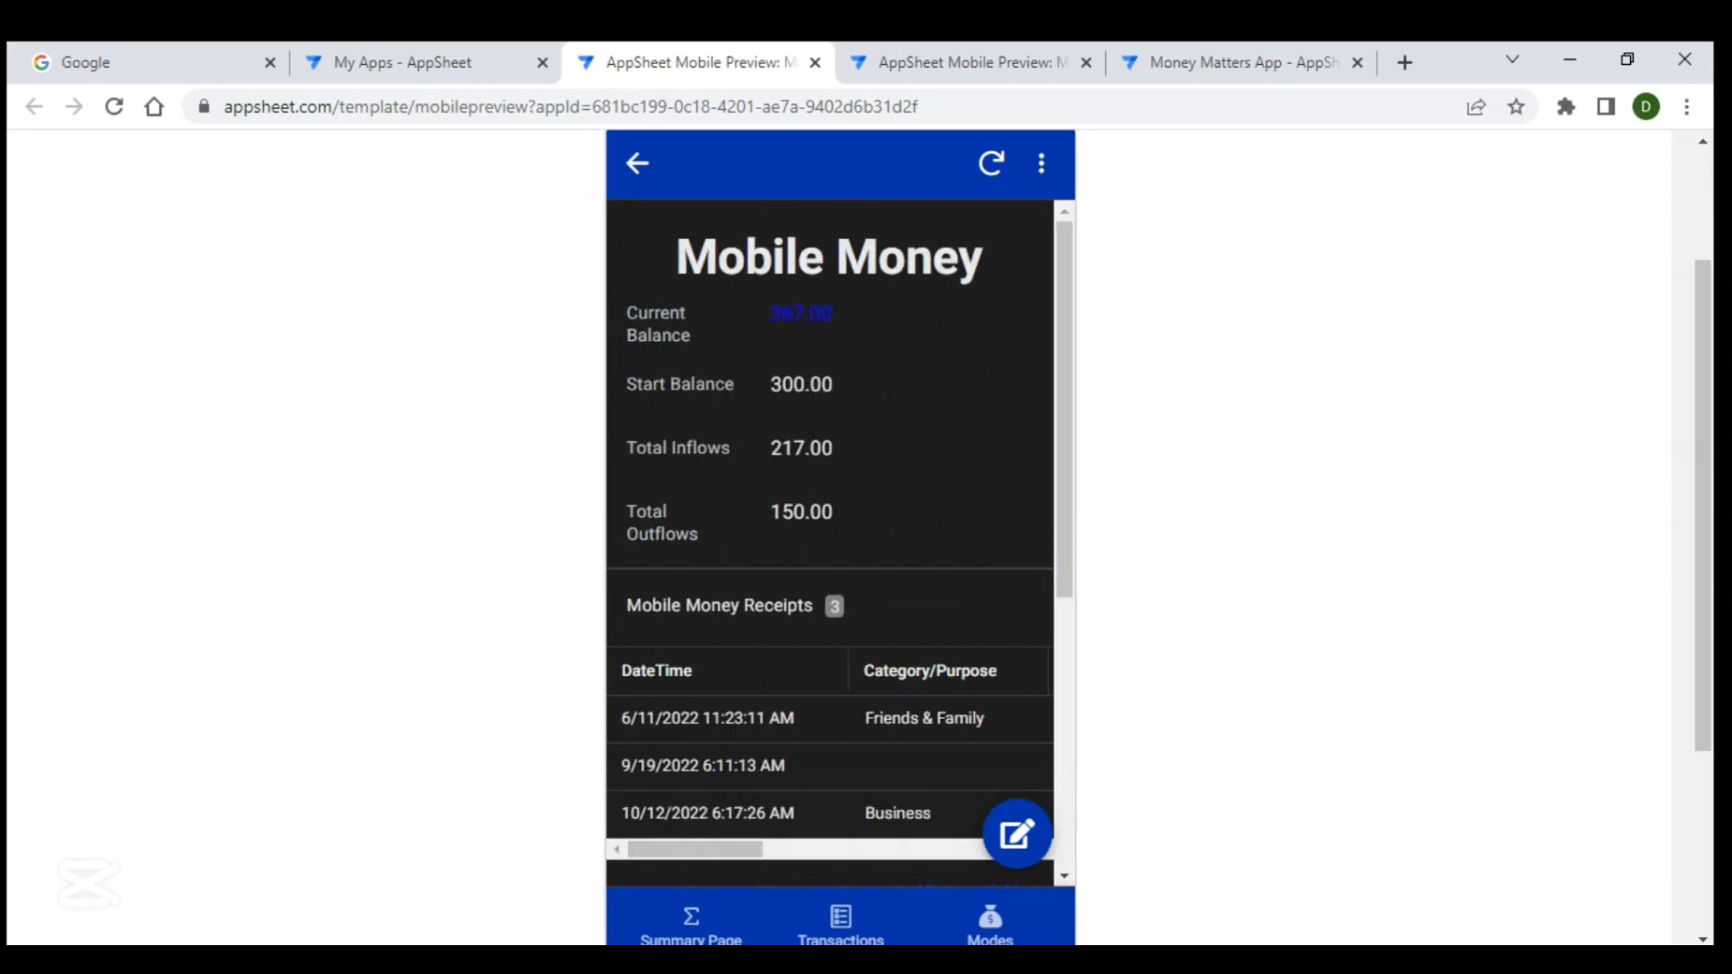
pyautogui.click(681, 921)
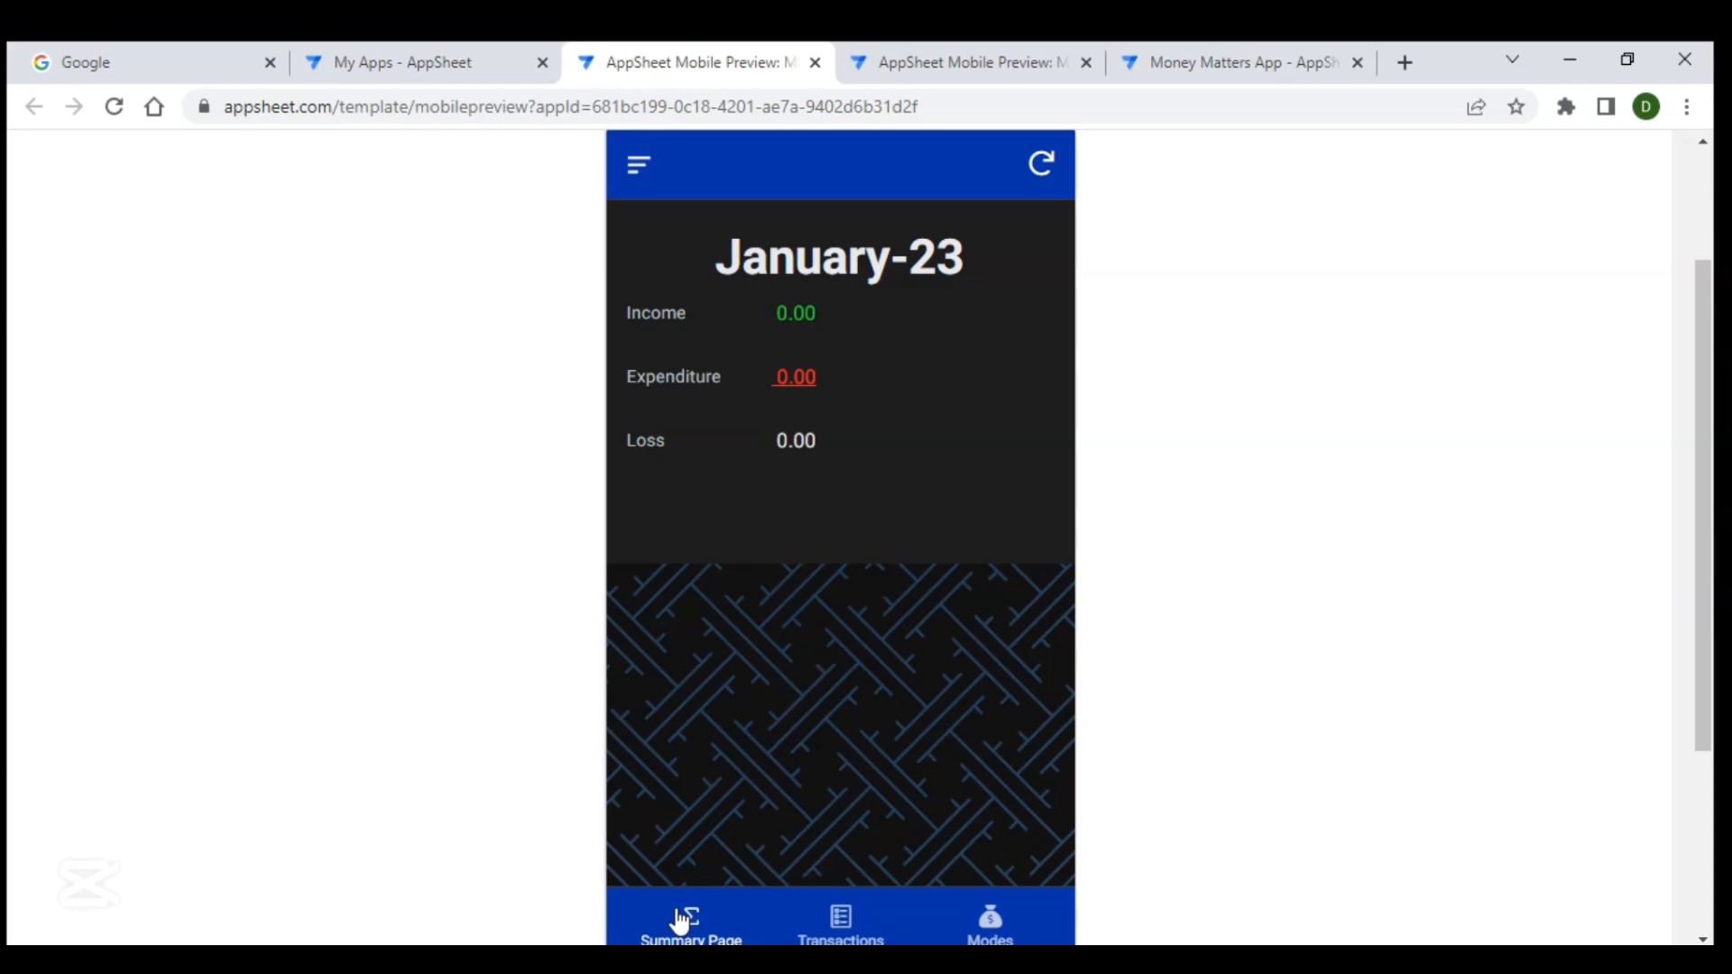
pyautogui.click(696, 741)
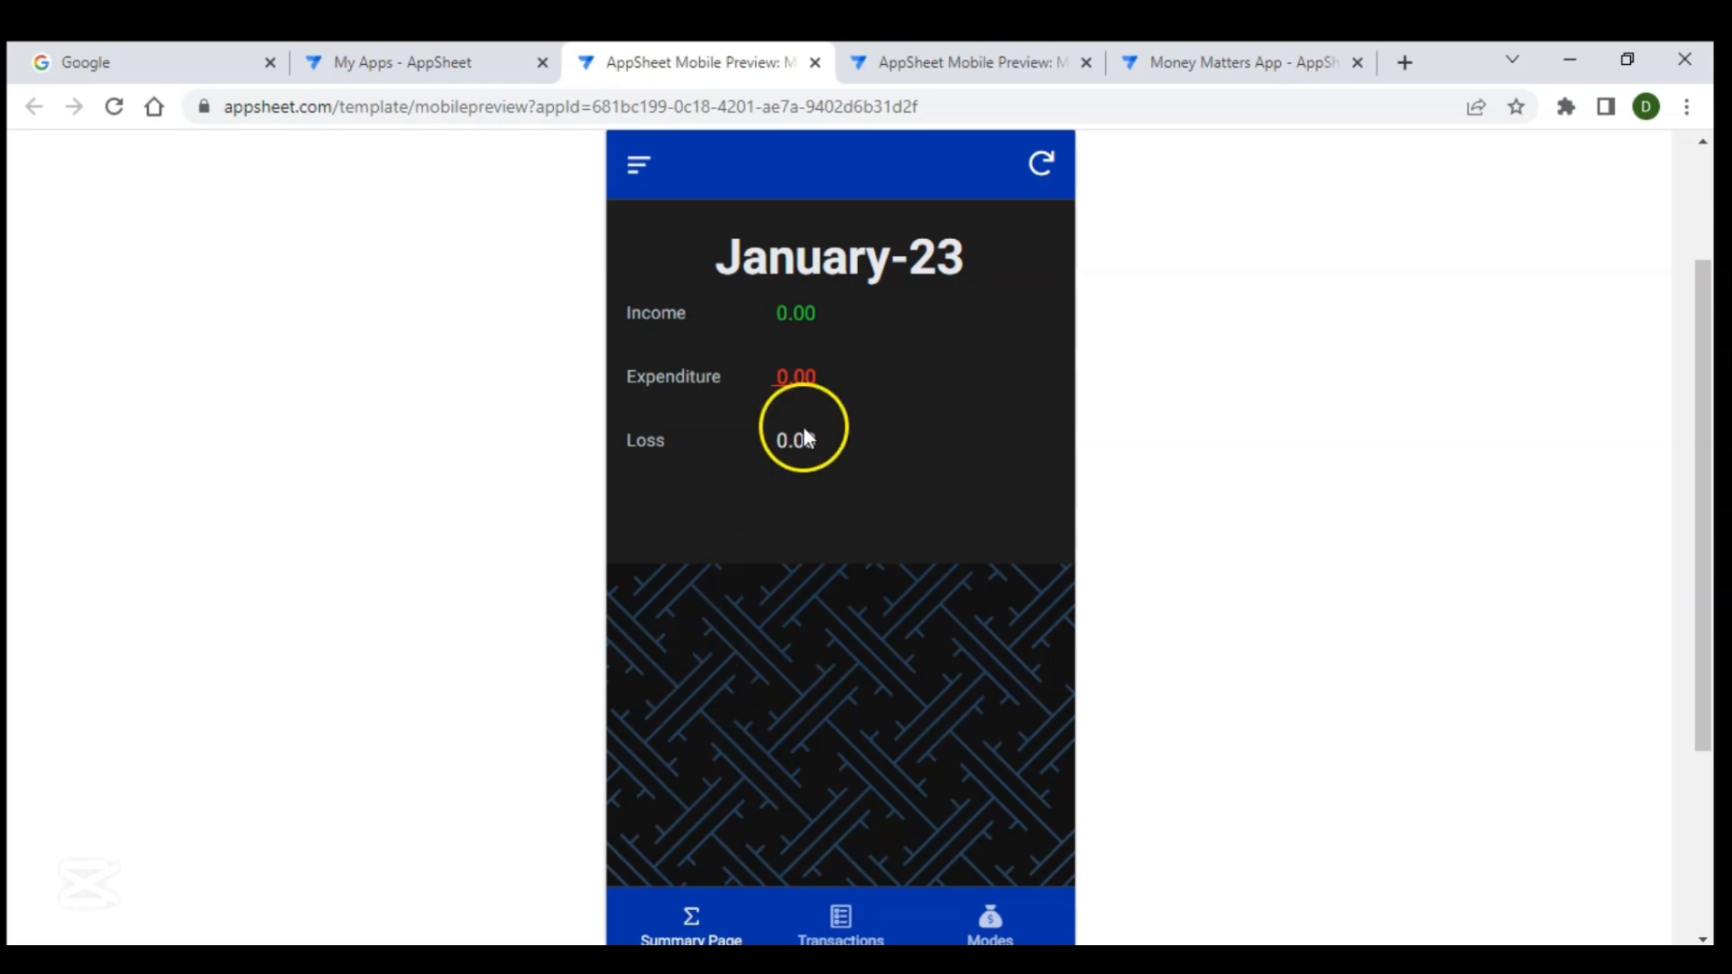
# - Switch to the Money Matters App editor and open the MOP table's column list
pyautogui.click(1200, 59)
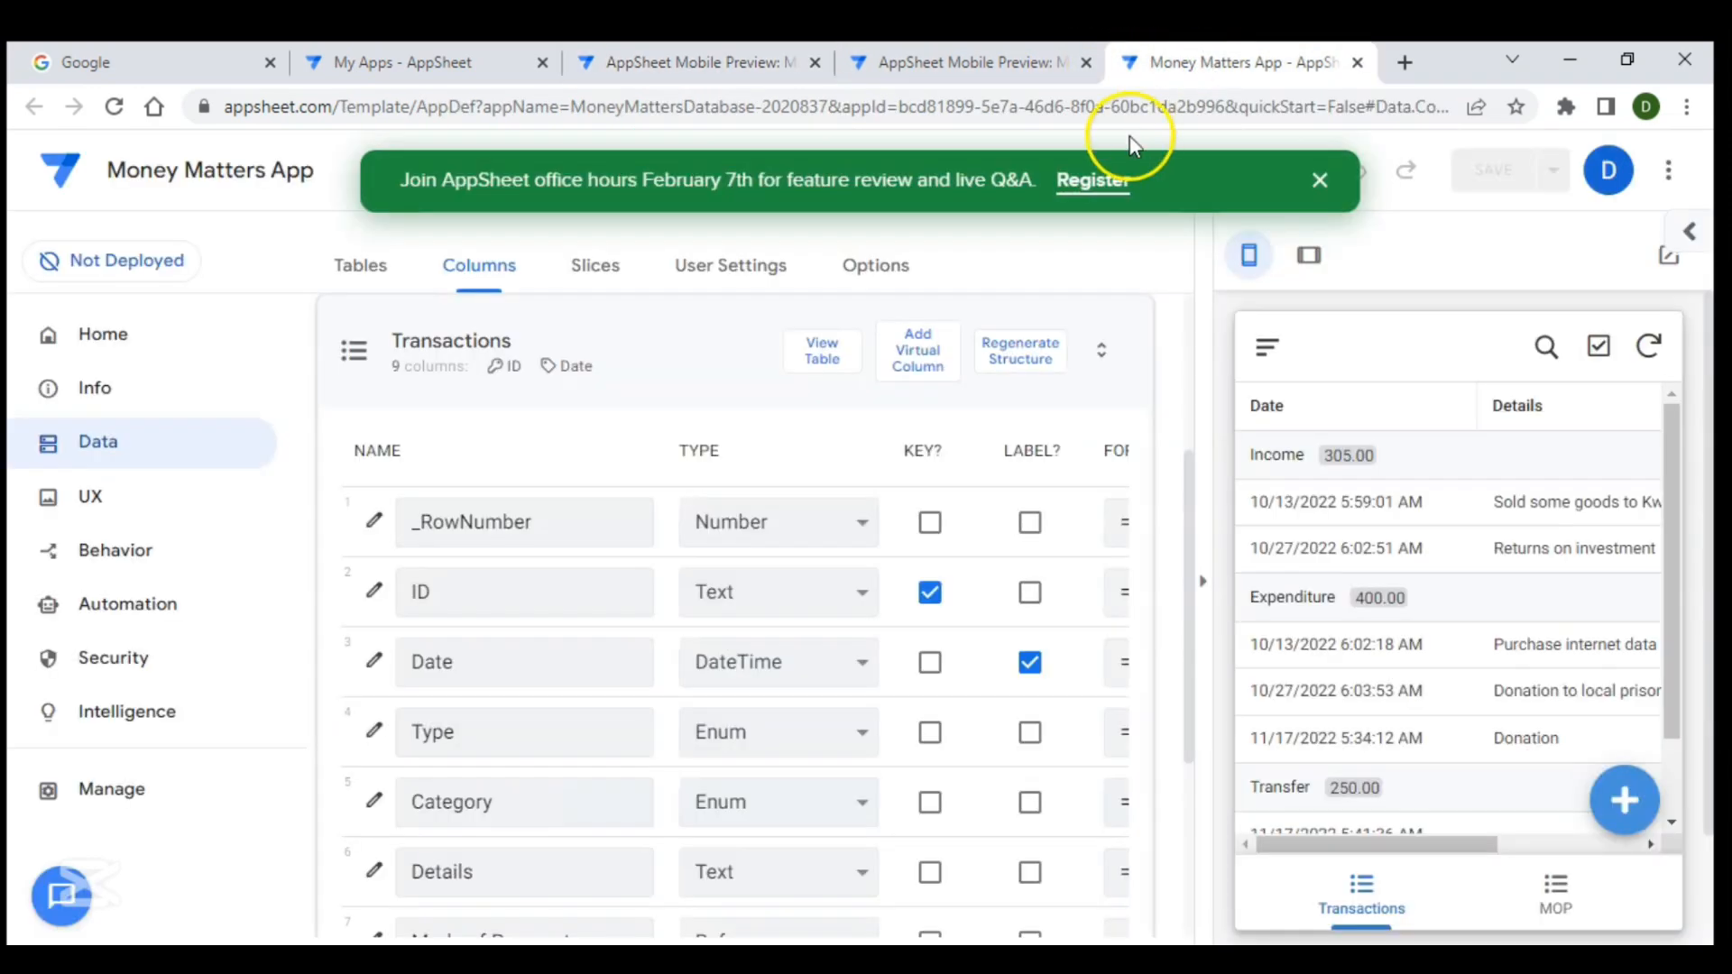
pyautogui.click(646, 361)
pyautogui.click(646, 361)
pyautogui.click(646, 361)
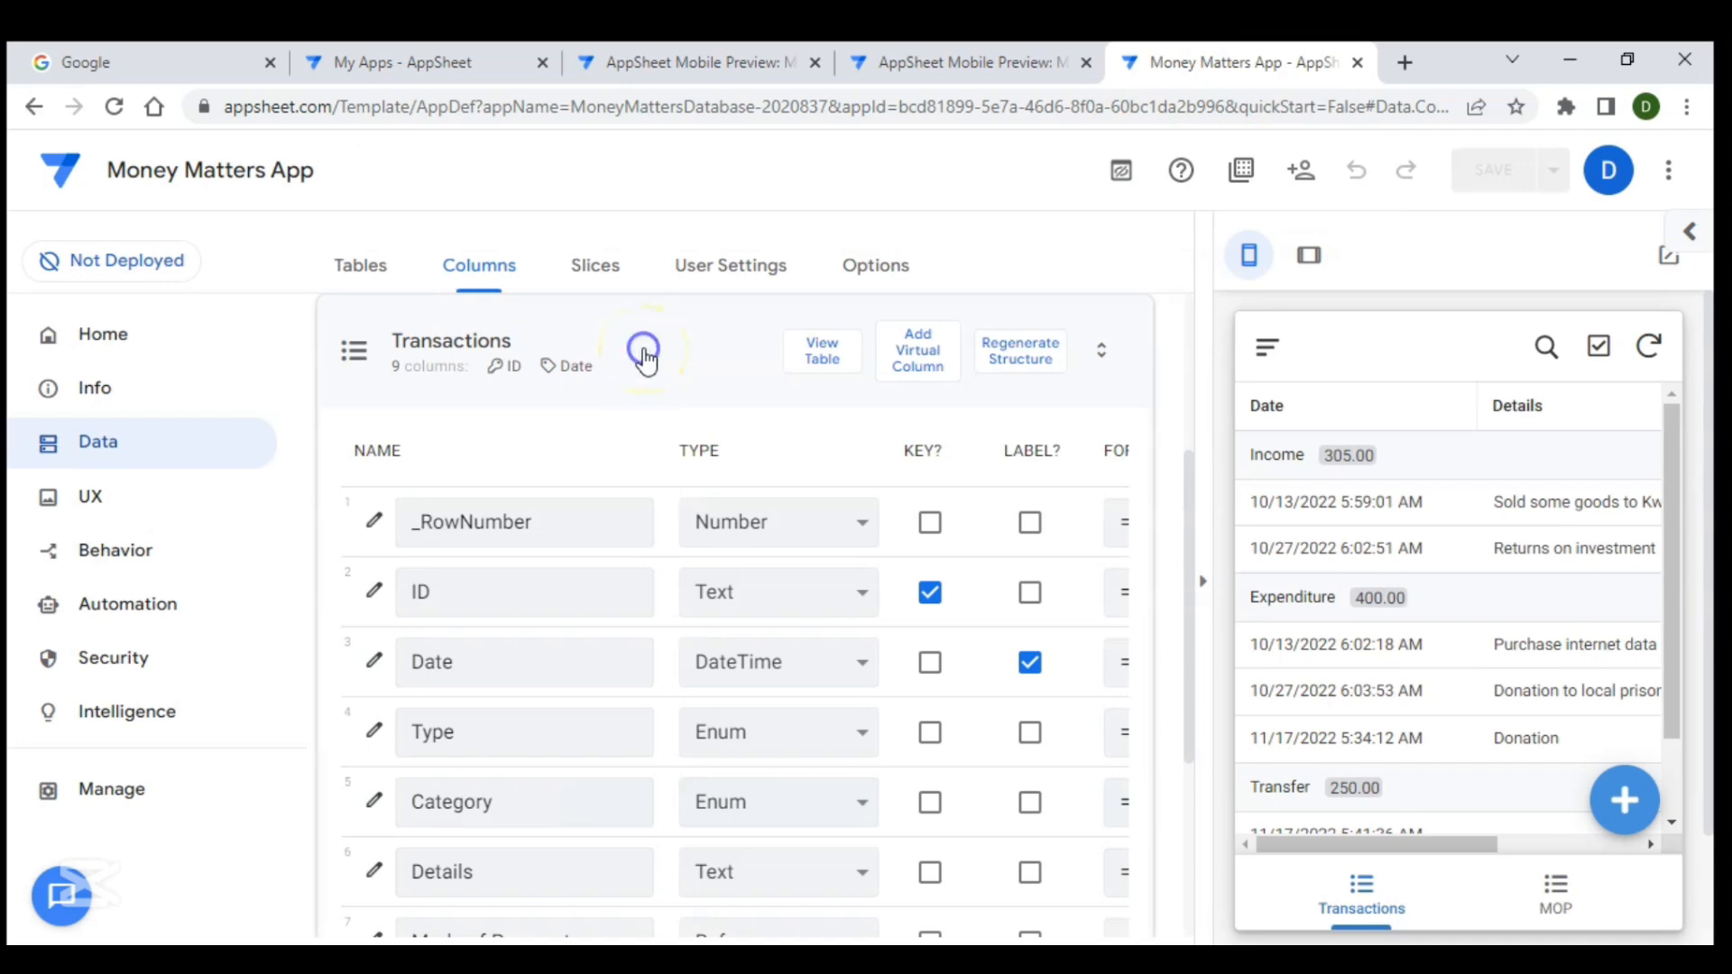
pyautogui.click(442, 718)
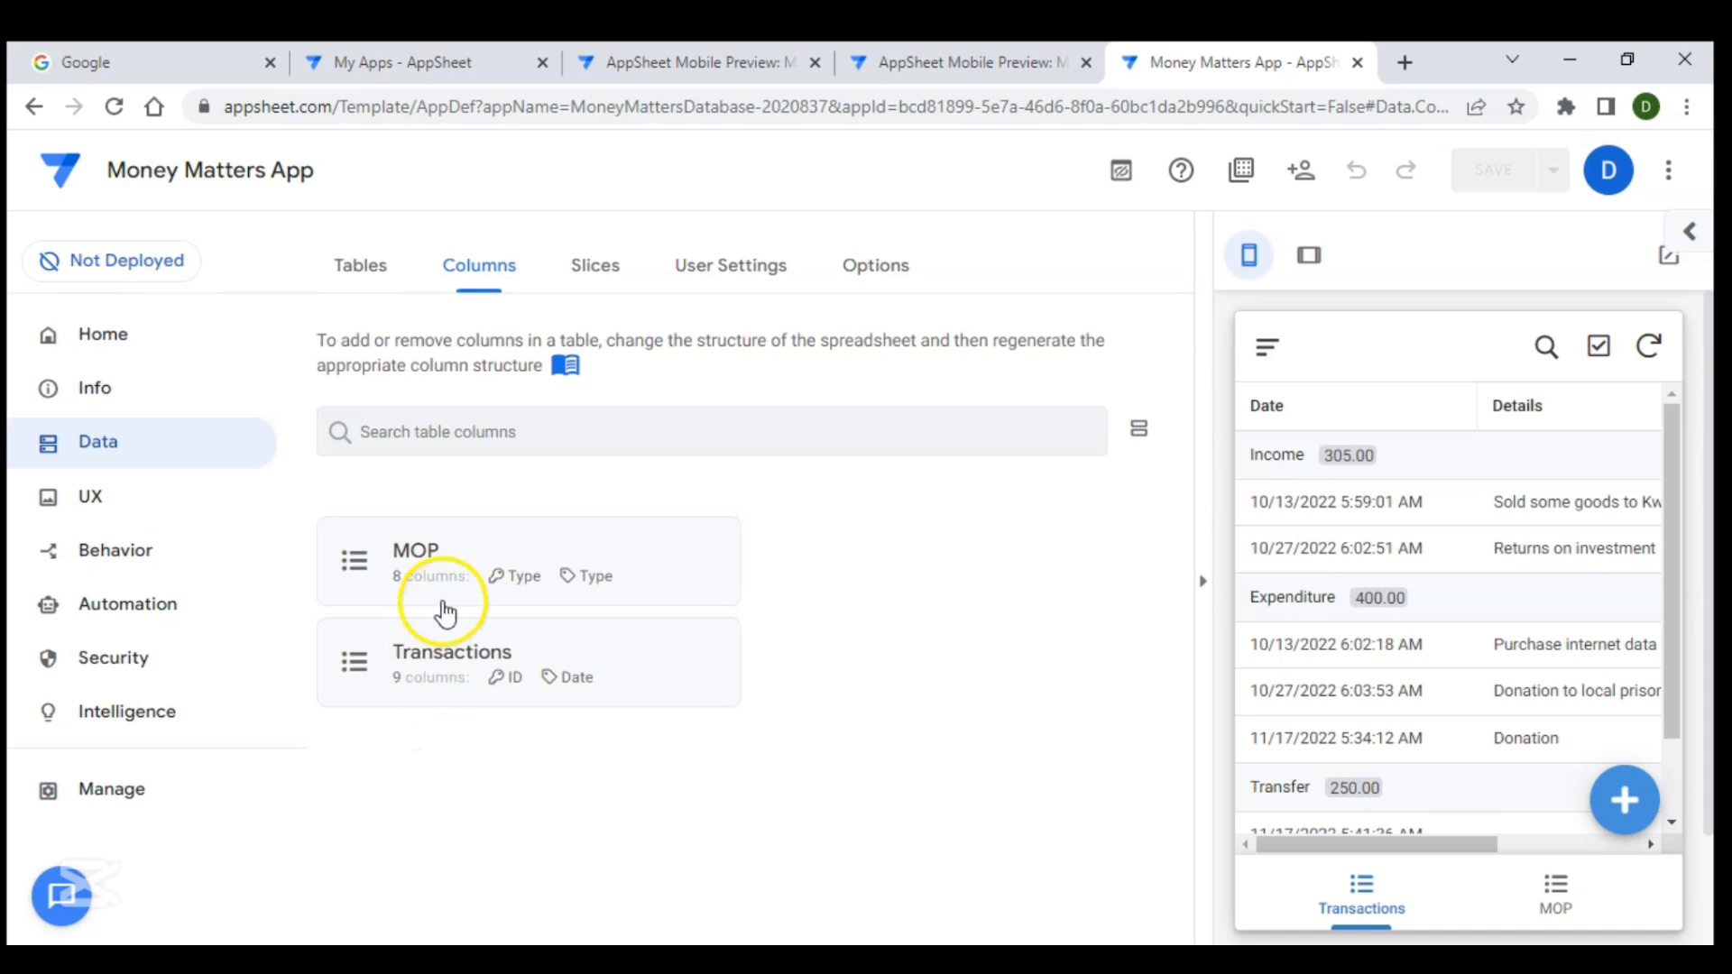
pyautogui.click(474, 550)
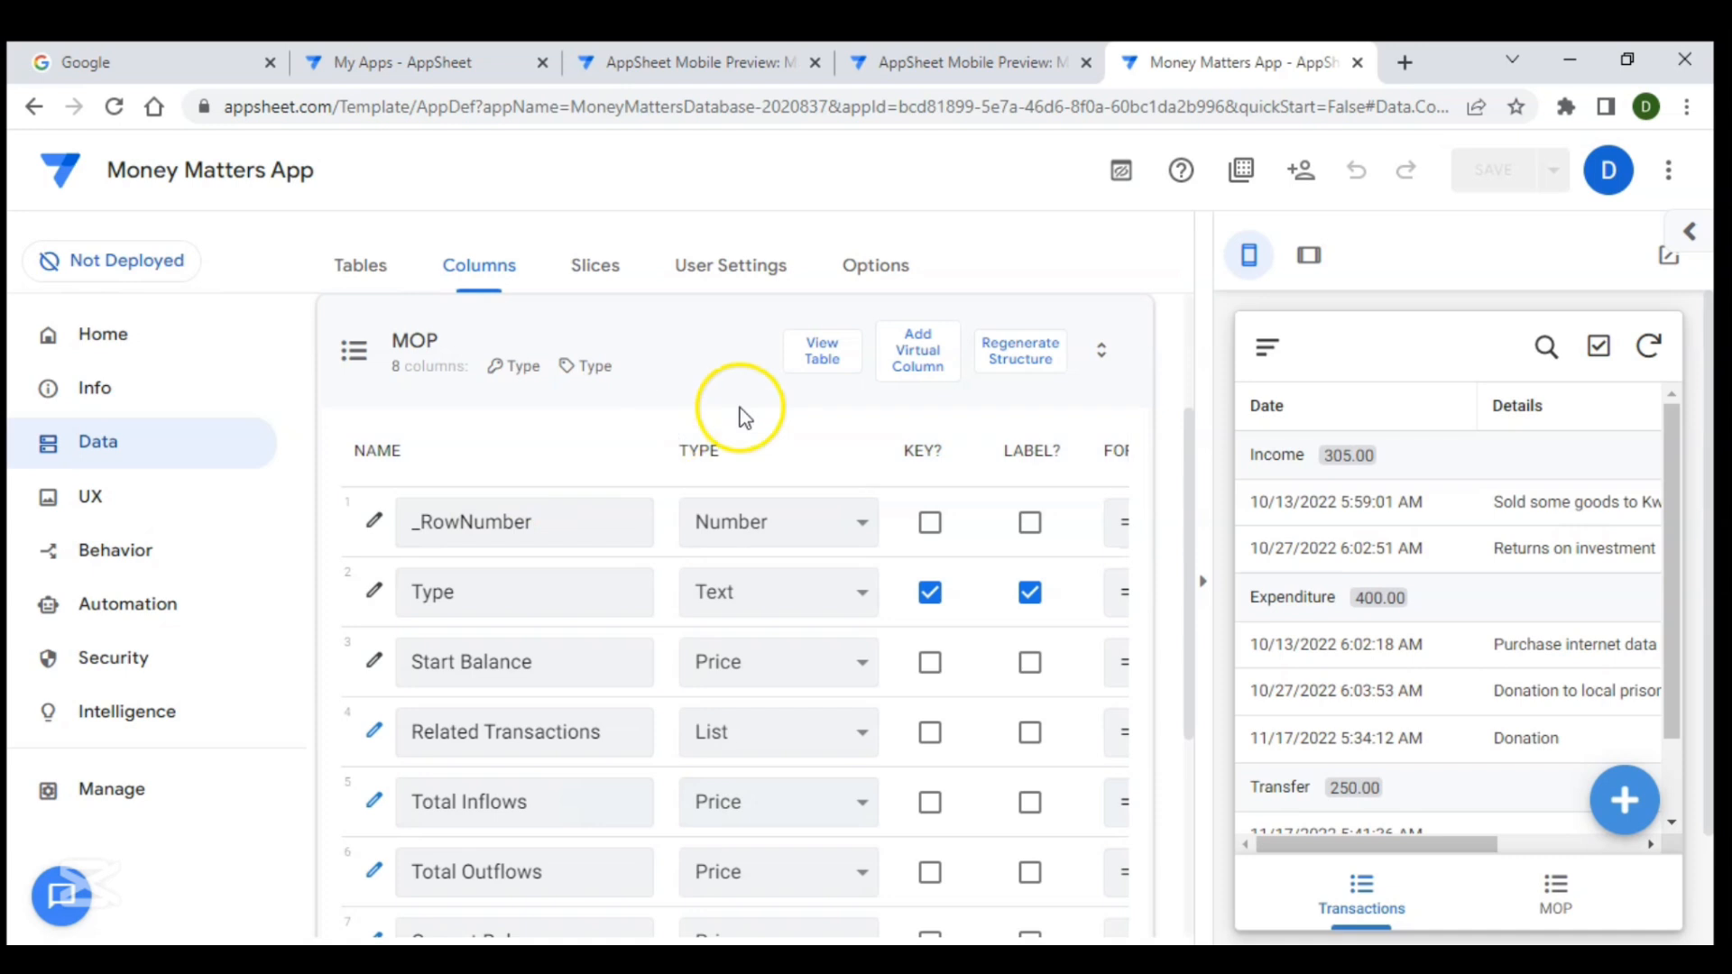
# - Open the MOP table's source spreadsheet and view its MOP sheet
pyautogui.click(813, 372)
pyautogui.click(818, 371)
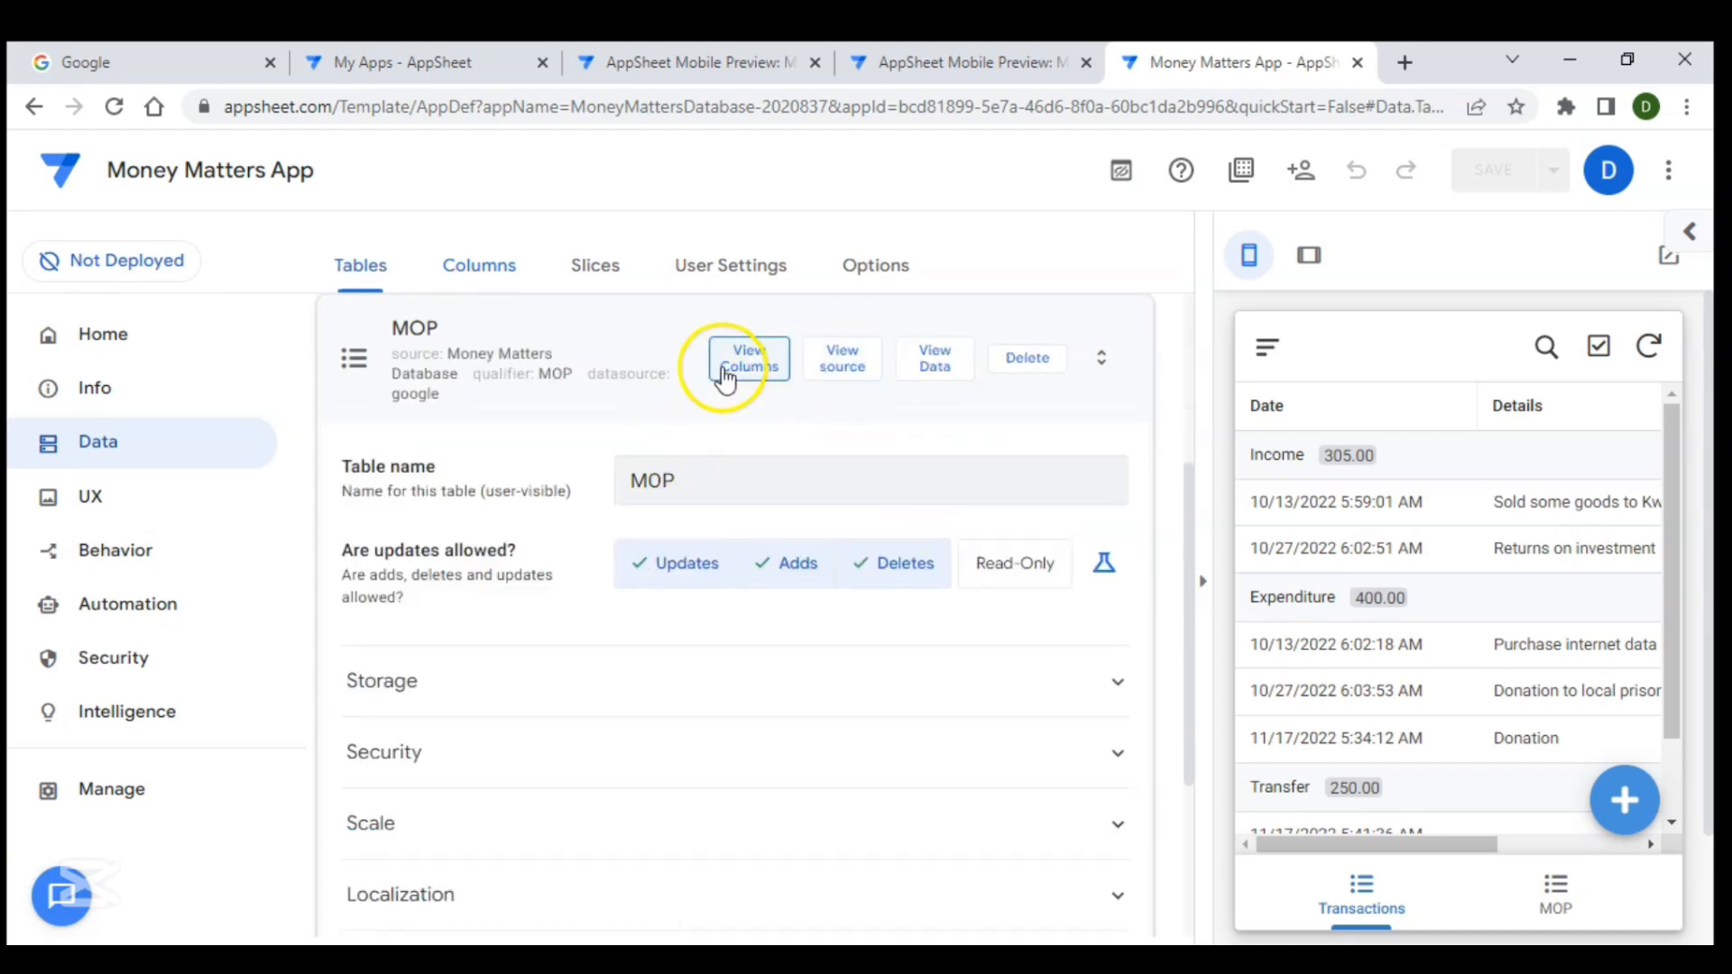
pyautogui.click(837, 377)
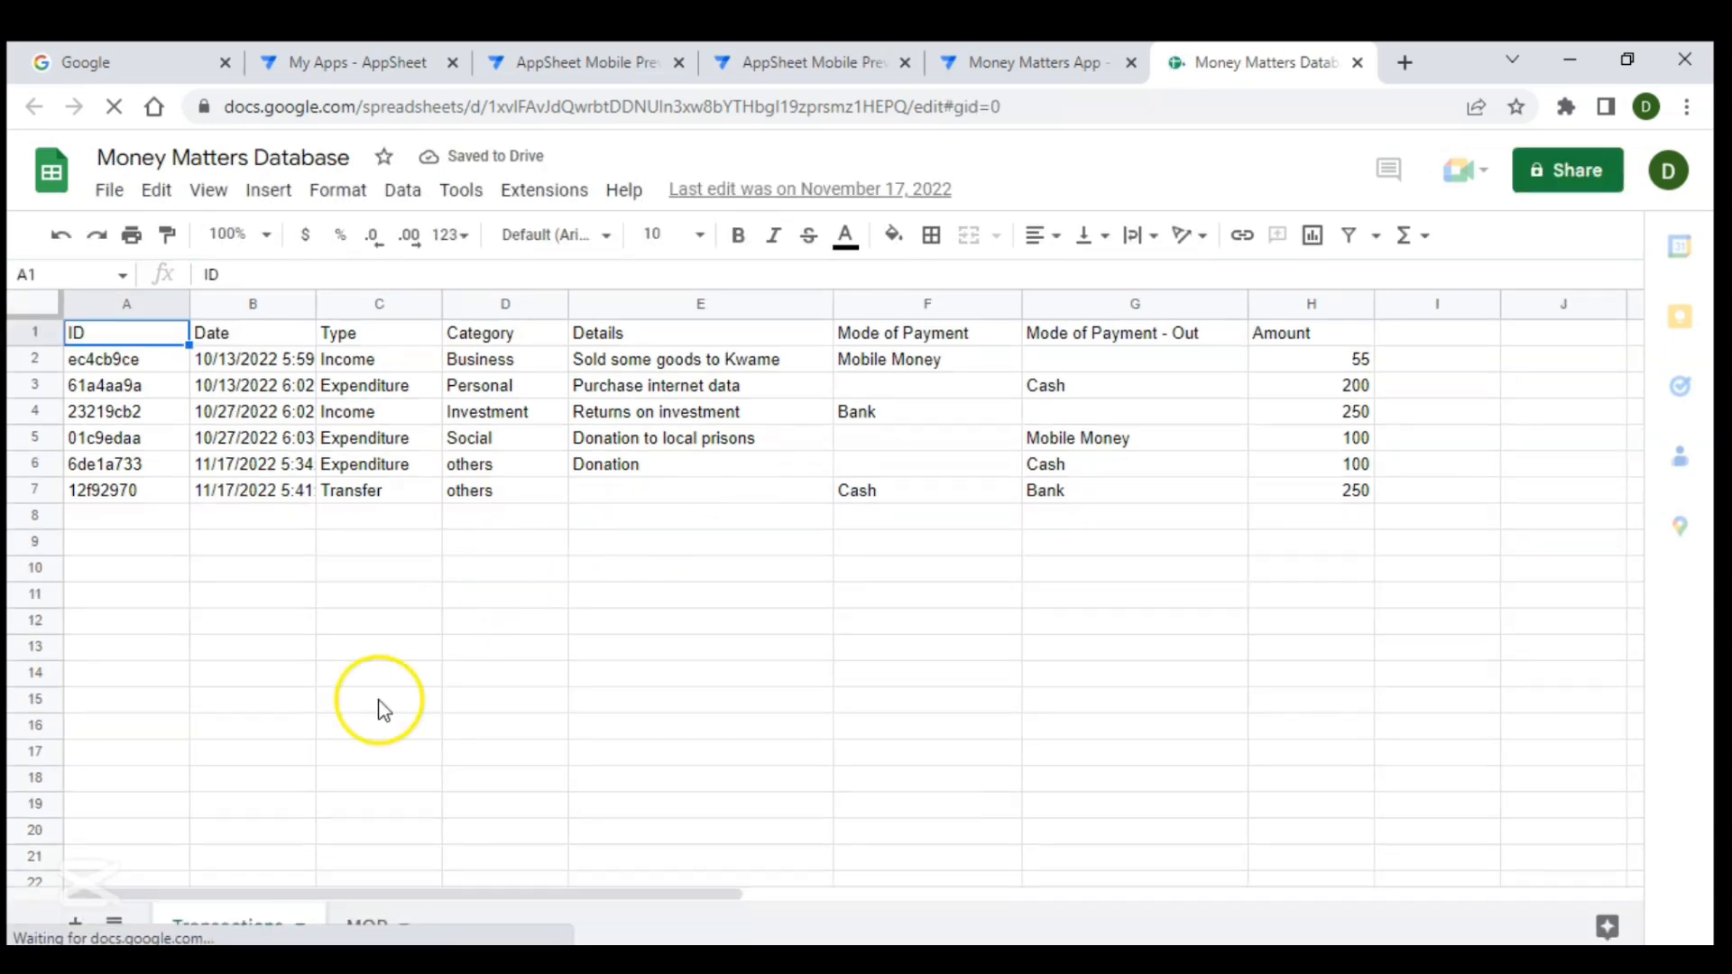
pyautogui.click(366, 927)
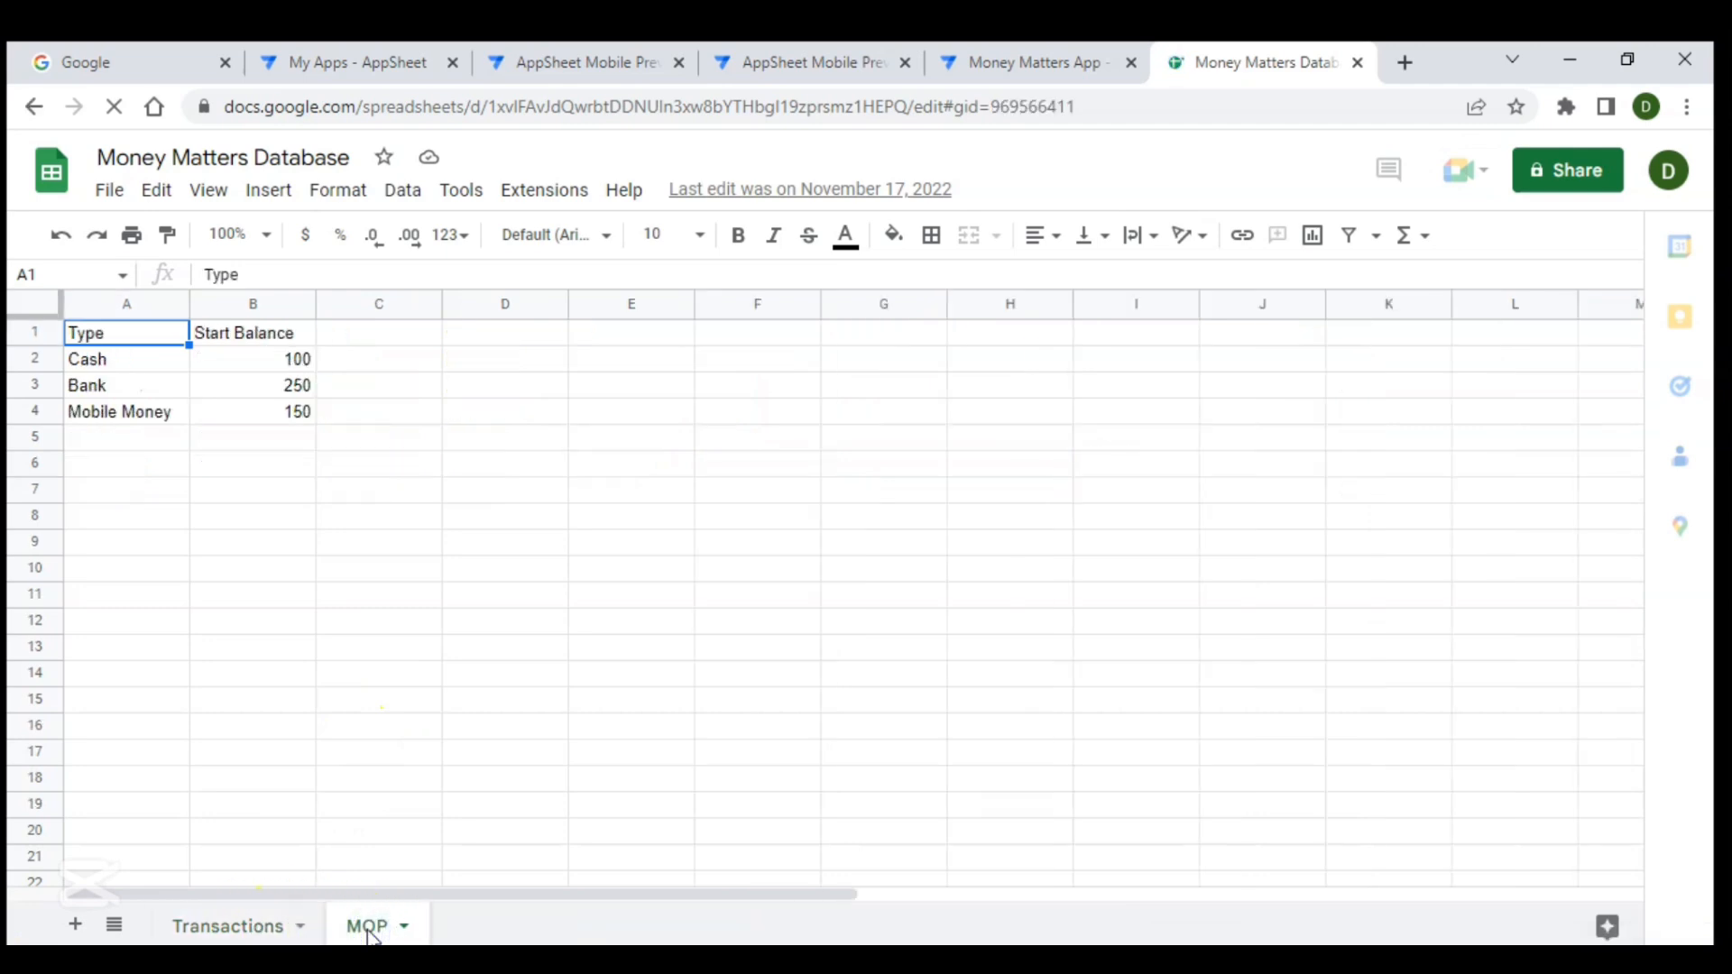
# - Add a new sheet to the spreadsheet and rename it Summary
pyautogui.click(76, 925)
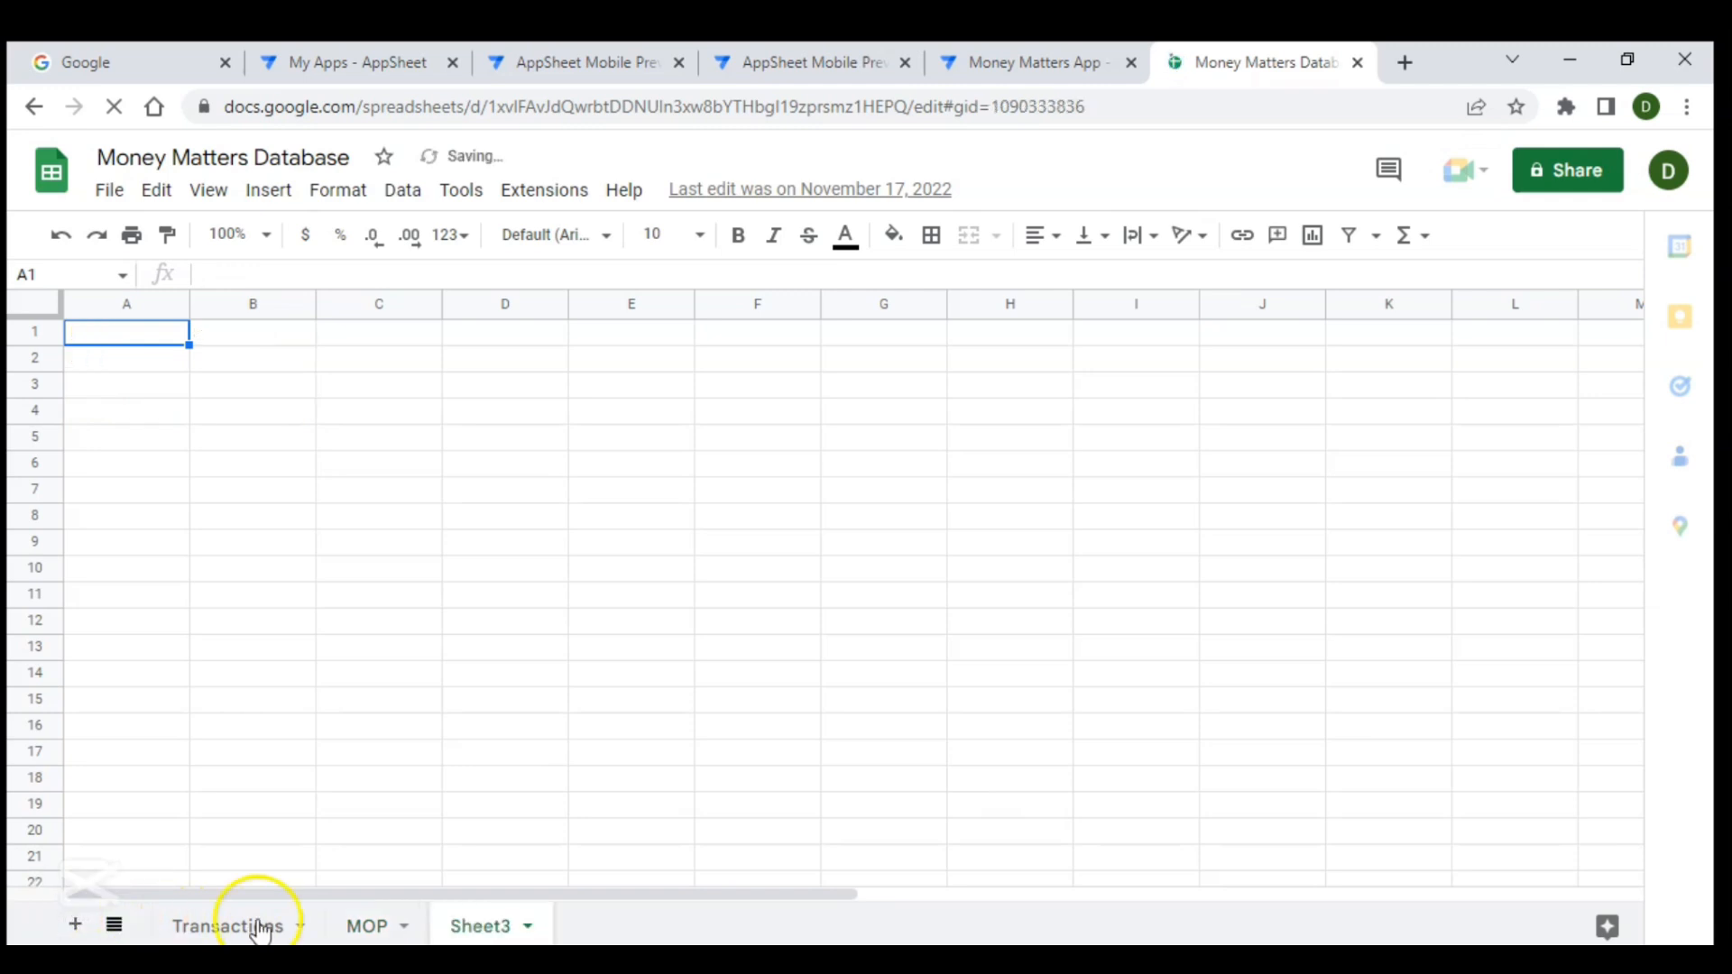
pyautogui.doubleClick(478, 927)
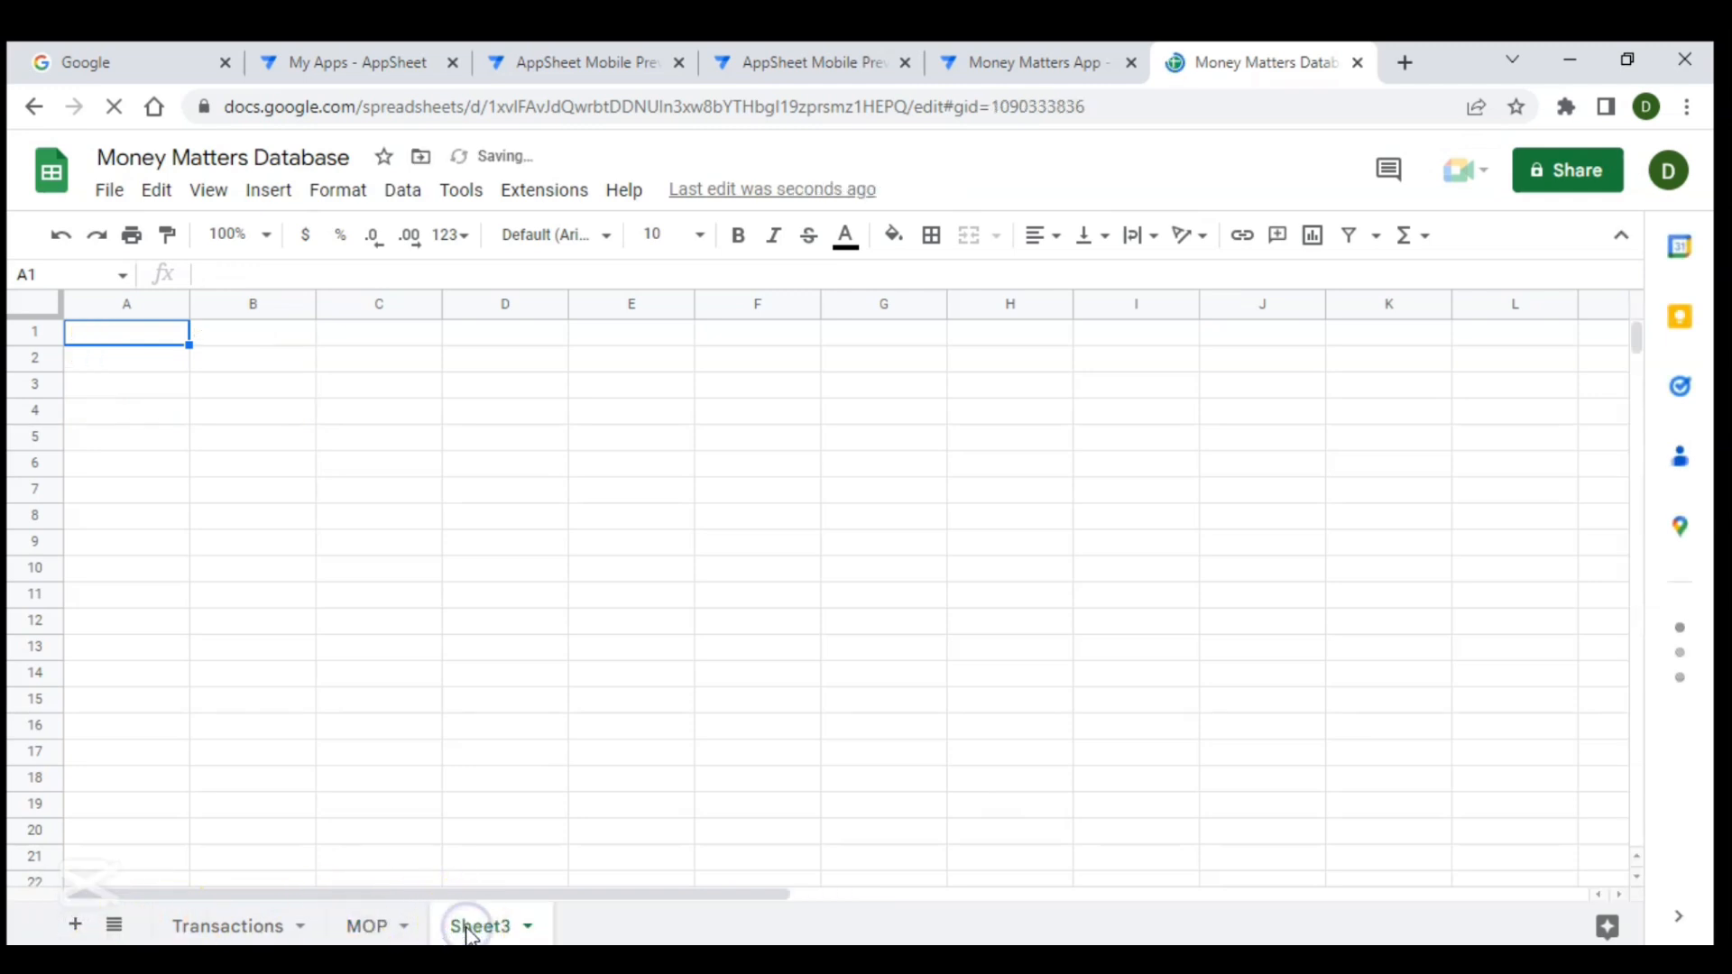
pyautogui.write('Suma')
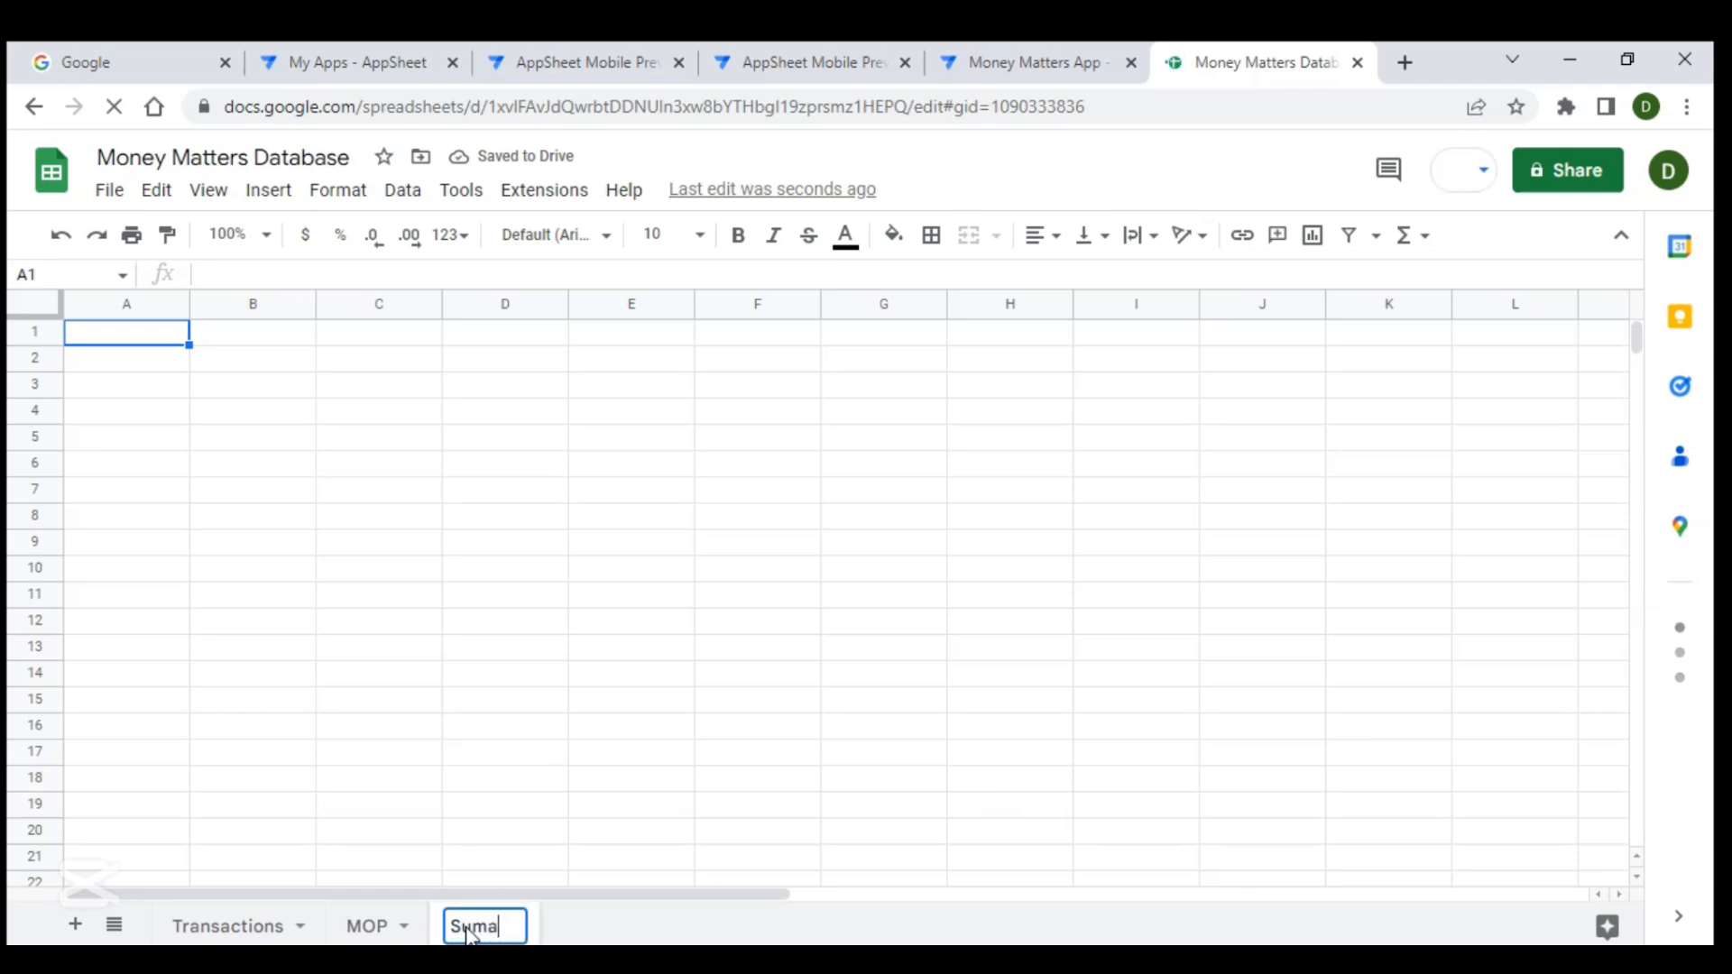
pyautogui.press('BackSpace')
pyautogui.write('mary')
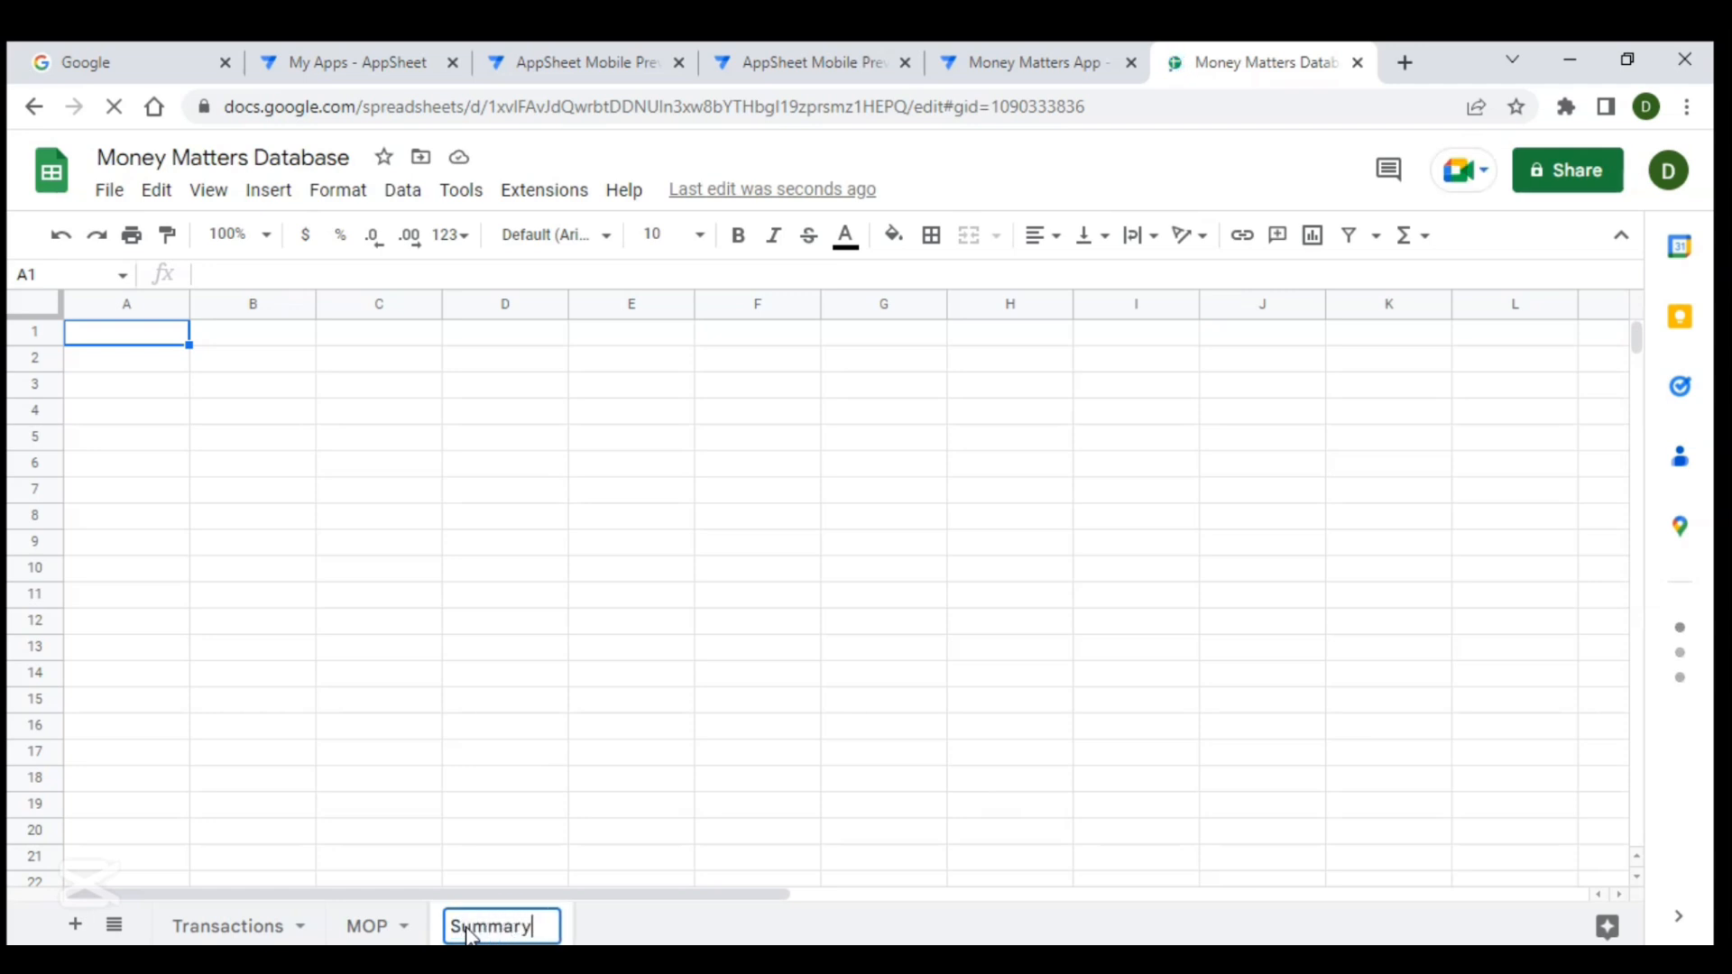
pyautogui.press('Return')
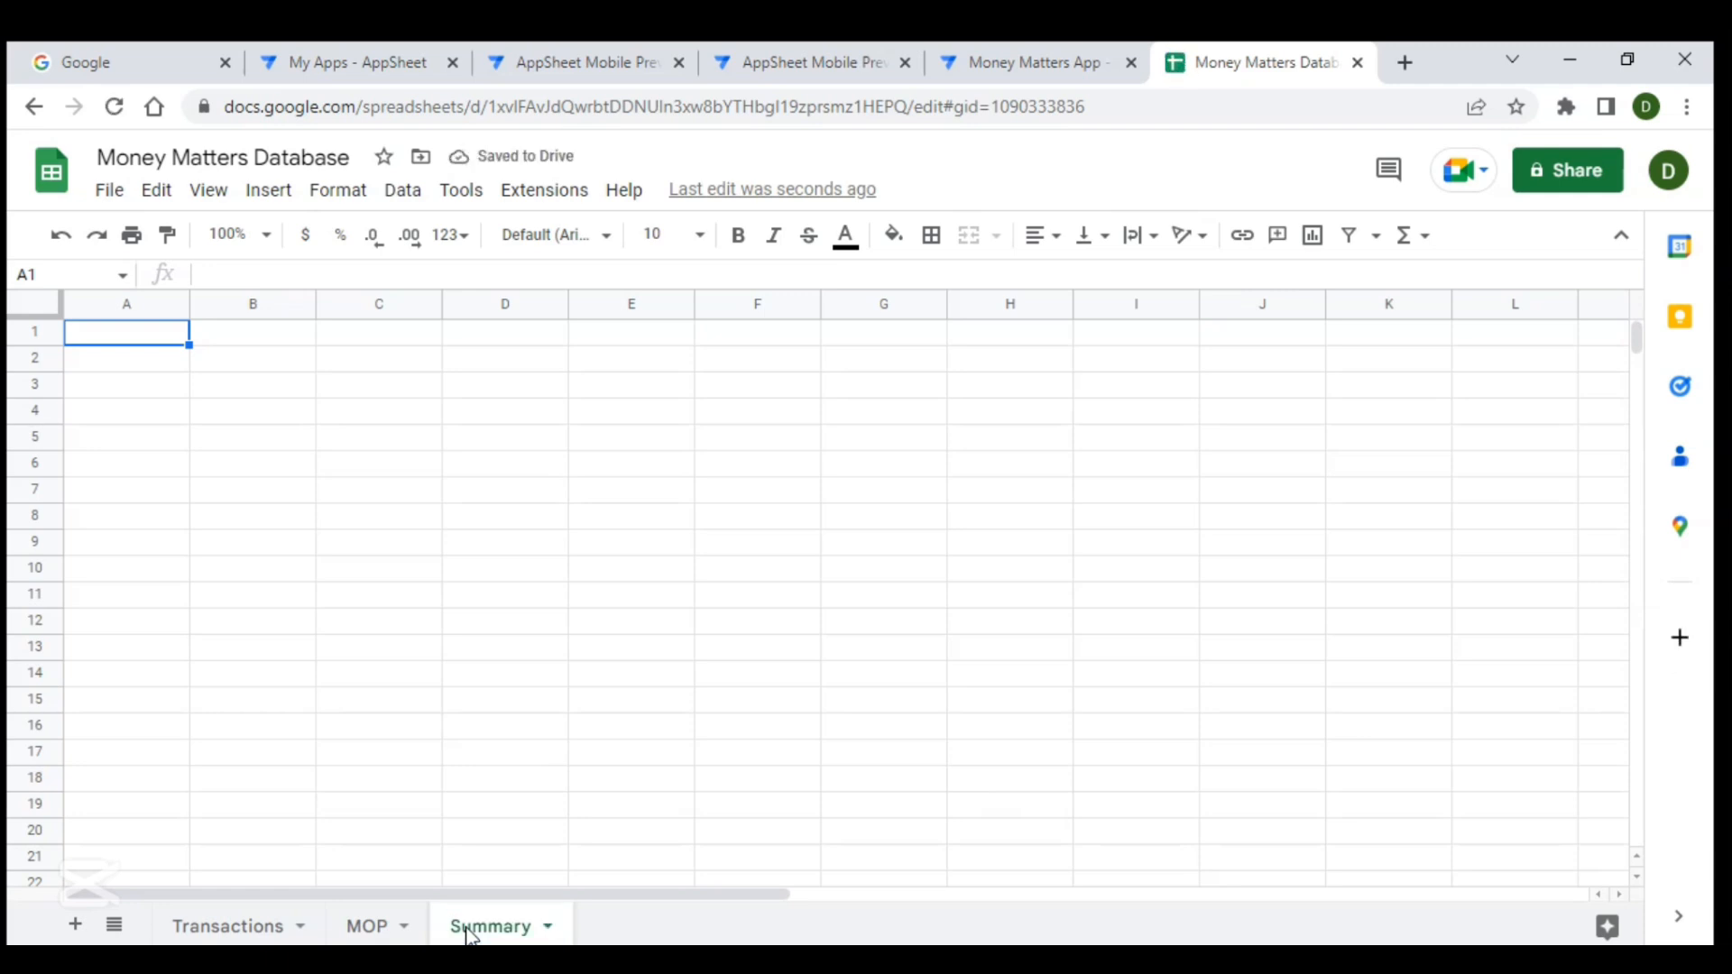
# - Enter the header ID in cell A1 of the Summary sheet
pyautogui.click(123, 336)
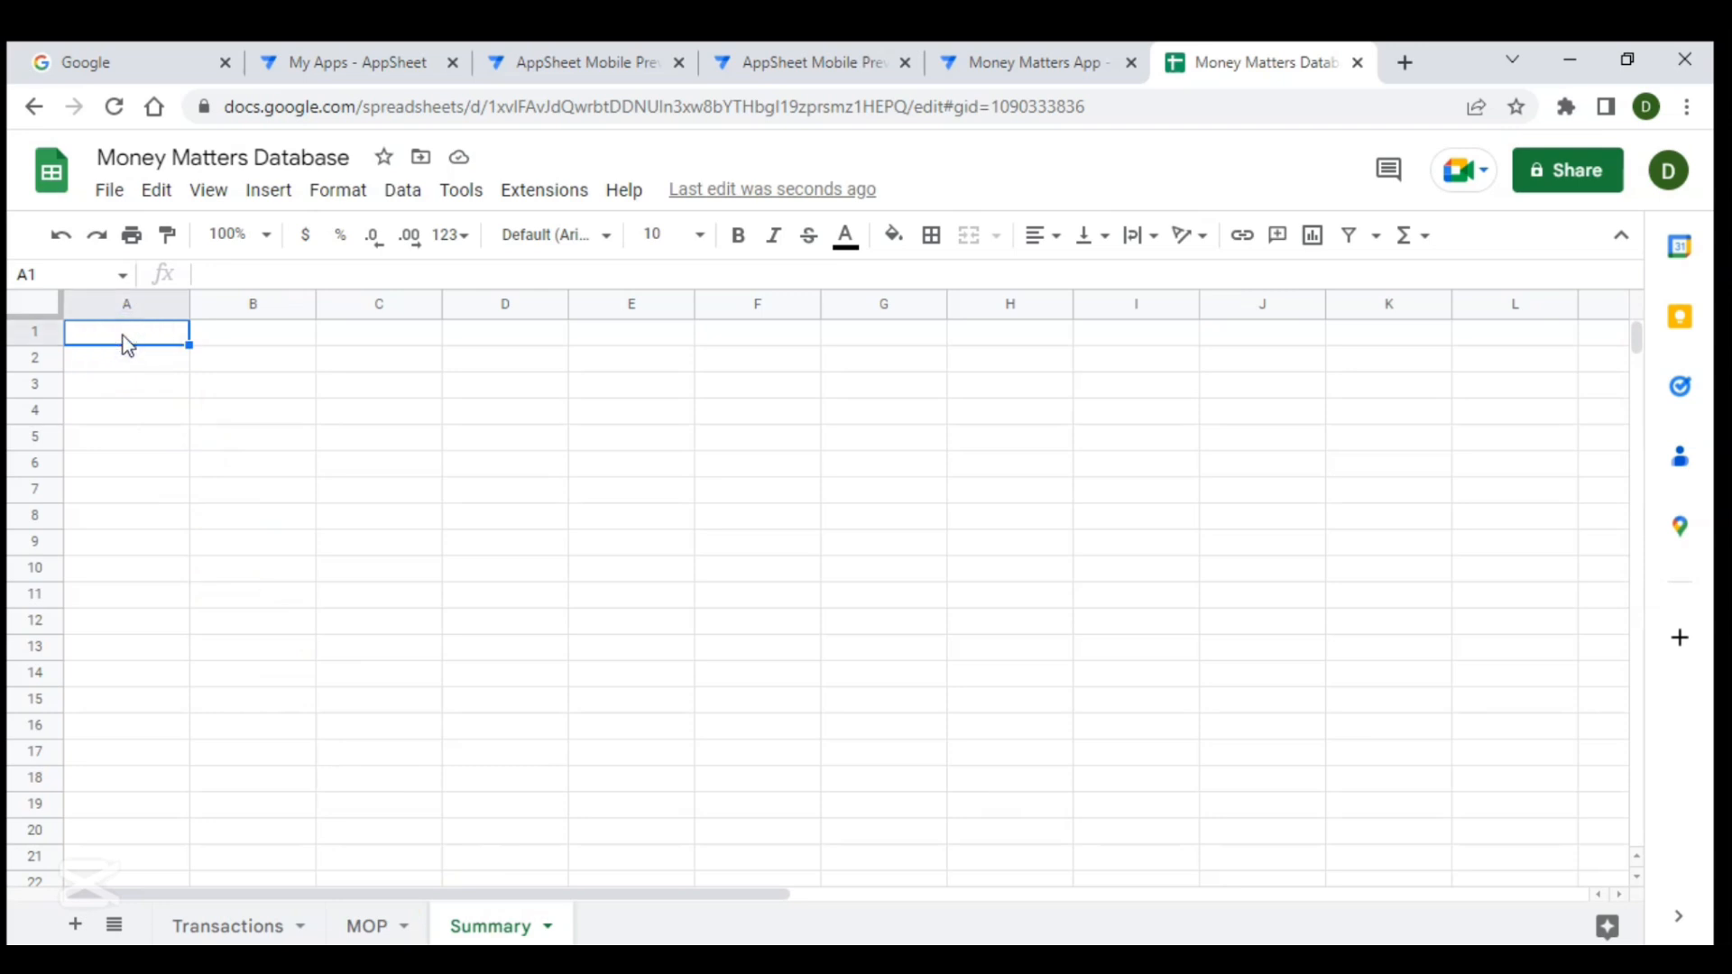
pyautogui.write('ID')
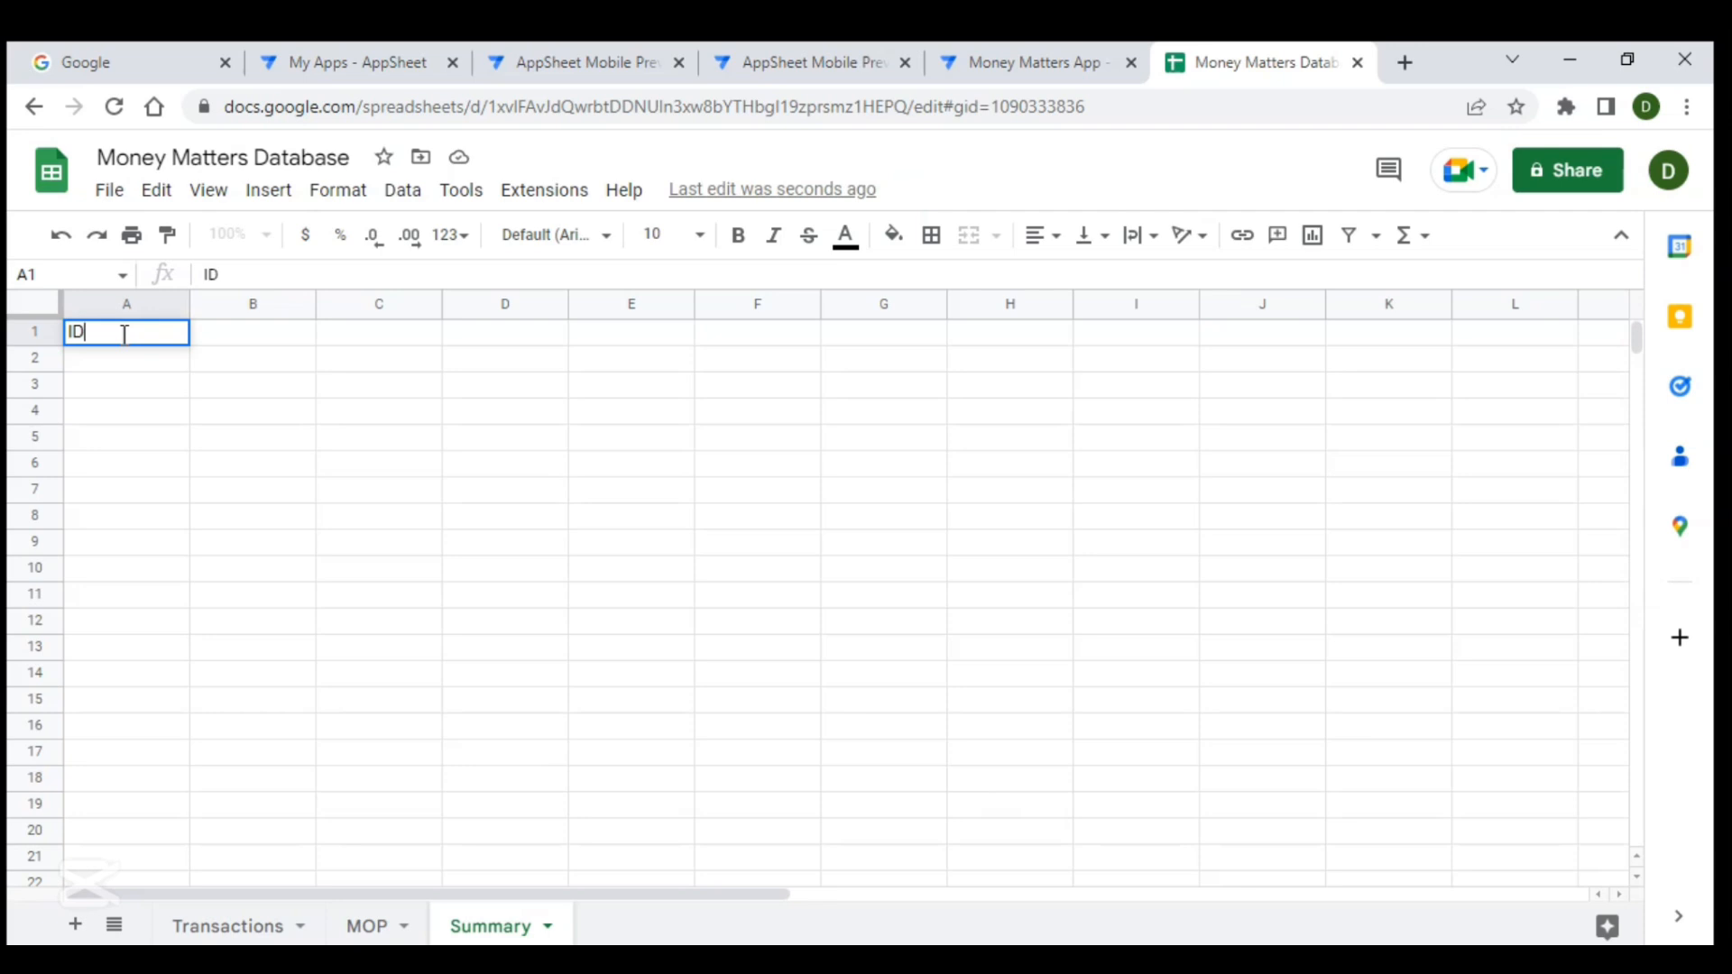
pyautogui.press('Return')
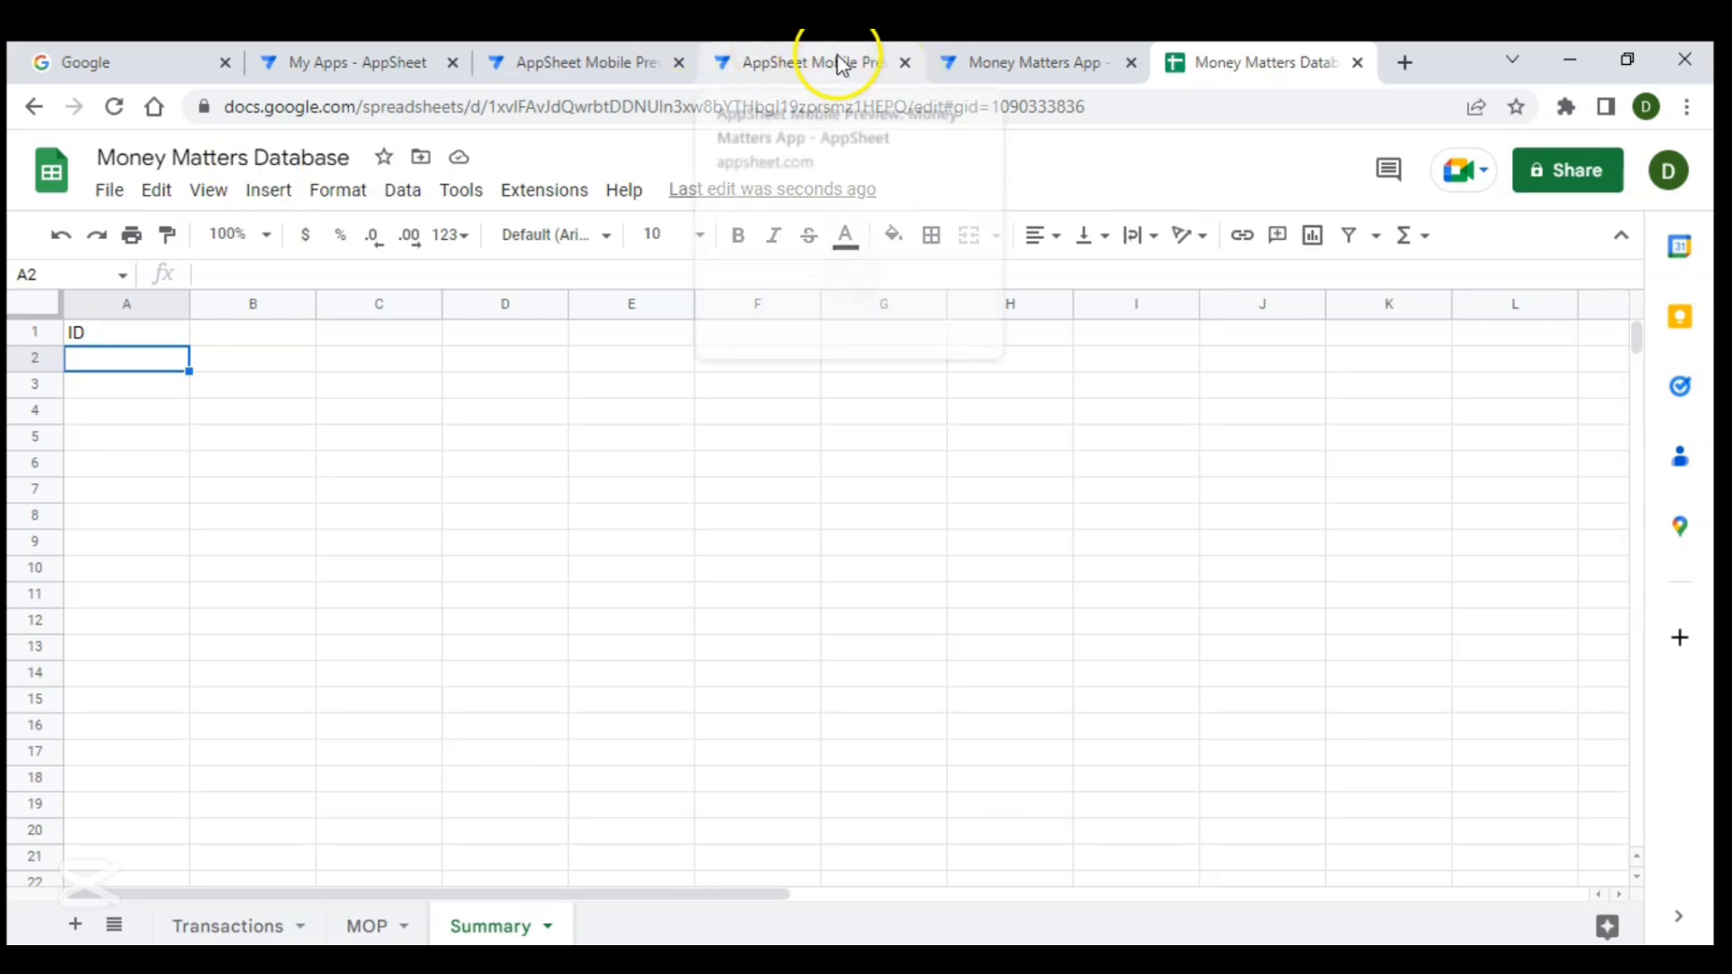
# - Switch to the app editor, start a new table, and pick the Money Matters Database spreadsheet from Drive's App Development › Appsheet with Spreadsheet › Money Matters folder
pyautogui.click(1031, 56)
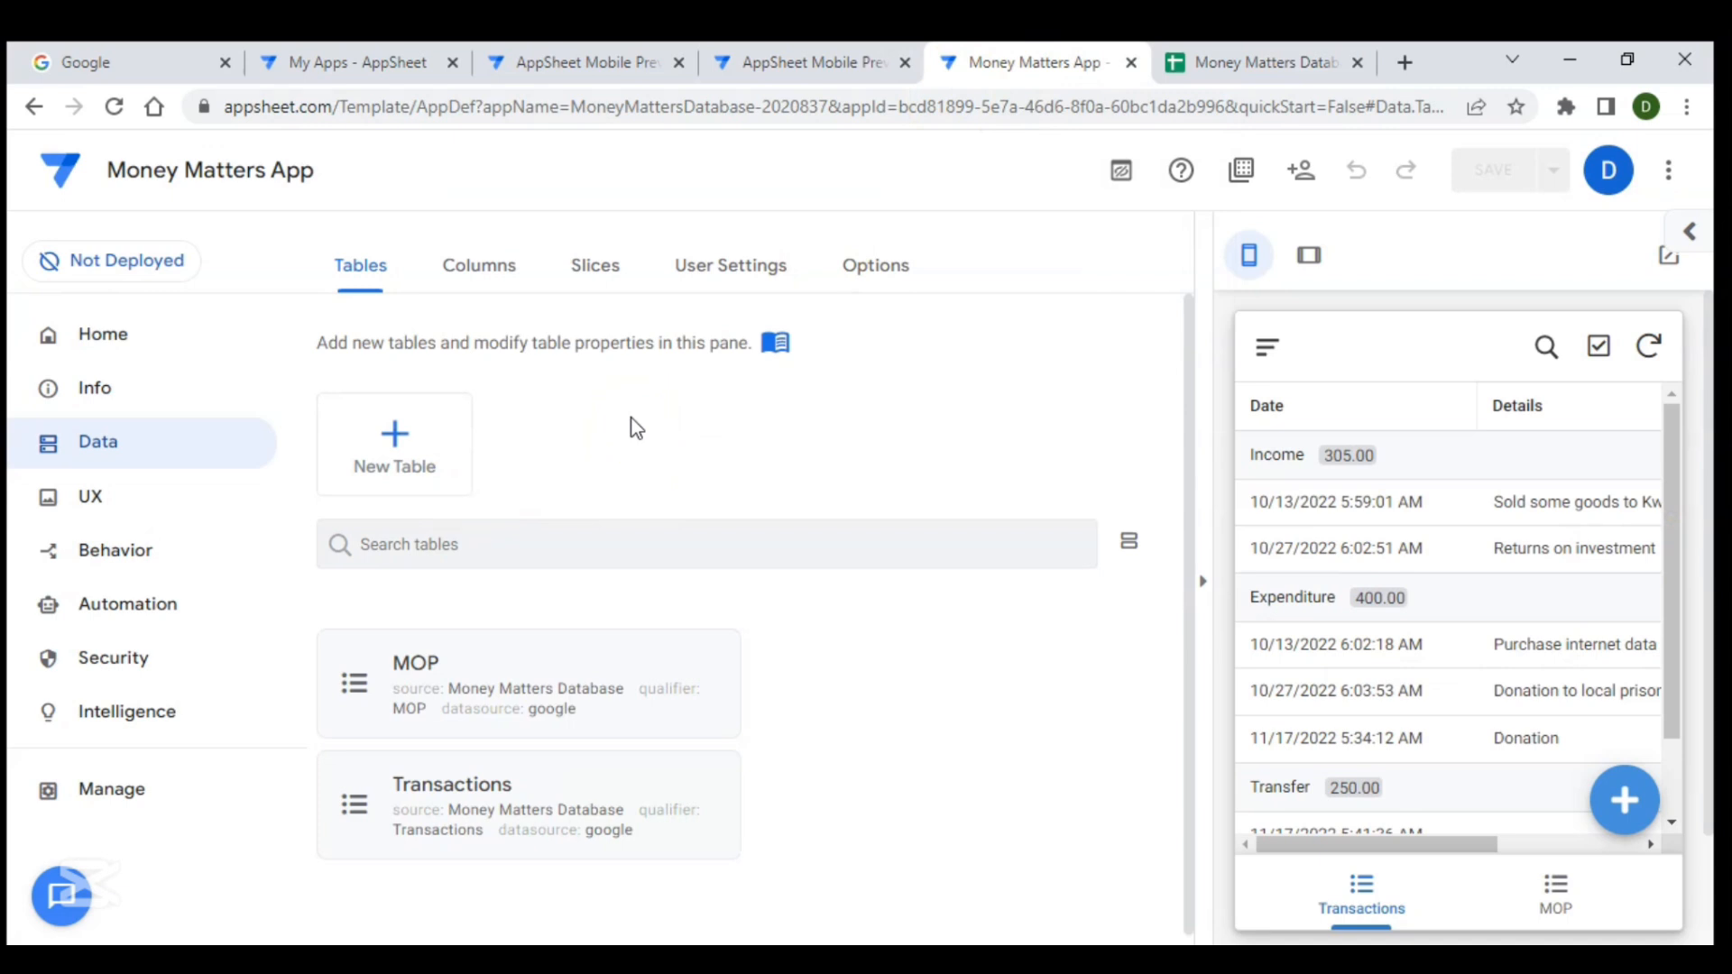
pyautogui.click(370, 292)
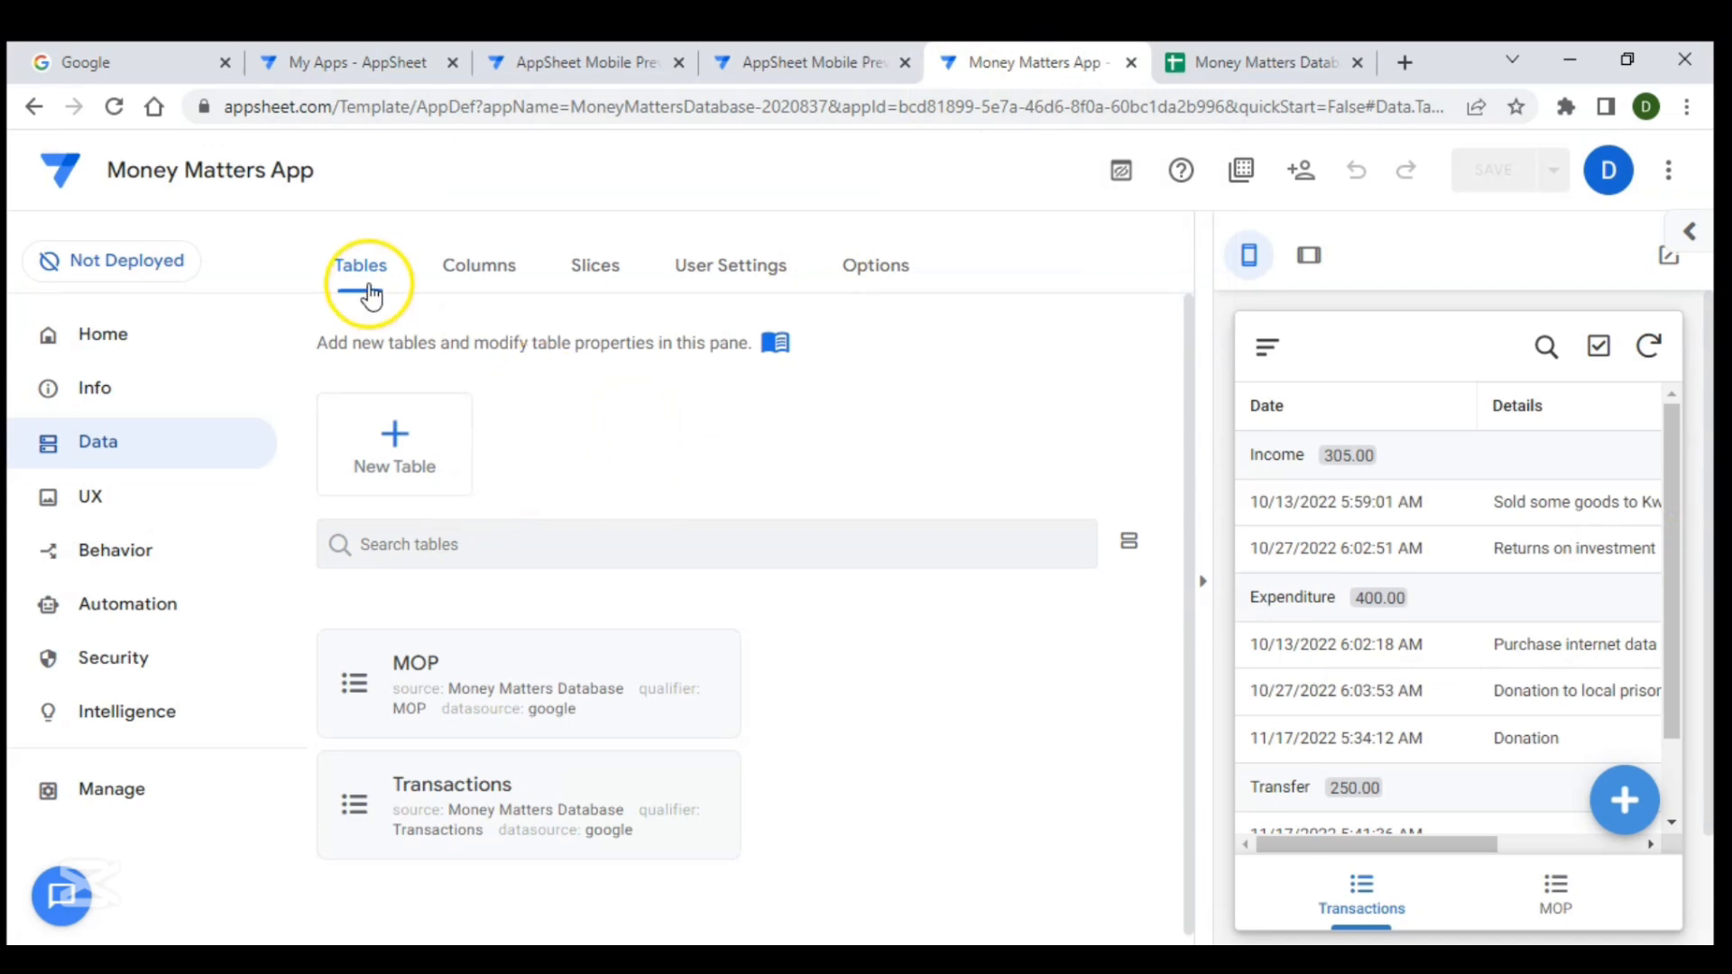
pyautogui.click(116, 112)
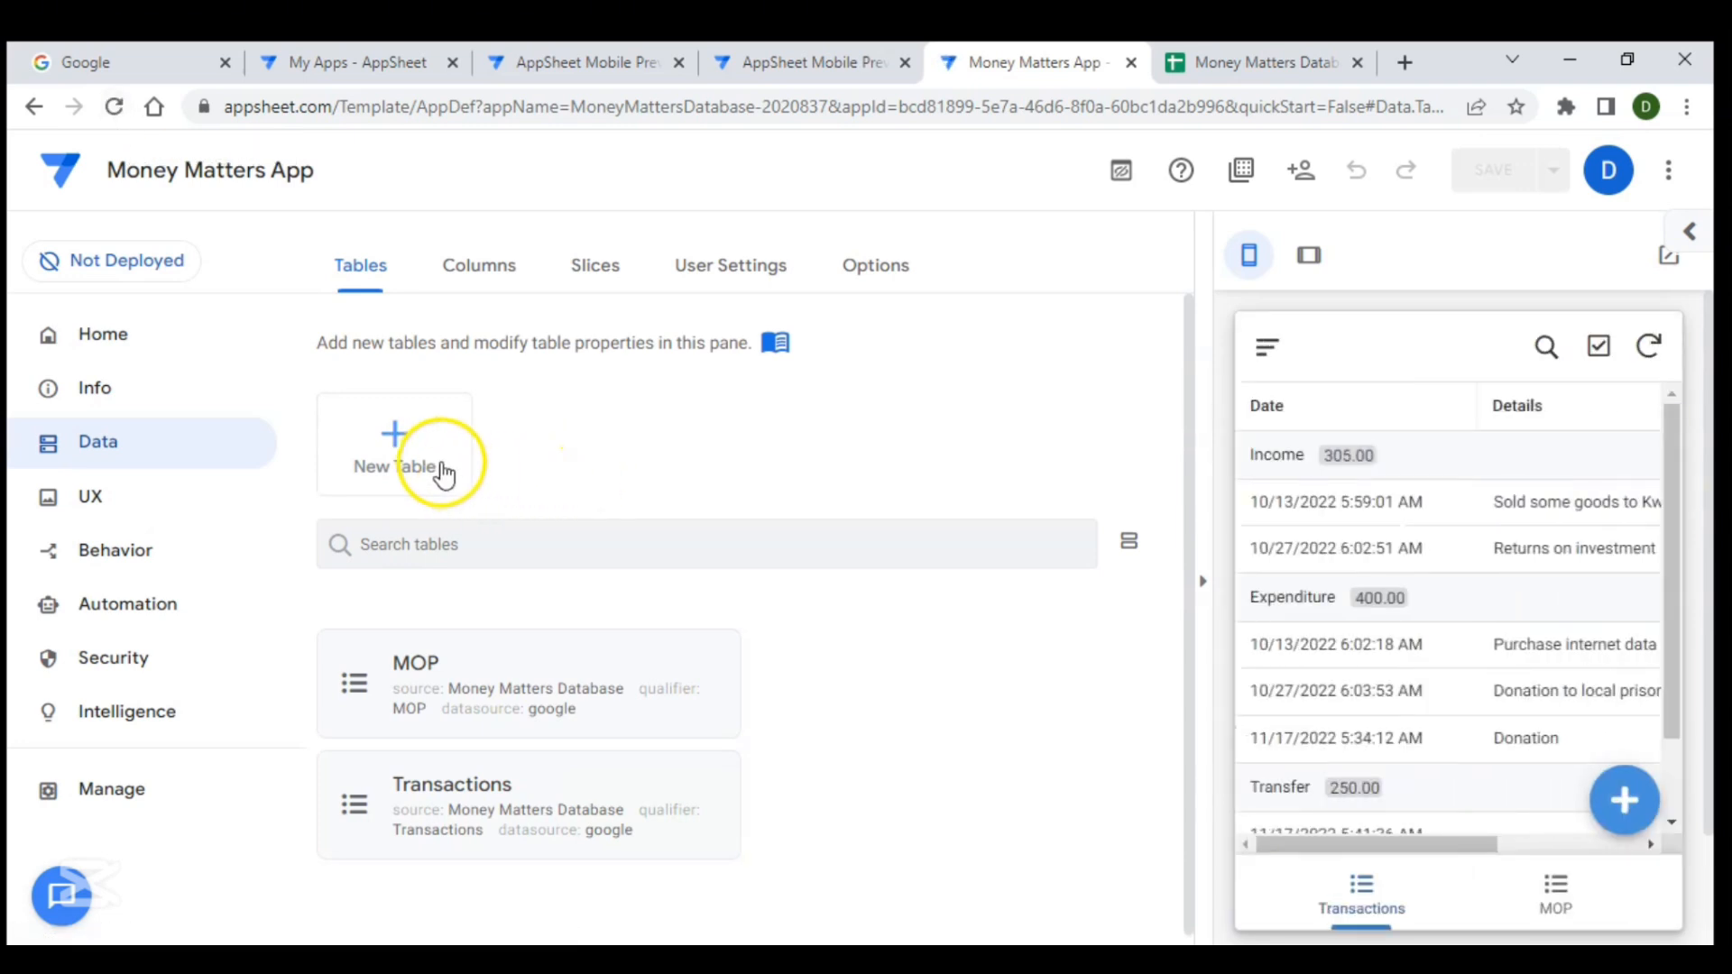
pyautogui.click(426, 470)
pyautogui.click(652, 419)
pyautogui.click(809, 420)
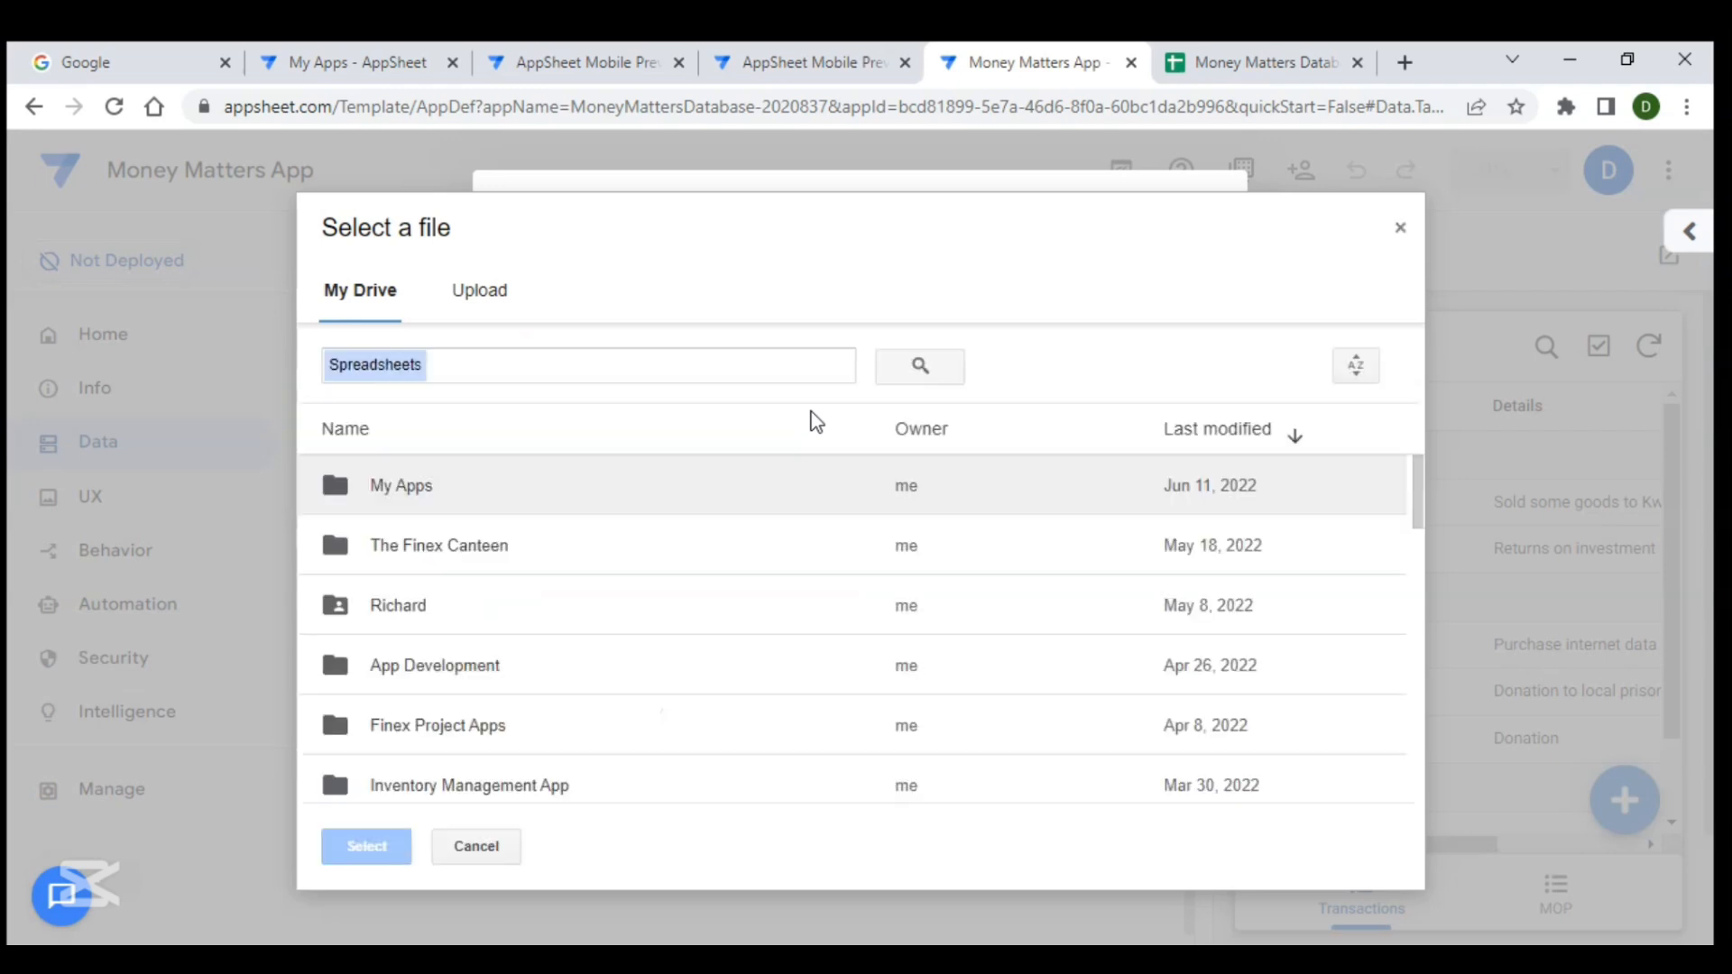
pyautogui.doubleClick(491, 659)
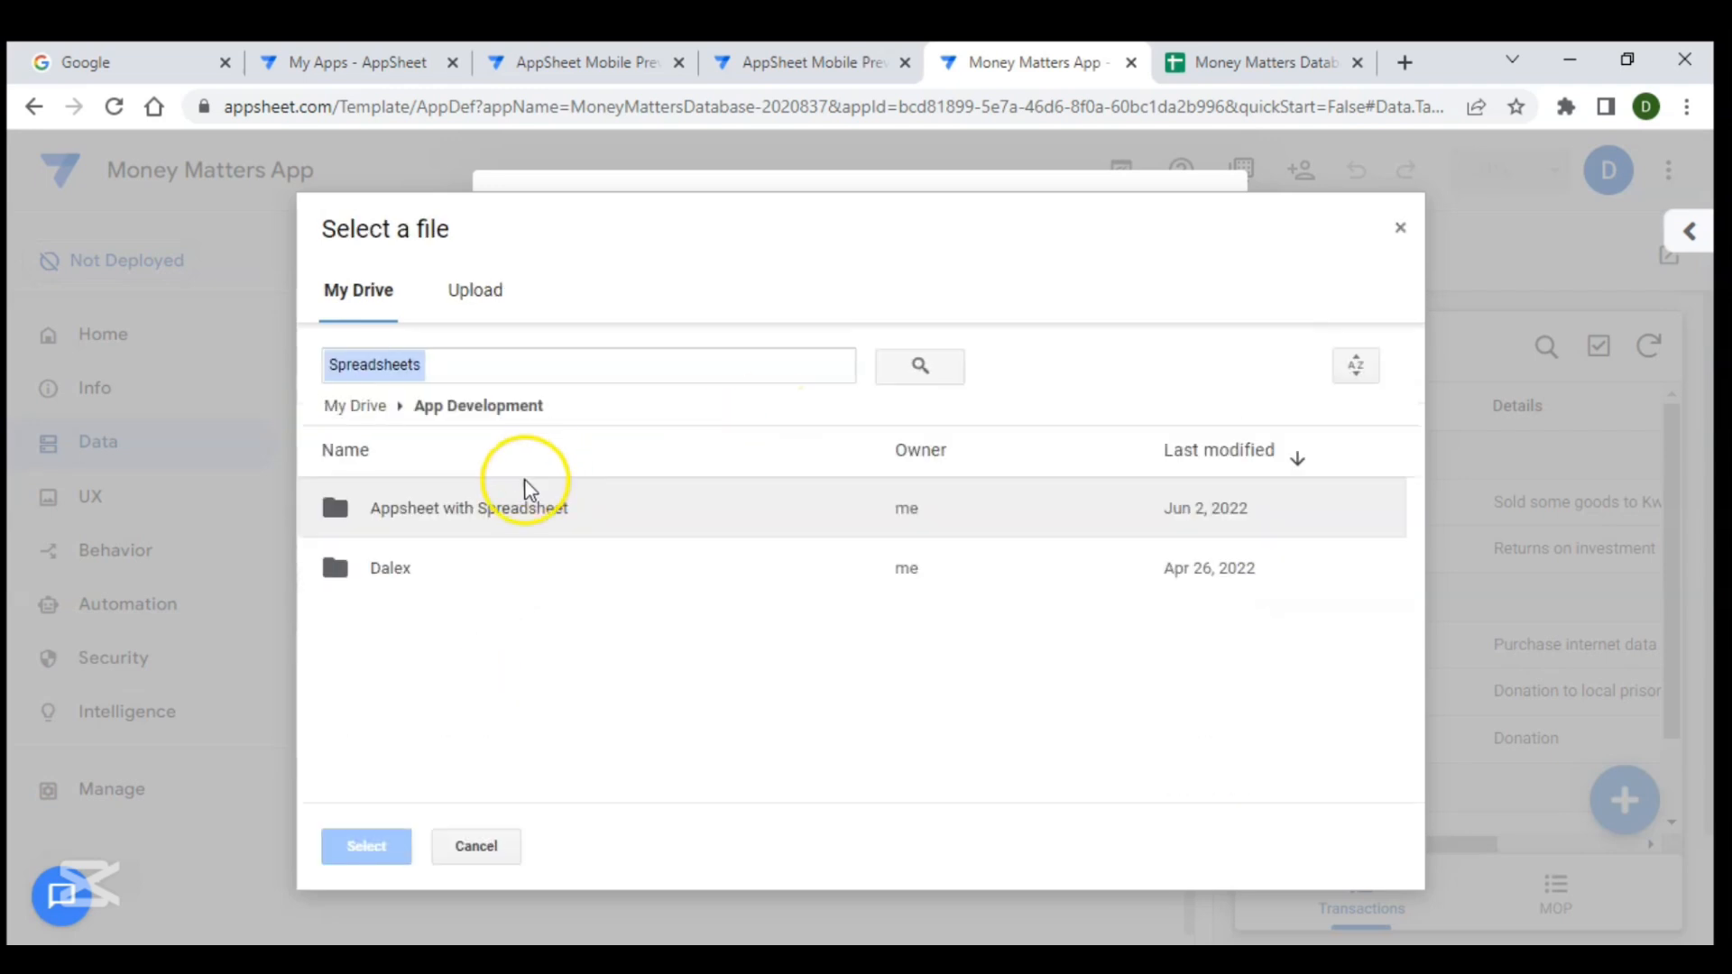
pyautogui.doubleClick(510, 512)
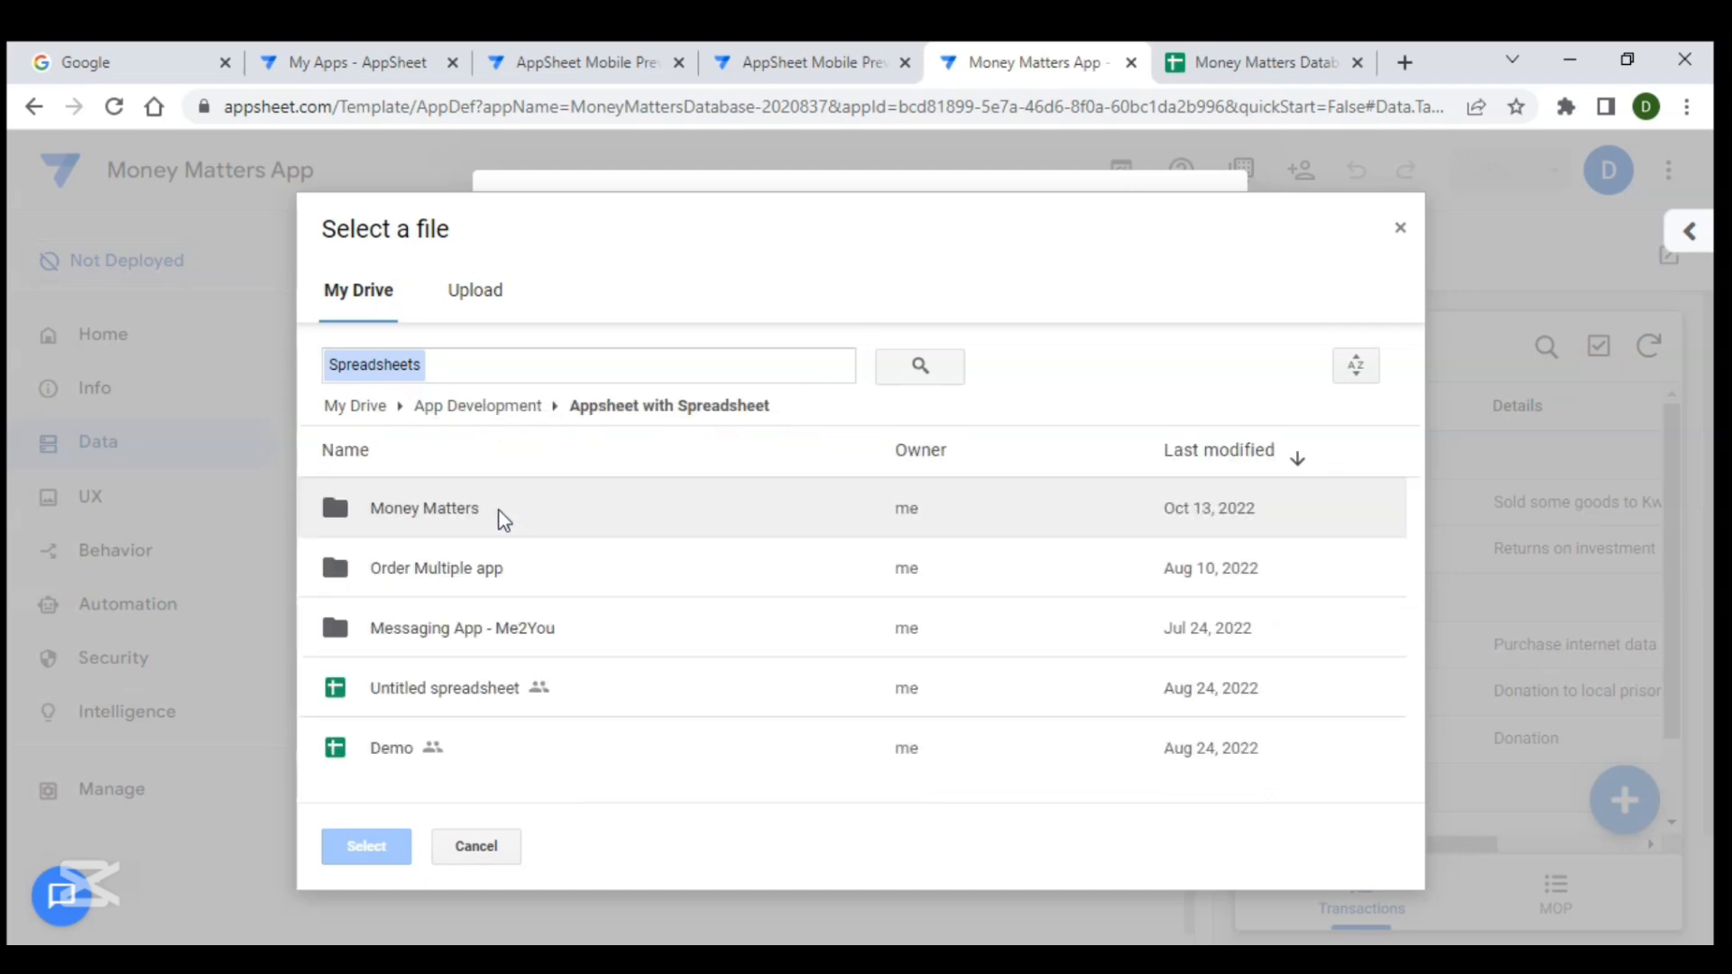
pyautogui.doubleClick(495, 519)
pyautogui.click(493, 518)
pyautogui.click(370, 845)
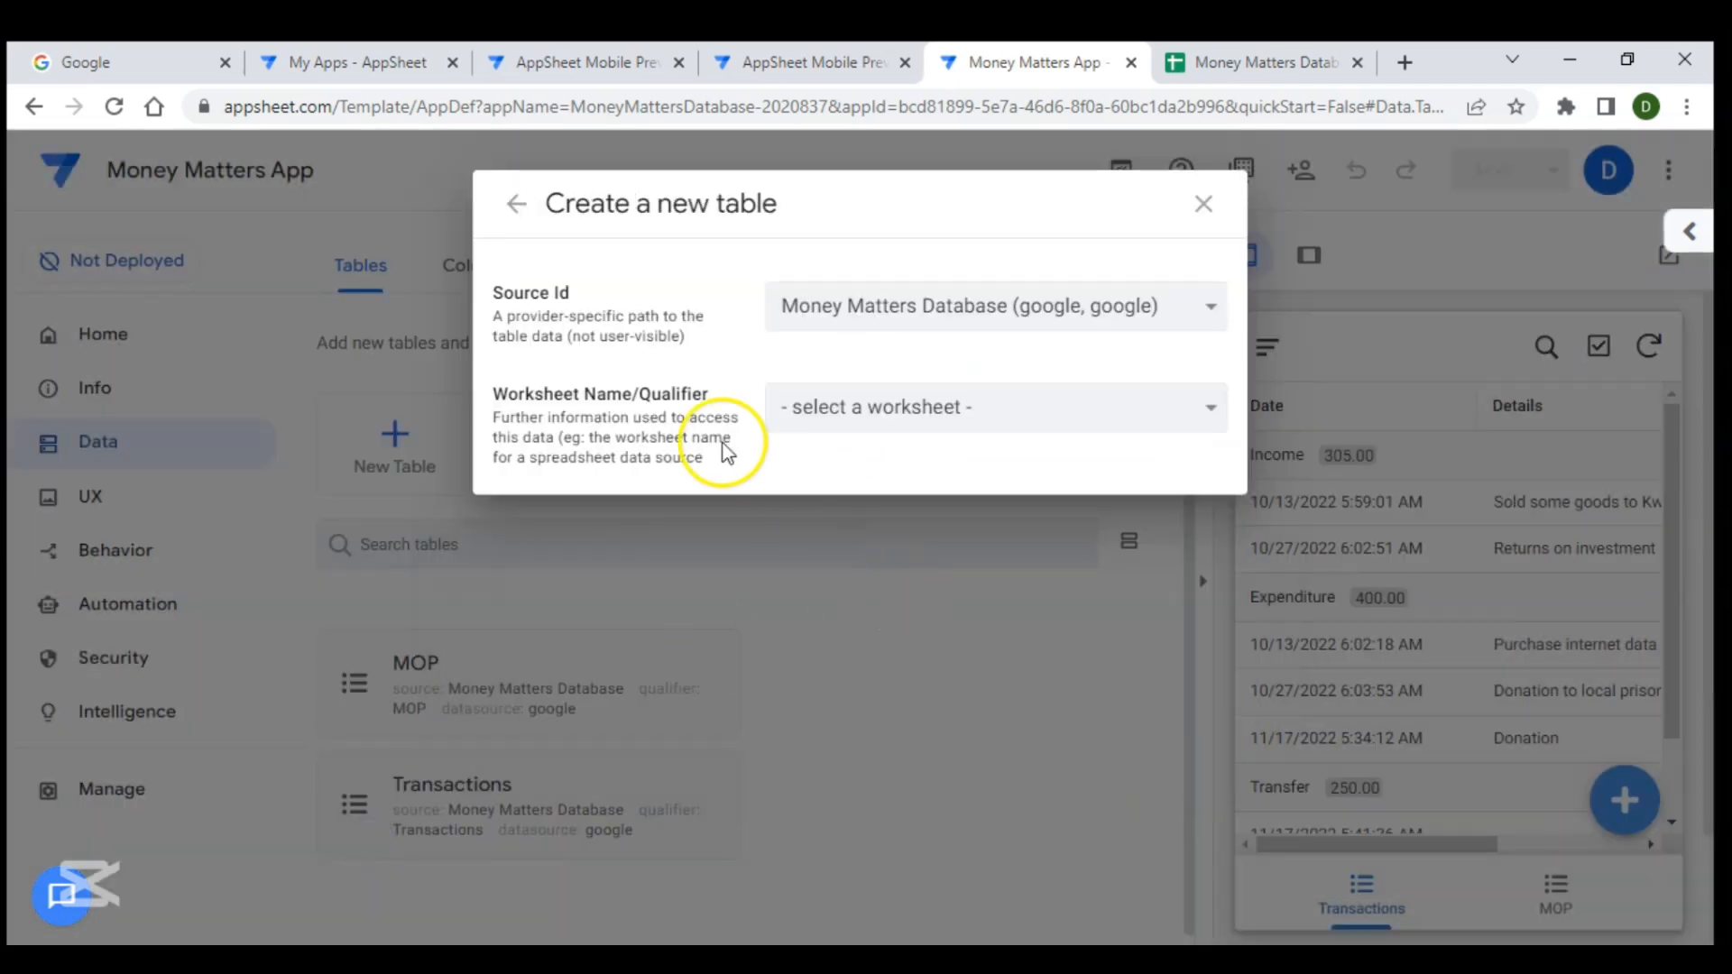
# - Choose the Summary worksheet as the table source and add it as a new table
pyautogui.click(932, 419)
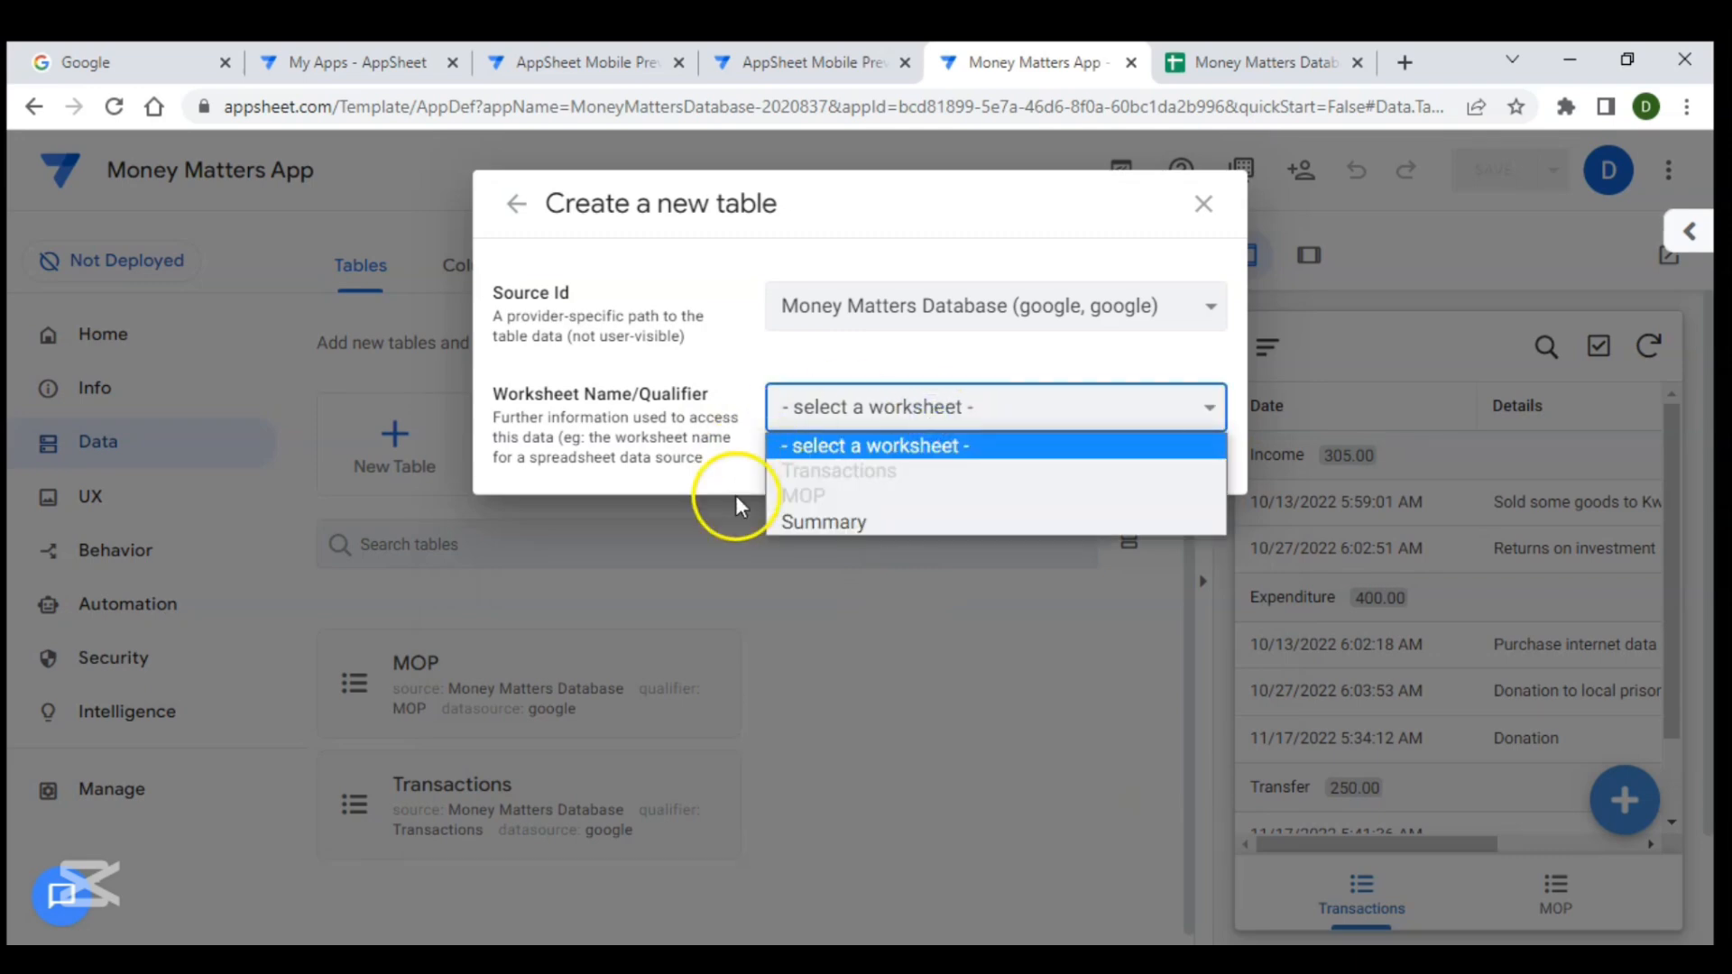
pyautogui.click(816, 526)
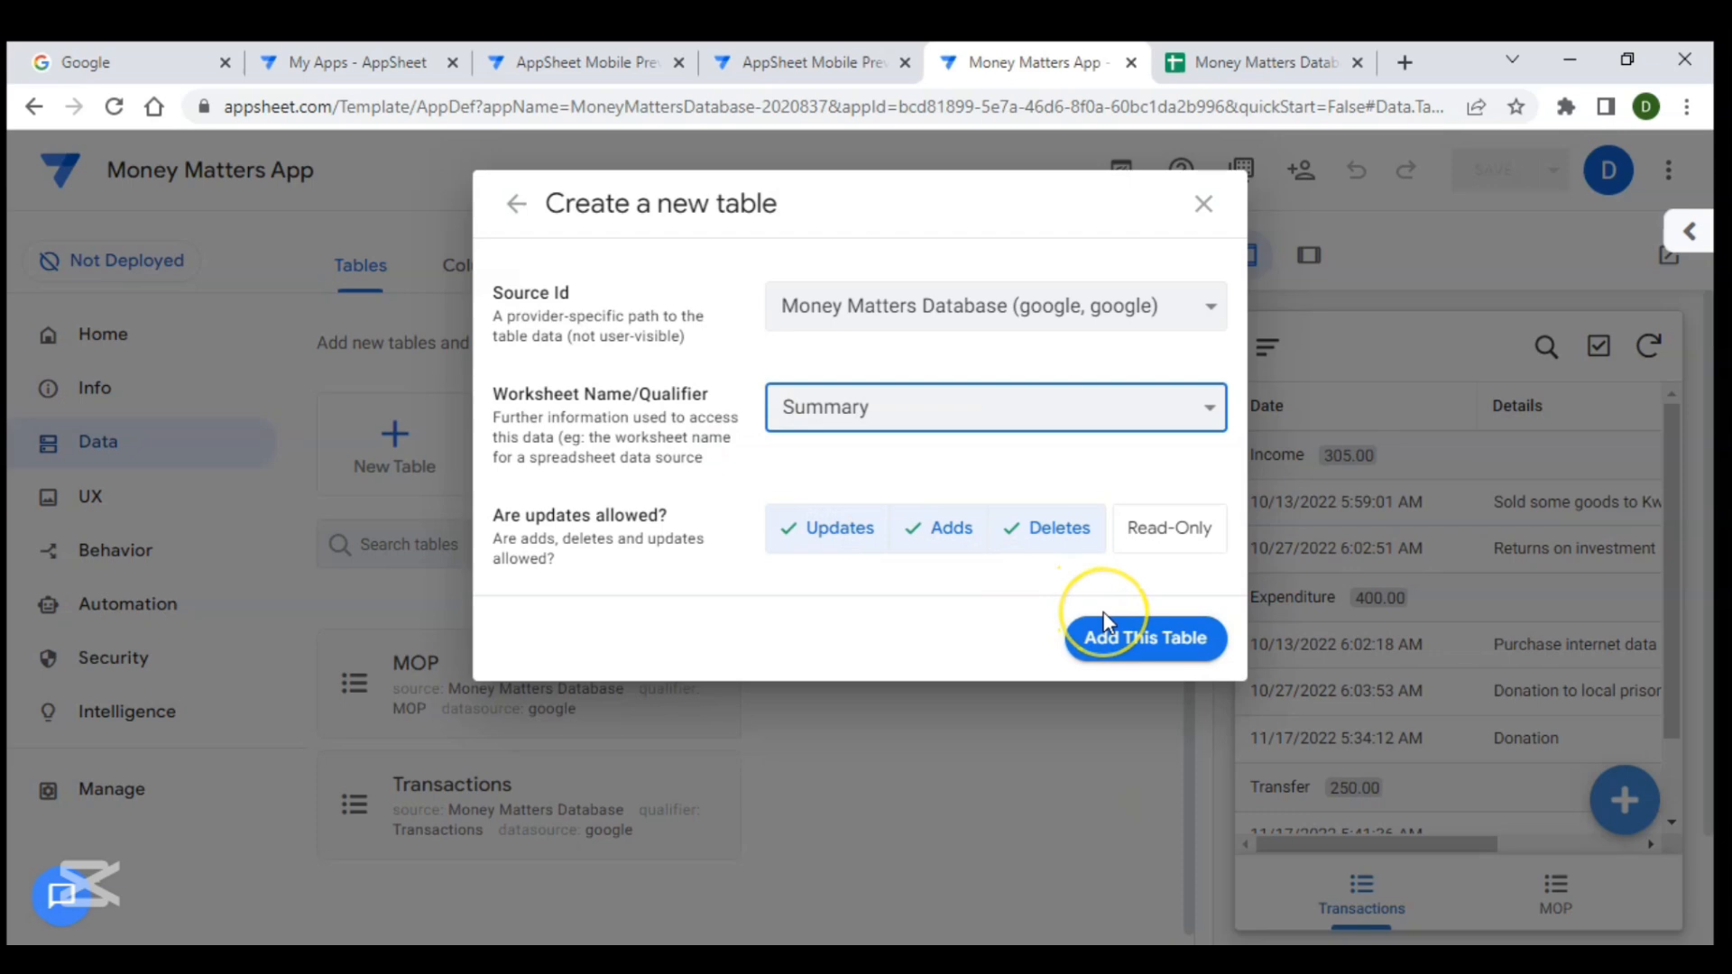
pyautogui.click(1120, 645)
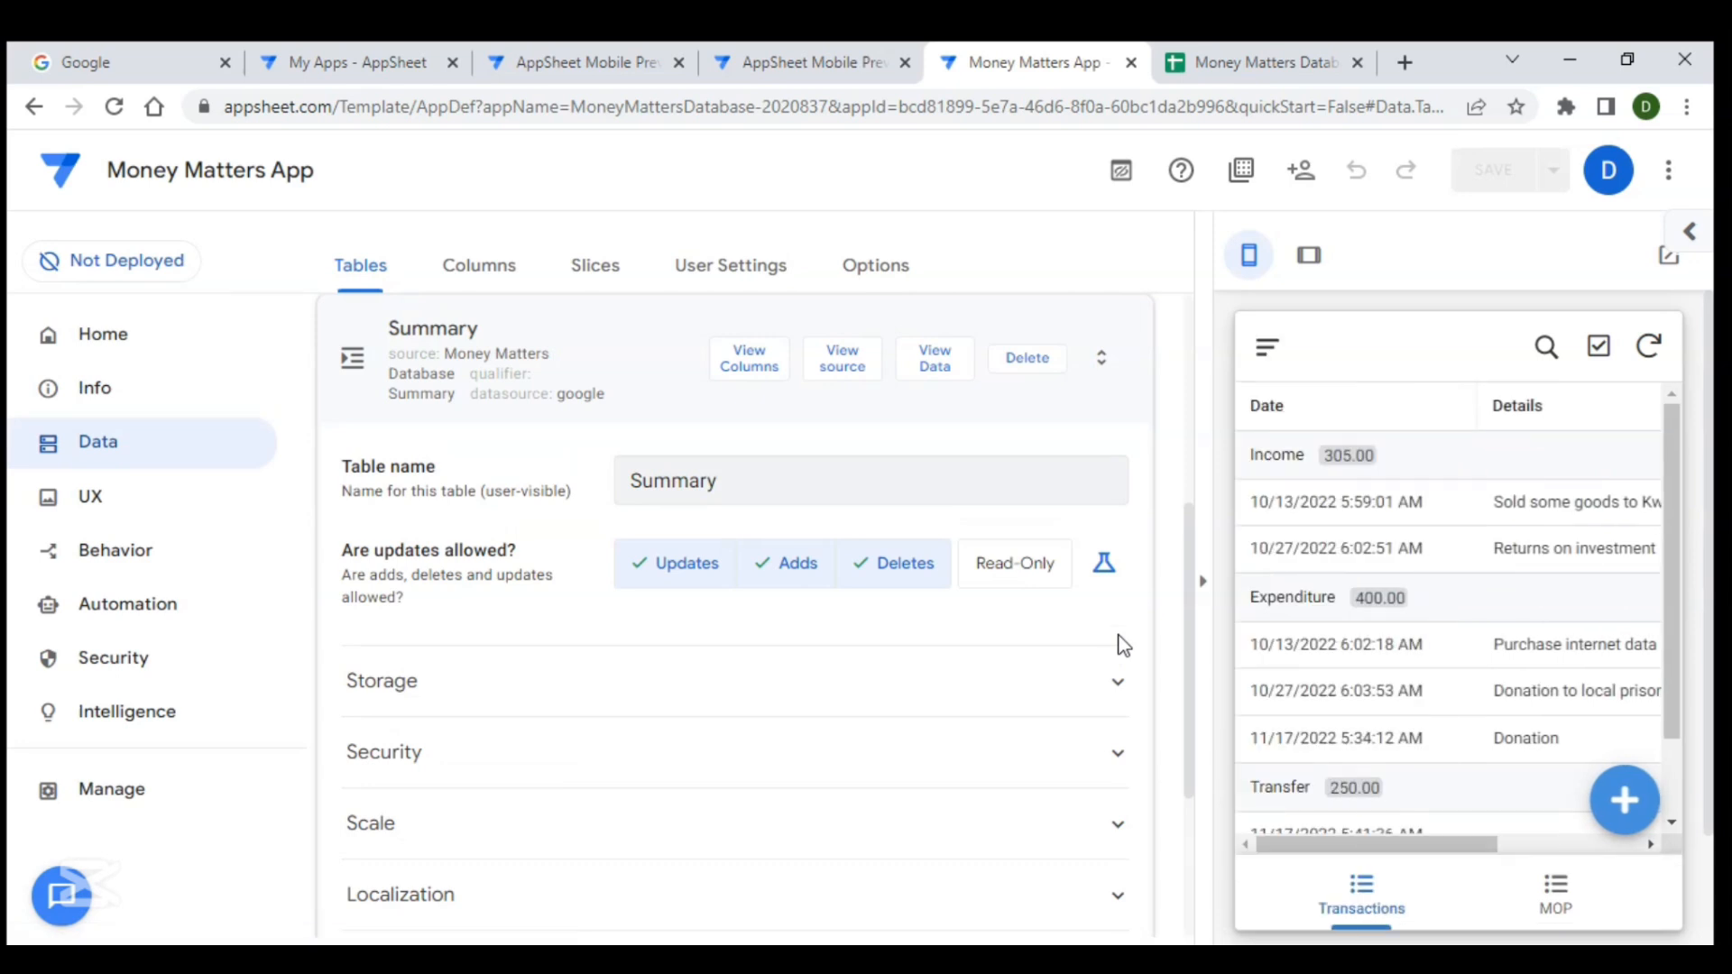
# - Open the column list of the new Summary table
pyautogui.click(632, 343)
pyautogui.scroll(-1, 541, 442)
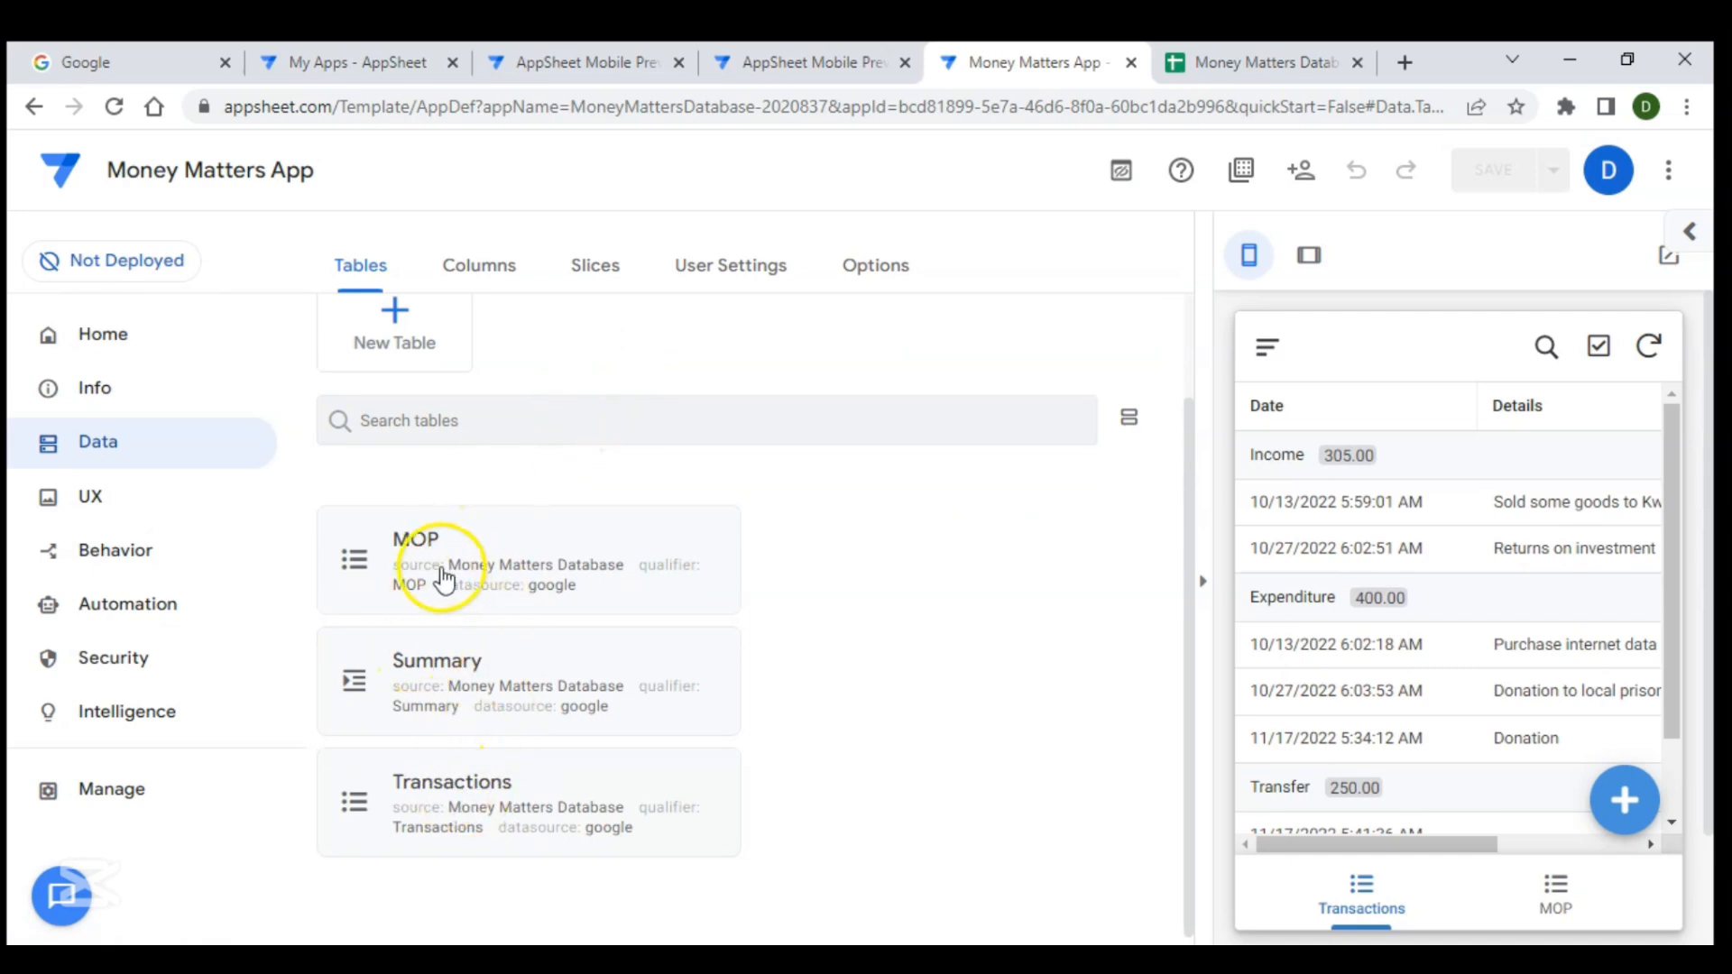
pyautogui.click(506, 664)
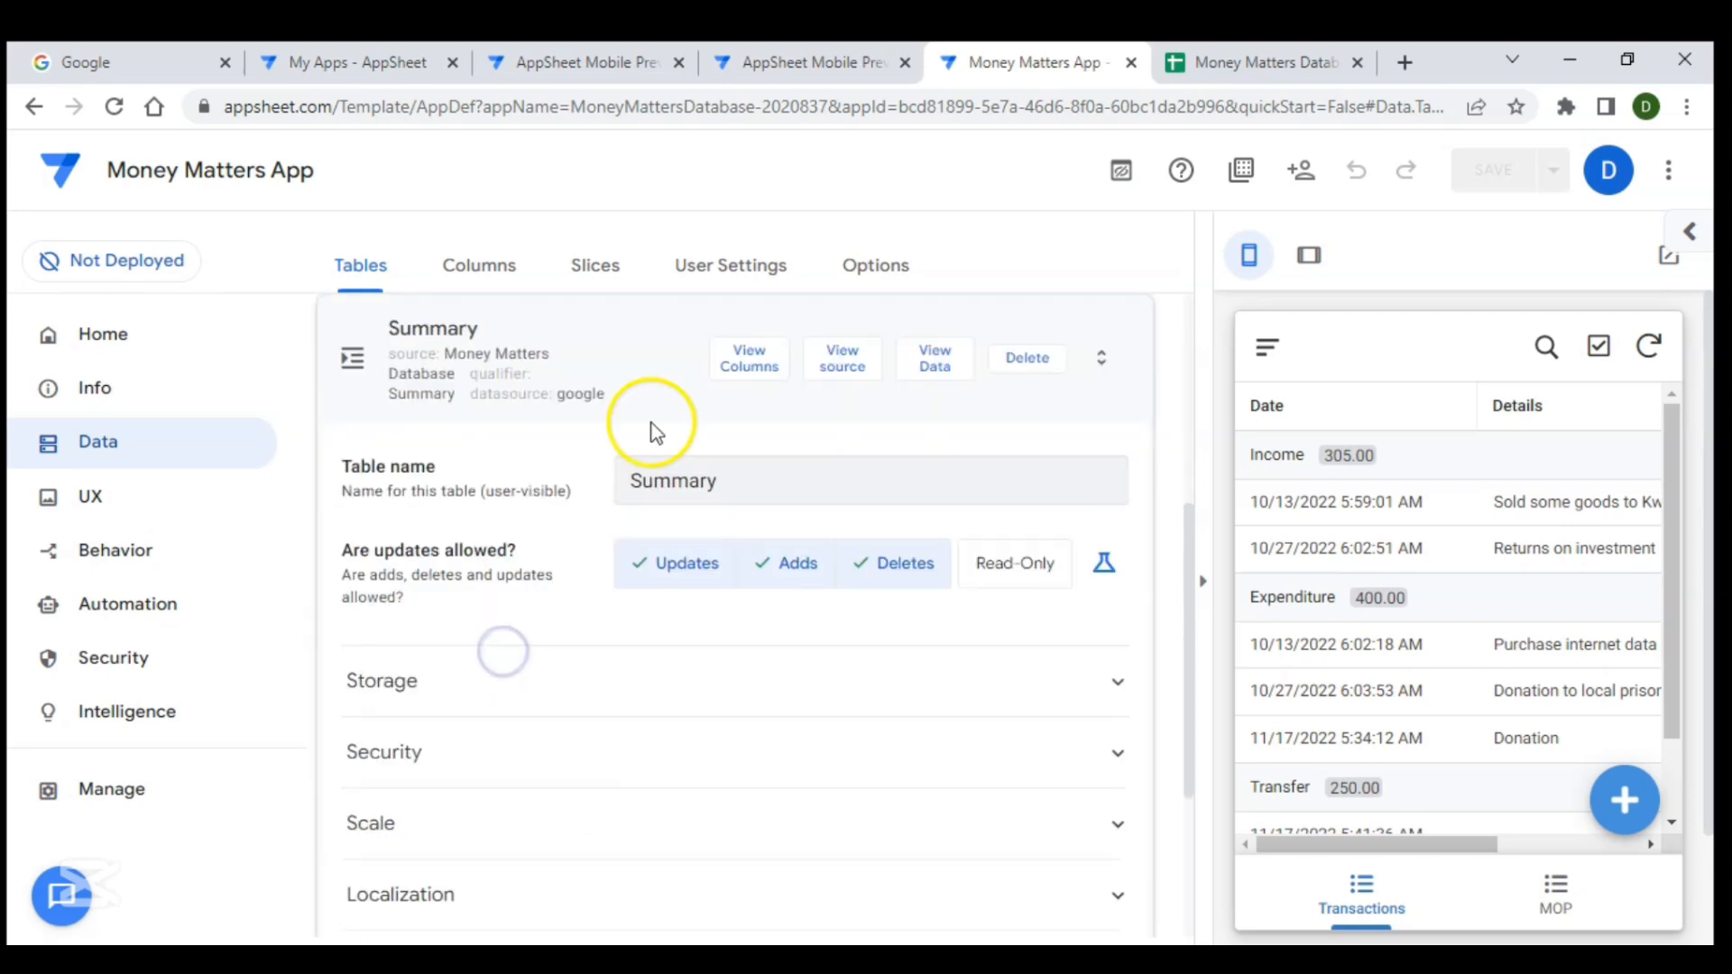
pyautogui.click(749, 368)
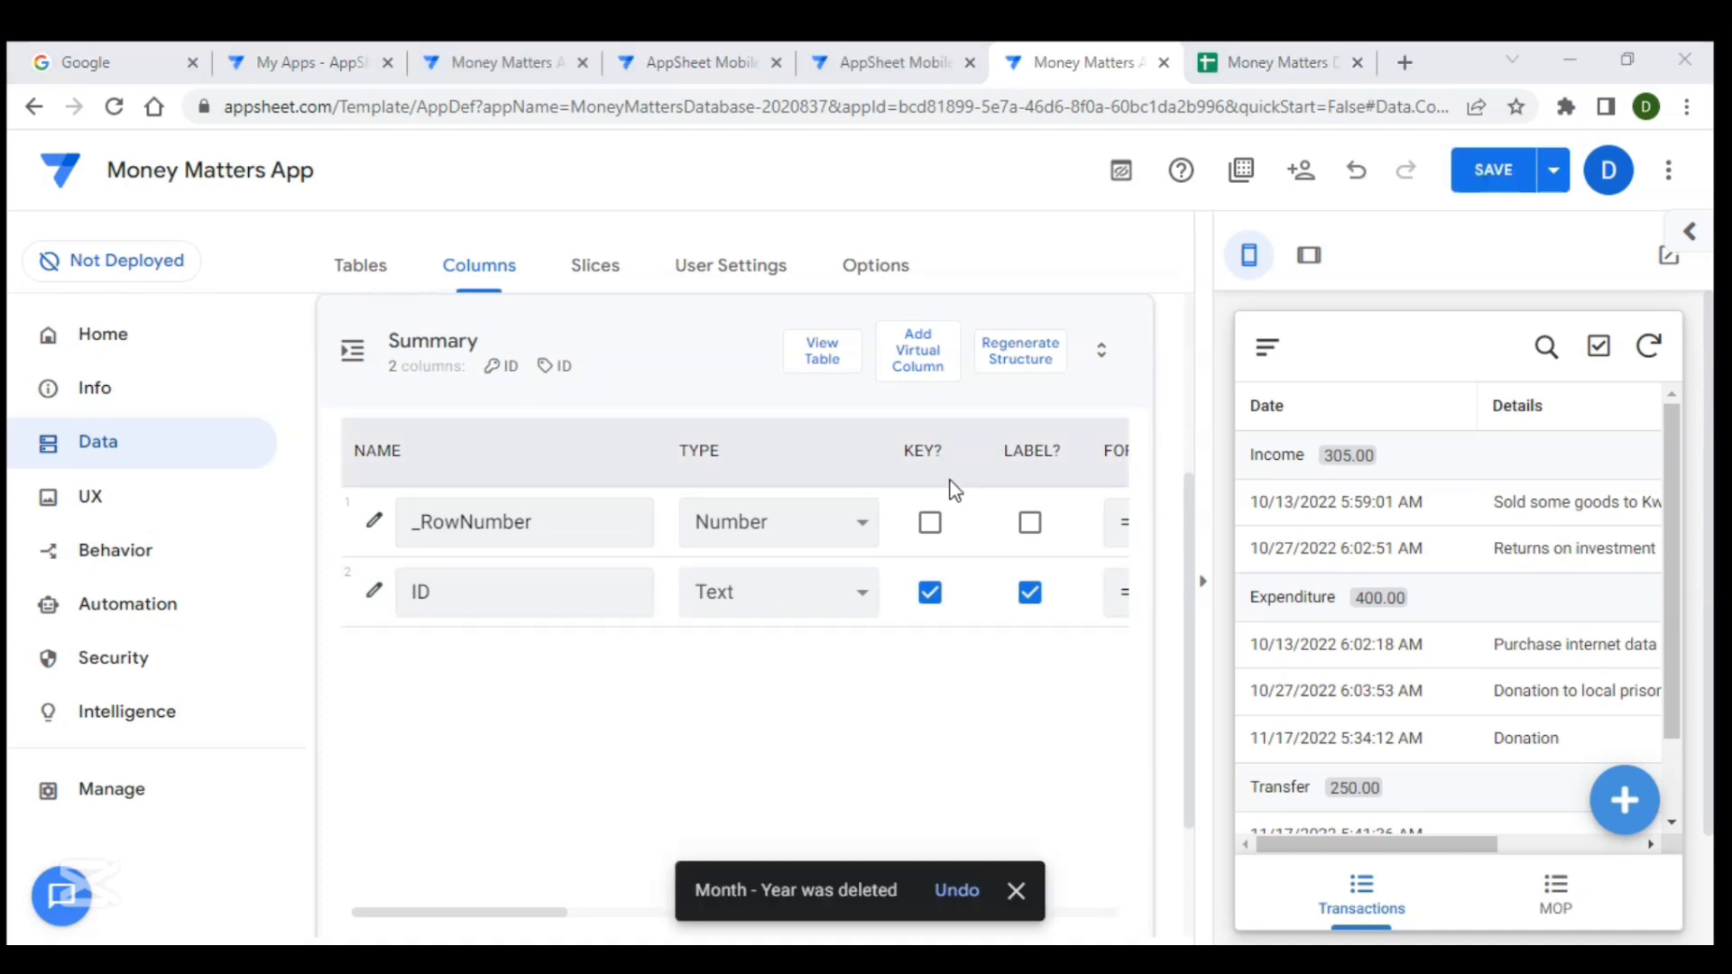
# - Add a virtual column to the Summary table named Header _ Date
pyautogui.click(917, 368)
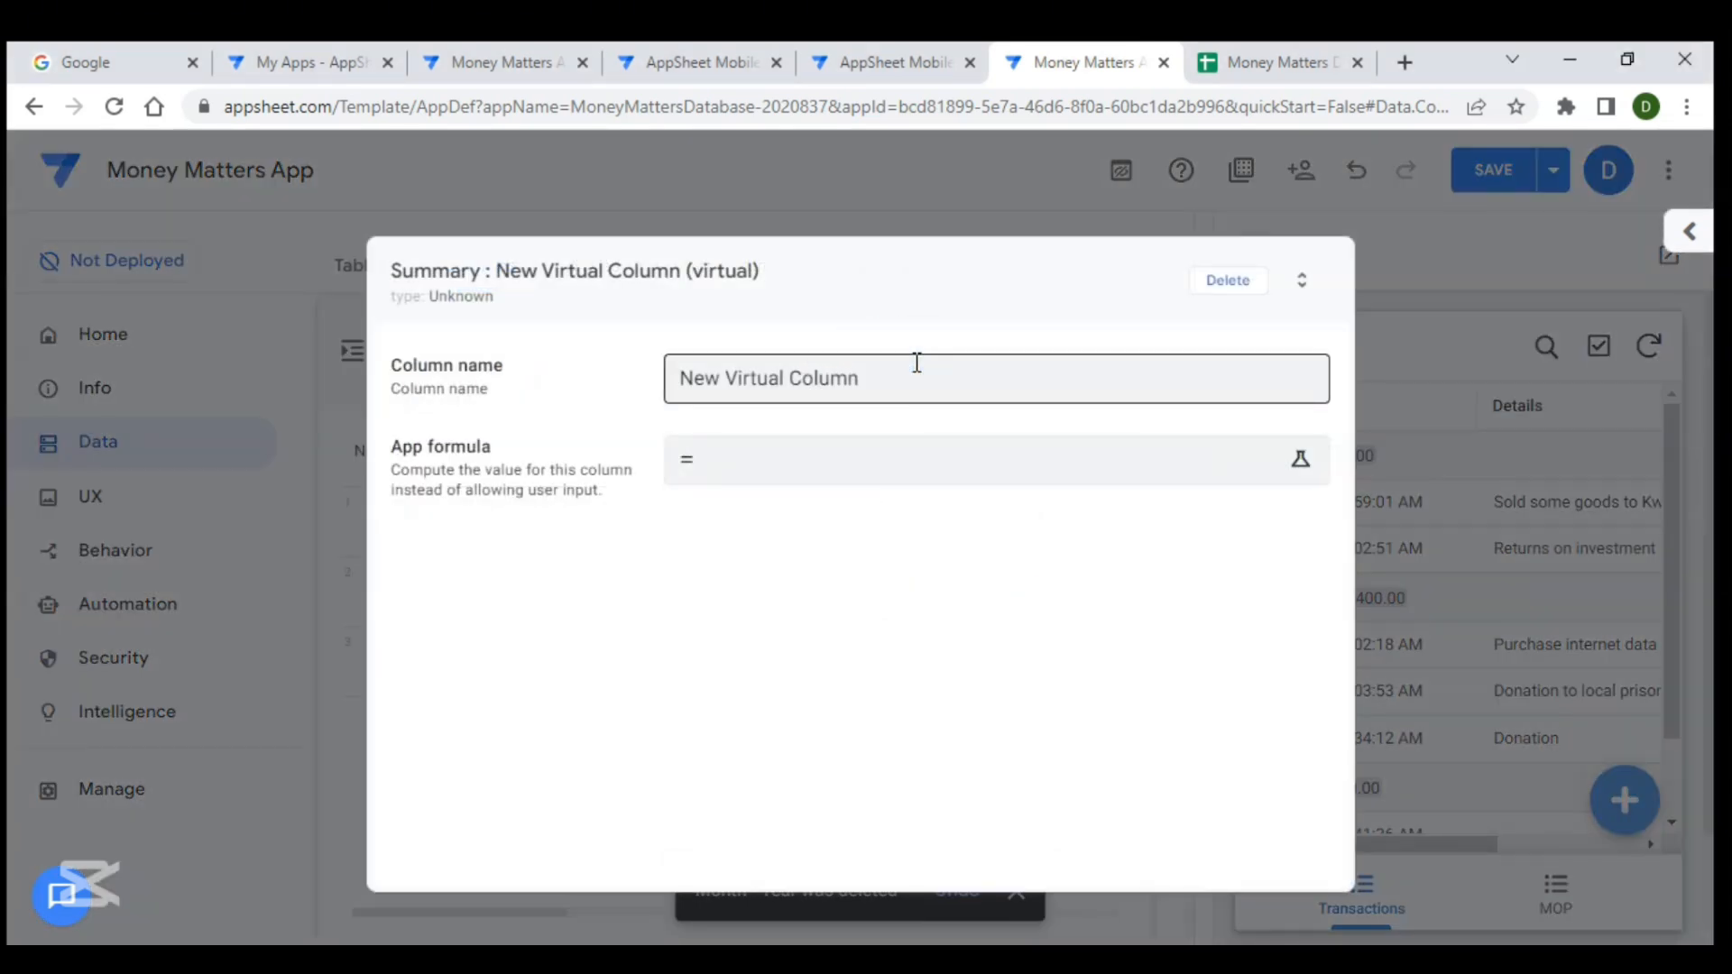
pyautogui.click(894, 373)
pyautogui.moveTo(893, 374); pyautogui.dragTo(663, 379)
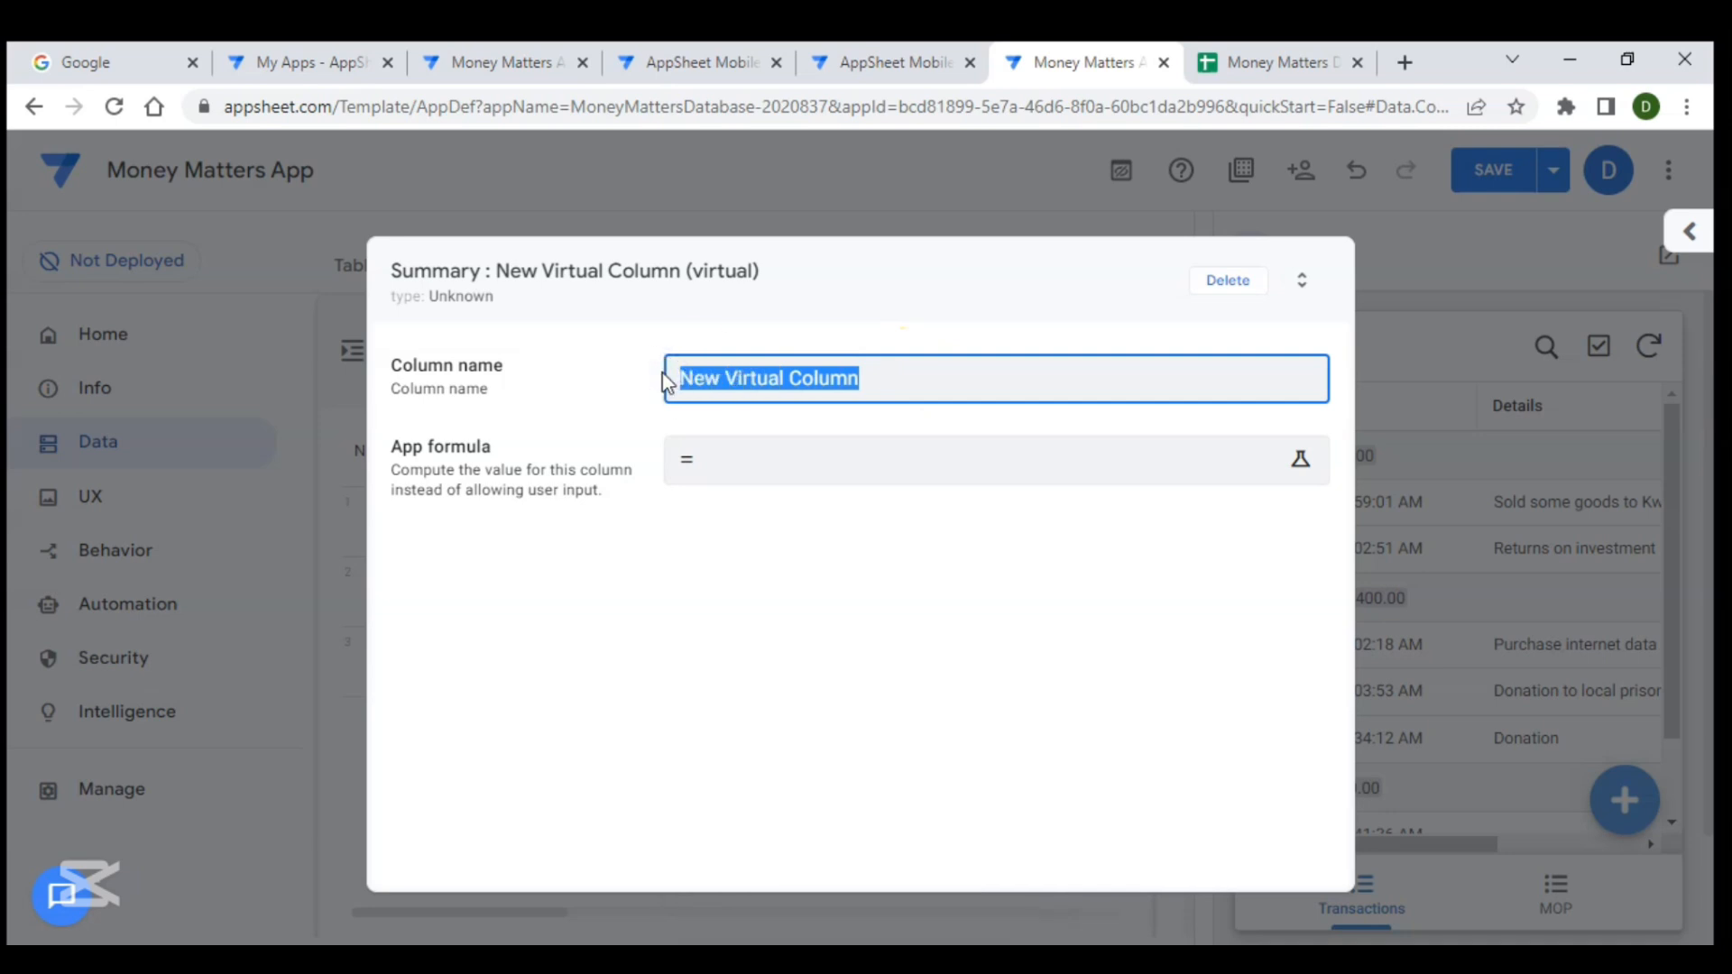
pyautogui.write('Heade')
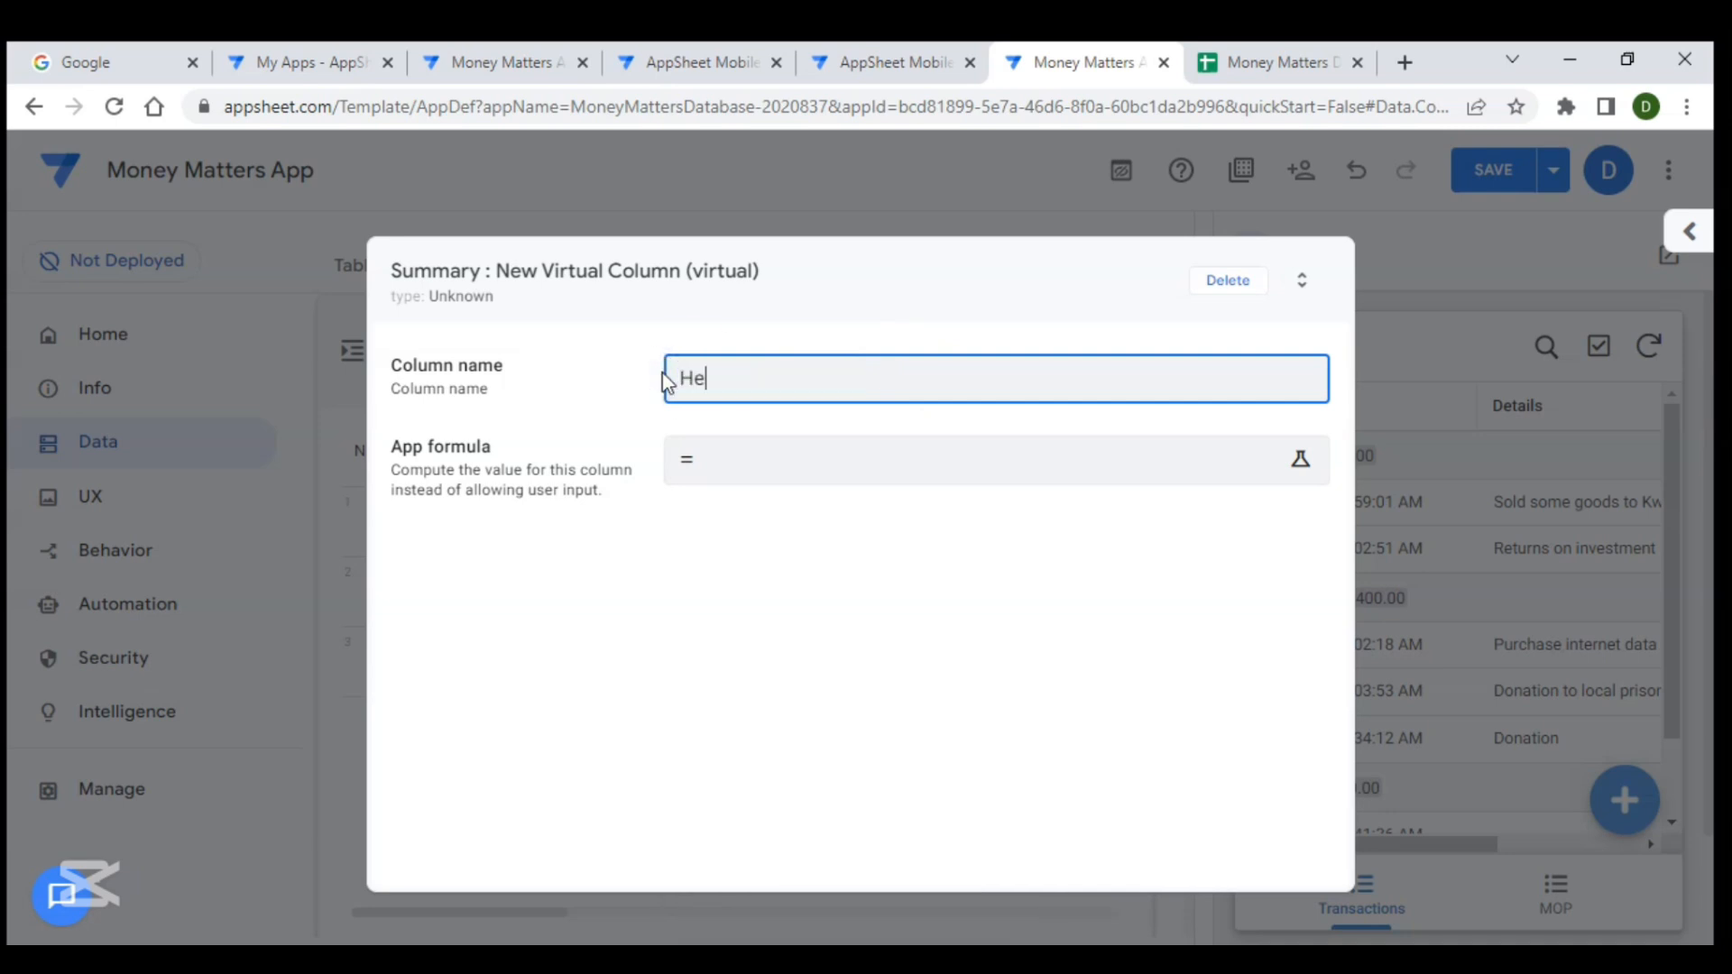
pyautogui.write('r _ Date')
# - Set the Header _ Date app formula to TEXT(TODAY(),"MMMM - YY") and save the column
pyautogui.click(738, 456)
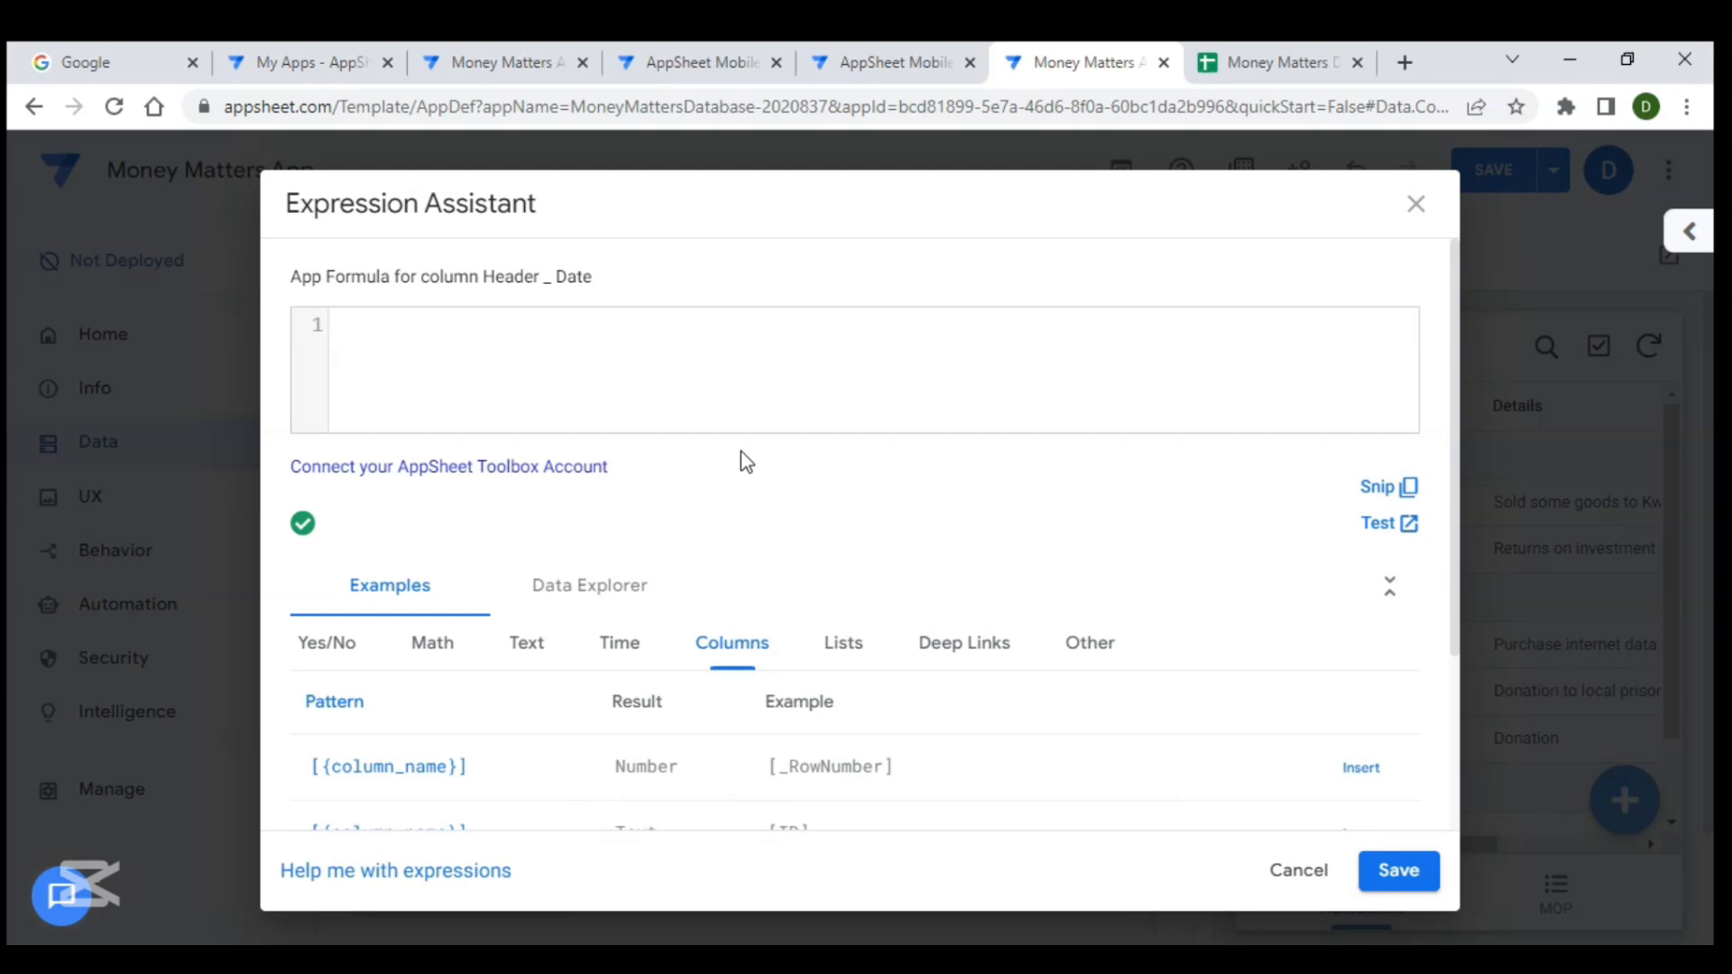
pyautogui.write('TEXT(')
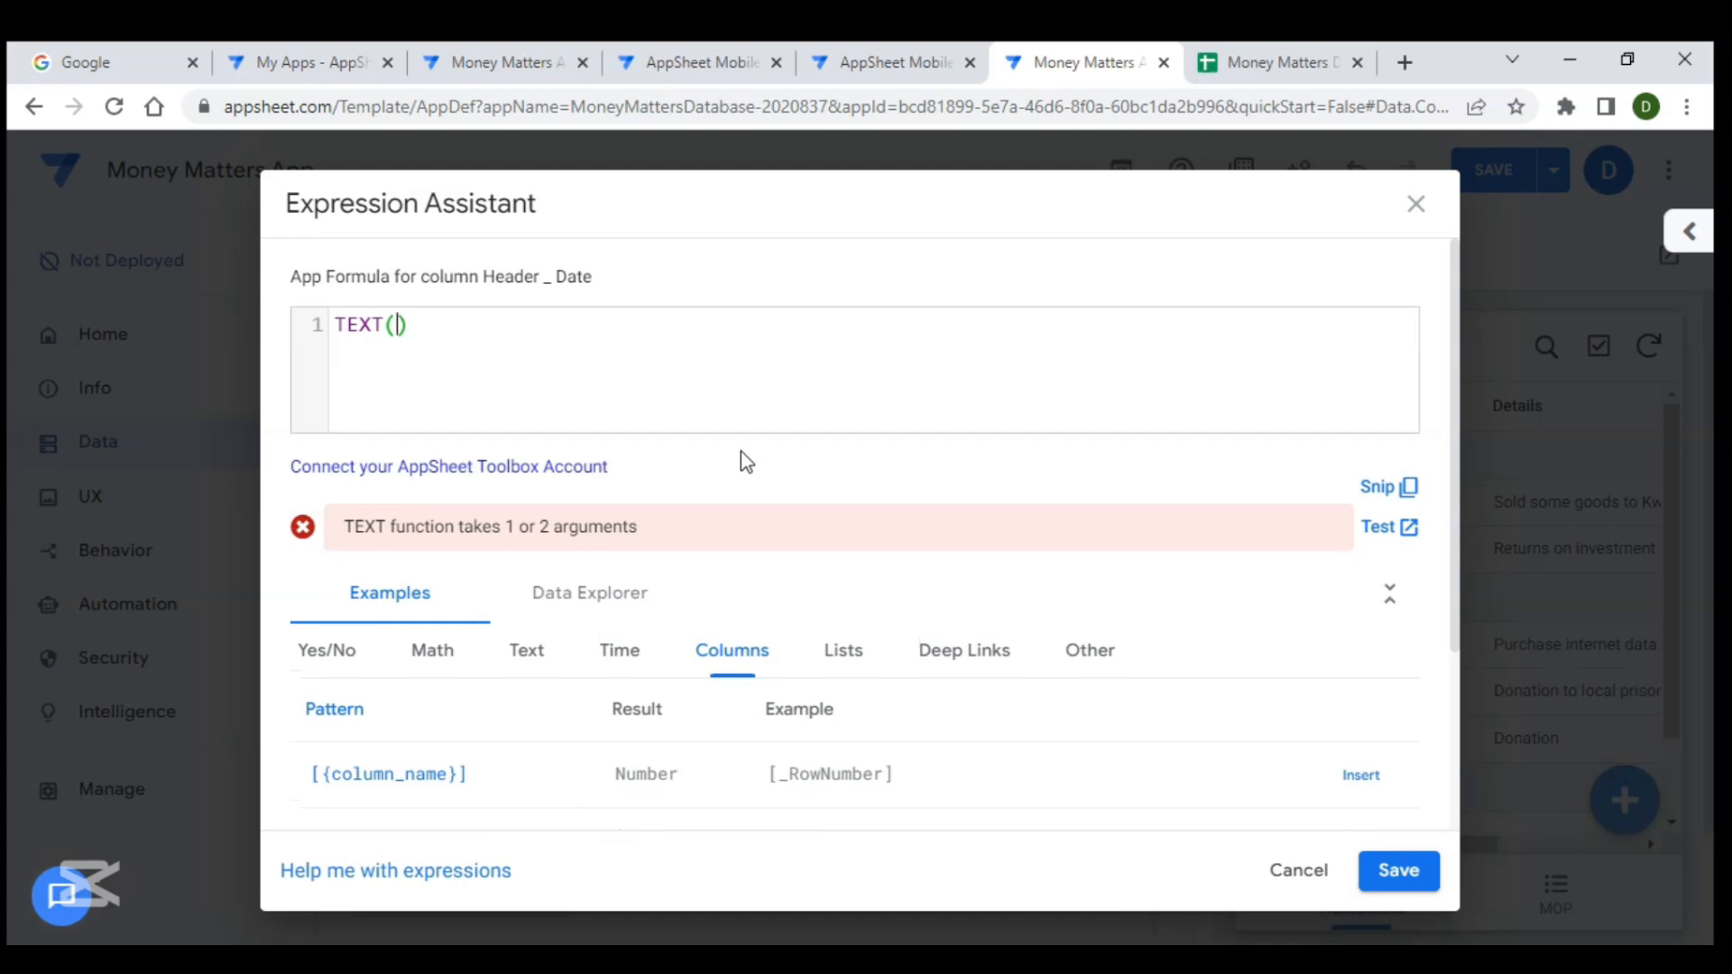
pyautogui.write('Tod')
pyautogui.press('Return')
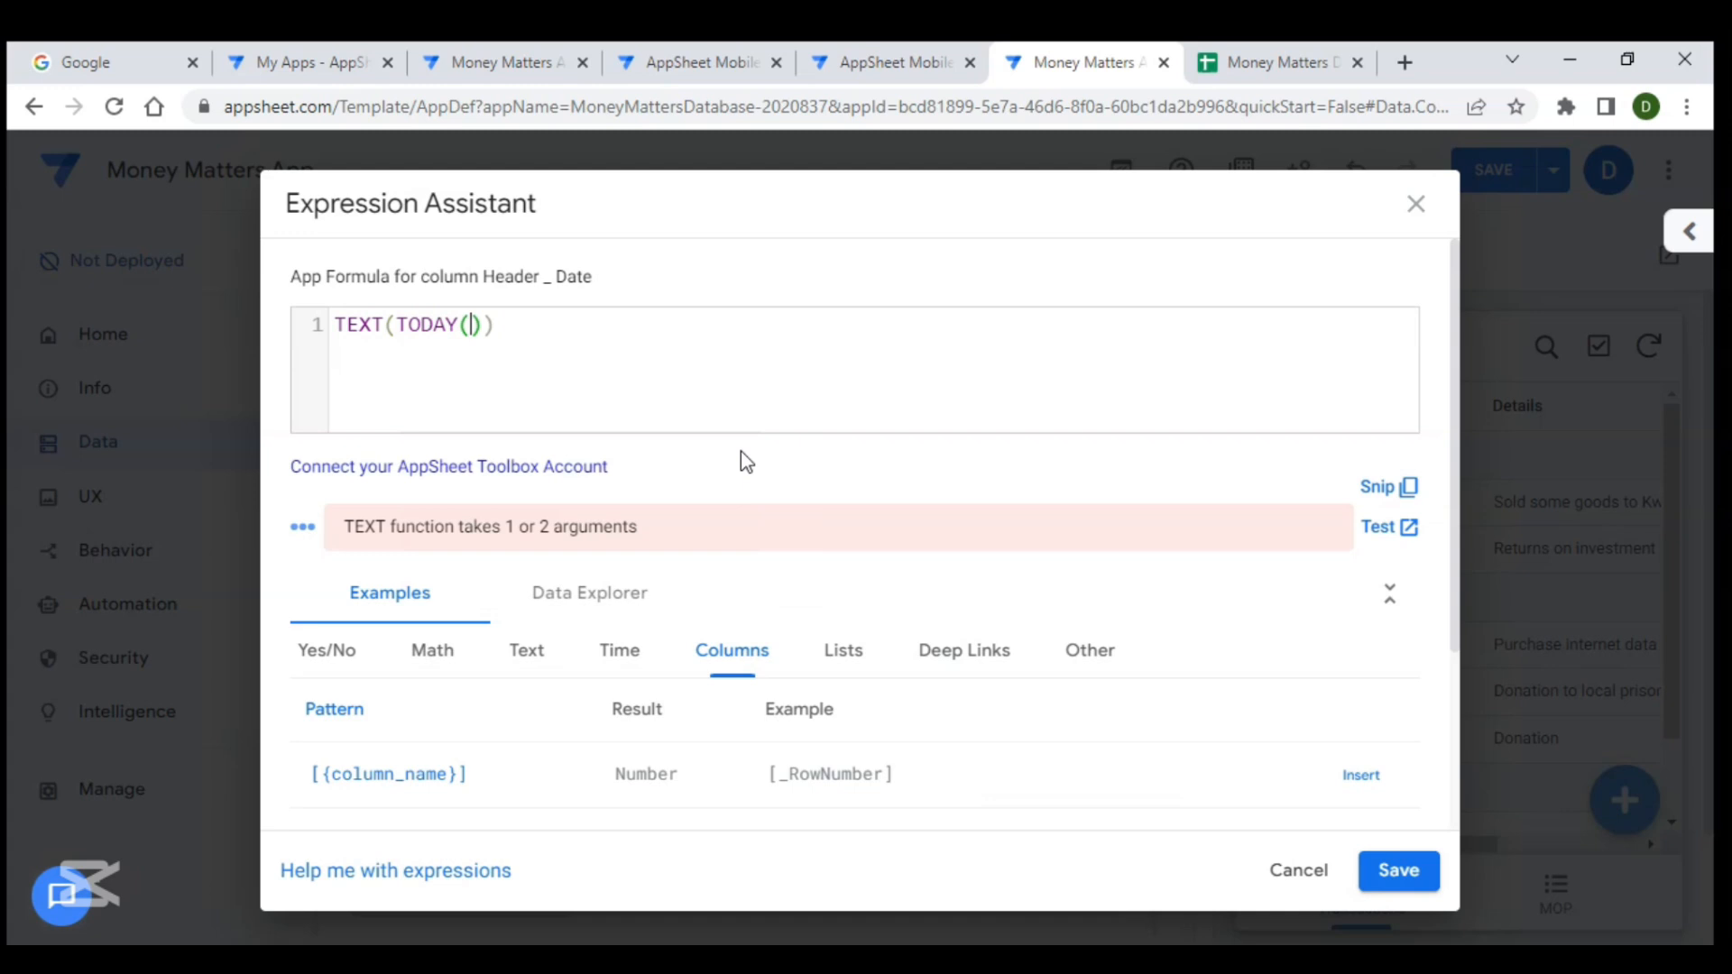
pyautogui.click(483, 327)
pyautogui.write(', ')
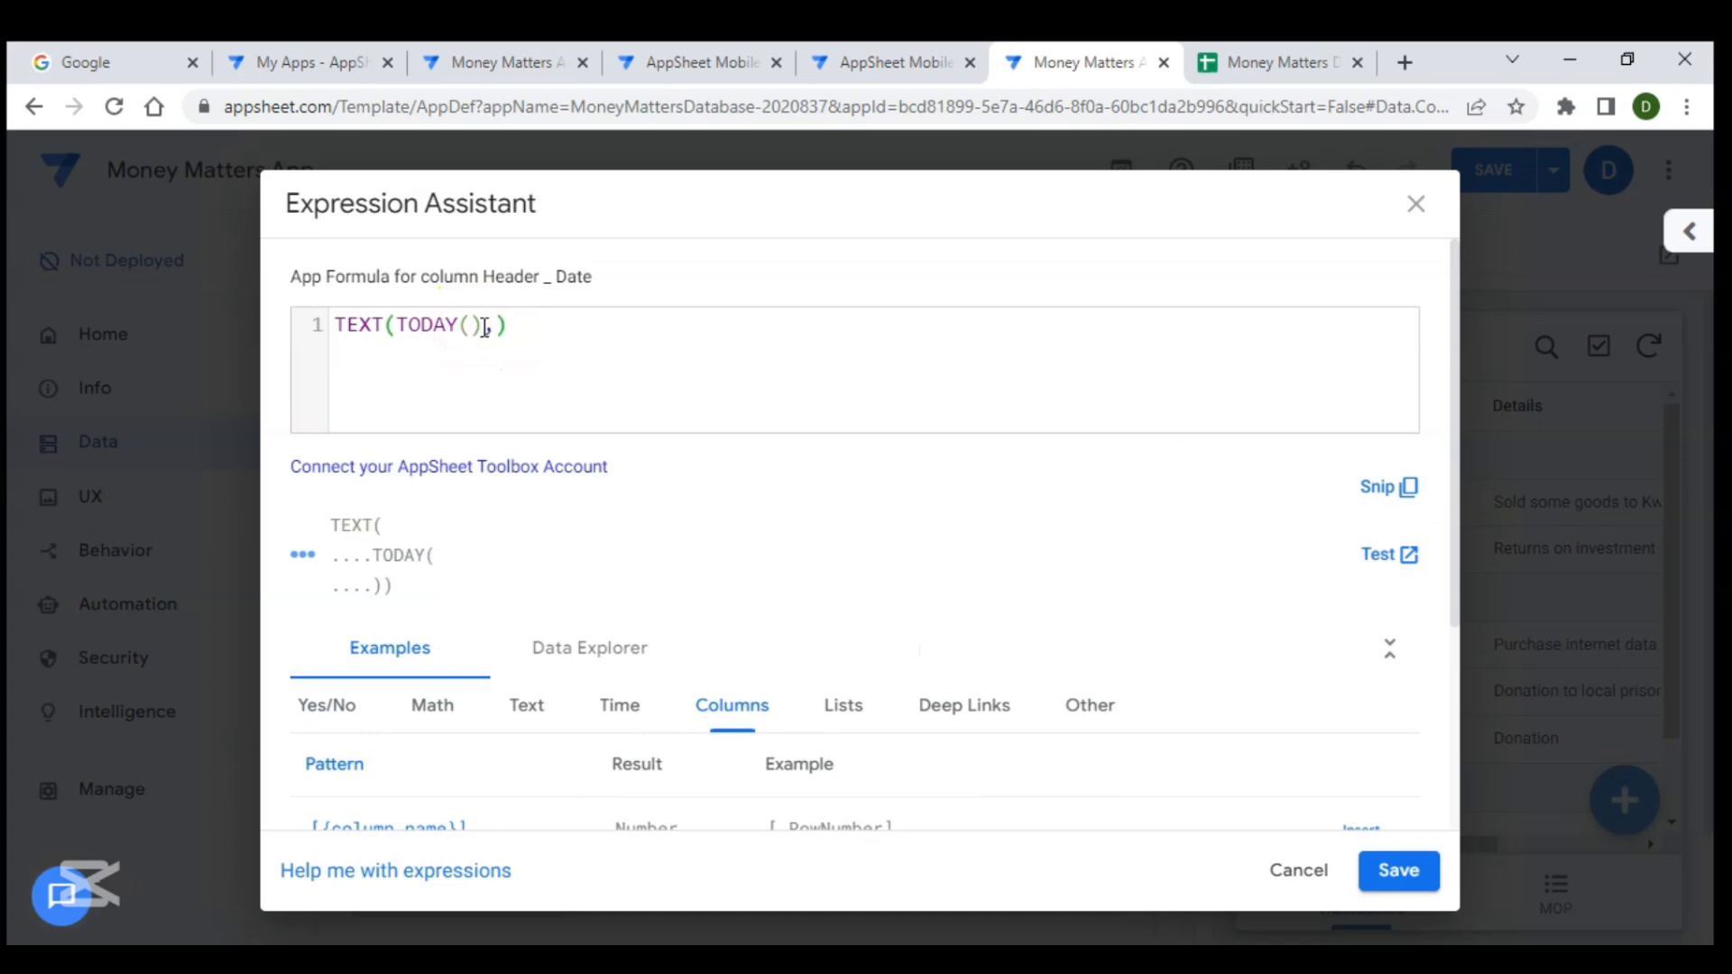
pyautogui.write('"MMMMK')
pyautogui.press('BackSpace')
pyautogui.write('_')
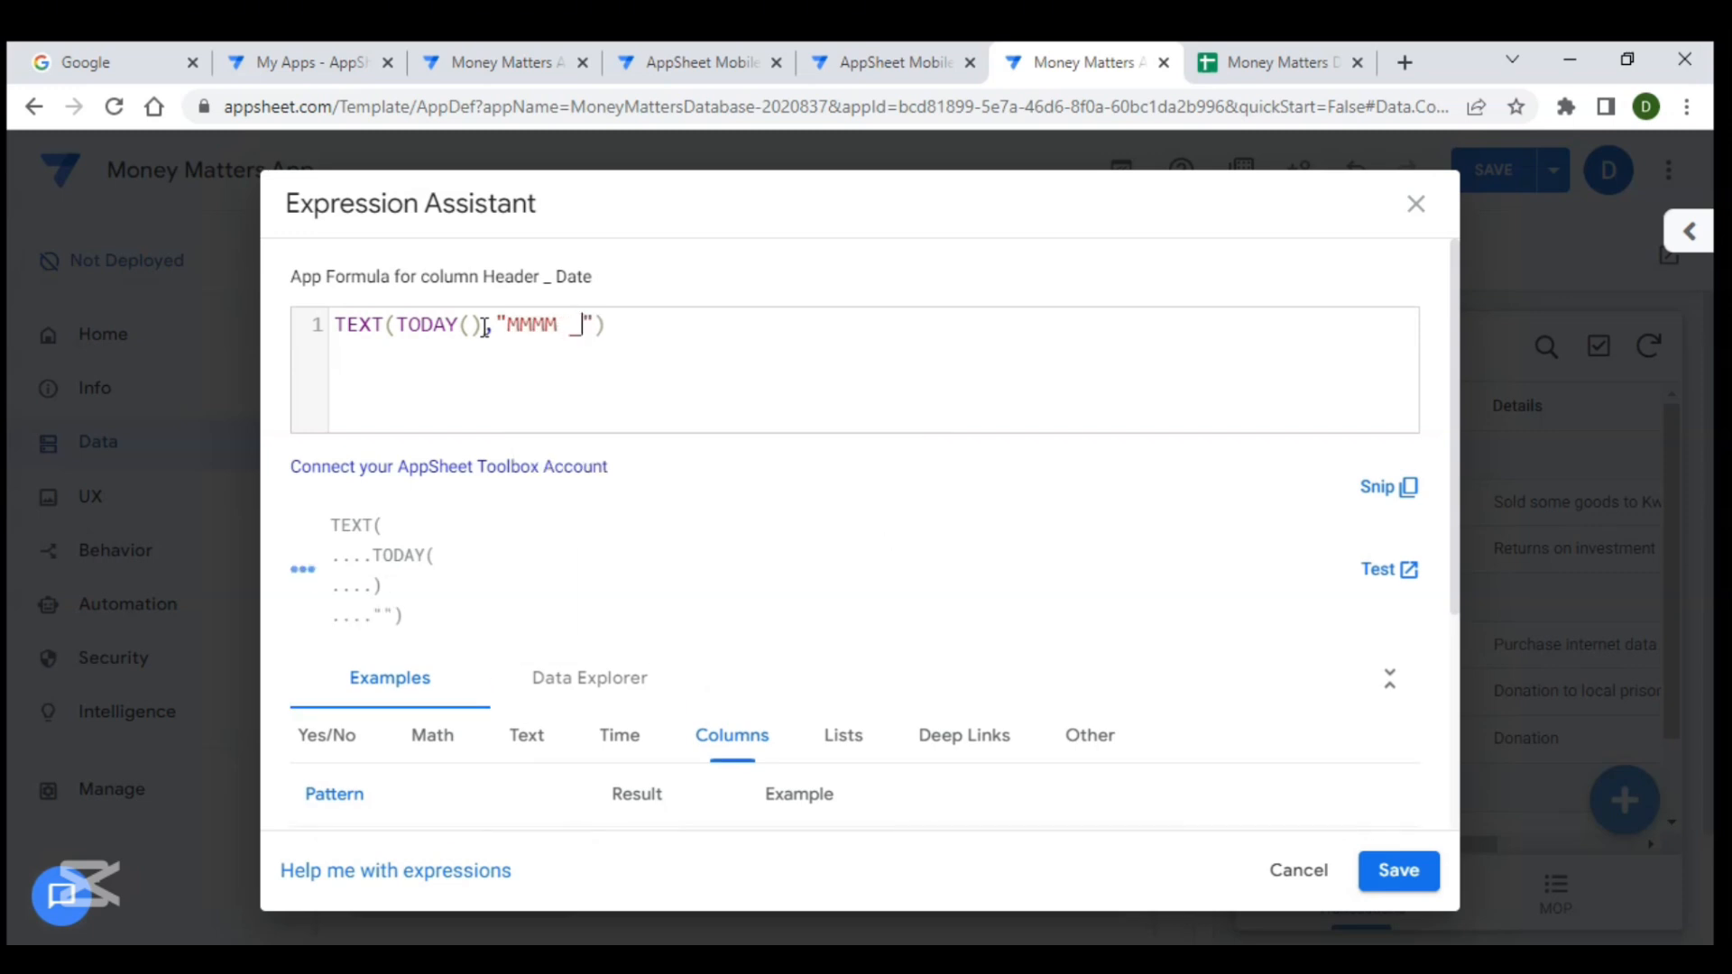
pyautogui.press('BackSpace')
pyautogui.press('BackSpace')
pyautogui.write('- yy')
pyautogui.press('BackSpace')
pyautogui.press('BackSpace')
pyautogui.write('YY')
pyautogui.click(506, 328)
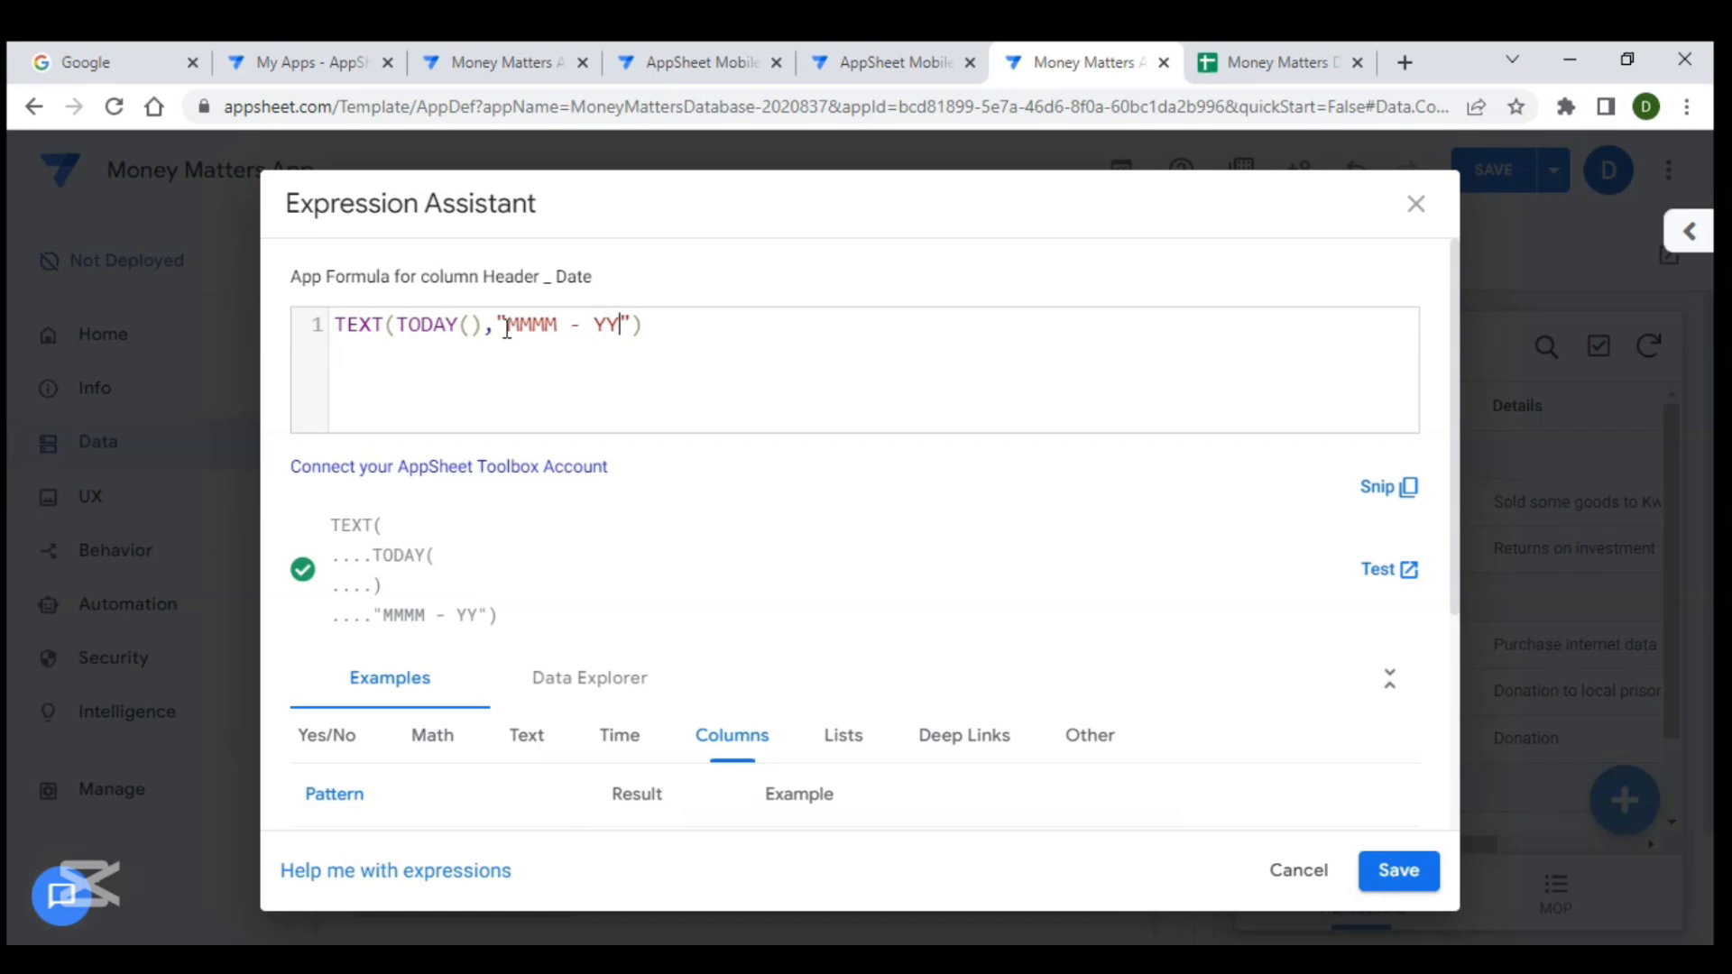
pyautogui.write('YY')
pyautogui.press('BackSpace')
pyautogui.press('BackSpace')
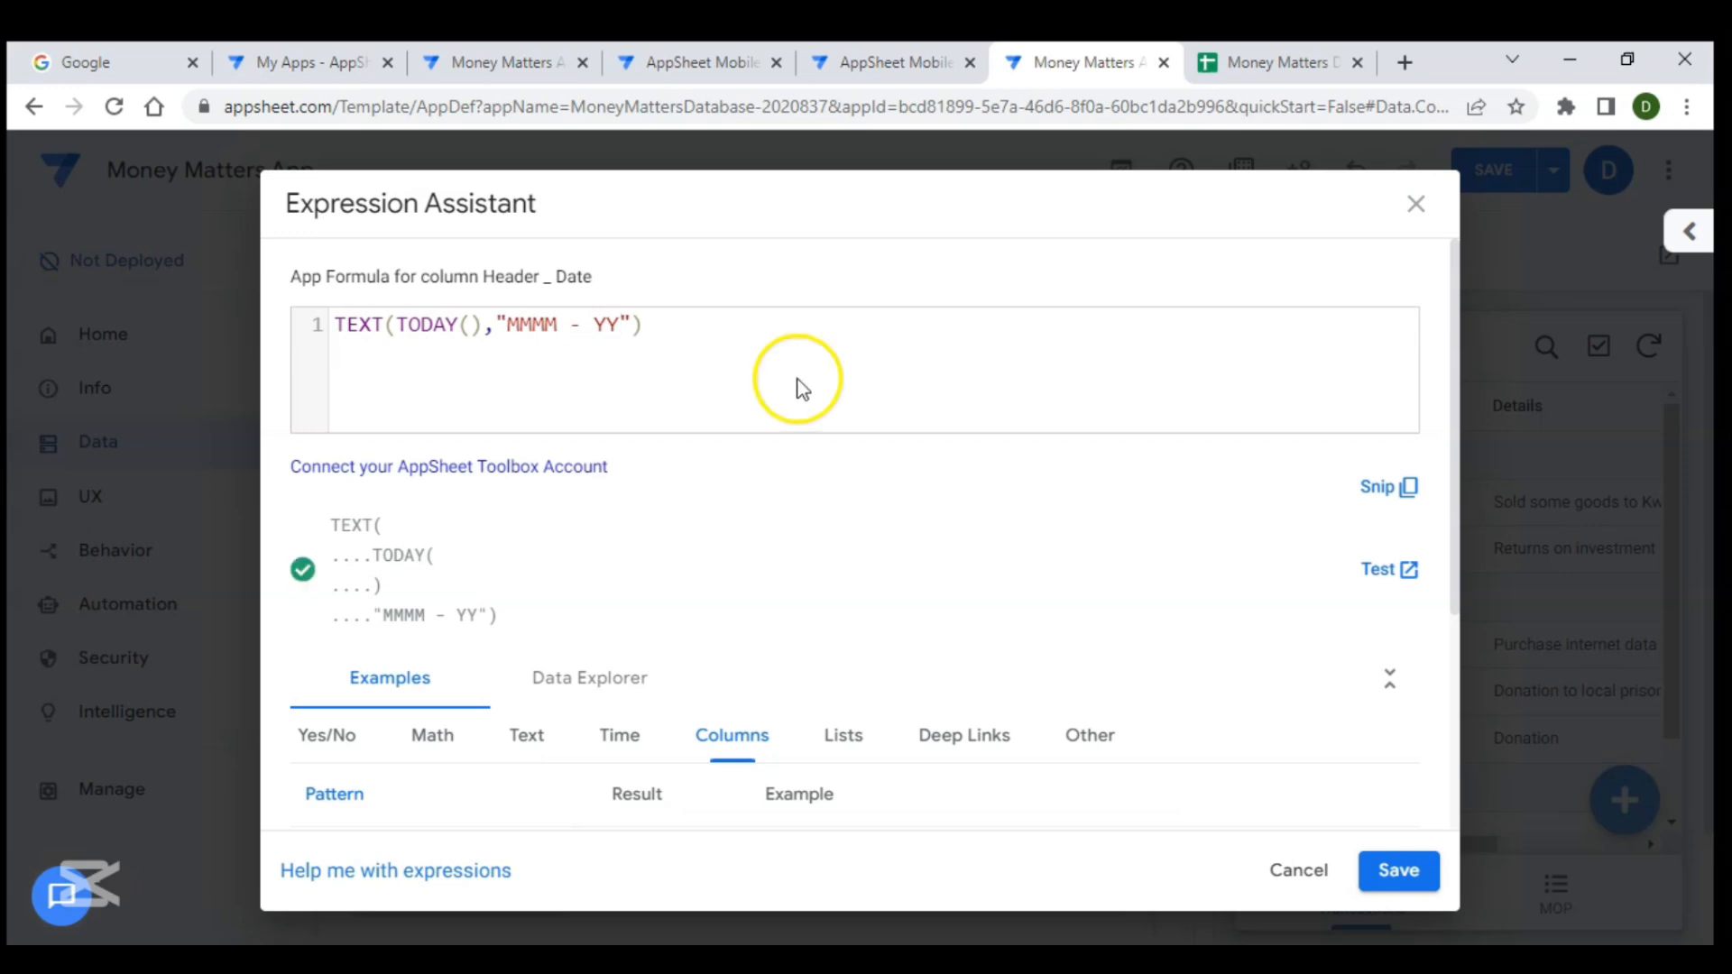
pyautogui.click(1399, 871)
pyautogui.click(1240, 286)
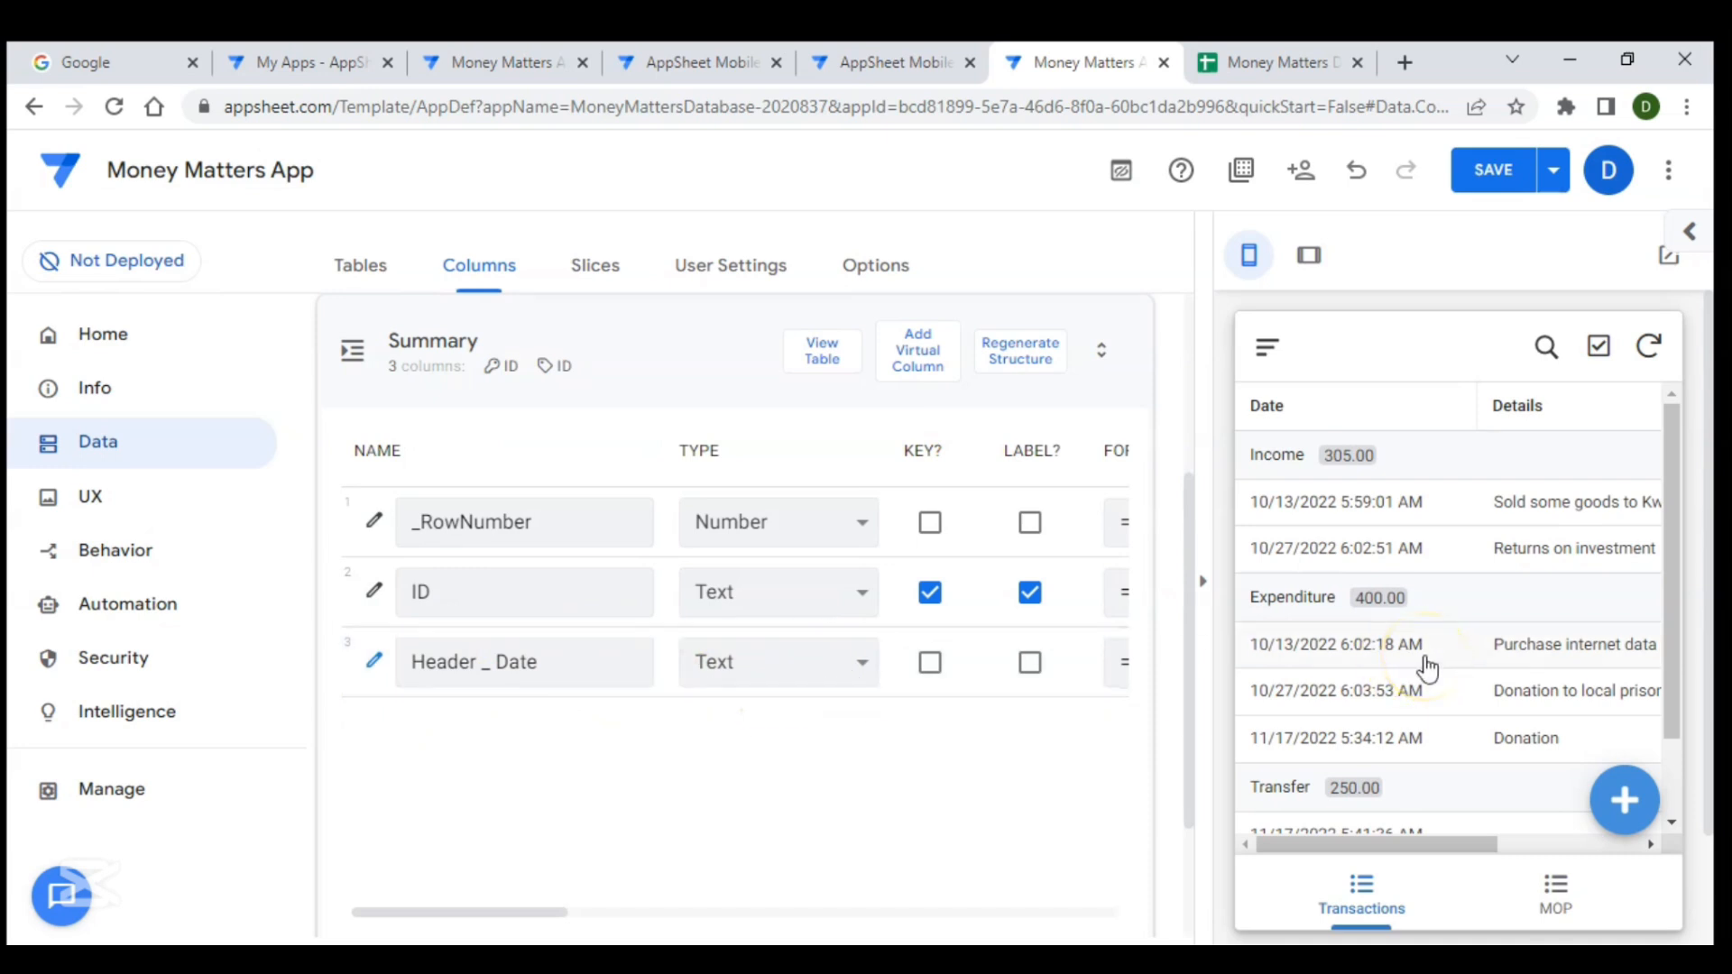
# - Create a new app view and name it Summary
pyautogui.click(107, 516)
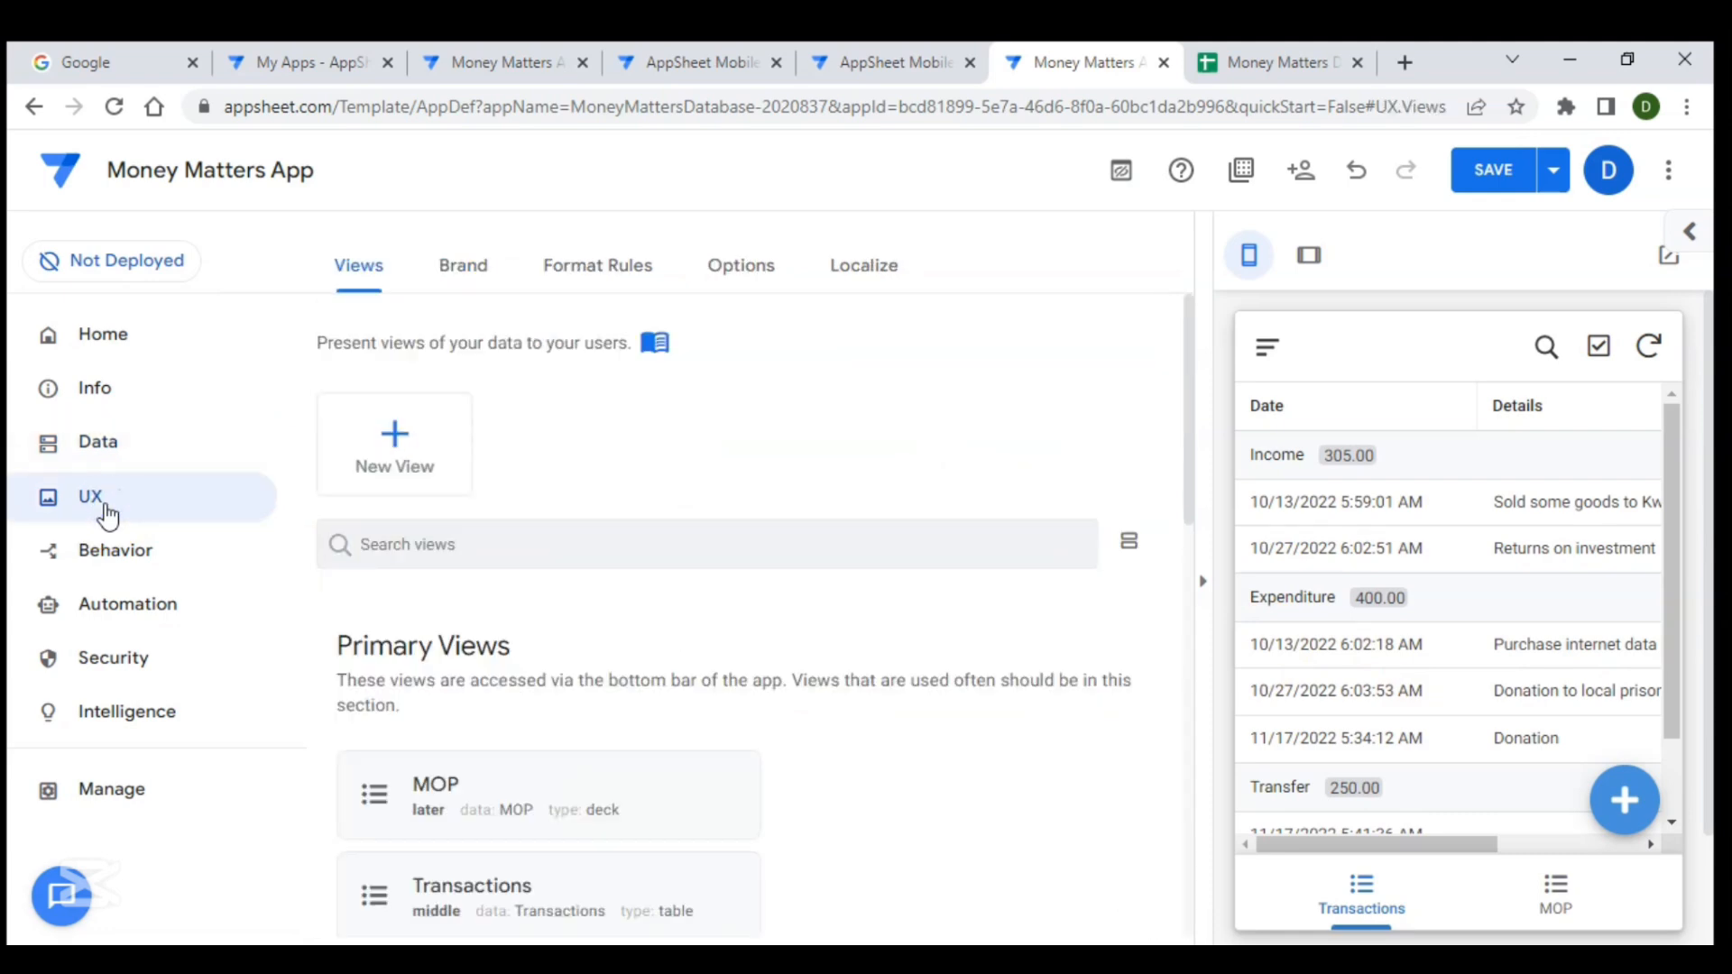
pyautogui.click(388, 455)
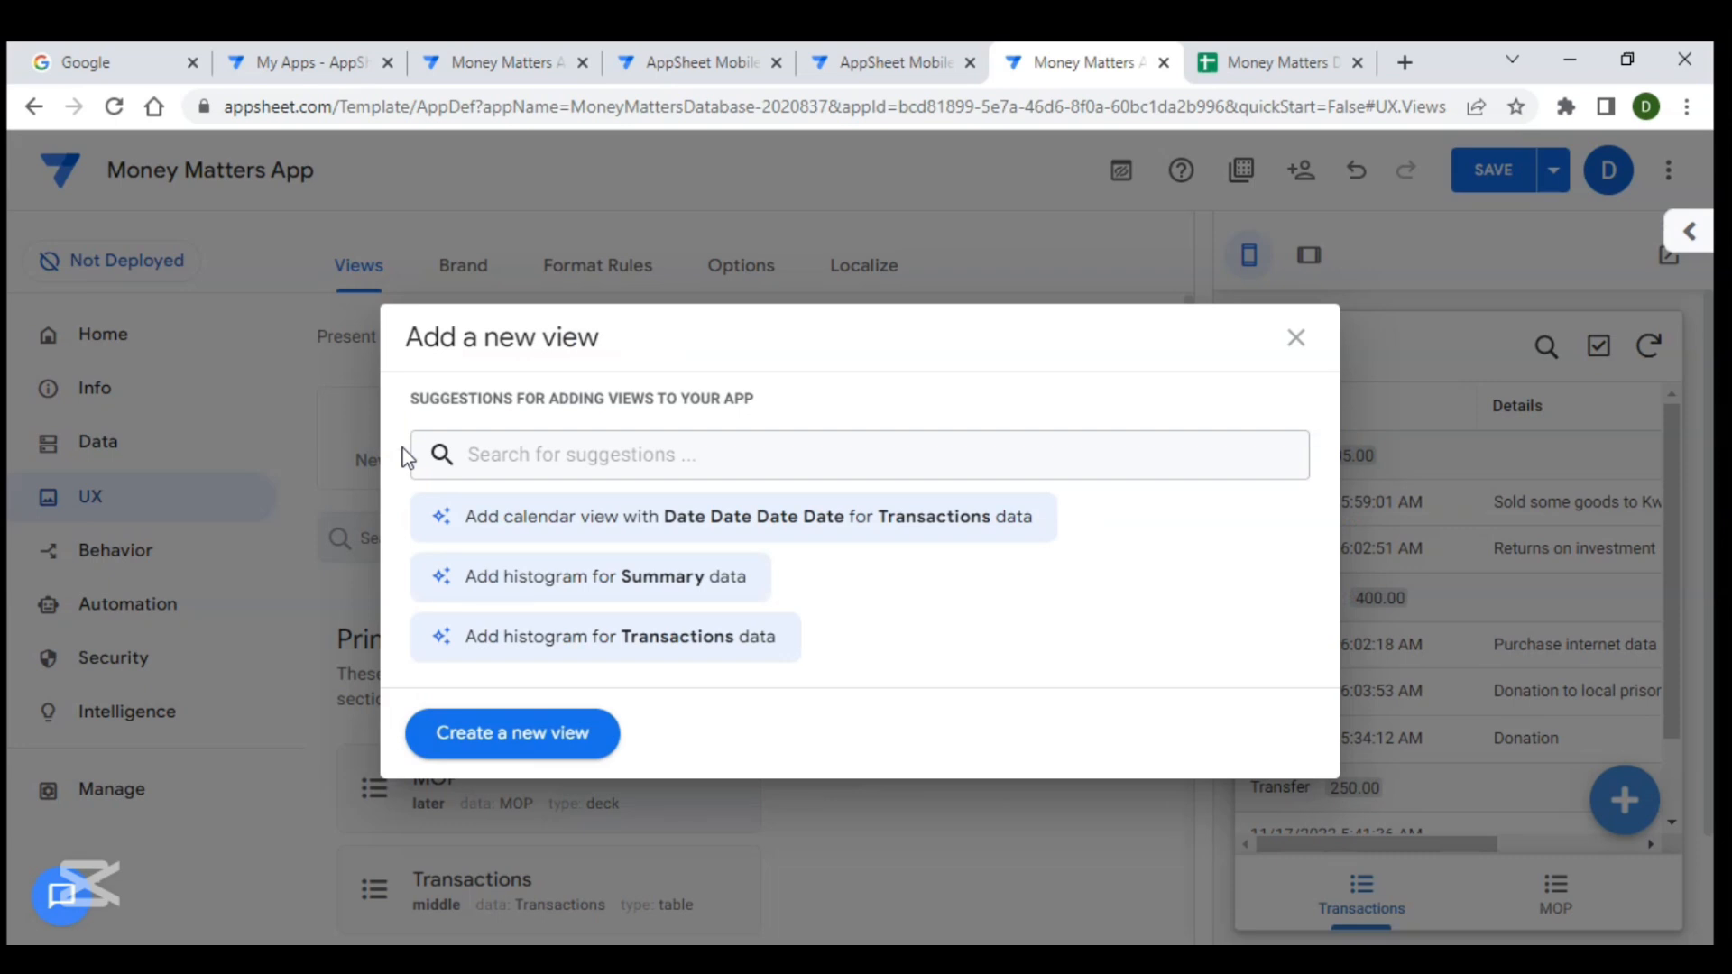
pyautogui.click(482, 733)
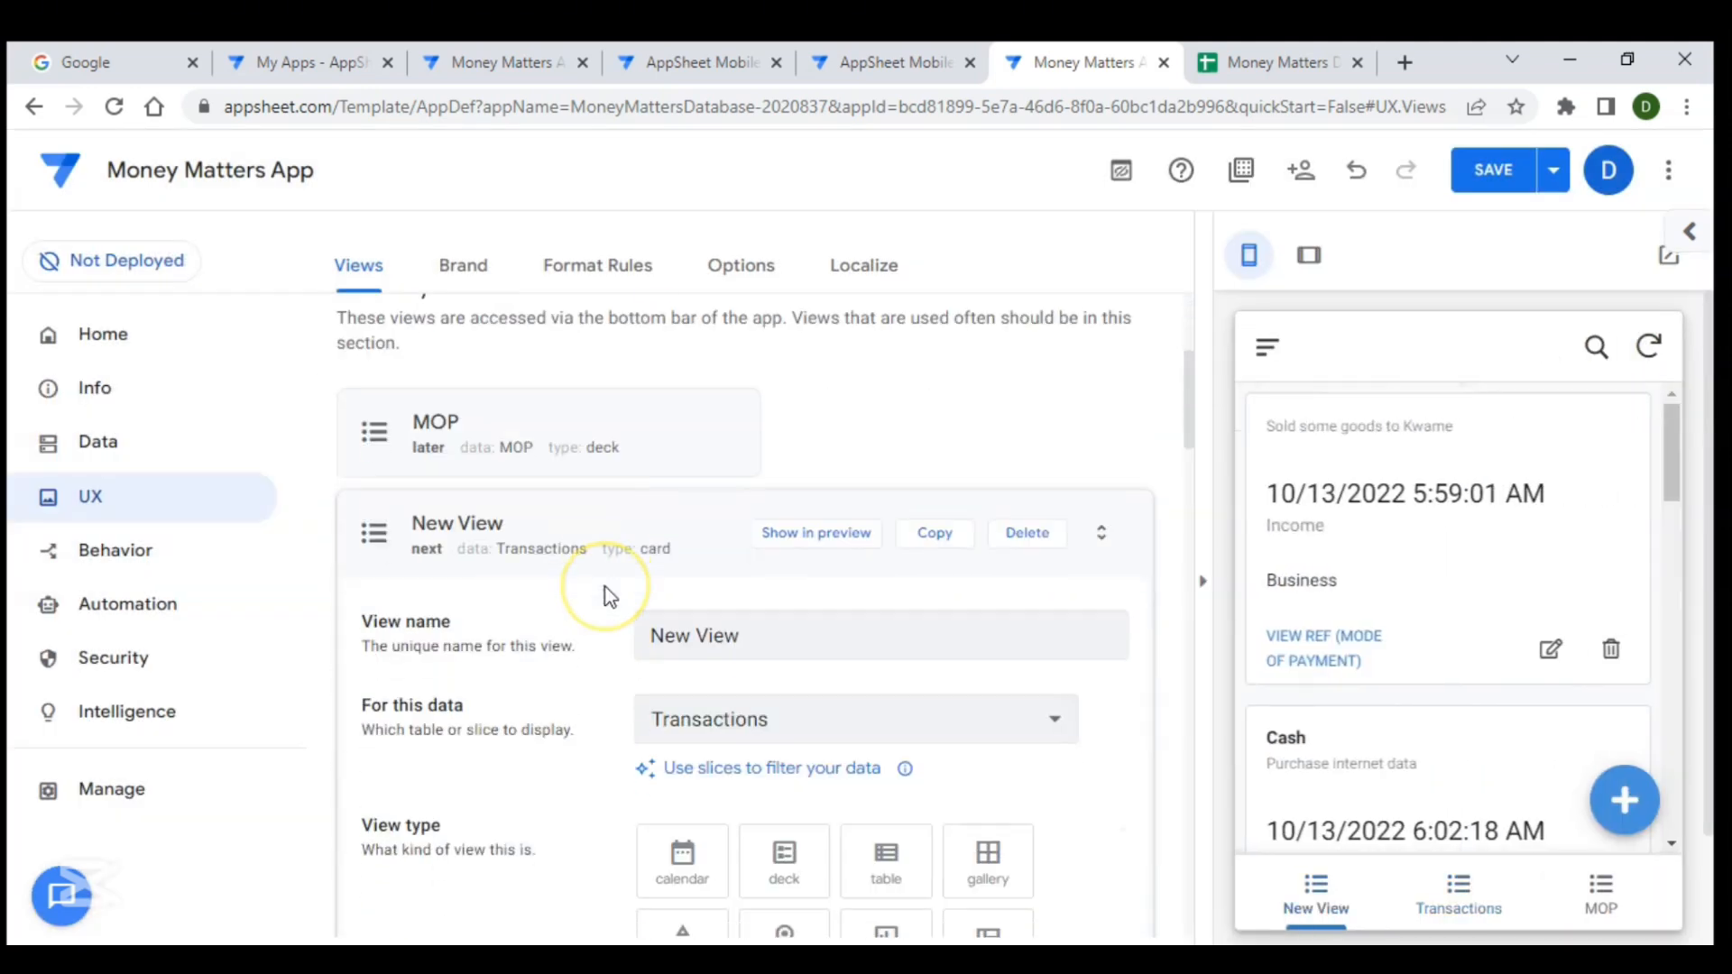
pyautogui.scroll(-1, 545, 462)
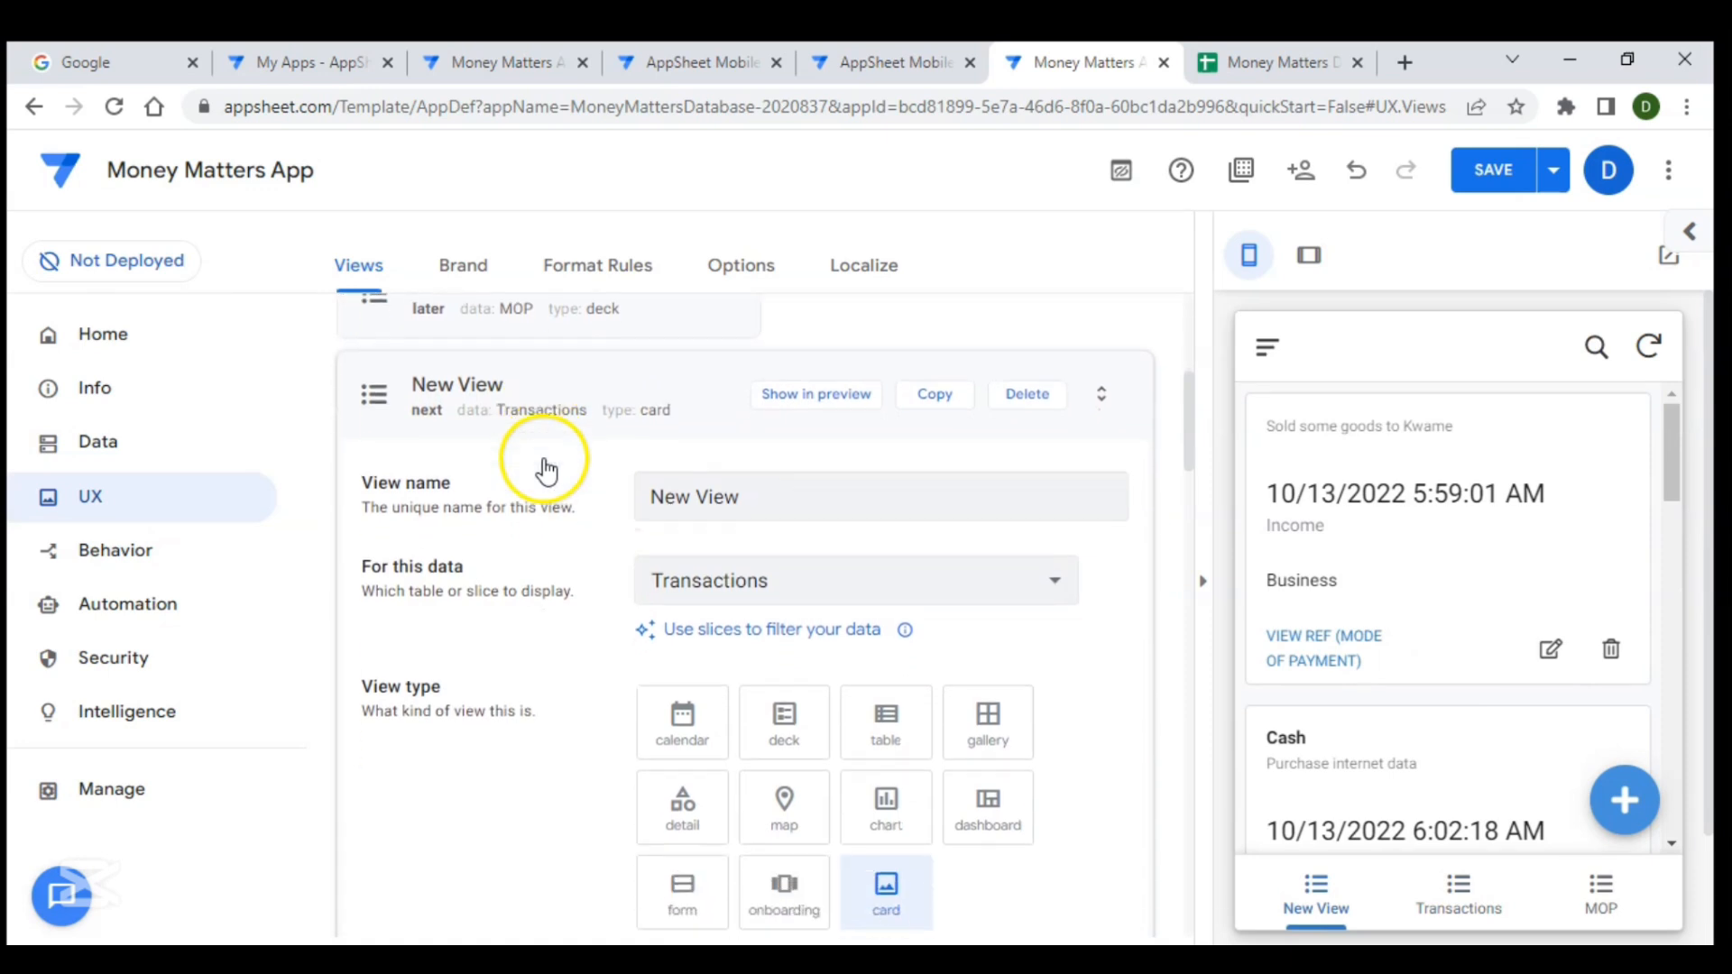
pyautogui.moveTo(771, 497); pyautogui.dragTo(533, 477)
pyautogui.write('Summayry')
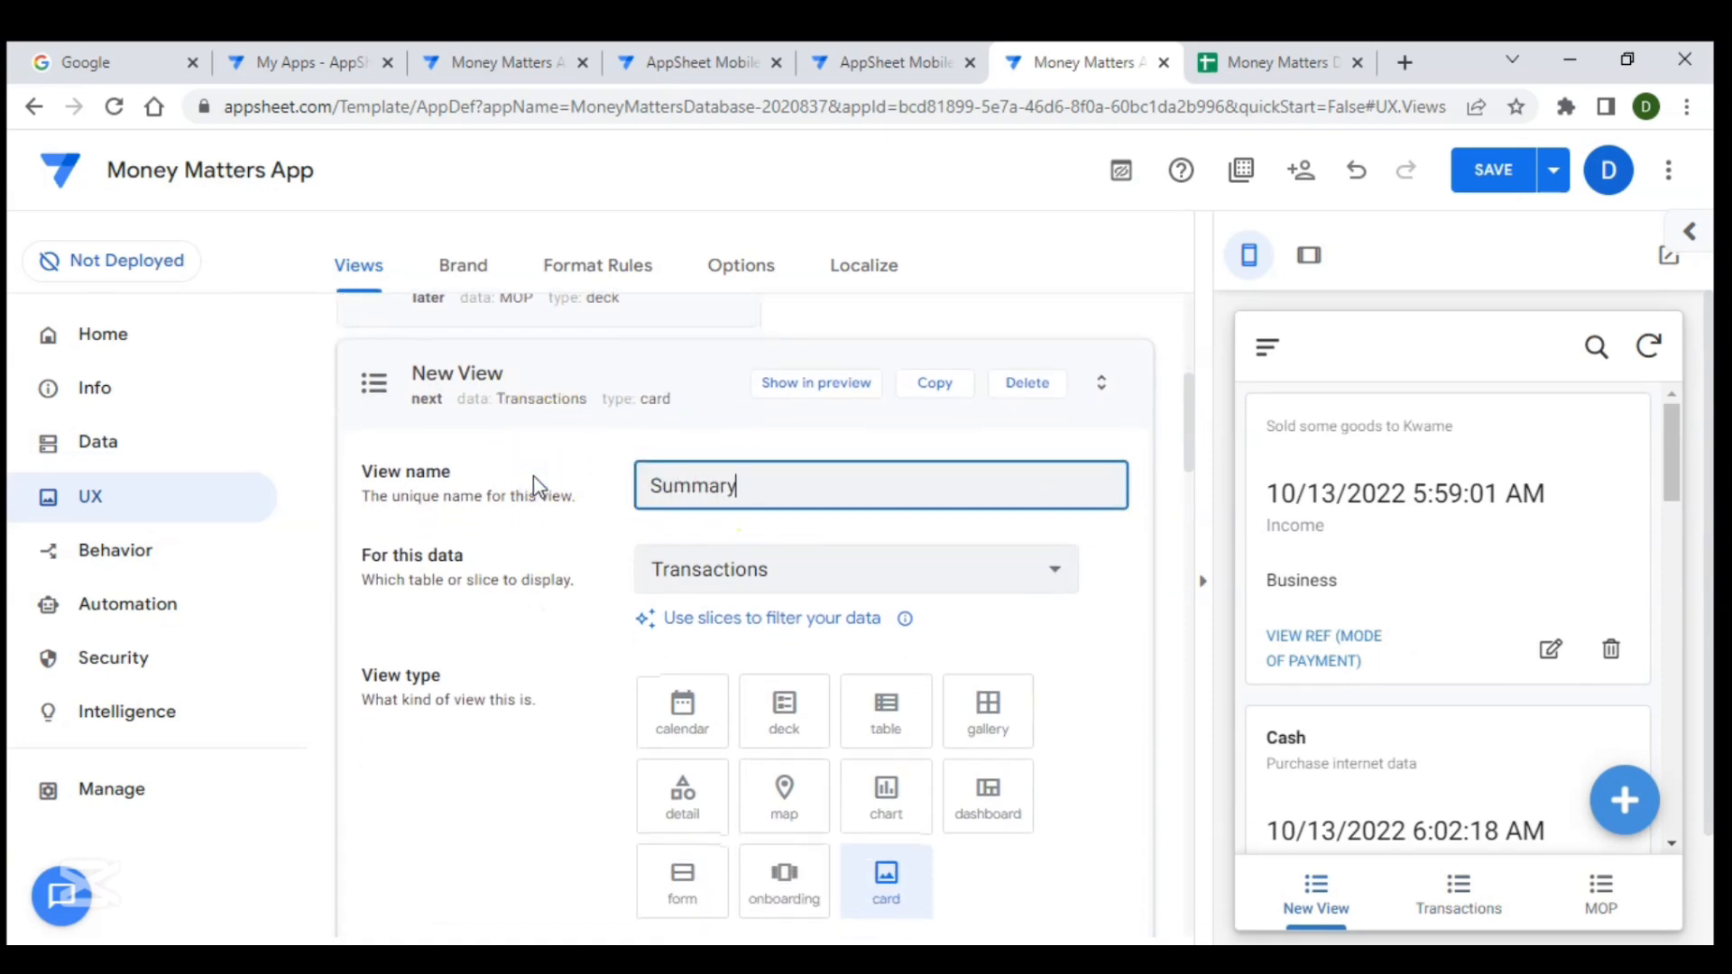
# - Set the Summary view to display data from the Summary table
pyautogui.click(572, 536)
pyautogui.scroll(-1, 580, 568)
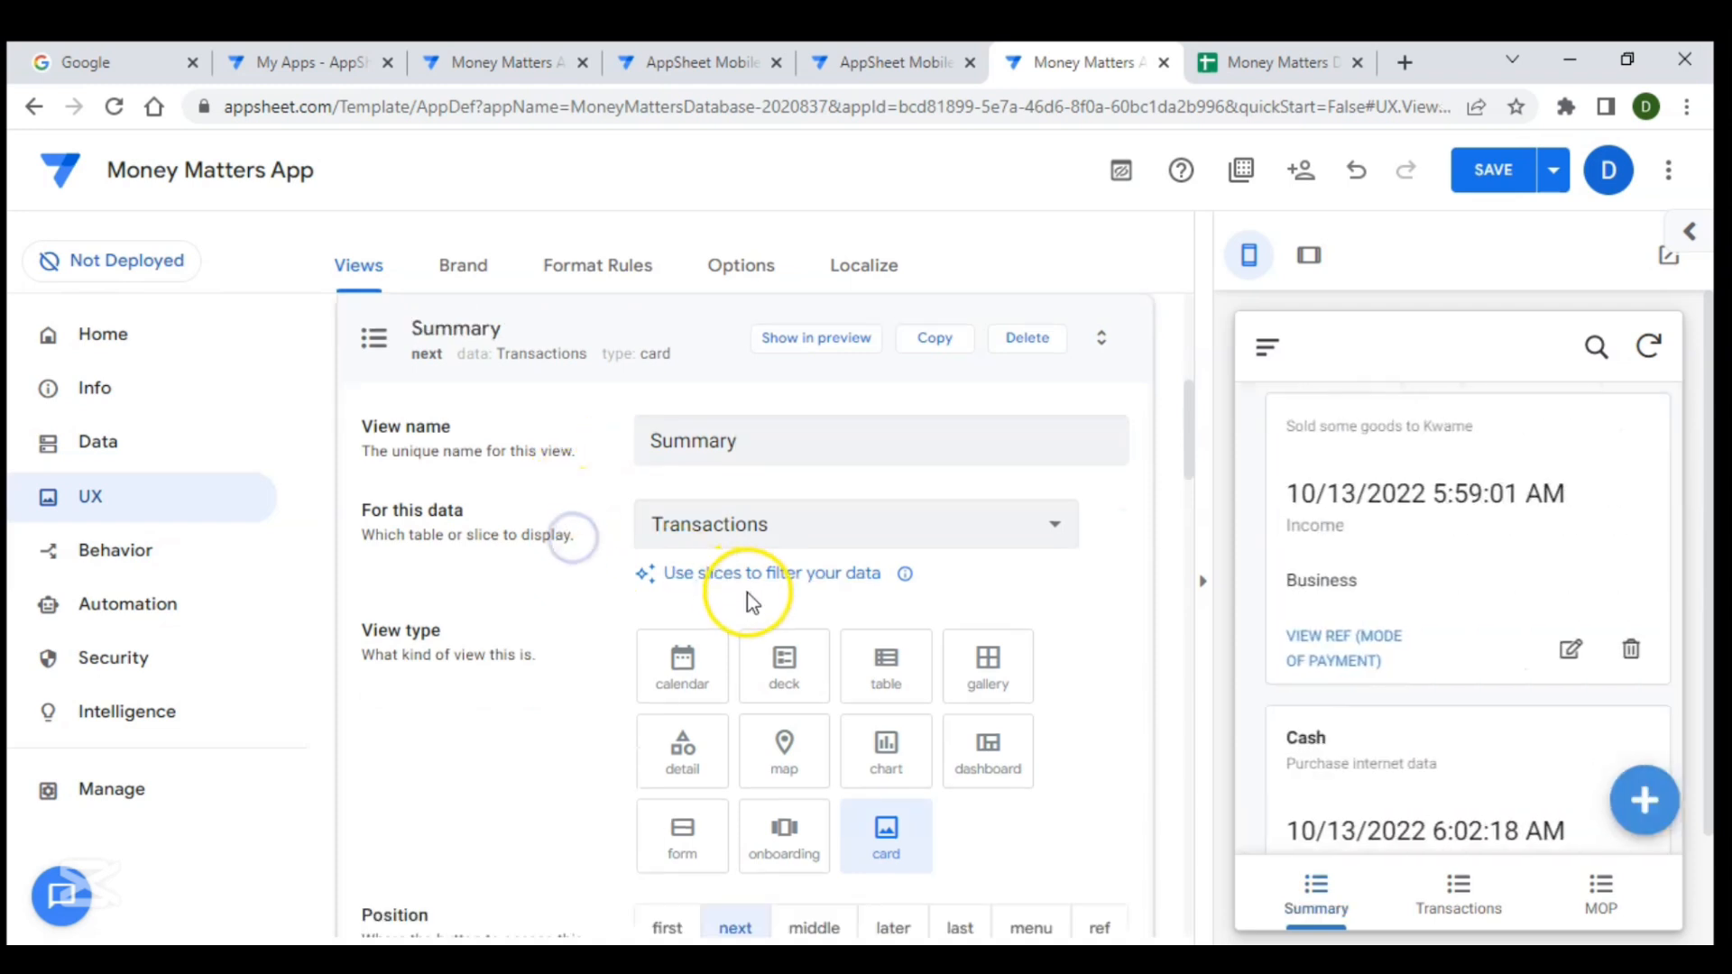
pyautogui.click(827, 529)
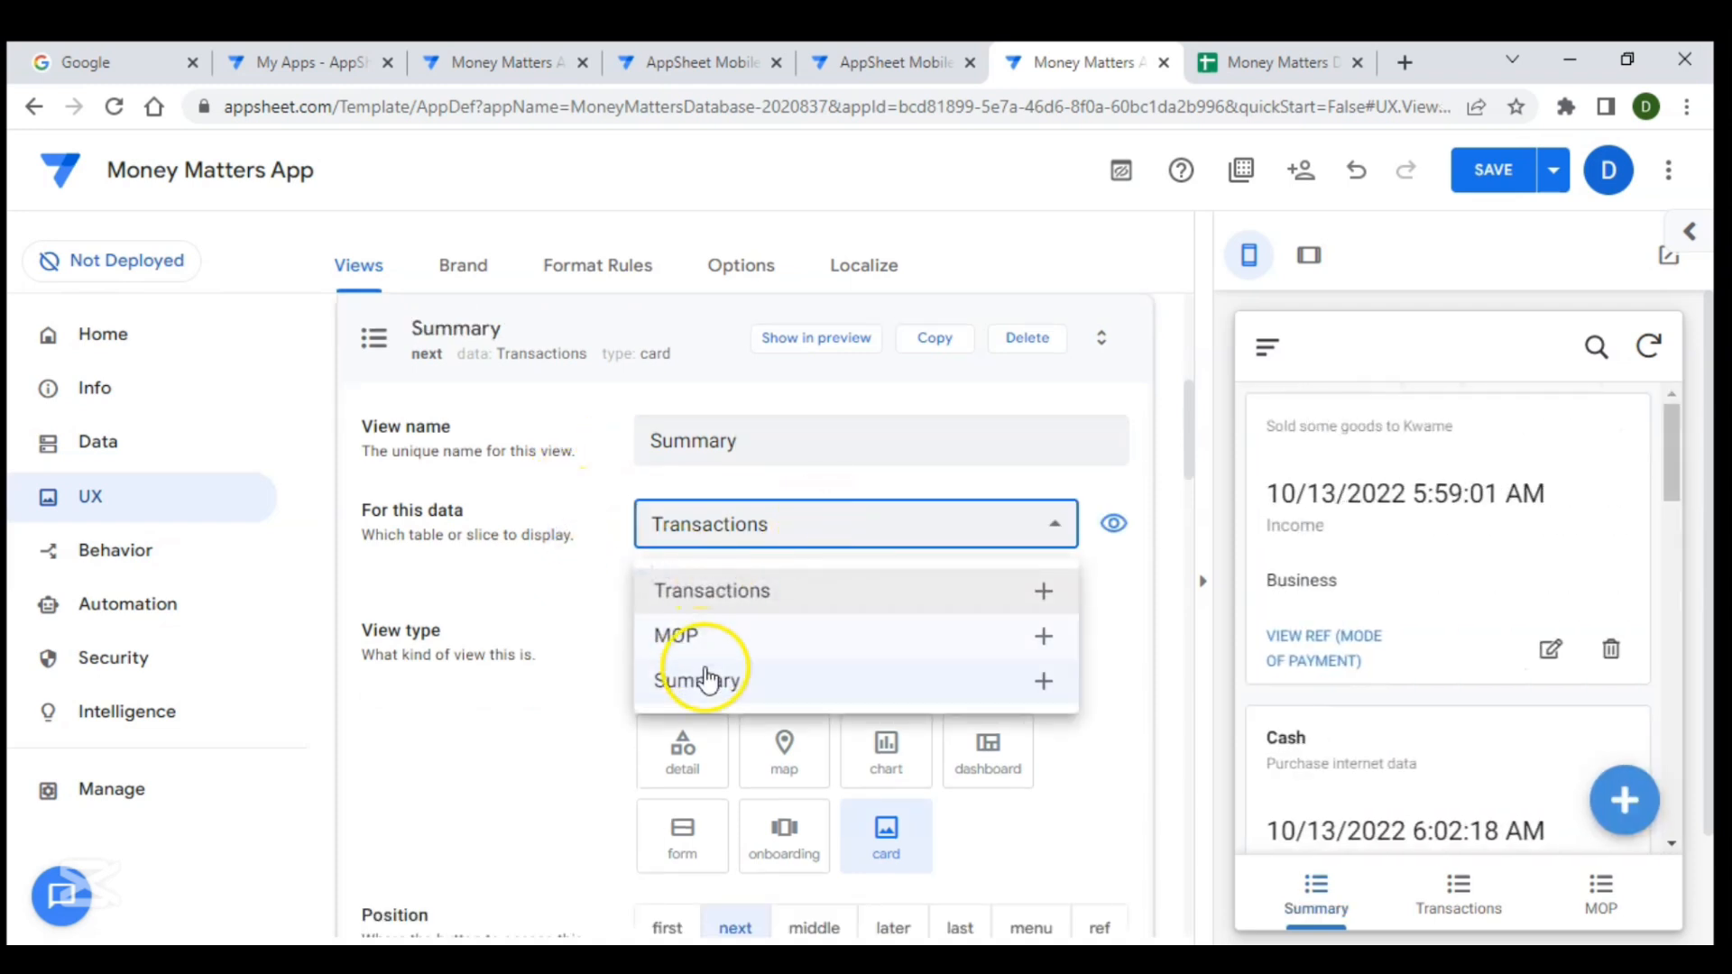
pyautogui.click(712, 685)
# - Collapse the Summary view's settings and save the app
pyautogui.scroll(-3, 533, 658)
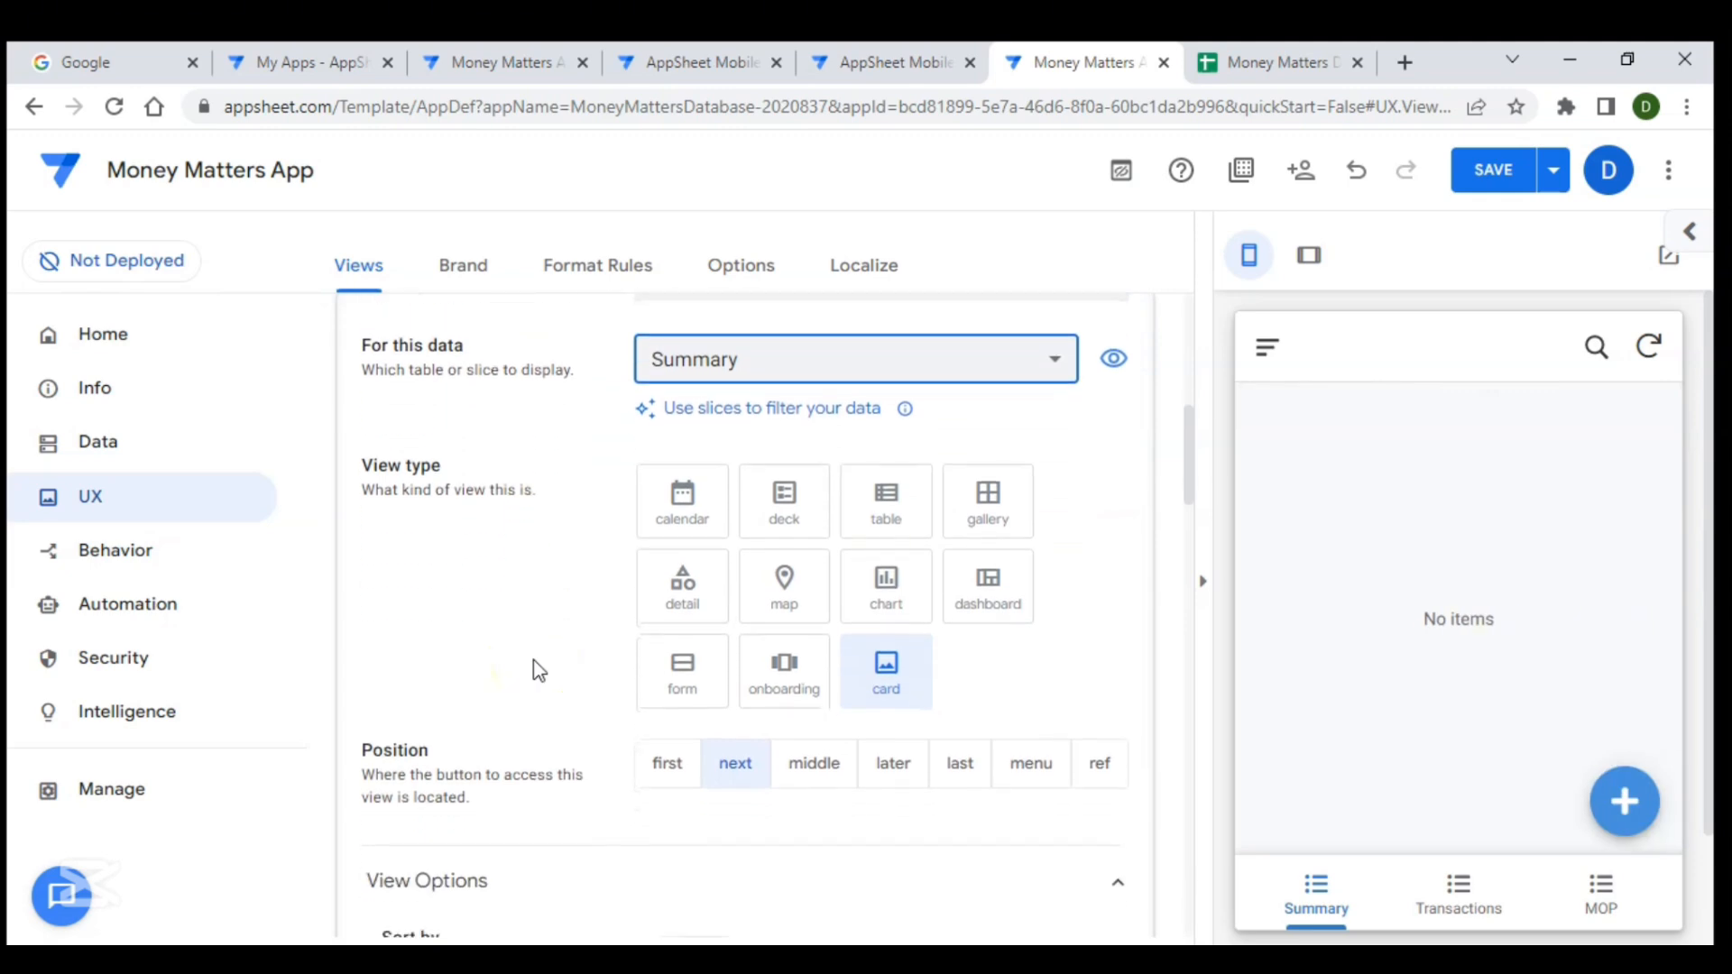
pyautogui.scroll(-3, 593, 673)
pyautogui.scroll(5, 594, 673)
pyautogui.scroll(1, 594, 673)
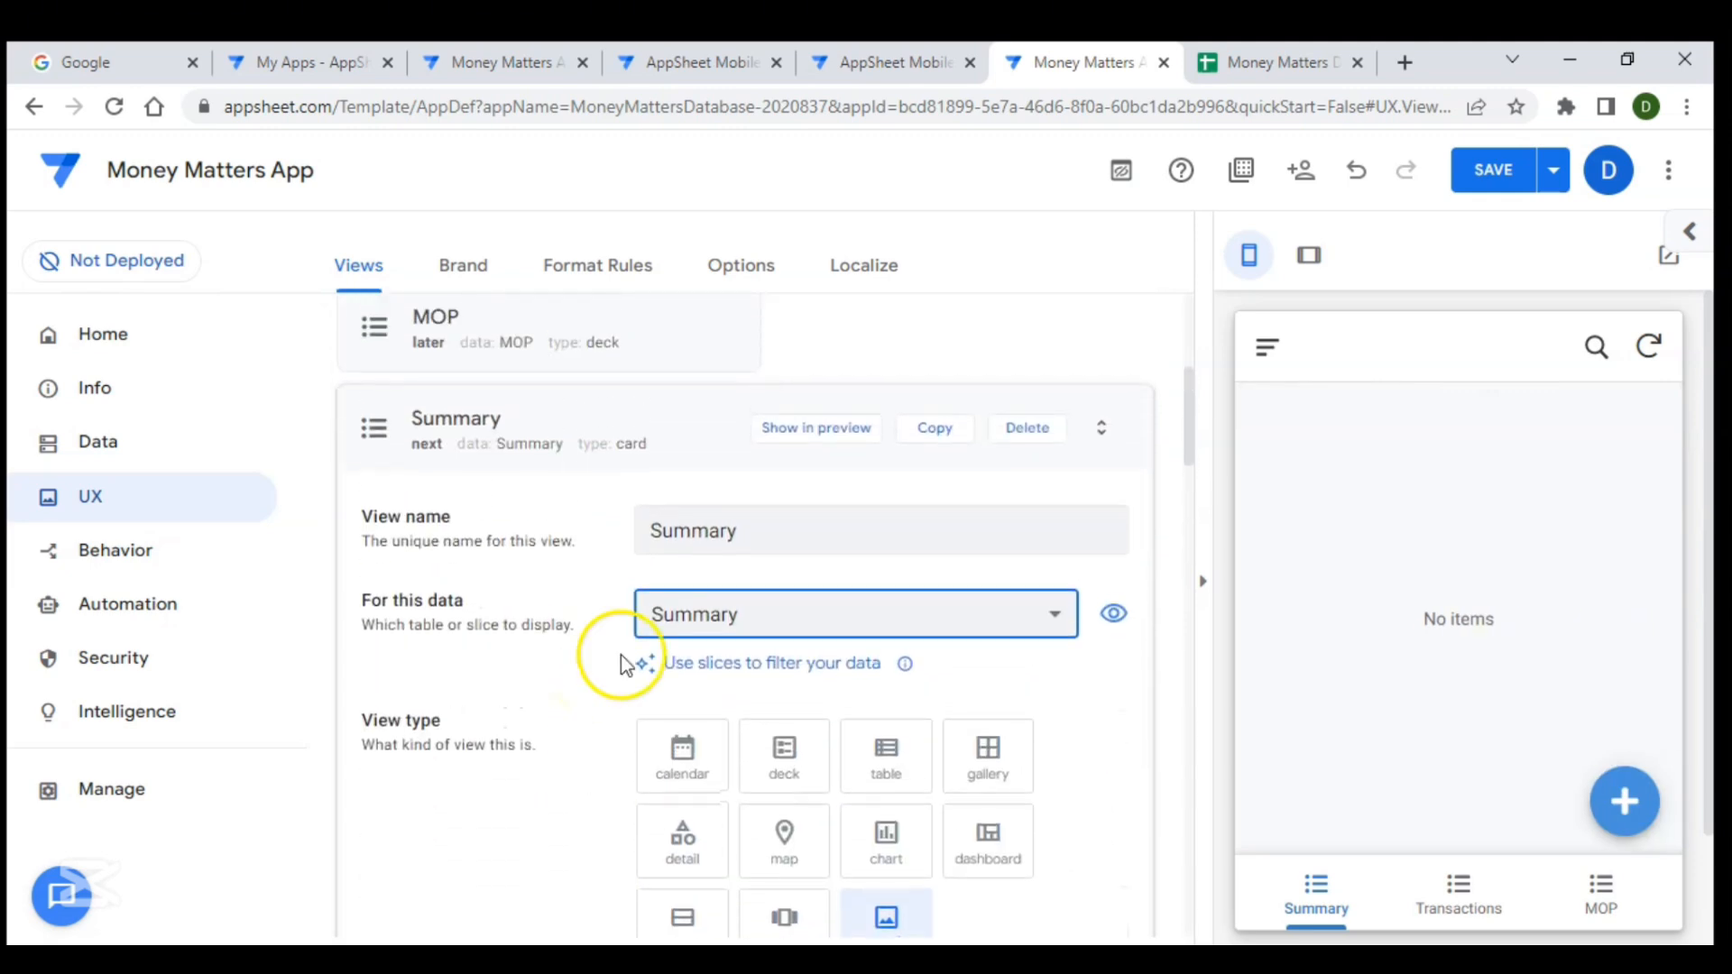
pyautogui.click(677, 451)
pyautogui.click(1493, 171)
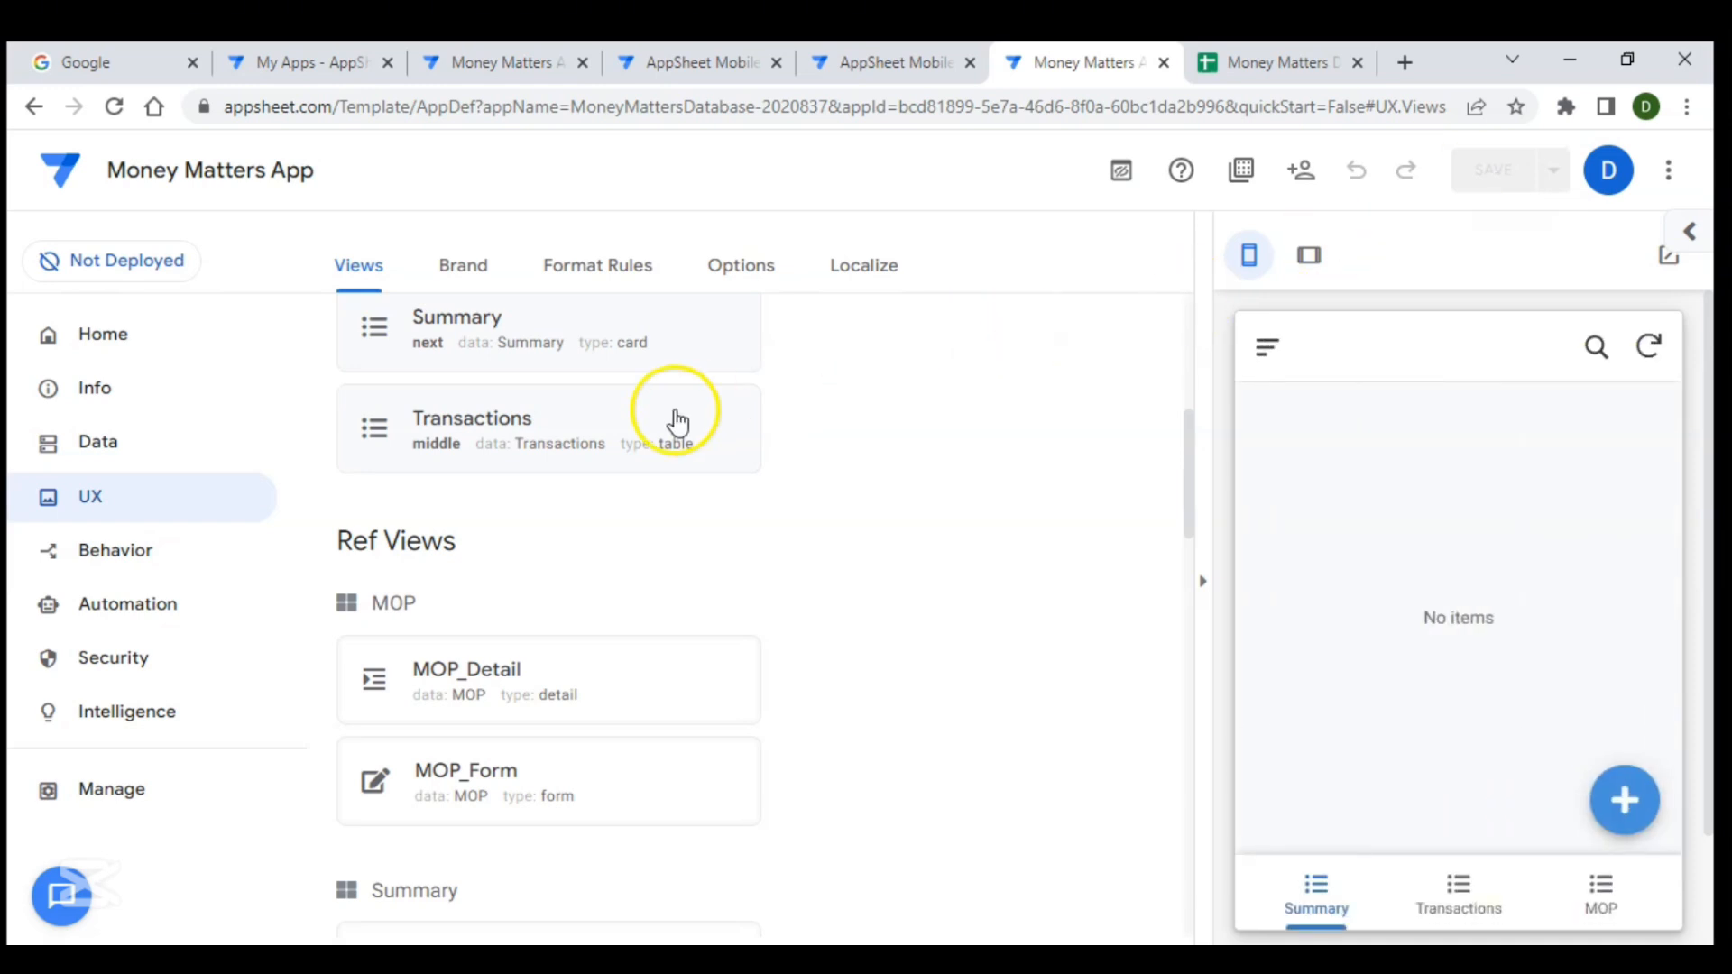
pyautogui.scroll(1, 564, 469)
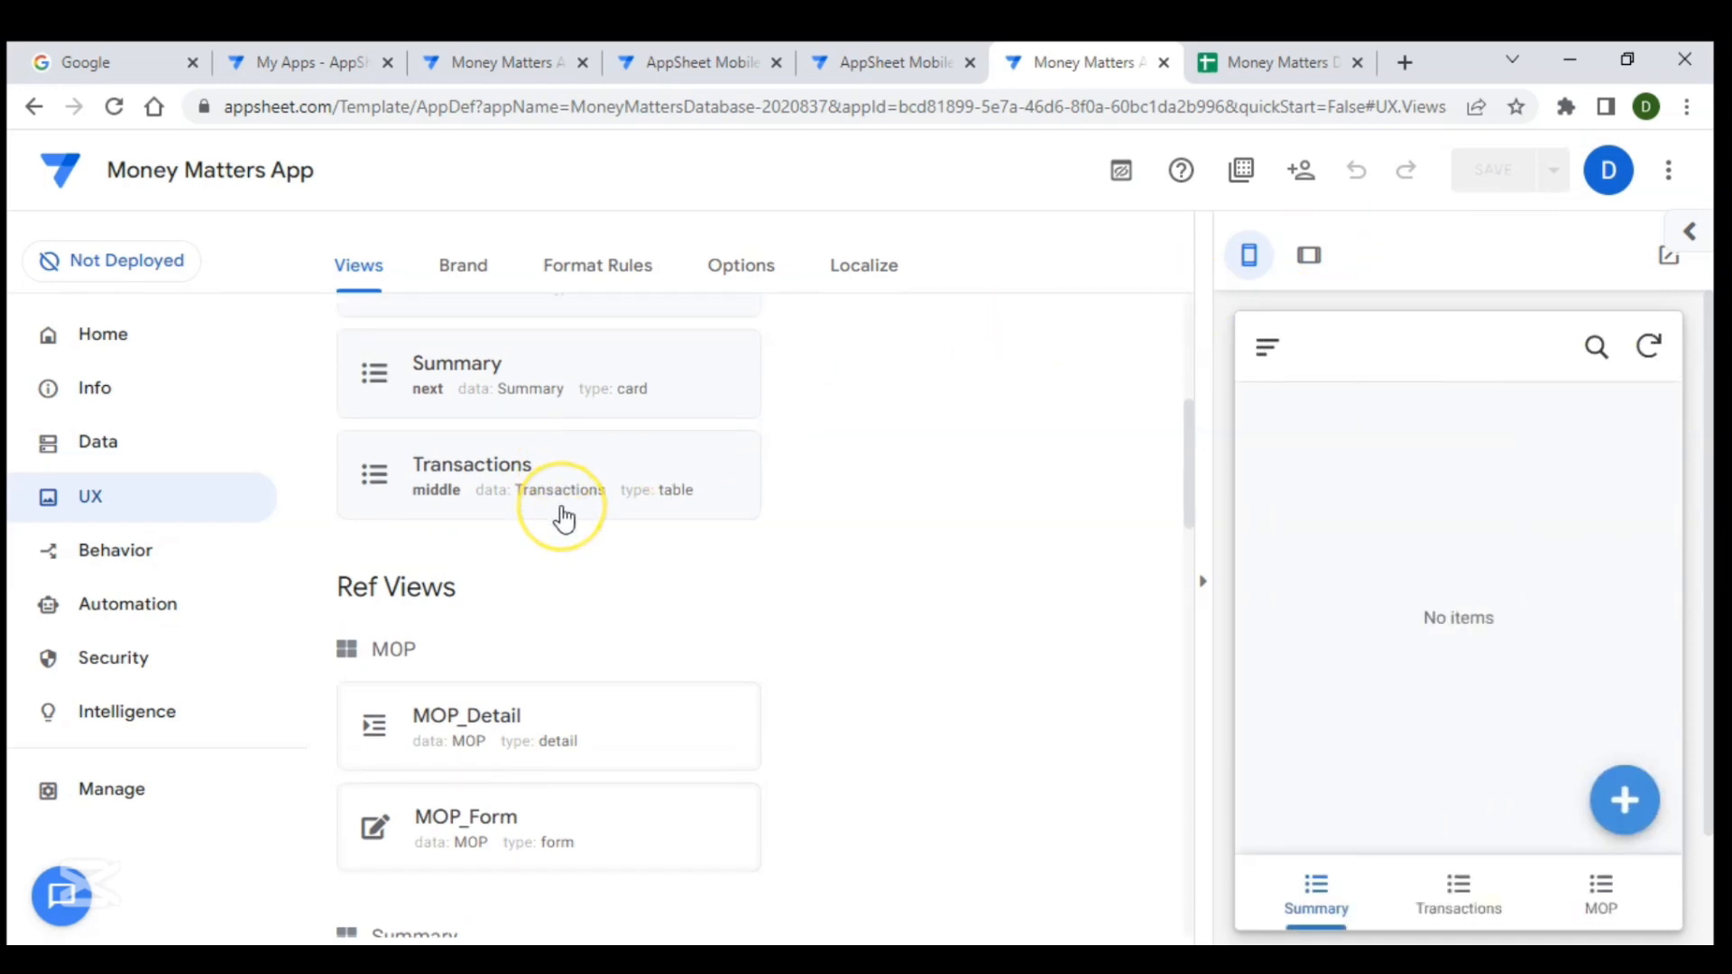
pyautogui.scroll(2, 561, 511)
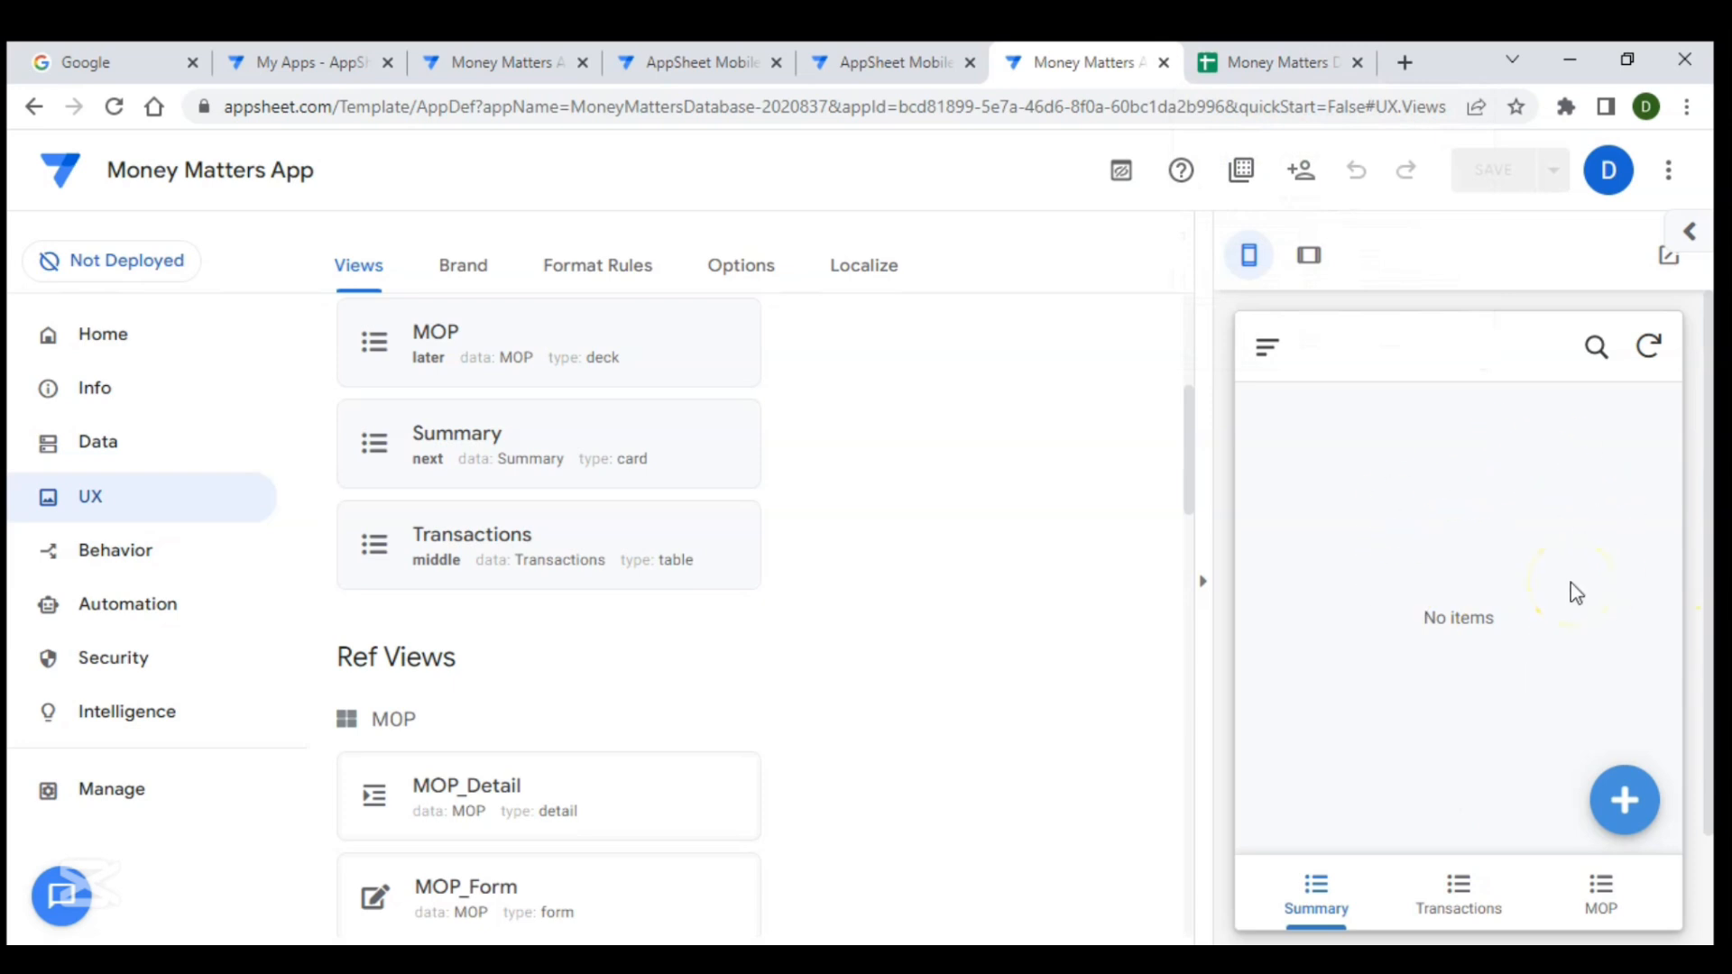
# - Enter the test ID sifnsiios in cell A2 of the Summary sheet in the Money Matters Database spreadsheet
pyautogui.click(1256, 70)
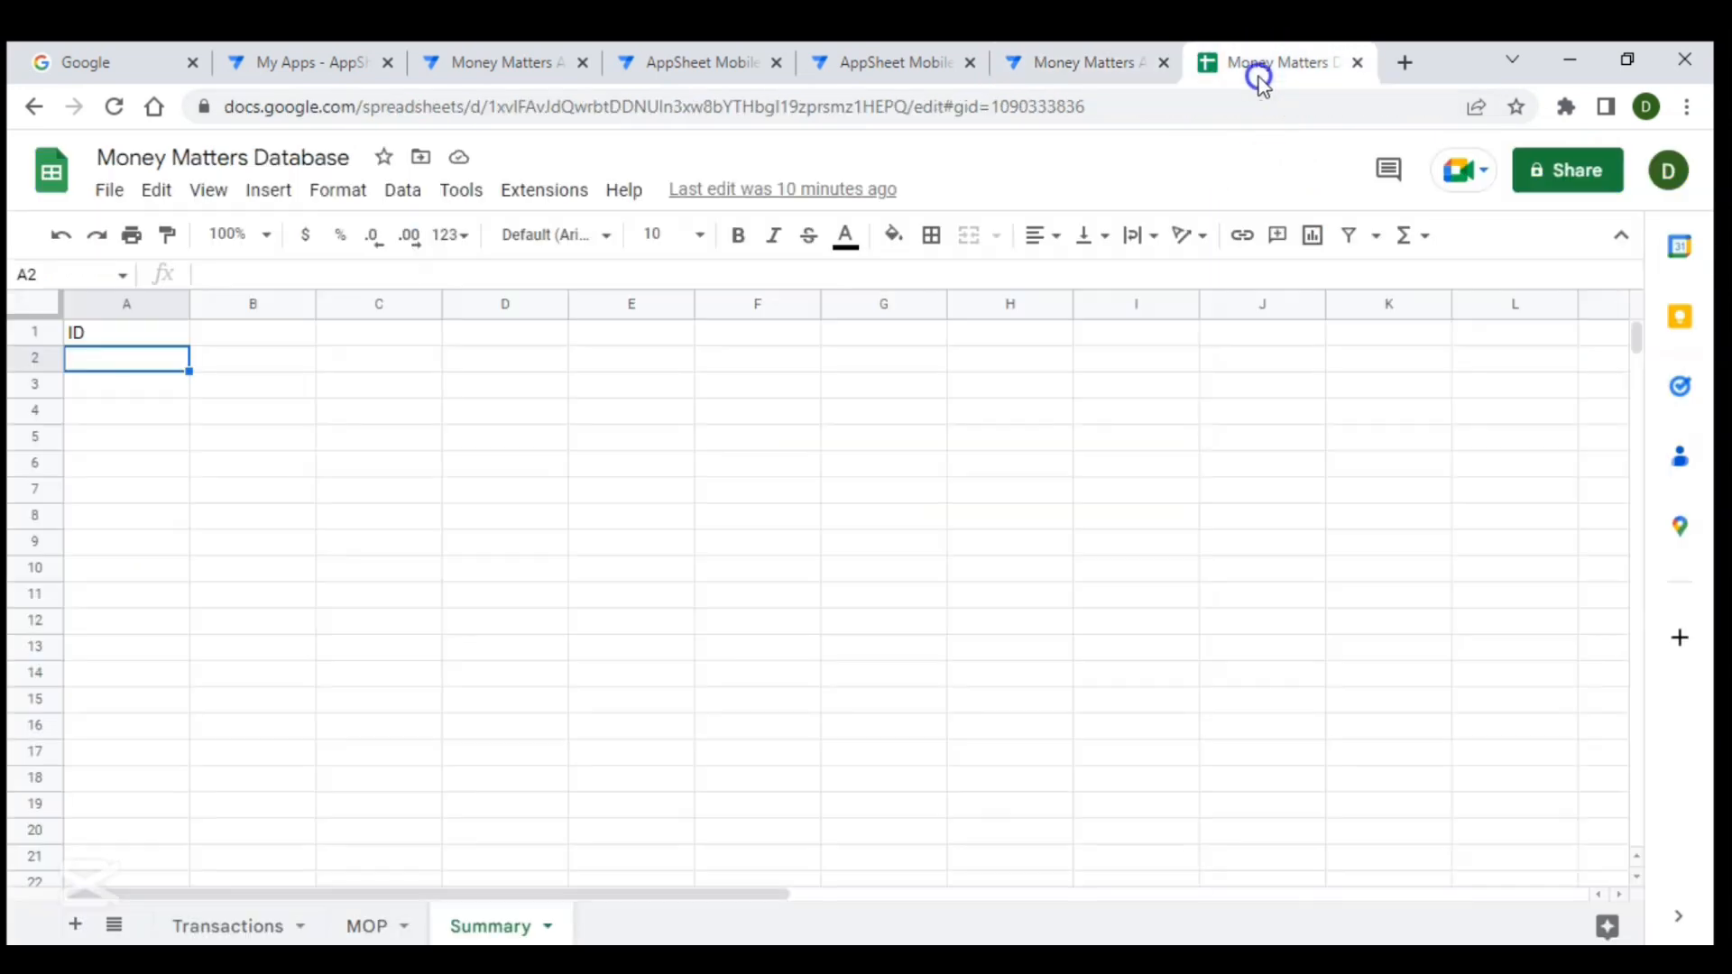
pyautogui.write('sifnsiios')
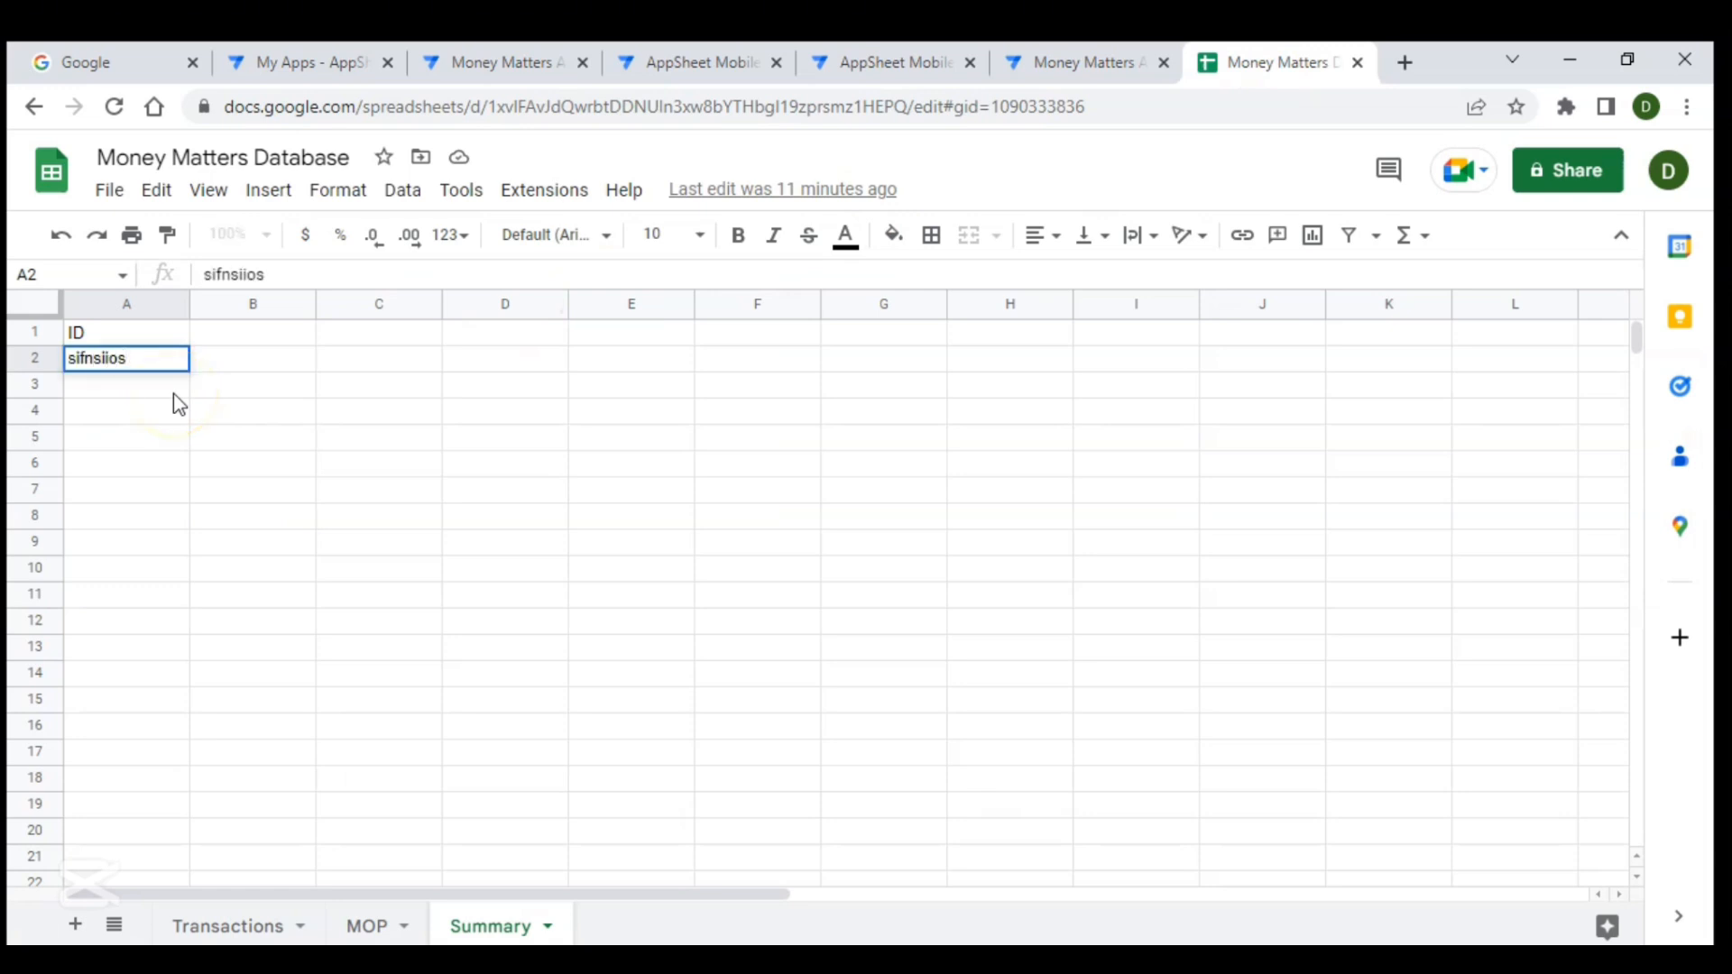
pyautogui.press('Return')
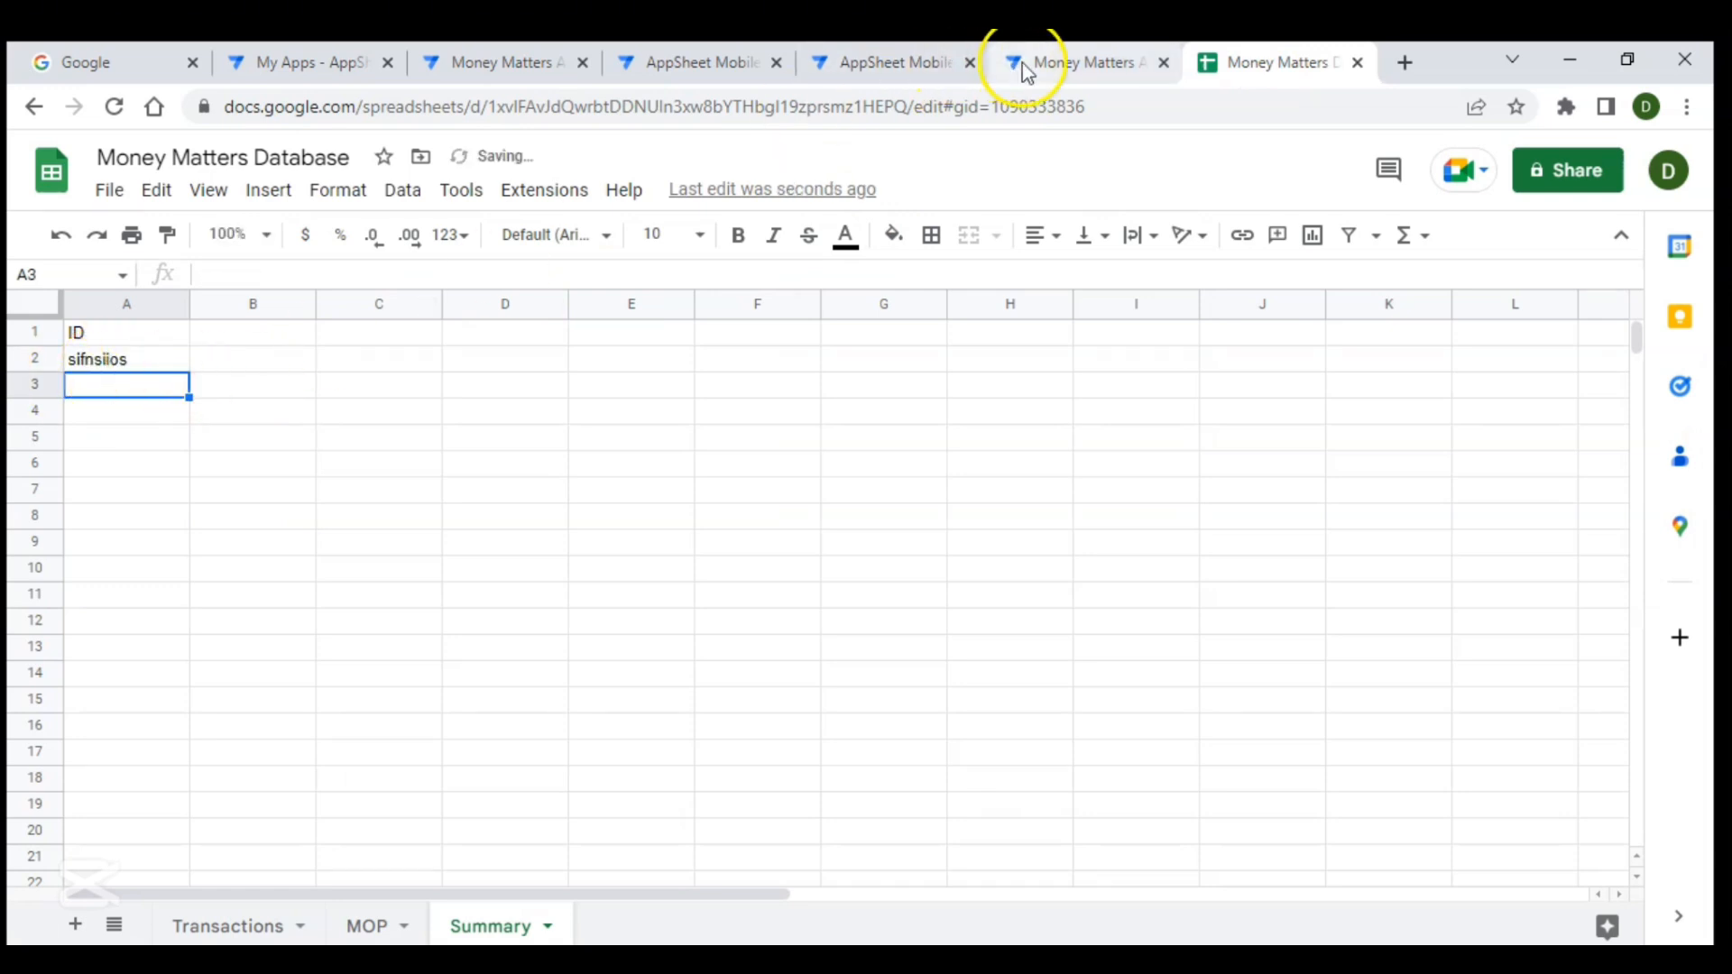
# - Return to the app editor, refresh the preview, and change the Summary view's type to detail
pyautogui.click(1022, 68)
pyautogui.click(1651, 346)
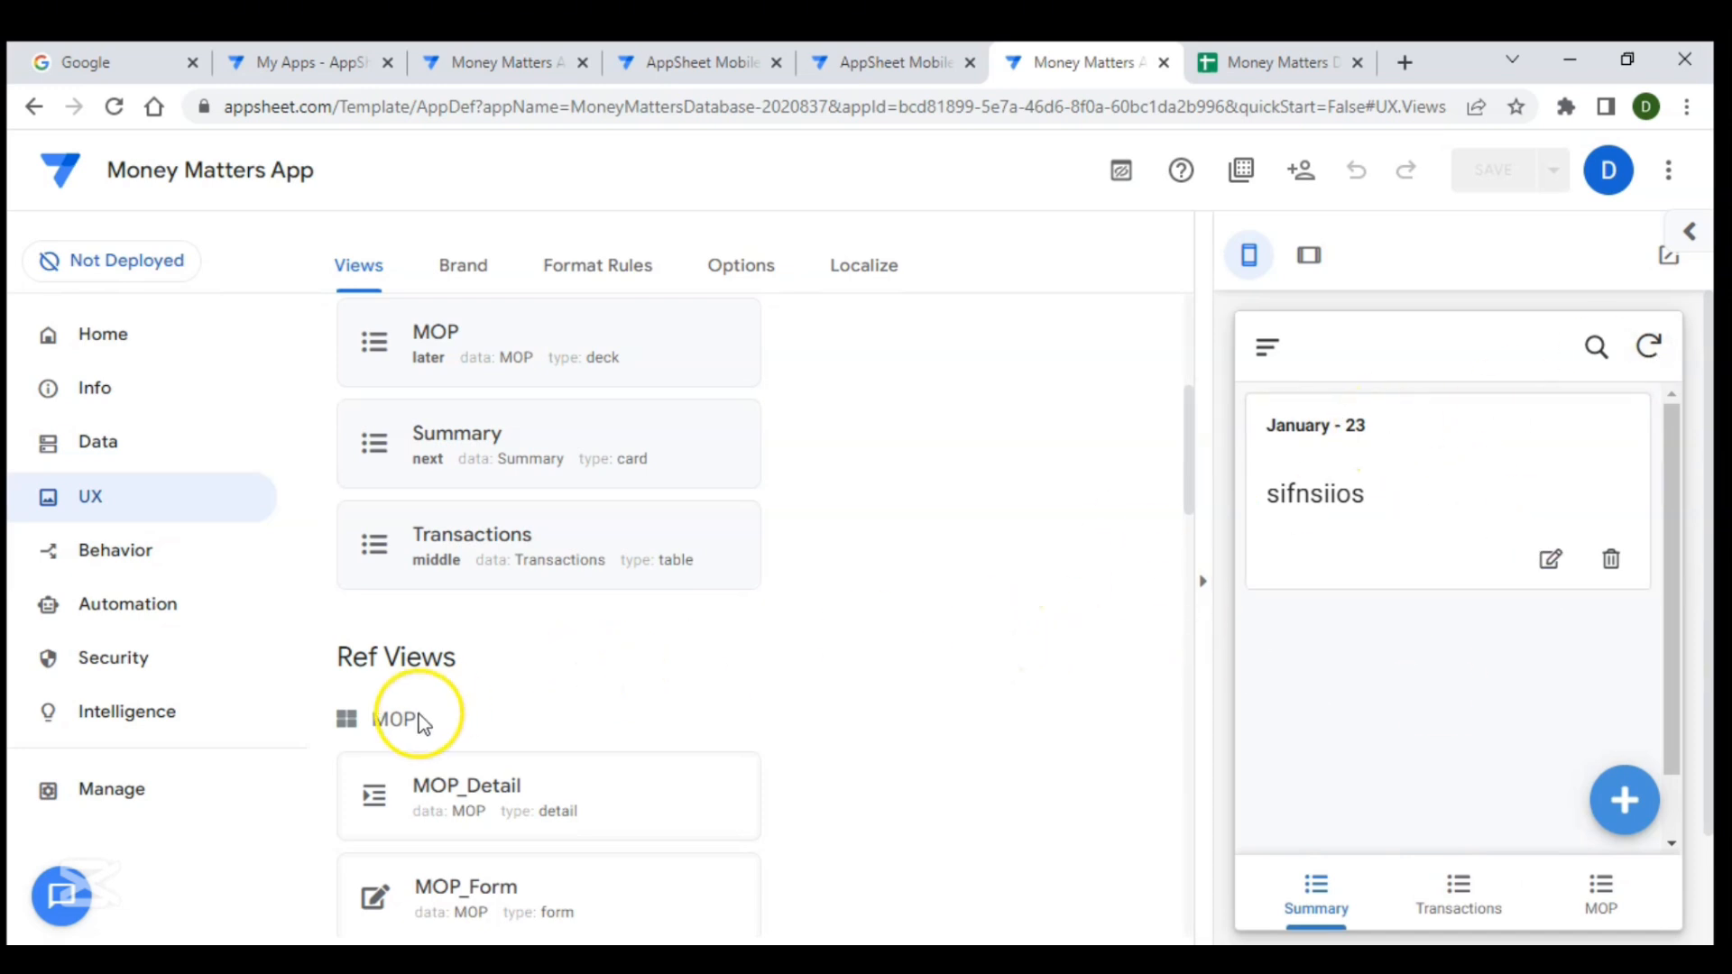
pyautogui.scroll(-2, 411, 716)
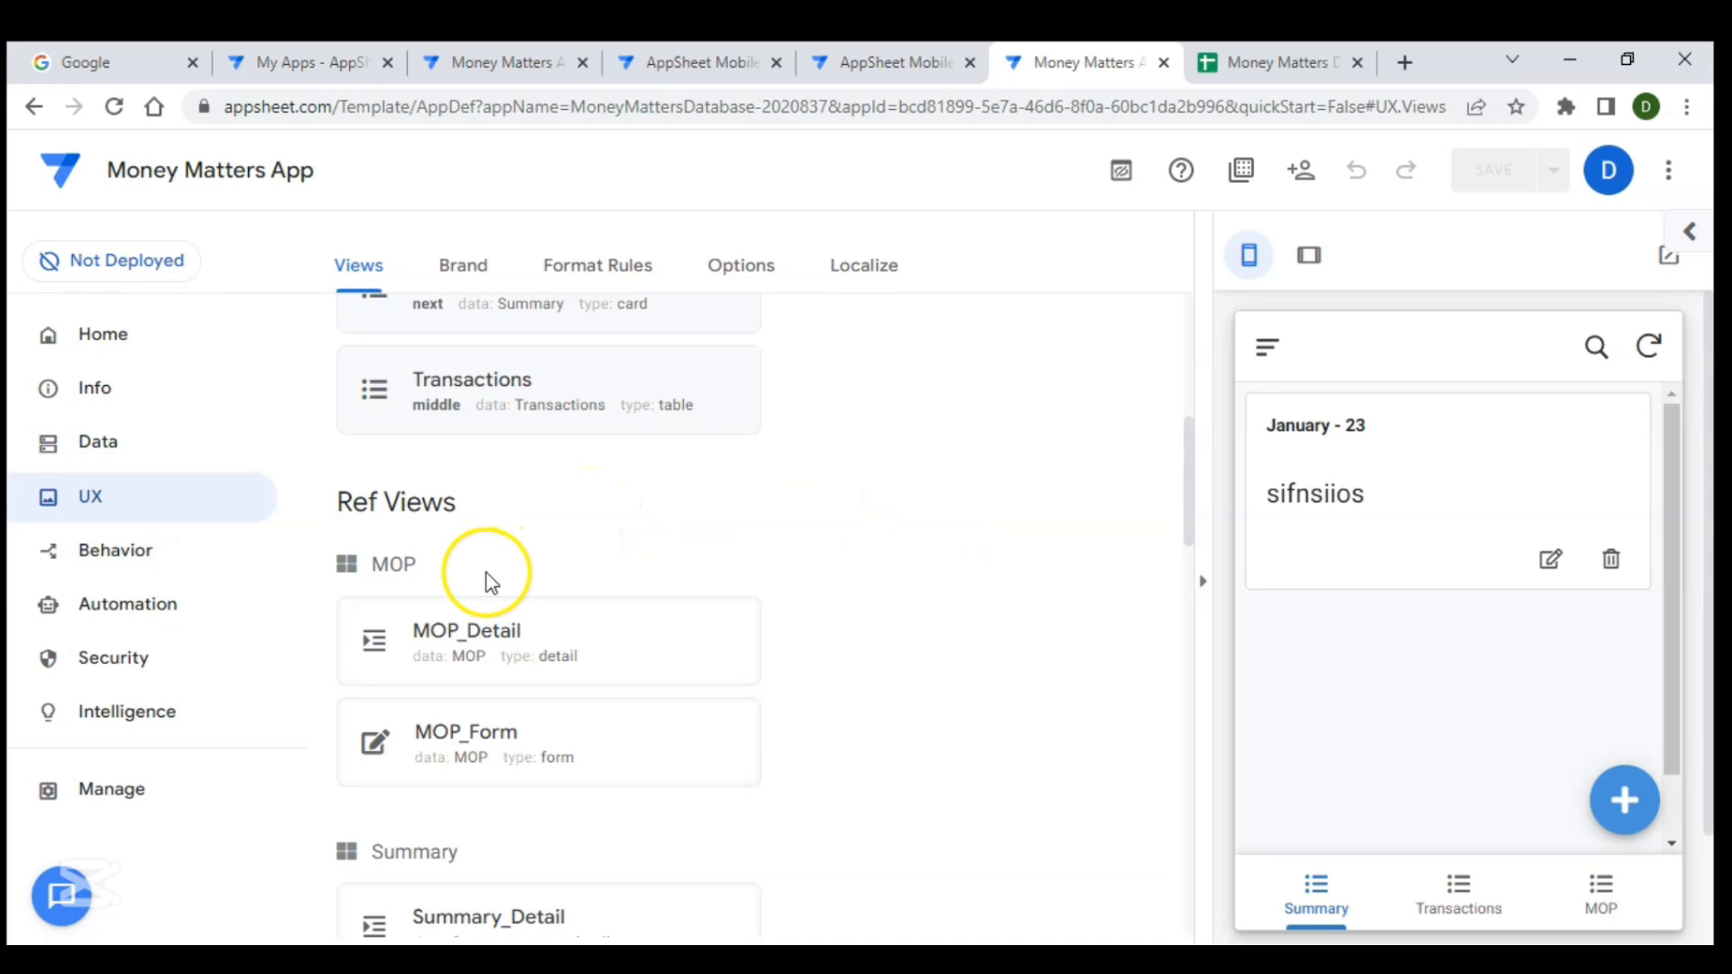
pyautogui.scroll(3, 538, 524)
pyautogui.click(588, 546)
pyautogui.scroll(-2, 560, 669)
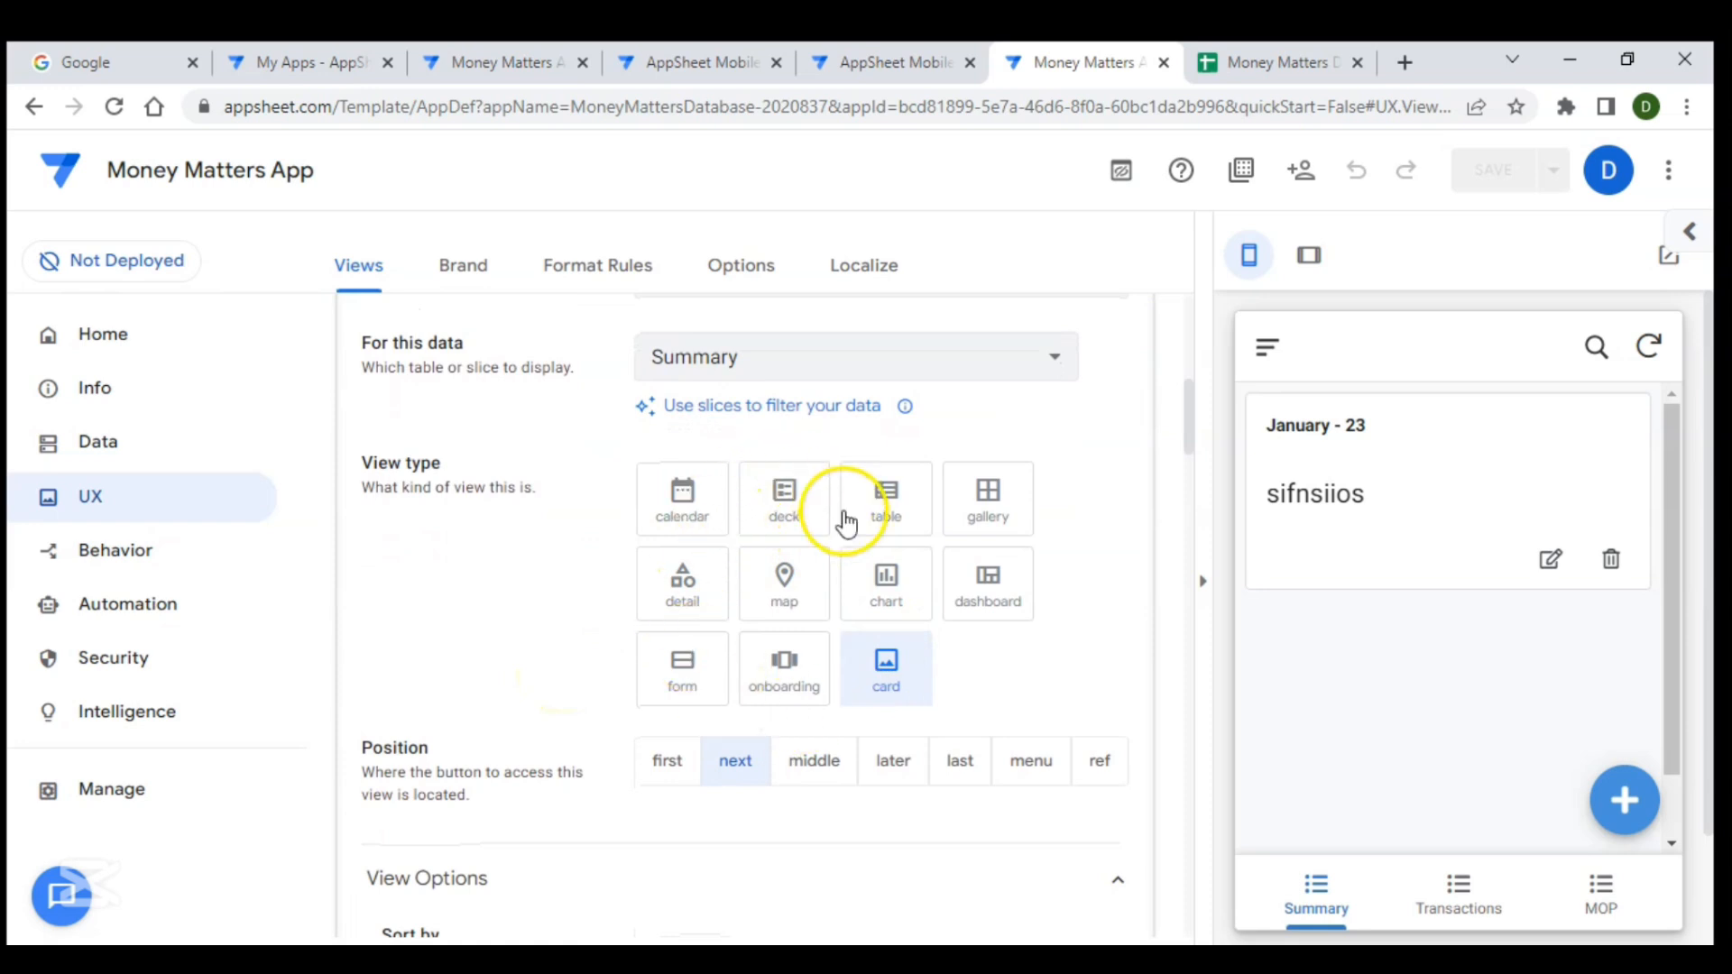
pyautogui.click(698, 610)
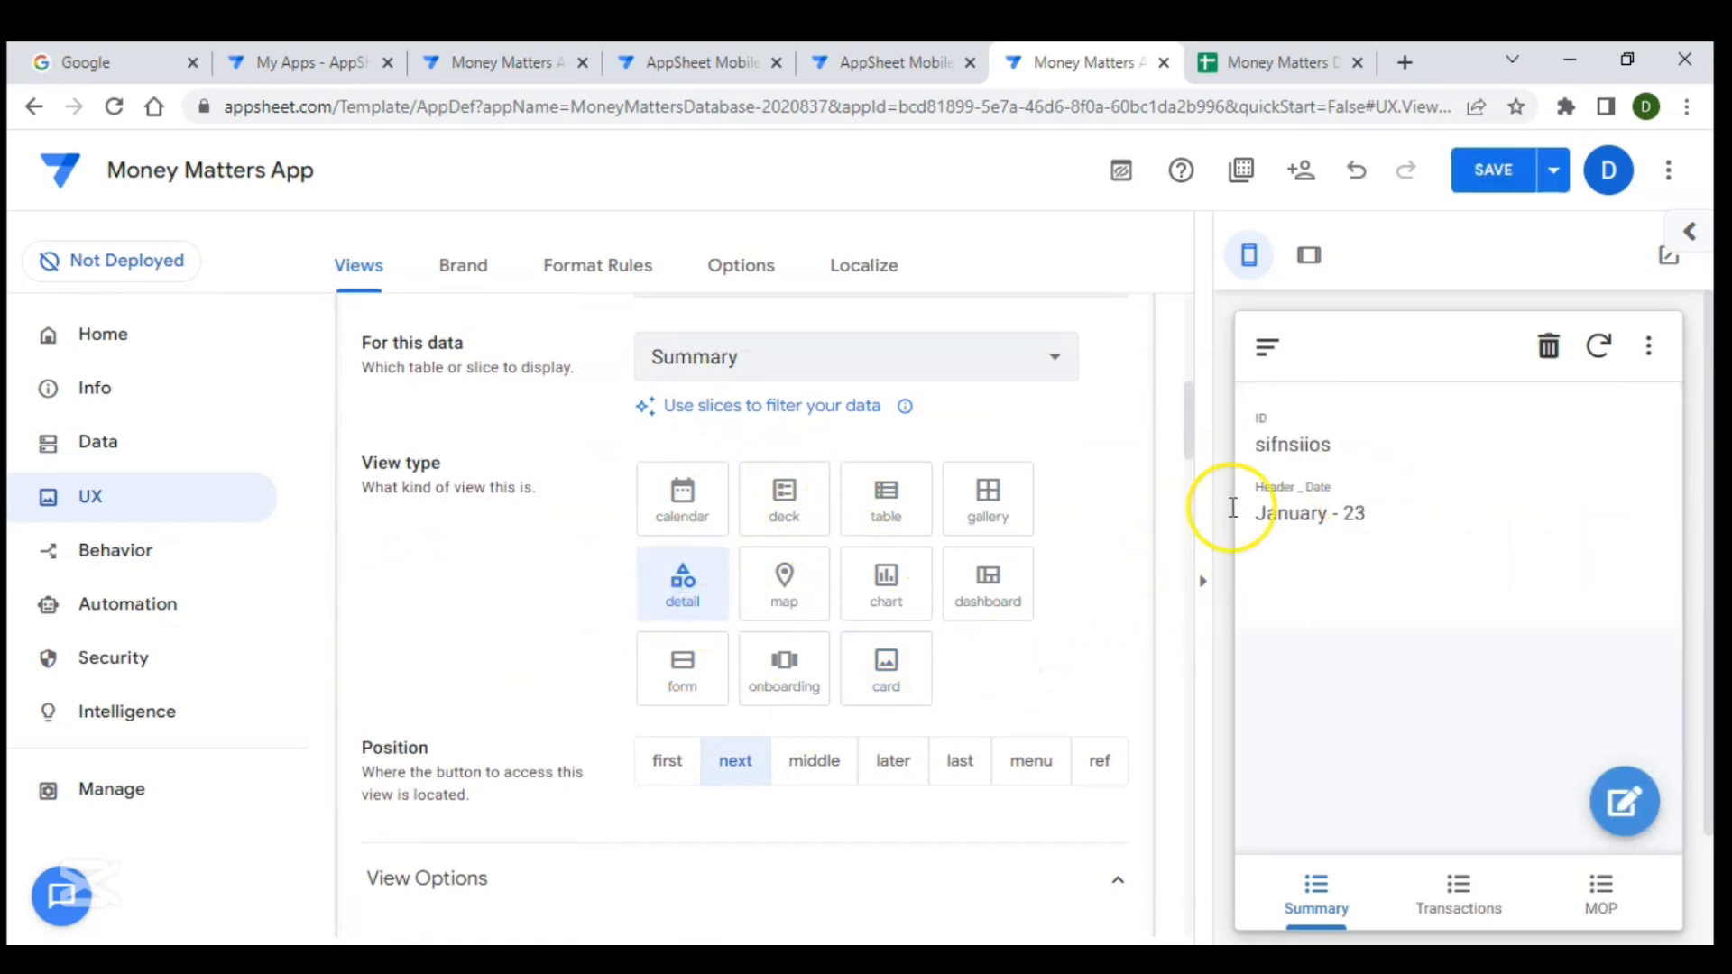
# - Add Header _ Date as the Summary view's header column and collapse the view's settings
pyautogui.scroll(-4, 587, 619)
pyautogui.scroll(-2, 587, 616)
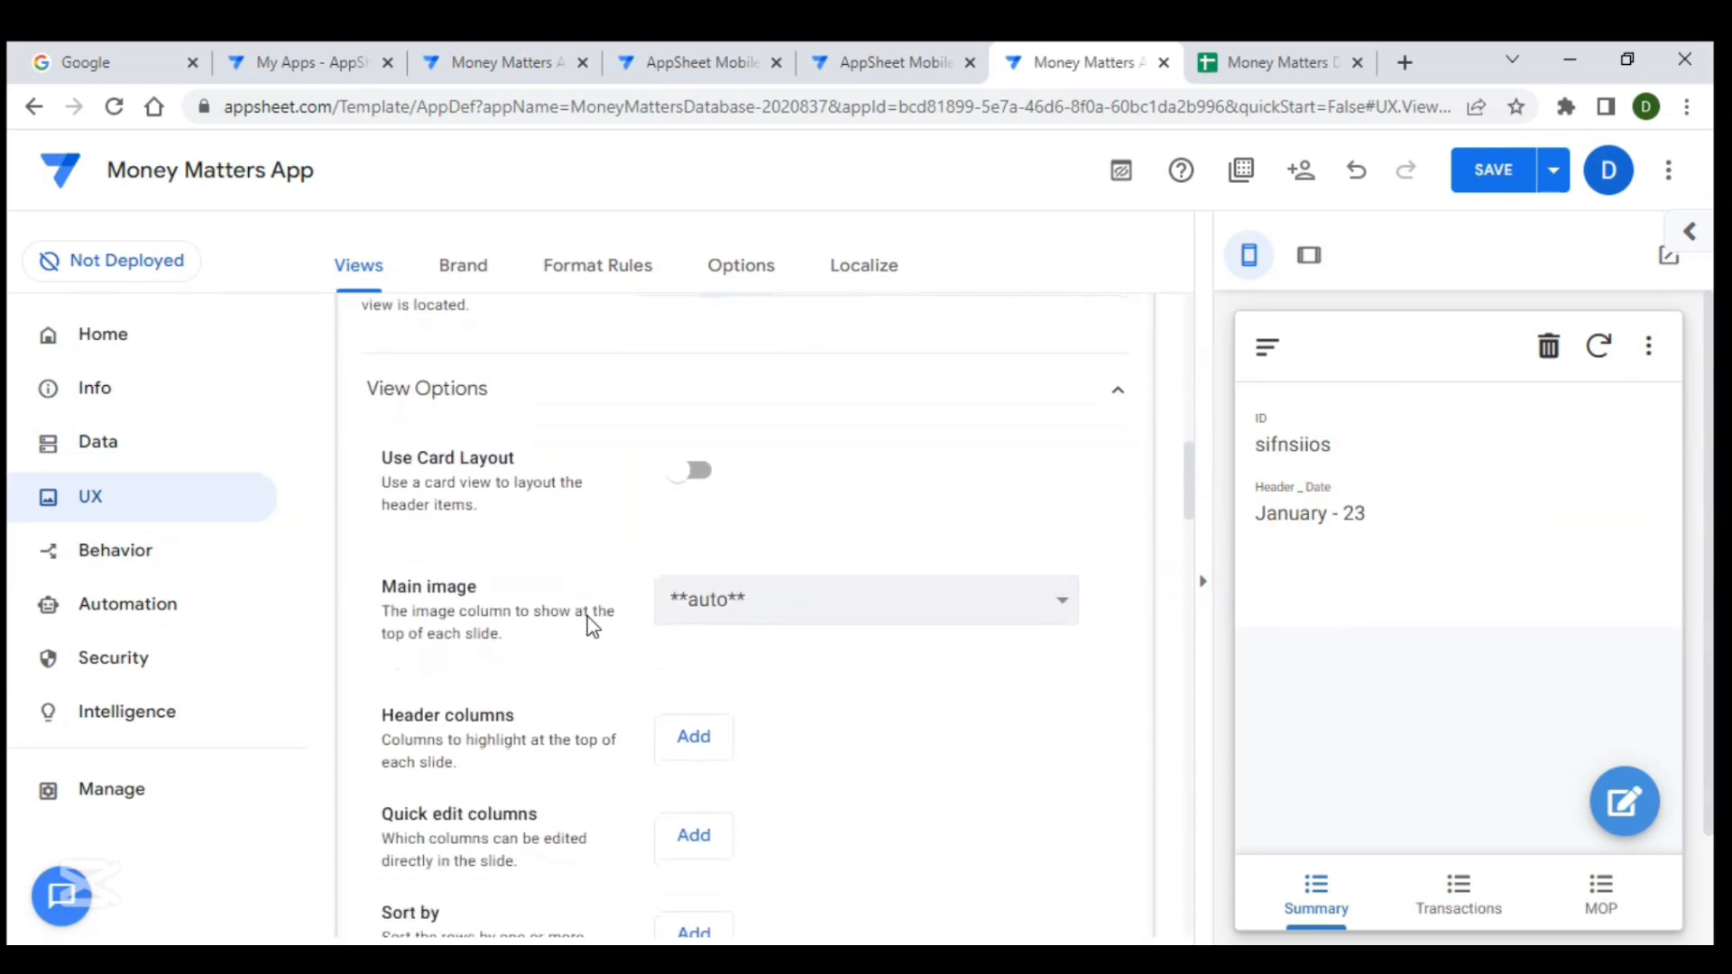
pyautogui.scroll(-2, 591, 622)
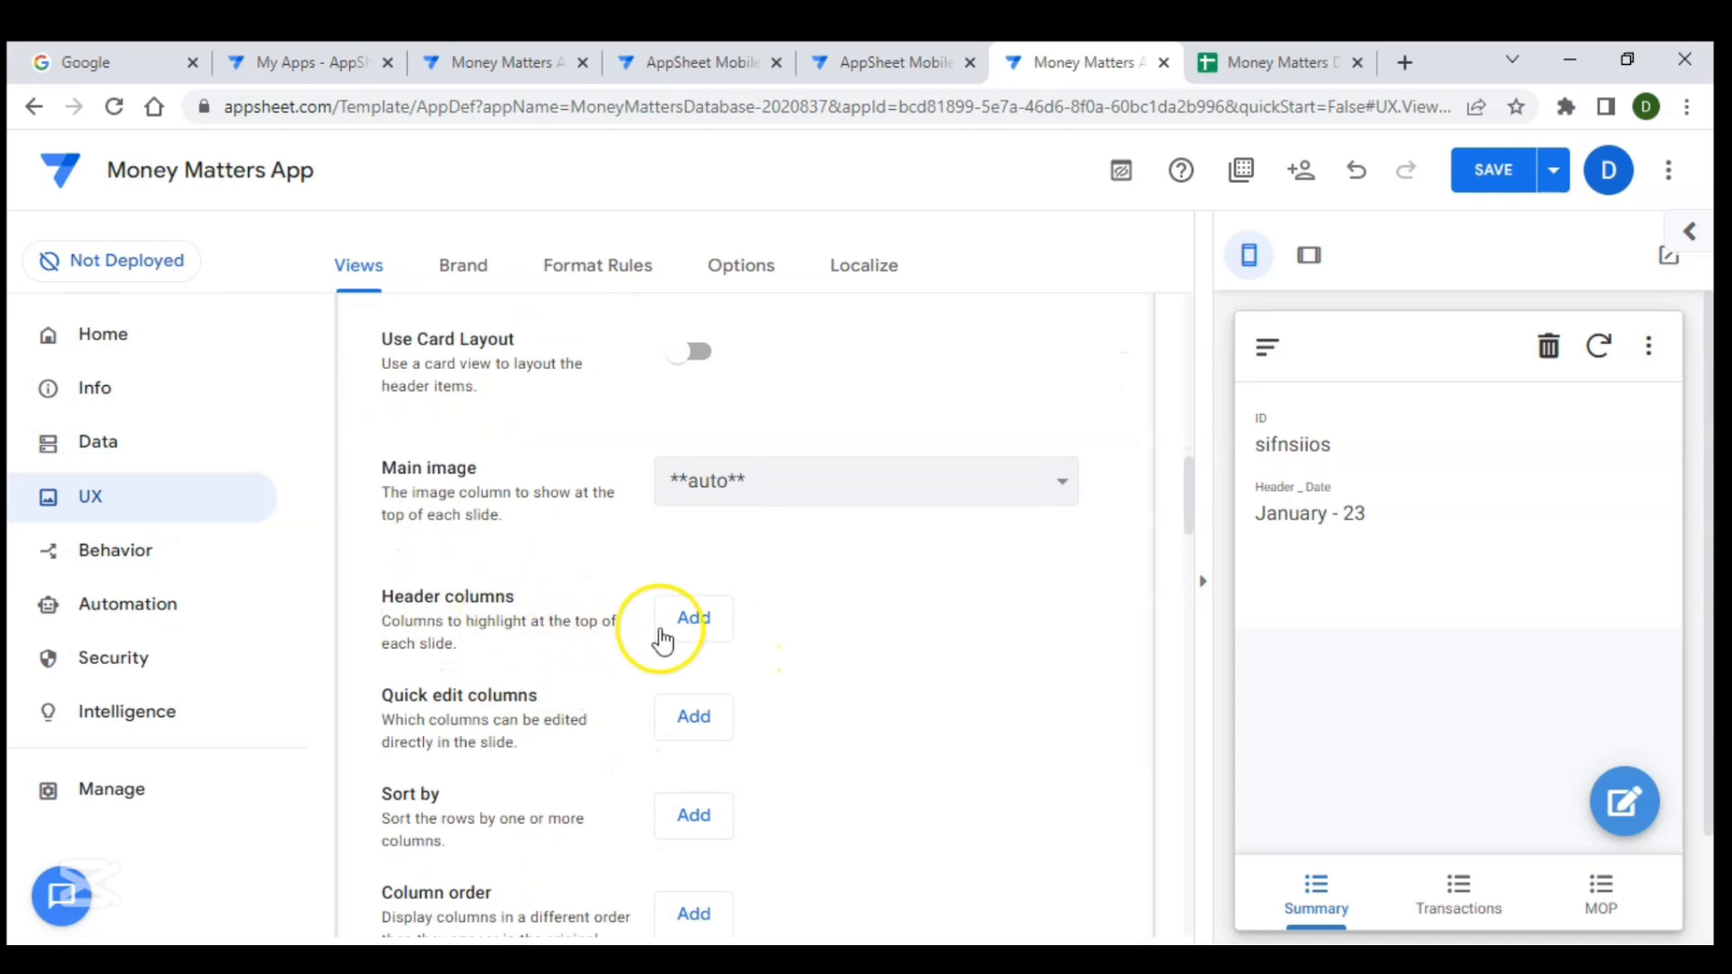
pyautogui.click(693, 621)
pyautogui.click(850, 630)
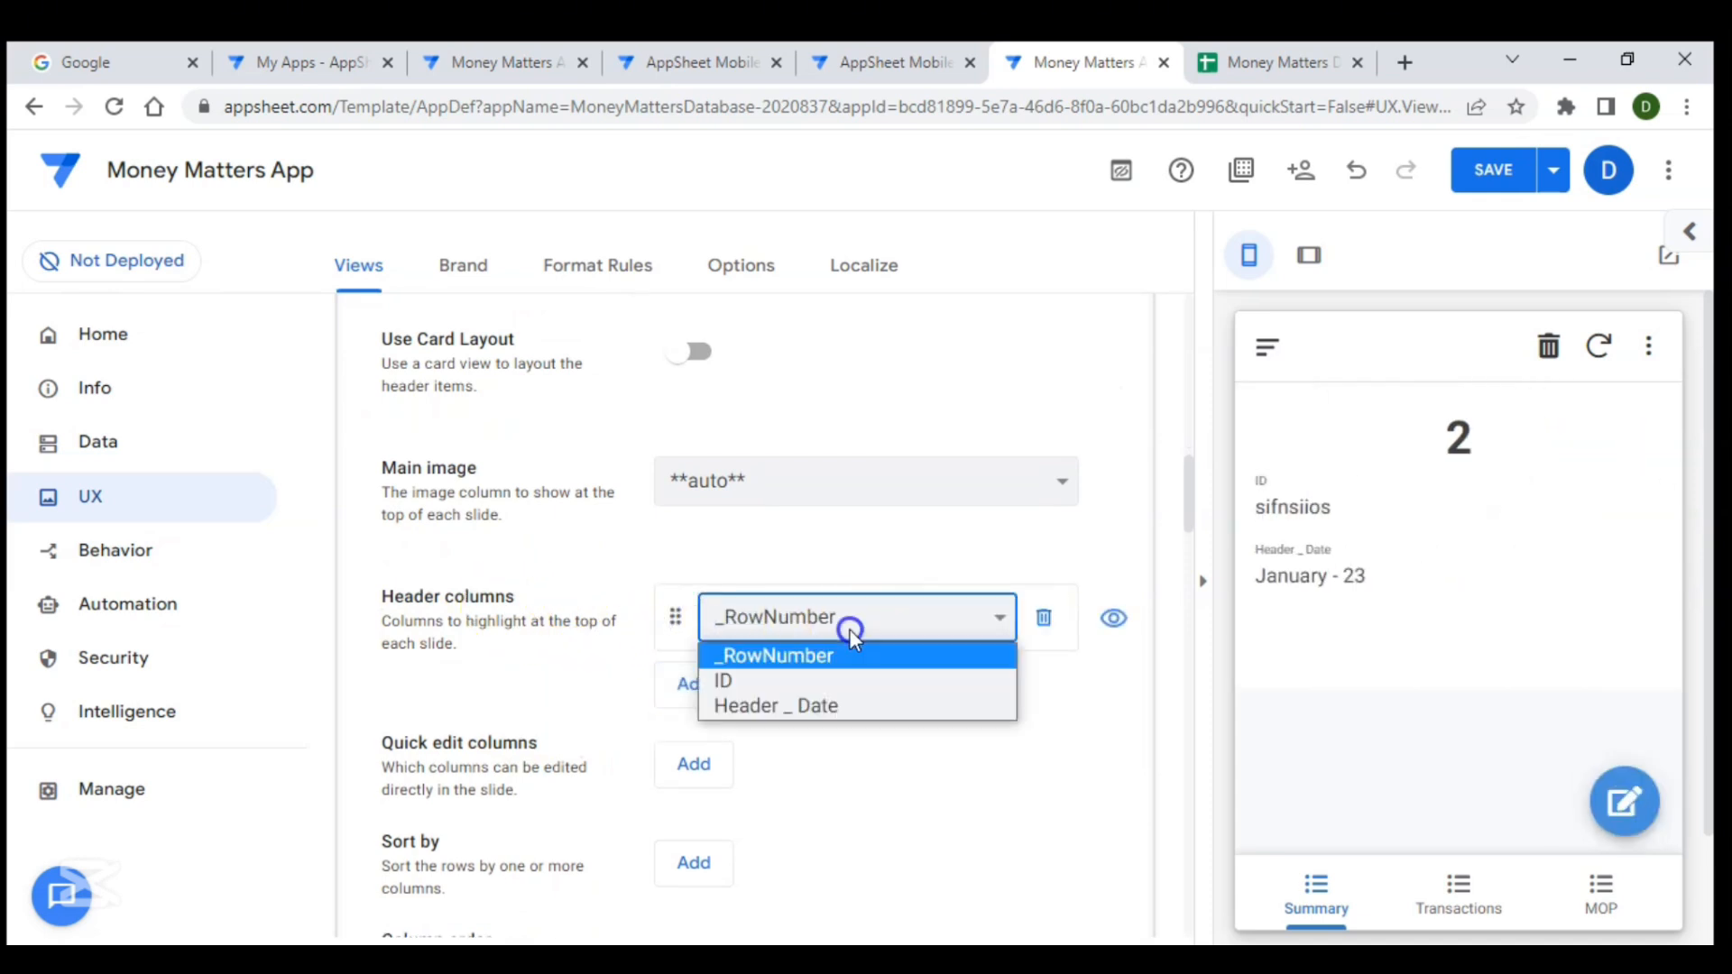
pyautogui.click(812, 706)
pyautogui.scroll(2, 866, 533)
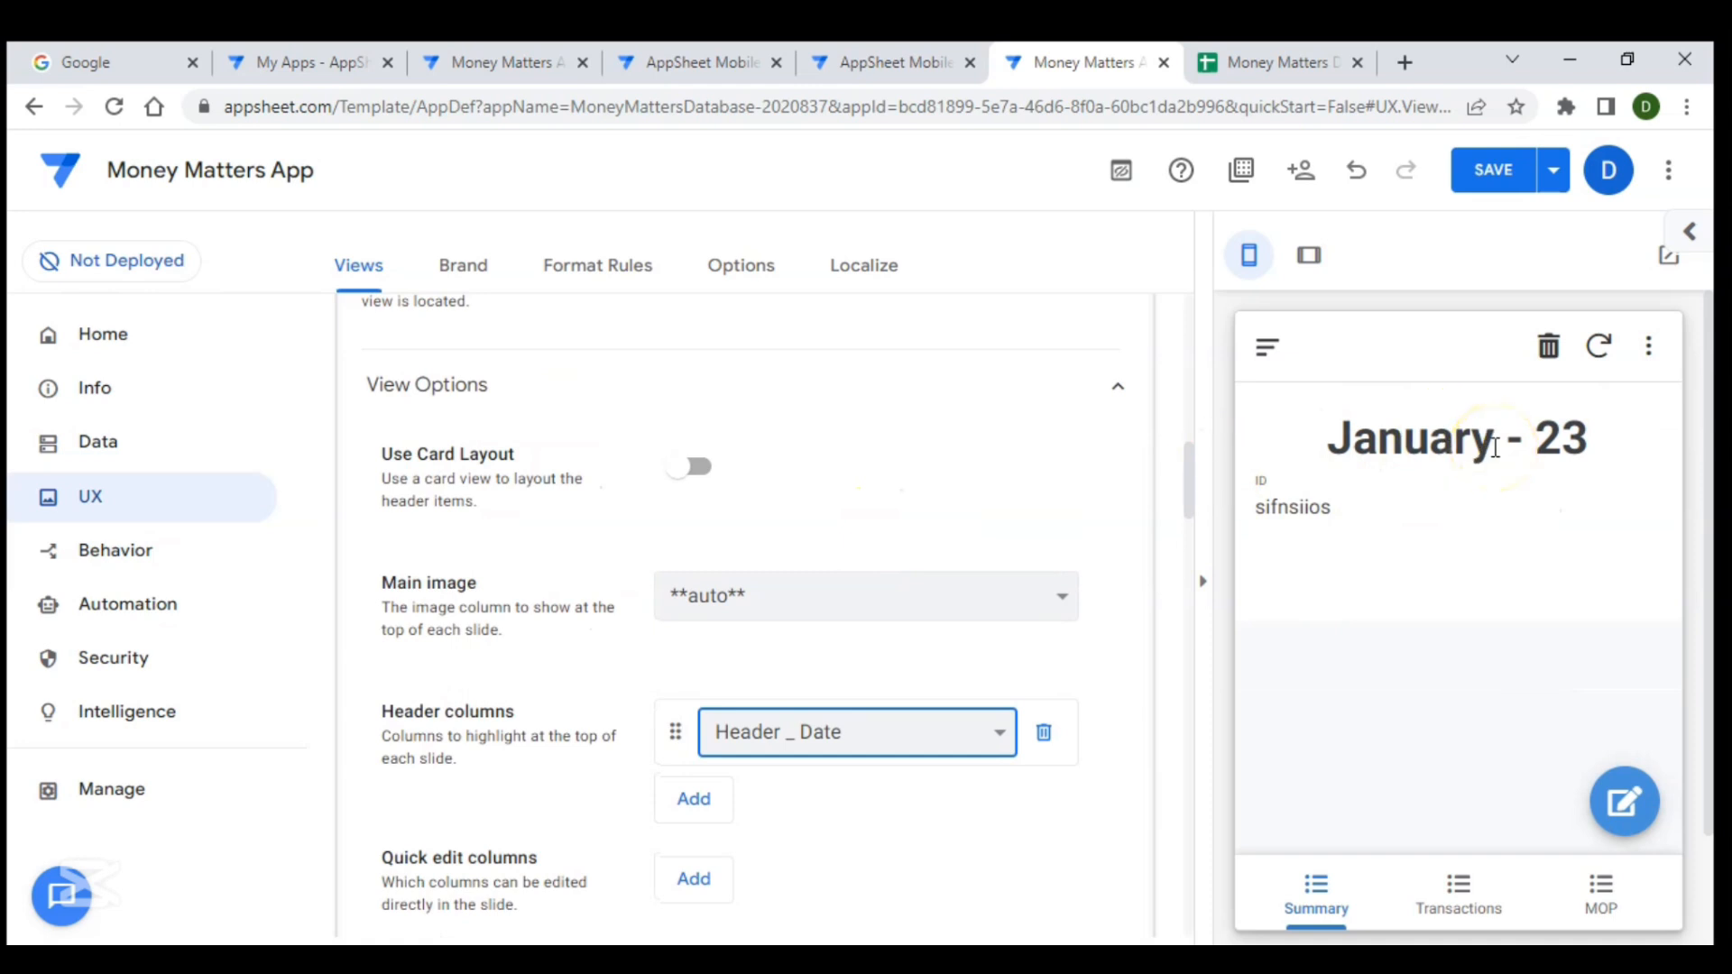
pyautogui.scroll(5, 938, 553)
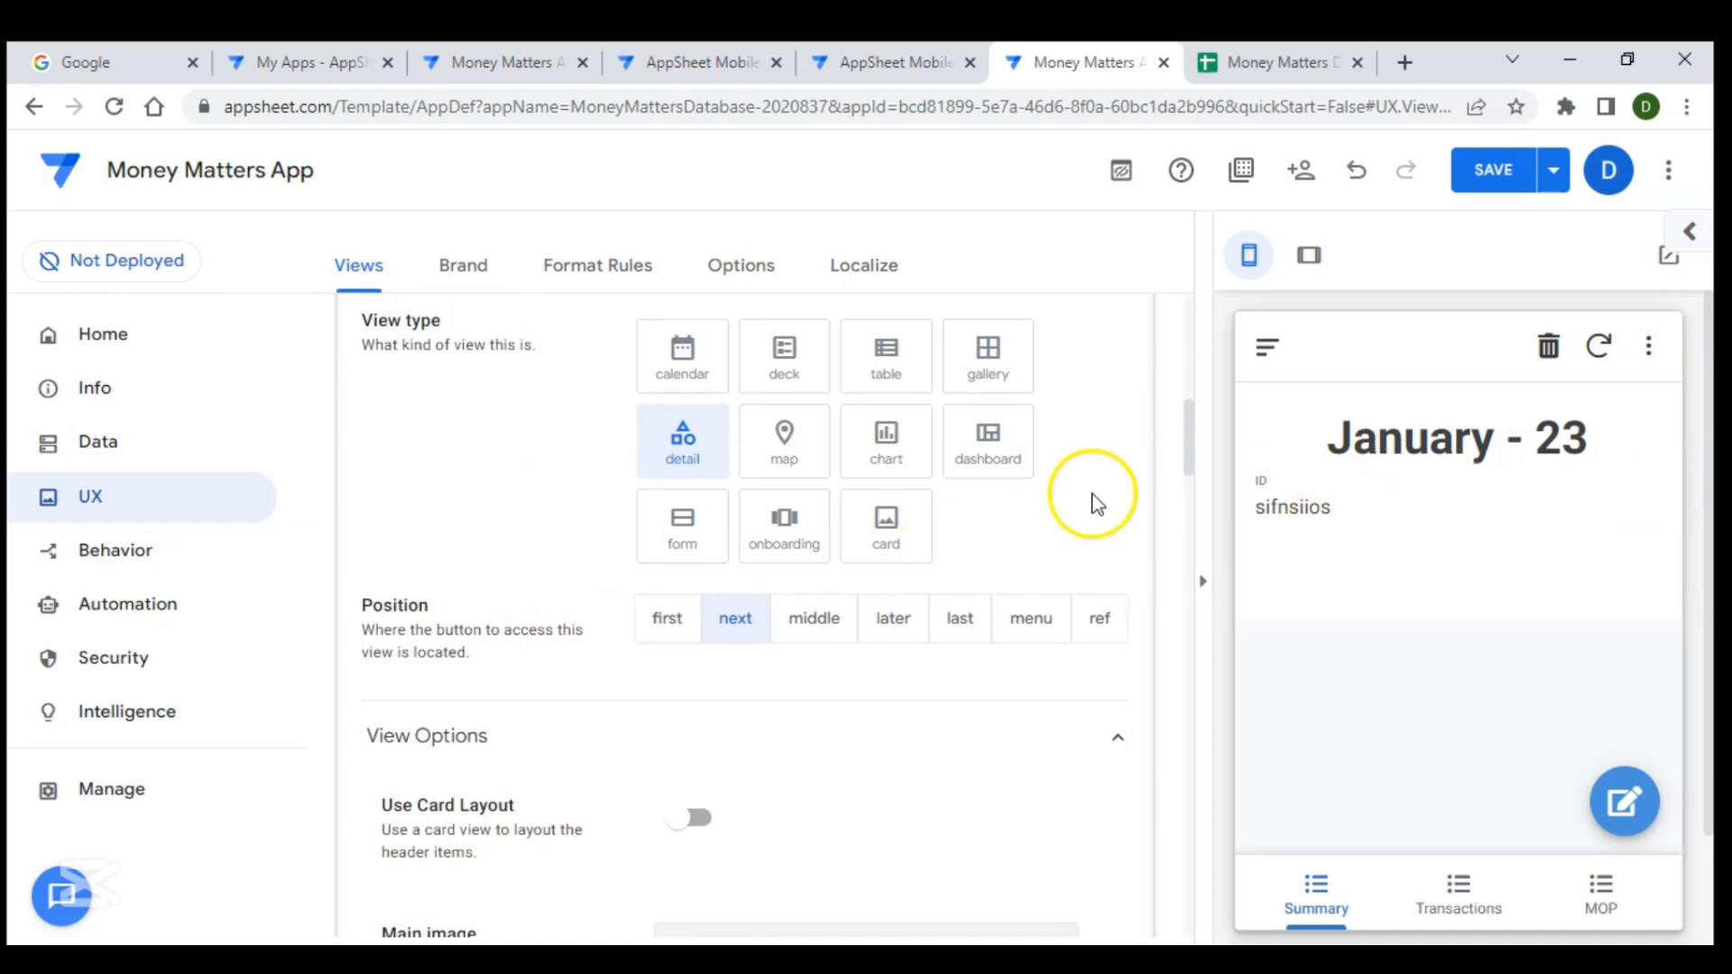
pyautogui.scroll(1, 963, 553)
pyautogui.scroll(3, 963, 552)
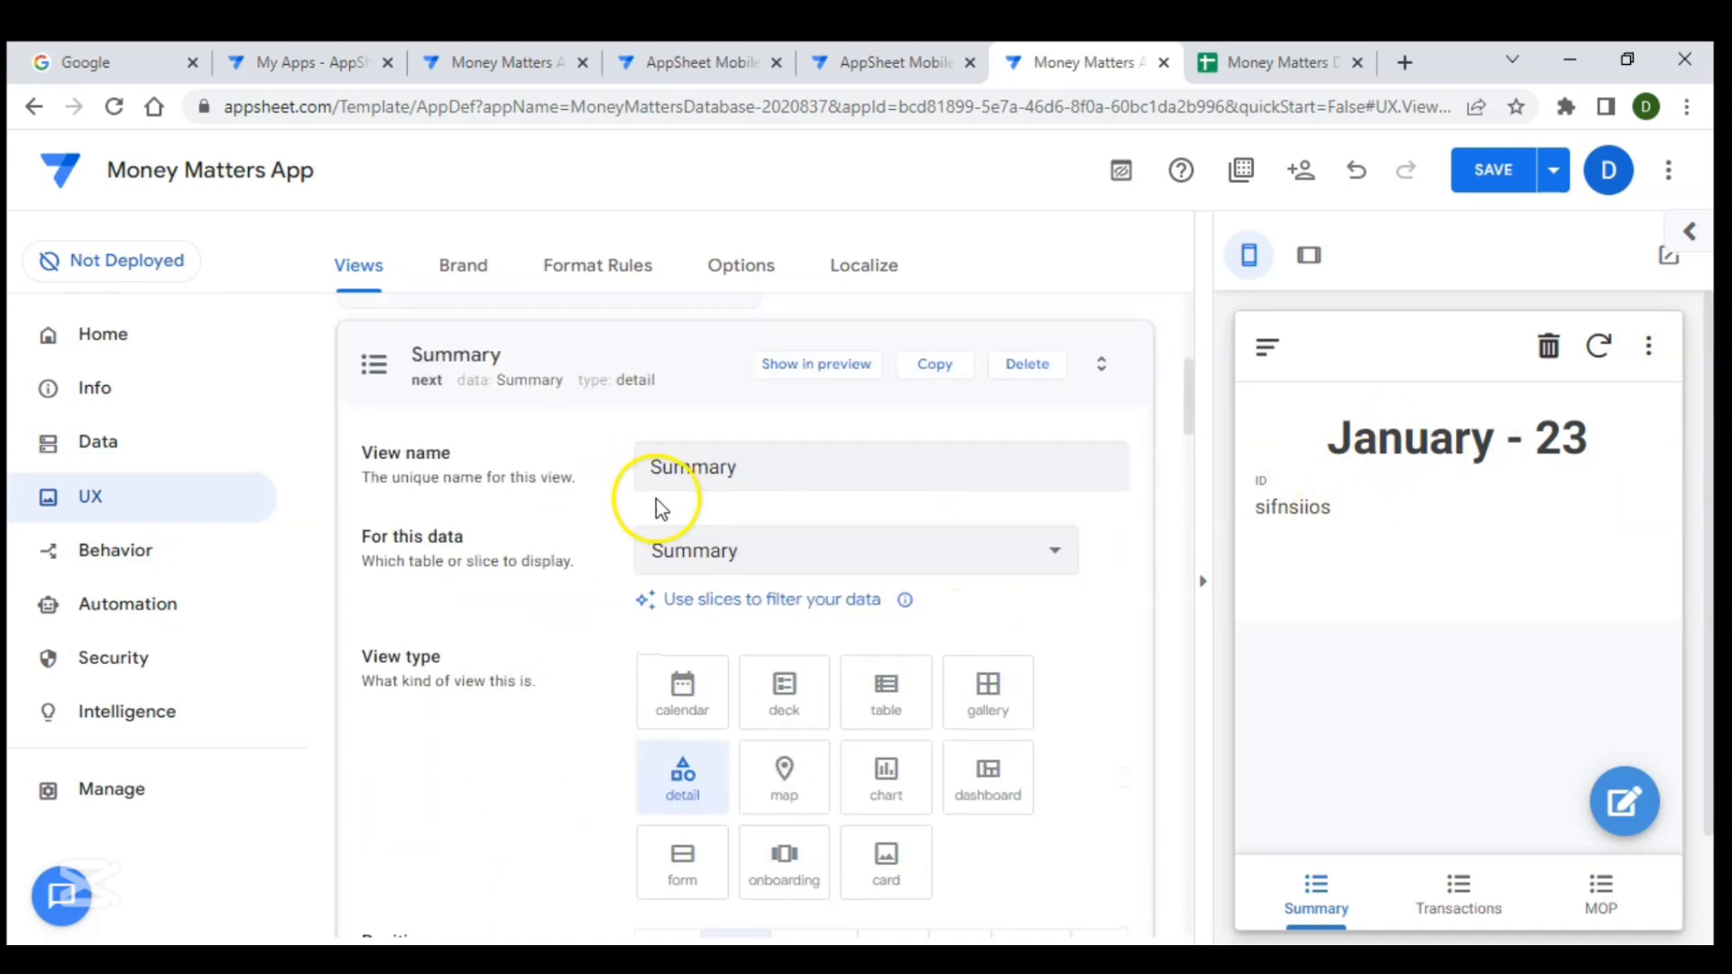
pyautogui.click(684, 377)
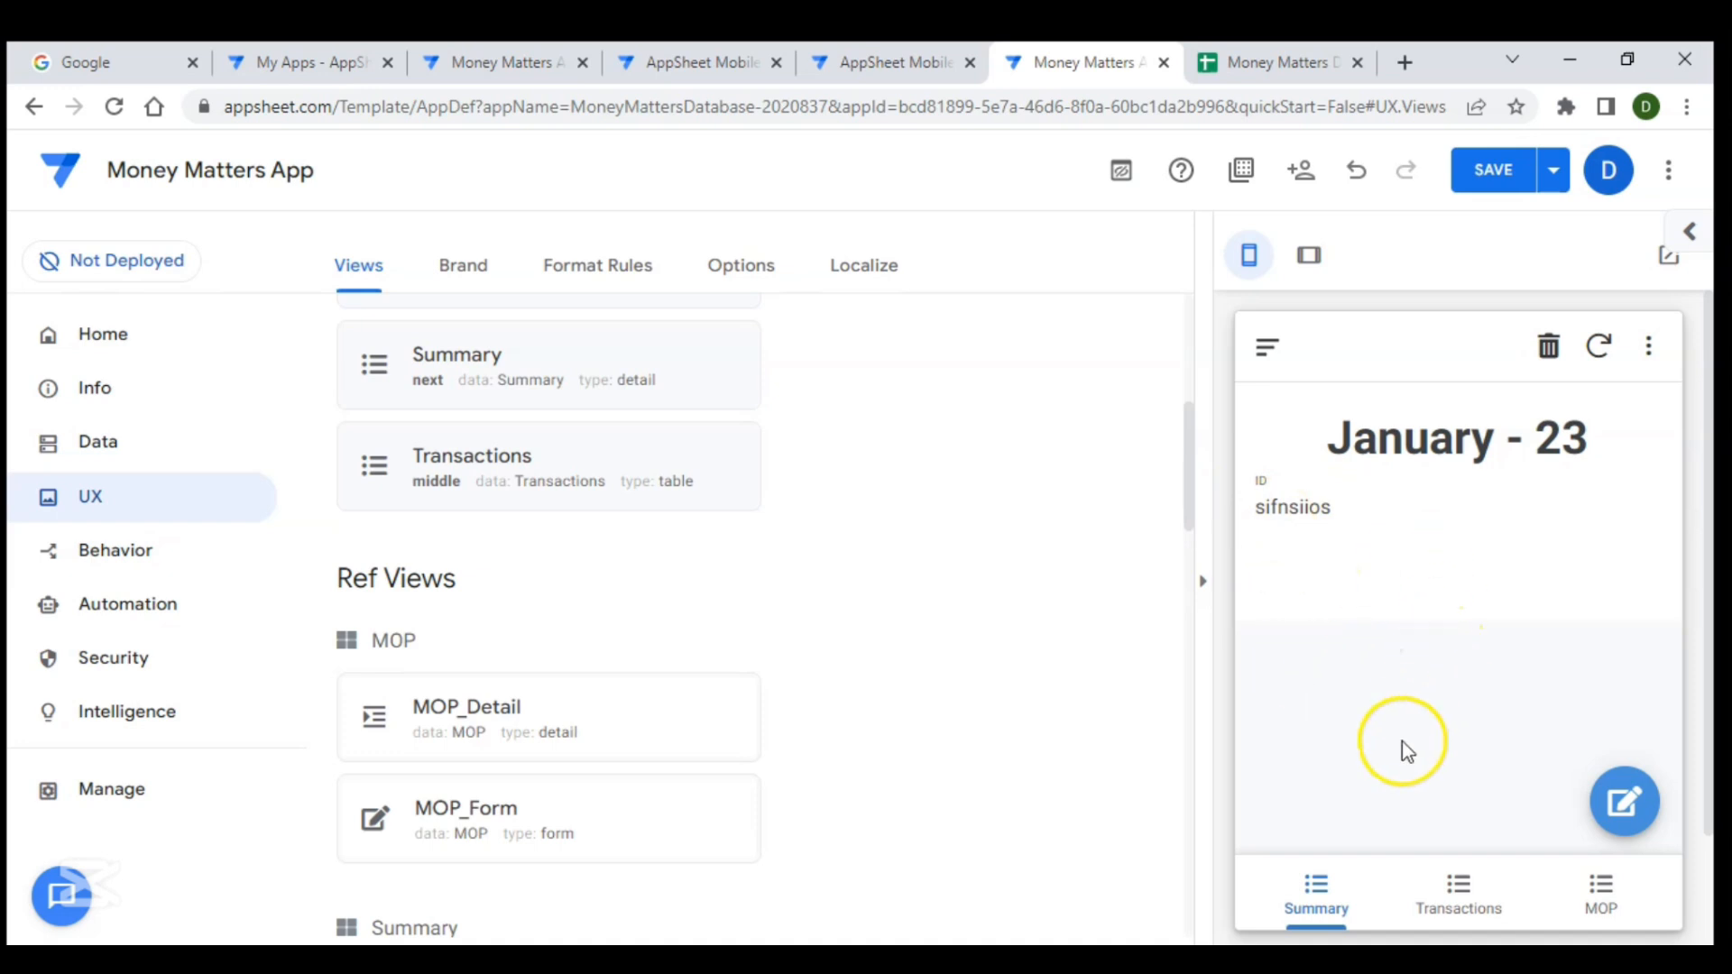
# - Open the Summary table's columns, hide the ID column, and save the app
pyautogui.scroll(-2, 1299, 736)
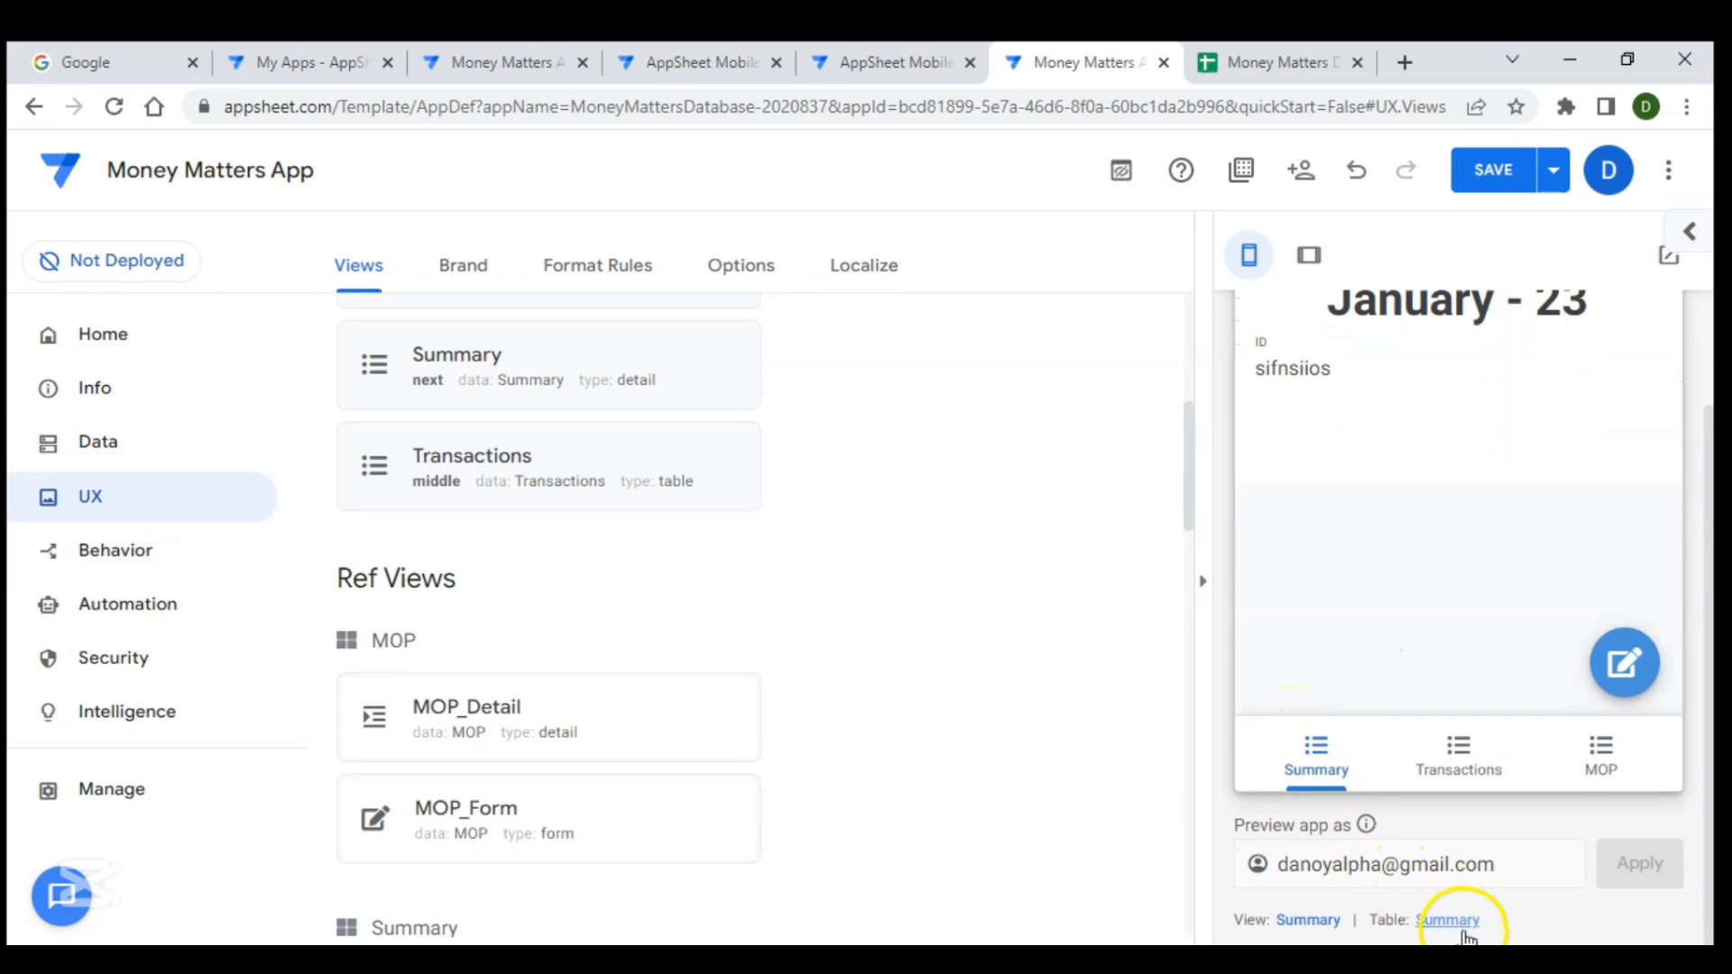
pyautogui.click(1448, 921)
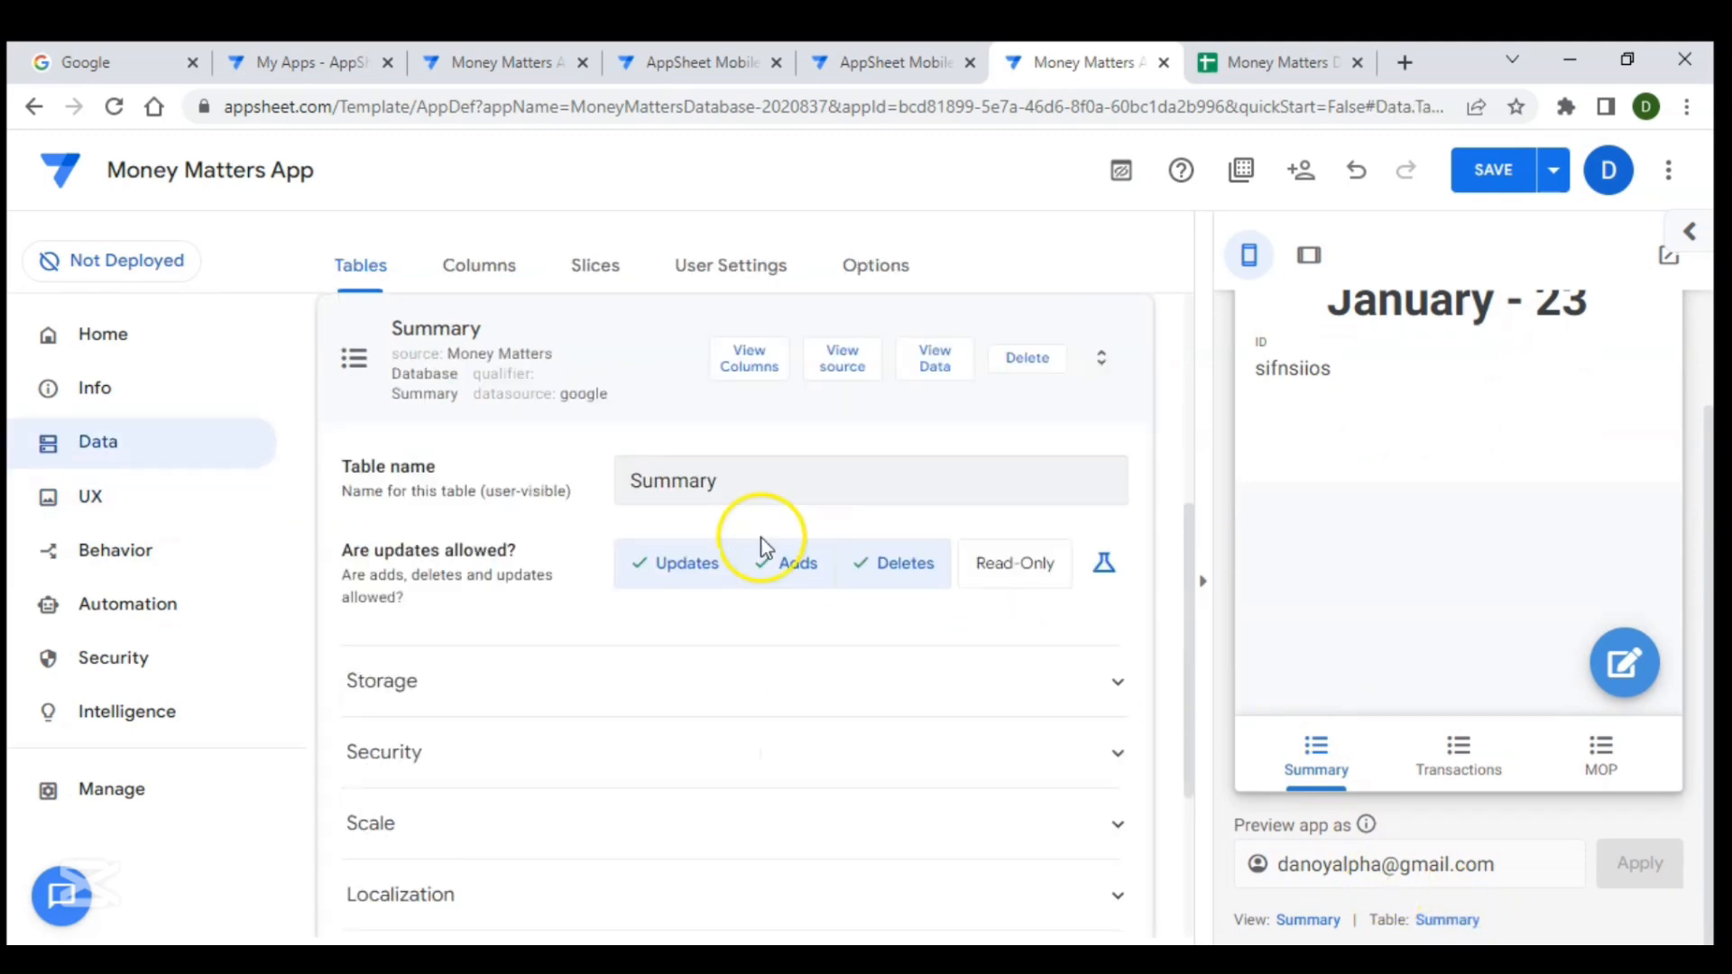
pyautogui.click(748, 357)
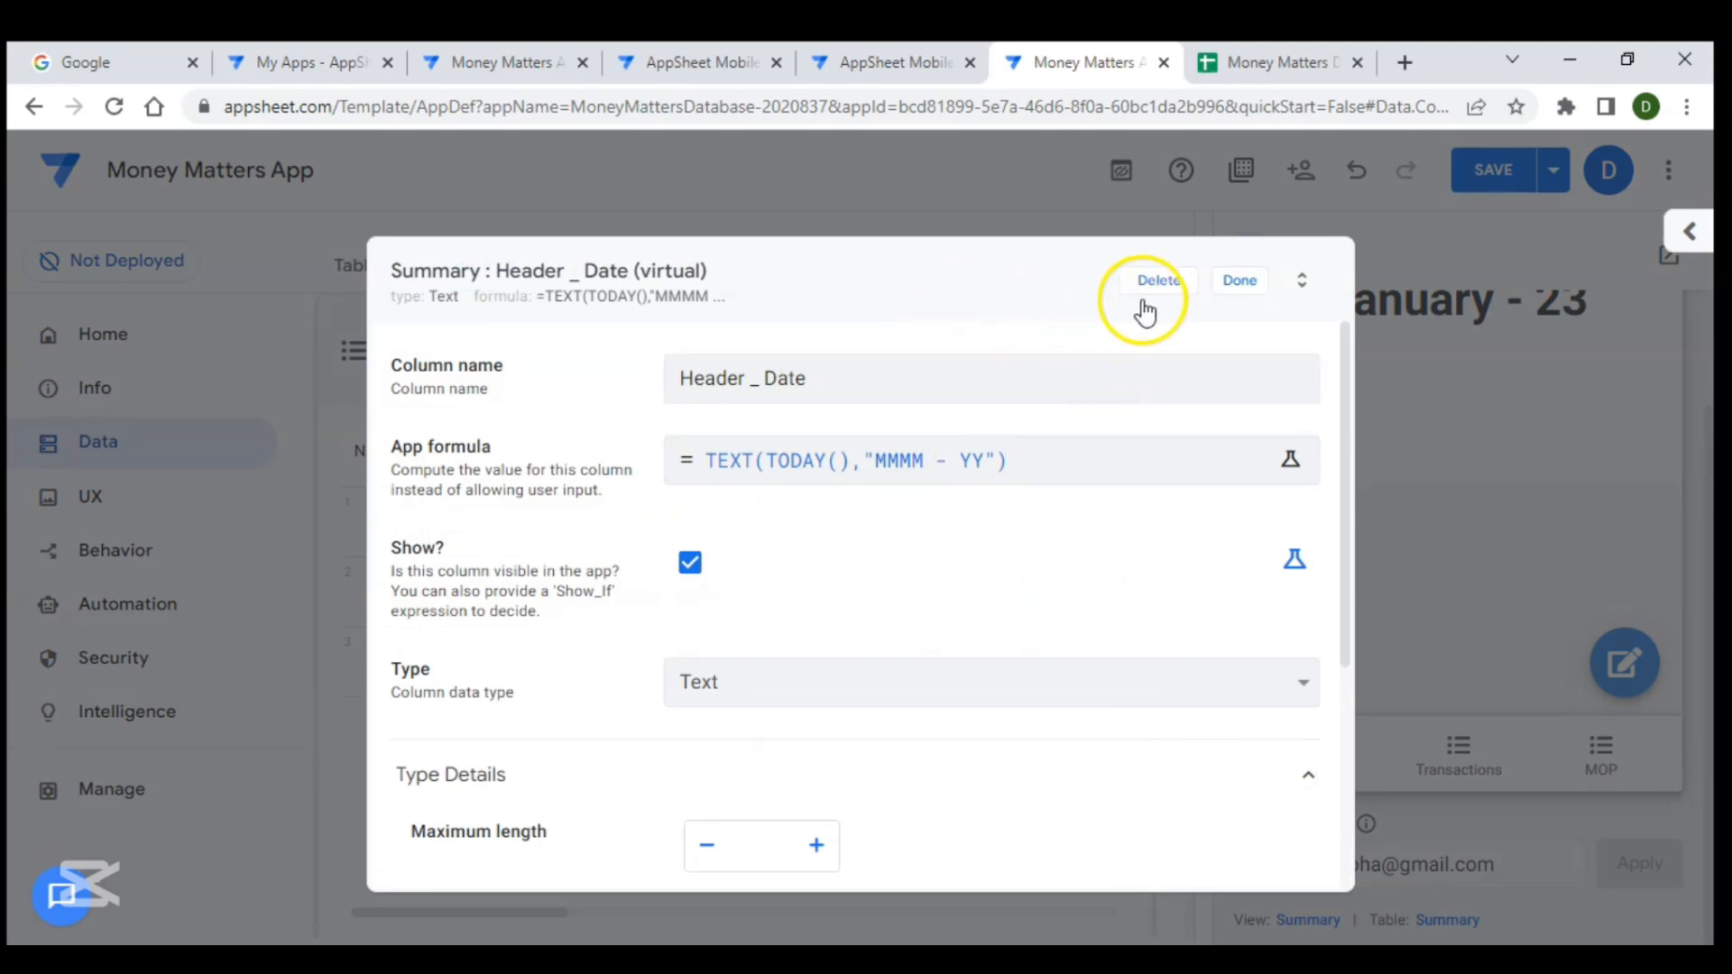
pyautogui.click(1249, 294)
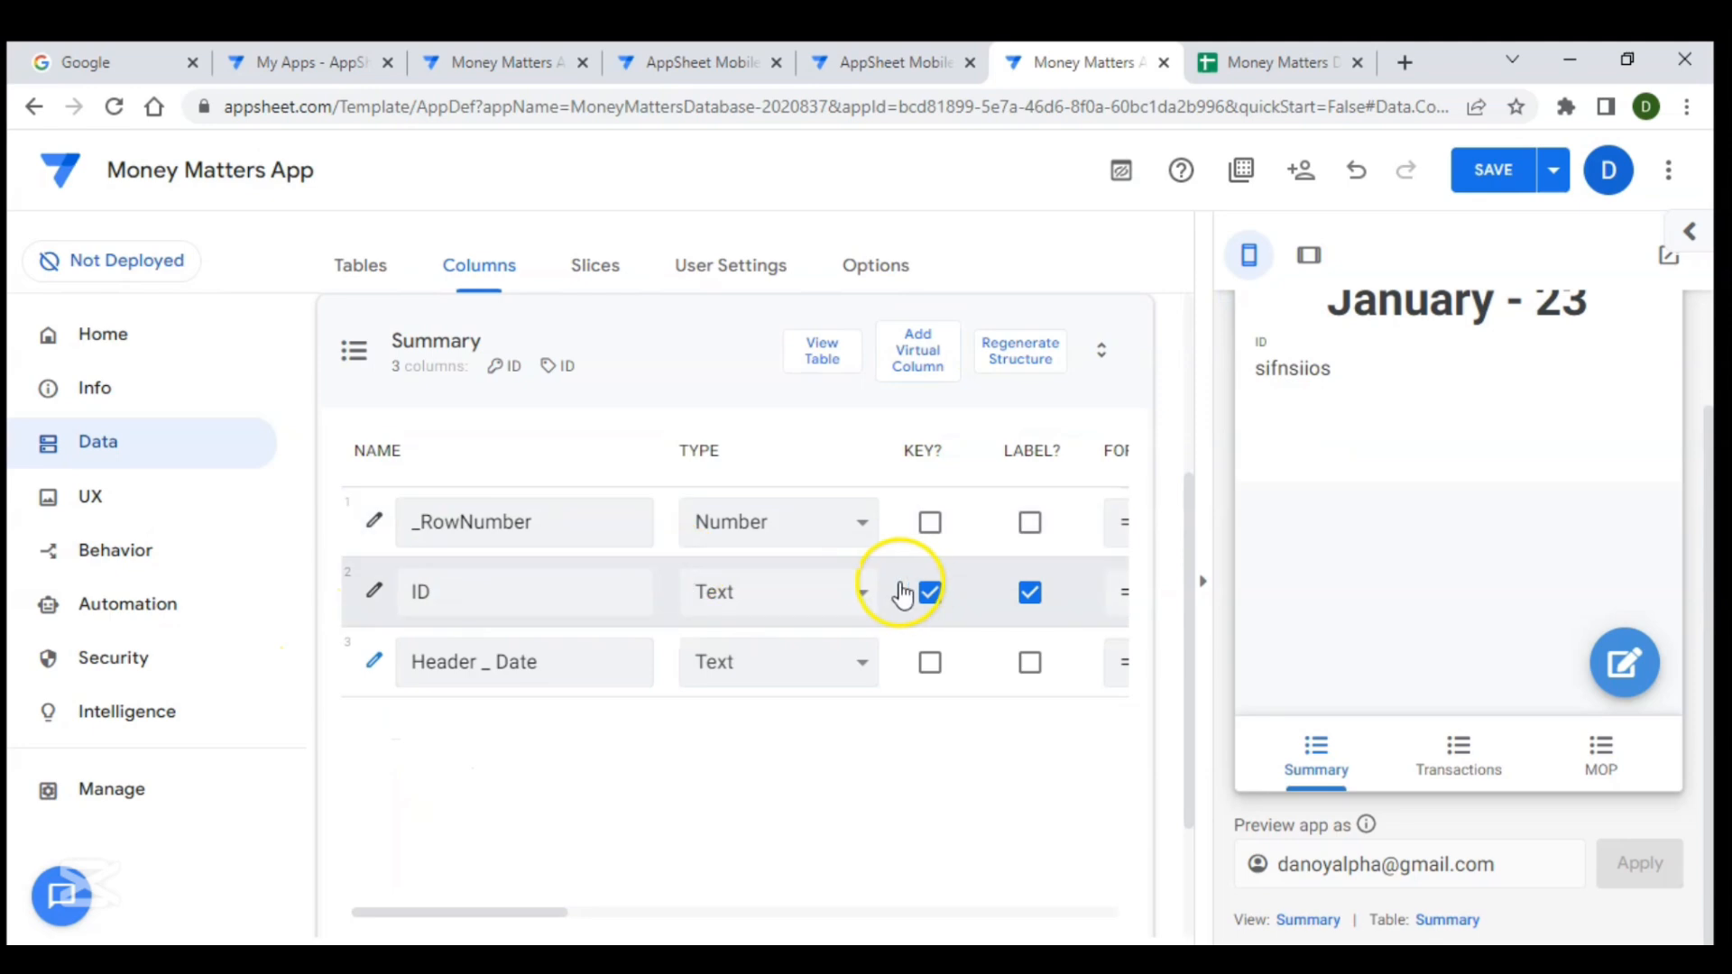
pyautogui.click(373, 598)
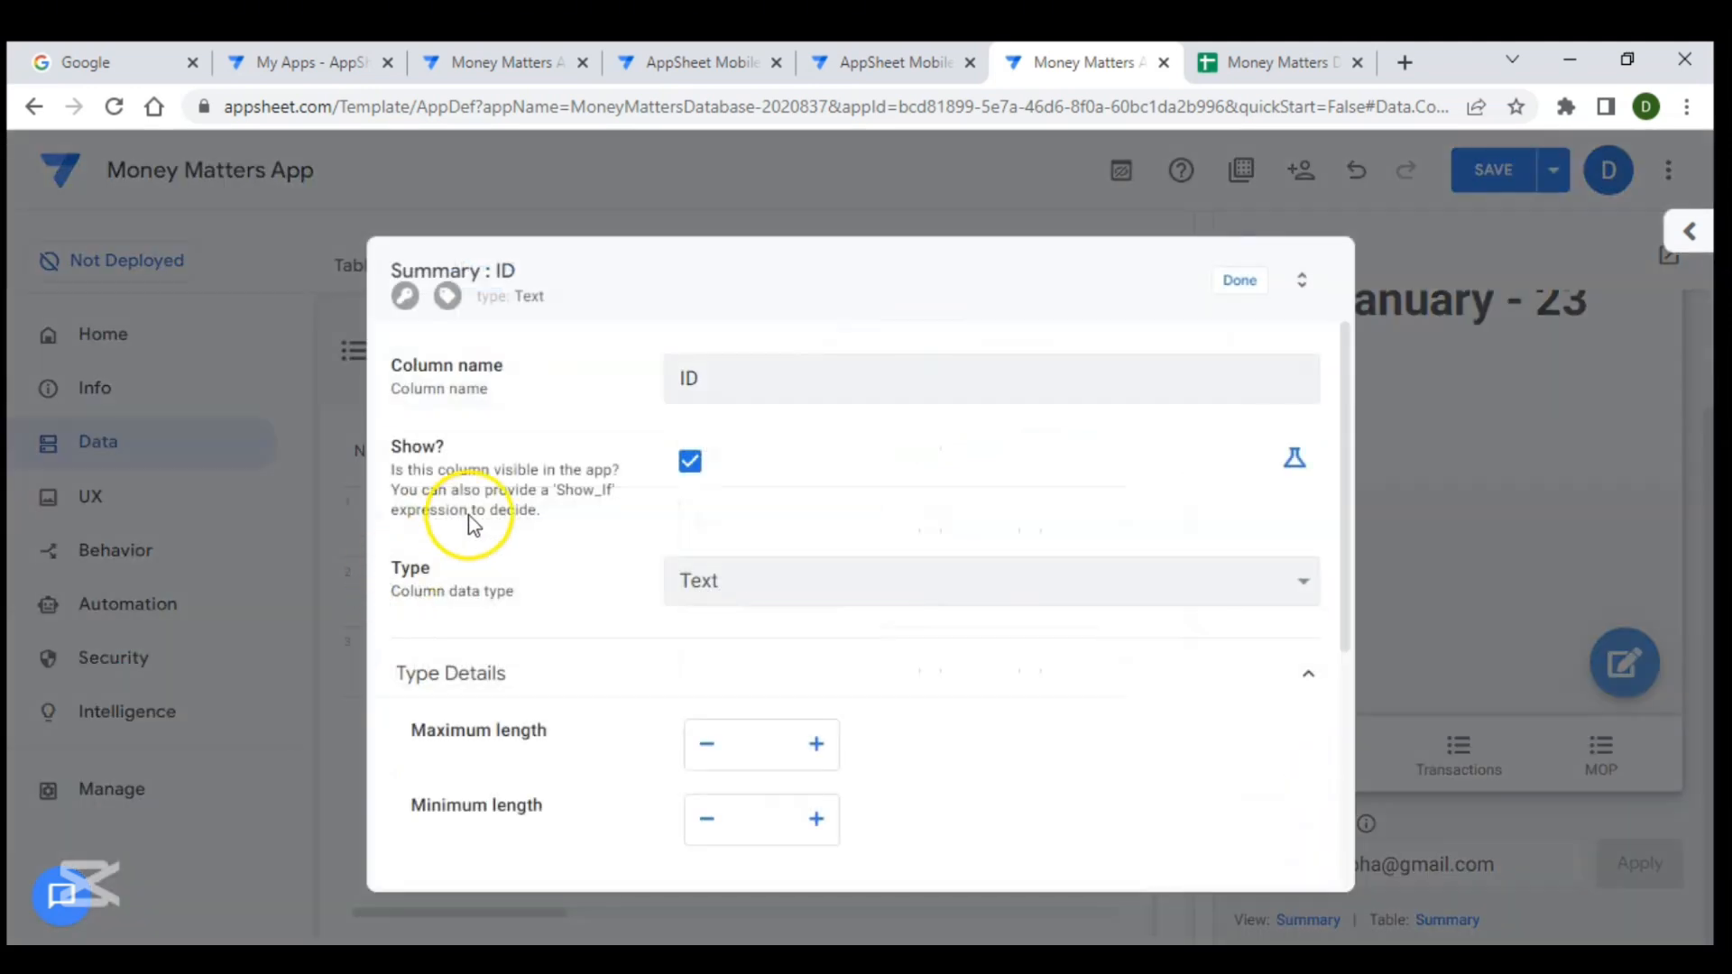
pyautogui.click(691, 464)
pyautogui.click(1238, 287)
pyautogui.click(1241, 282)
pyautogui.click(1463, 179)
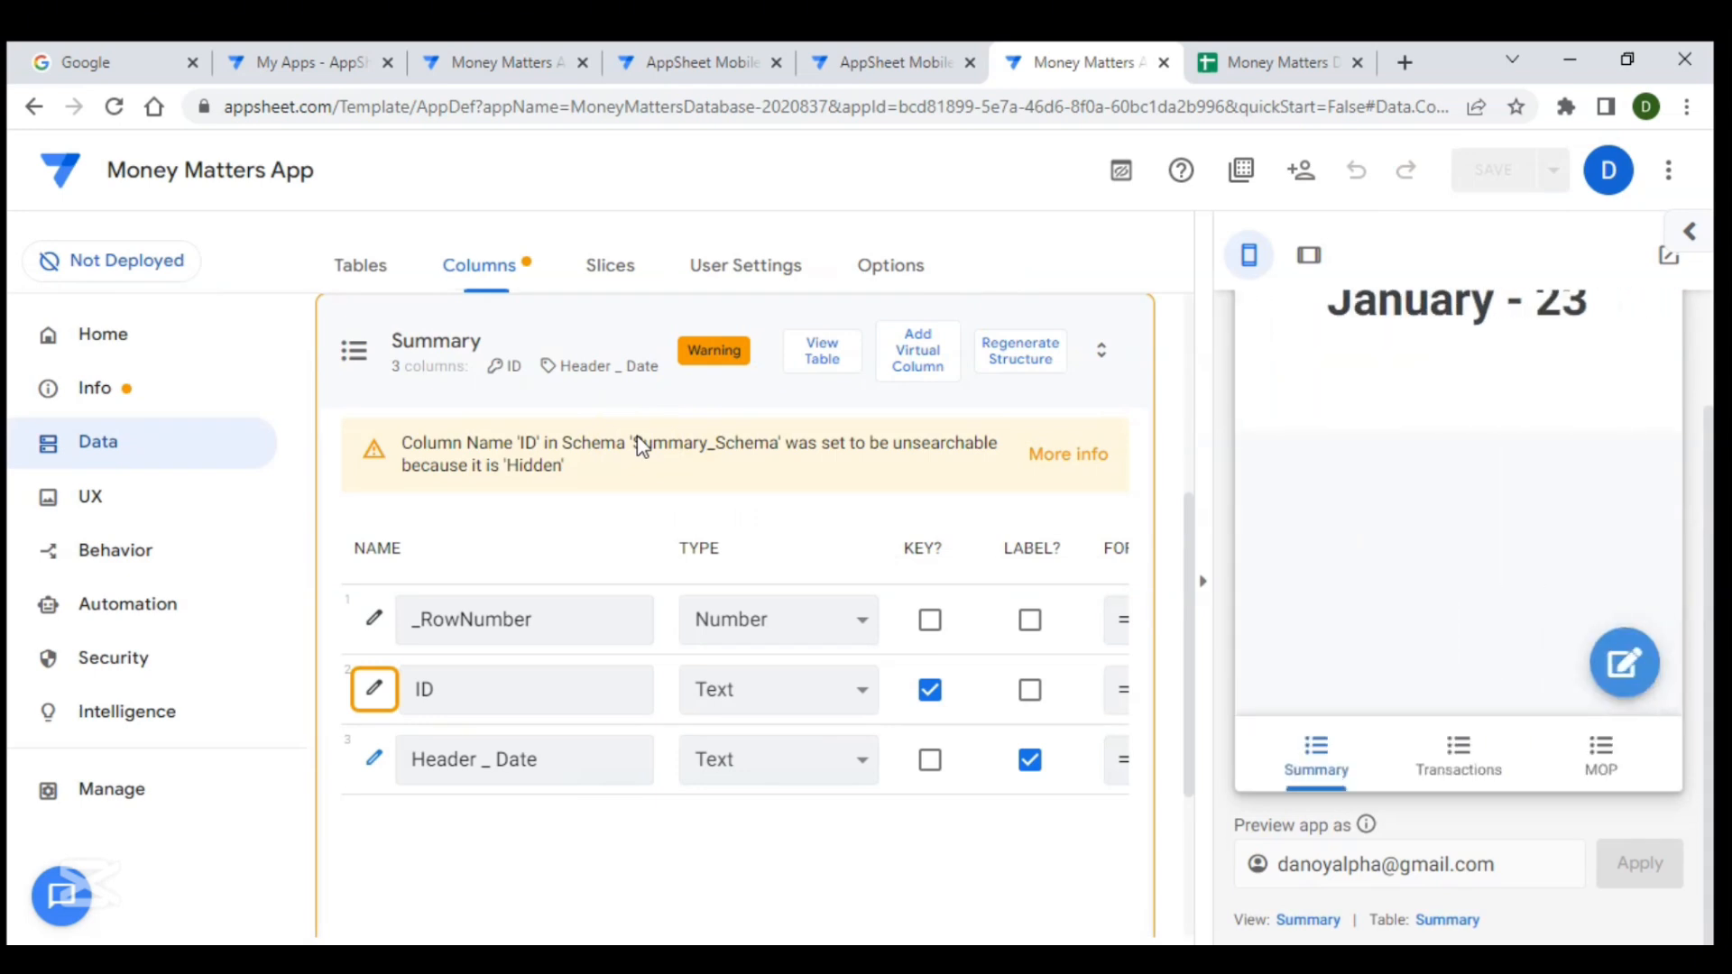
# - Add a virtual column named Total Income to the Summary table
pyautogui.click(639, 335)
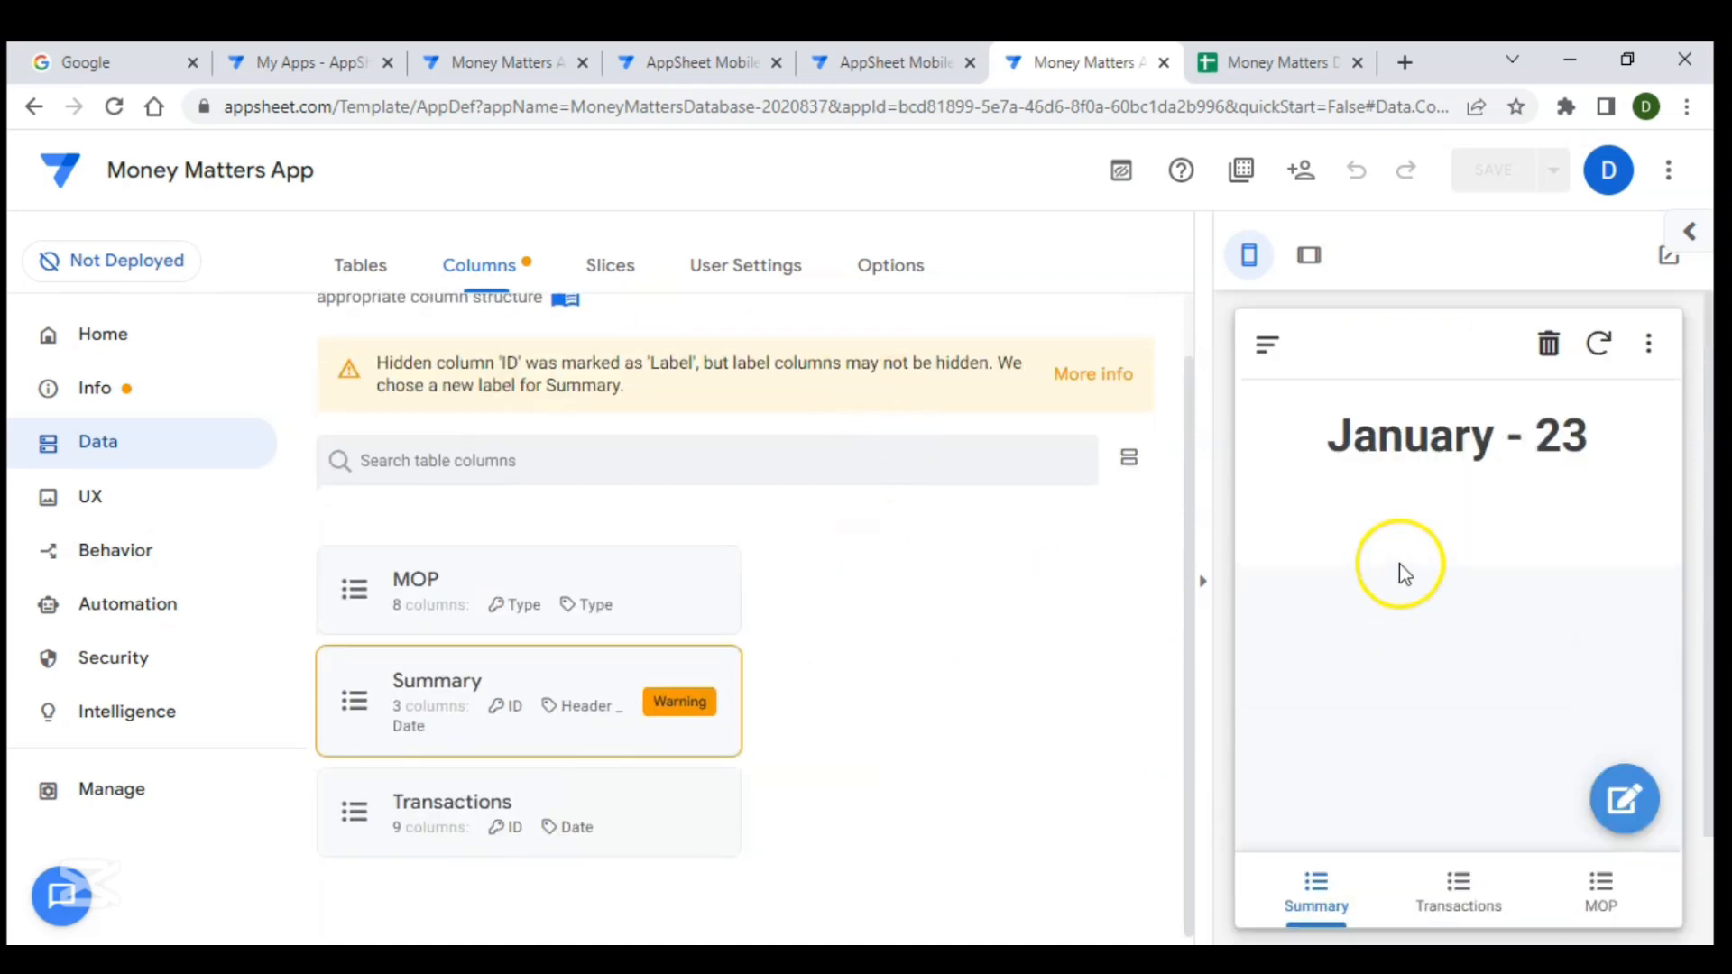
pyautogui.scroll(-1, 1424, 495)
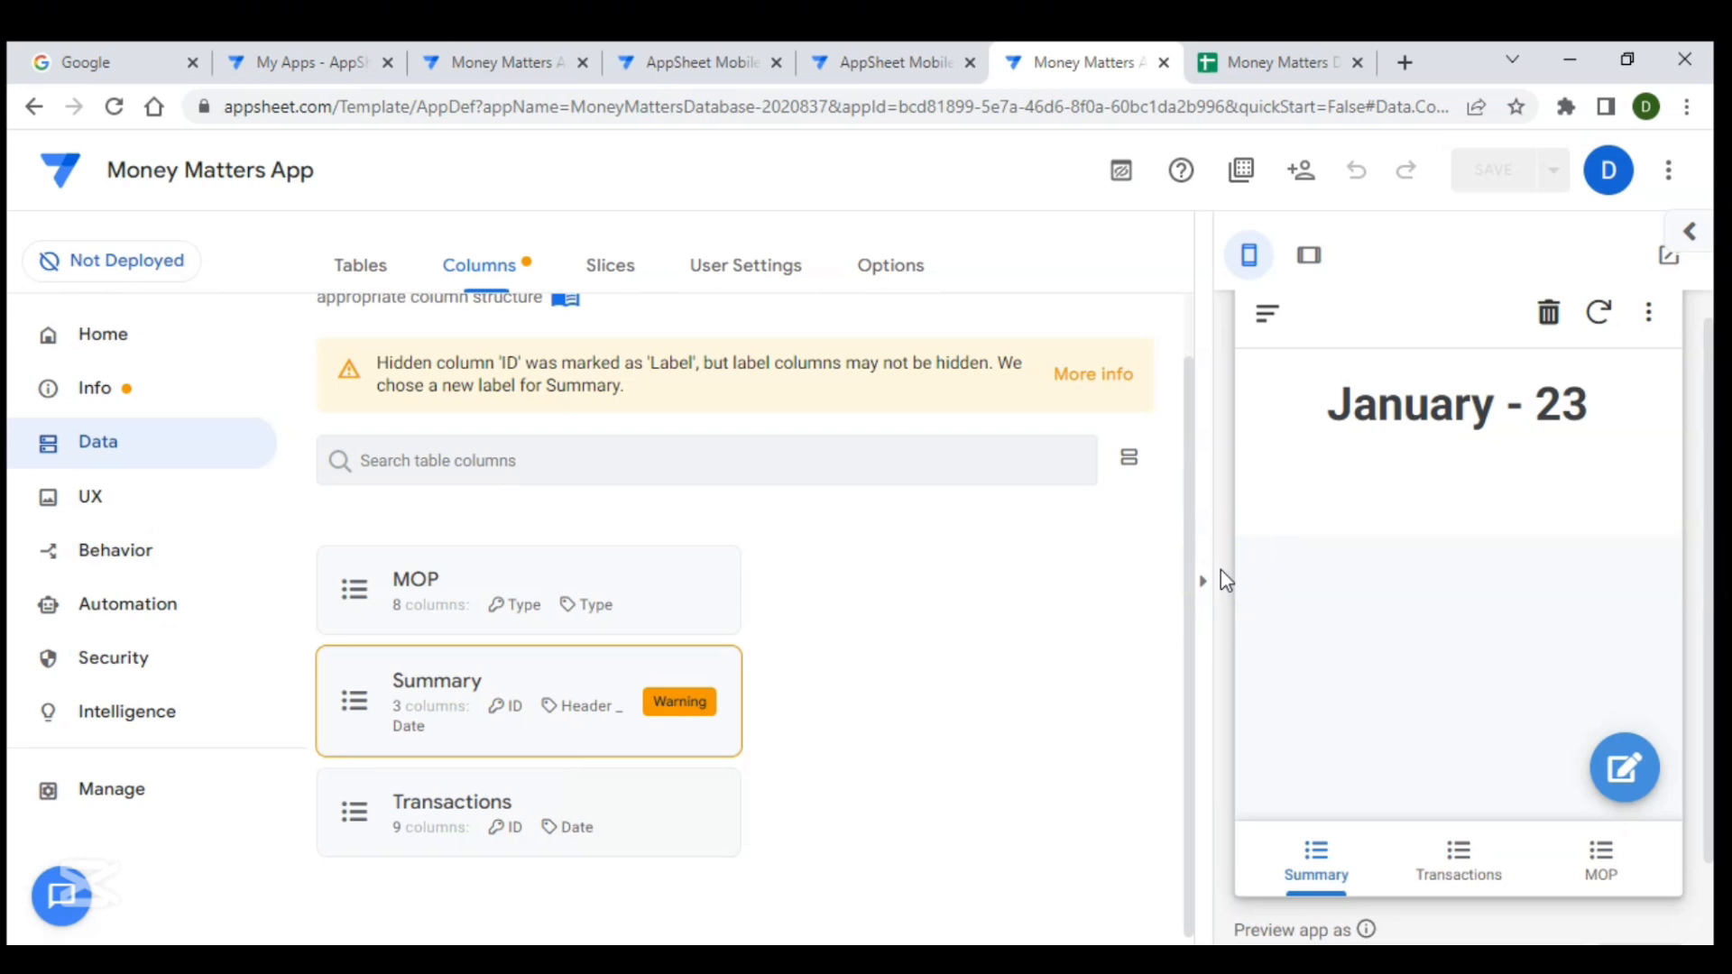
pyautogui.click(537, 676)
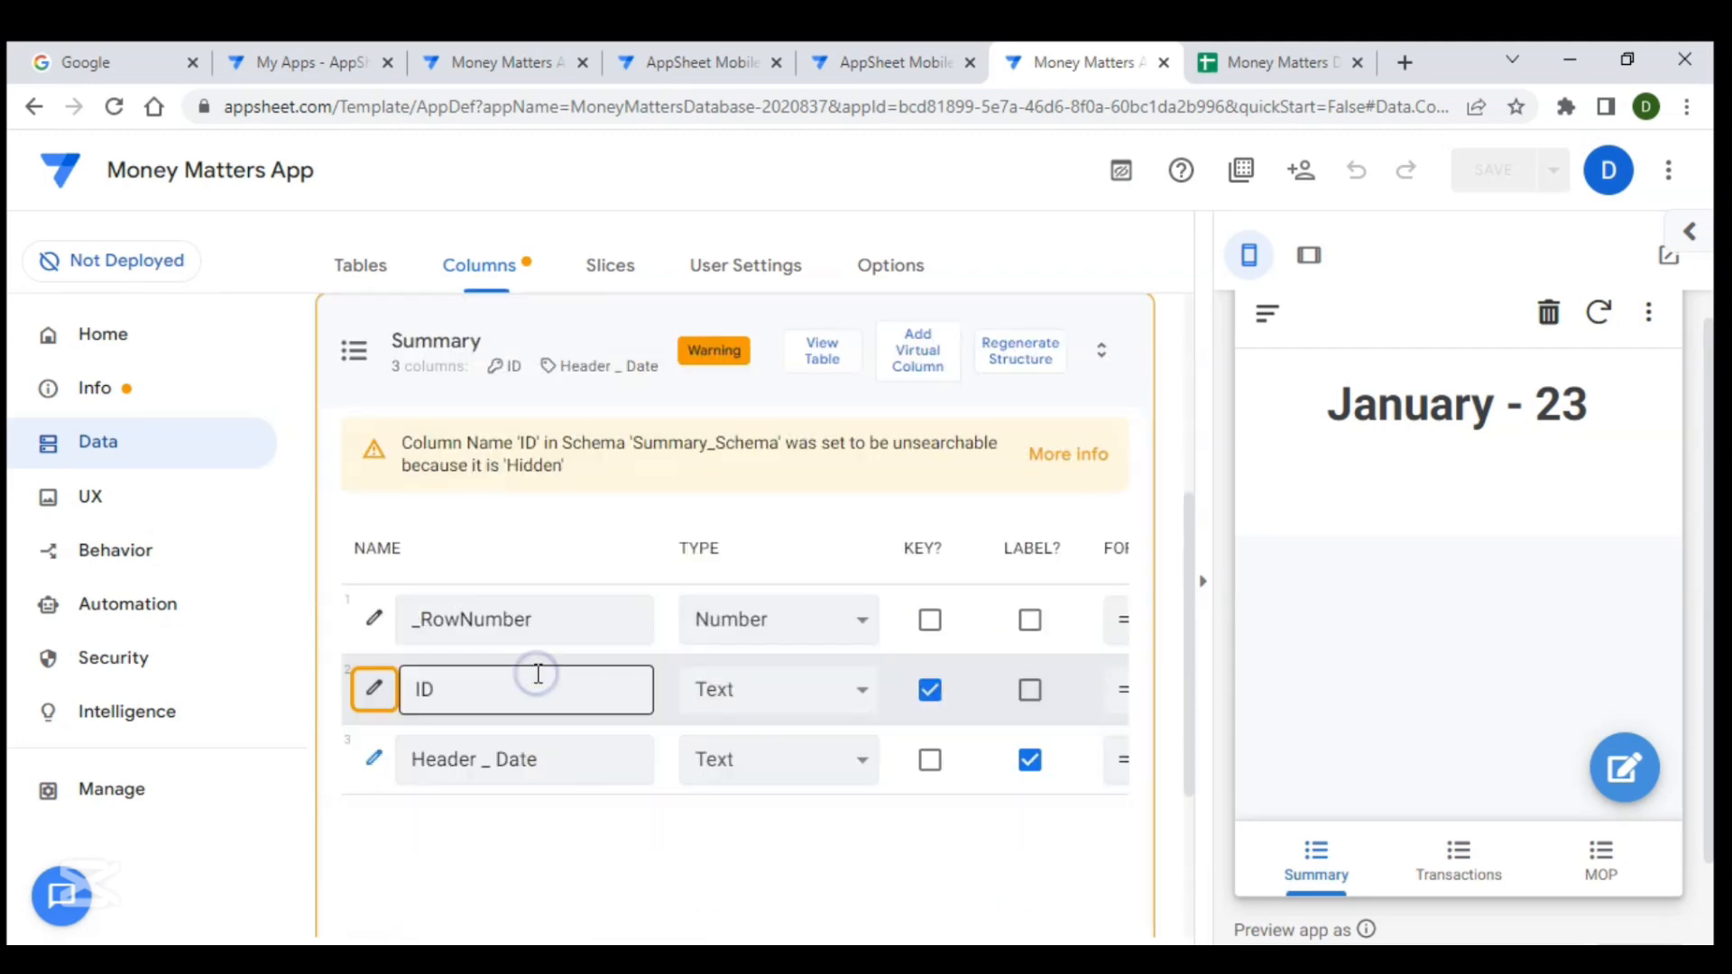
pyautogui.click(916, 361)
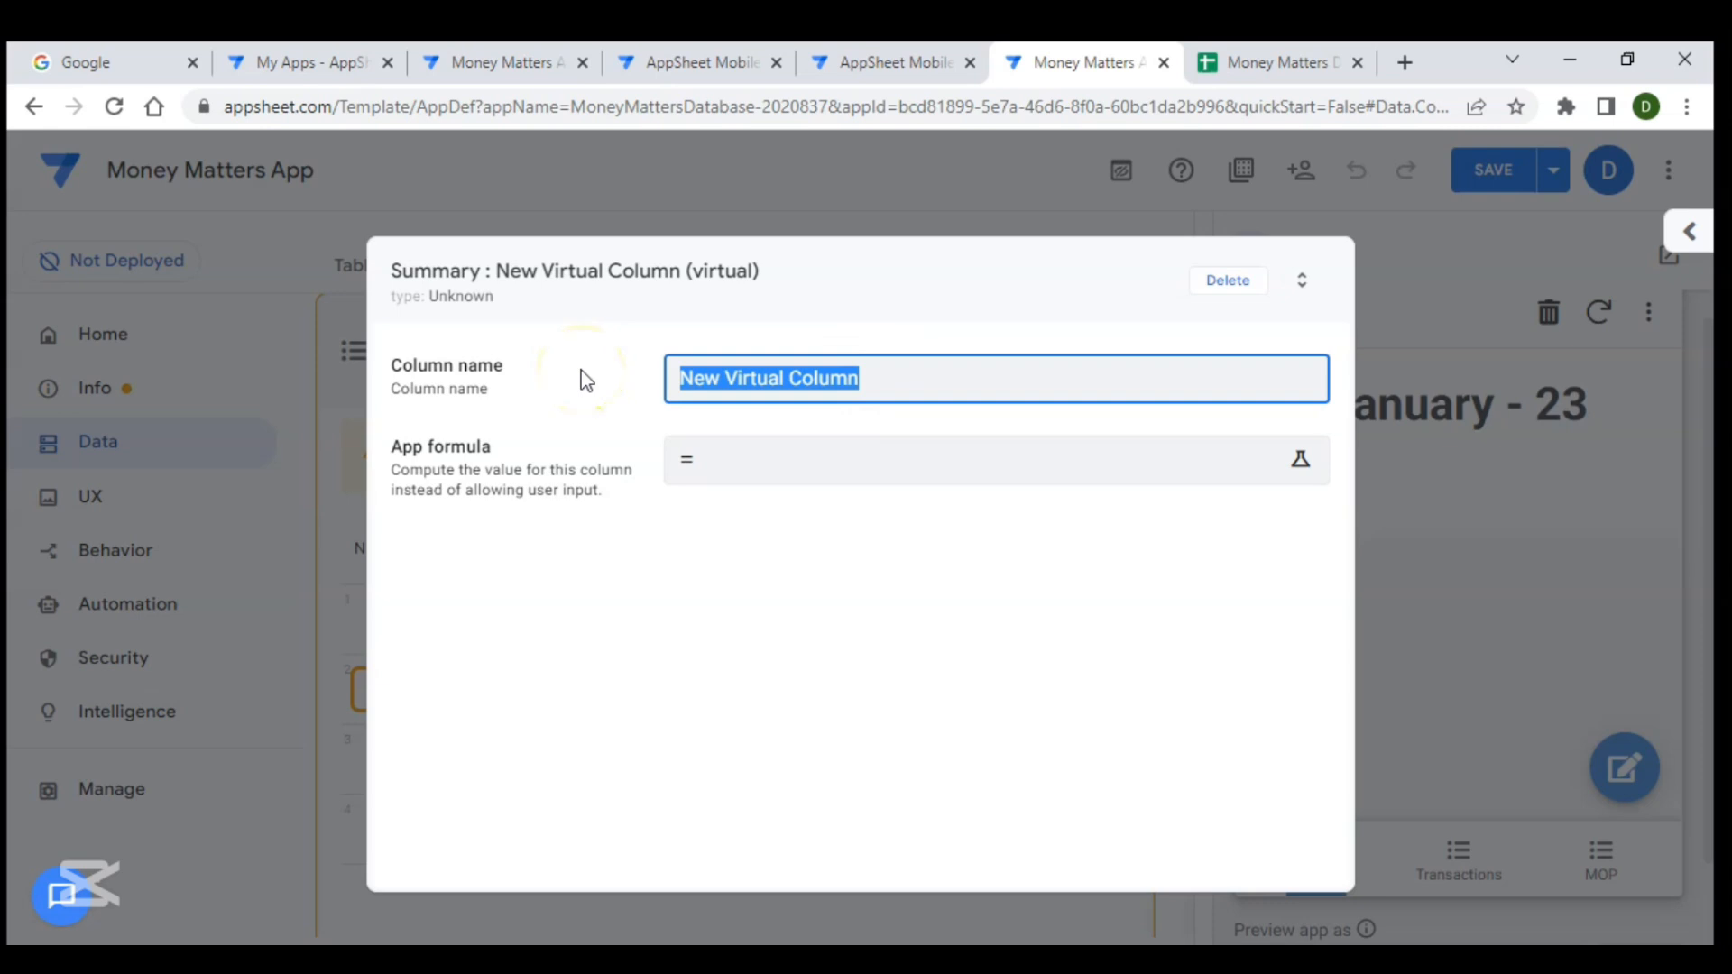
pyautogui.write('Total Income')
# - Start the Total Income app formula as SELECT(Transactions[Amount]) in the expression assistant
pyautogui.click(808, 484)
pyautogui.click(807, 483)
pyautogui.write('Sel')
pyautogui.press('Return')
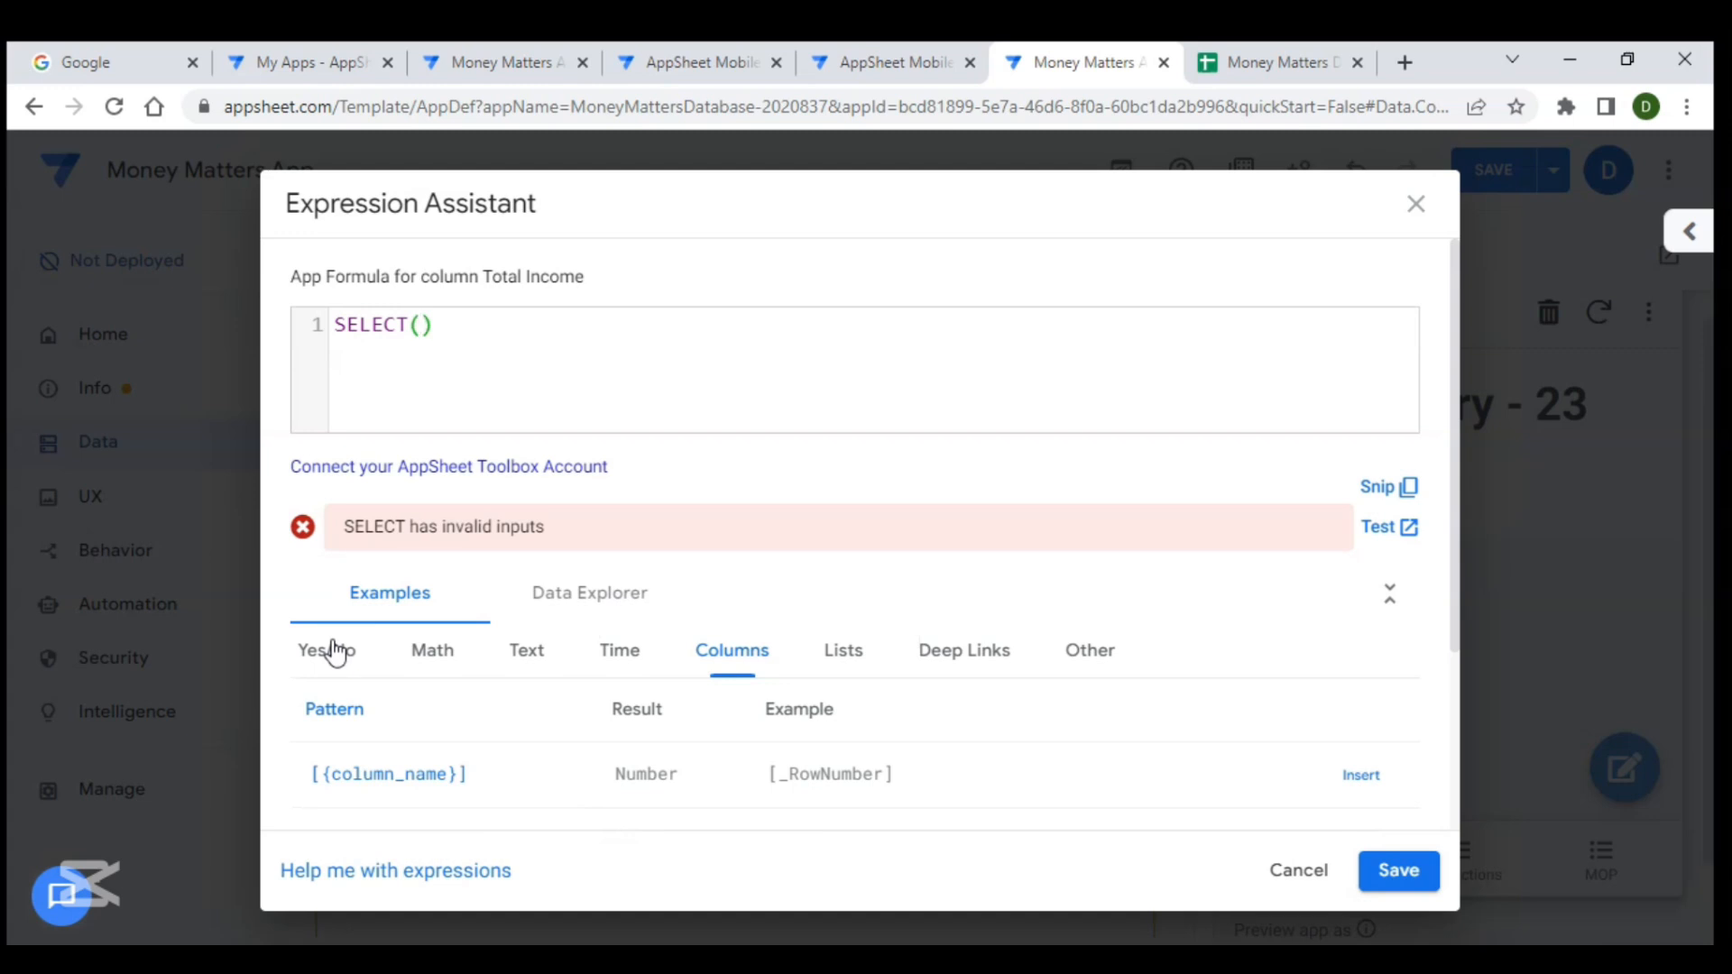
pyautogui.write('tra')
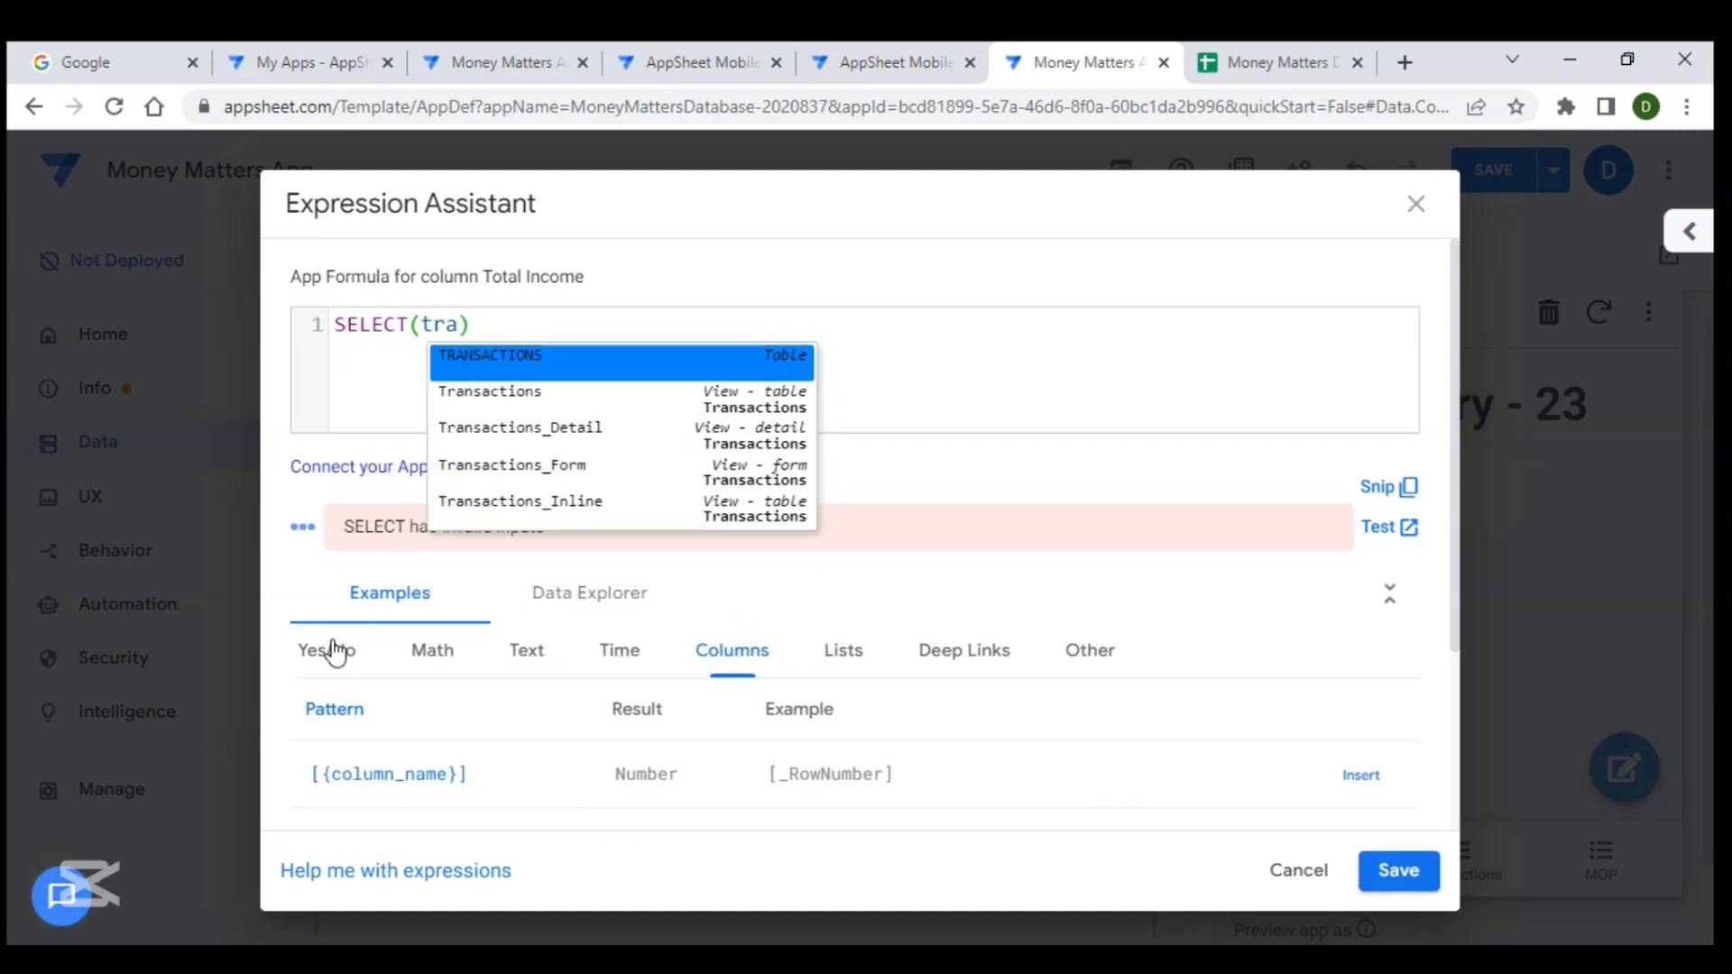
pyautogui.press('Return')
pyautogui.write('[')
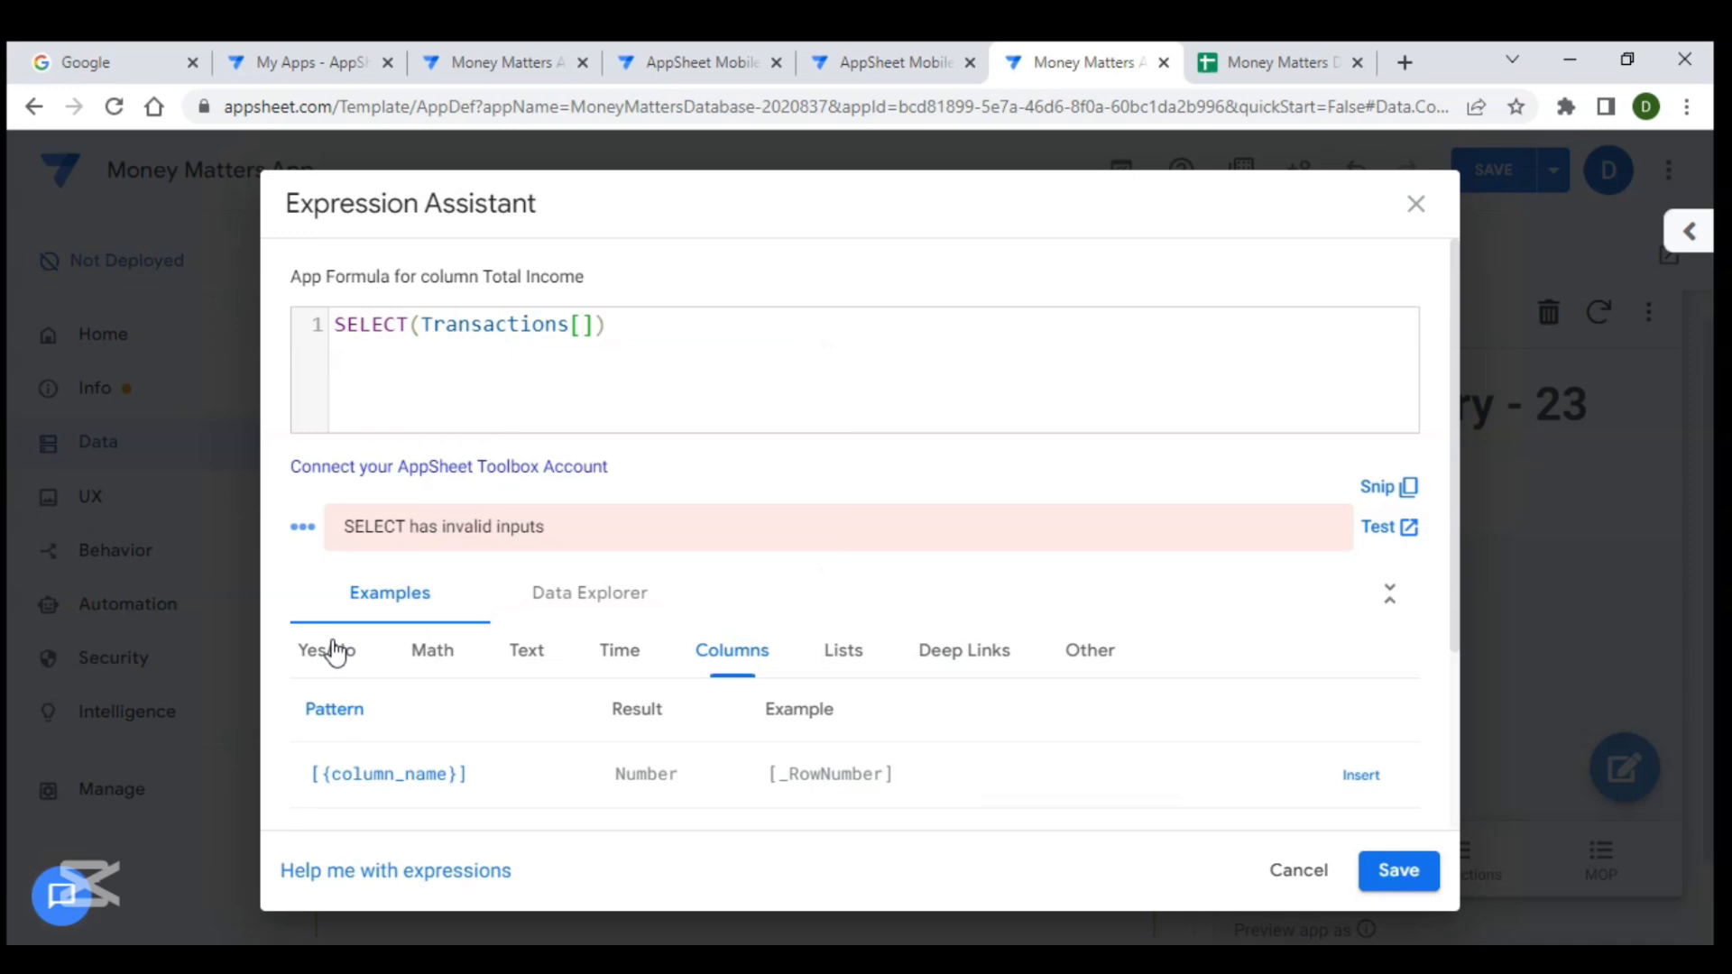
pyautogui.write('amo')
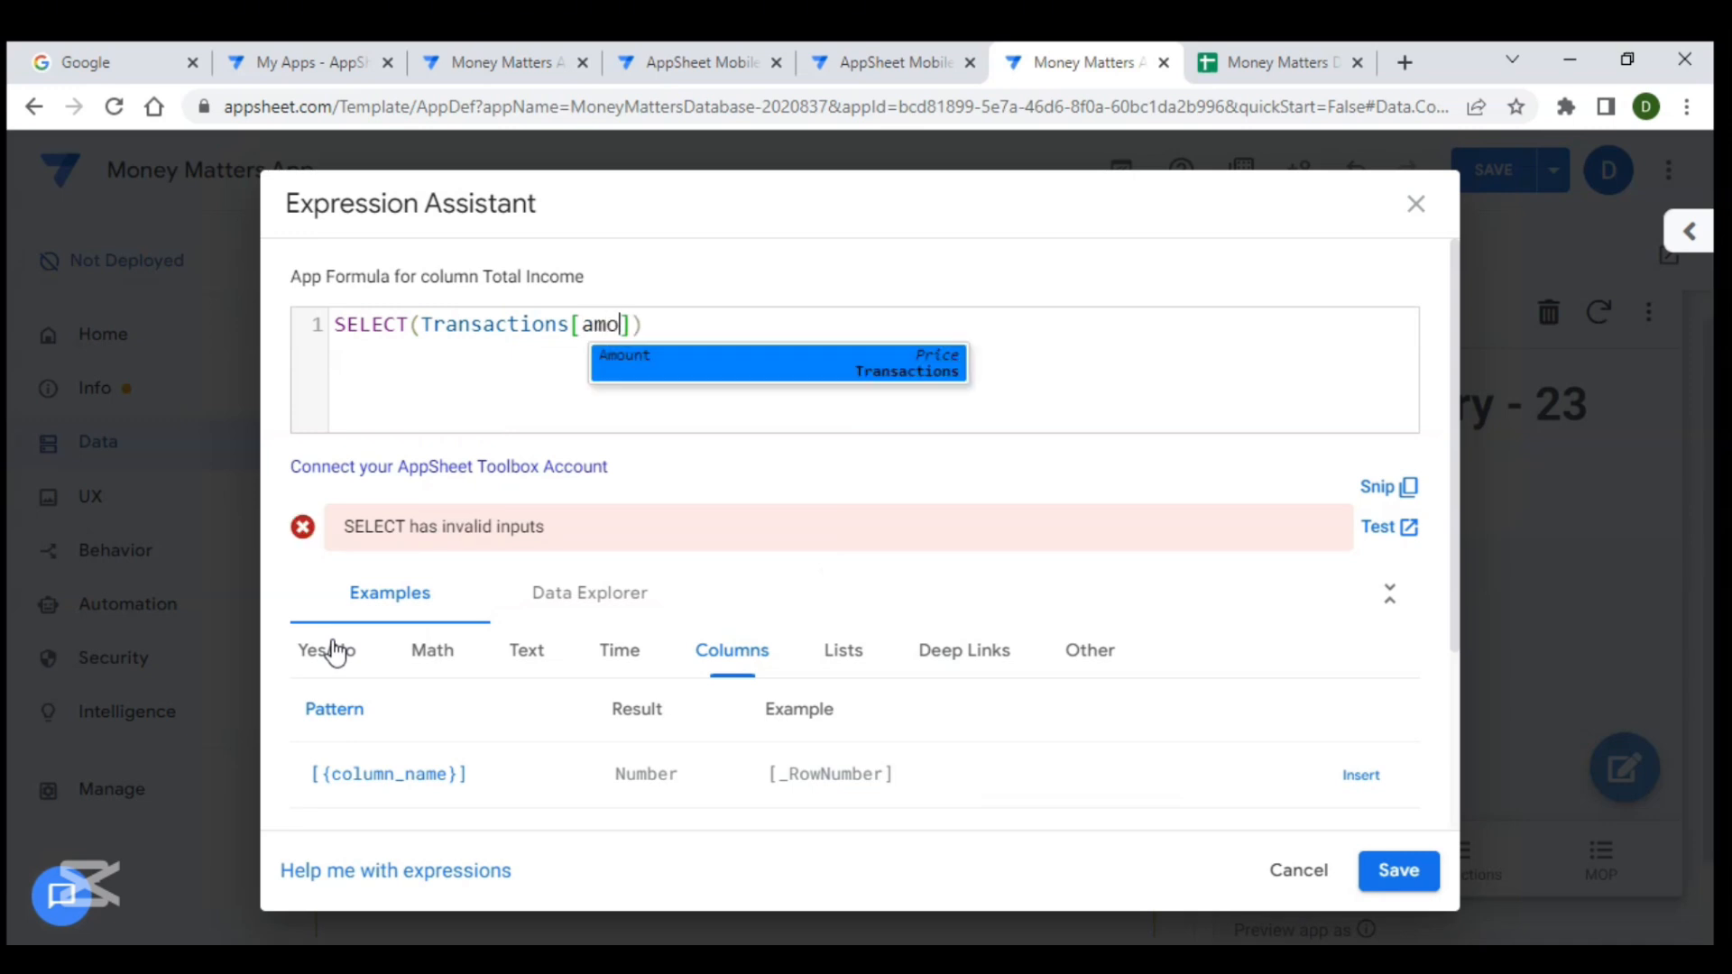
pyautogui.press('Return')
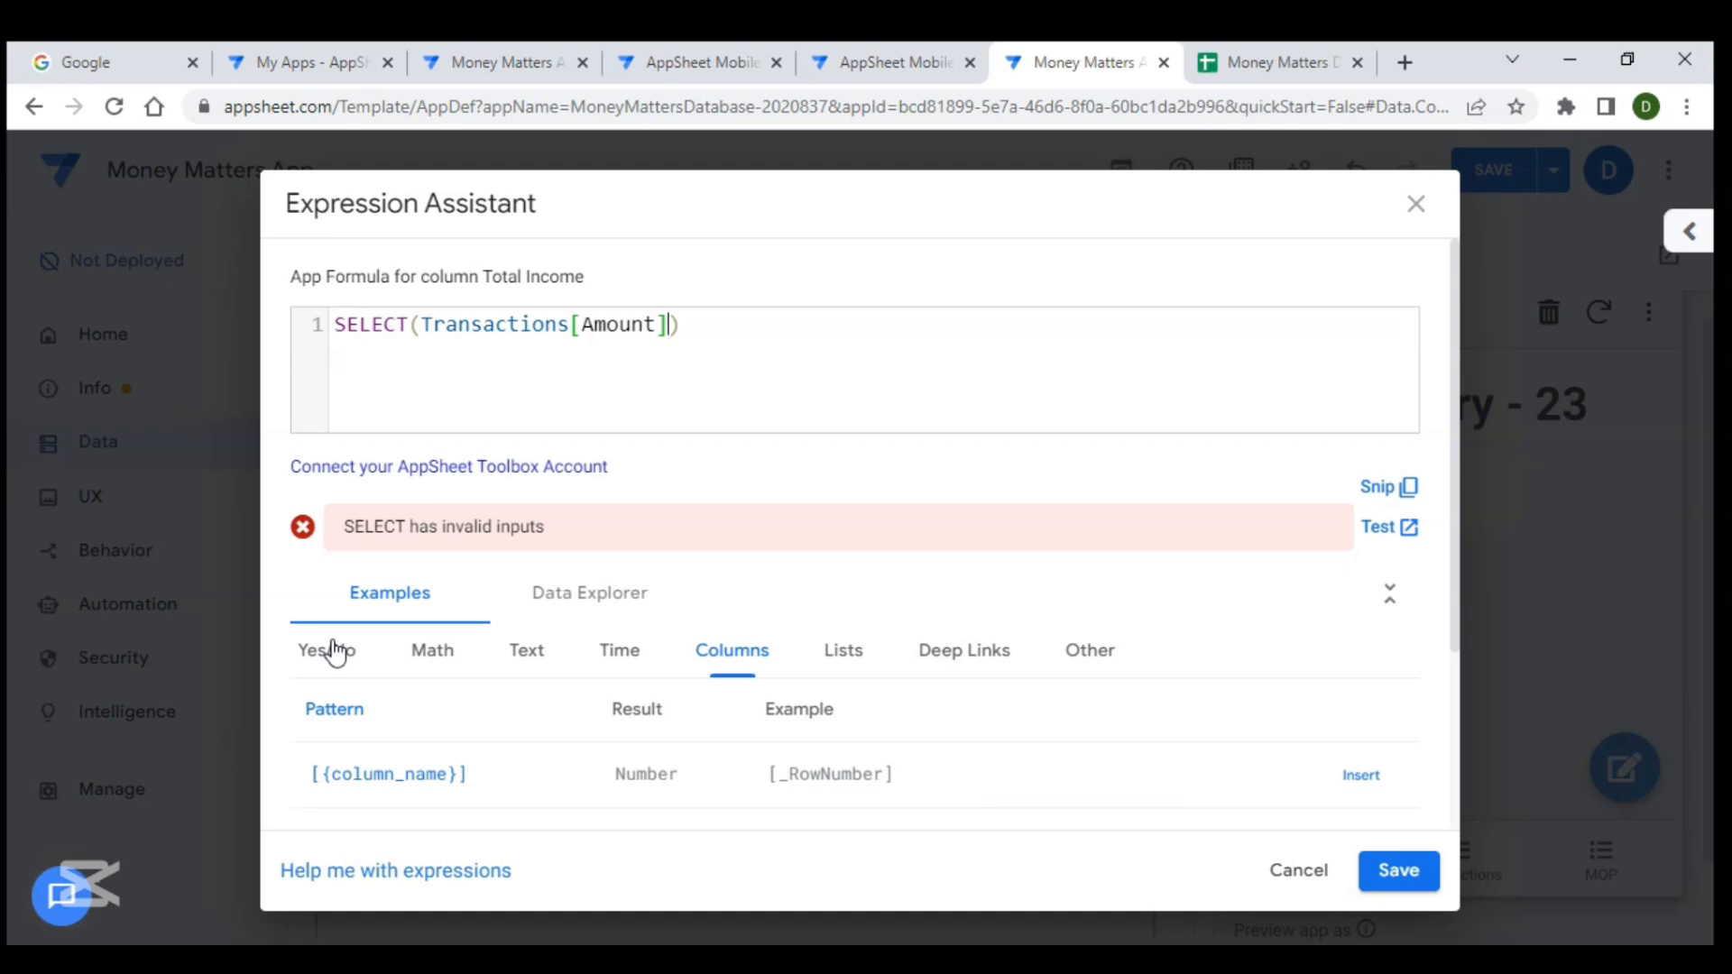
# - Add the condition [type]="Income" to the SELECT formula
pyautogui.write(',')
pyautogui.write('[tu')
pyautogui.press('BackSpace')
pyautogui.write('ype')
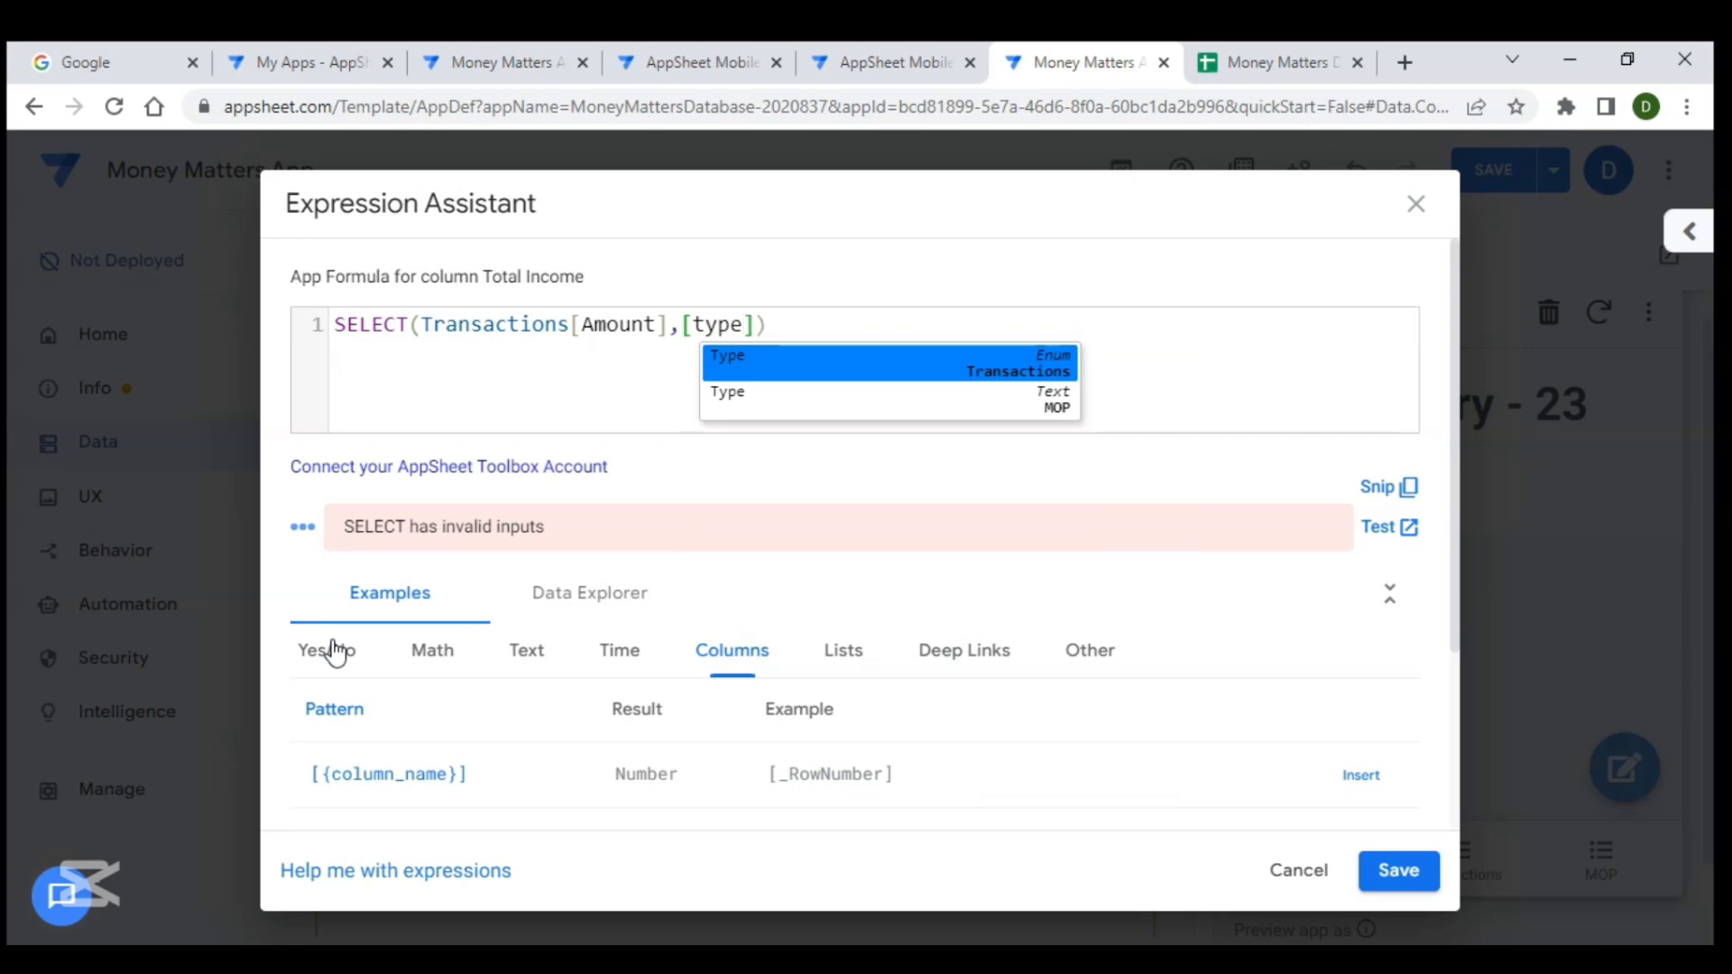
pyautogui.write(']=')
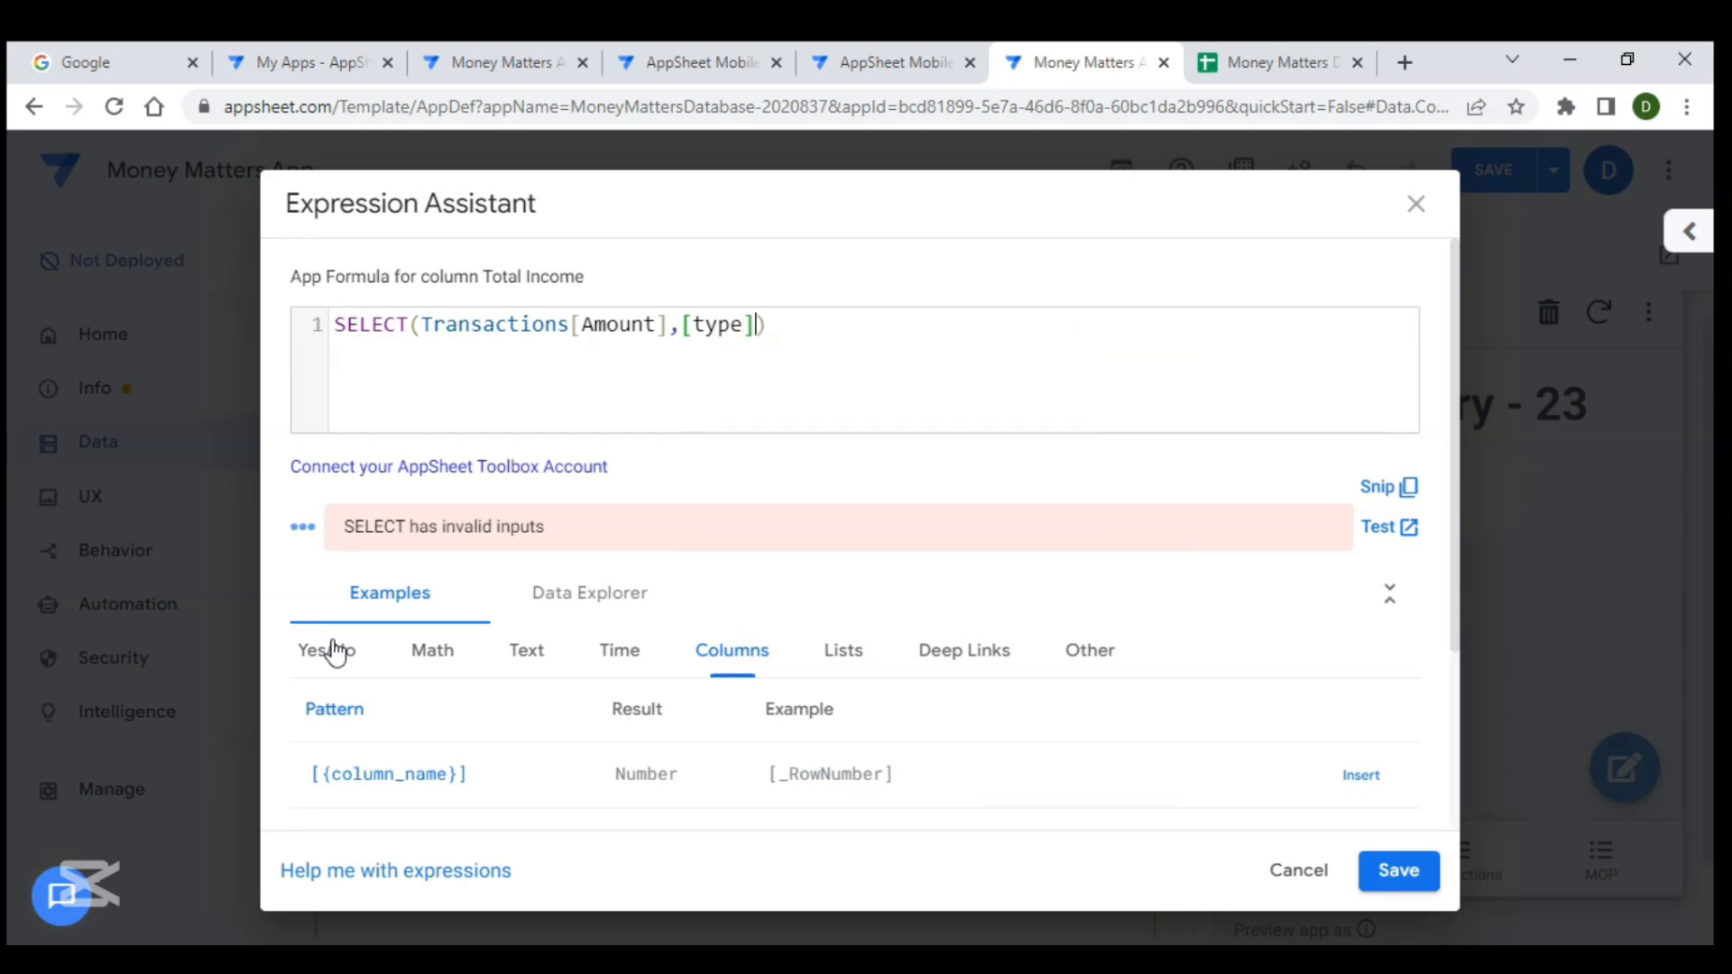
pyautogui.write('"Income')
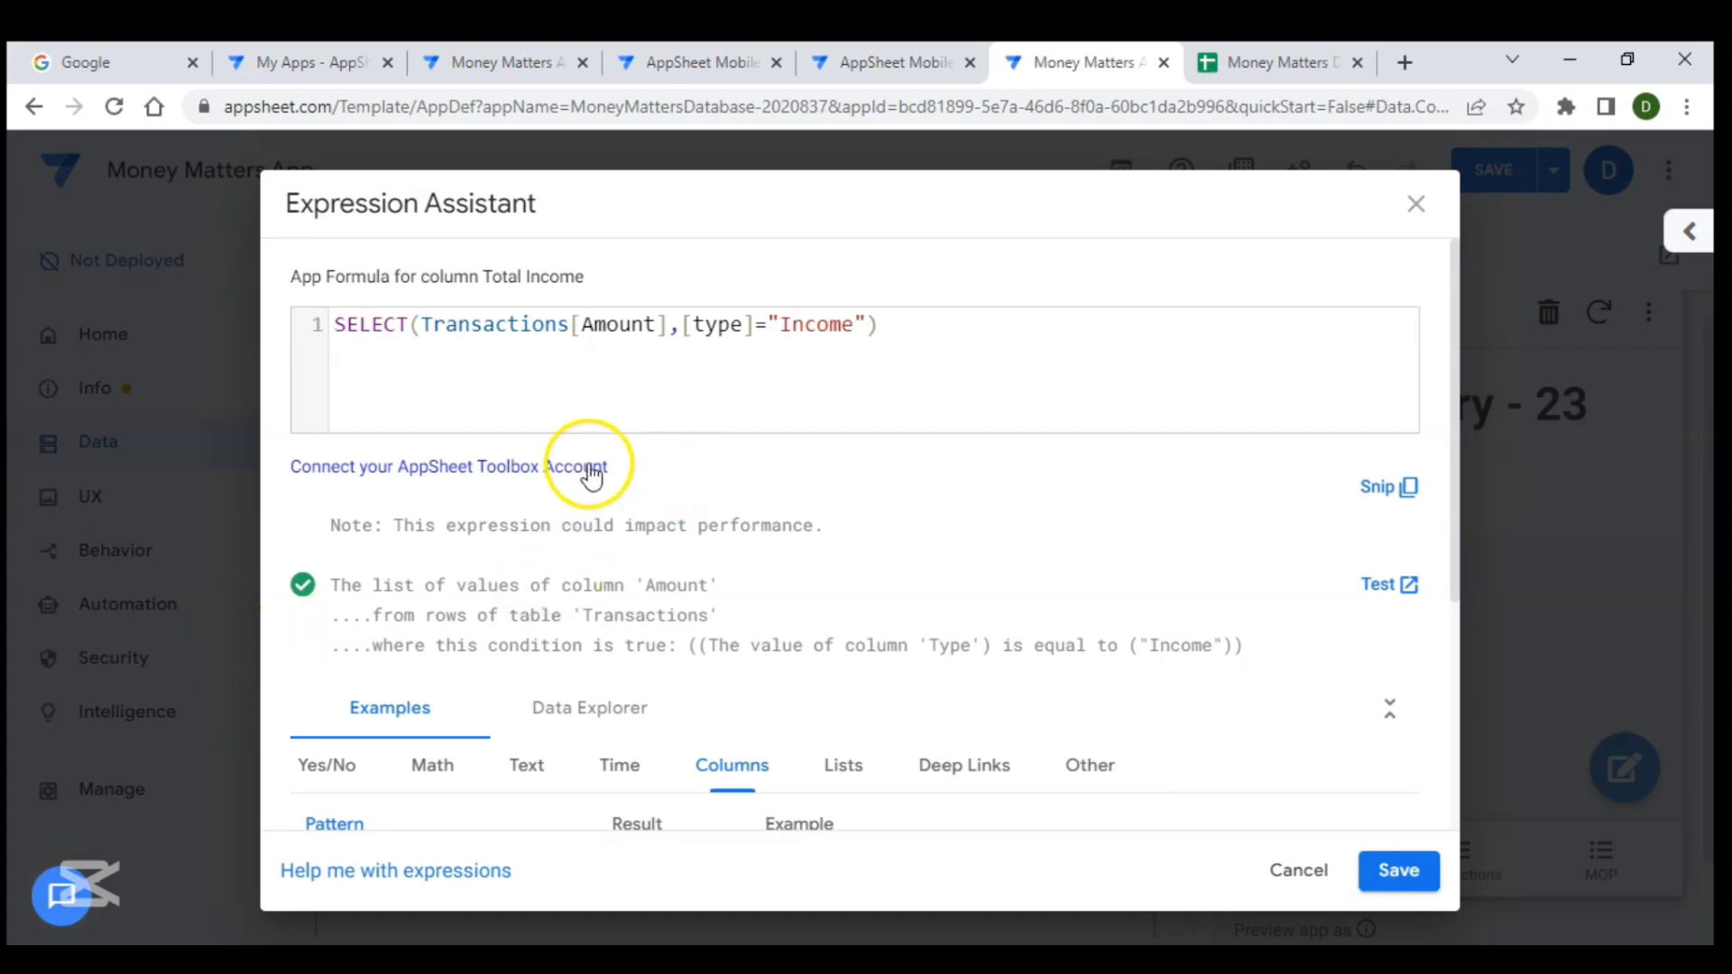
# - Wrap the Type condition in an AND function in the Total Income formula
pyautogui.click(681, 328)
pyautogui.write('and')
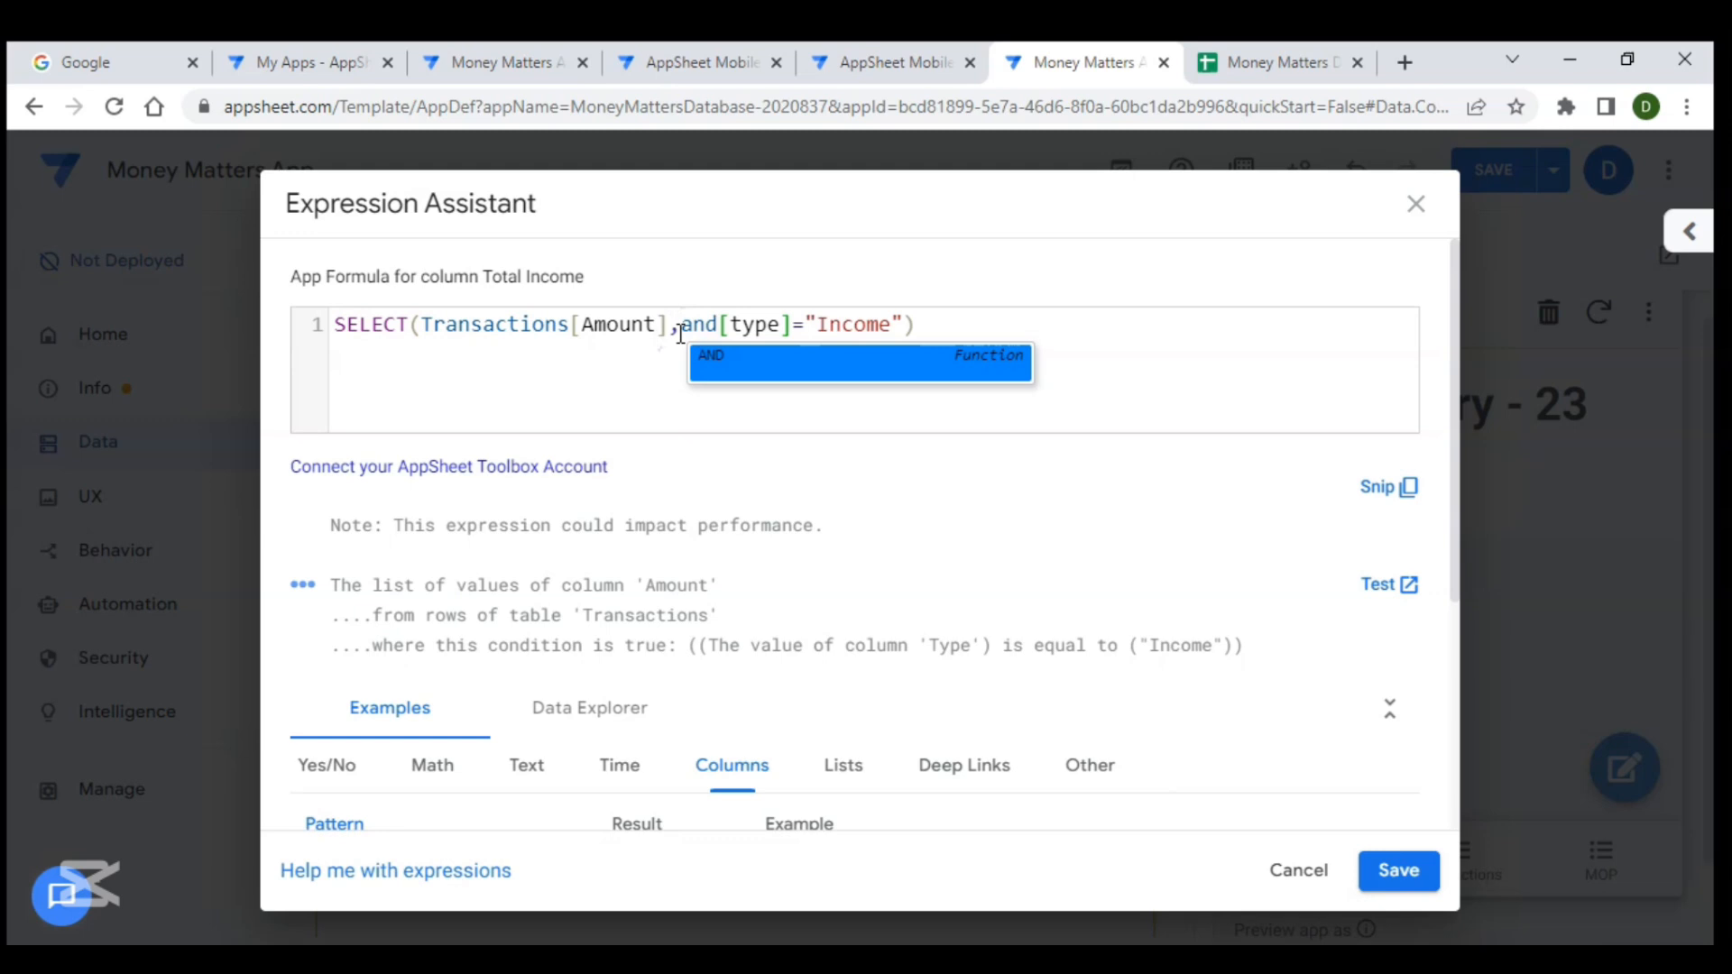
pyautogui.press('Return')
pyautogui.press('Delete')
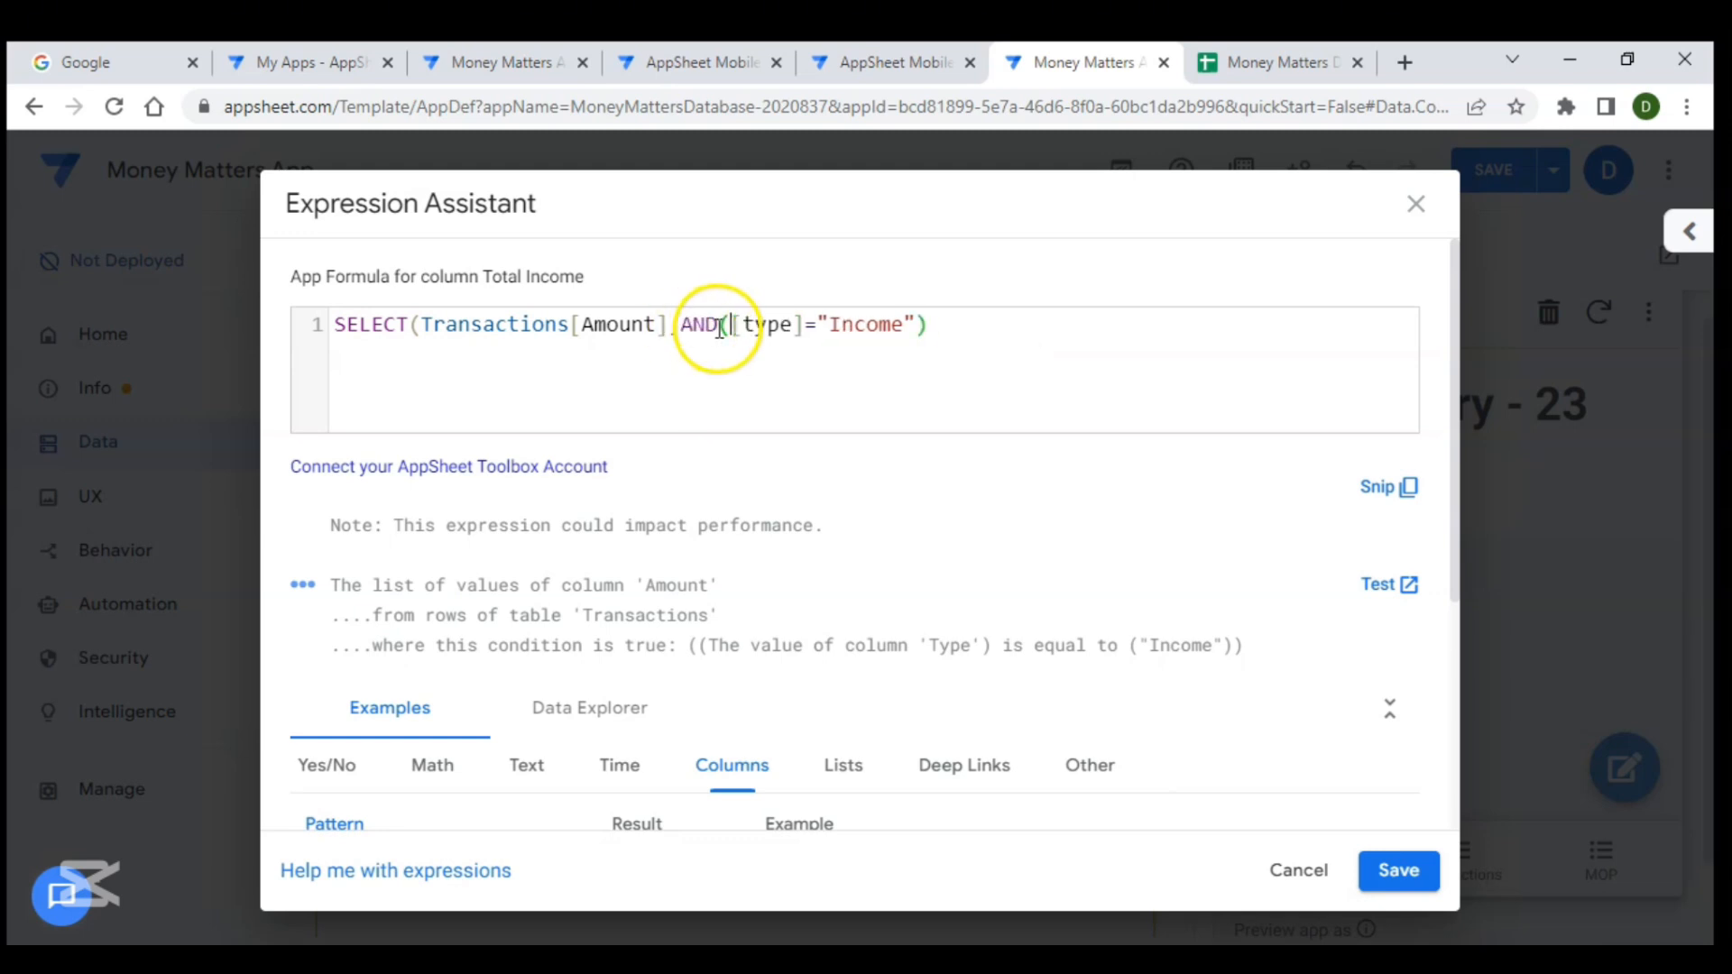
# - Add a second AND condition [Date]>EOMONTH(TODAY(),-1) after the Type condition
pyautogui.click(916, 323)
pyautogui.write(',')
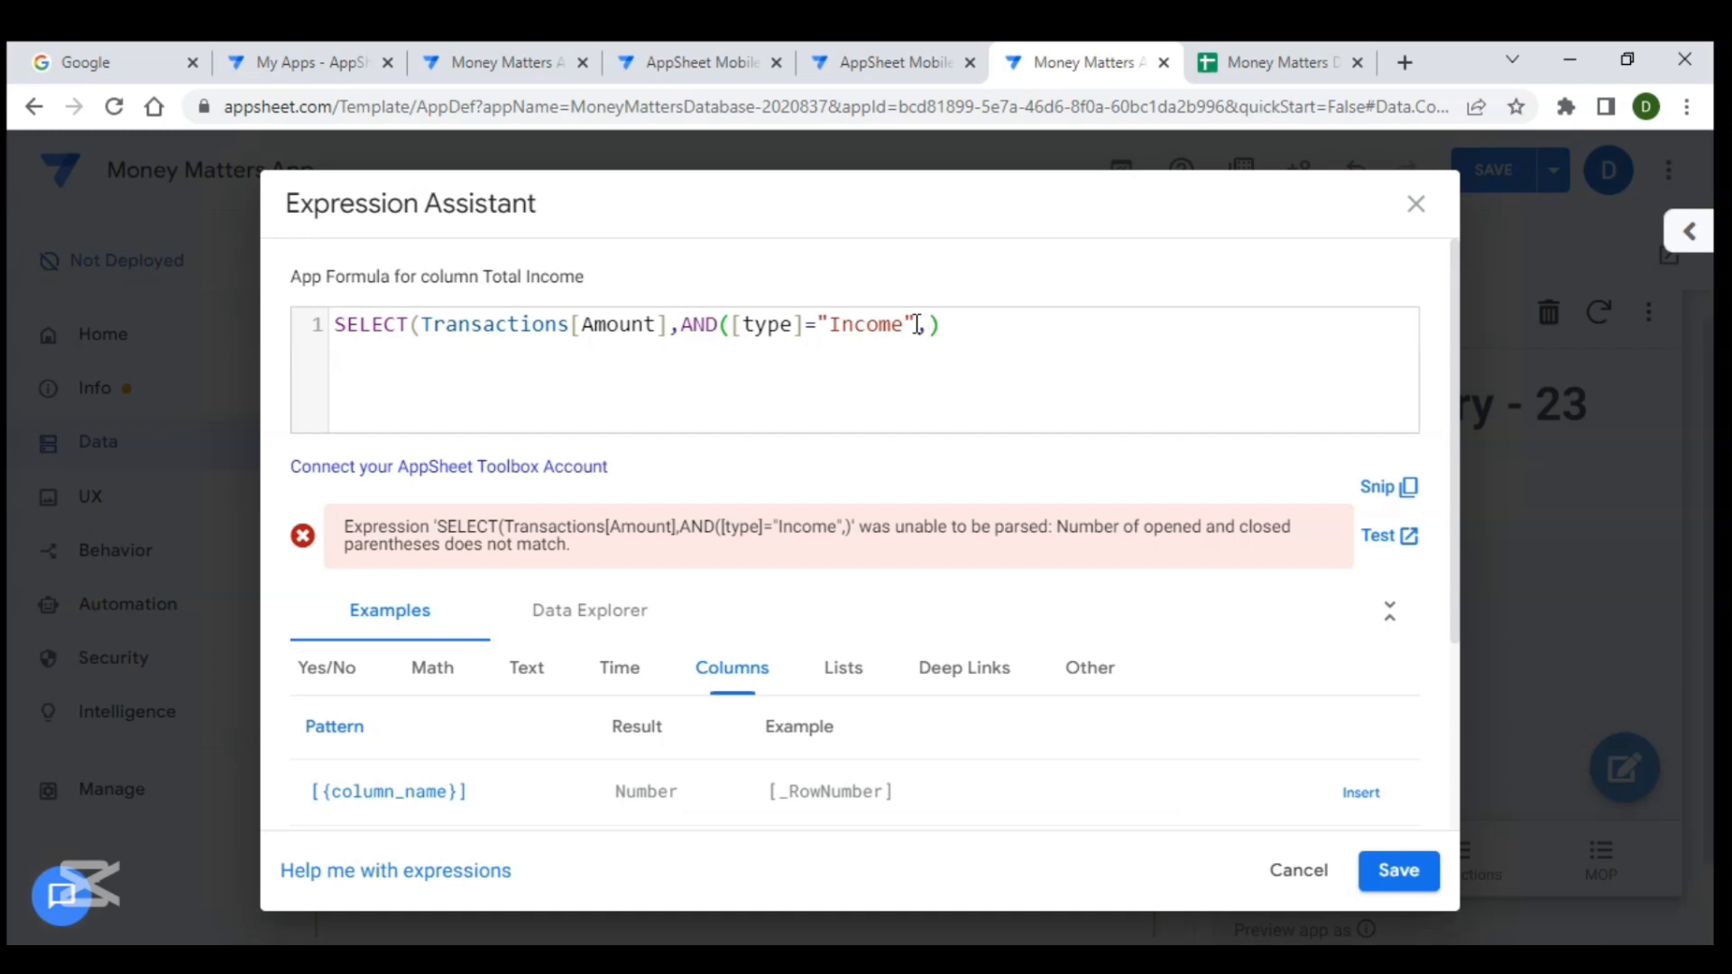
pyautogui.click(960, 309)
pyautogui.write('[d')
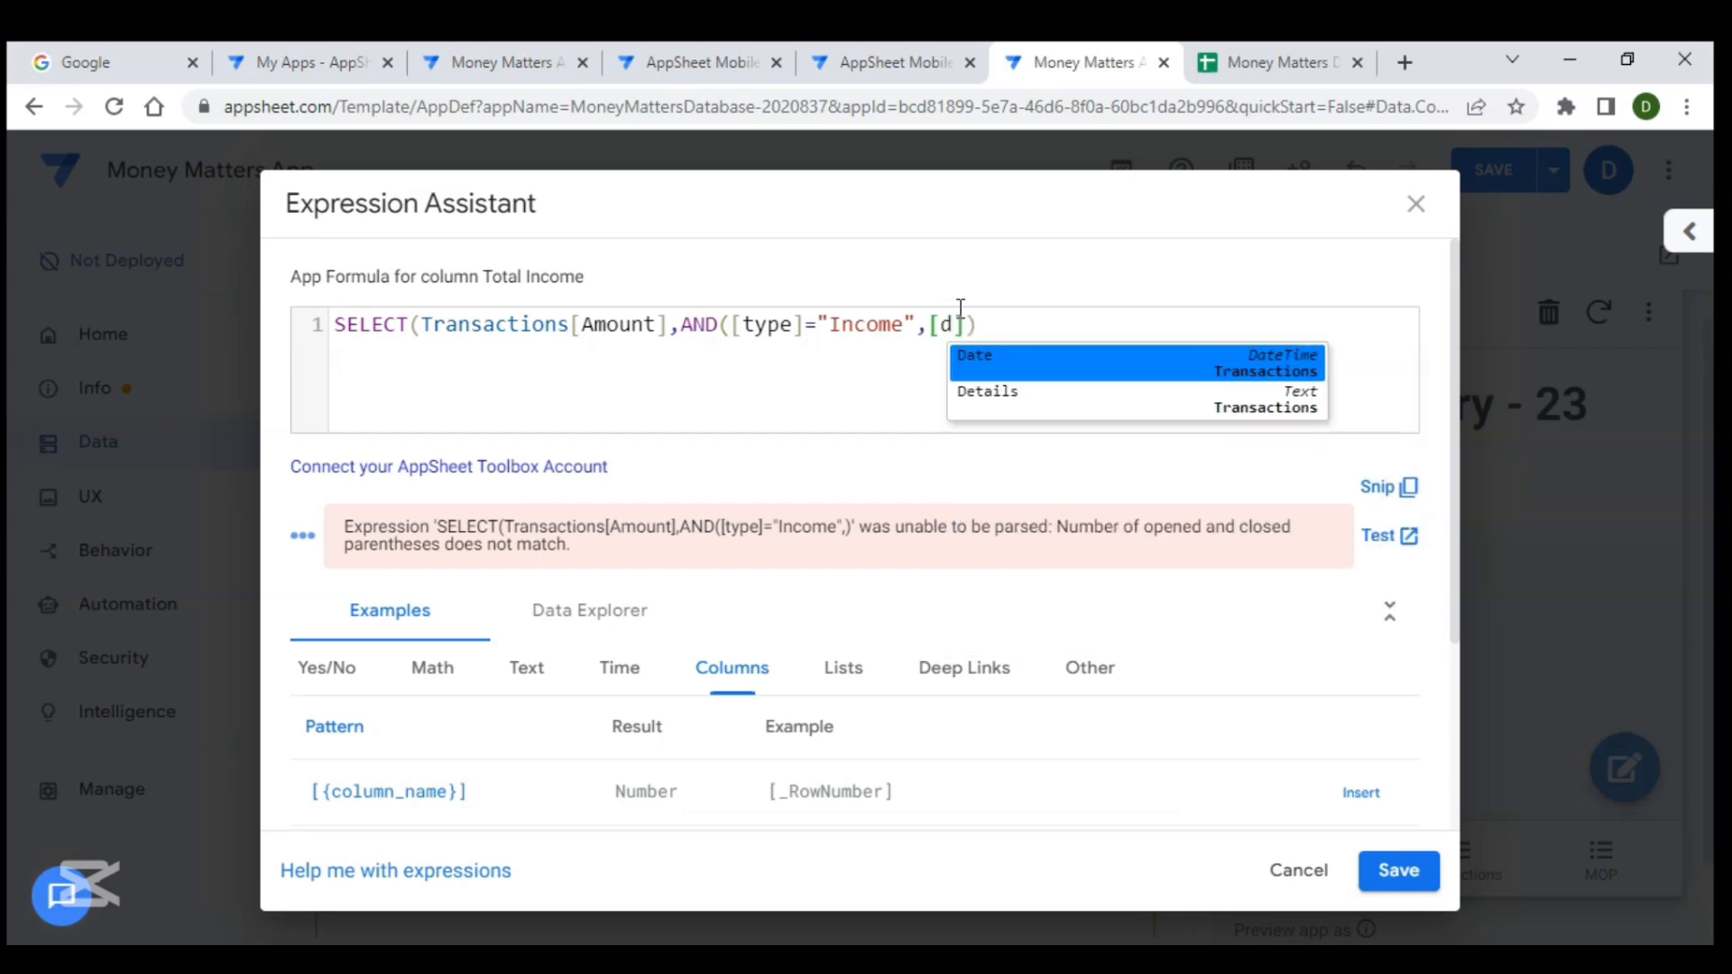
pyautogui.press('Return')
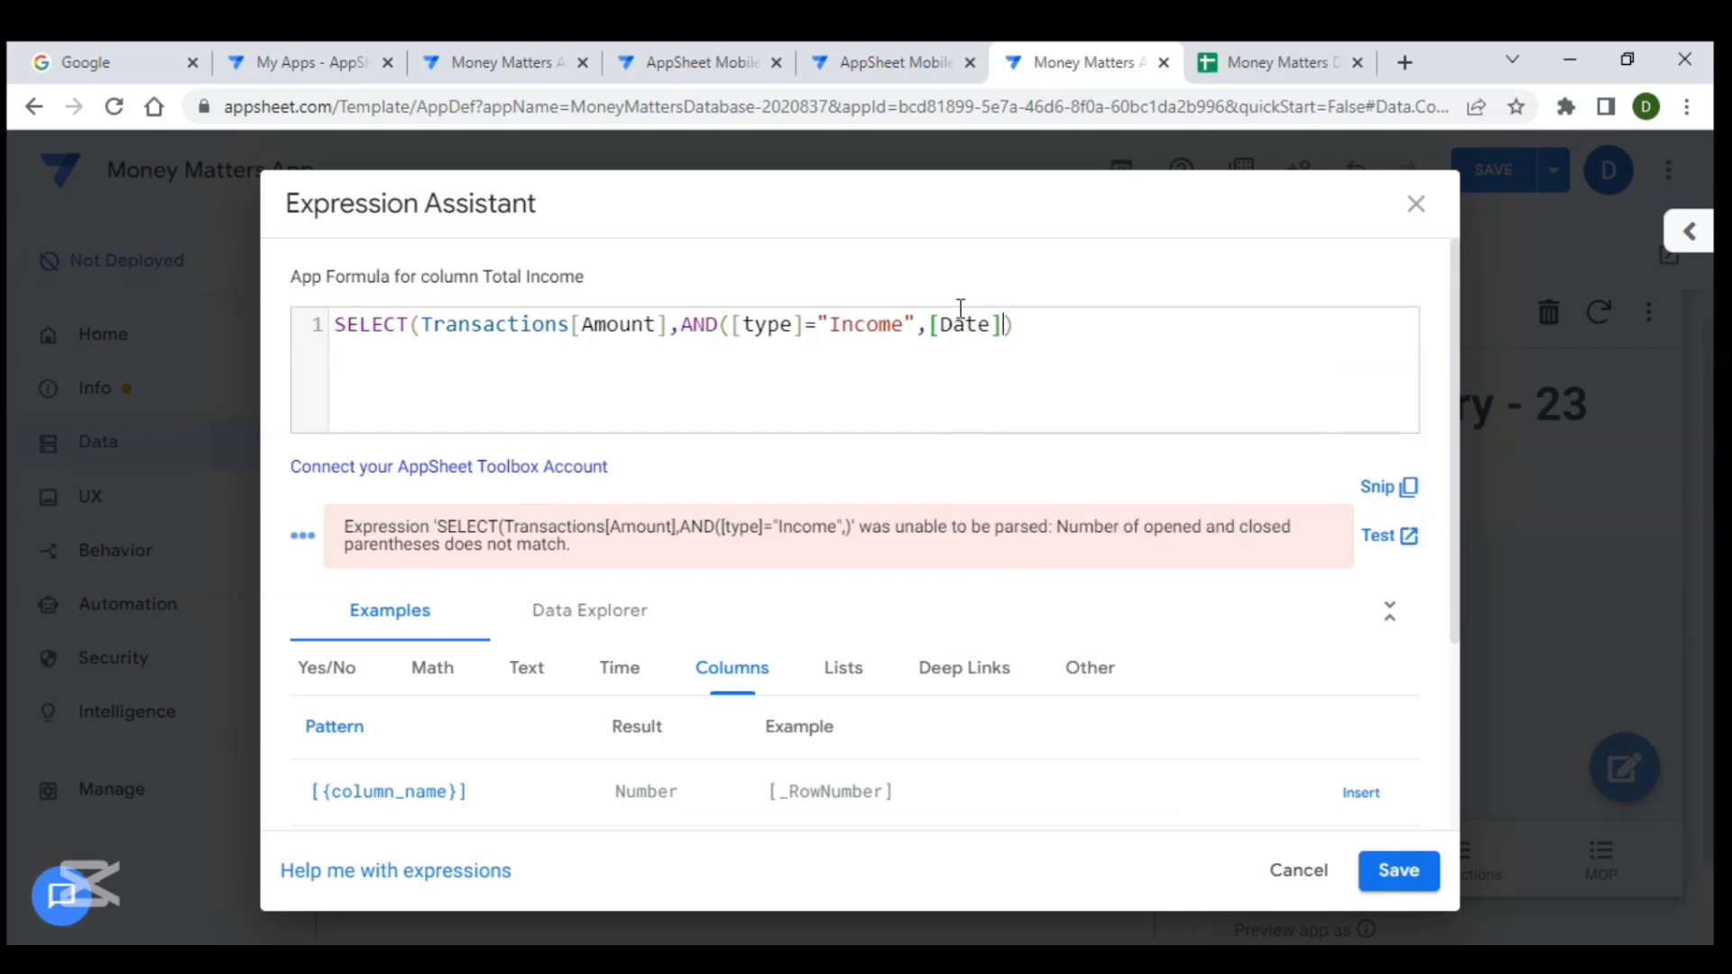
pyautogui.write('>eom')
pyautogui.press('Return')
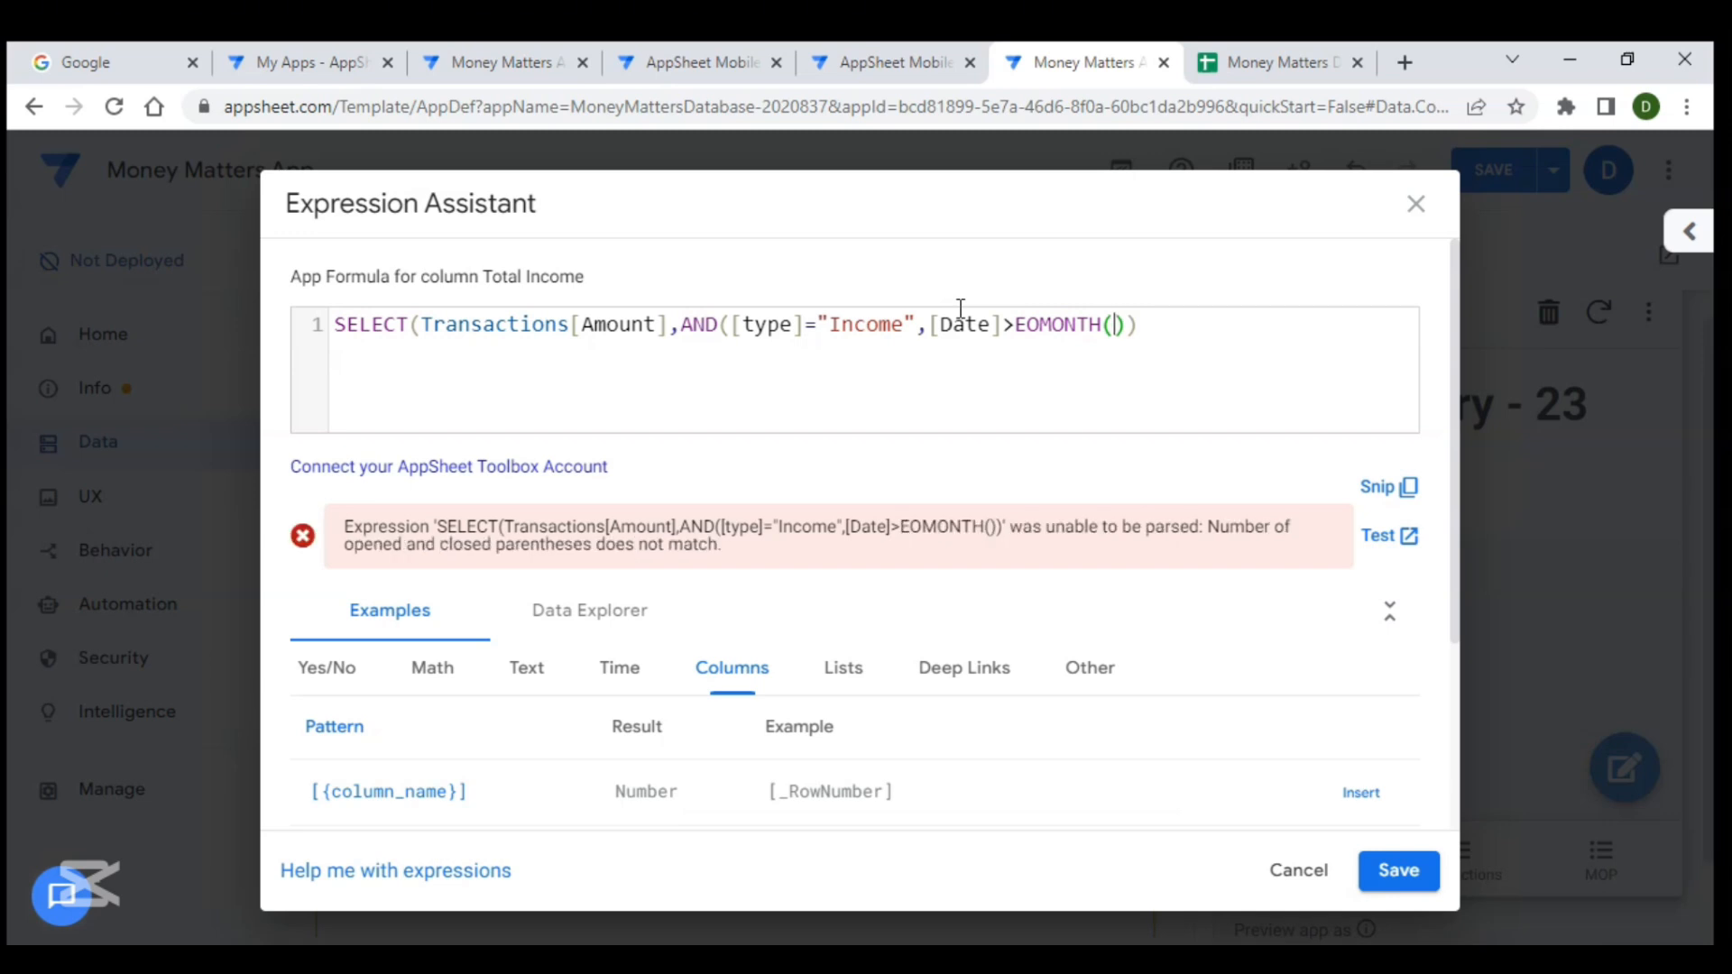
pyautogui.write('to')
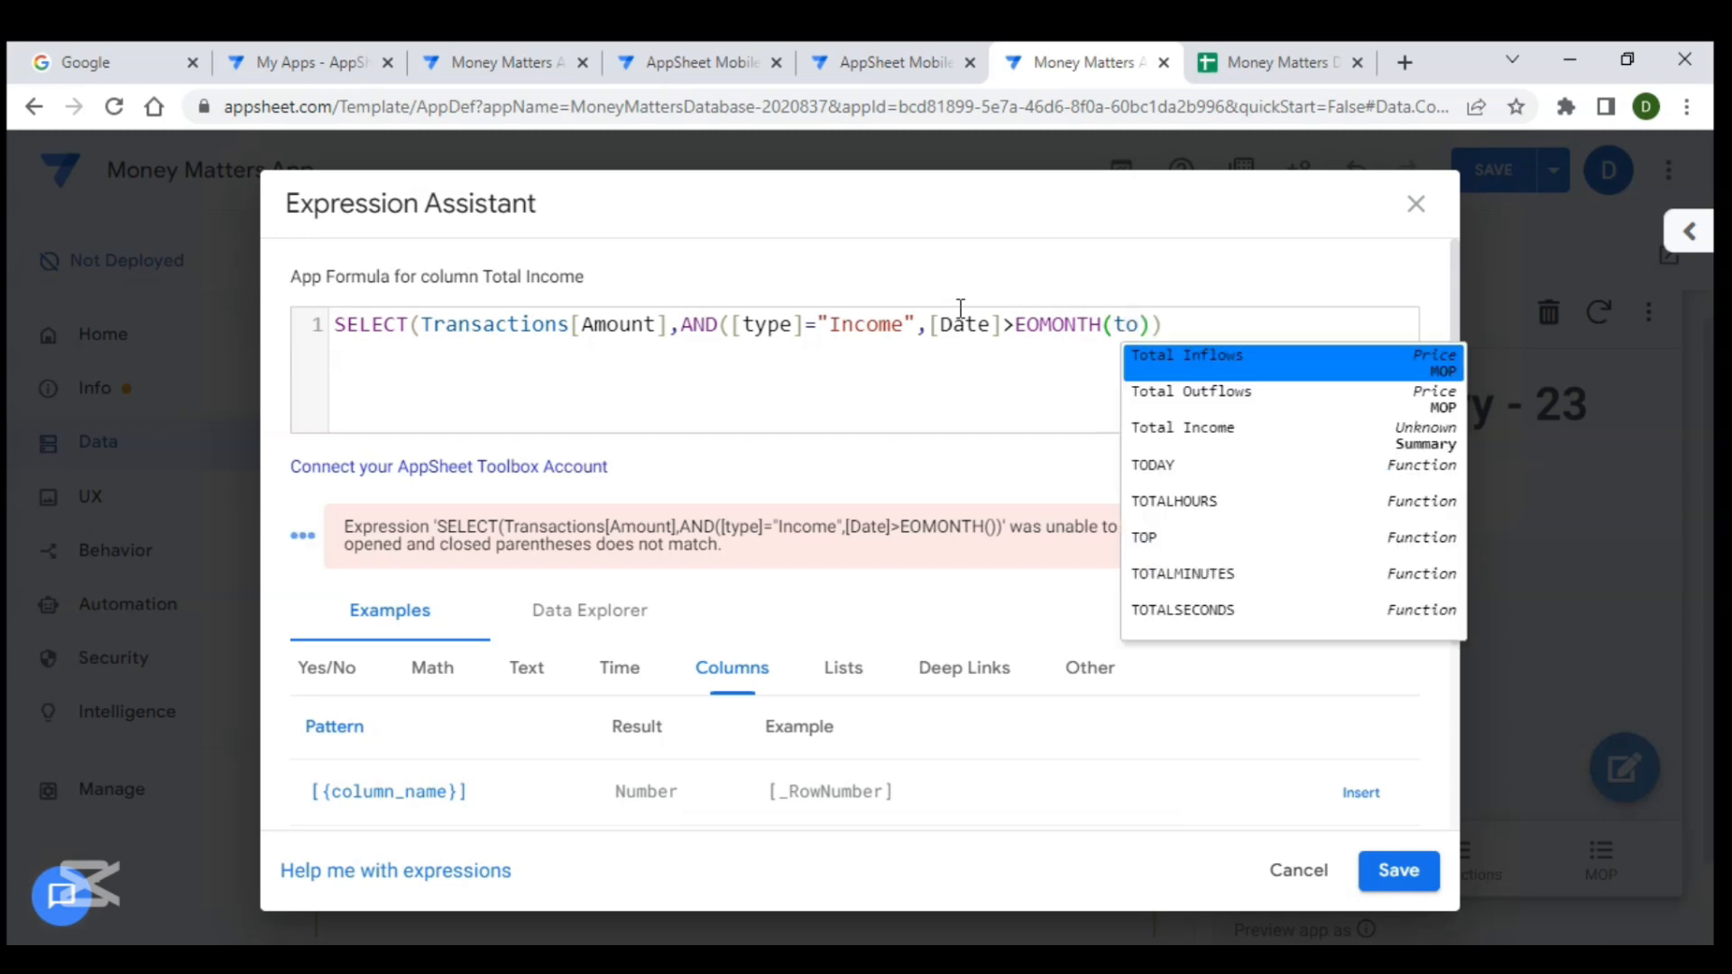
pyautogui.write('d')
pyautogui.press('Return')
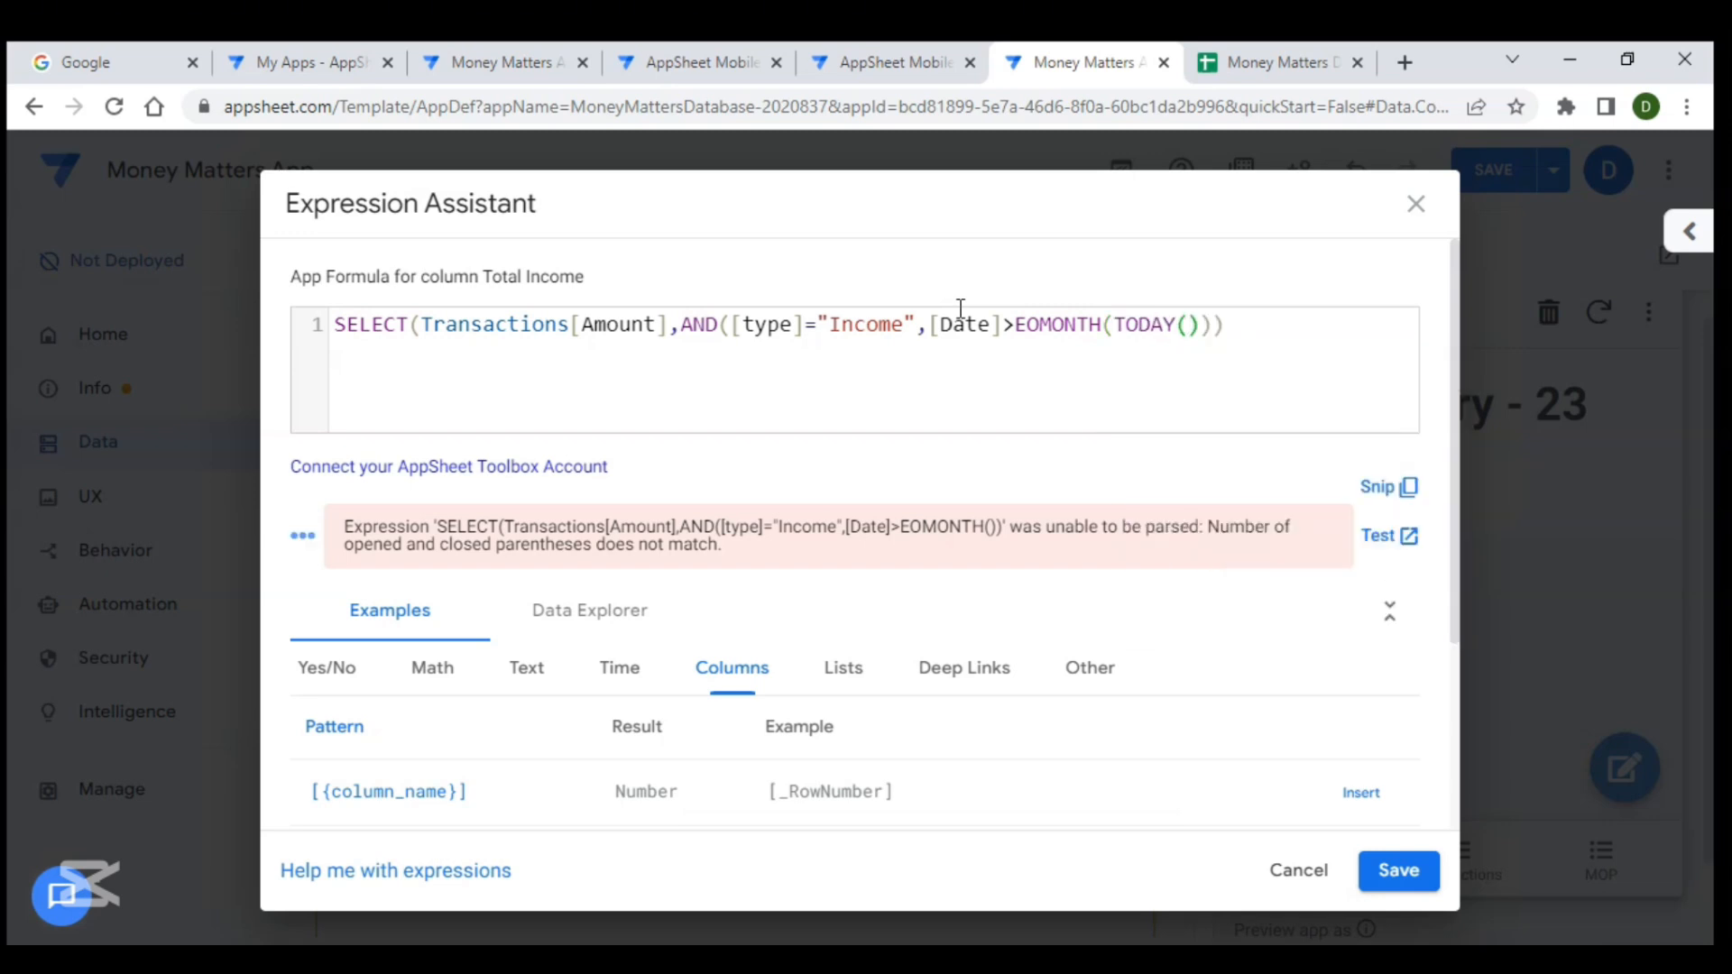
pyautogui.click(1201, 327)
pyautogui.write('),-1')
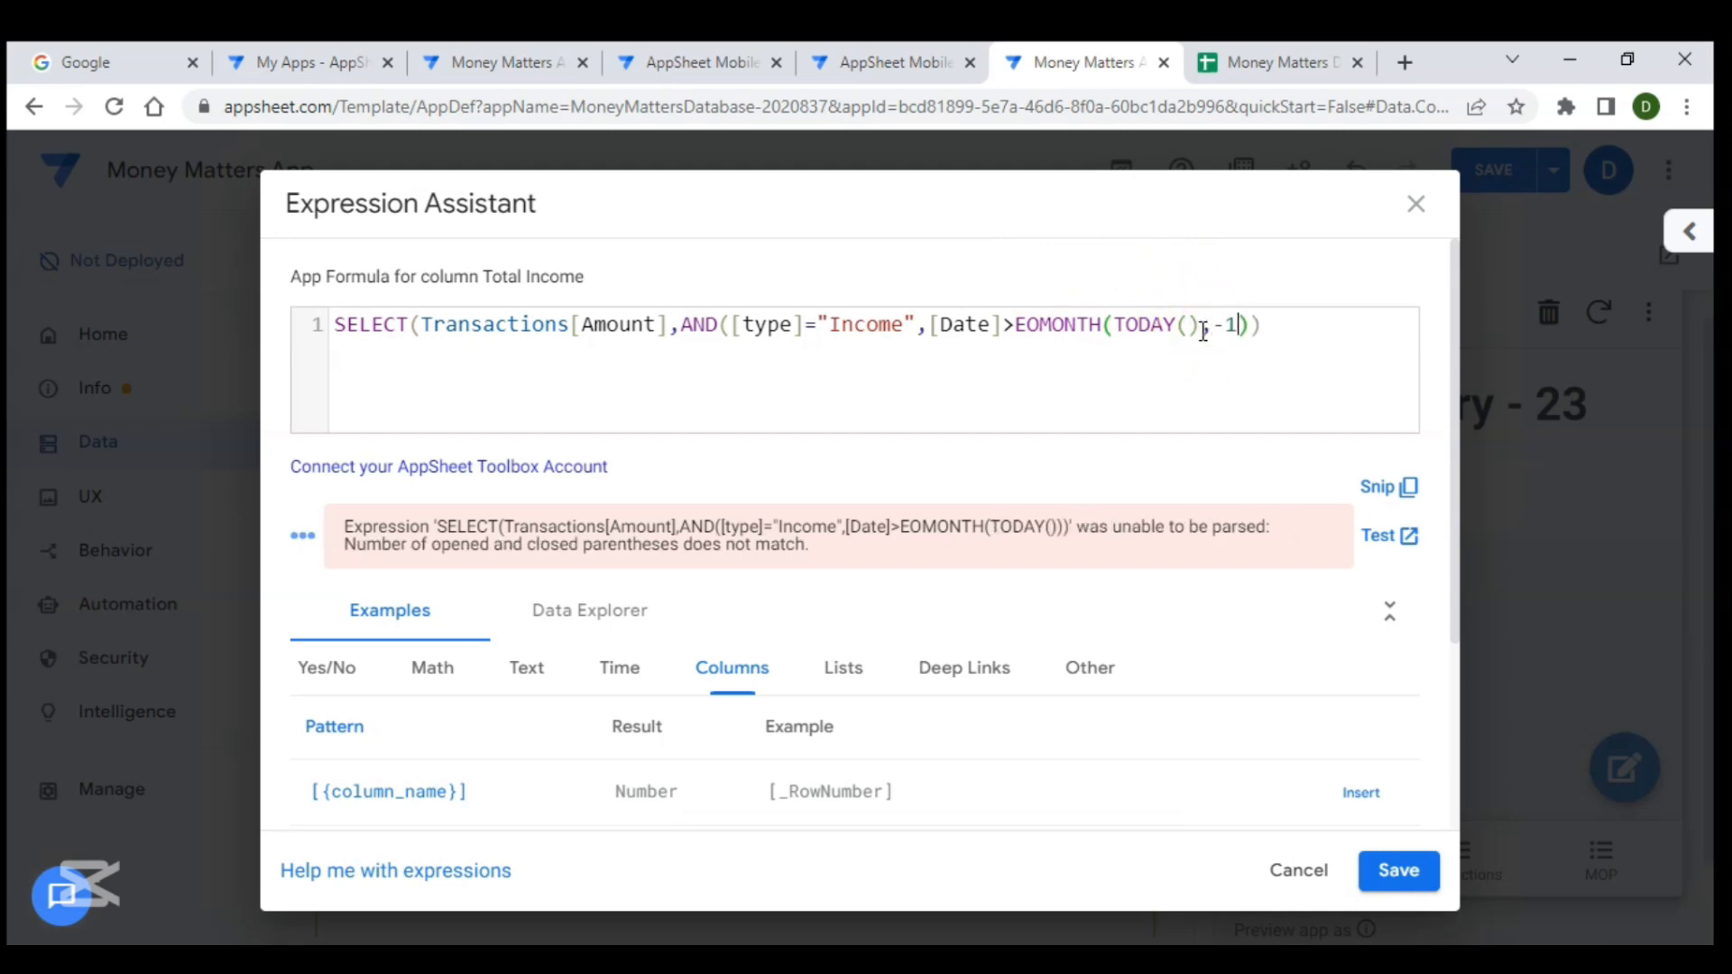
pyautogui.click(1227, 328)
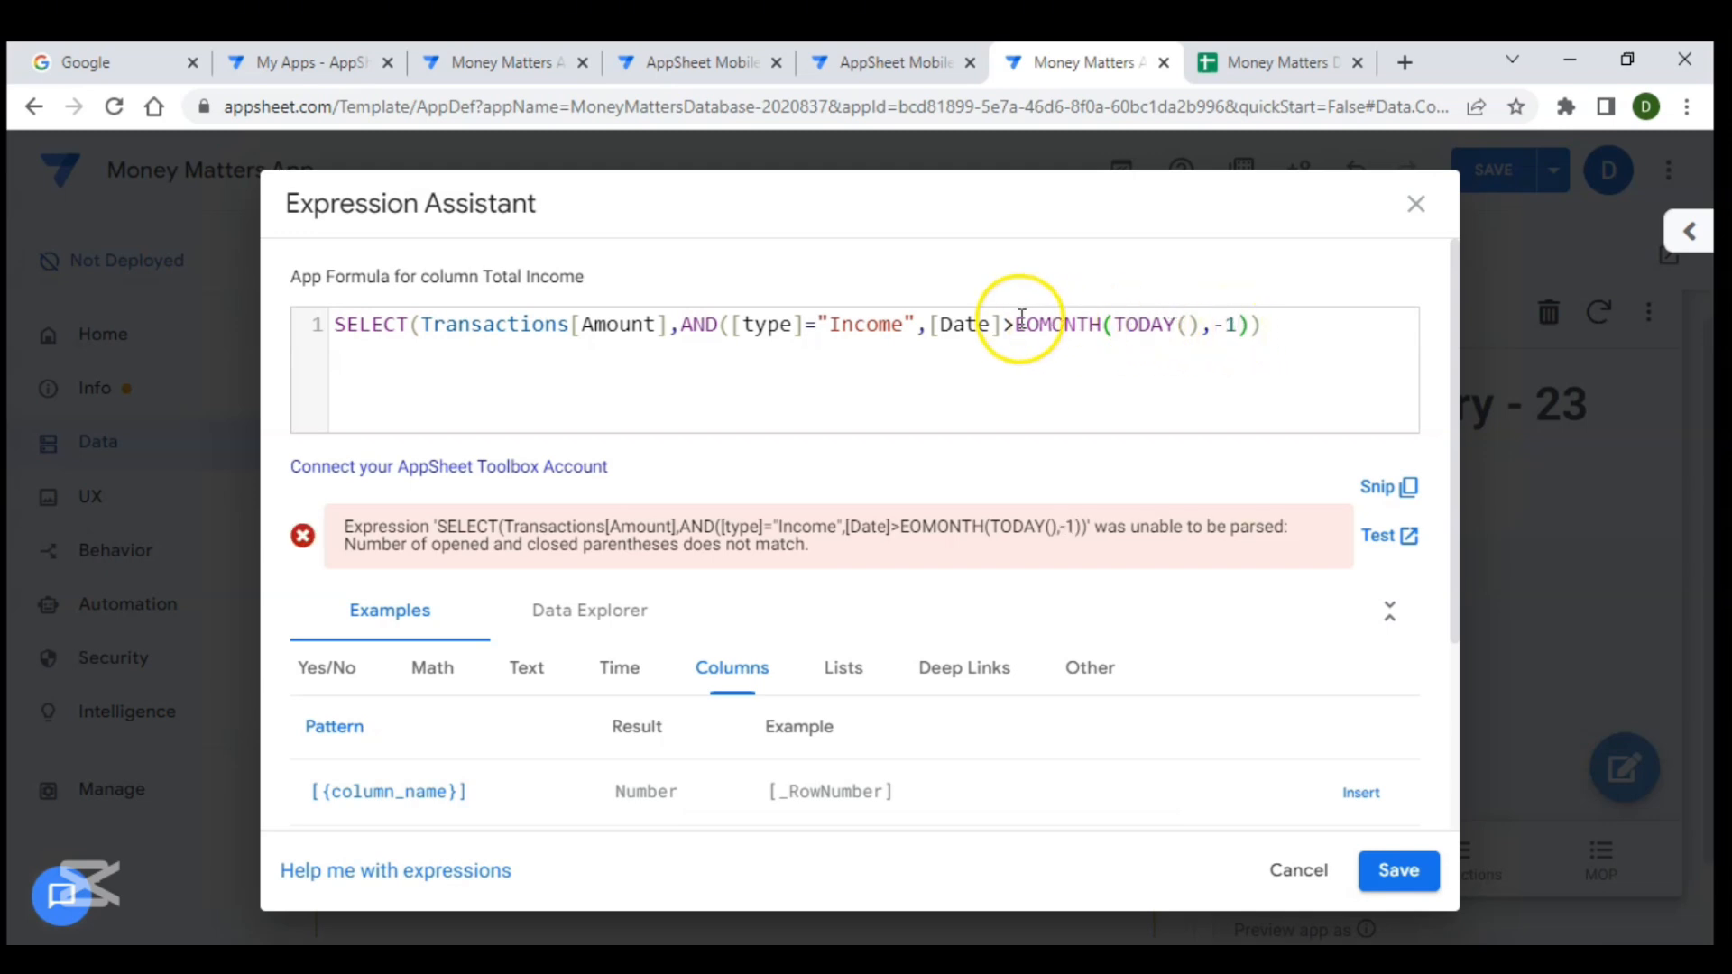
# - Close the AND function with a parenthesis at the end of the formula
pyautogui.click(938, 328)
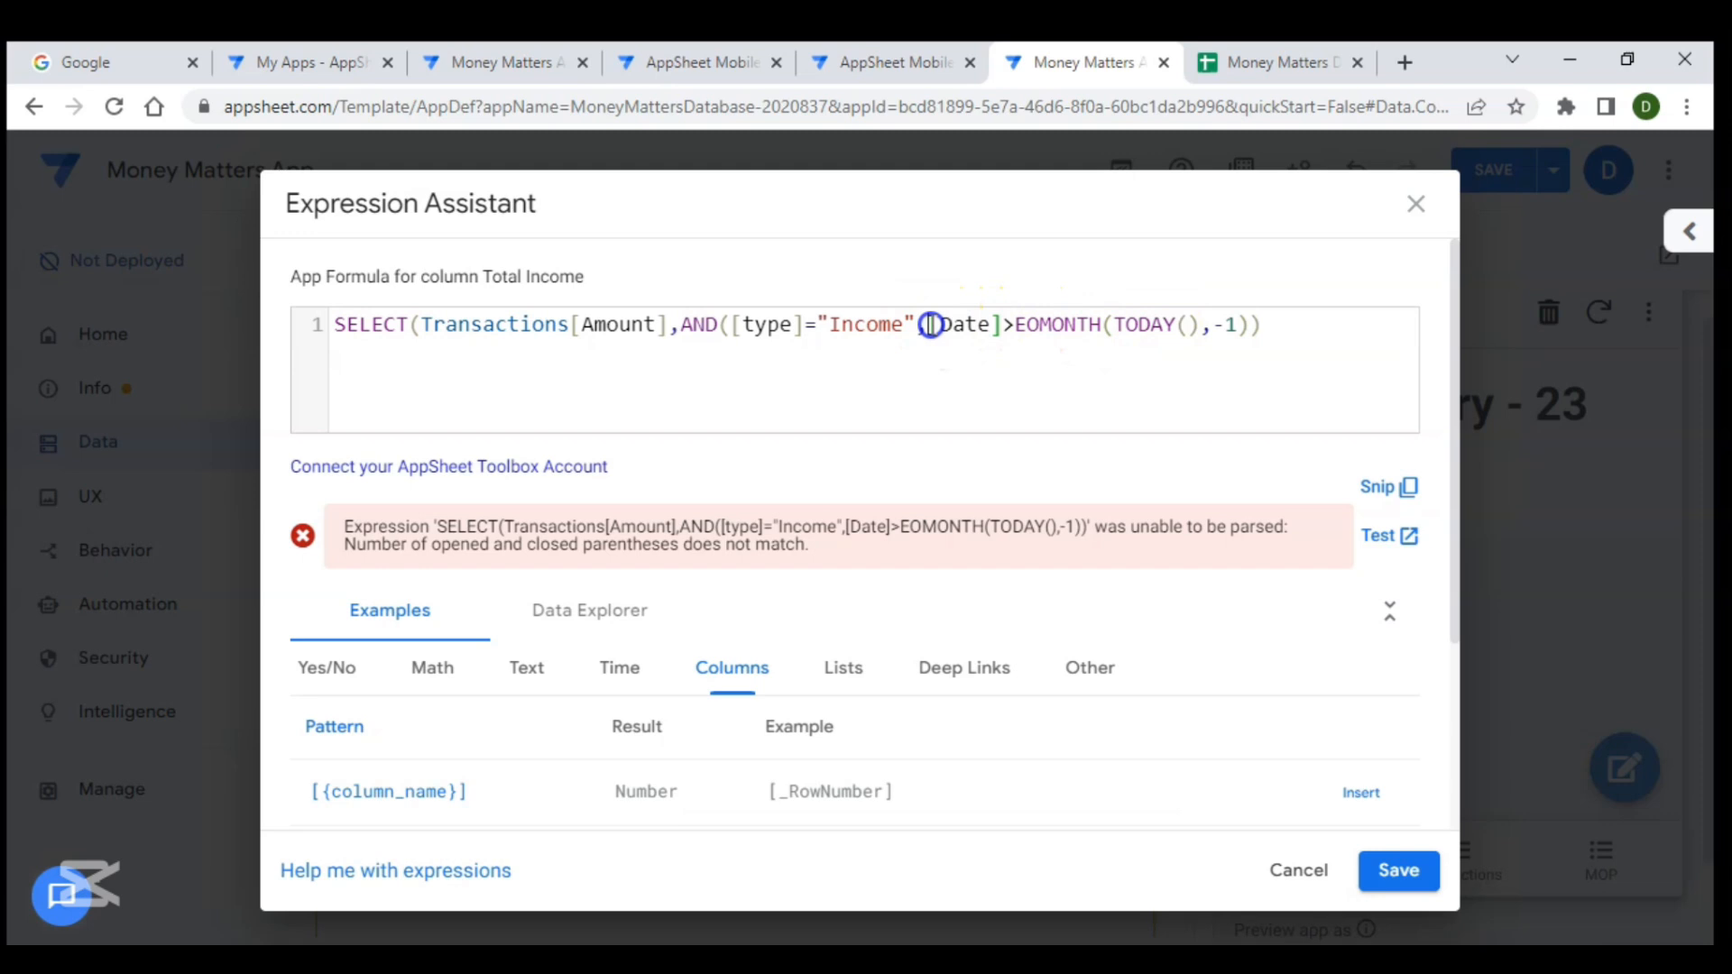
pyautogui.moveTo(942, 331); pyautogui.dragTo(1012, 331)
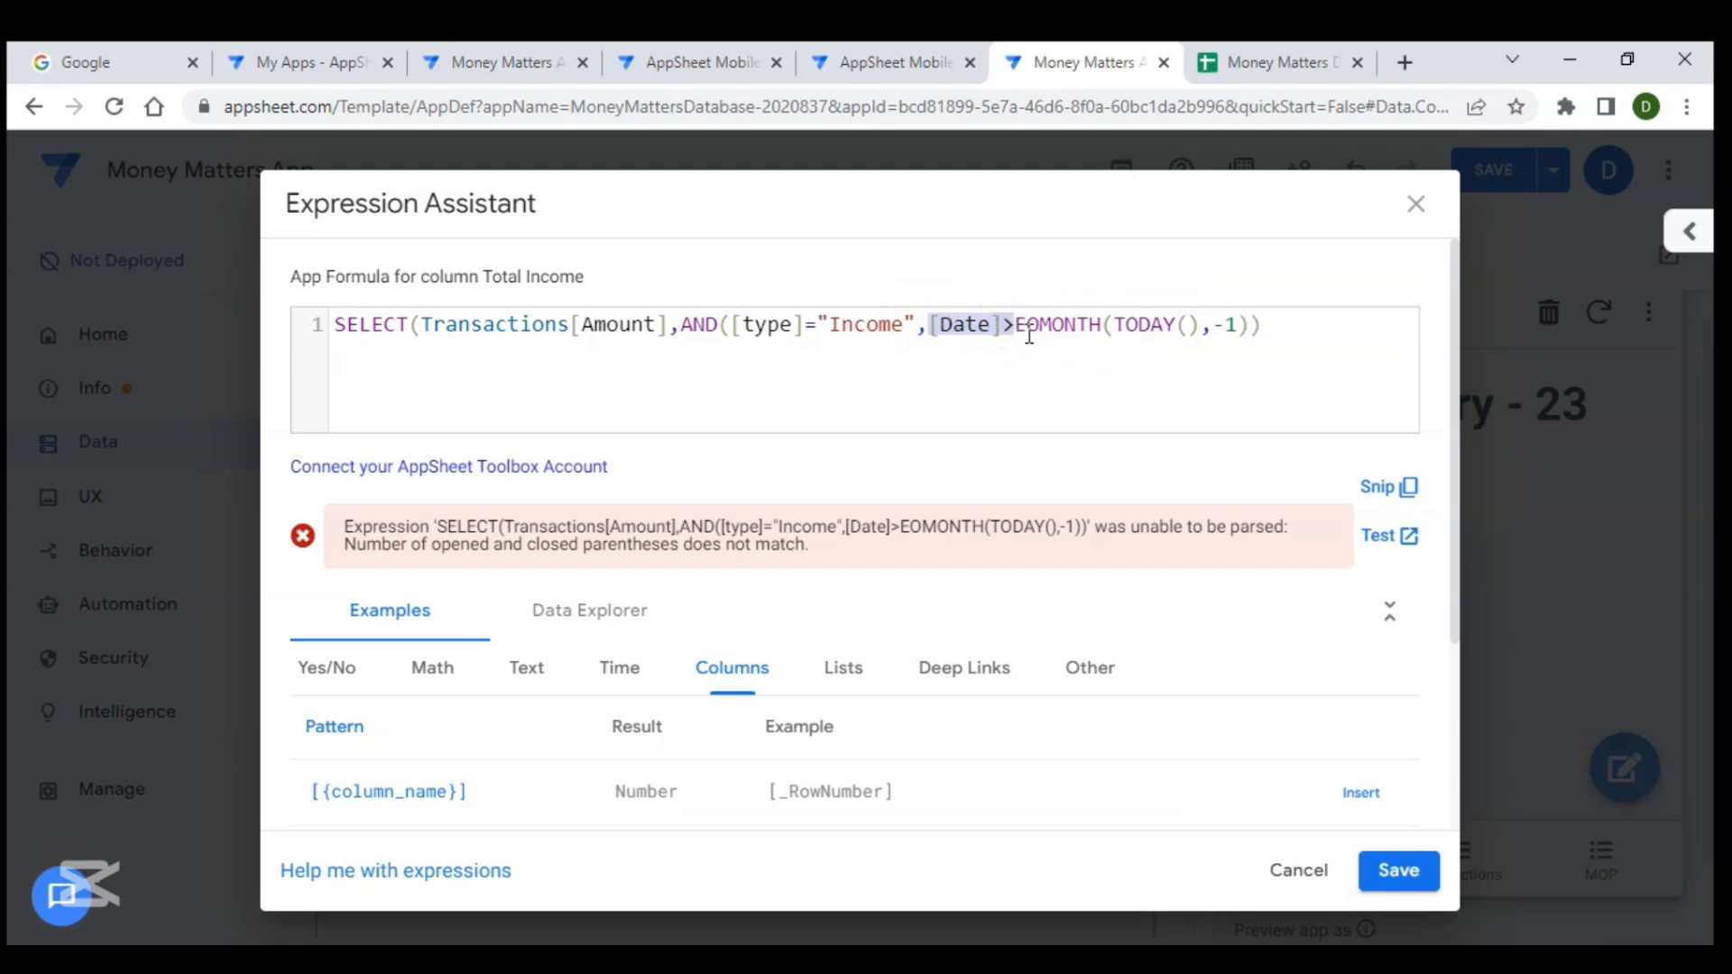
pyautogui.moveTo(1019, 322); pyautogui.dragTo(1243, 327)
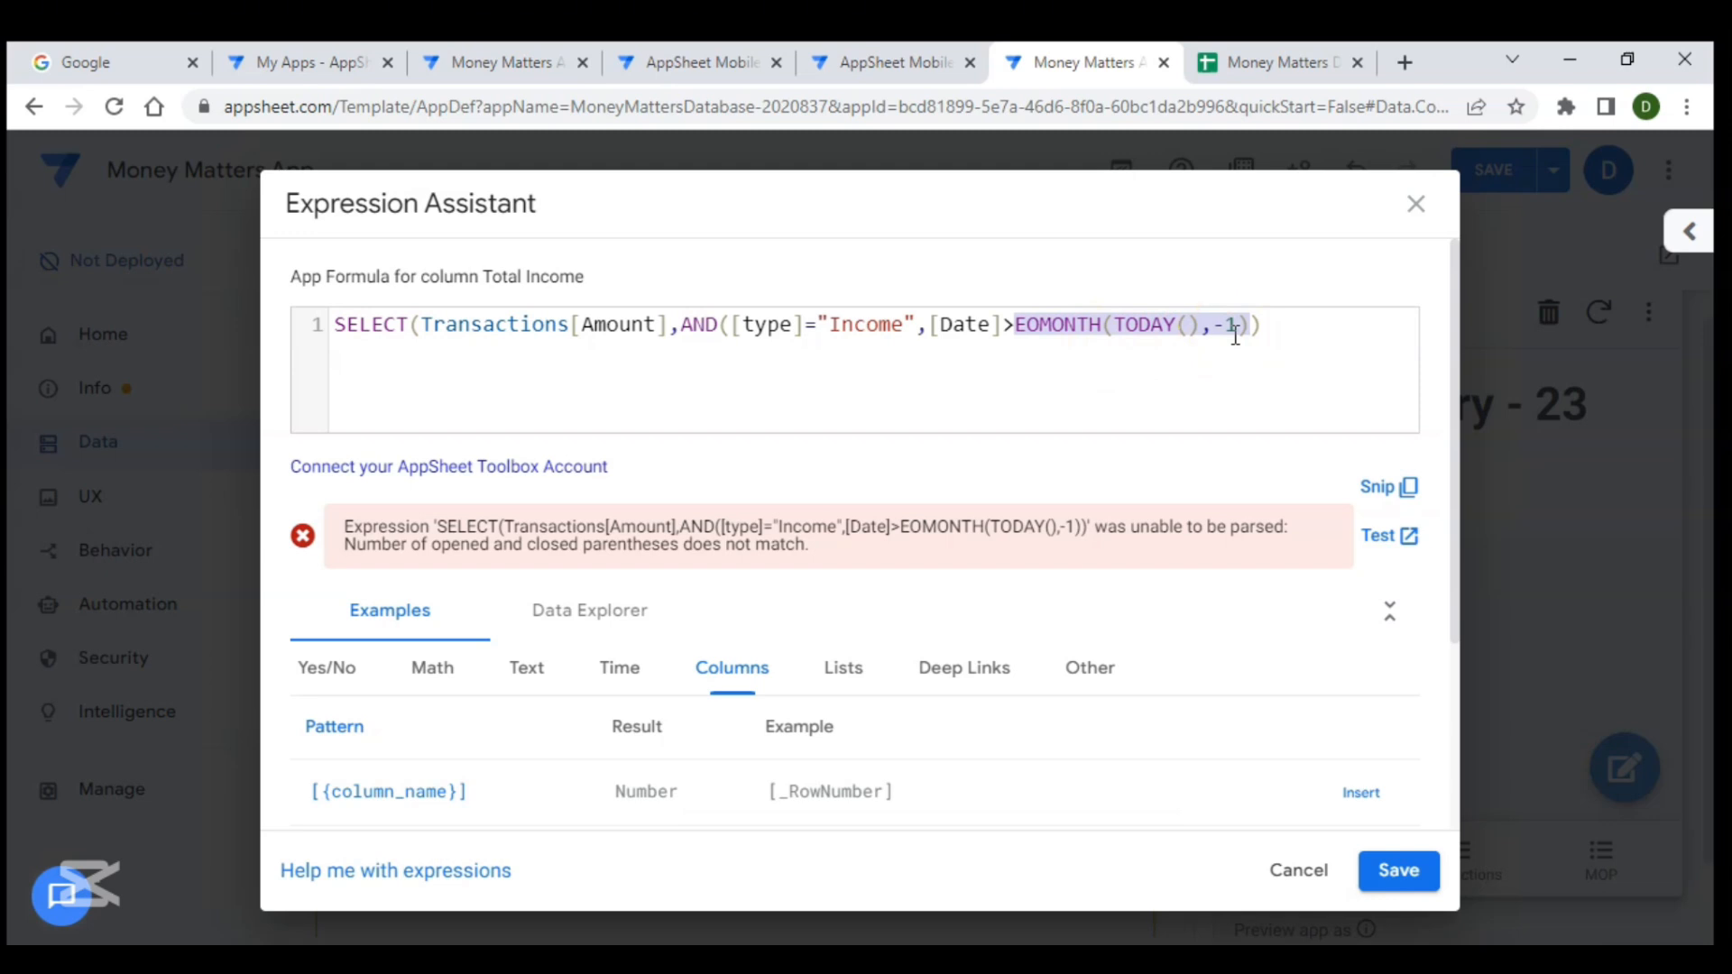
pyautogui.click(728, 333)
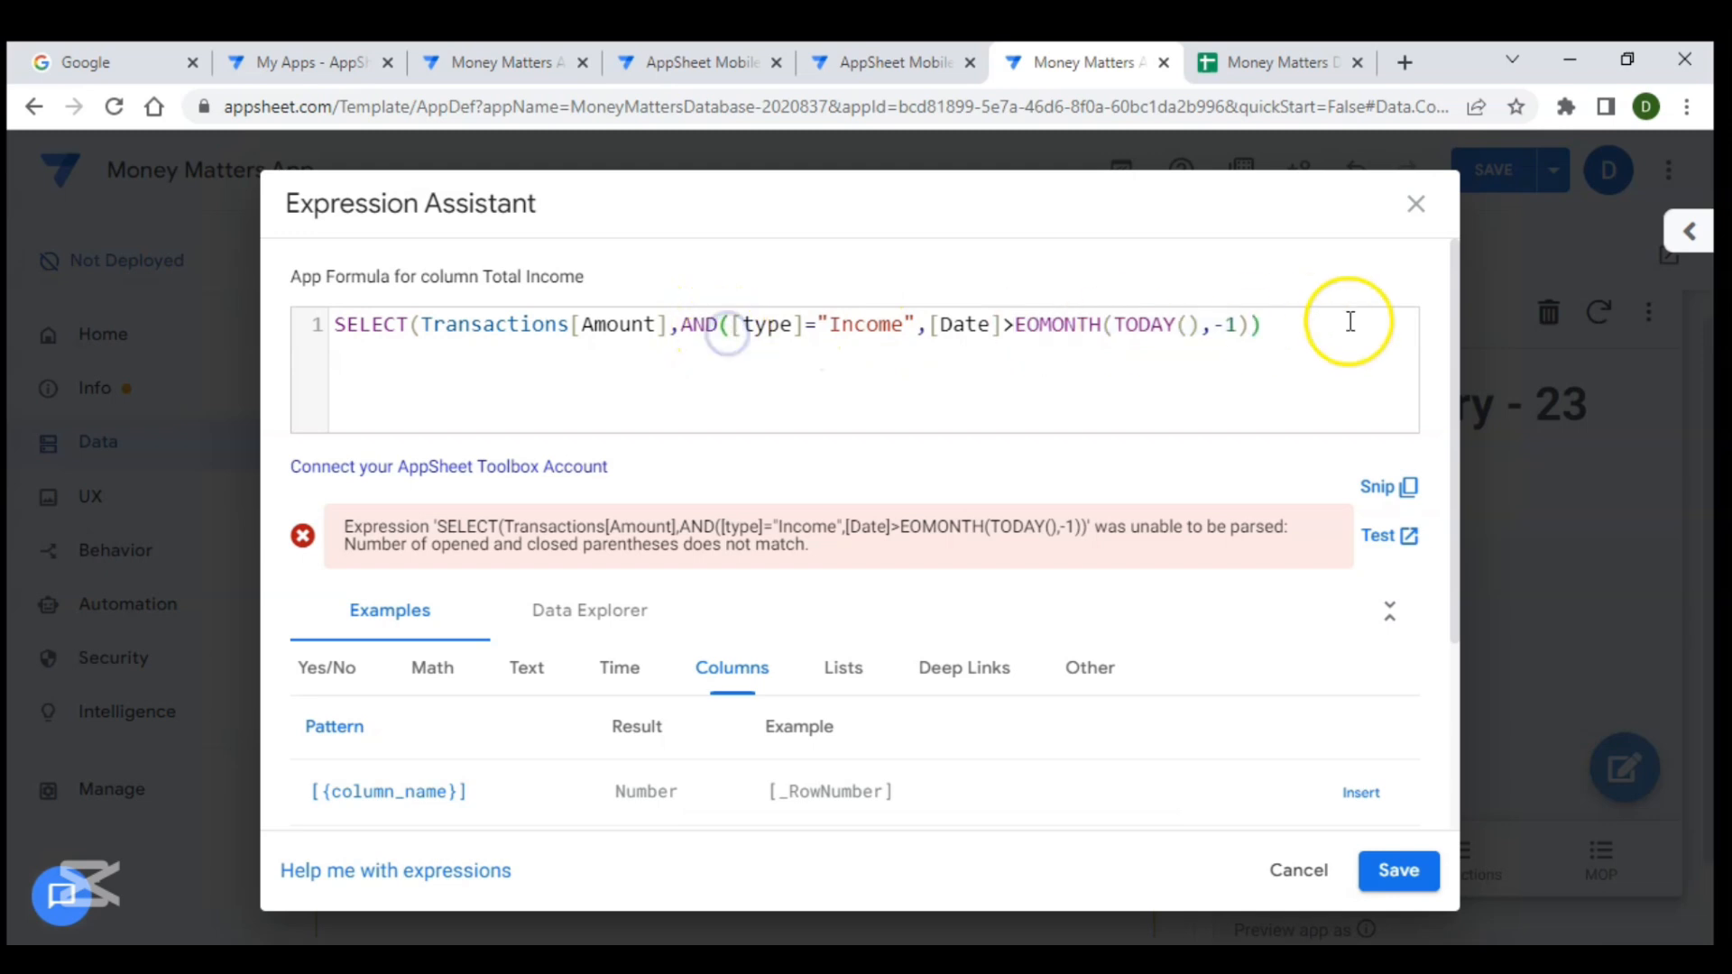
pyautogui.click(1262, 330)
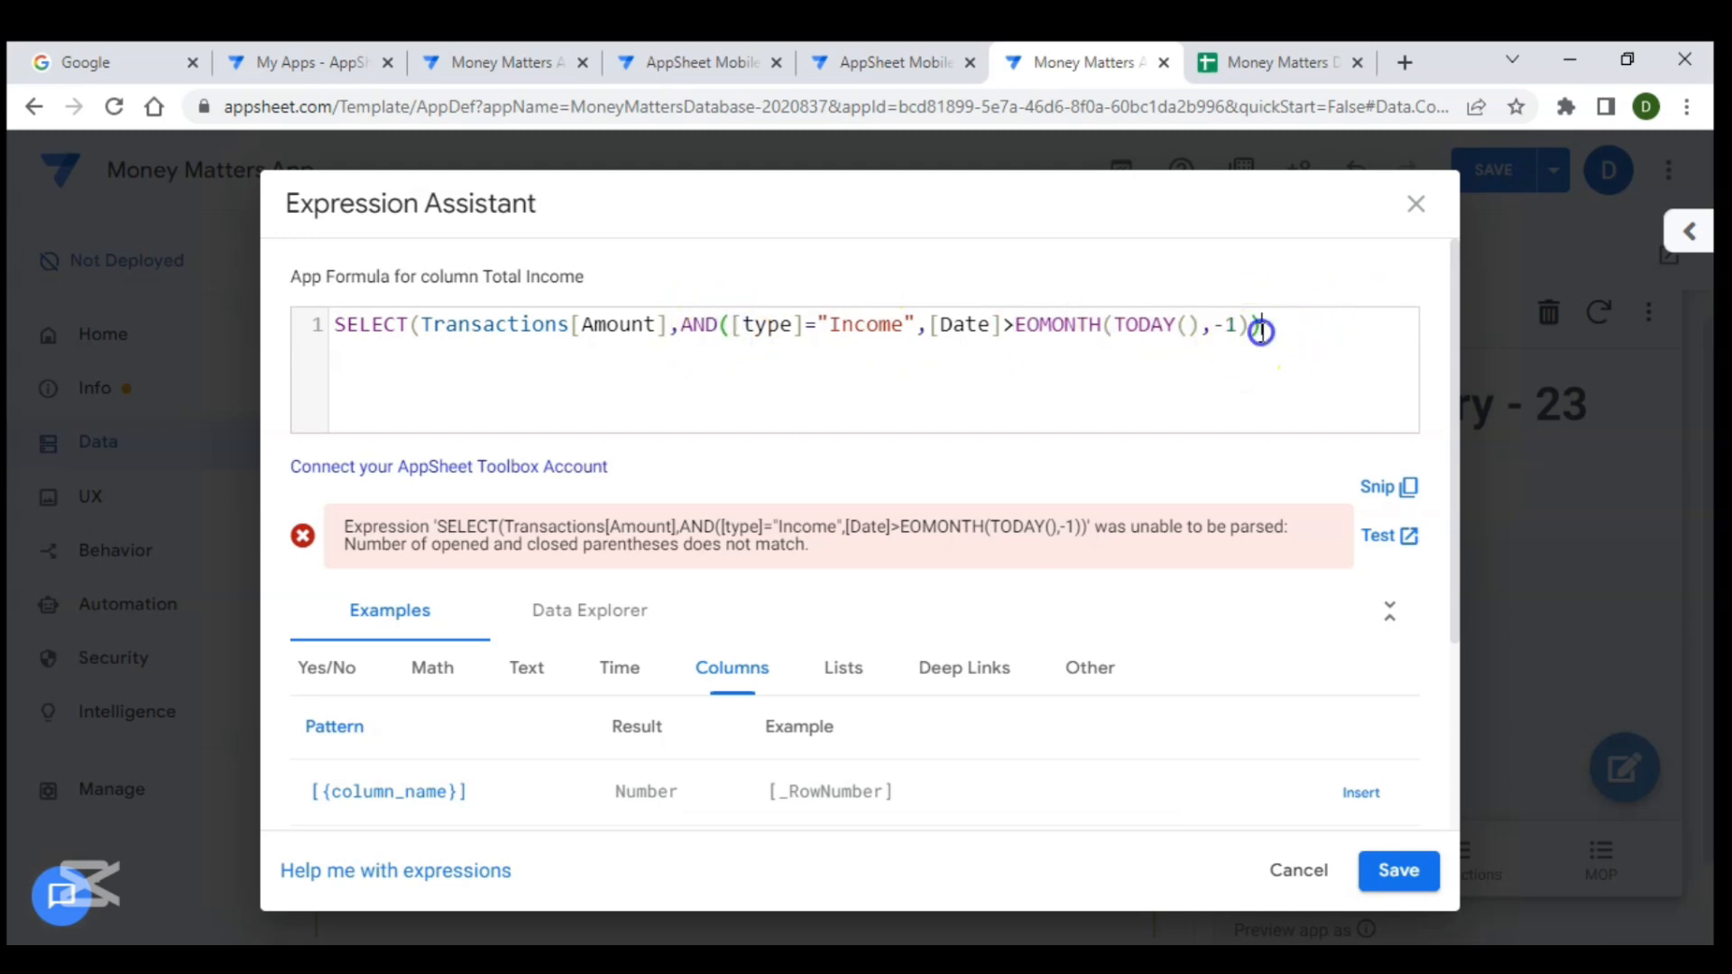
pyautogui.click(420, 327)
pyautogui.click(1273, 321)
pyautogui.write(')')
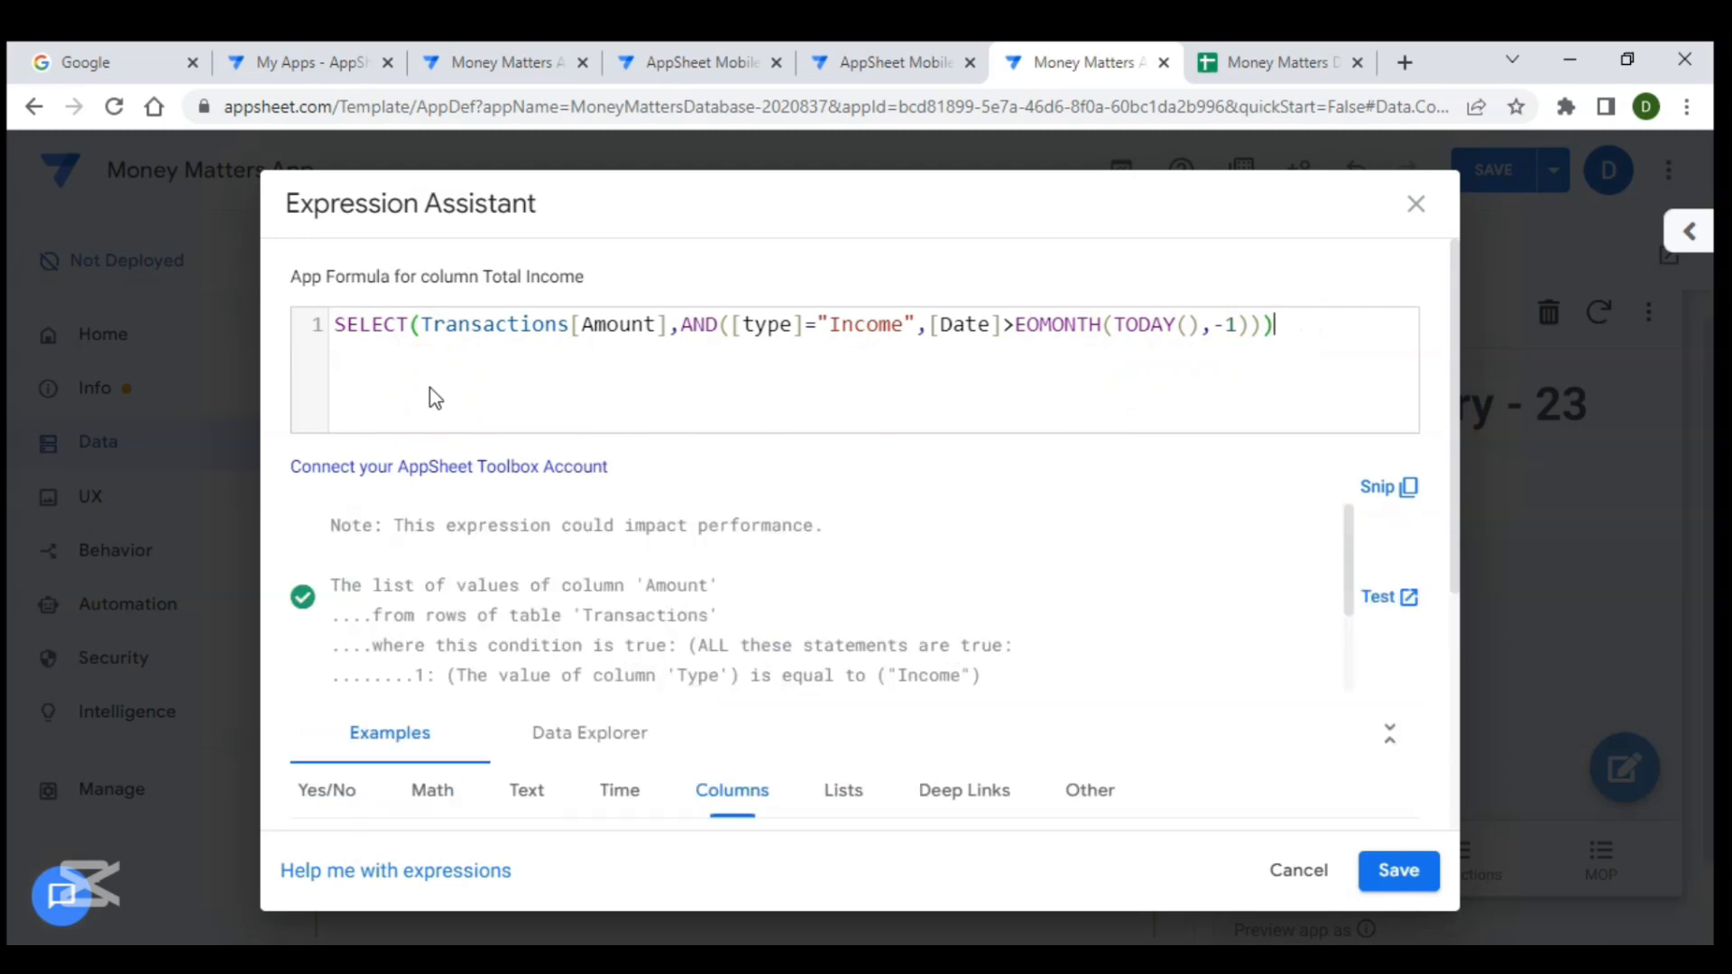
# - Wrap the whole SELECT expression in a Sum function
pyautogui.click(335, 325)
pyautogui.write('Sum(')
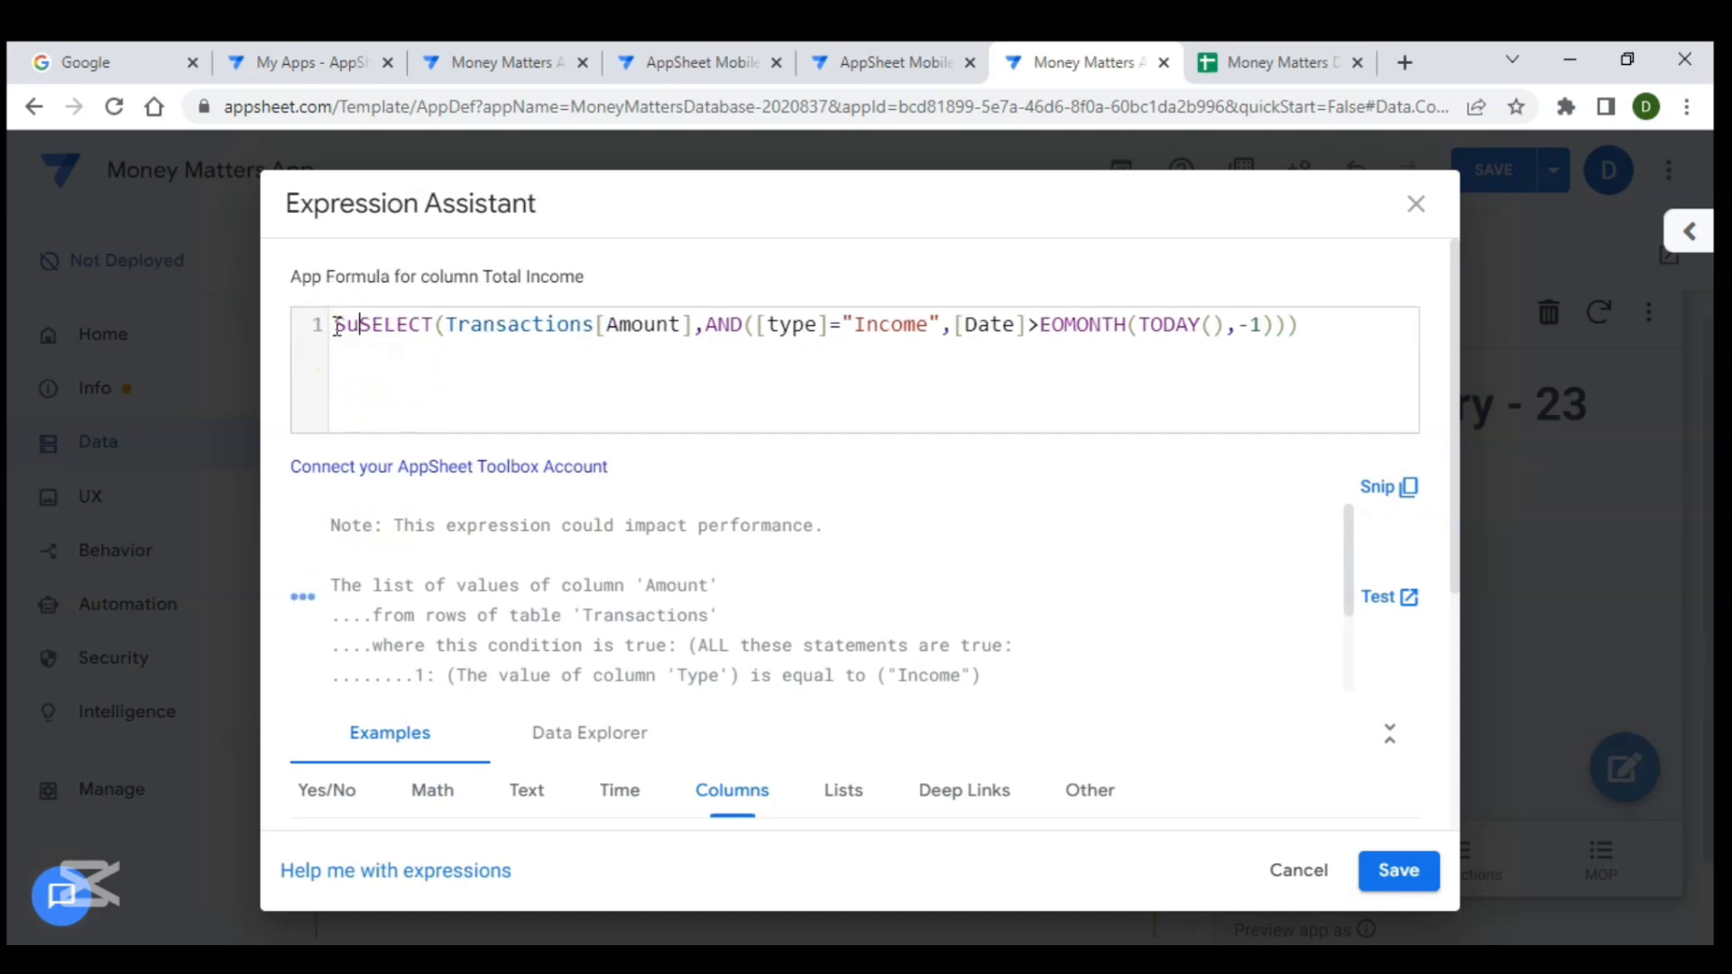
pyautogui.click(1353, 327)
pyautogui.write(')')
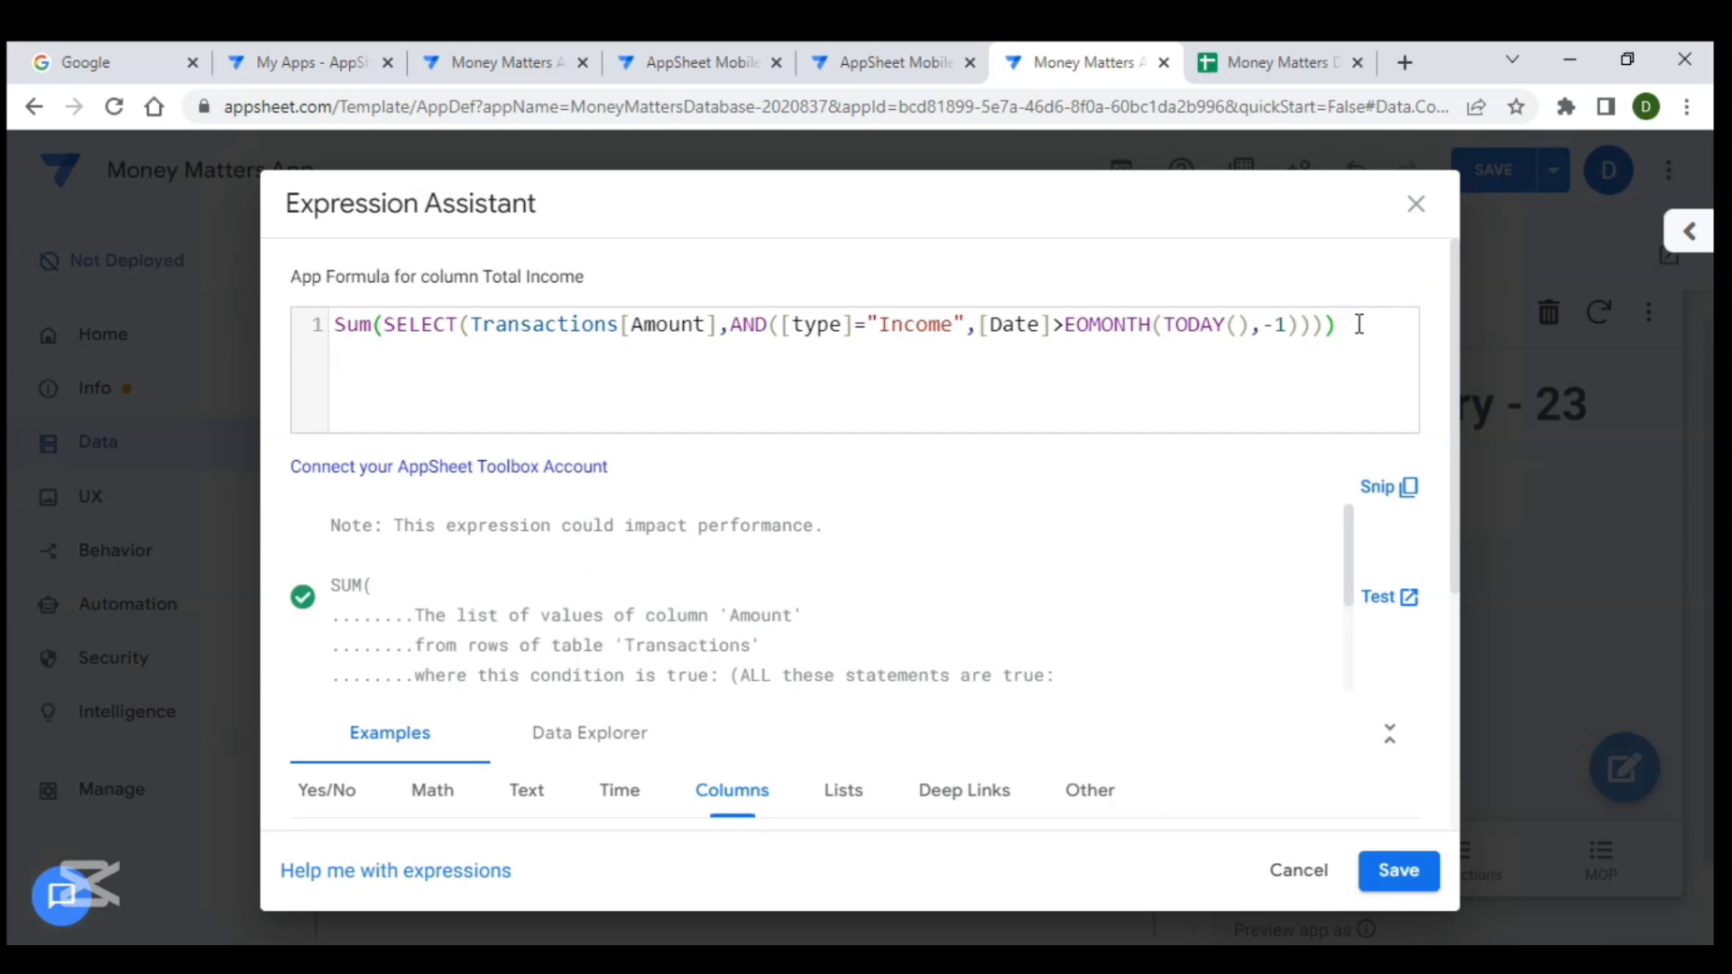
# - Copy the complete formula, save it, and close the Total Income column editor
pyautogui.moveTo(1357, 324); pyautogui.dragTo(325, 329)
pyautogui.hotkey('ctrl', 'c')
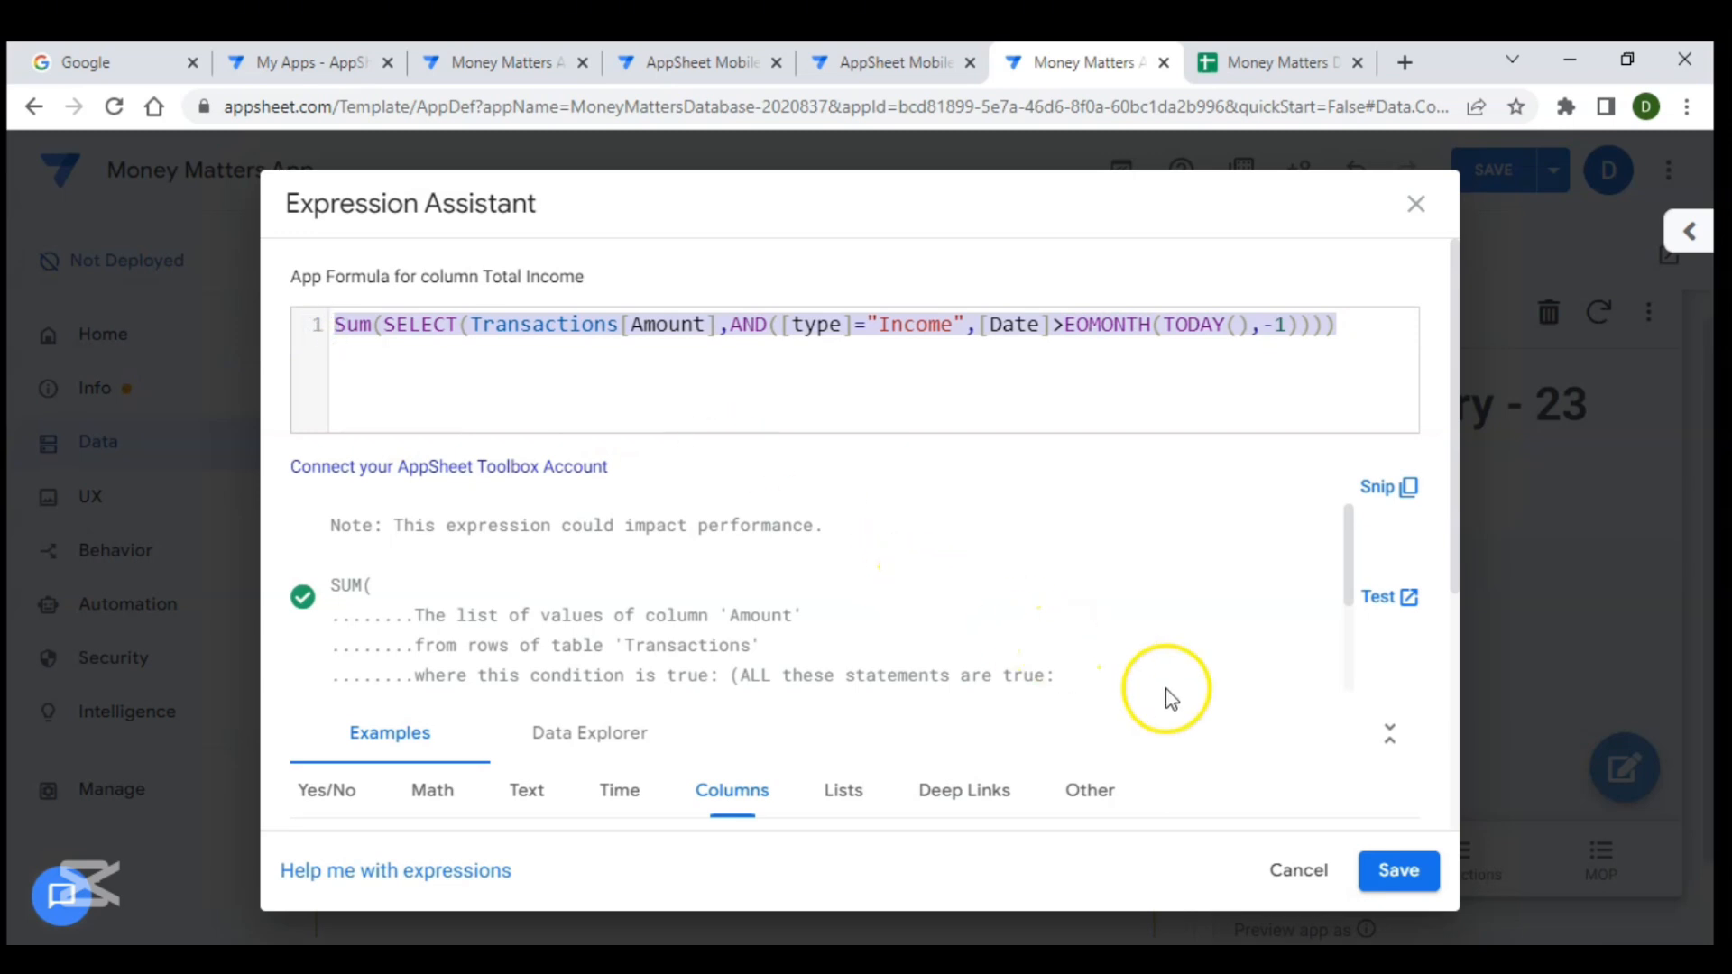
pyautogui.click(1392, 877)
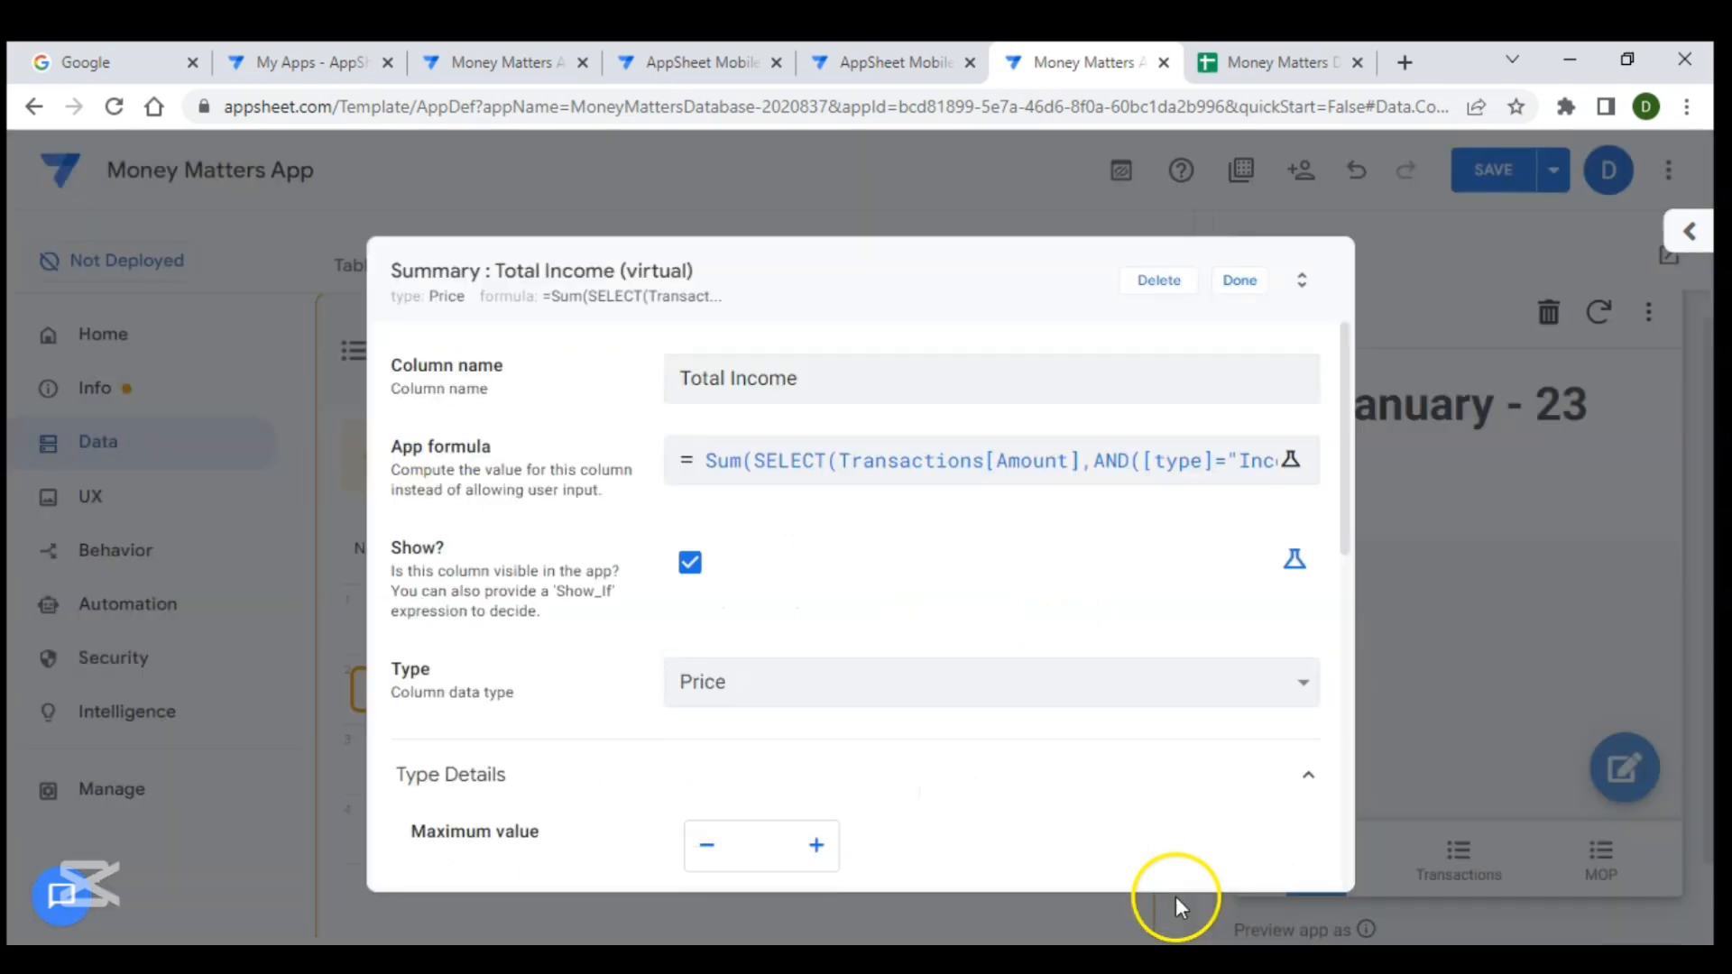
pyautogui.click(1250, 282)
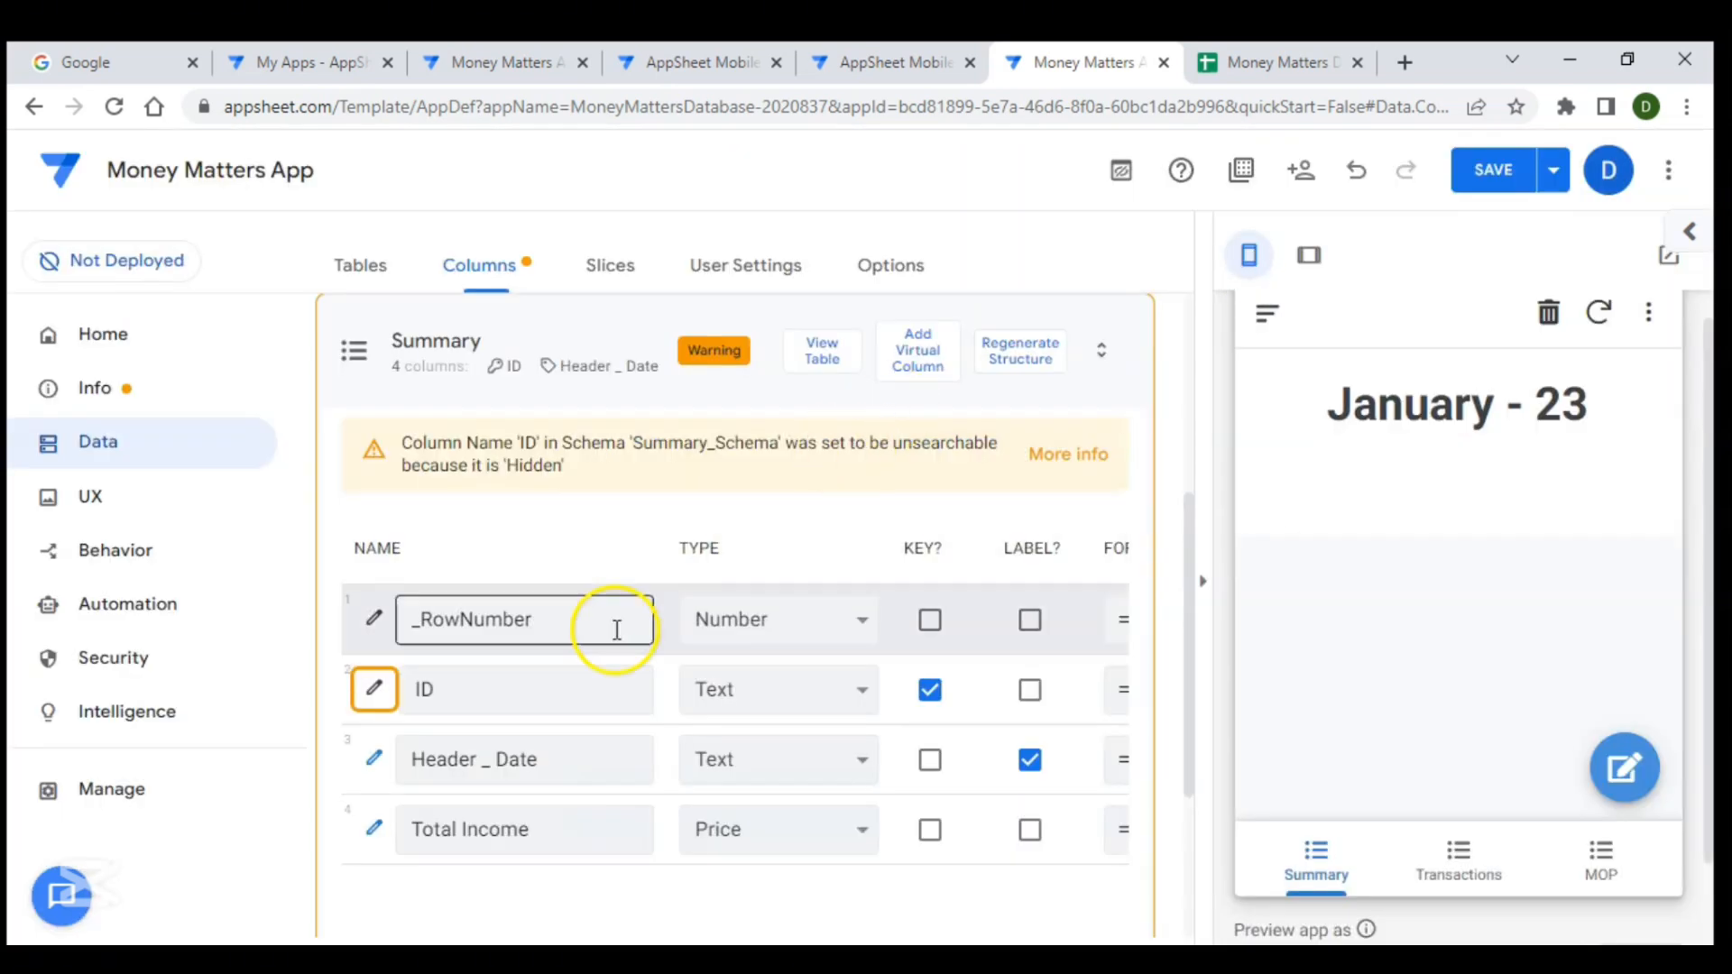
# - Add another virtual column to the Summary table named Total Expense
pyautogui.click(929, 356)
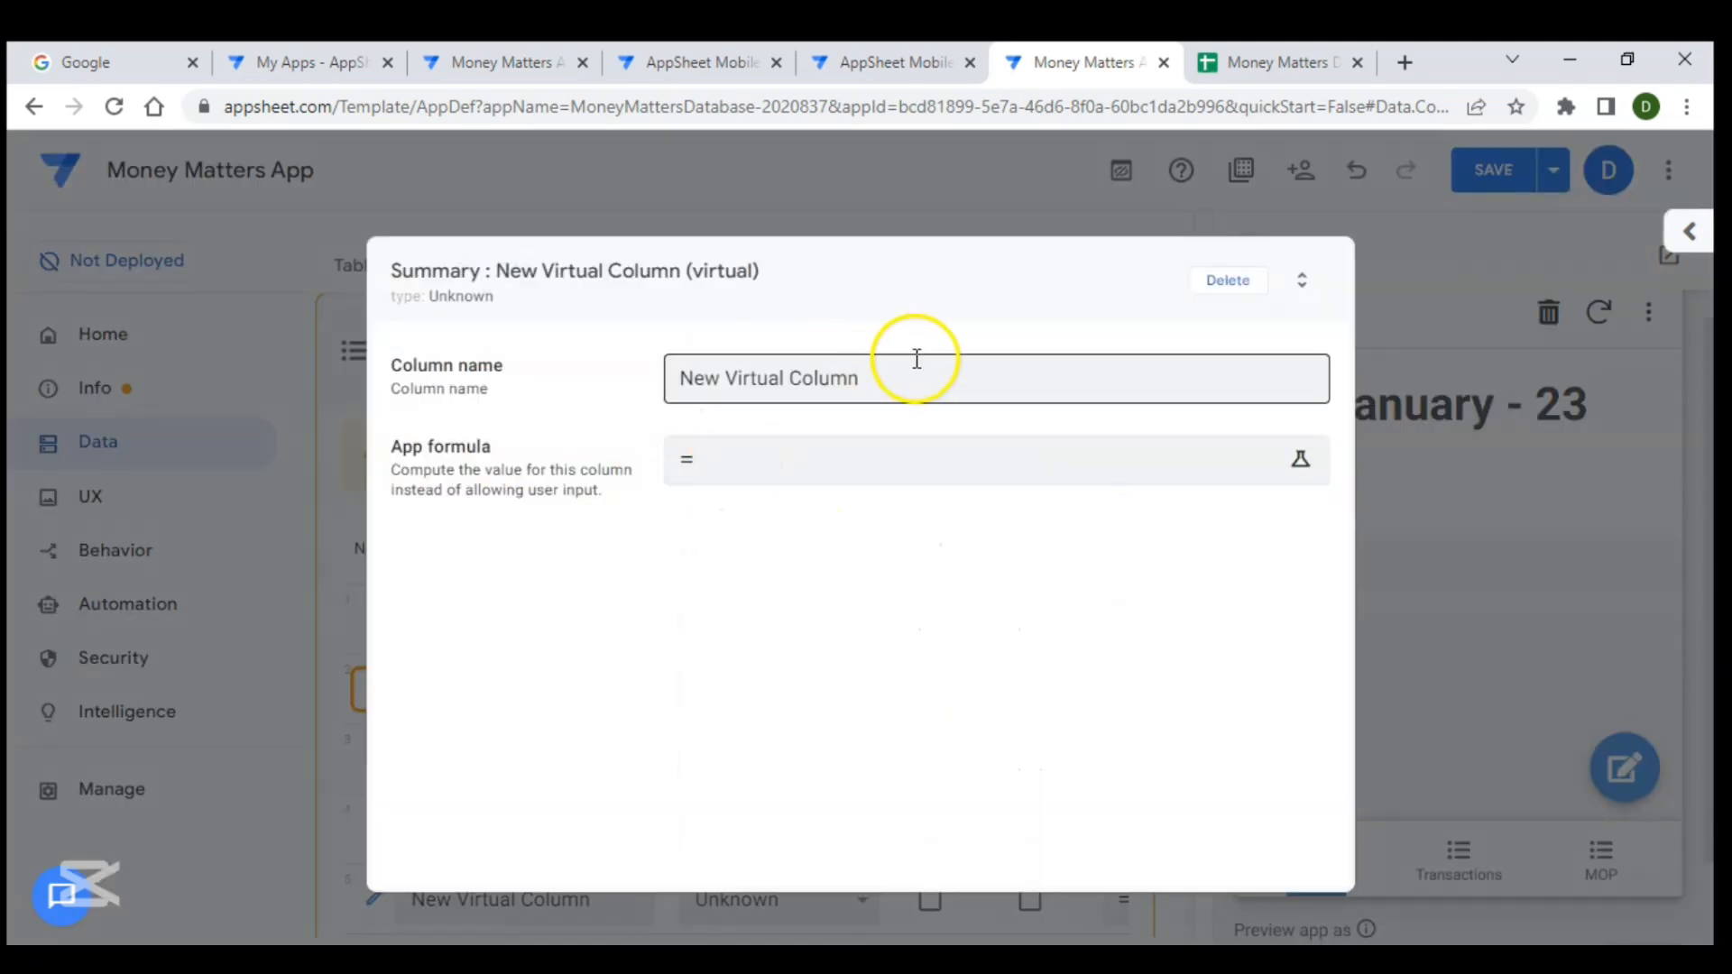
pyautogui.moveTo(907, 372); pyautogui.dragTo(689, 352)
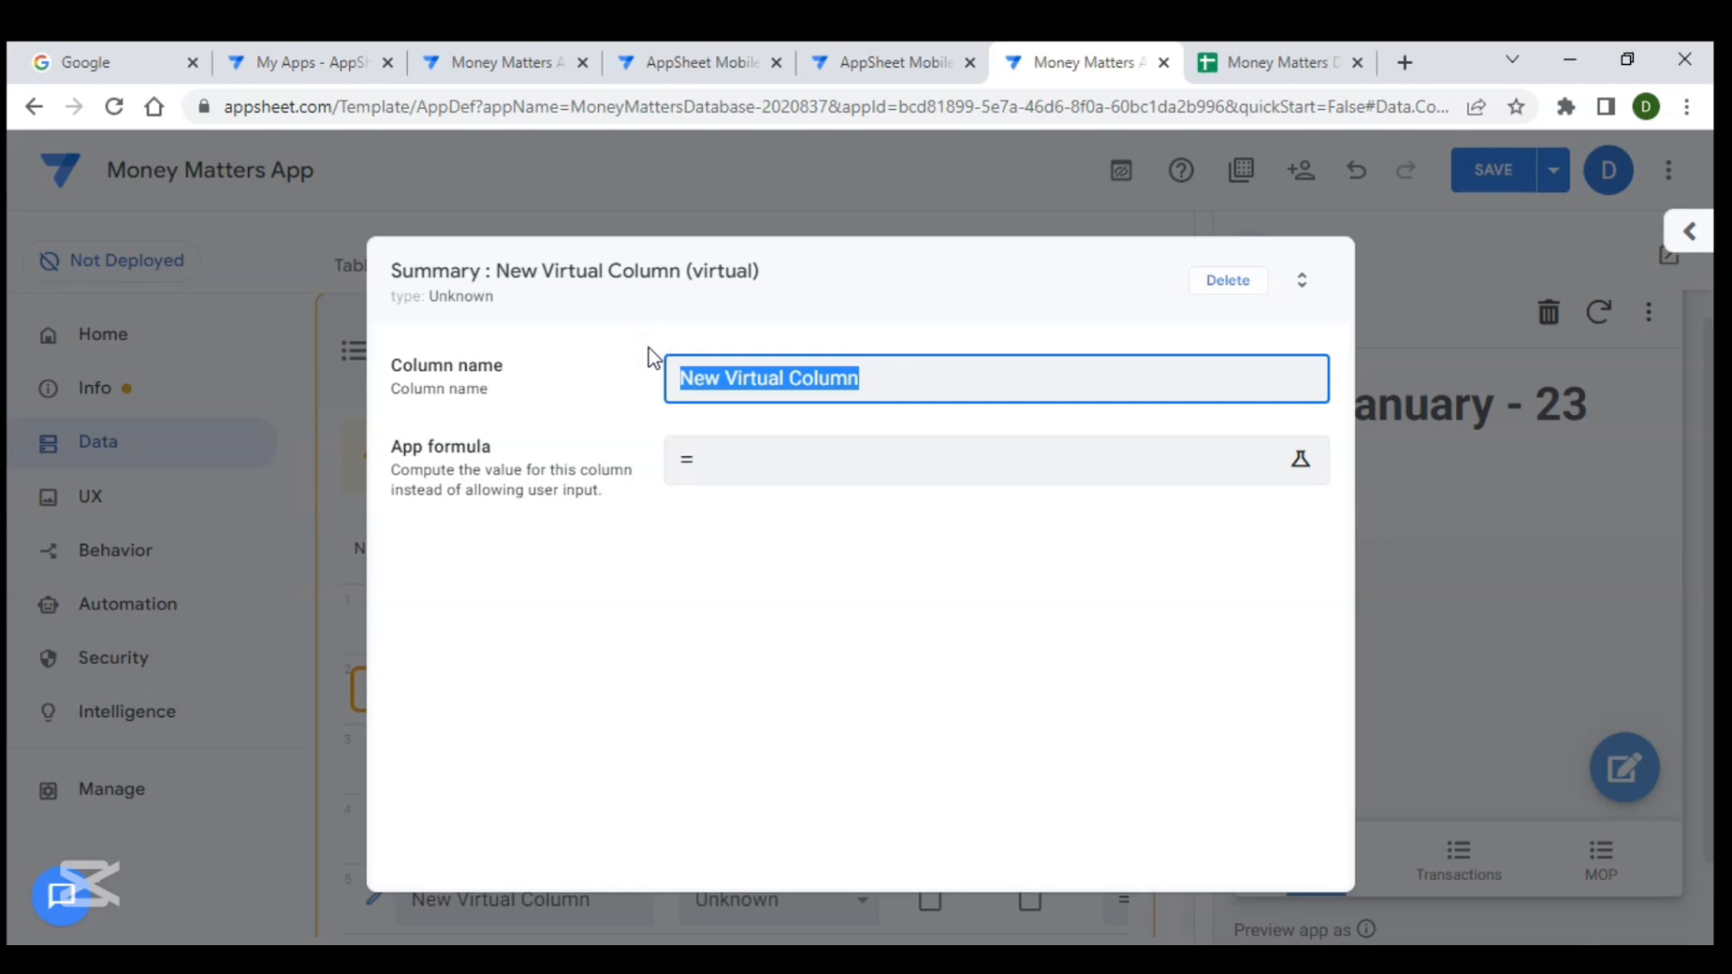
pyautogui.write('Total Expense')
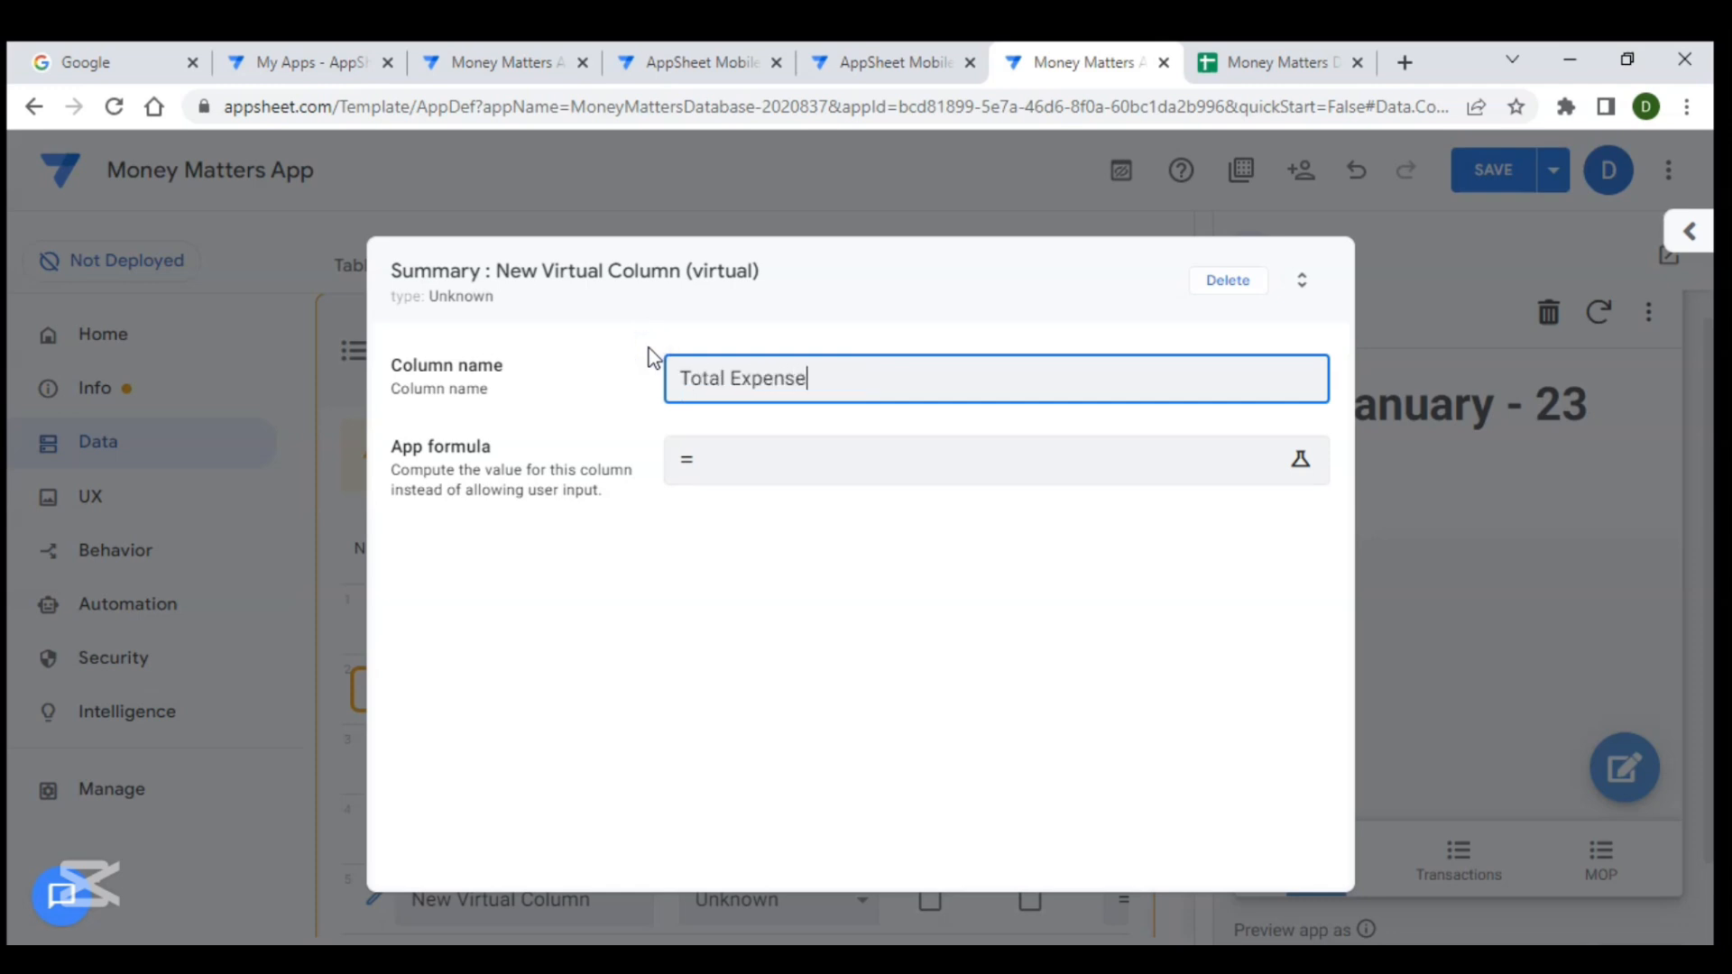
# - Paste the copied formula as the Total Expense app formula, change "Income" to "Expenditure", and save it
pyautogui.click(734, 462)
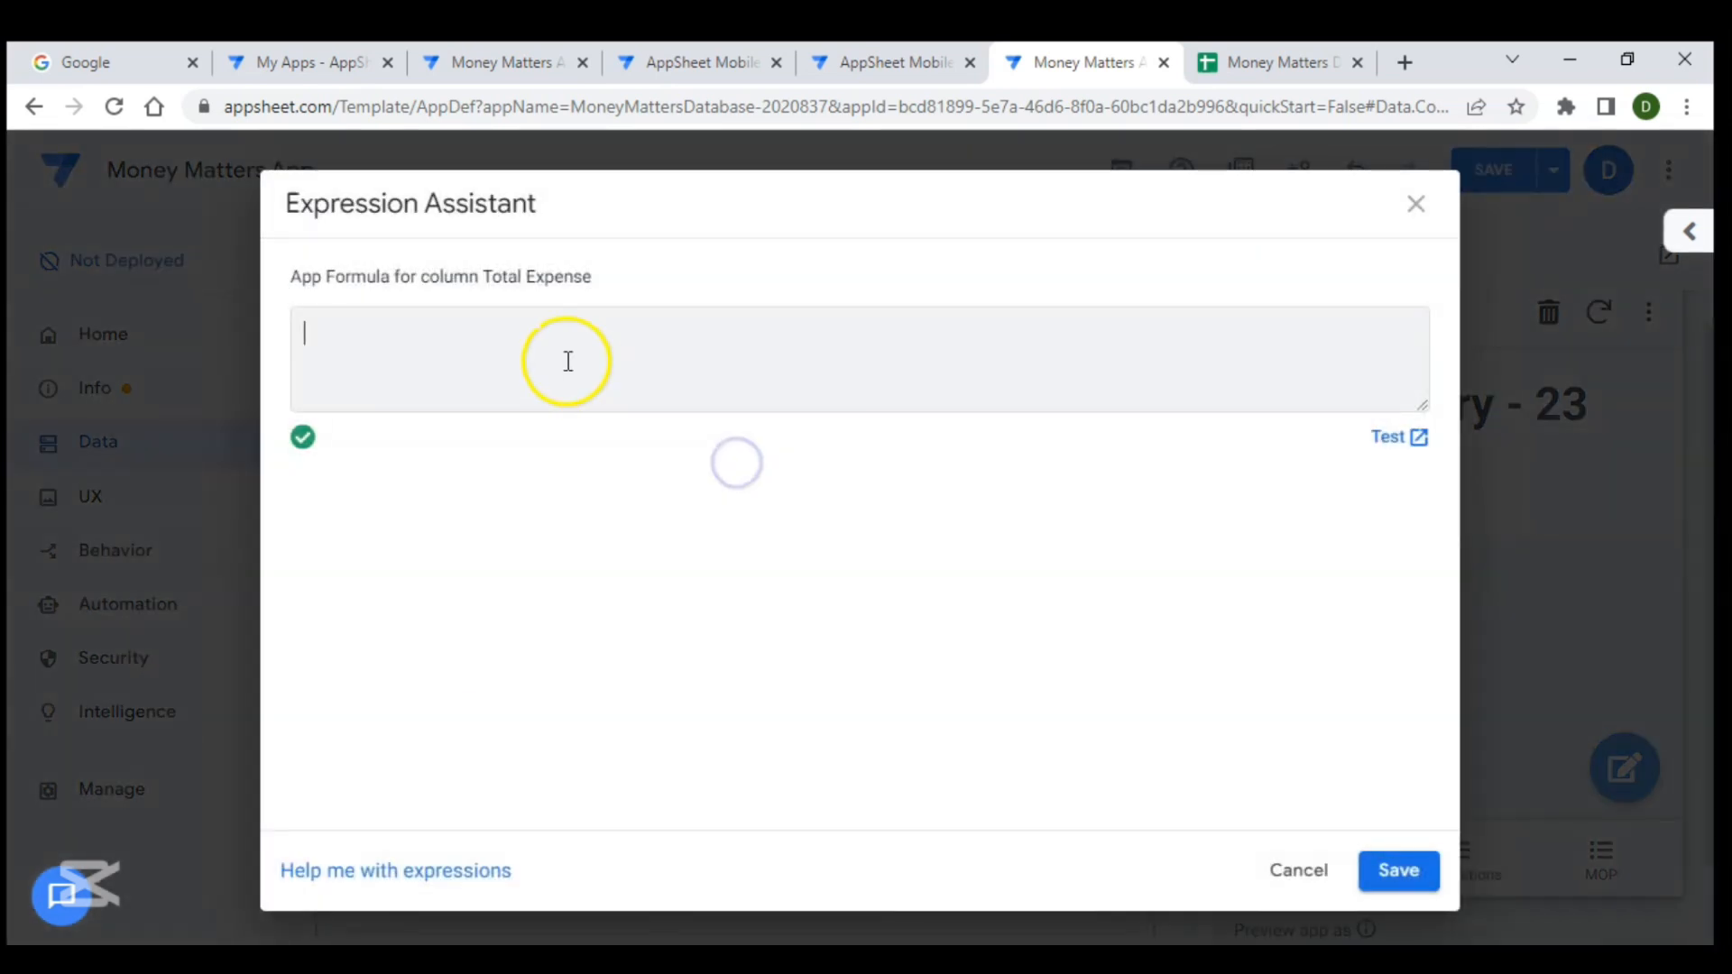
pyautogui.hotkey('ctrl', 'v')
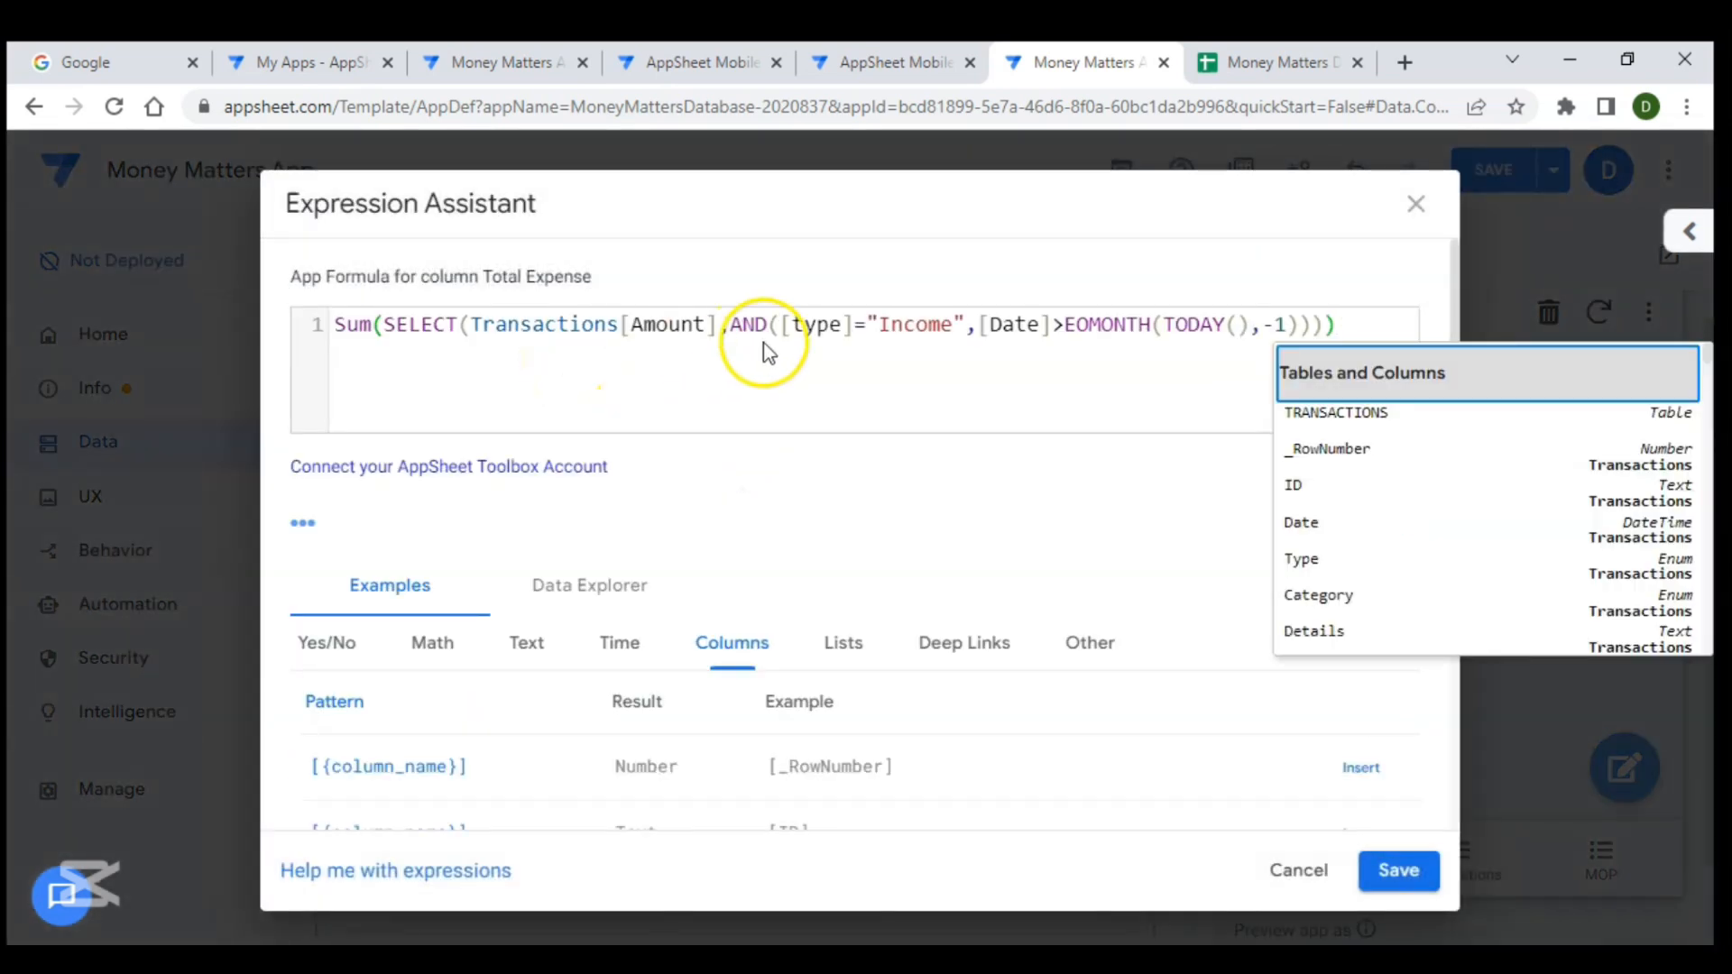
pyautogui.click(950, 328)
pyautogui.press('BackSpace')
pyautogui.press('BackSpace')
pyautogui.press('BackSpace')
pyautogui.press('BackSpace')
pyautogui.press('BackSpace')
pyautogui.press('BackSpace')
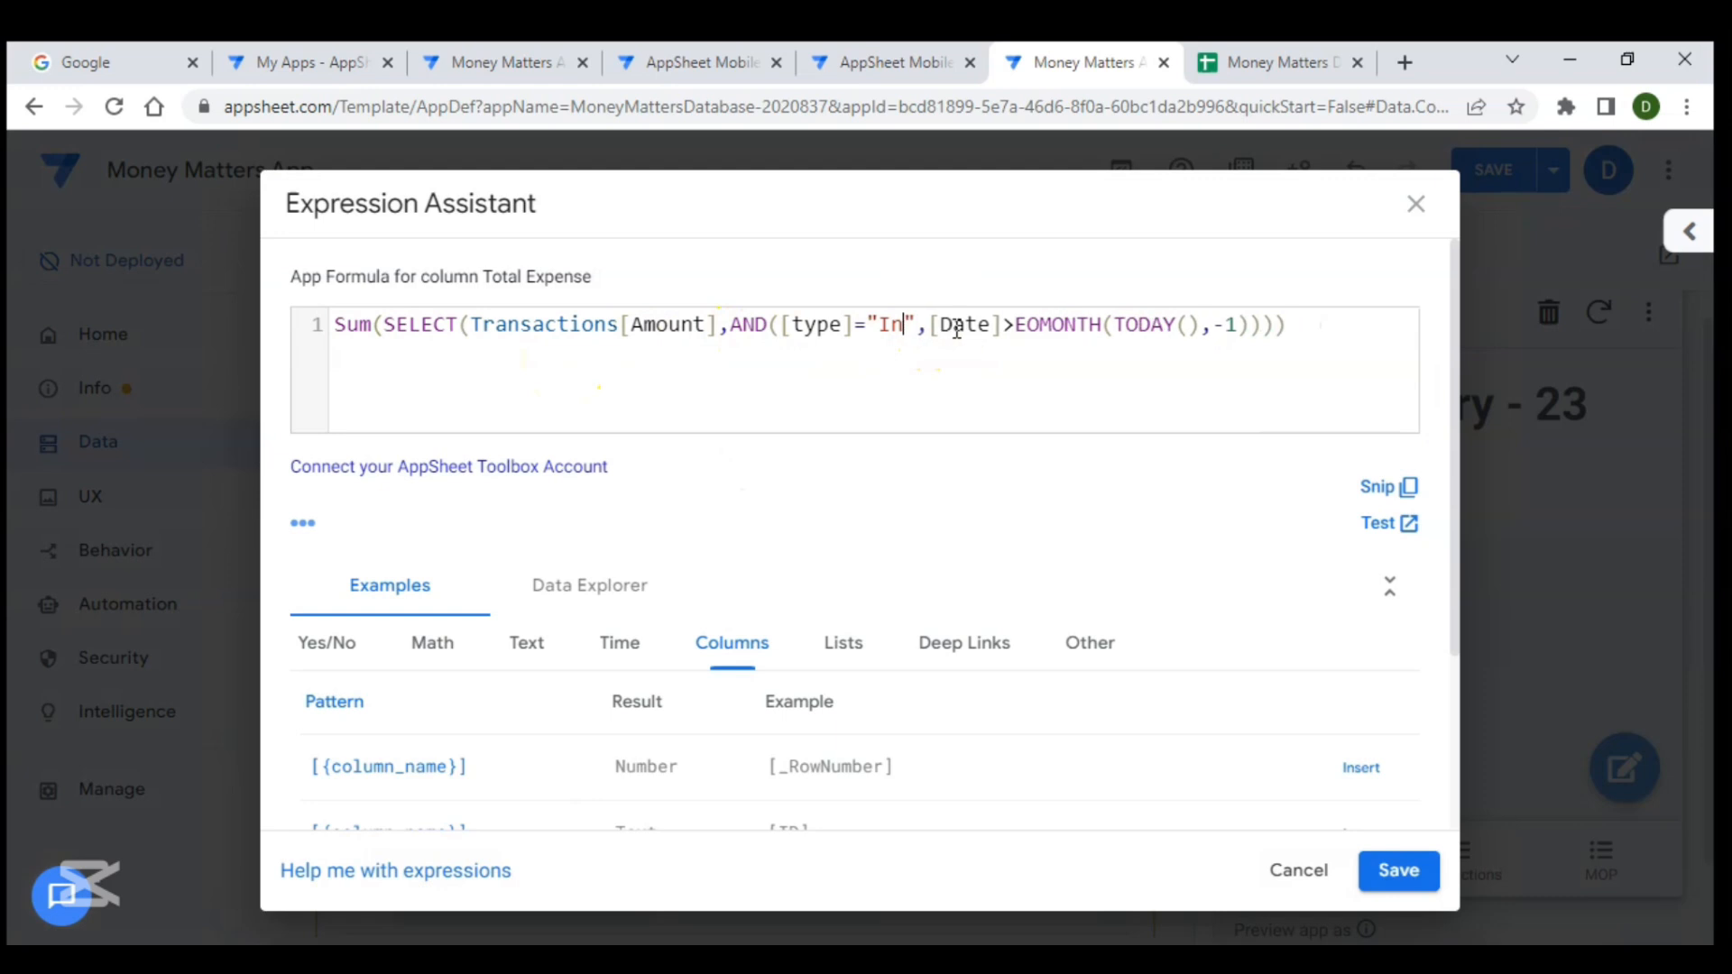
pyautogui.write('Expendi')
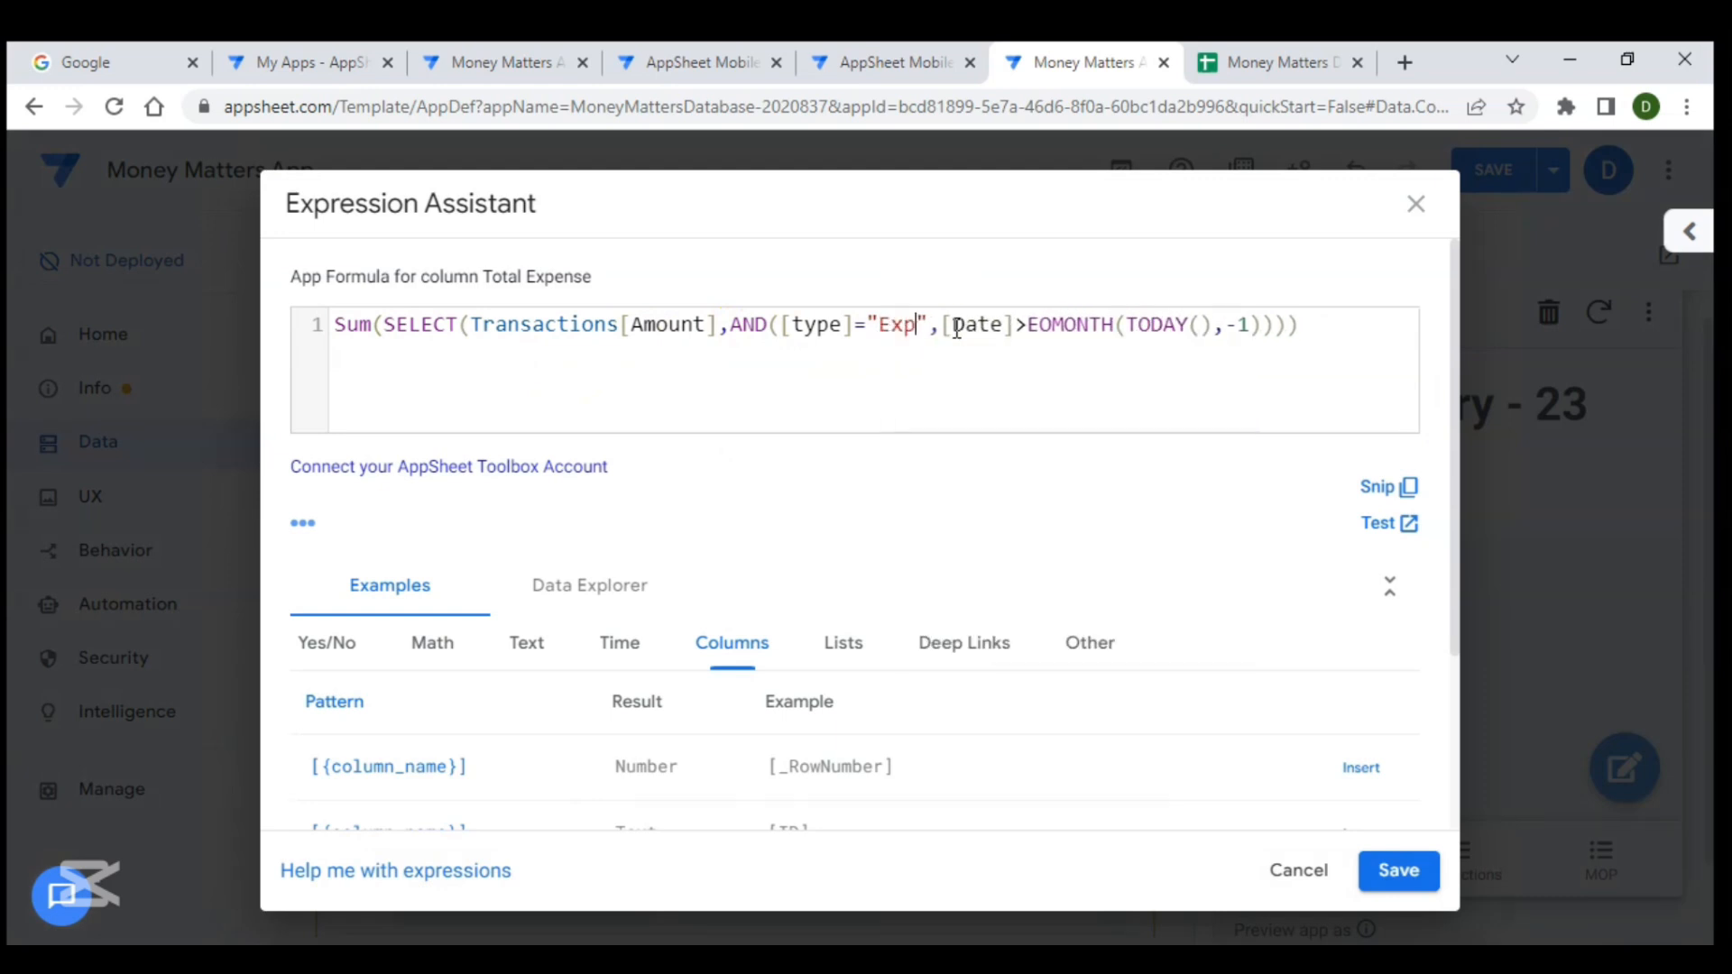
pyautogui.write('ture')
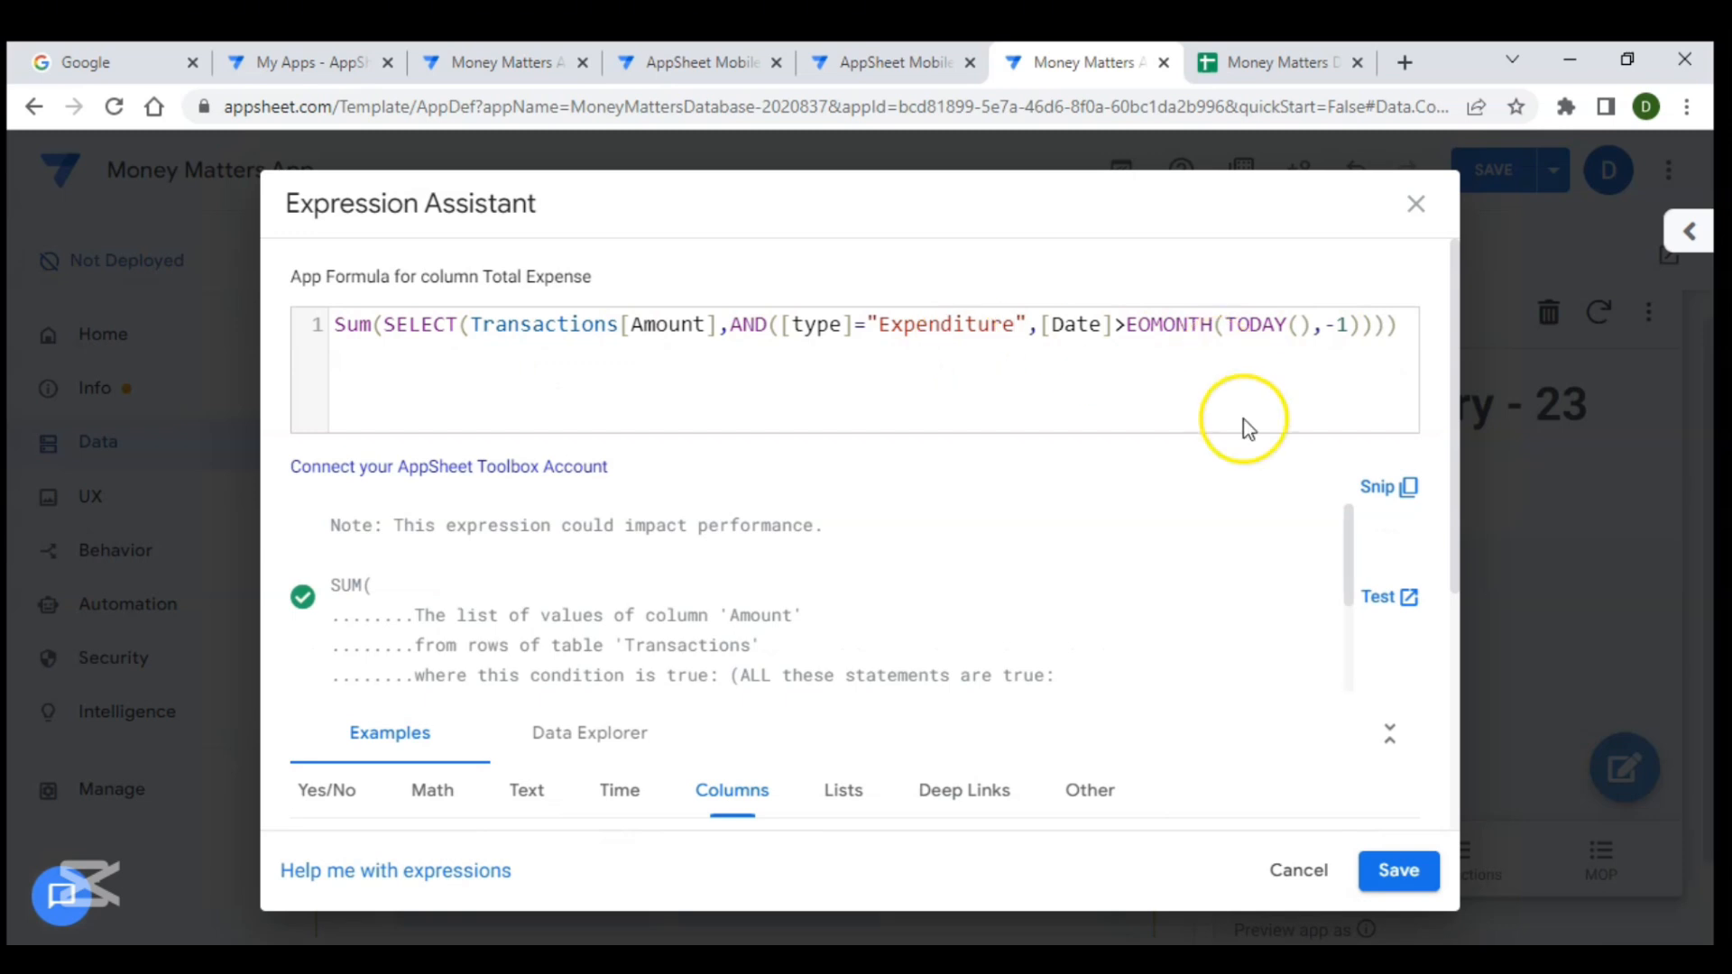
pyautogui.click(1415, 873)
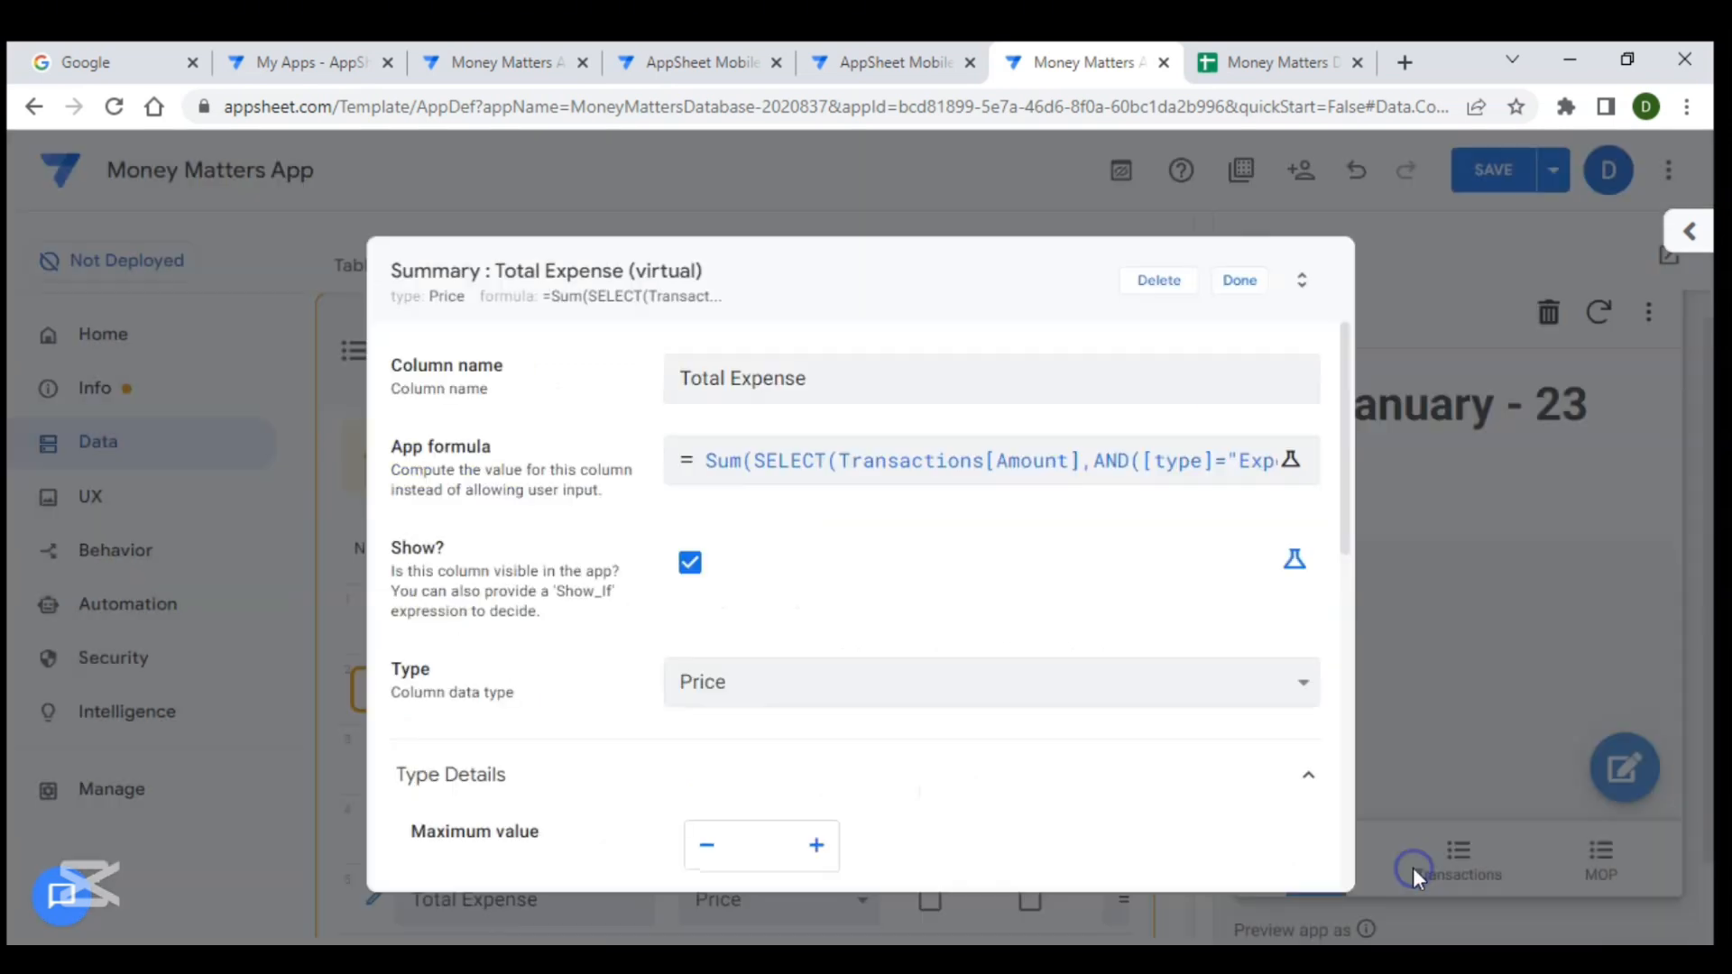
# - Set the Total Expense currency symbol to blank and close the column editor
pyautogui.scroll(-1, 1161, 577)
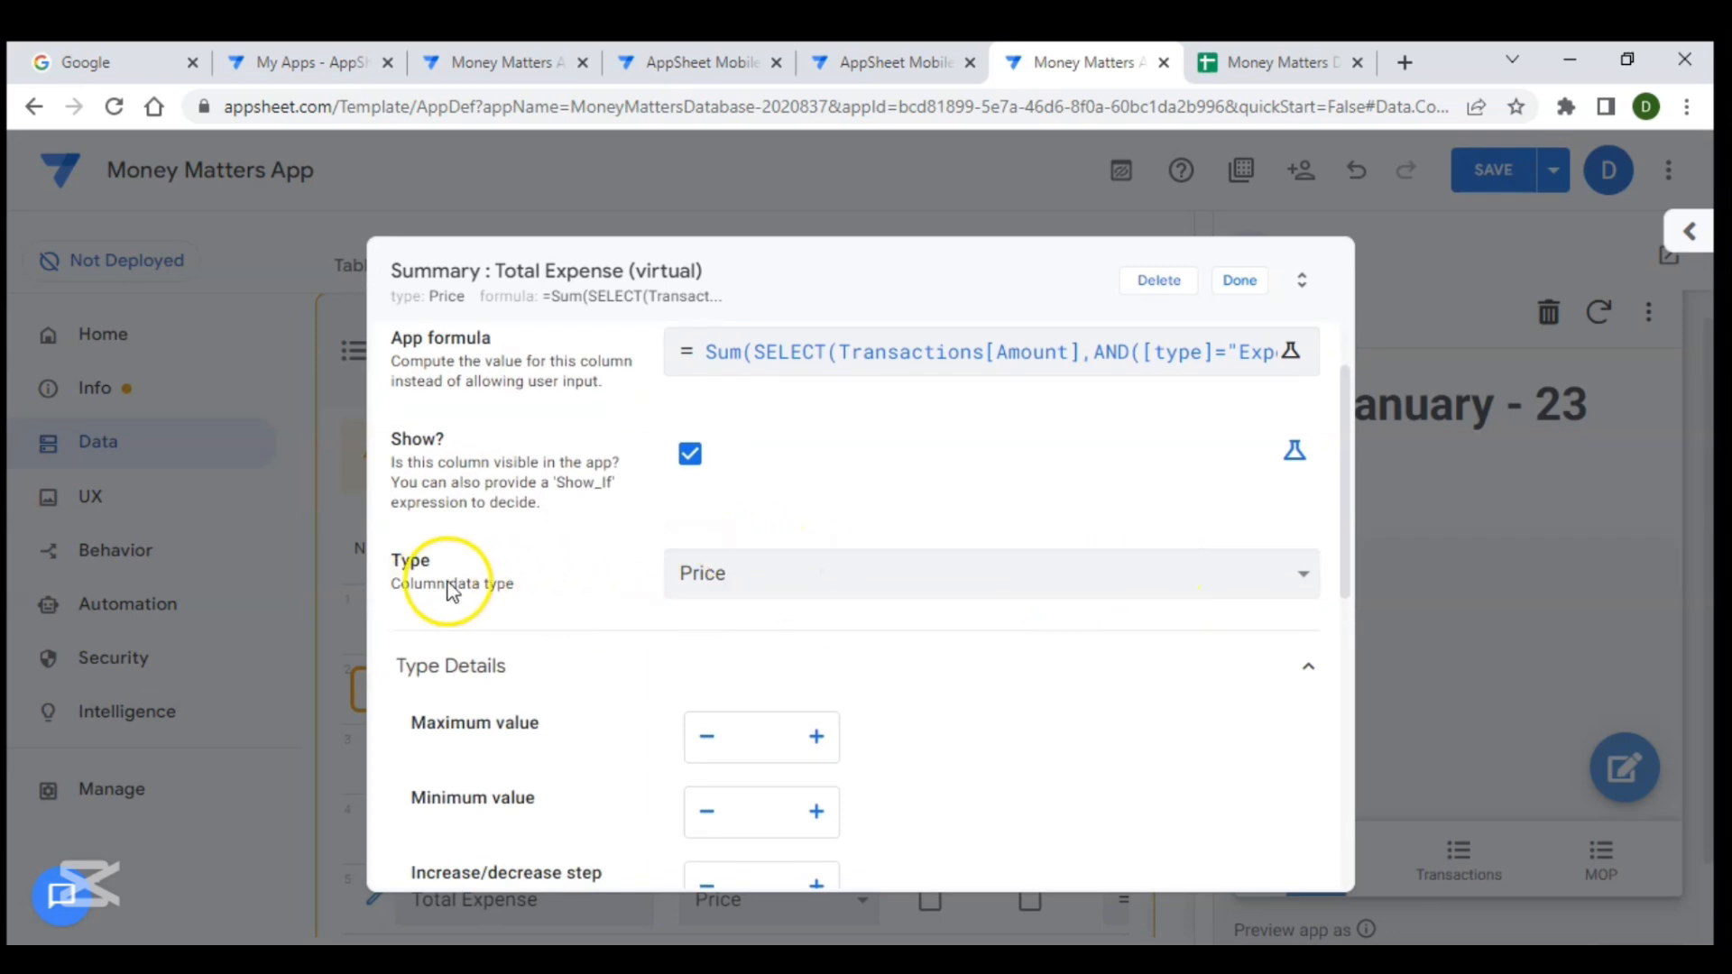
pyautogui.scroll(-7, 902, 591)
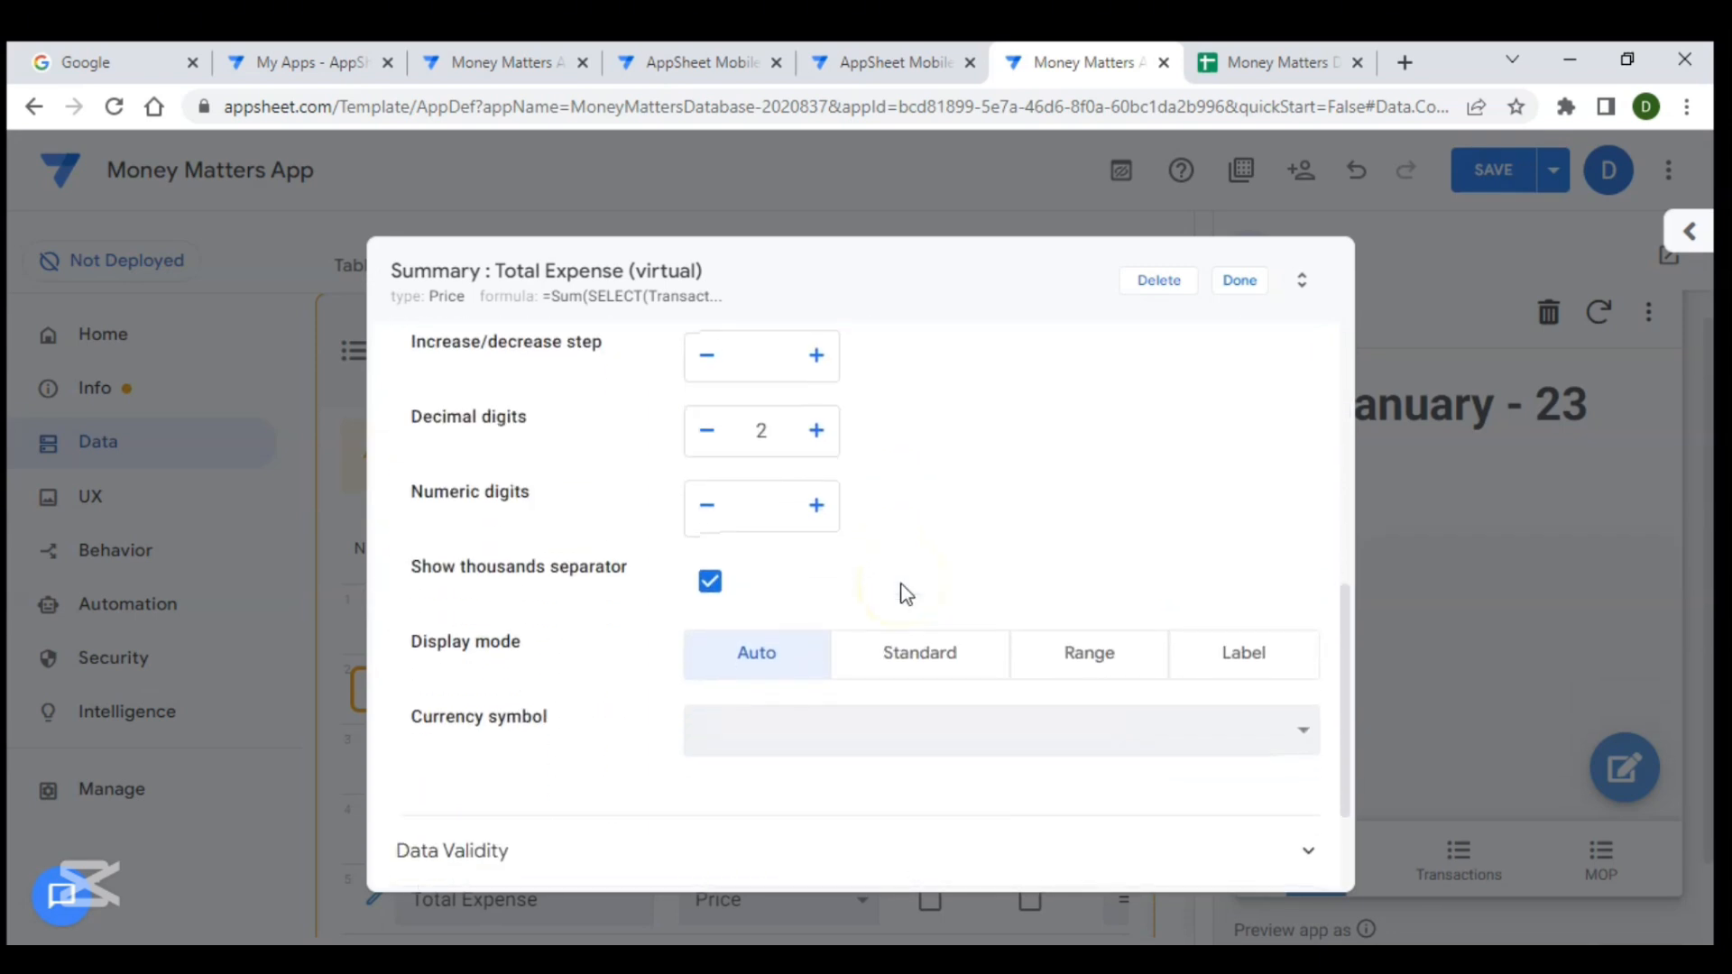
pyautogui.click(812, 552)
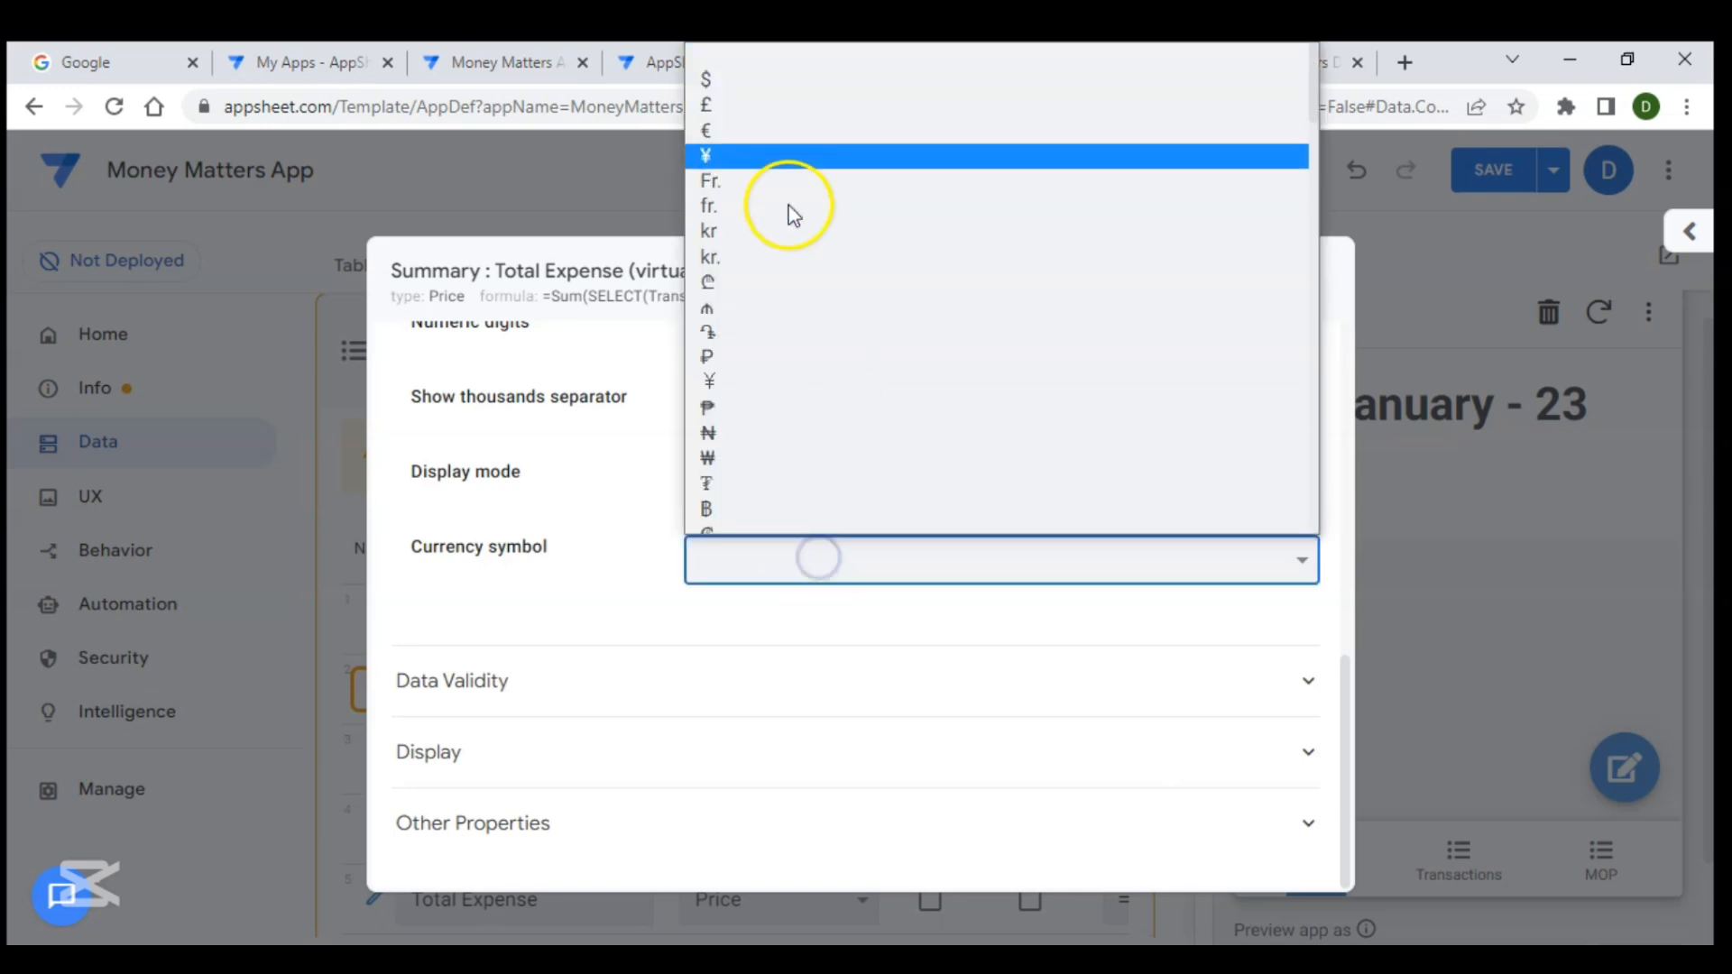
pyautogui.click(719, 57)
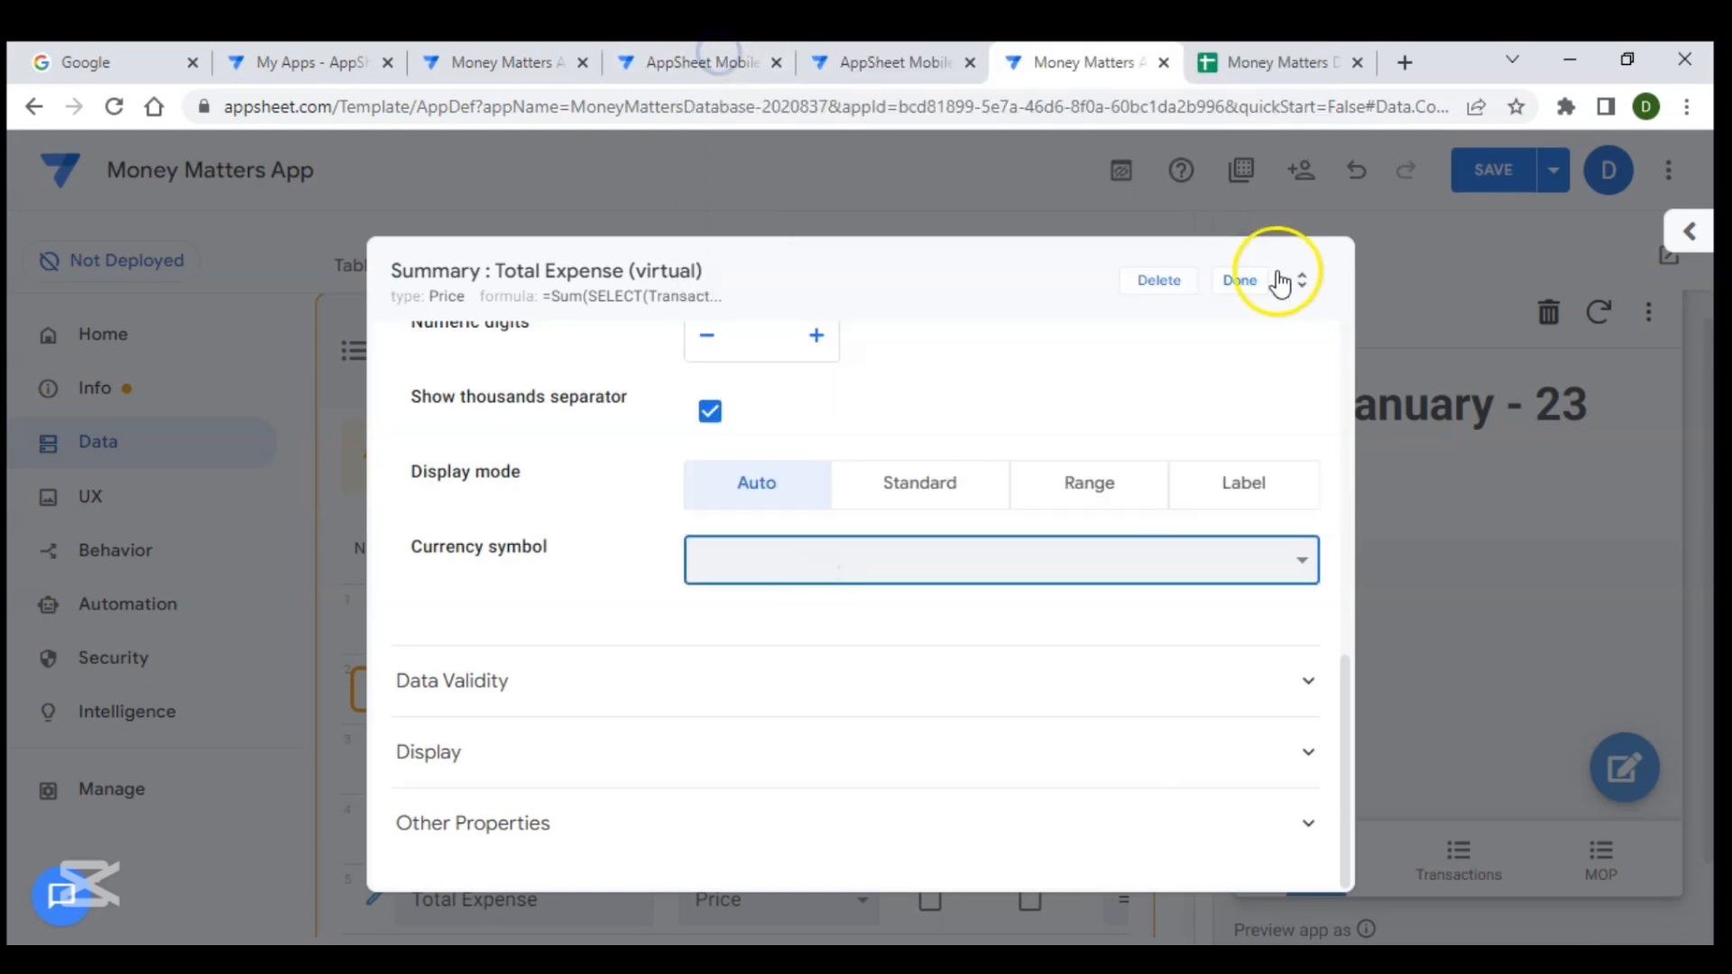
pyautogui.click(1246, 285)
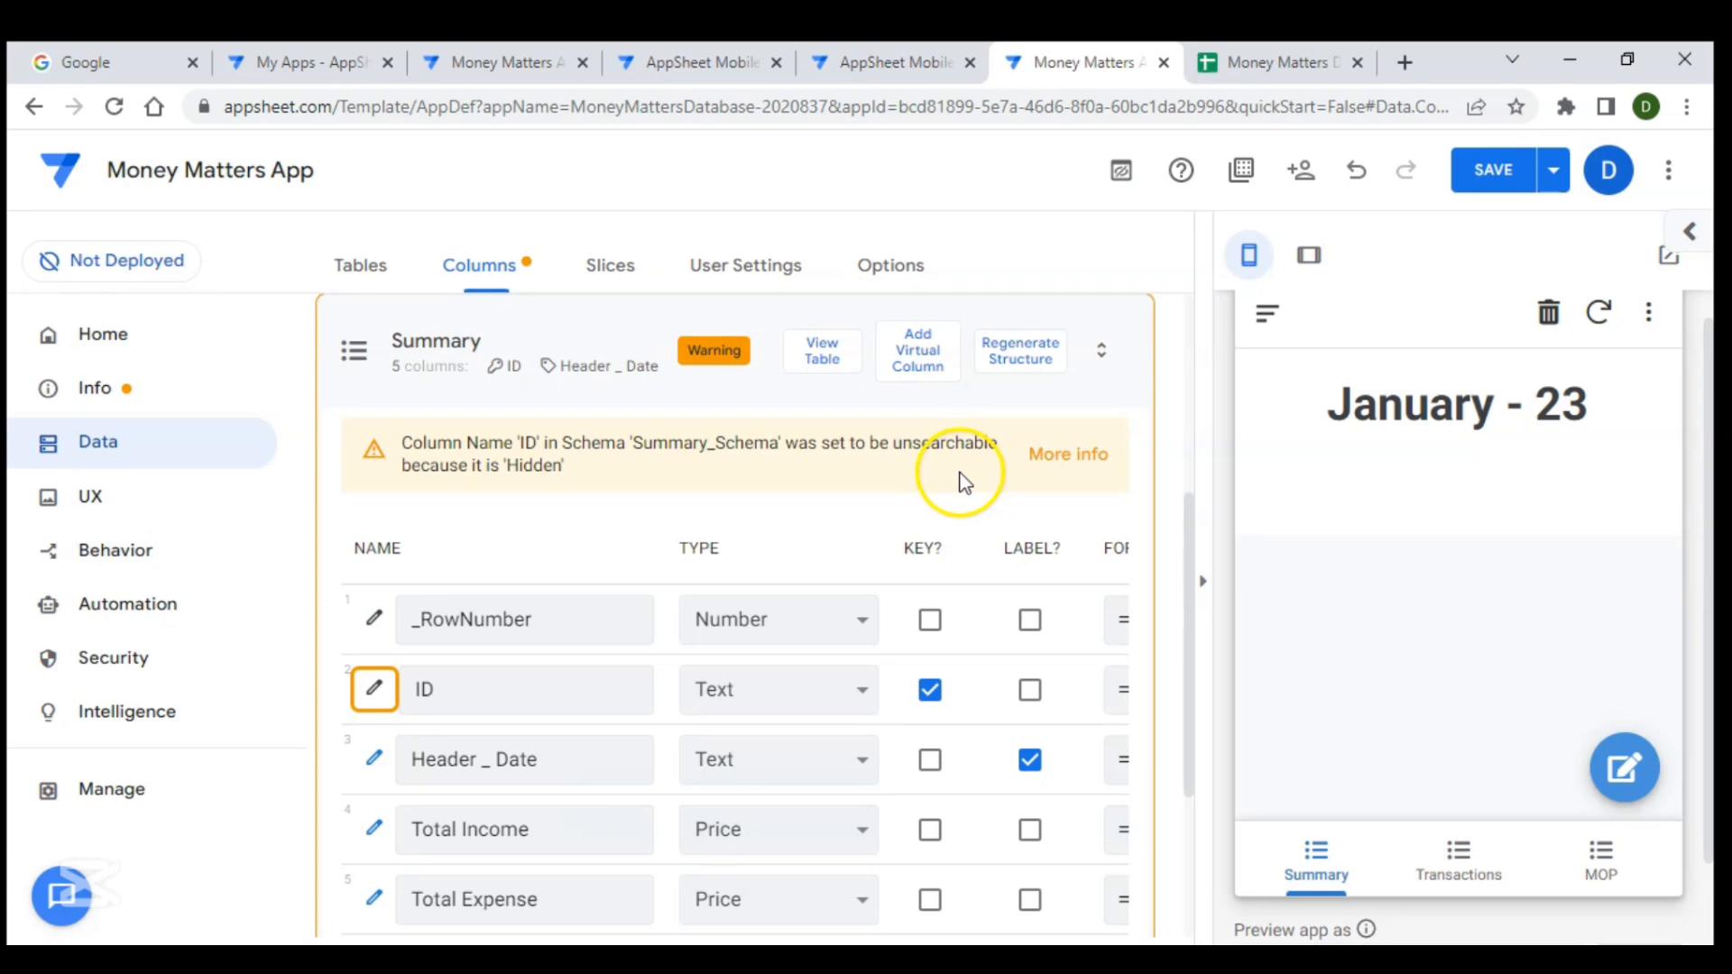
# - Save the app and open the Transactions view in the preview
pyautogui.scroll(-2, 948, 471)
pyautogui.click(1497, 181)
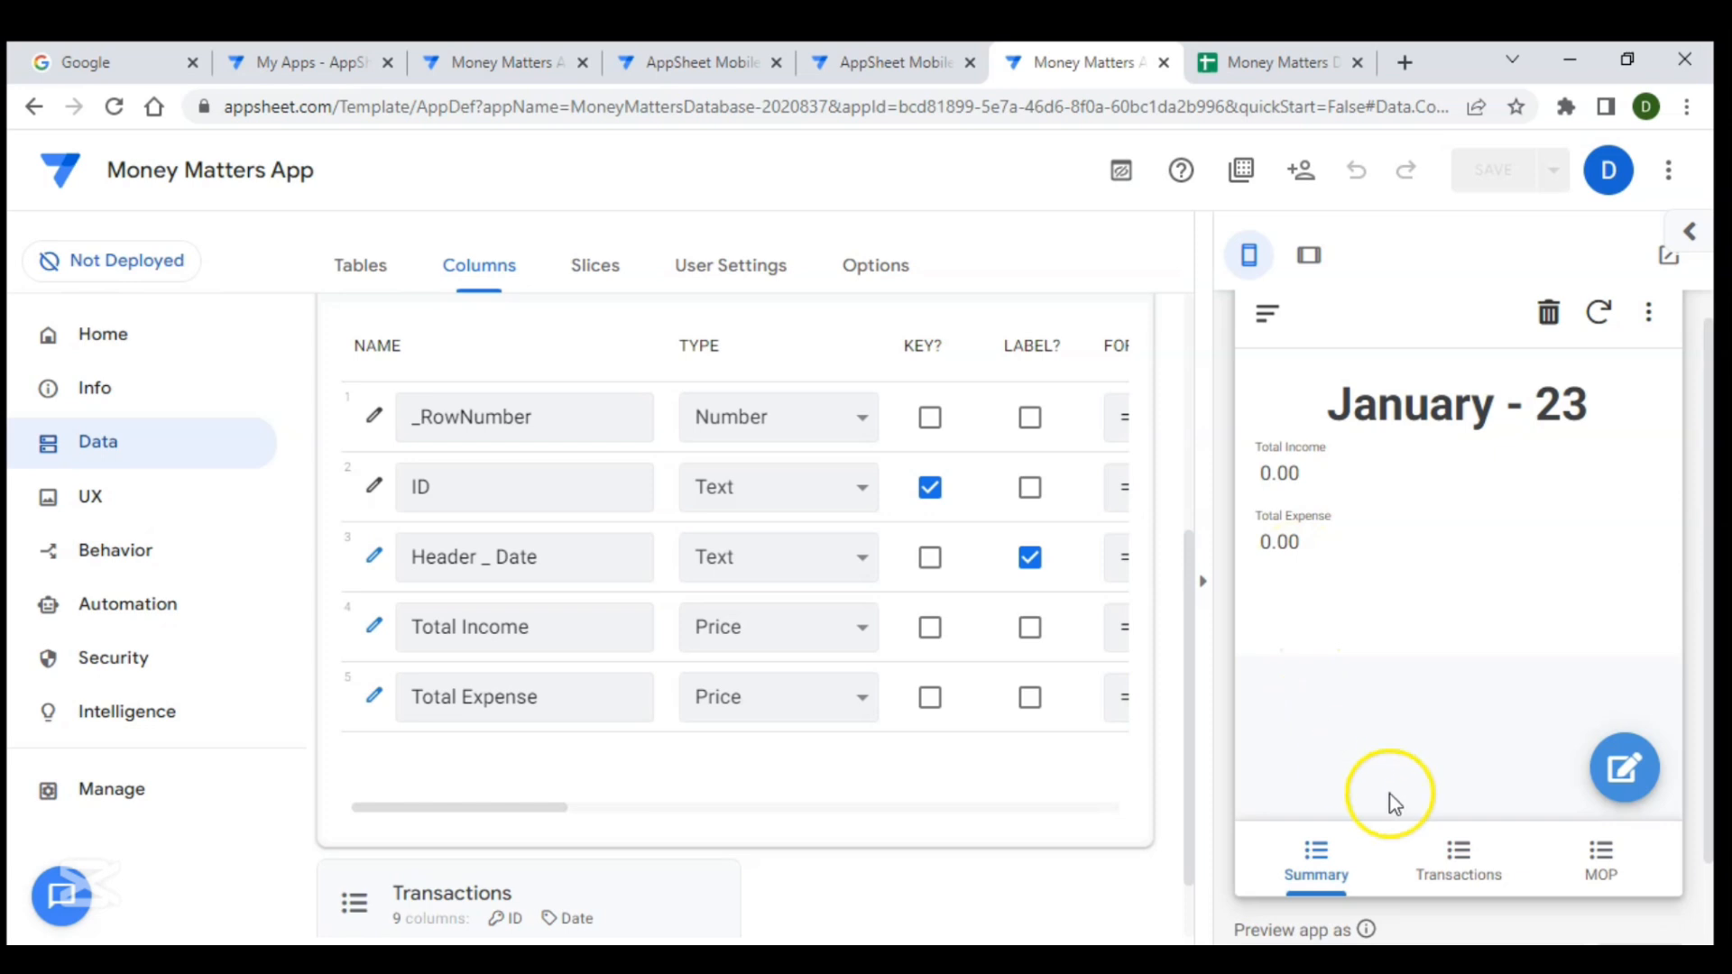
pyautogui.click(1463, 879)
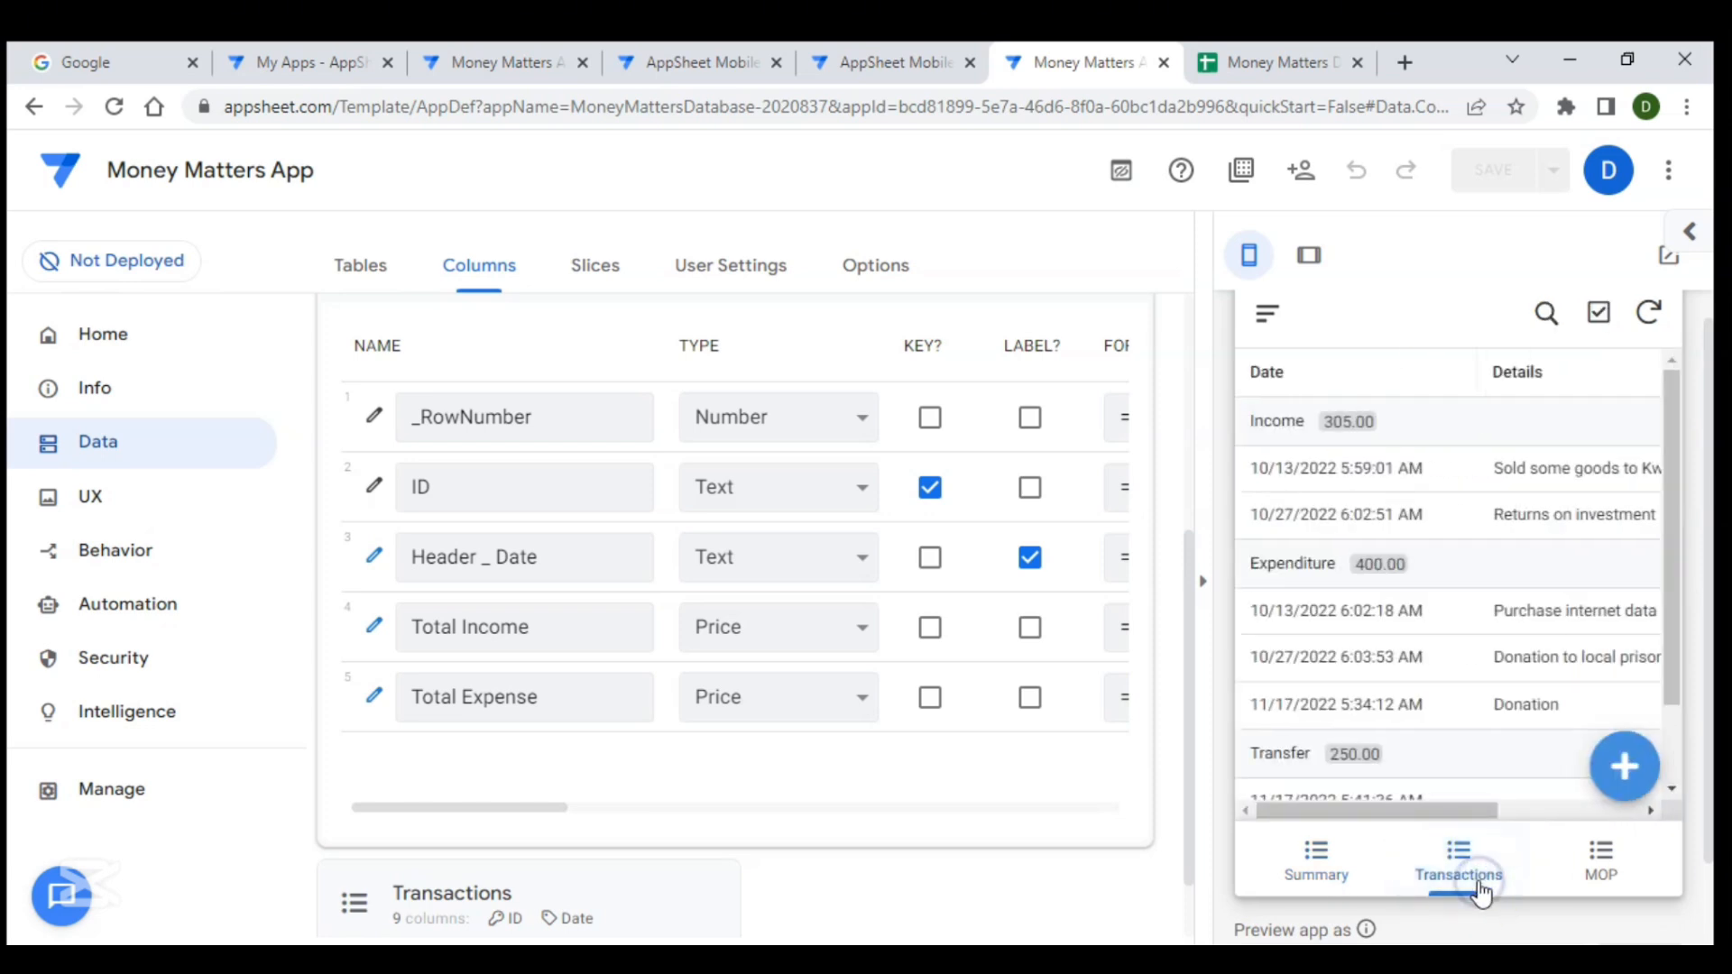
# - Add a test Income transaction with category Others, details "Test", payment mode Bank, amount 1000, and view the Summary
pyautogui.click(1624, 766)
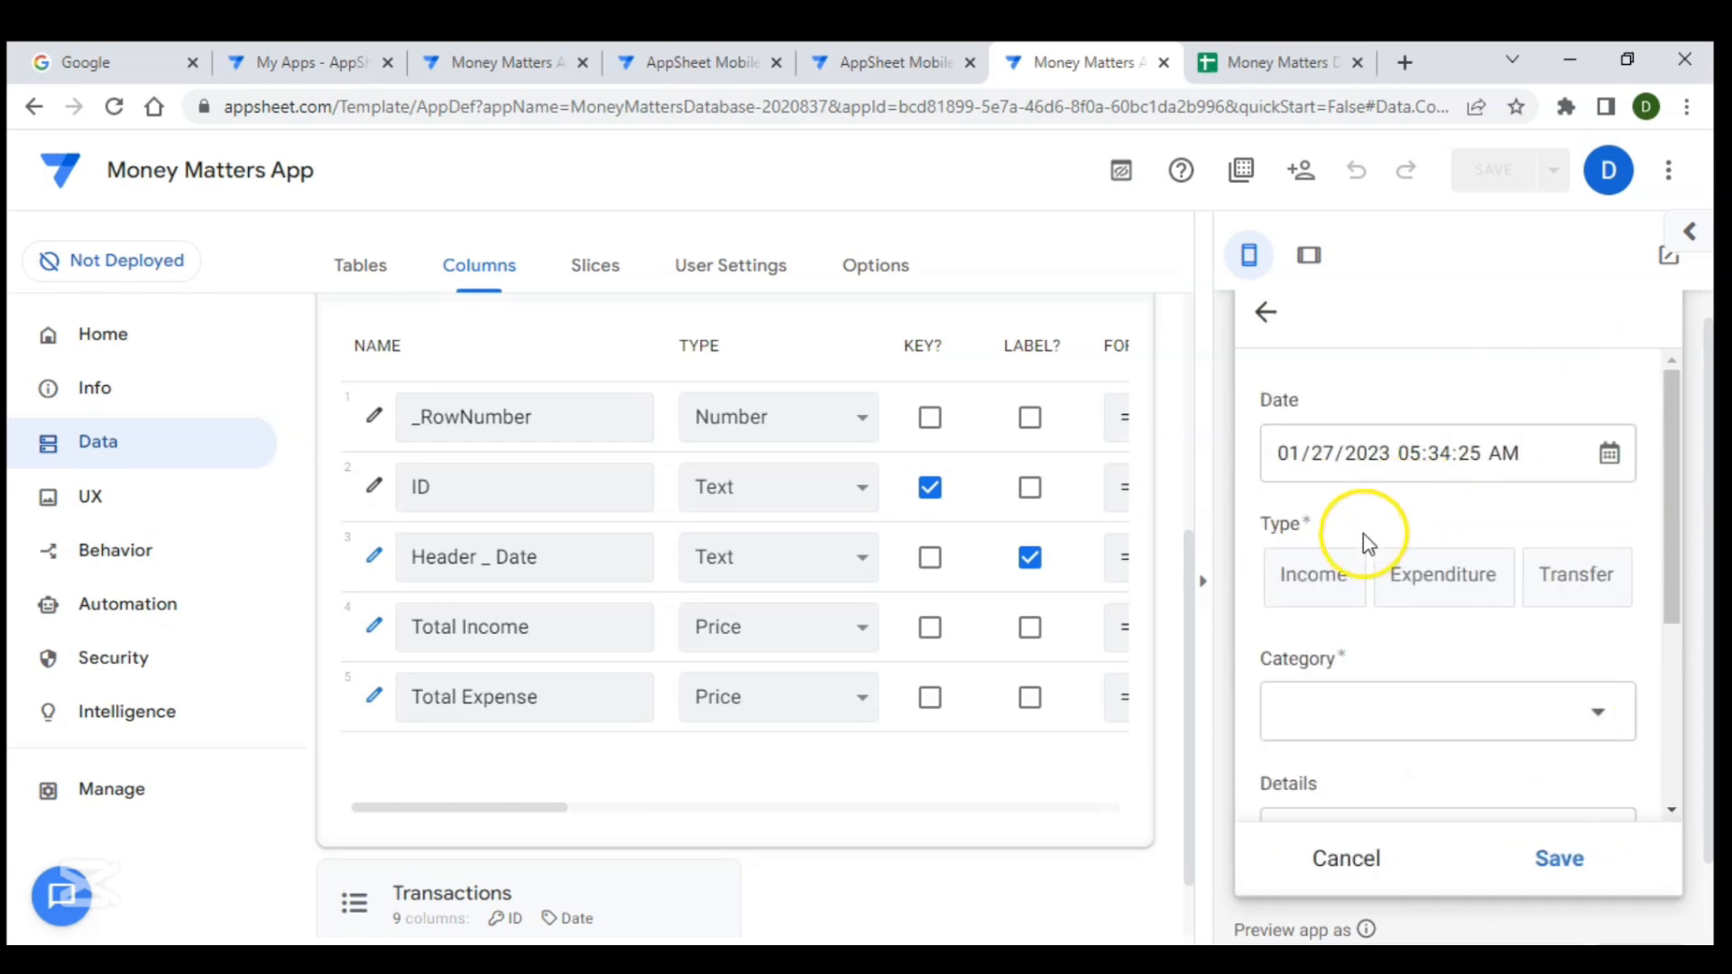
pyautogui.click(1342, 580)
pyautogui.click(1412, 709)
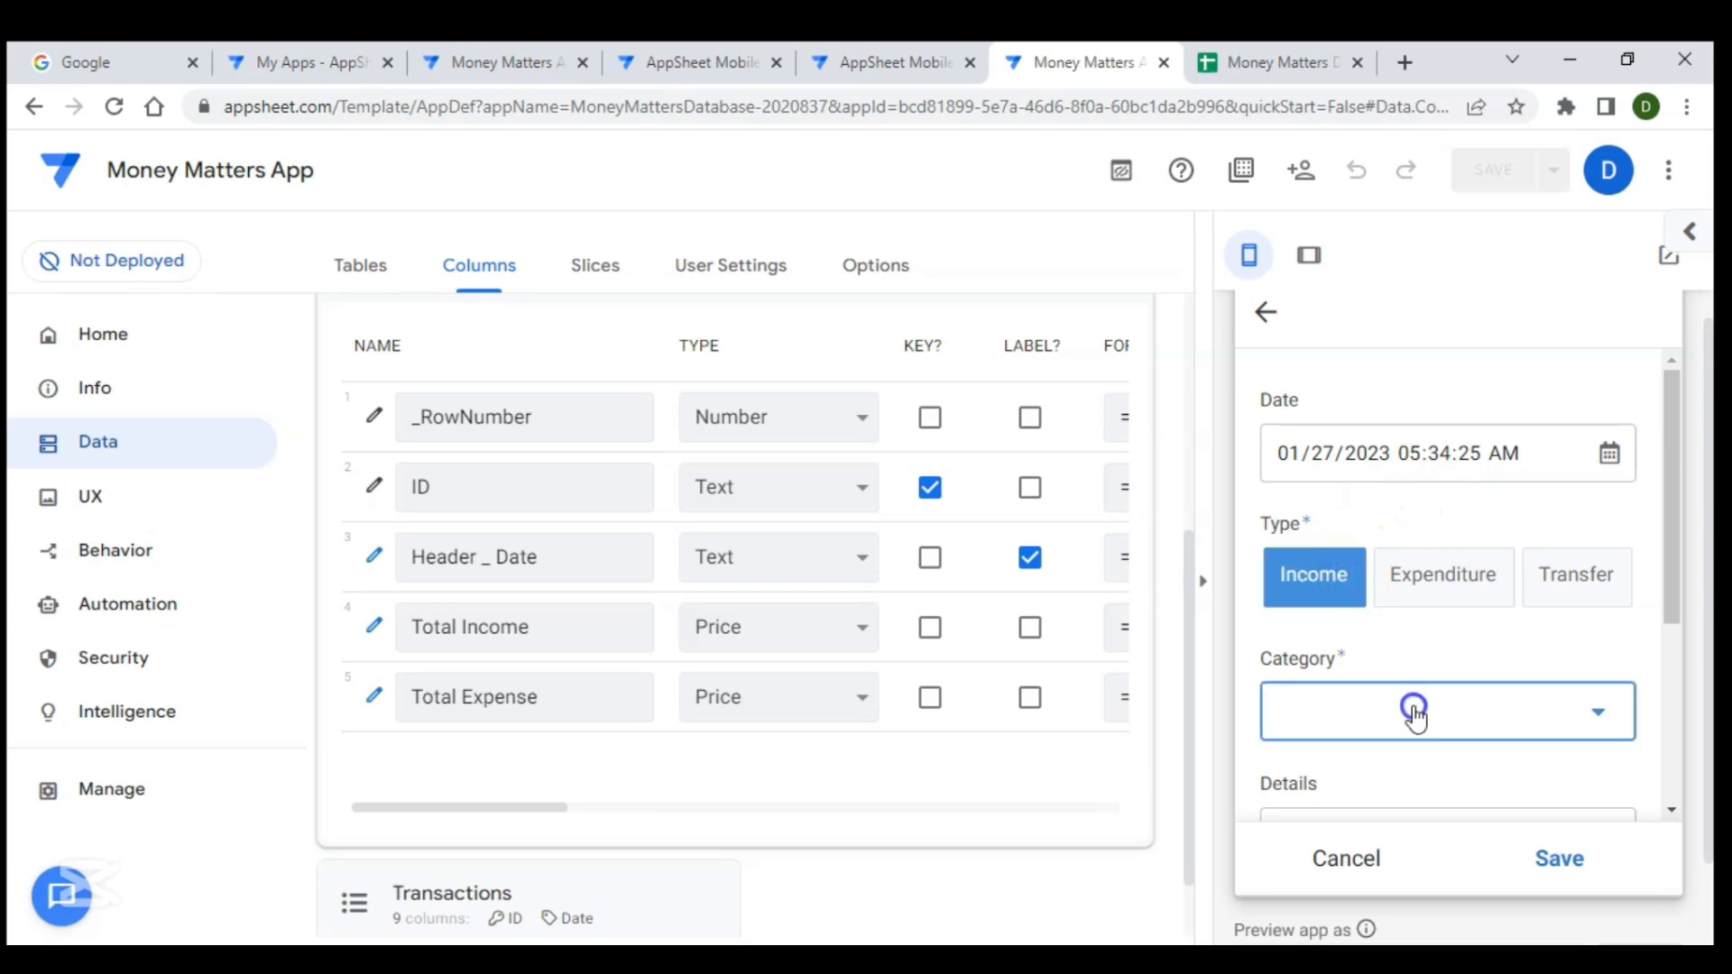
pyautogui.click(1351, 560)
pyautogui.scroll(-2, 1438, 678)
pyautogui.click(1400, 642)
pyautogui.write('Test')
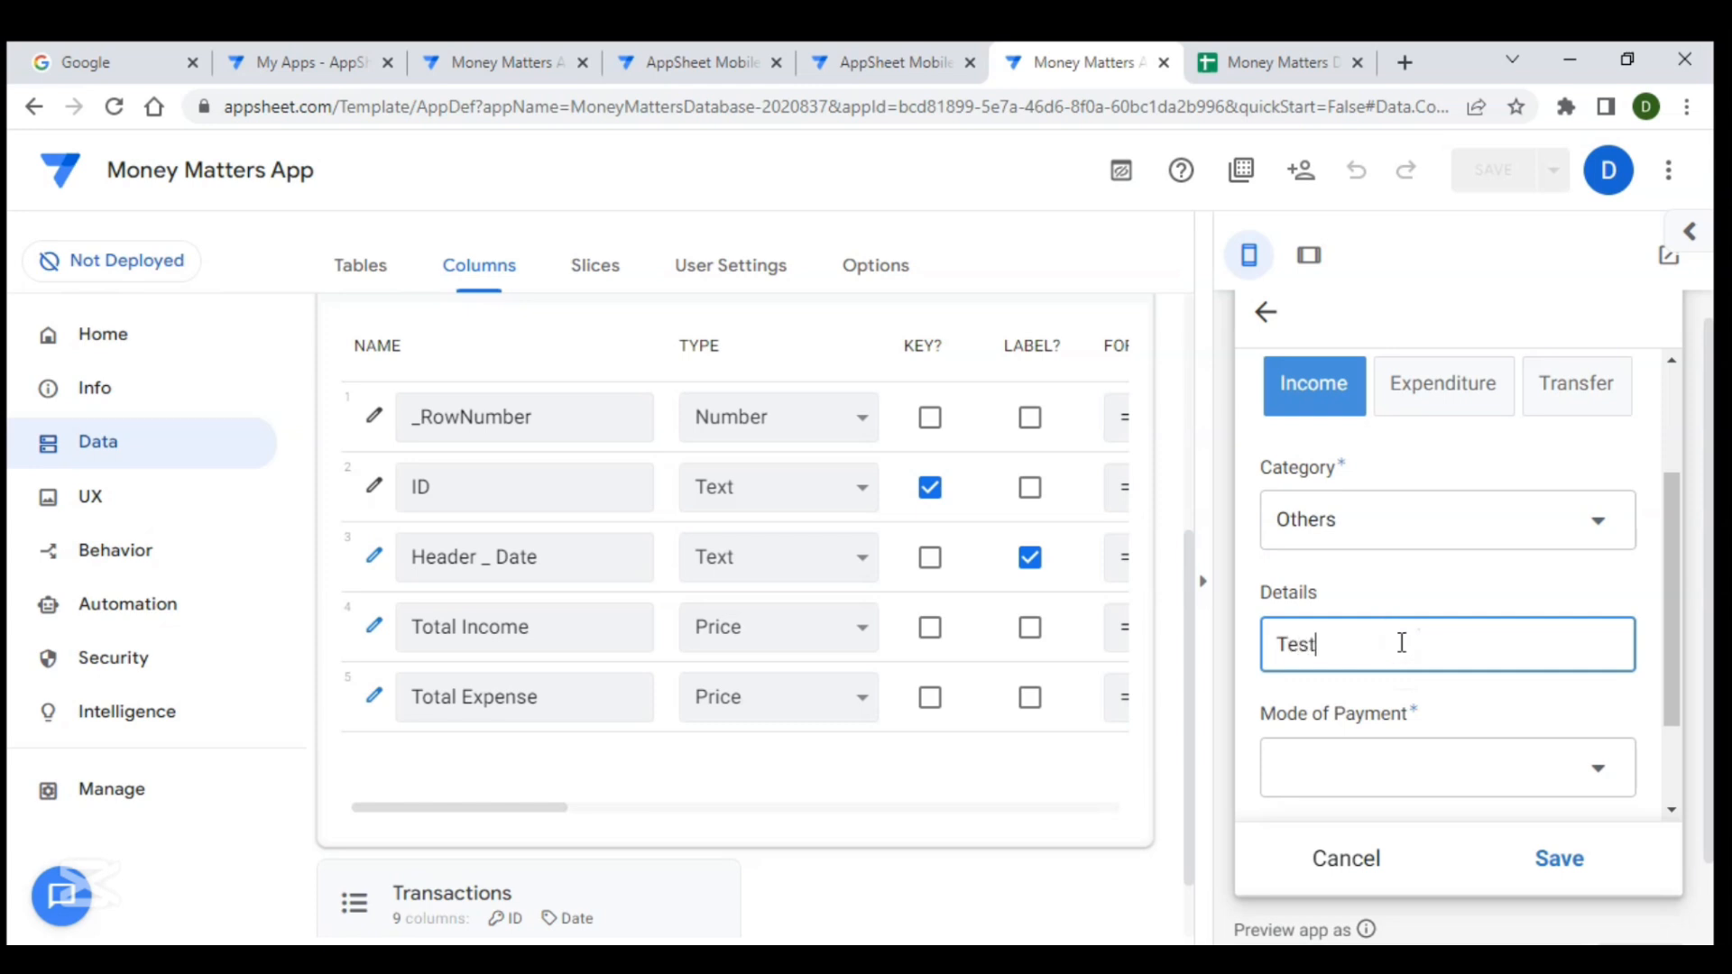
pyautogui.click(1414, 781)
pyautogui.click(1342, 503)
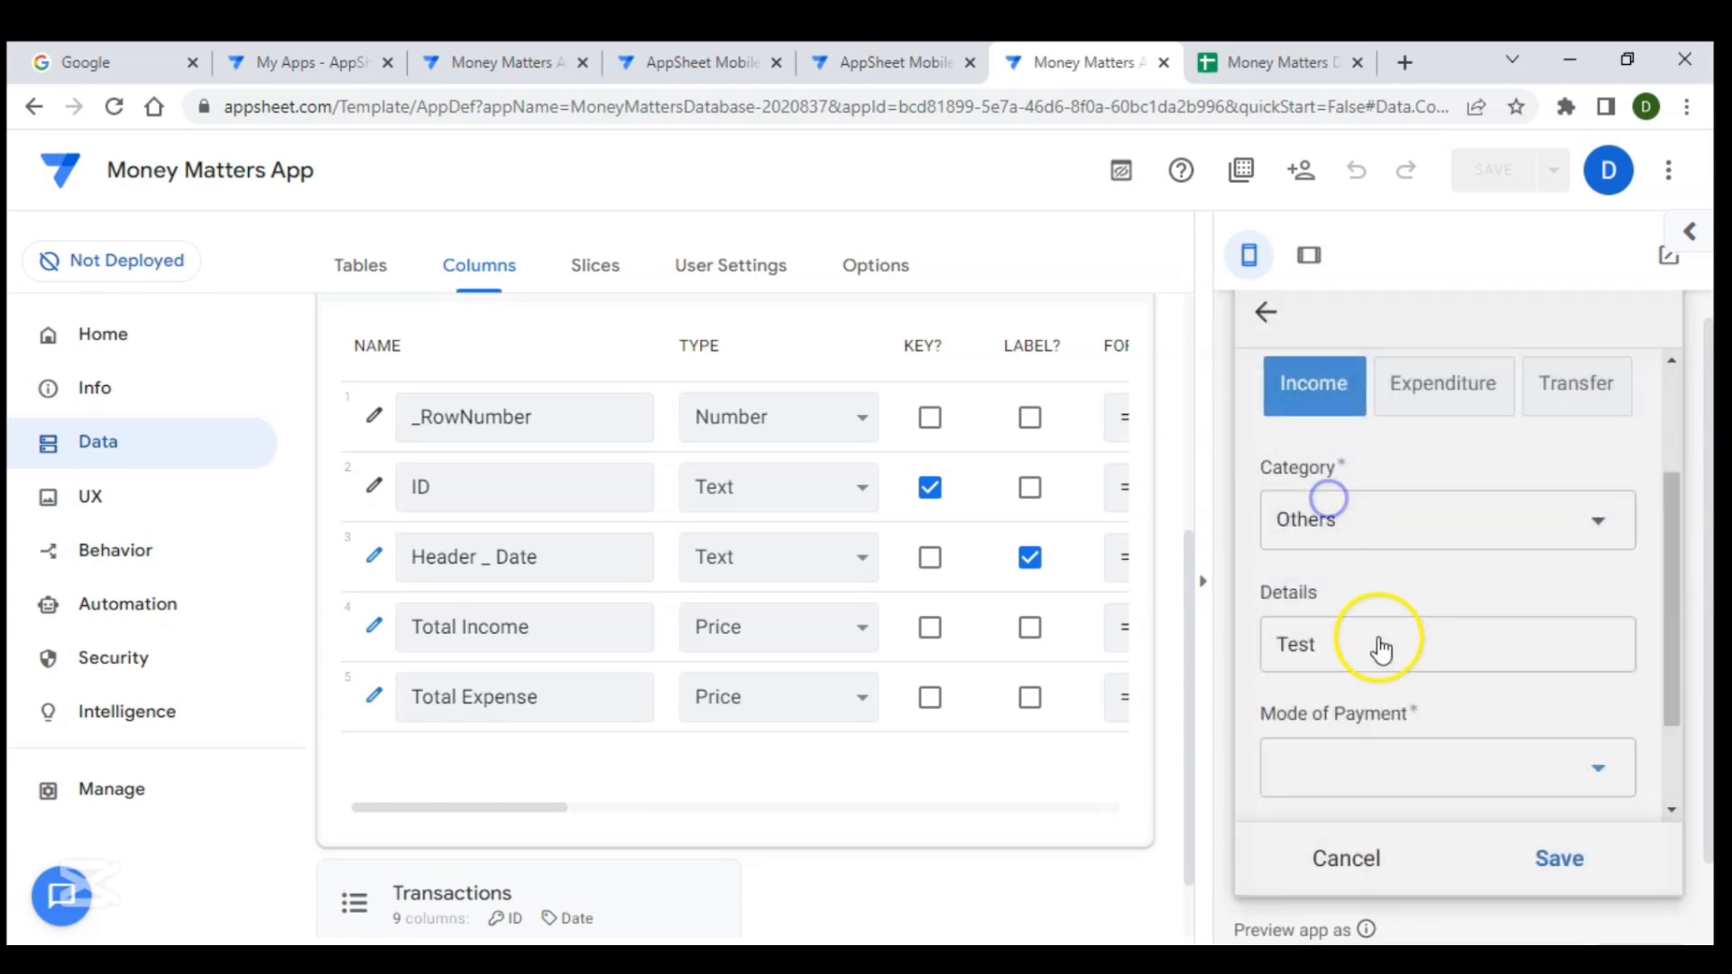
pyautogui.click(1322, 749)
pyautogui.write('1000')
pyautogui.click(1553, 852)
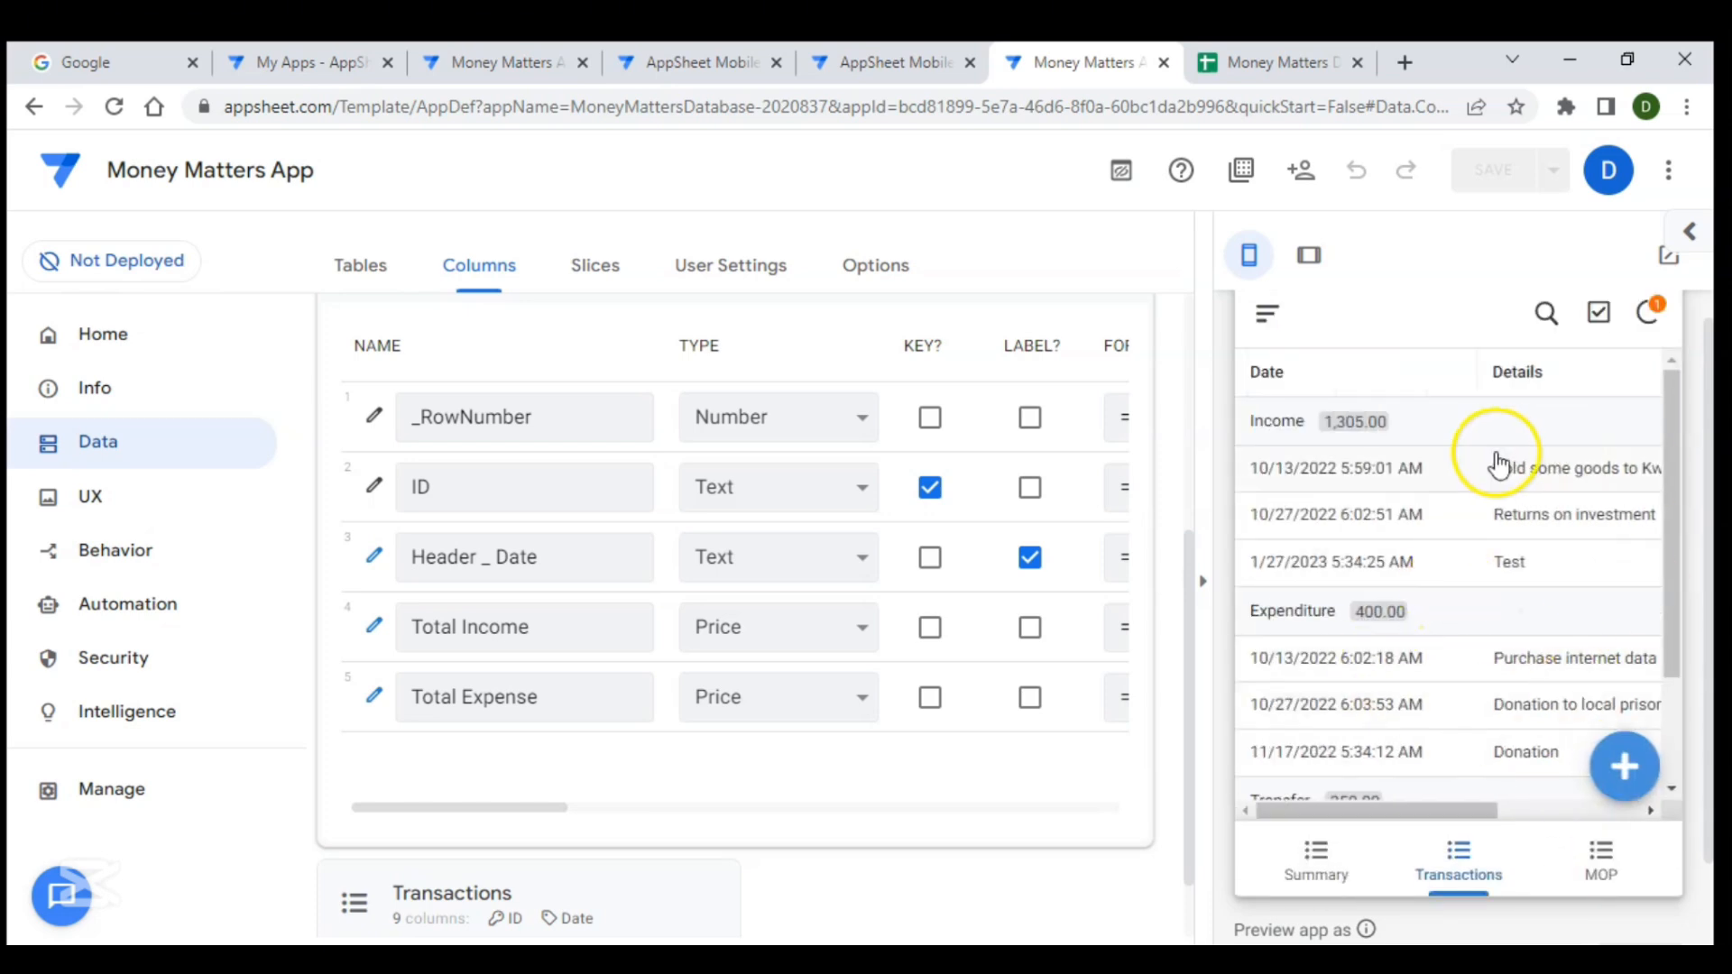
pyautogui.click(1317, 905)
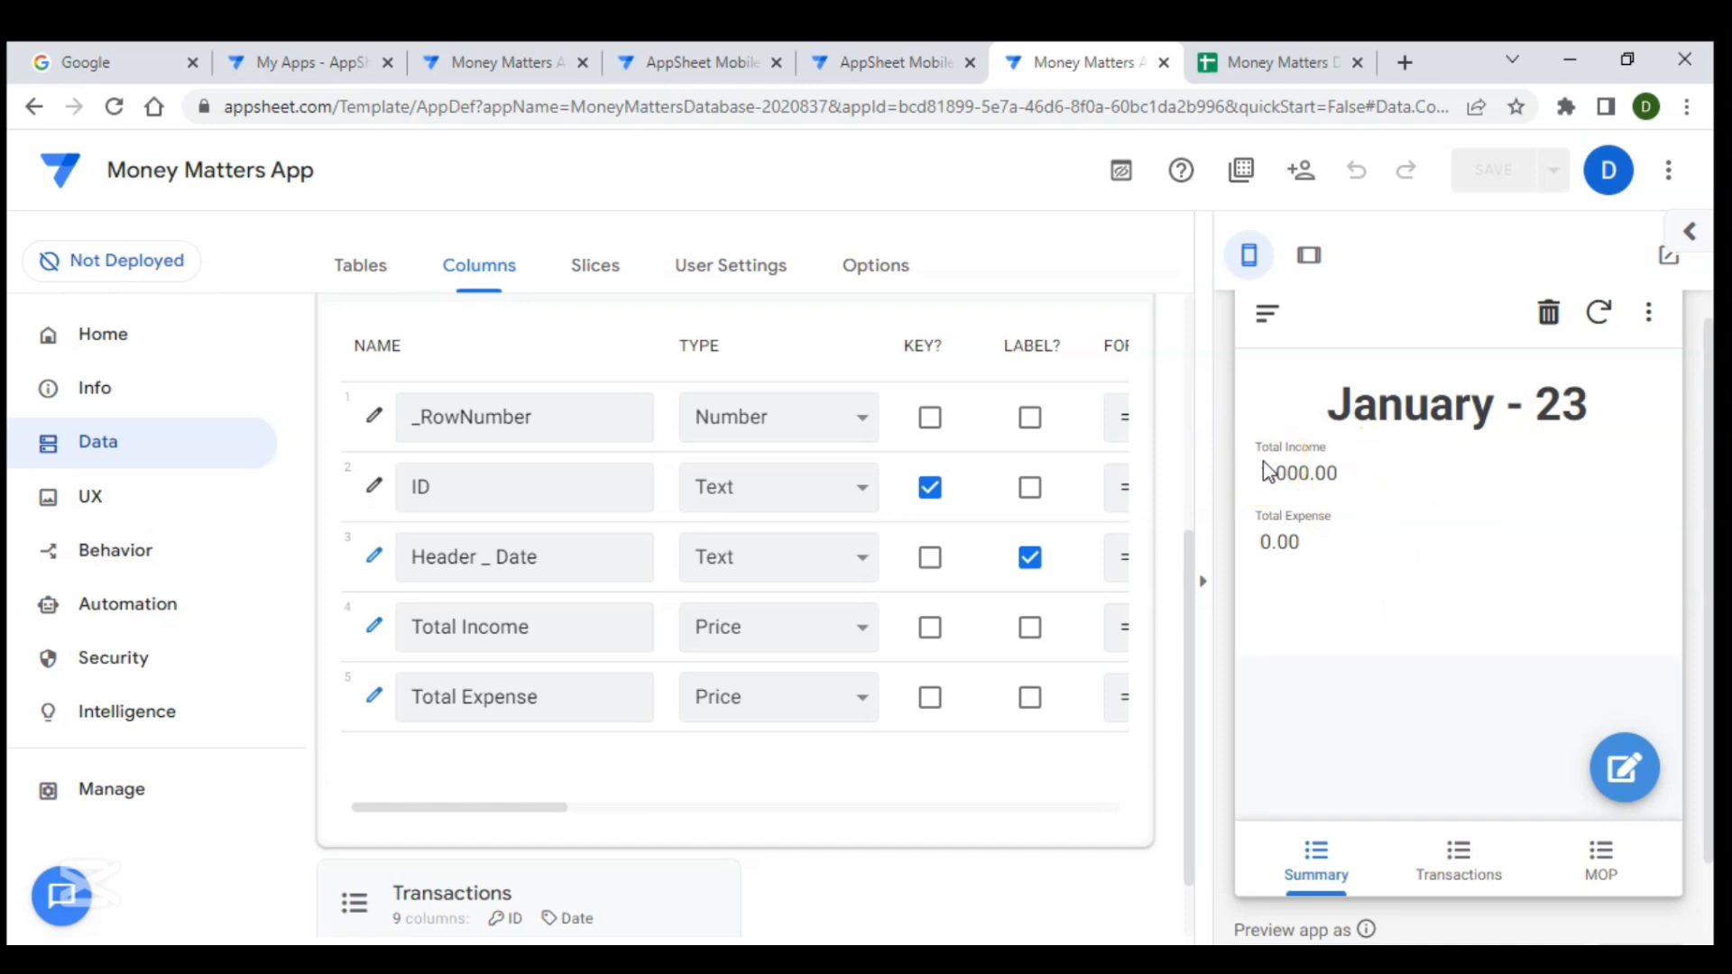
# - Add another test Income transaction dated 12/31/2022, category Others, details "Test", payment mode Cash, amount 100
pyautogui.click(1457, 857)
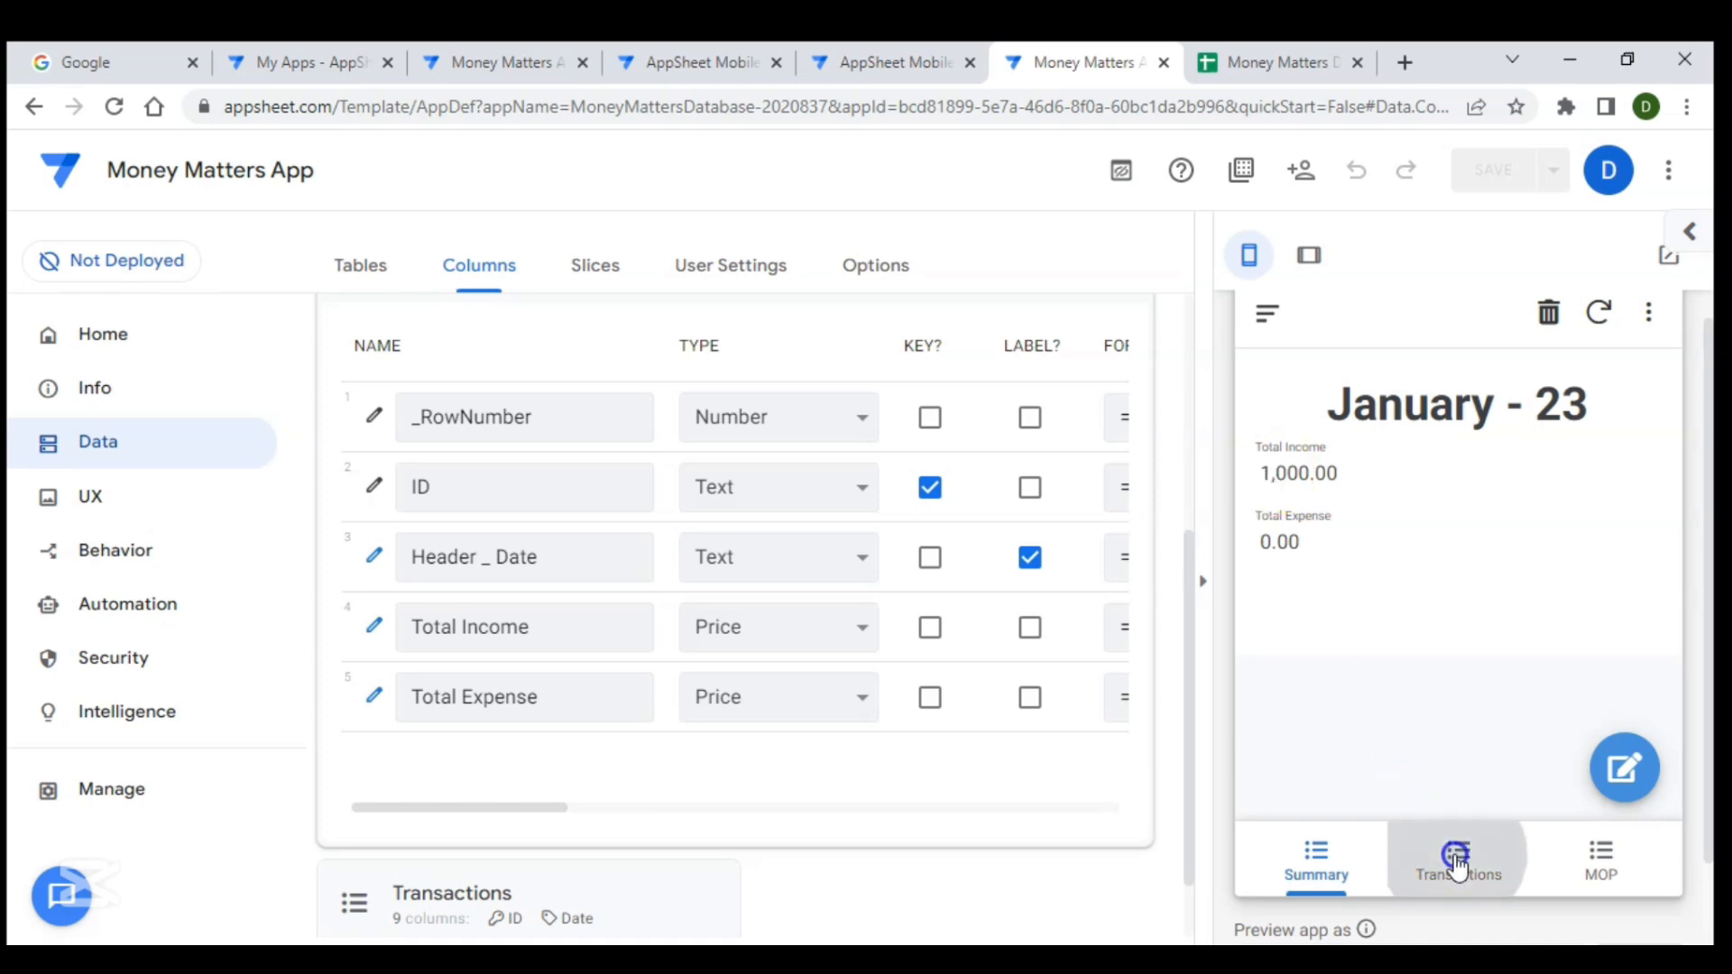
pyautogui.click(1624, 762)
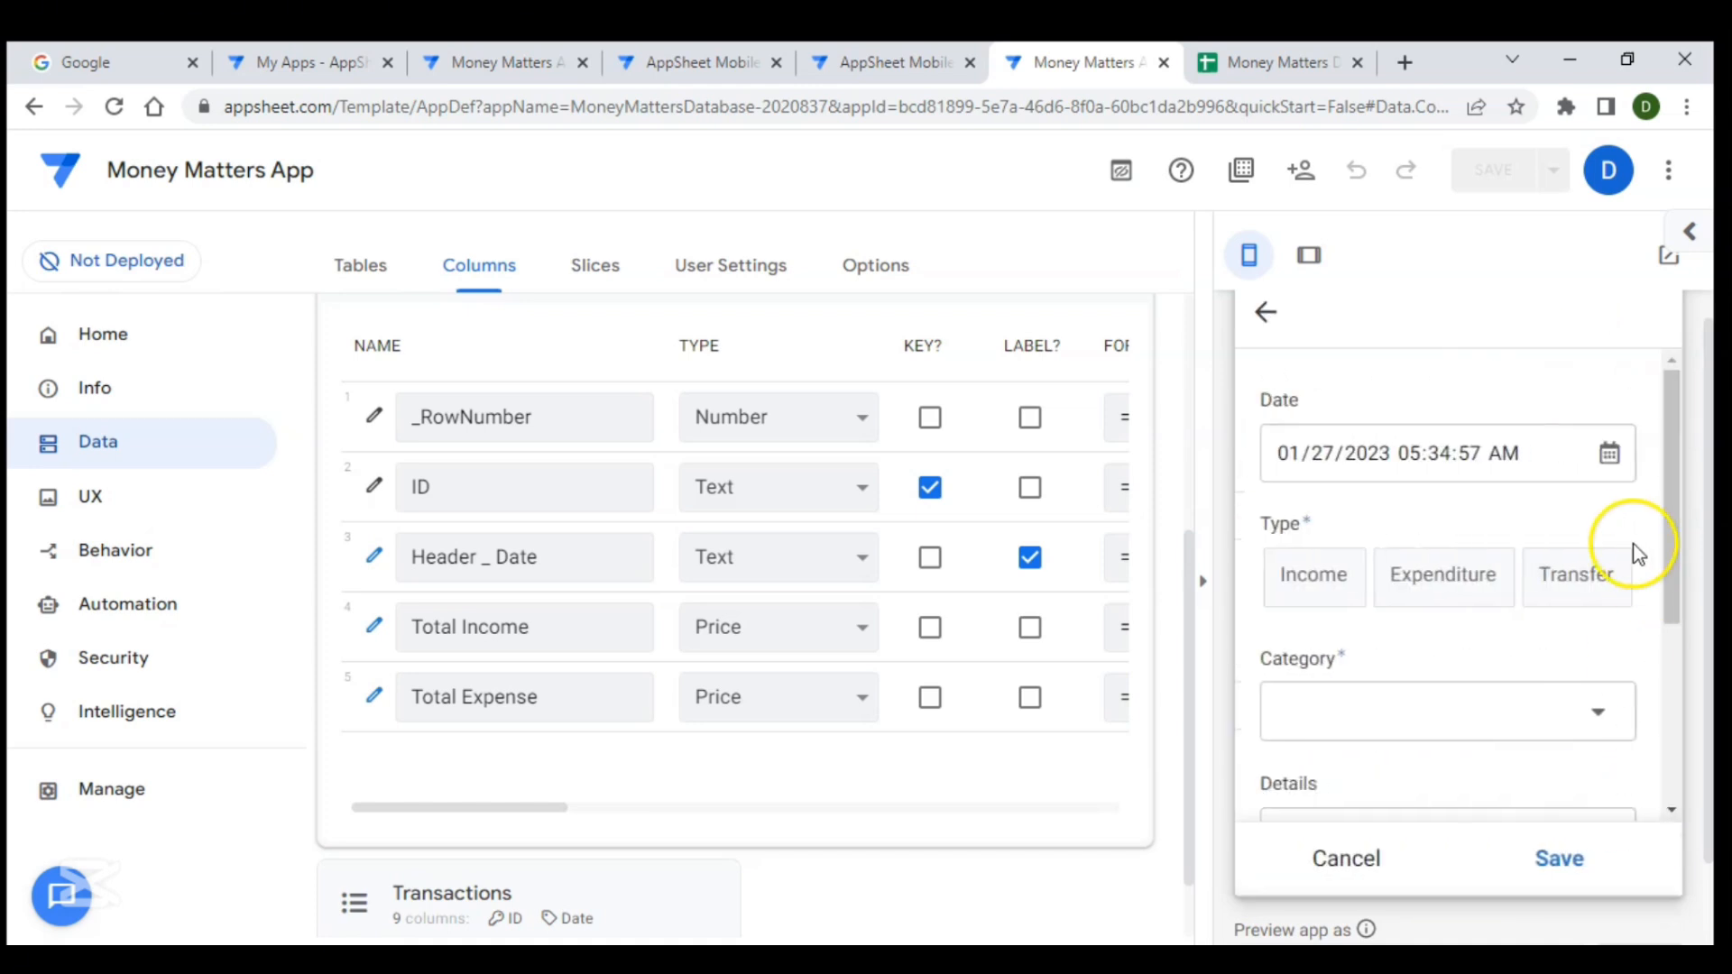
pyautogui.click(1611, 455)
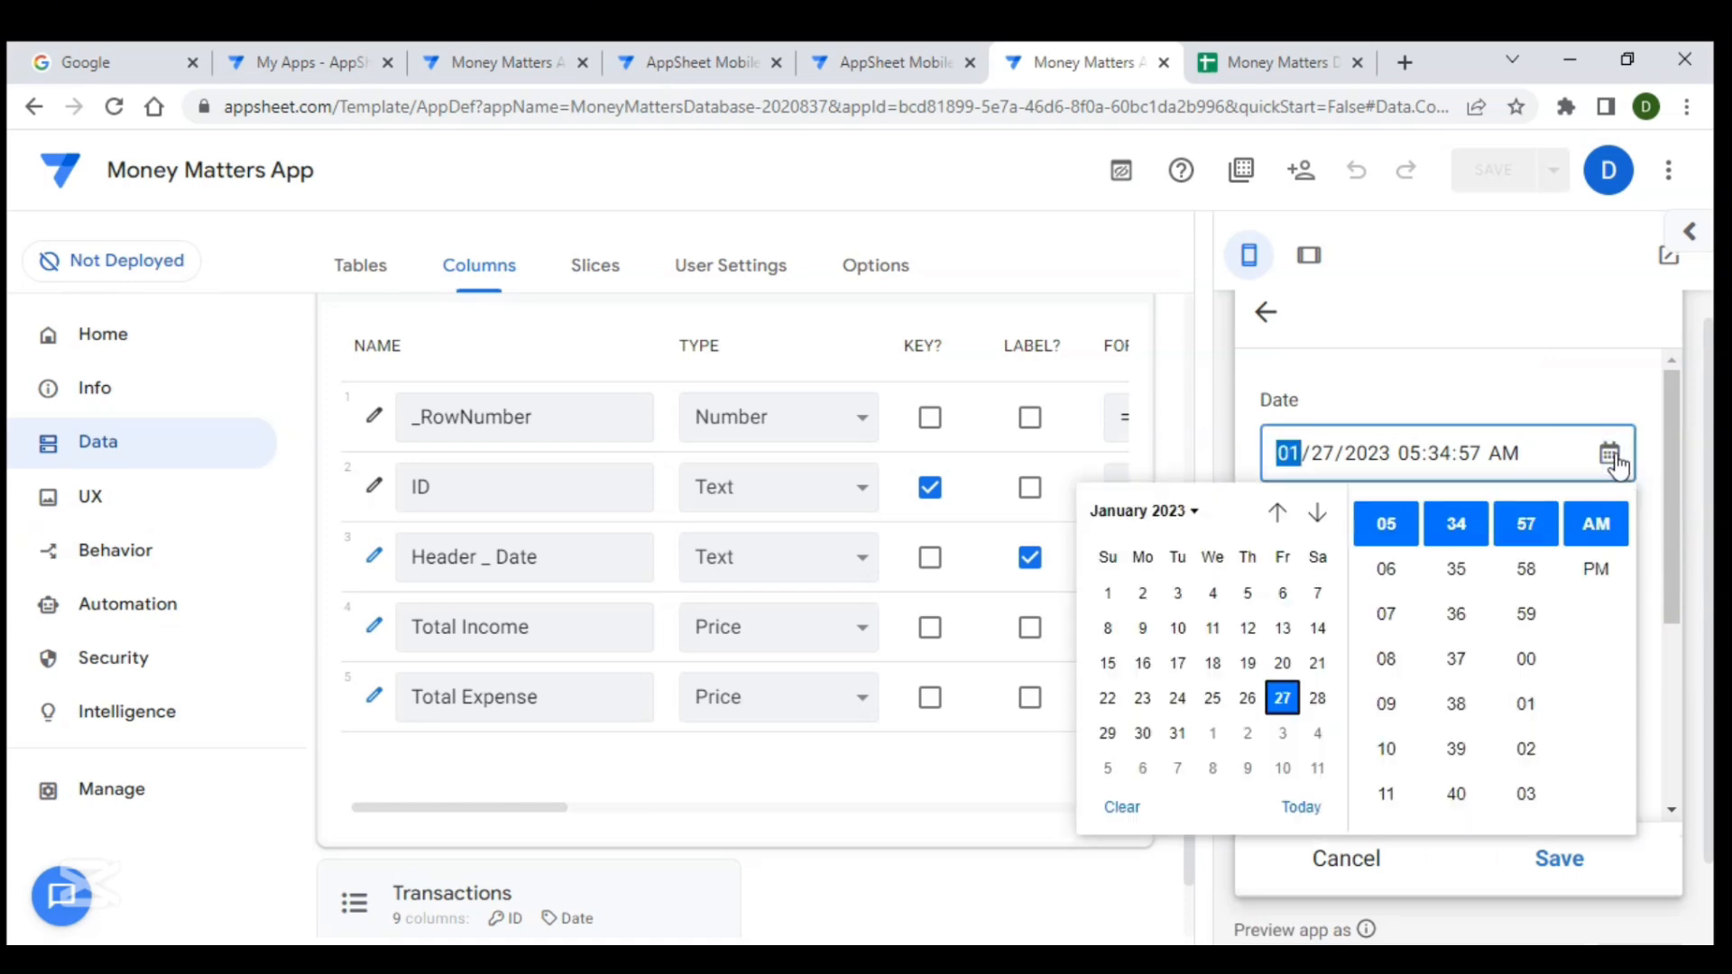
pyautogui.click(1278, 513)
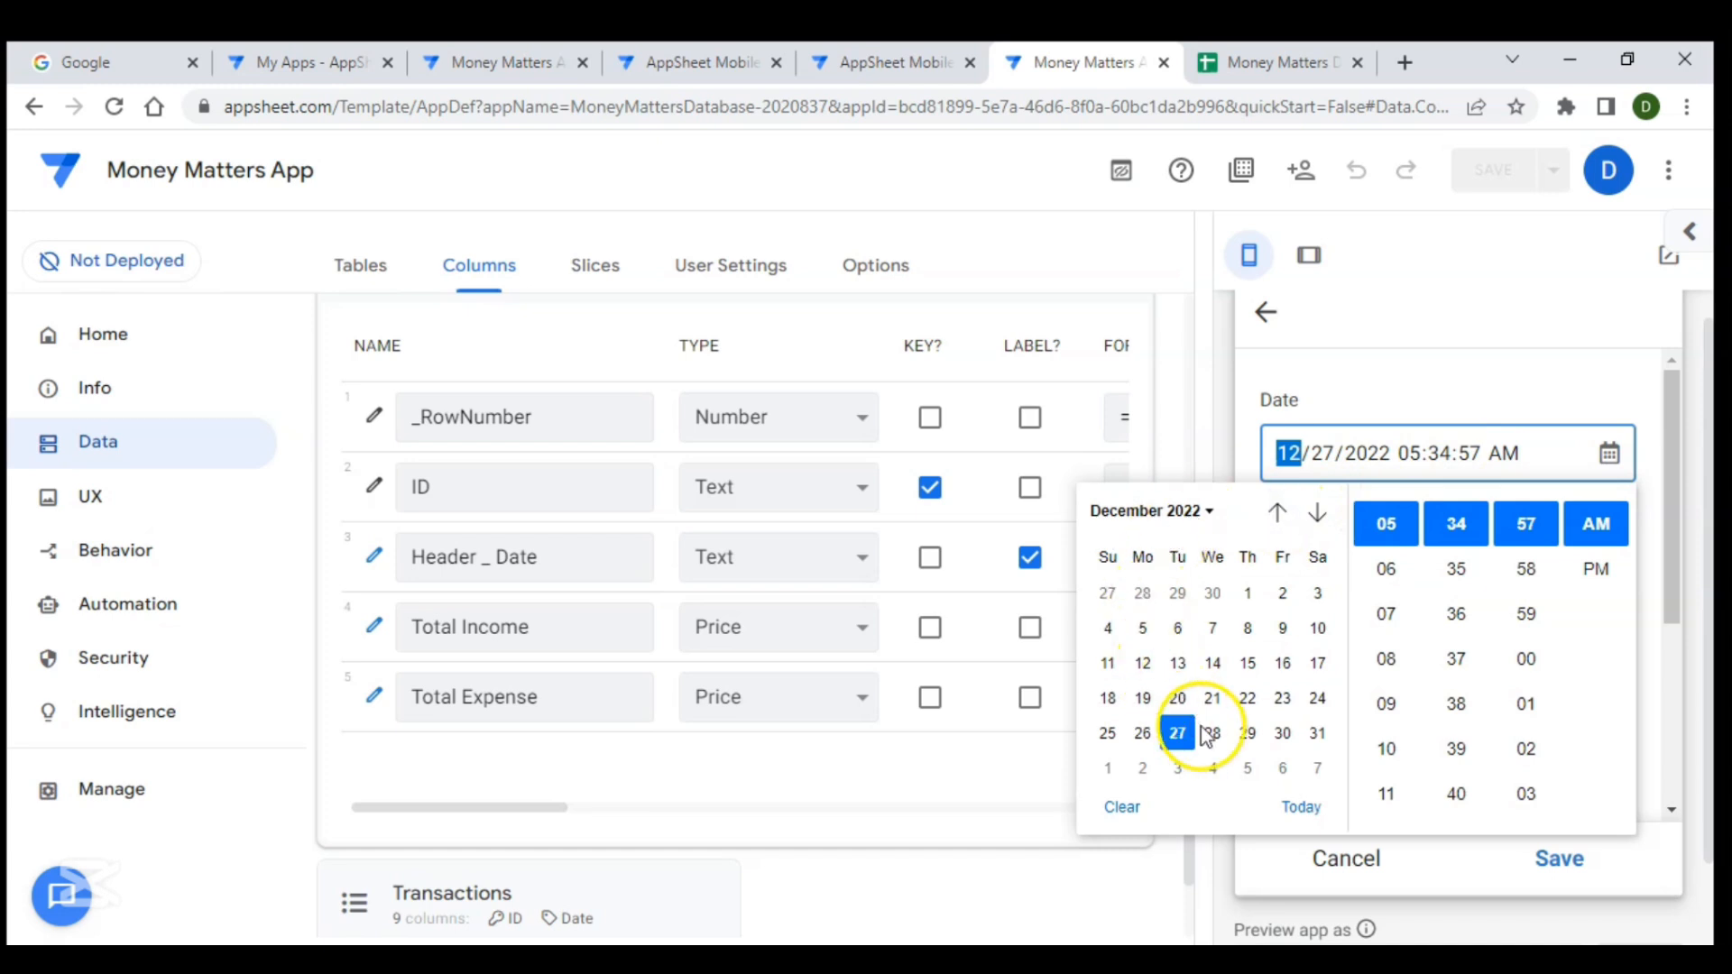
pyautogui.click(1320, 742)
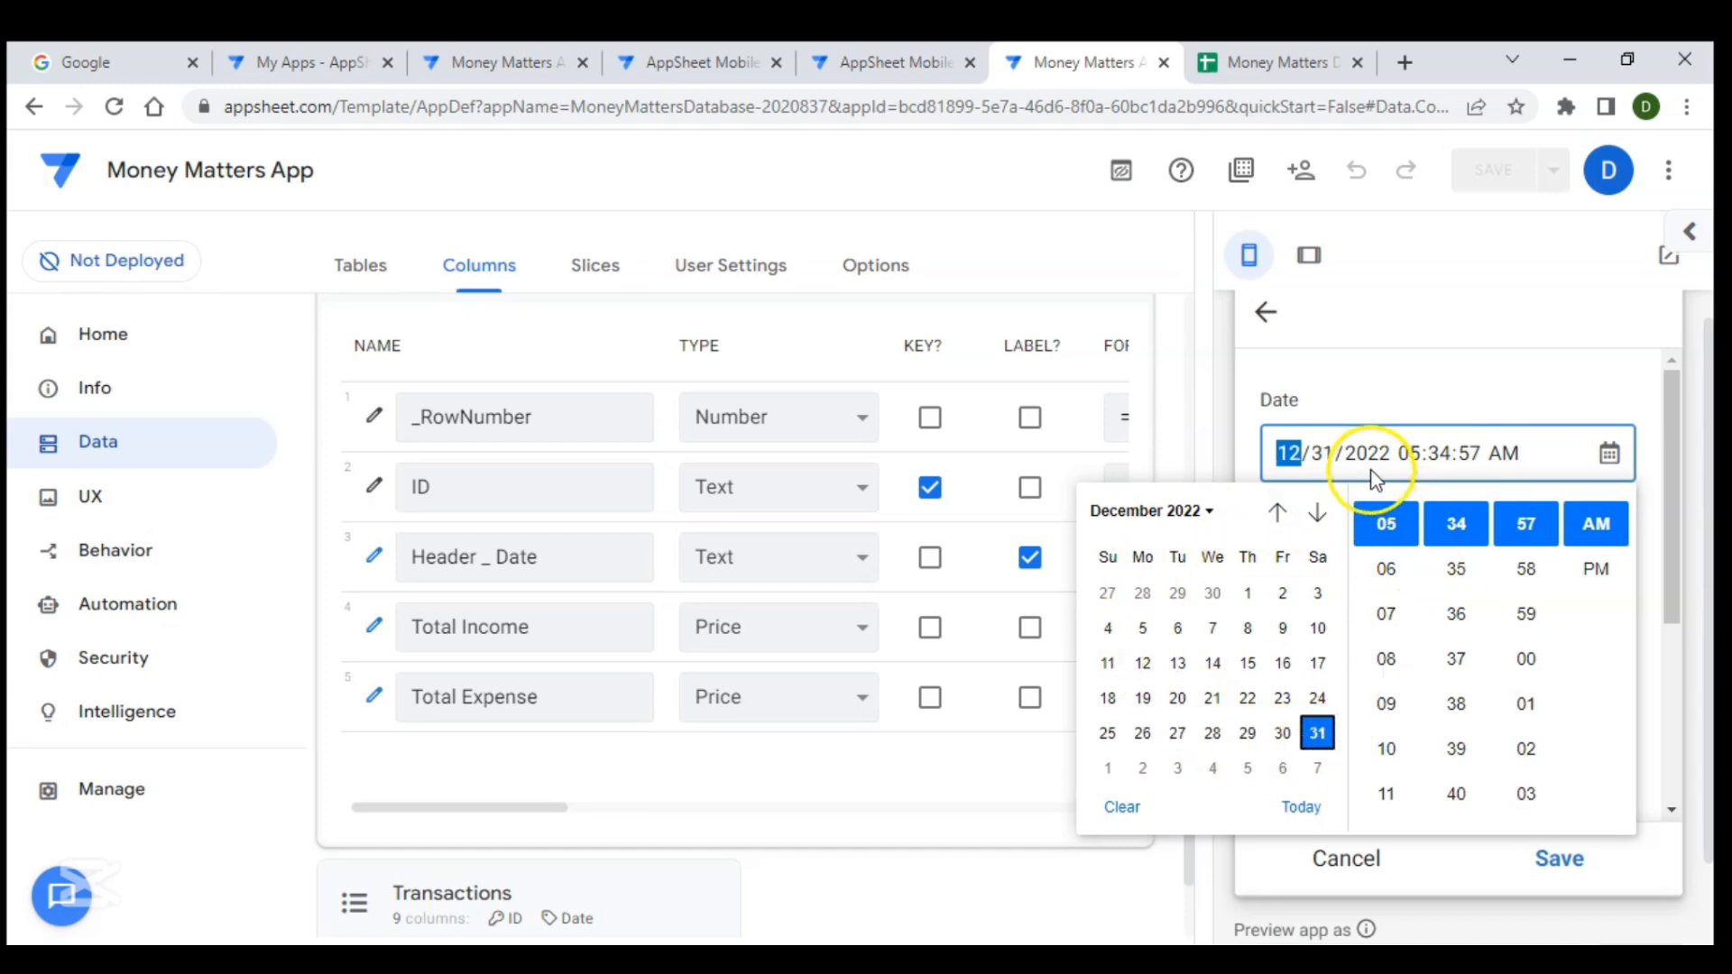
pyautogui.click(1409, 387)
pyautogui.click(1349, 580)
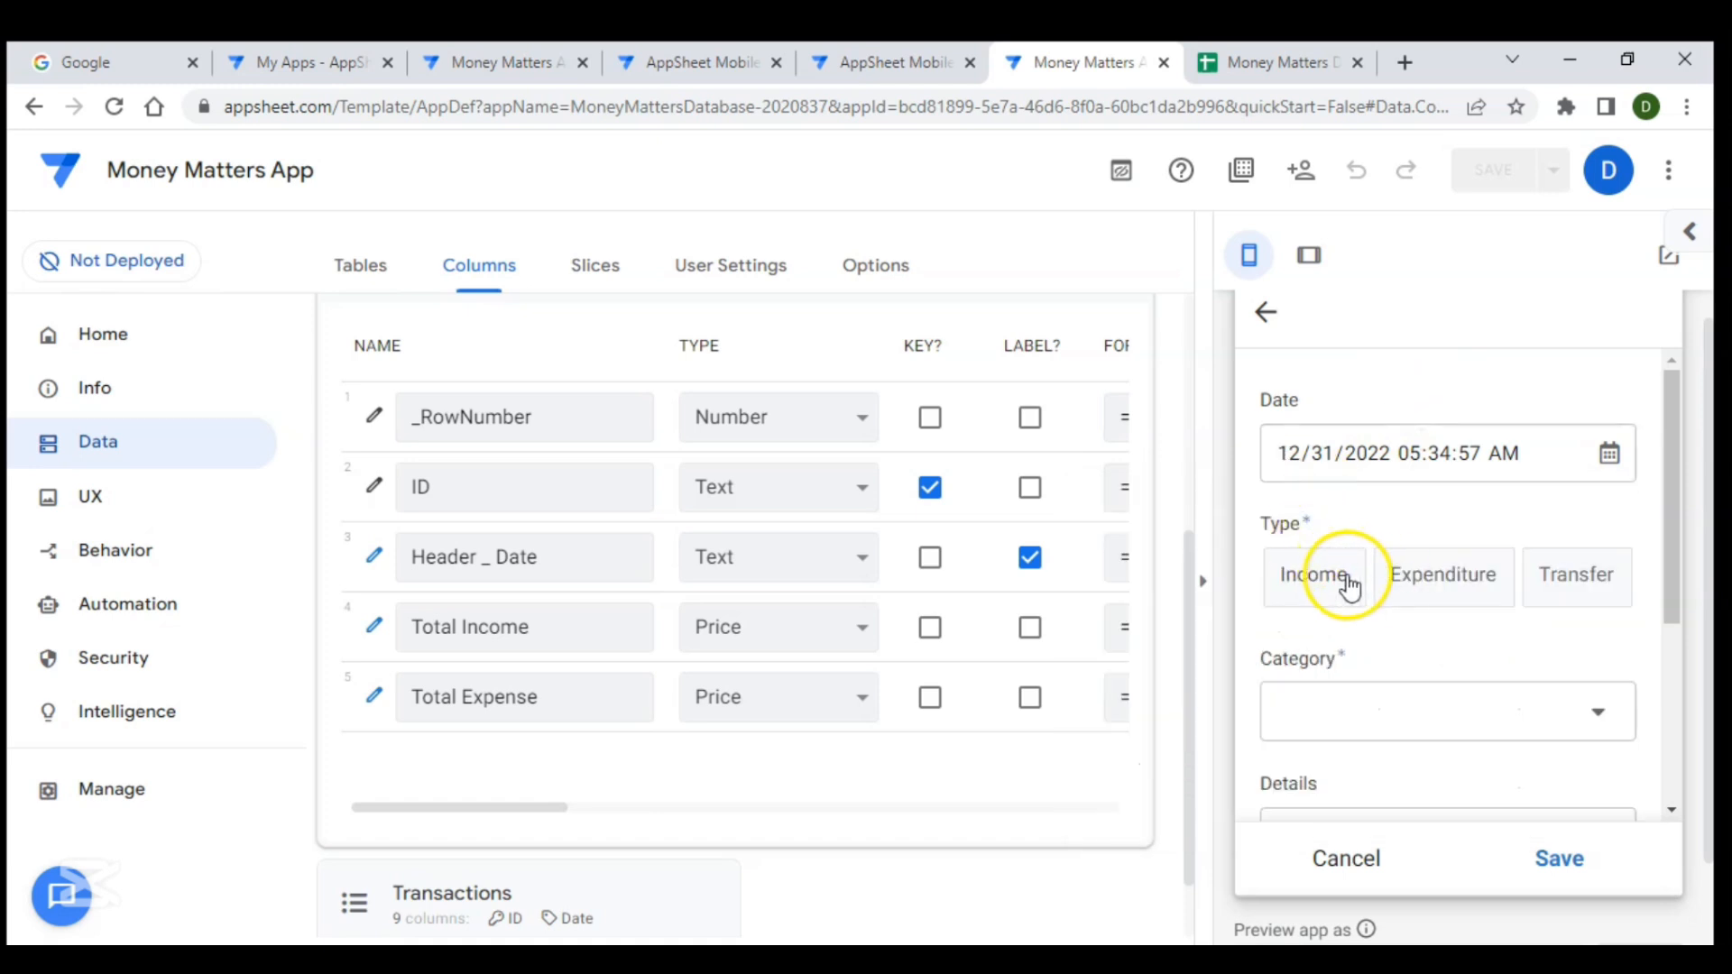
pyautogui.click(1461, 720)
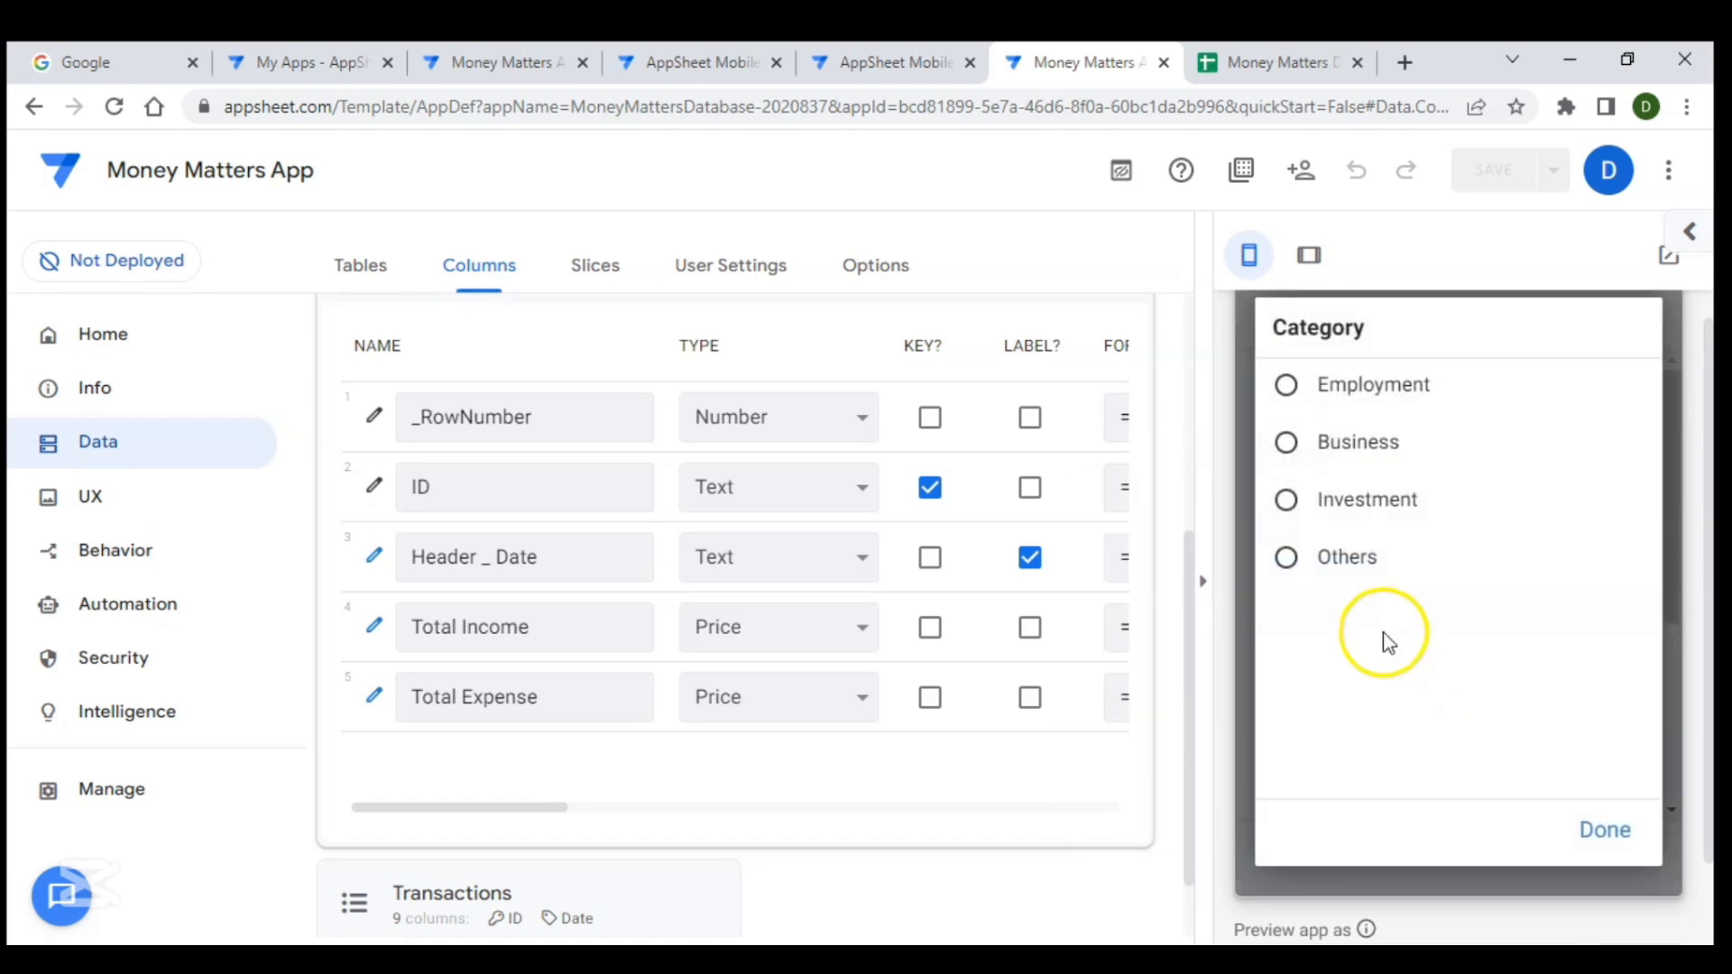
pyautogui.click(1344, 555)
pyautogui.scroll(-2, 1410, 649)
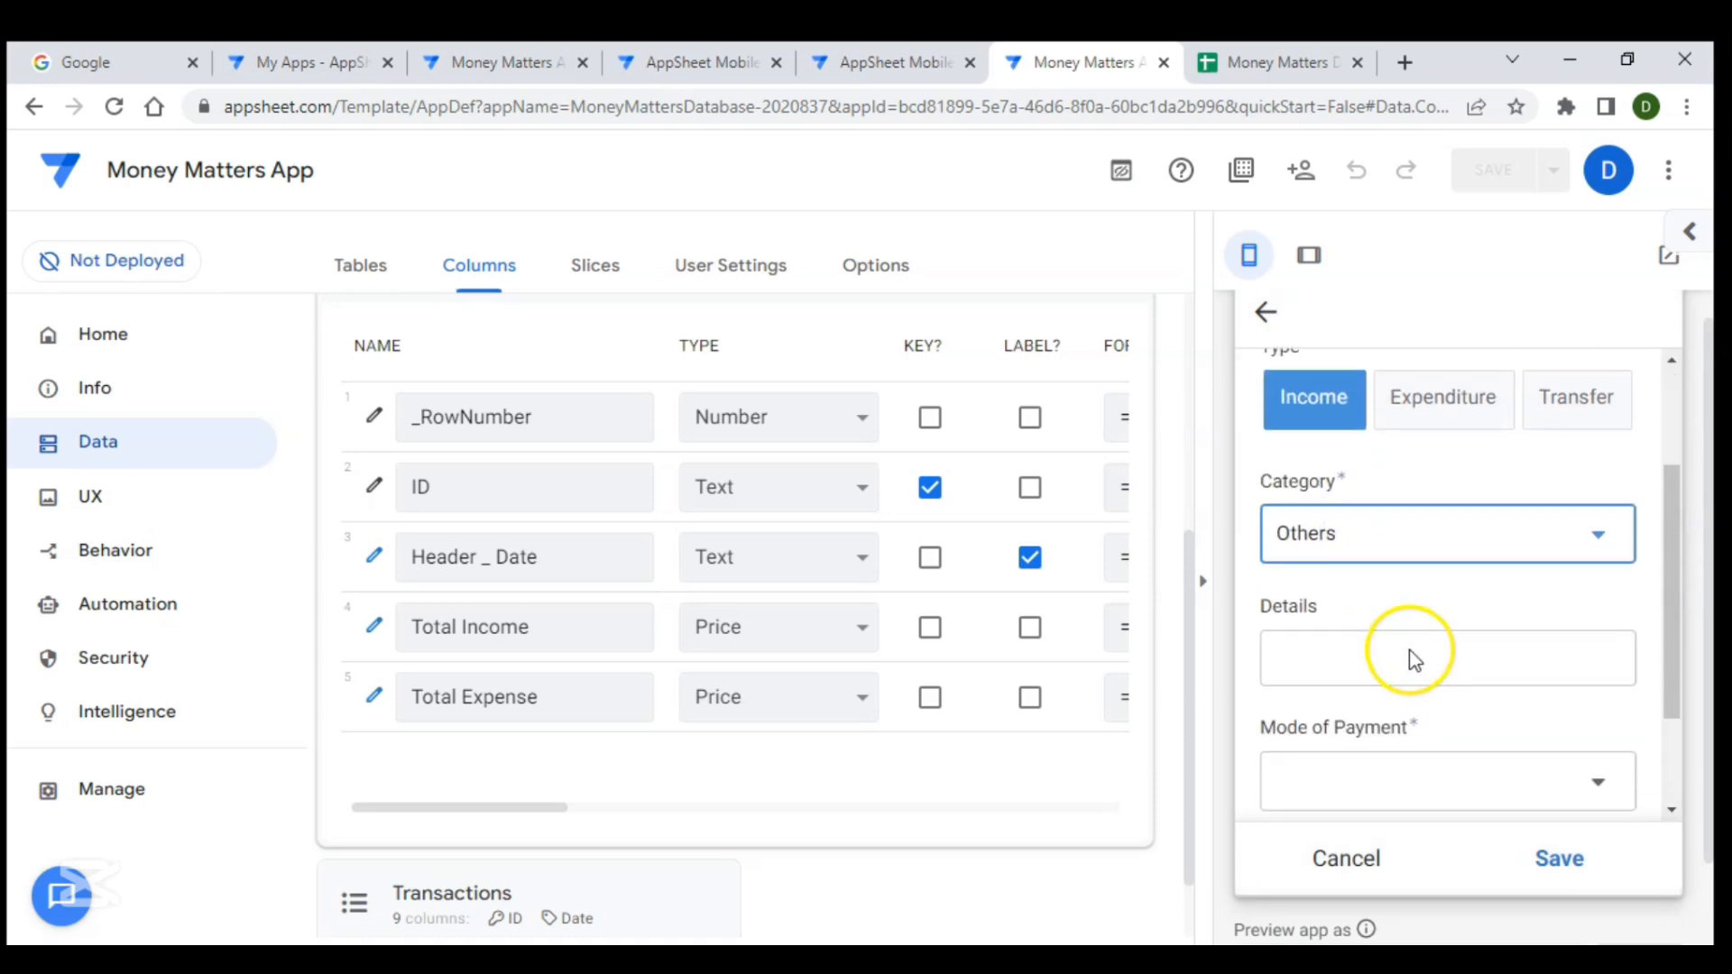
pyautogui.click(1387, 652)
pyautogui.write('Tes')
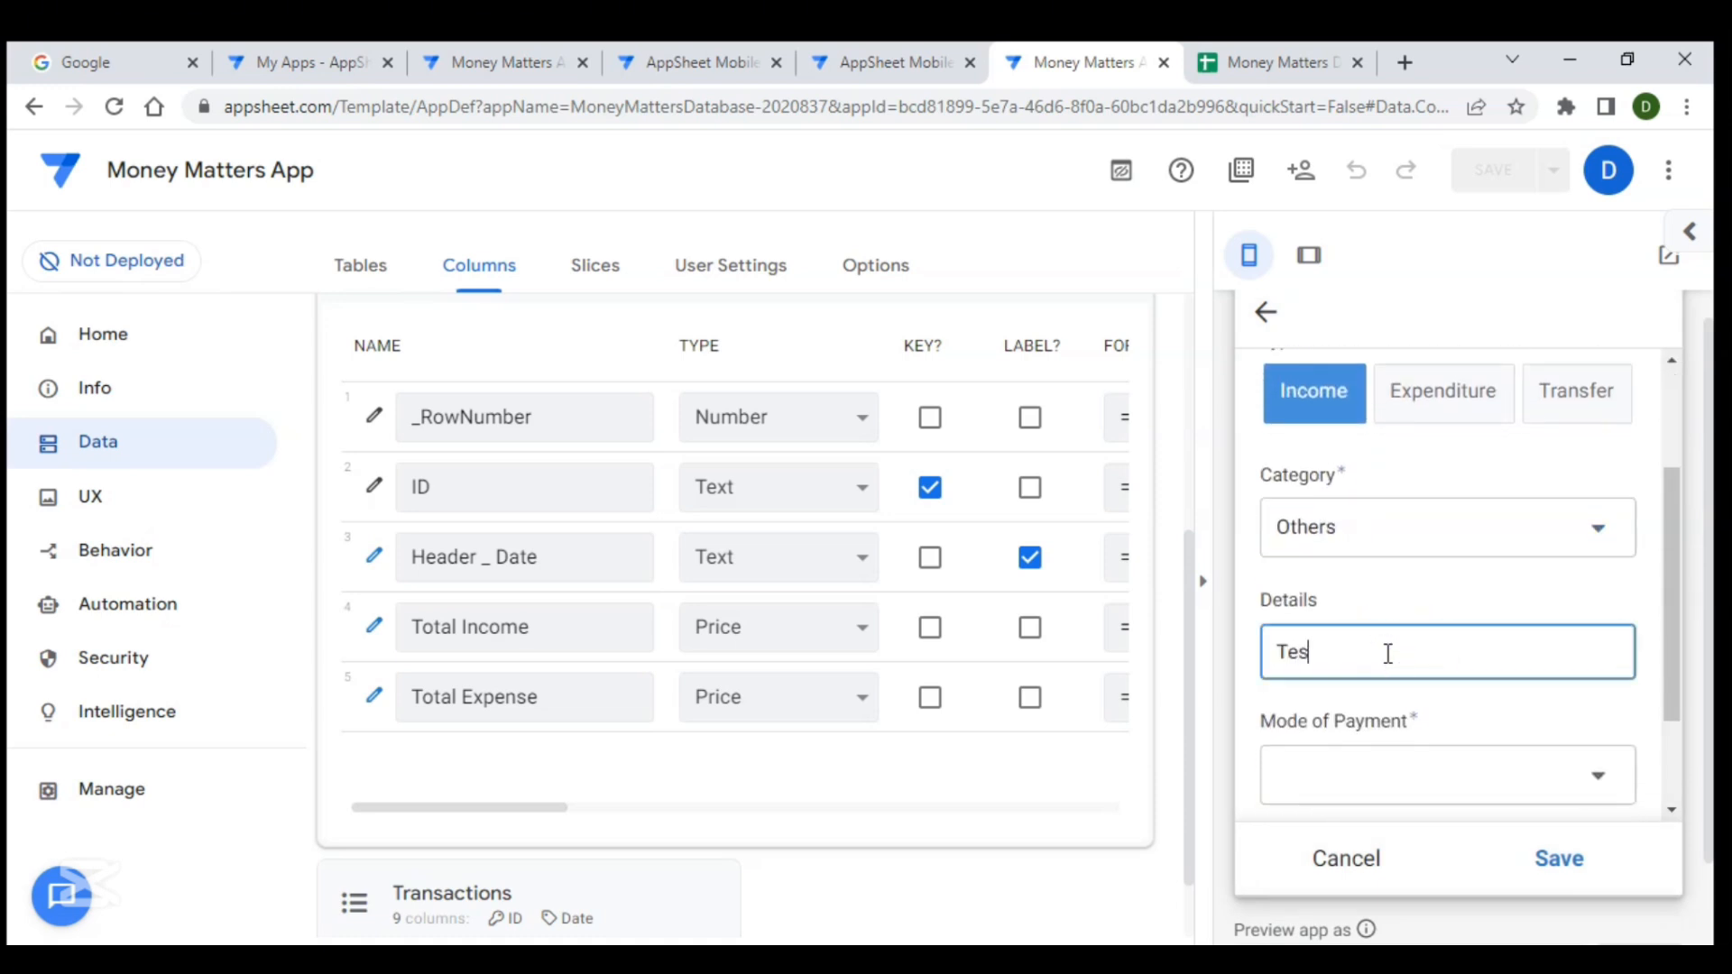
pyautogui.write('t')
pyautogui.scroll(-2, 1386, 651)
pyautogui.click(1362, 646)
pyautogui.click(1356, 501)
pyautogui.click(1325, 448)
pyautogui.click(1314, 750)
pyautogui.write('100')
pyautogui.click(1554, 861)
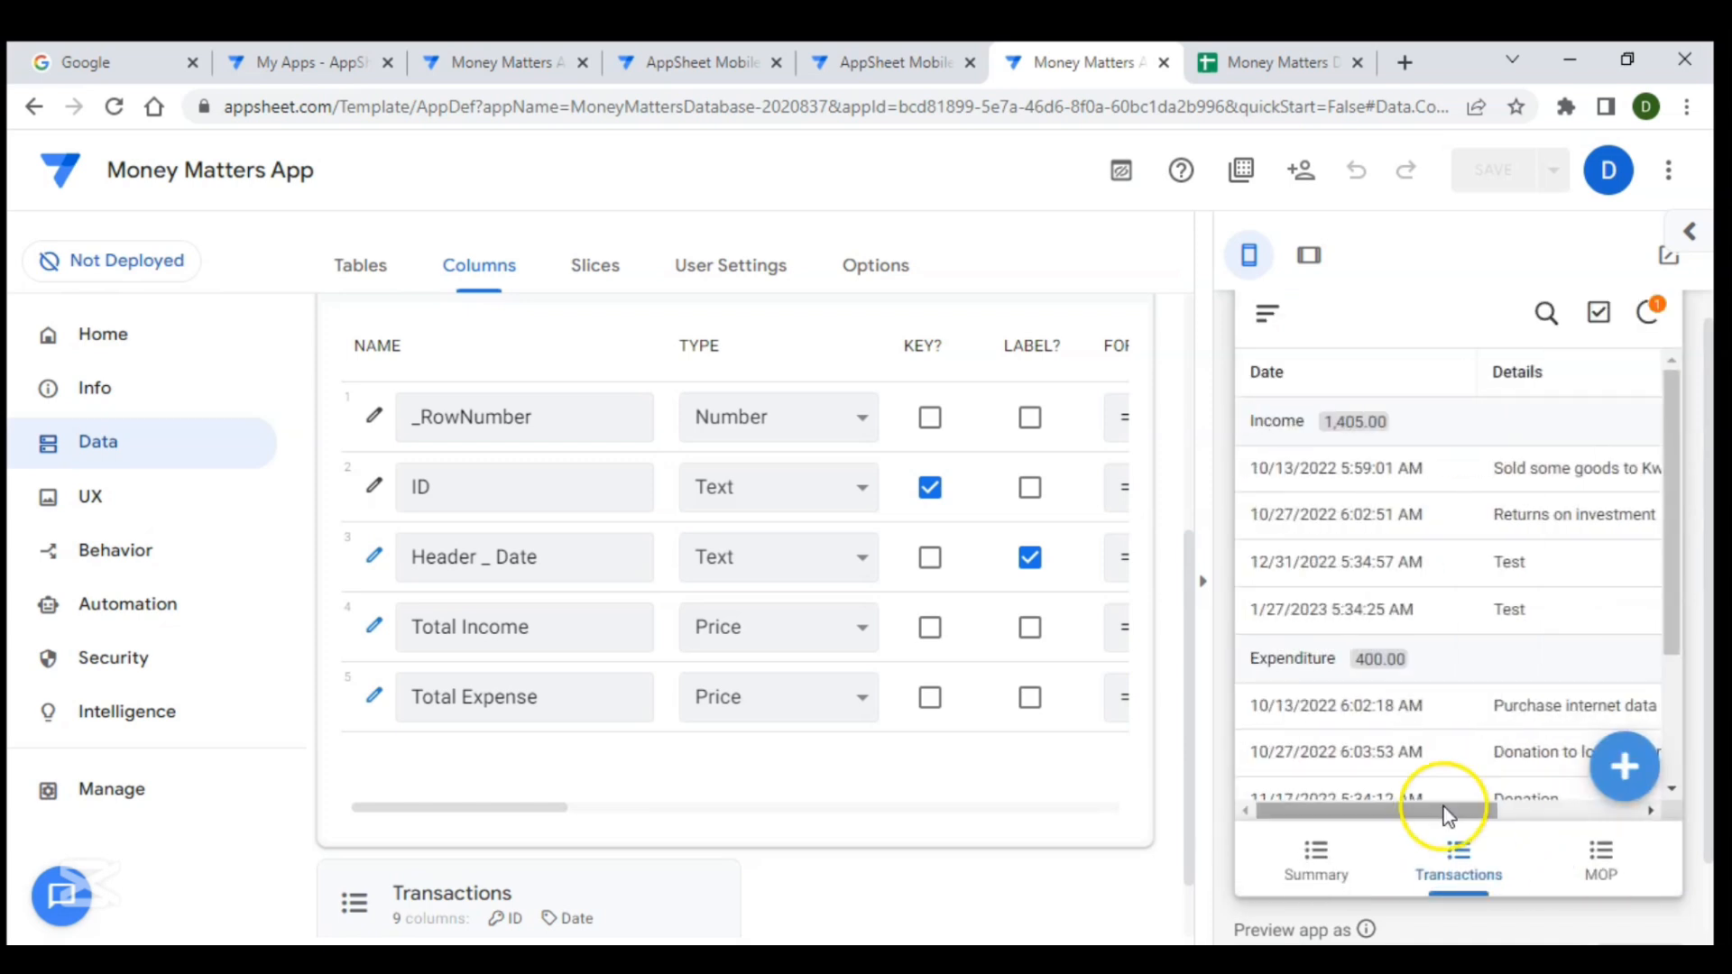
# - Sync the app changes and open the Summary view in the preview
pyautogui.click(1649, 313)
pyautogui.click(1321, 868)
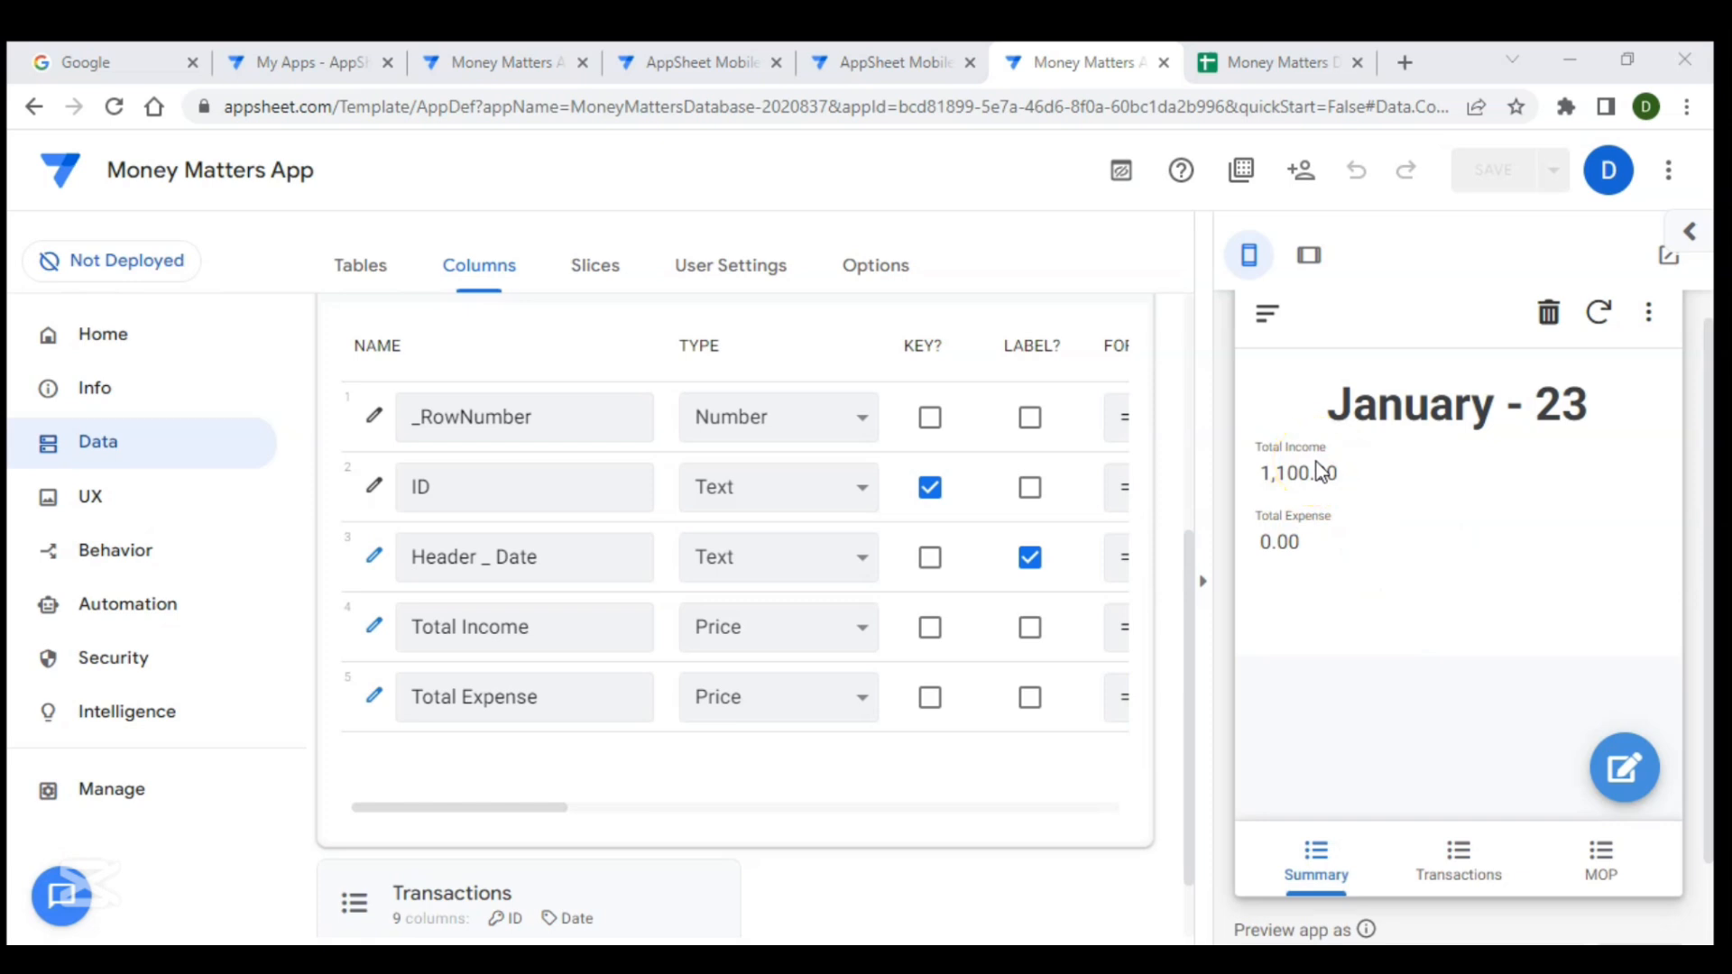
# - Switch to the Money Matters Database spreadsheet and enter the date 12/31/22 in cell B11
pyautogui.click(1259, 63)
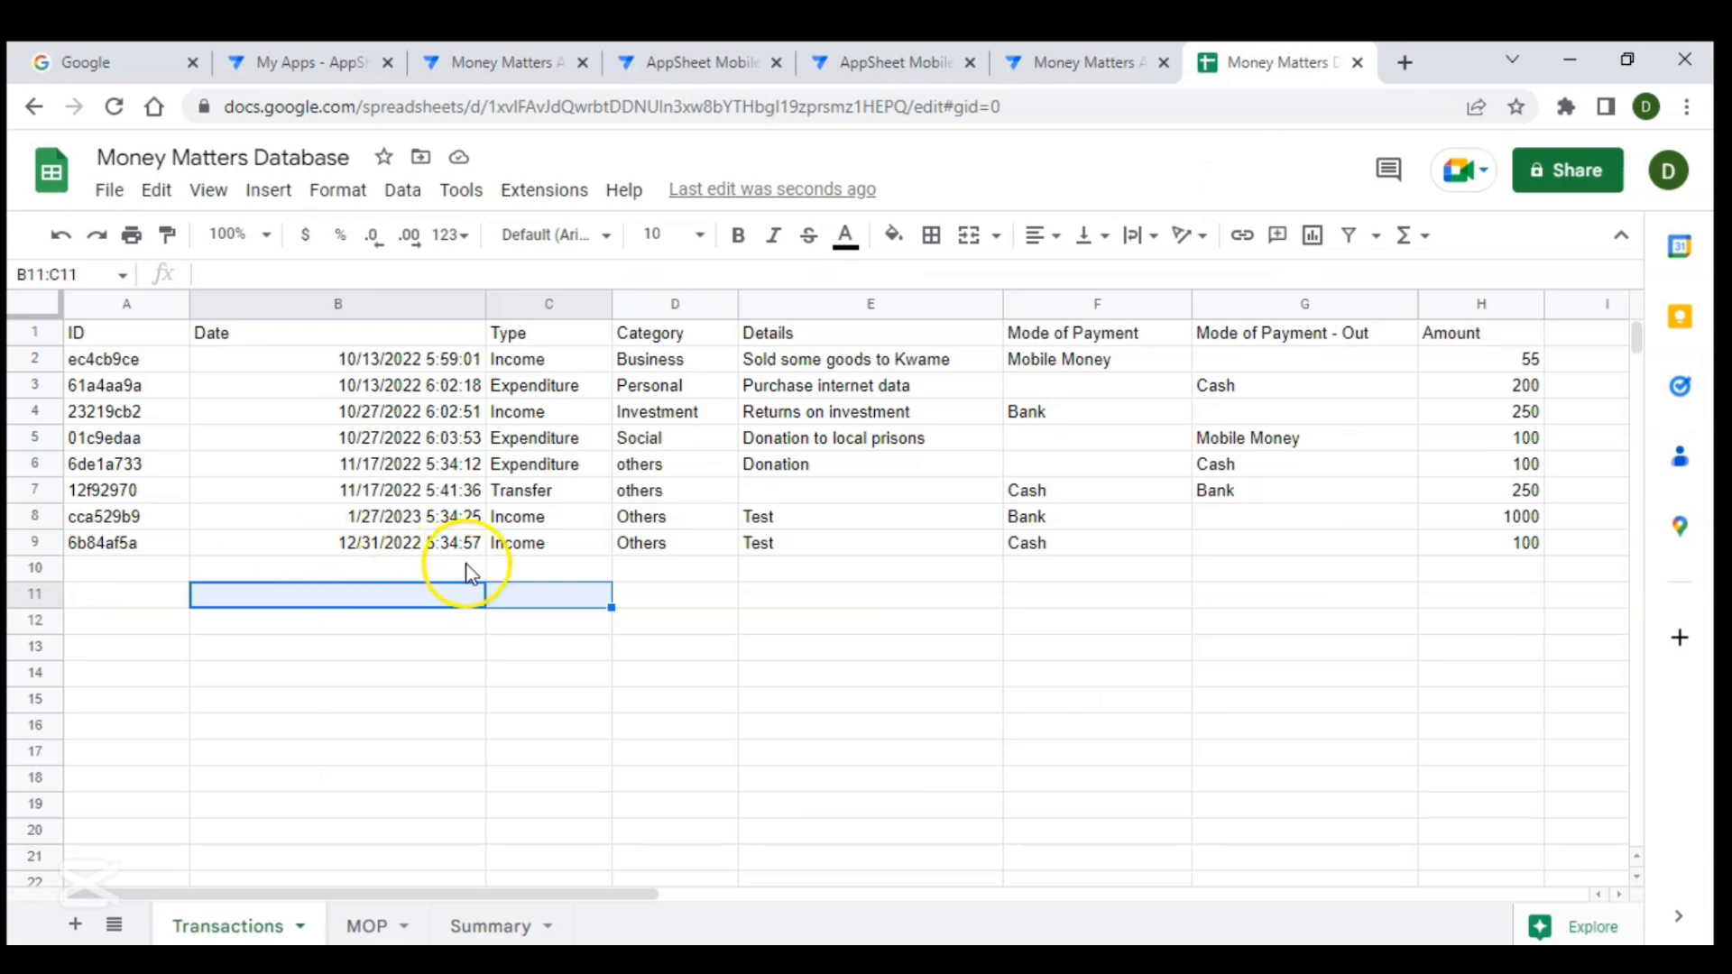
pyautogui.click(453, 599)
pyautogui.write('12/31/22')
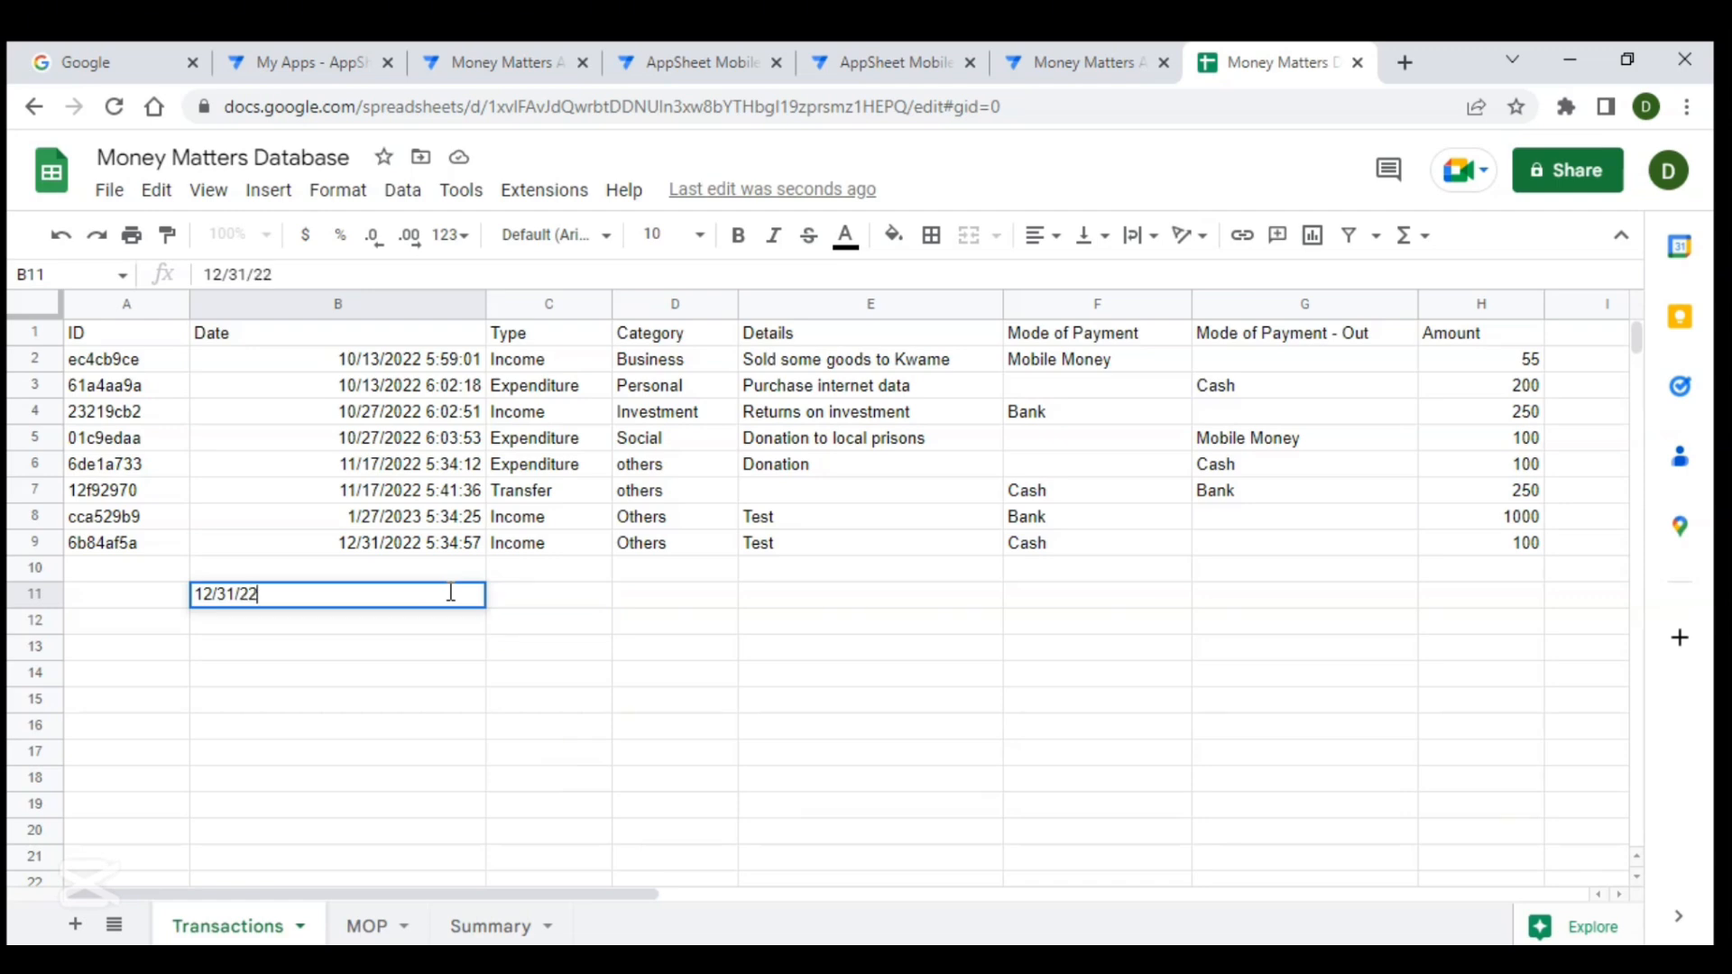
pyautogui.press('Tab')
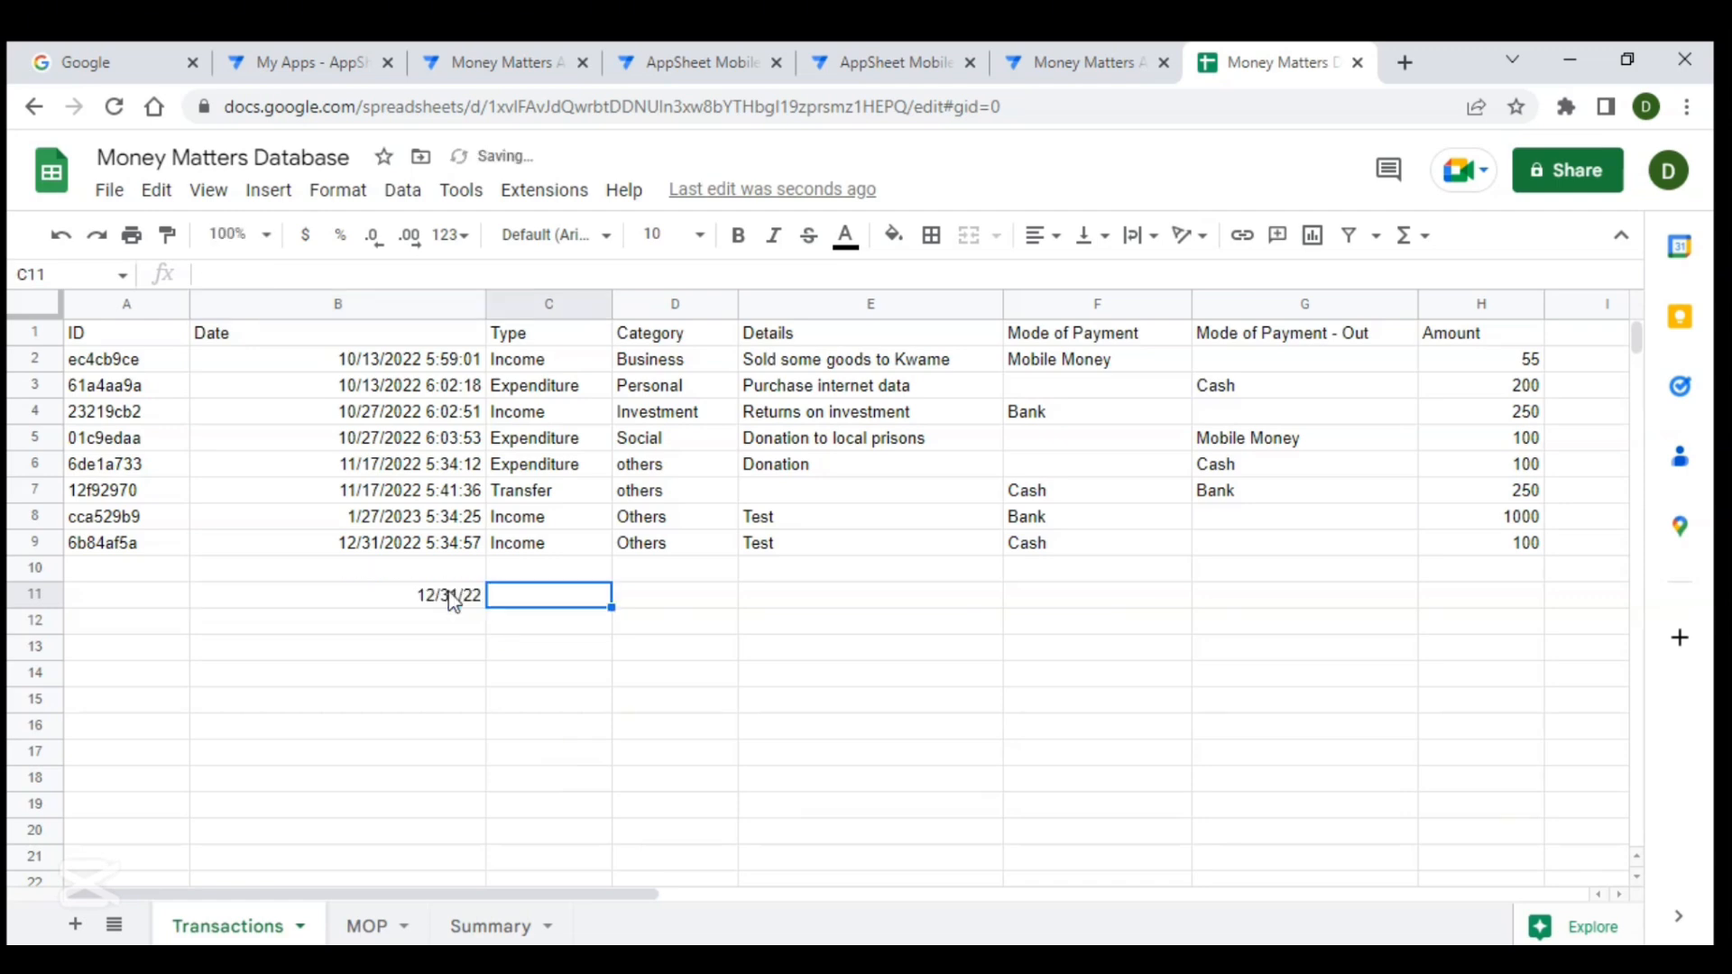
# - Enter the formula =B11=B9 in cell C11 to compare the two dates
pyautogui.write('=')
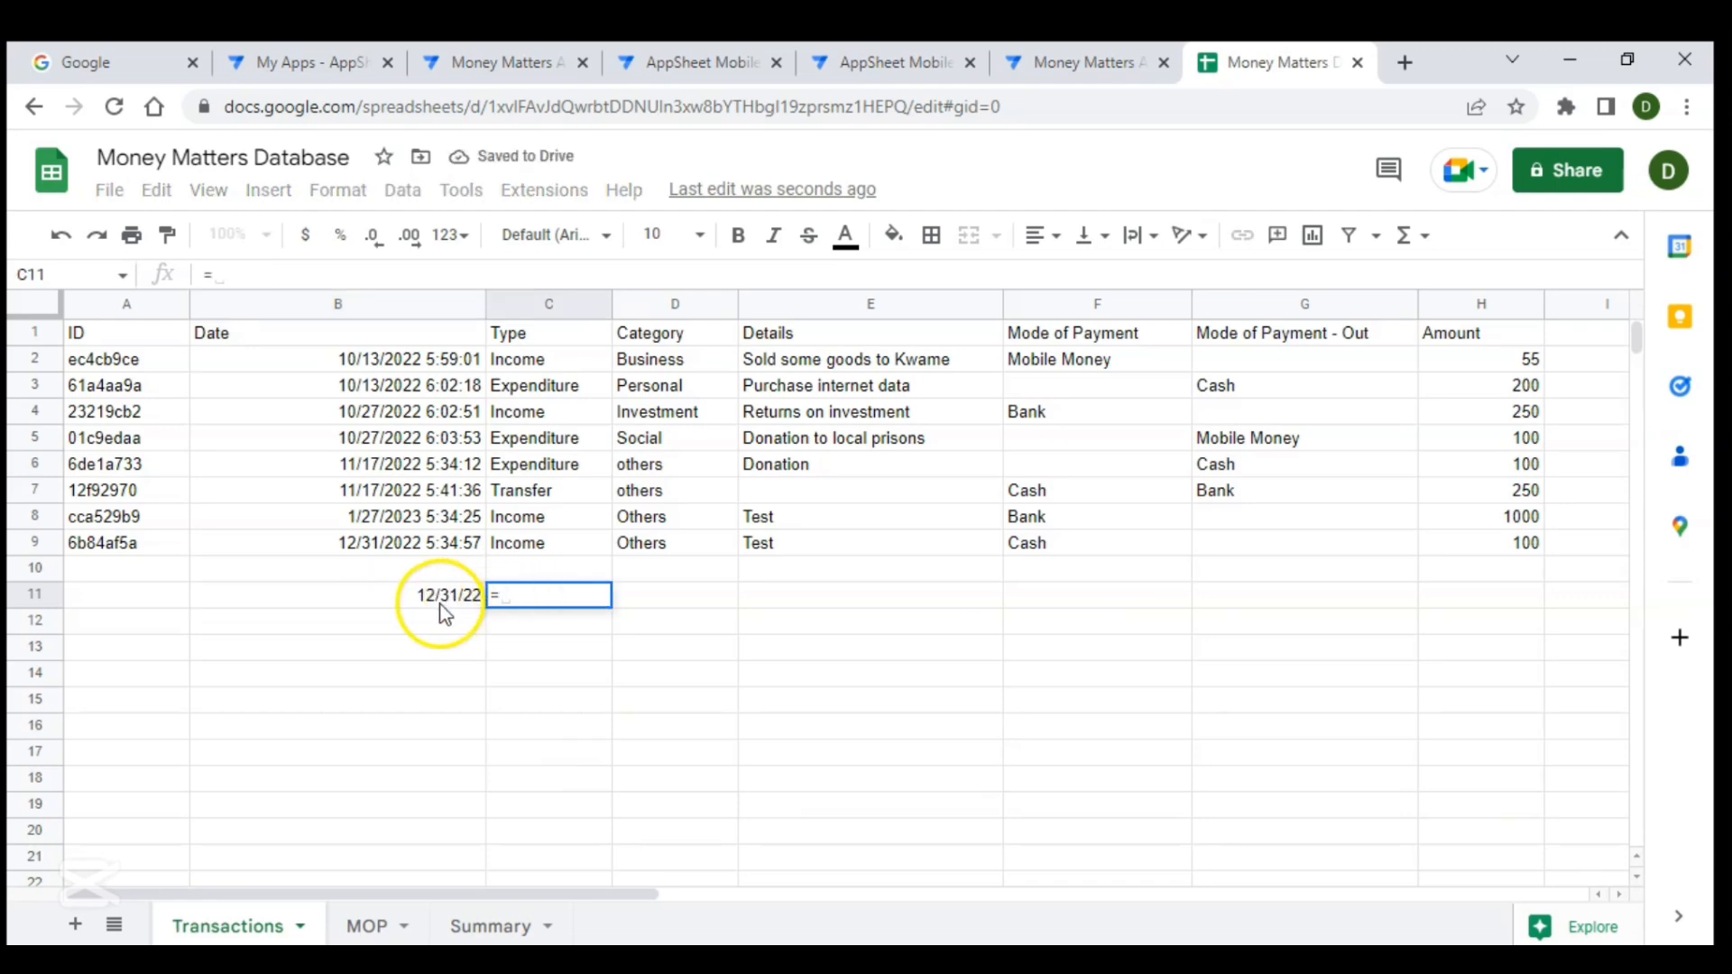
pyautogui.click(443, 603)
pyautogui.write('-')
pyautogui.click(407, 544)
pyautogui.press('Return')
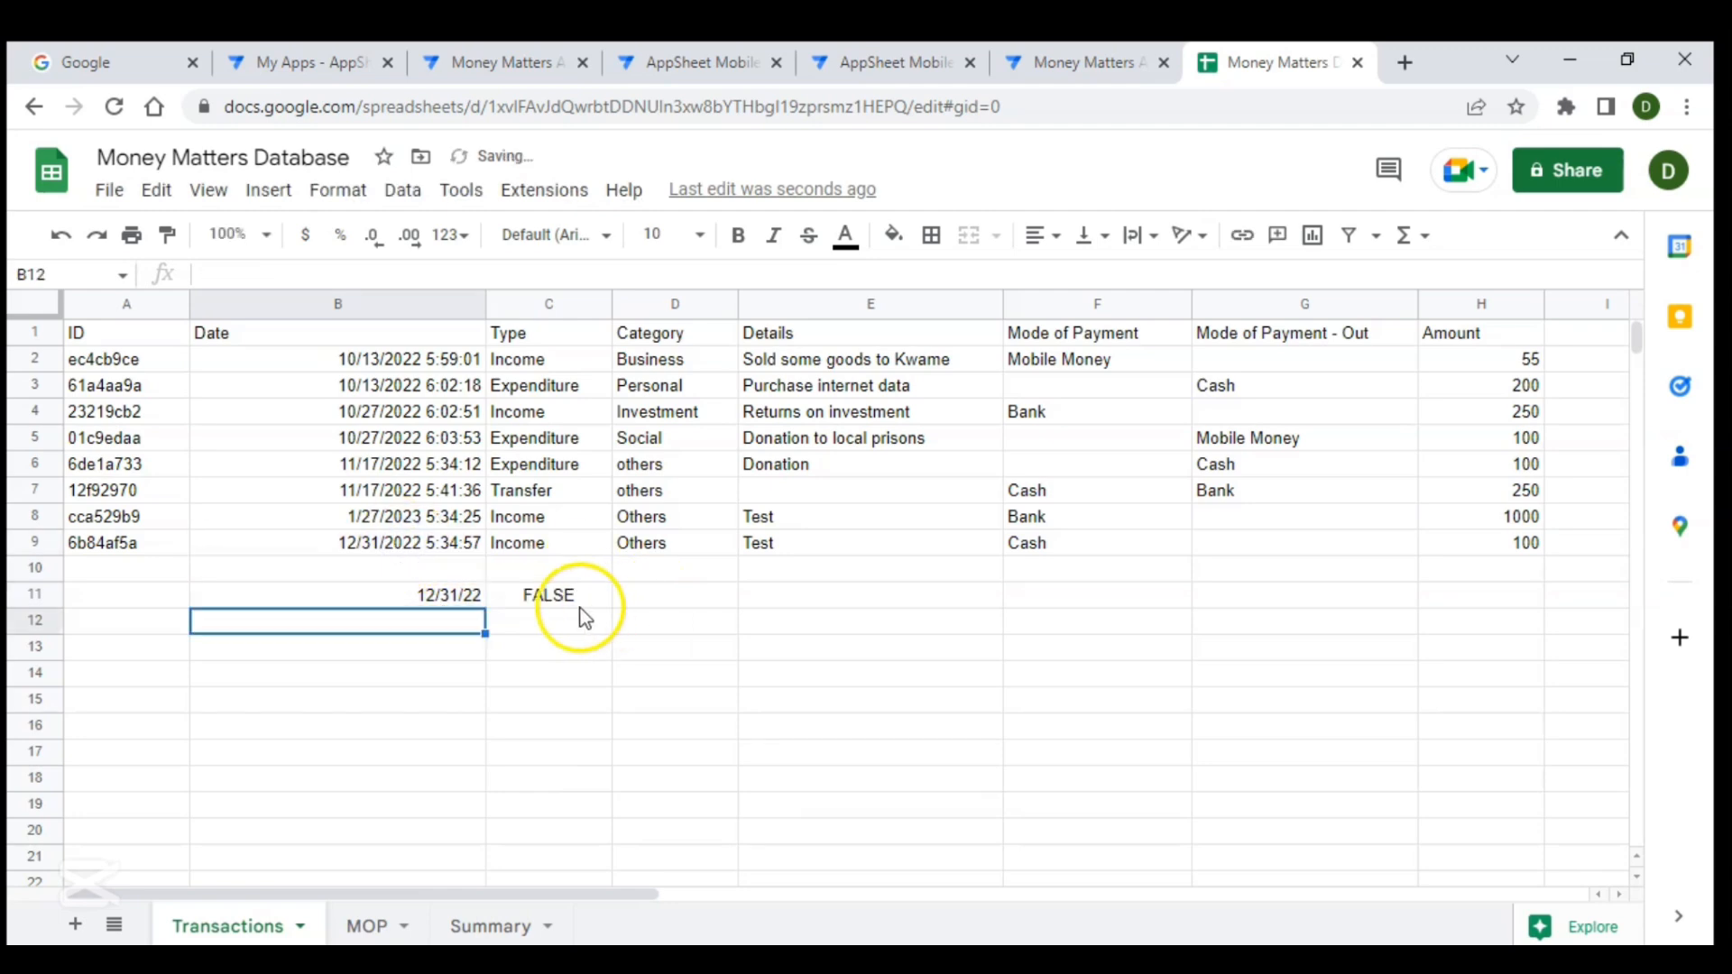
# - Replace the formula in C11 with =B11<B9
pyautogui.click(571, 602)
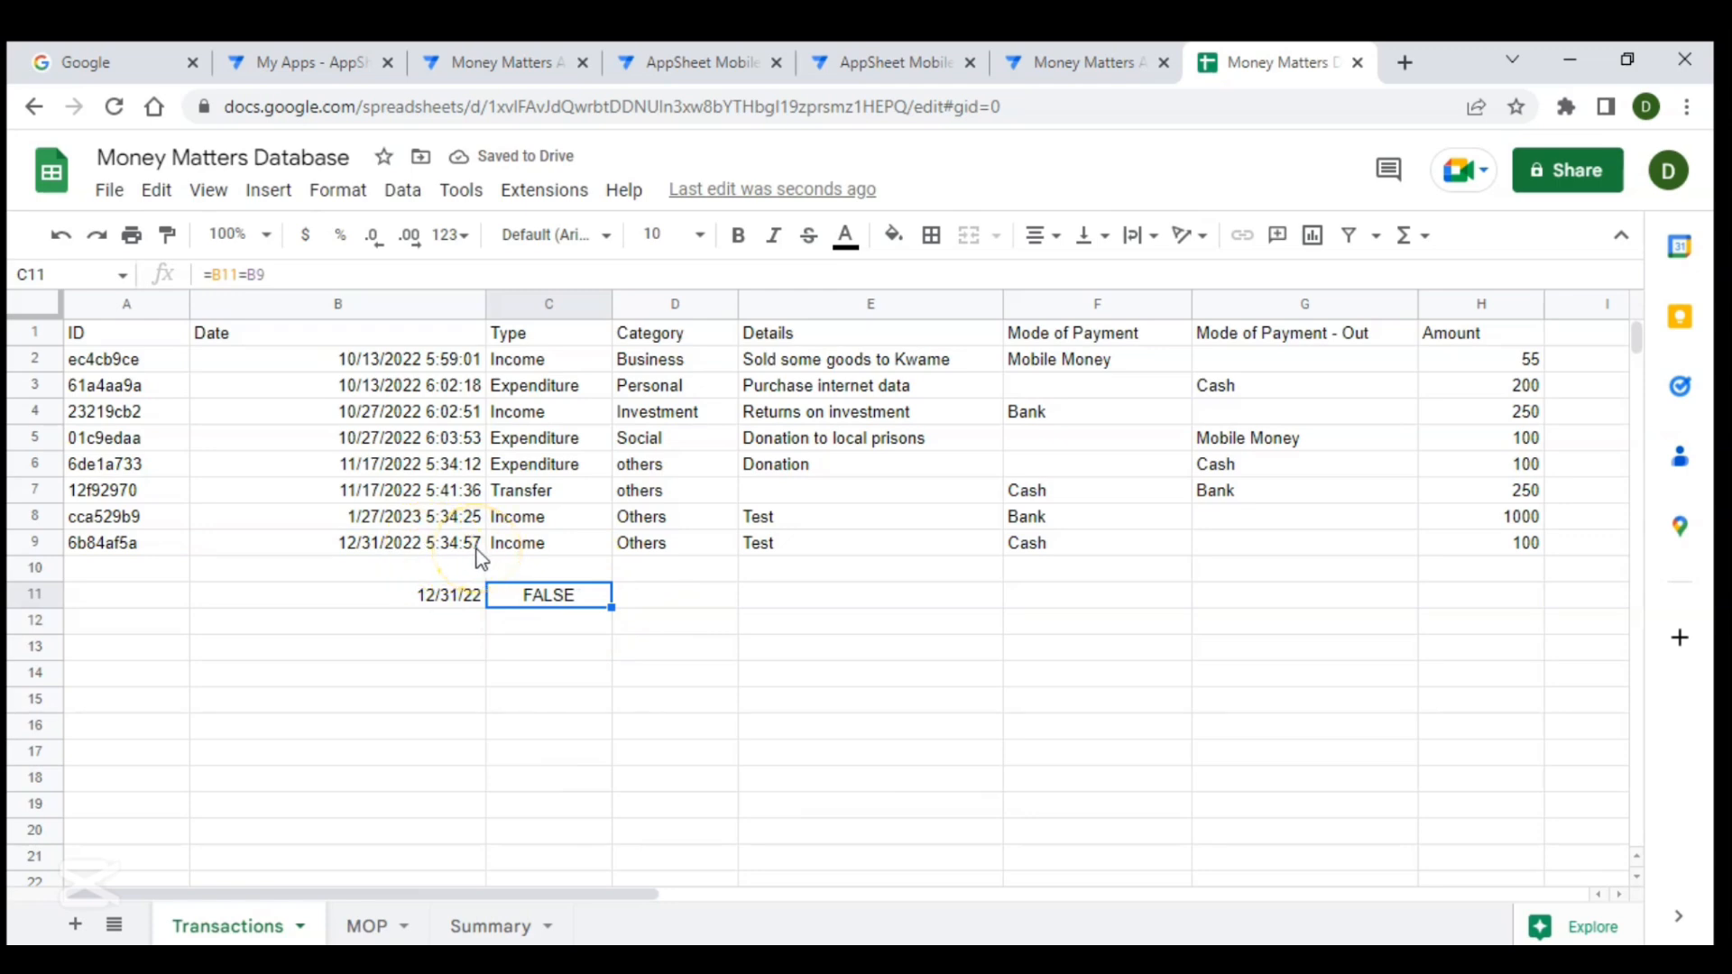
pyautogui.write('=')
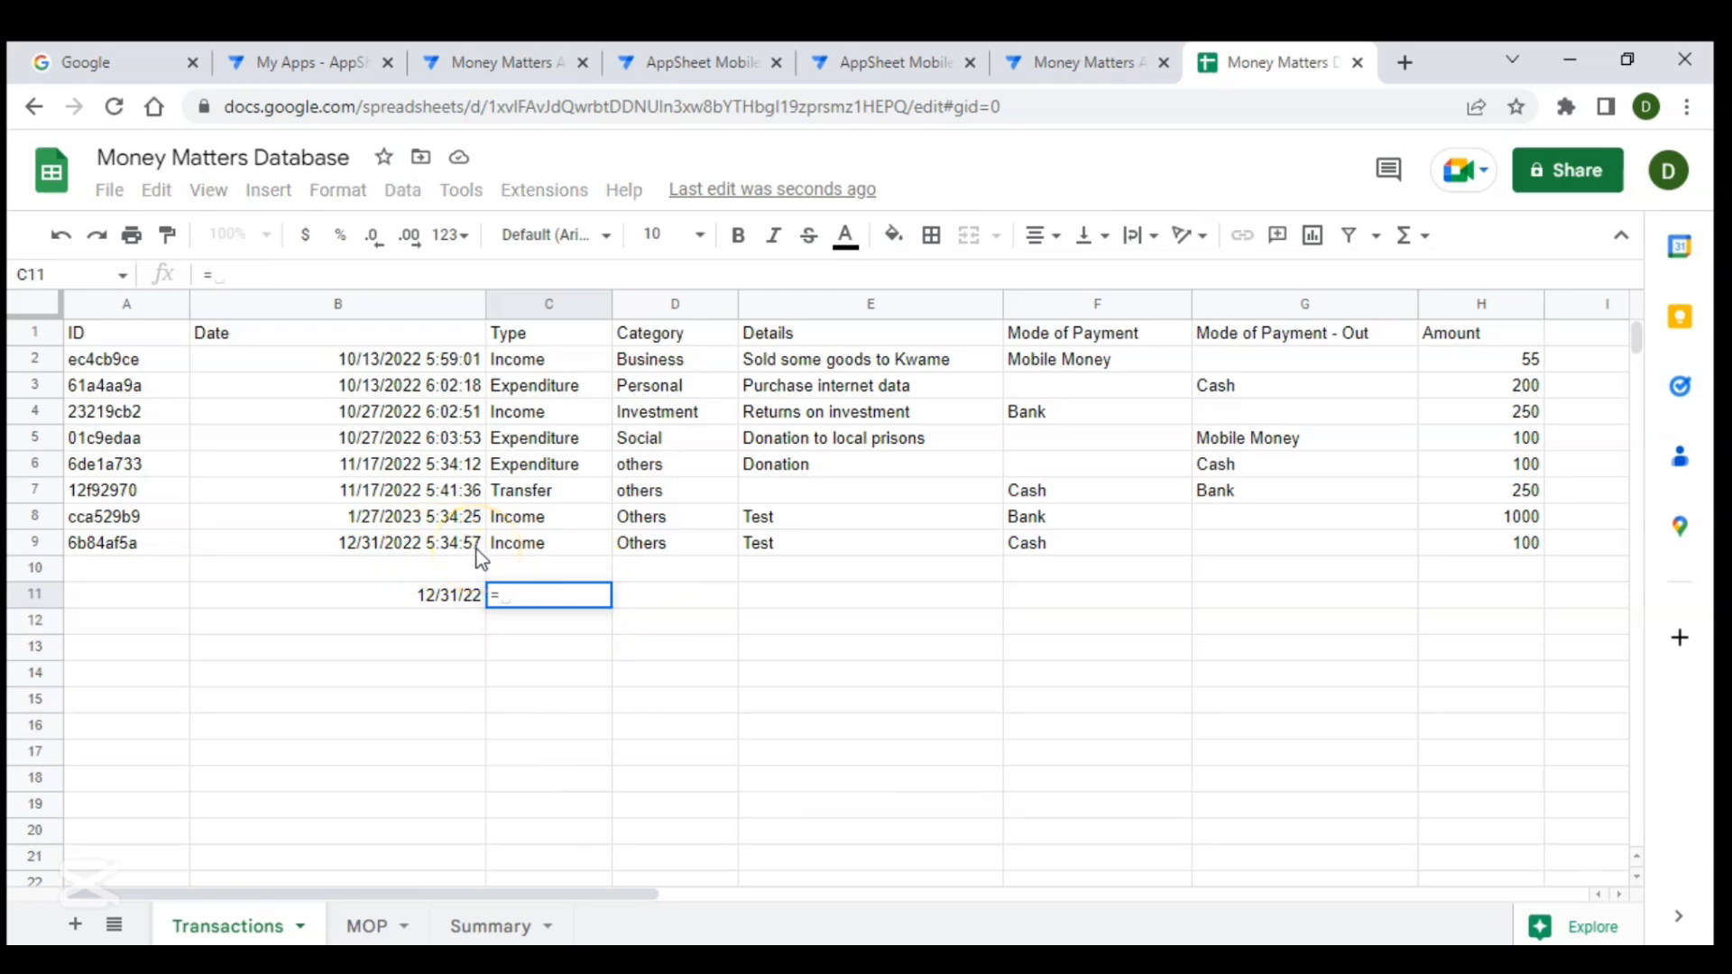
pyautogui.click(400, 598)
pyautogui.write('<')
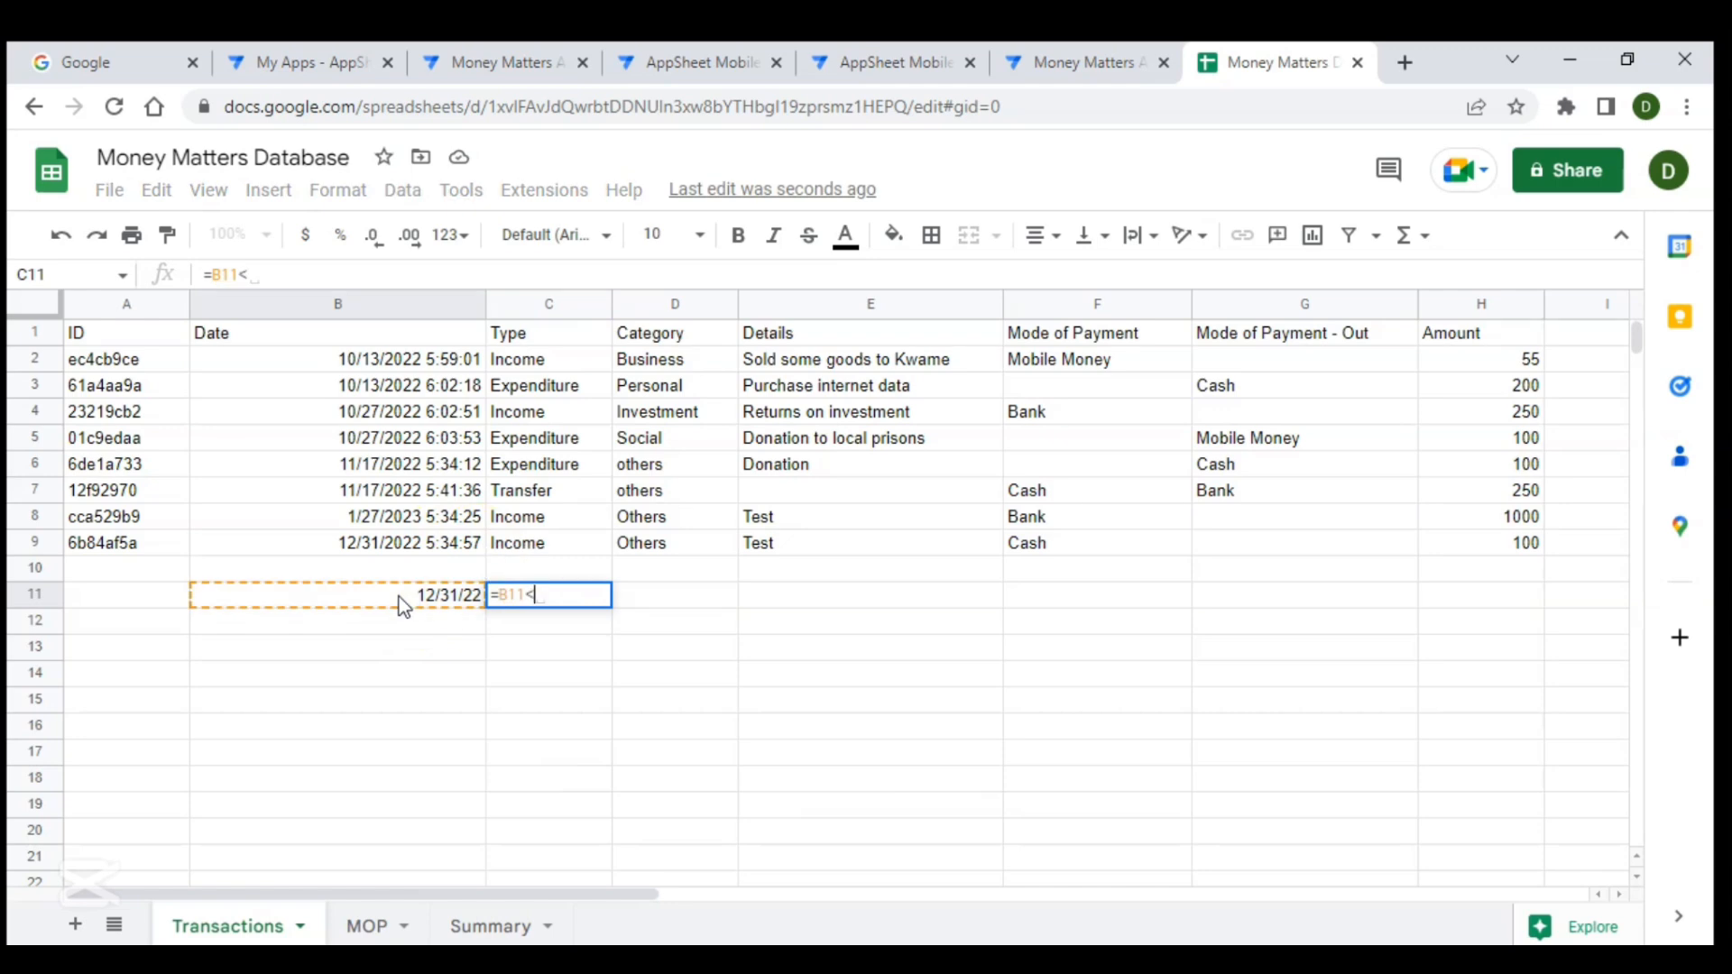
pyautogui.click(365, 544)
pyautogui.press('Return')
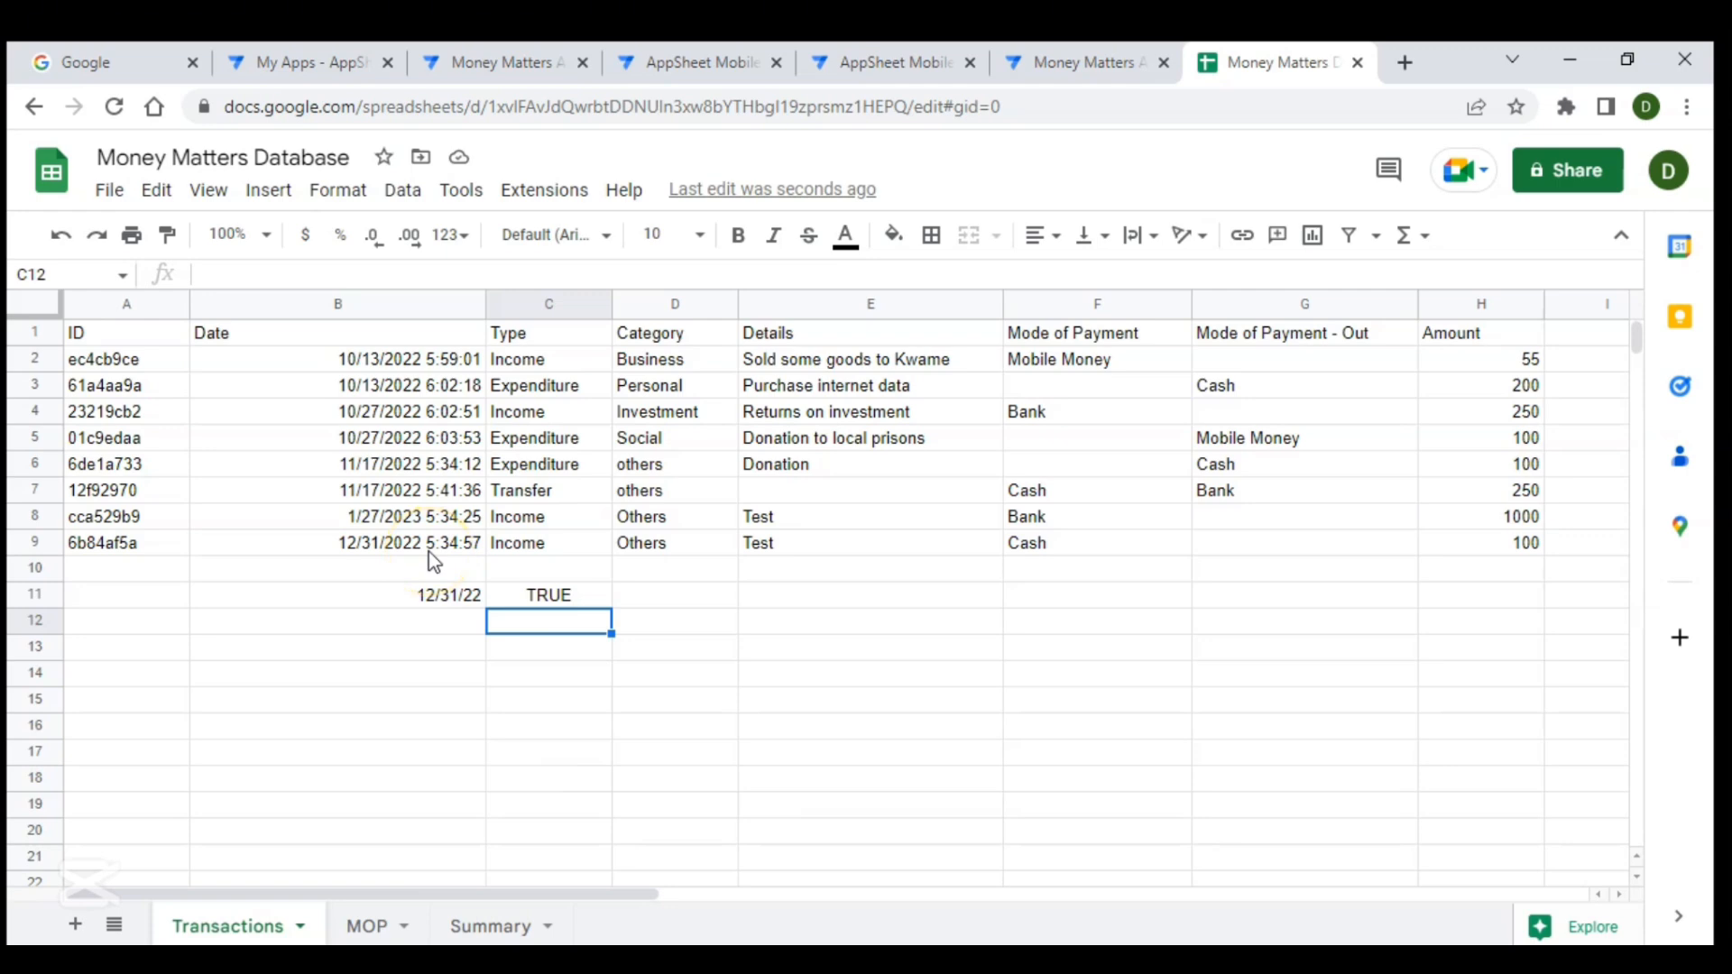
# - Clear the test cells B11 and C11
pyautogui.click(451, 599)
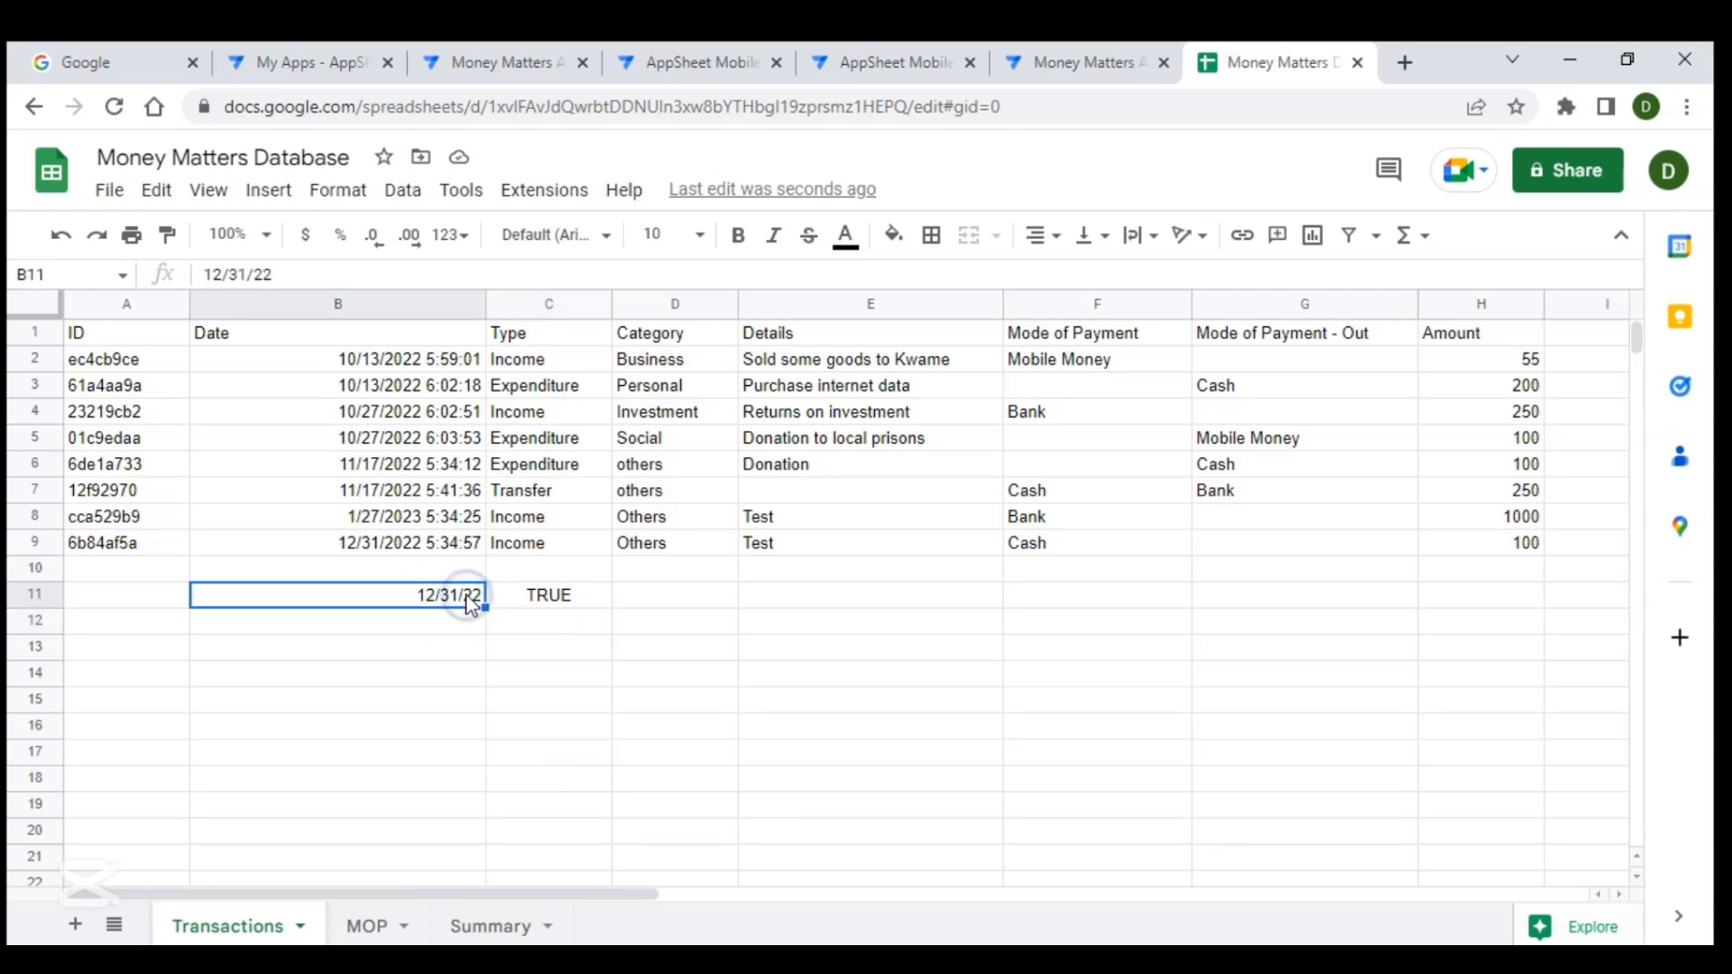
pyautogui.hotkey('shift', 'Right')
pyautogui.press('Delete')
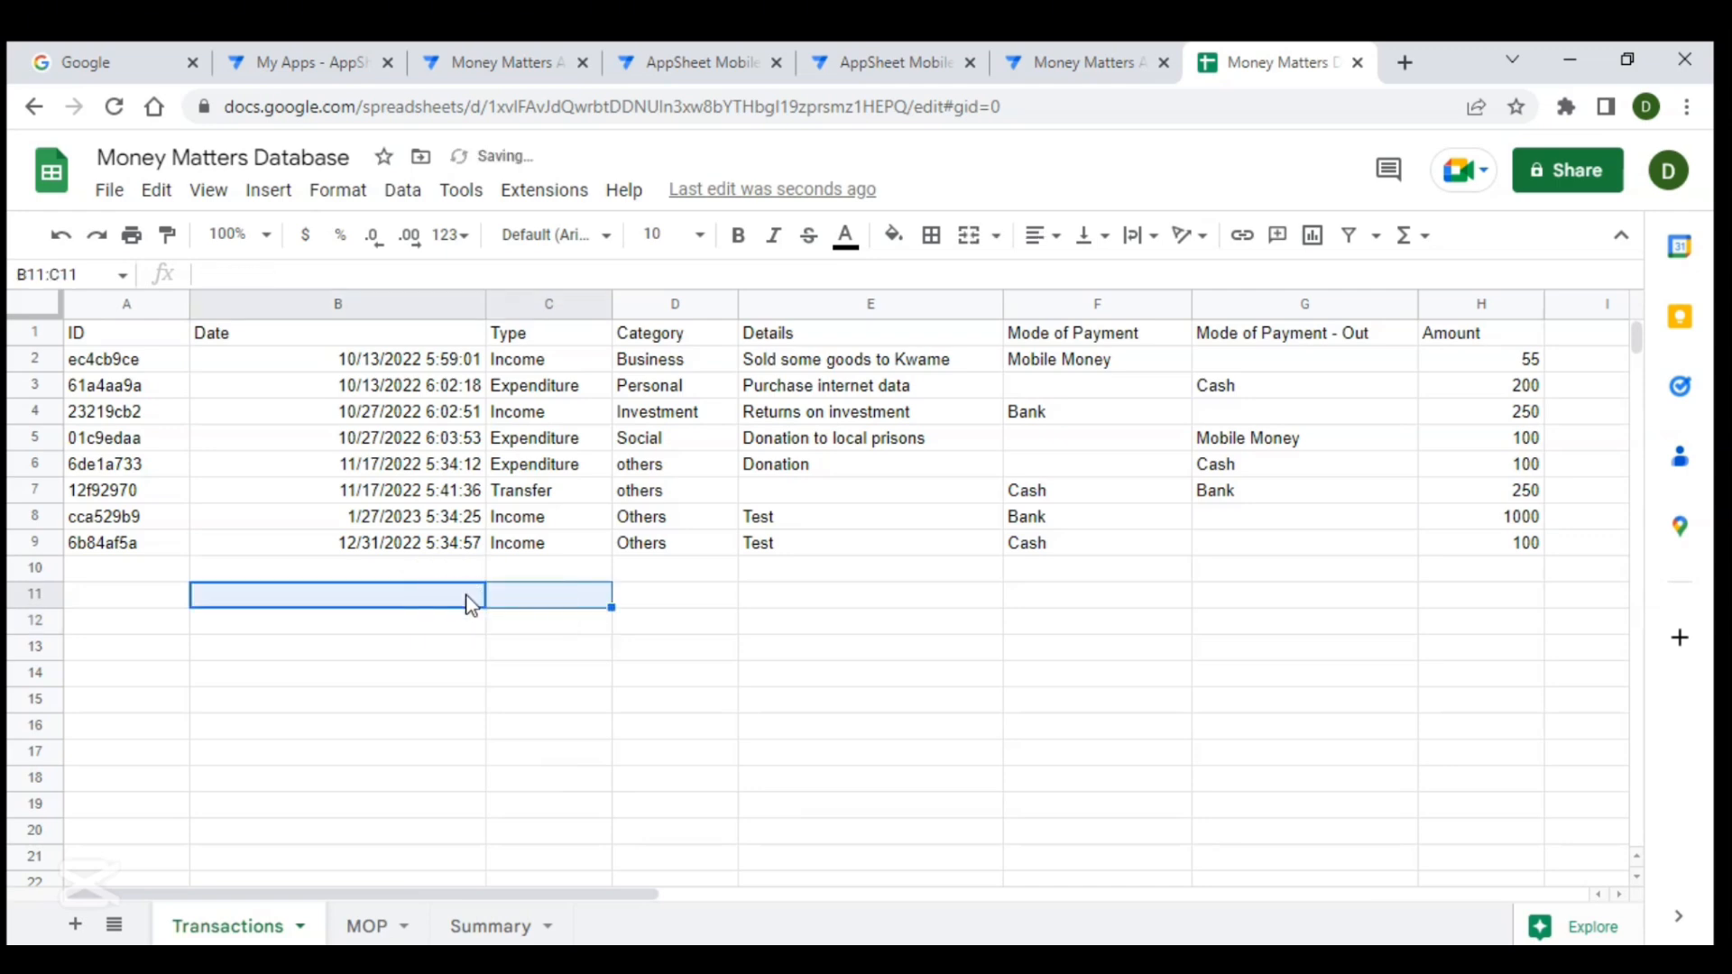
pyautogui.click(600, 669)
# - Append +0.99 to the EOMONTH(TODAY(),-1) date bound in the Total Income column's app formula and save it
pyautogui.click(1038, 64)
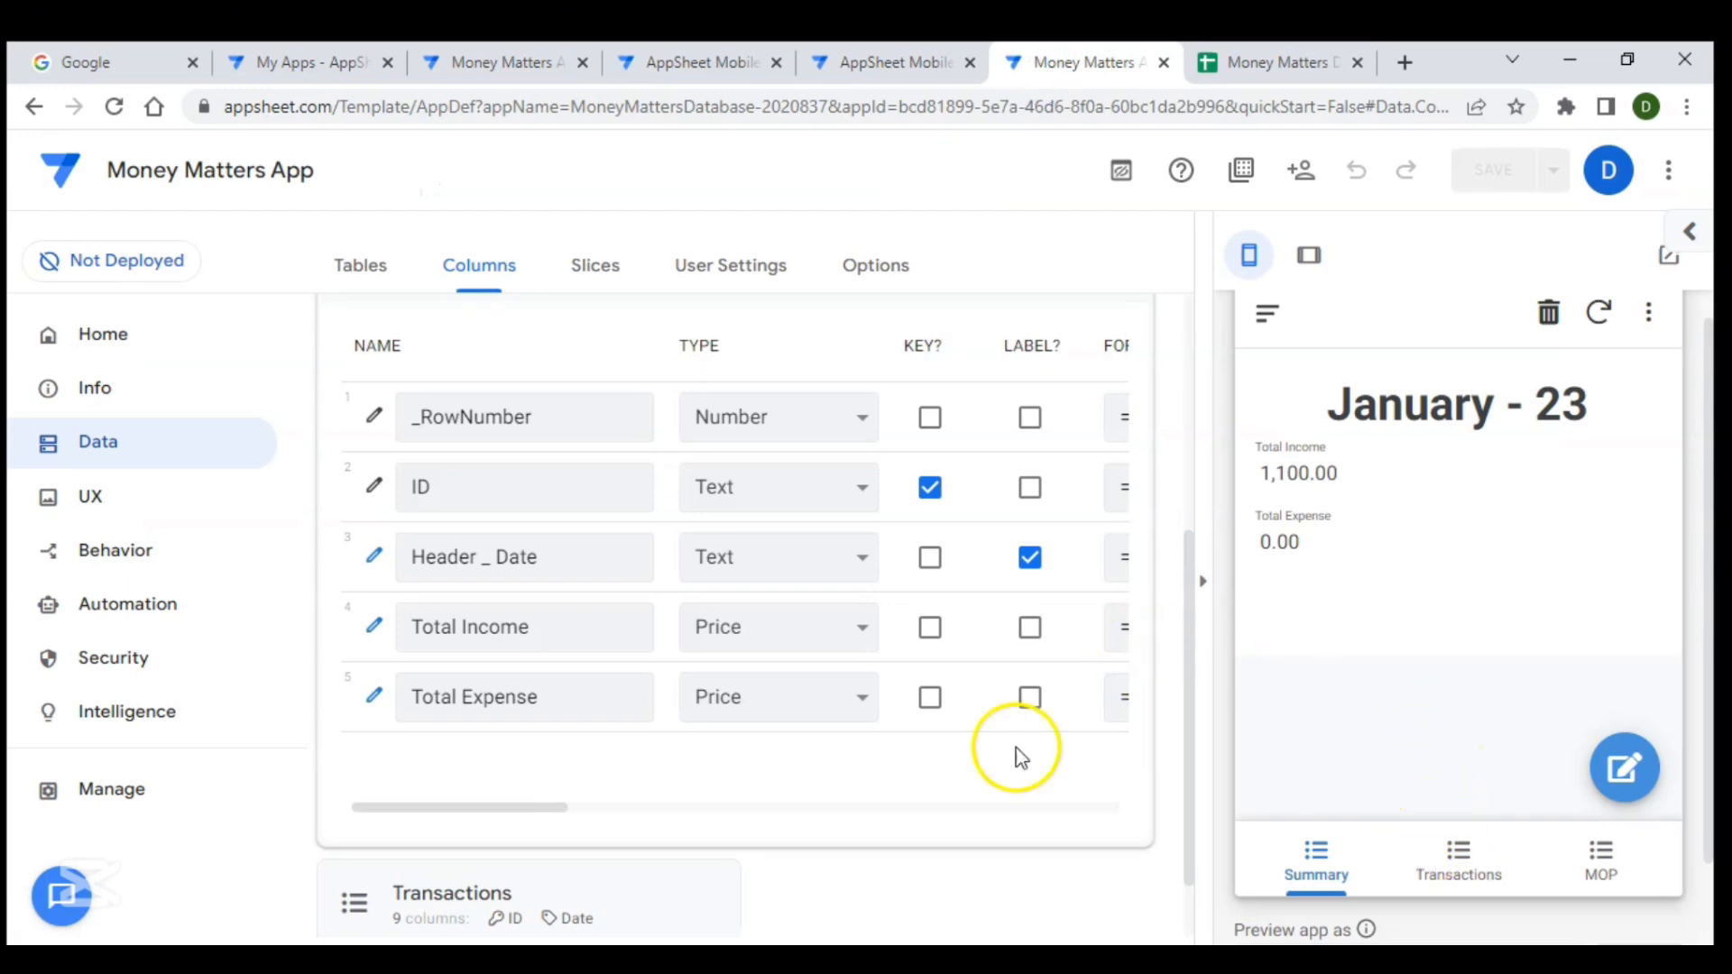
pyautogui.click(369, 629)
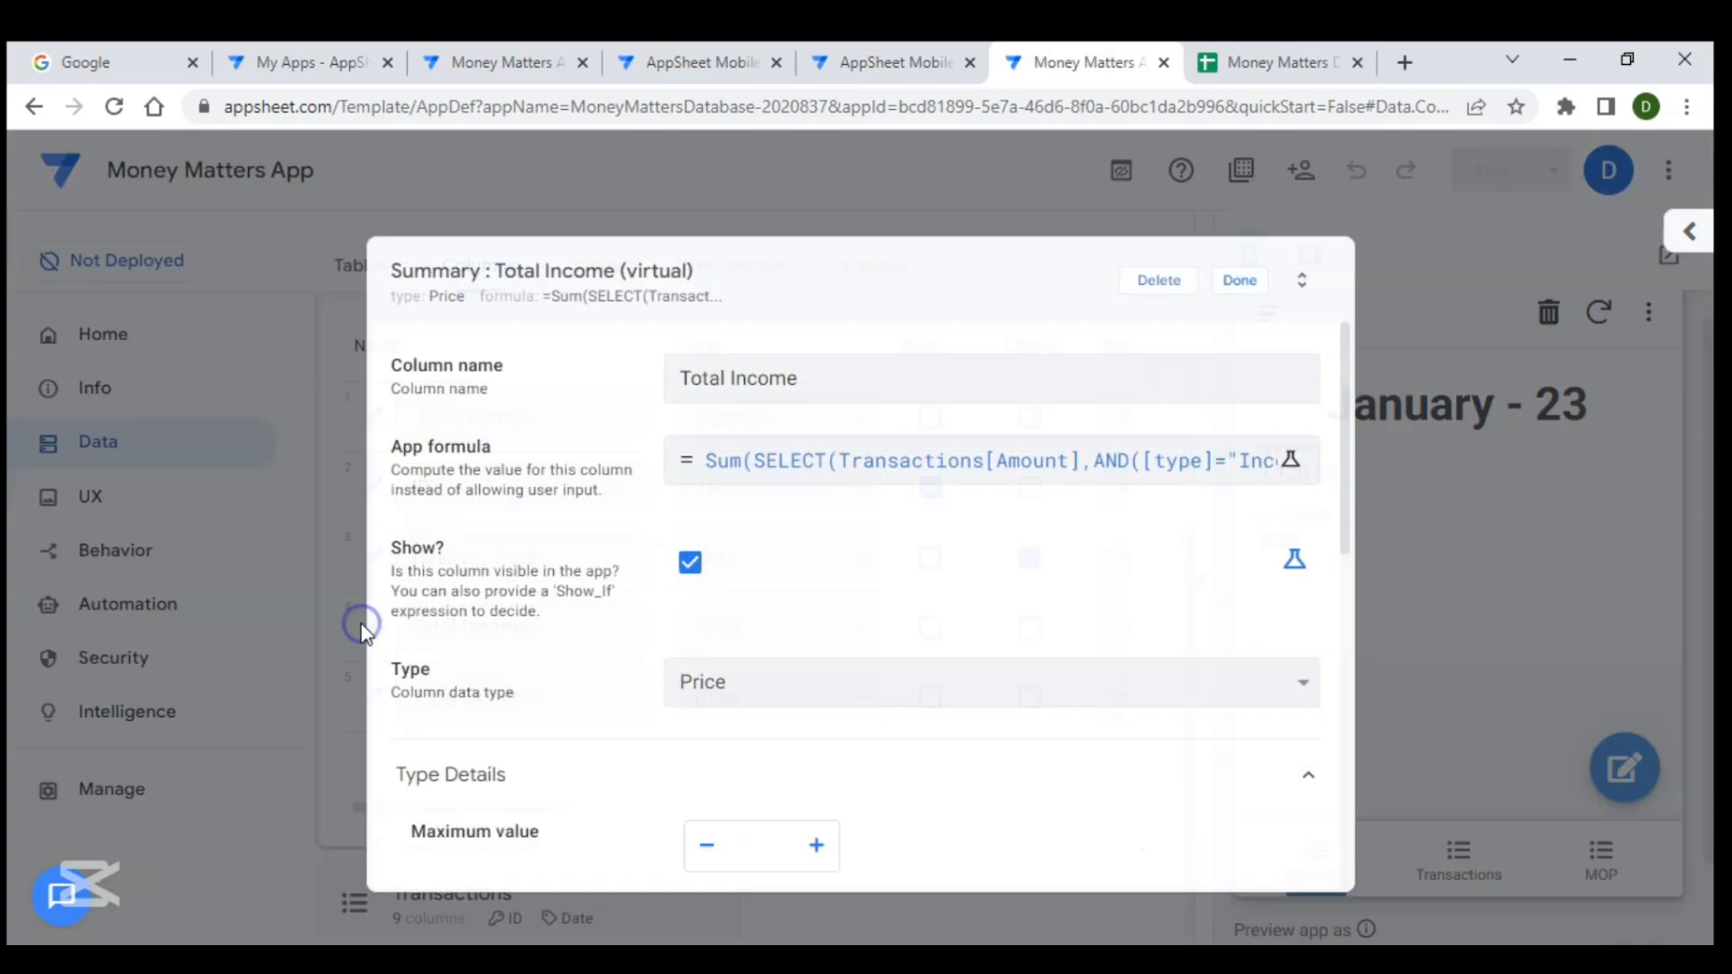
pyautogui.click(881, 481)
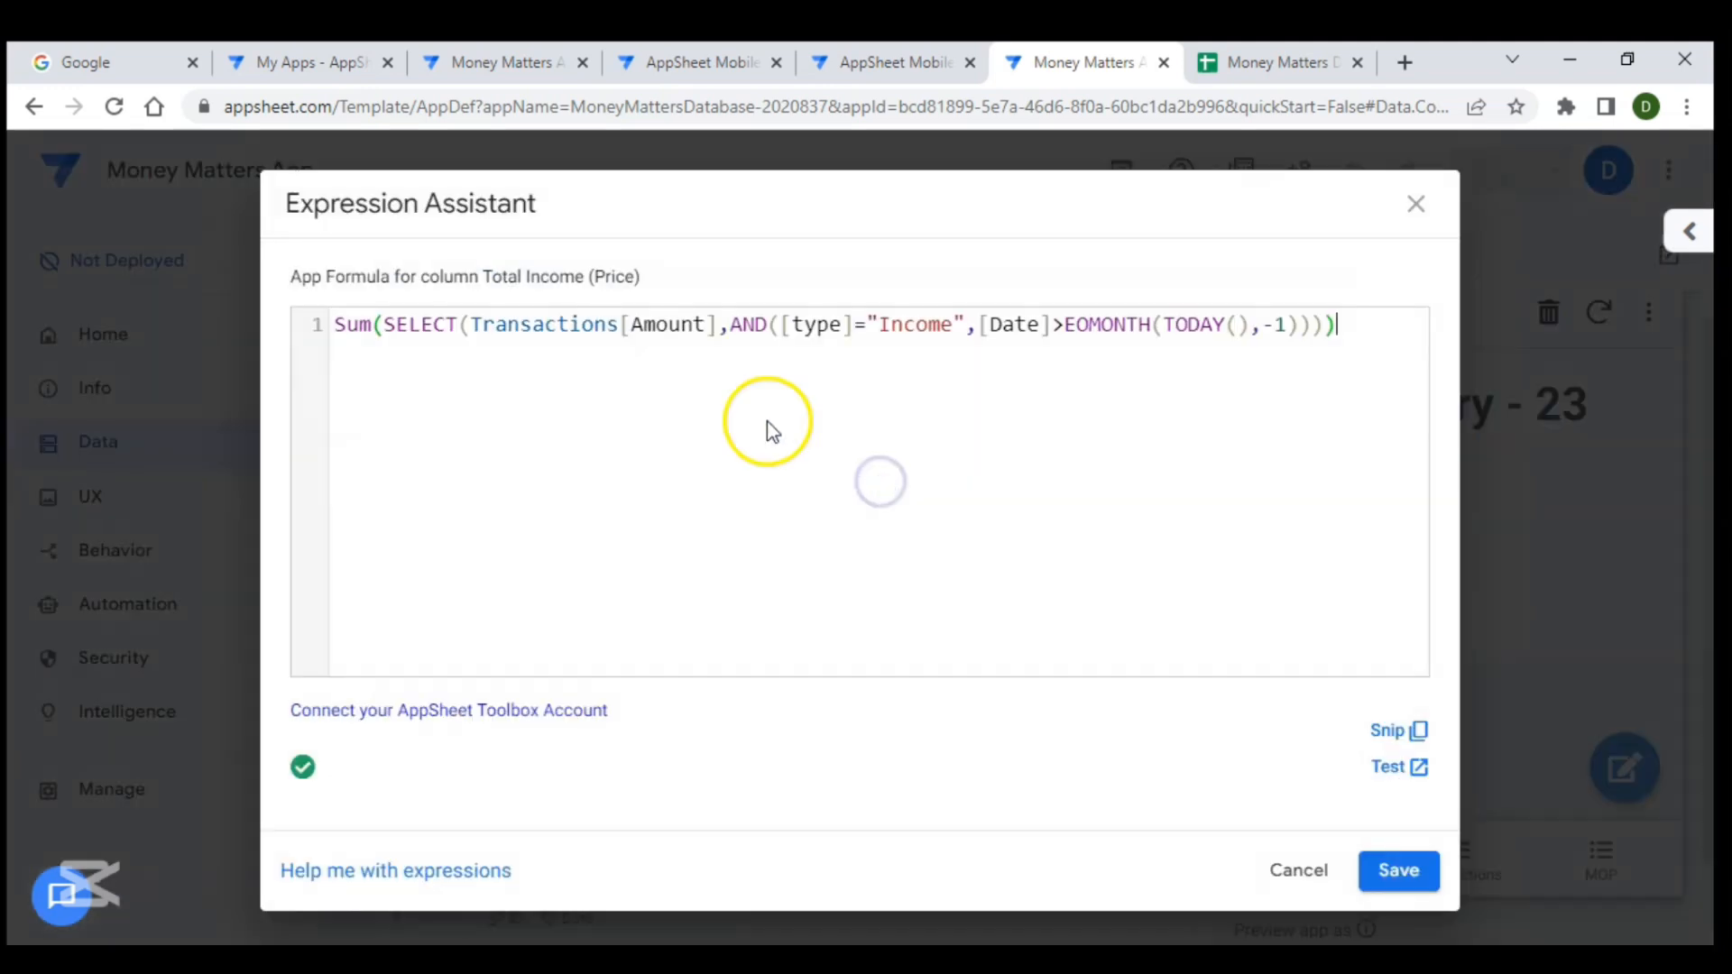
pyautogui.moveTo(979, 326); pyautogui.dragTo(1311, 337)
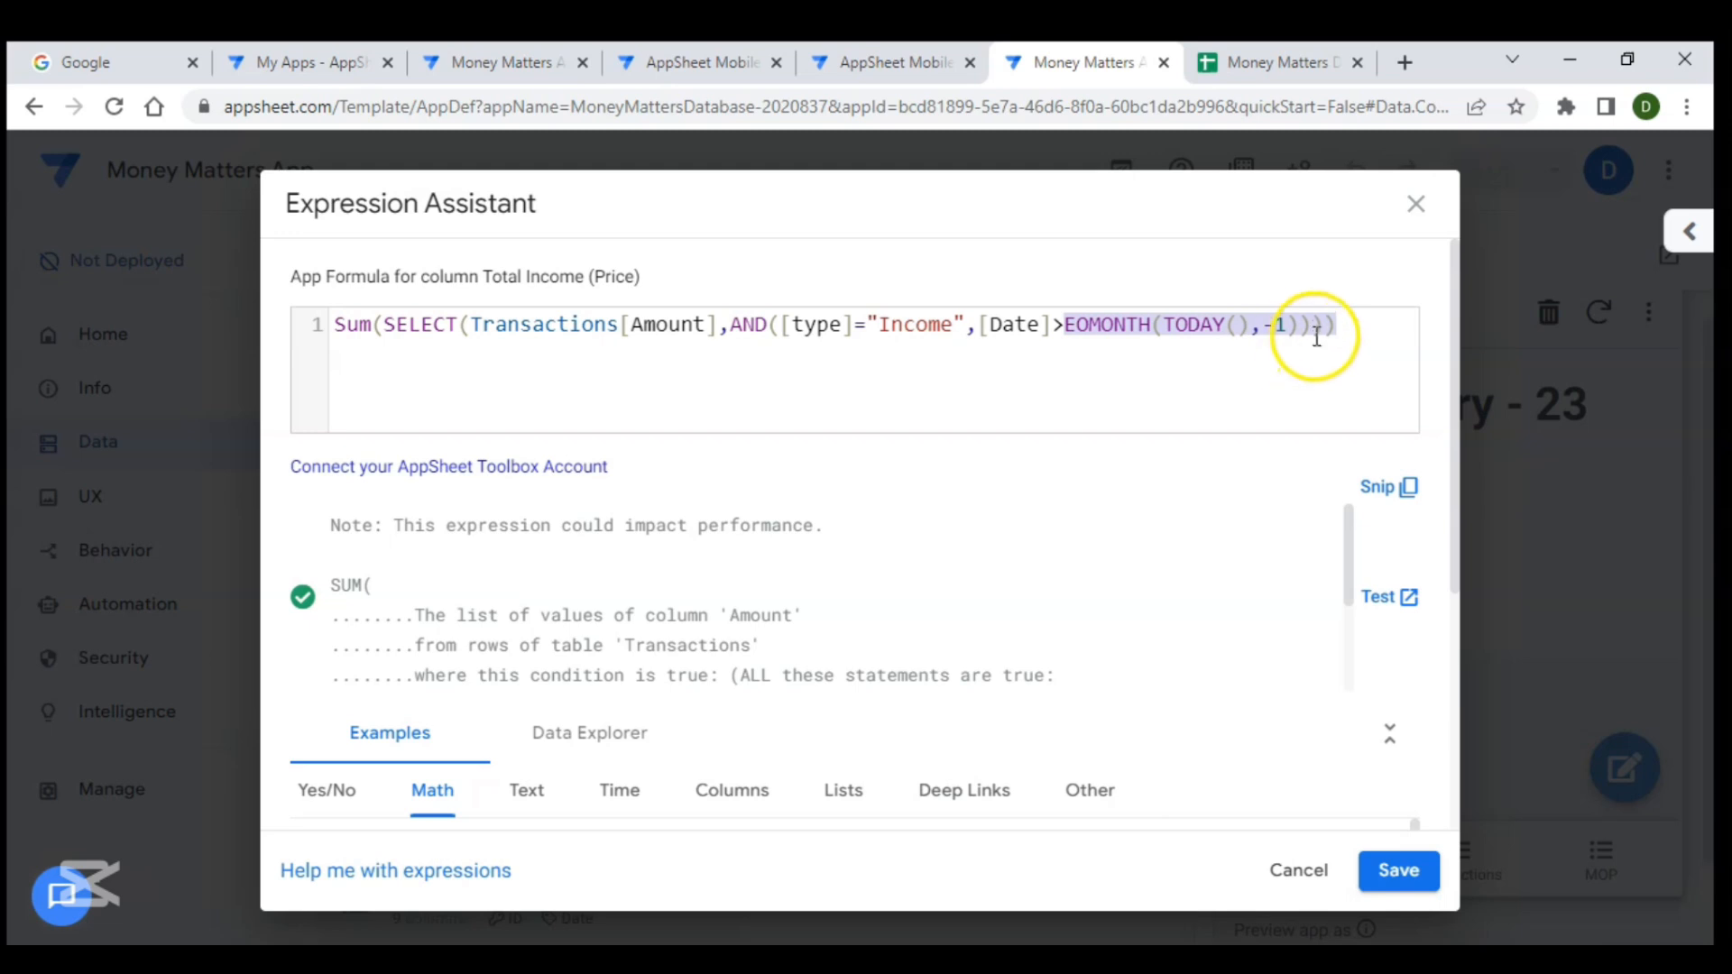
pyautogui.click(1314, 327)
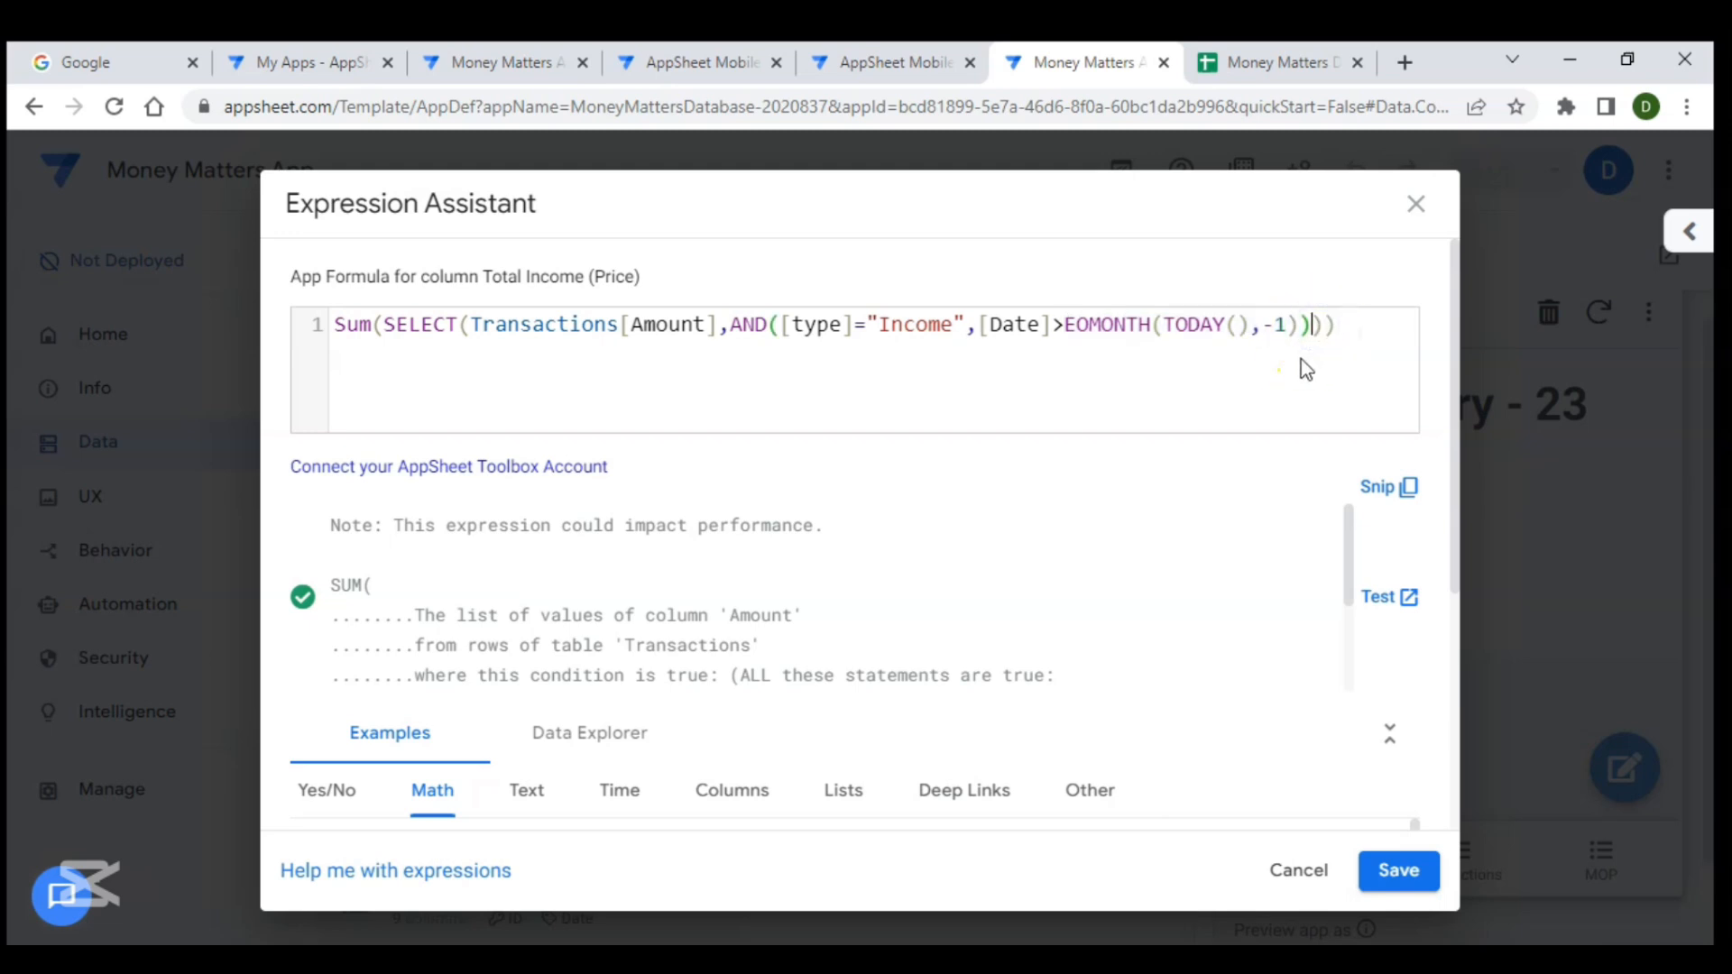
pyautogui.click(1301, 322)
pyautogui.write('+0.99')
pyautogui.click(1329, 302)
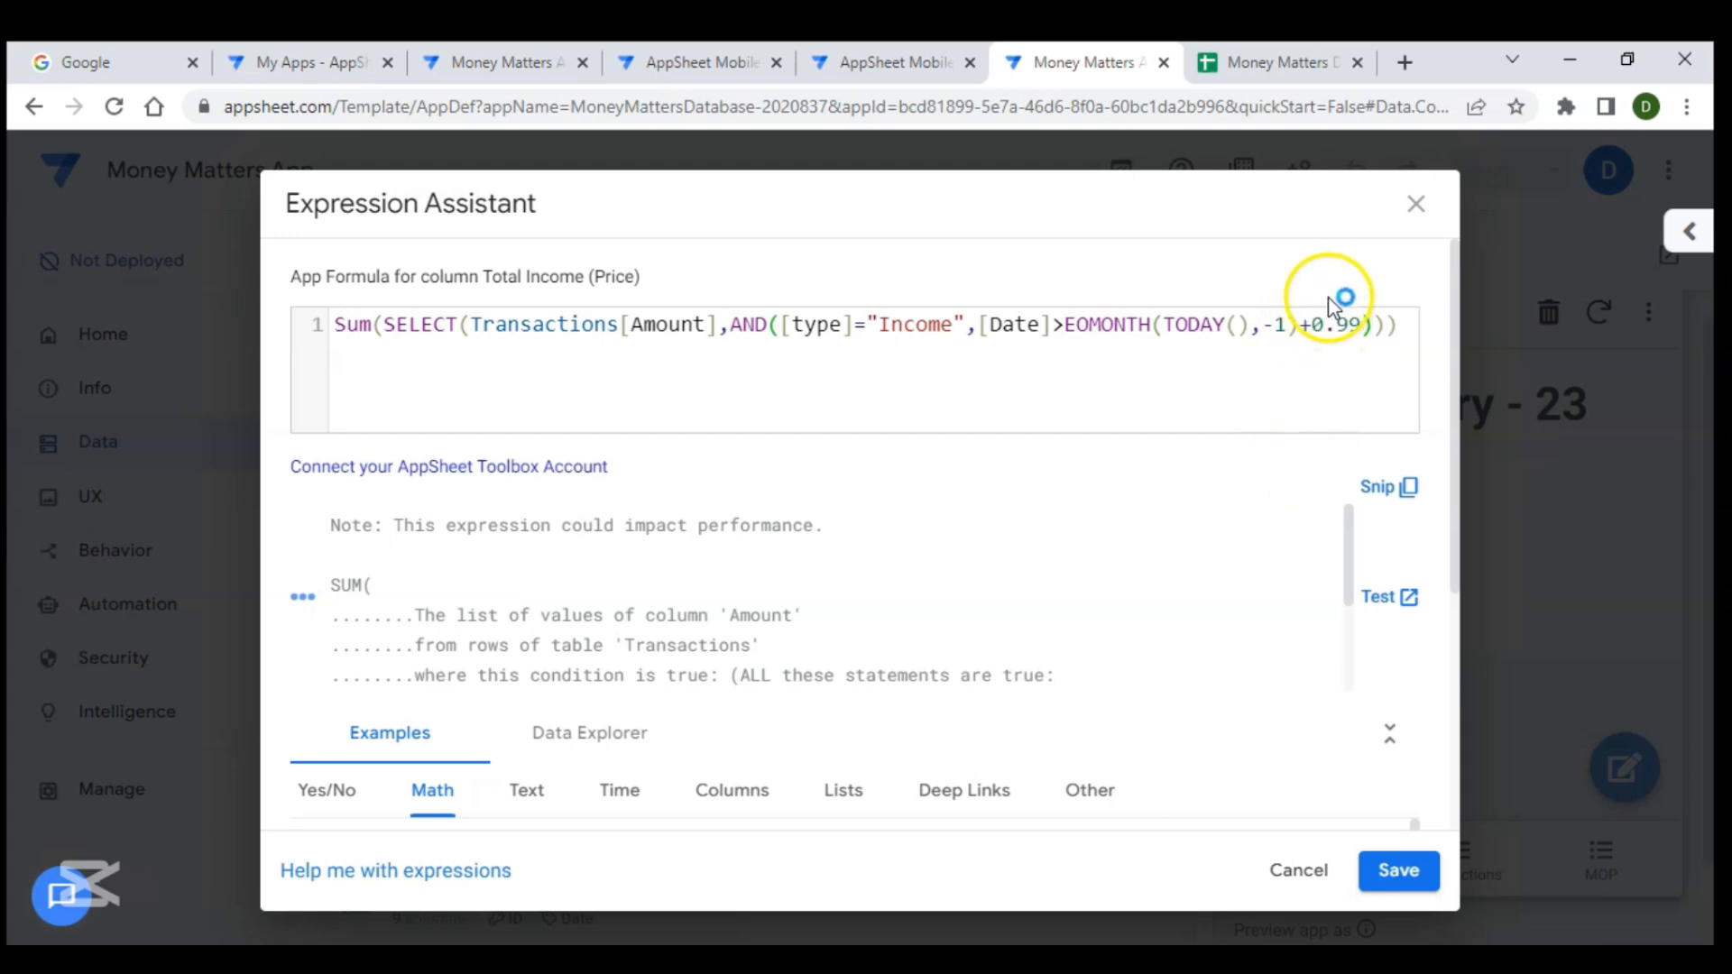
pyautogui.doubleClick(1349, 325)
pyautogui.keyDown('shift'); pyautogui.click(1315, 327); pyautogui.keyUp('shift')
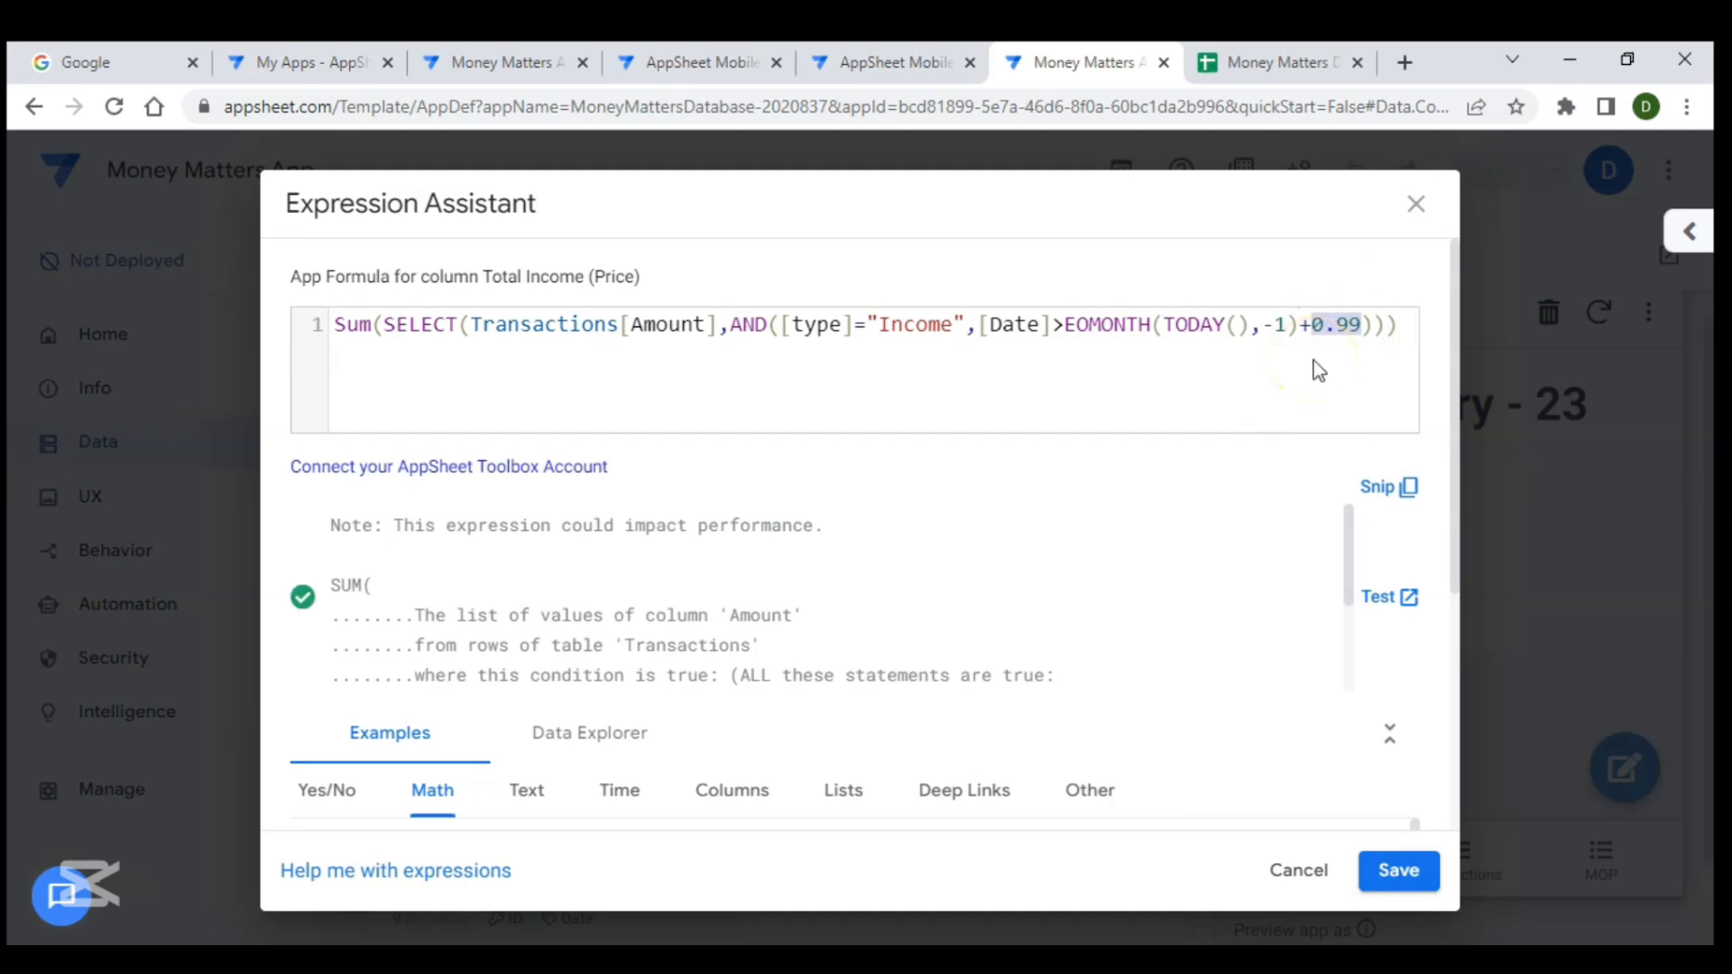
pyautogui.click(1394, 872)
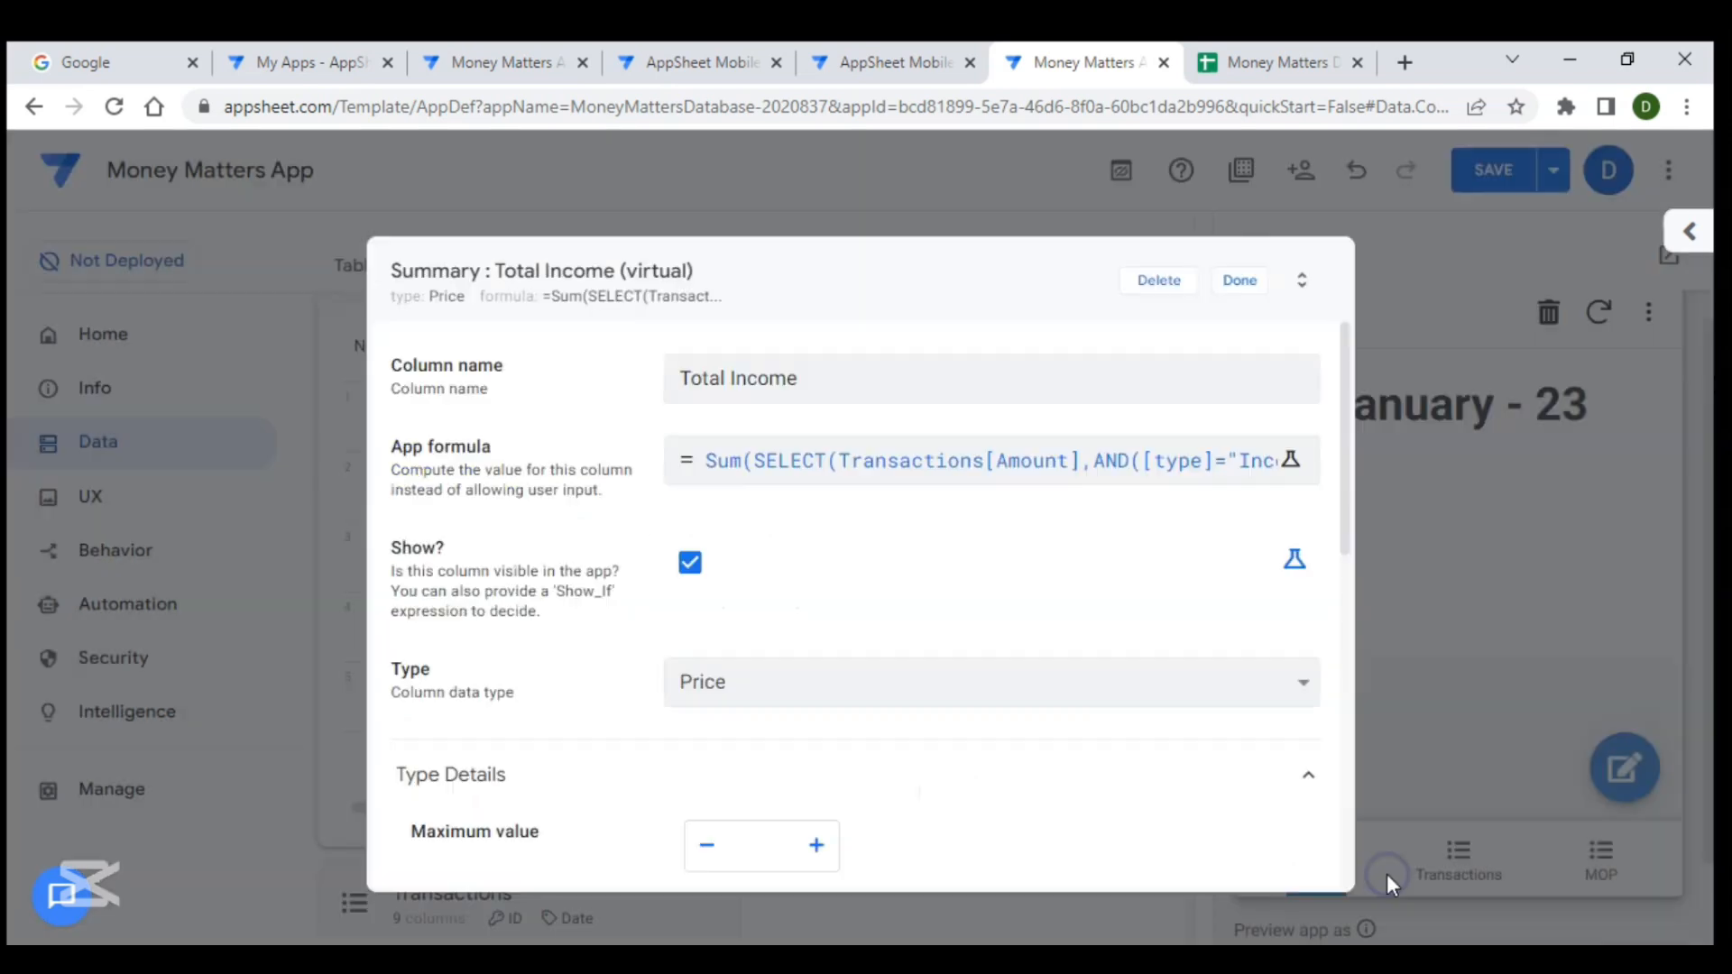
pyautogui.click(1240, 282)
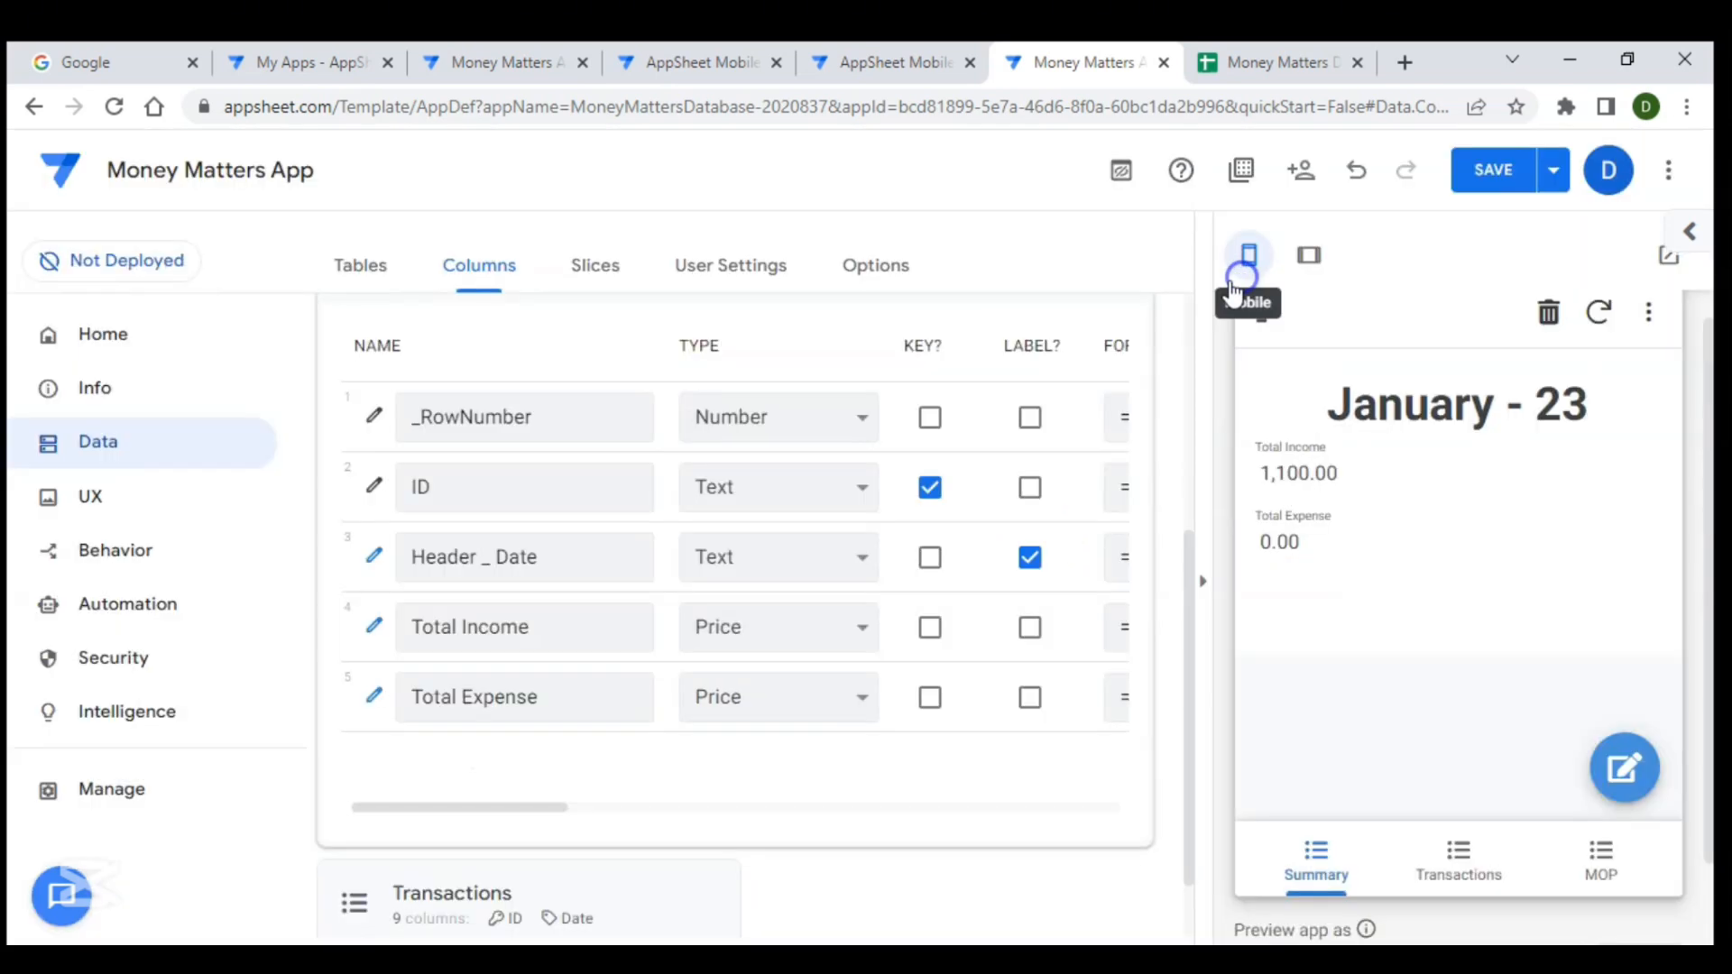
# - Append +0.99 to the EOMONTH(TODAY(),-1) date bound in the Total Expense formula, then save the app
pyautogui.click(375, 699)
pyautogui.click(926, 462)
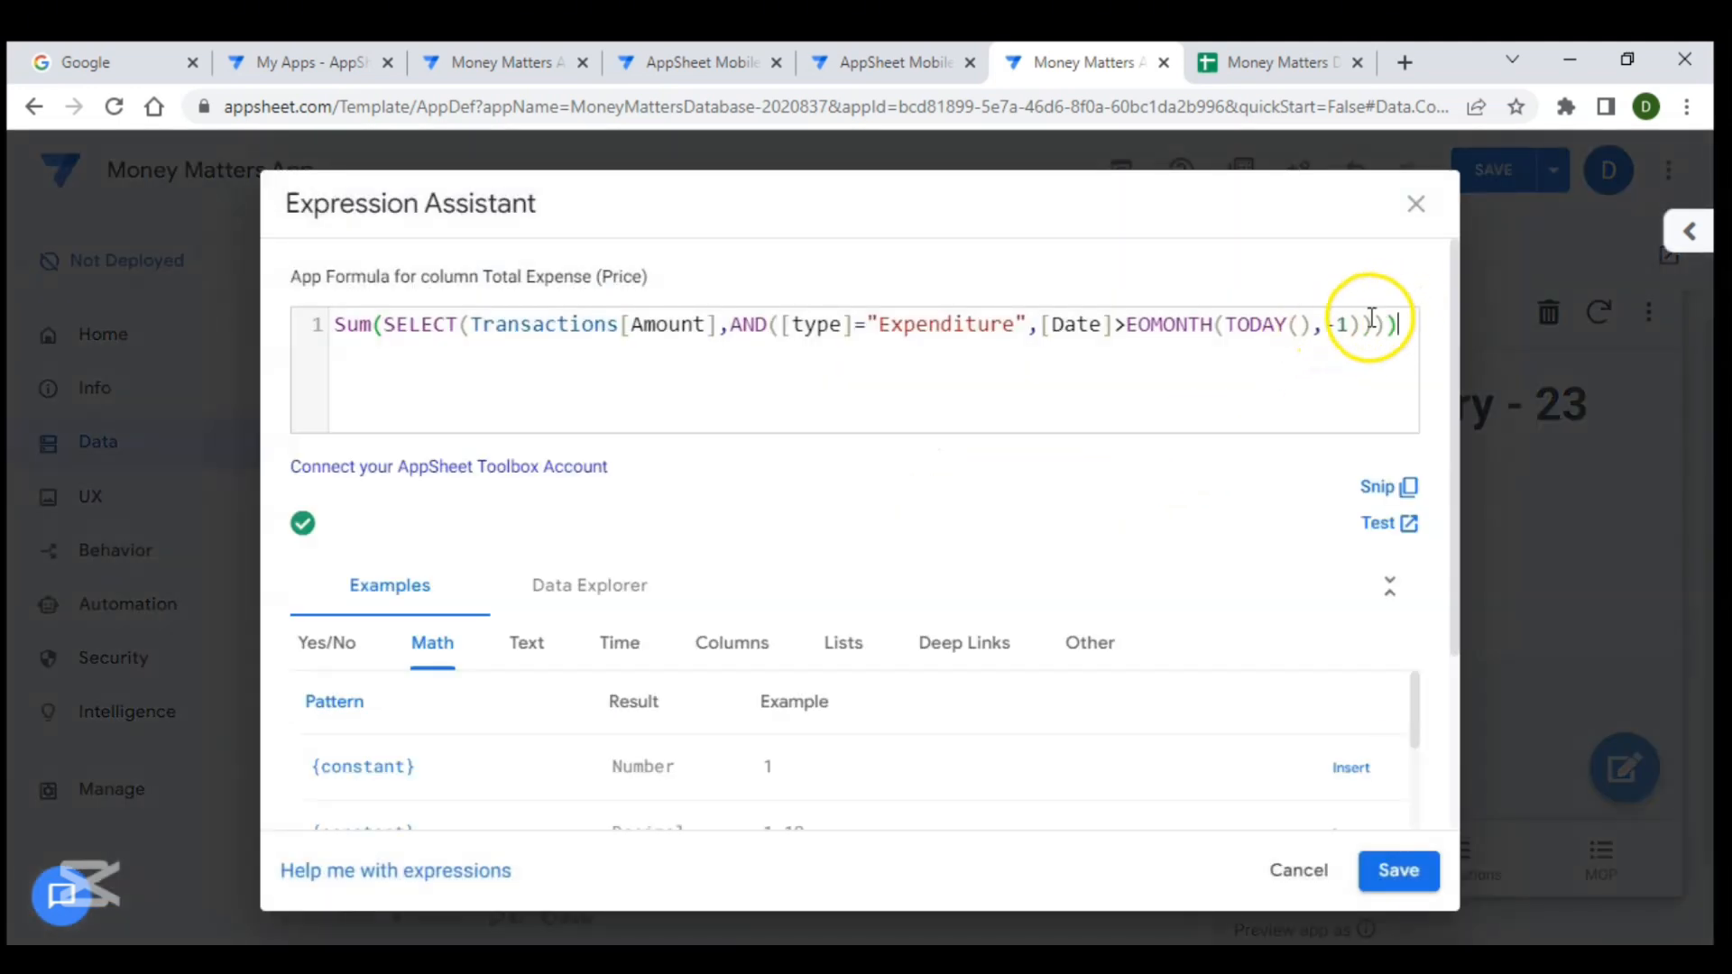
pyautogui.click(1363, 325)
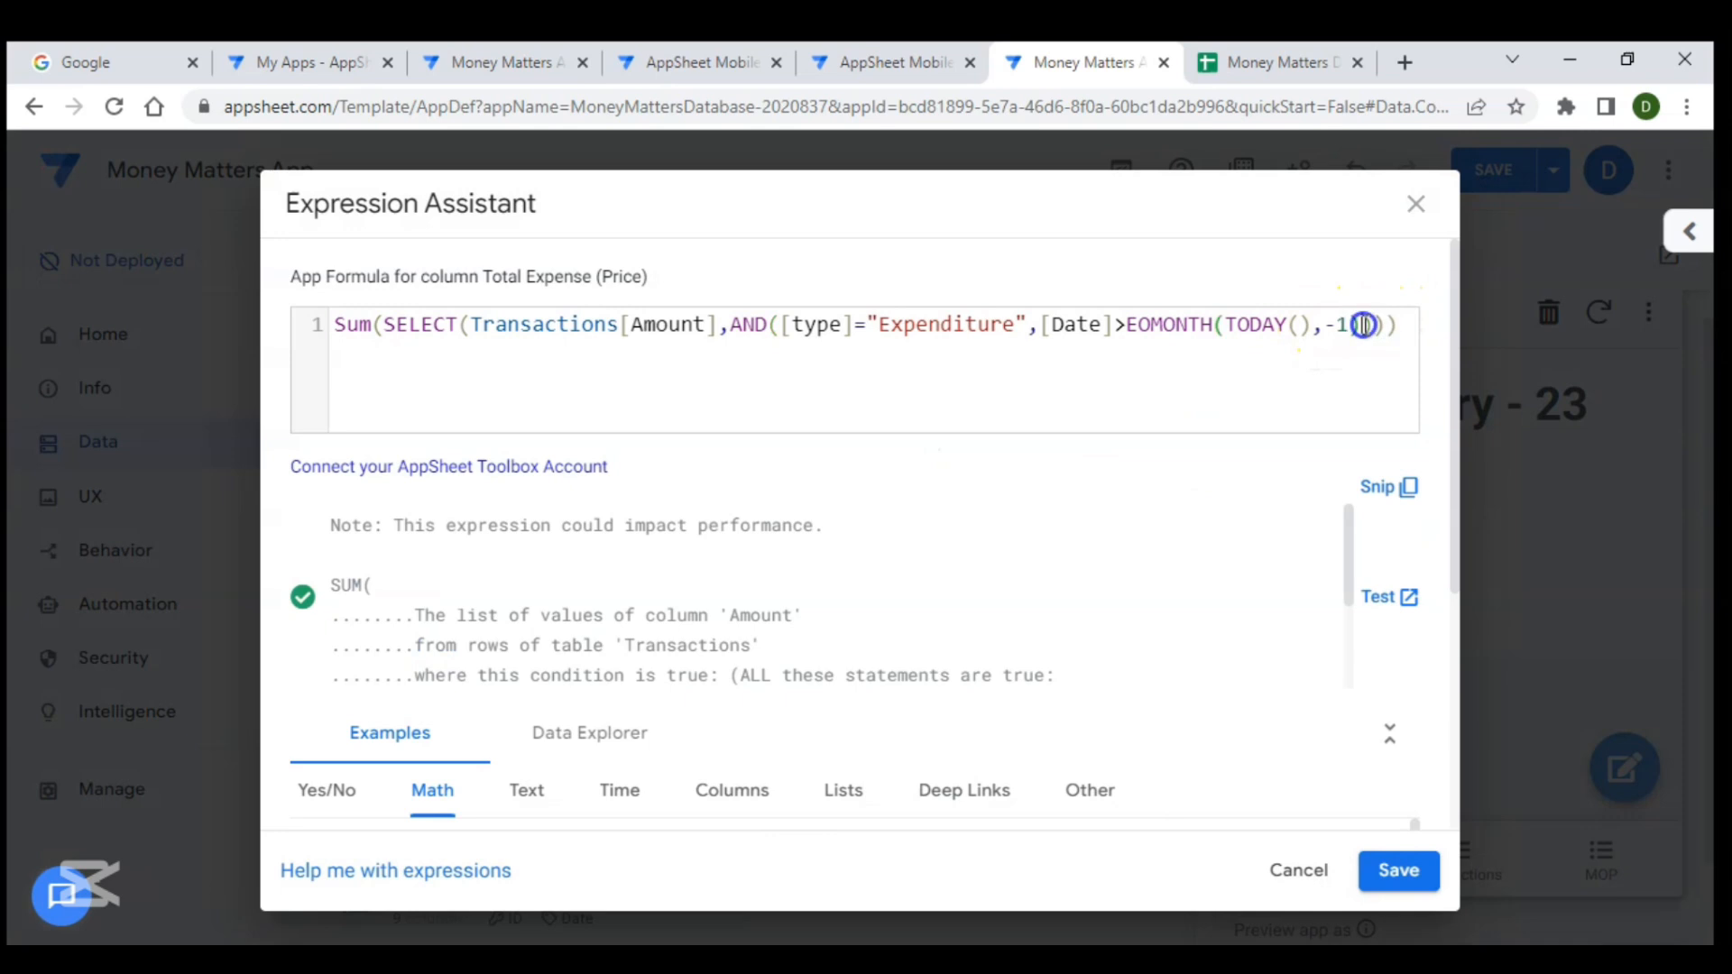
pyautogui.write('+0.99')
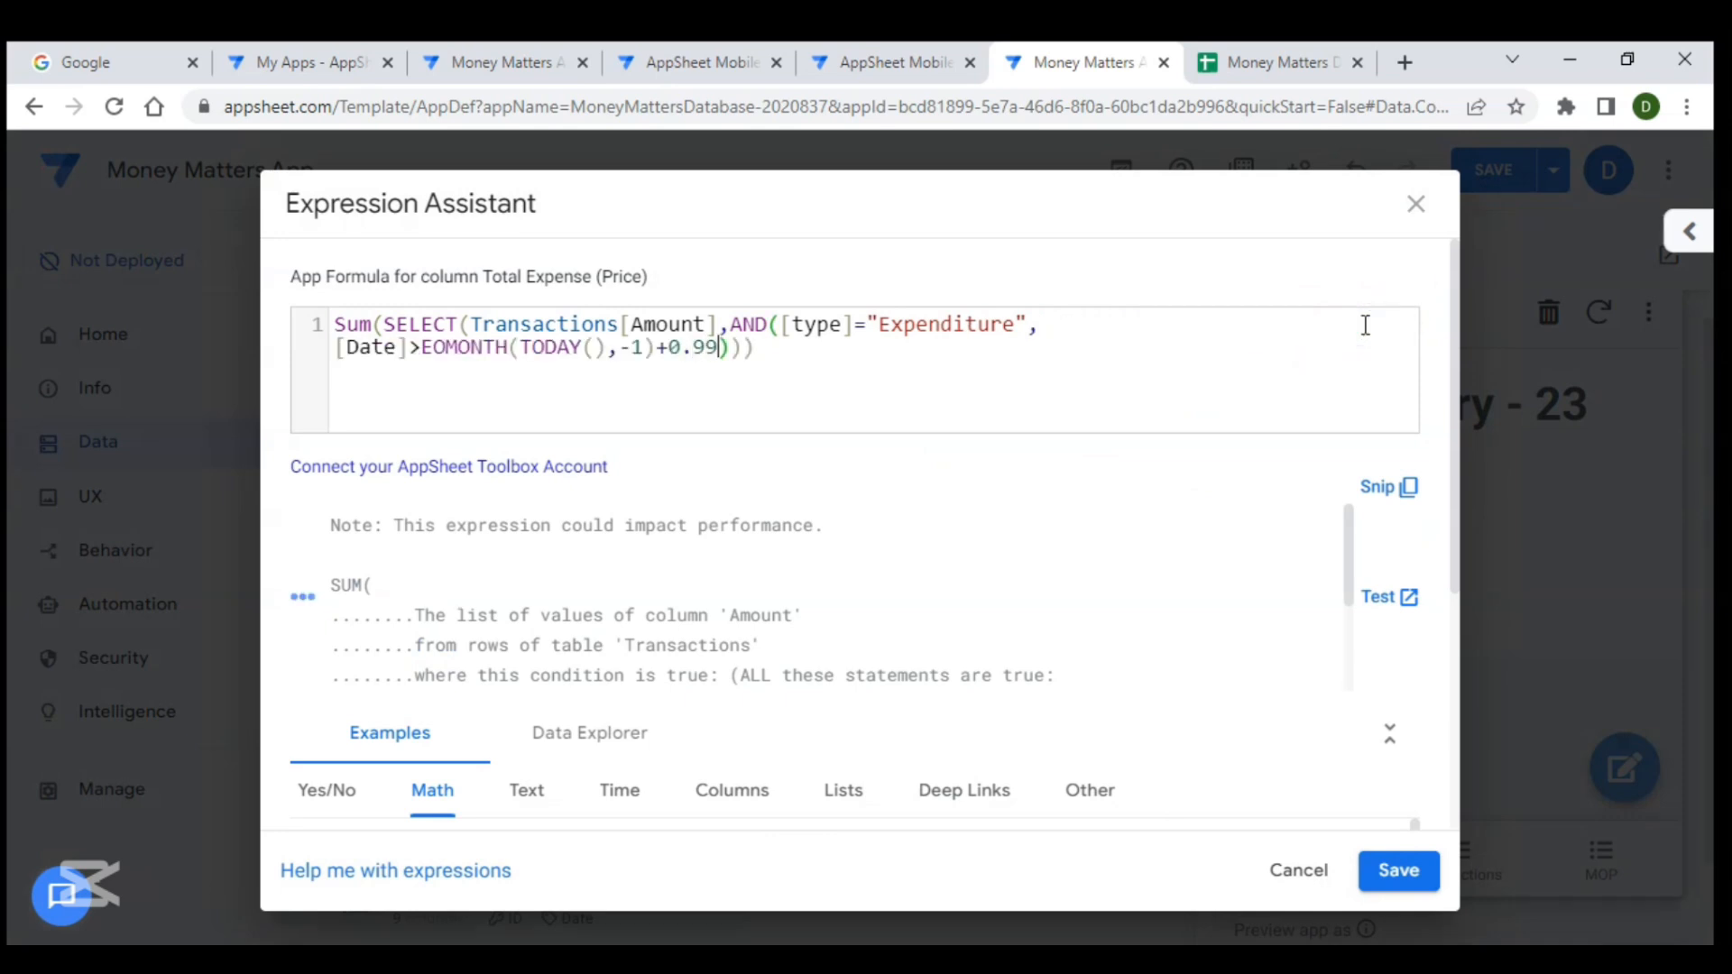
pyautogui.click(1398, 870)
pyautogui.click(1242, 279)
pyautogui.click(1484, 190)
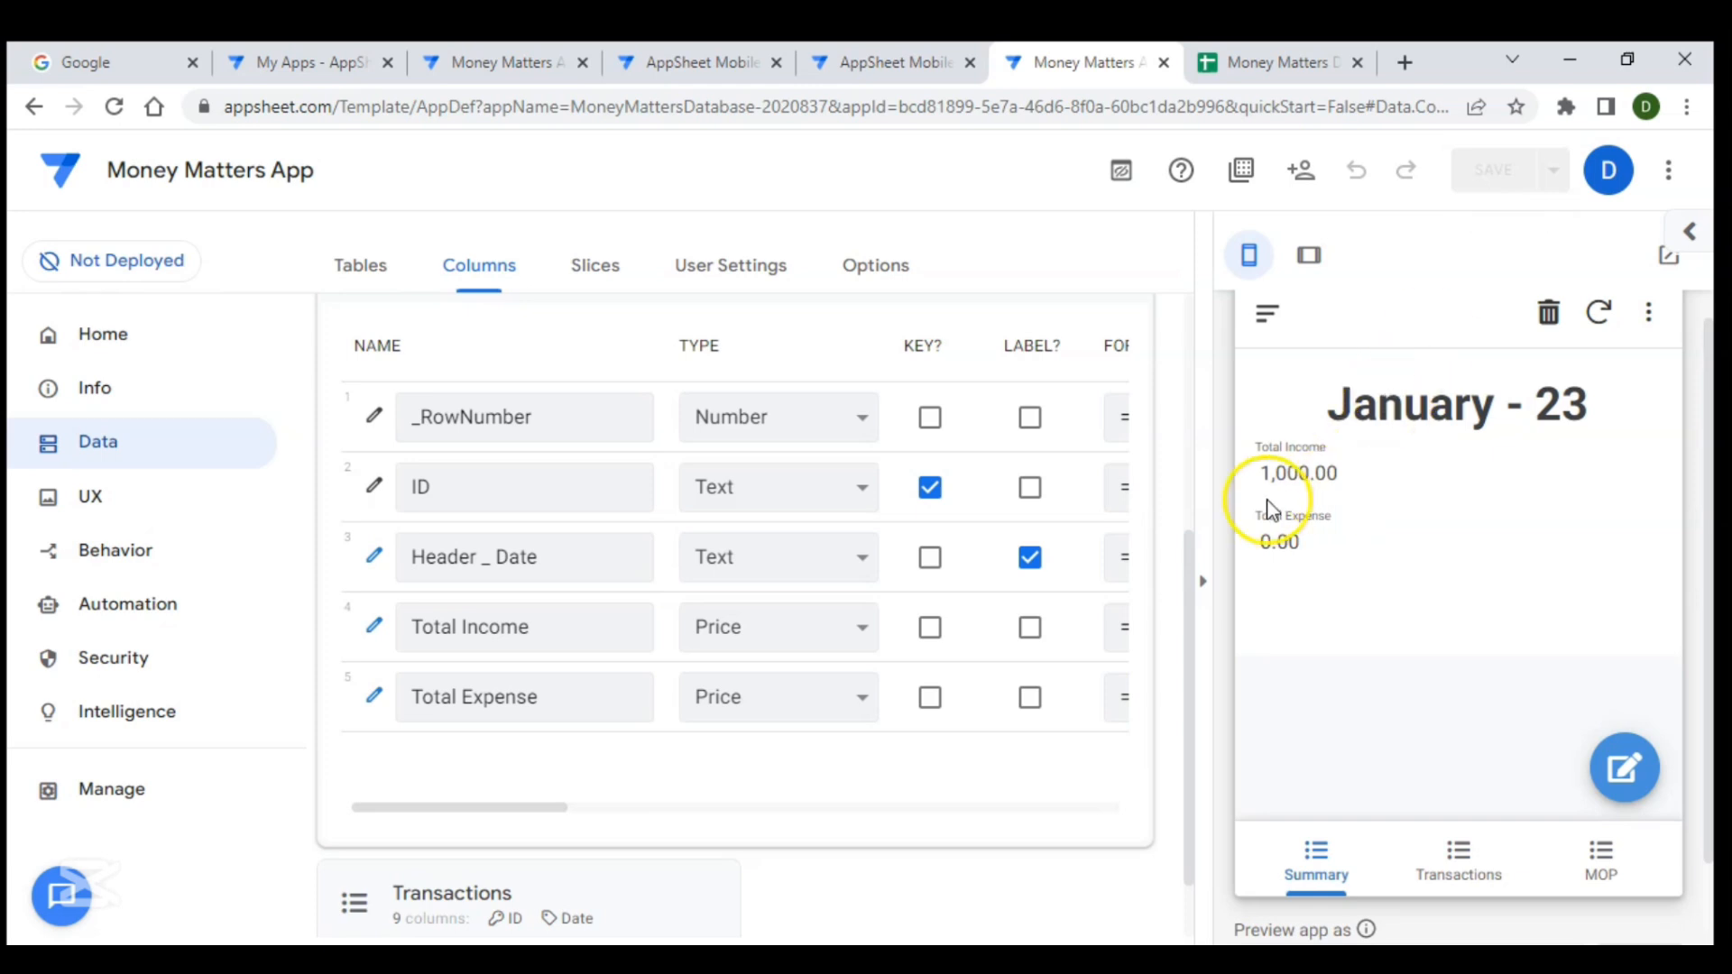
# - Add a new virtual column to the Summary table named Balance
pyautogui.click(502, 491)
pyautogui.scroll(1, 498, 512)
pyautogui.scroll(1, 498, 513)
pyautogui.click(943, 330)
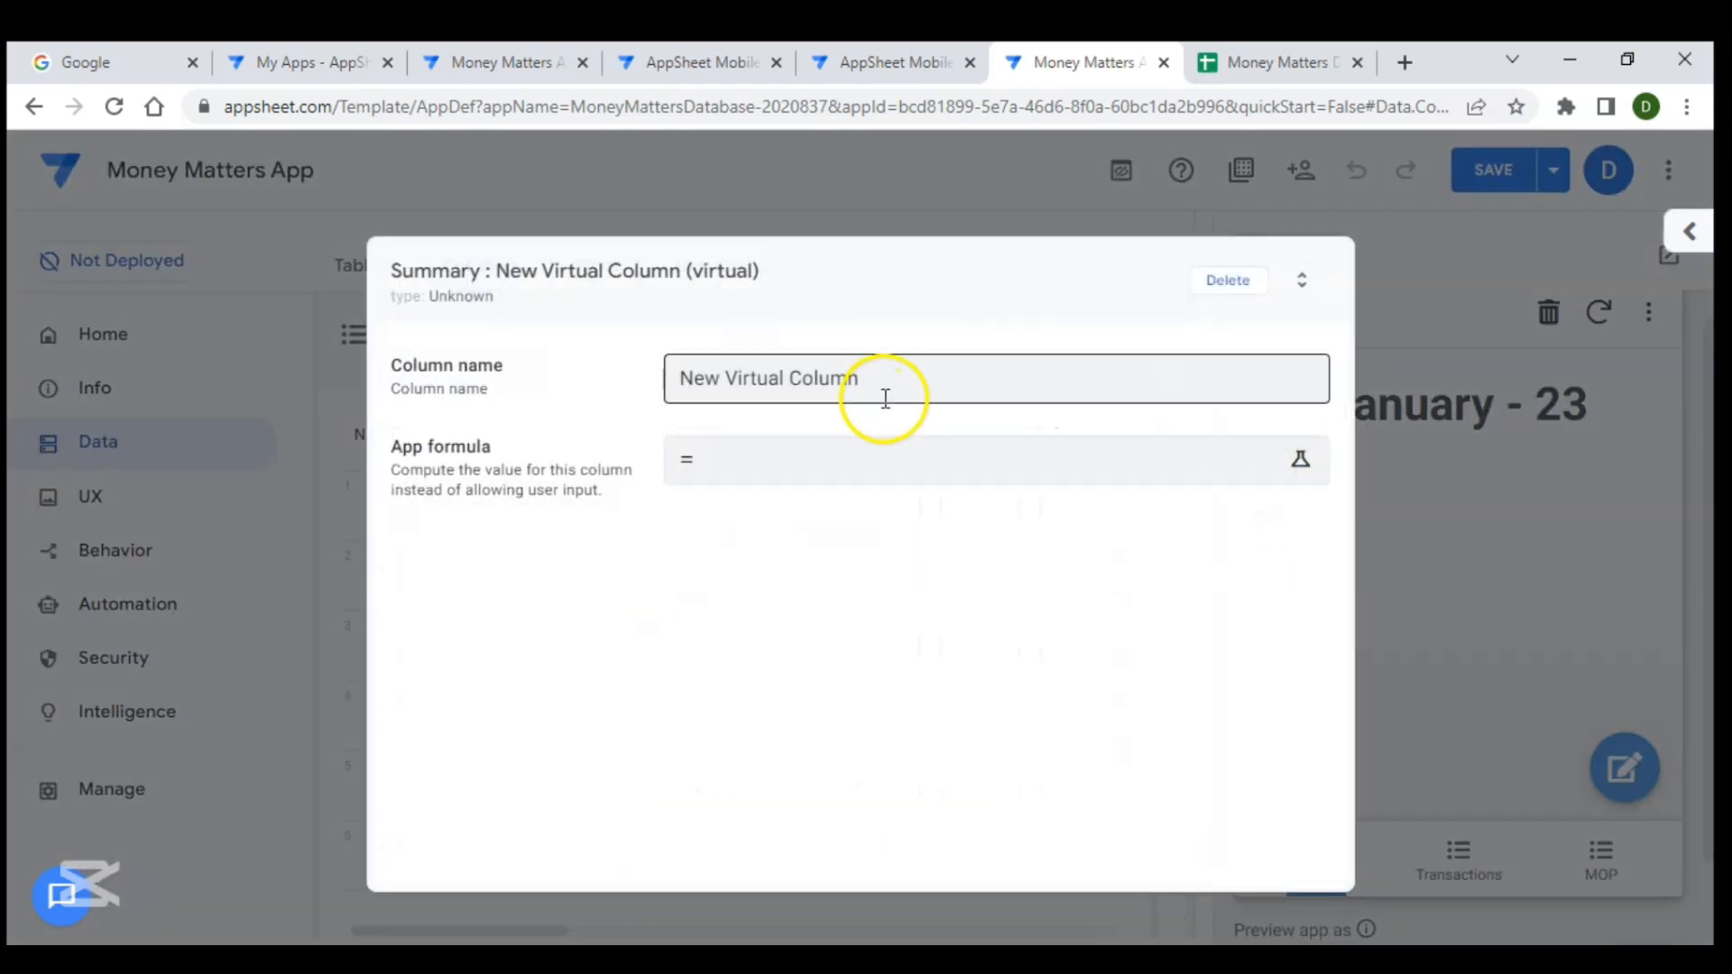
pyautogui.moveTo(882, 383); pyautogui.dragTo(545, 371)
pyautogui.write('Balance')
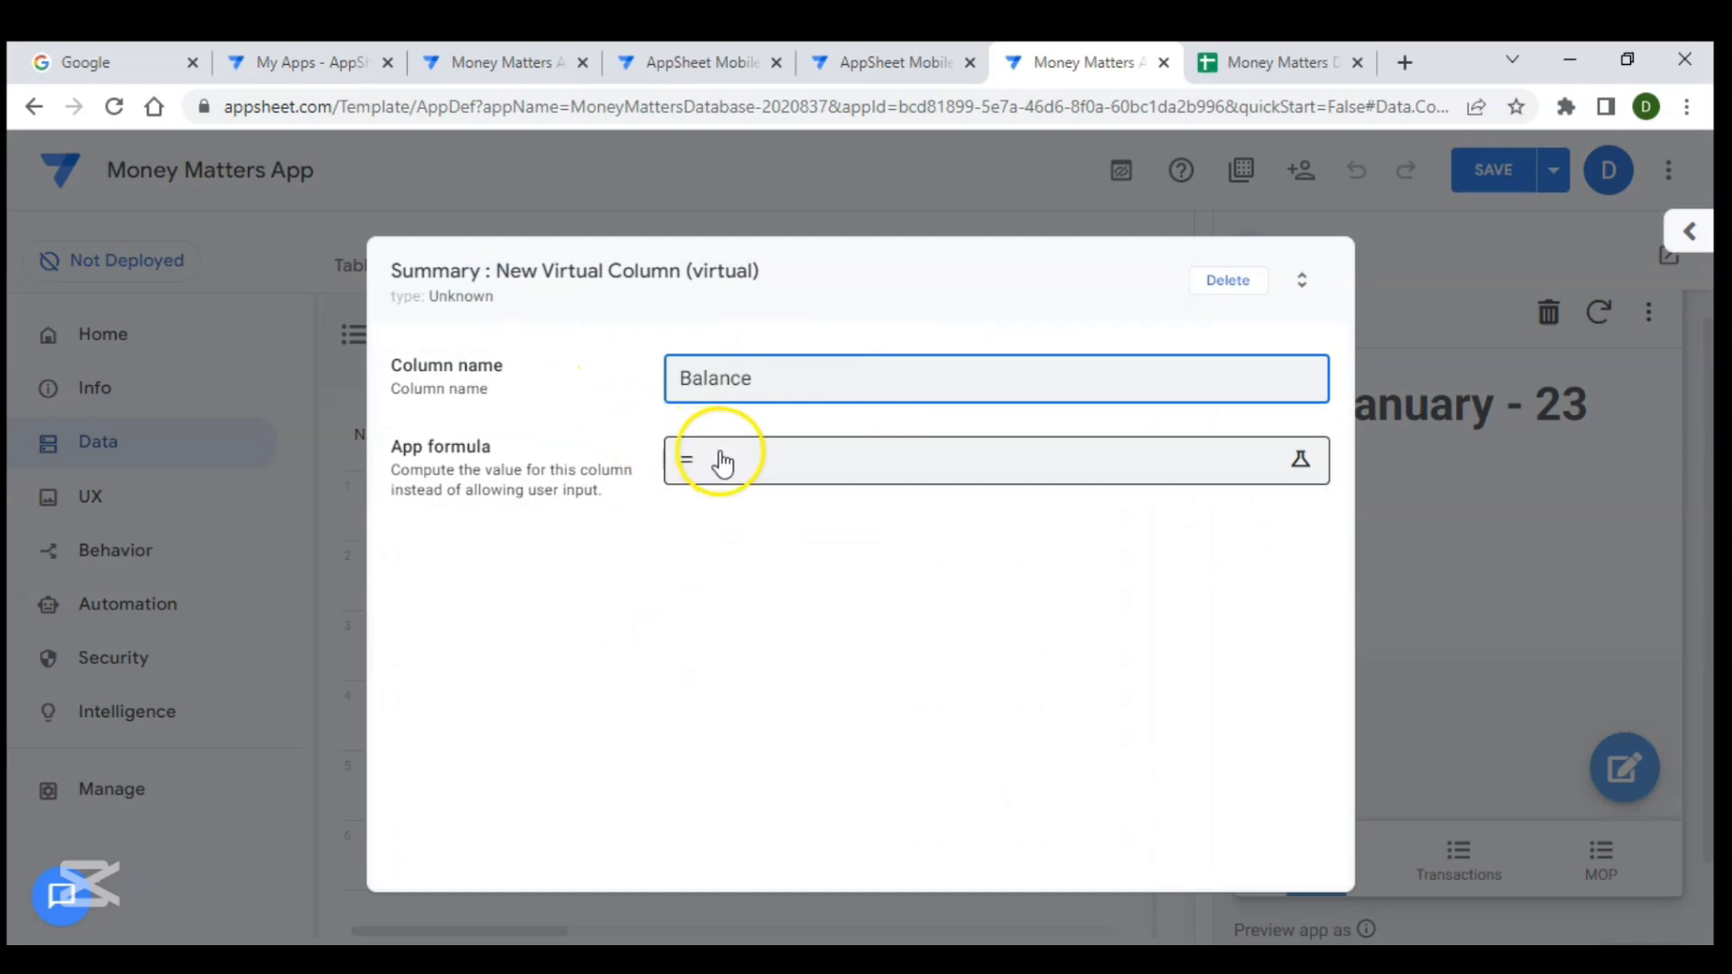
# - Set the Balance column's app formula to [Total Income]-[Total Expense] and save the app
pyautogui.click(722, 456)
pyautogui.write('[')
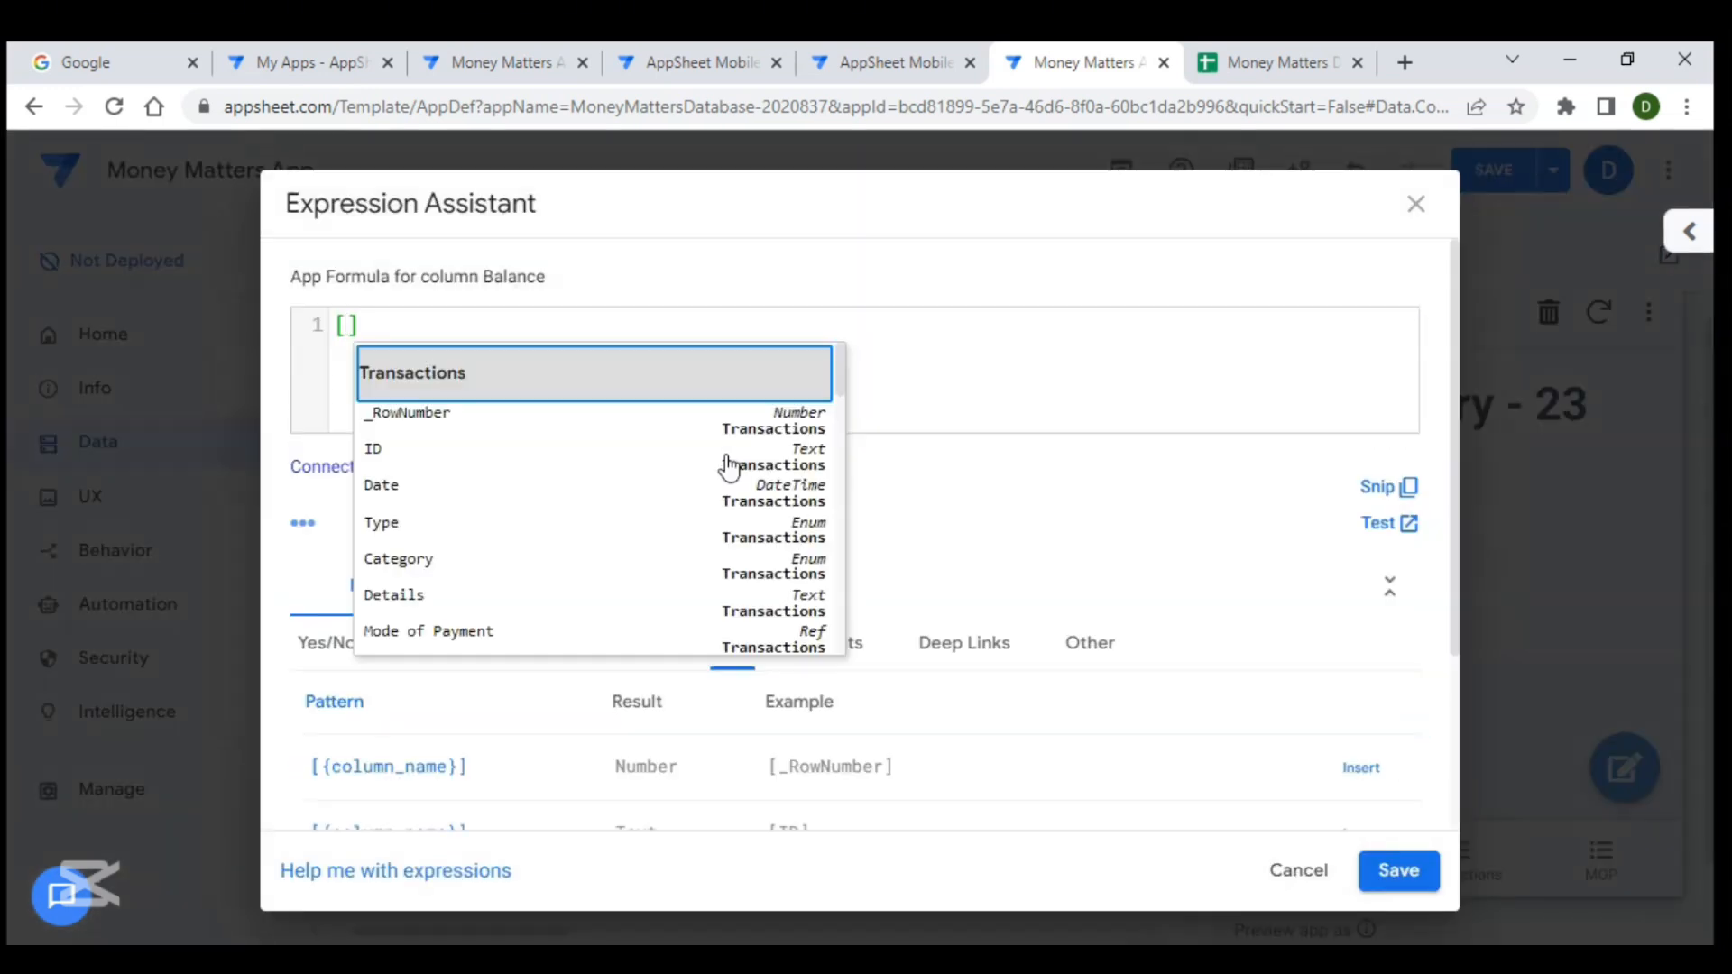
pyautogui.write('to')
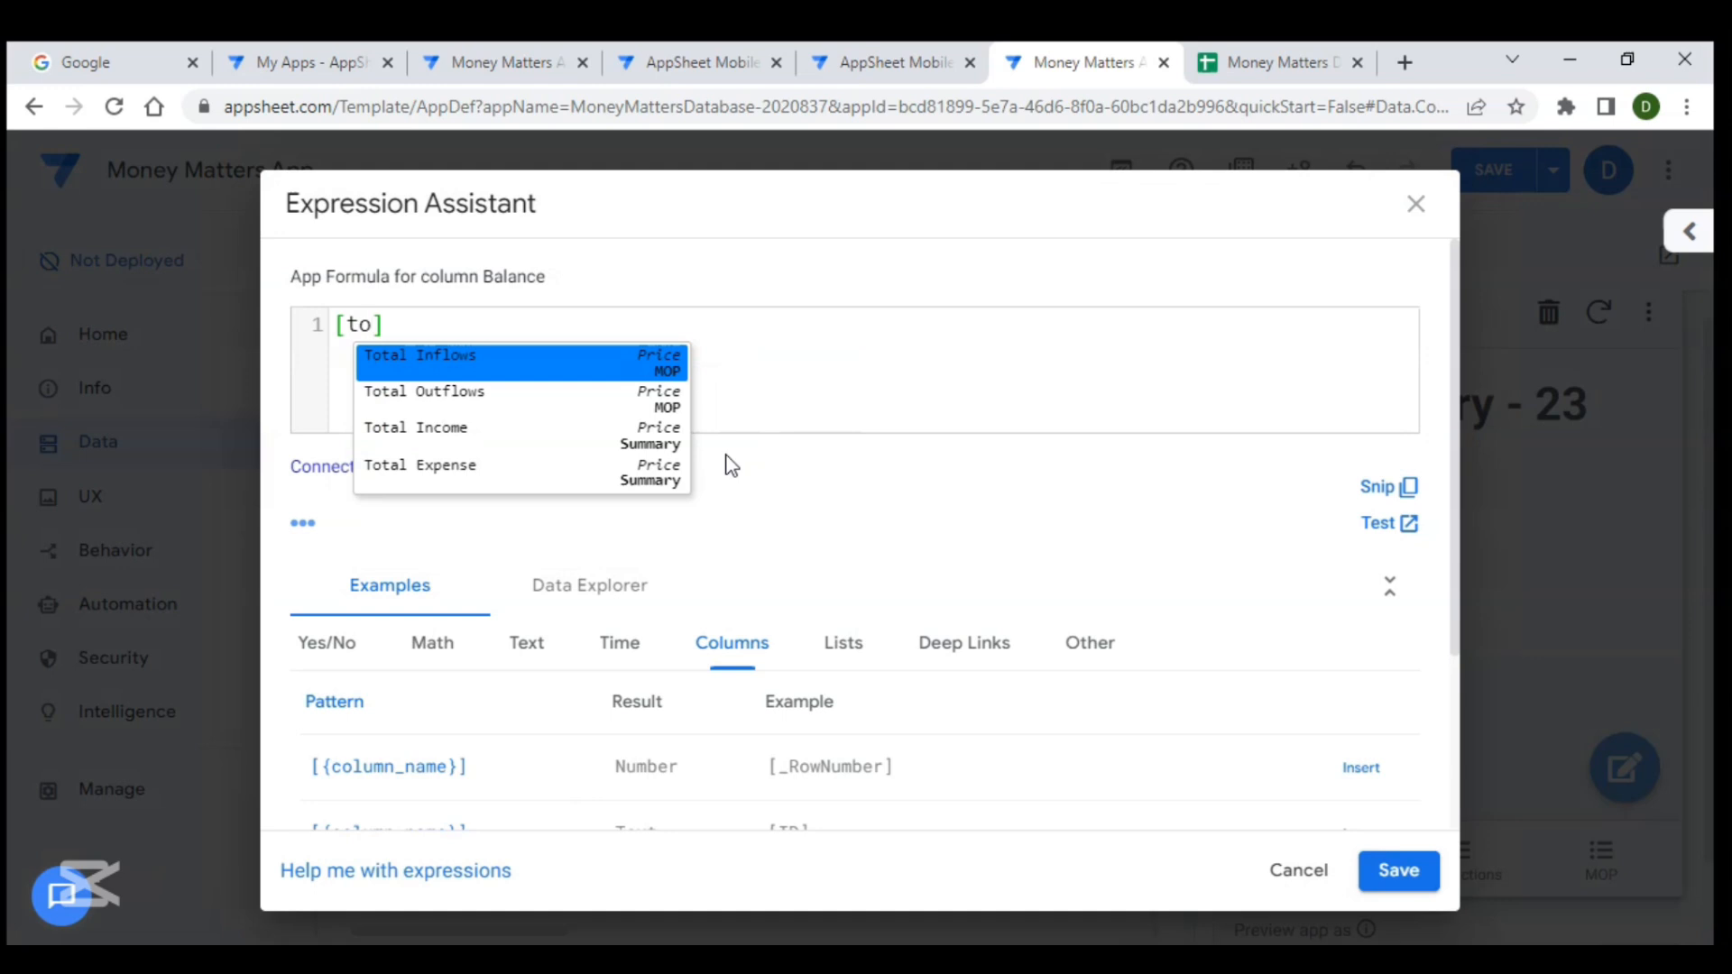
pyautogui.press('Down')
pyautogui.press('Down')
pyautogui.press('Return')
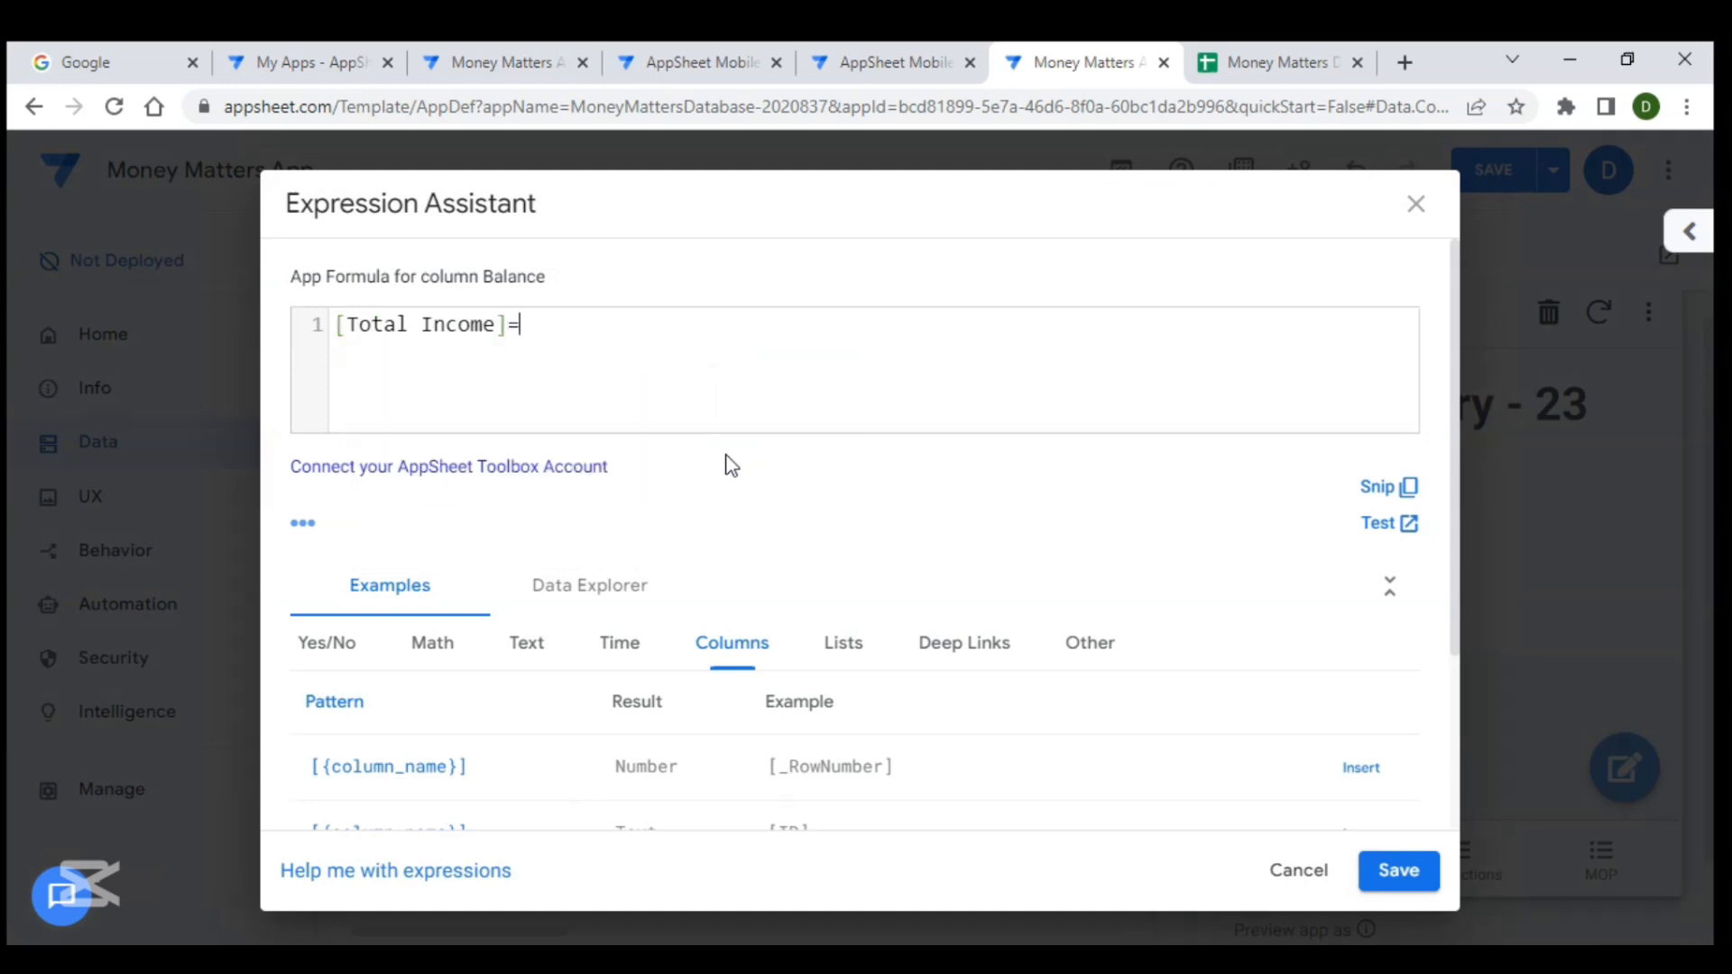
pyautogui.write('-[to')
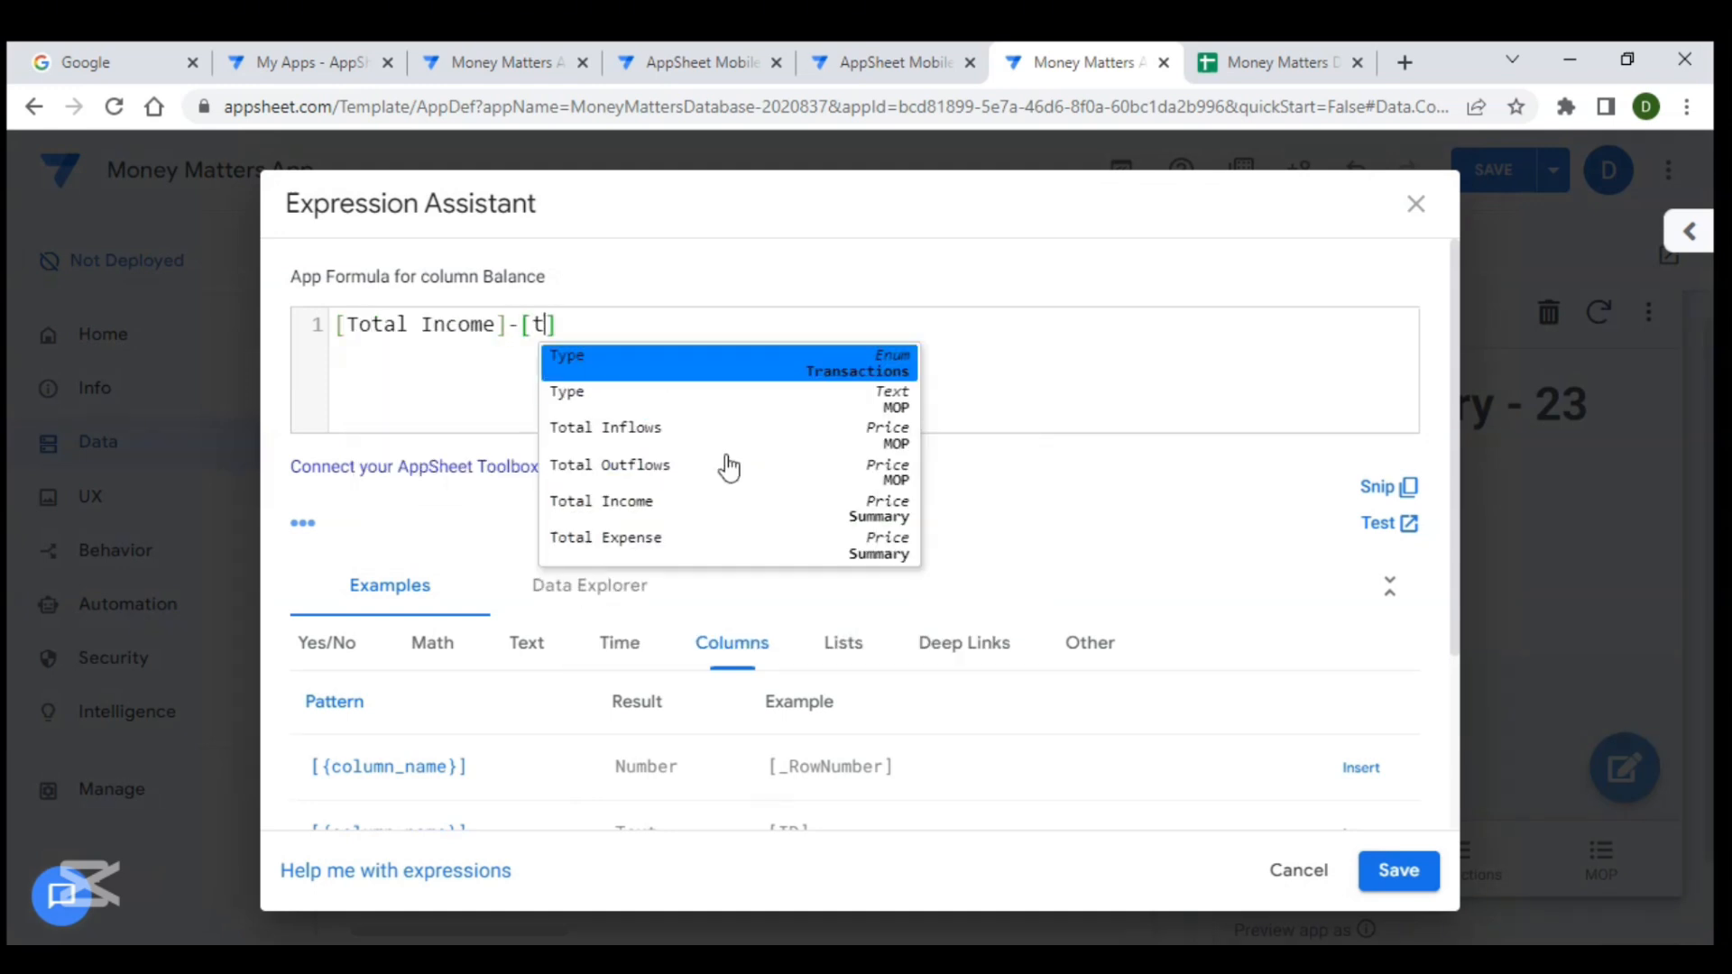
pyautogui.press('Down')
pyautogui.press('Down')
pyautogui.press('Down')
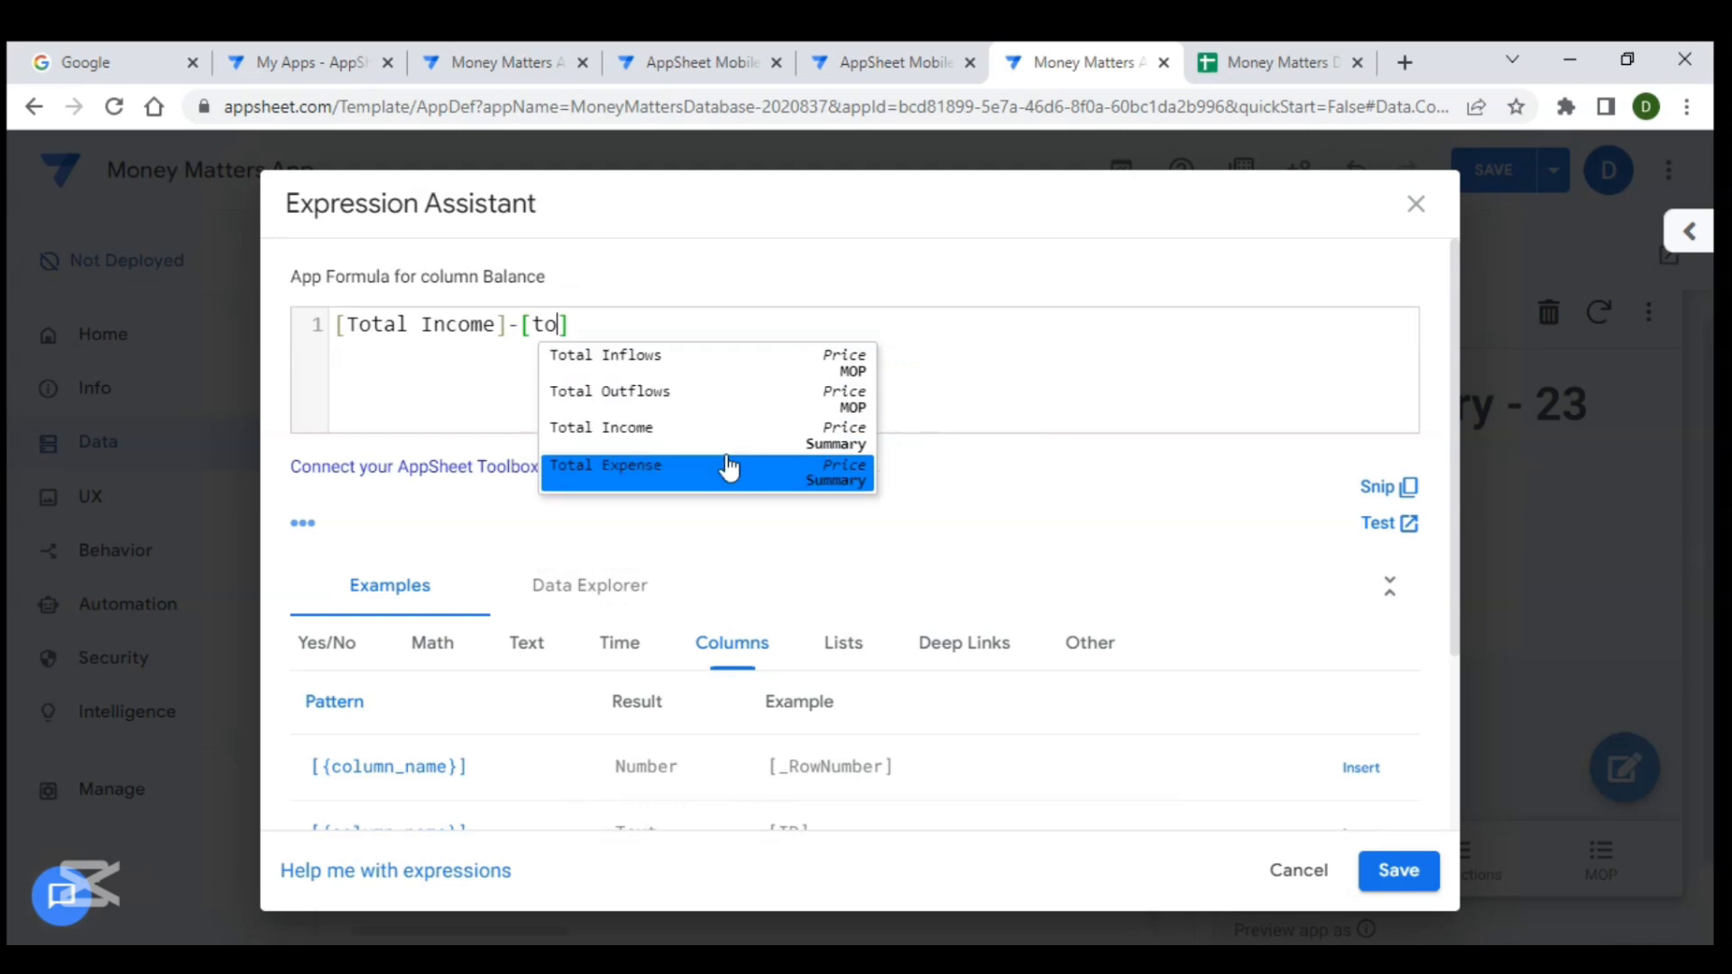
pyautogui.press('Return')
pyautogui.click(1401, 866)
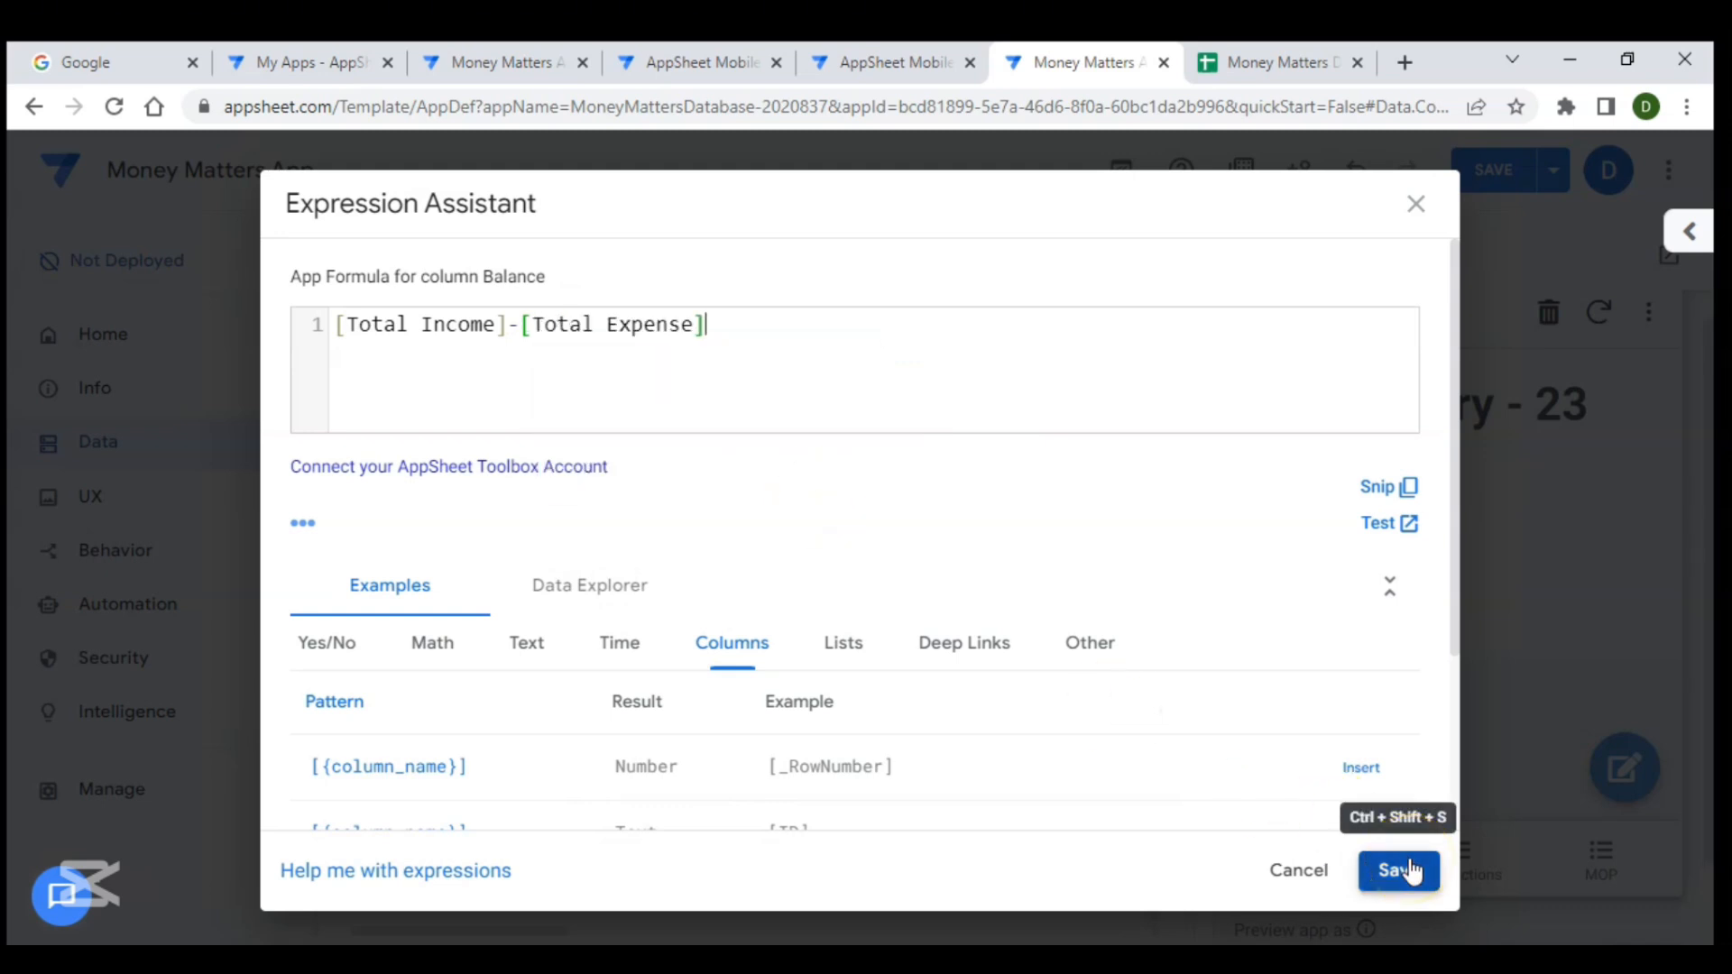
pyautogui.click(1409, 870)
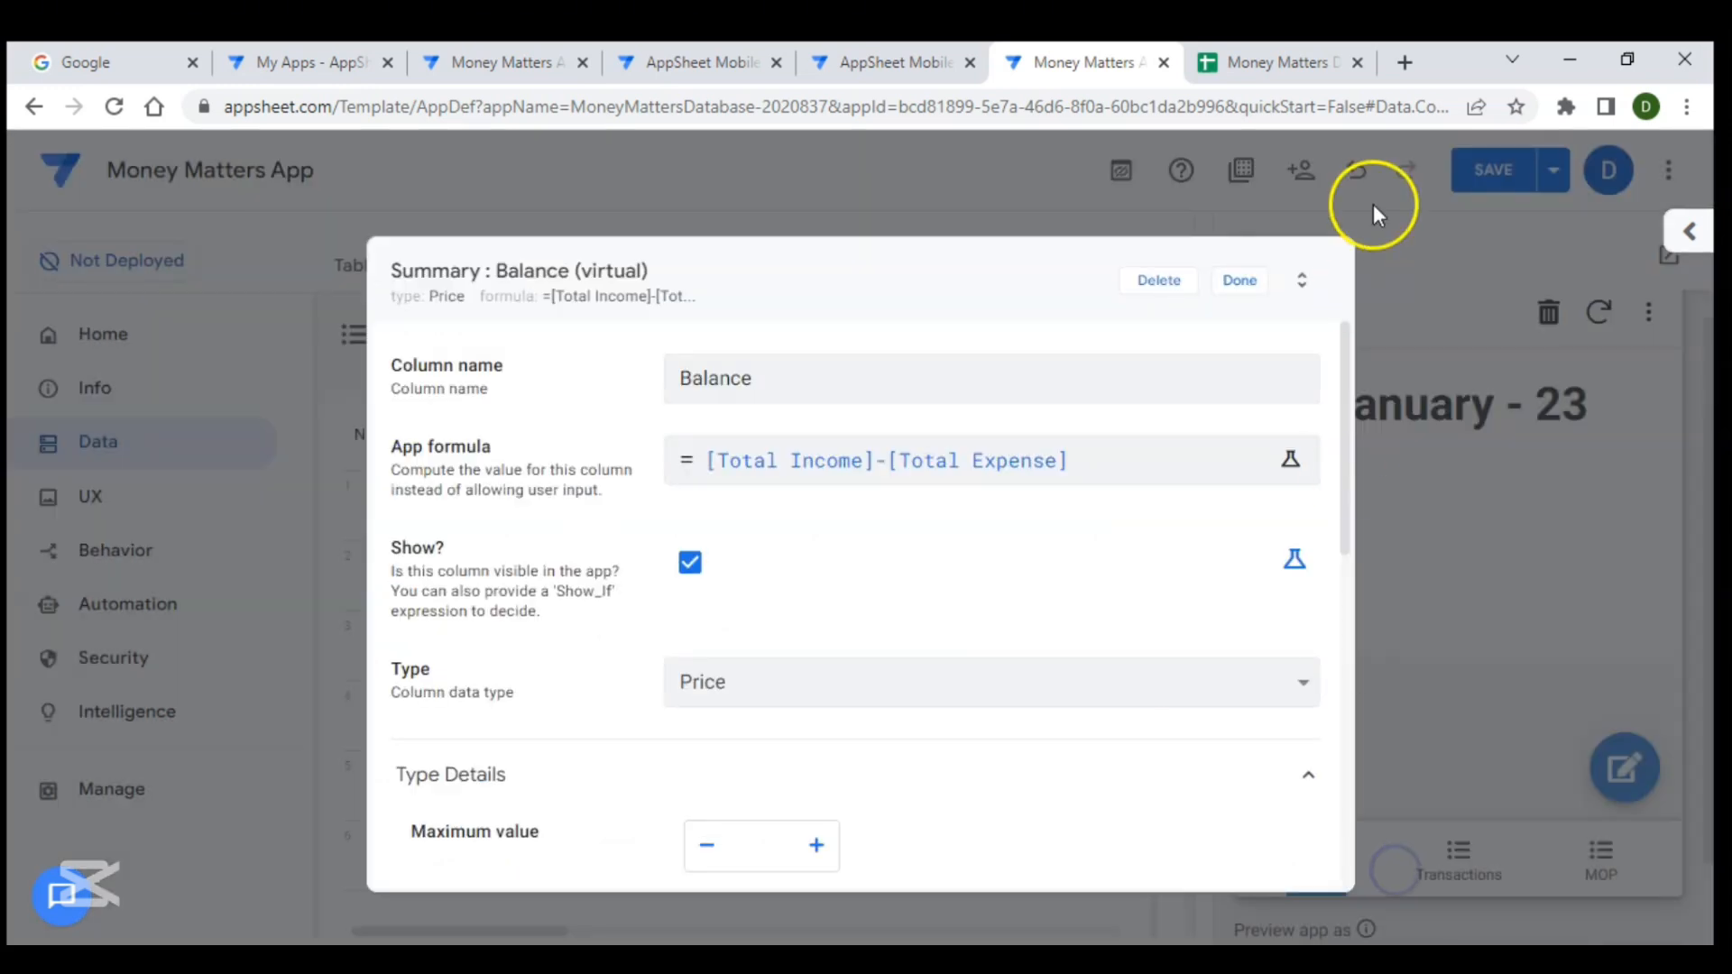
pyautogui.click(1236, 280)
pyautogui.click(1484, 185)
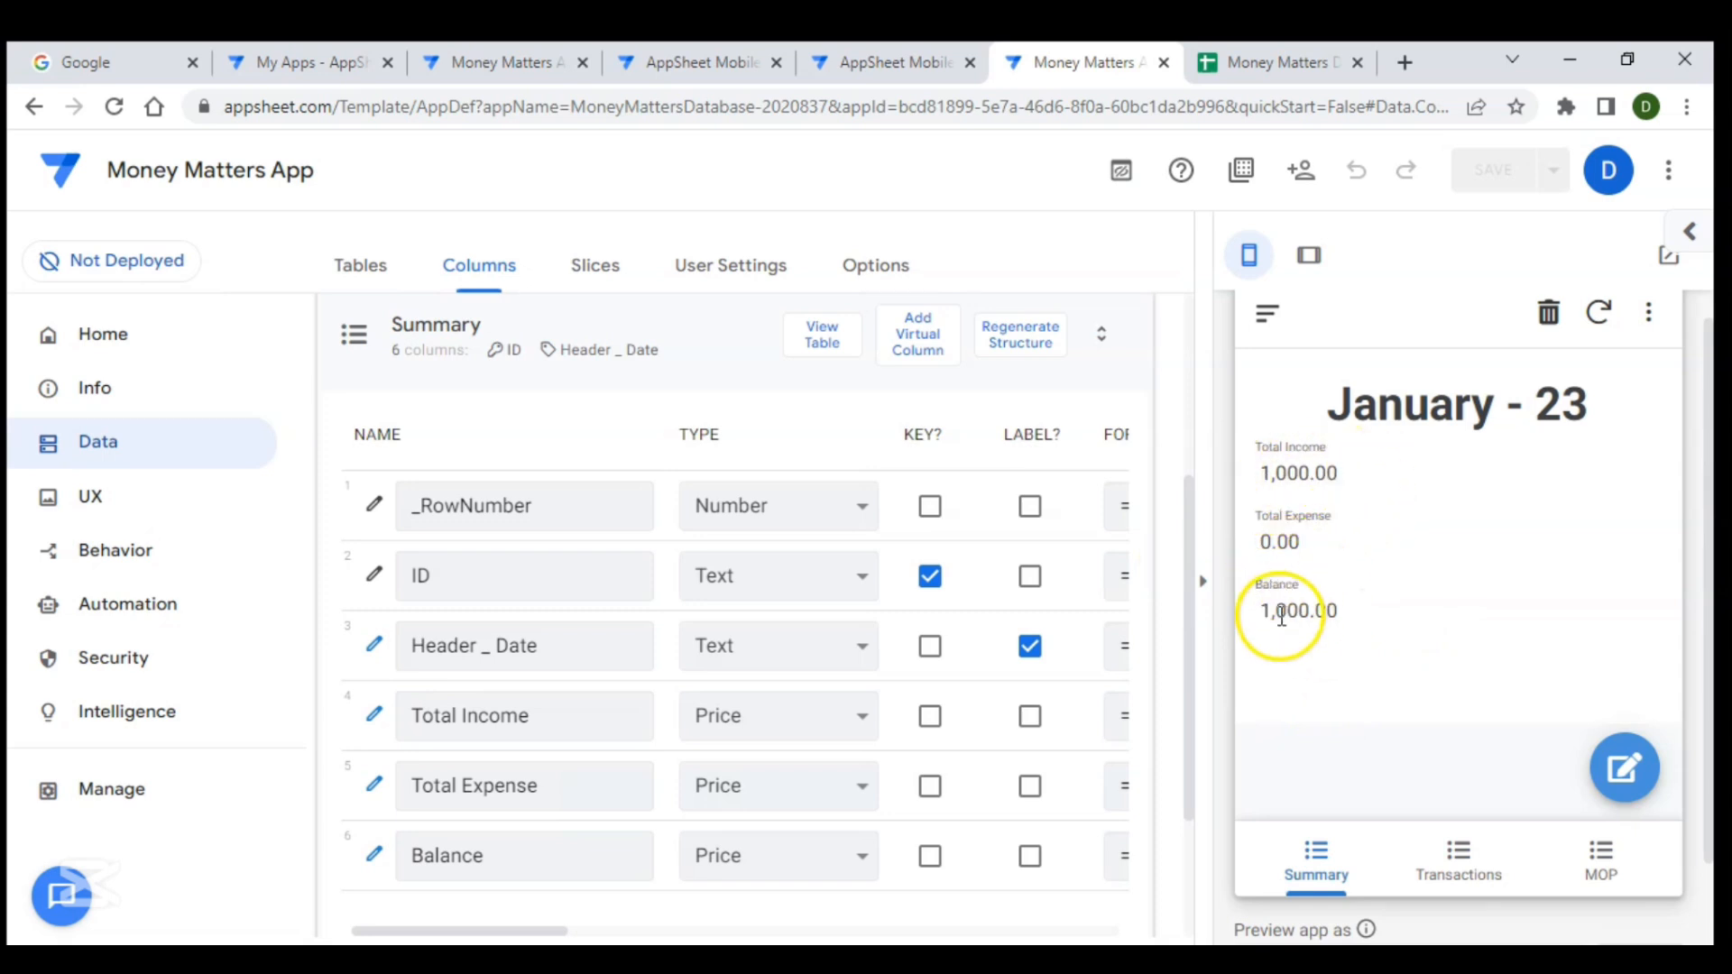
# - Set the Summary view's display mode to Side-by-side
pyautogui.scroll(-1, 1330, 782)
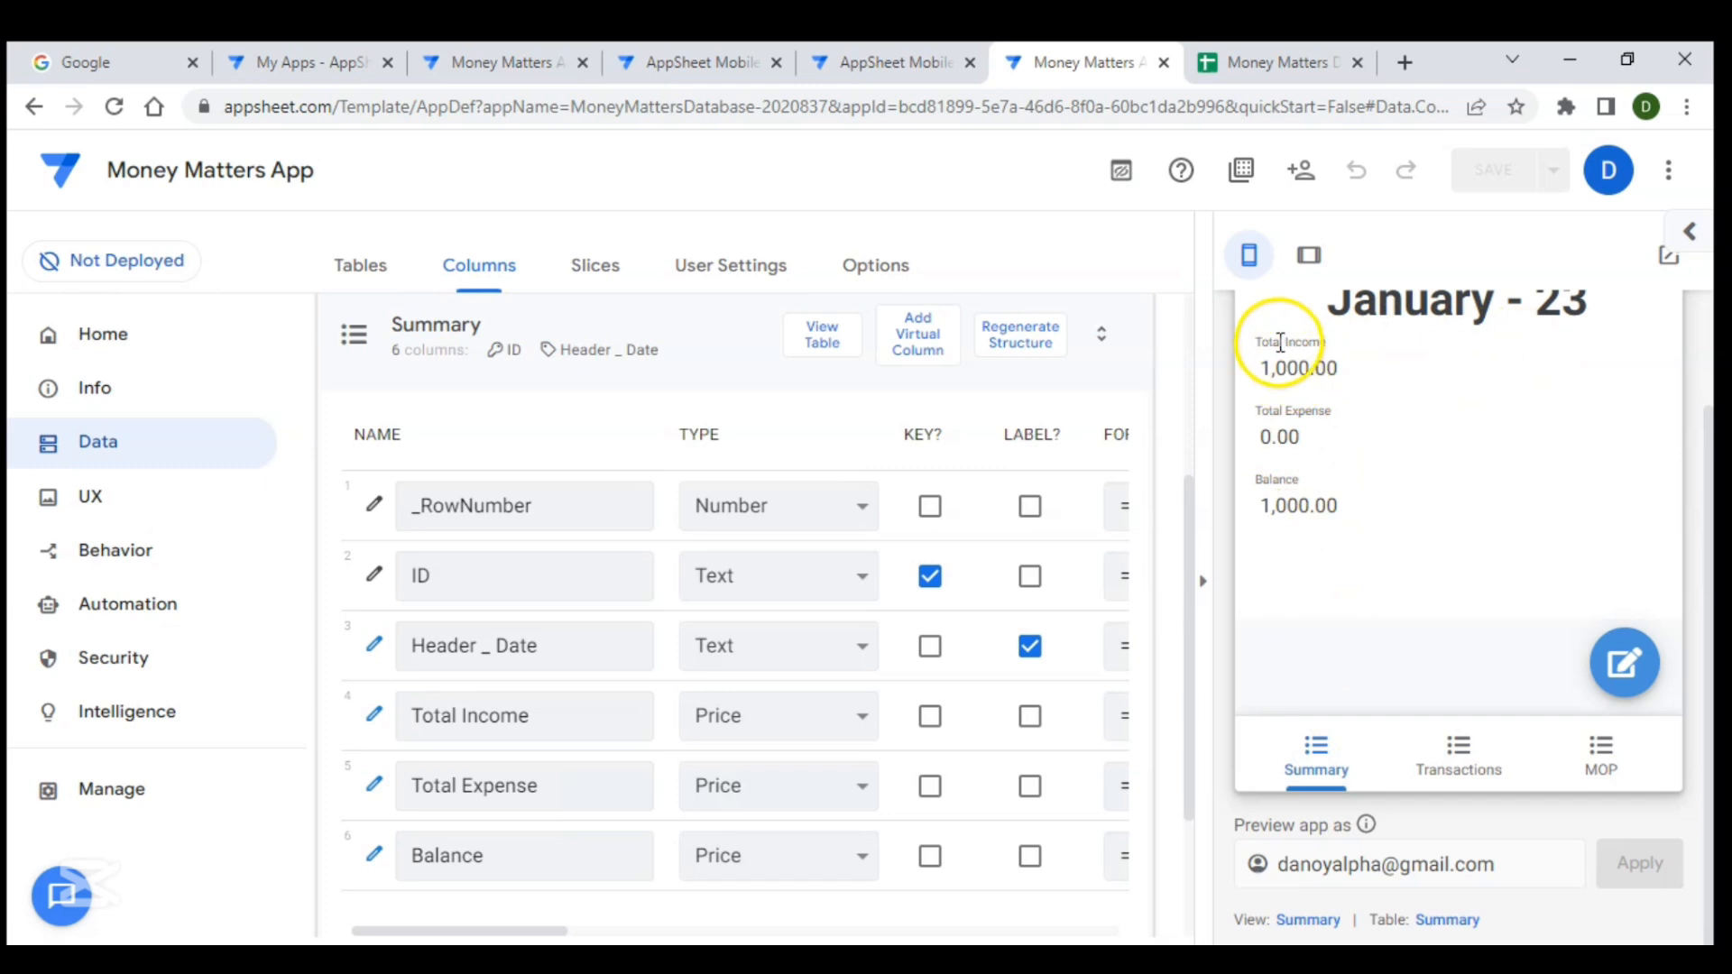
pyautogui.click(1307, 920)
pyautogui.scroll(-3, 573, 631)
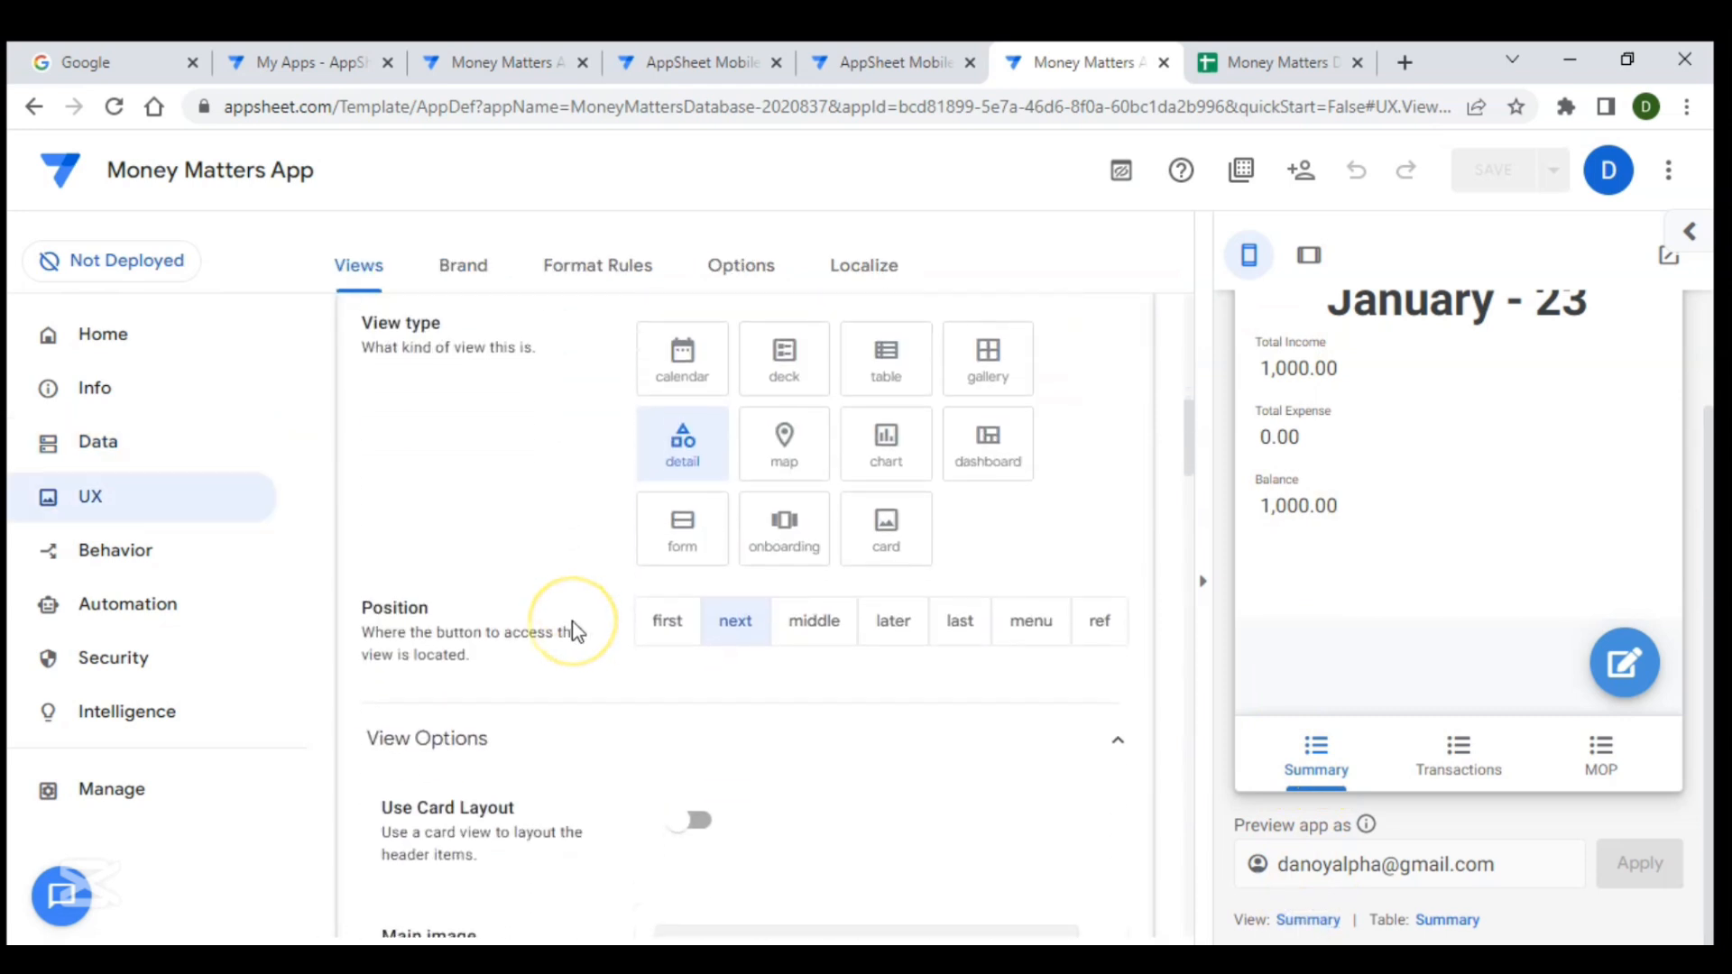
pyautogui.scroll(-5, 573, 622)
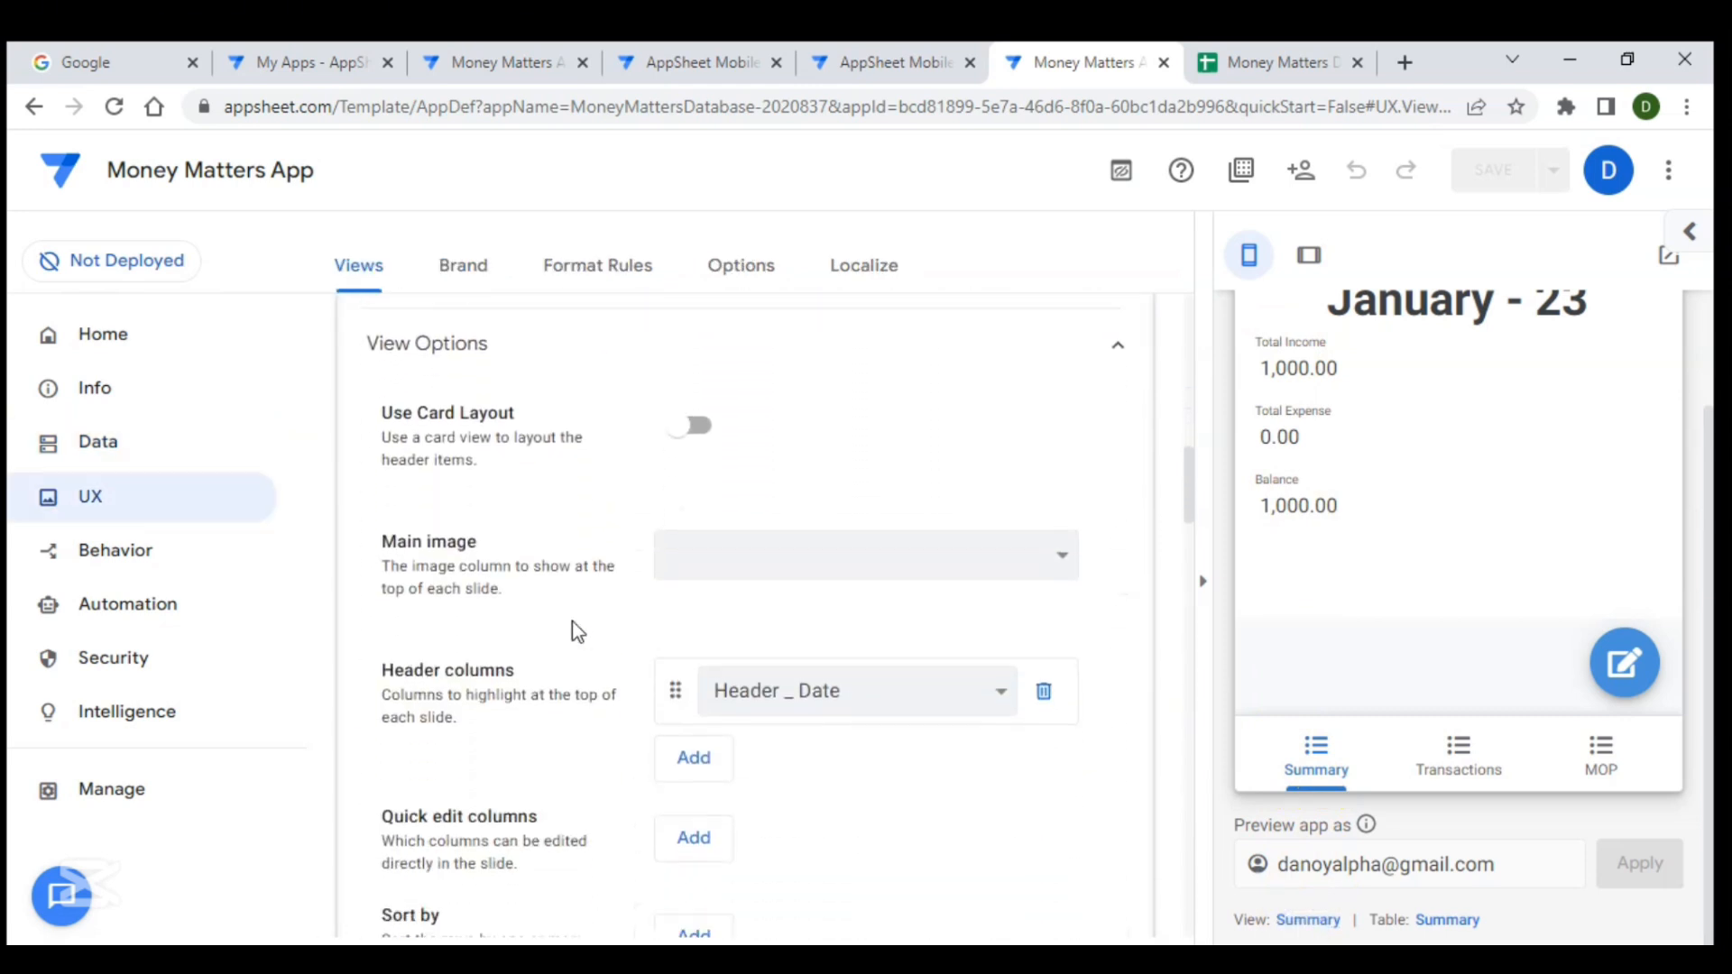
pyautogui.scroll(-4, 572, 623)
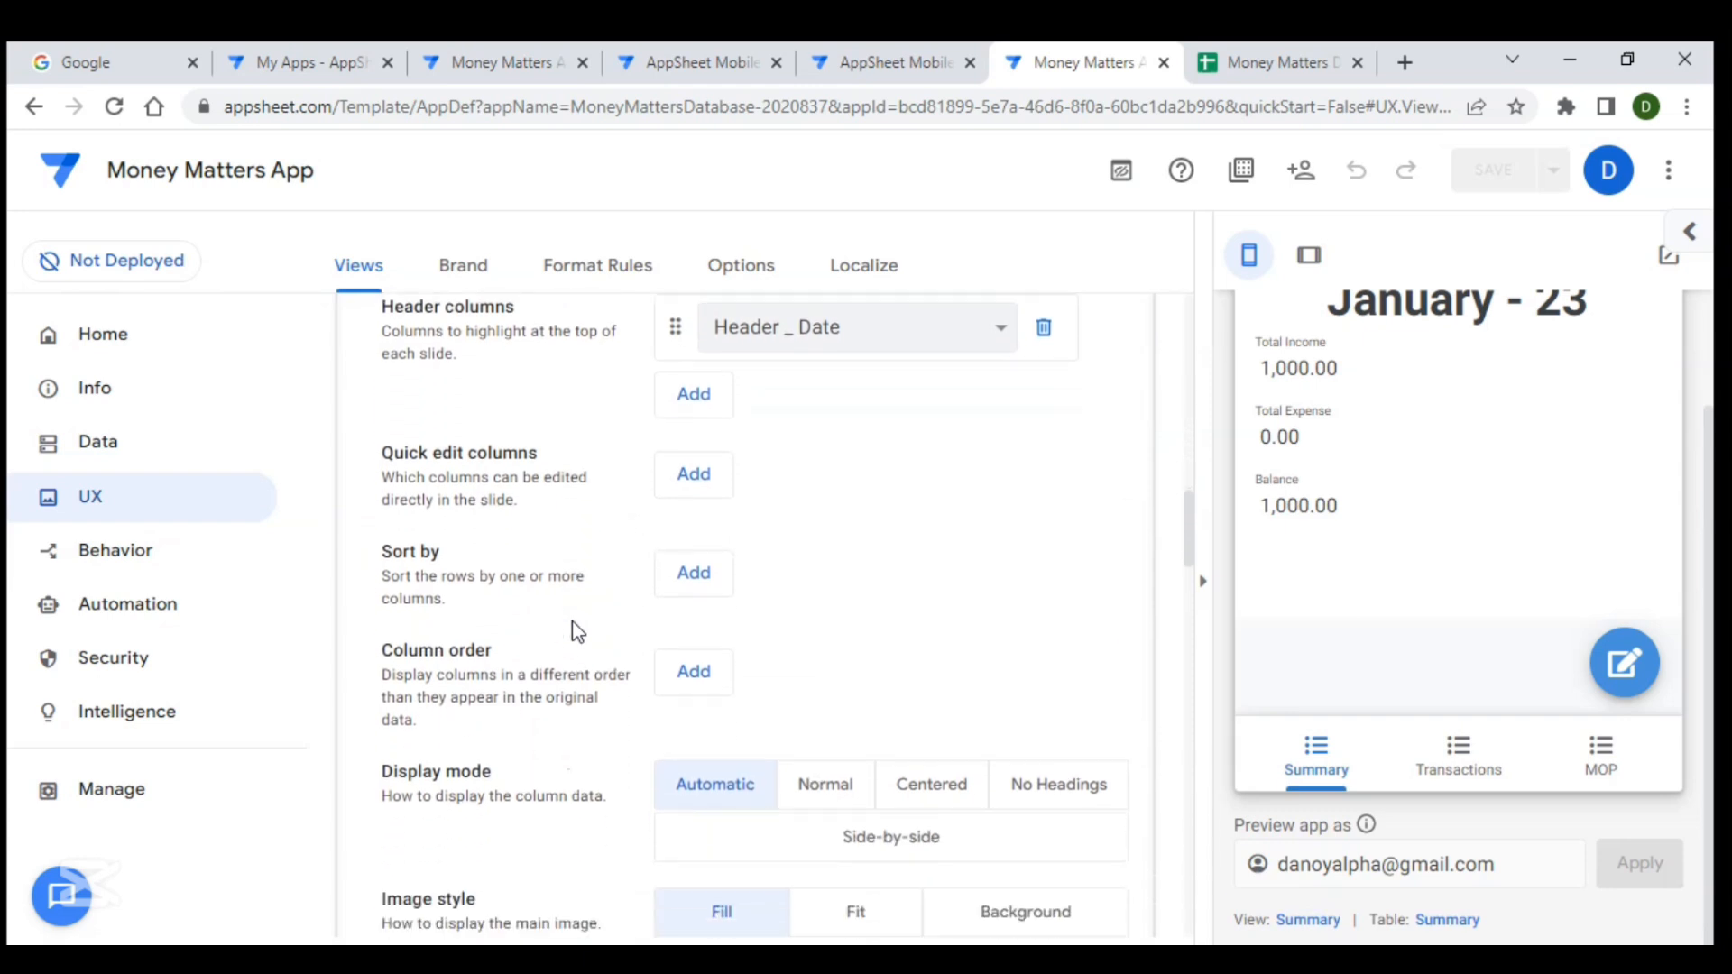
pyautogui.scroll(-2, 572, 622)
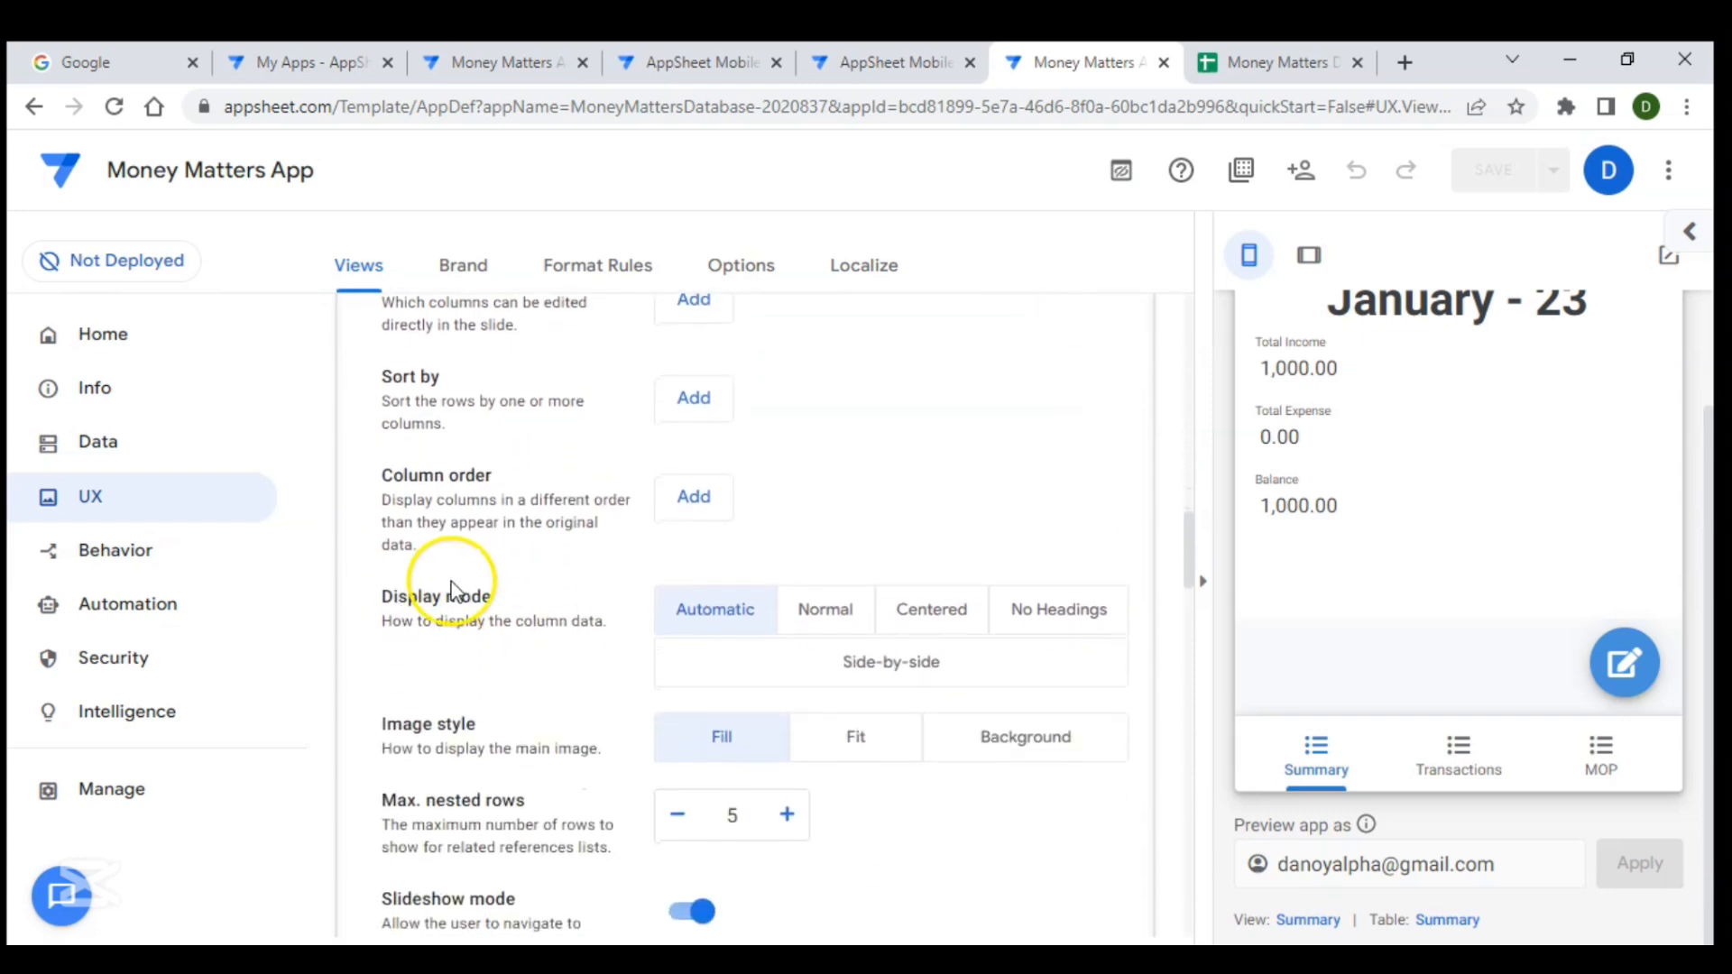
pyautogui.click(905, 666)
pyautogui.scroll(2, 906, 528)
pyautogui.scroll(4, 906, 523)
pyautogui.scroll(1, 1294, 429)
pyautogui.scroll(1, 1294, 431)
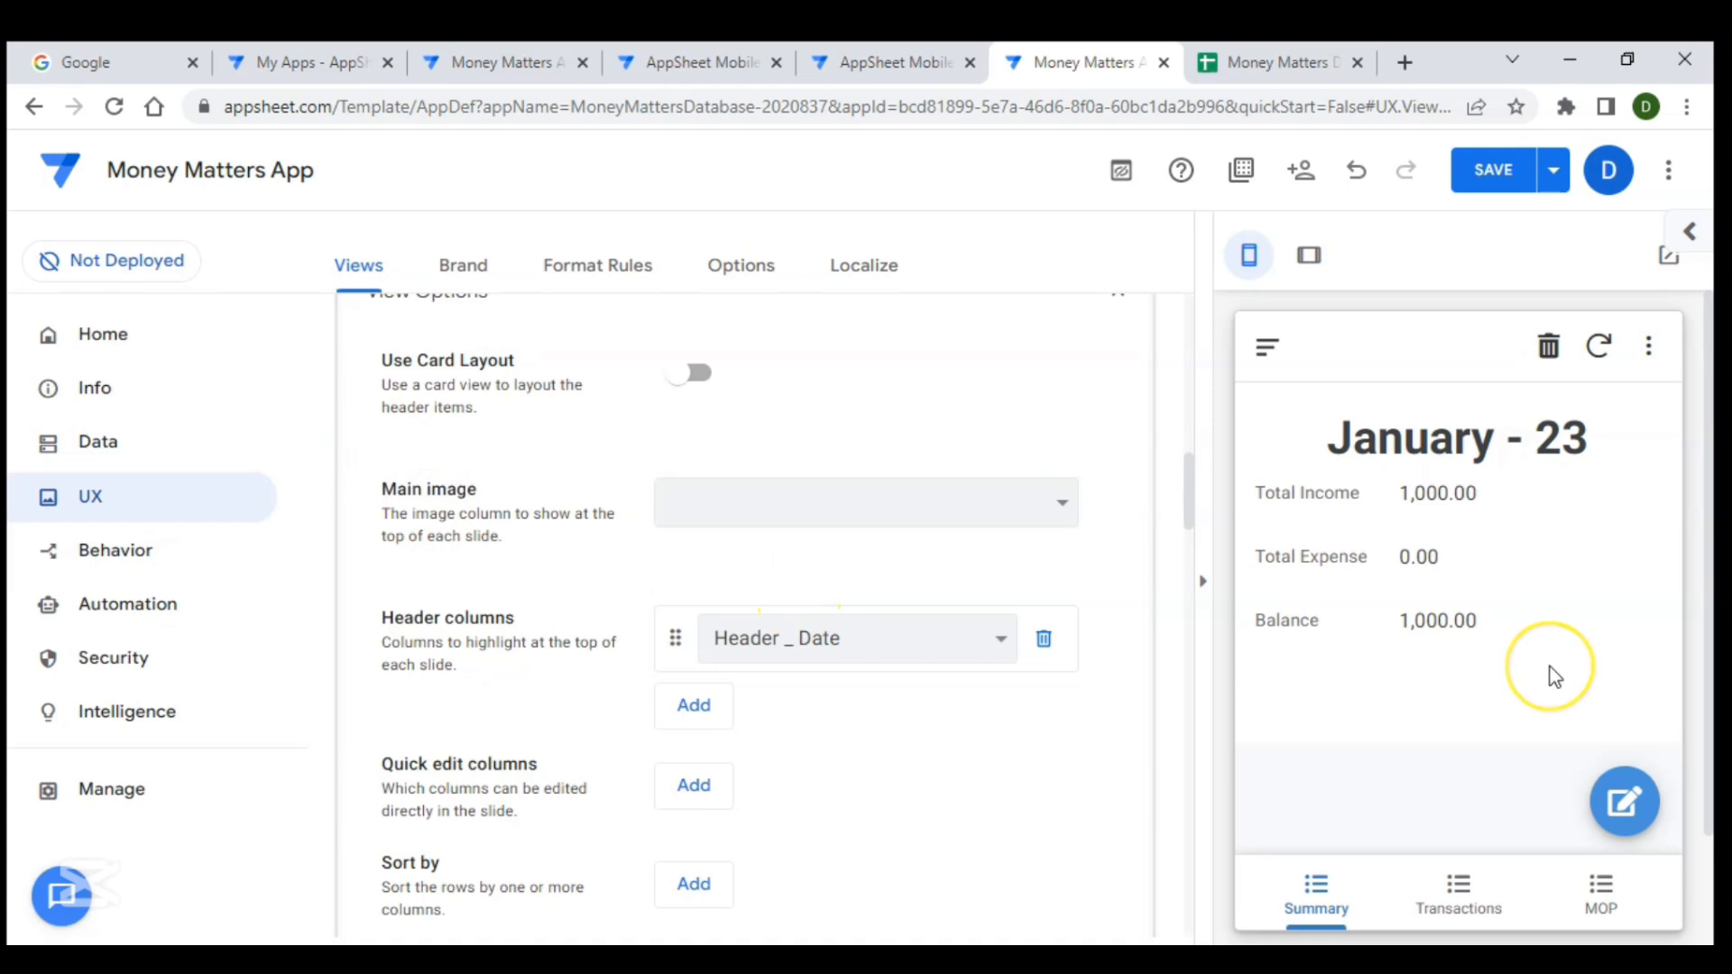
pyautogui.scroll(-2, 1550, 672)
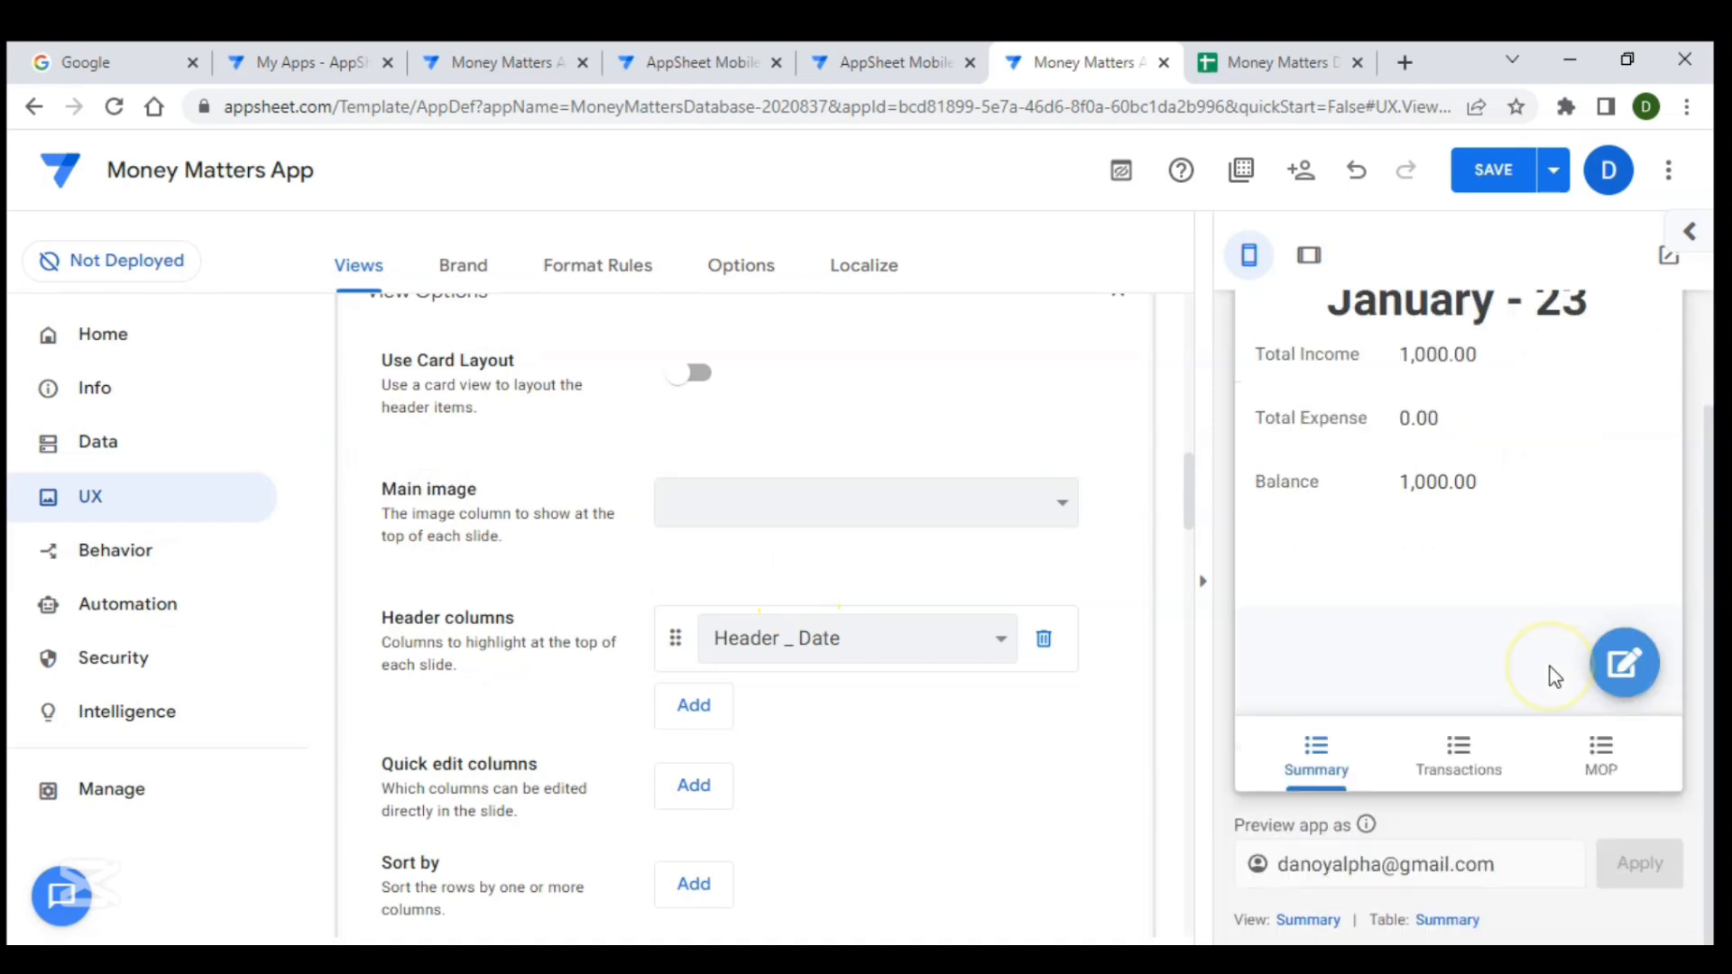
# - Open the Summary table's Balance column settings and expand its Display section
pyautogui.click(1448, 920)
pyautogui.click(756, 352)
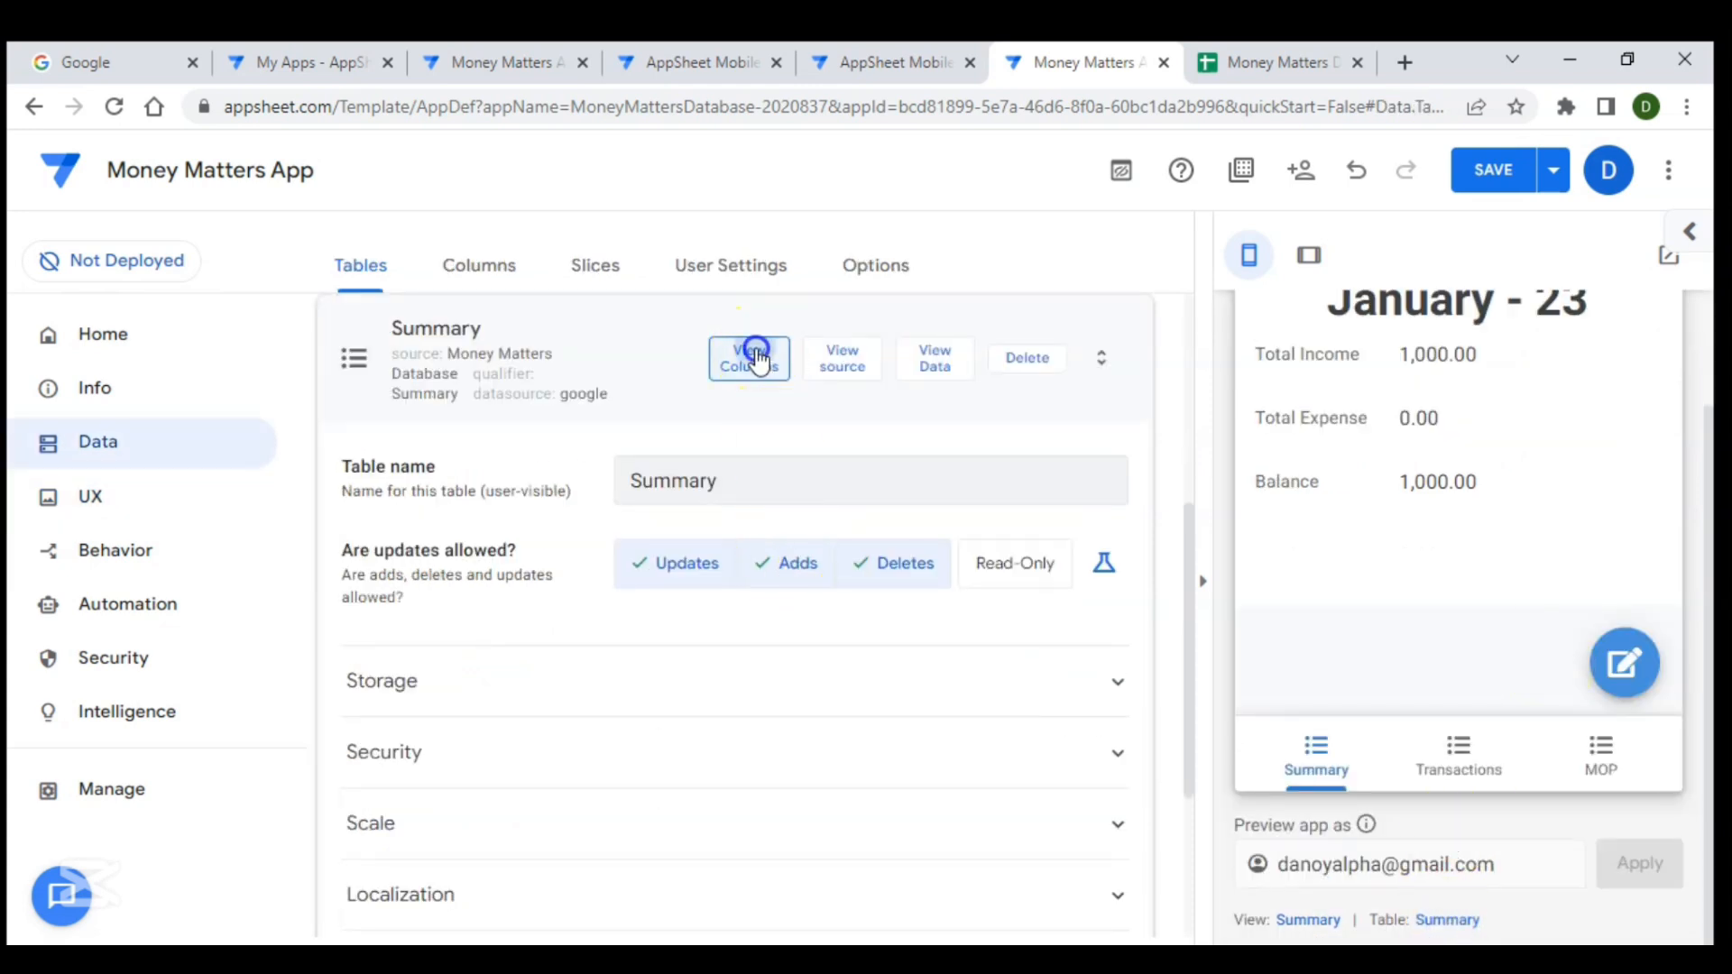
pyautogui.scroll(-3, 749, 630)
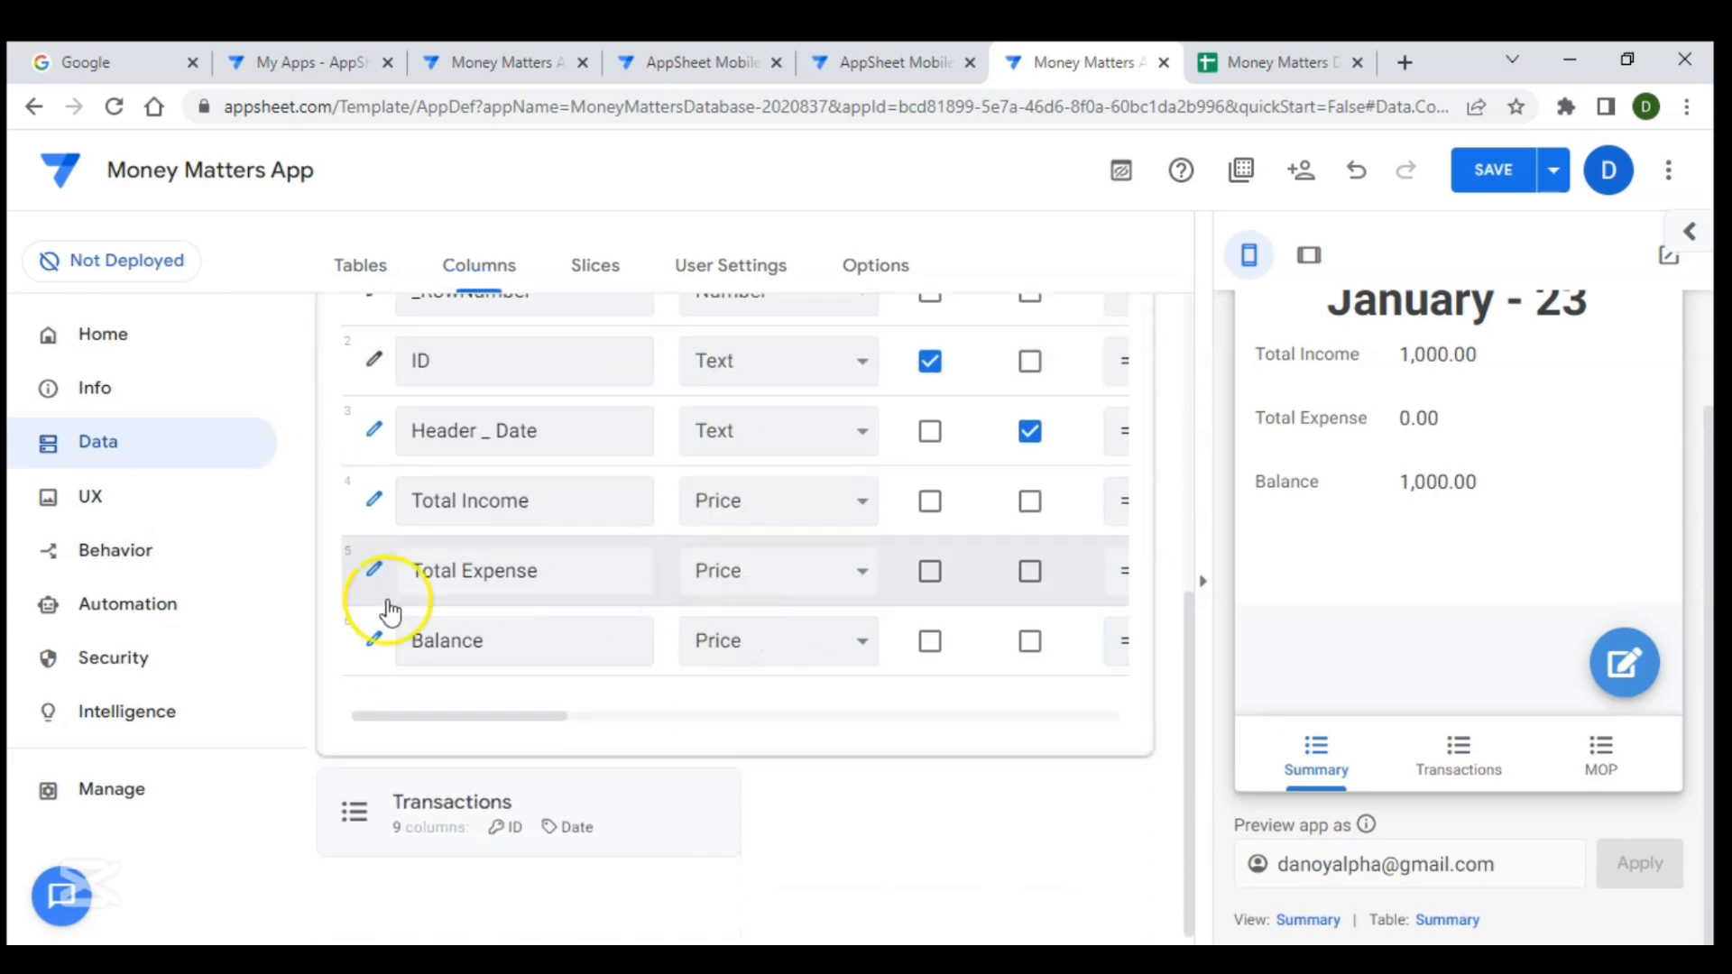
pyautogui.click(376, 644)
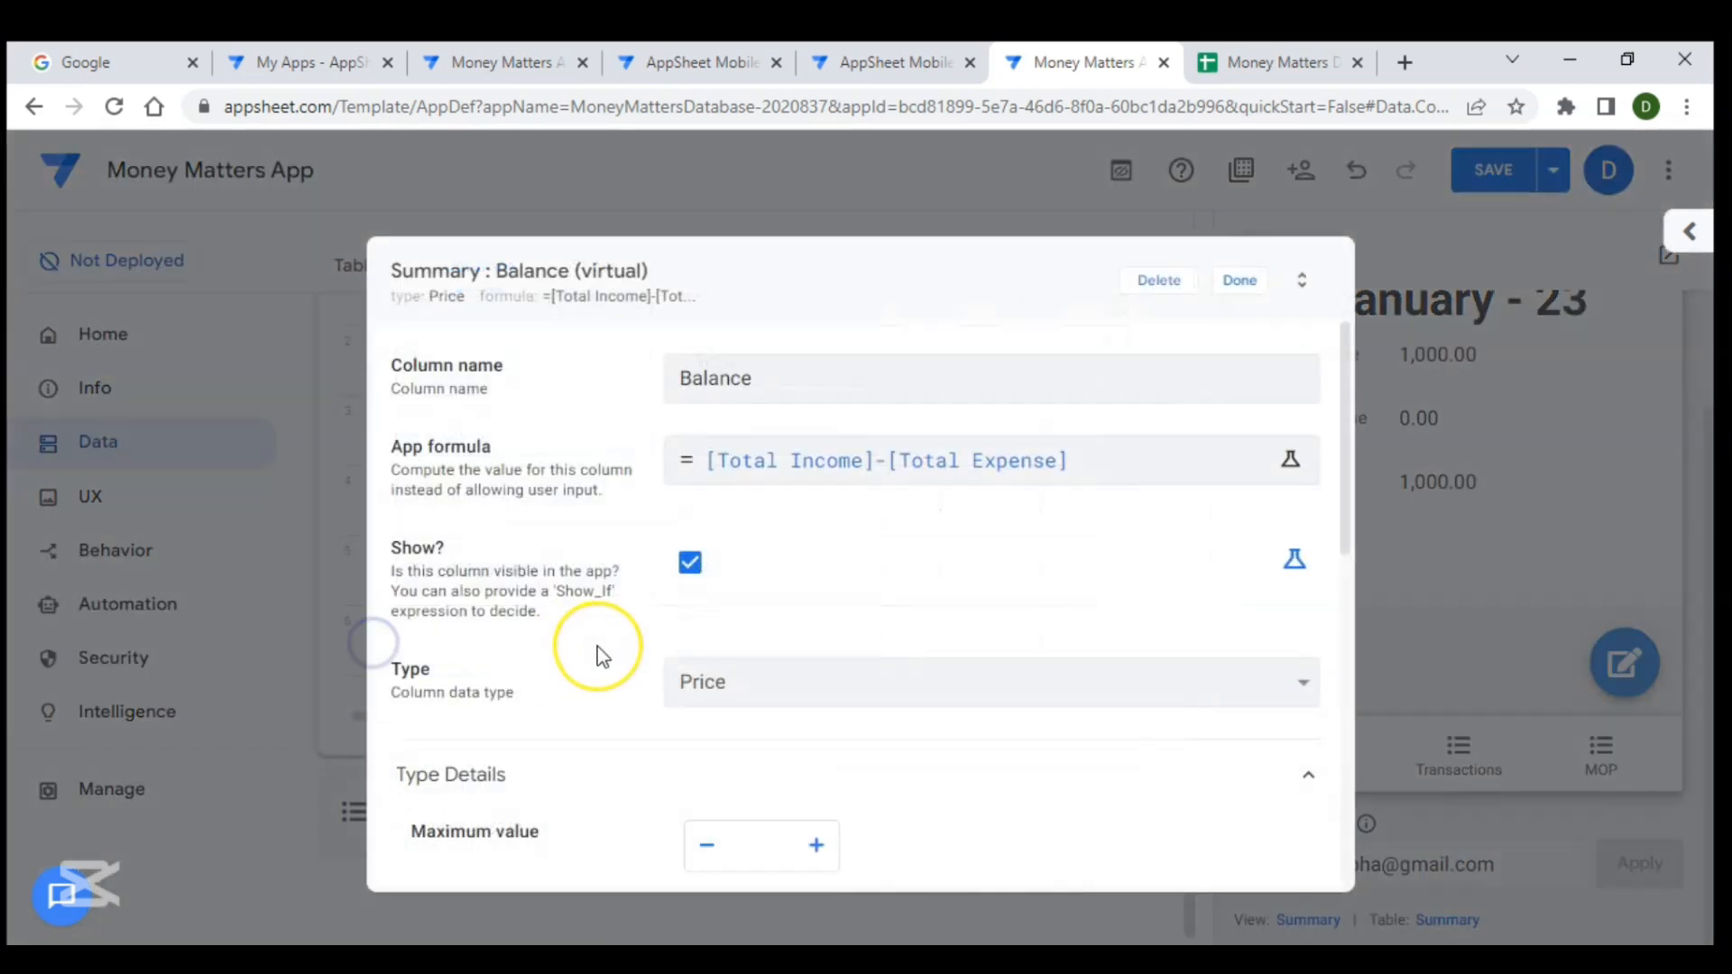
pyautogui.scroll(-5, 597, 647)
pyautogui.scroll(-4, 597, 647)
pyautogui.click(591, 752)
pyautogui.scroll(-3, 591, 756)
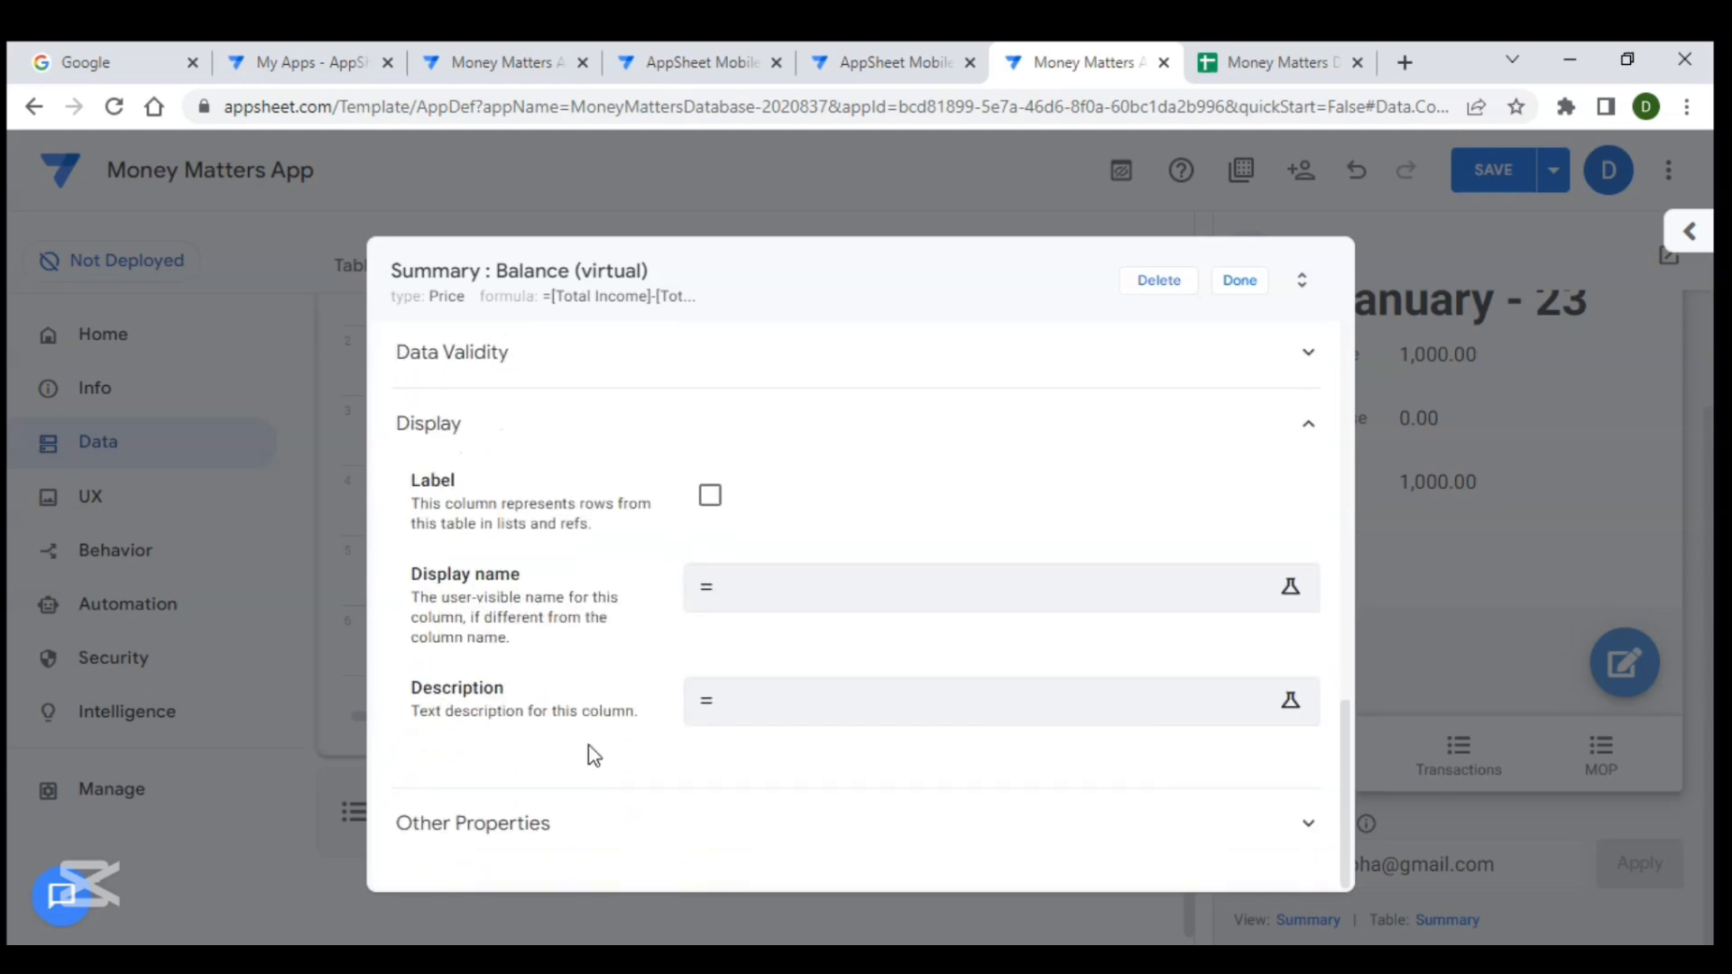
# - Enter the Balance display name expression IF([Balance]<0,"Loss"IF([Balance]>0,"Gain","Balance"))
pyautogui.click(809, 597)
pyautogui.click(606, 403)
pyautogui.write('IF(')
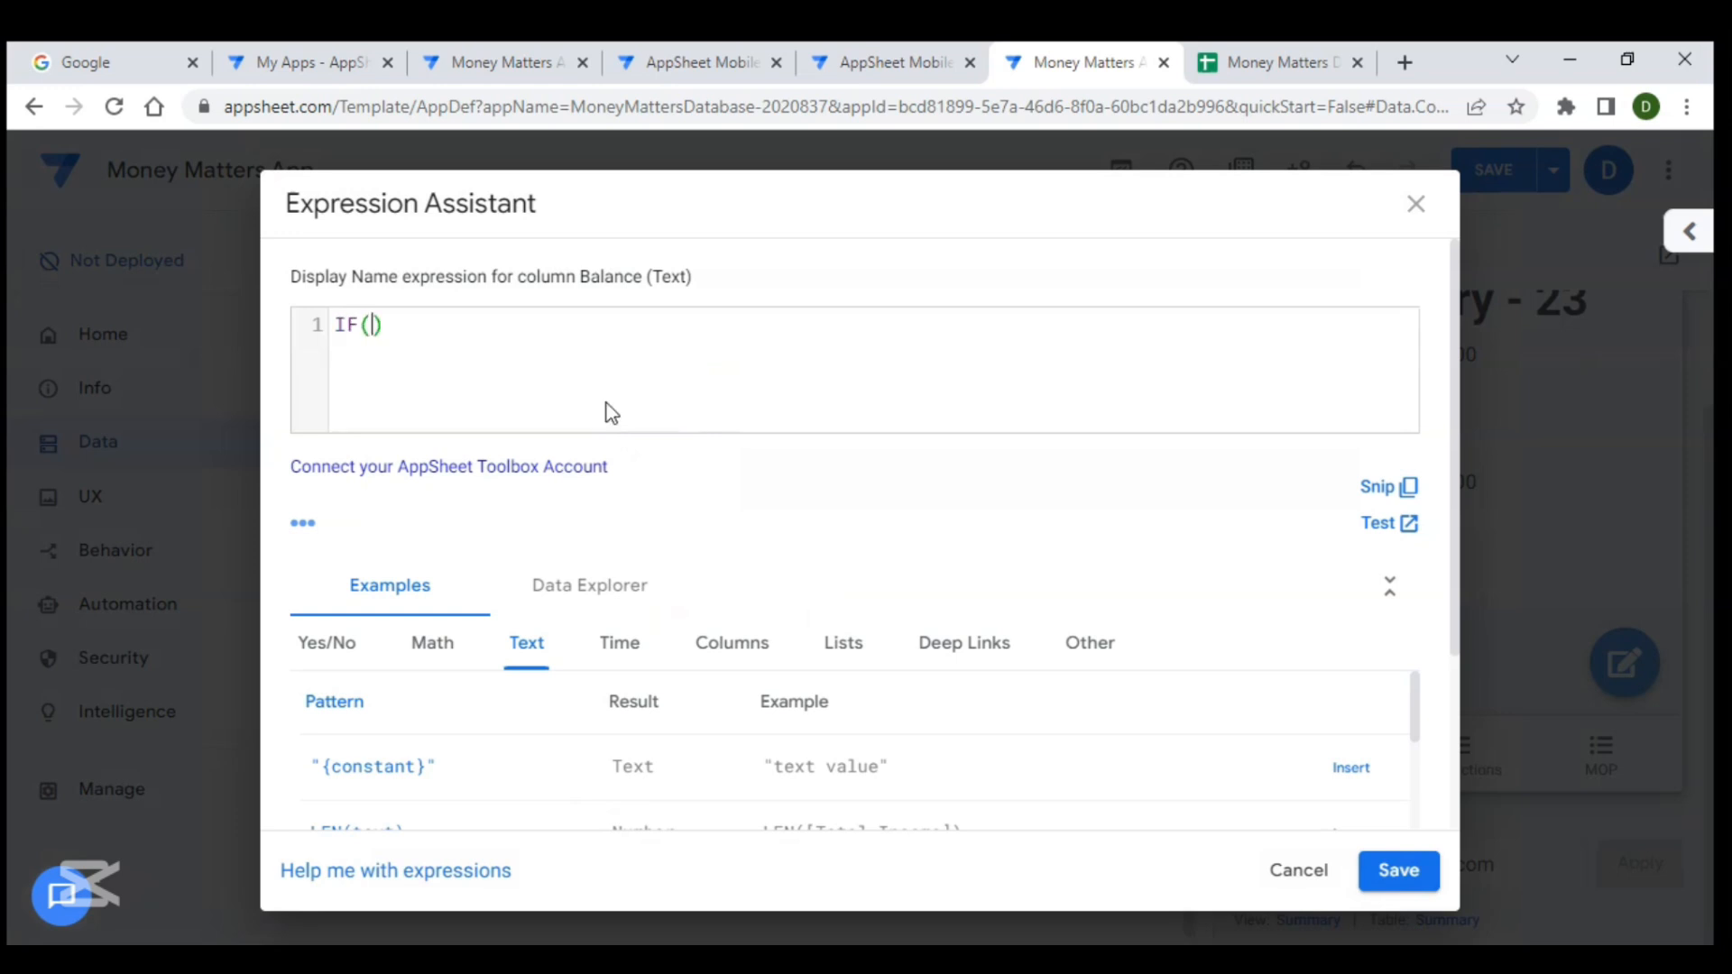
pyautogui.write('[bal')
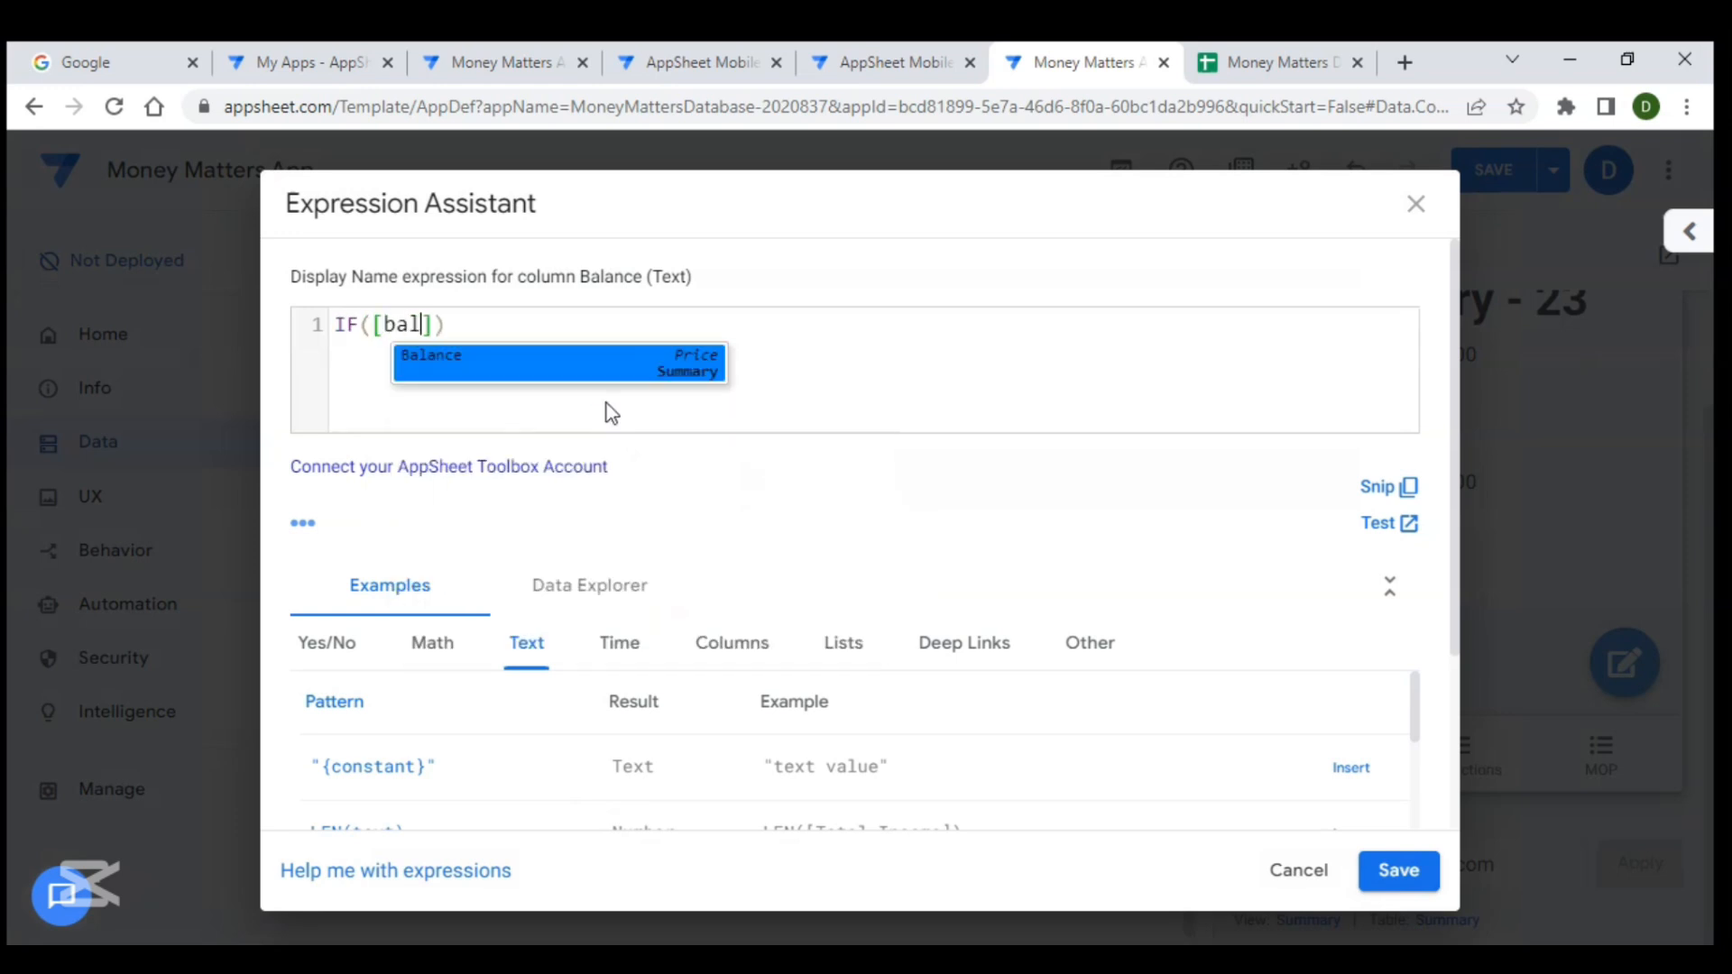
pyautogui.press('Return')
pyautogui.write('<0,"')
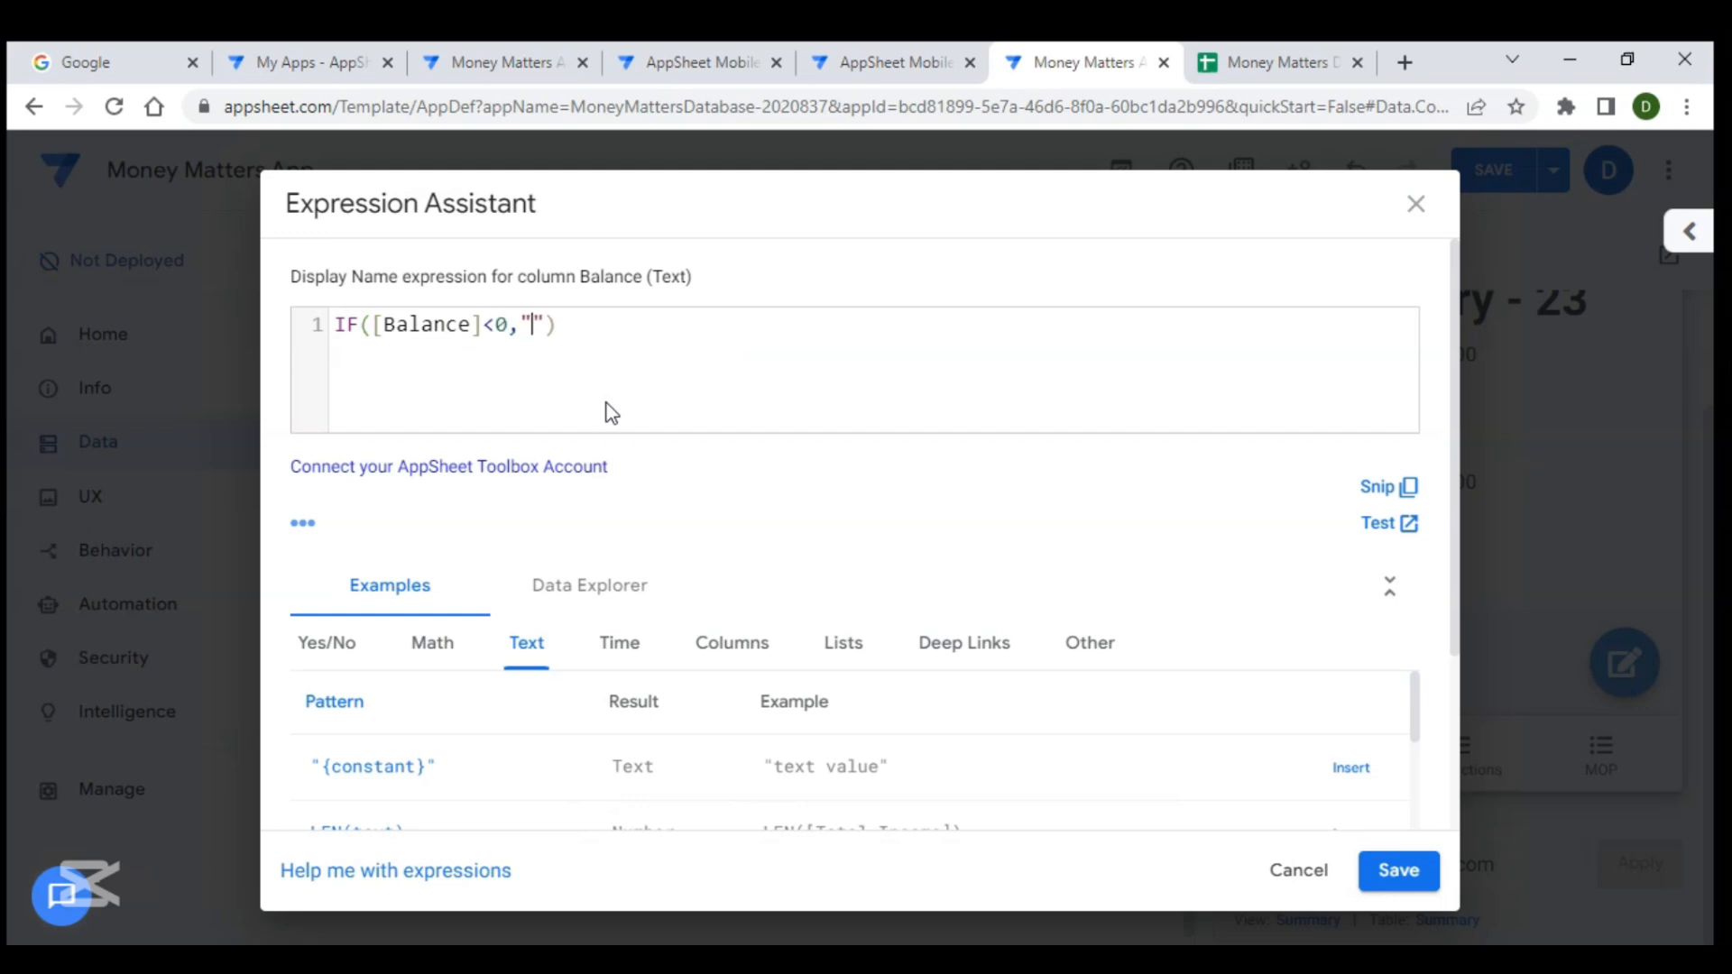
pyautogui.write('Loss')
pyautogui.write('if')
pyautogui.press('Return')
pyautogui.write('[b')
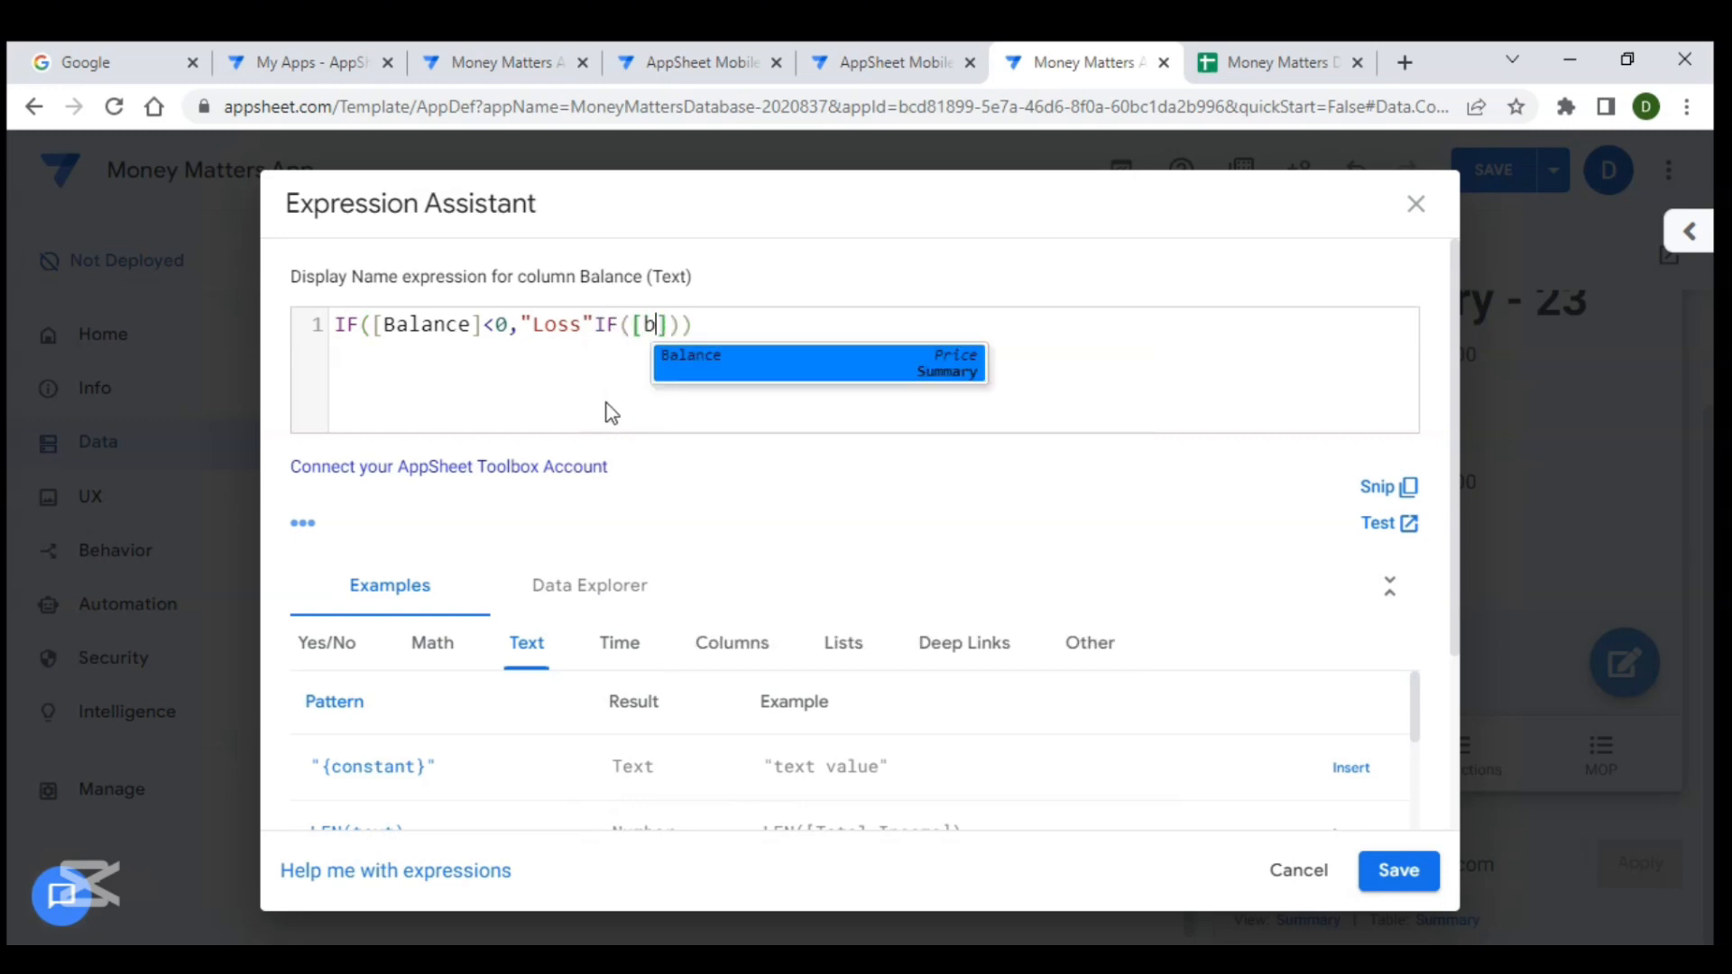
pyautogui.write('>0,"Gain","Bla')
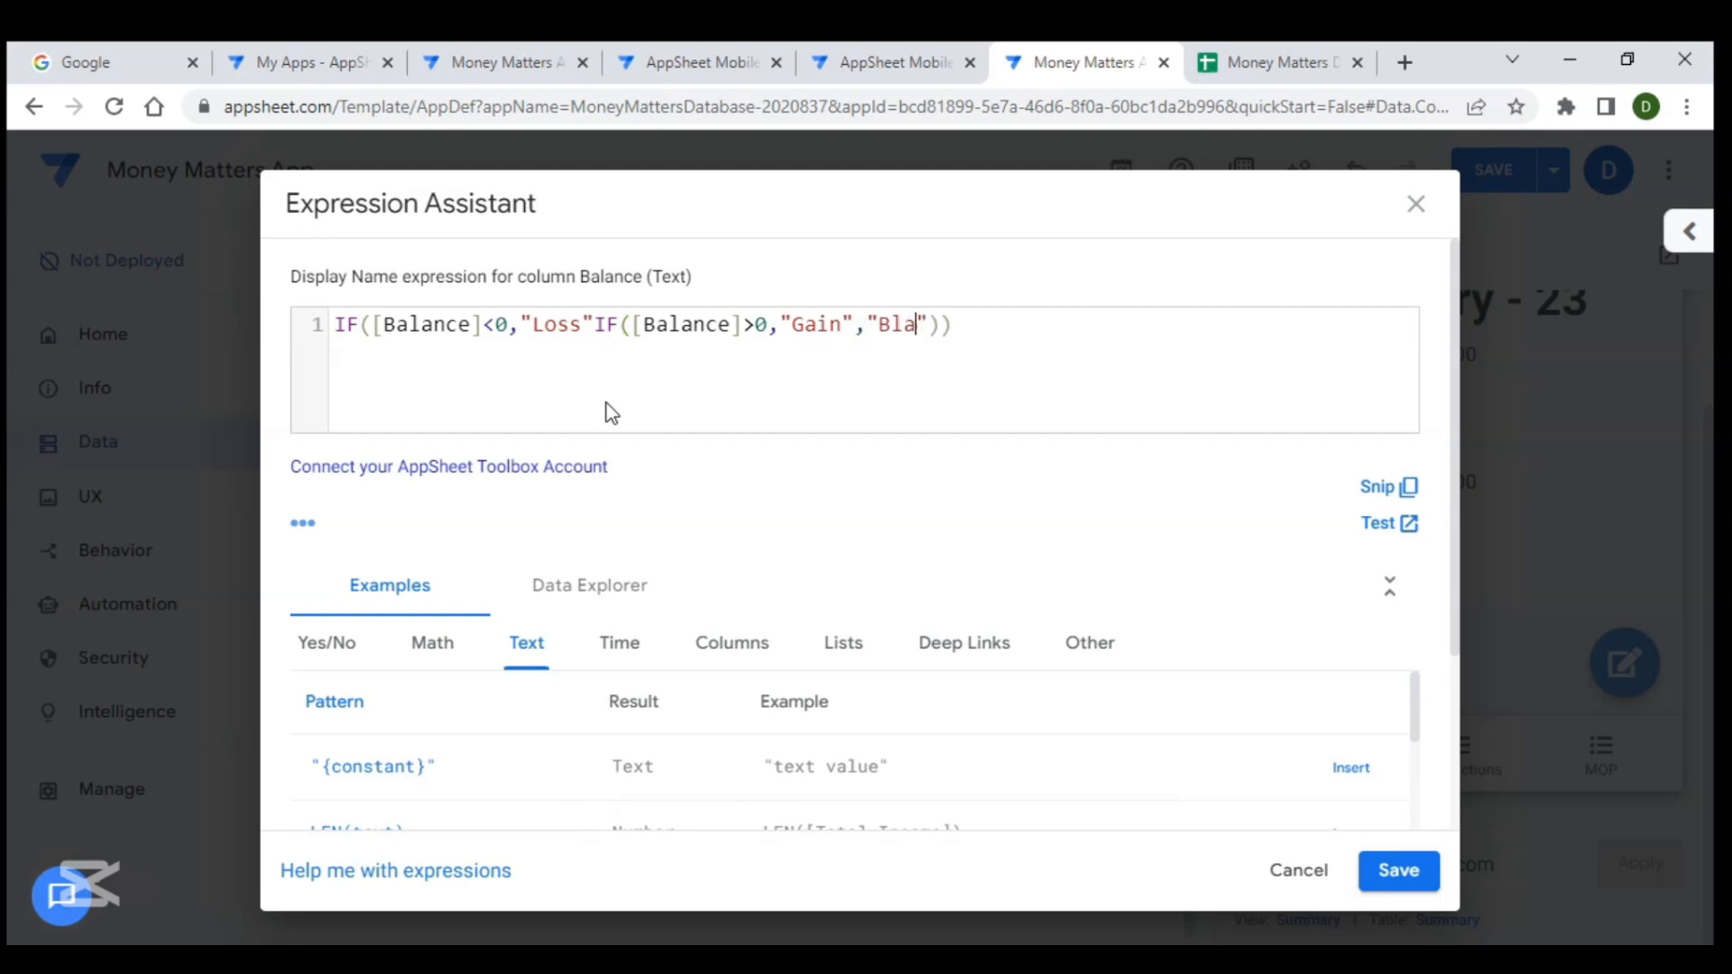
pyautogui.press('BackSpace')
pyautogui.press('BackSpace')
pyautogui.write('alance"')
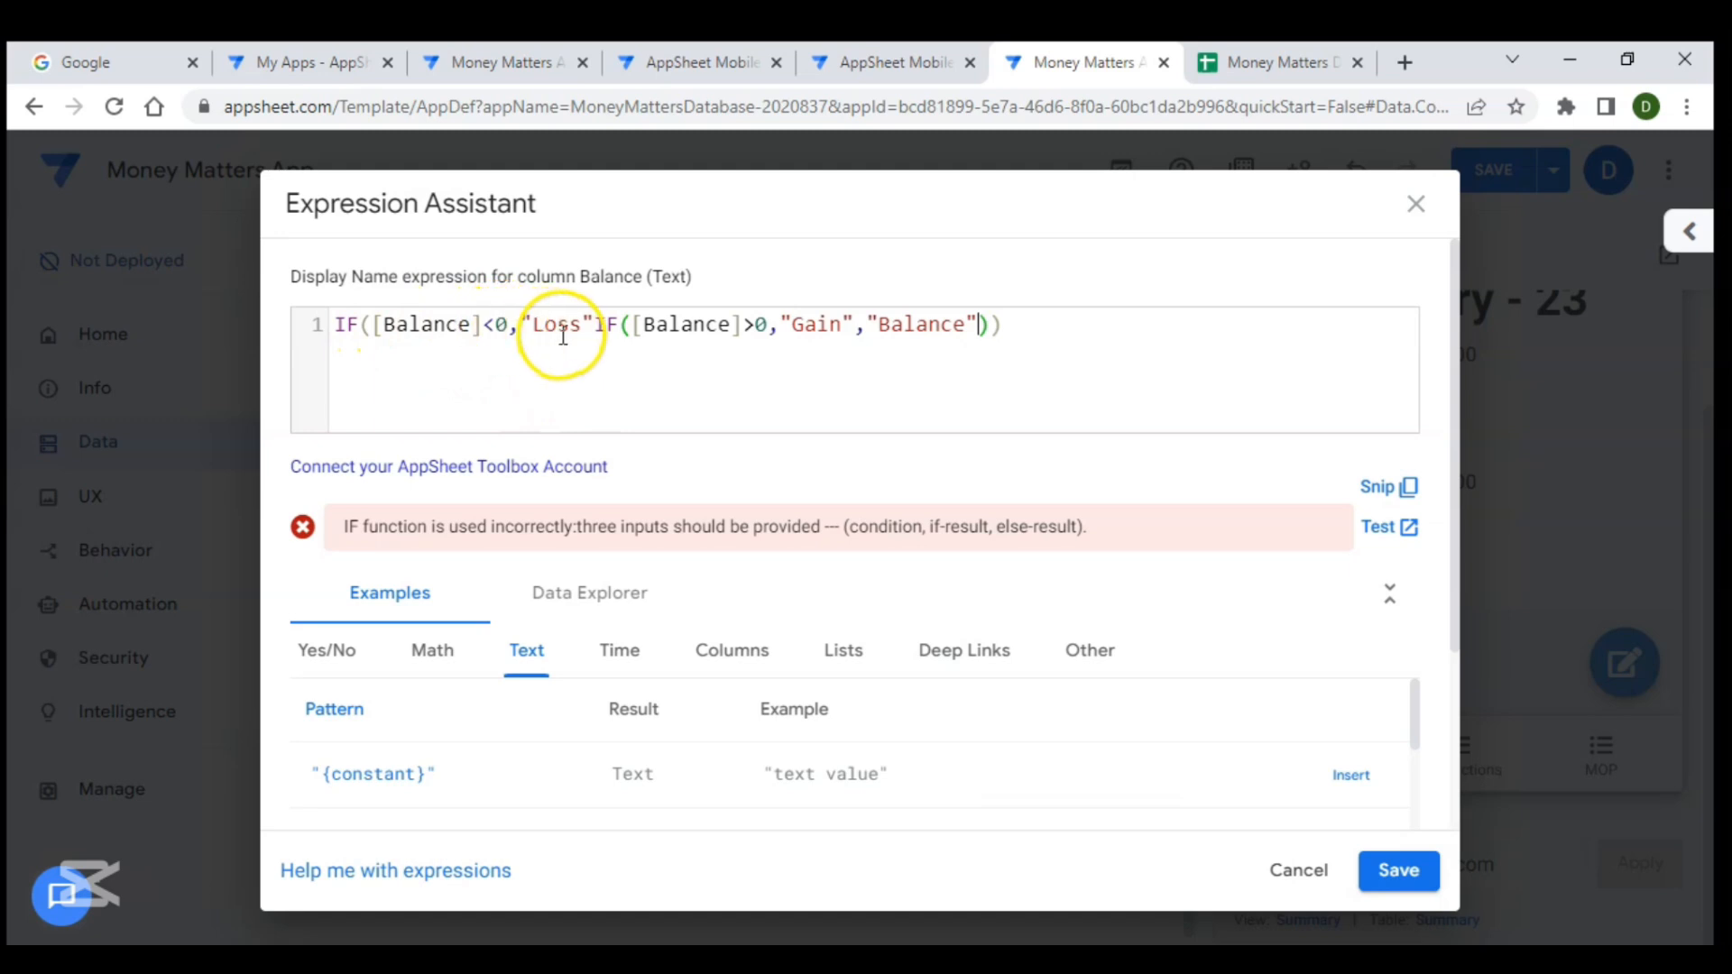
# - Insert the missing comma after "Loss" in the display name expression, save it, close the column and save the app
pyautogui.click(598, 325)
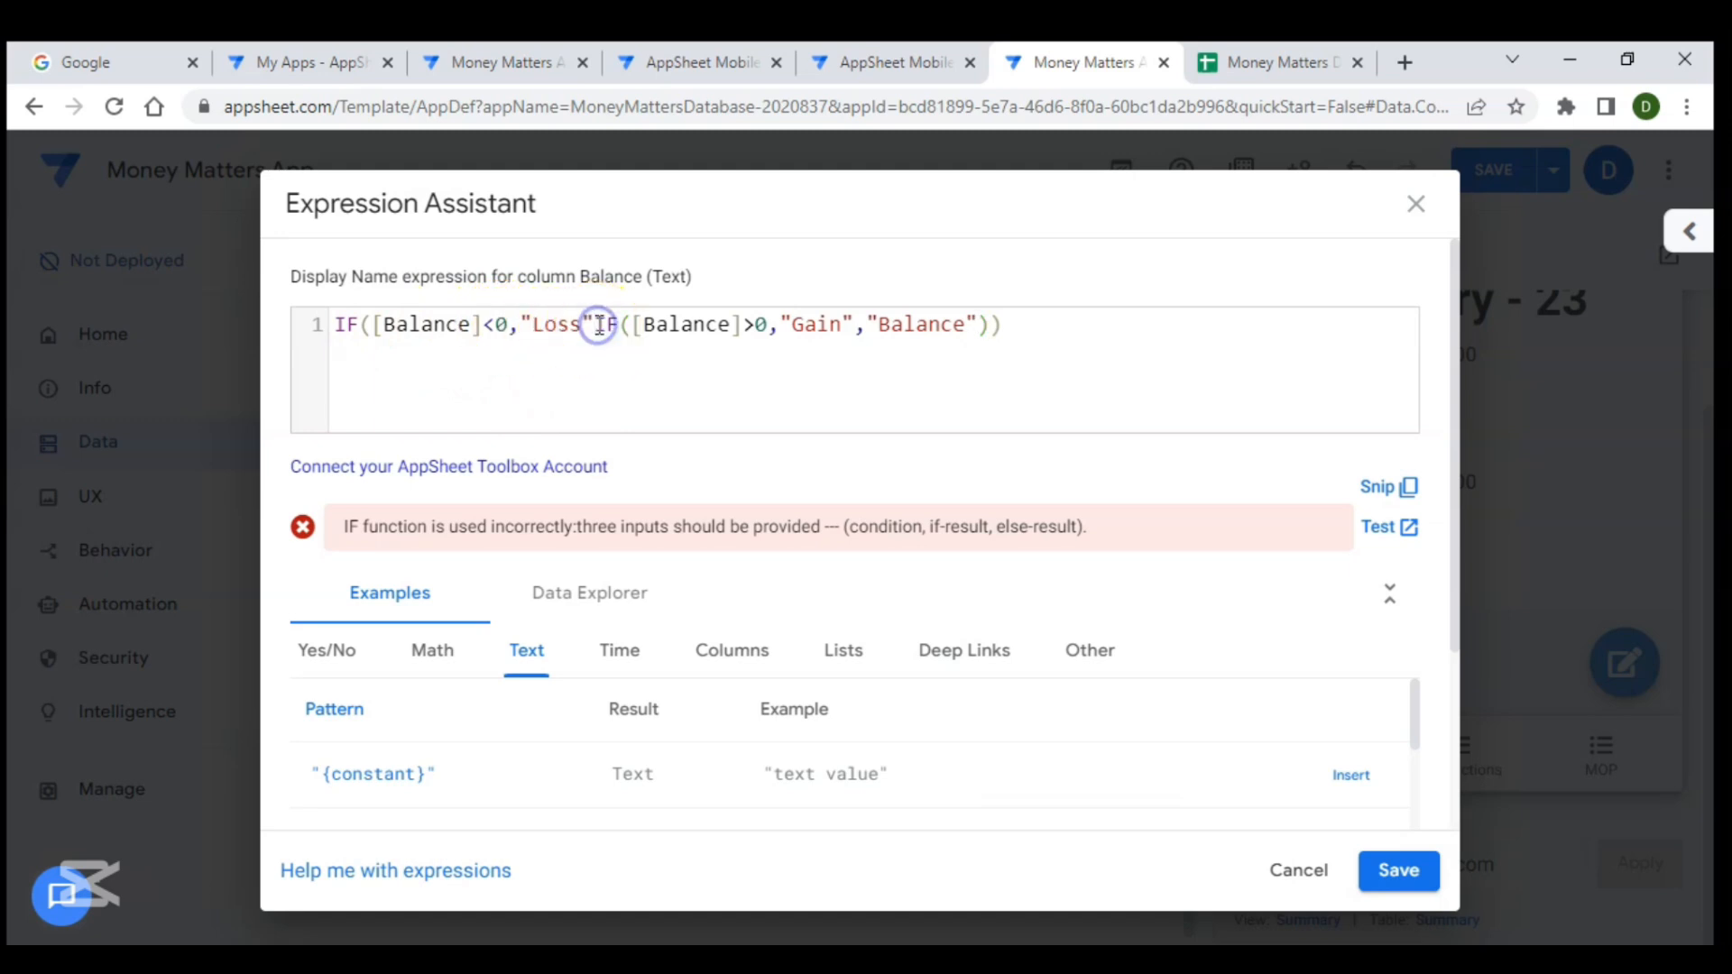
pyautogui.write(',')
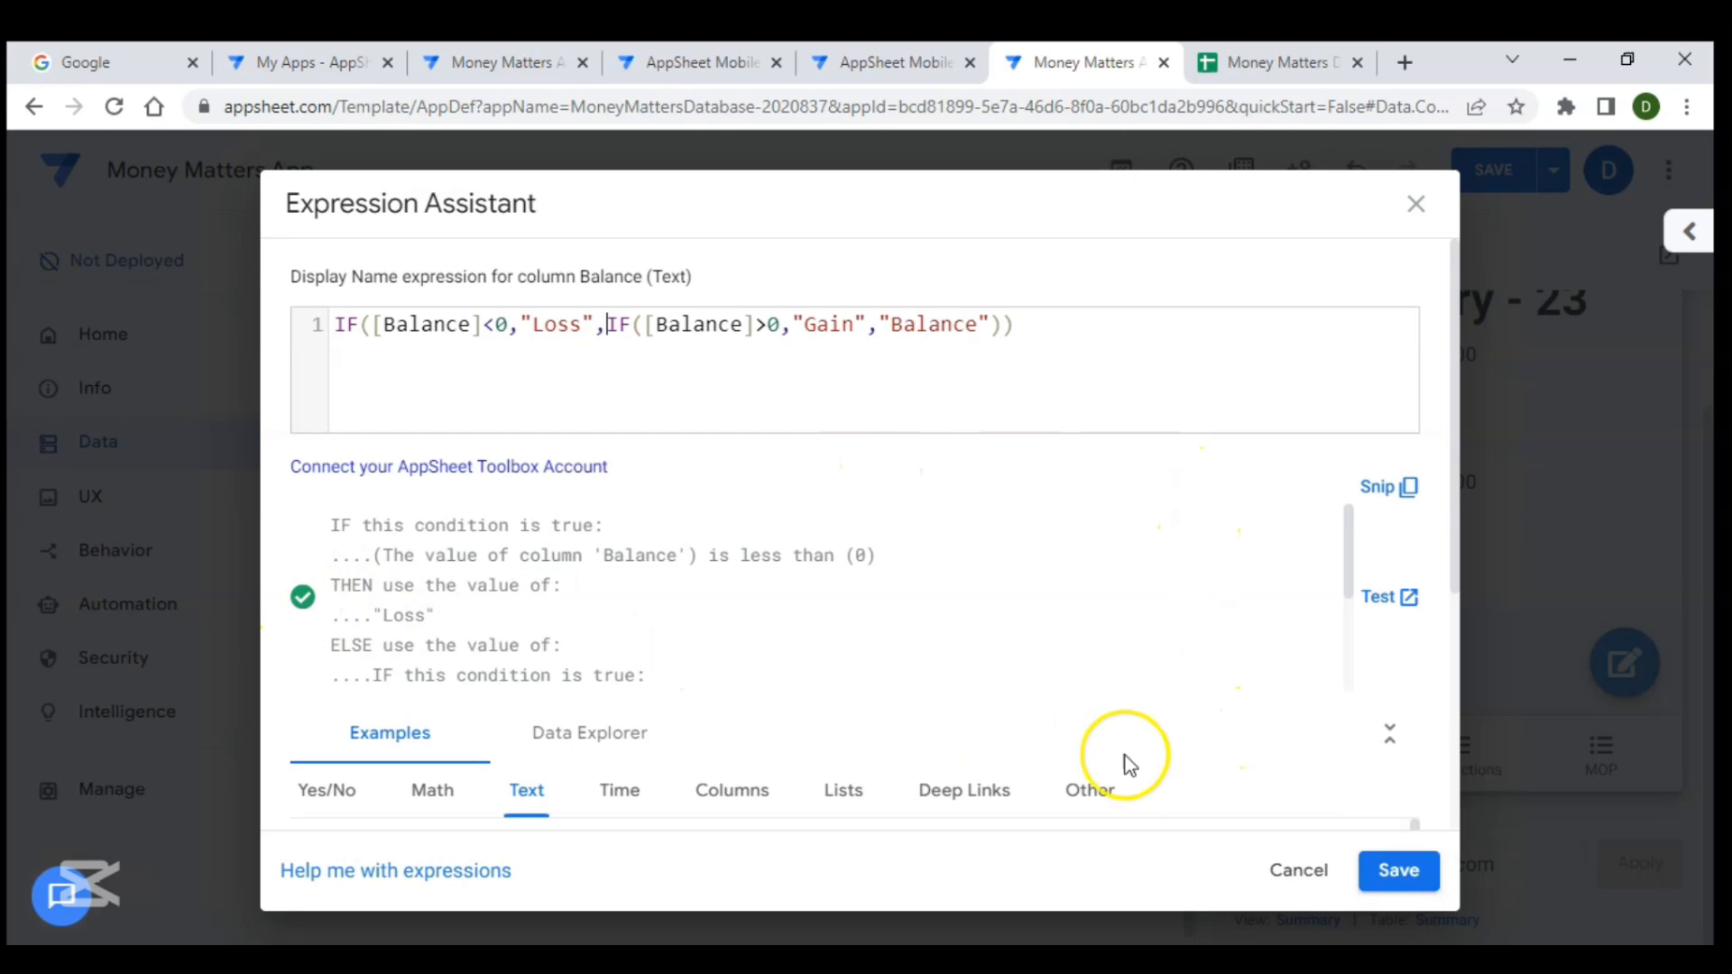
pyautogui.click(1397, 870)
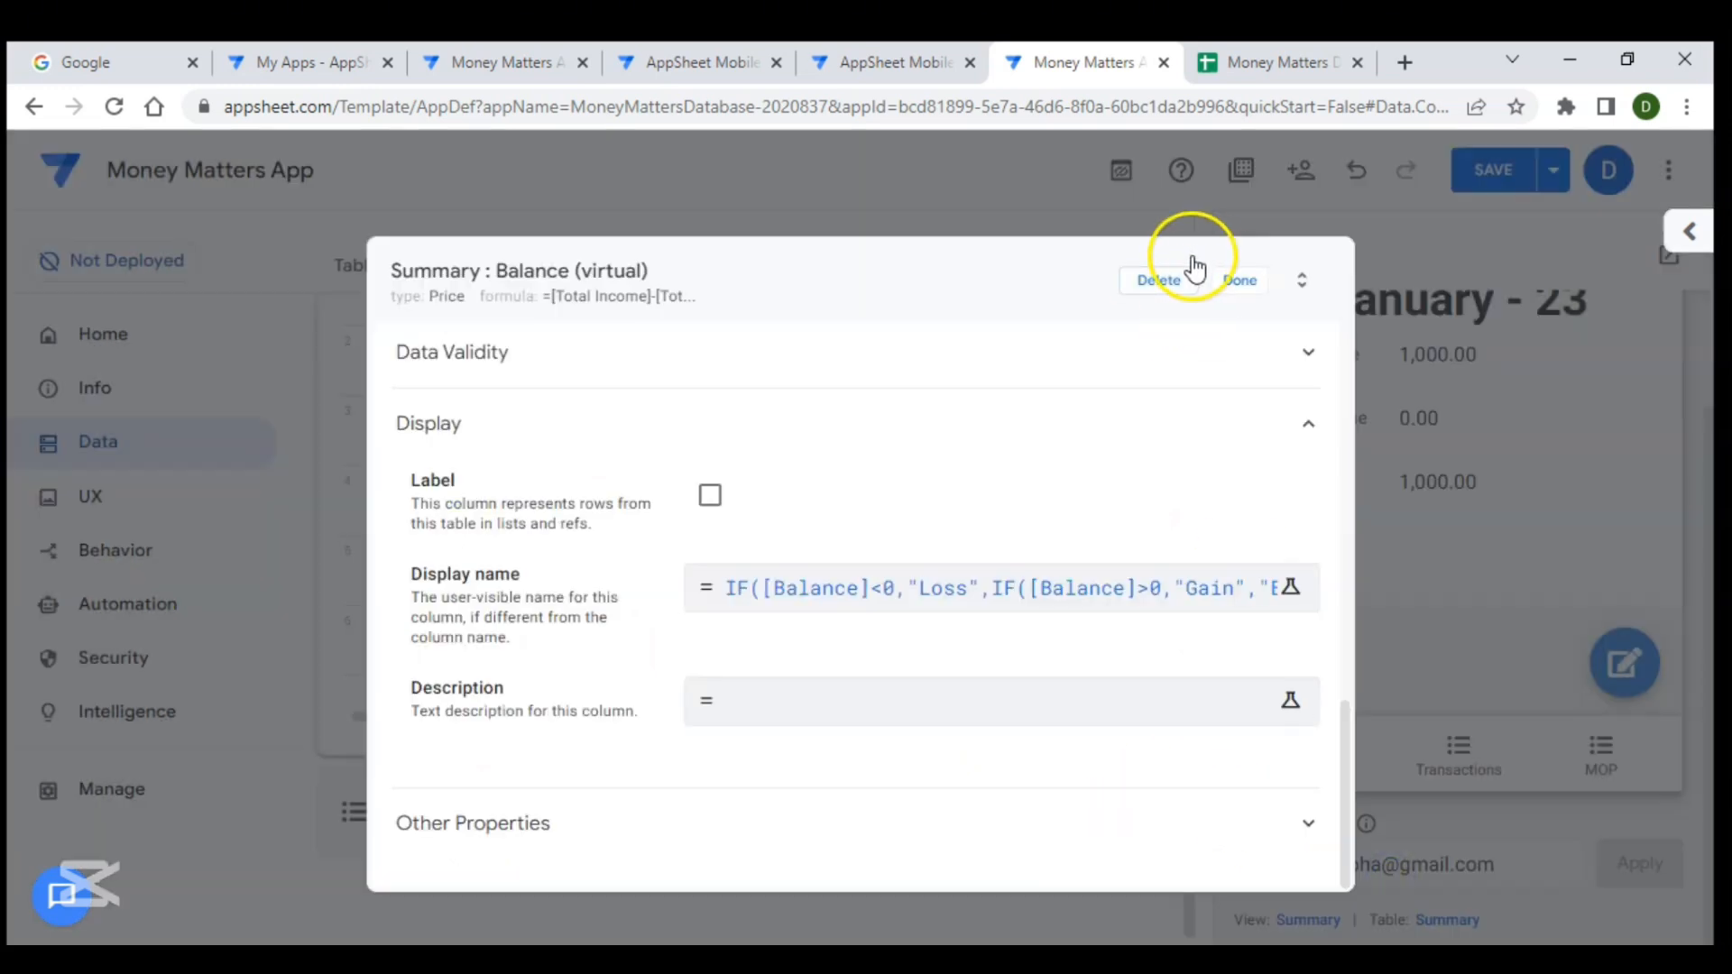
pyautogui.click(1237, 279)
pyautogui.click(1482, 170)
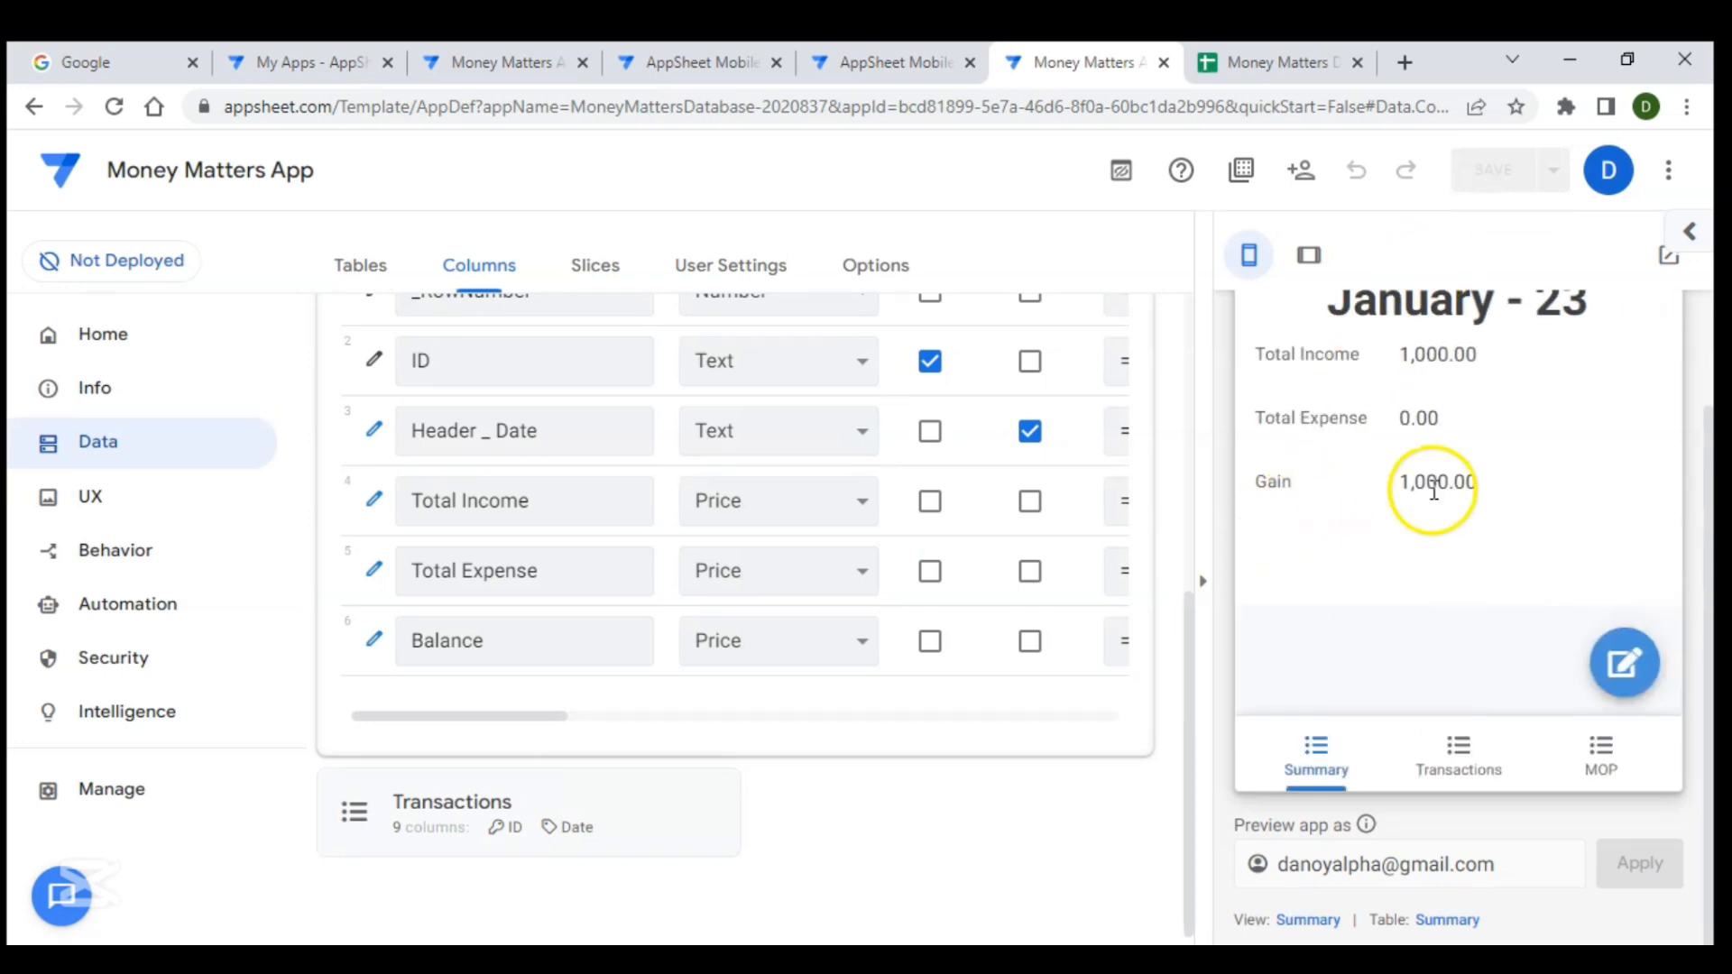
# - Add an Expenditure transaction in the preview app: category others, details Test run, mode of payment Bank, amount 1000
pyautogui.click(1444, 758)
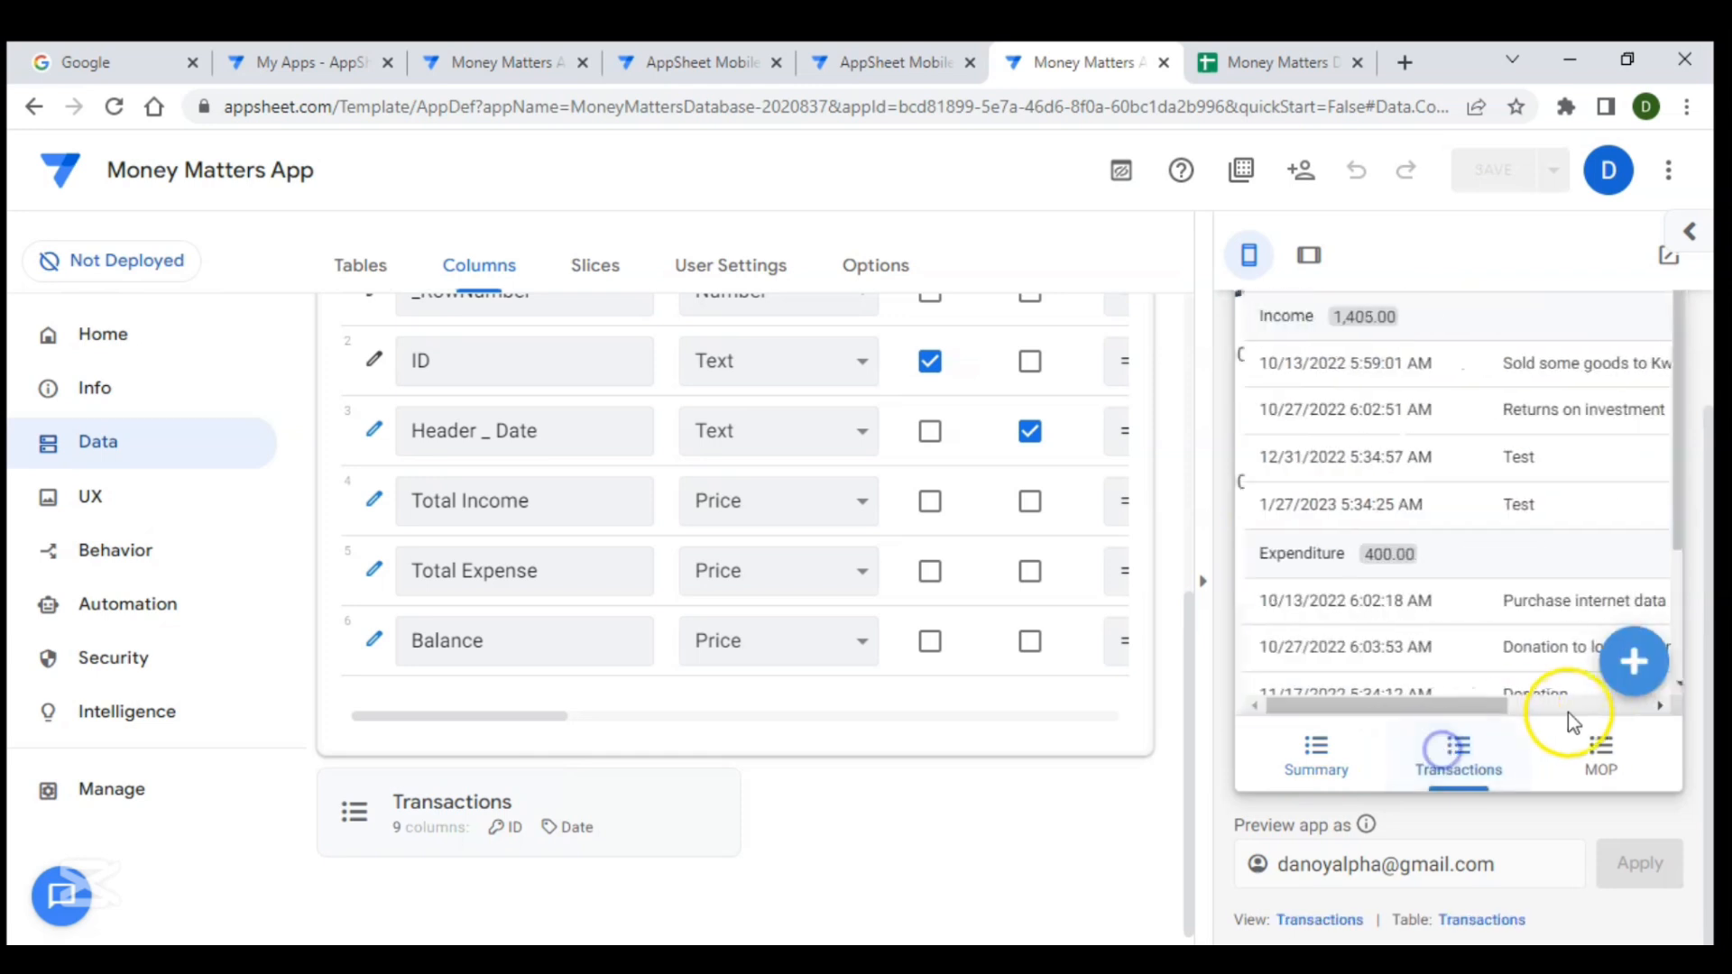
pyautogui.click(1624, 666)
pyautogui.click(1420, 478)
pyautogui.click(1449, 588)
pyautogui.click(1378, 522)
pyautogui.scroll(-2, 1470, 580)
pyautogui.click(1417, 557)
pyautogui.write('Test')
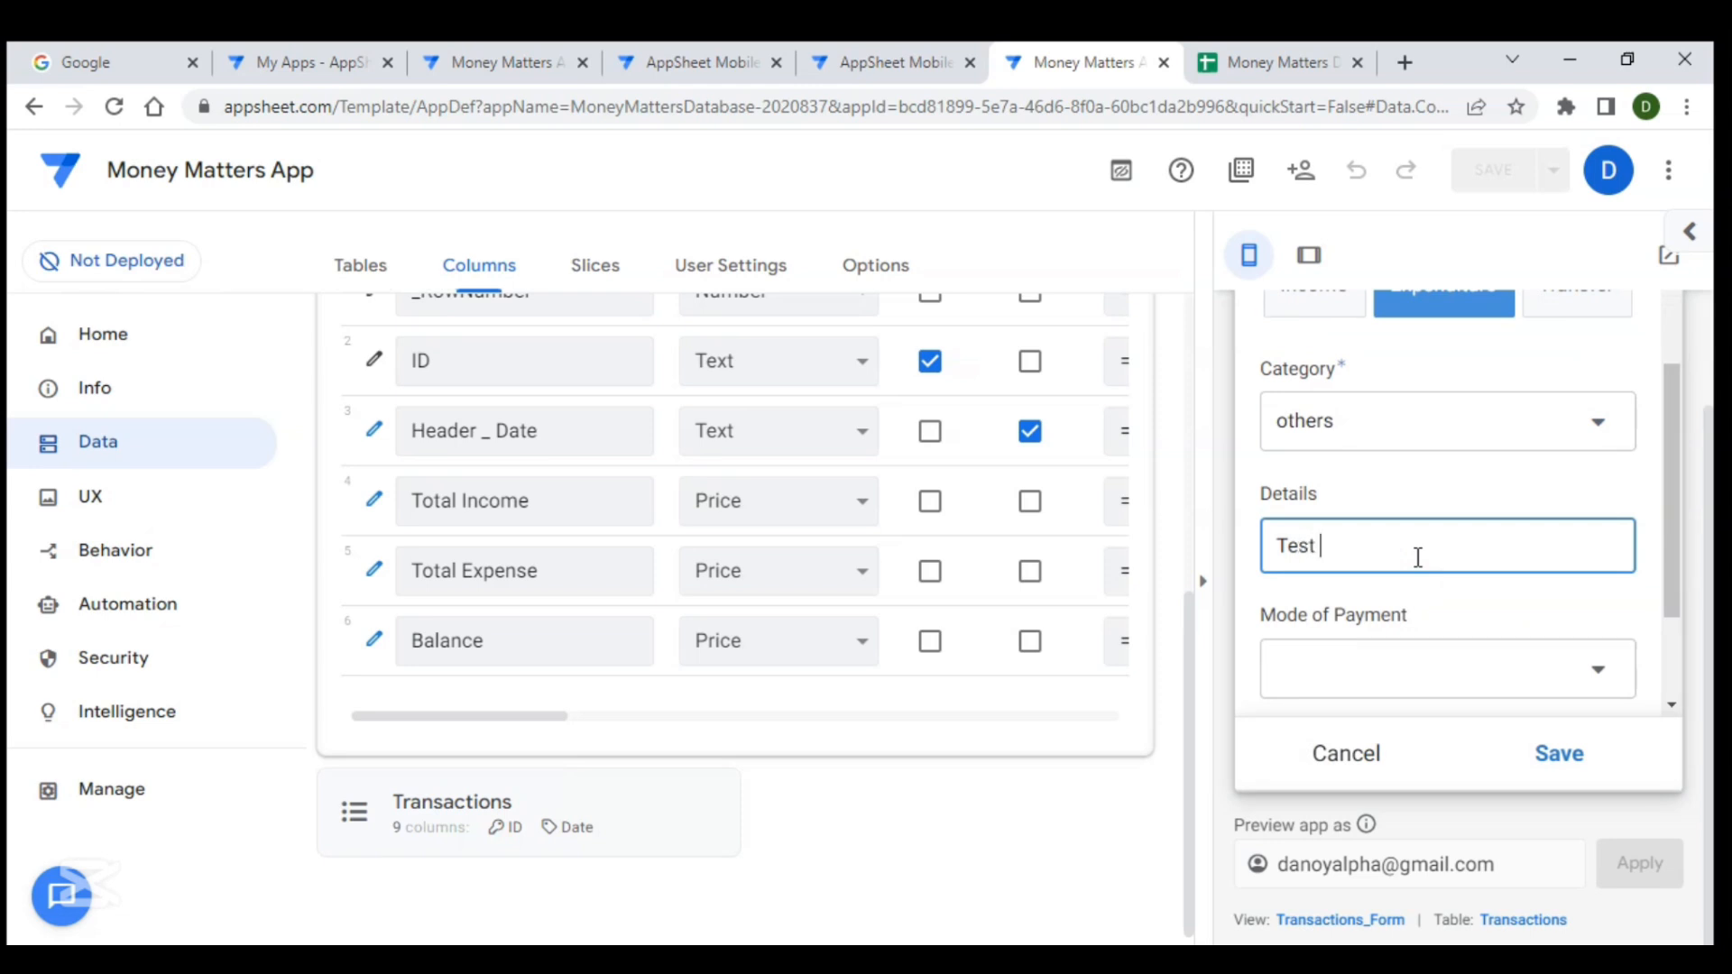
pyautogui.write(' run')
pyautogui.click(1442, 684)
pyautogui.click(1341, 406)
pyautogui.scroll(-3, 1411, 553)
pyautogui.click(1414, 643)
pyautogui.write('1000')
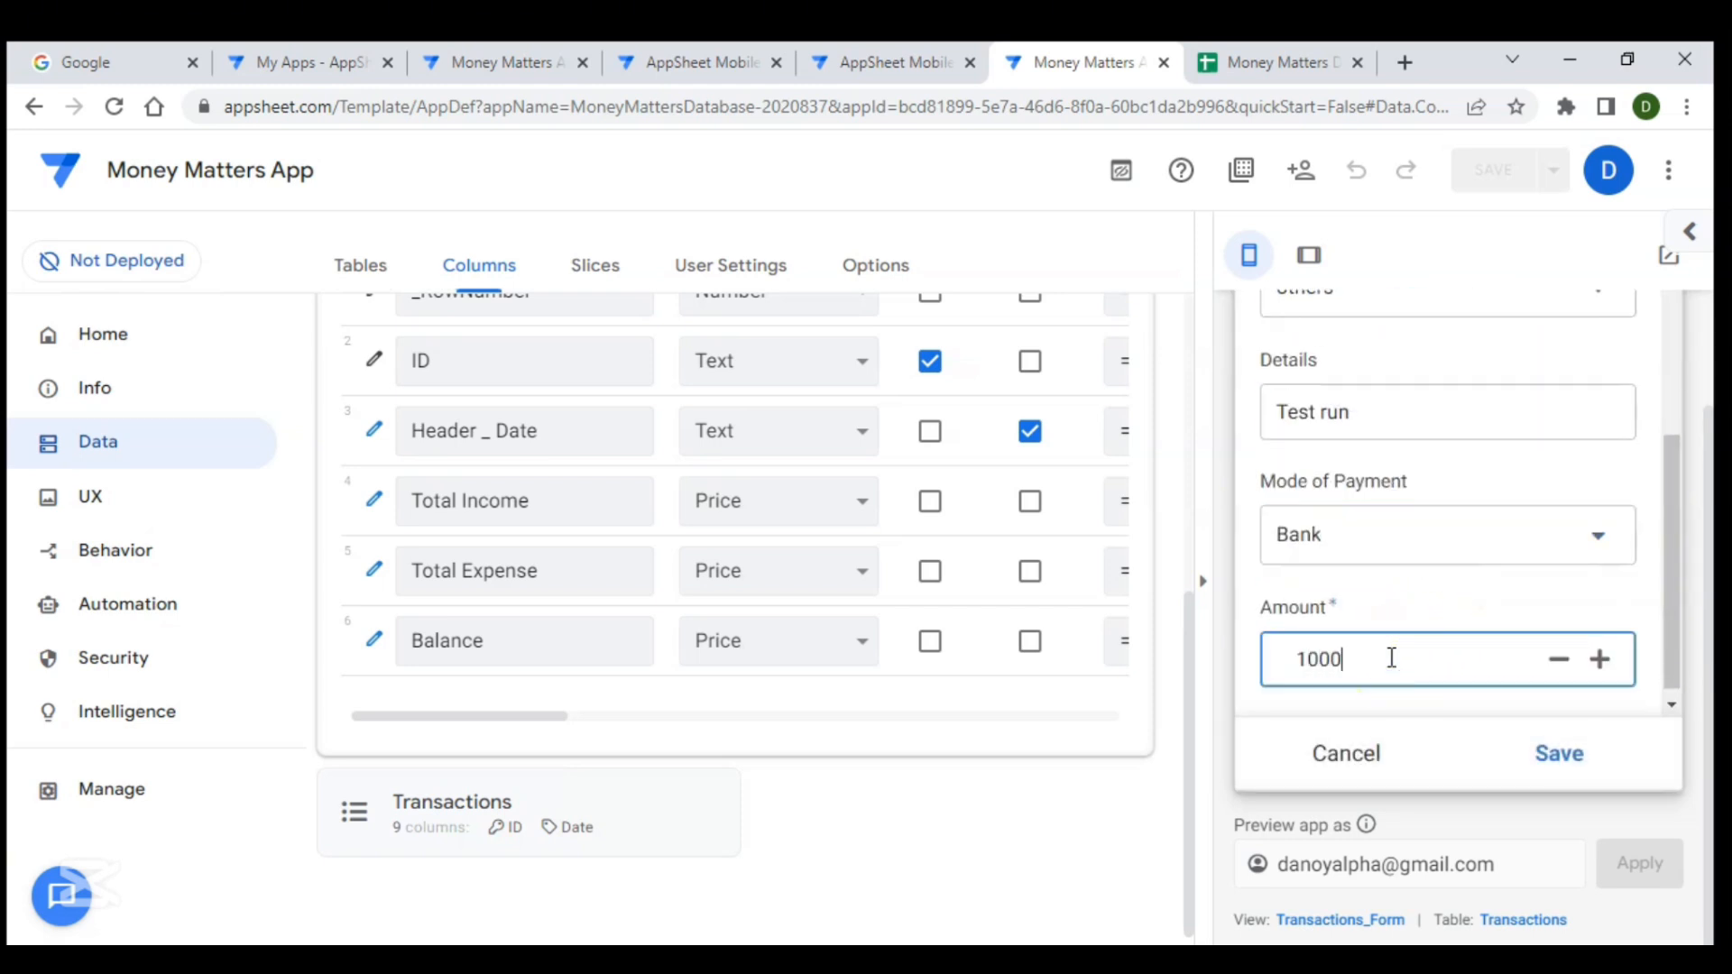
pyautogui.click(1559, 755)
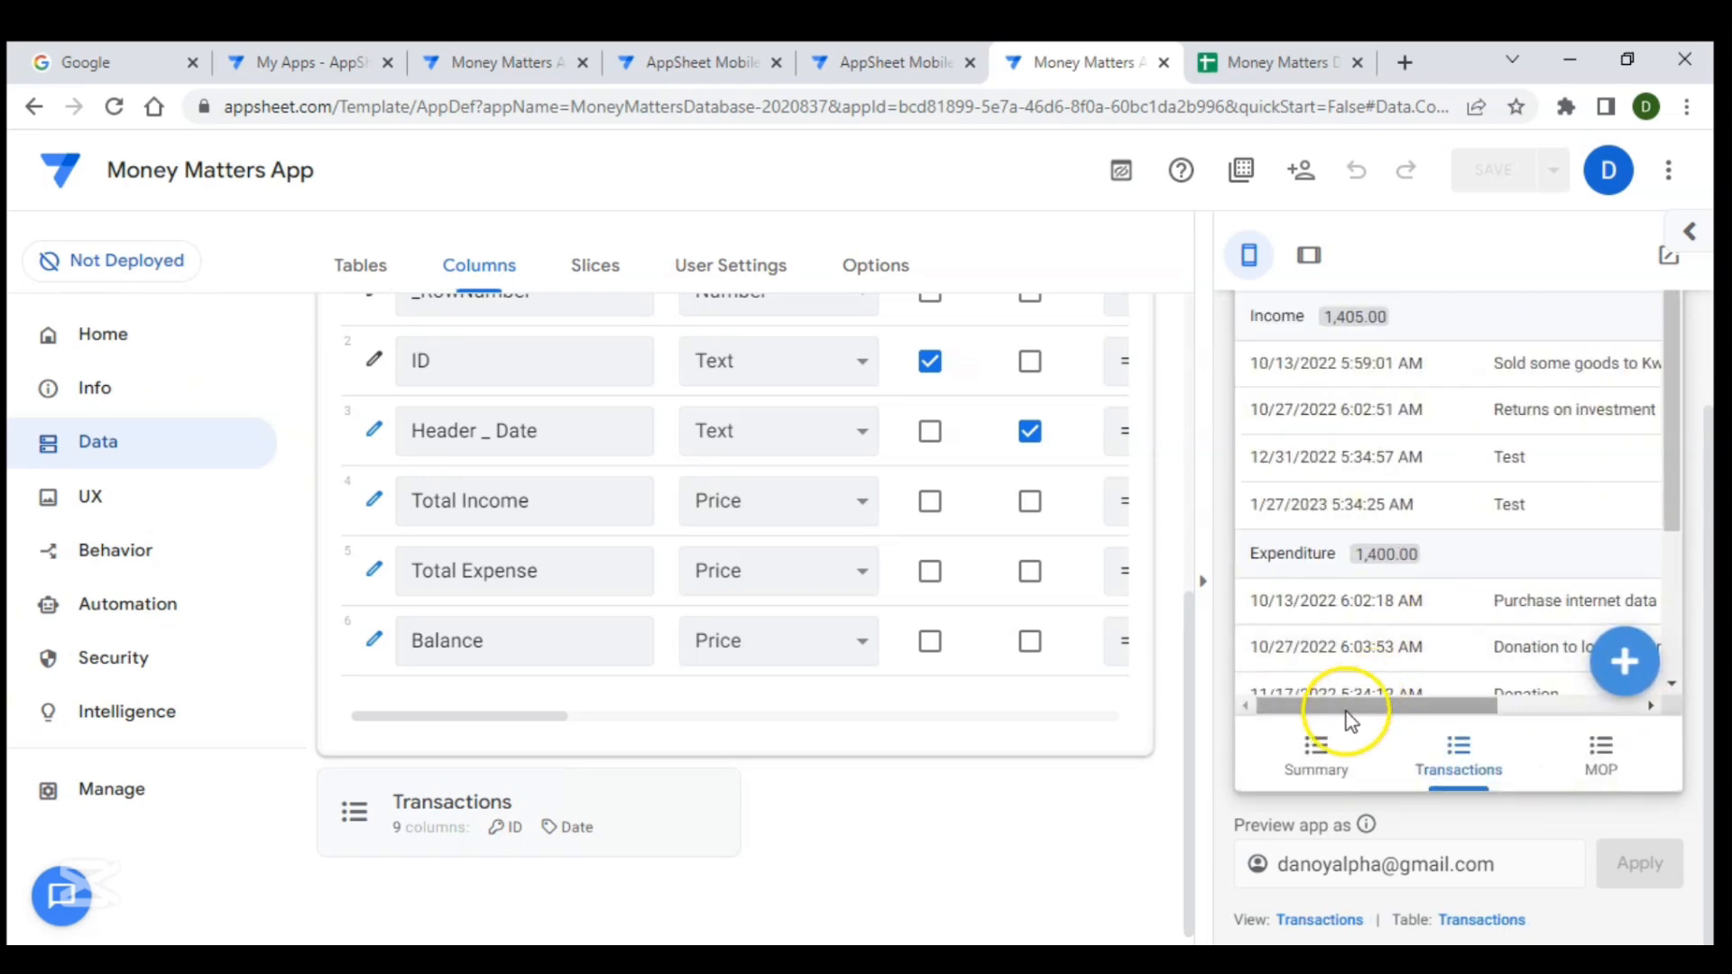
# - Sync the preview and review the Summary totals and the Transactions list
pyautogui.click(1315, 751)
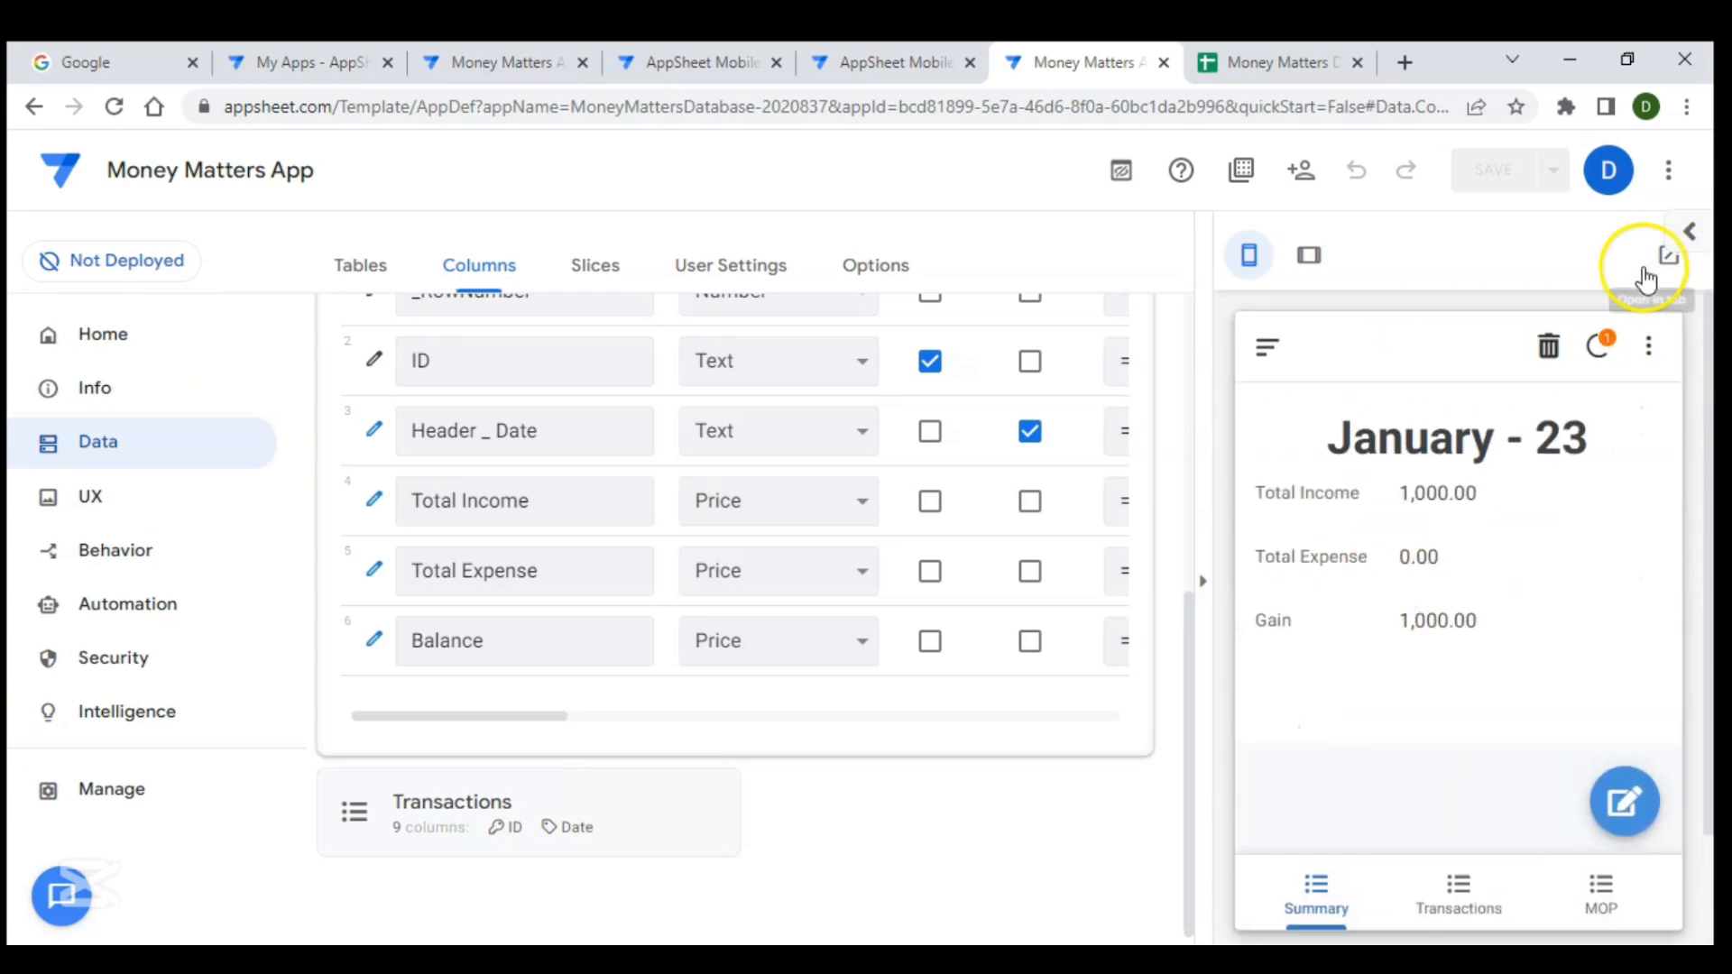
pyautogui.click(1597, 348)
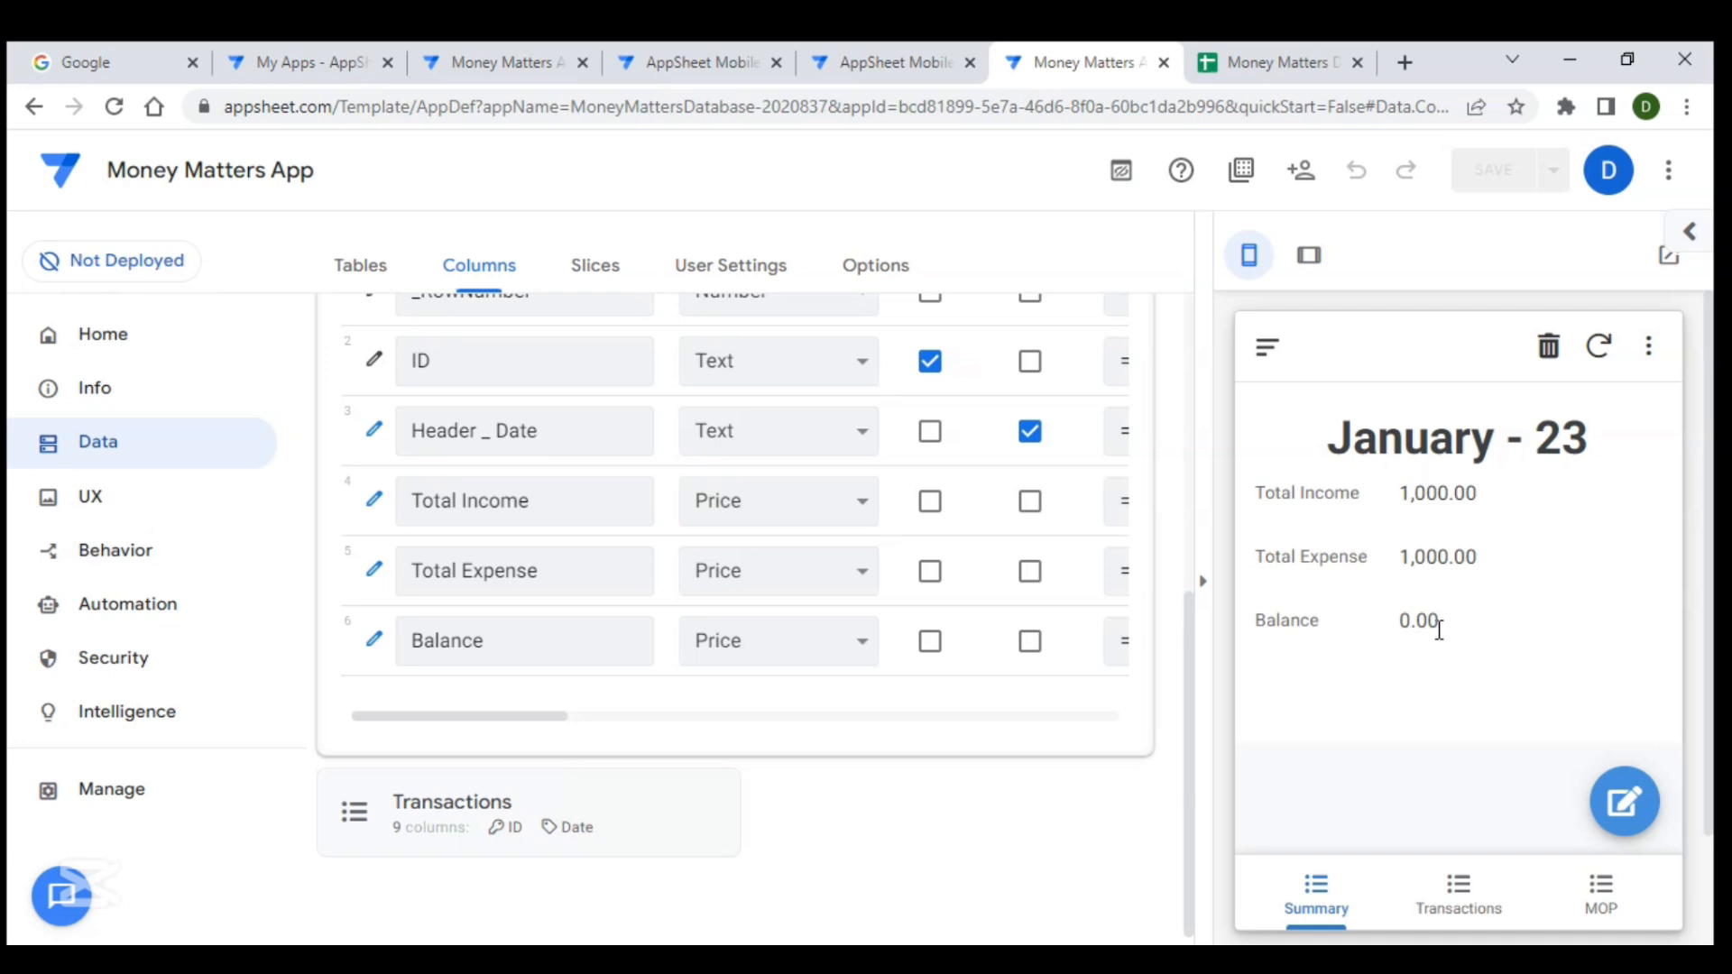
pyautogui.scroll(-2, 1449, 705)
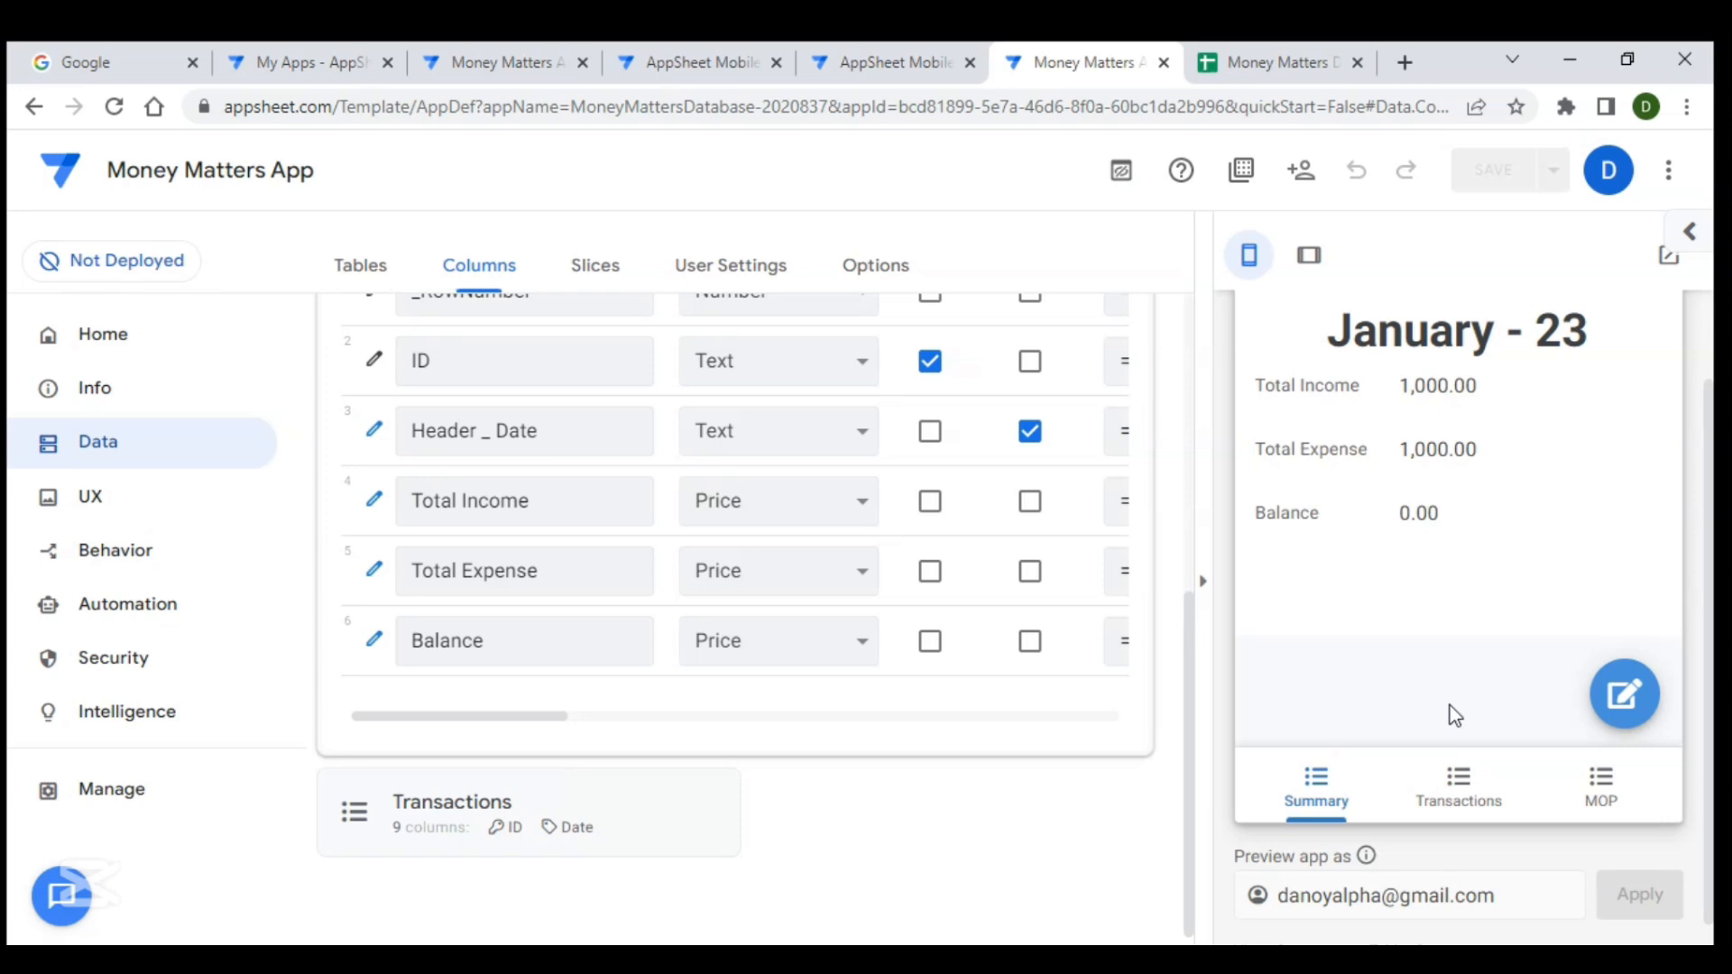
pyautogui.click(1492, 773)
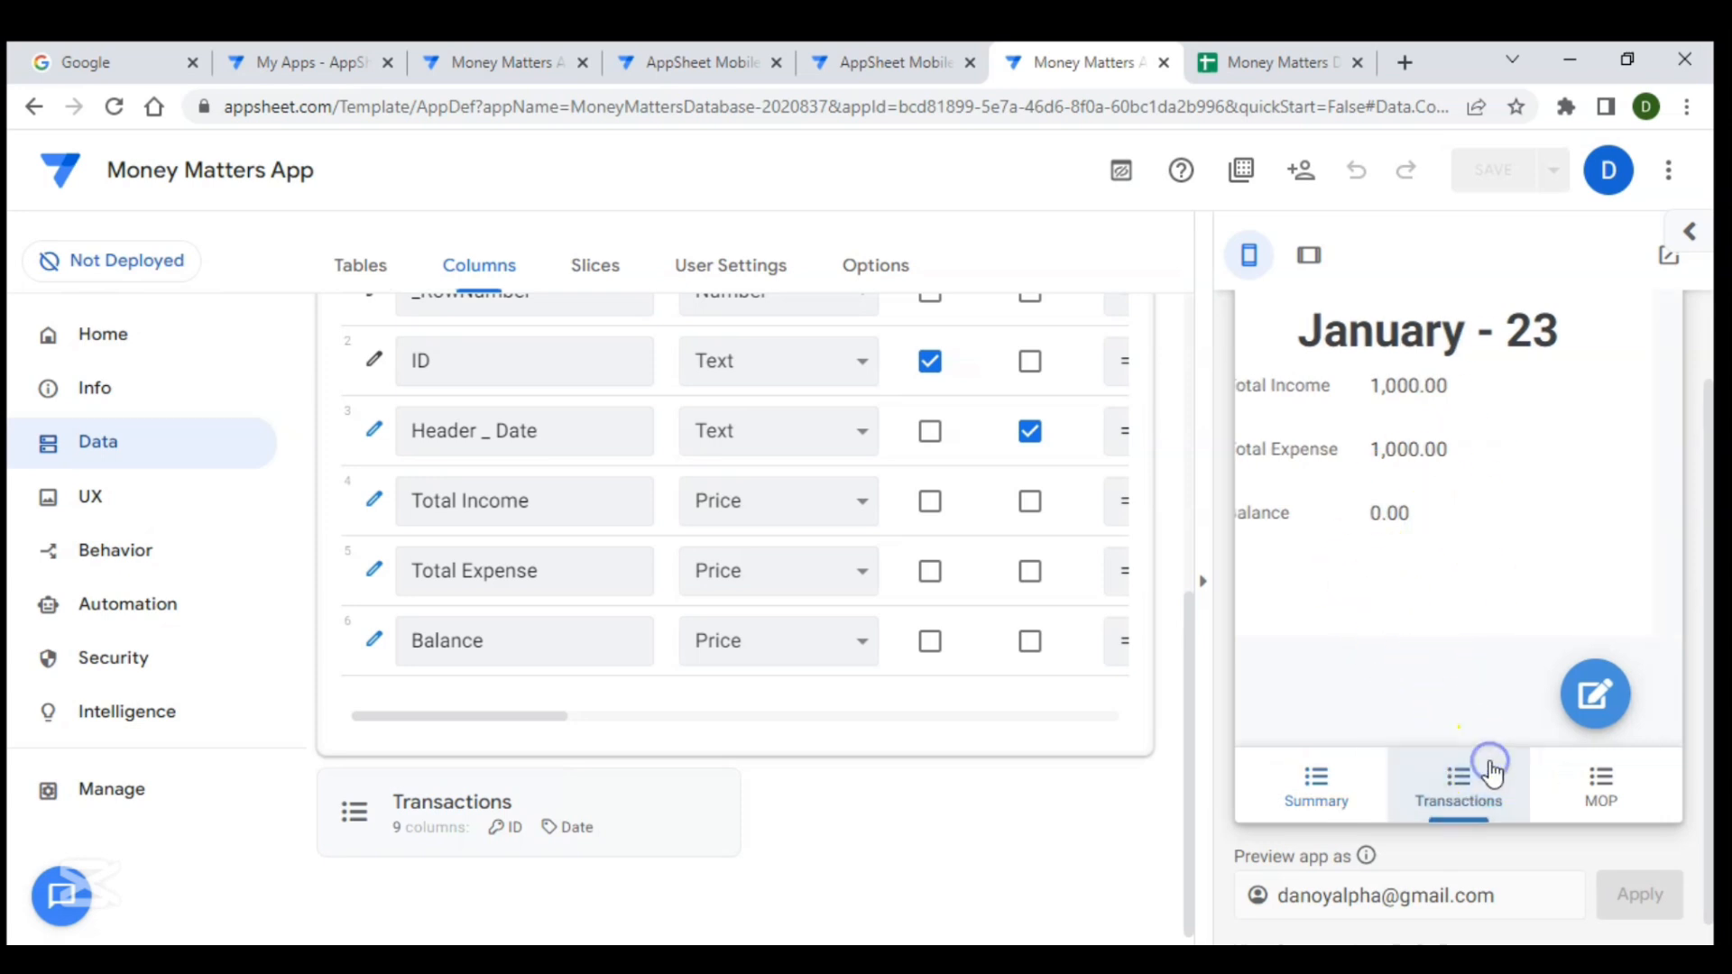
pyautogui.scroll(2, 1448, 522)
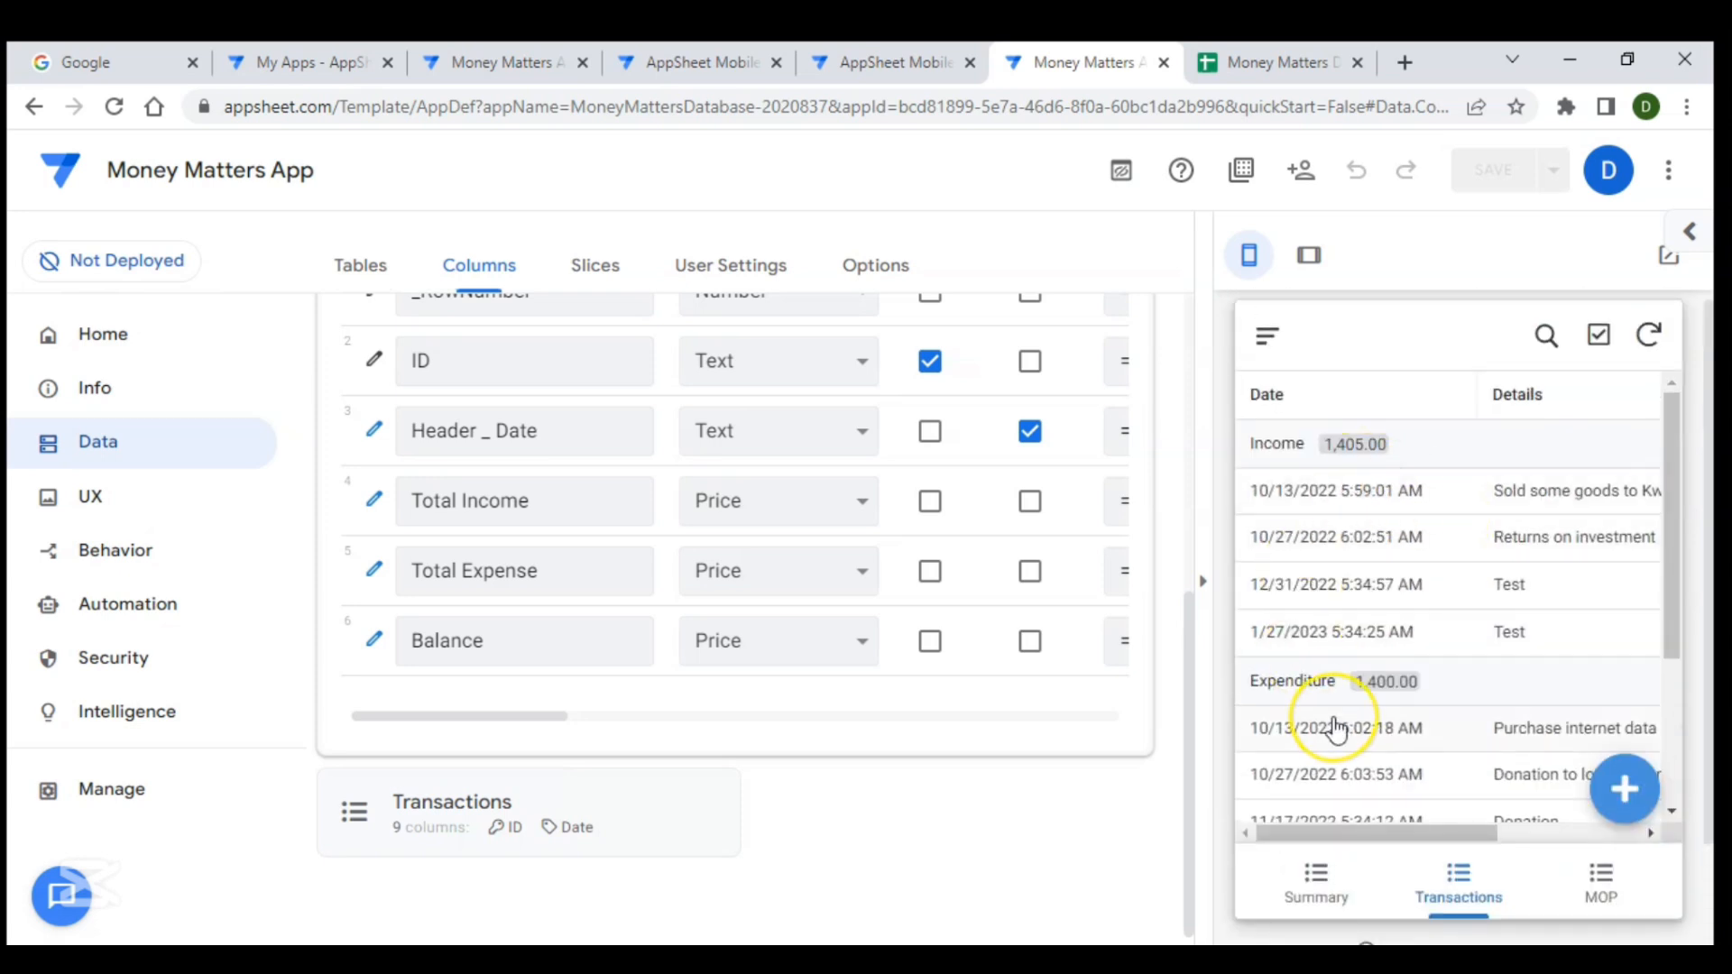
pyautogui.scroll(-3, 1335, 727)
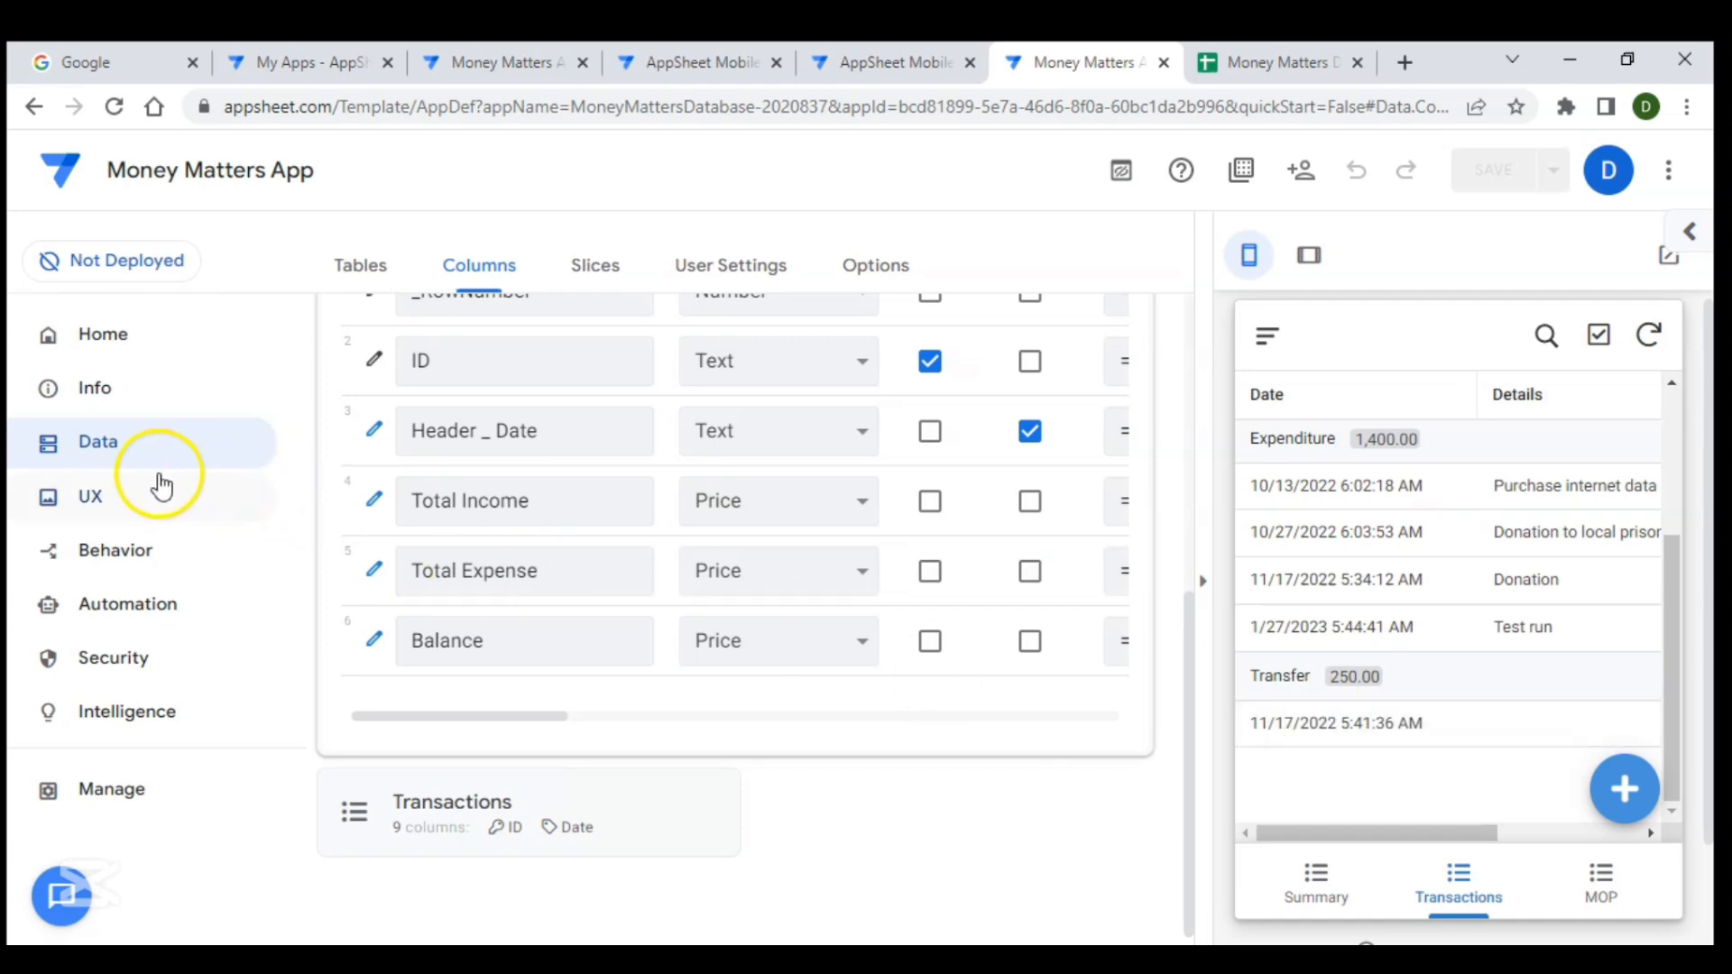
# - Set the Transactions view's position to menu
pyautogui.click(113, 516)
pyautogui.scroll(-5, 495, 561)
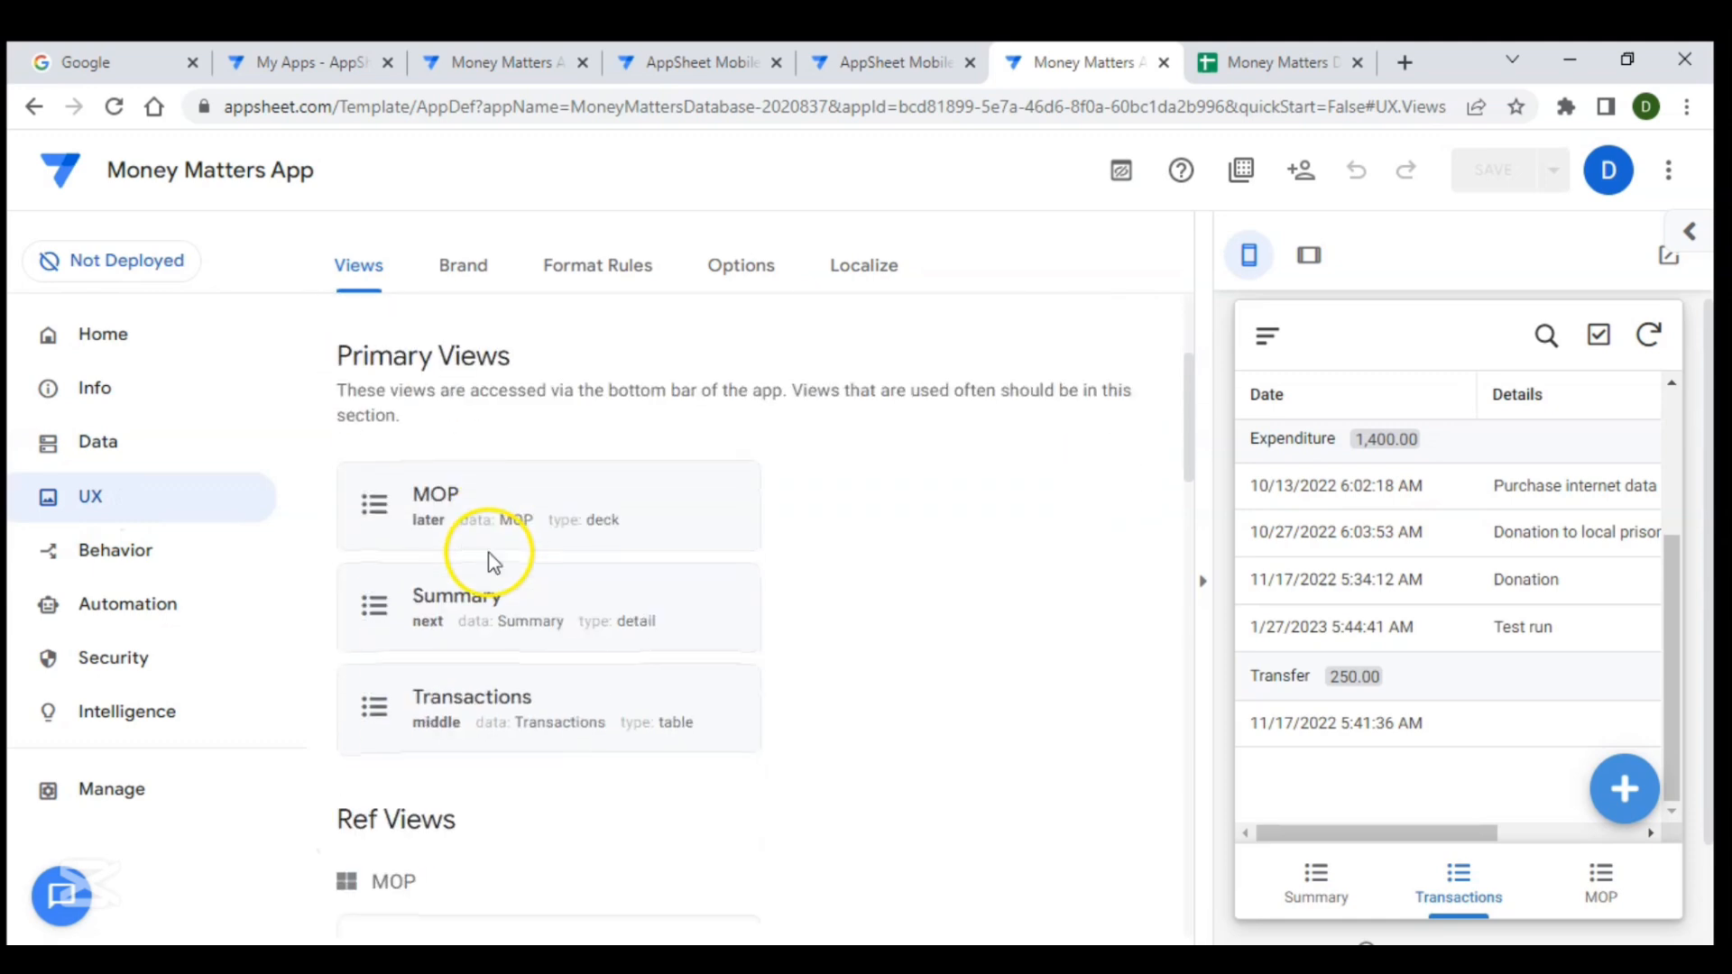
pyautogui.click(647, 509)
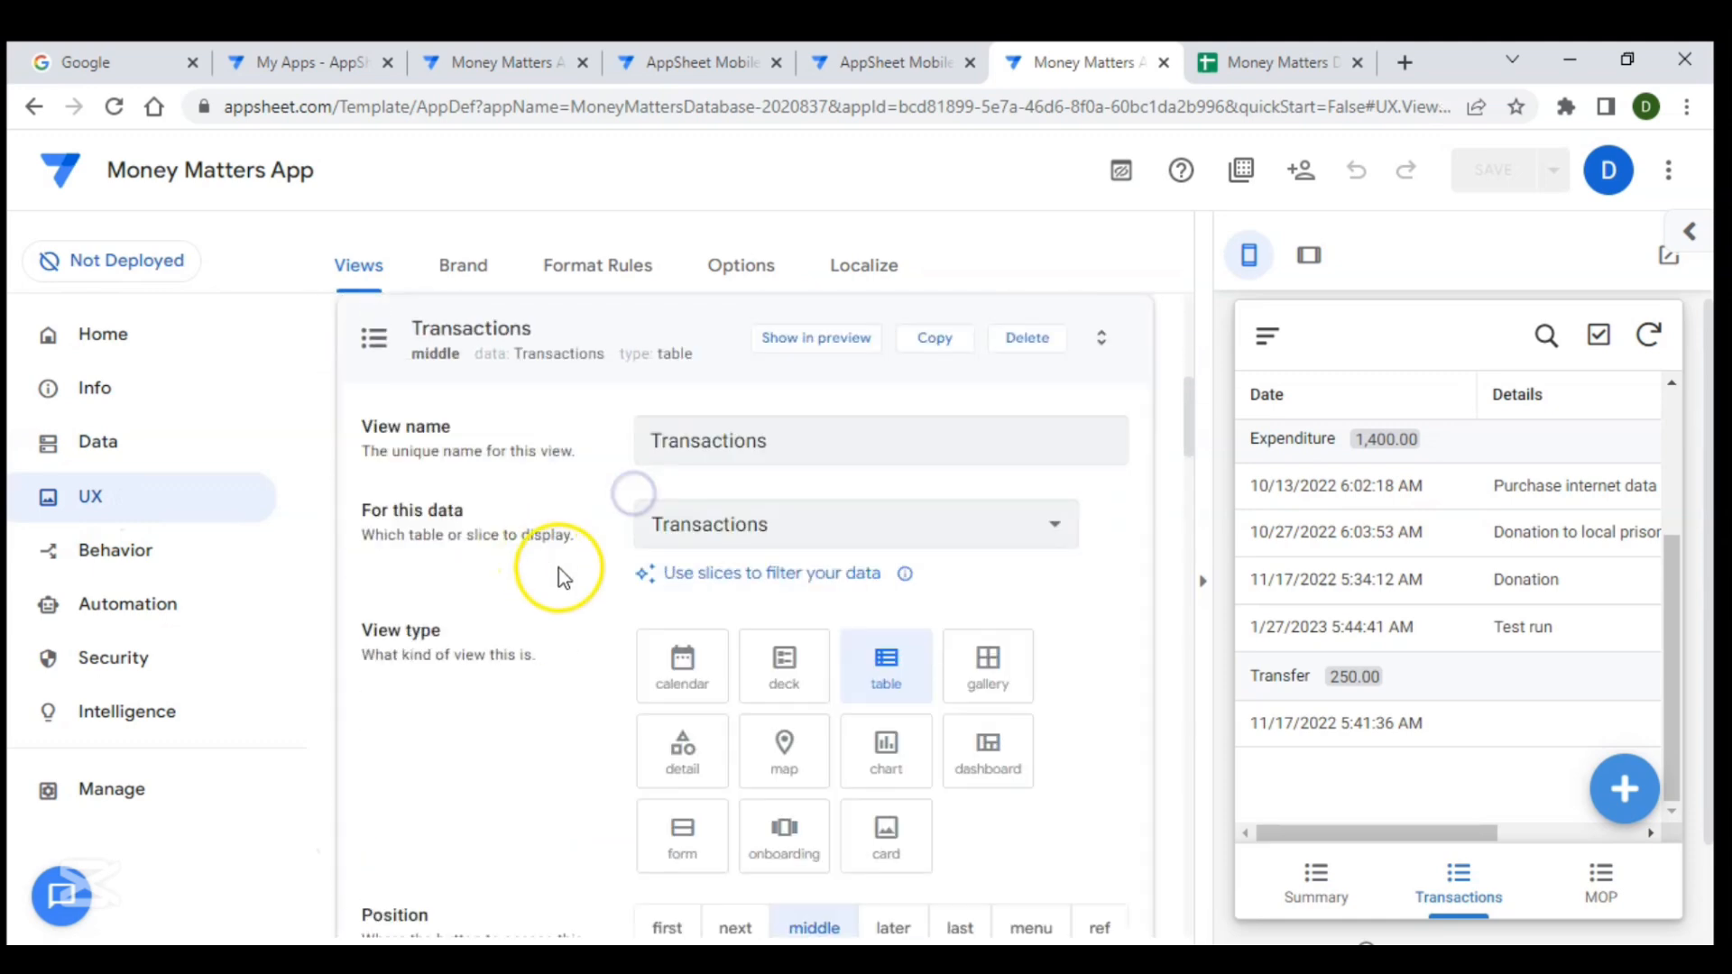
pyautogui.scroll(-2, 691, 604)
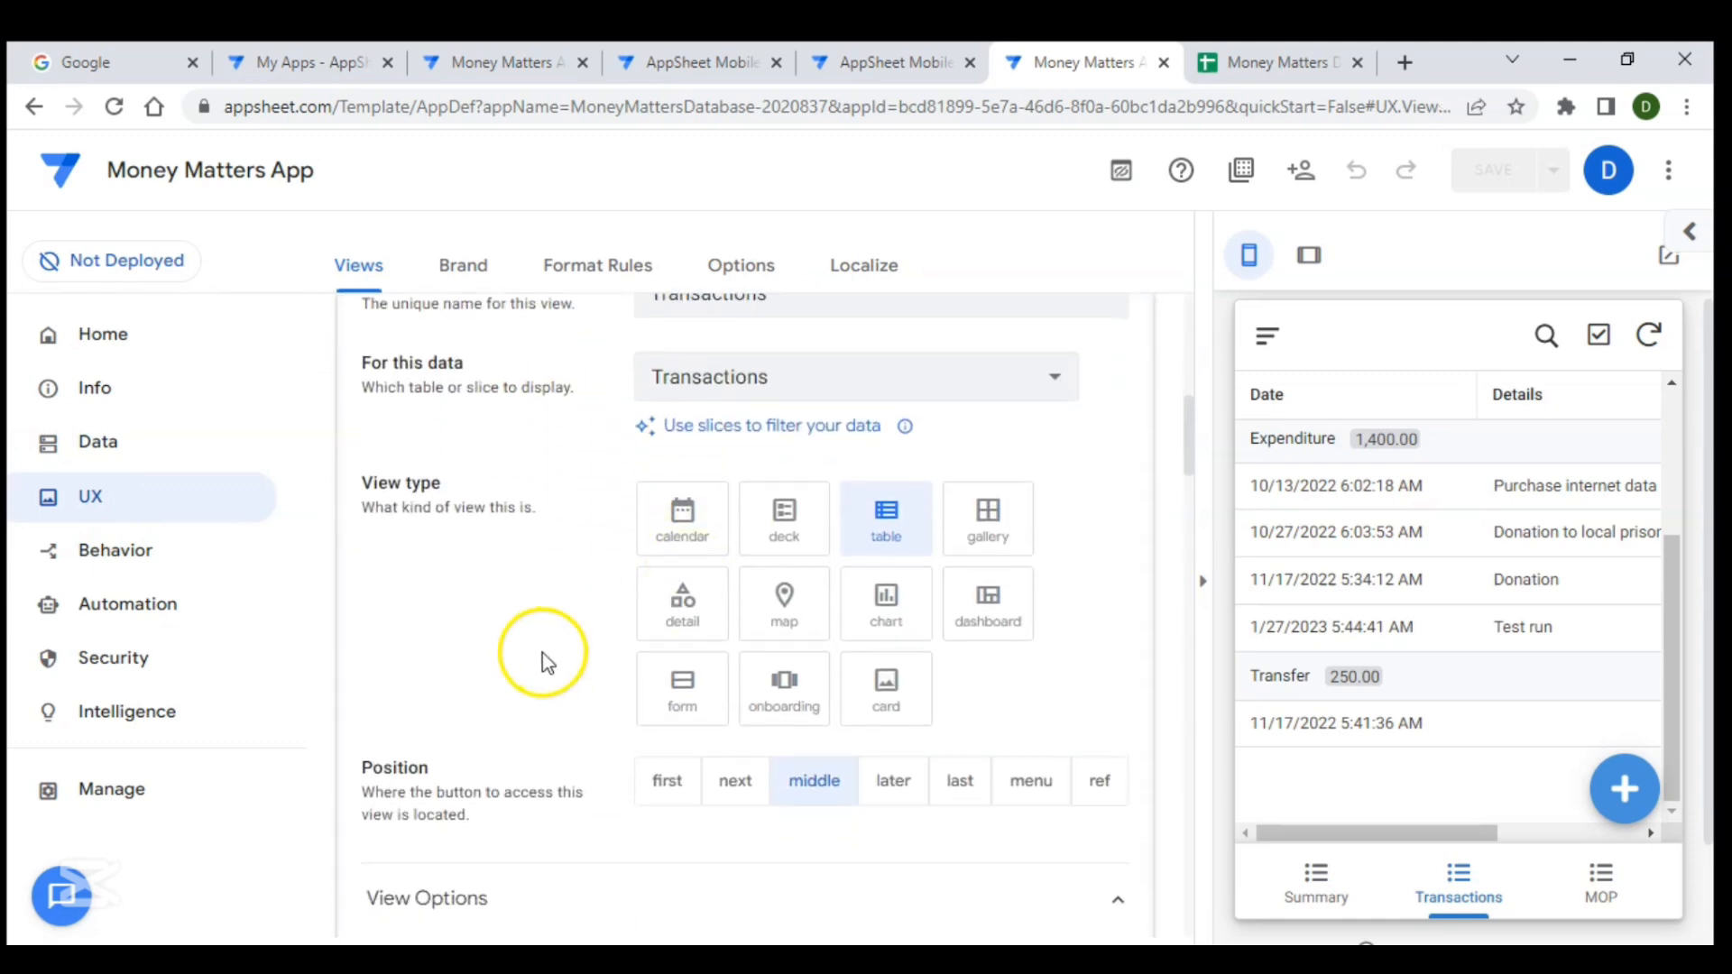
pyautogui.scroll(-3, 543, 661)
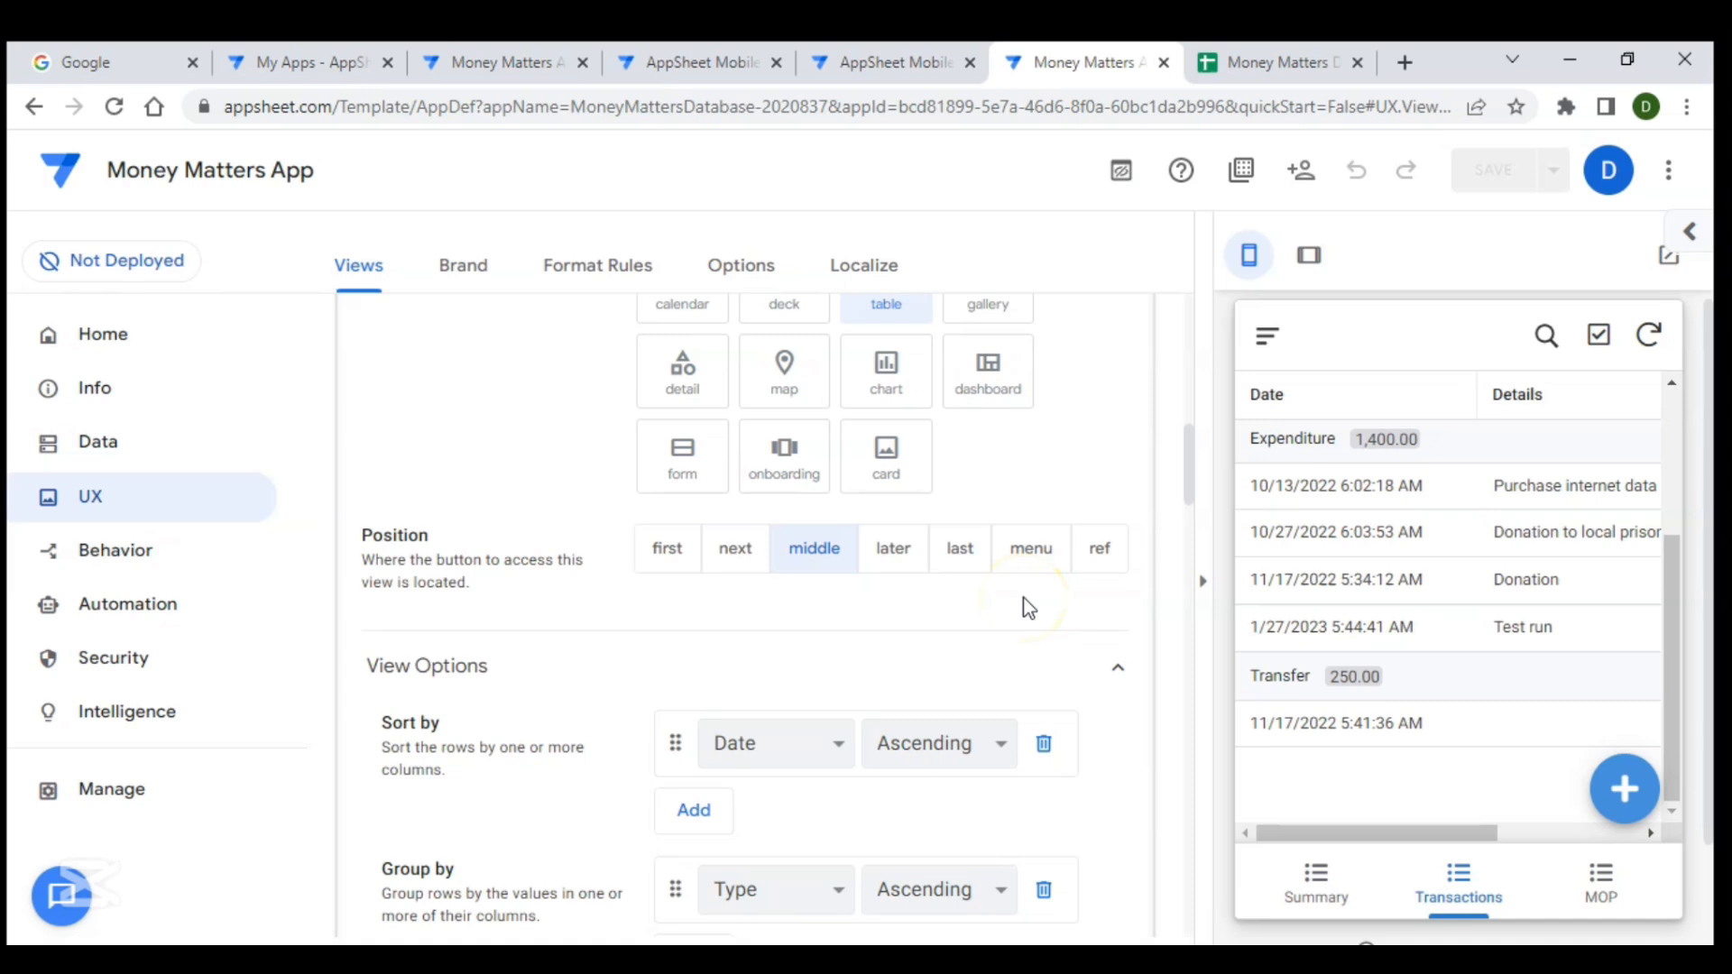
pyautogui.click(1037, 550)
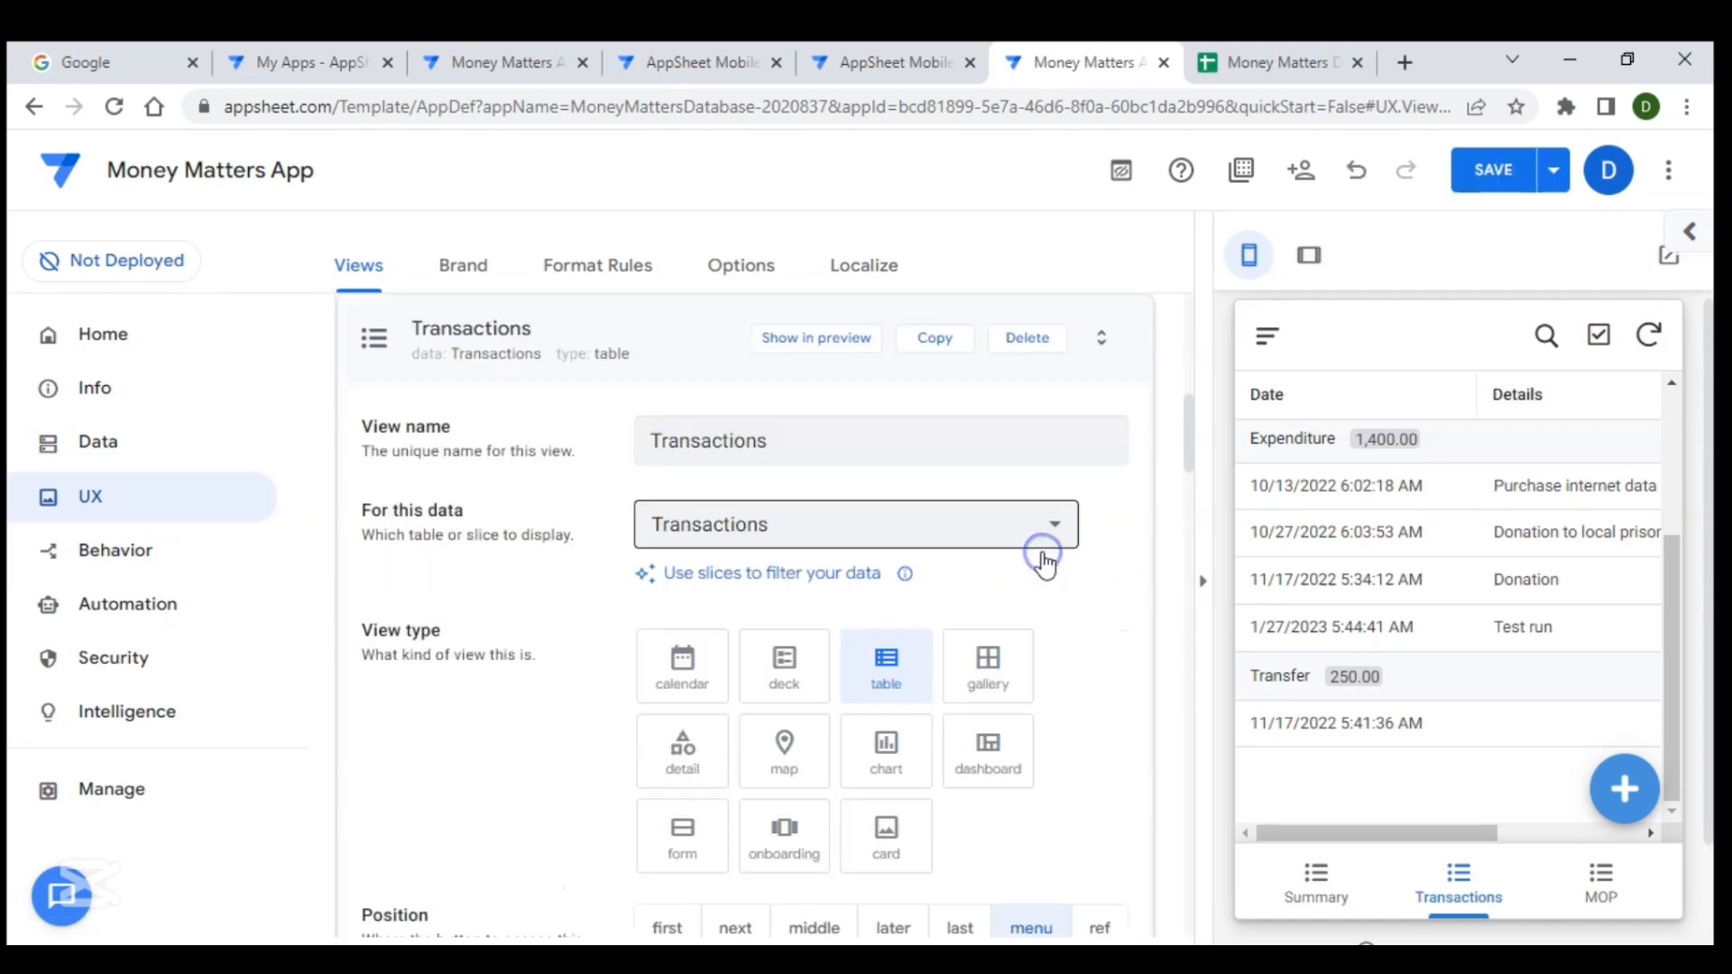
# - Open the preview app's navigation menu to check the Transactions entry
pyautogui.scroll(-4, 1029, 586)
pyautogui.scroll(-2, 1011, 617)
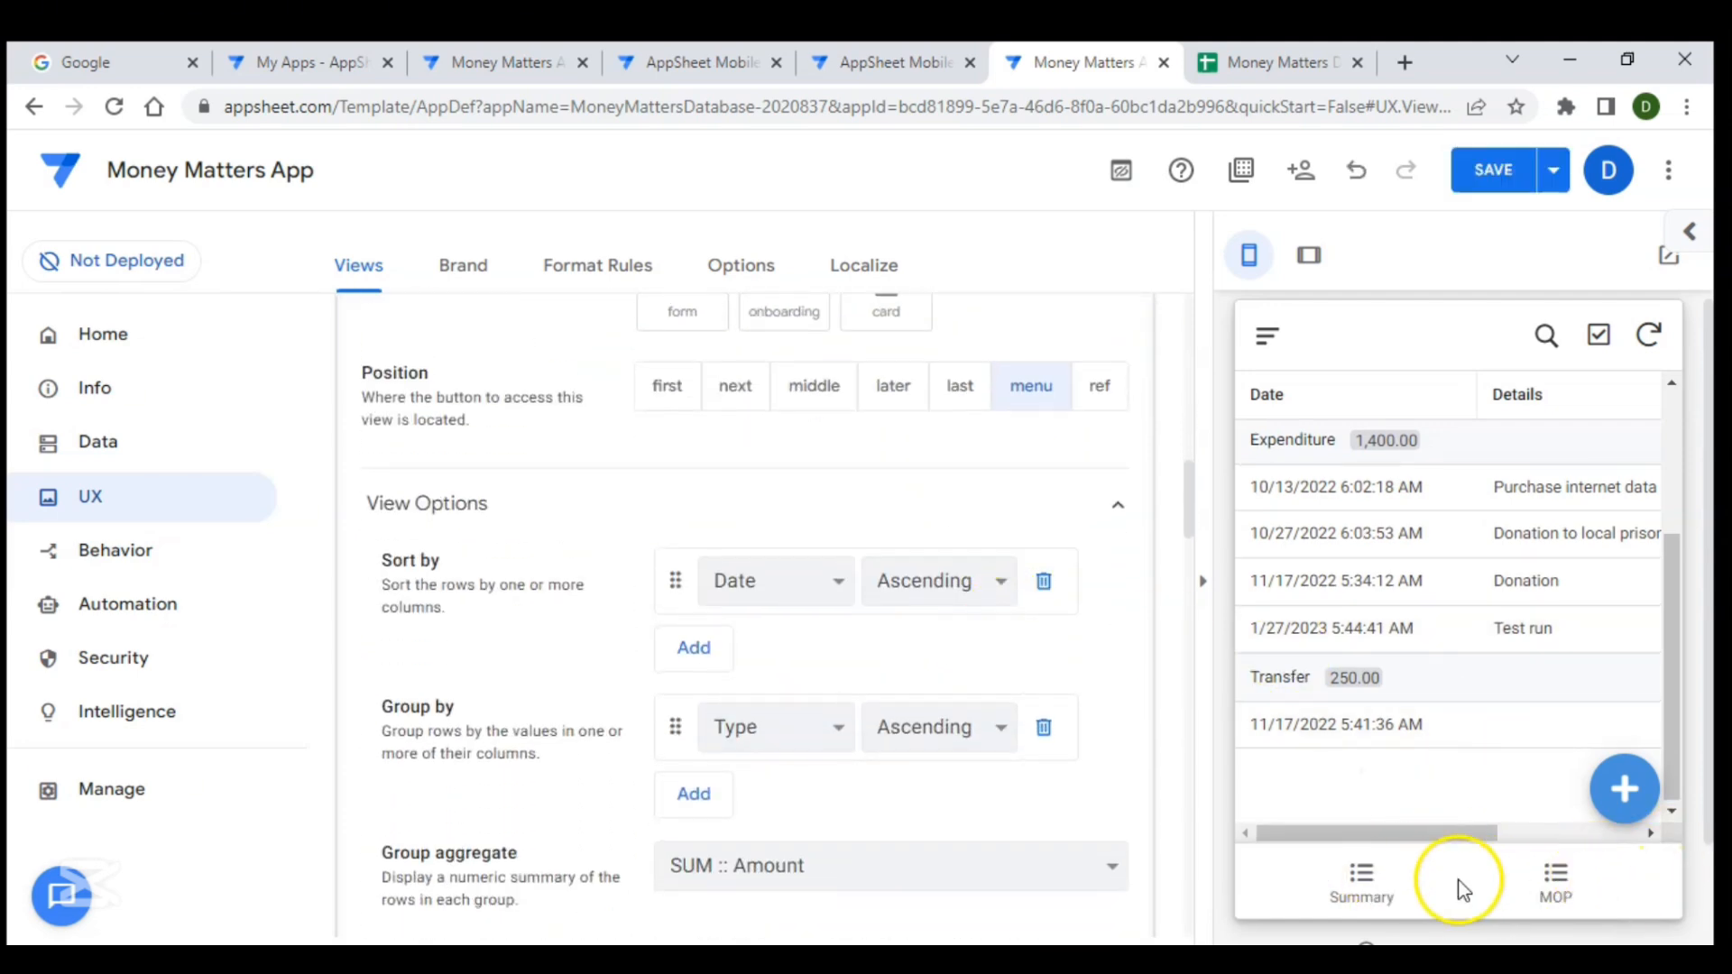
pyautogui.click(1272, 340)
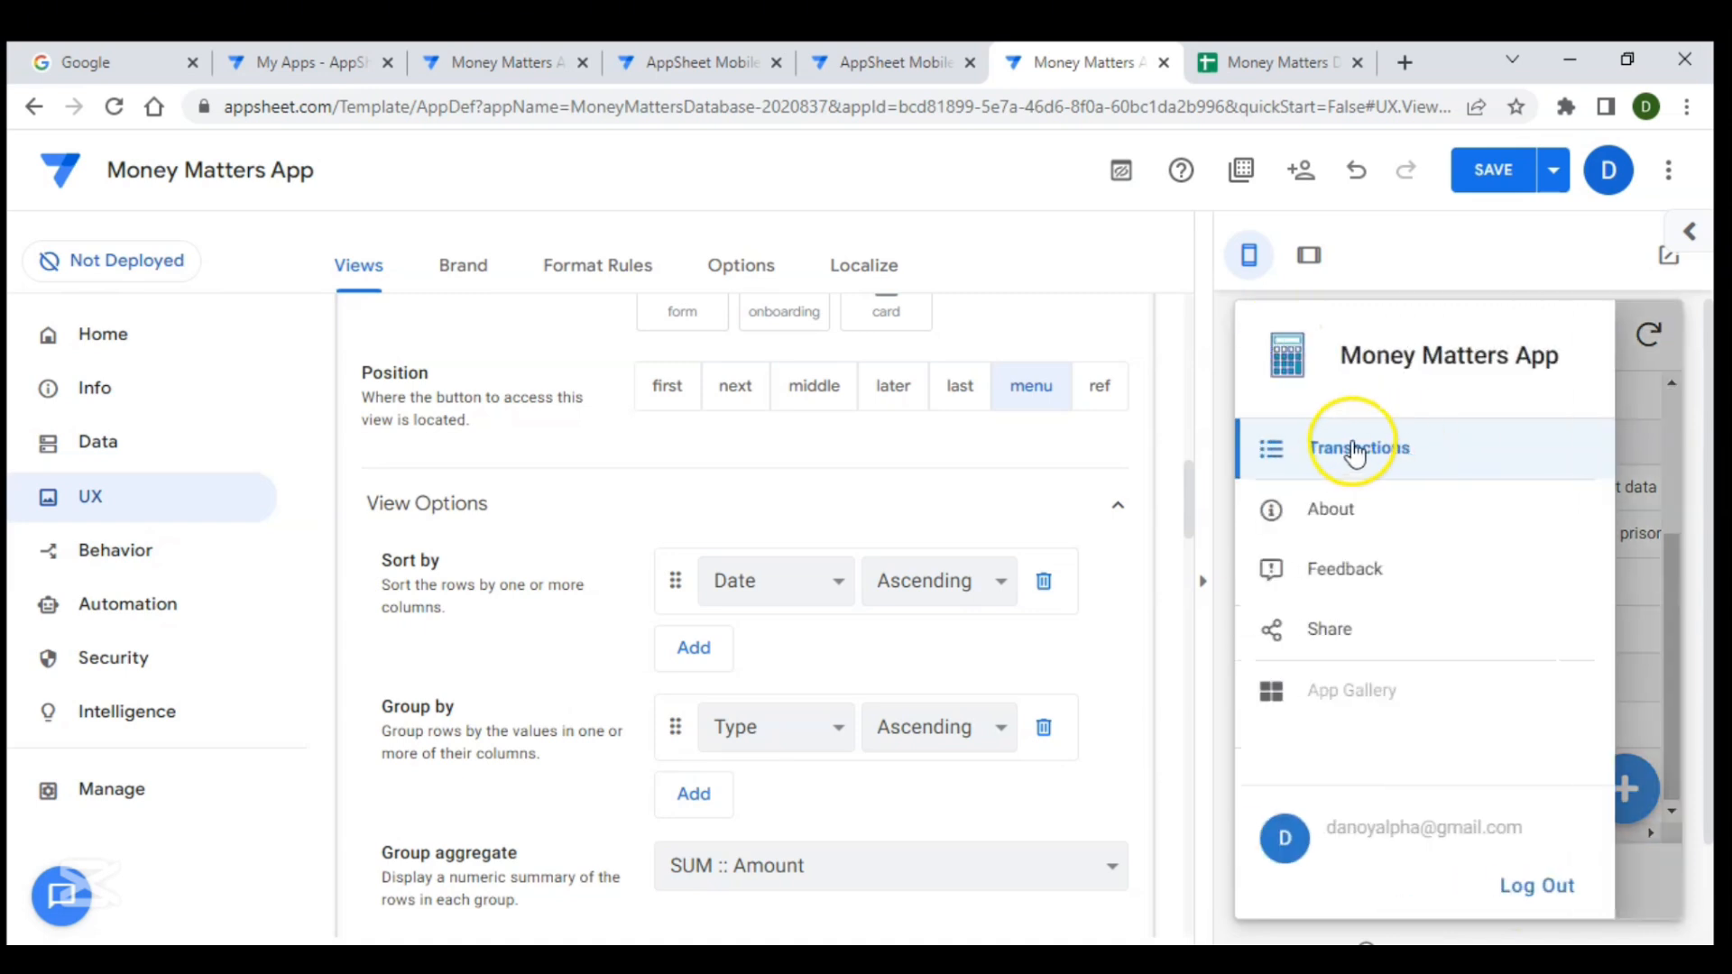
# - Rename the Transactions view to All Transactions
pyautogui.scroll(1, 920, 600)
pyautogui.scroll(3, 917, 600)
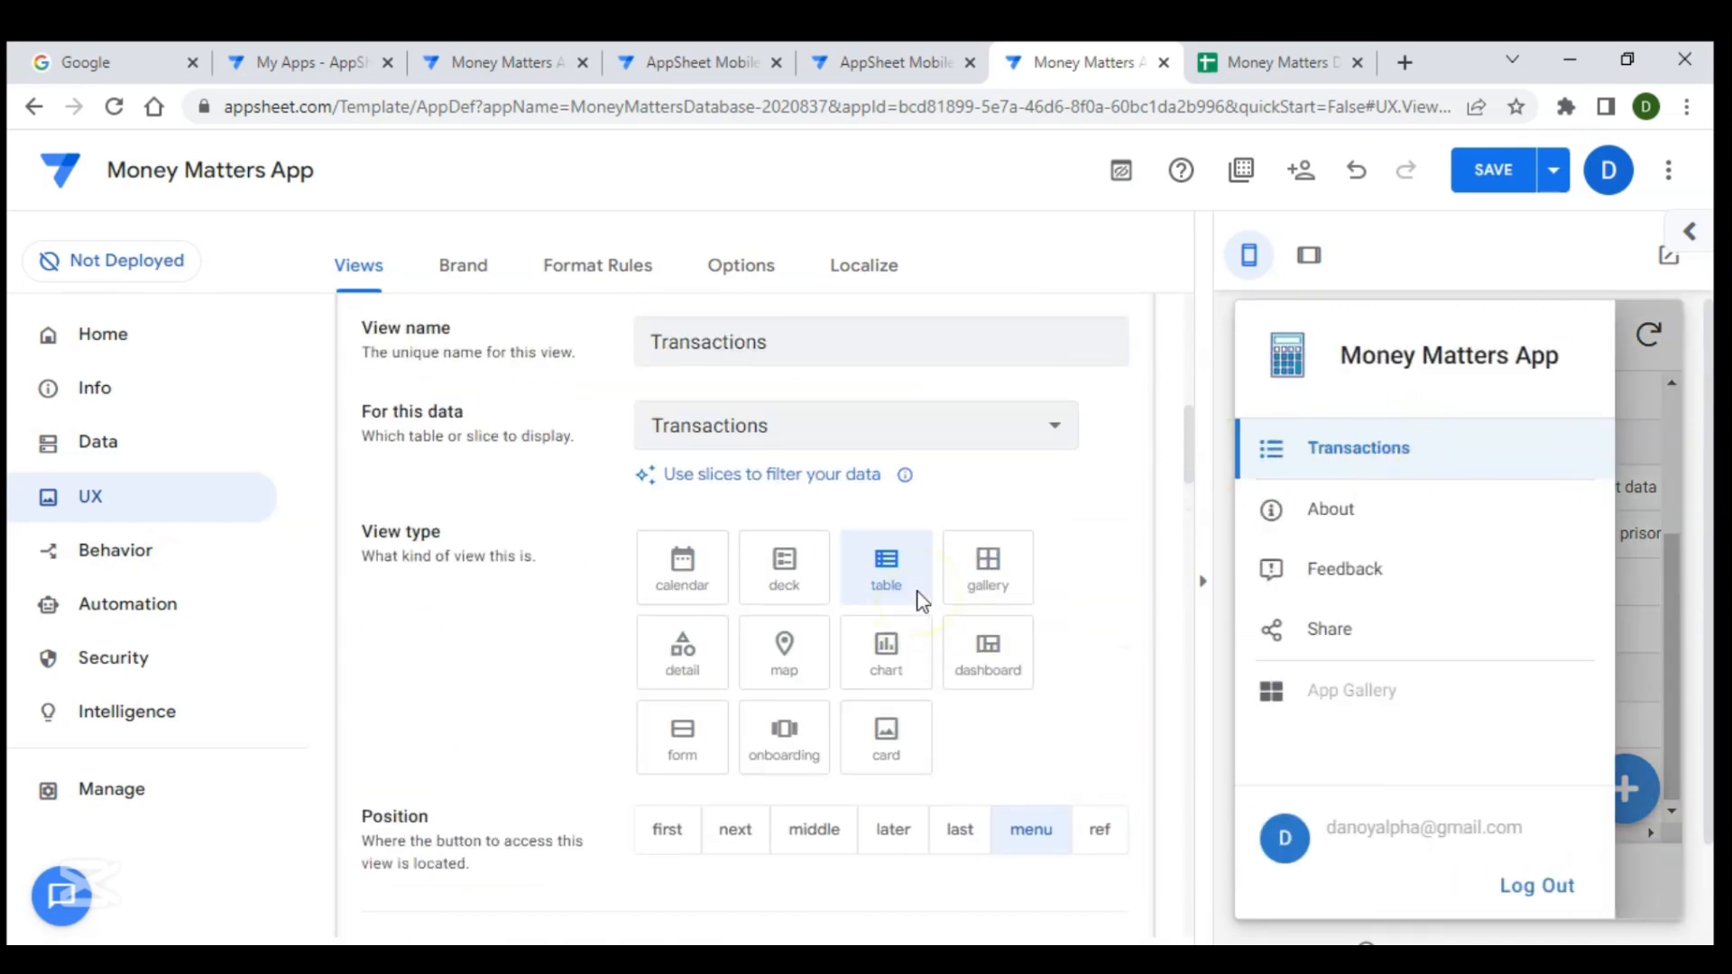
pyautogui.click(650, 362)
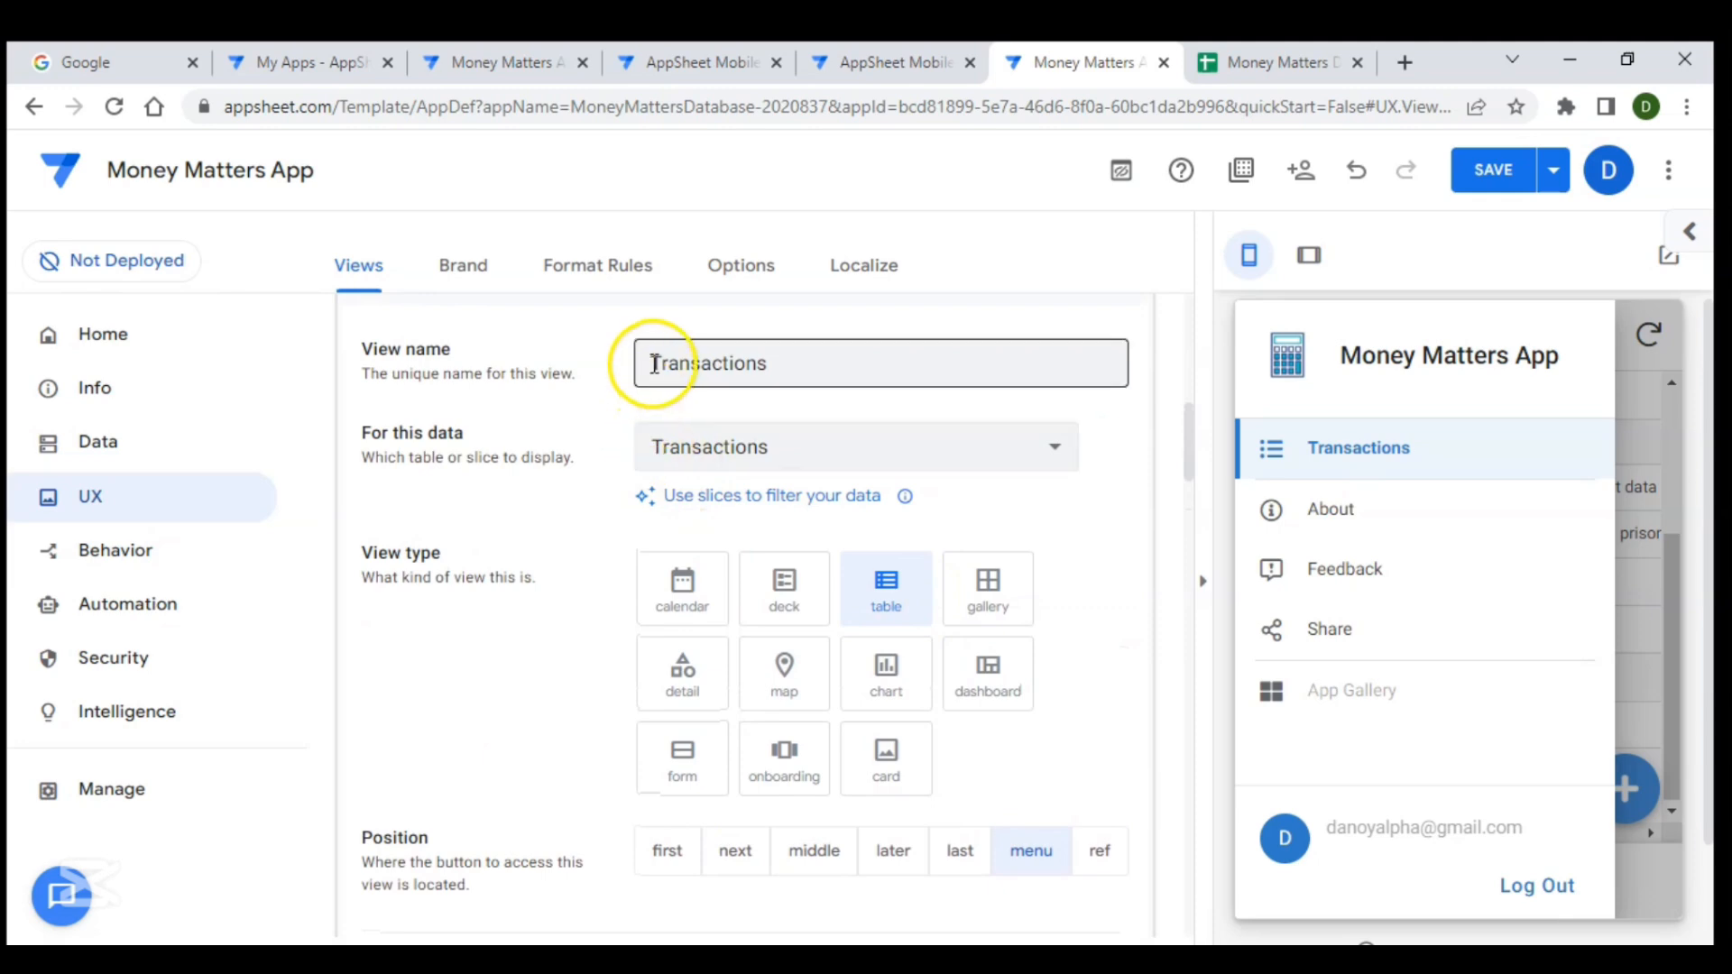
pyautogui.write('All')
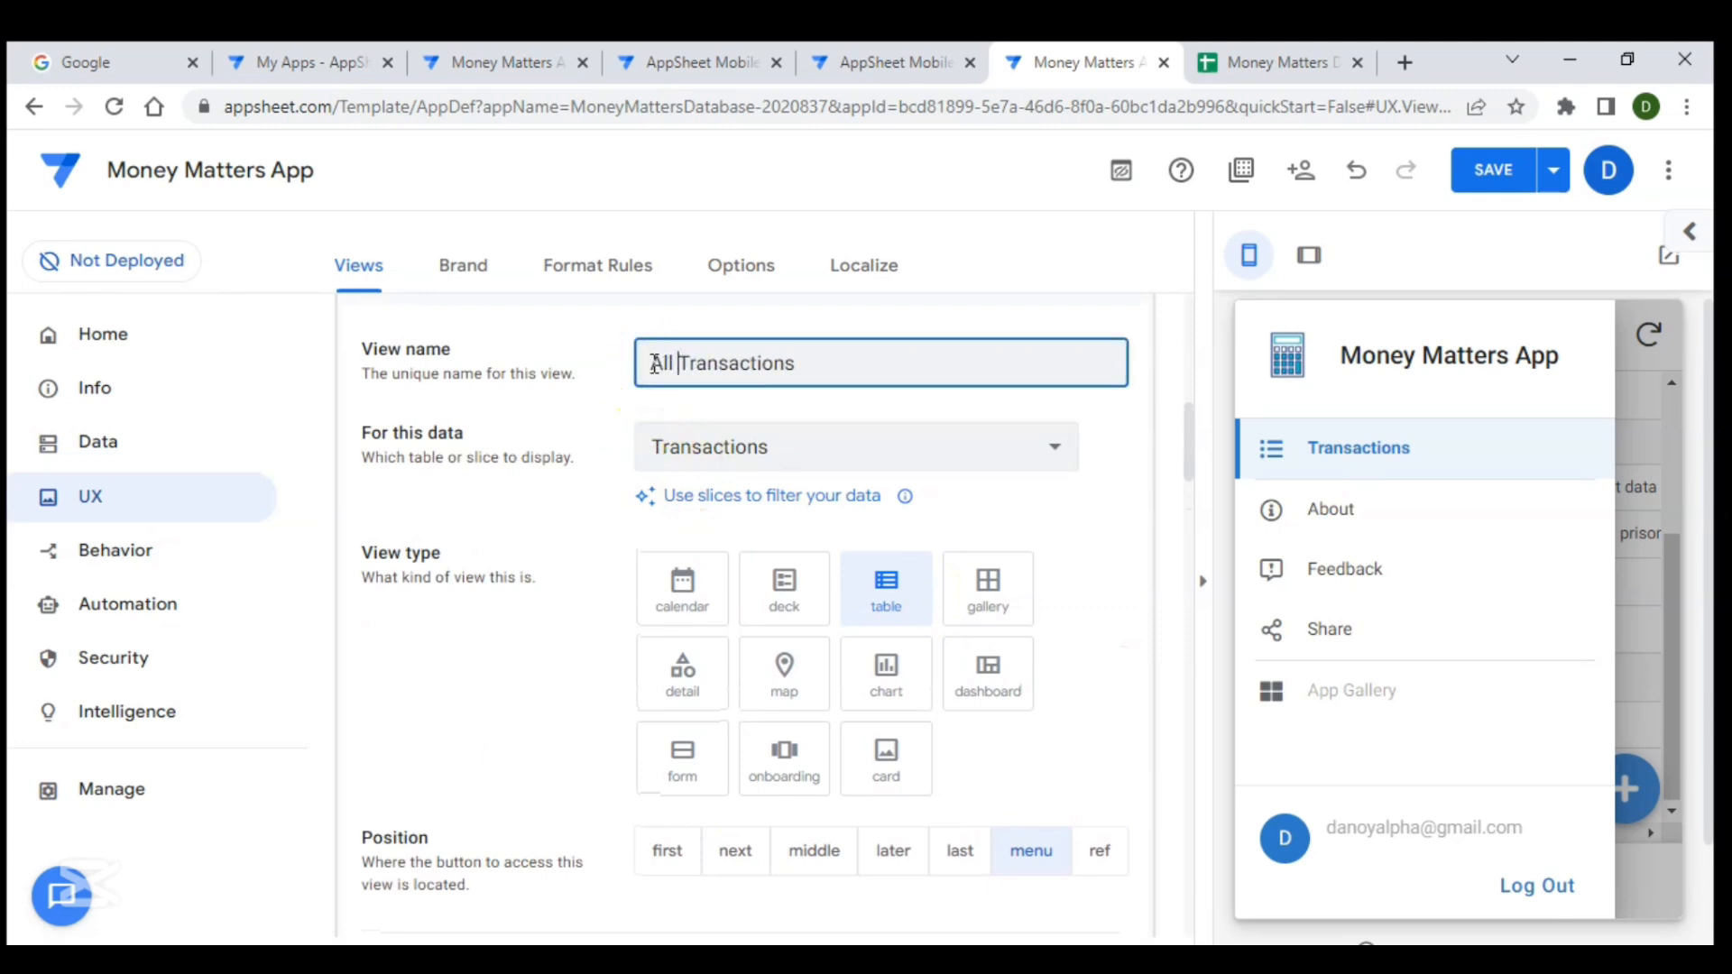
pyautogui.scroll(1, 821, 435)
pyautogui.click(692, 404)
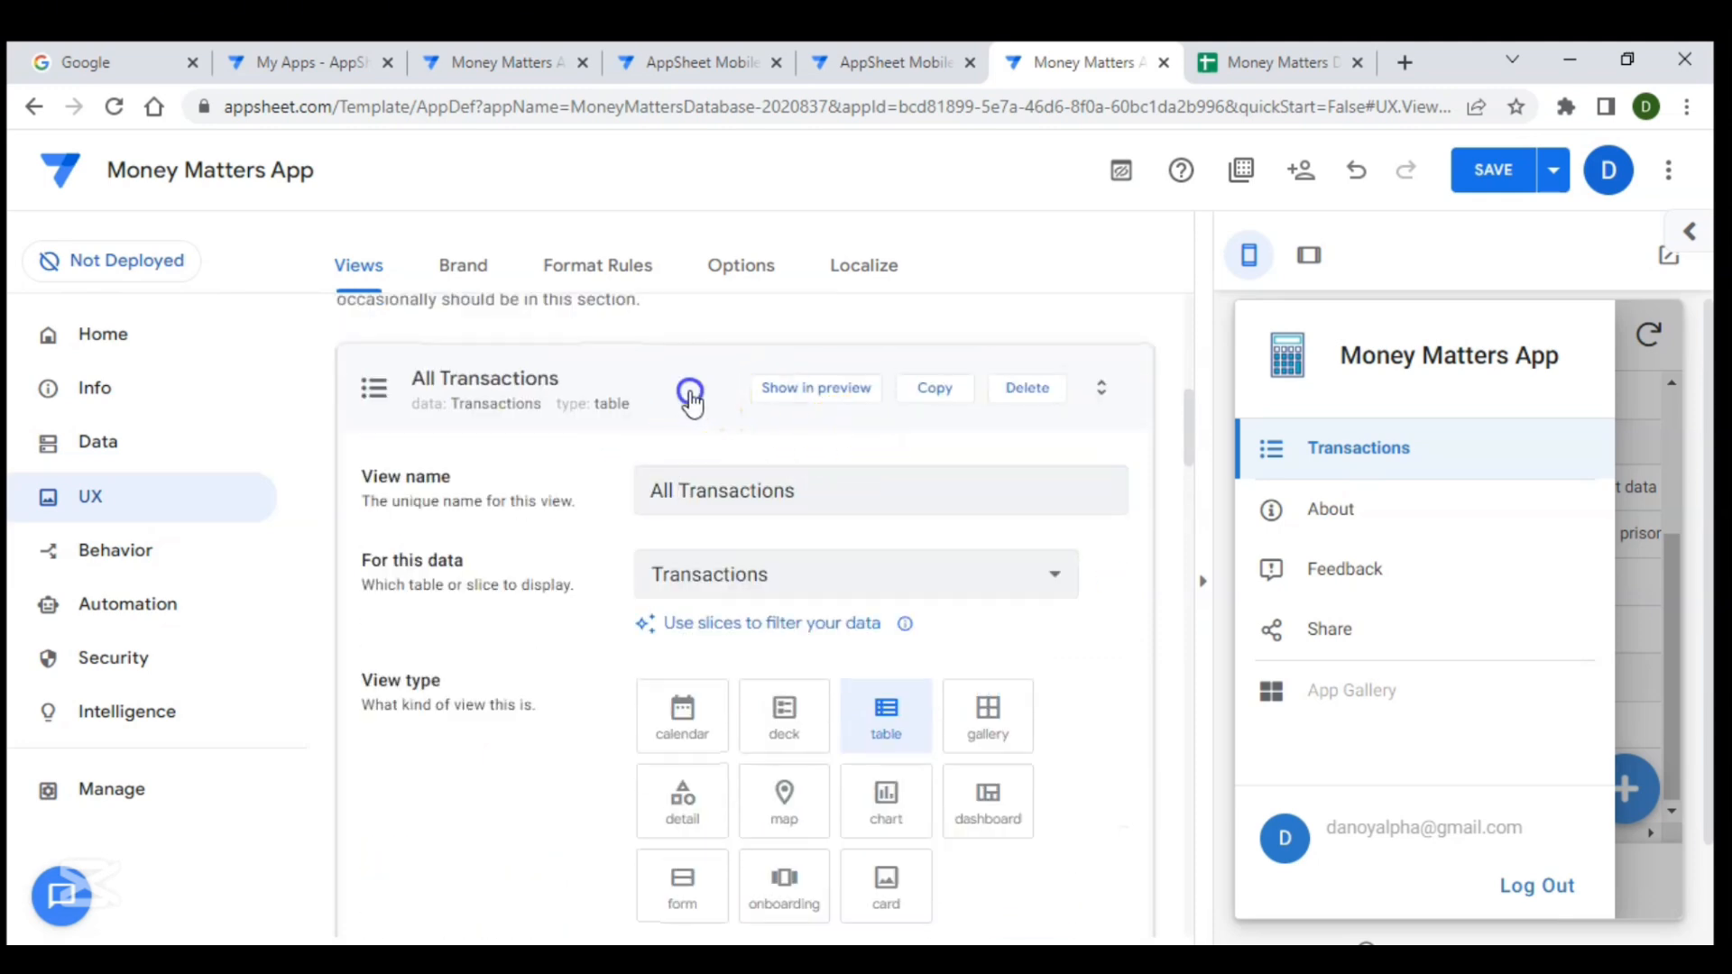
# - Close the preview menu and switch between the Summary and MOP views in the preview app
pyautogui.click(1630, 663)
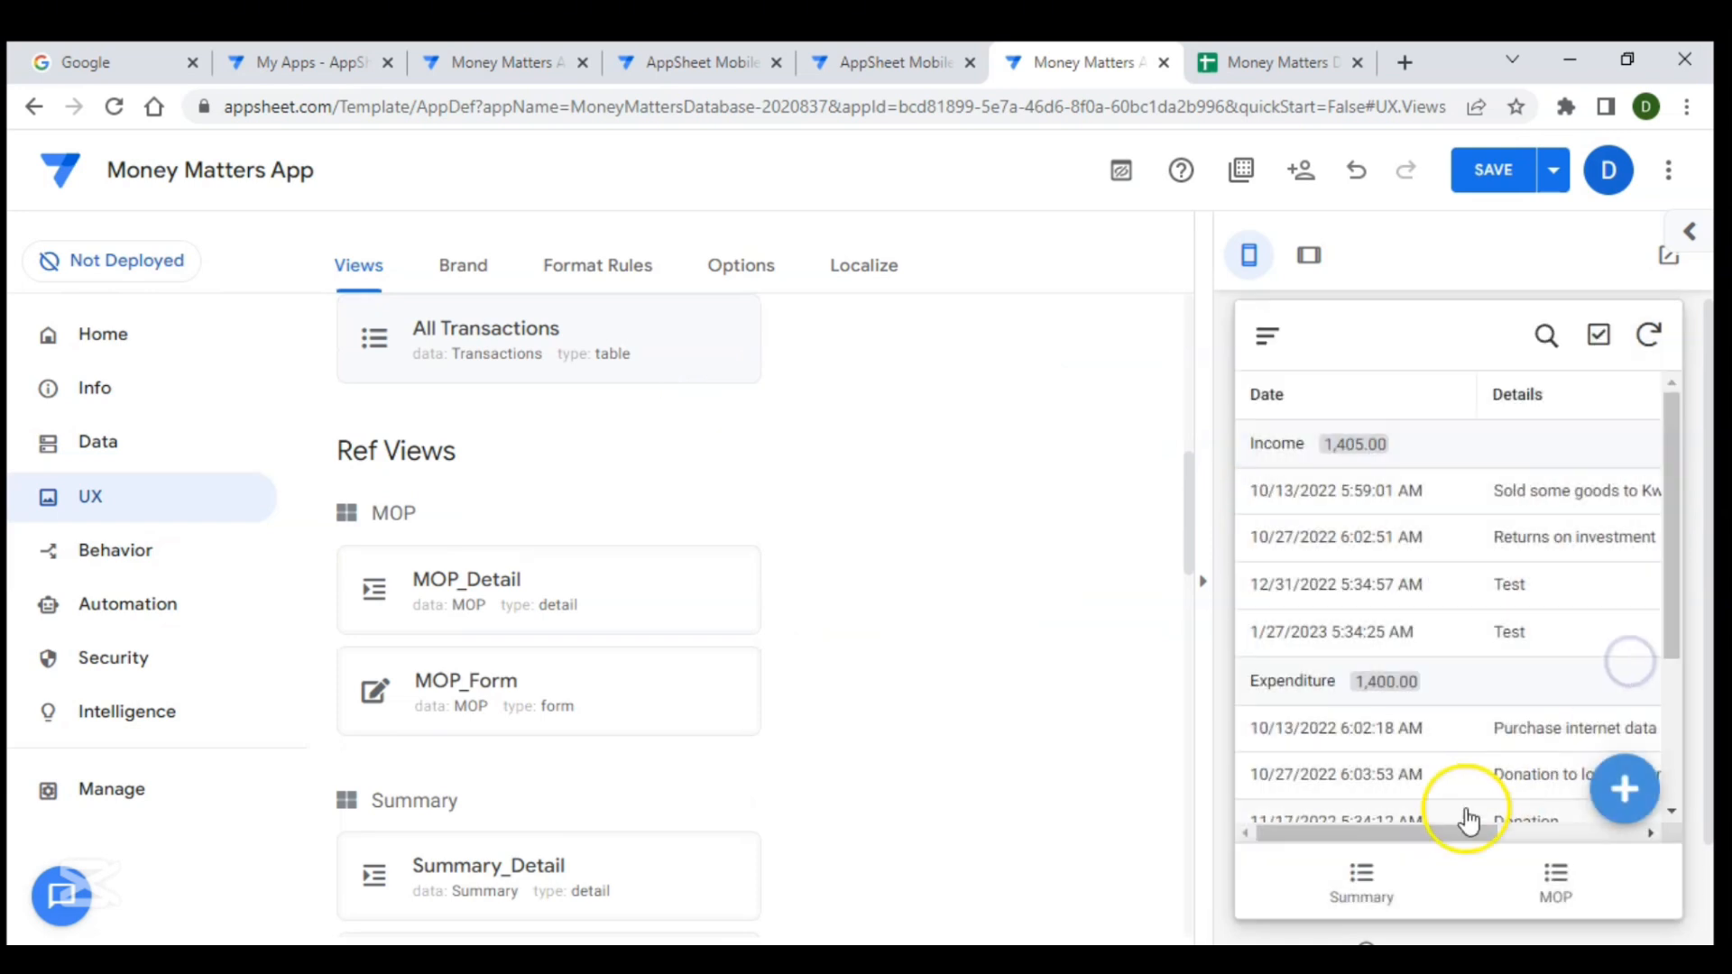
pyautogui.click(1381, 874)
pyautogui.click(1559, 882)
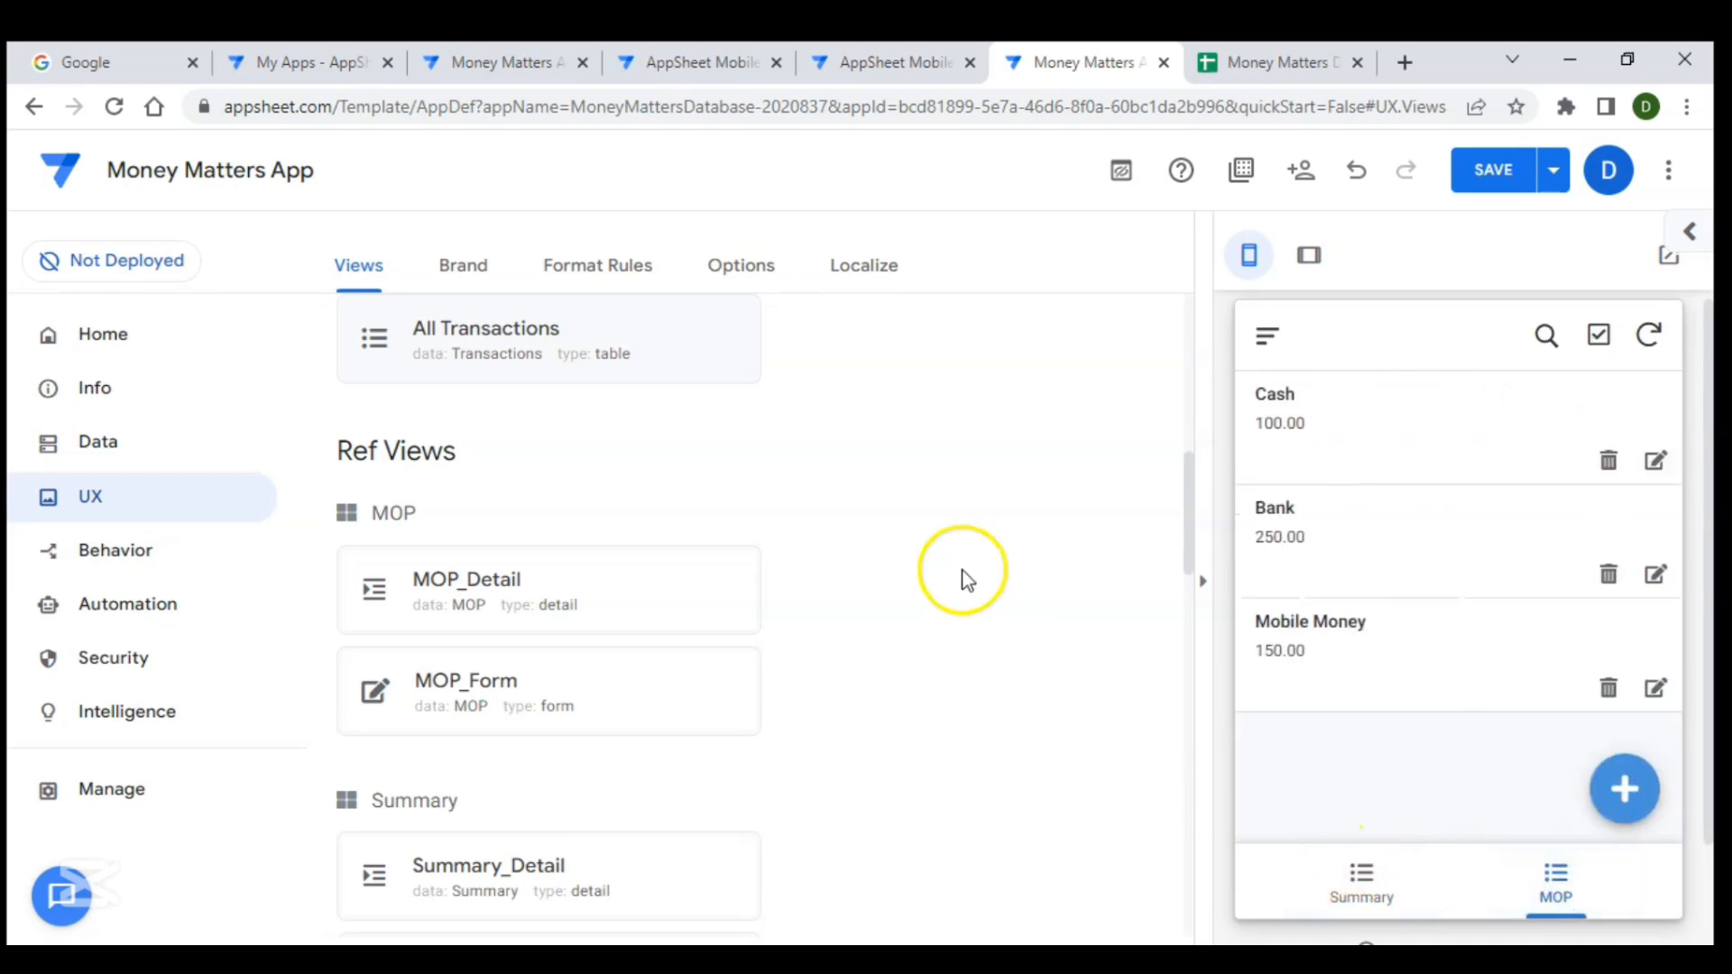
# - Copy the All Transactions view and name the copy Transactions
pyautogui.scroll(5, 947, 572)
pyautogui.scroll(-2, 533, 597)
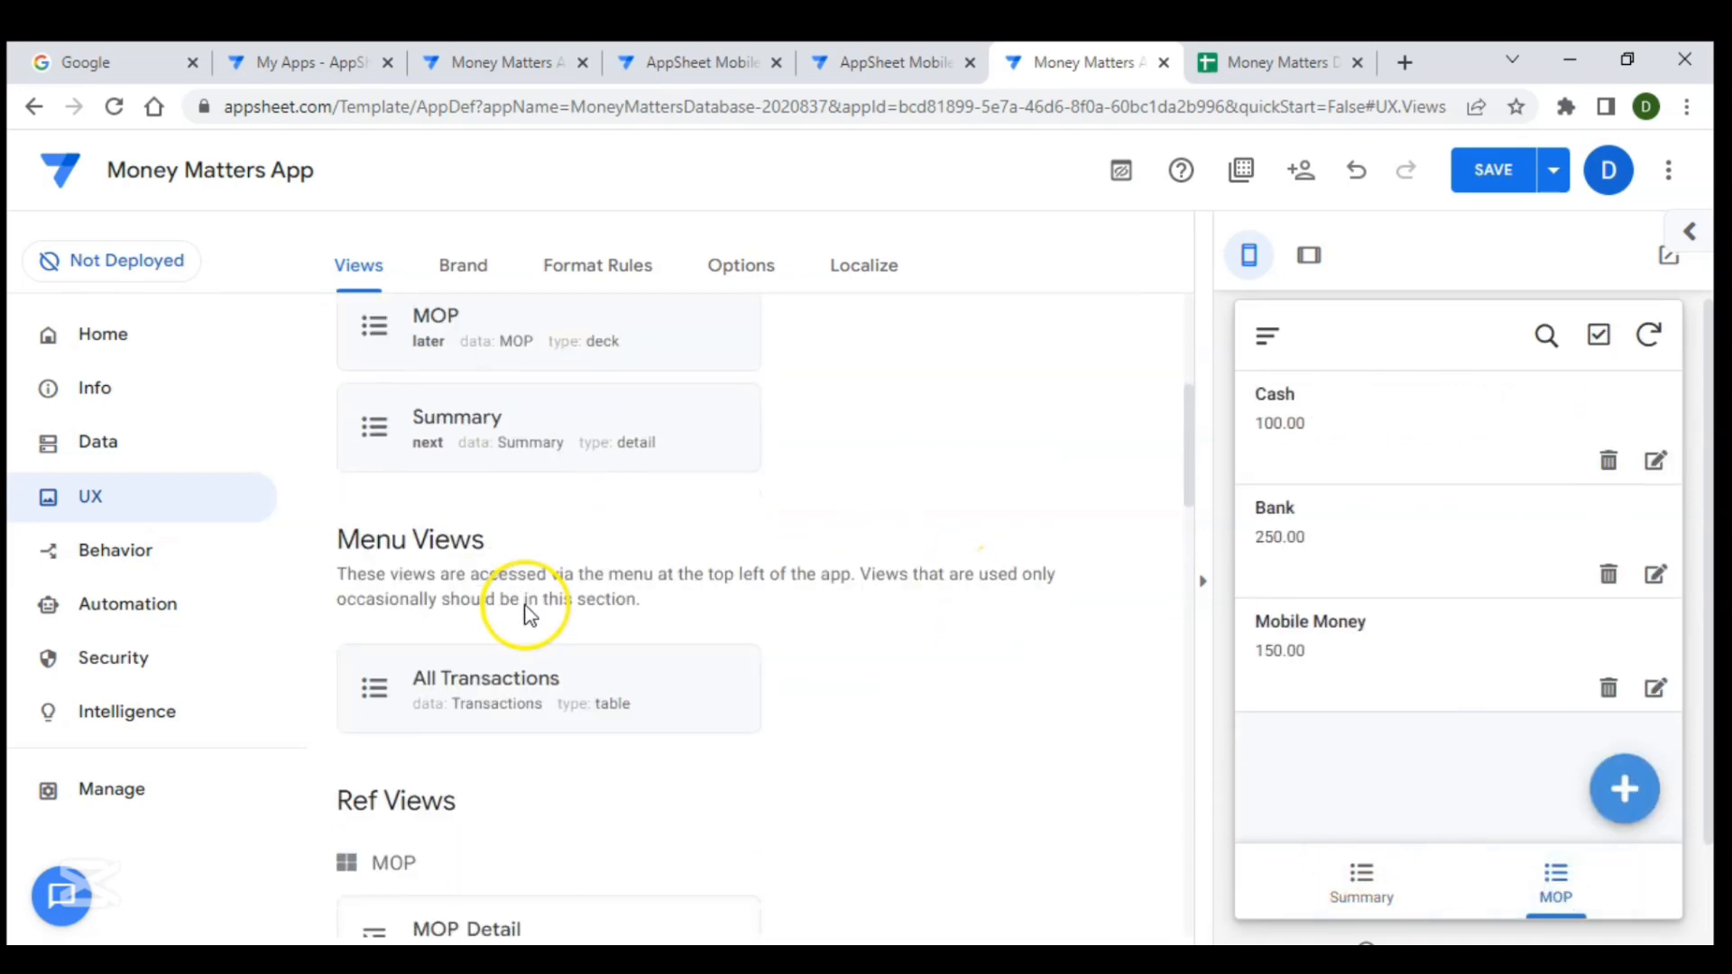
pyautogui.click(619, 621)
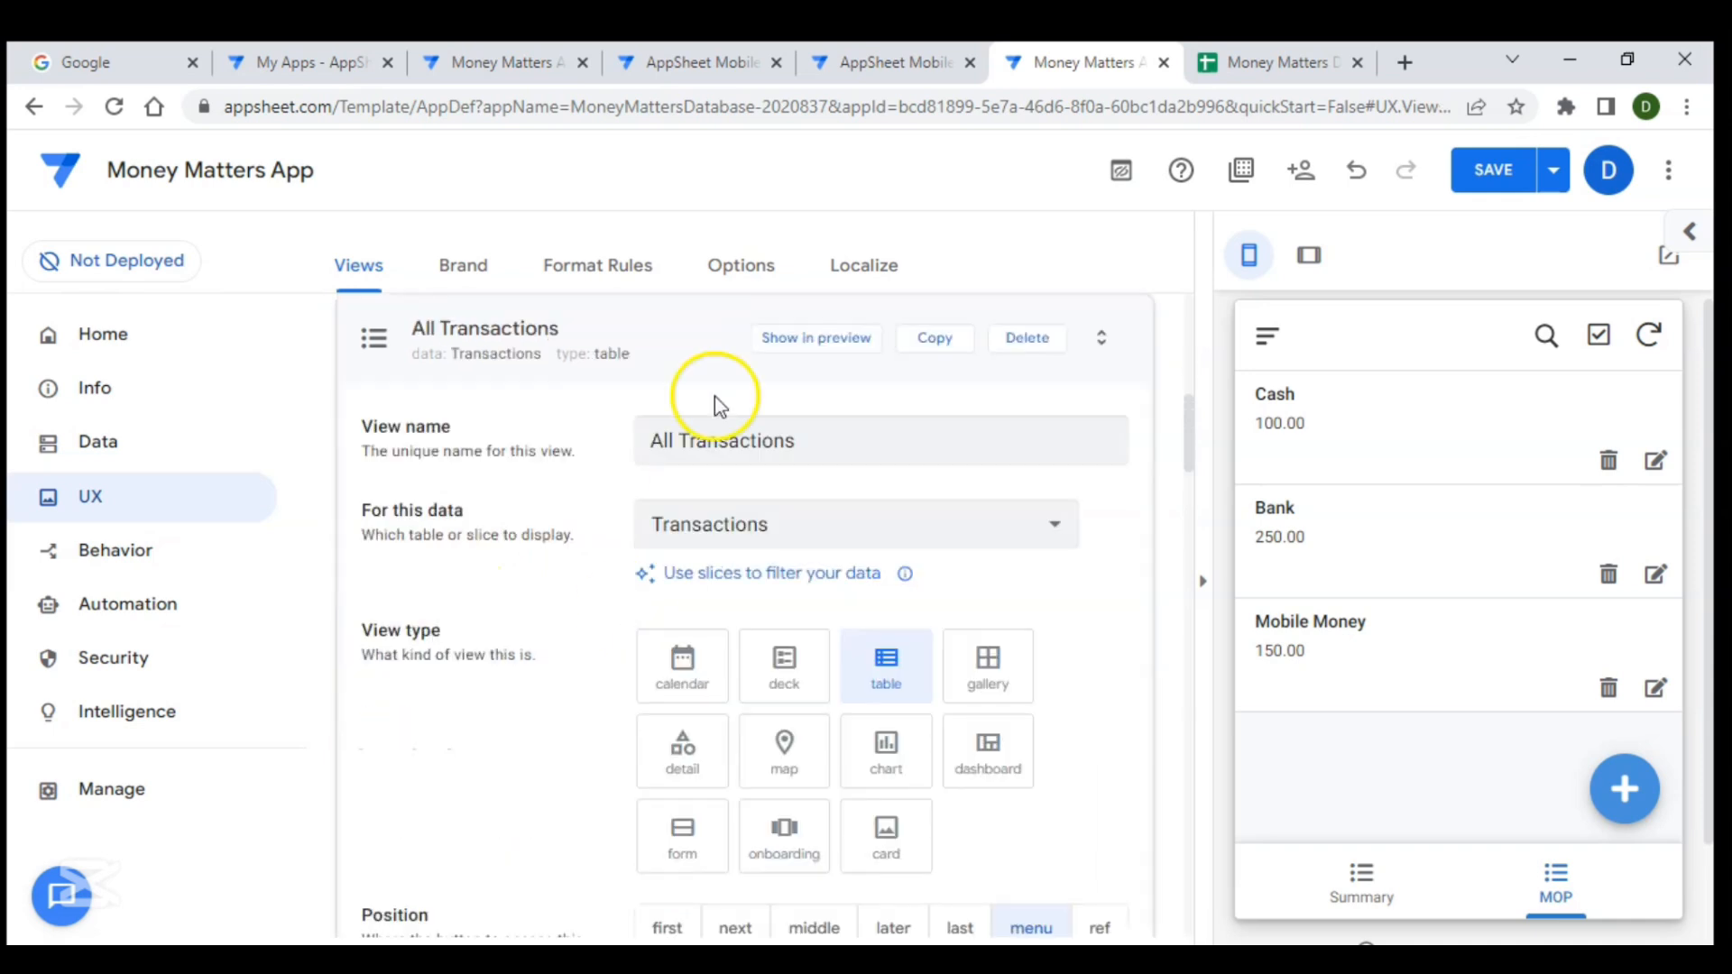
pyautogui.click(931, 350)
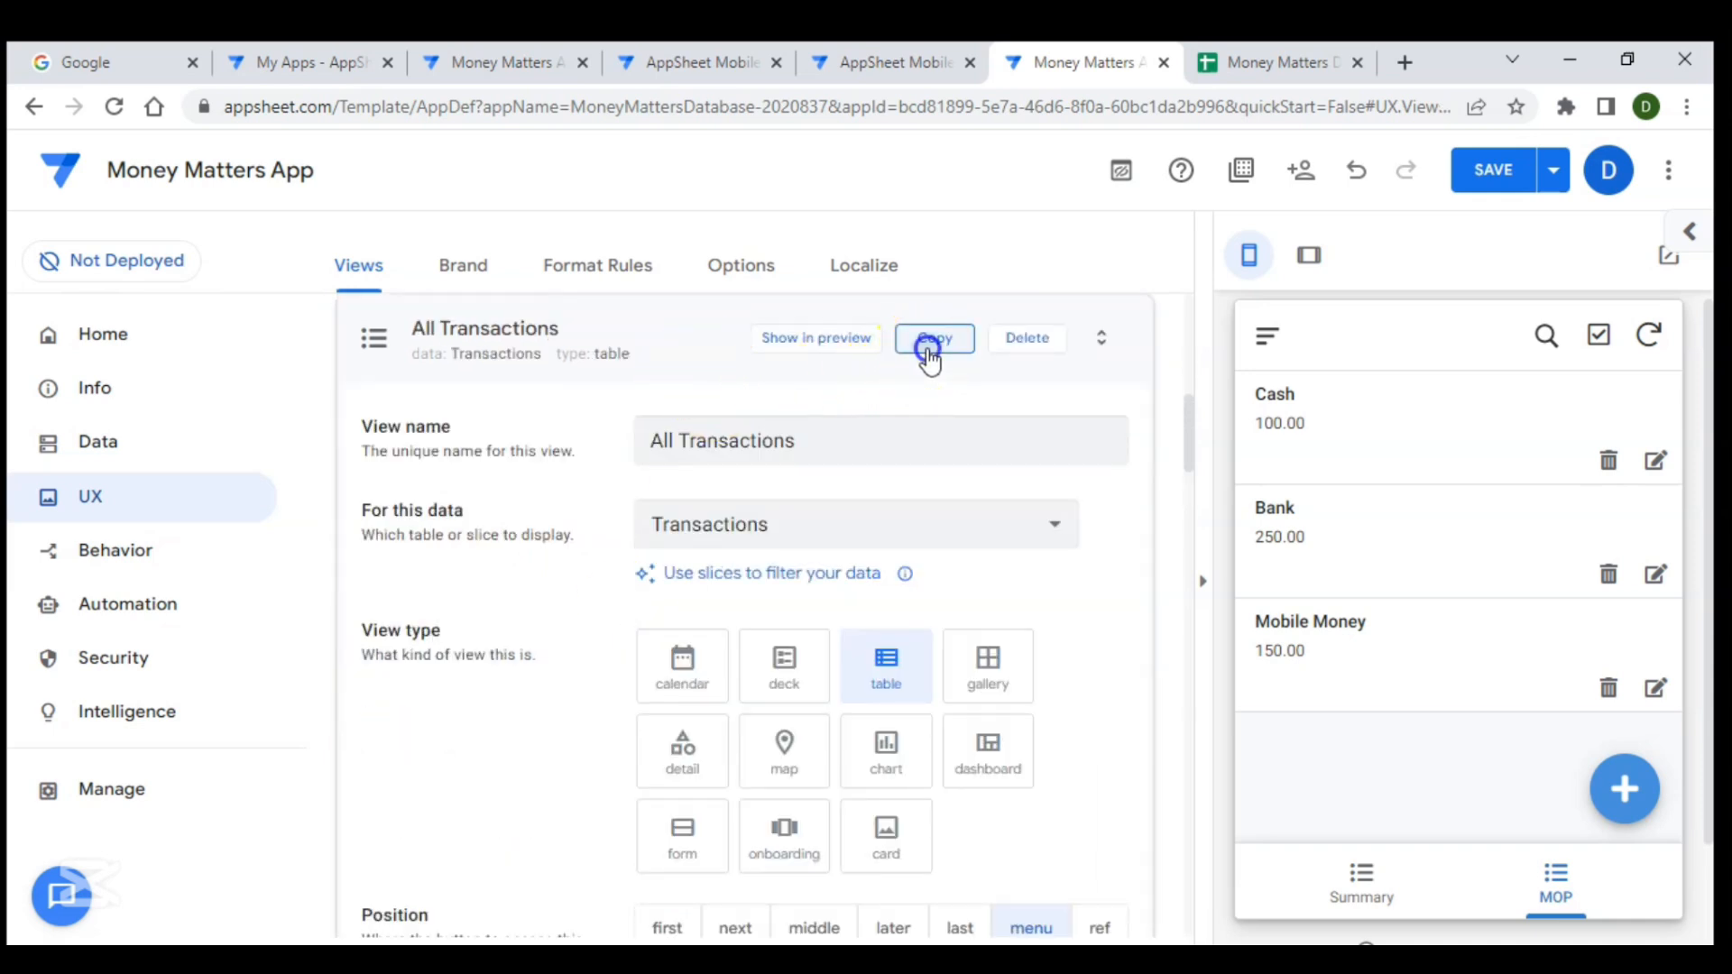
pyautogui.click(721, 439)
pyautogui.press('BackSpace')
pyautogui.press('BackSpace')
pyautogui.press('BackSpace')
pyautogui.press('BackSpace')
pyautogui.click(822, 446)
pyautogui.press('BackSpace')
pyautogui.press('BackSpace')
# - Set the new Transactions view's position to middle
pyautogui.scroll(-4, 785, 550)
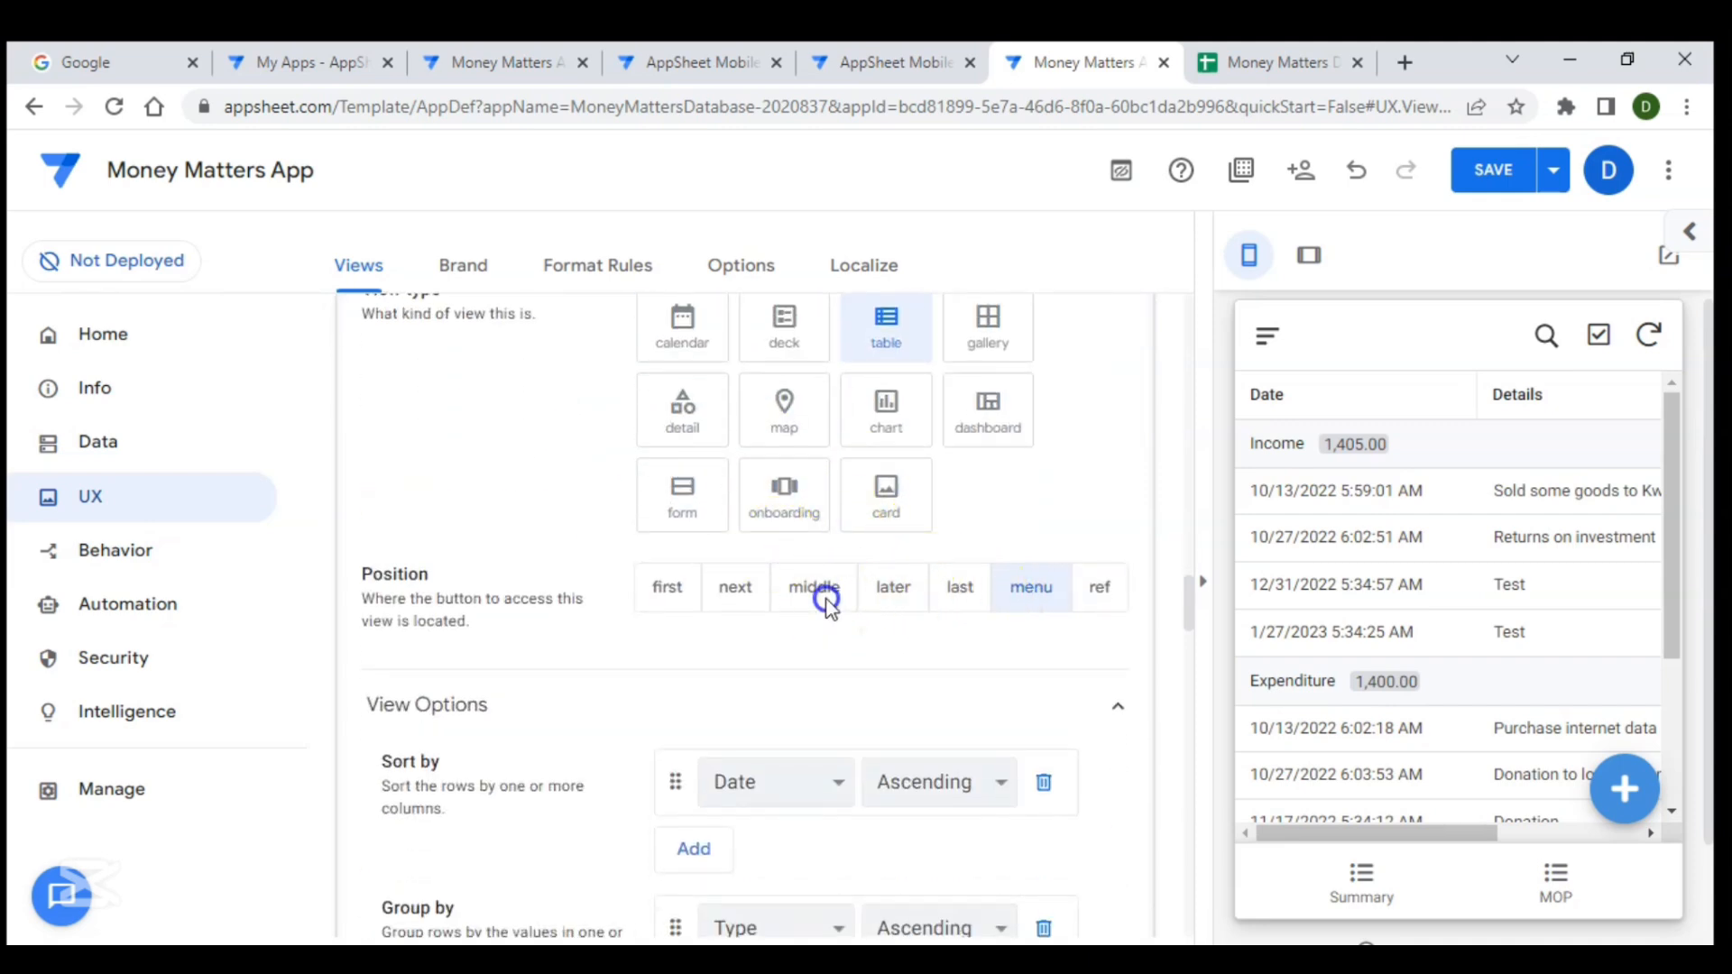
pyautogui.scroll(4, 821, 598)
pyautogui.scroll(-2, 959, 598)
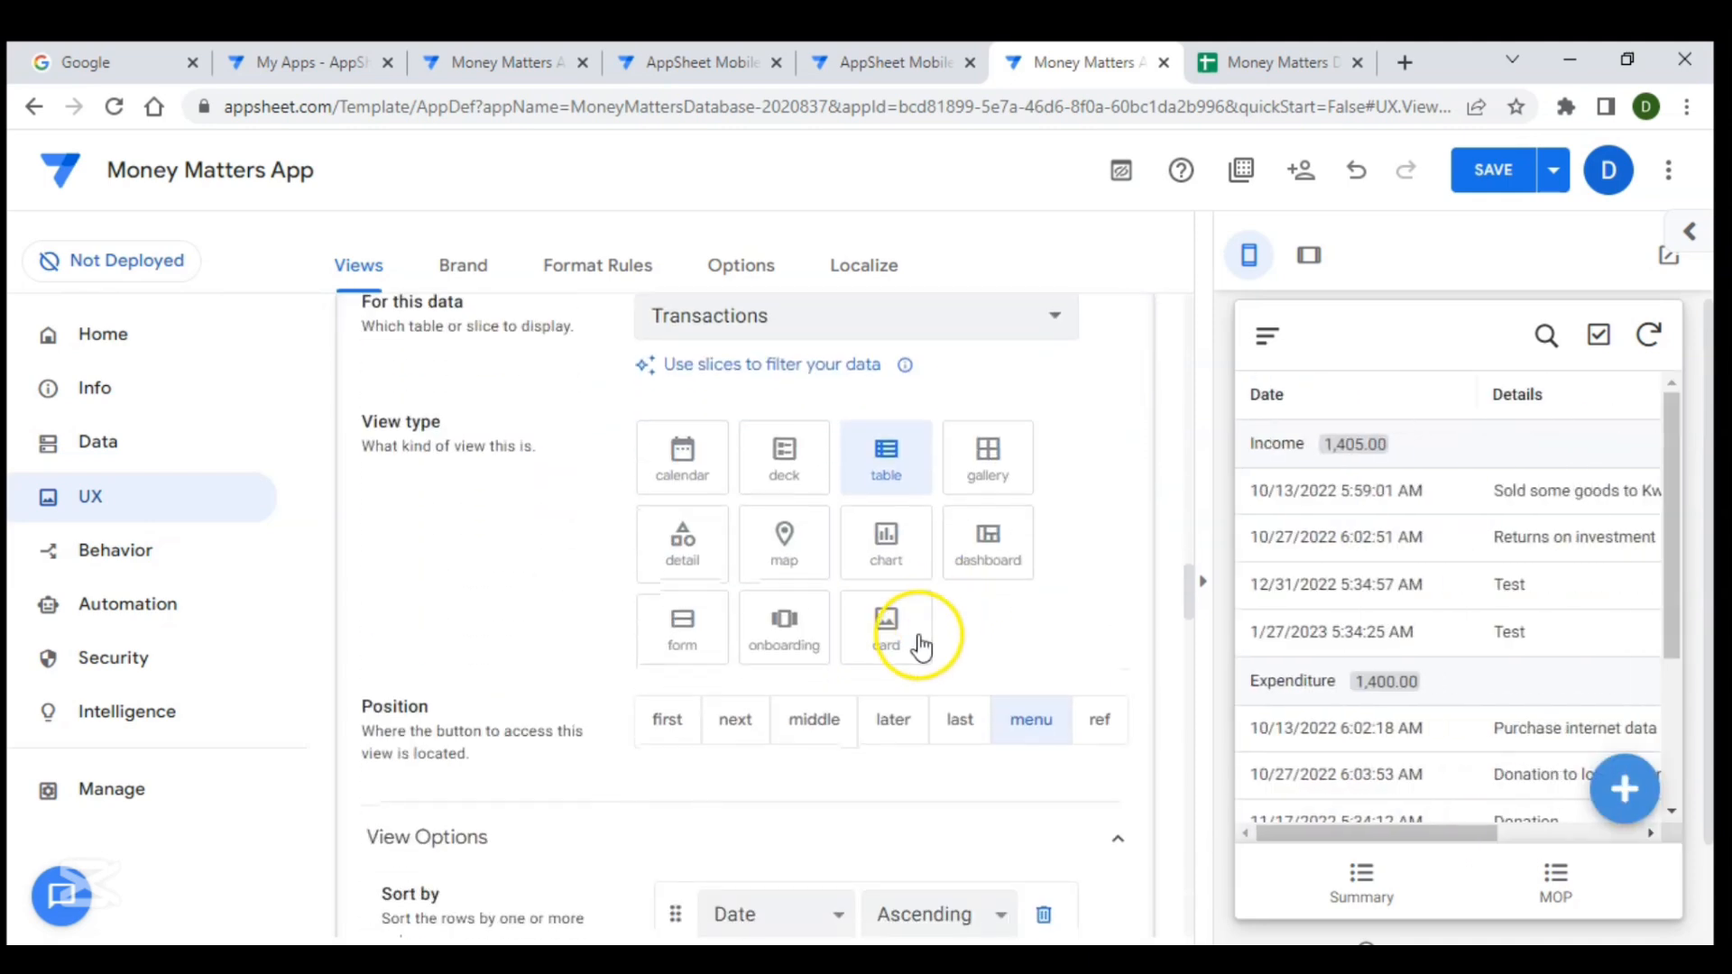
pyautogui.scroll(-2, 914, 631)
pyautogui.click(826, 597)
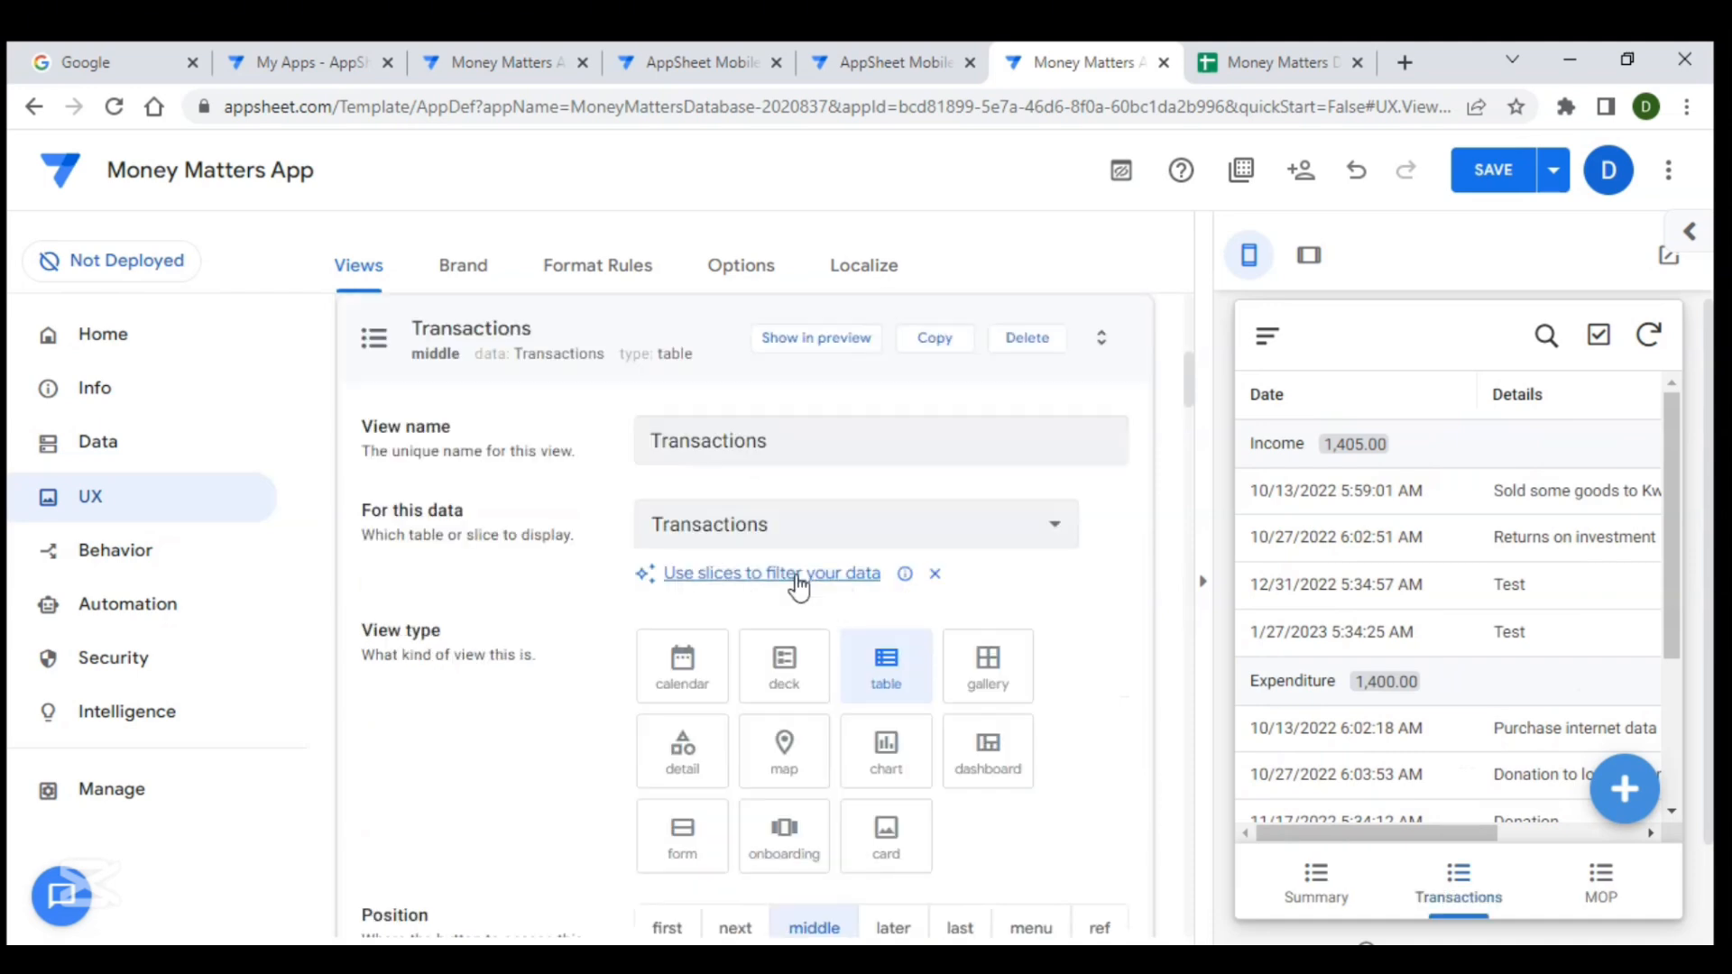
# - Open and close the preview app's navigation menu to check the All Transactions entry
pyautogui.scroll(-2, 800, 581)
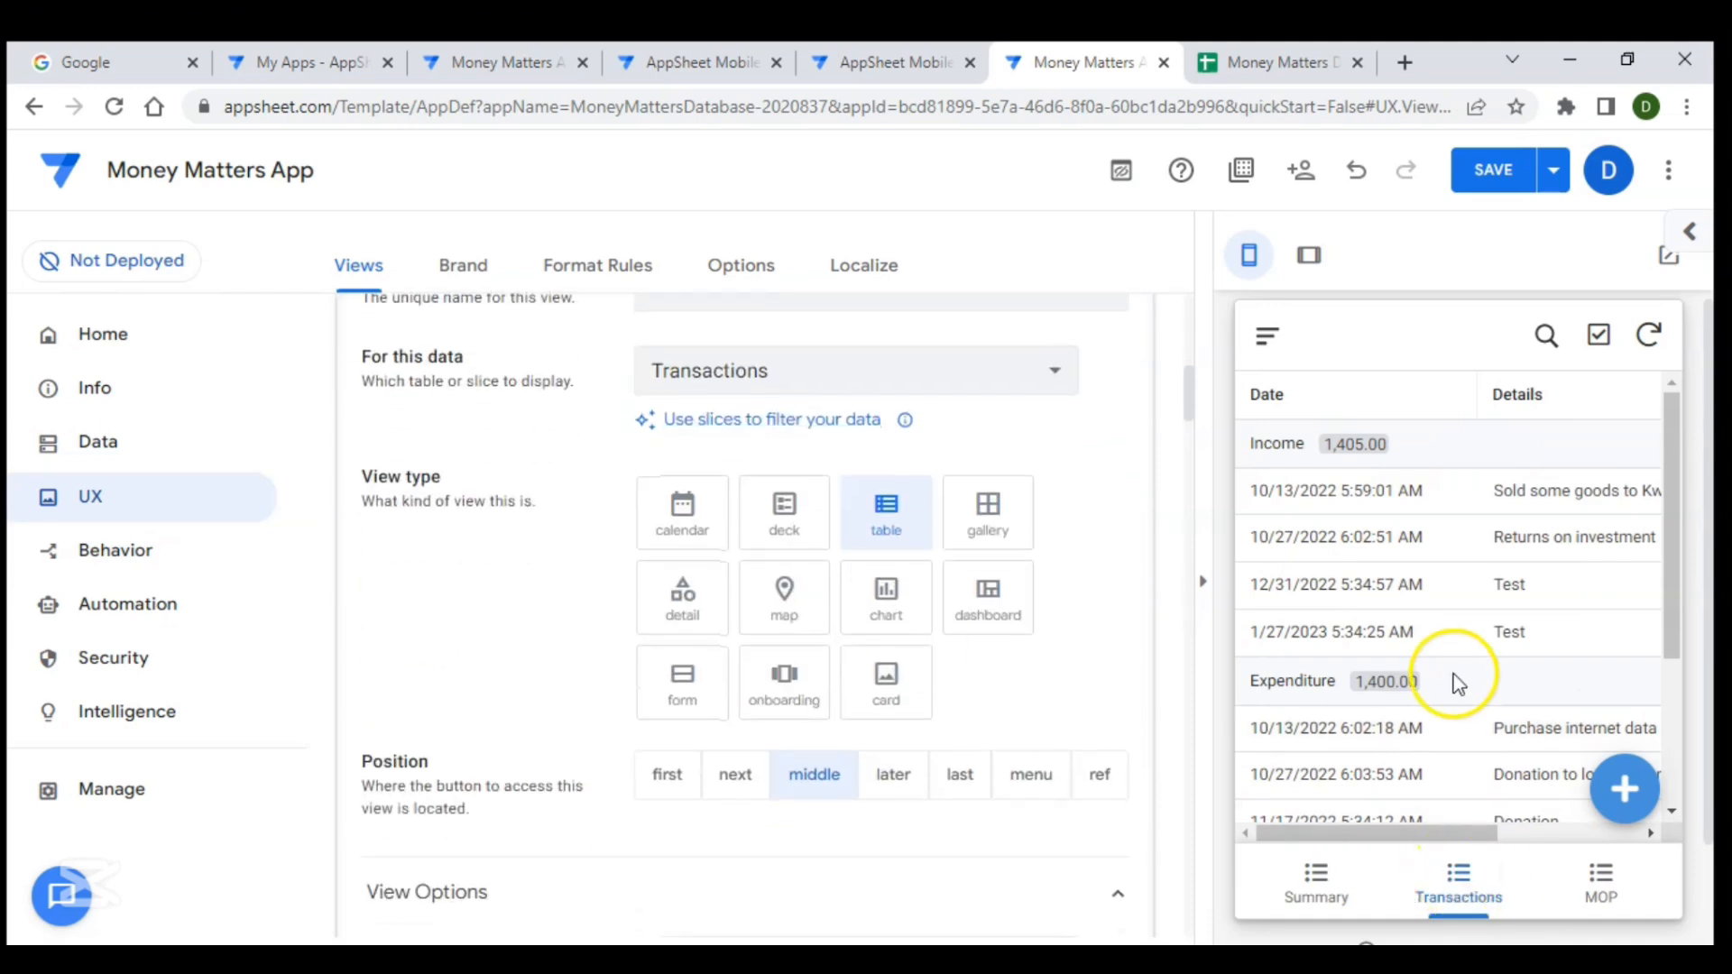
pyautogui.click(1266, 342)
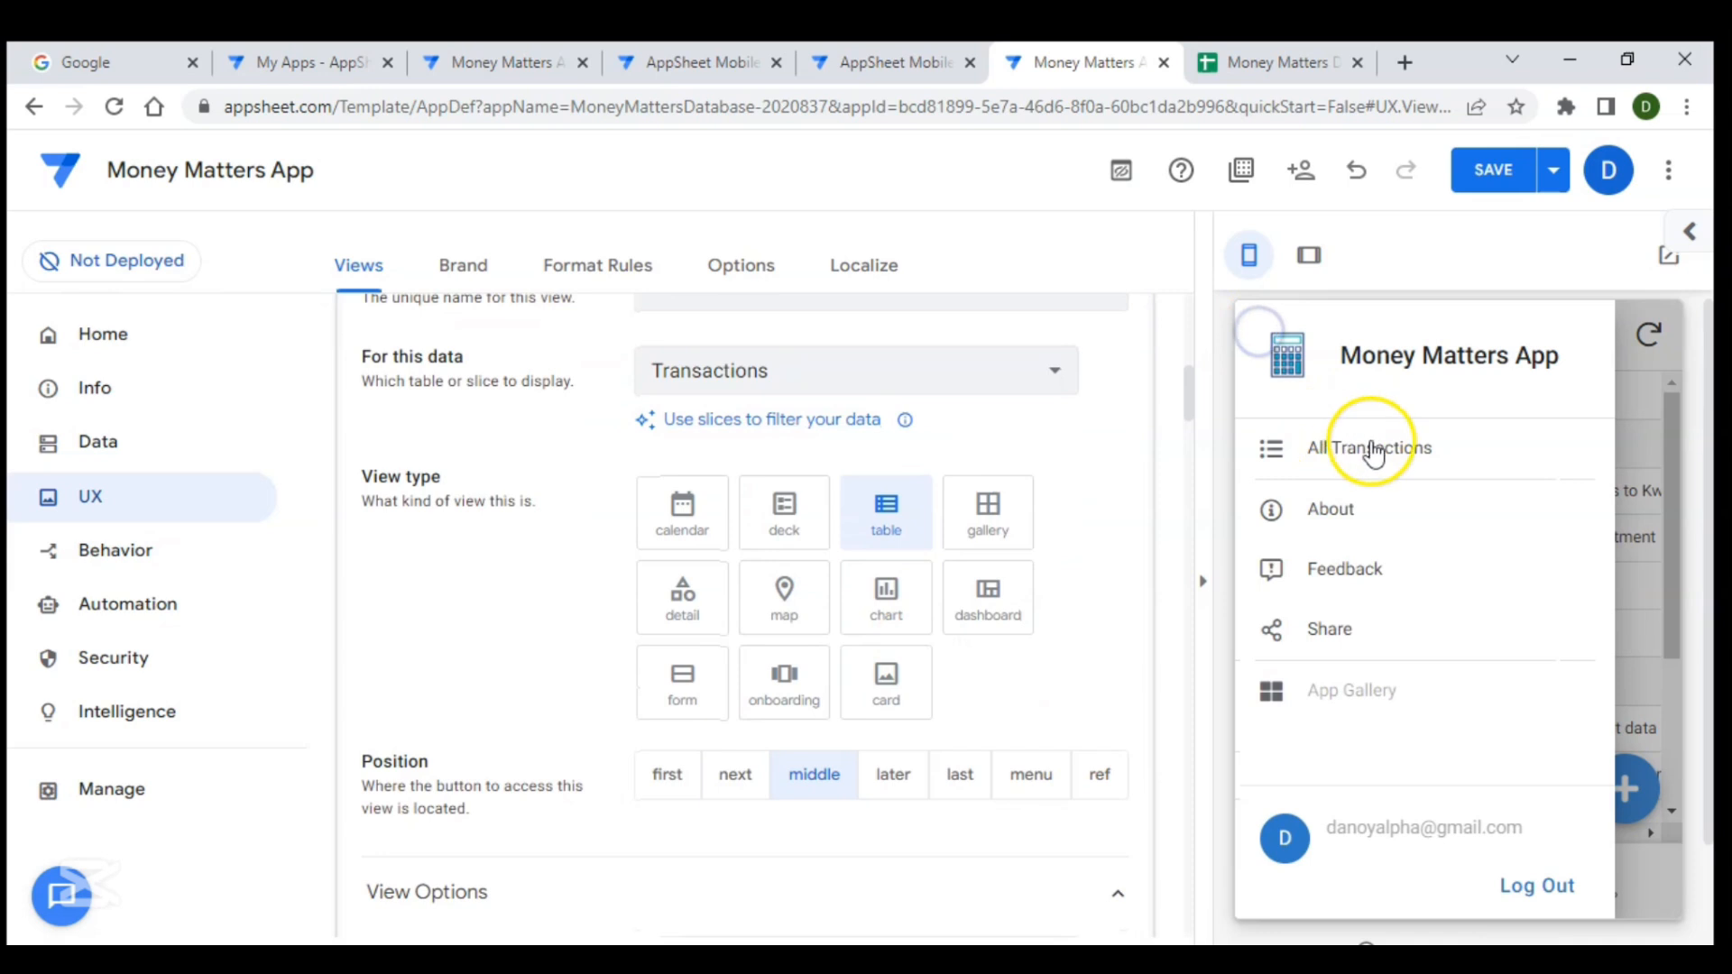
pyautogui.click(1638, 397)
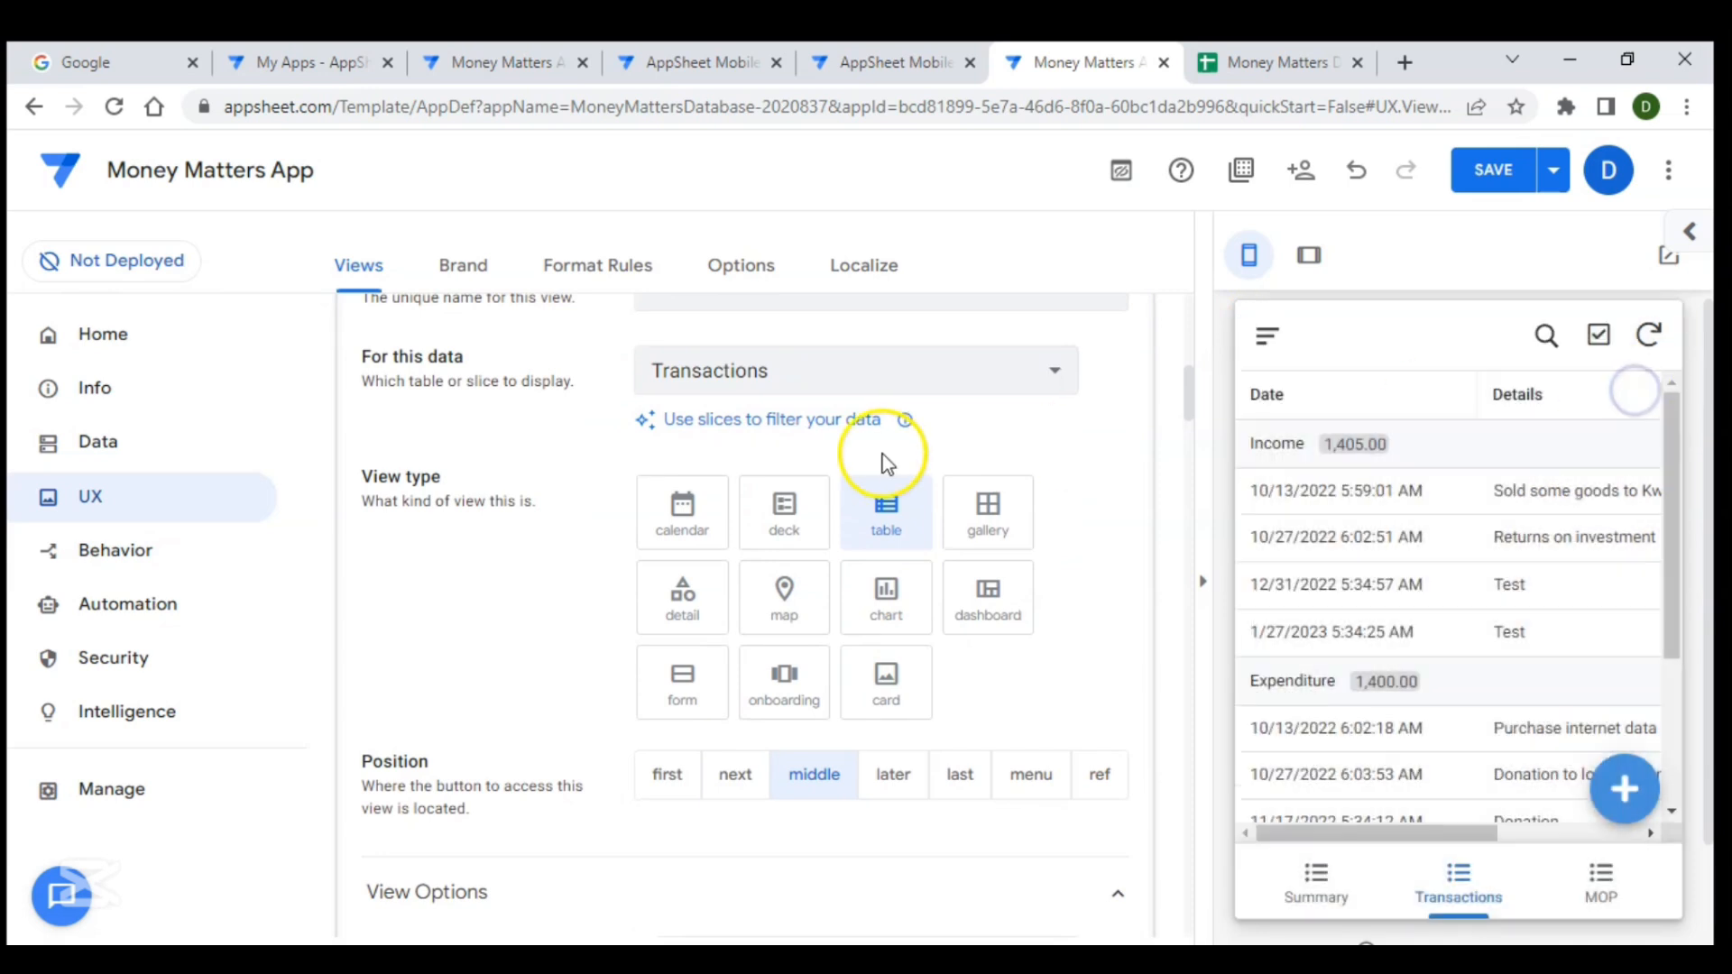
pyautogui.scroll(1, 768, 465)
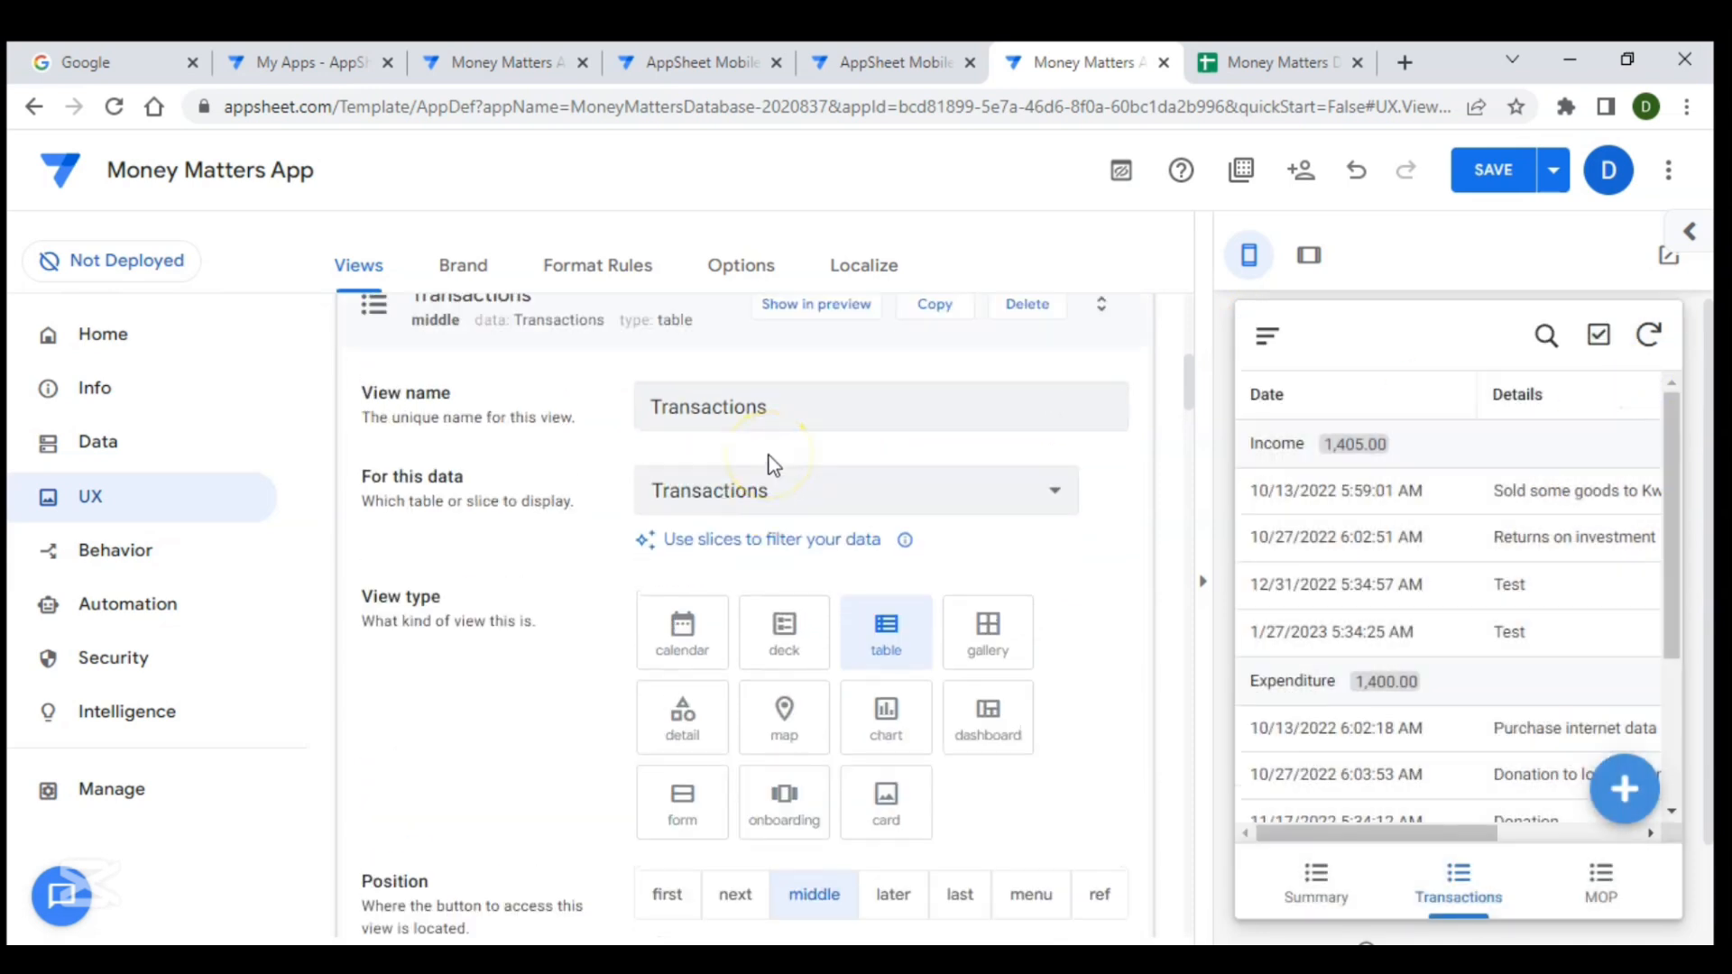
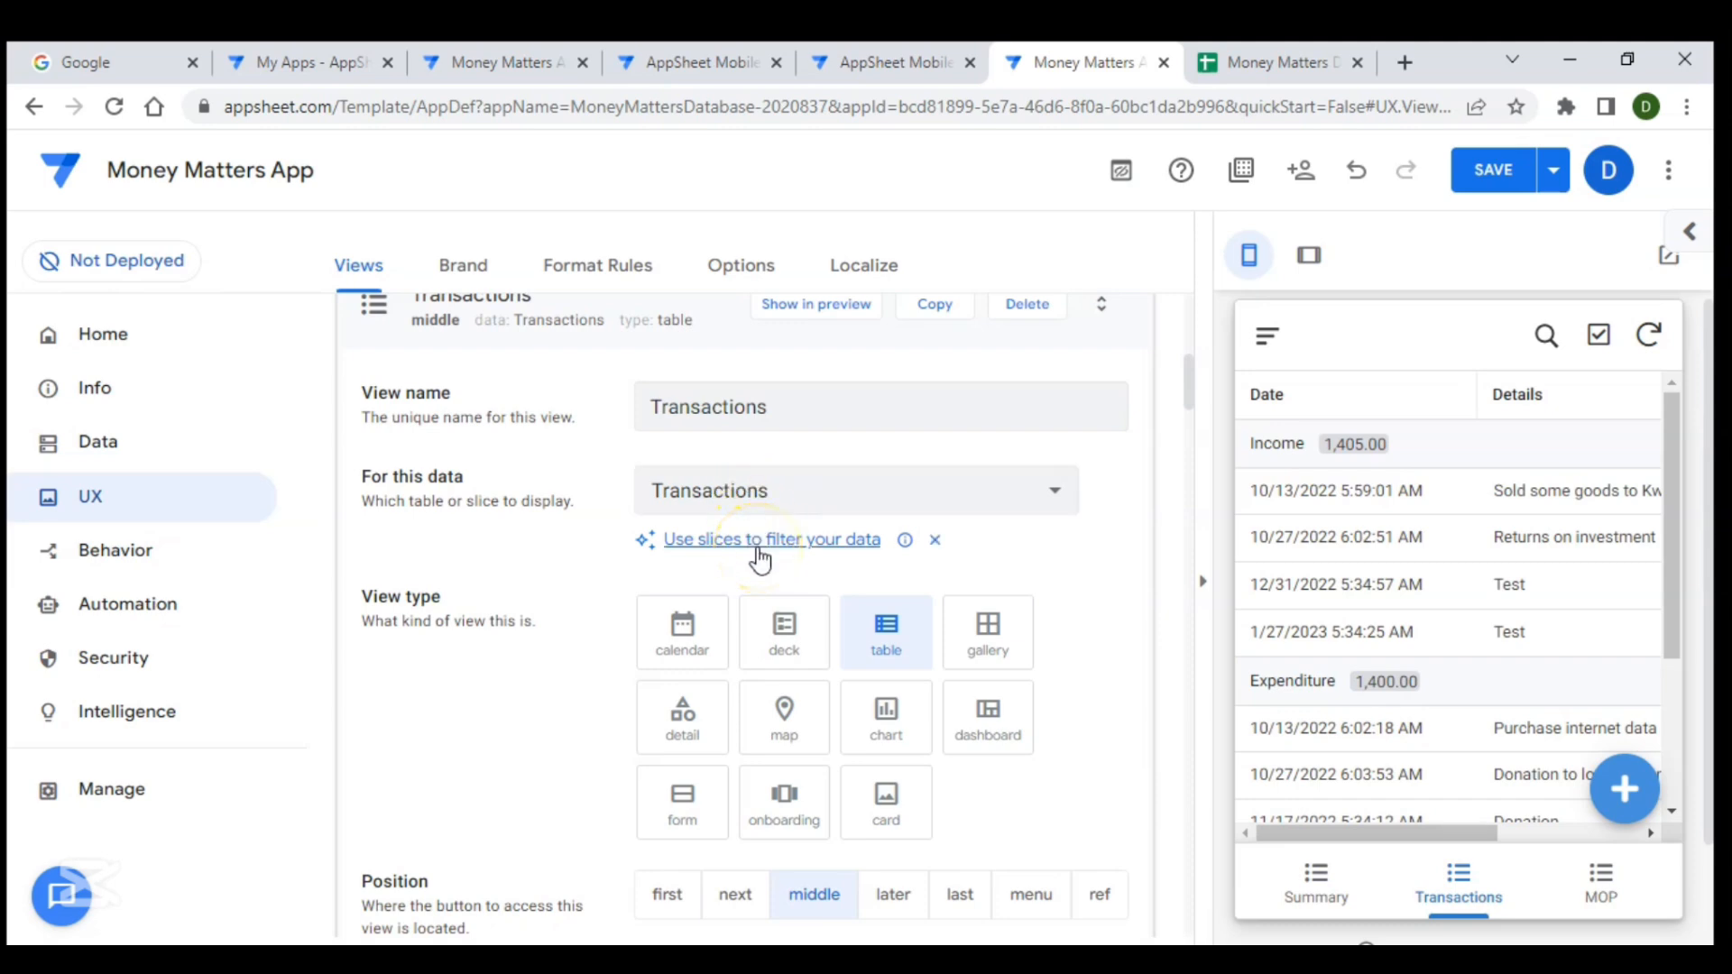
# - Create a new slice in the app's data
pyautogui.scroll(1, 619, 469)
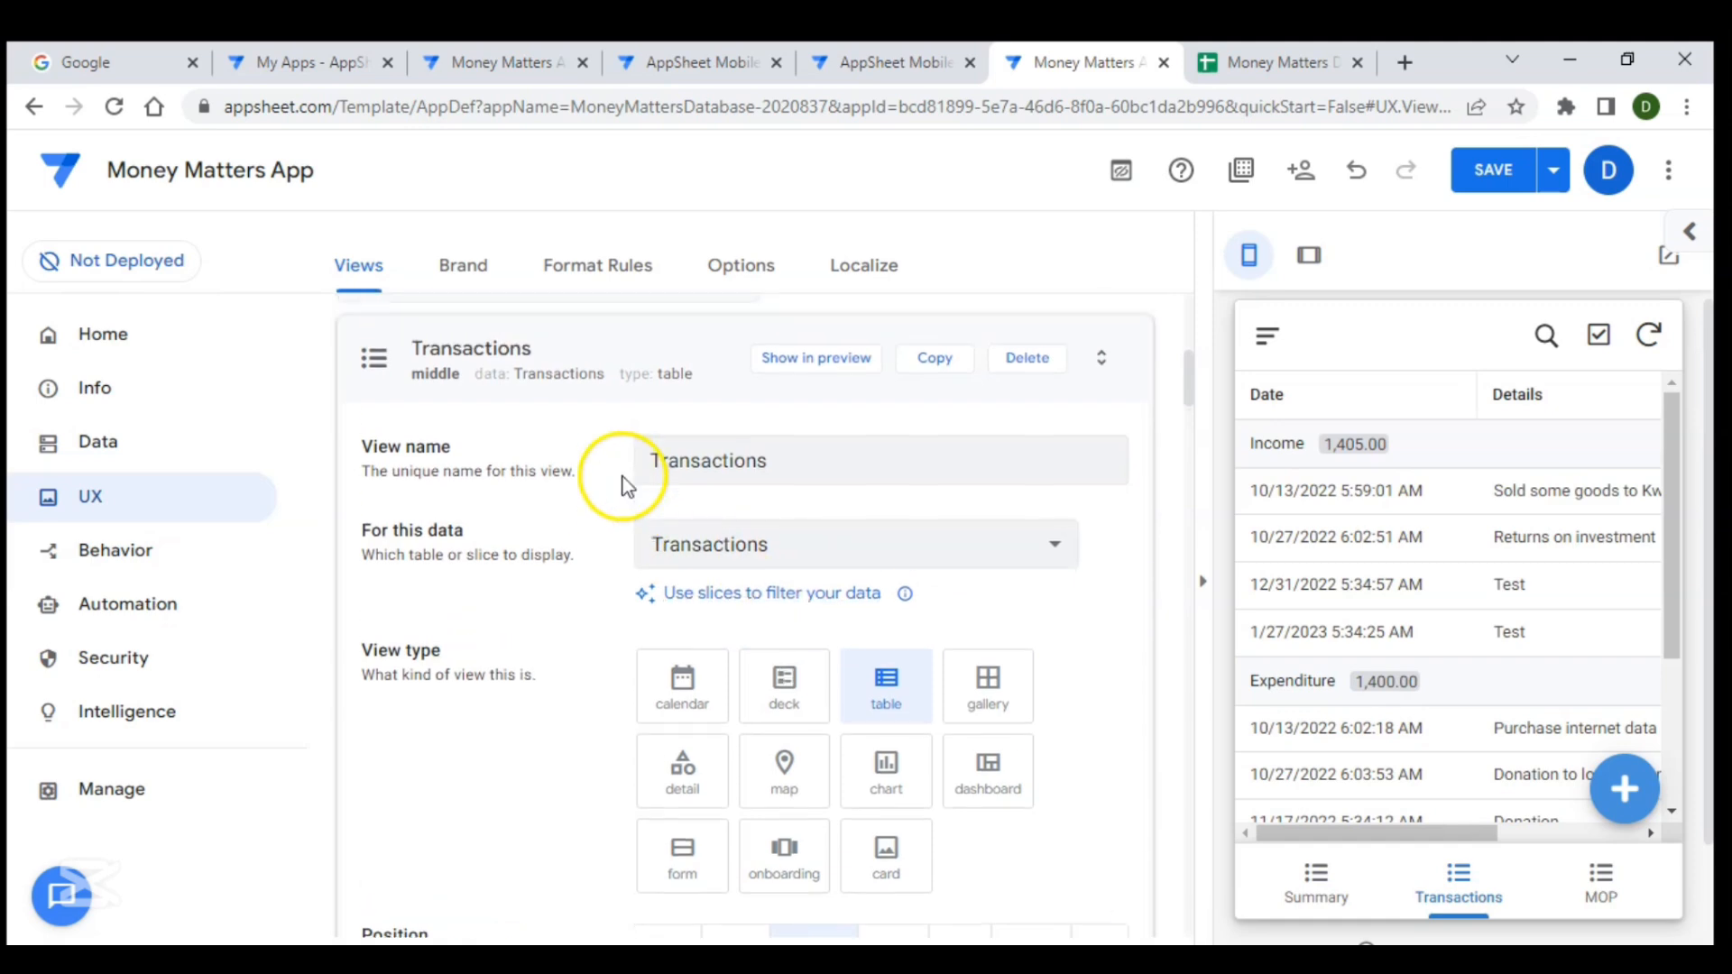
pyautogui.click(178, 439)
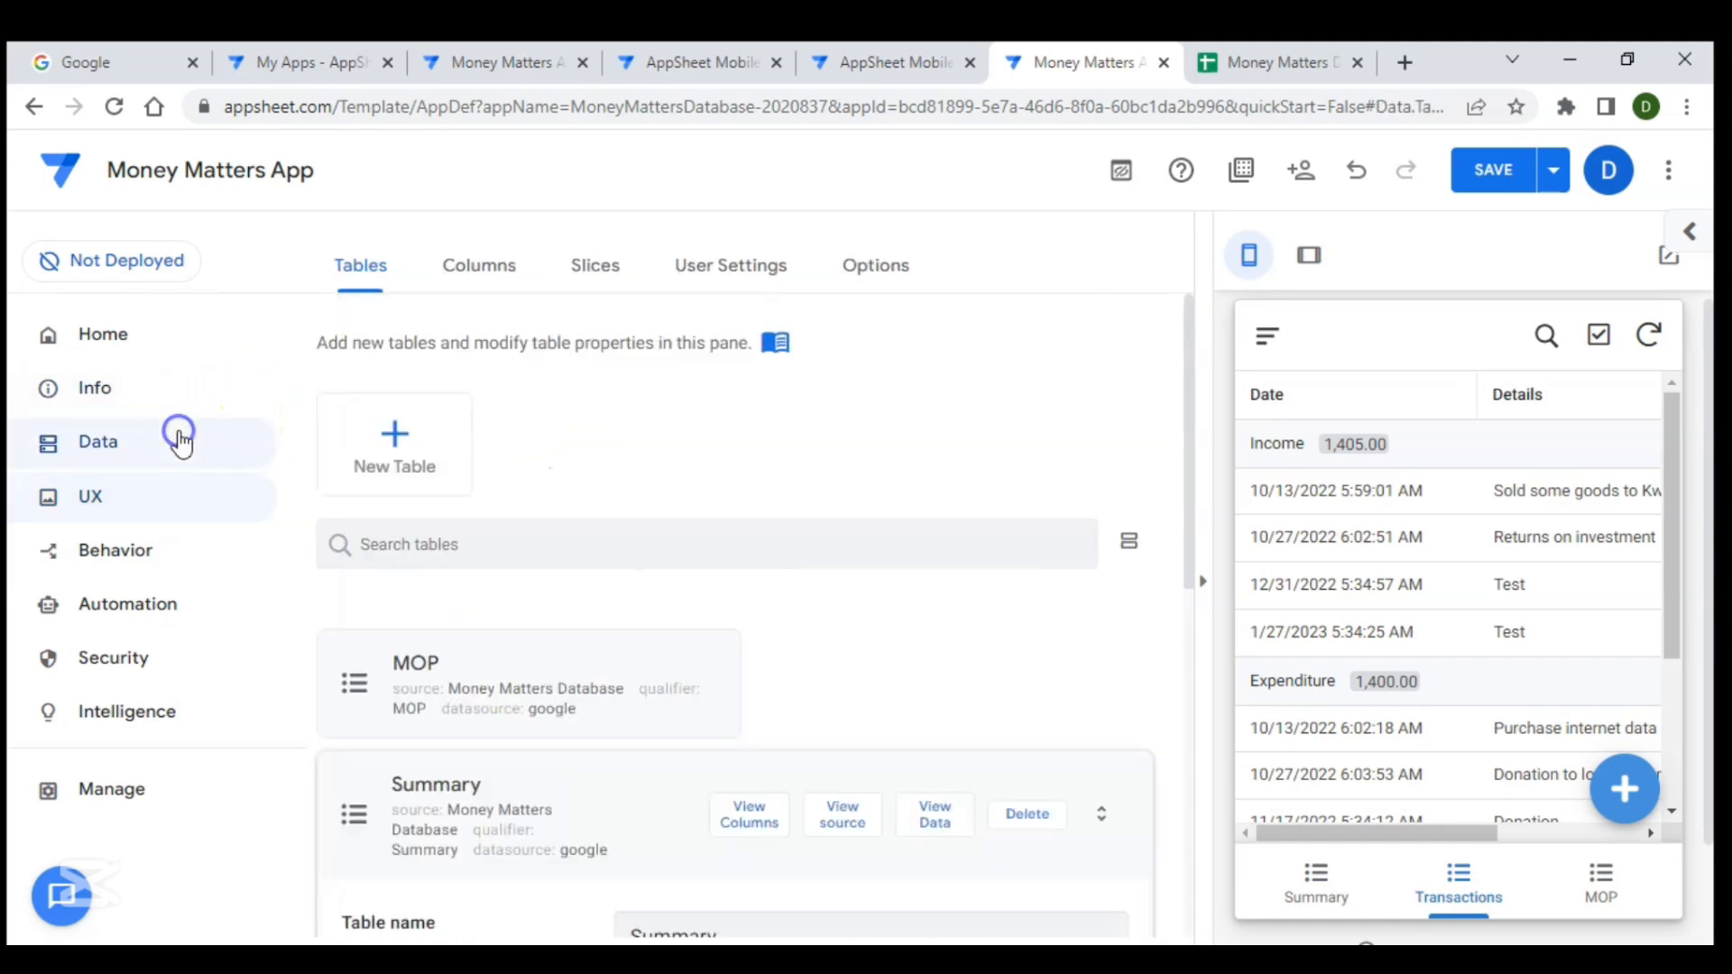
pyautogui.click(591, 275)
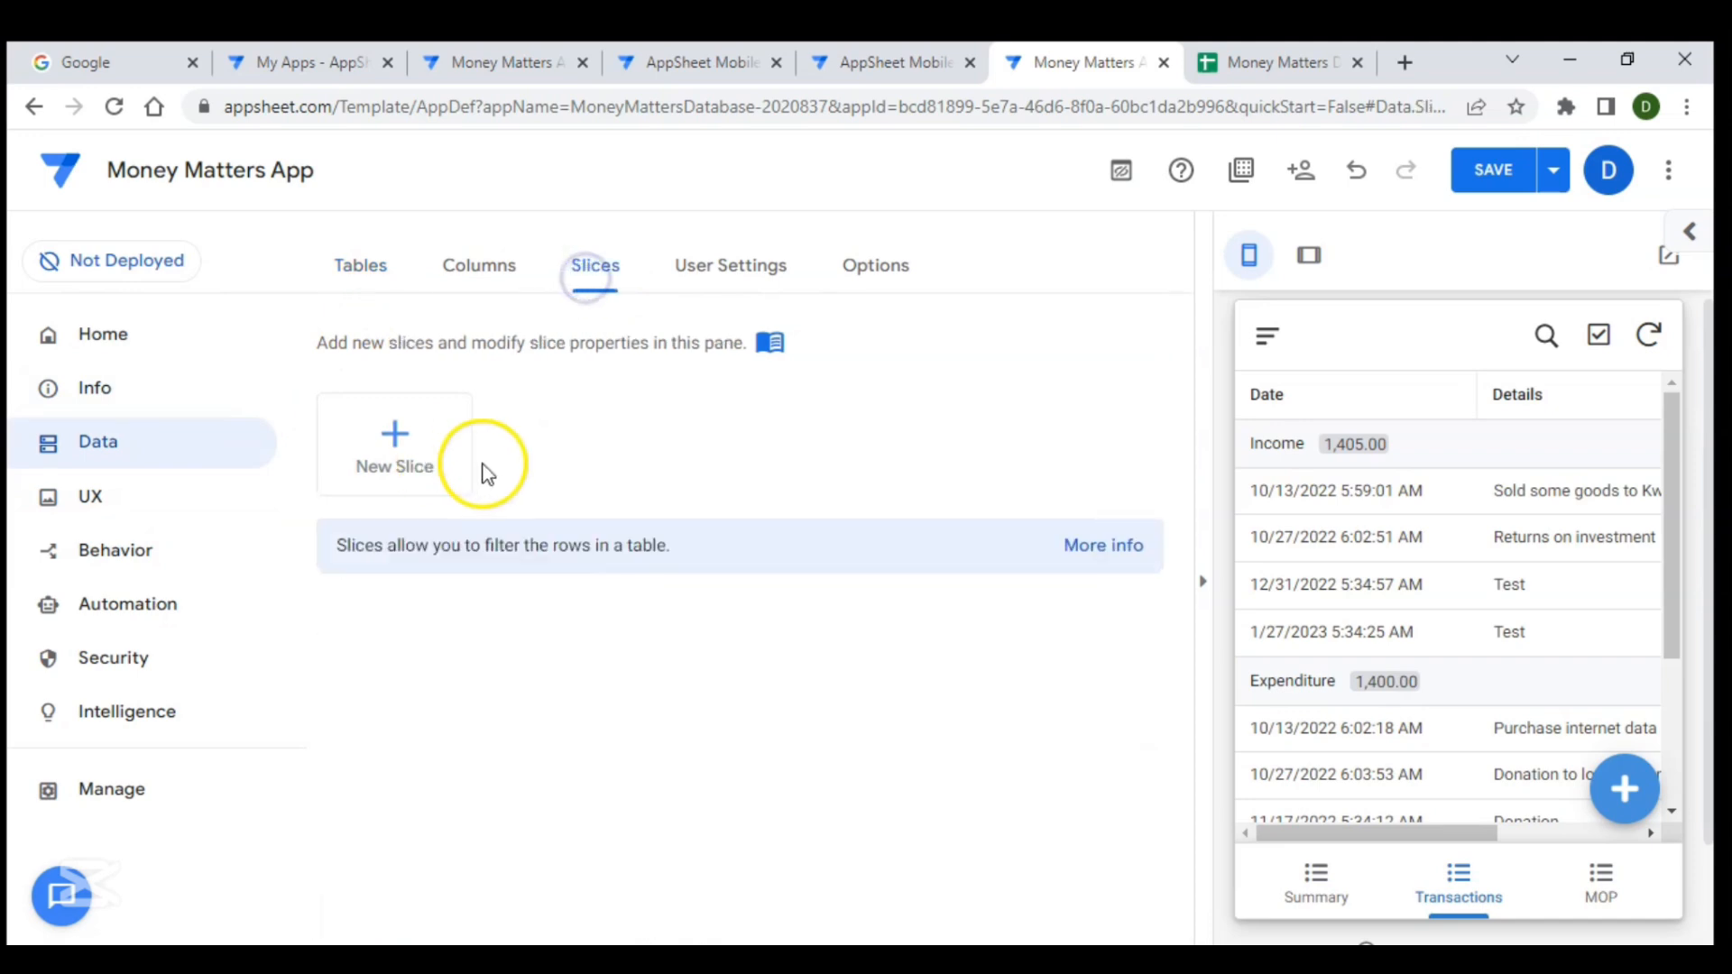
pyautogui.click(412, 437)
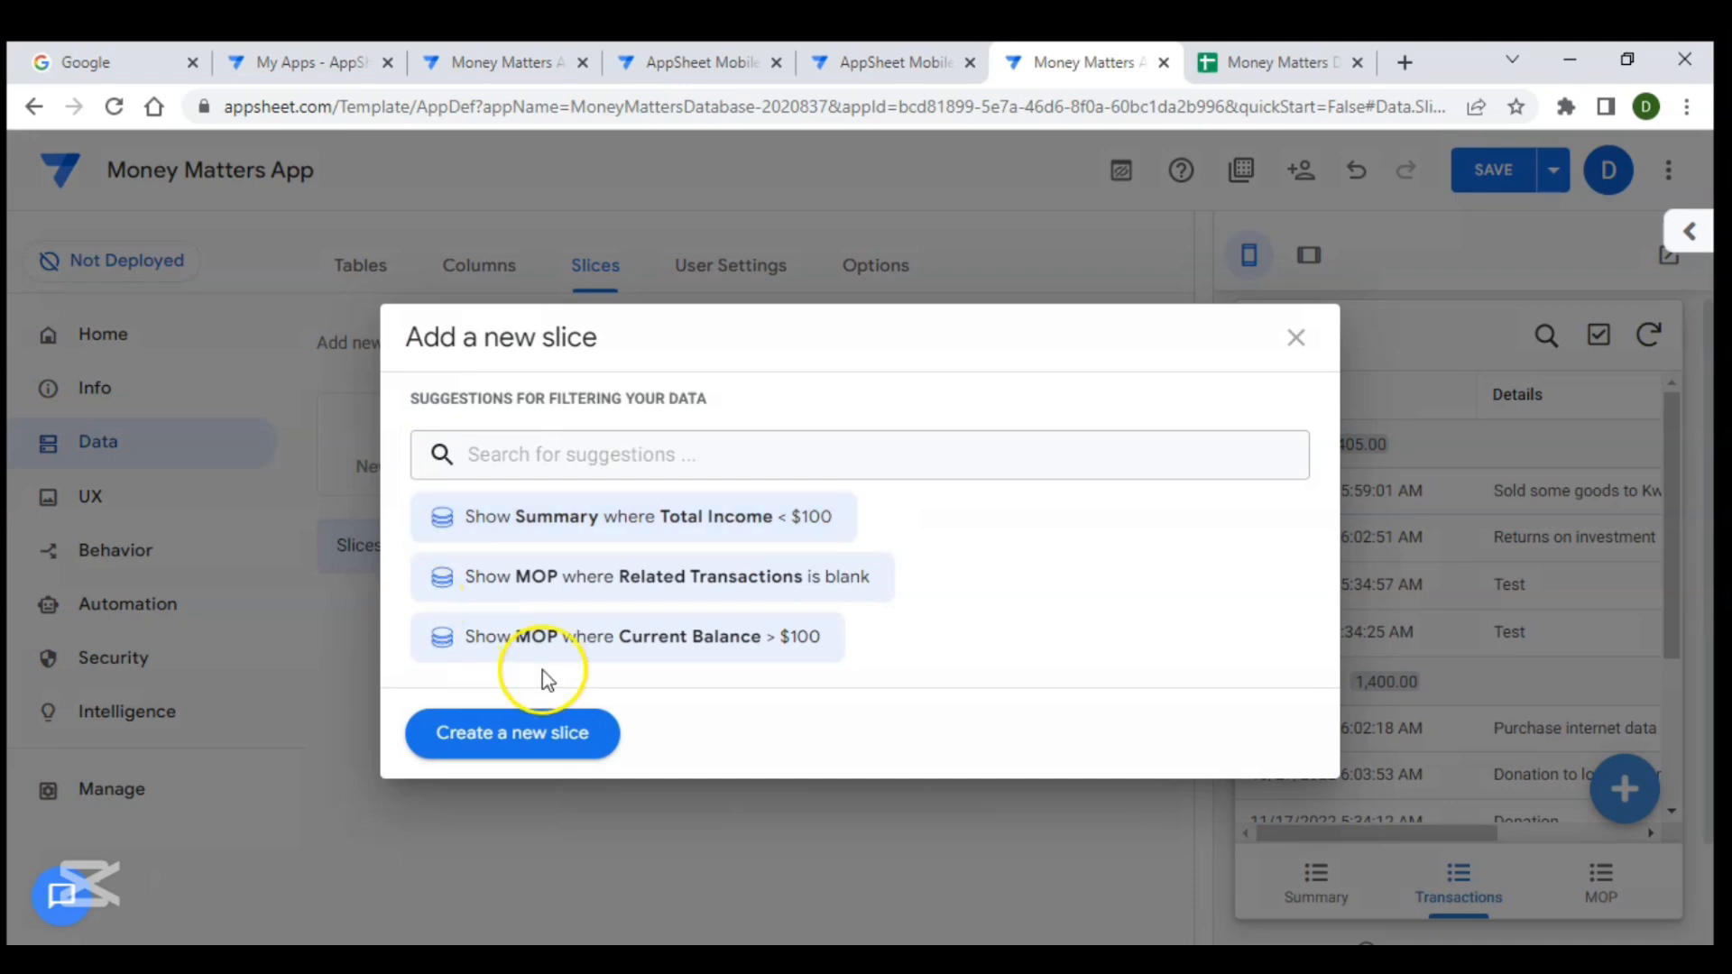
pyautogui.click(533, 727)
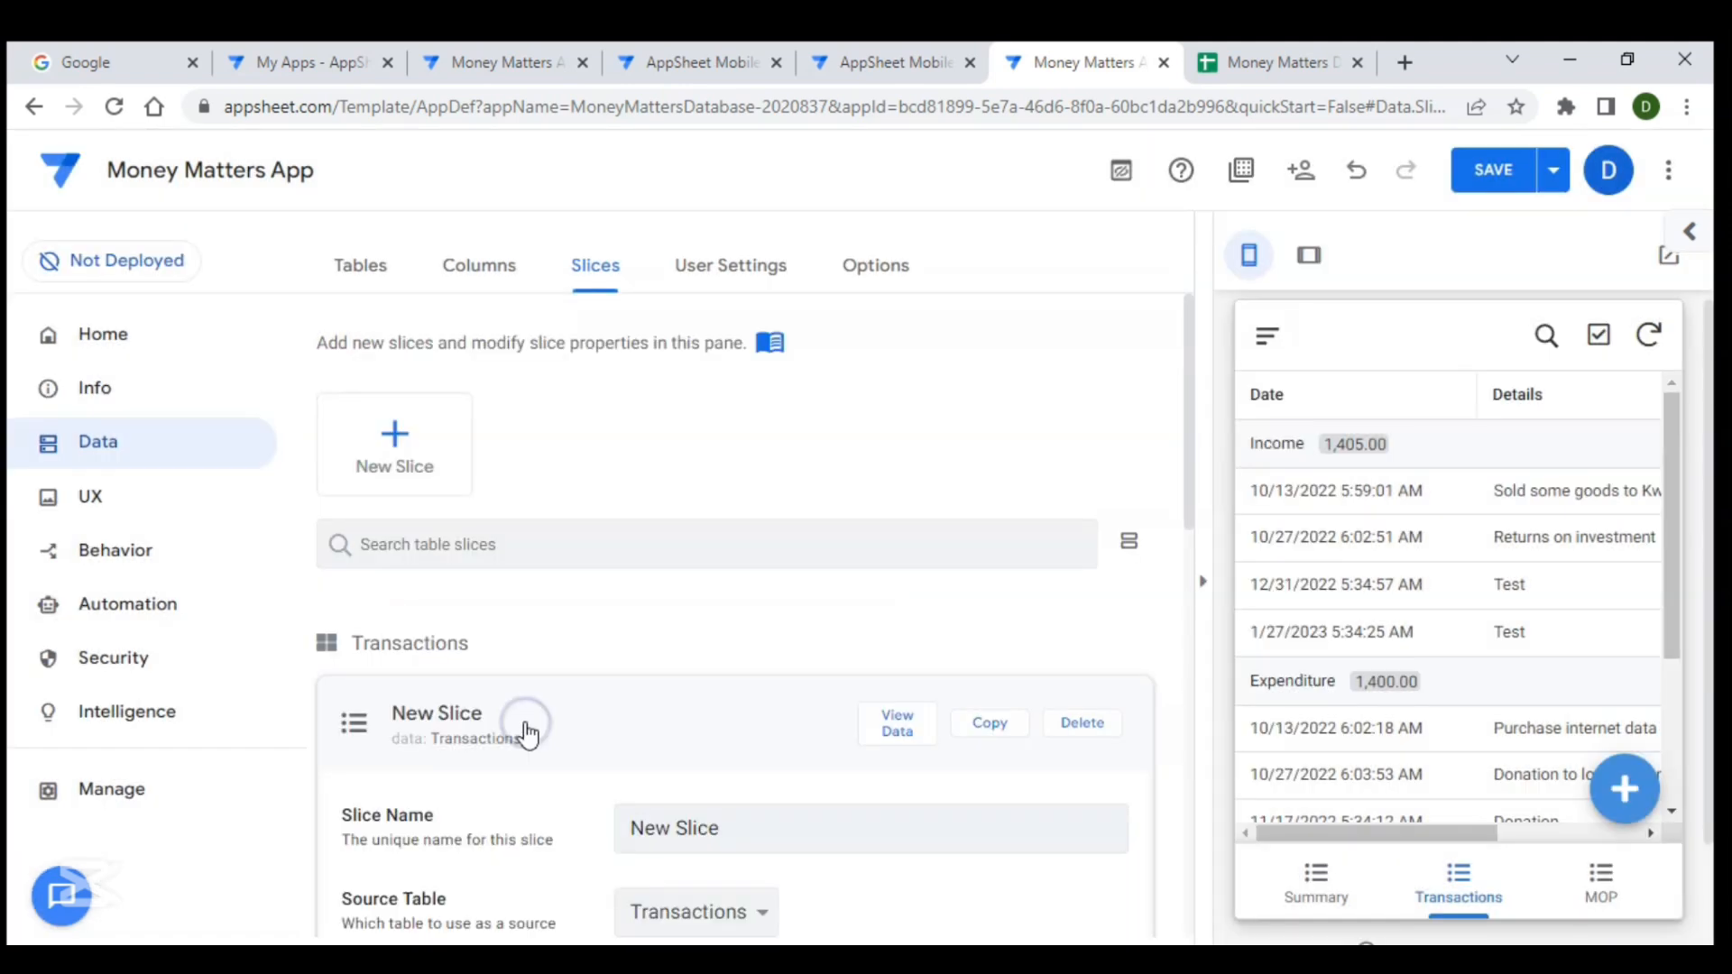
pyautogui.scroll(-5, 620, 583)
pyautogui.scroll(3, 620, 583)
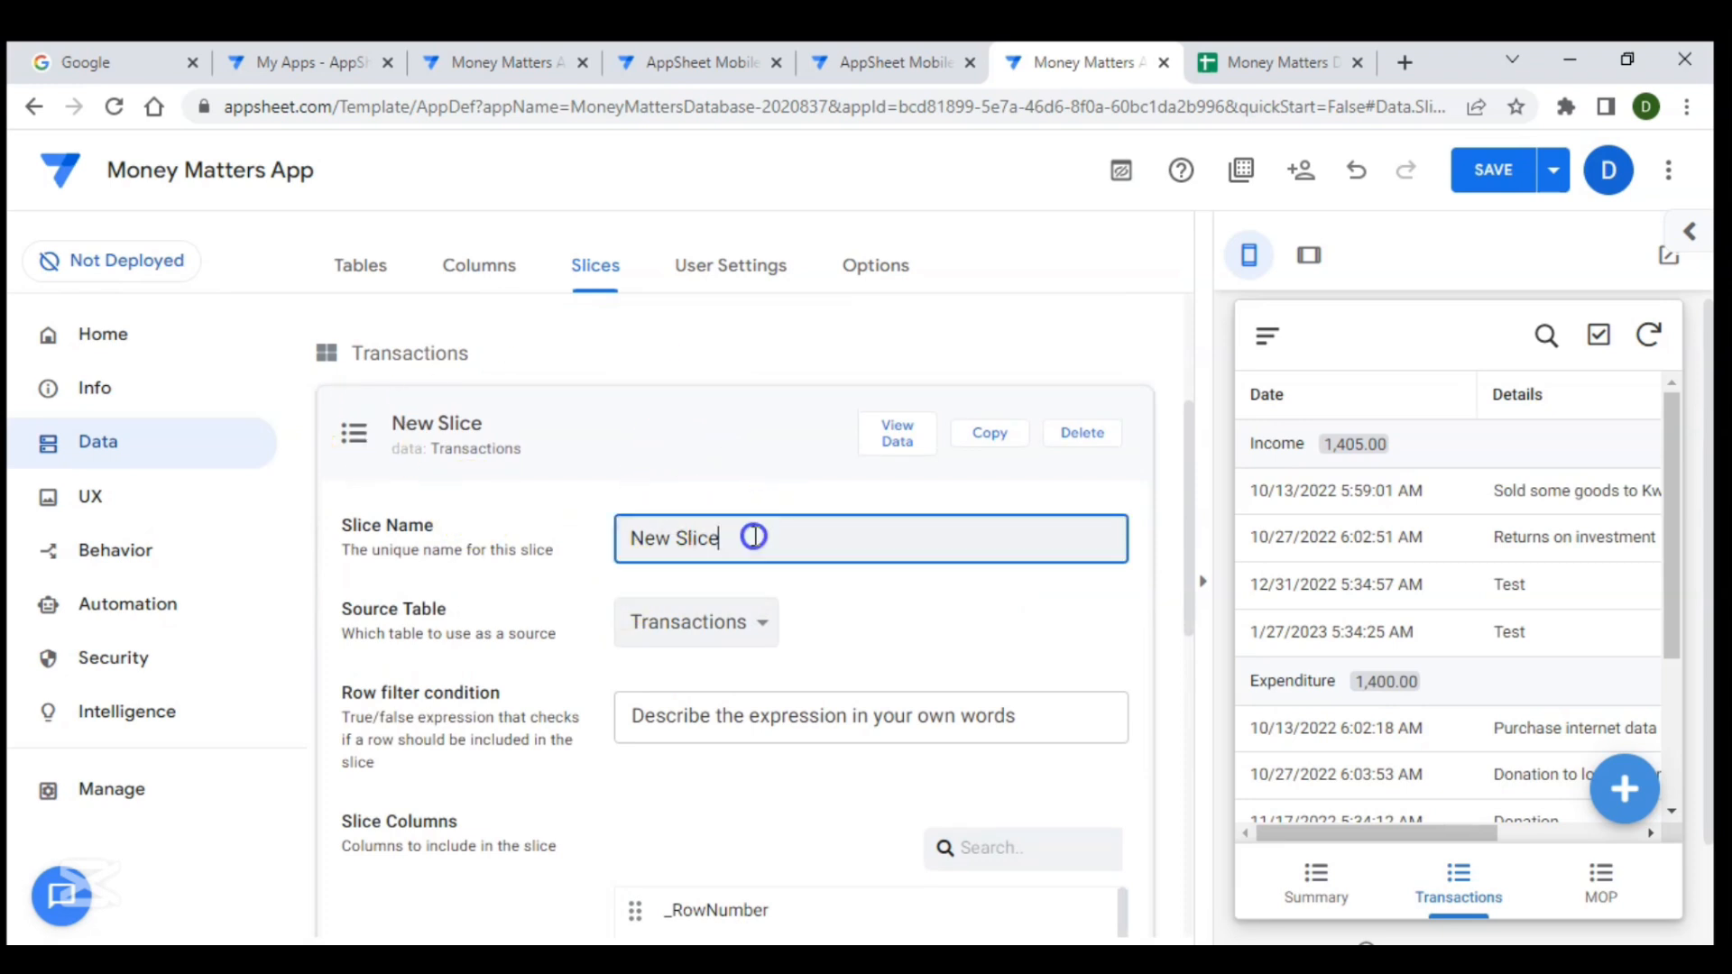
# - Name the slice Transaction for current and keep Transactions as its source table
pyautogui.moveTo(754, 537); pyautogui.dragTo(553, 519)
pyautogui.write('Tr')
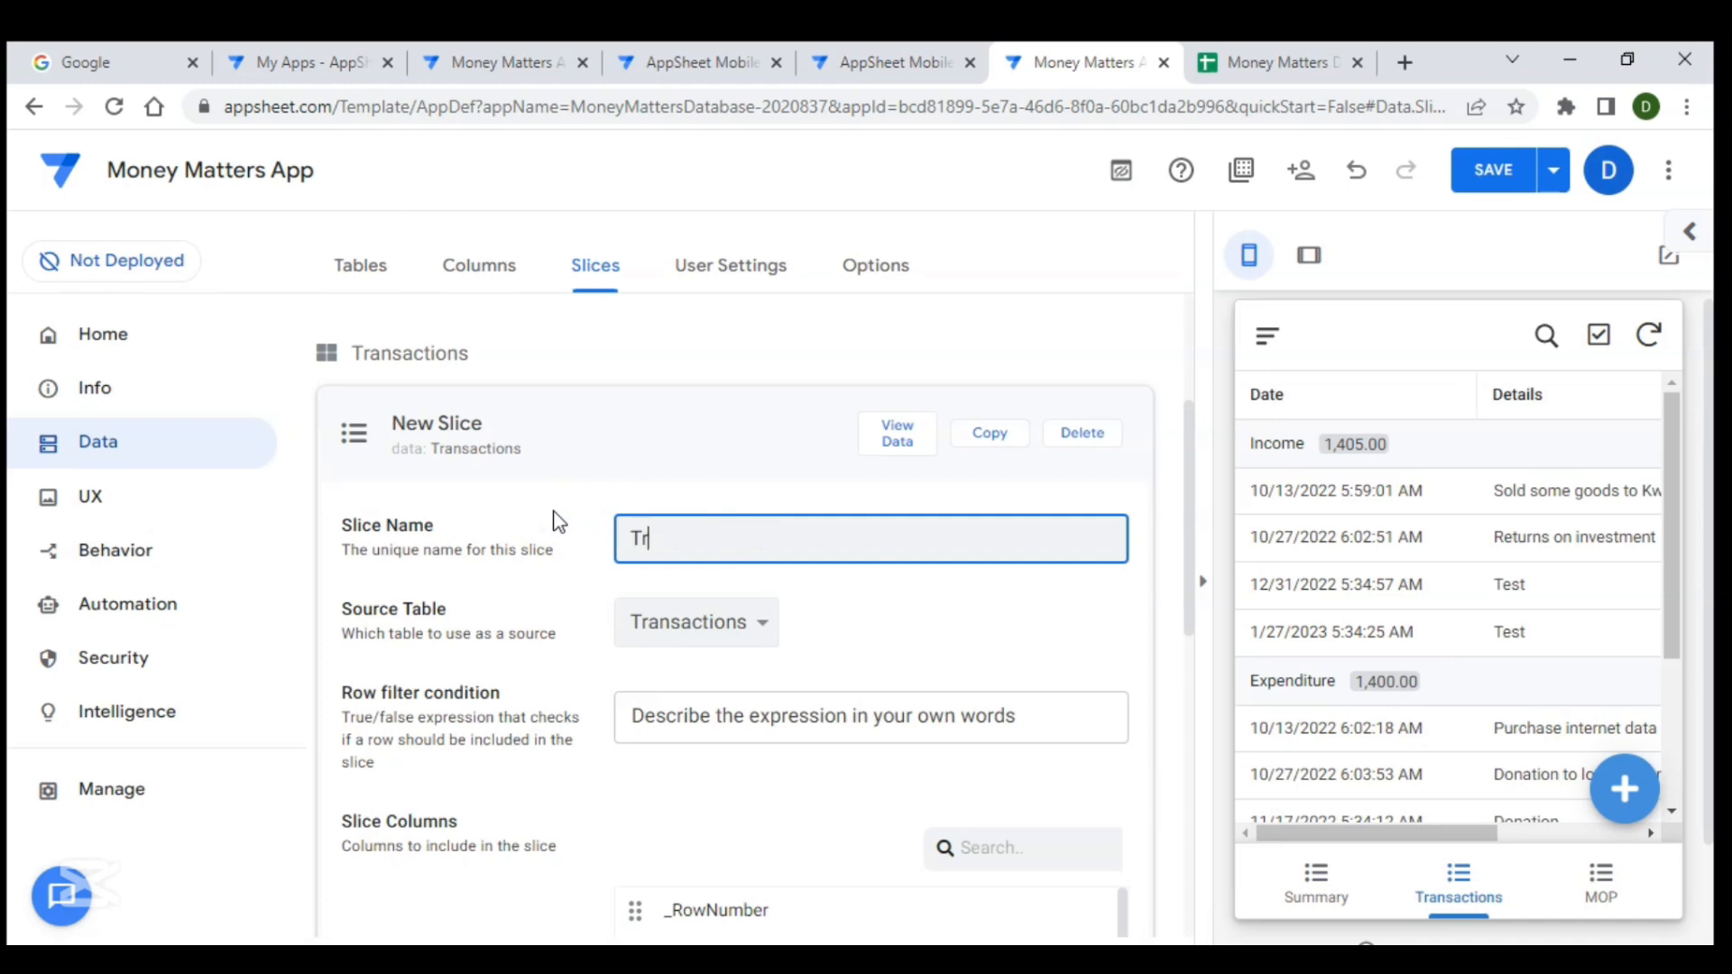
pyautogui.write('ansaction for current')
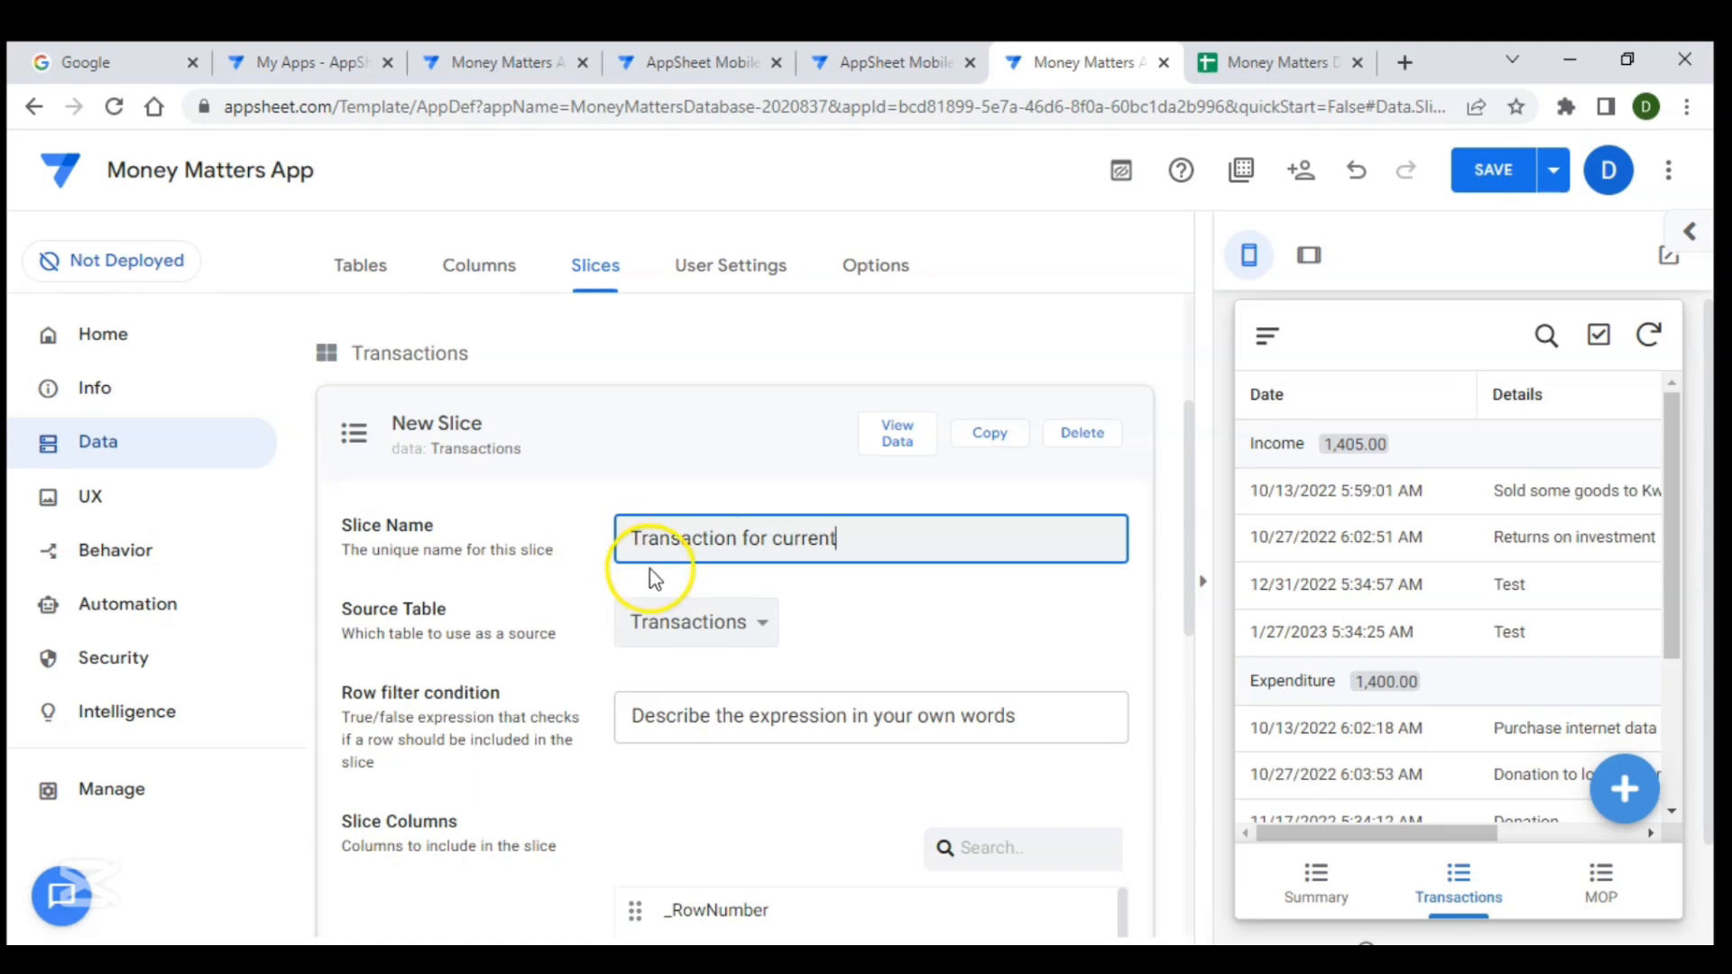
pyautogui.scroll(-2, 762, 631)
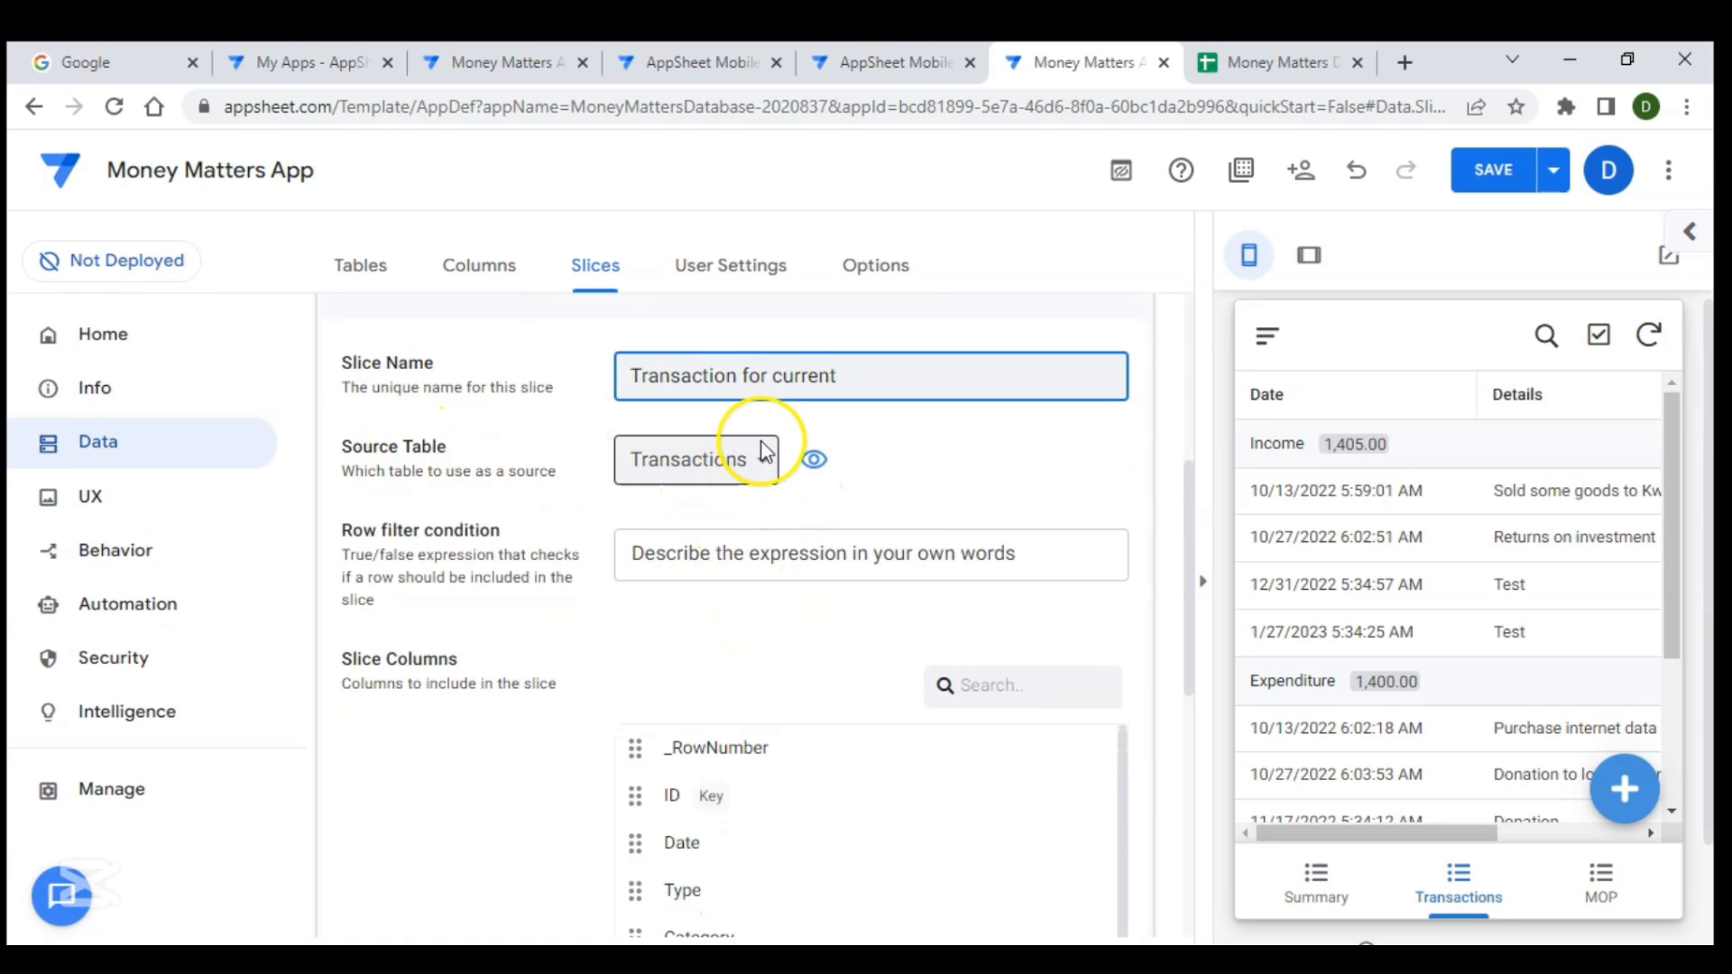
pyautogui.click(769, 464)
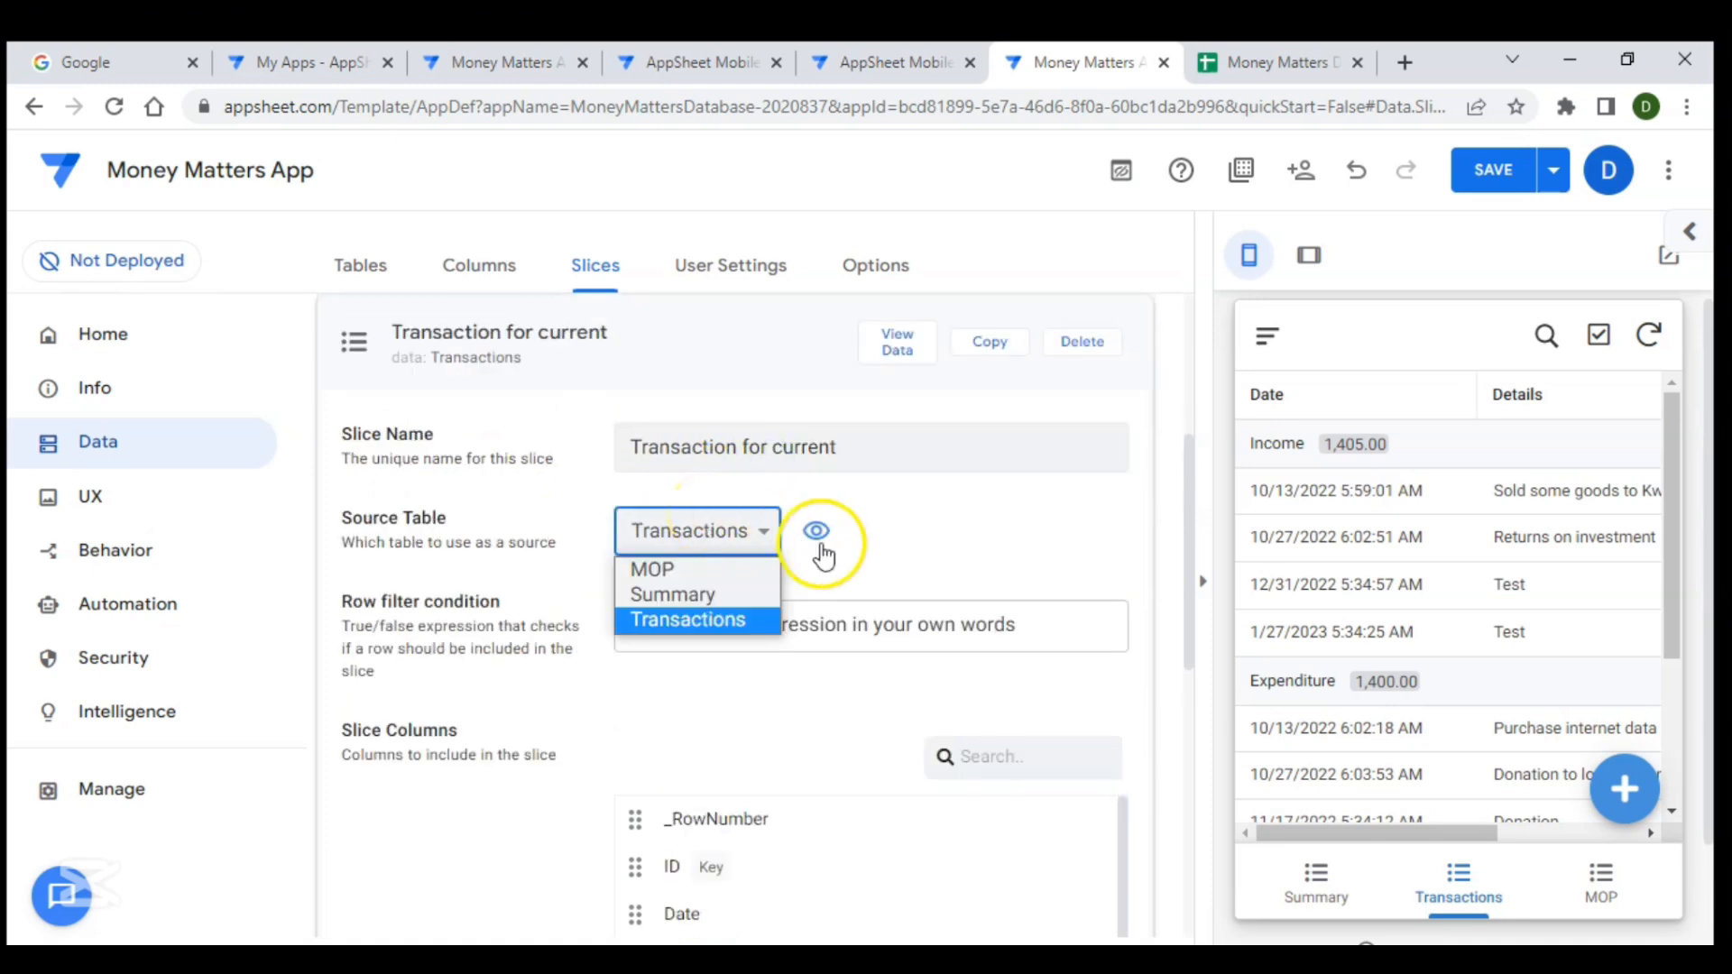
pyautogui.click(895, 556)
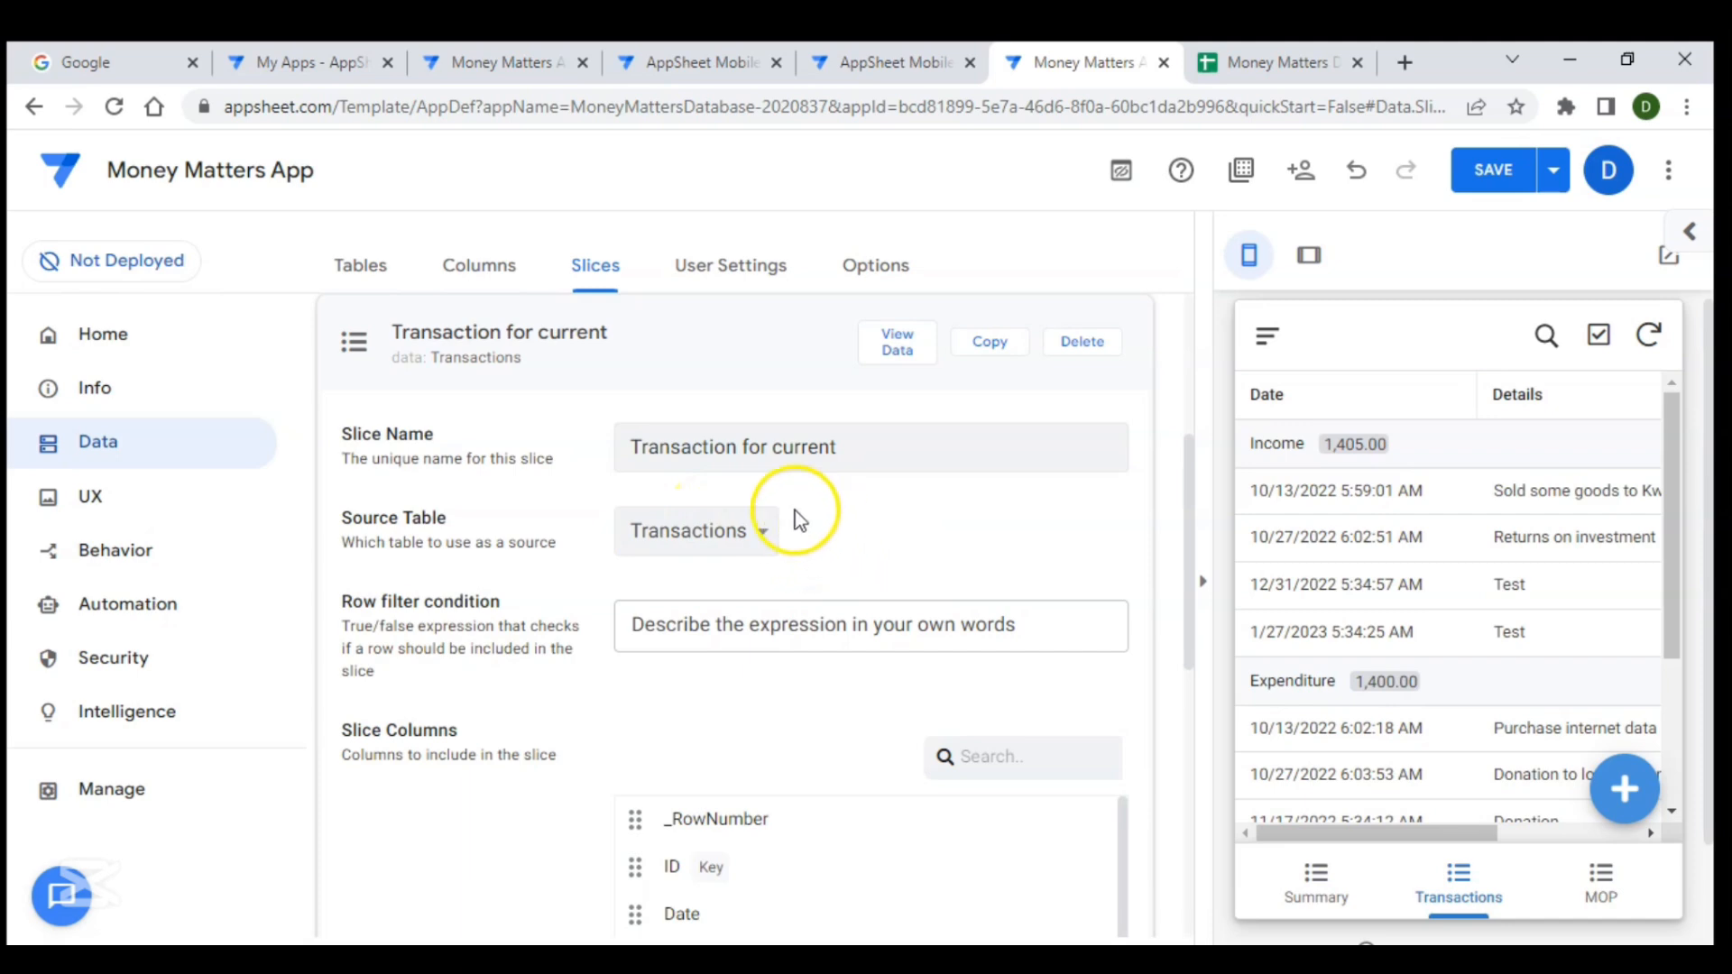
pyautogui.scroll(-1, 787, 532)
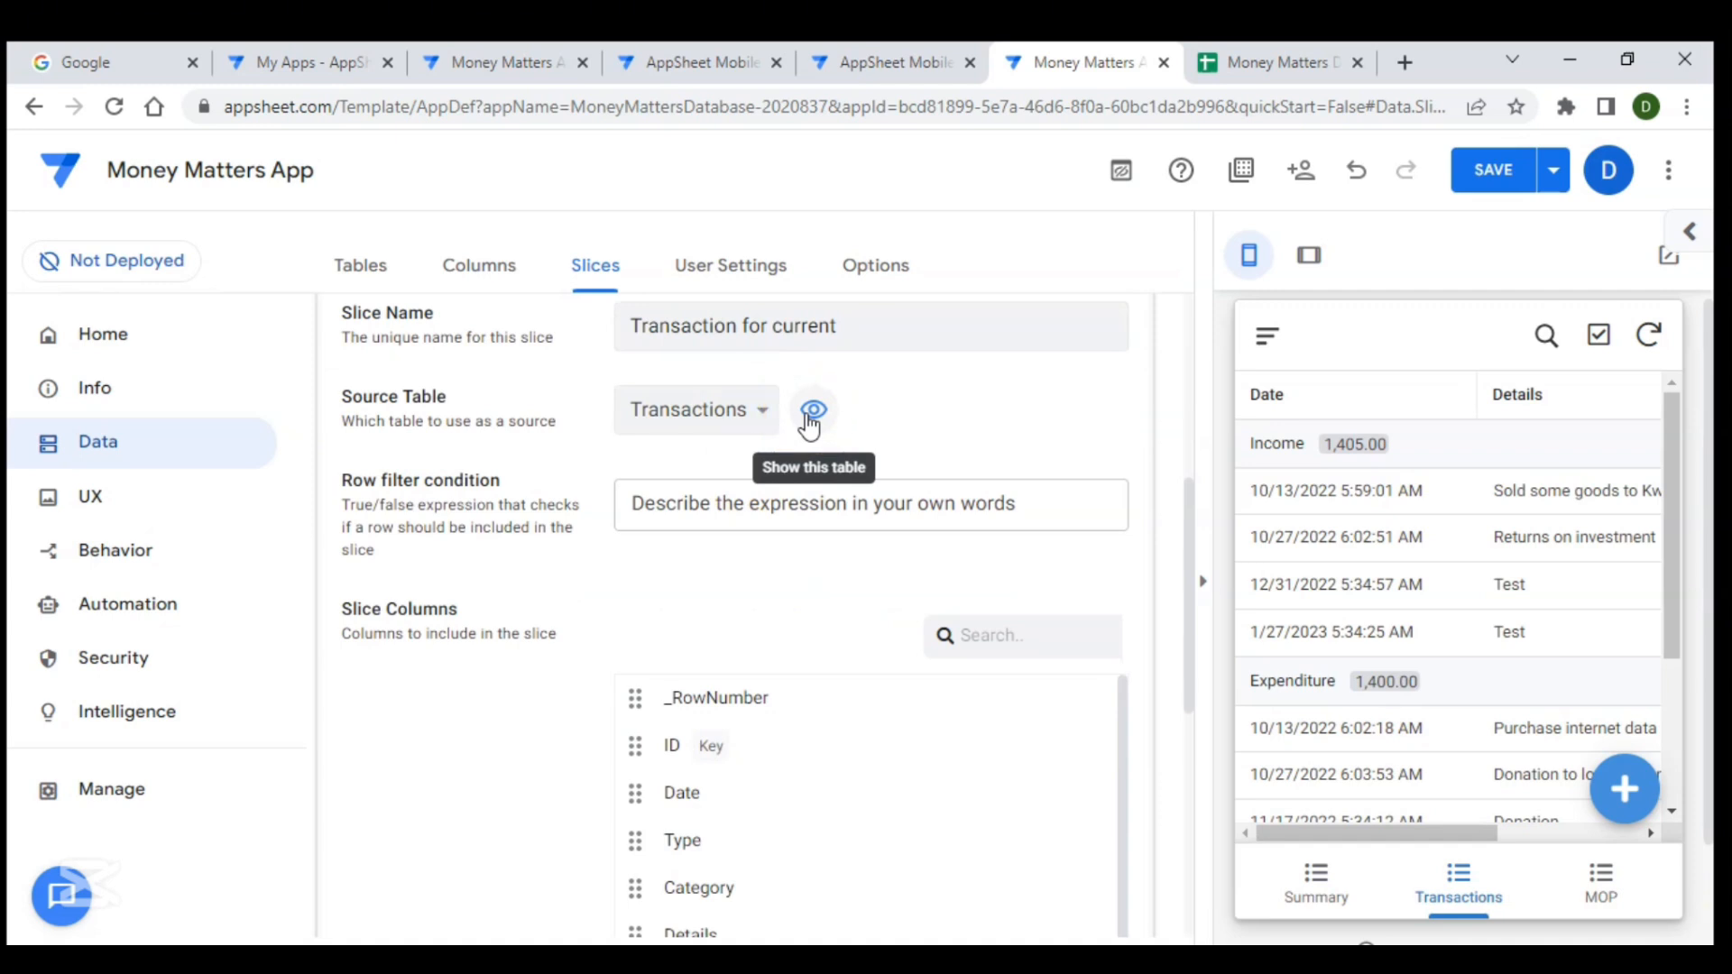
pyautogui.scroll(-1, 715, 469)
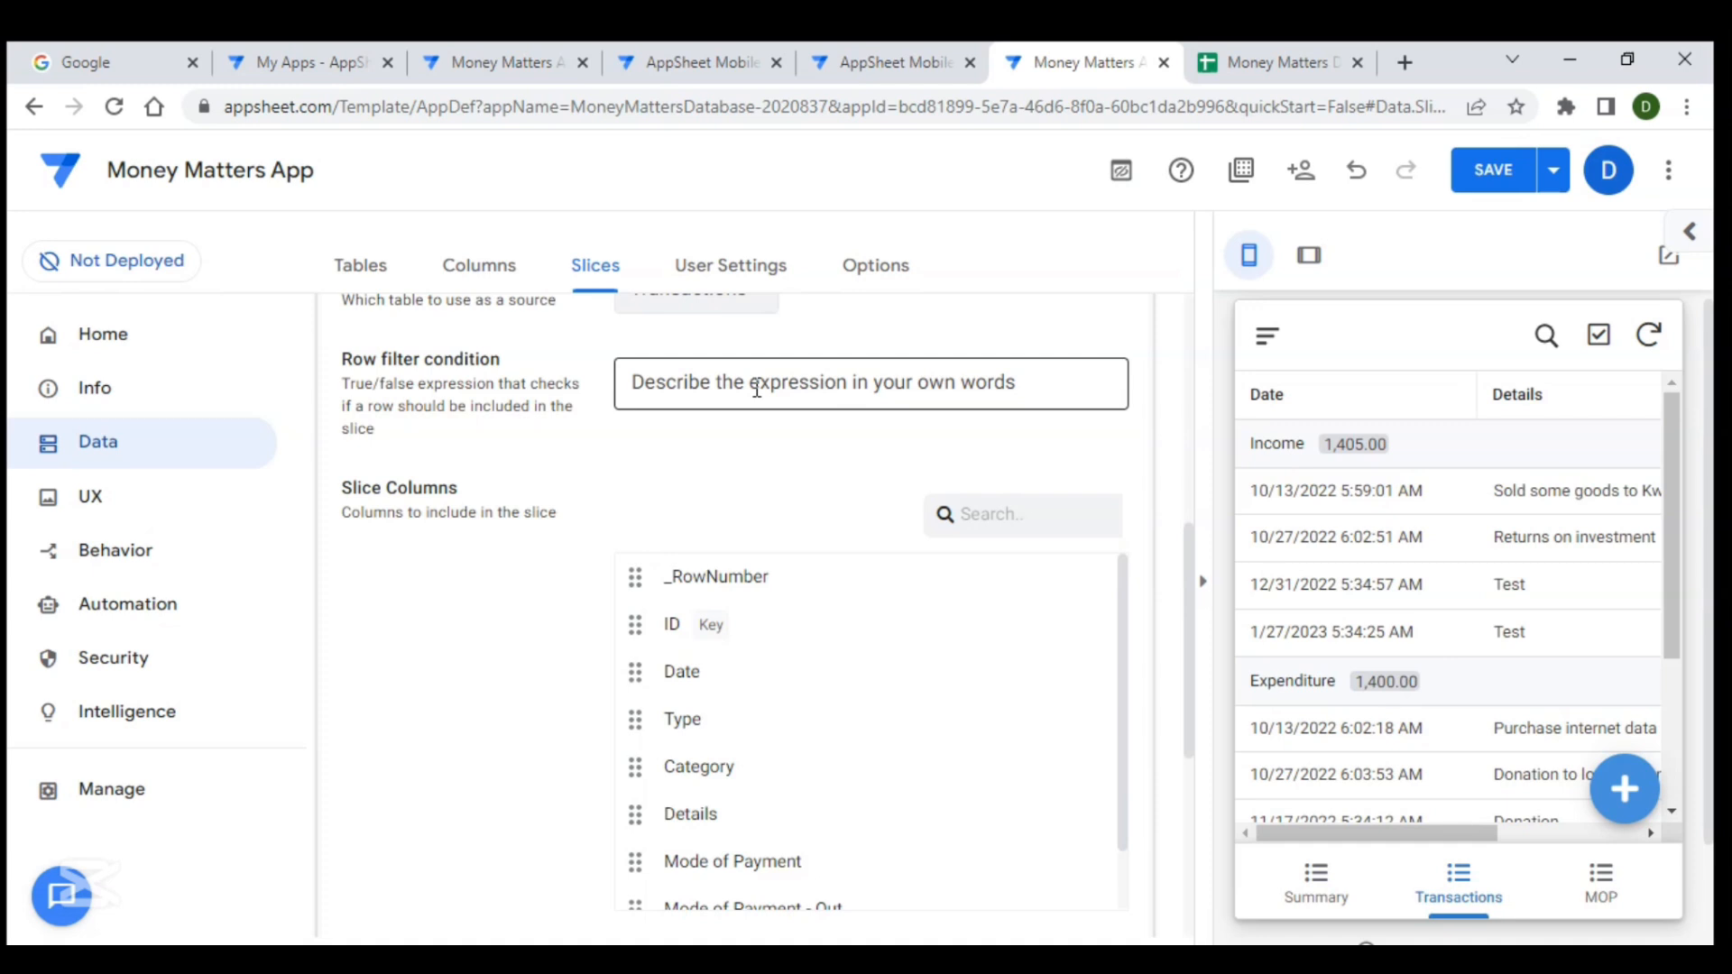
# - Set the slice's row filter condition to [Date]>(EOMONTH(TODAY(),-1)+0.99)
pyautogui.click(731, 379)
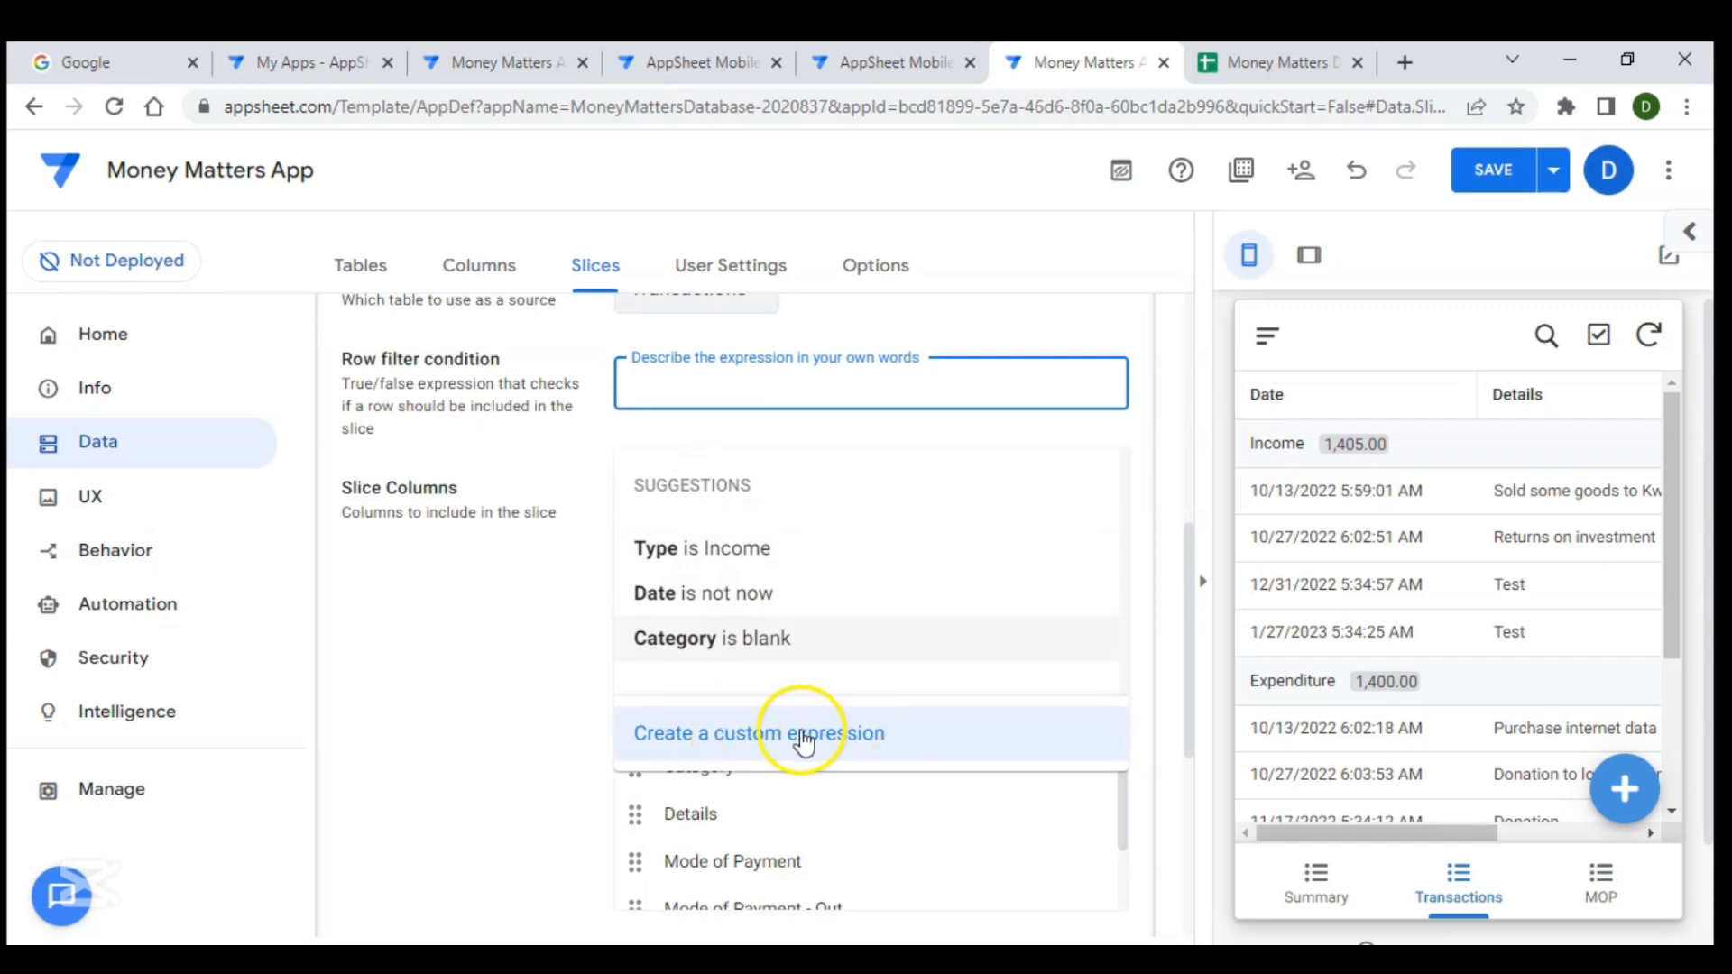
pyautogui.click(753, 738)
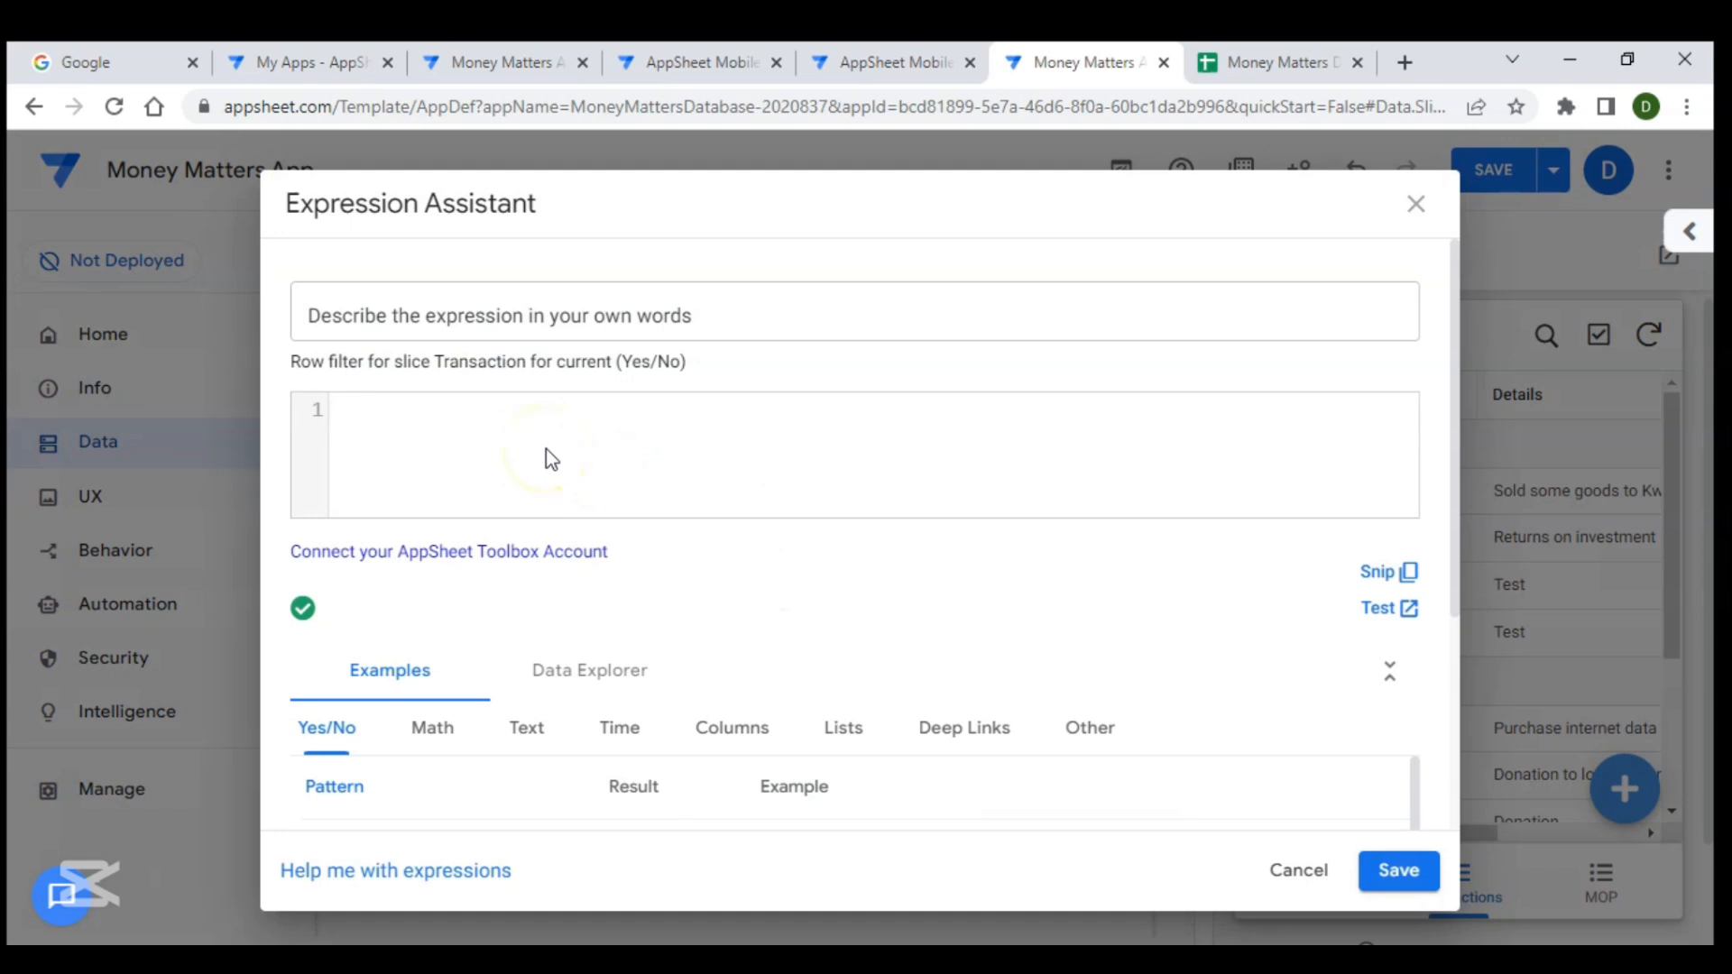
pyautogui.write('[da')
pyautogui.press('Return')
pyautogui.write('>')
pyautogui.write('(eo')
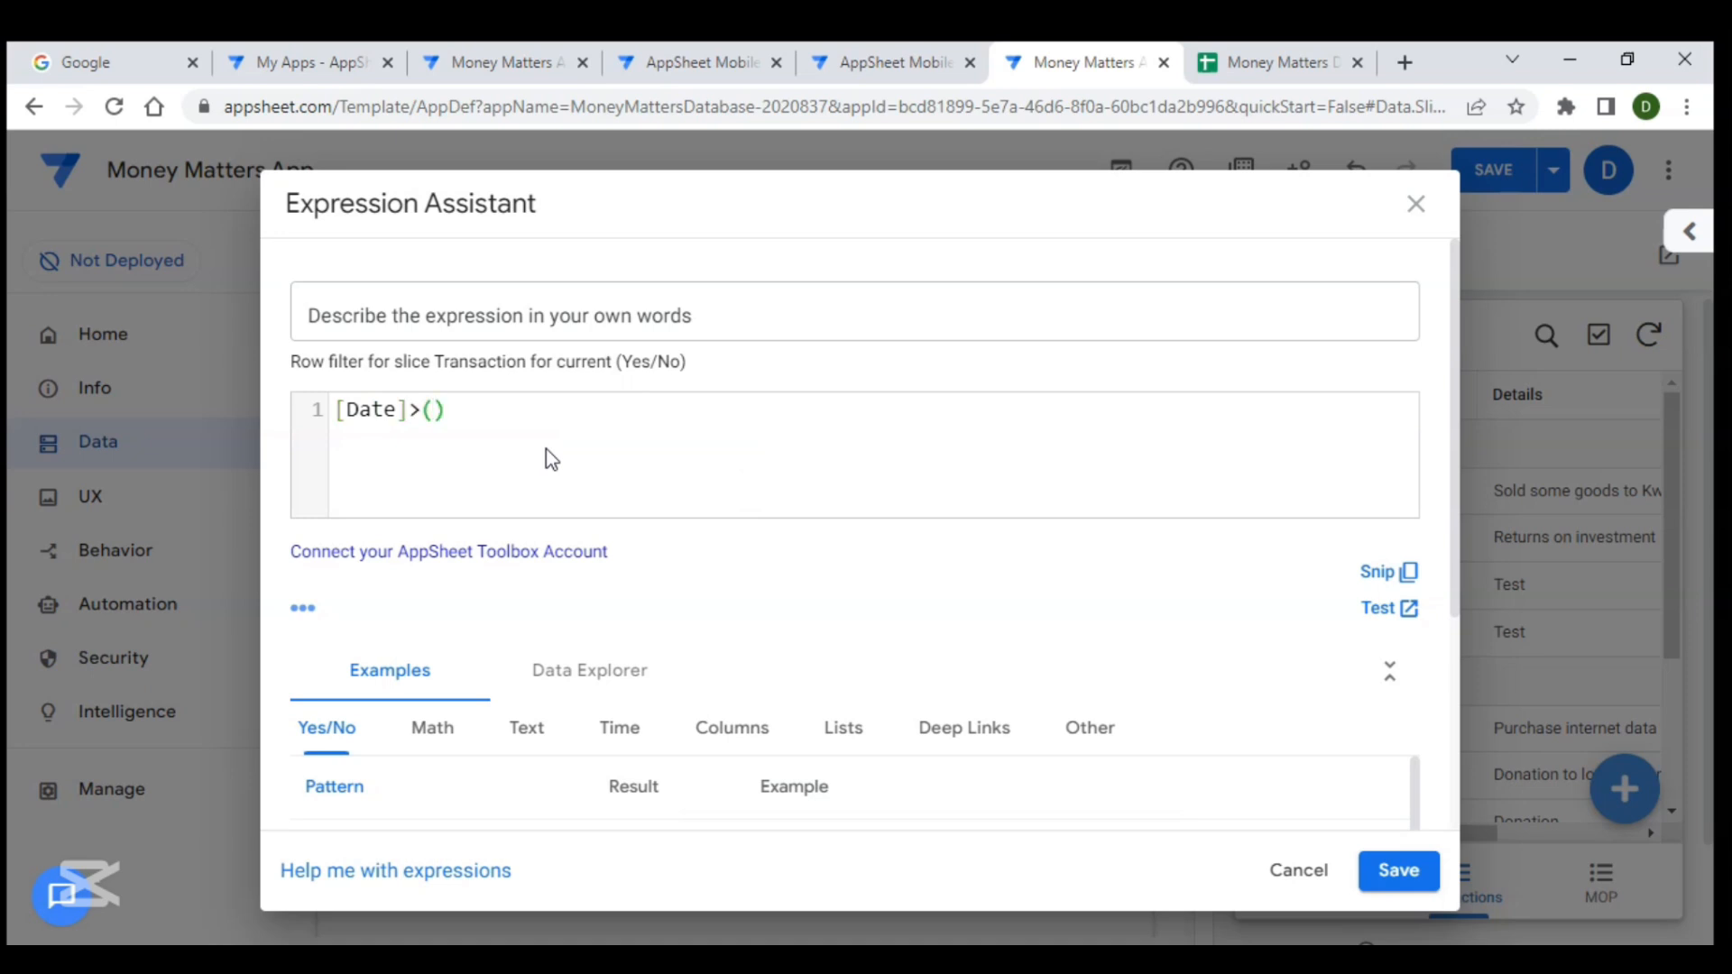
pyautogui.click(549, 460)
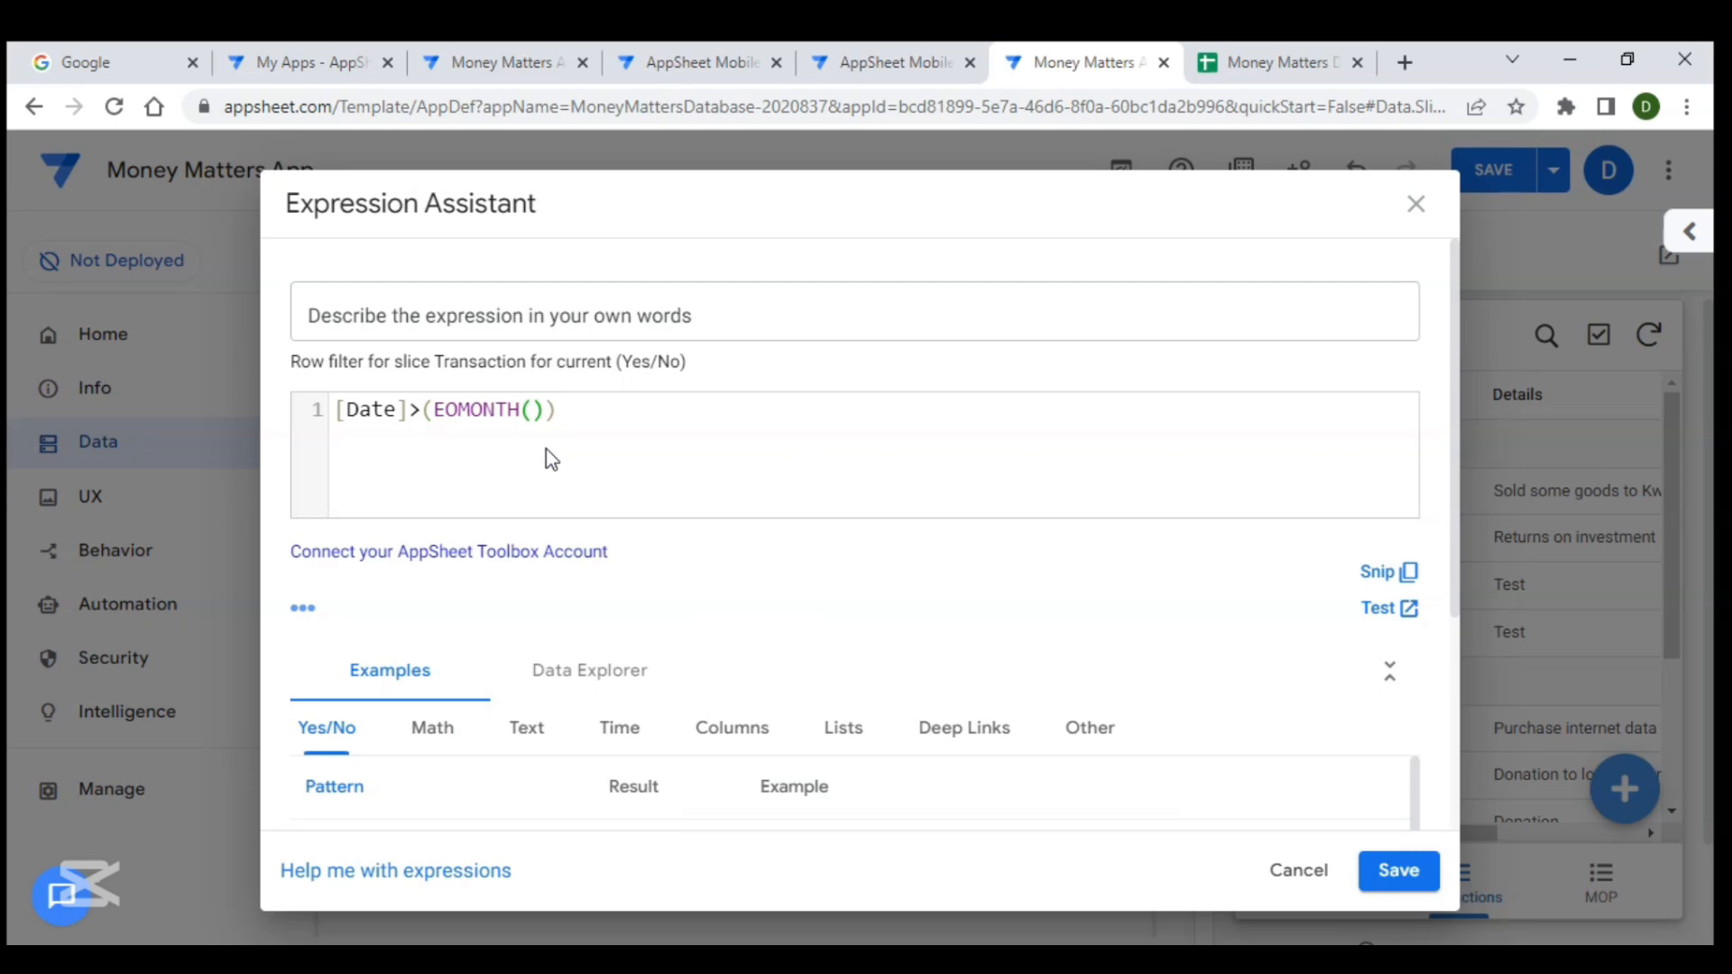
pyautogui.write('to')
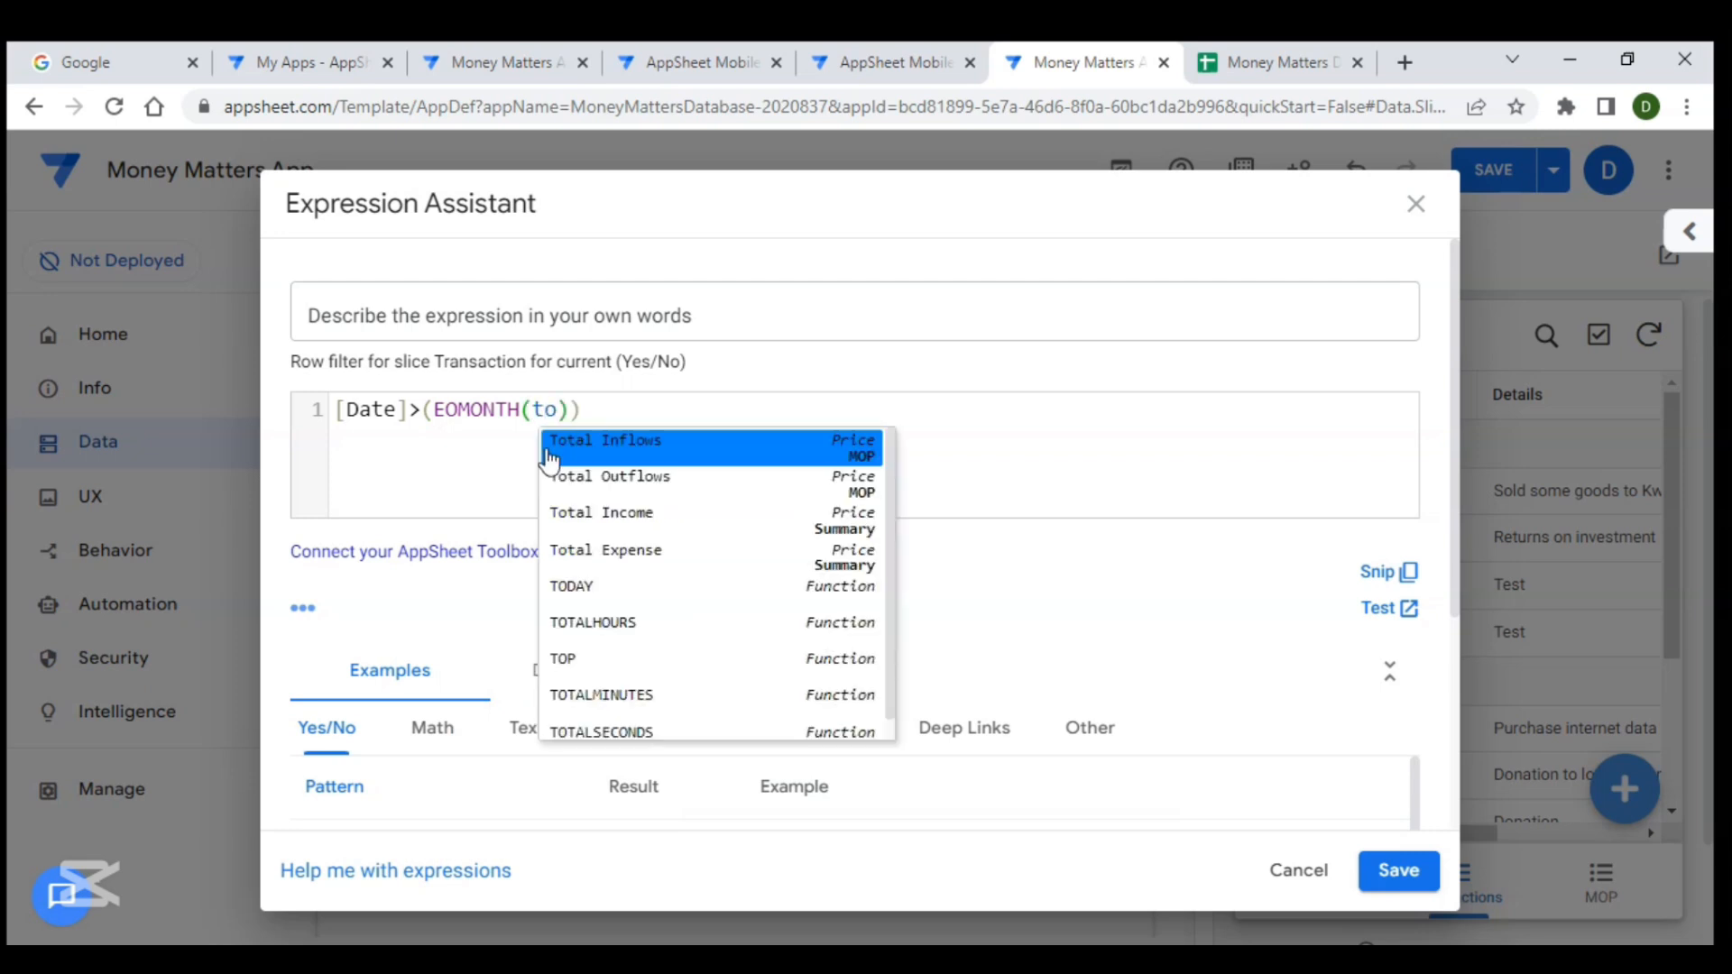
pyautogui.write('d')
pyautogui.click(549, 456)
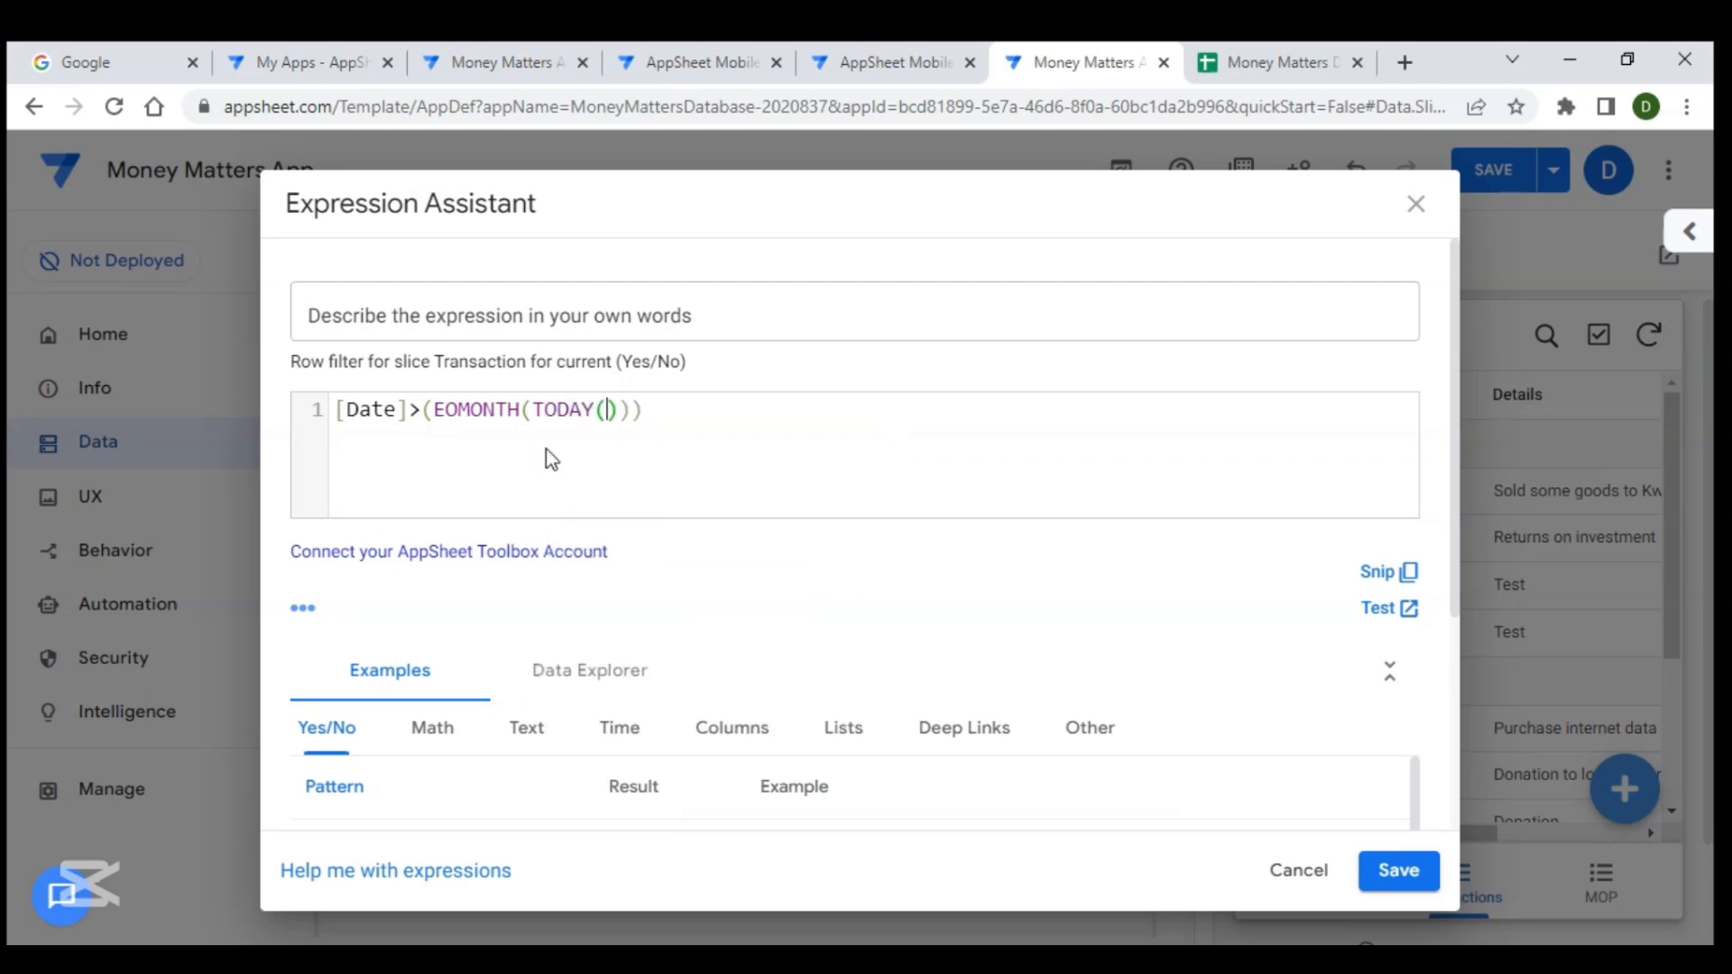
pyautogui.click(621, 412)
pyautogui.write(',-1')
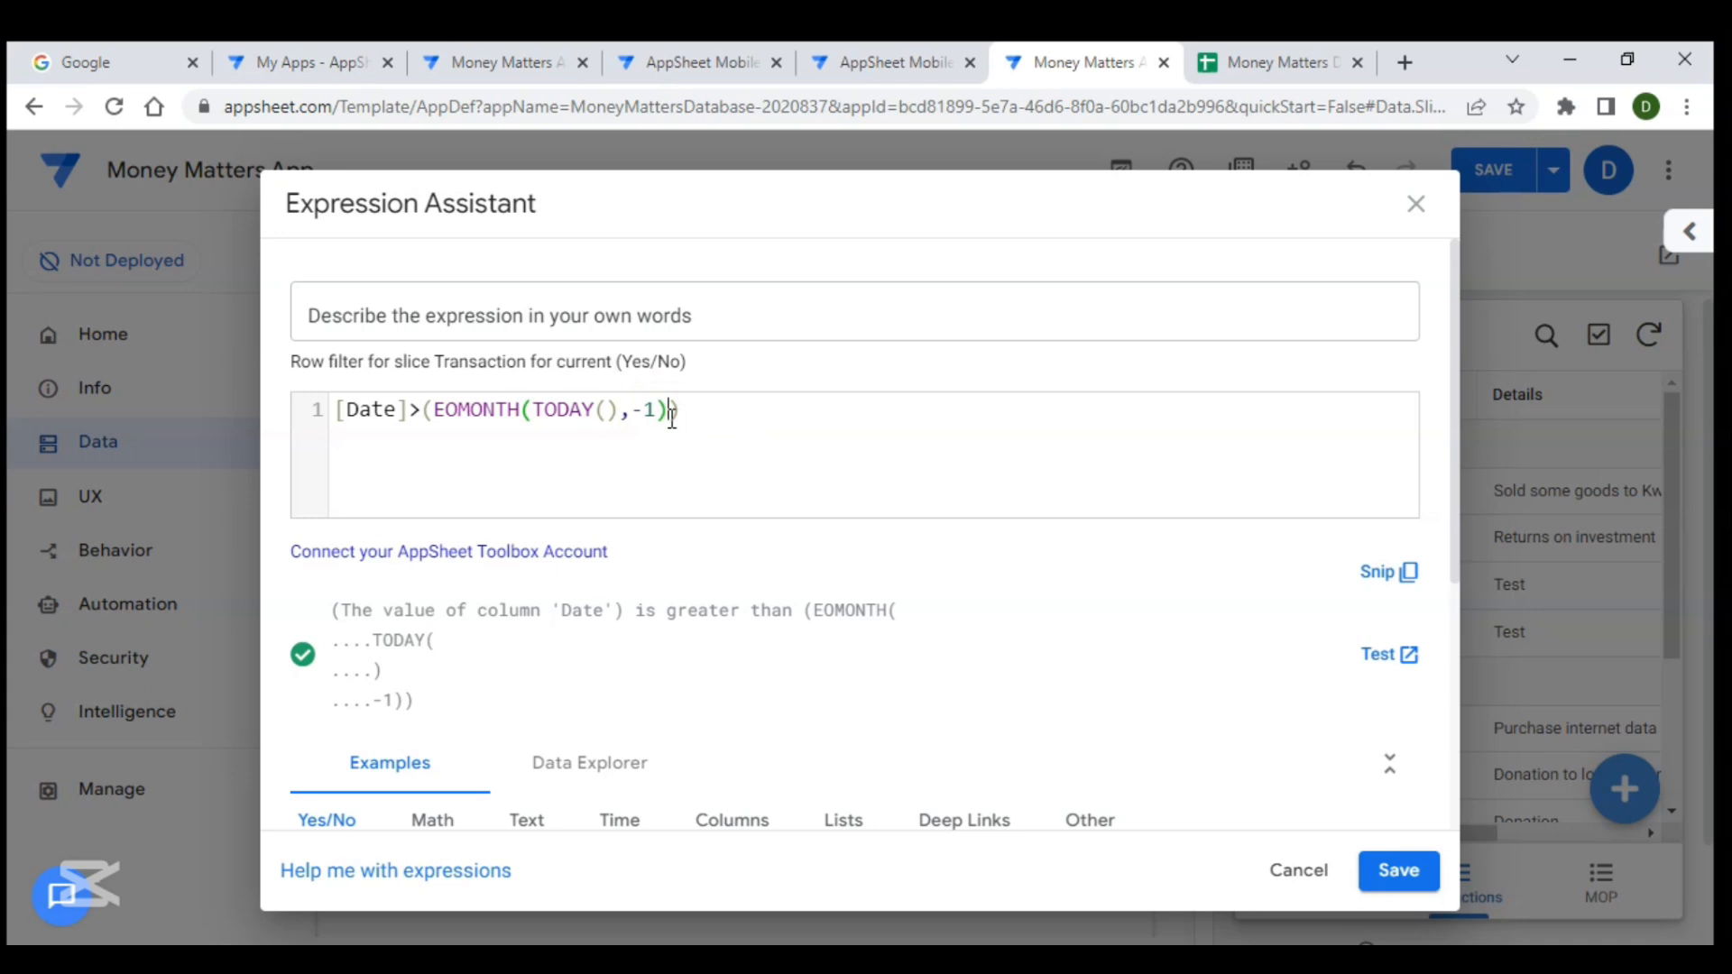
pyautogui.write('+0.99')
pyautogui.click(816, 416)
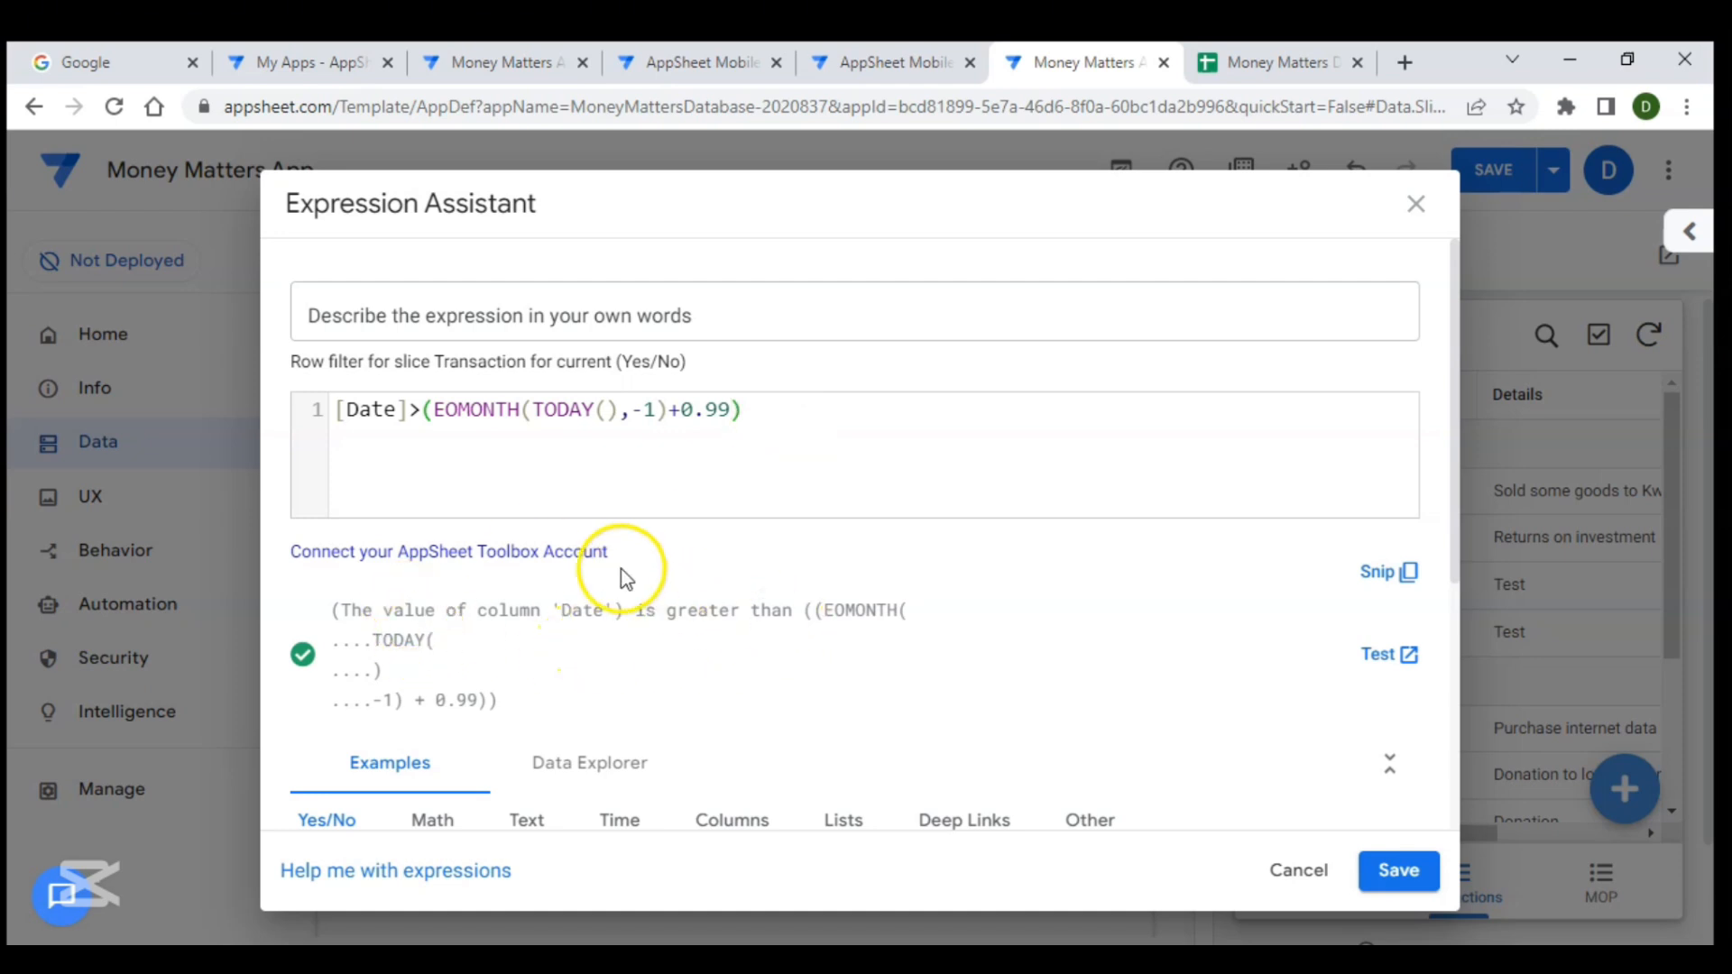
pyautogui.click(1396, 873)
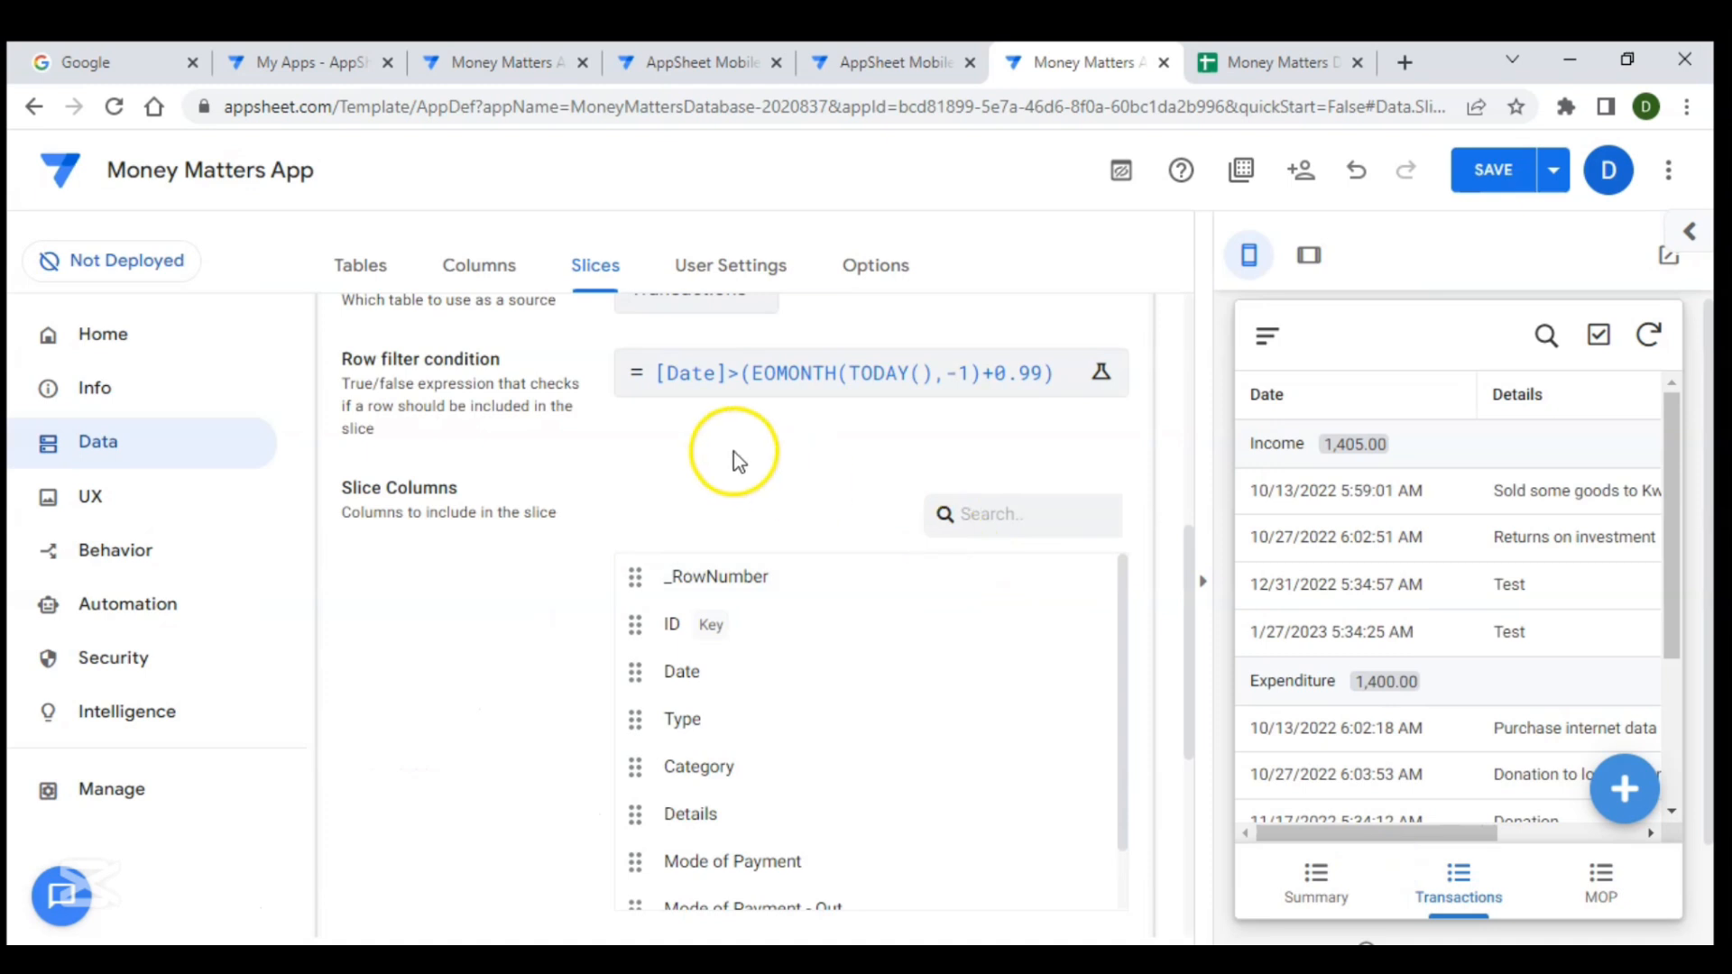
# - Remove the Type column from the slice columns and add it back at the end of the list
pyautogui.scroll(-5, 666, 464)
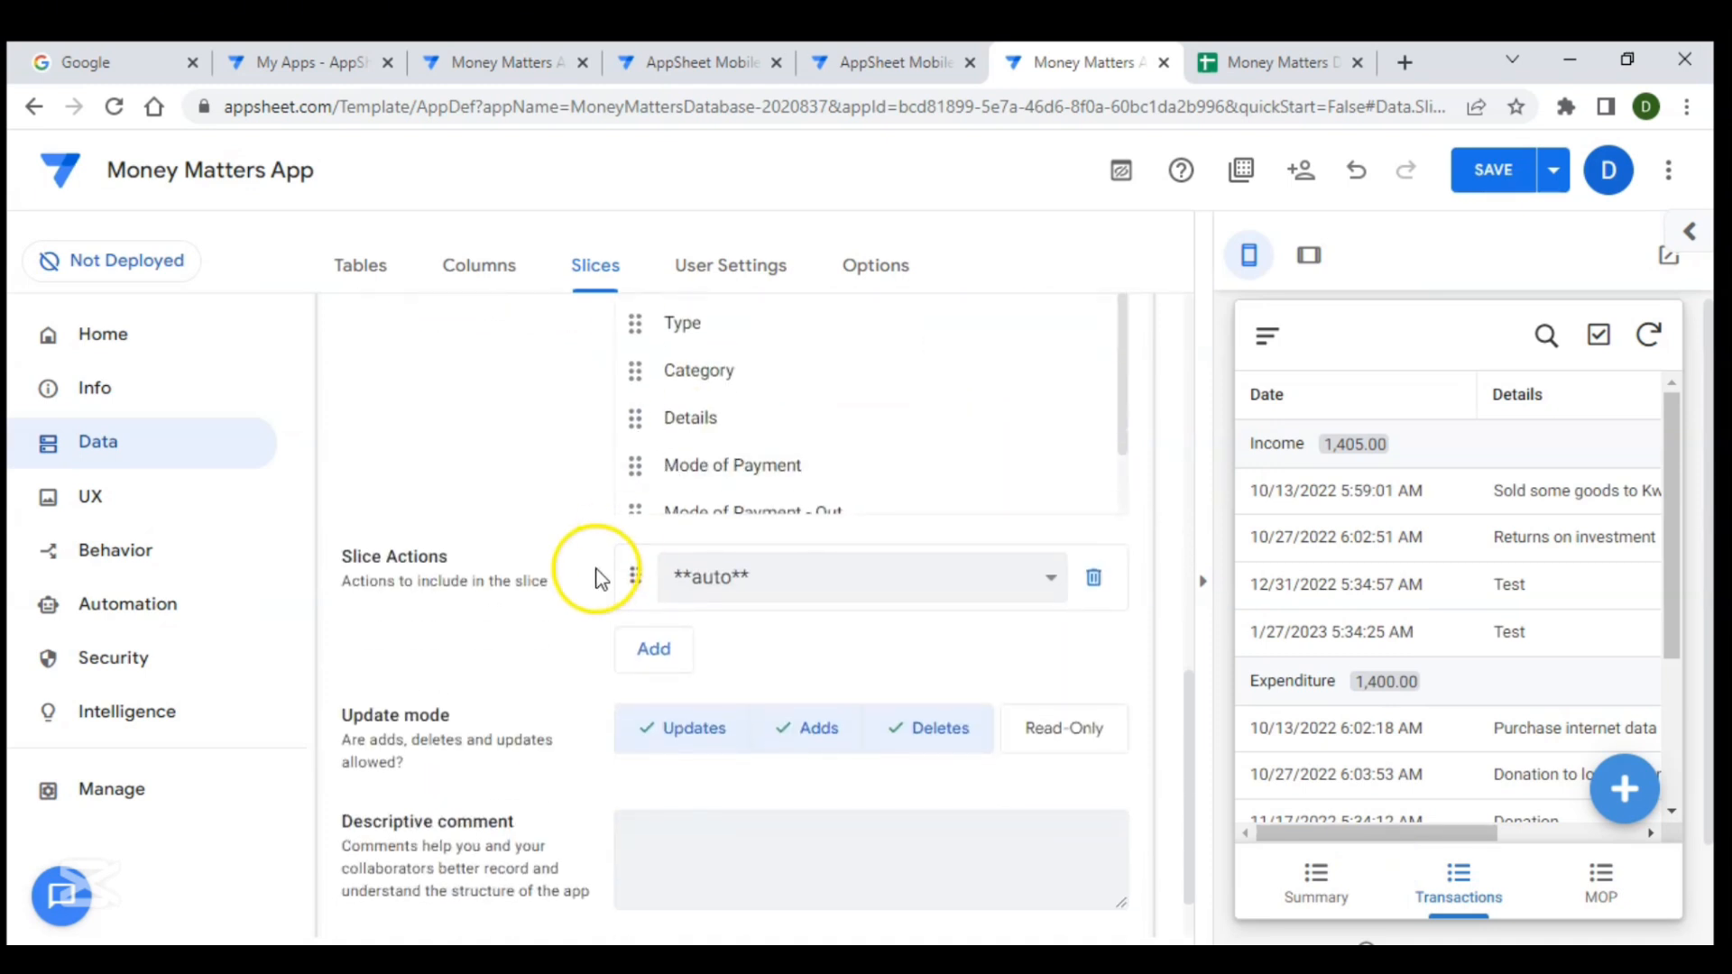
pyautogui.scroll(5, 589, 587)
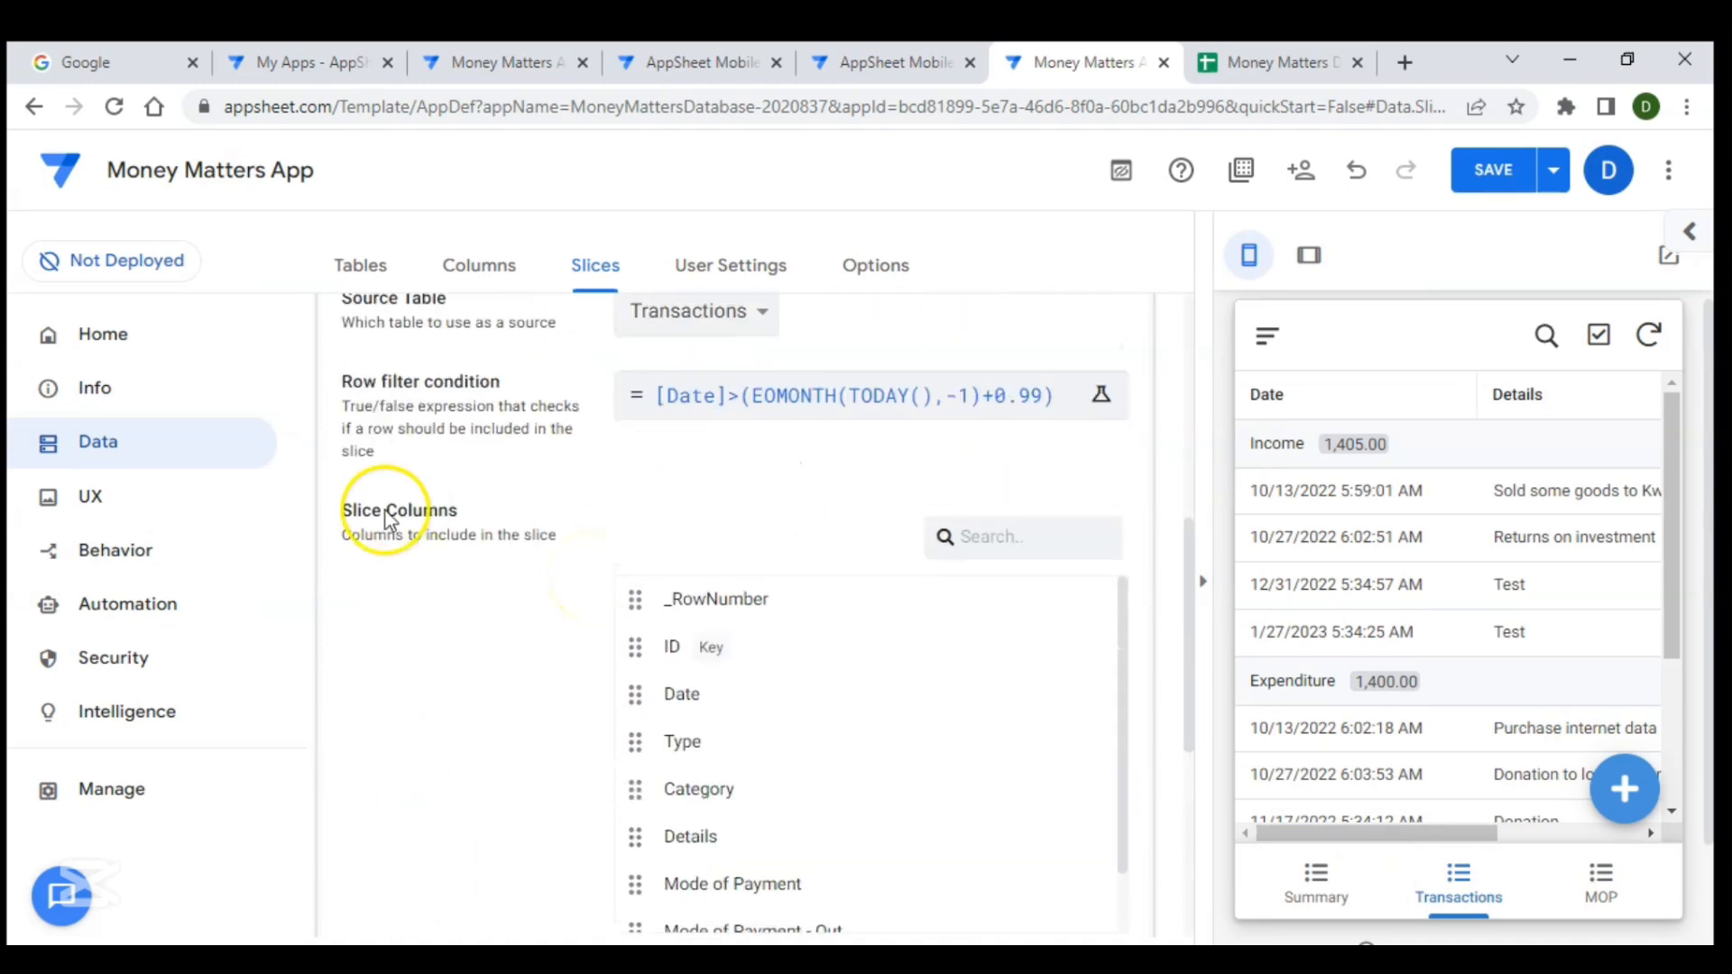
pyautogui.scroll(-1, 708, 696)
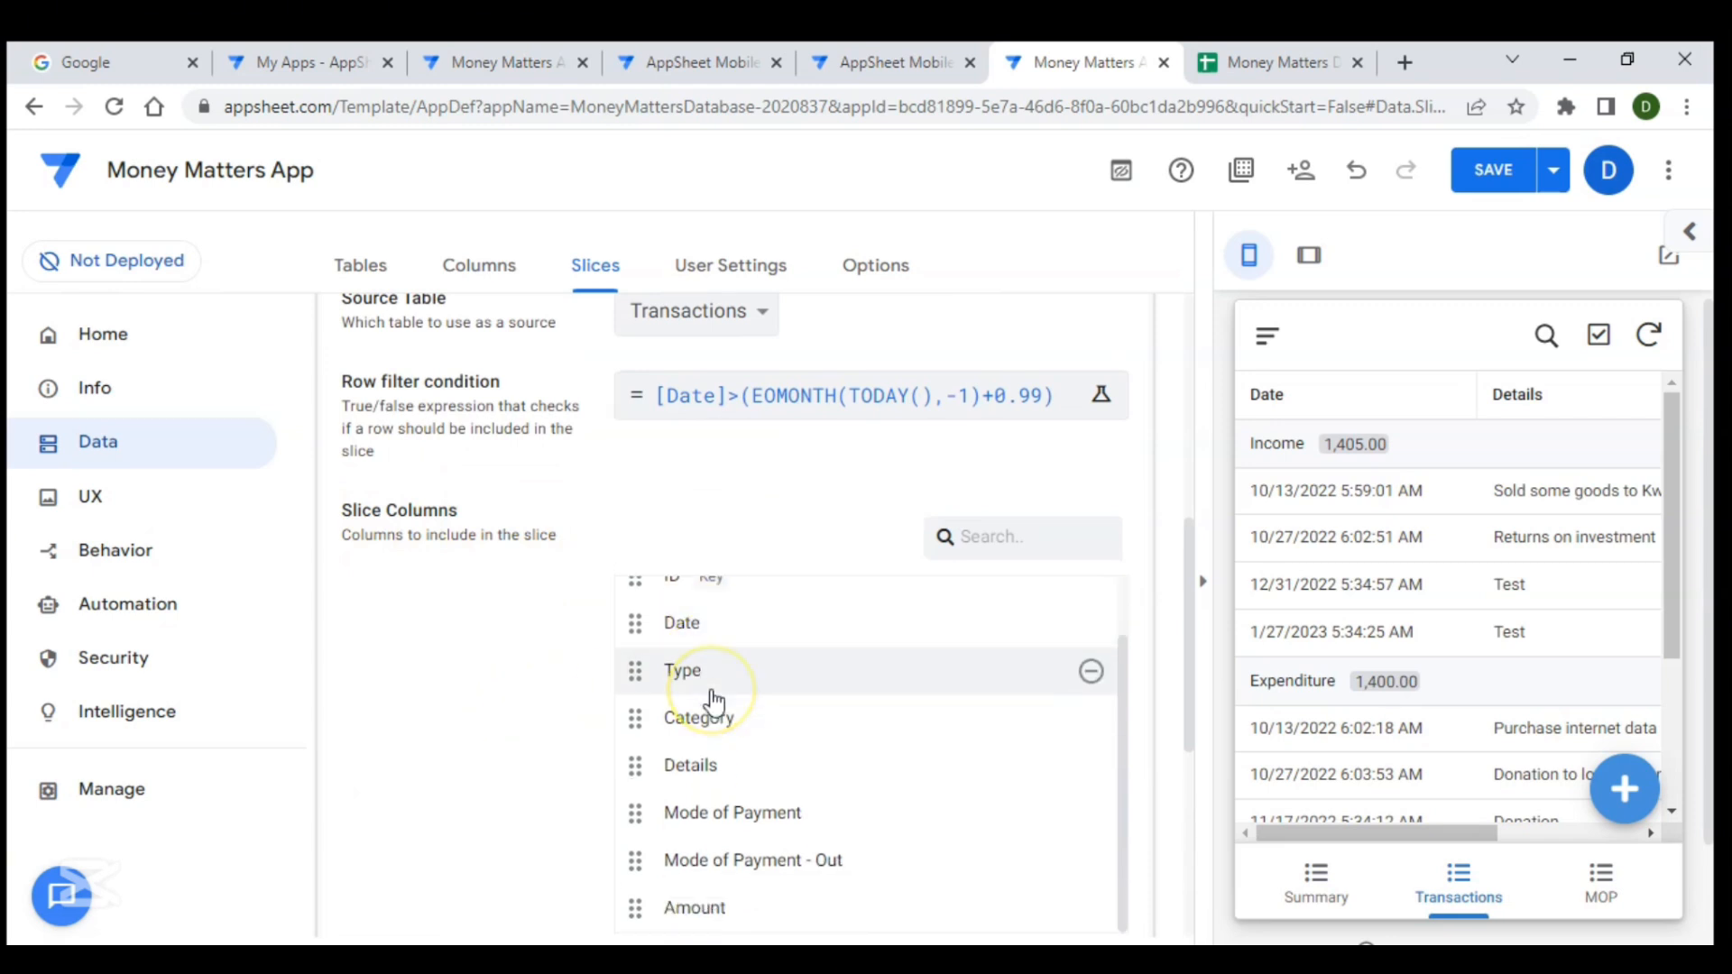
pyautogui.scroll(-2, 514, 707)
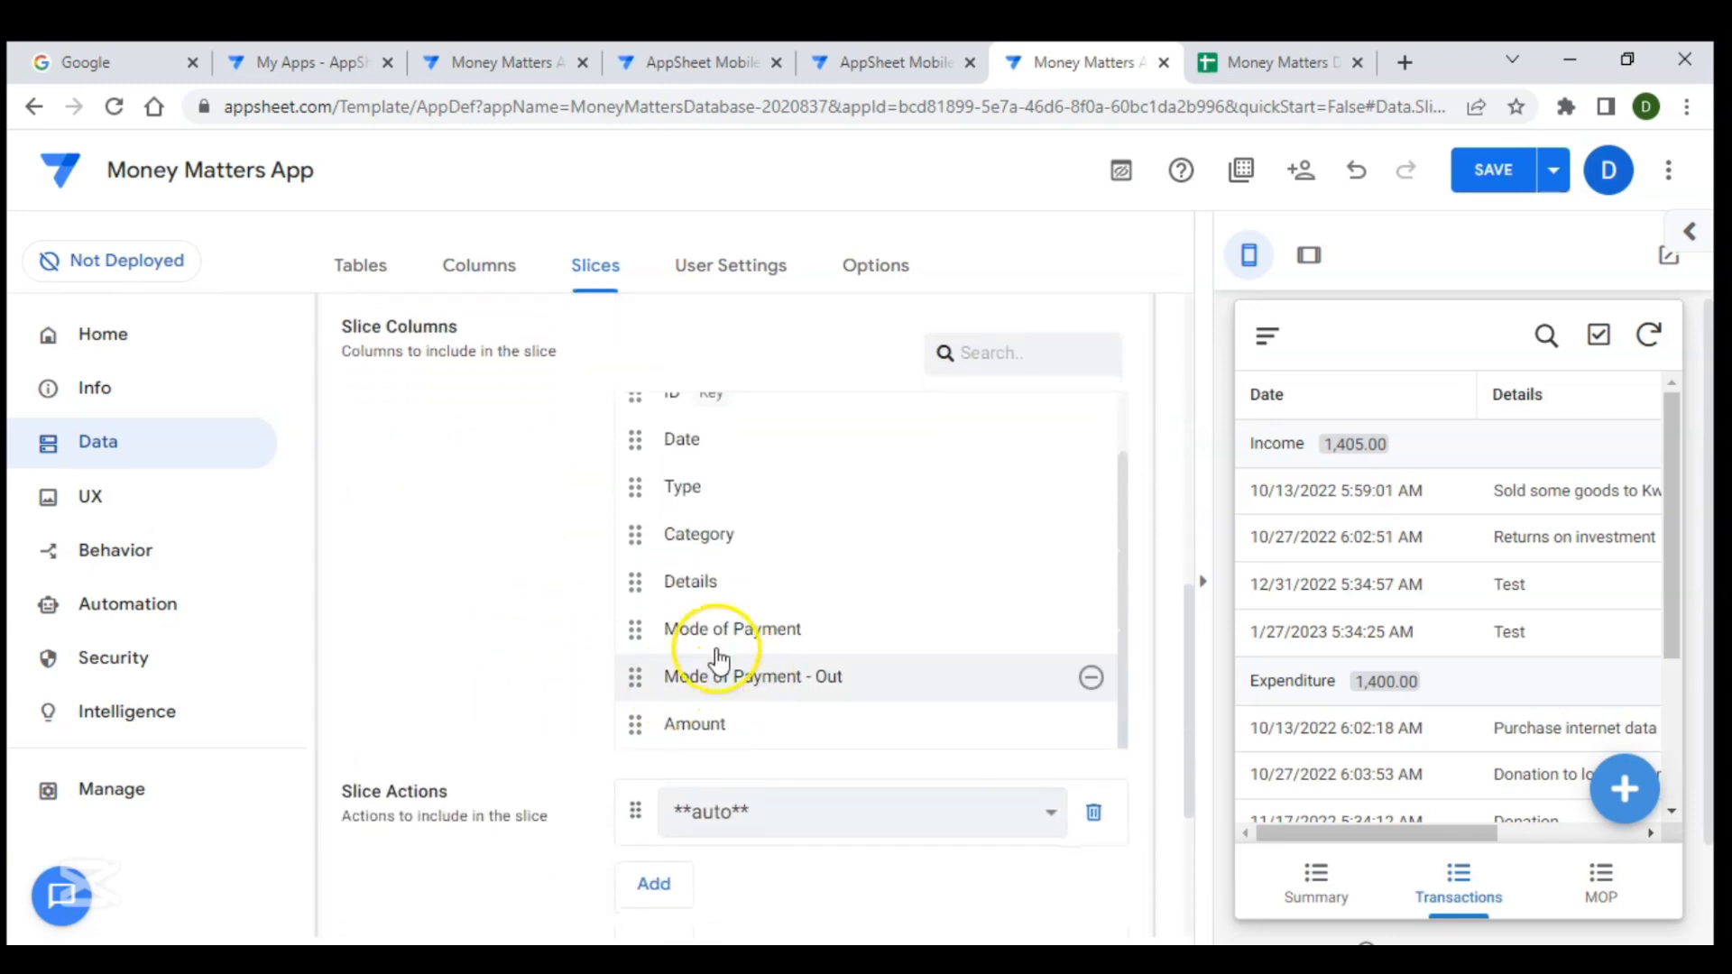
pyautogui.scroll(1, 716, 509)
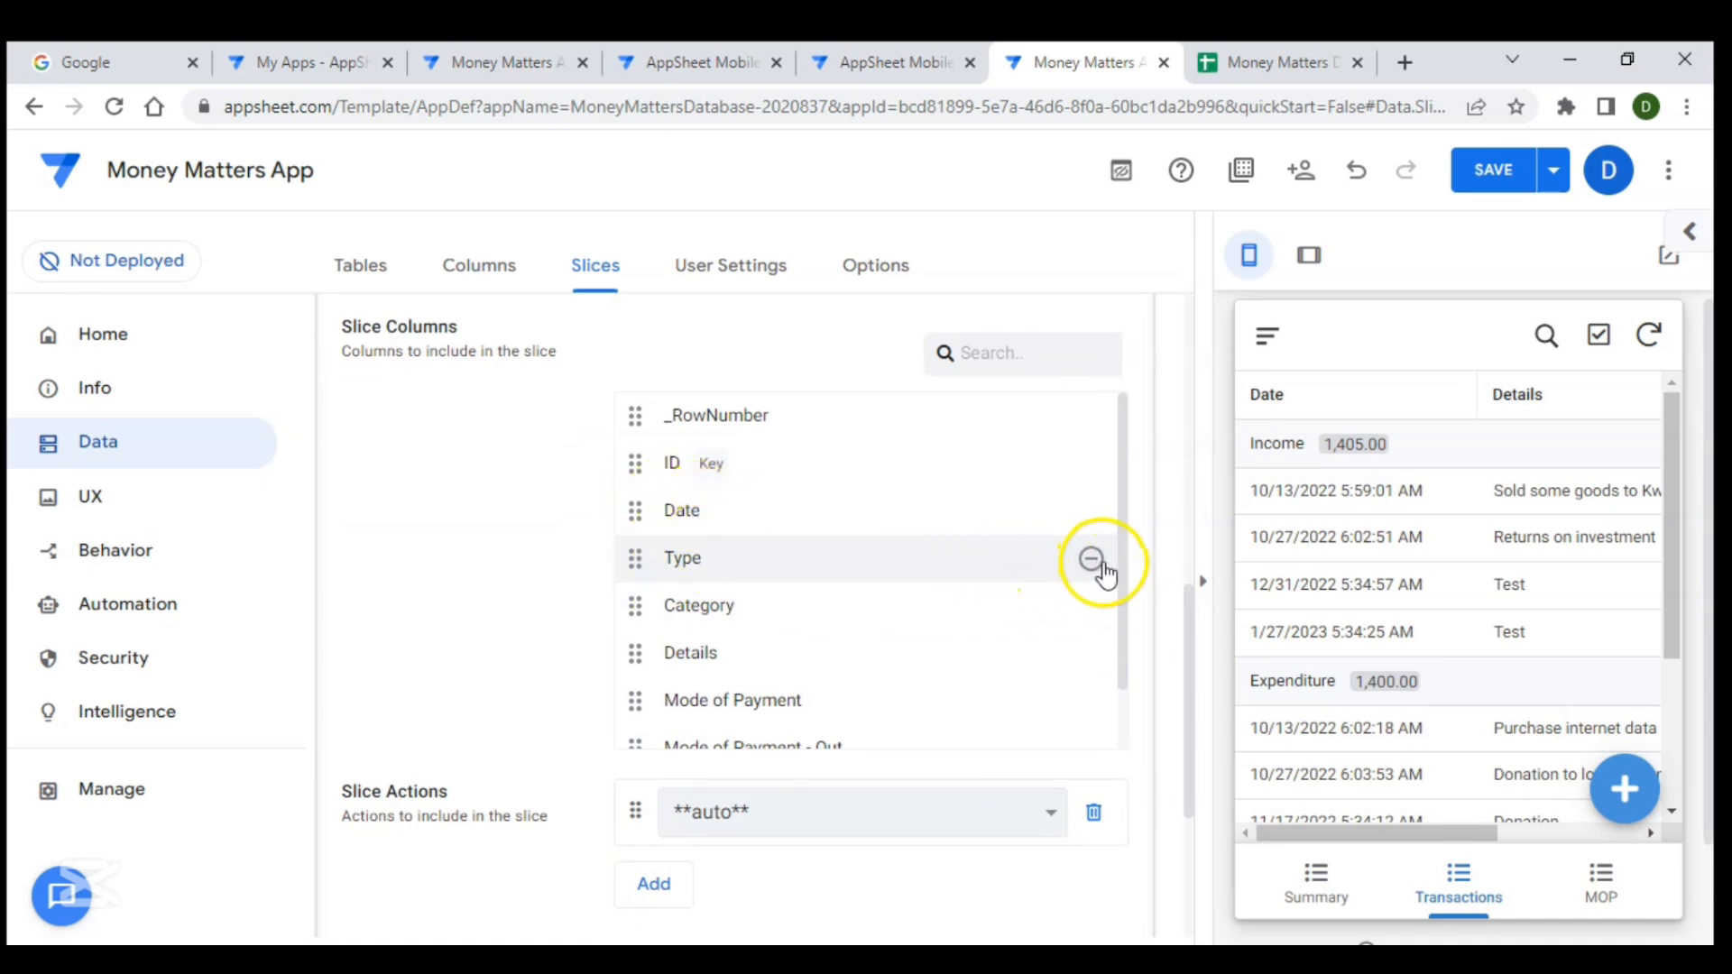
pyautogui.click(1090, 562)
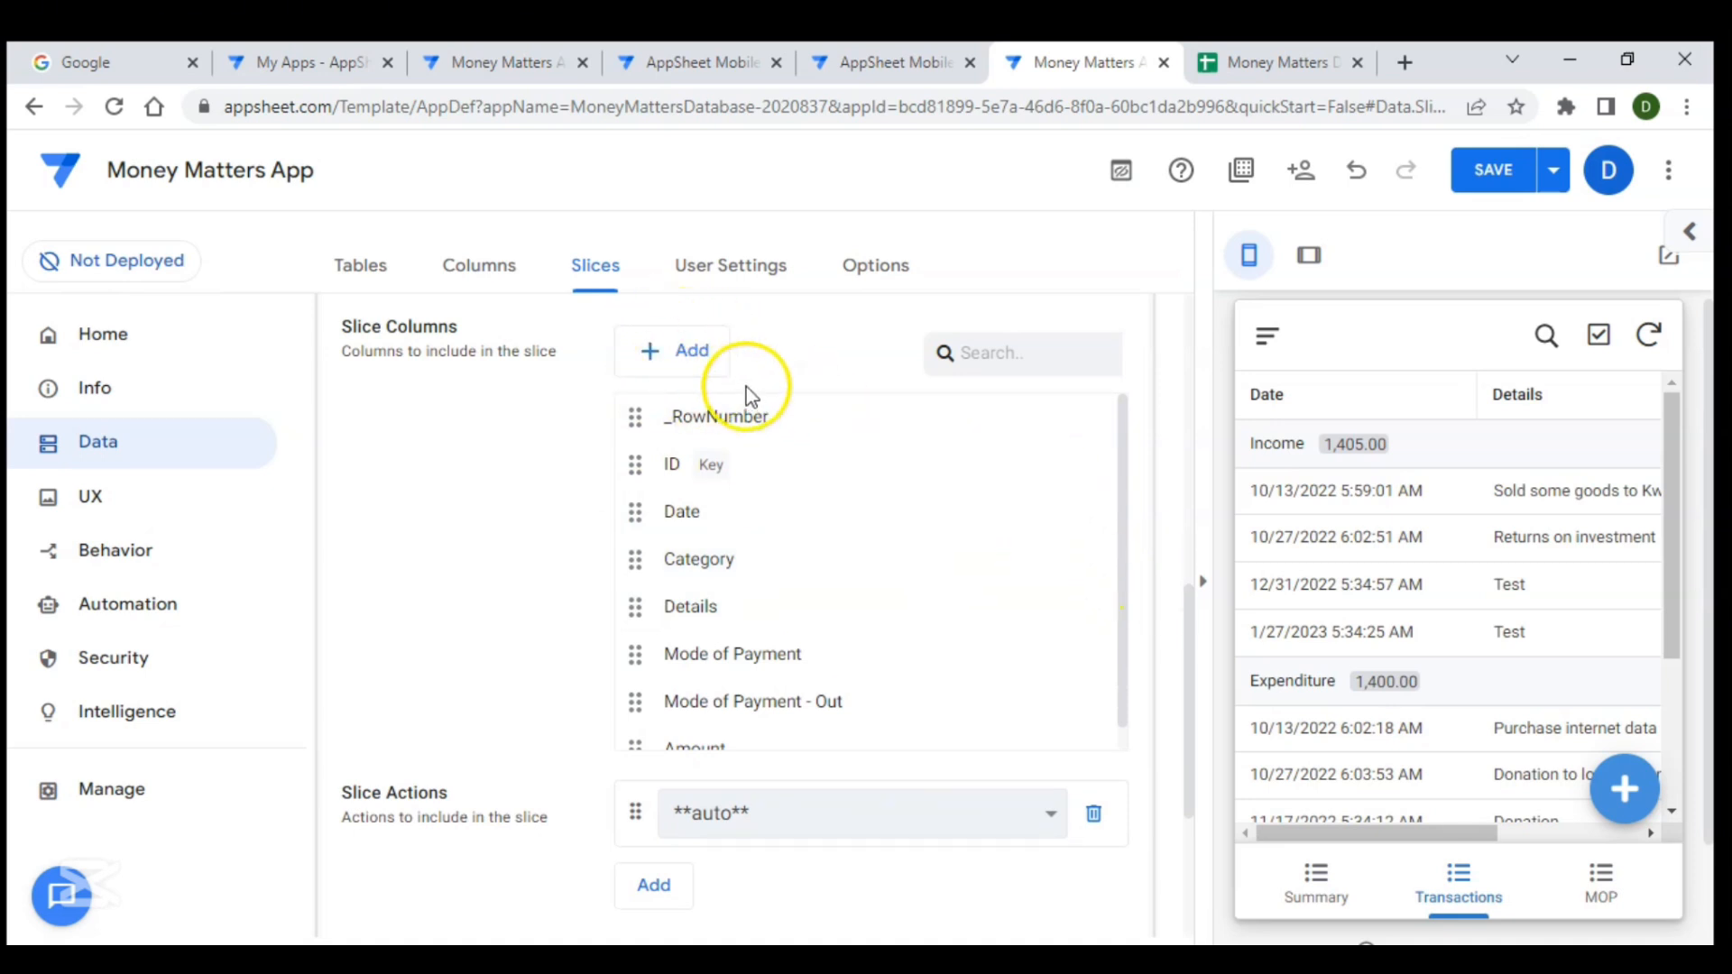
pyautogui.click(687, 368)
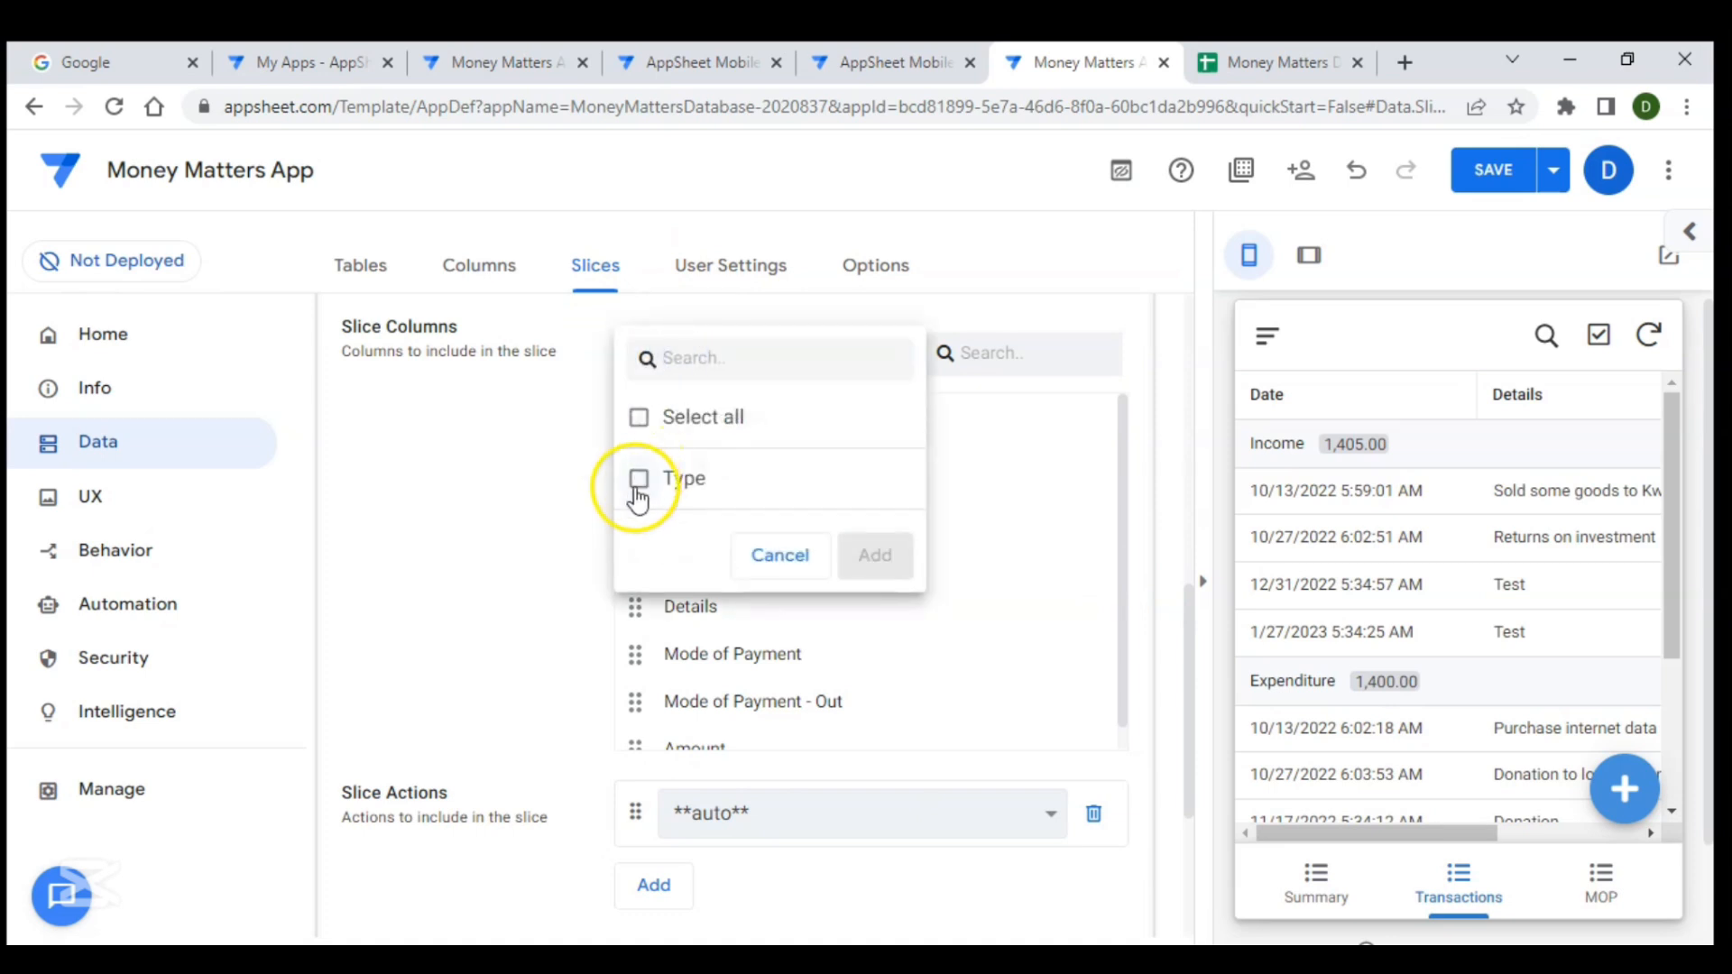
pyautogui.click(637, 492)
pyautogui.click(868, 555)
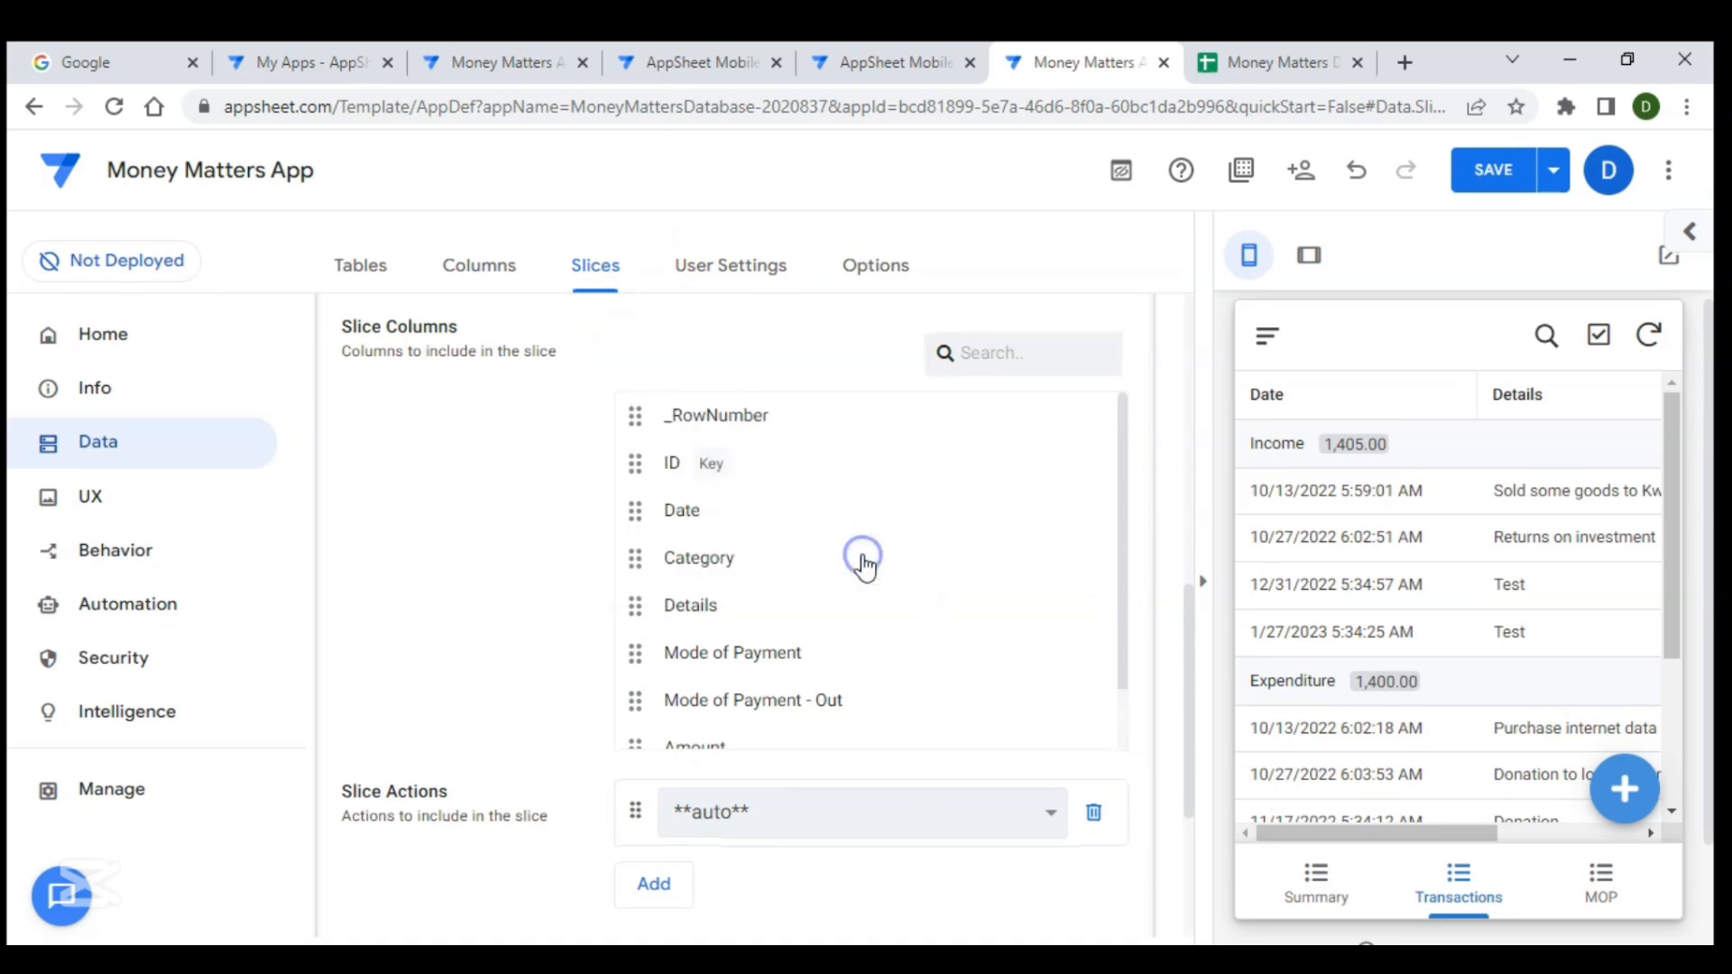
pyautogui.scroll(-4, 581, 686)
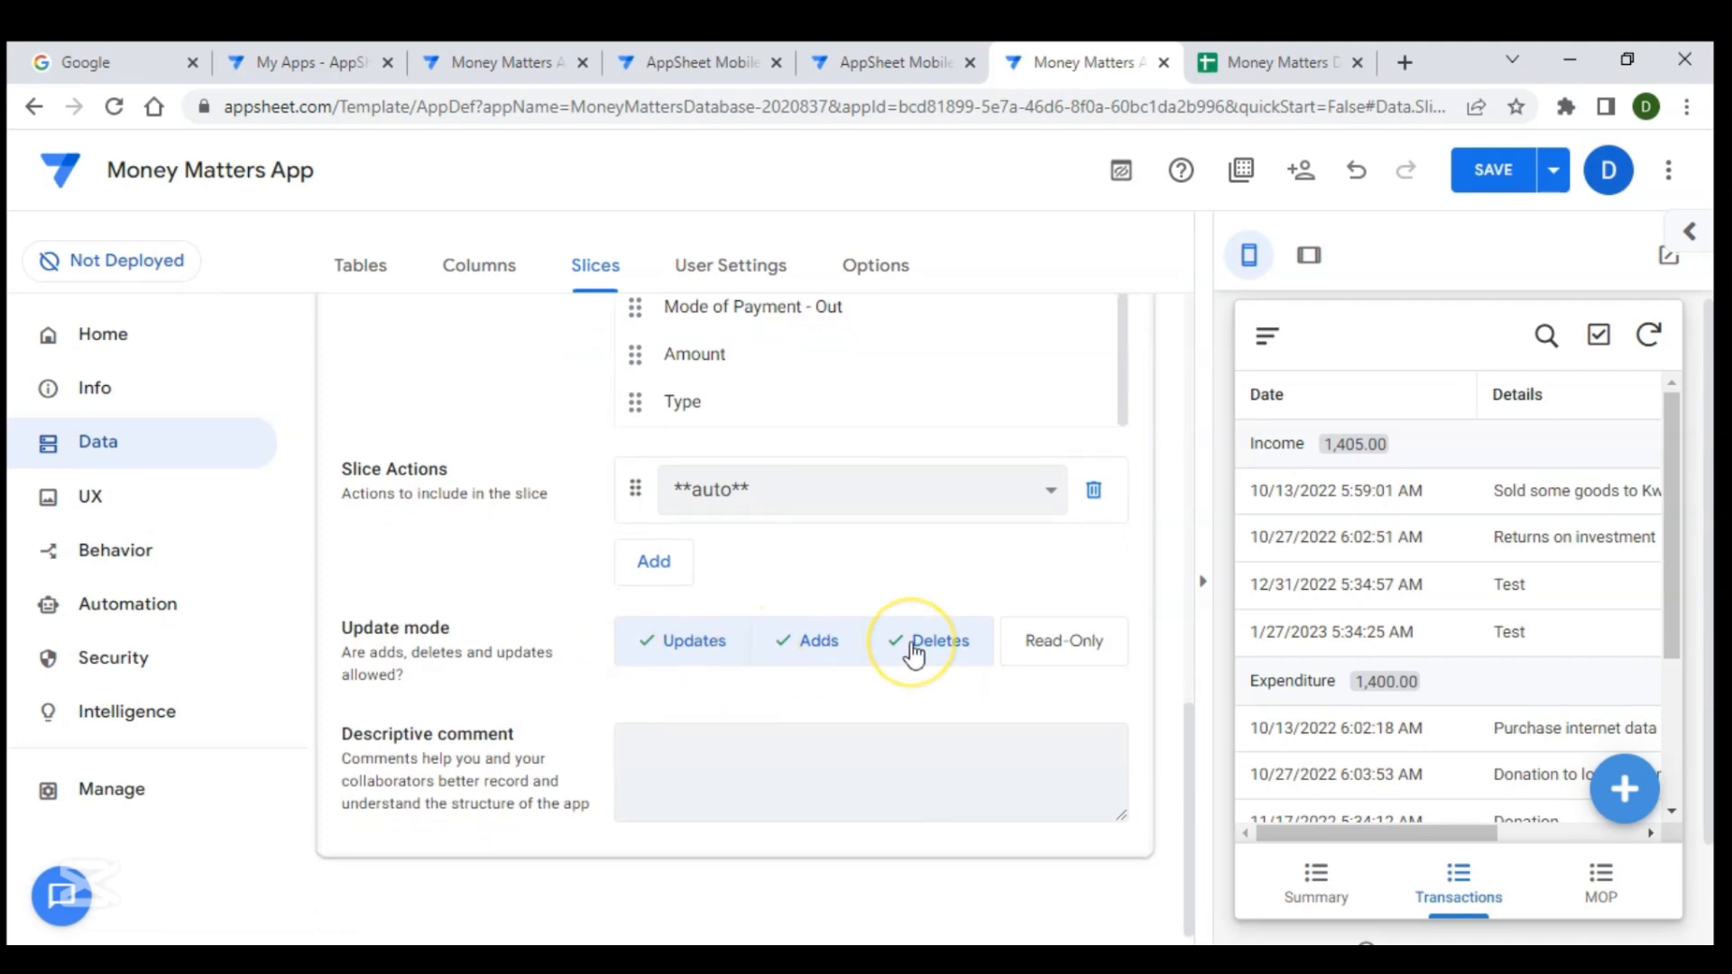
pyautogui.click(700, 646)
pyautogui.click(819, 642)
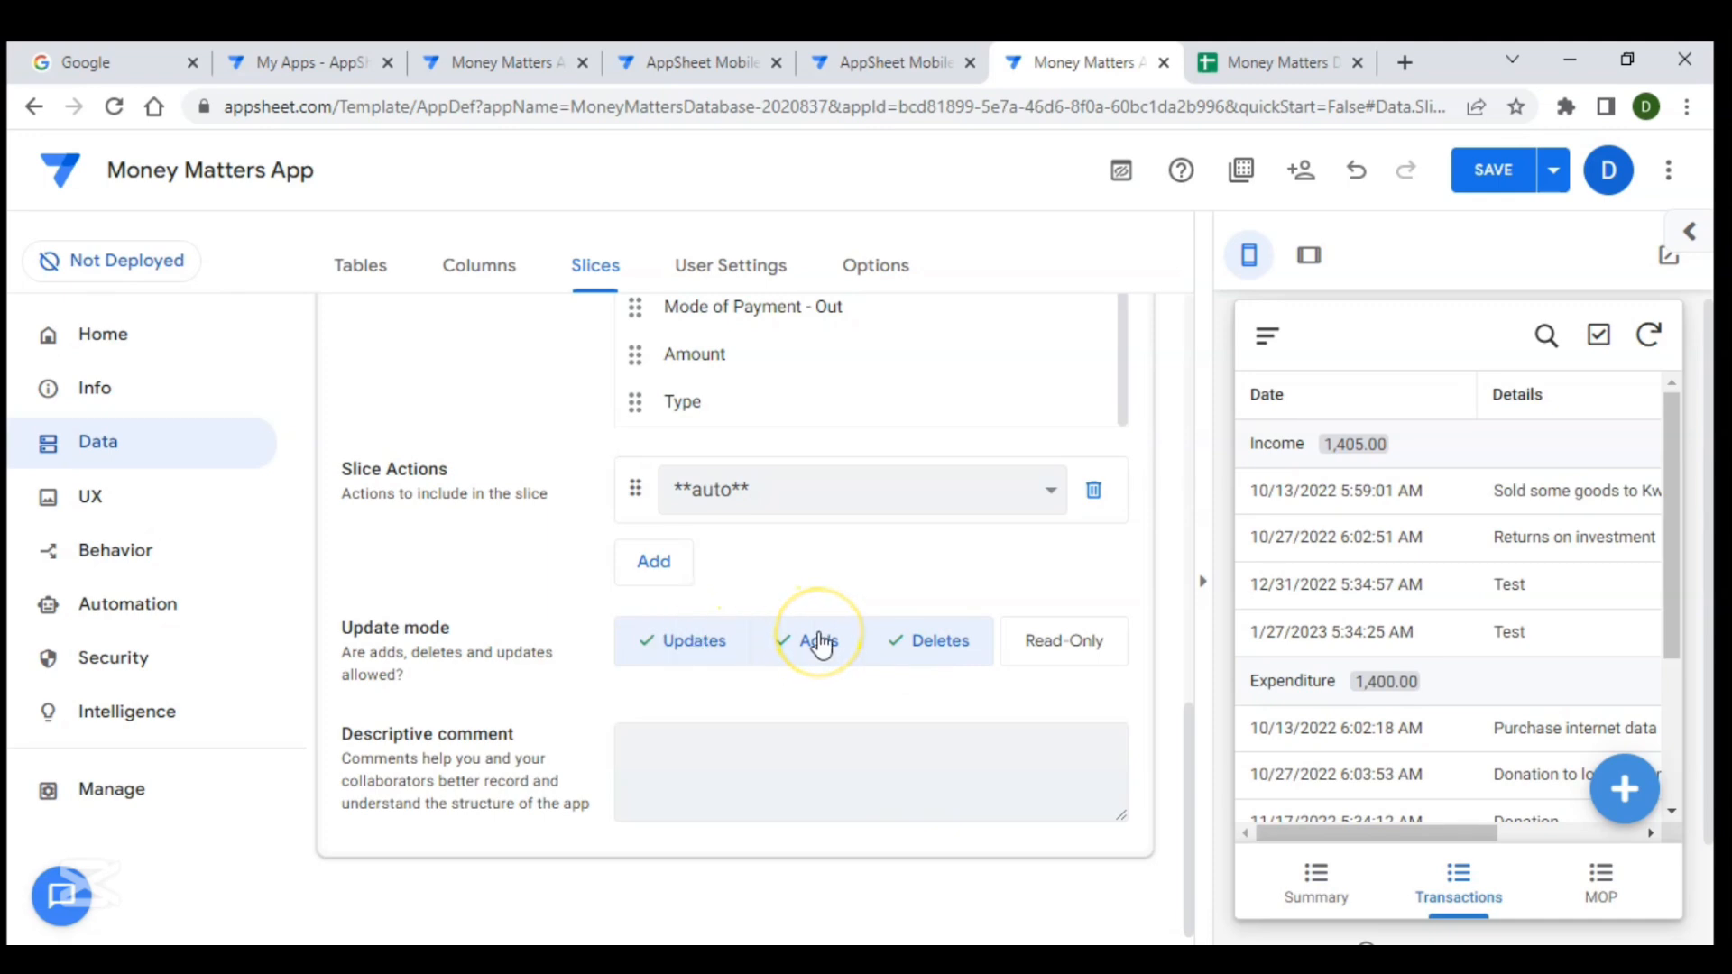
pyautogui.click(836, 649)
# - Collapse the Transaction for current slice and save the app
pyautogui.scroll(10, 930, 532)
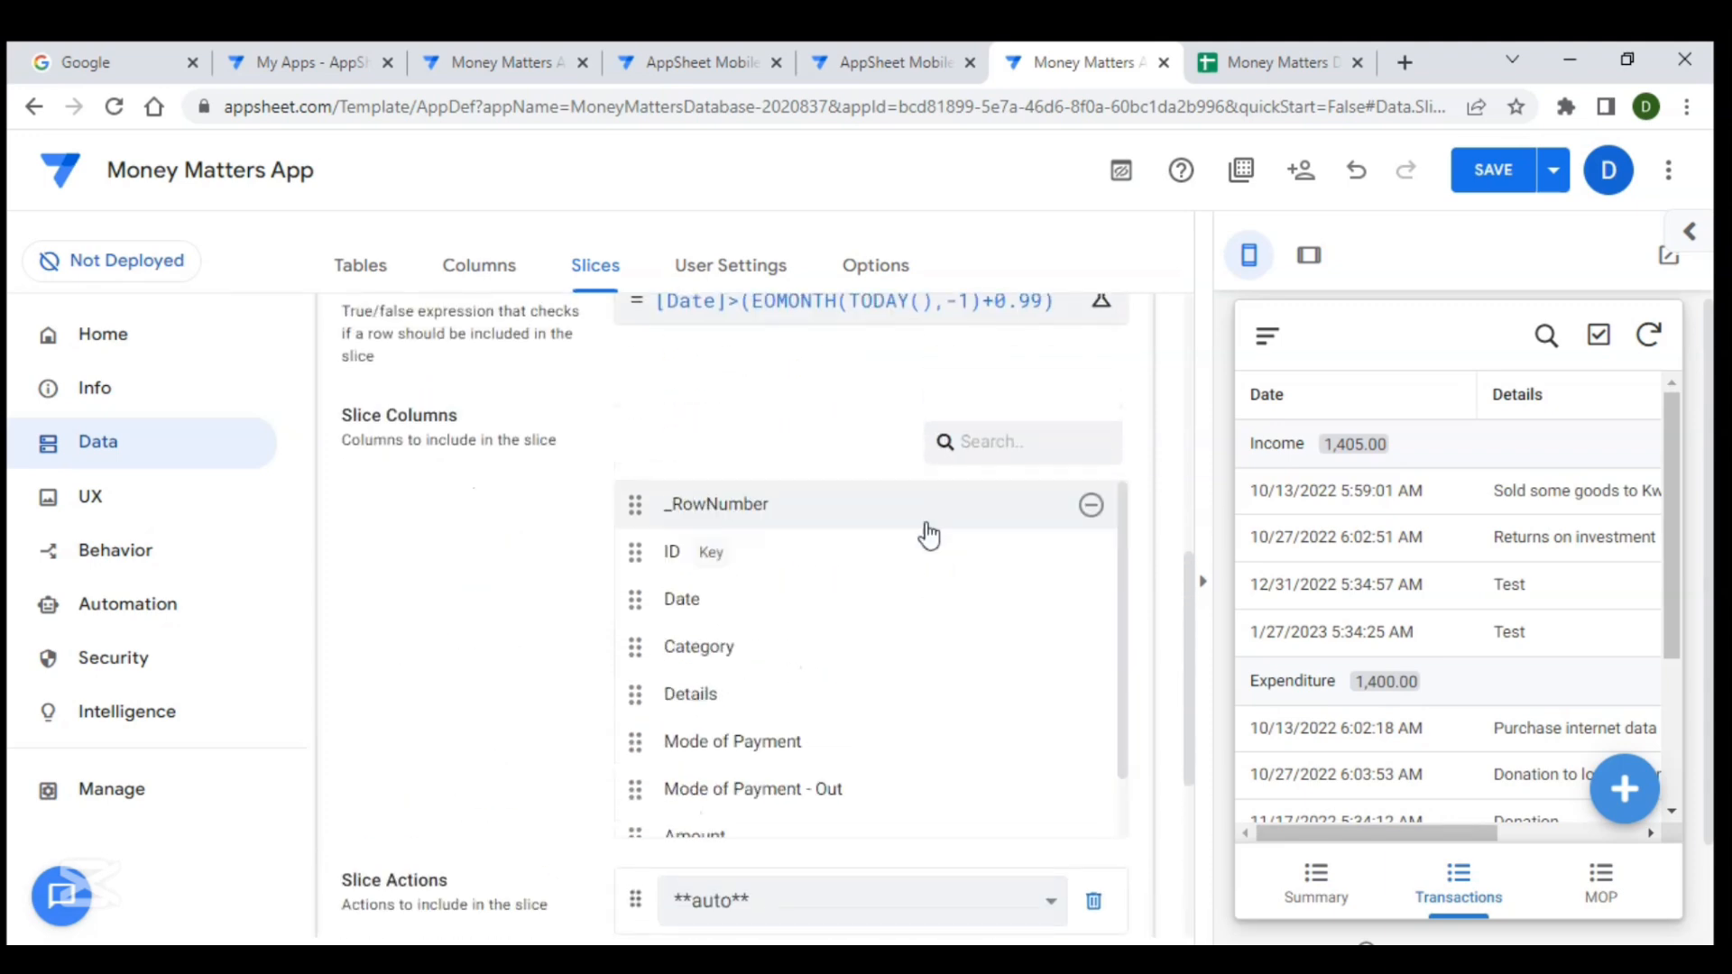
pyautogui.click(766, 506)
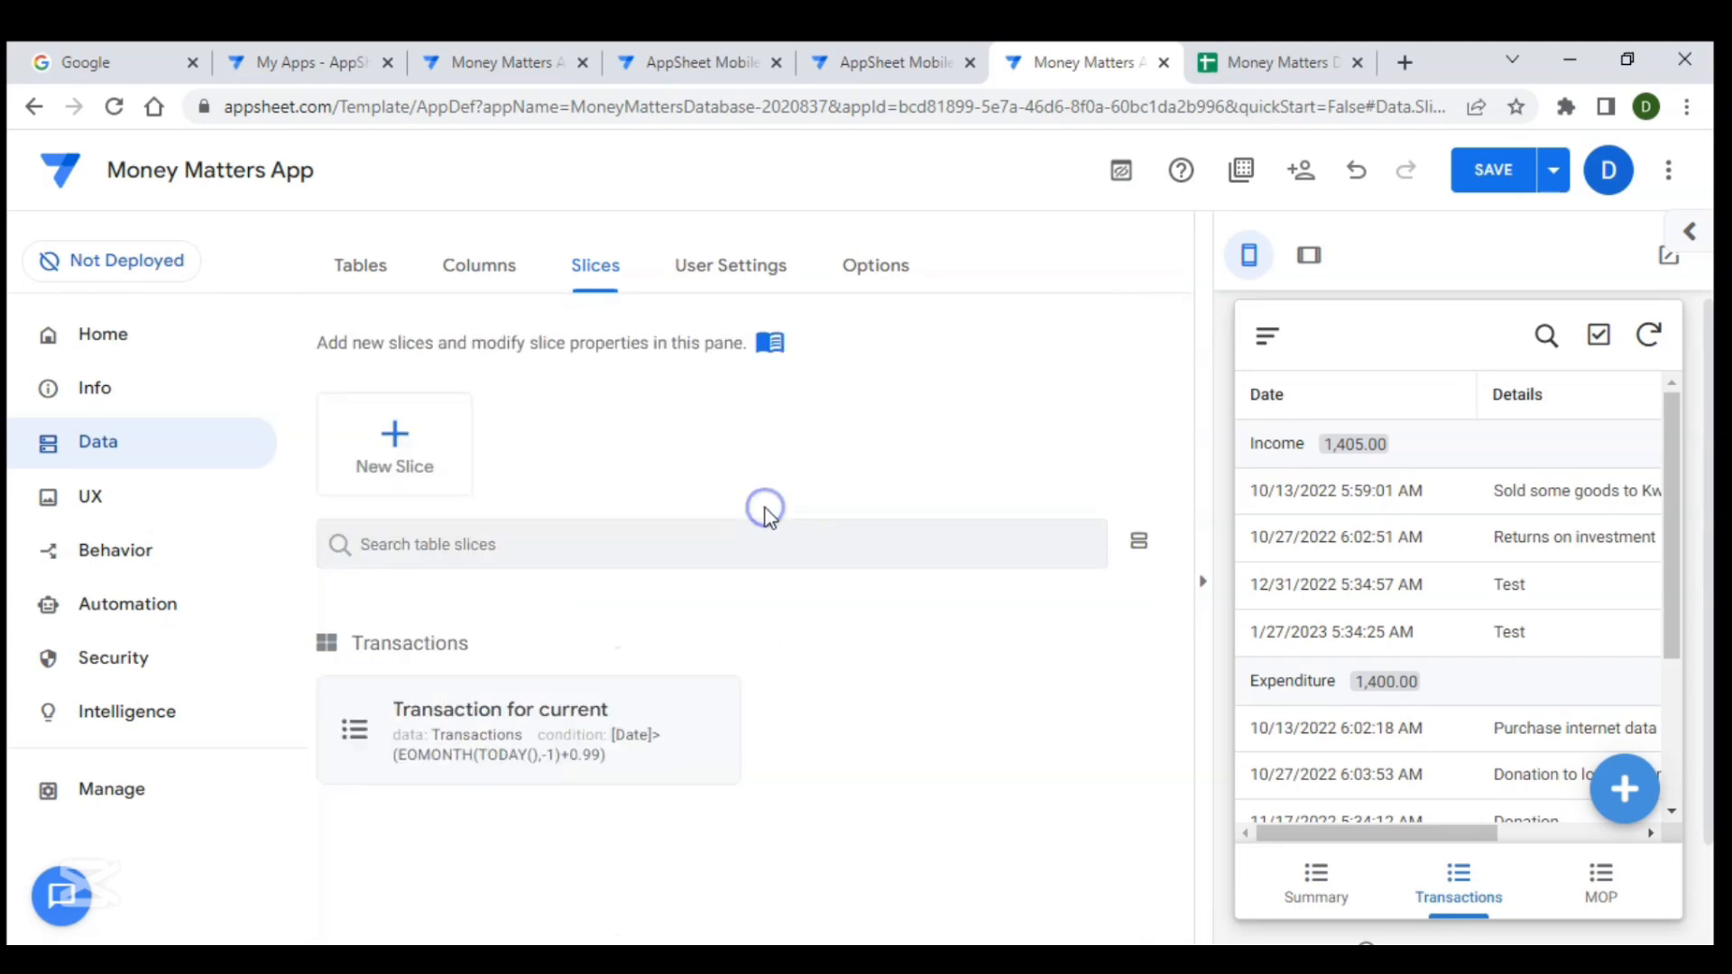
pyautogui.click(1471, 189)
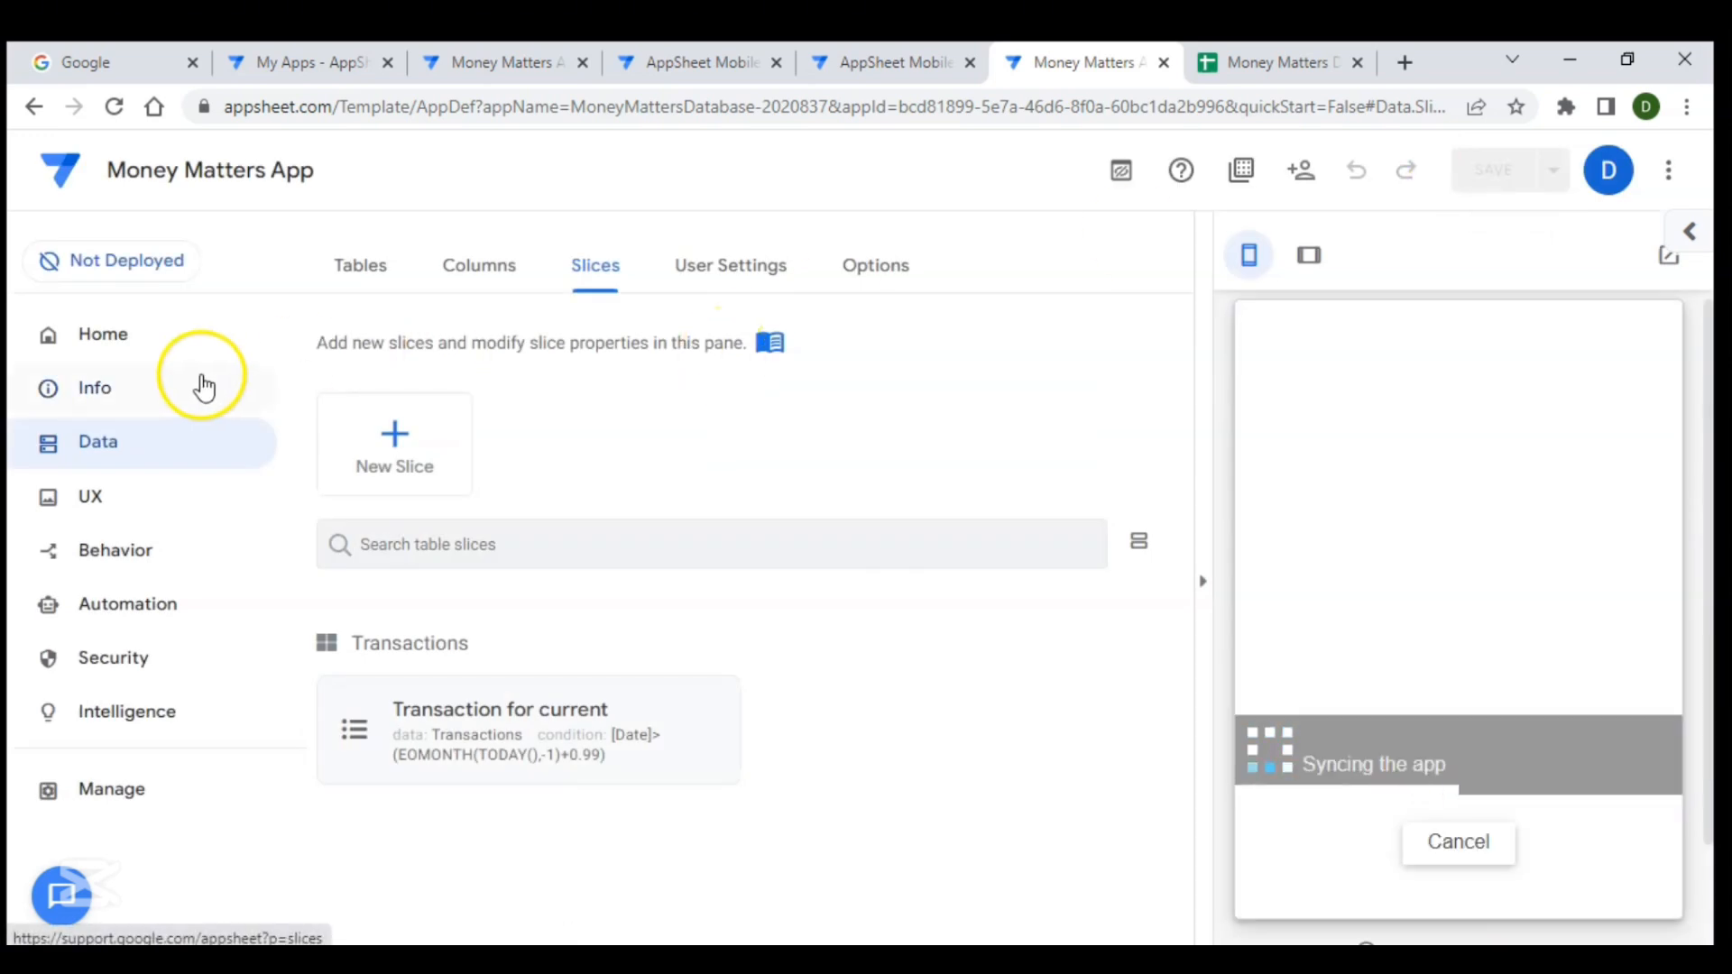
# - Point the Transactions view's data at the Transaction for current slice
pyautogui.click(131, 491)
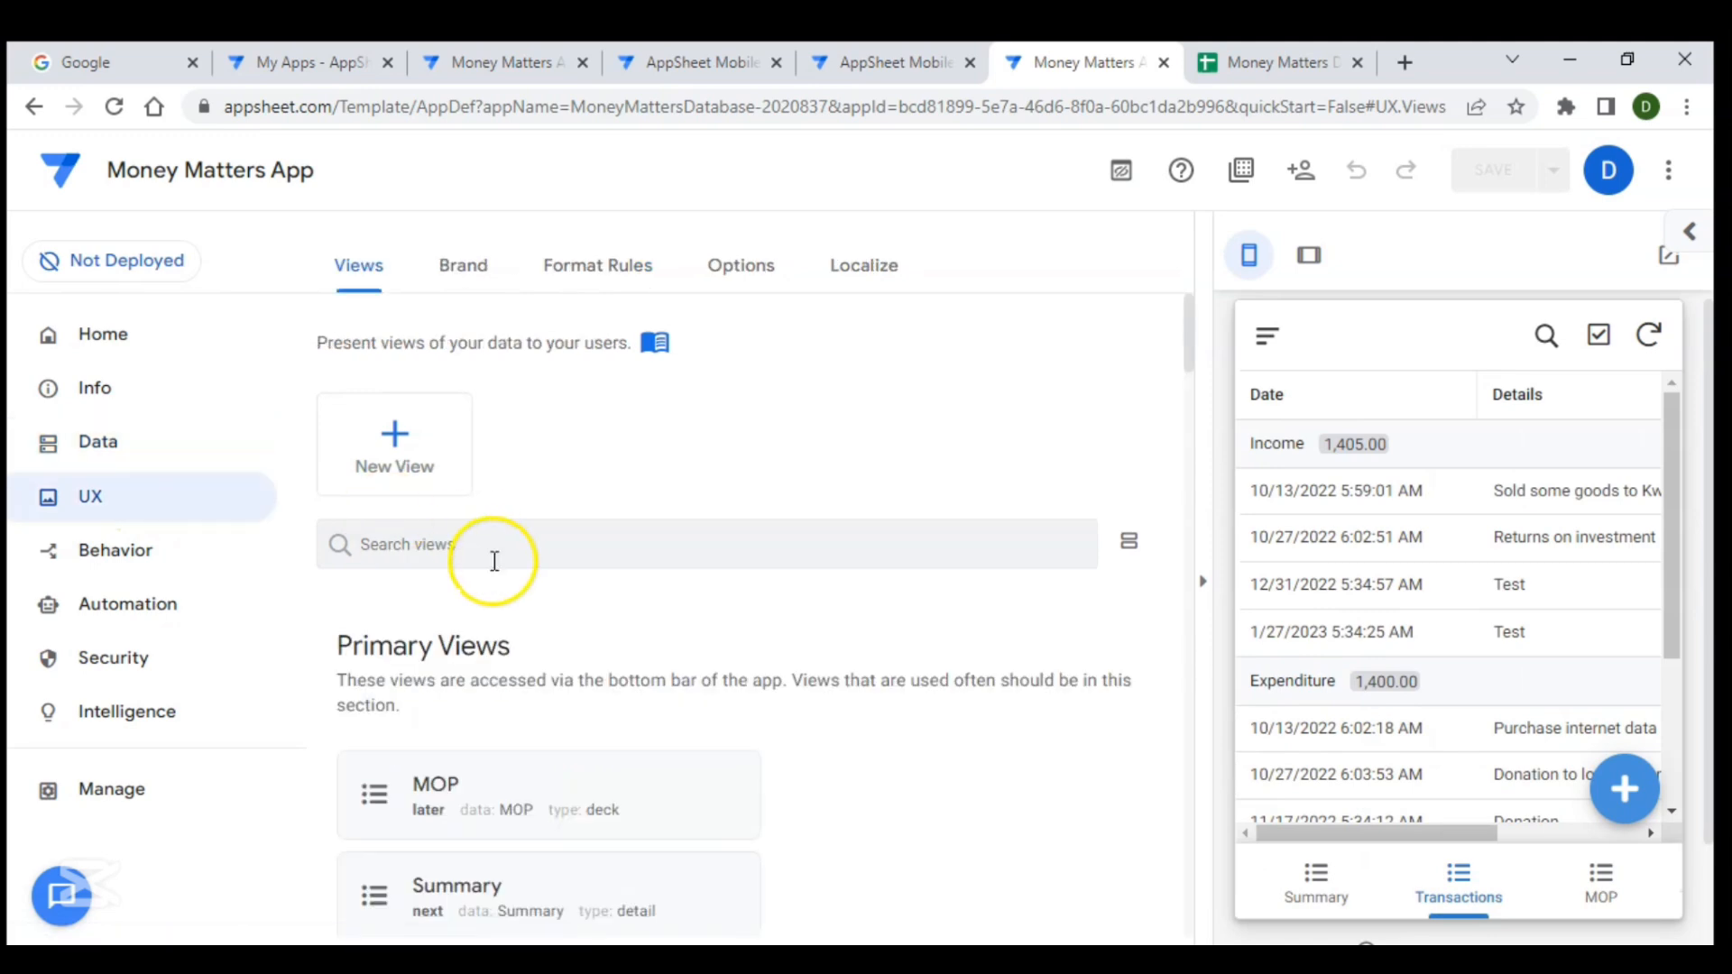
pyautogui.scroll(-1, 495, 563)
pyautogui.scroll(-5, 495, 562)
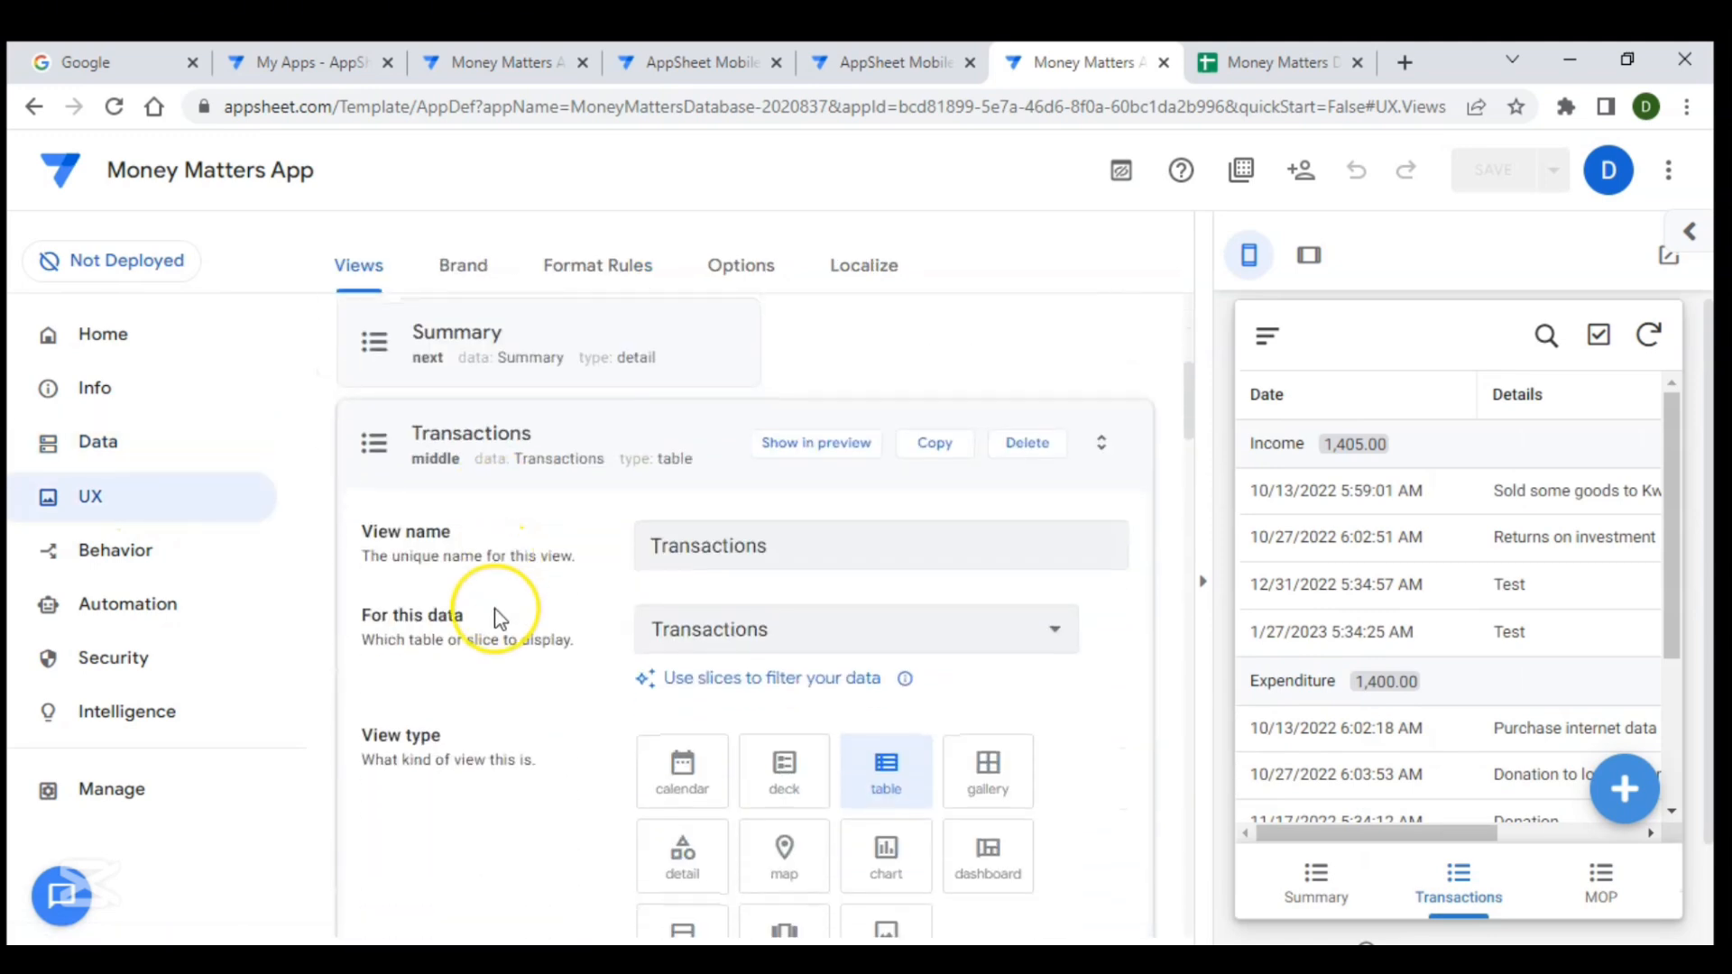
pyautogui.scroll(-2, 495, 608)
pyautogui.scroll(-3, 495, 608)
pyautogui.scroll(3, 495, 608)
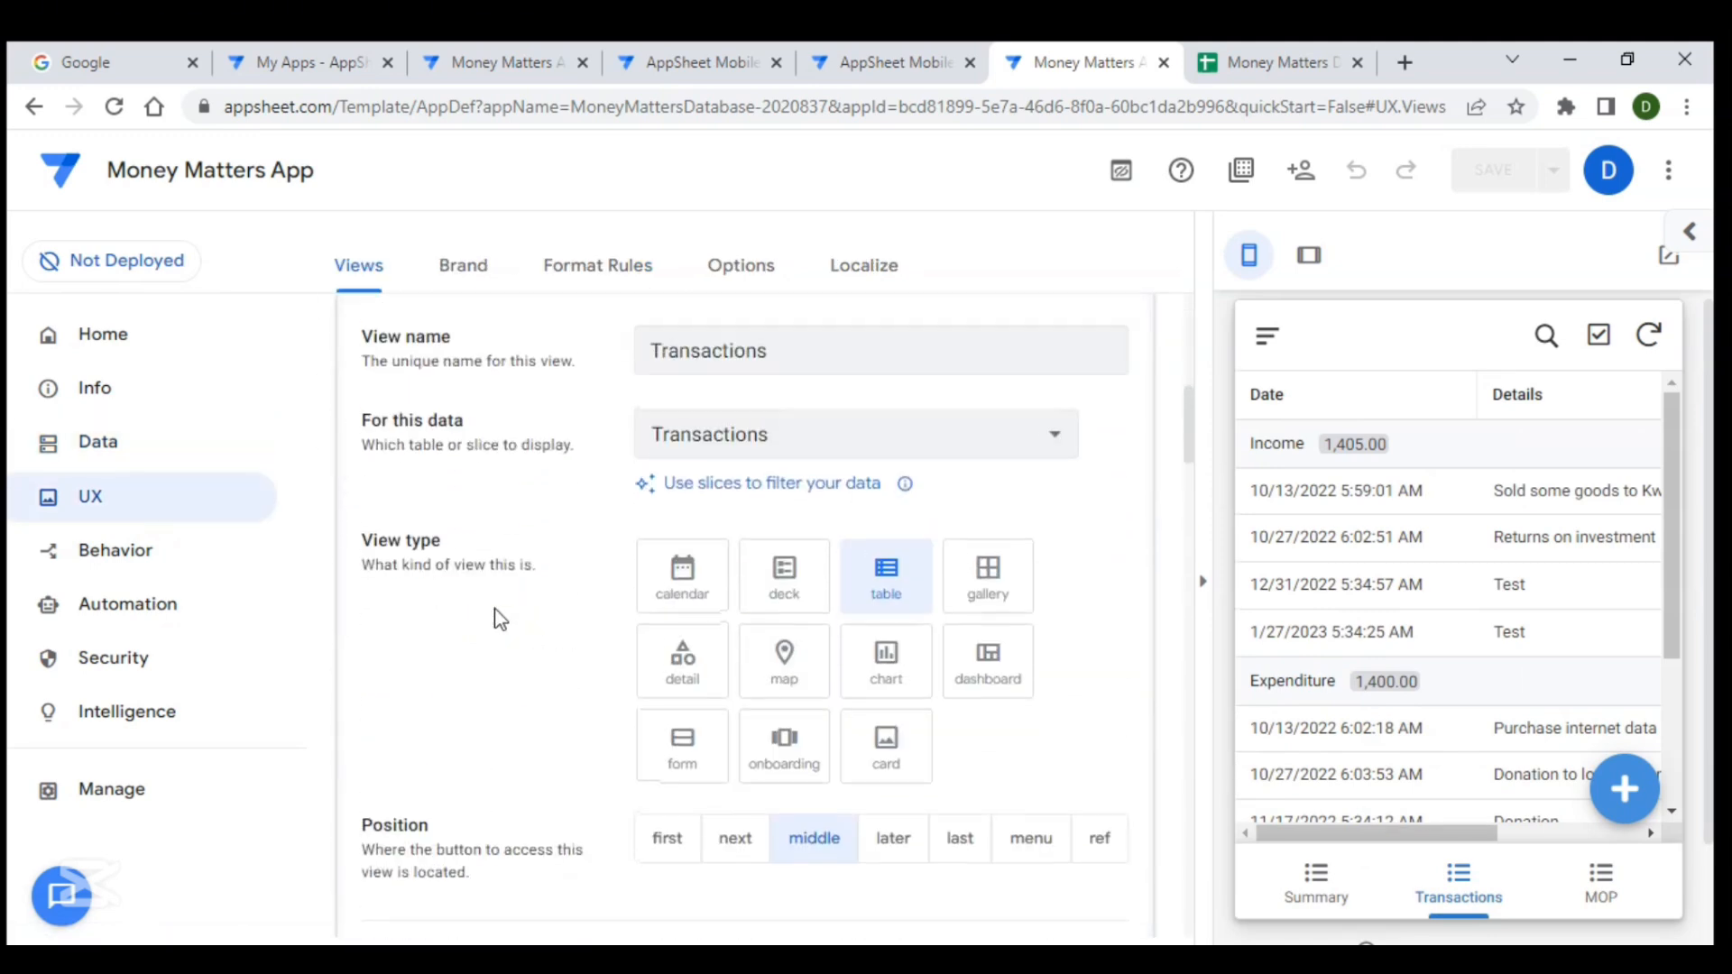
pyautogui.scroll(2, 494, 608)
pyautogui.click(735, 582)
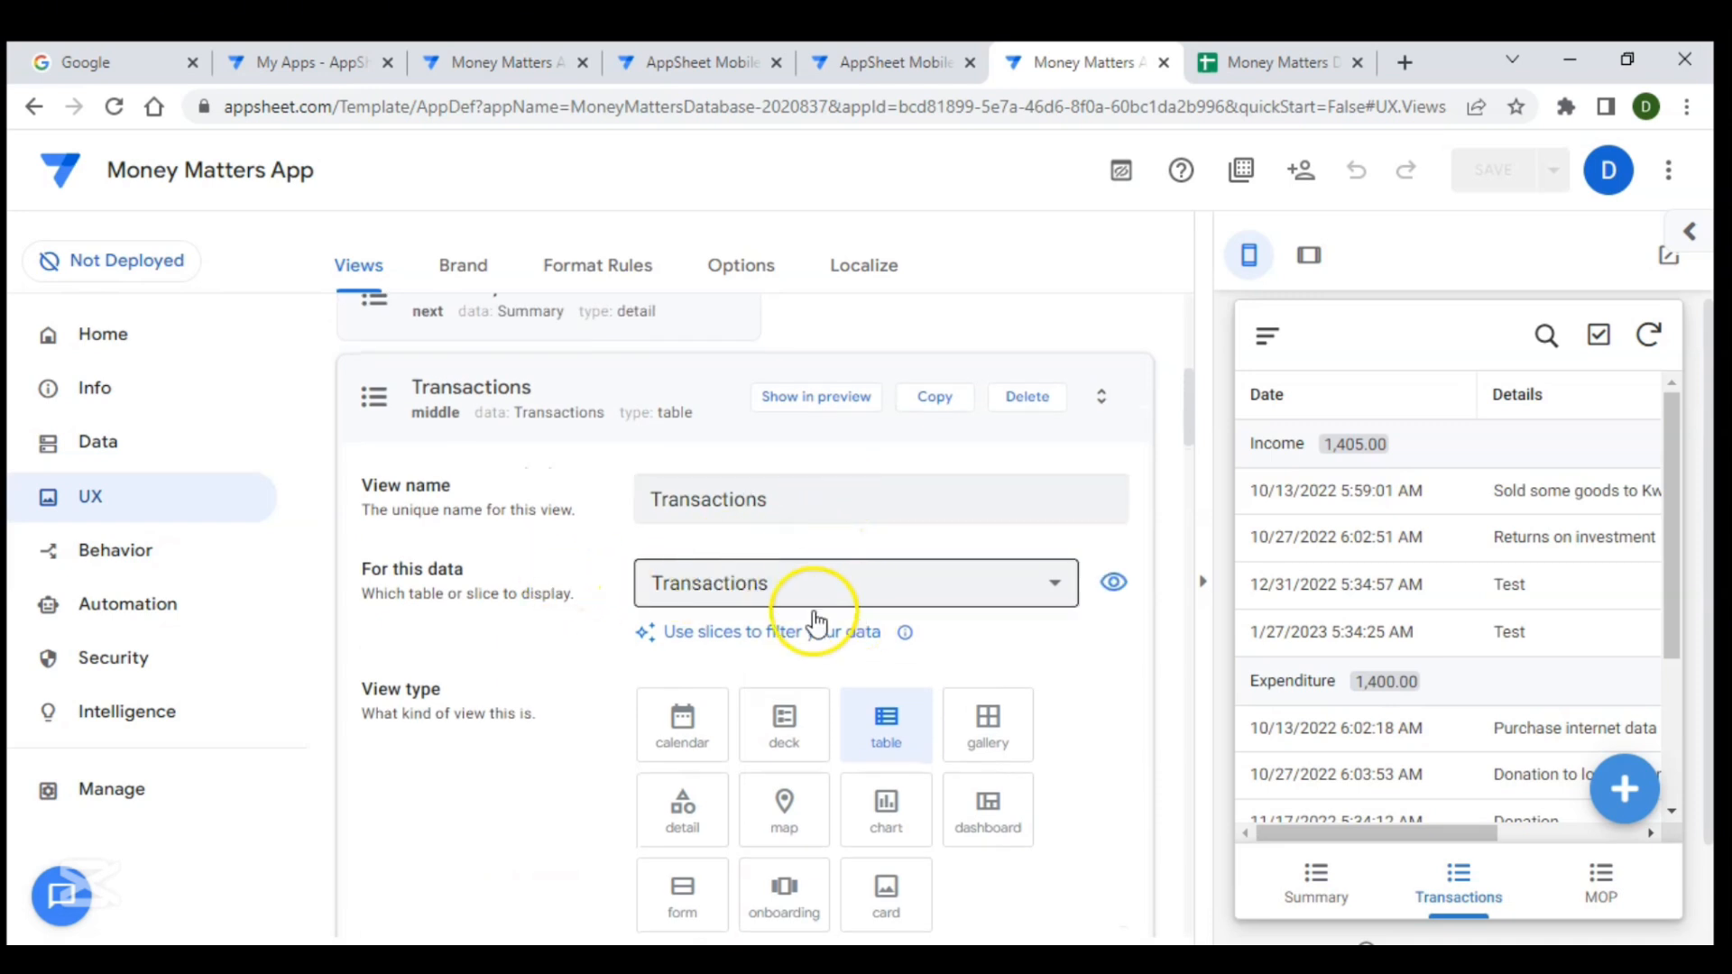
pyautogui.click(760, 591)
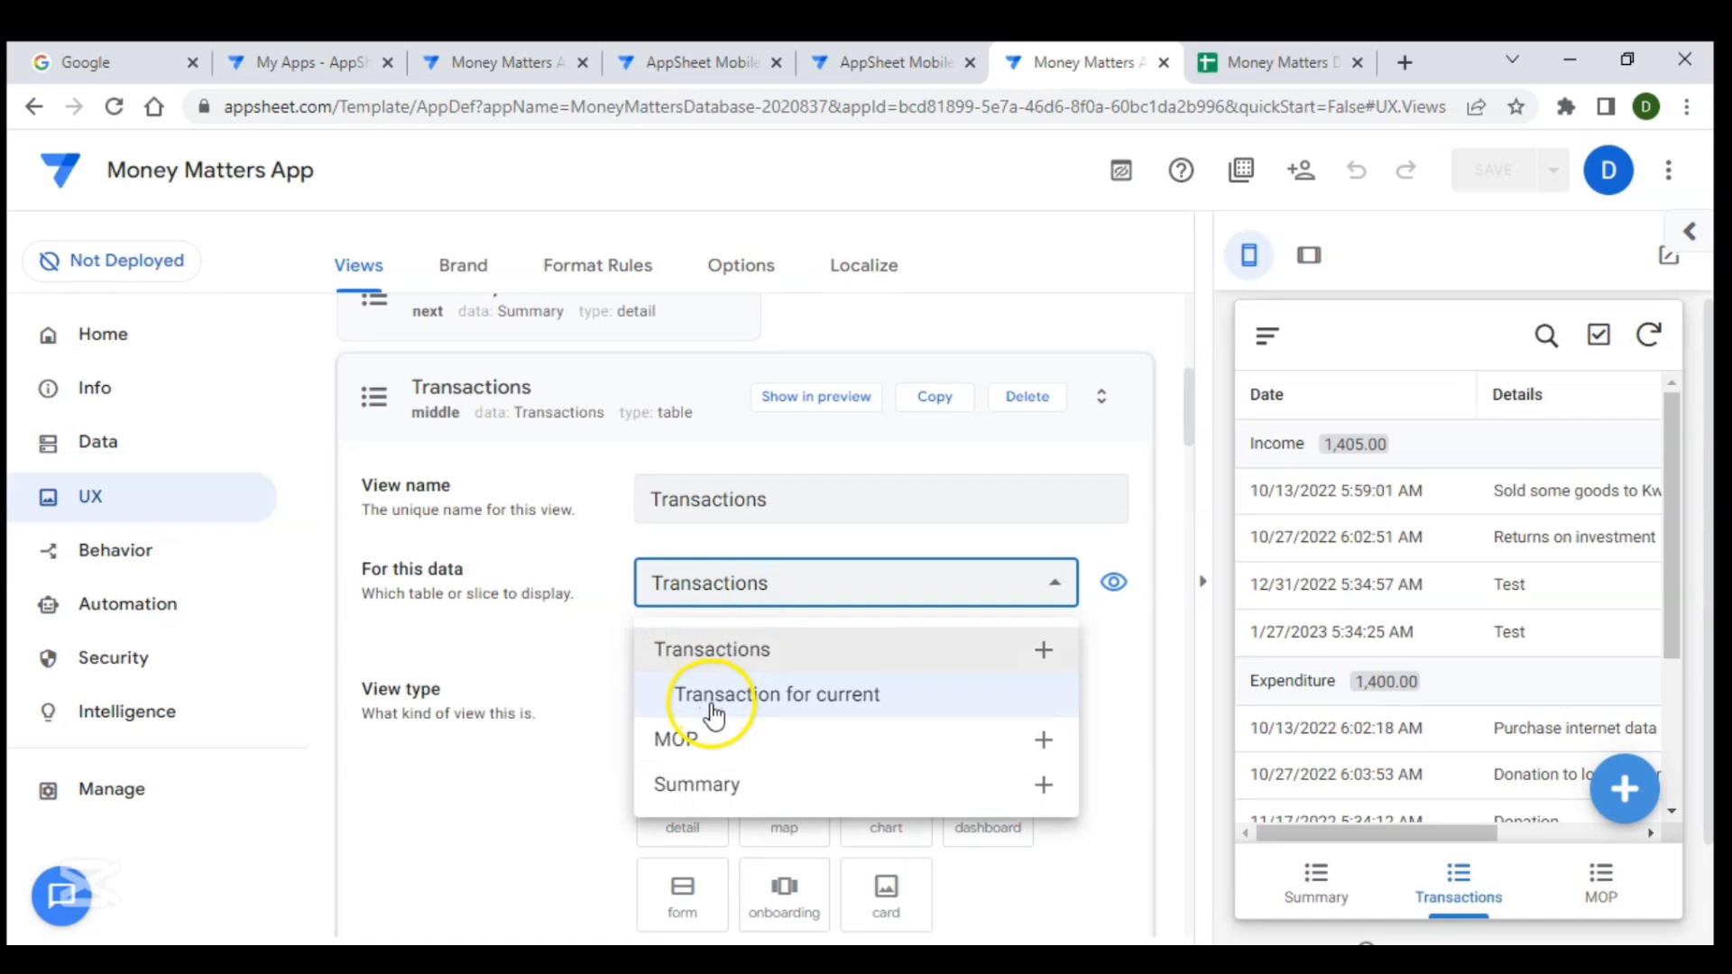
pyautogui.click(774, 715)
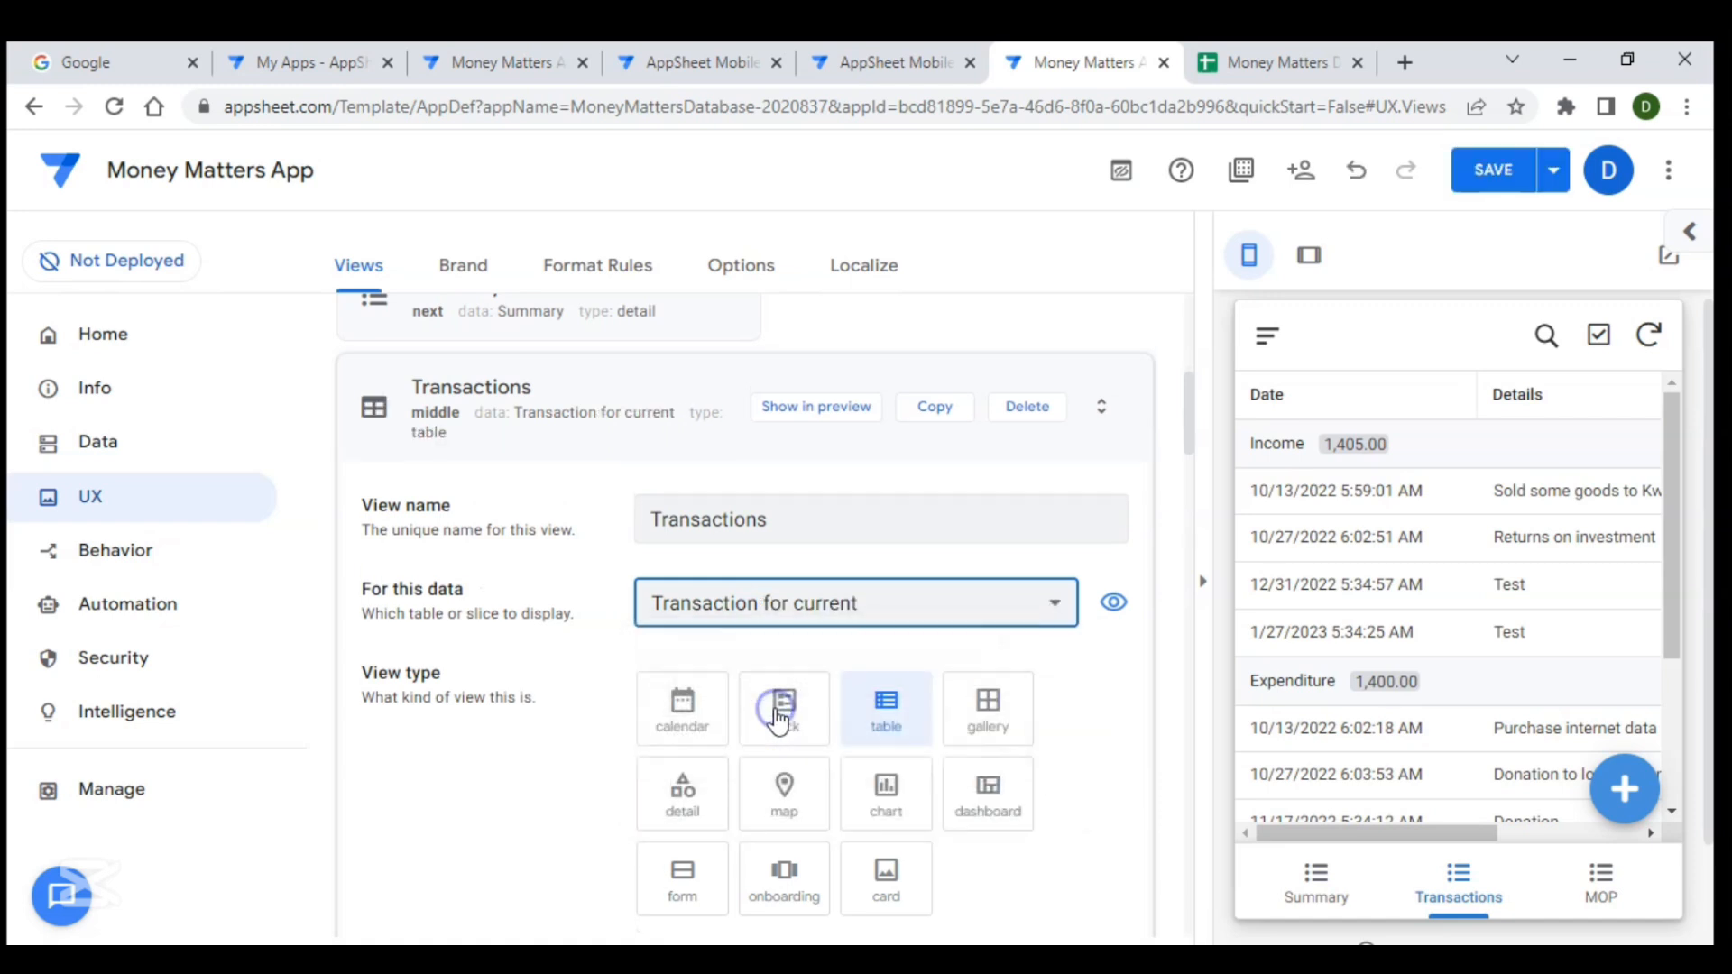
# - Group the Transactions view's rows by Type in ascending order
pyautogui.hscroll(5, 1489, 491)
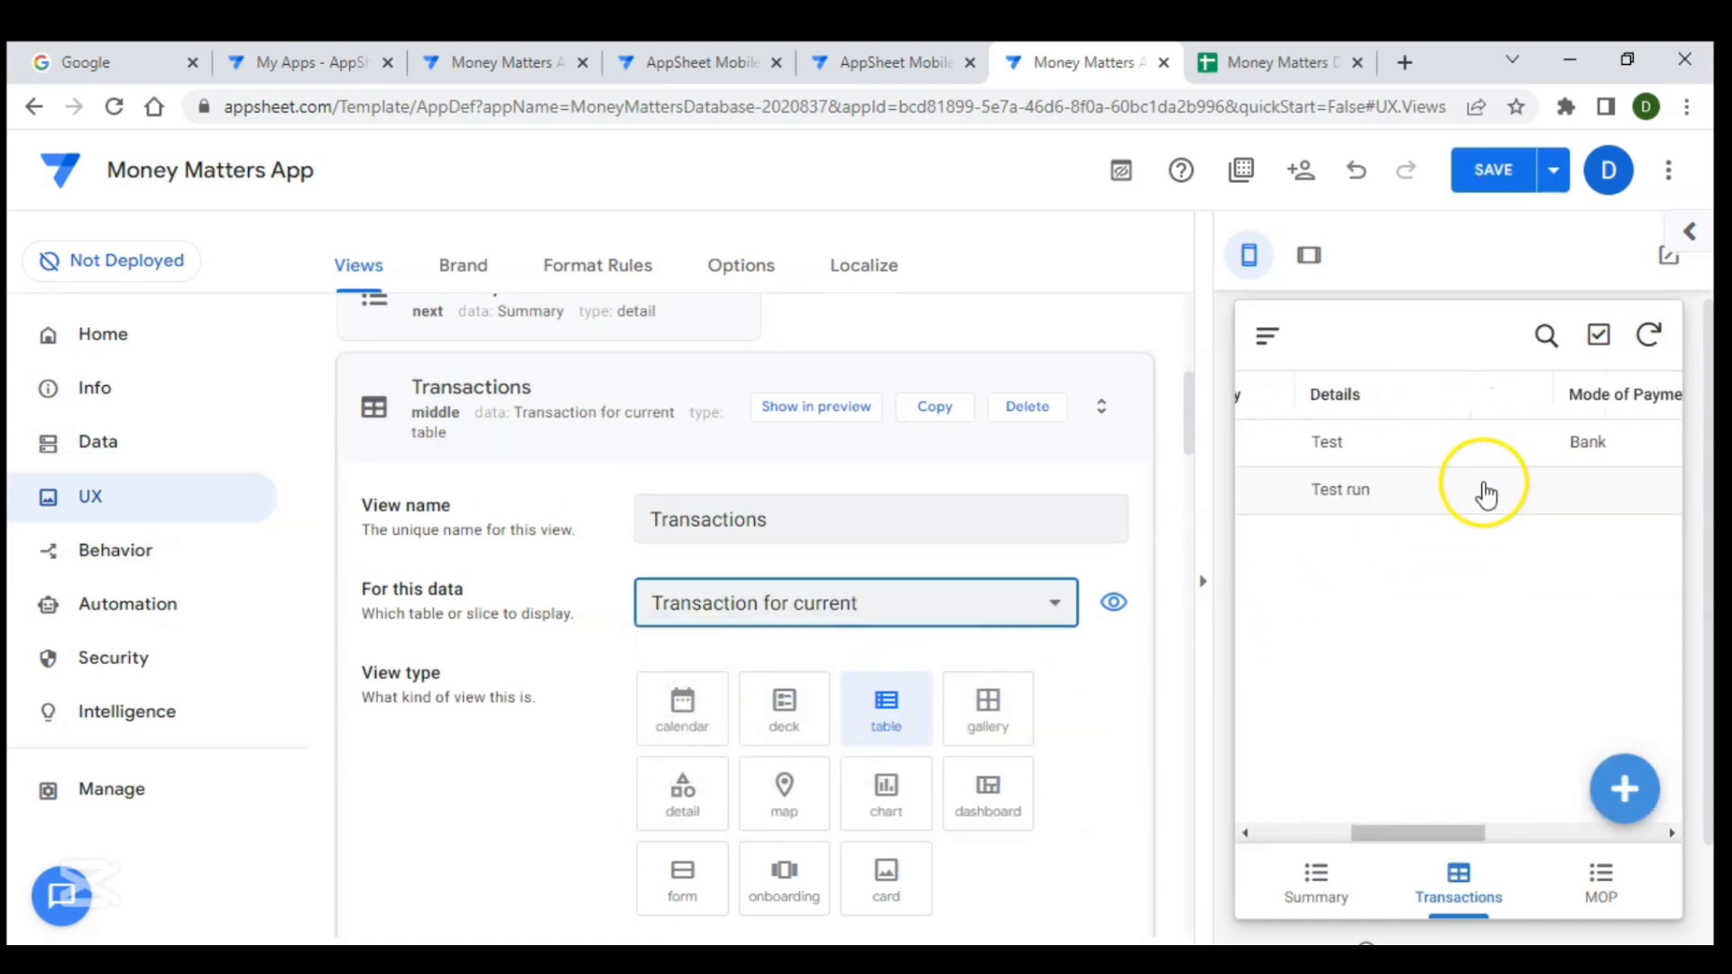
pyautogui.hscroll(-5, 1444, 494)
pyautogui.hscroll(2, 1473, 498)
pyautogui.hscroll(-2, 1473, 496)
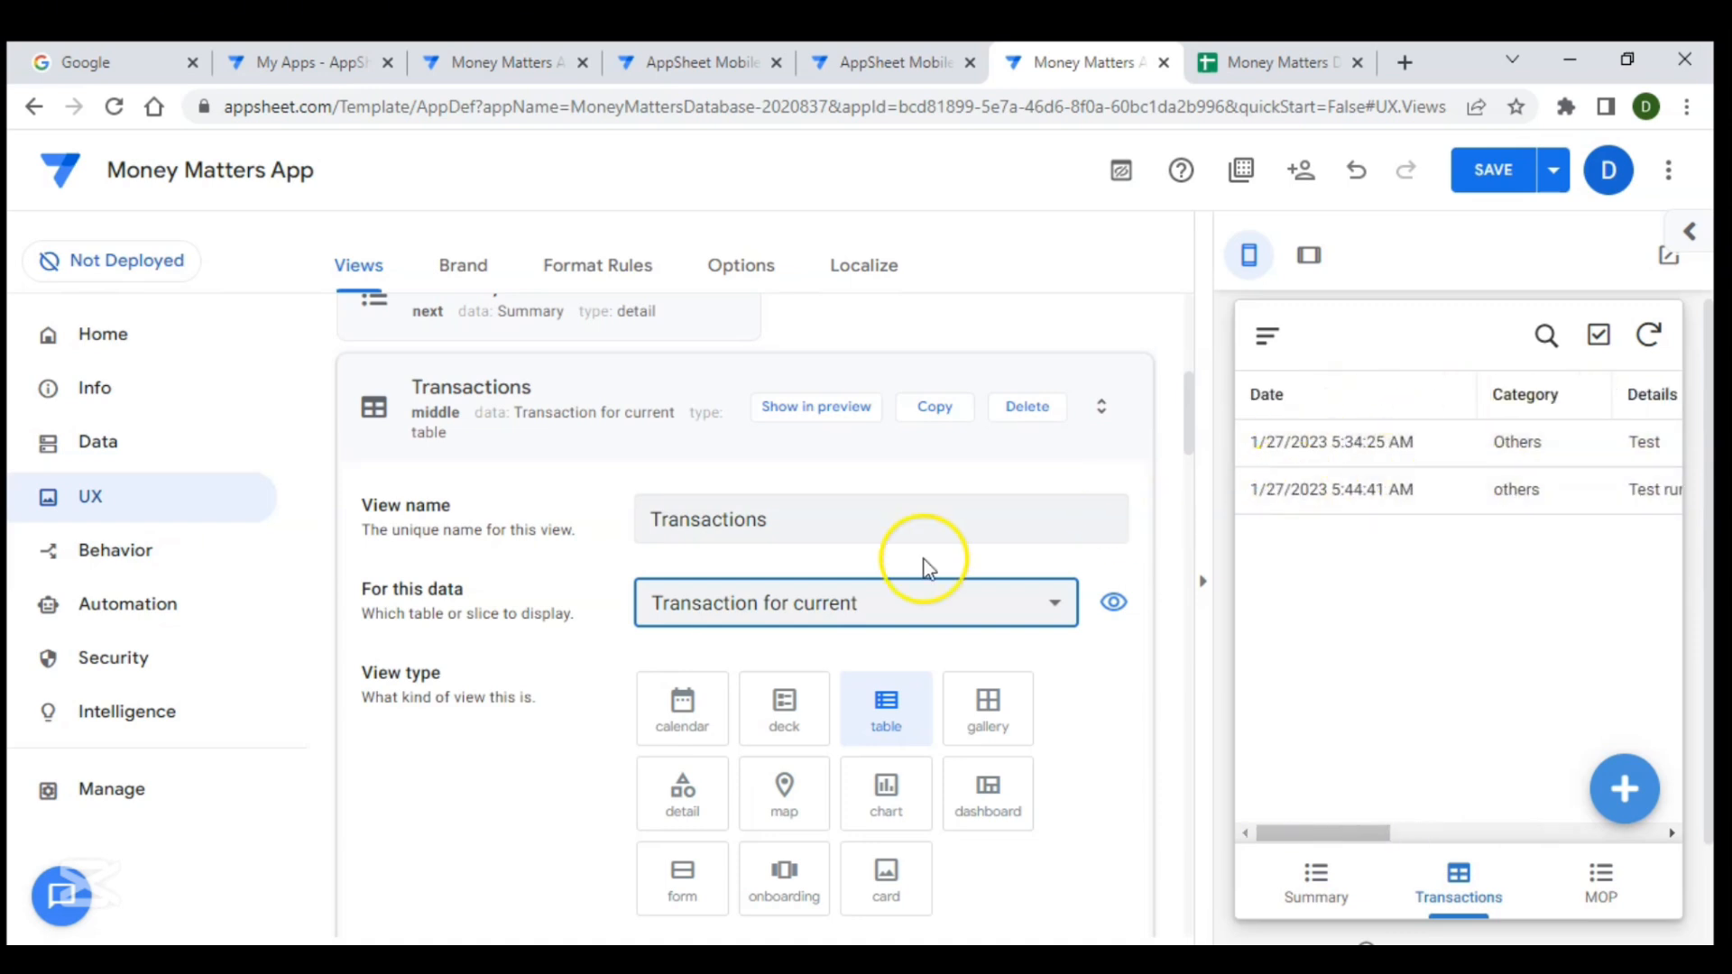
pyautogui.scroll(-10, 924, 568)
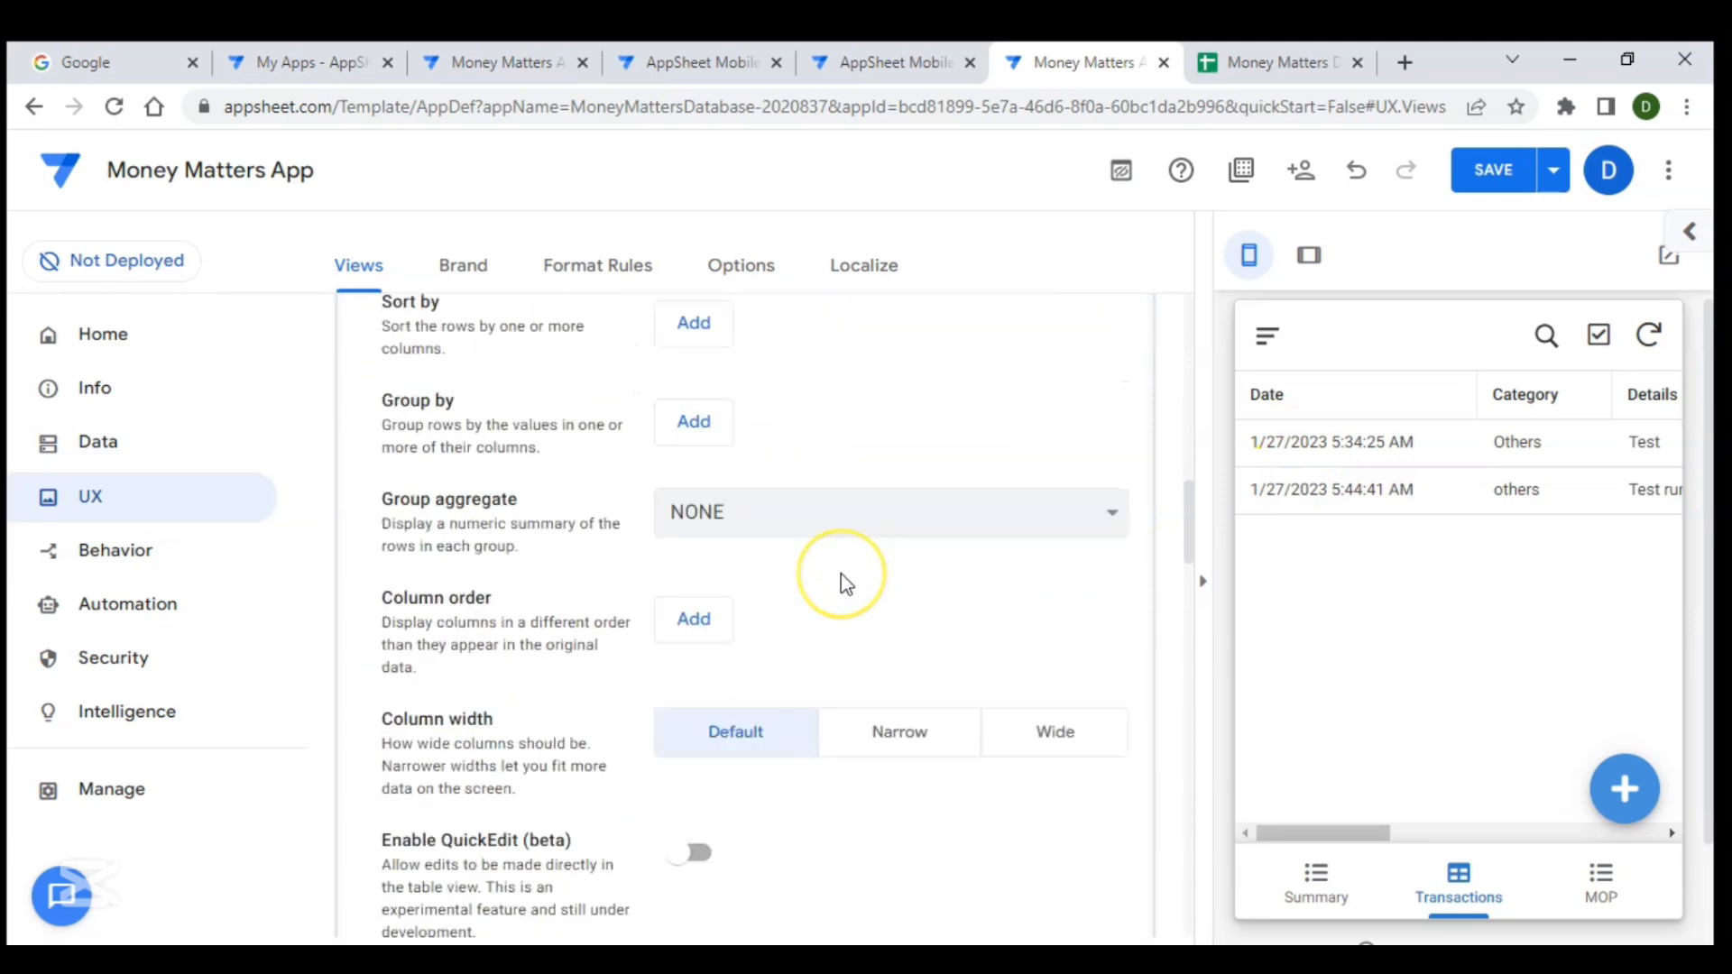
pyautogui.scroll(-1, 845, 582)
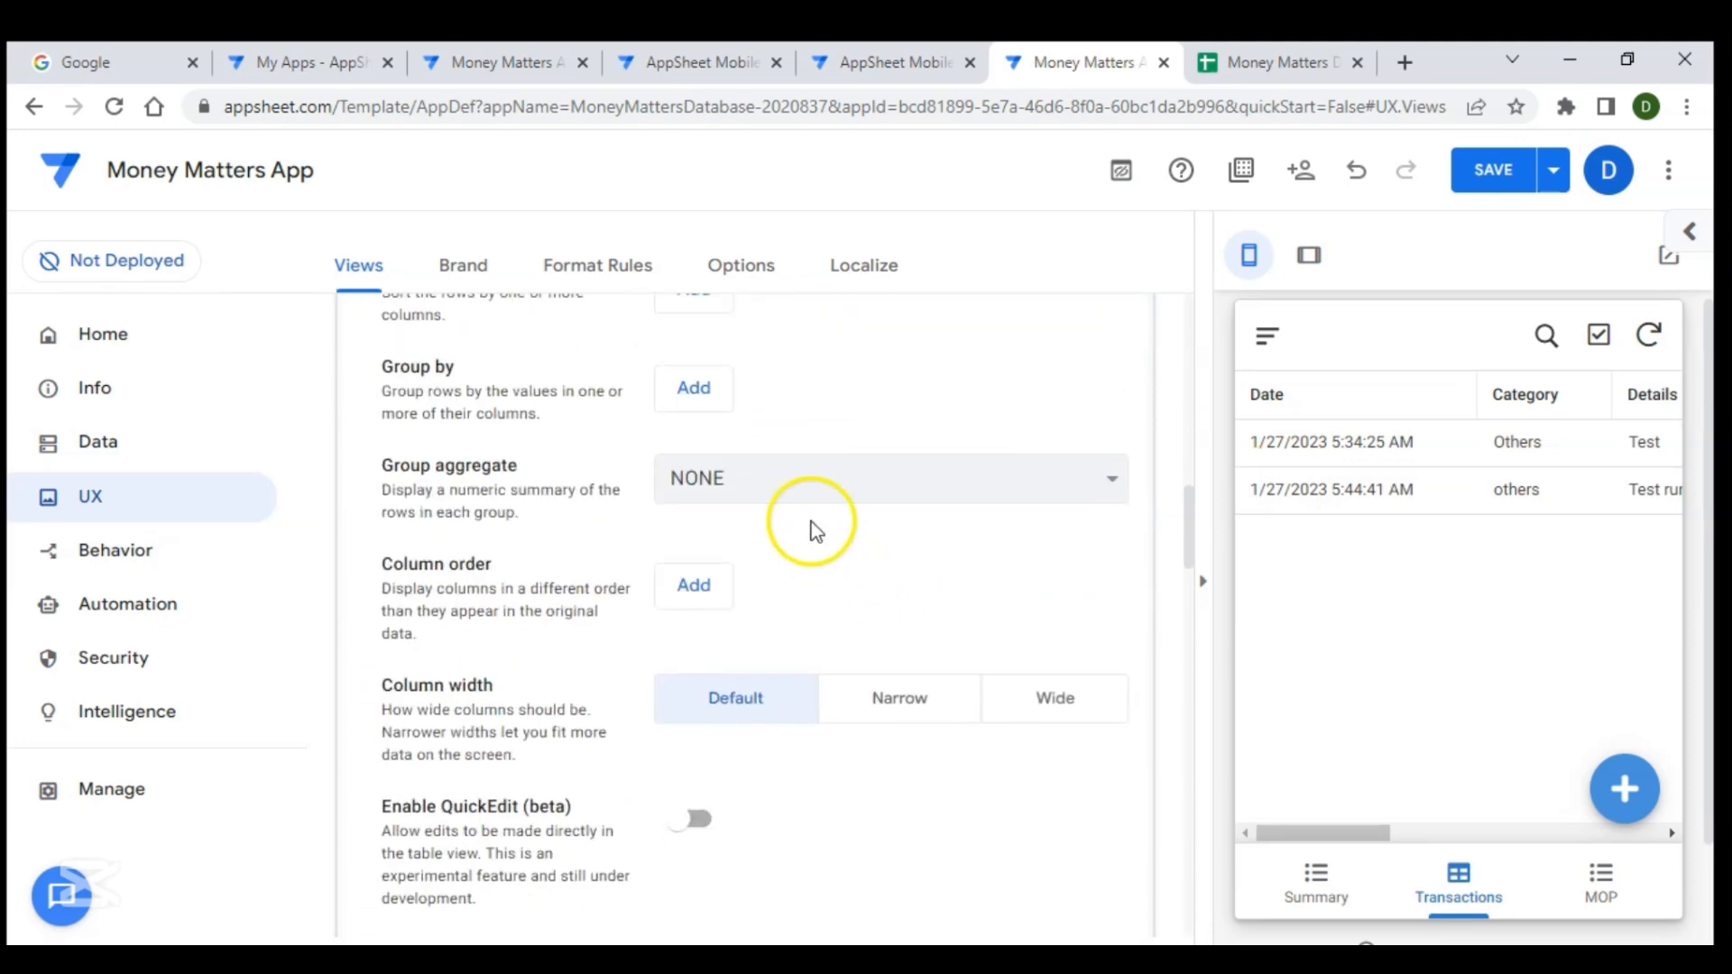
pyautogui.scroll(3, 789, 485)
pyautogui.click(707, 498)
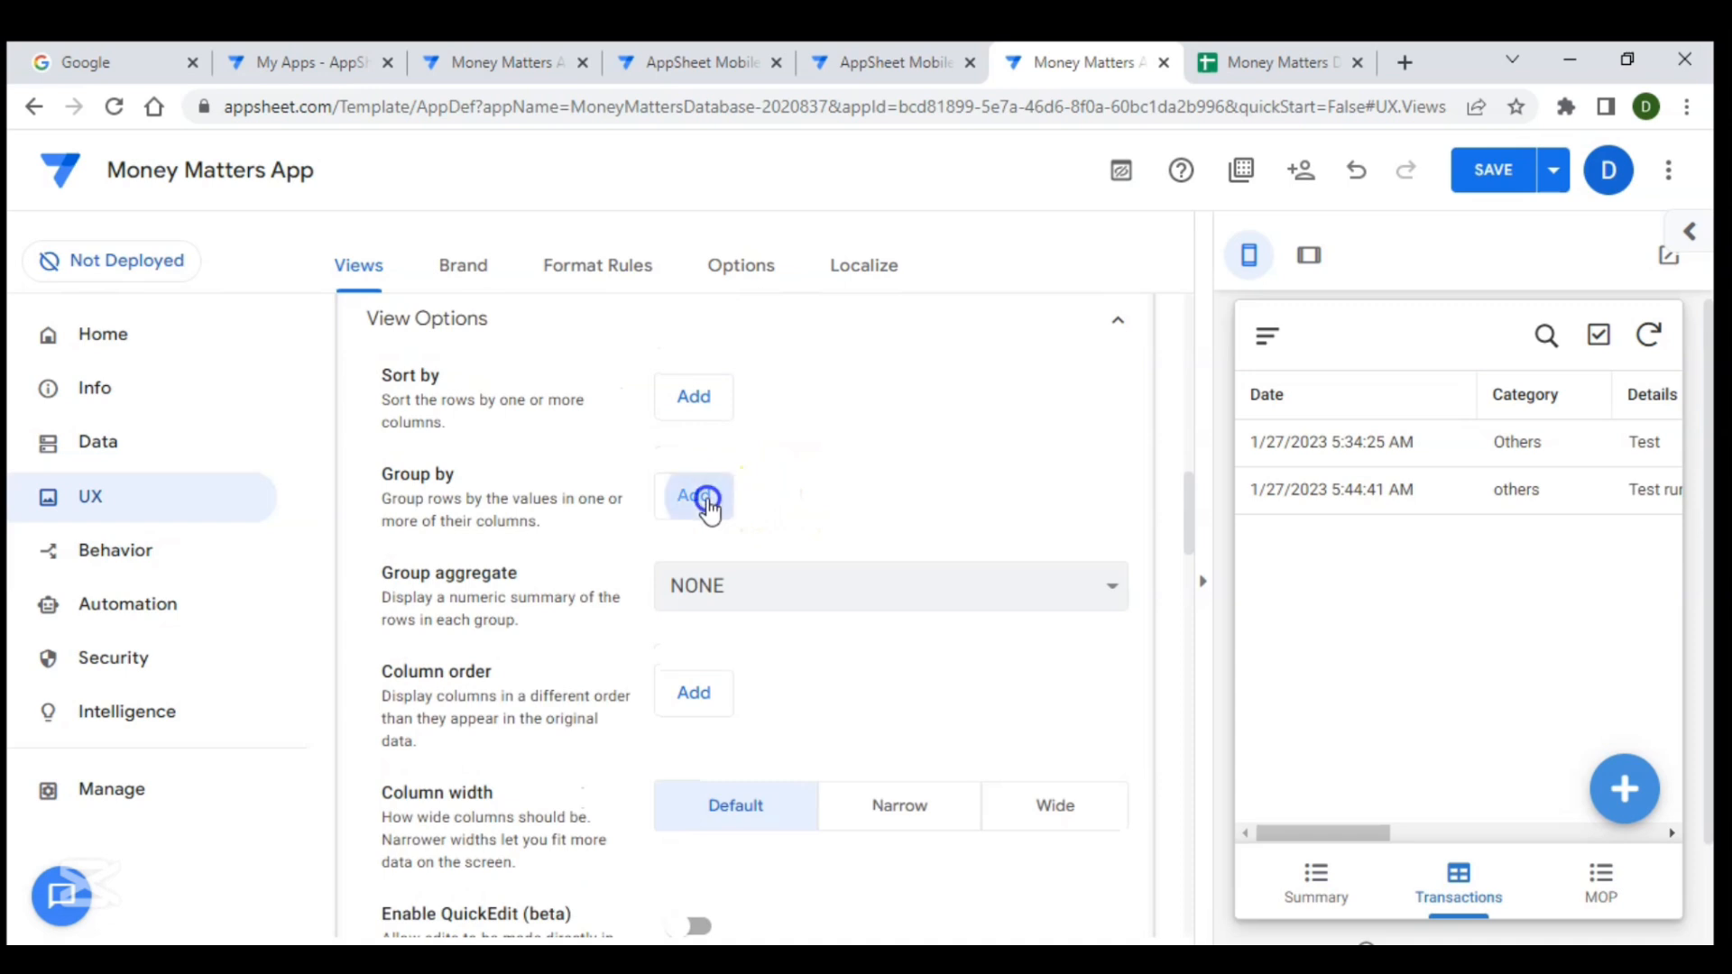
pyautogui.click(831, 499)
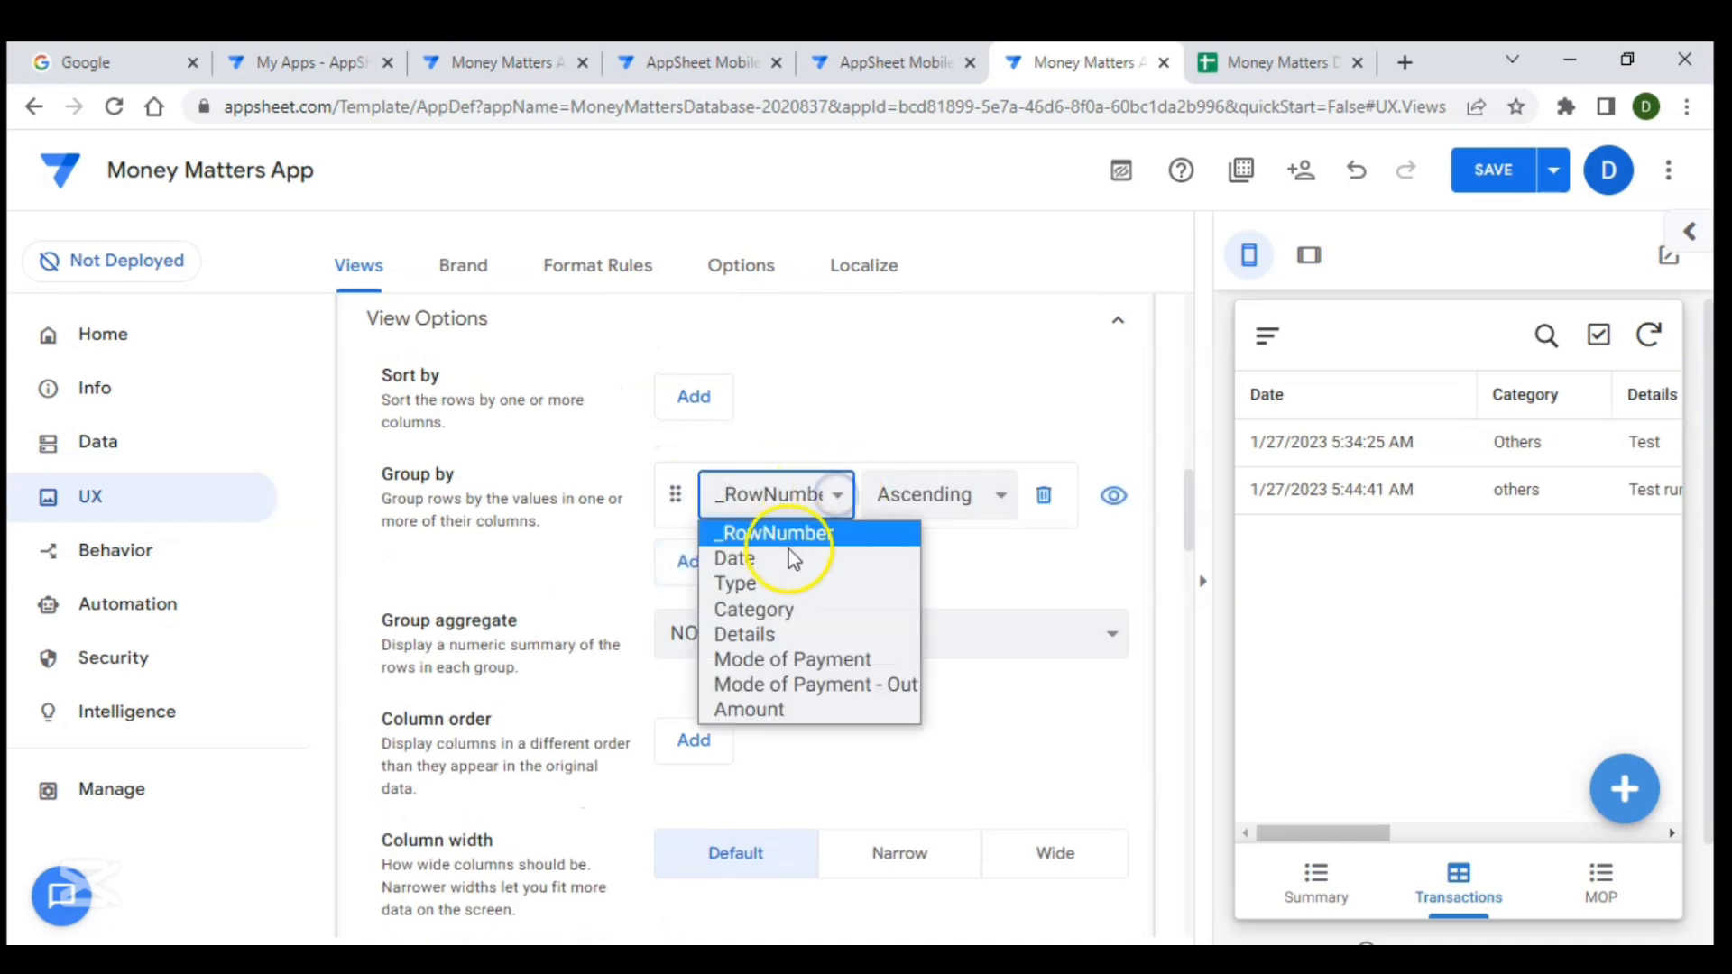
pyautogui.click(785, 582)
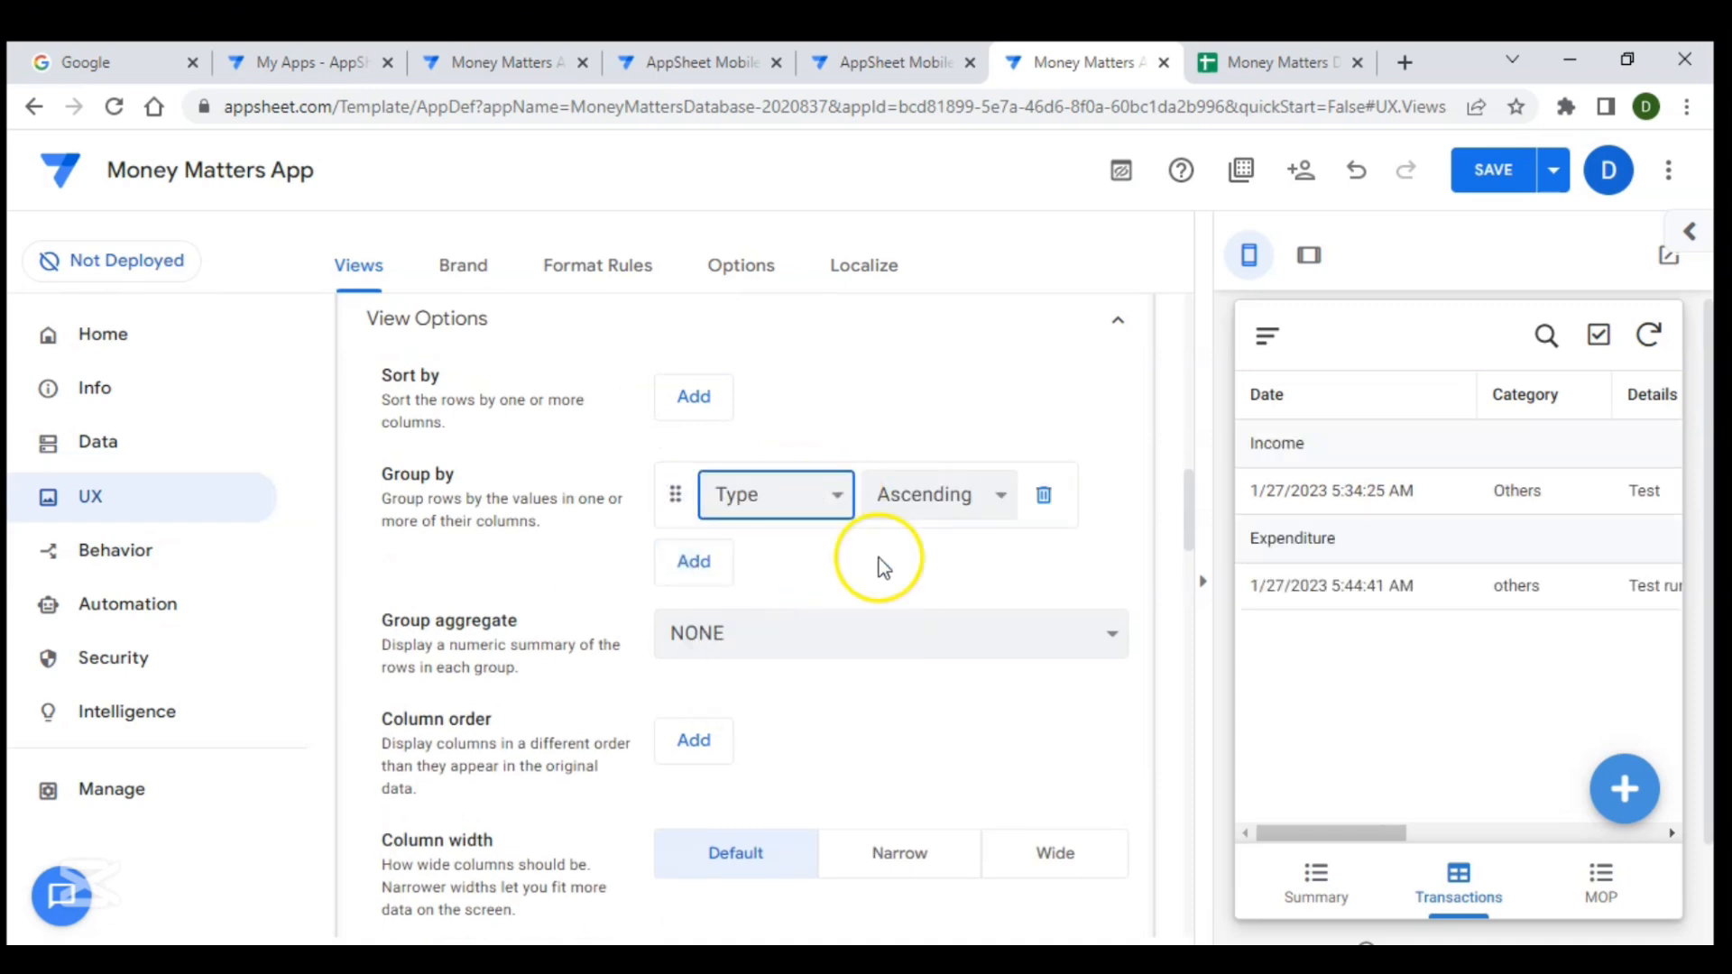
# - Set the Transactions view's column order to Date, Category and Details
pyautogui.hscroll(4, 1487, 582)
pyautogui.hscroll(3, 1485, 580)
pyautogui.hscroll(-8, 1485, 580)
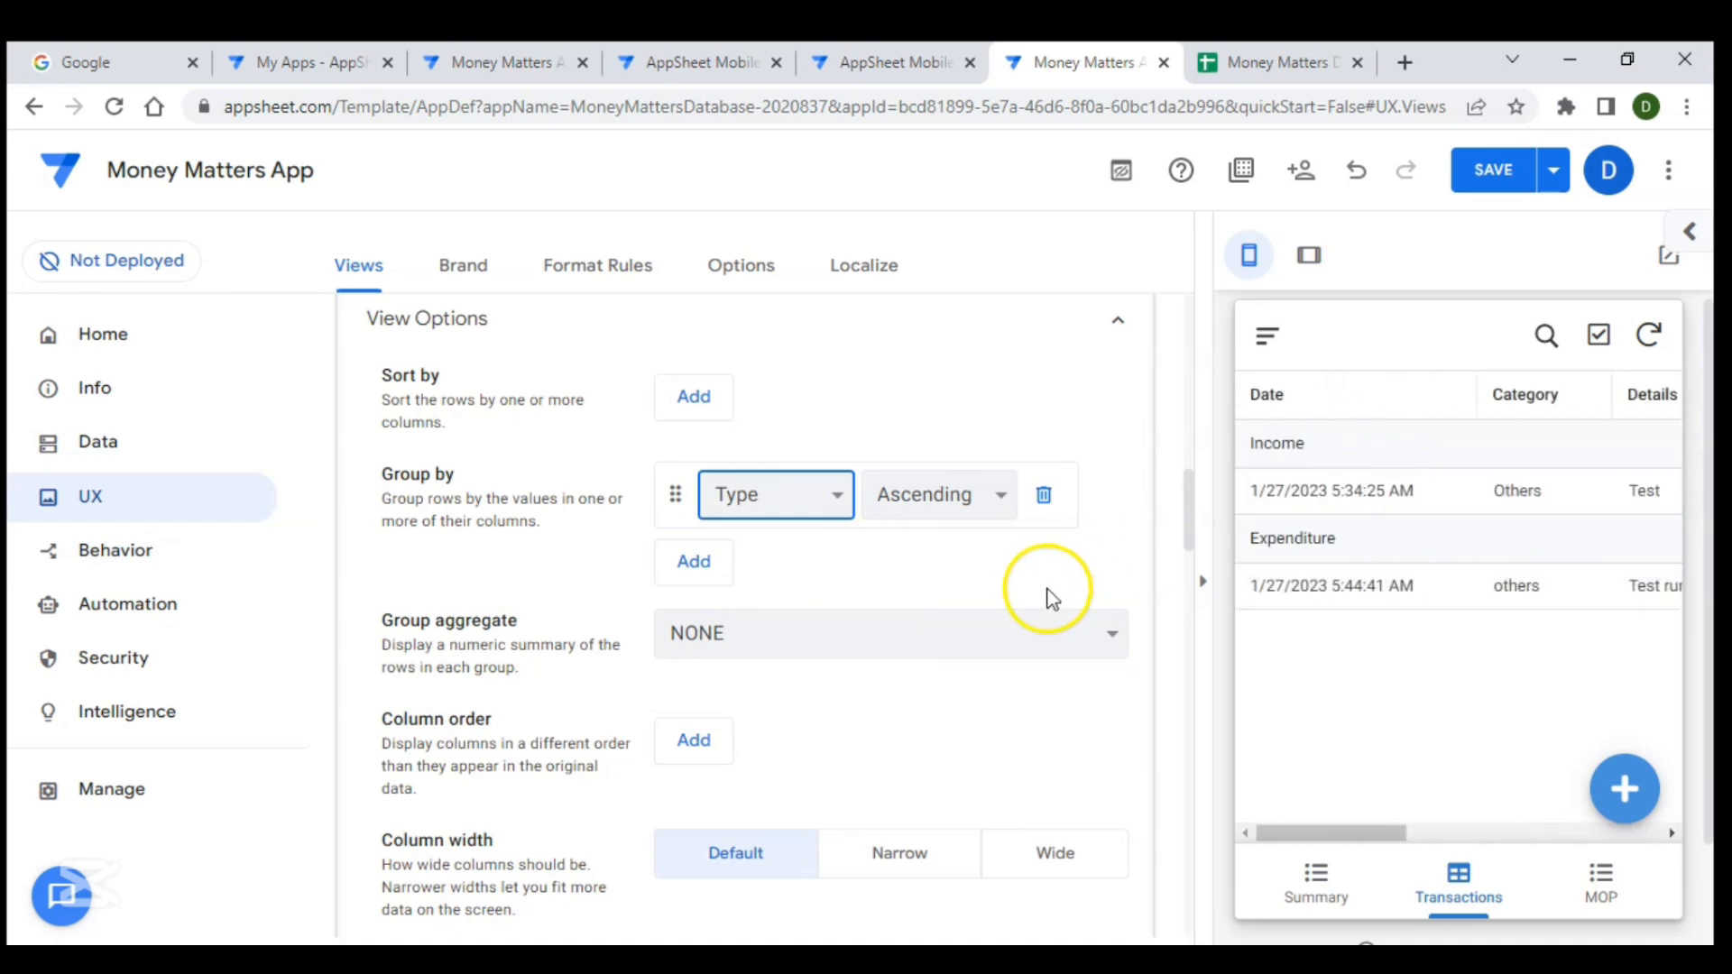
pyautogui.scroll(-3, 619, 580)
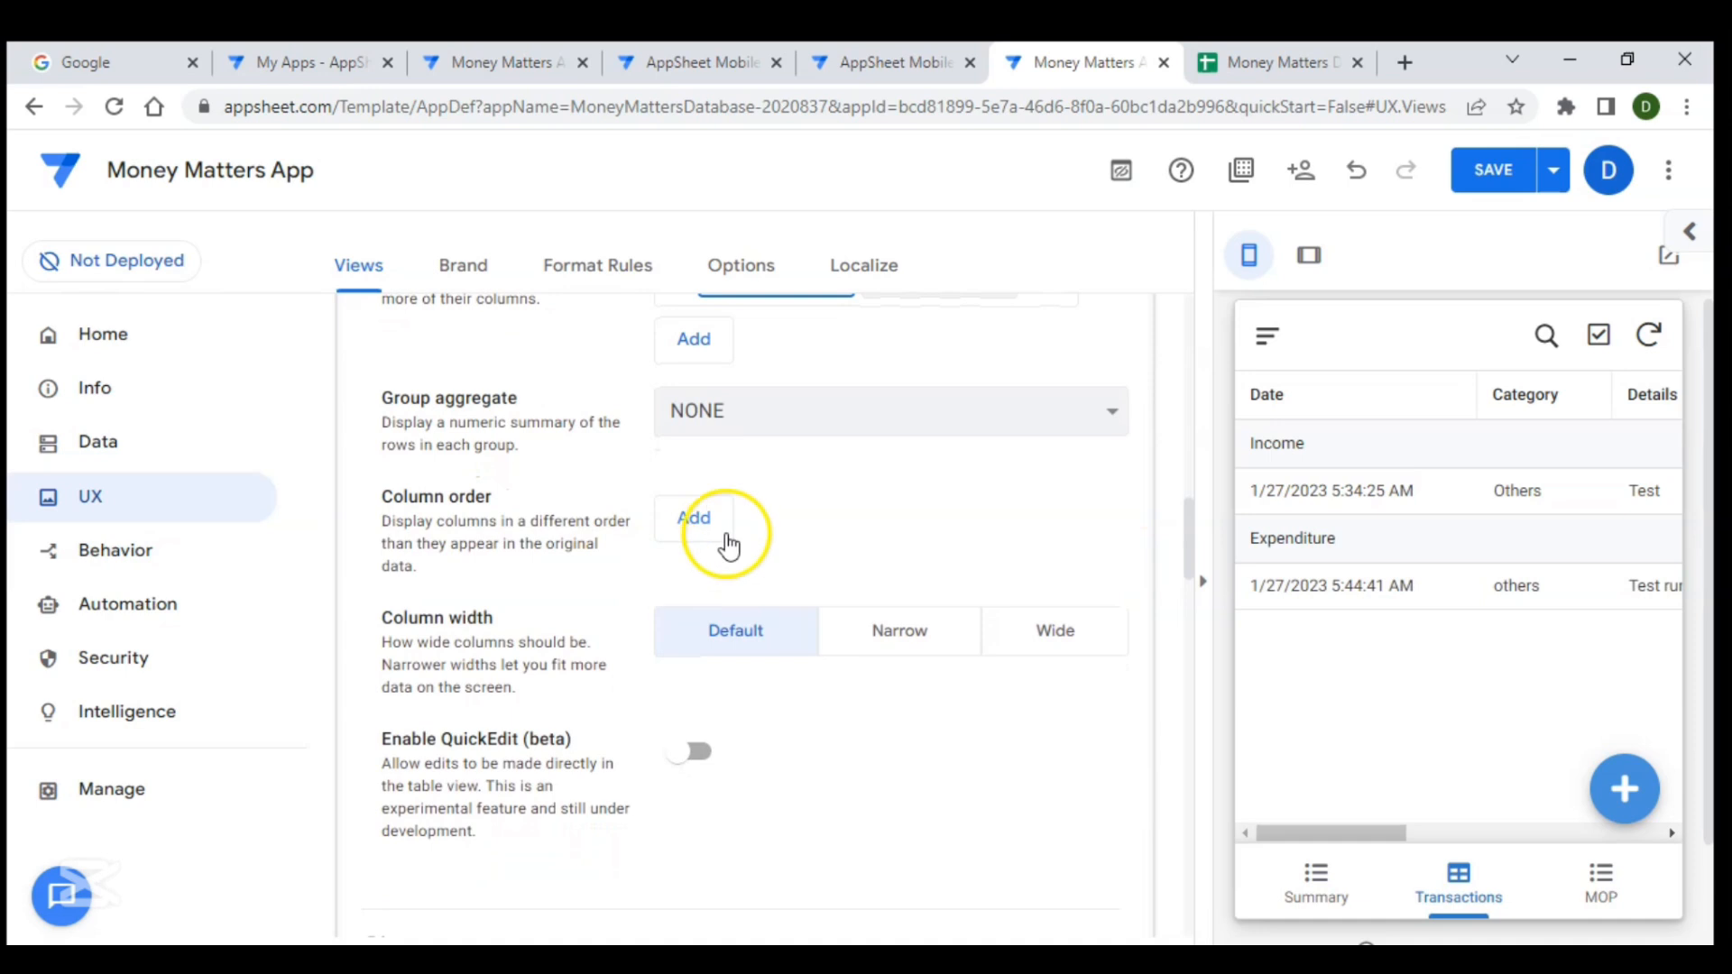
pyautogui.click(713, 522)
pyautogui.click(812, 522)
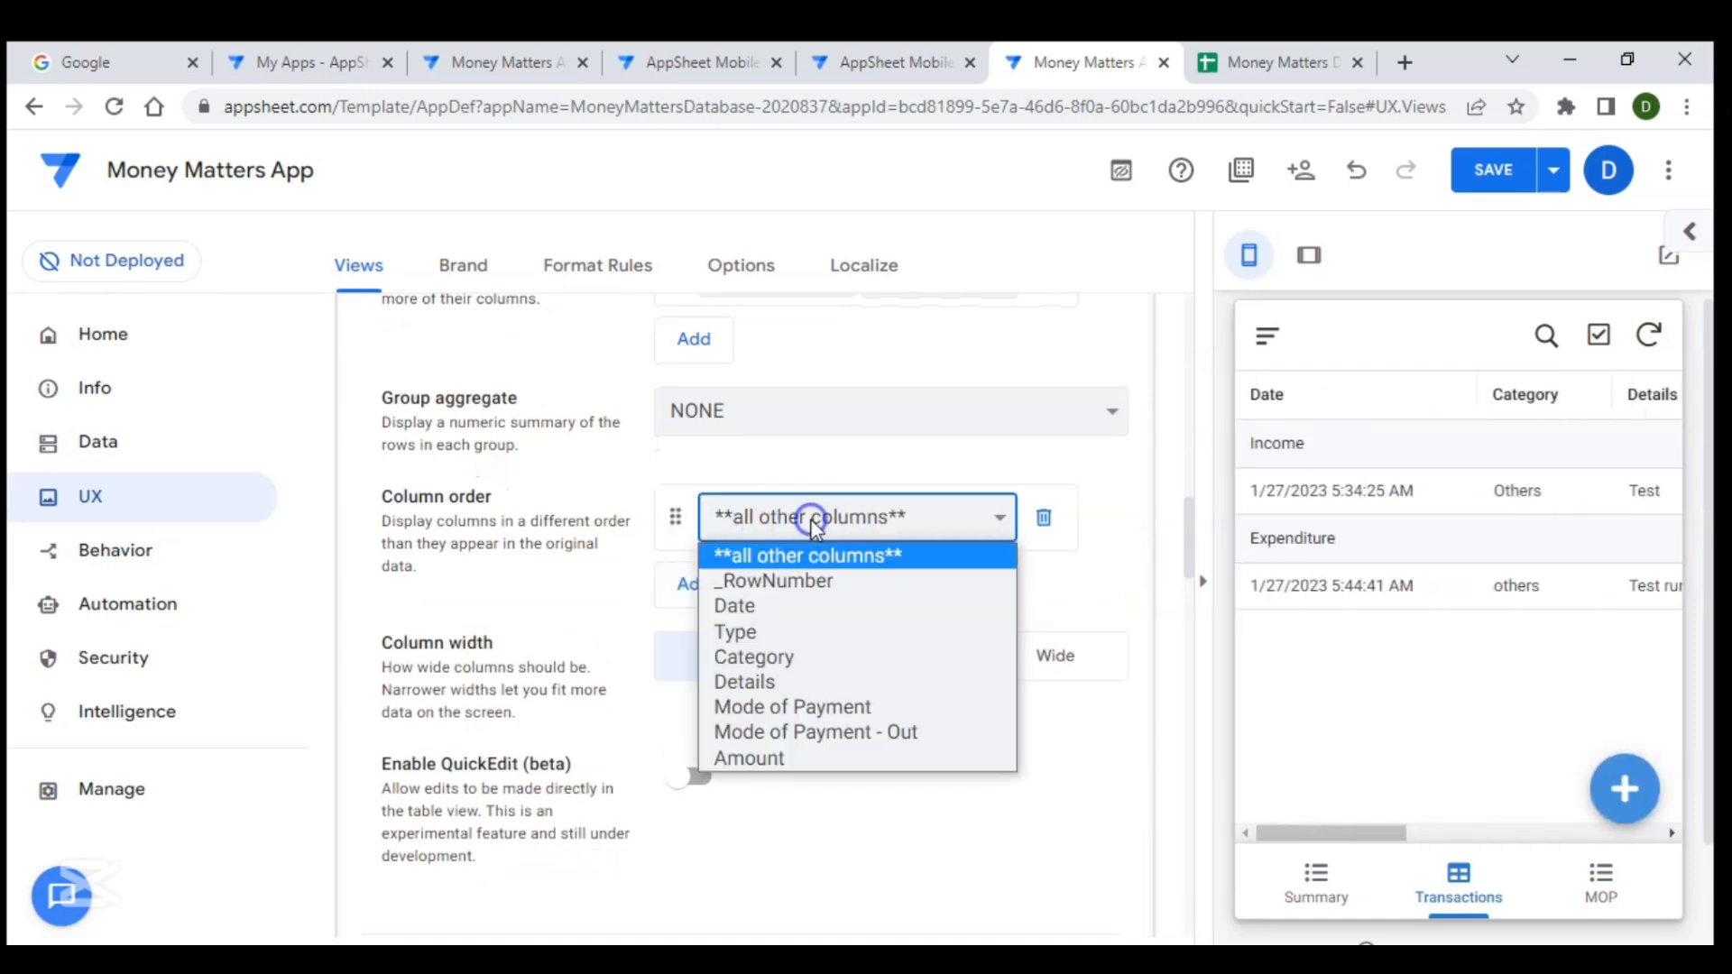
pyautogui.click(752, 606)
pyautogui.click(691, 588)
pyautogui.click(787, 595)
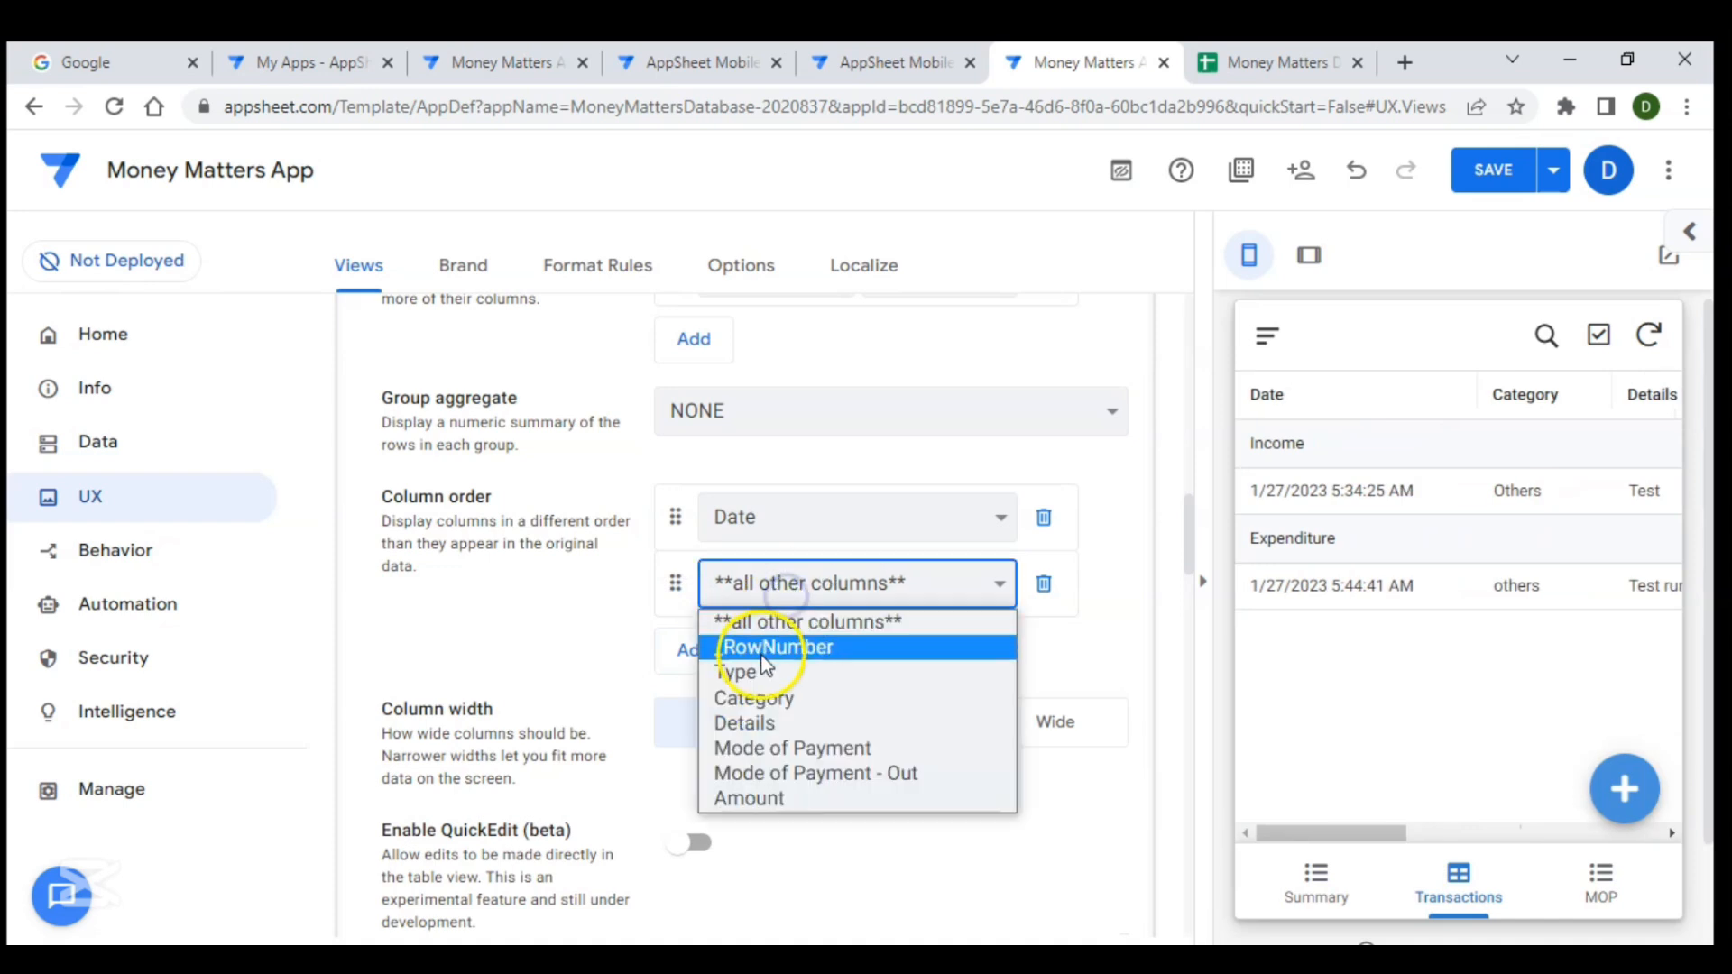
pyautogui.click(754, 699)
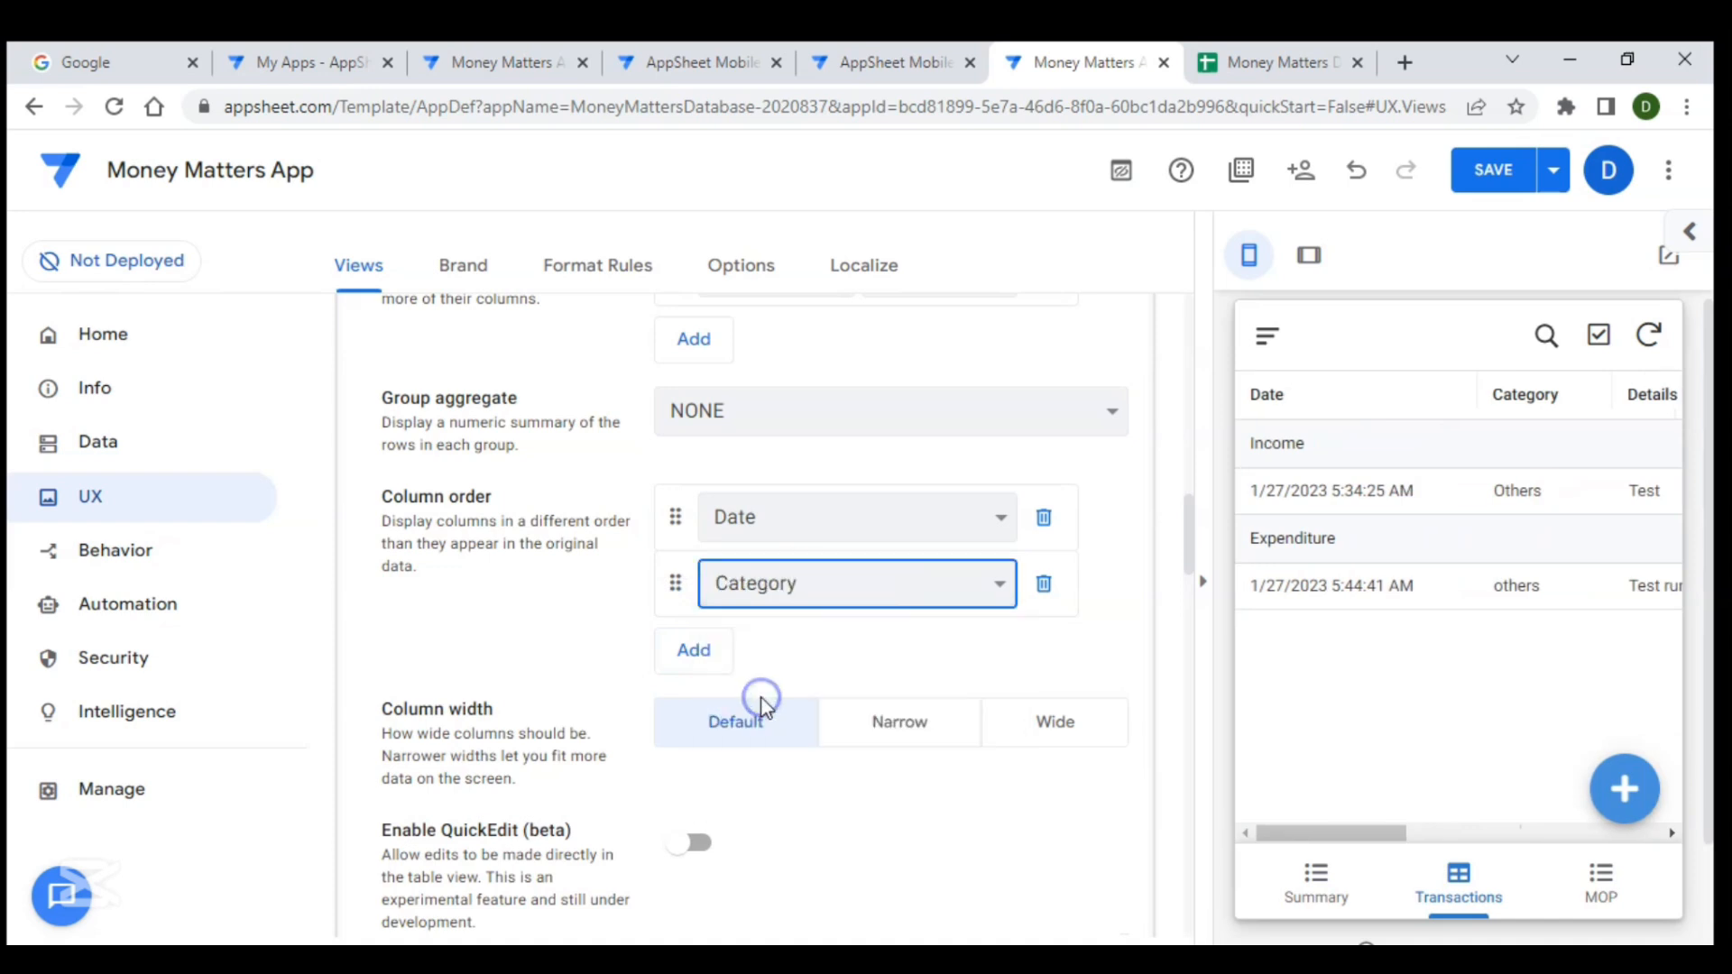
pyautogui.click(691, 651)
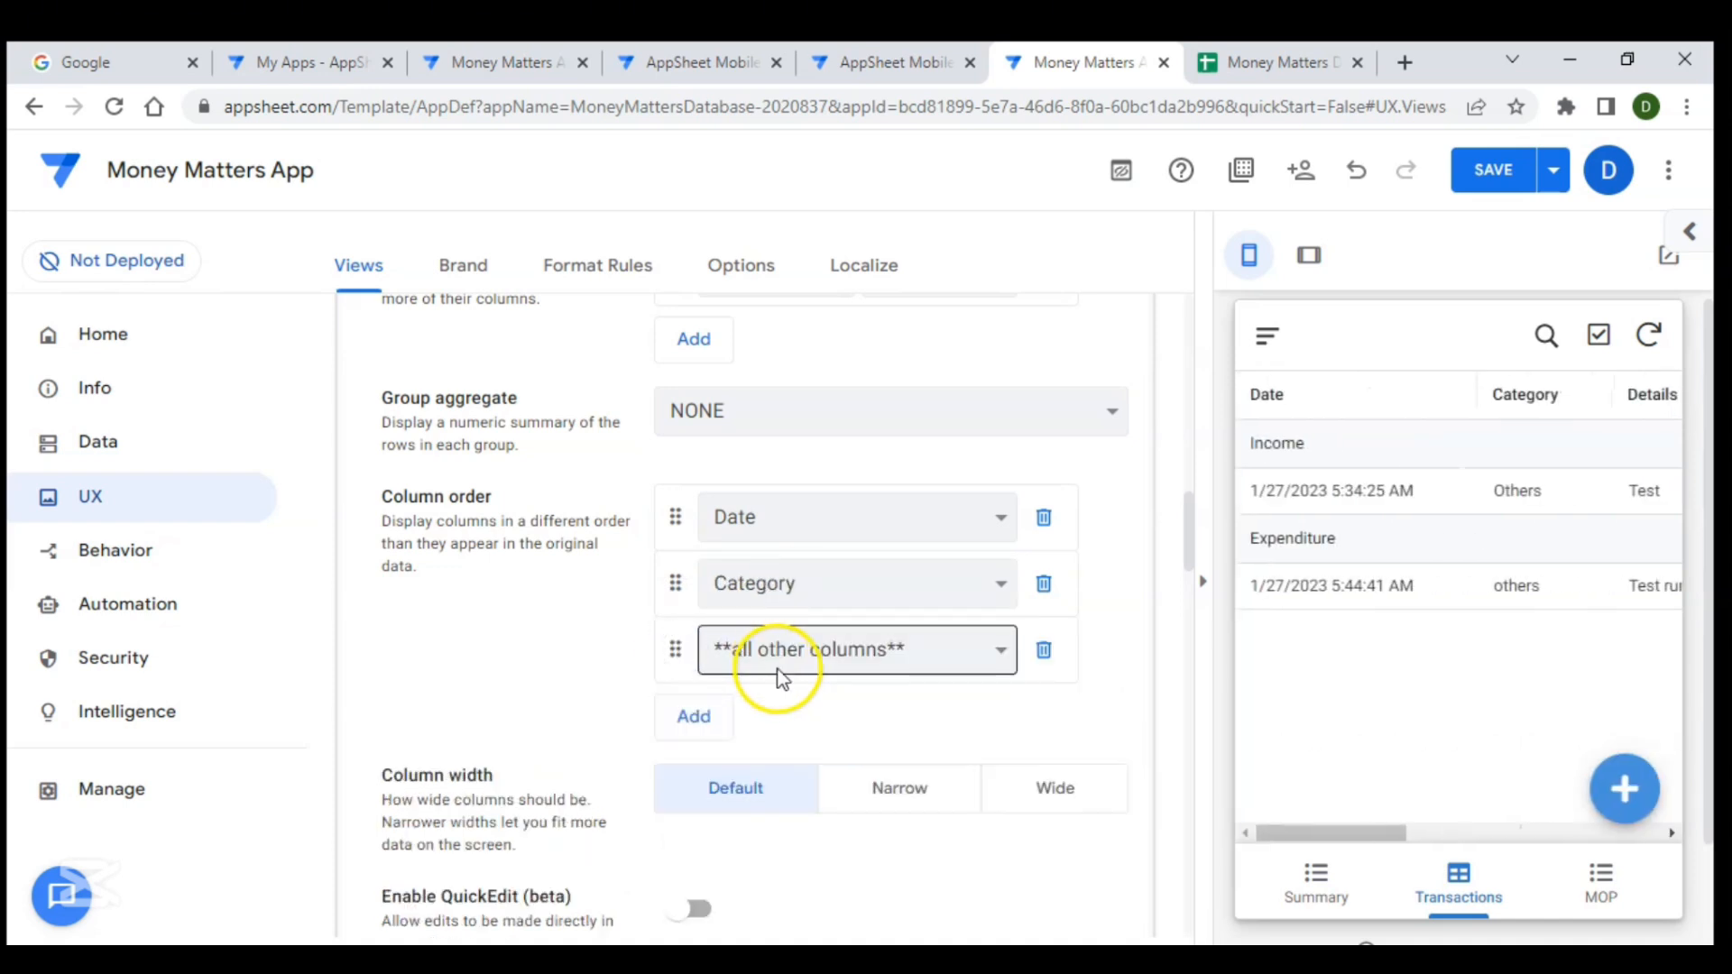
pyautogui.click(796, 664)
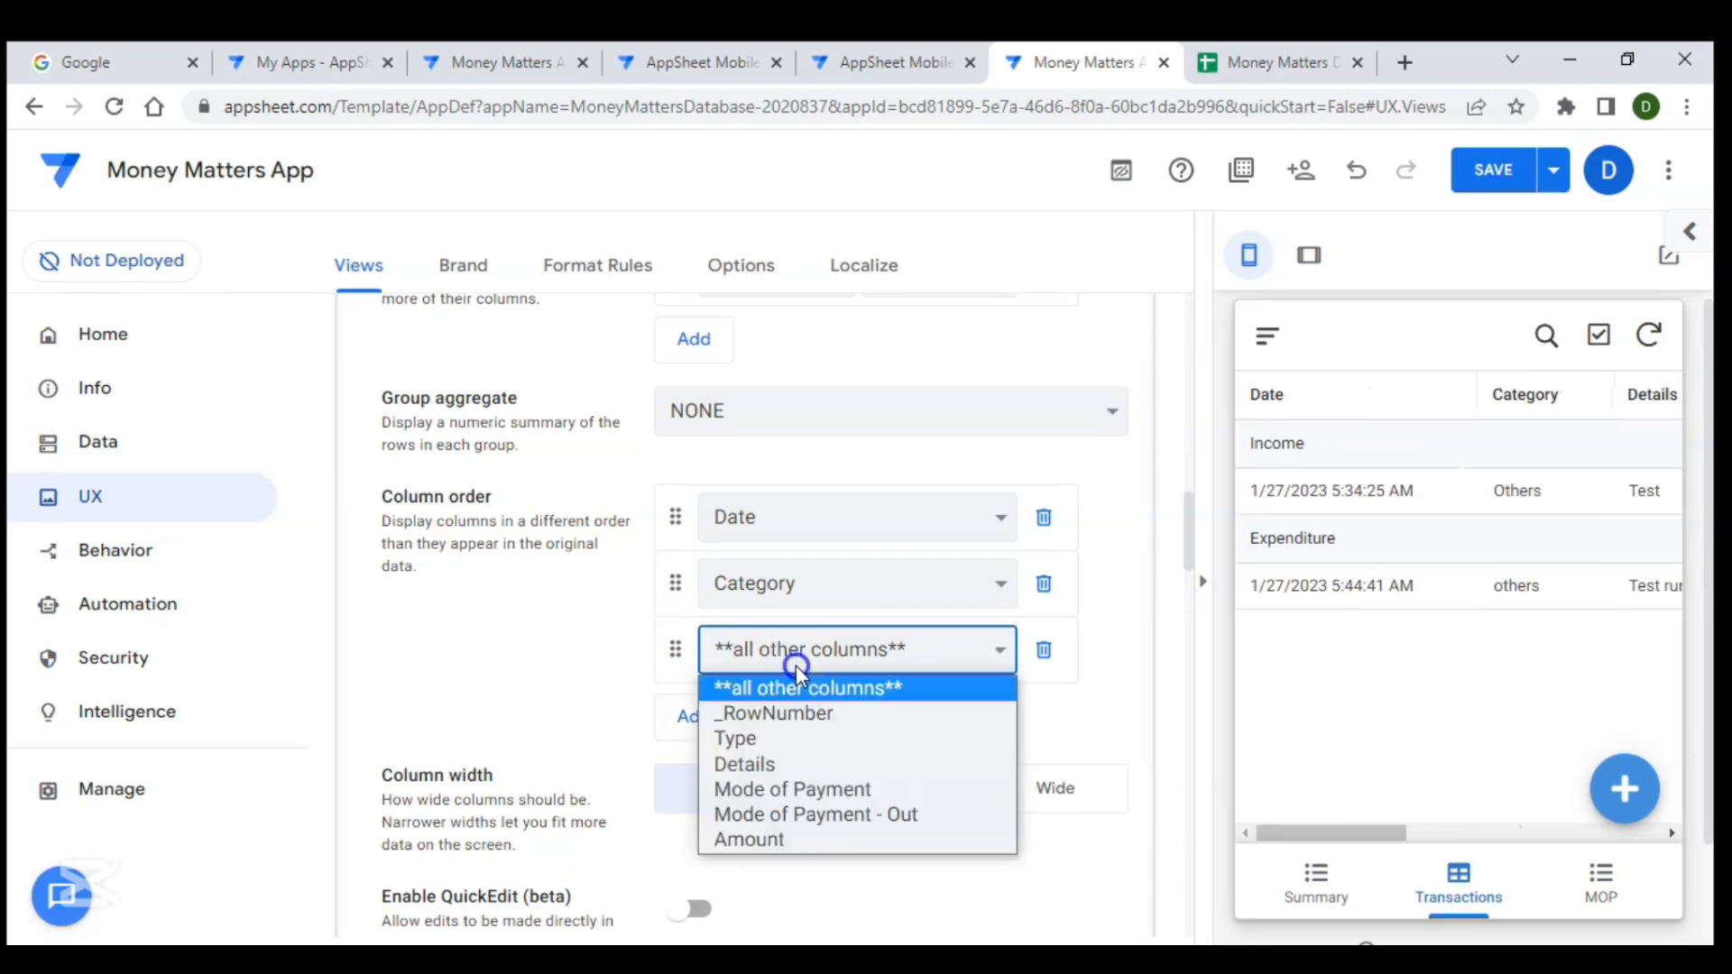
pyautogui.click(746, 767)
# - Add Amount as the fourth column in the column order
pyautogui.scroll(-2, 766, 619)
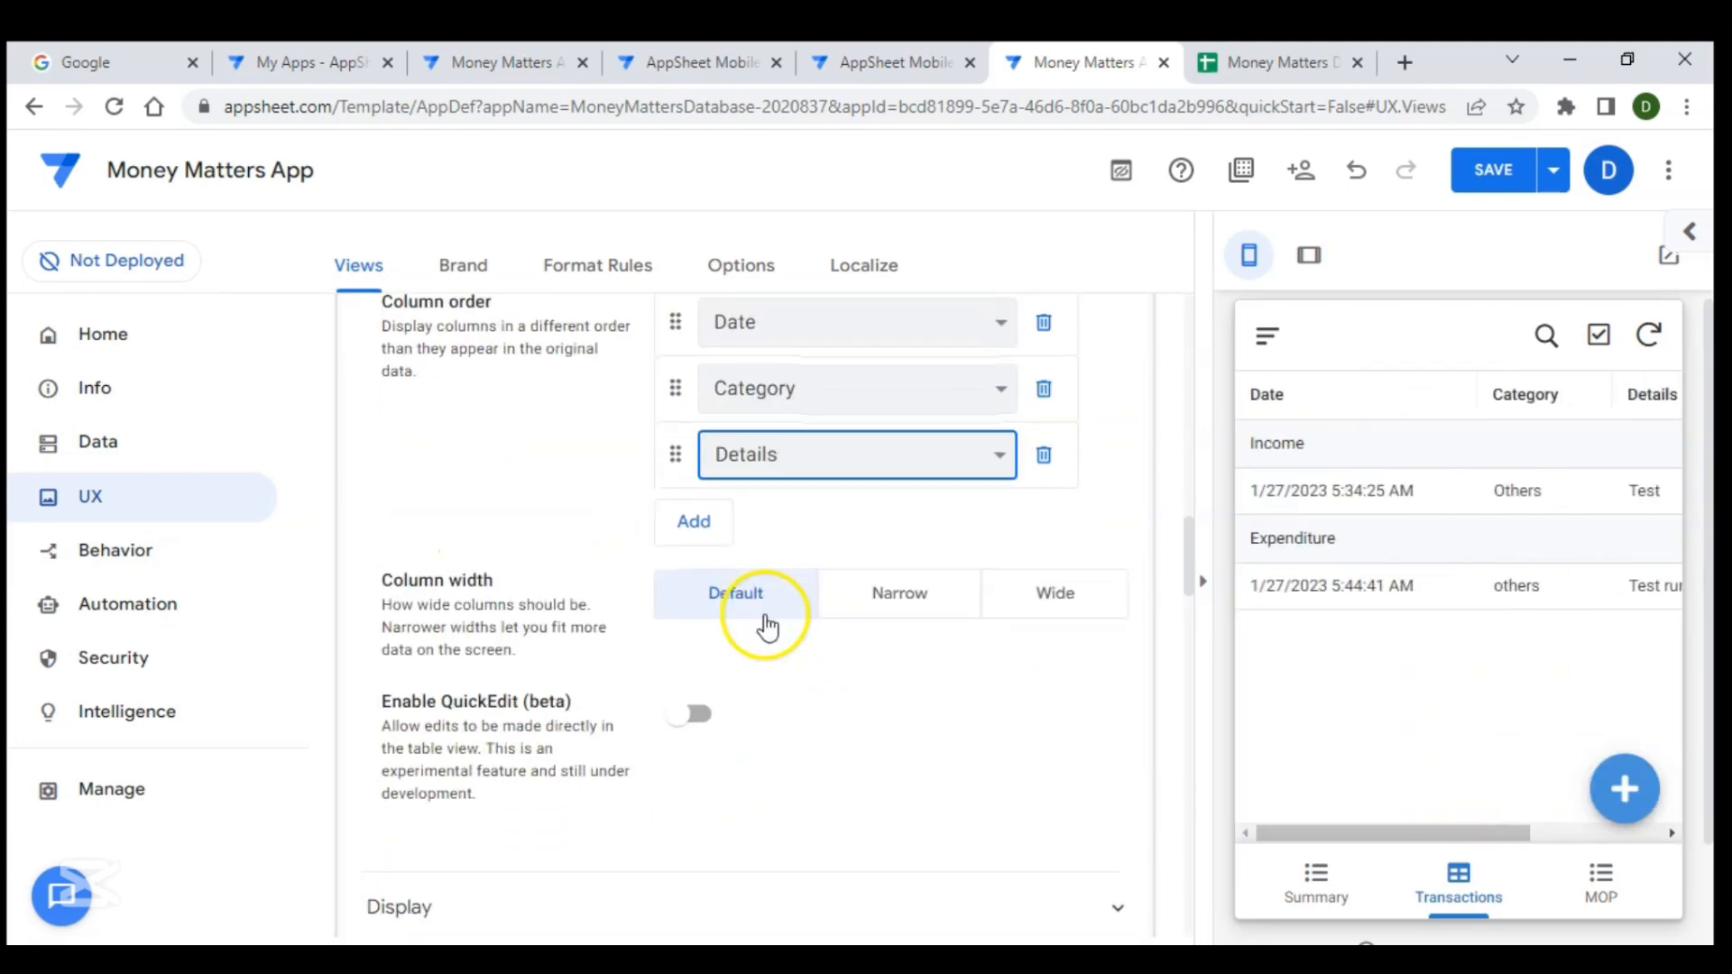
pyautogui.click(709, 524)
pyautogui.click(803, 525)
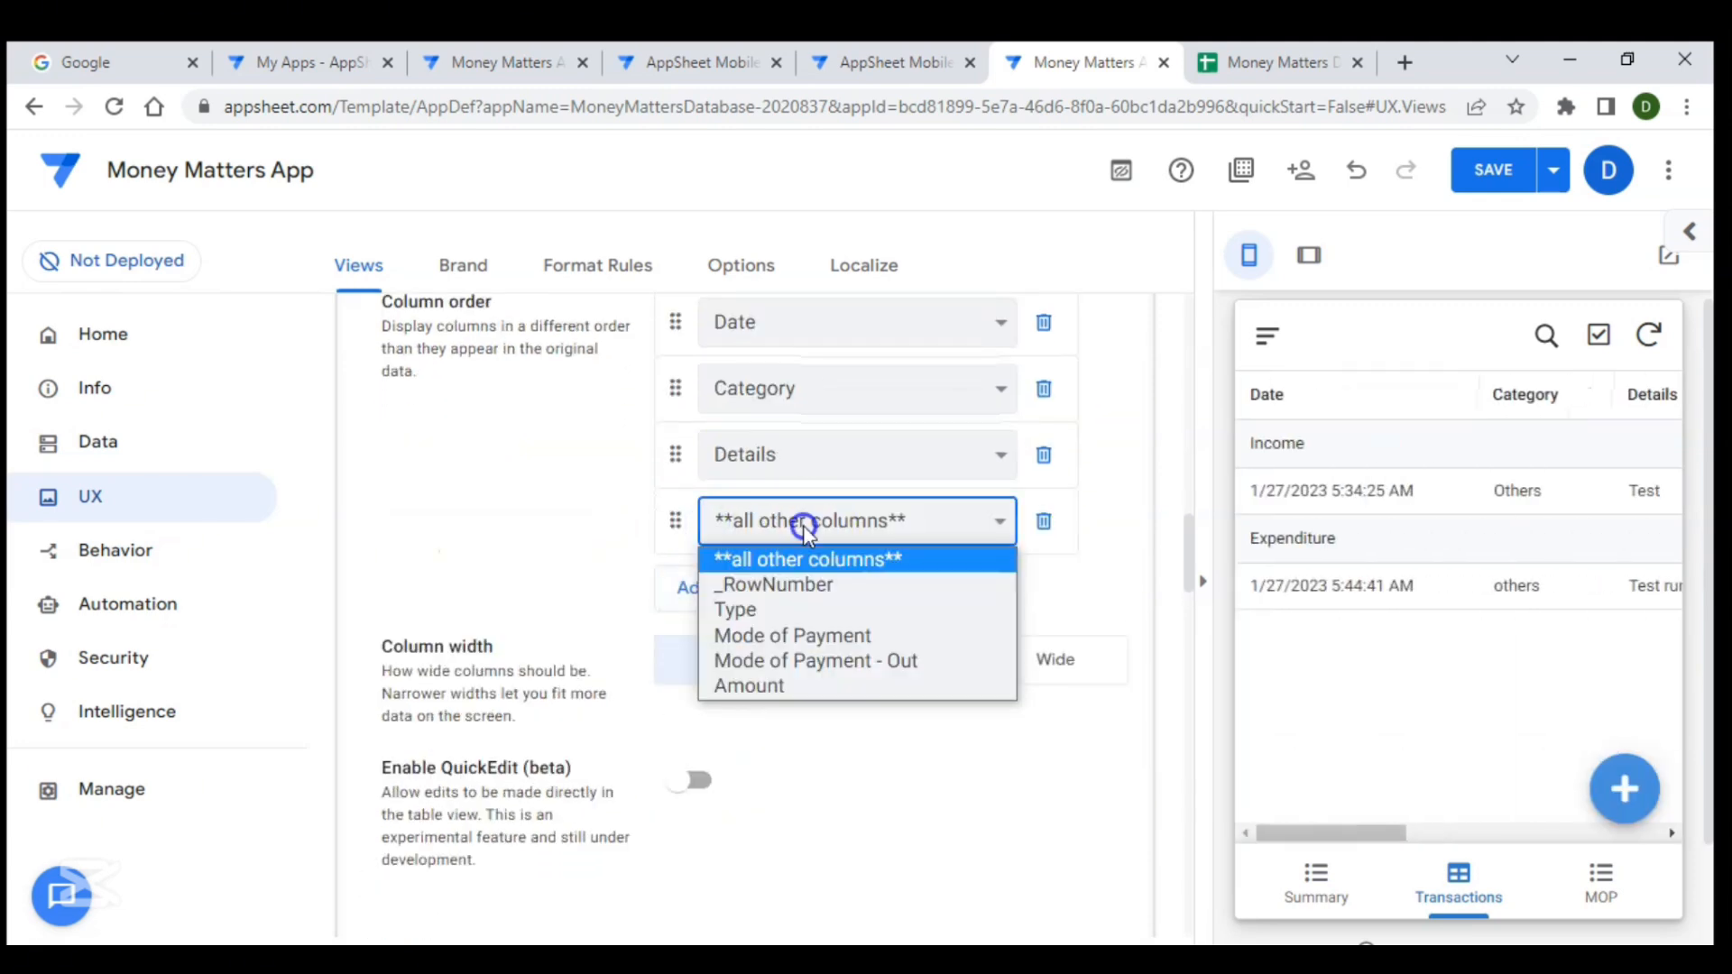
pyautogui.click(749, 687)
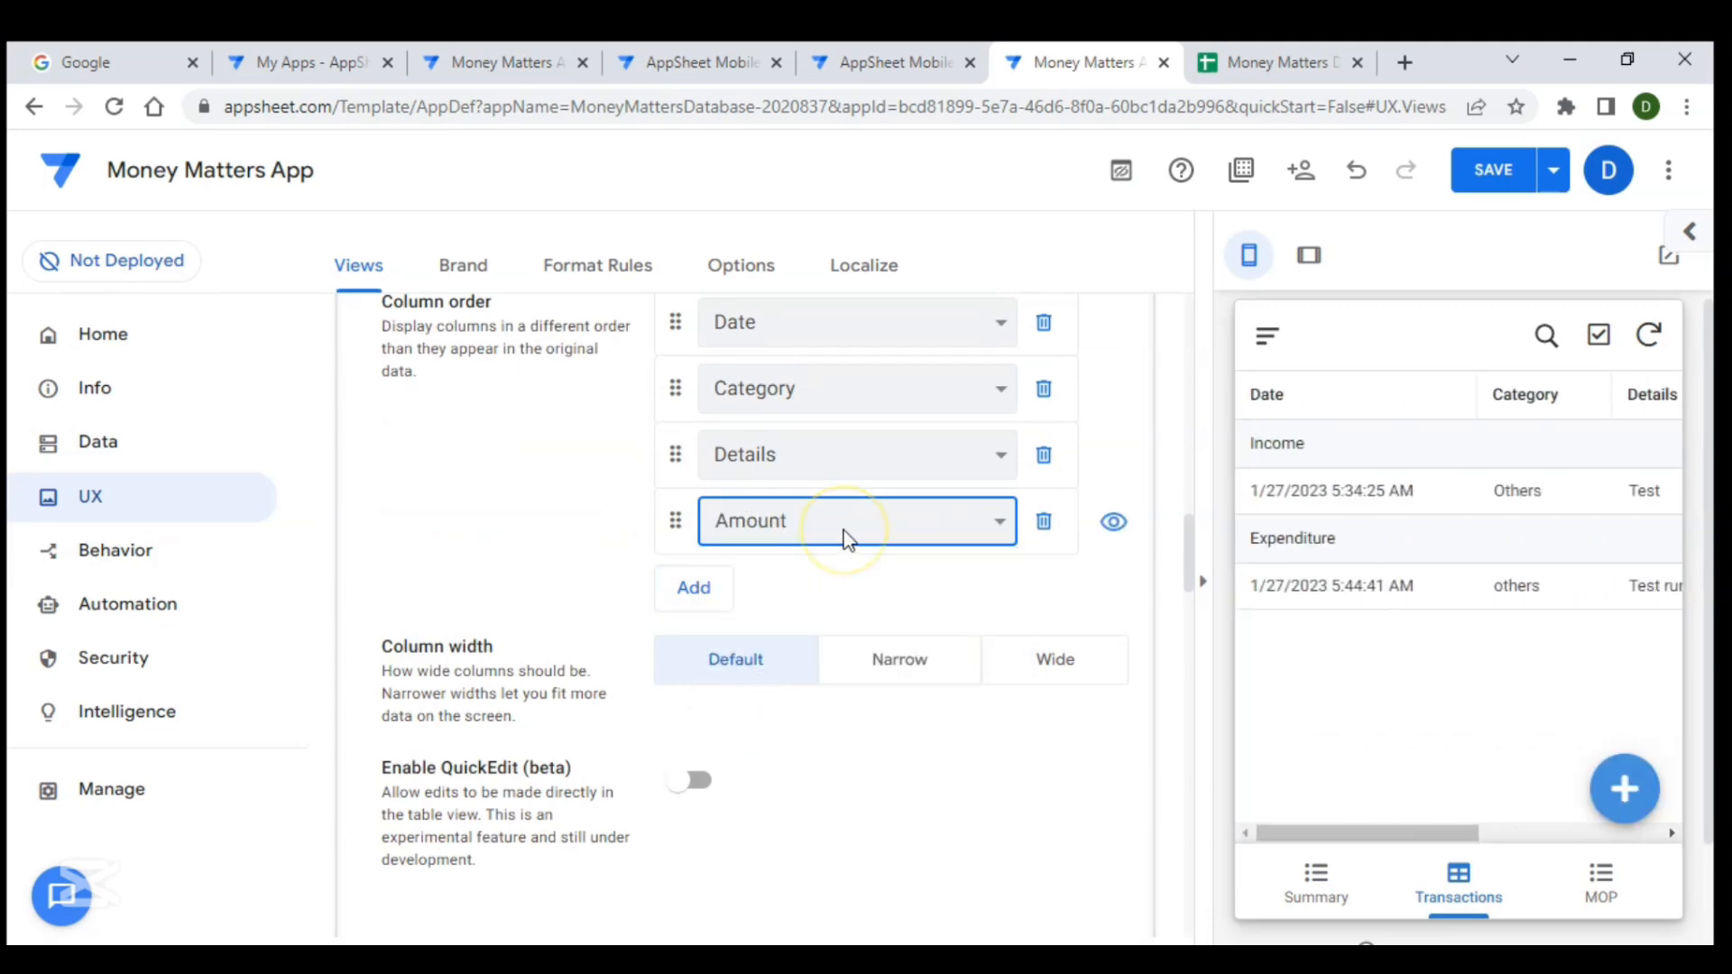
# - Set the group aggregate to SUM :: Amount
pyautogui.scroll(3, 845, 539)
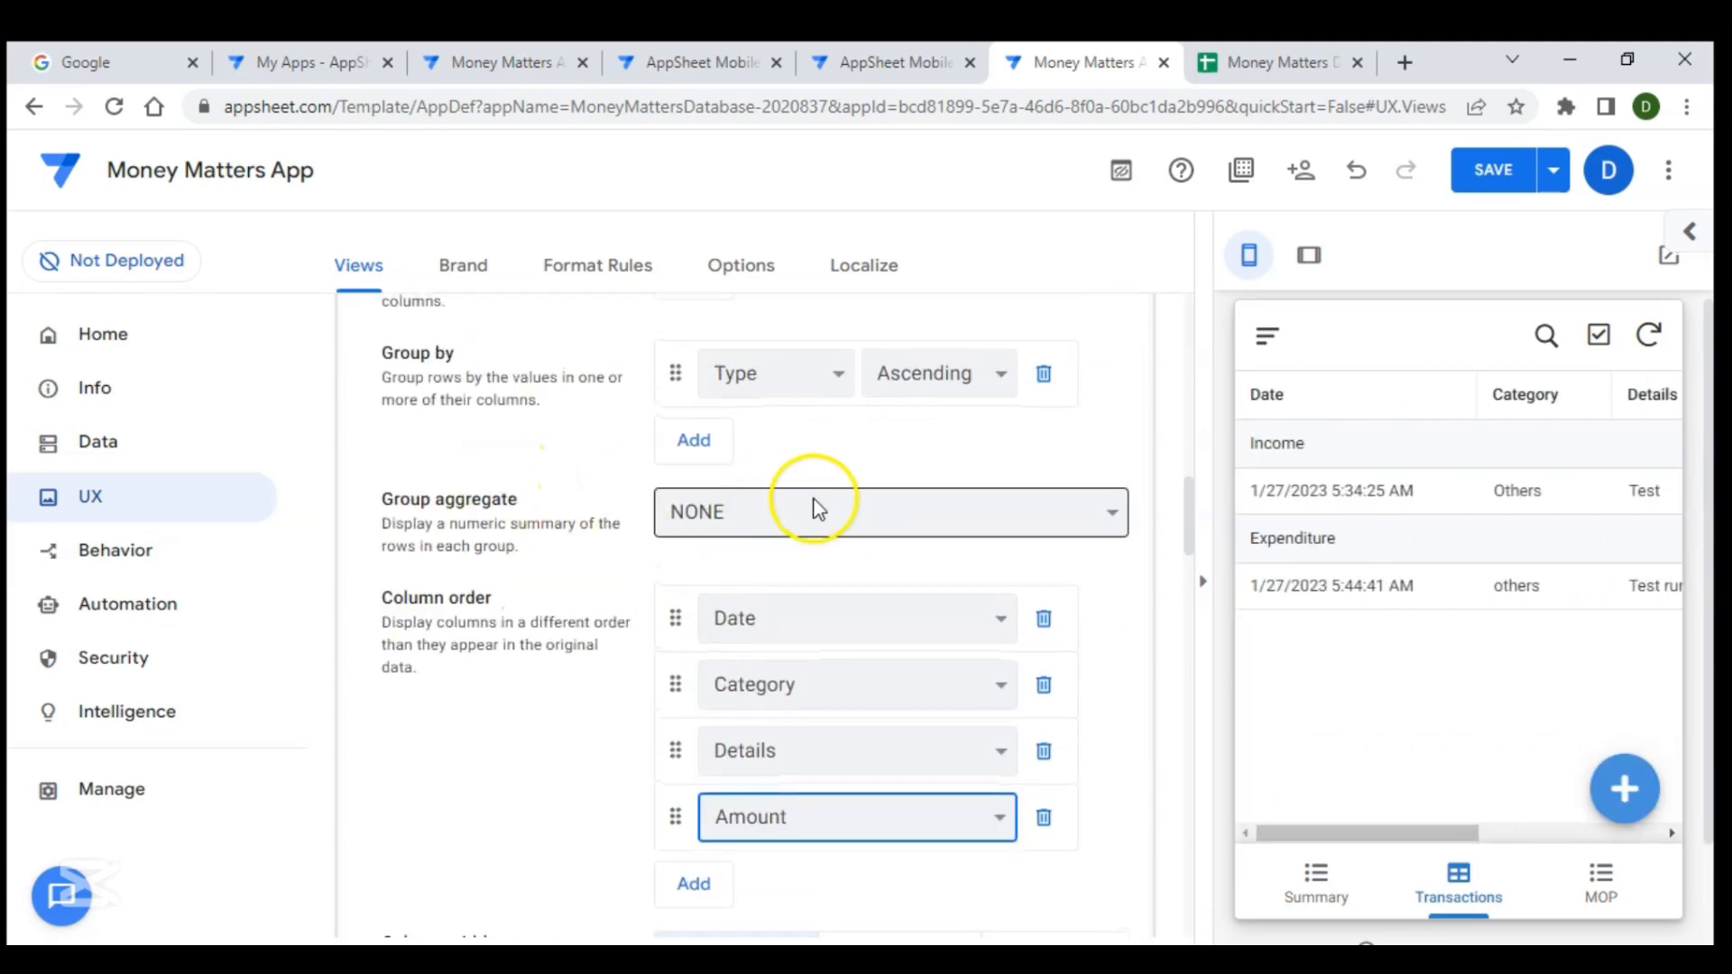
pyautogui.click(817, 508)
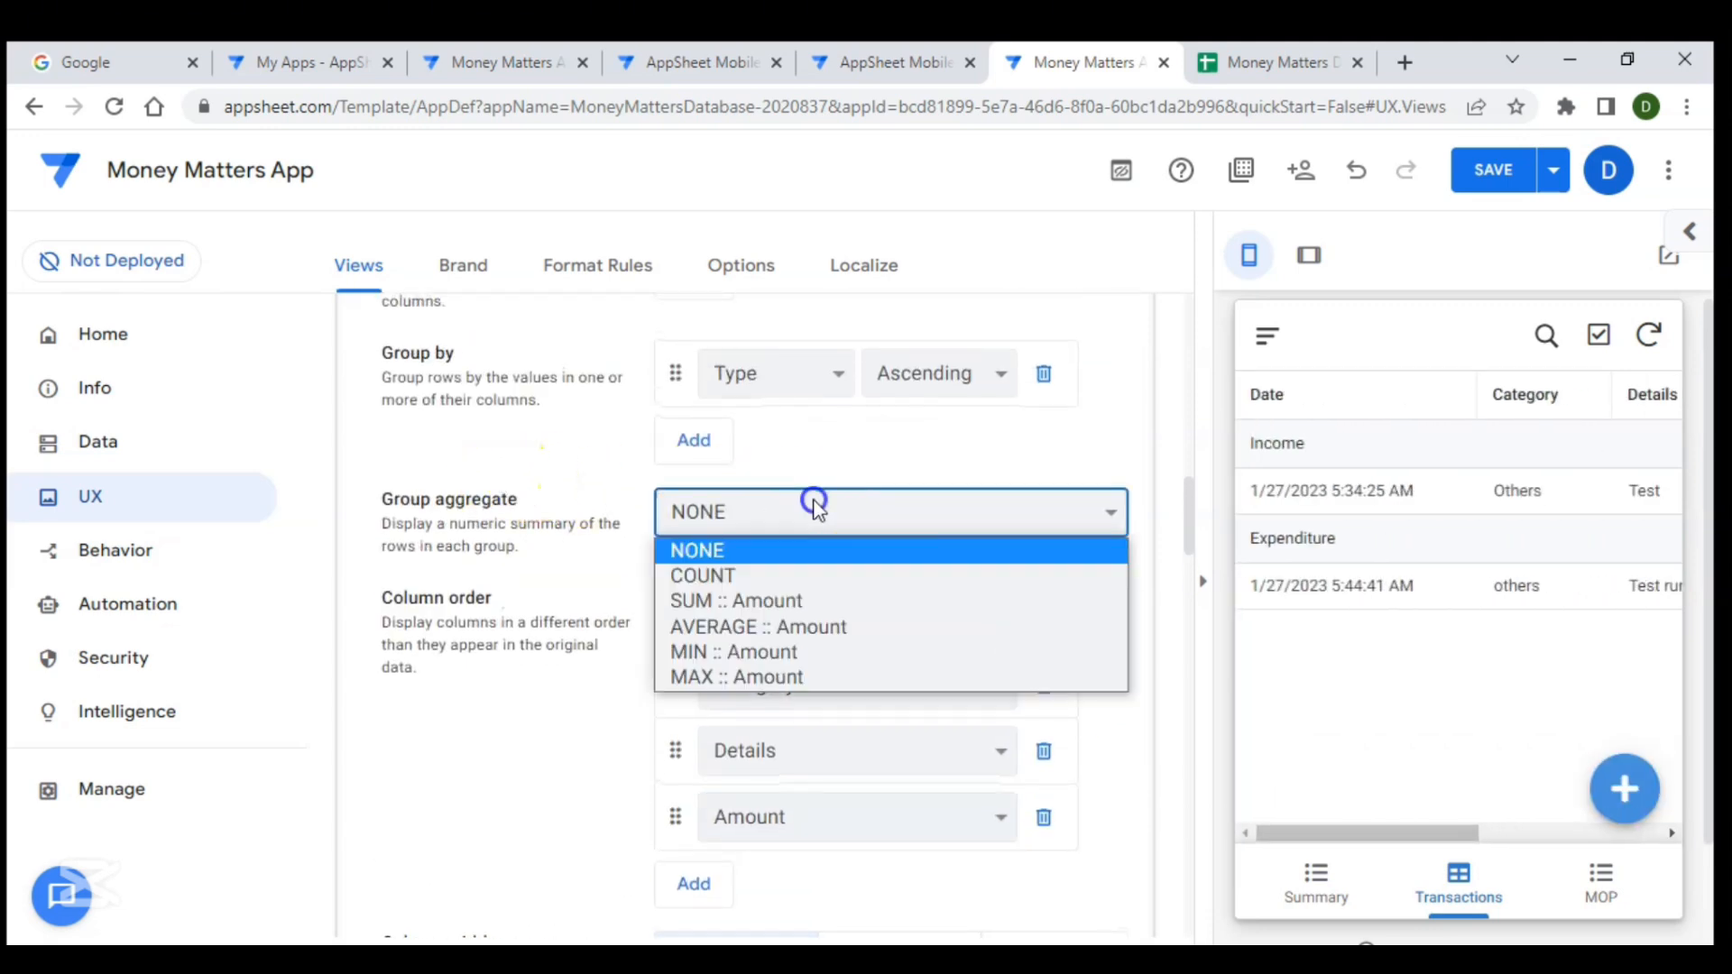
pyautogui.click(774, 602)
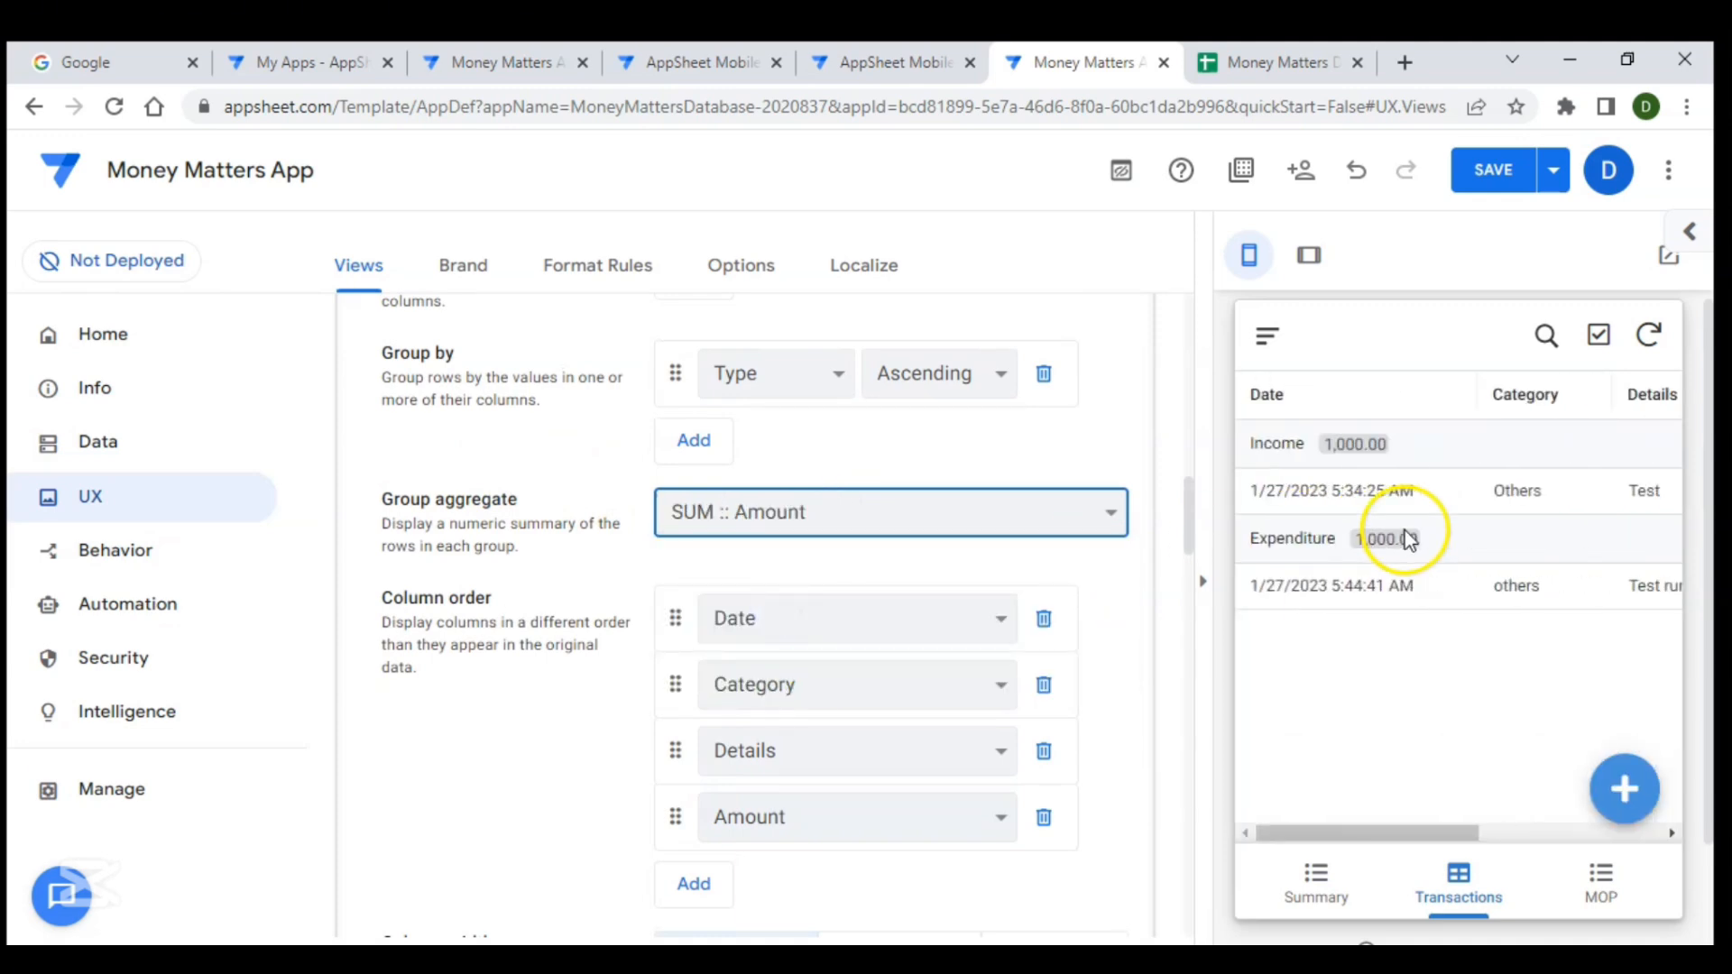
# - Check a transaction record and the Summary, Transactions and MOP tabs in the app preview
pyautogui.click(1386, 501)
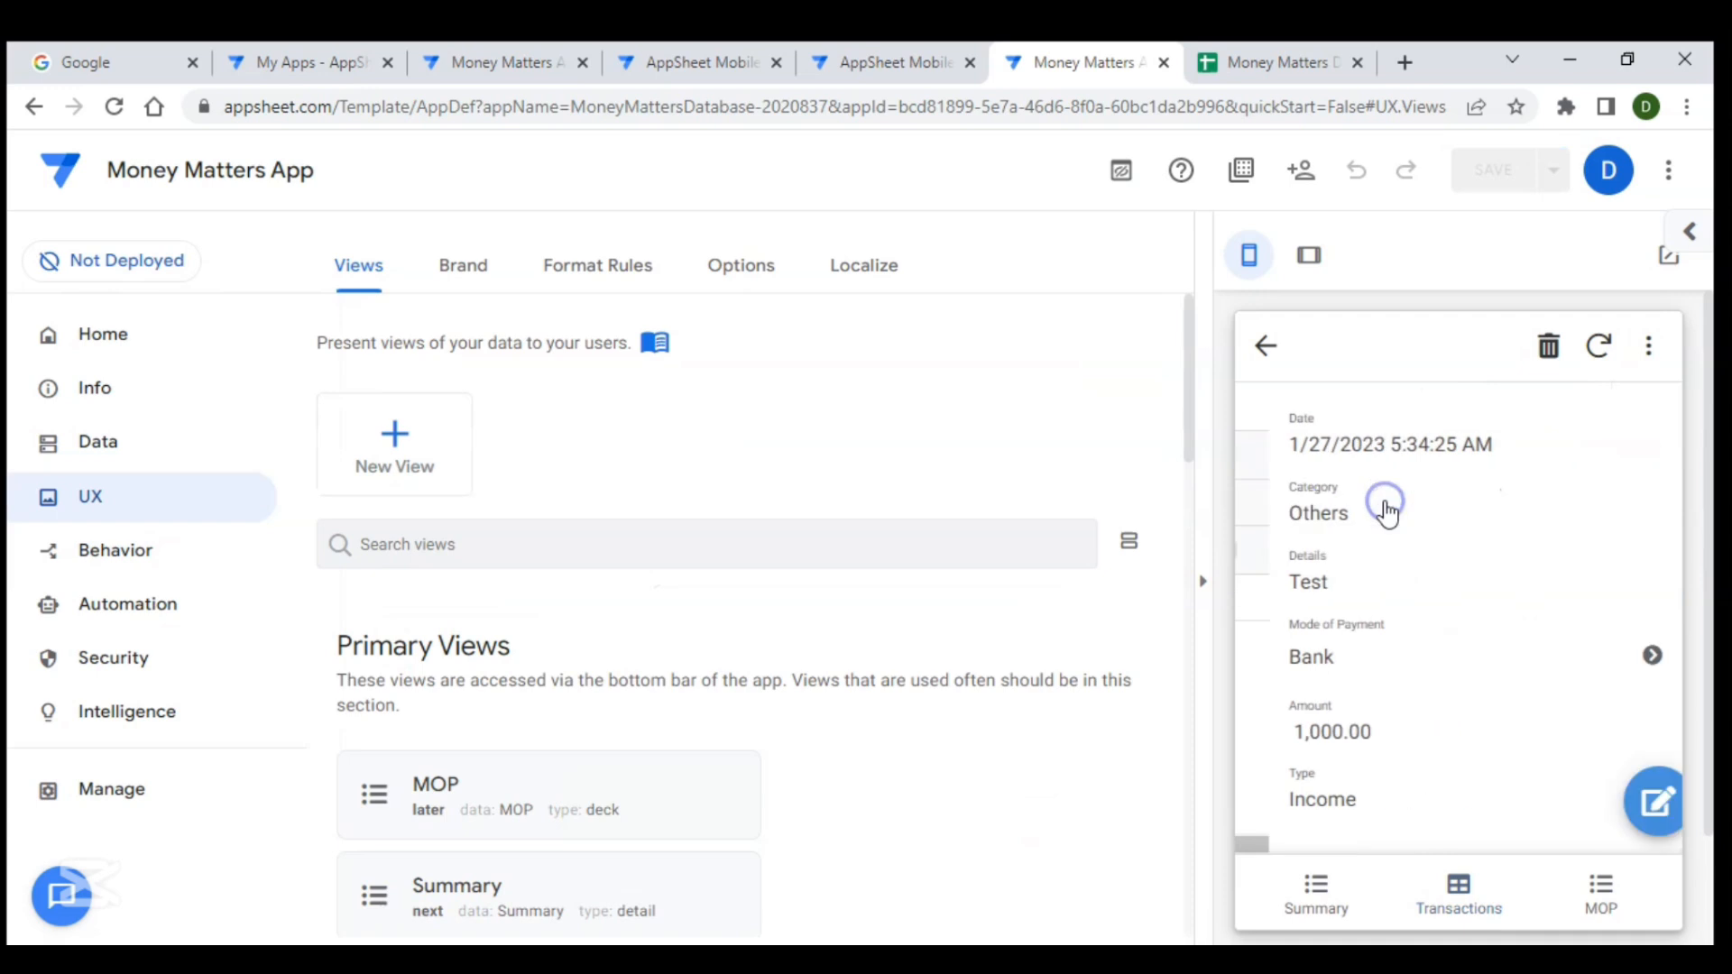
pyautogui.scroll(-1, 1418, 770)
pyautogui.scroll(1, 1418, 771)
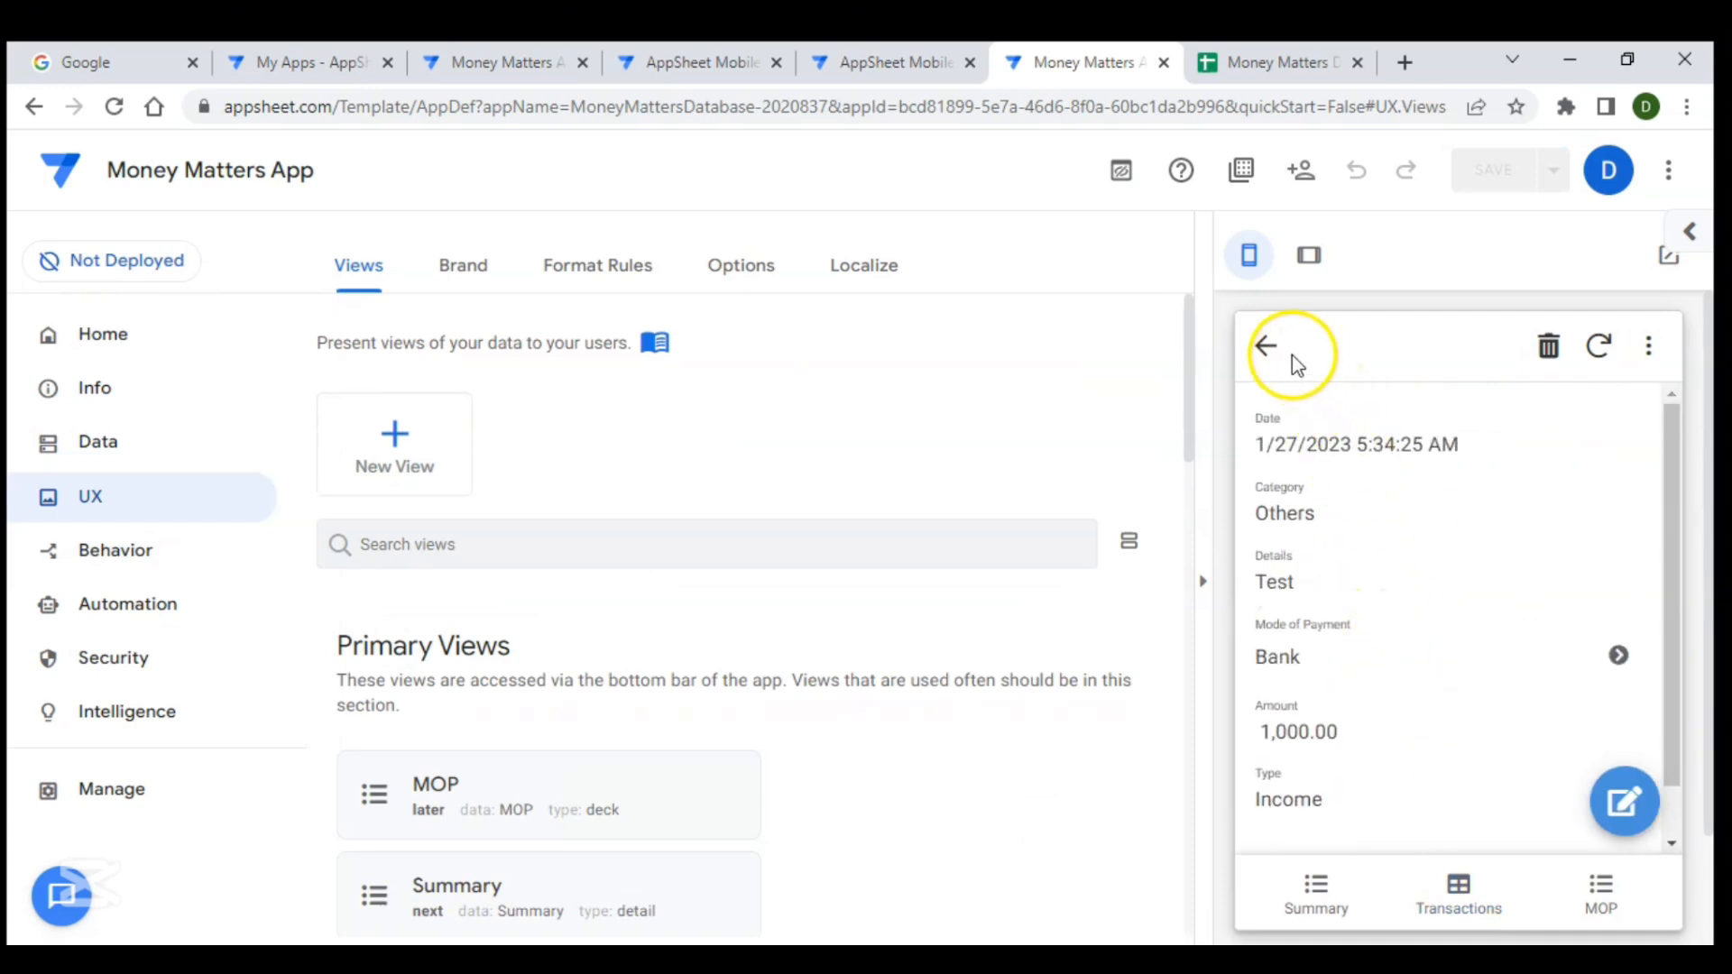
pyautogui.click(1268, 348)
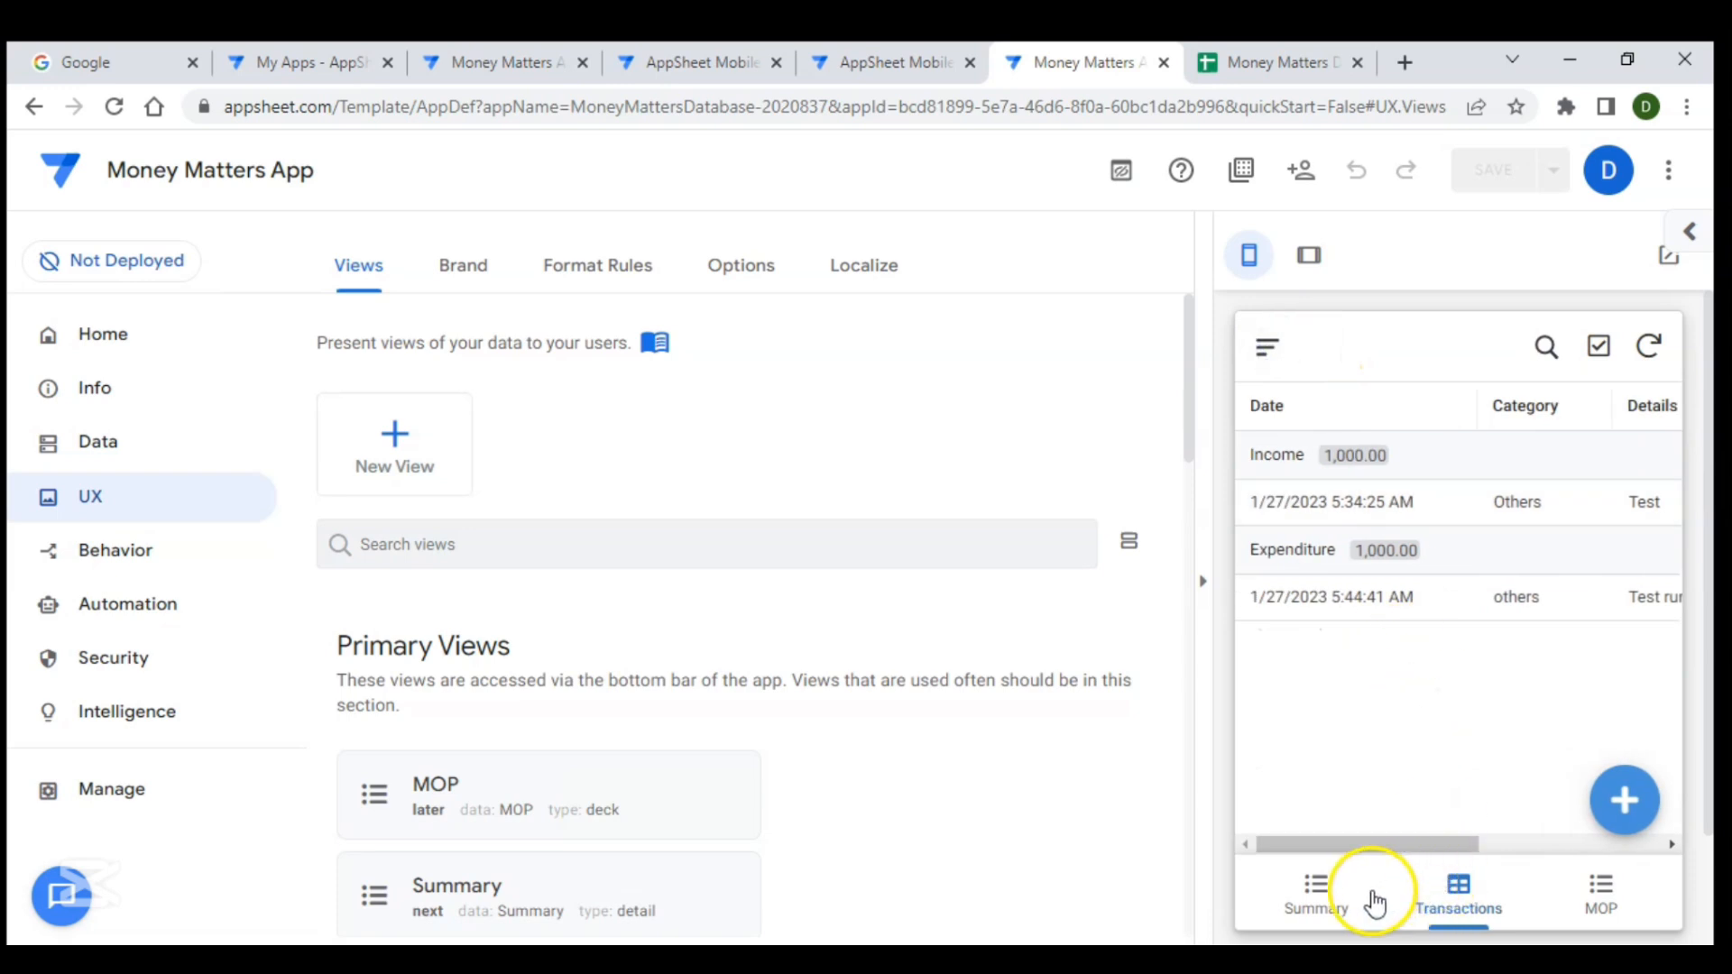
pyautogui.click(1319, 905)
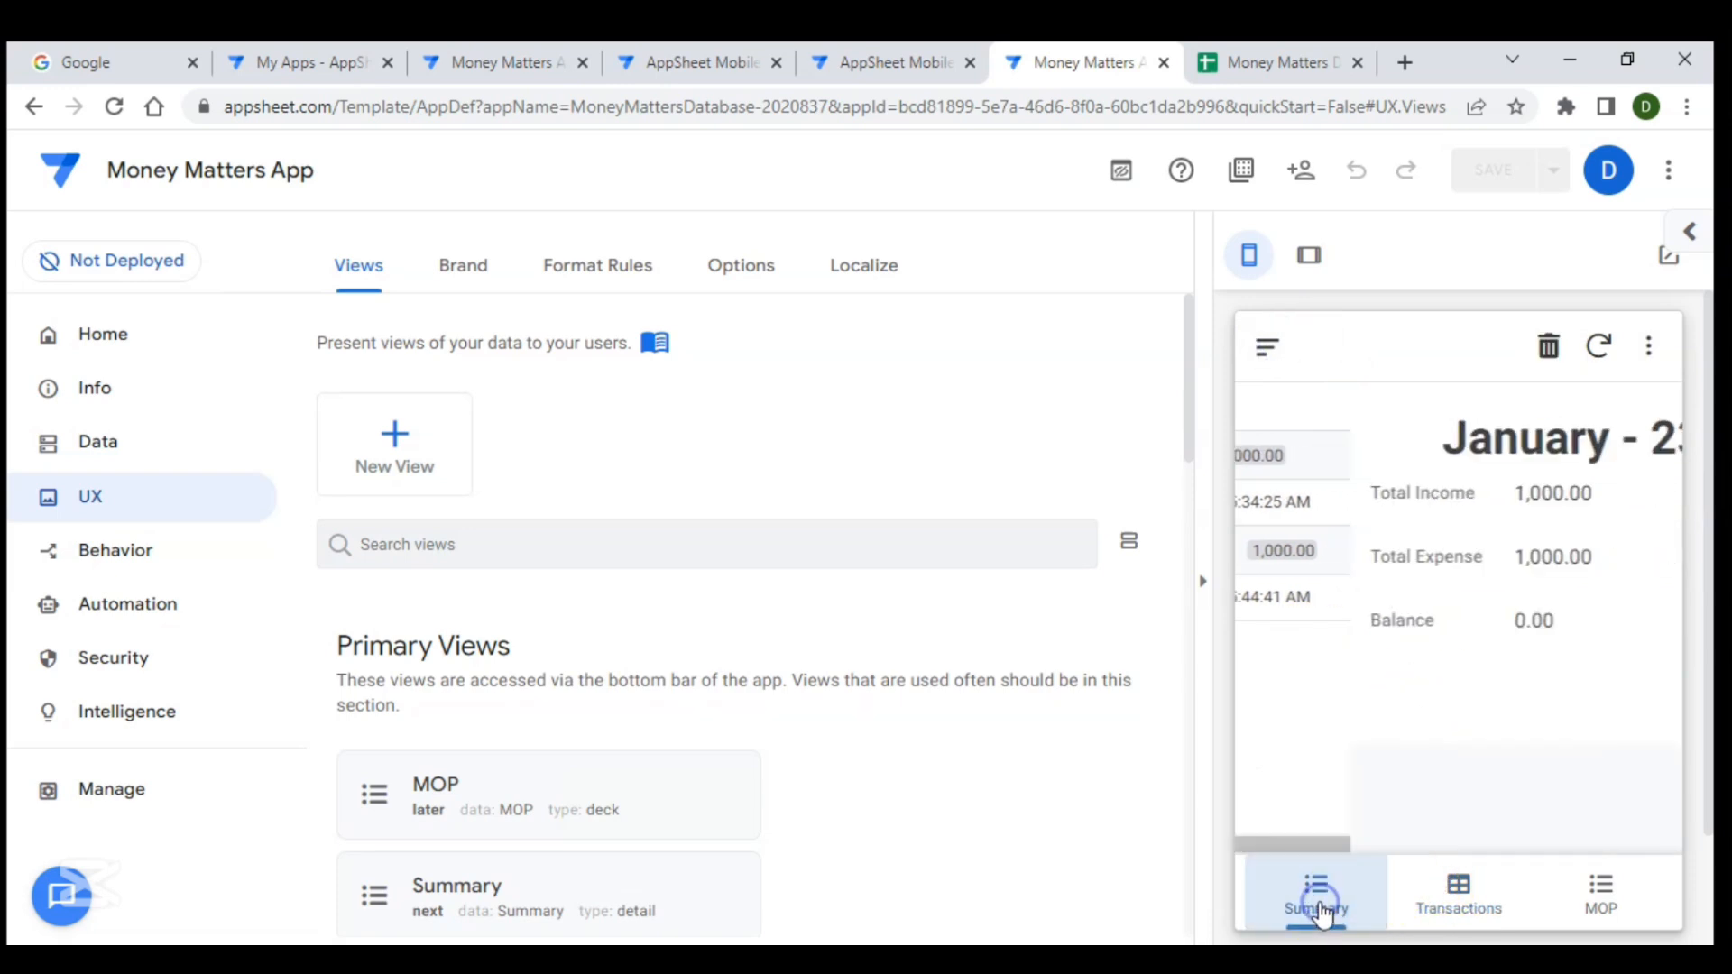
pyautogui.click(1426, 905)
pyautogui.click(1601, 898)
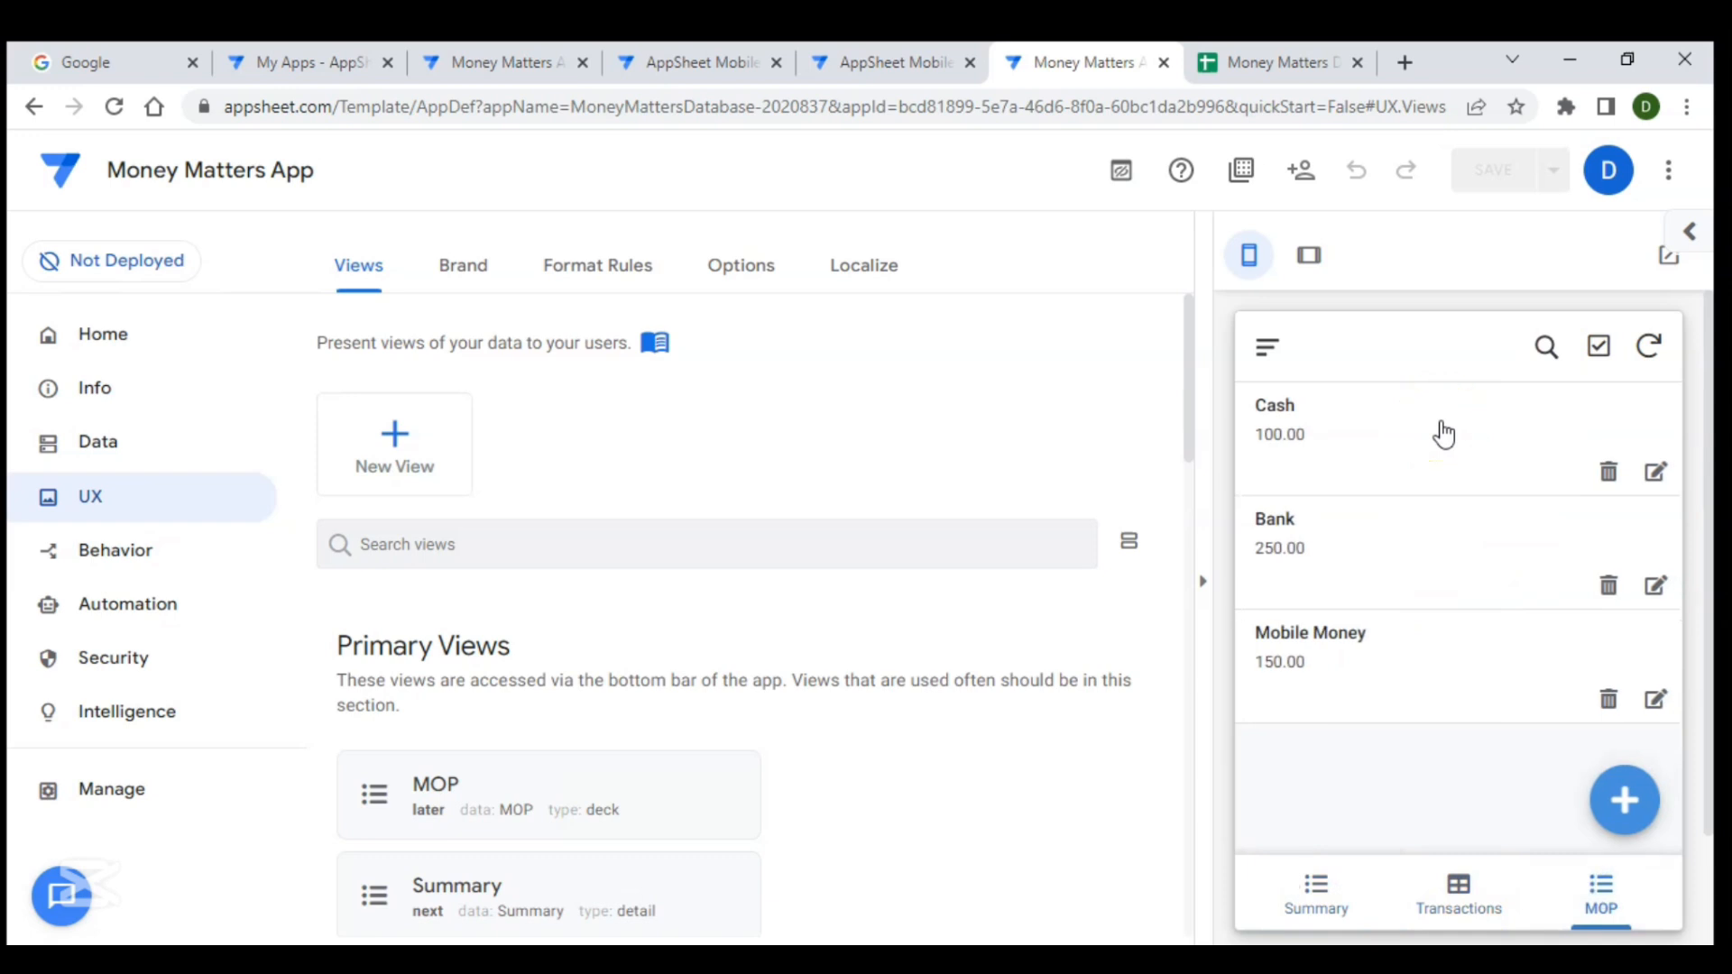
pyautogui.scroll(-2, 1419, 614)
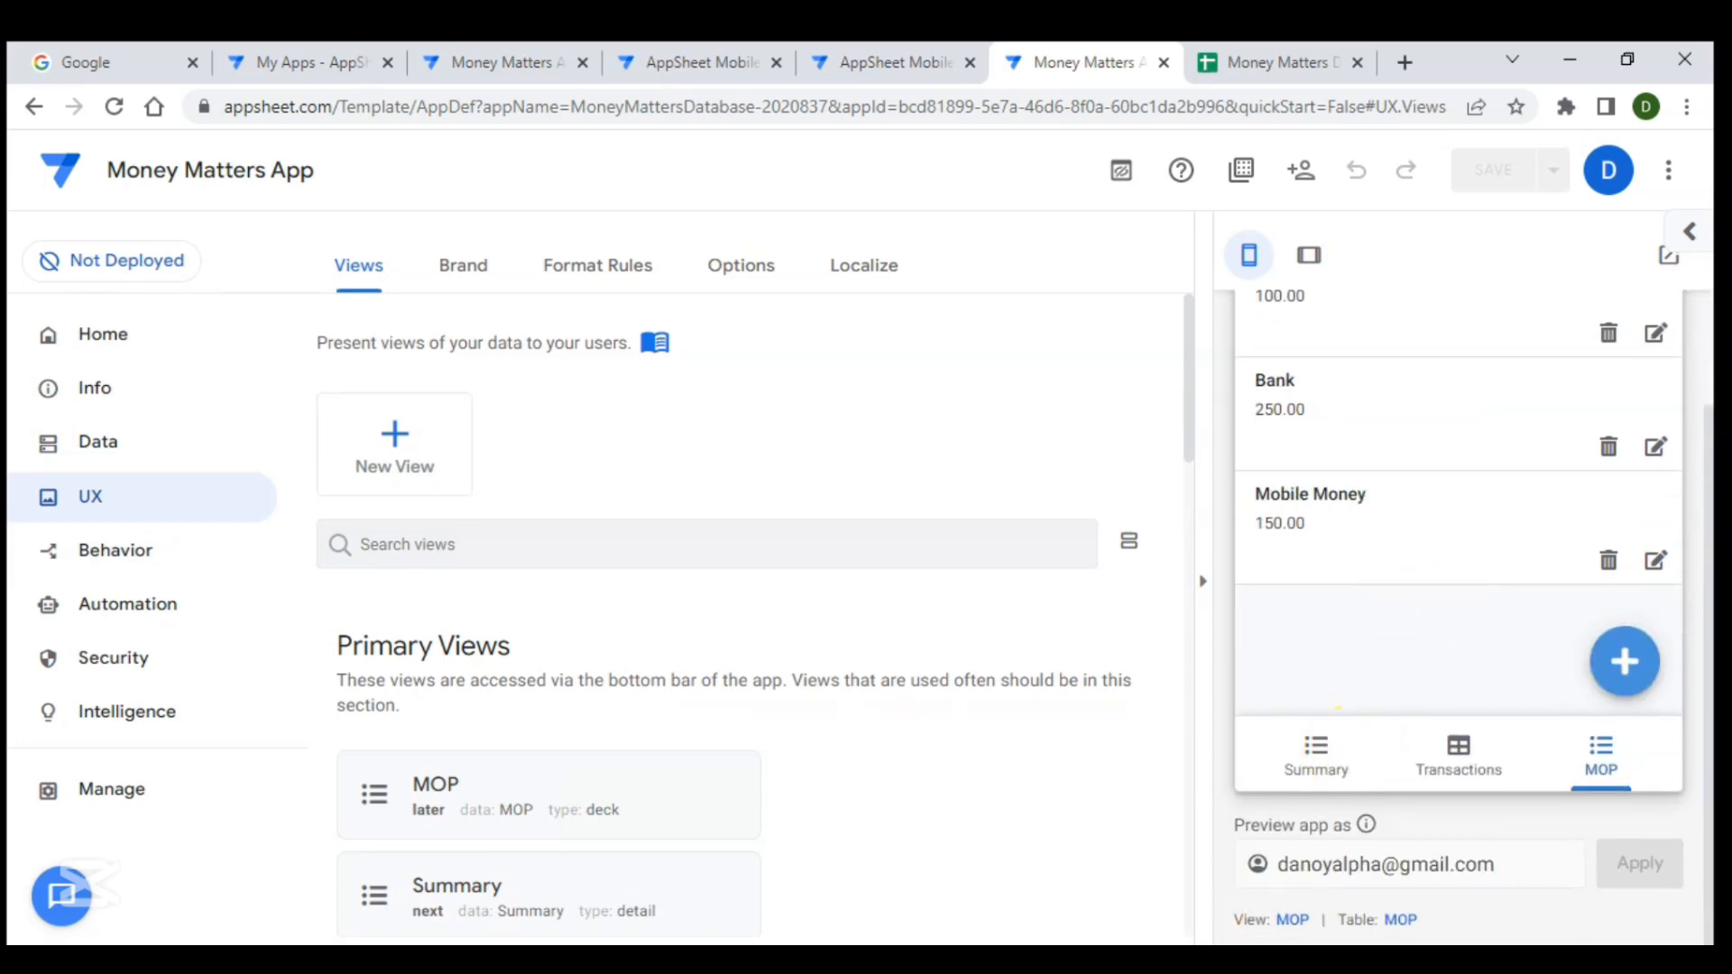
# - Open the MOP view's settings and change its view type to chart
pyautogui.click(1292, 920)
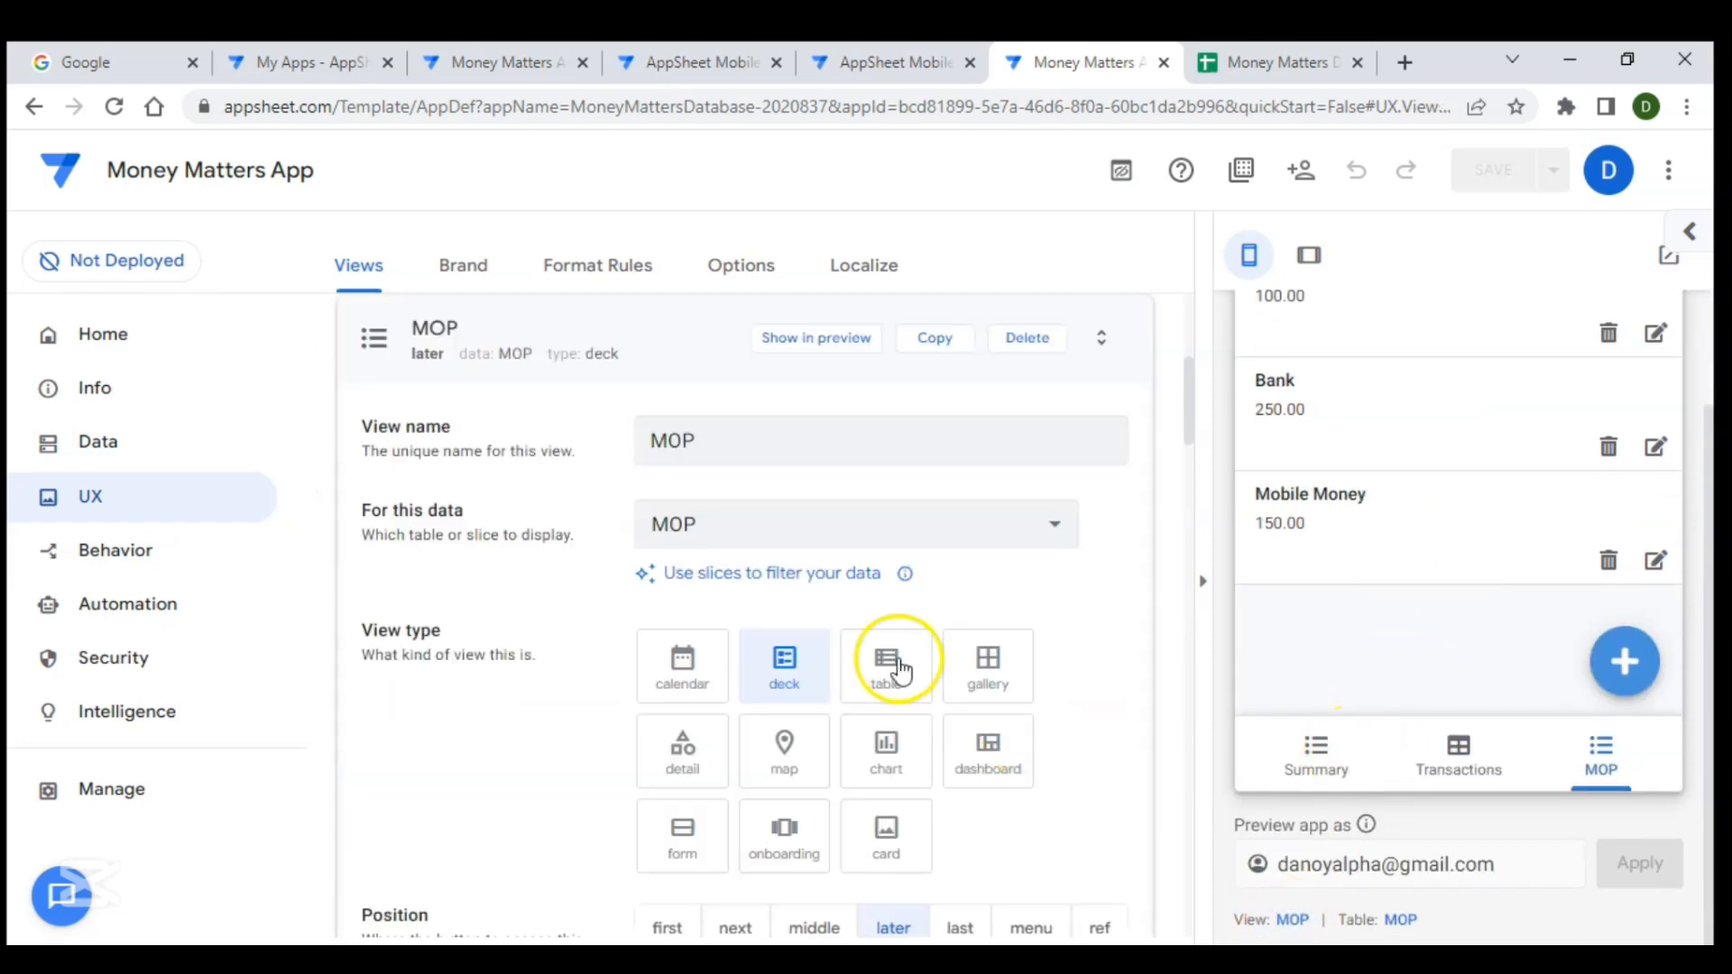
pyautogui.click(797, 678)
pyautogui.scroll(-2, 798, 446)
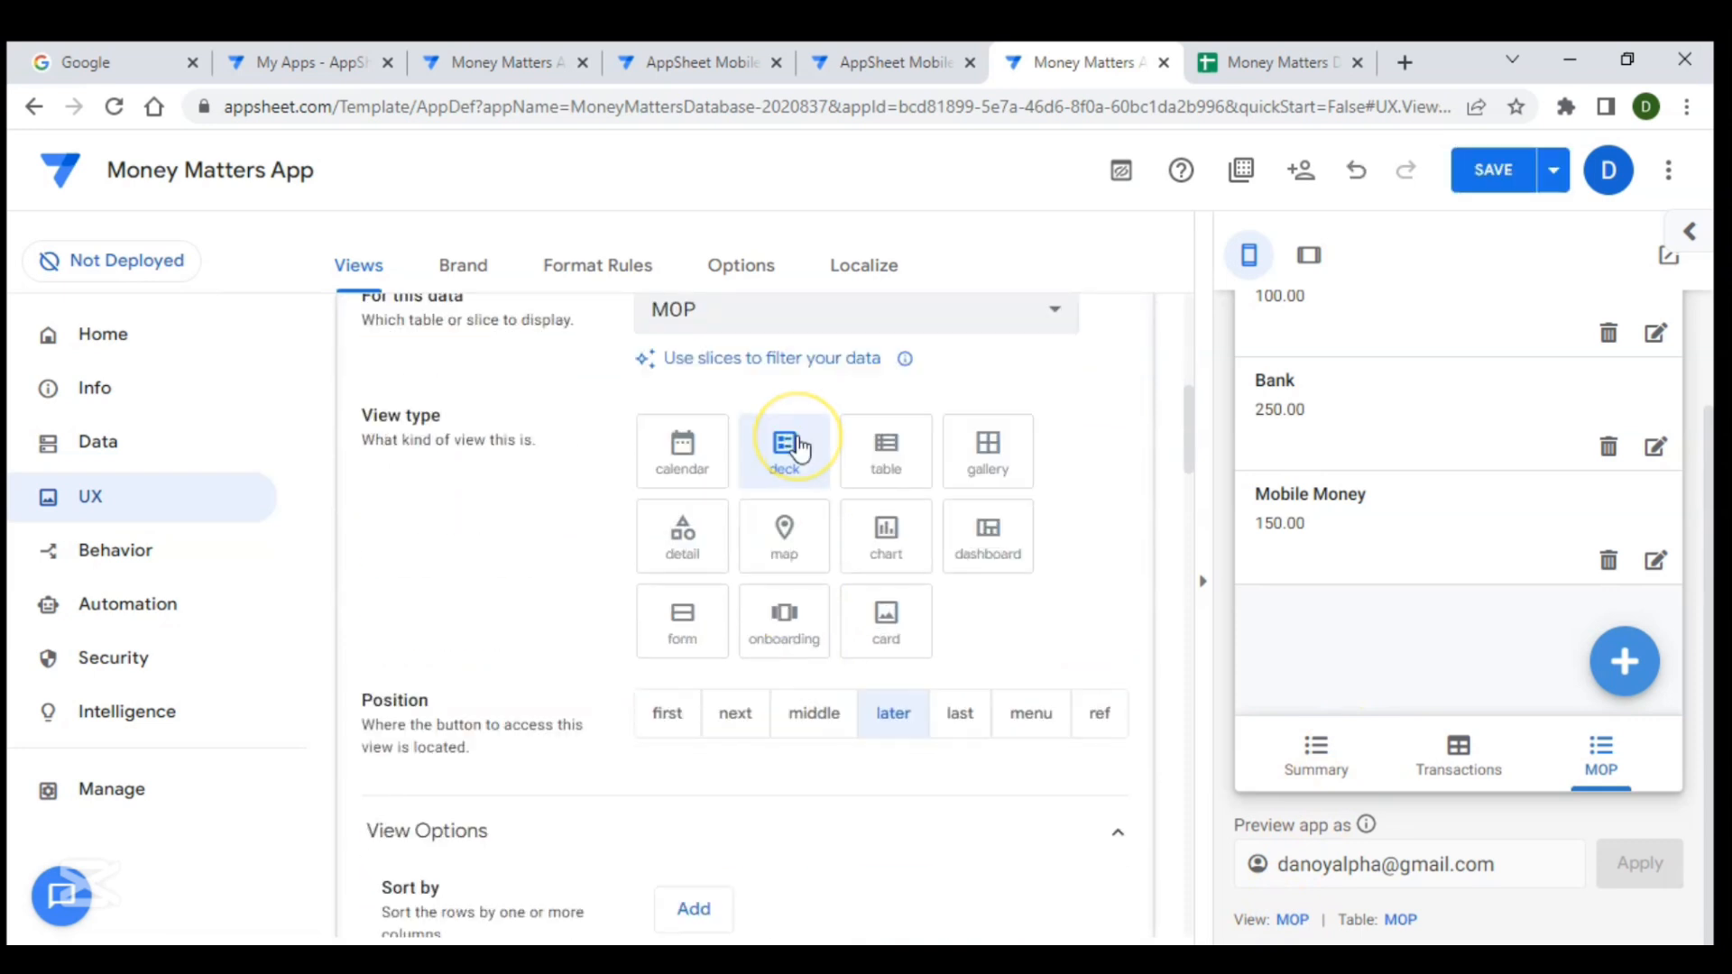
pyautogui.click(887, 552)
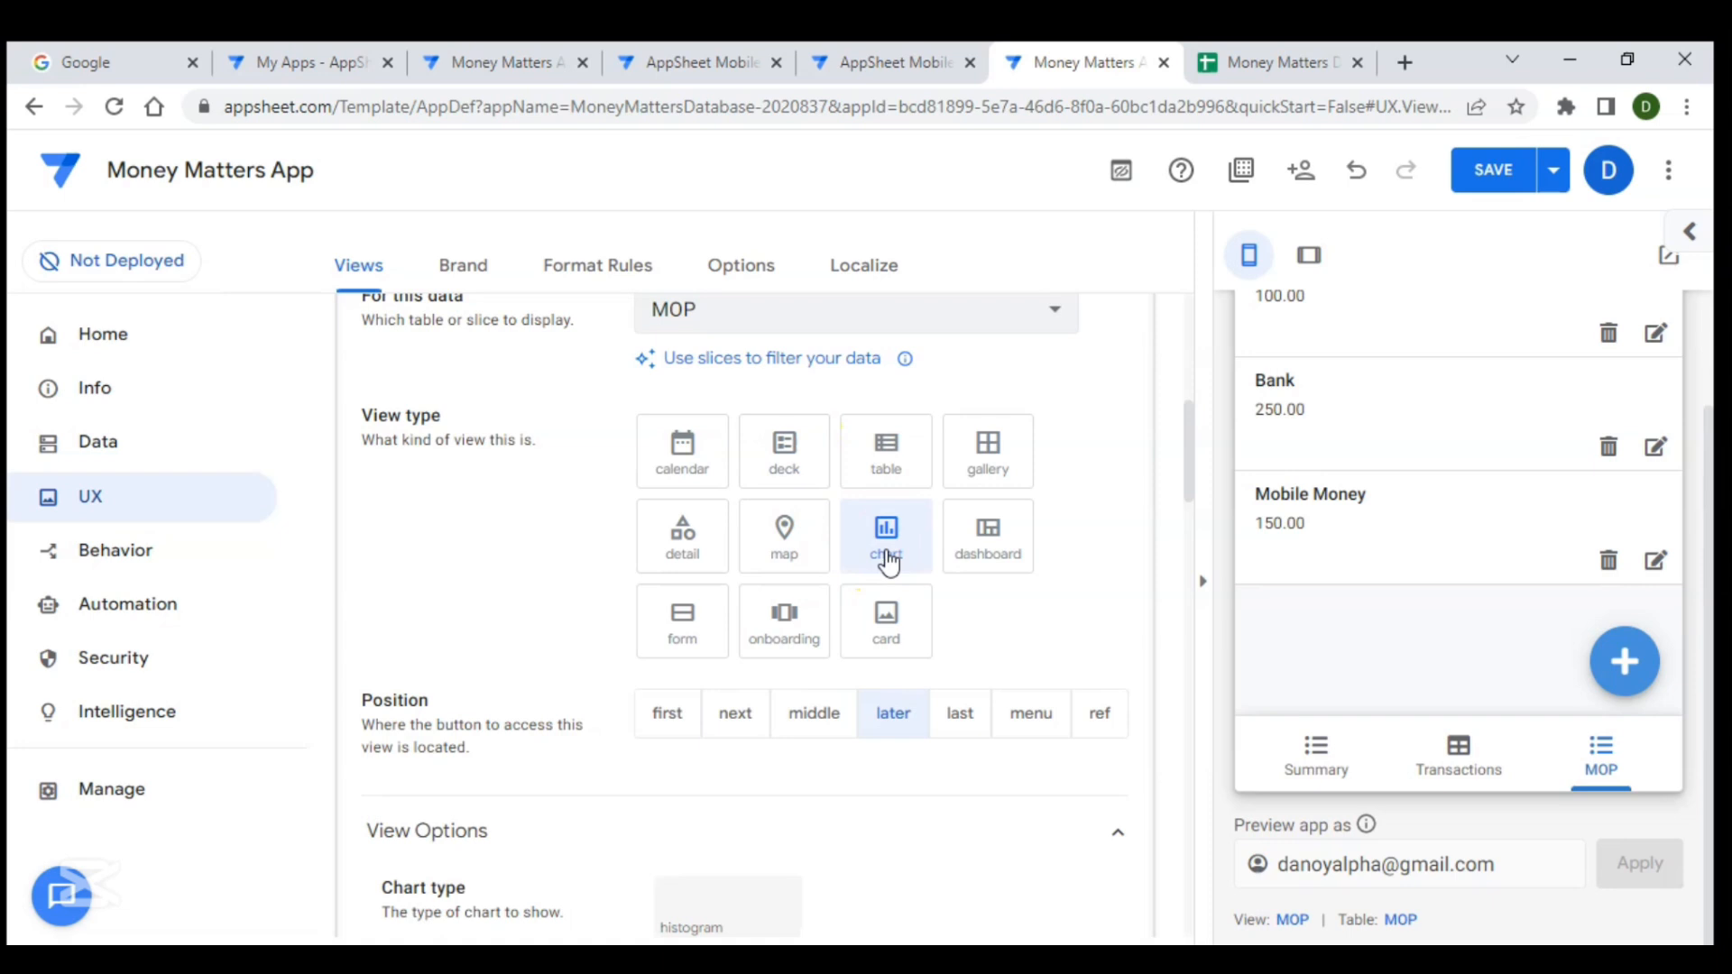
# - Set the MOP view's chart type to donutchart
pyautogui.scroll(-2, 975, 607)
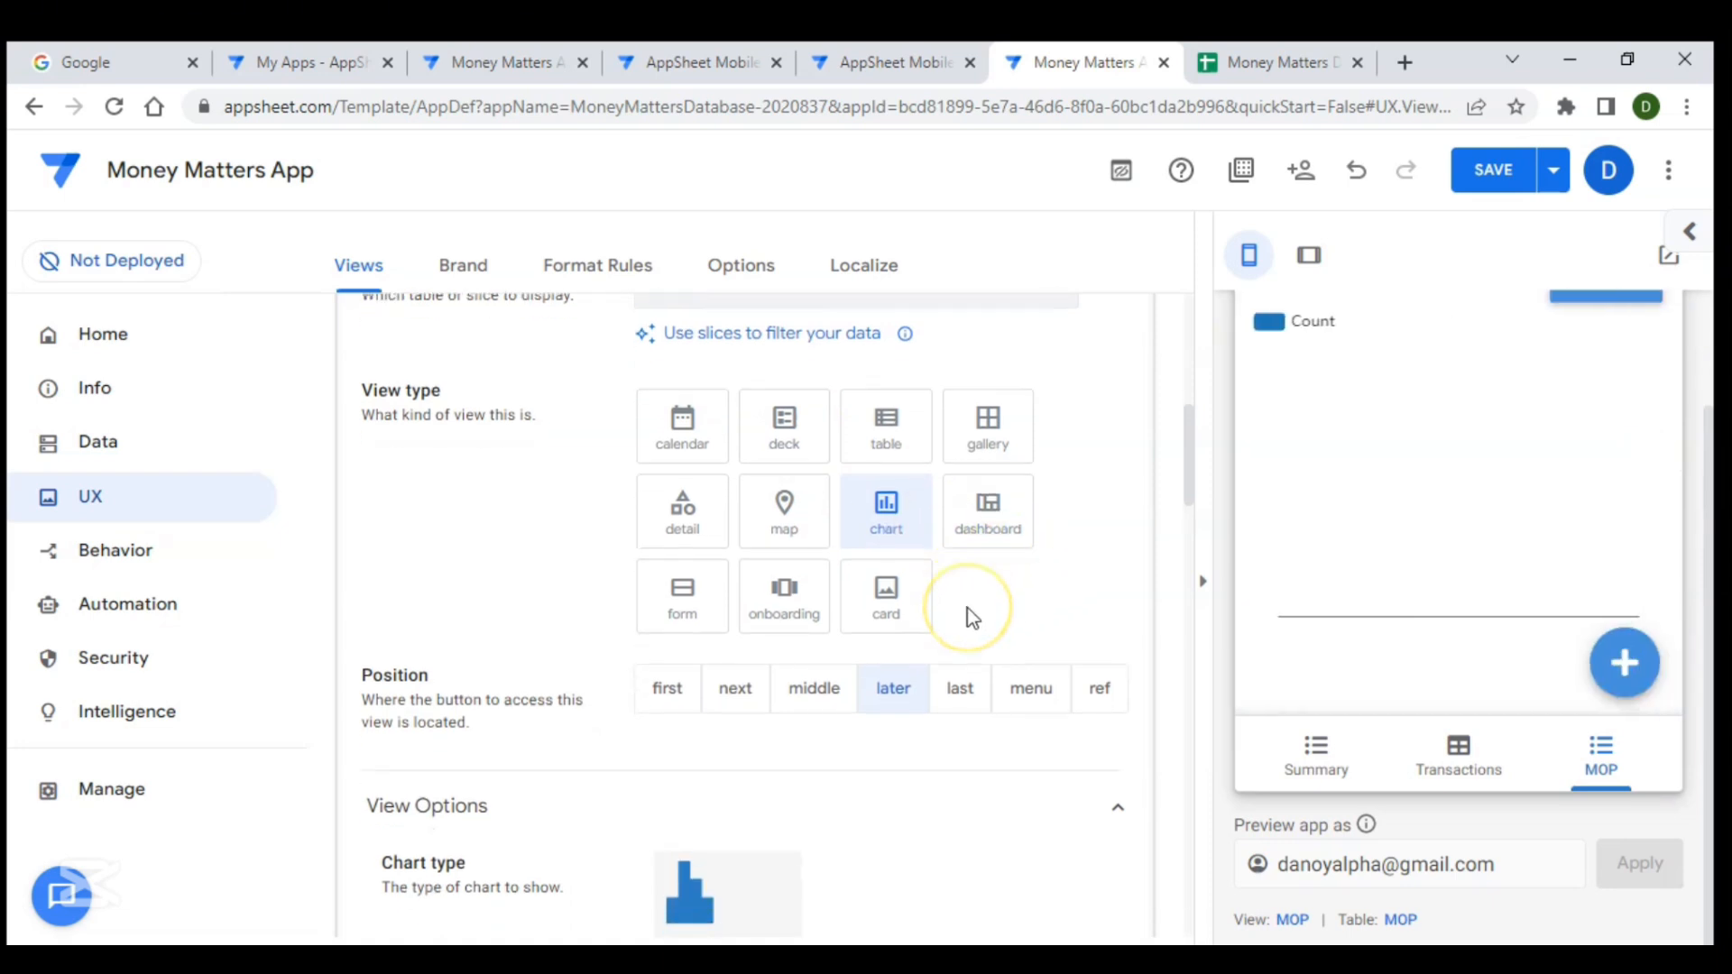
pyautogui.scroll(-1, 972, 618)
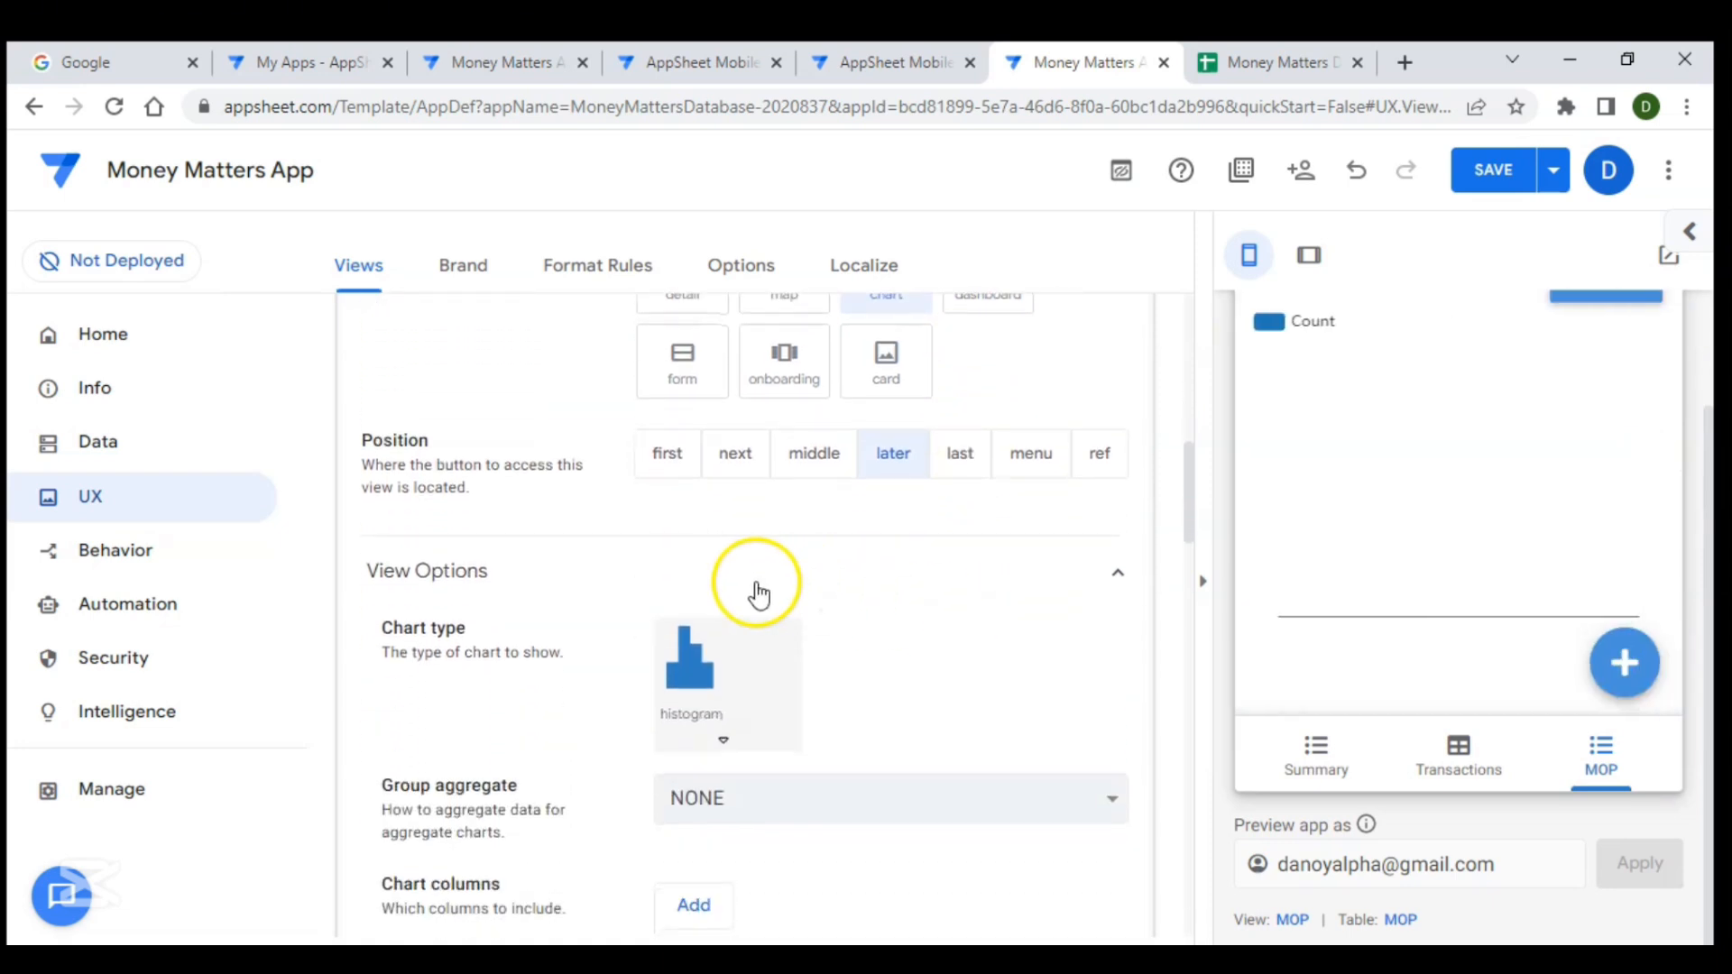
pyautogui.scroll(-1, 758, 591)
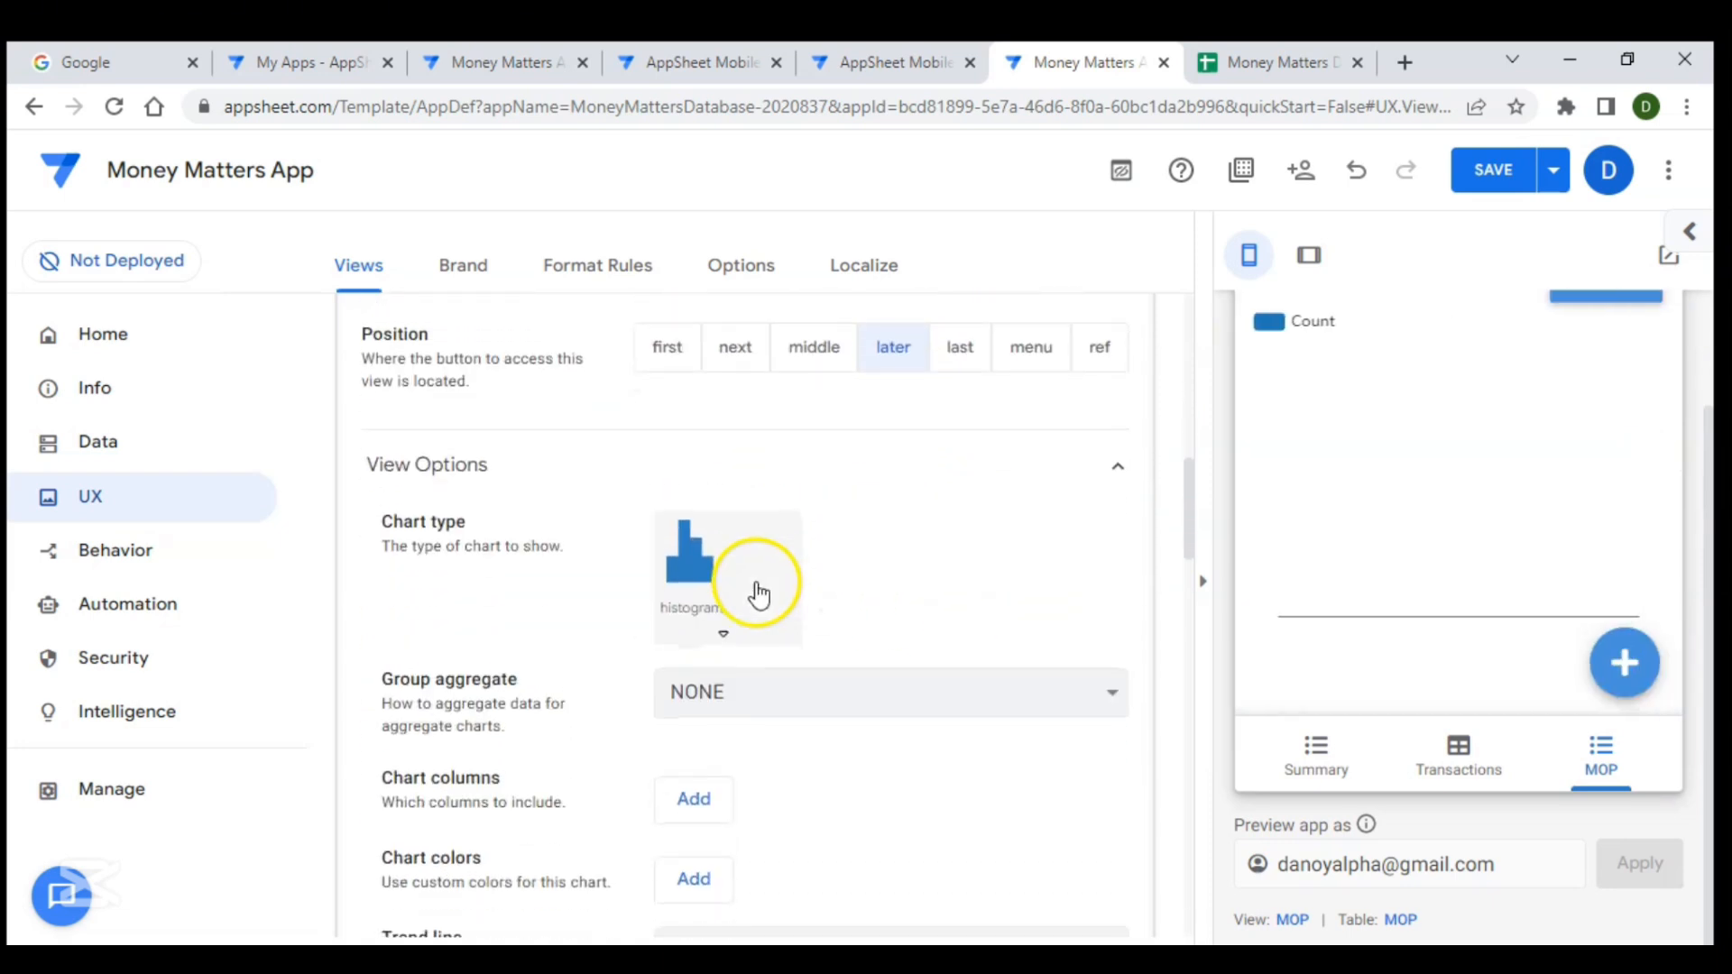
pyautogui.click(699, 603)
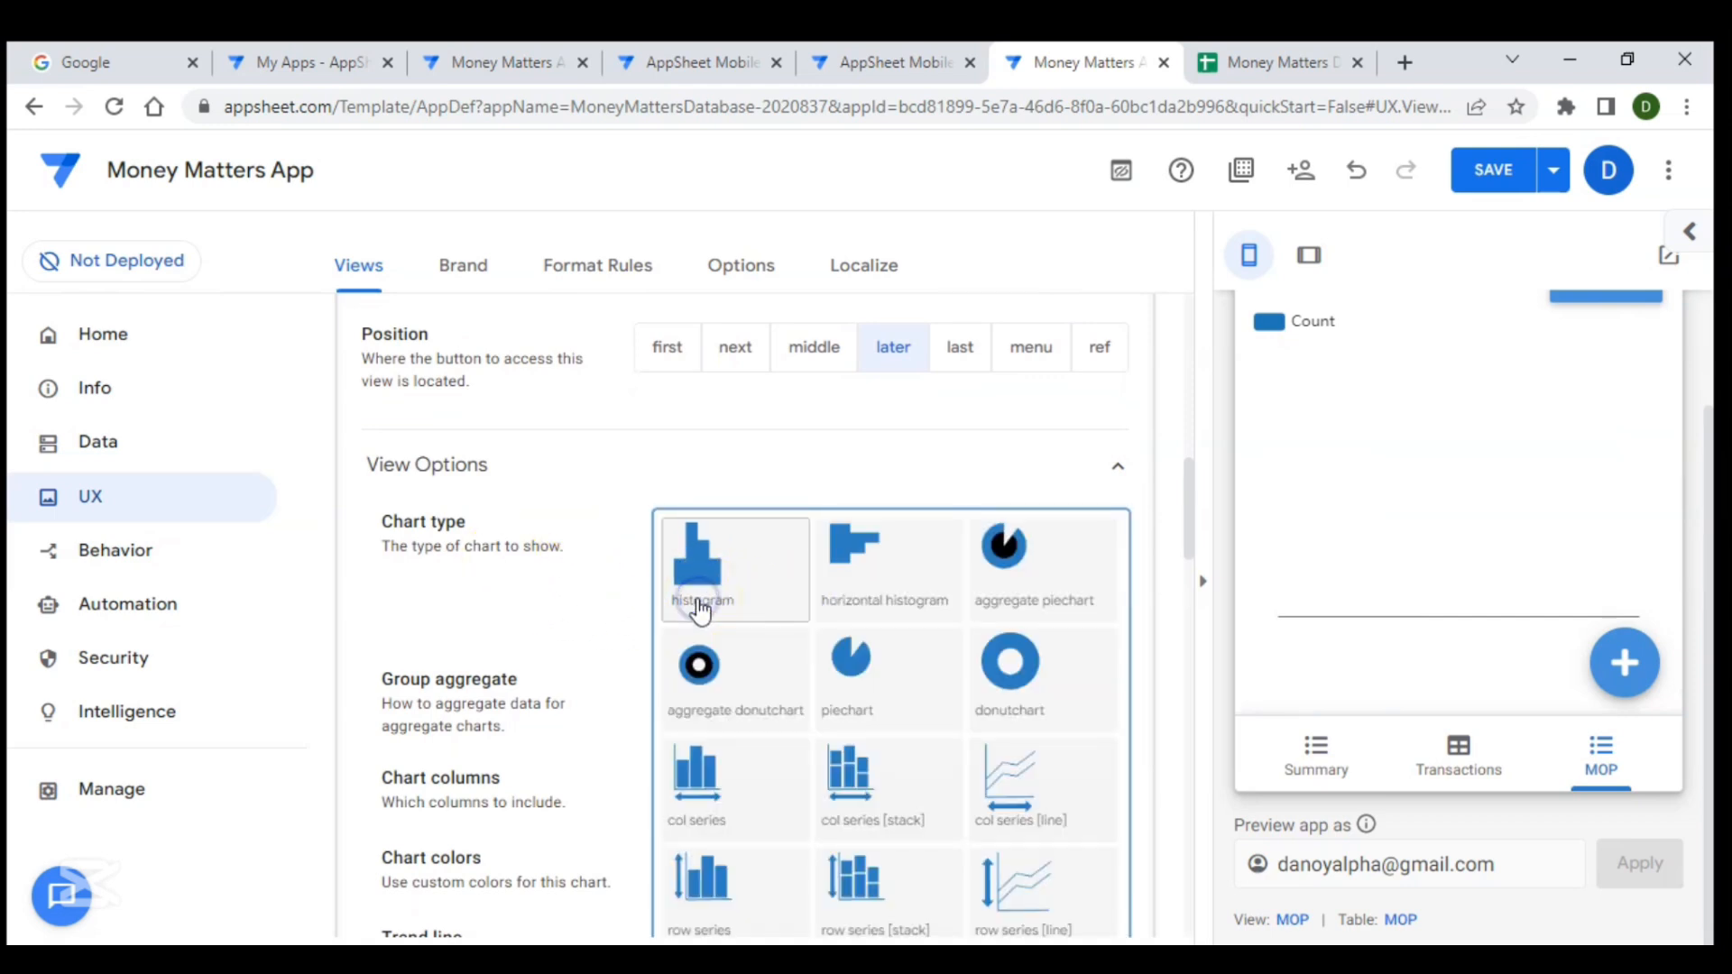
pyautogui.click(1001, 664)
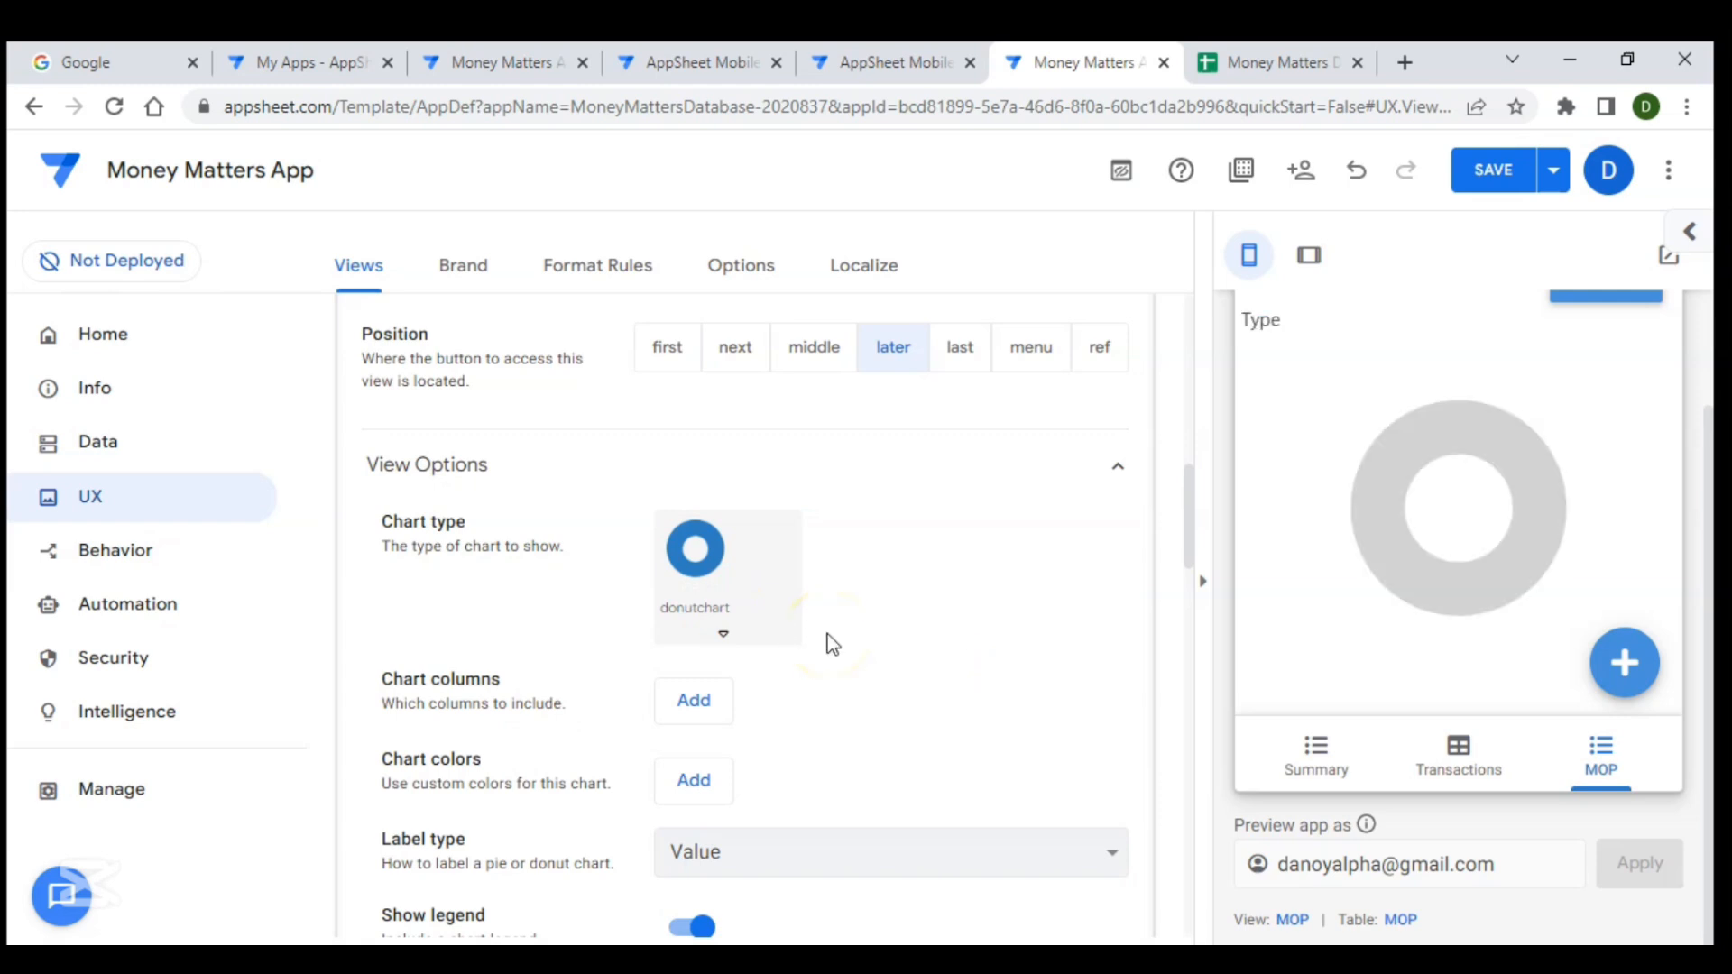
# - Add Current Balance as the chart column
pyautogui.scroll(1, 1350, 537)
pyautogui.scroll(-2, 1060, 551)
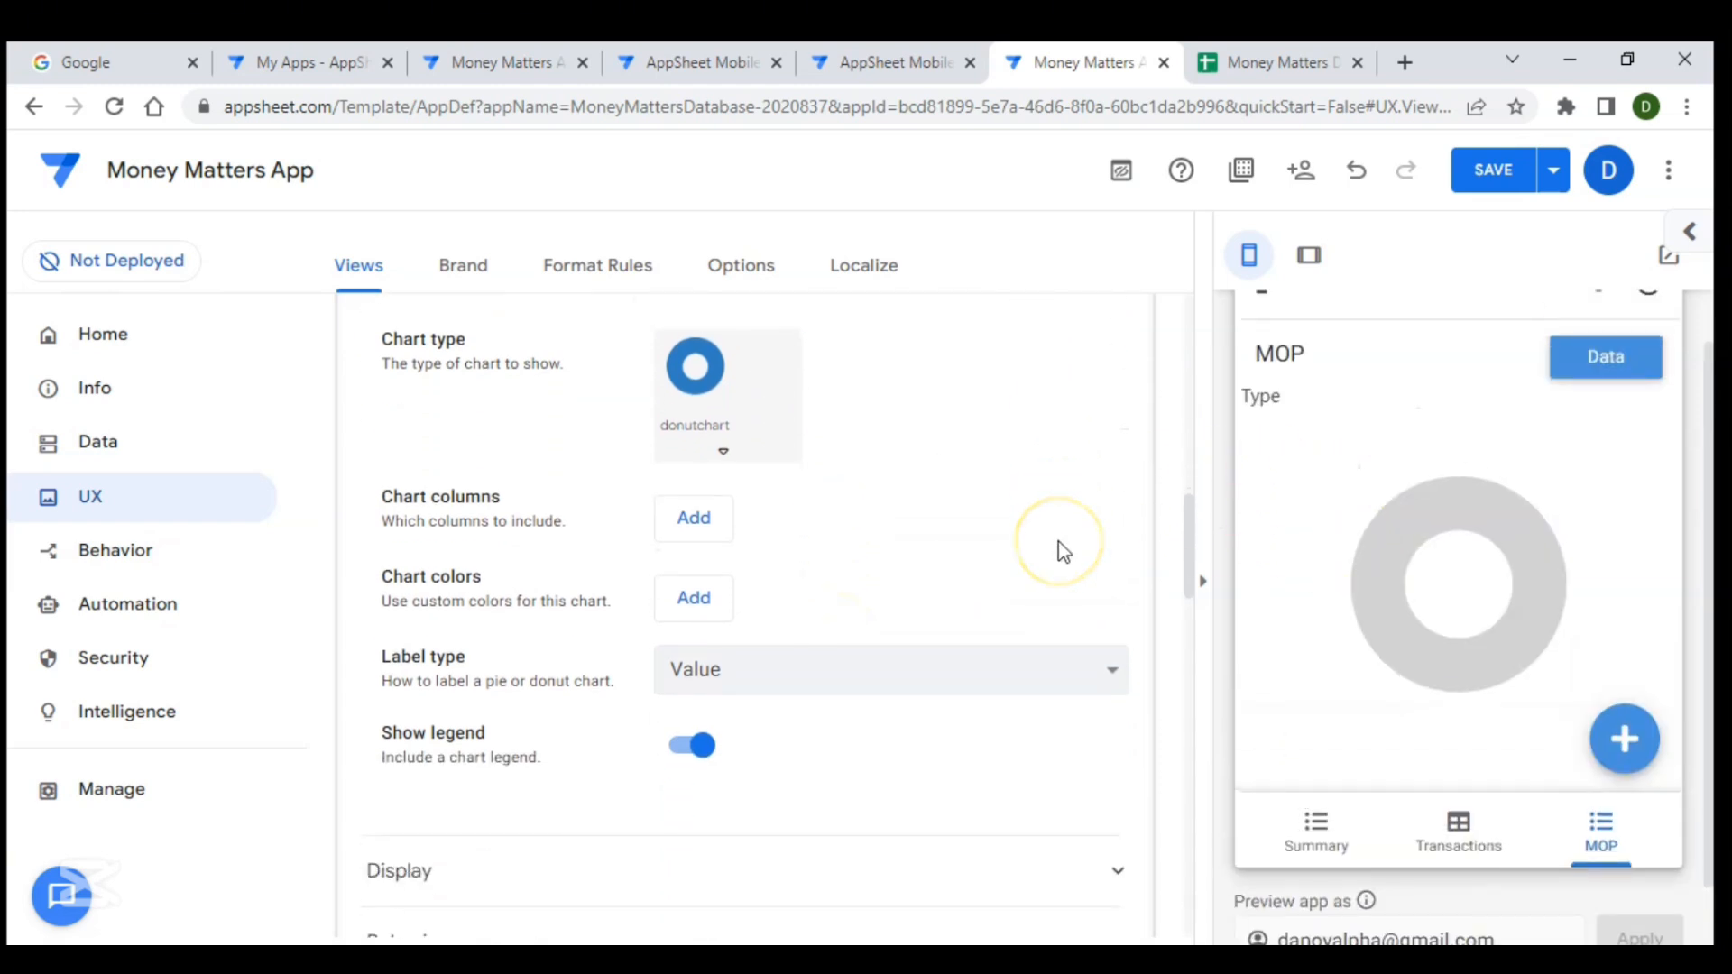
pyautogui.click(706, 514)
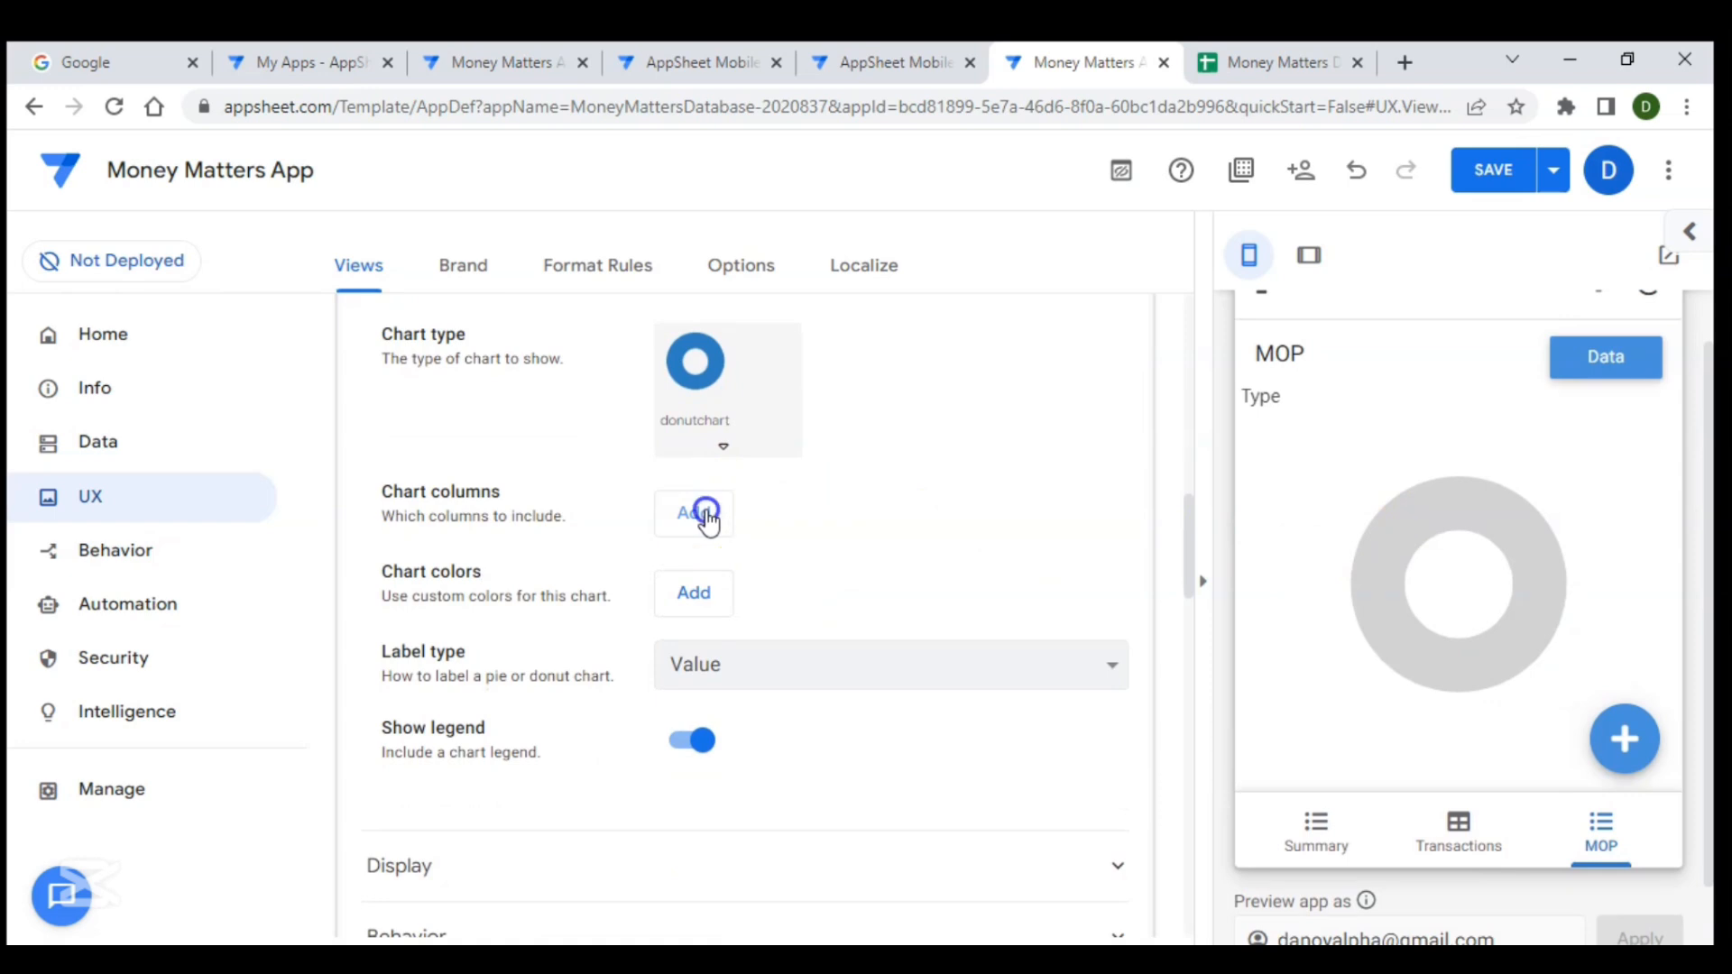
pyautogui.click(805, 524)
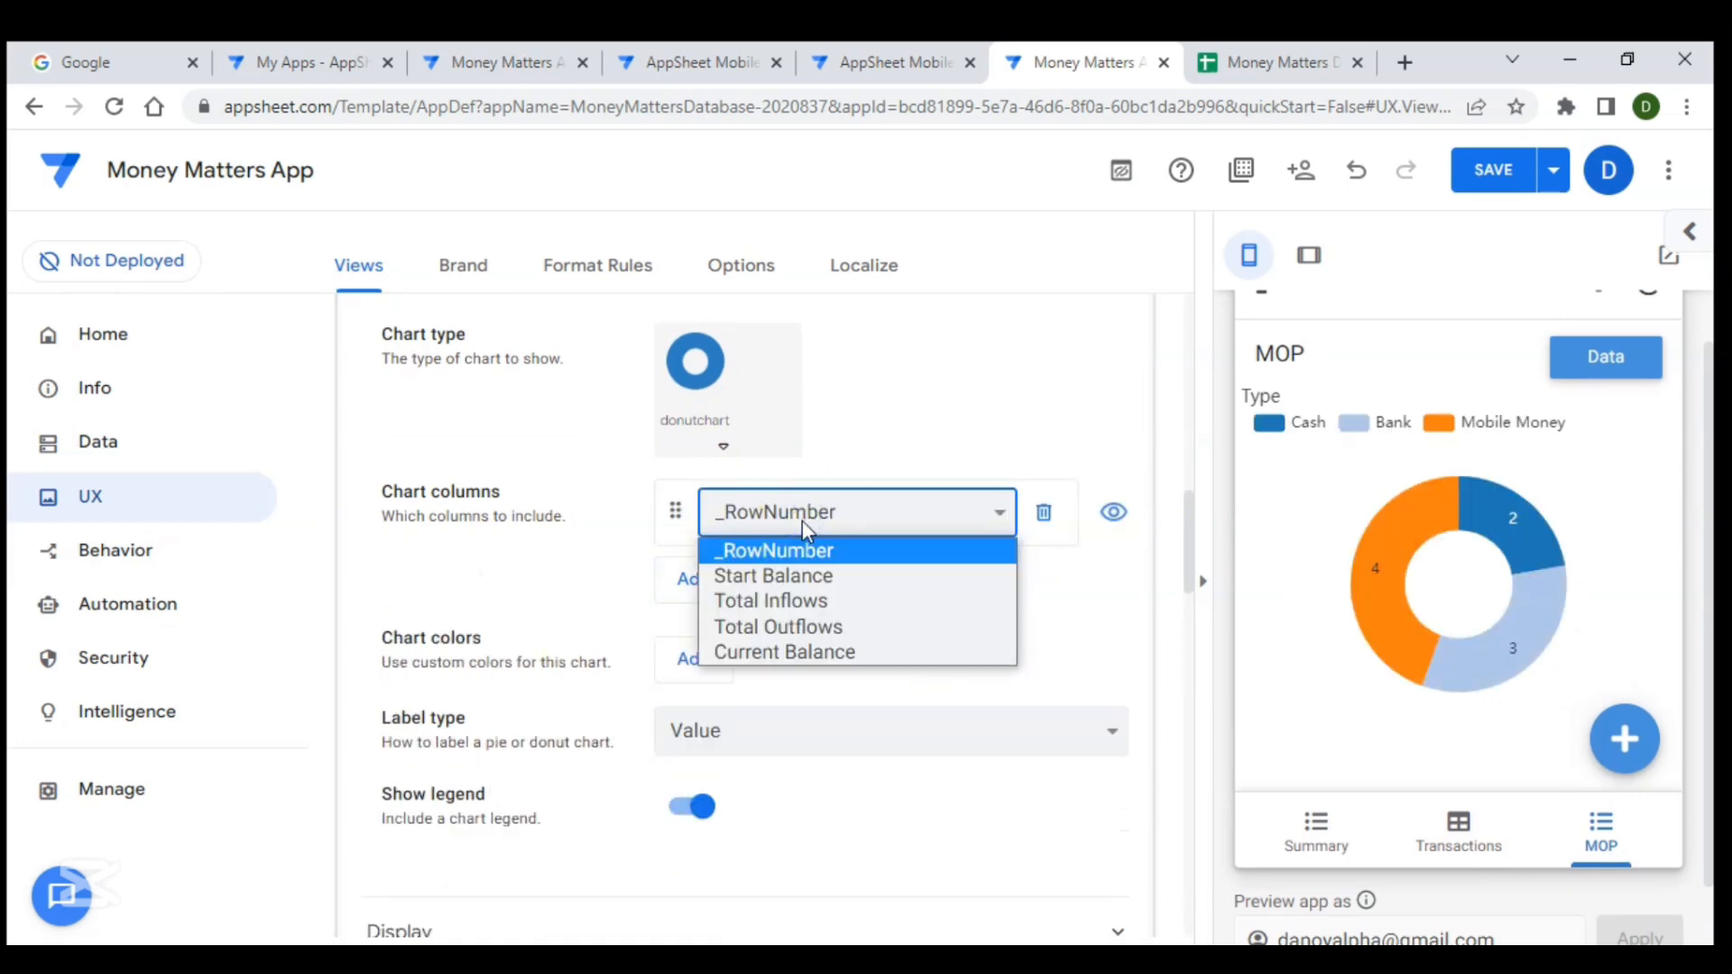
pyautogui.click(811, 653)
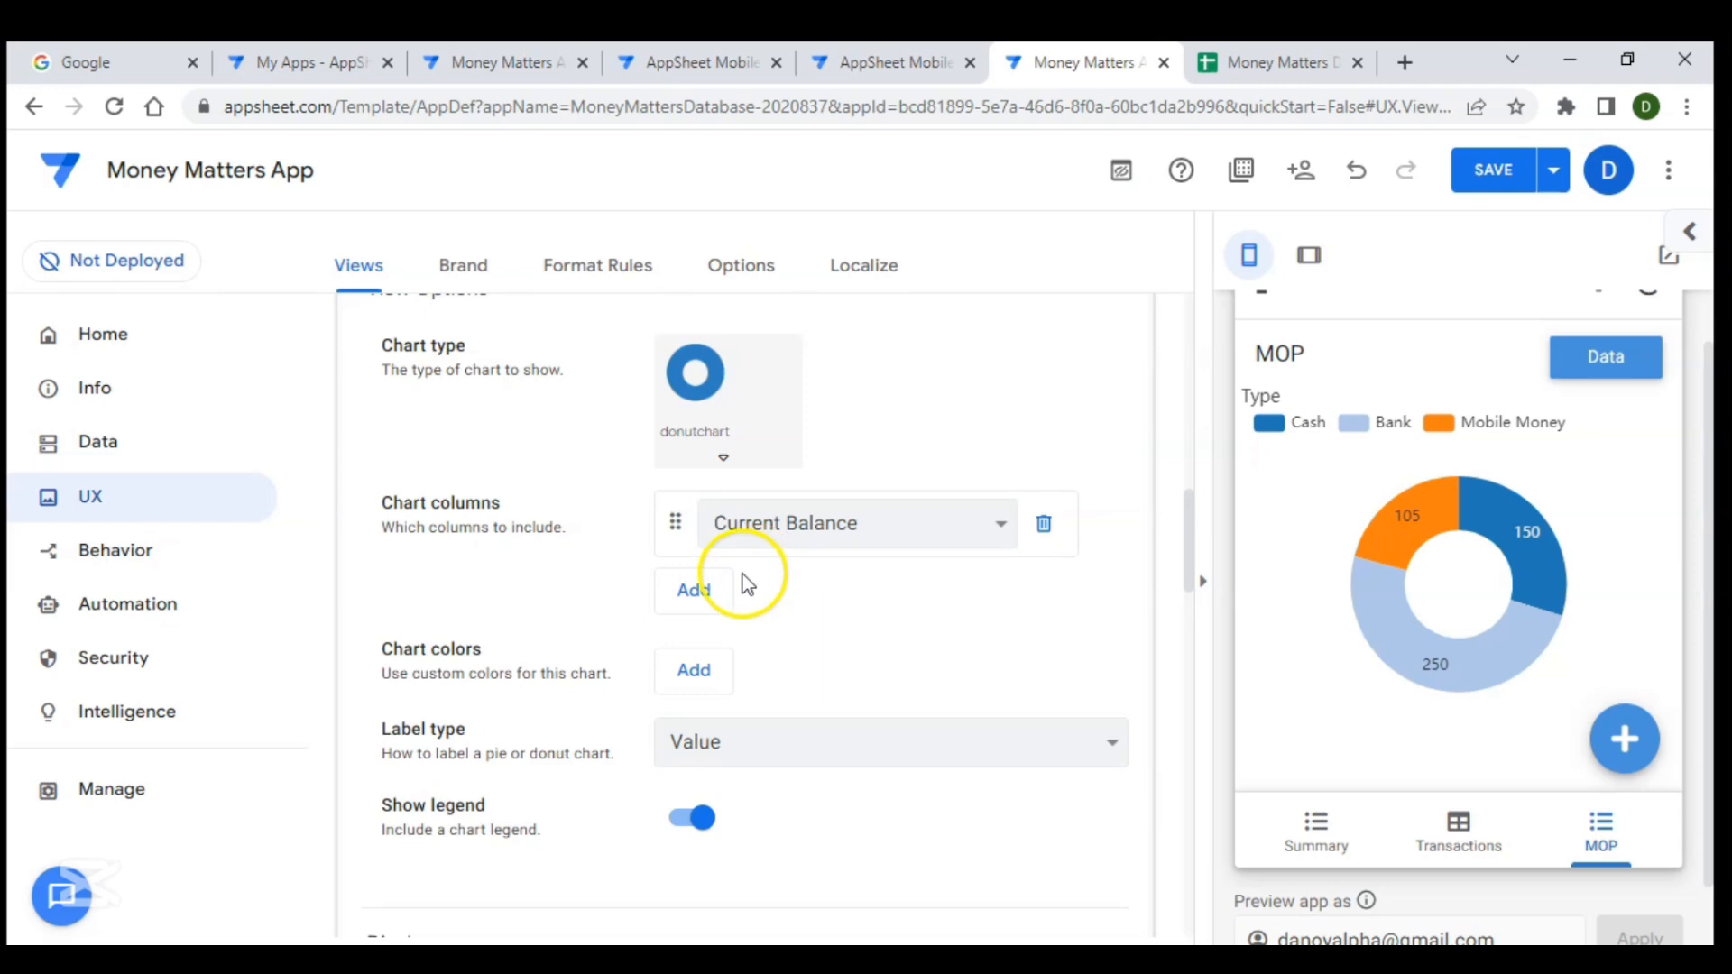
# - Add a first custom chart colour and set it to blue
pyautogui.click(564, 625)
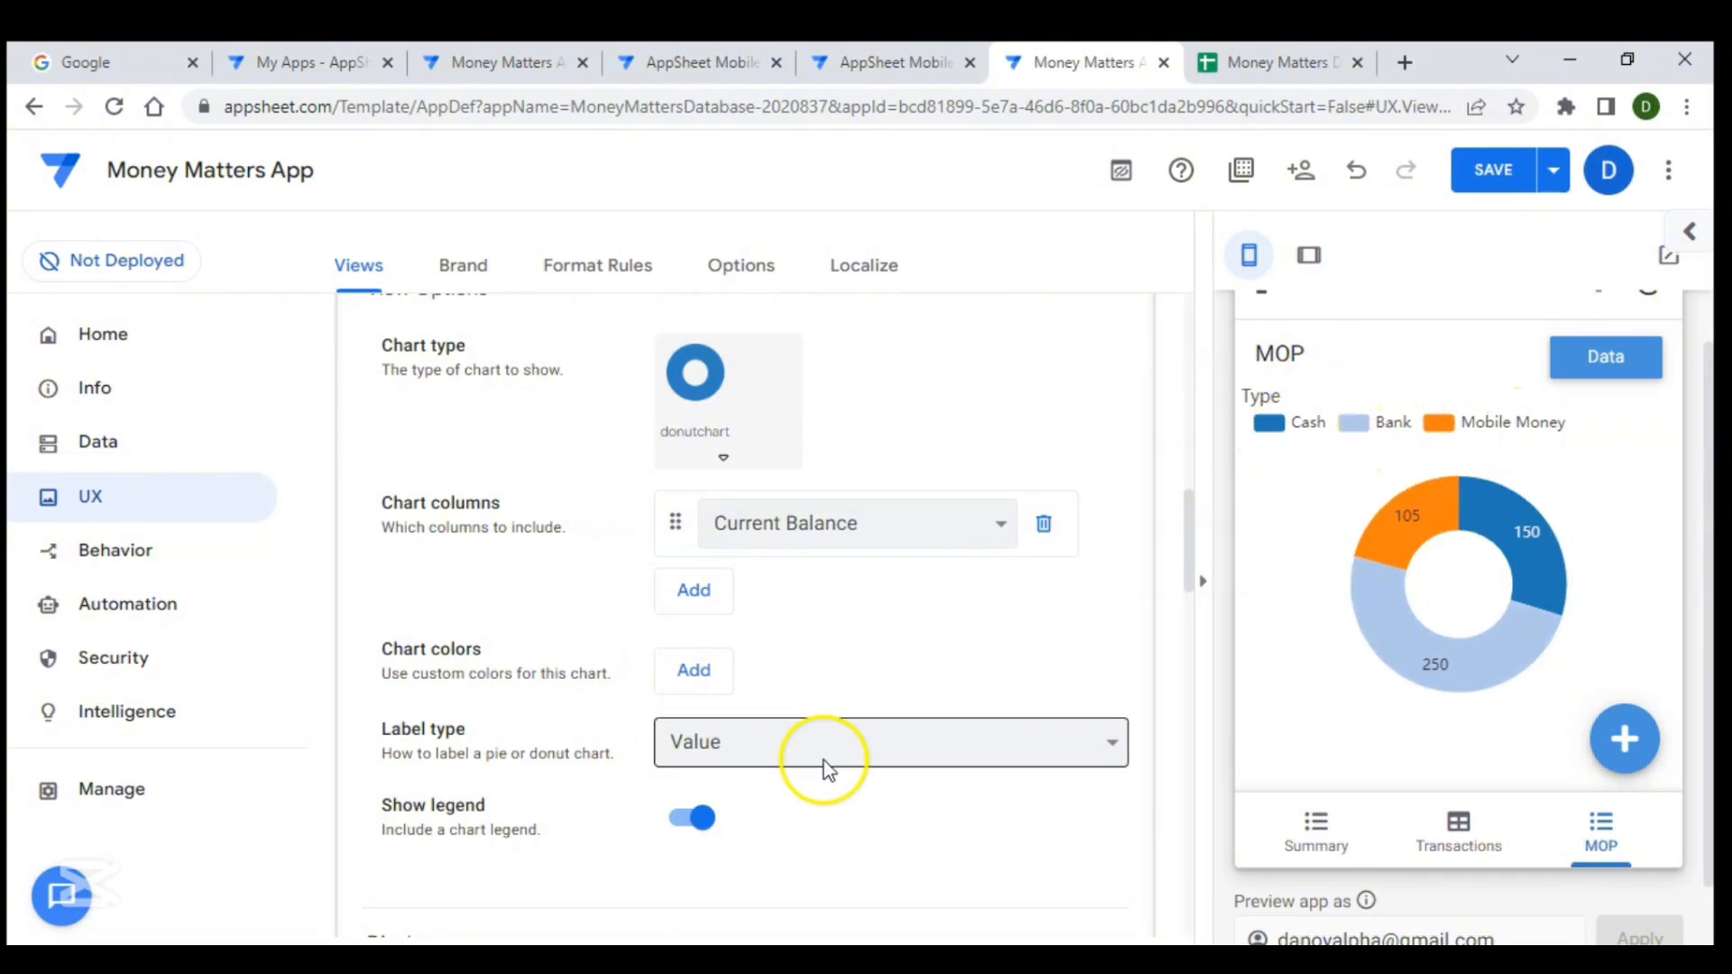
pyautogui.click(699, 670)
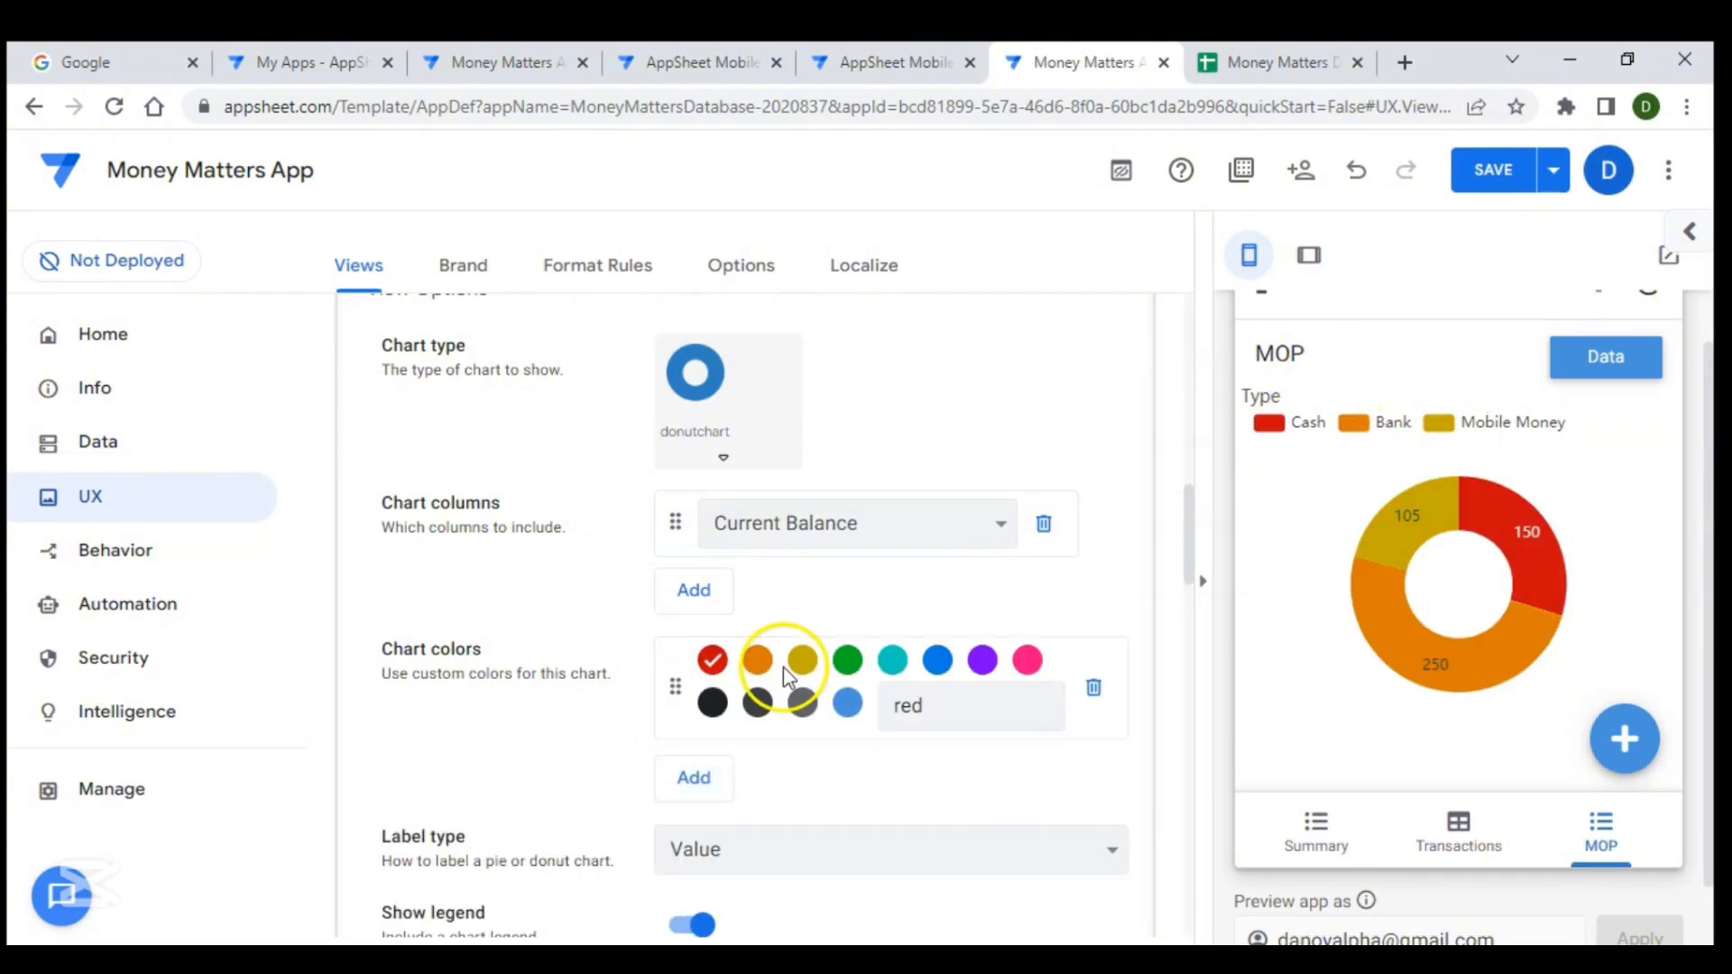
pyautogui.click(849, 704)
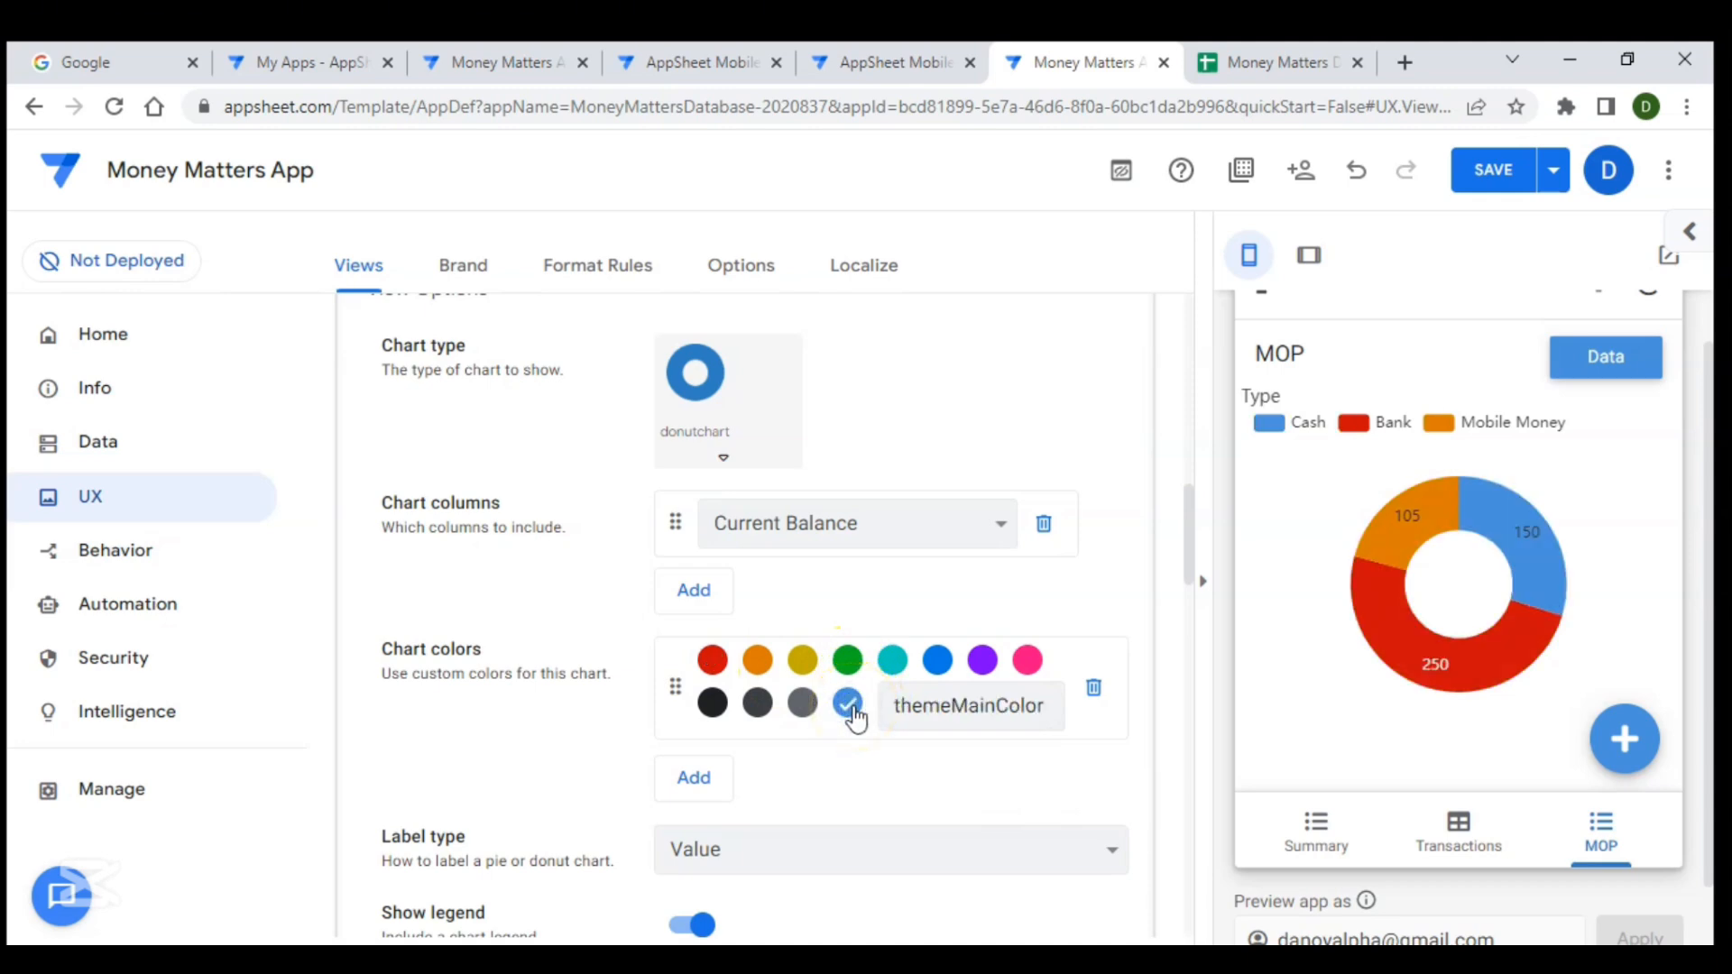
pyautogui.click(937, 663)
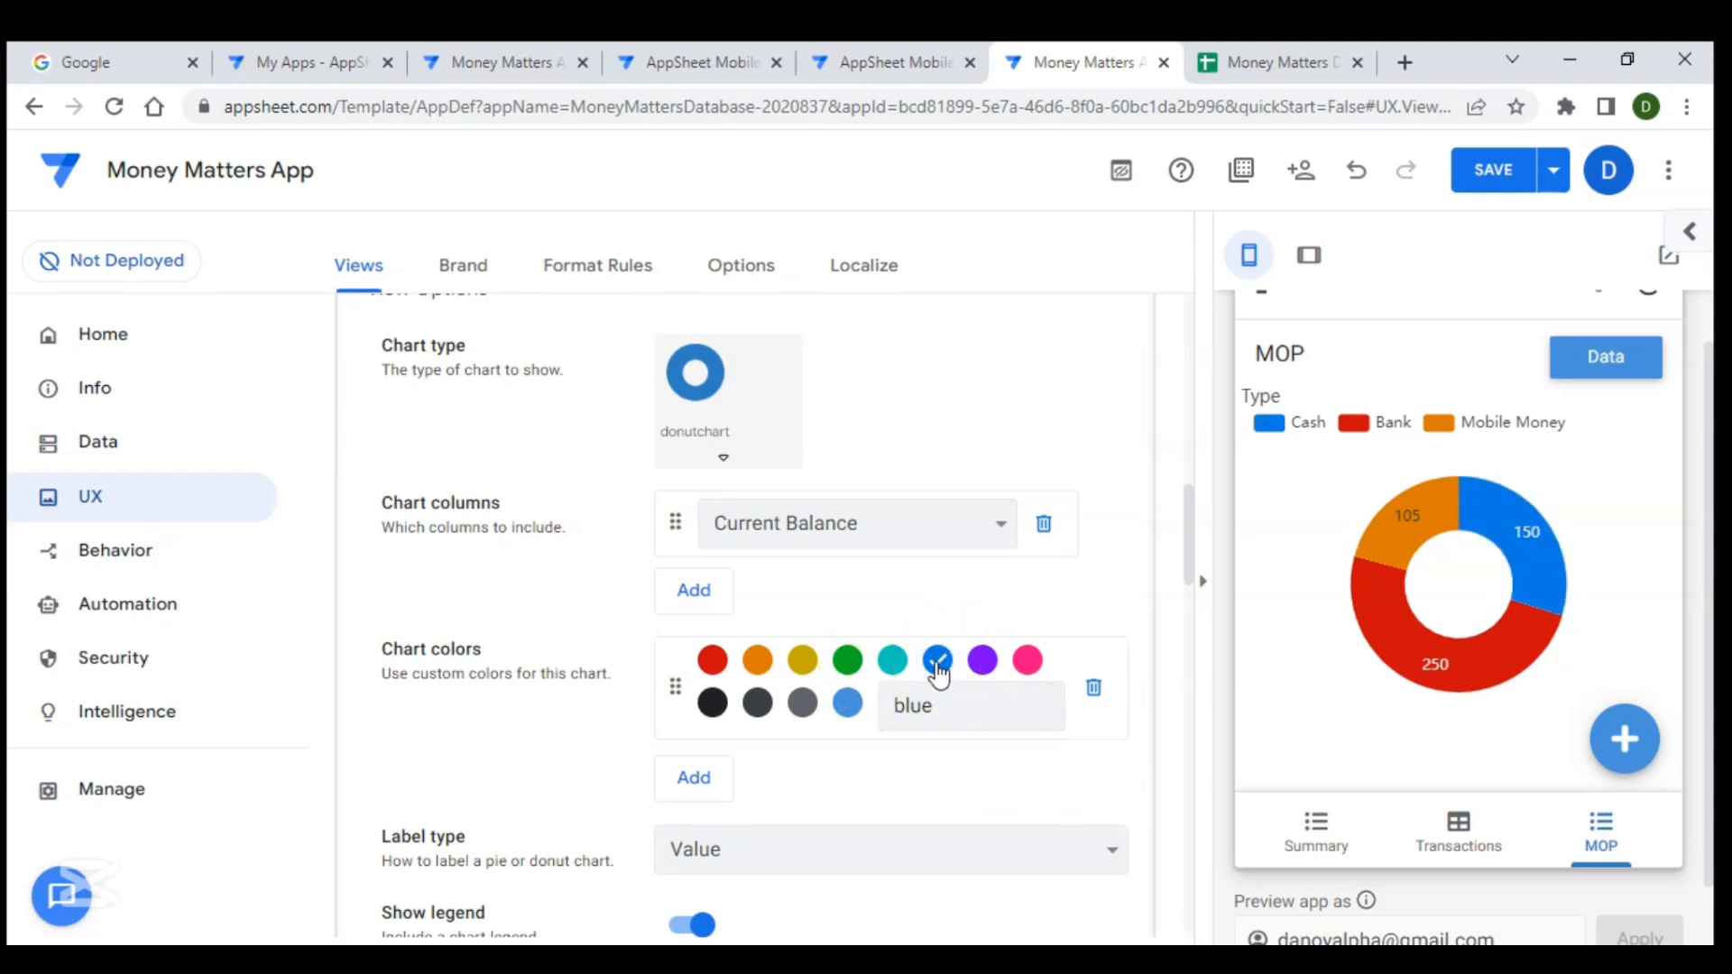
# - Add two more chart colours, setting the second to cyan and leaving the third as green
pyautogui.scroll(-1, 735, 718)
pyautogui.click(697, 670)
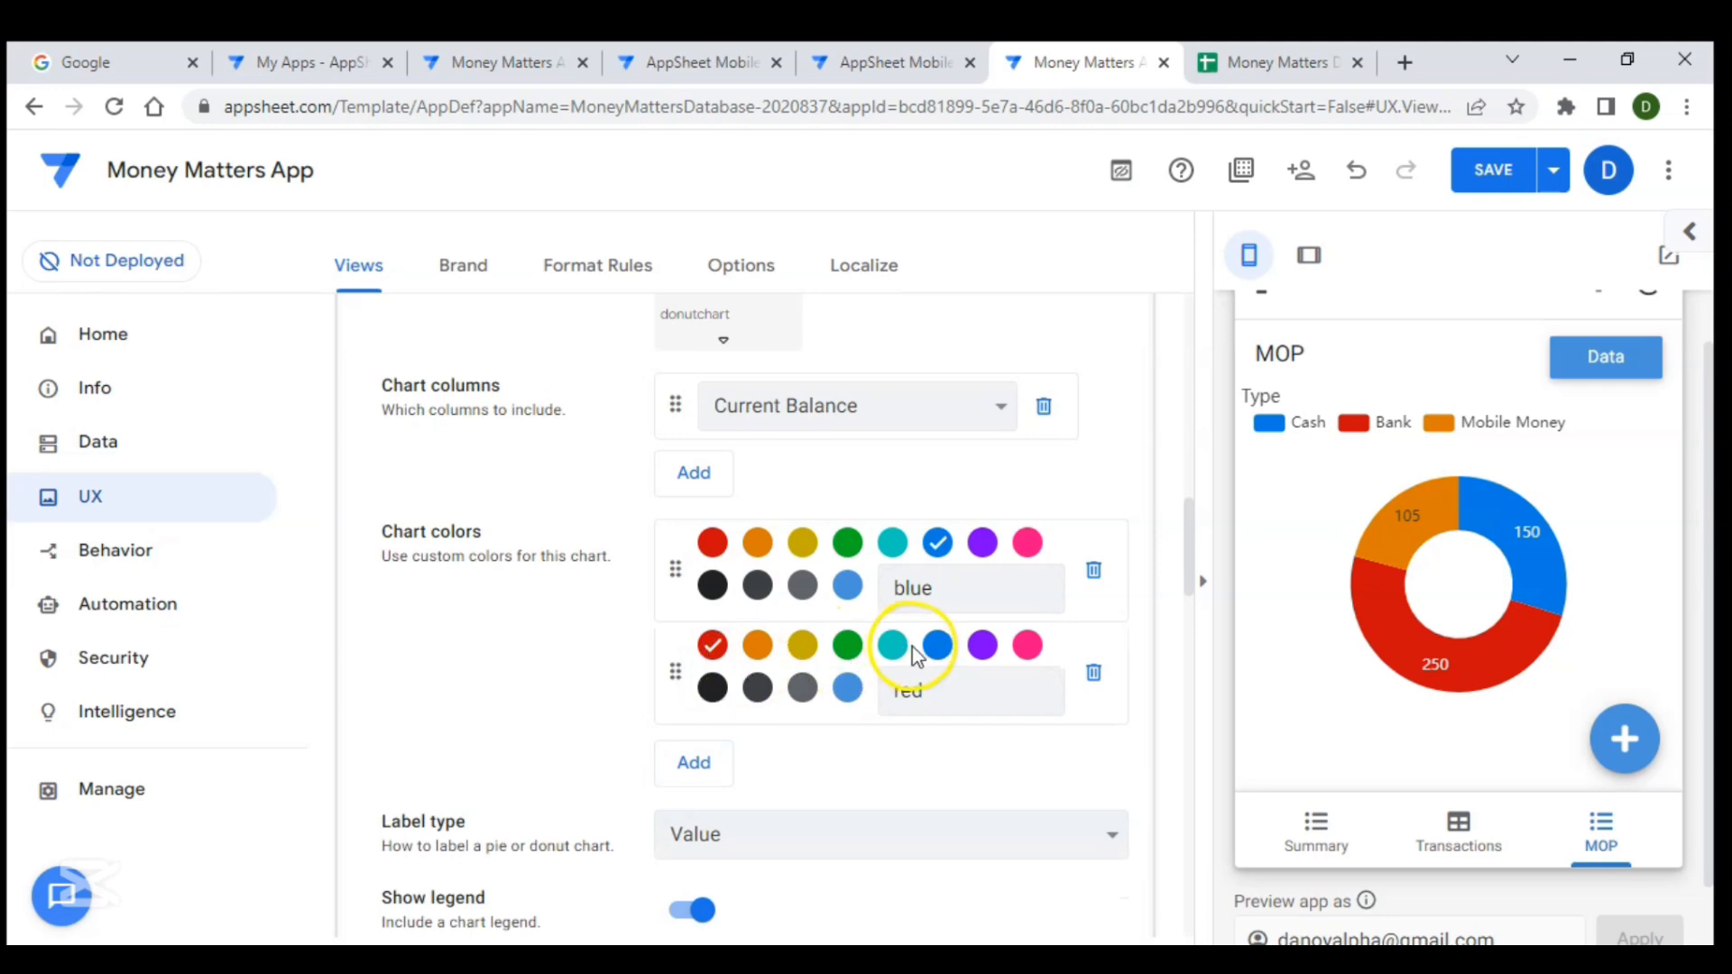
pyautogui.click(889, 657)
pyautogui.scroll(-1, 848, 691)
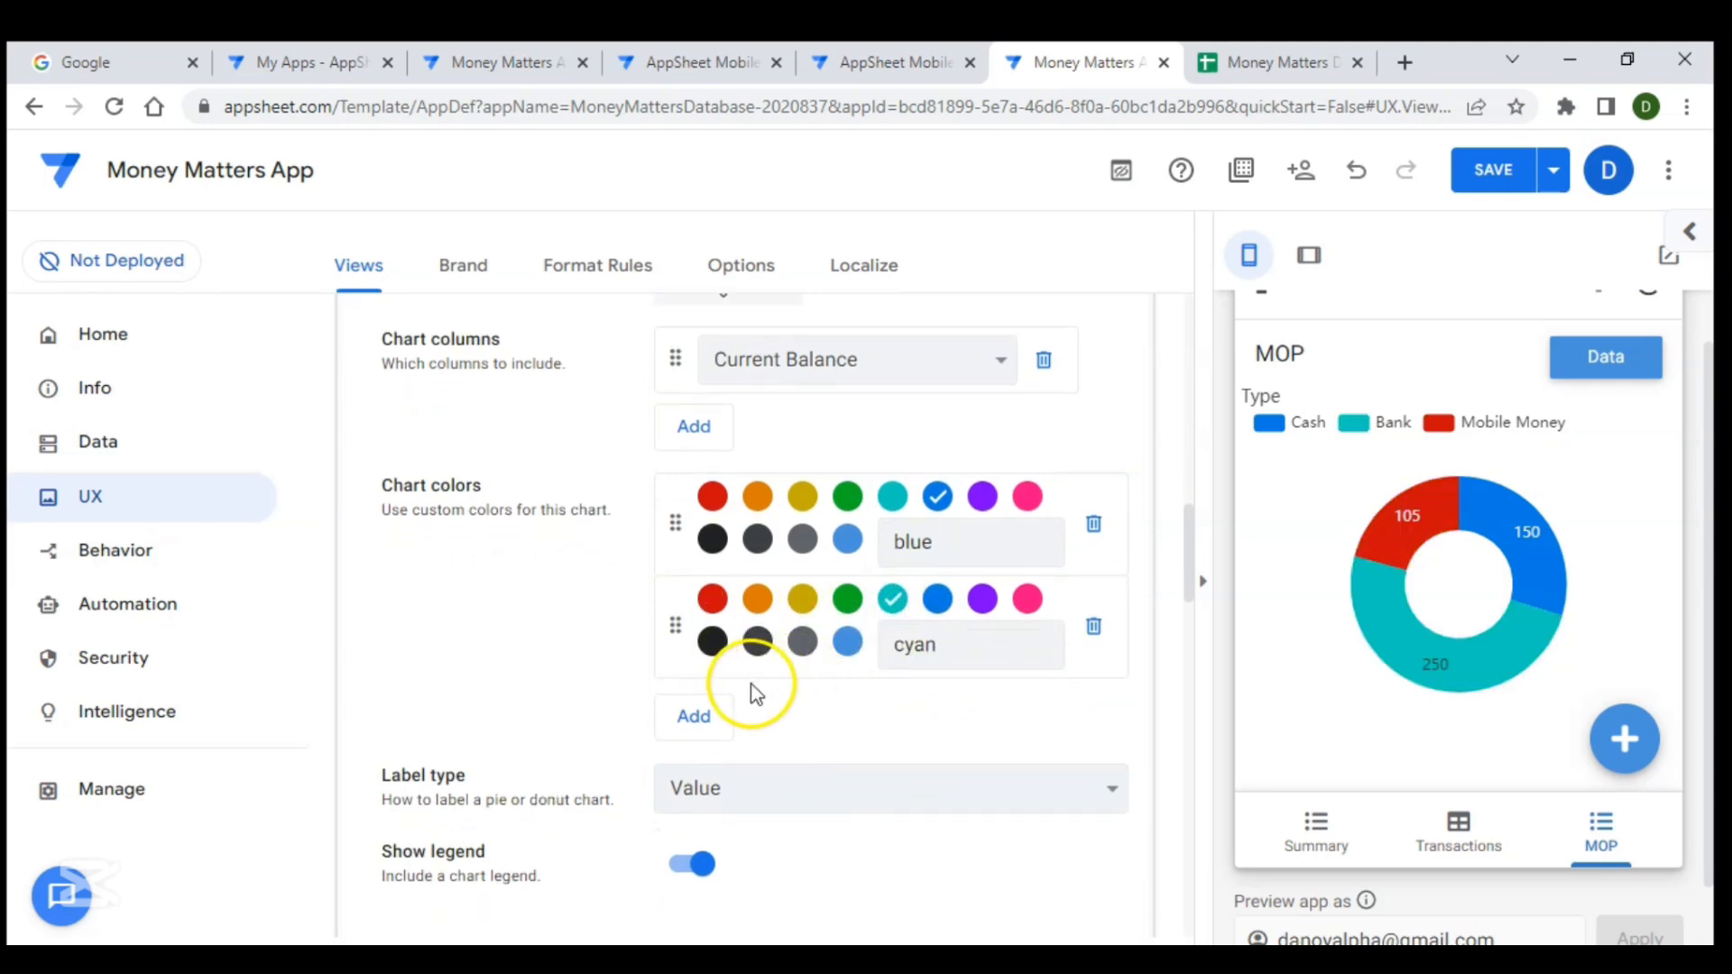
pyautogui.click(706, 715)
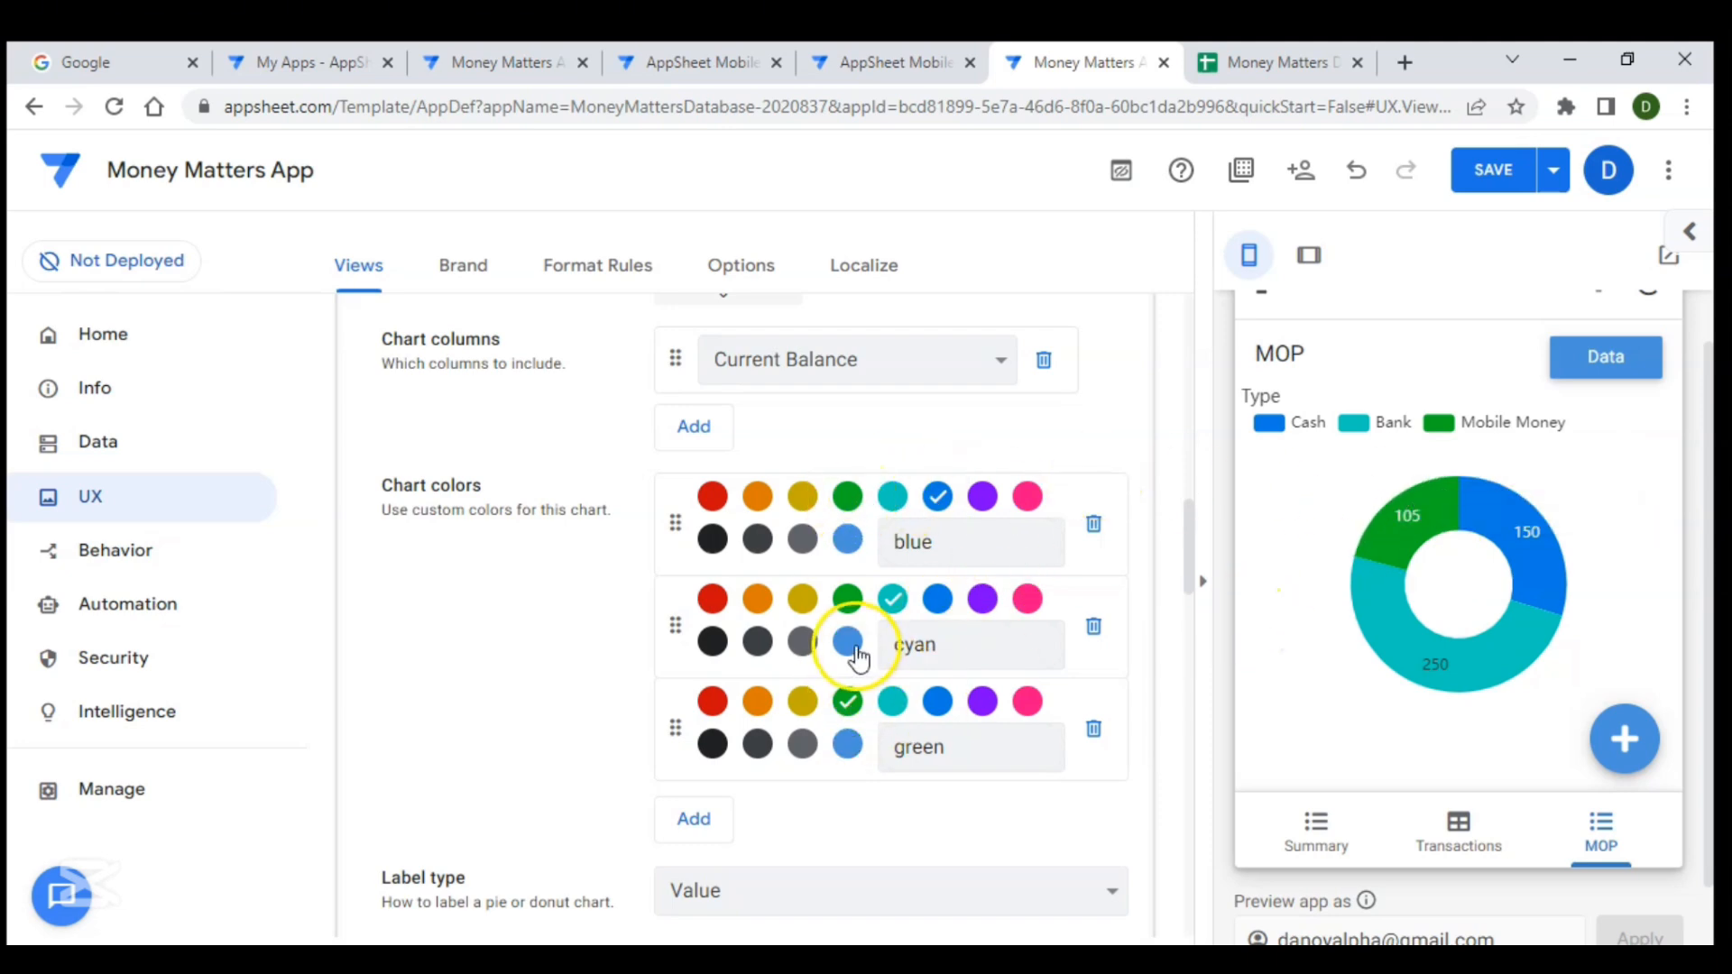
# - Try the Percent label type on the donut chart and switch the label type back to Value
pyautogui.scroll(-2, 854, 656)
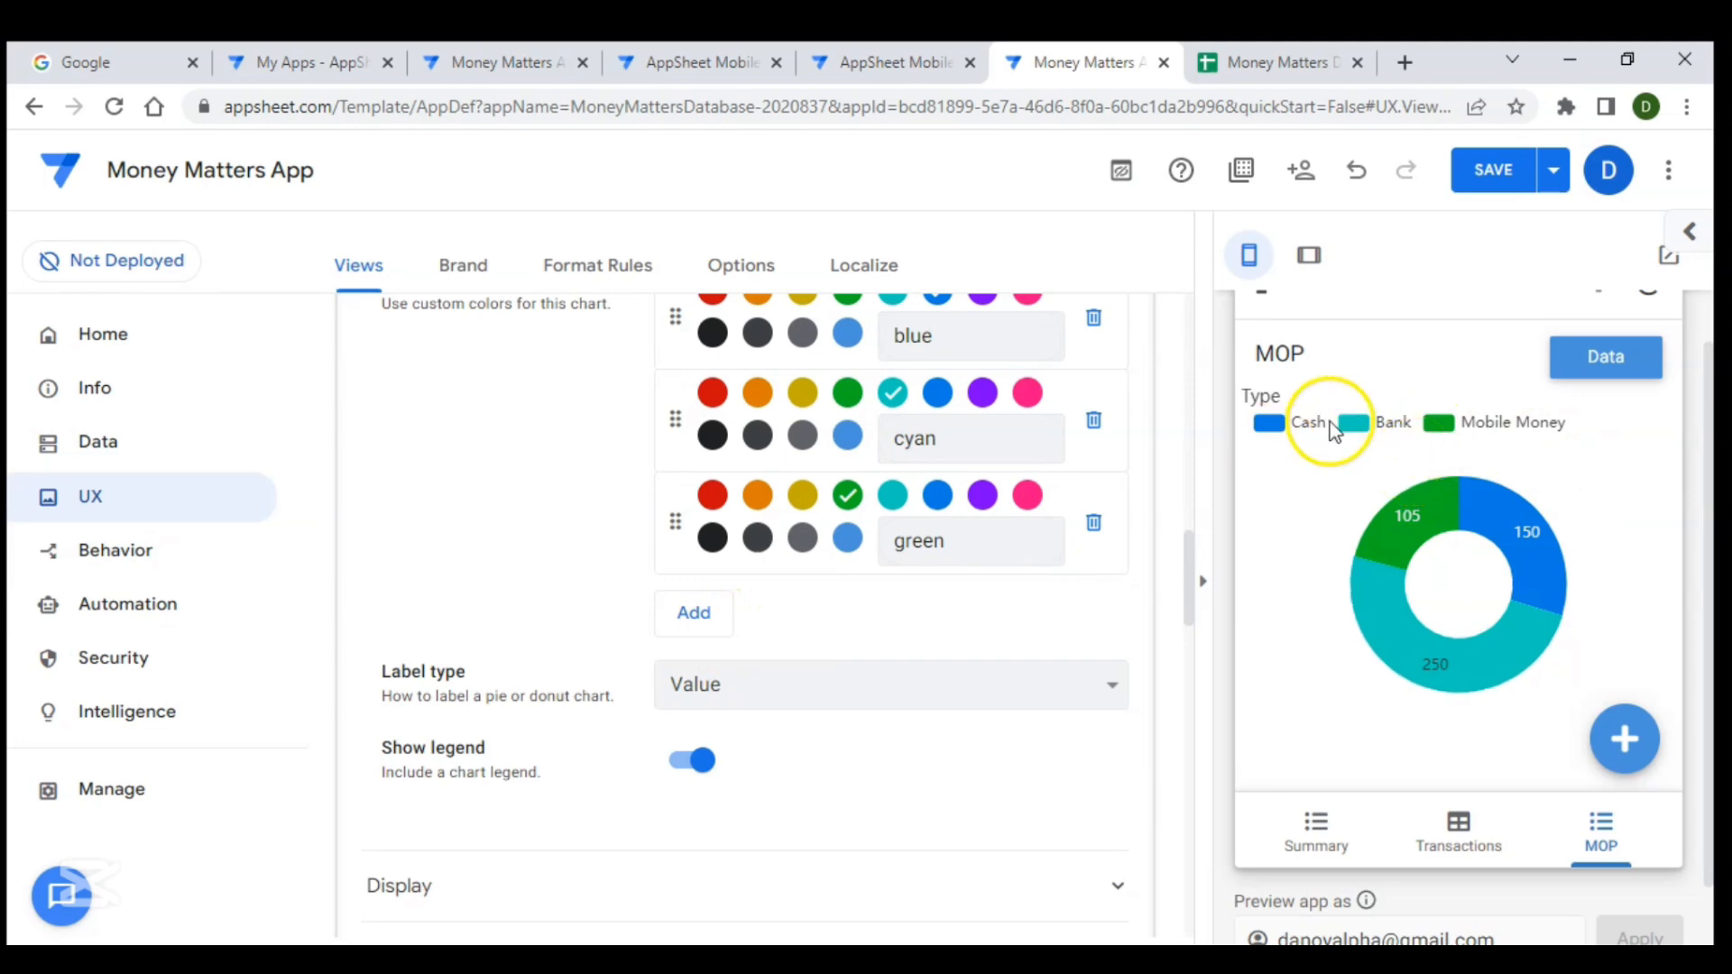
pyautogui.scroll(2, 918, 440)
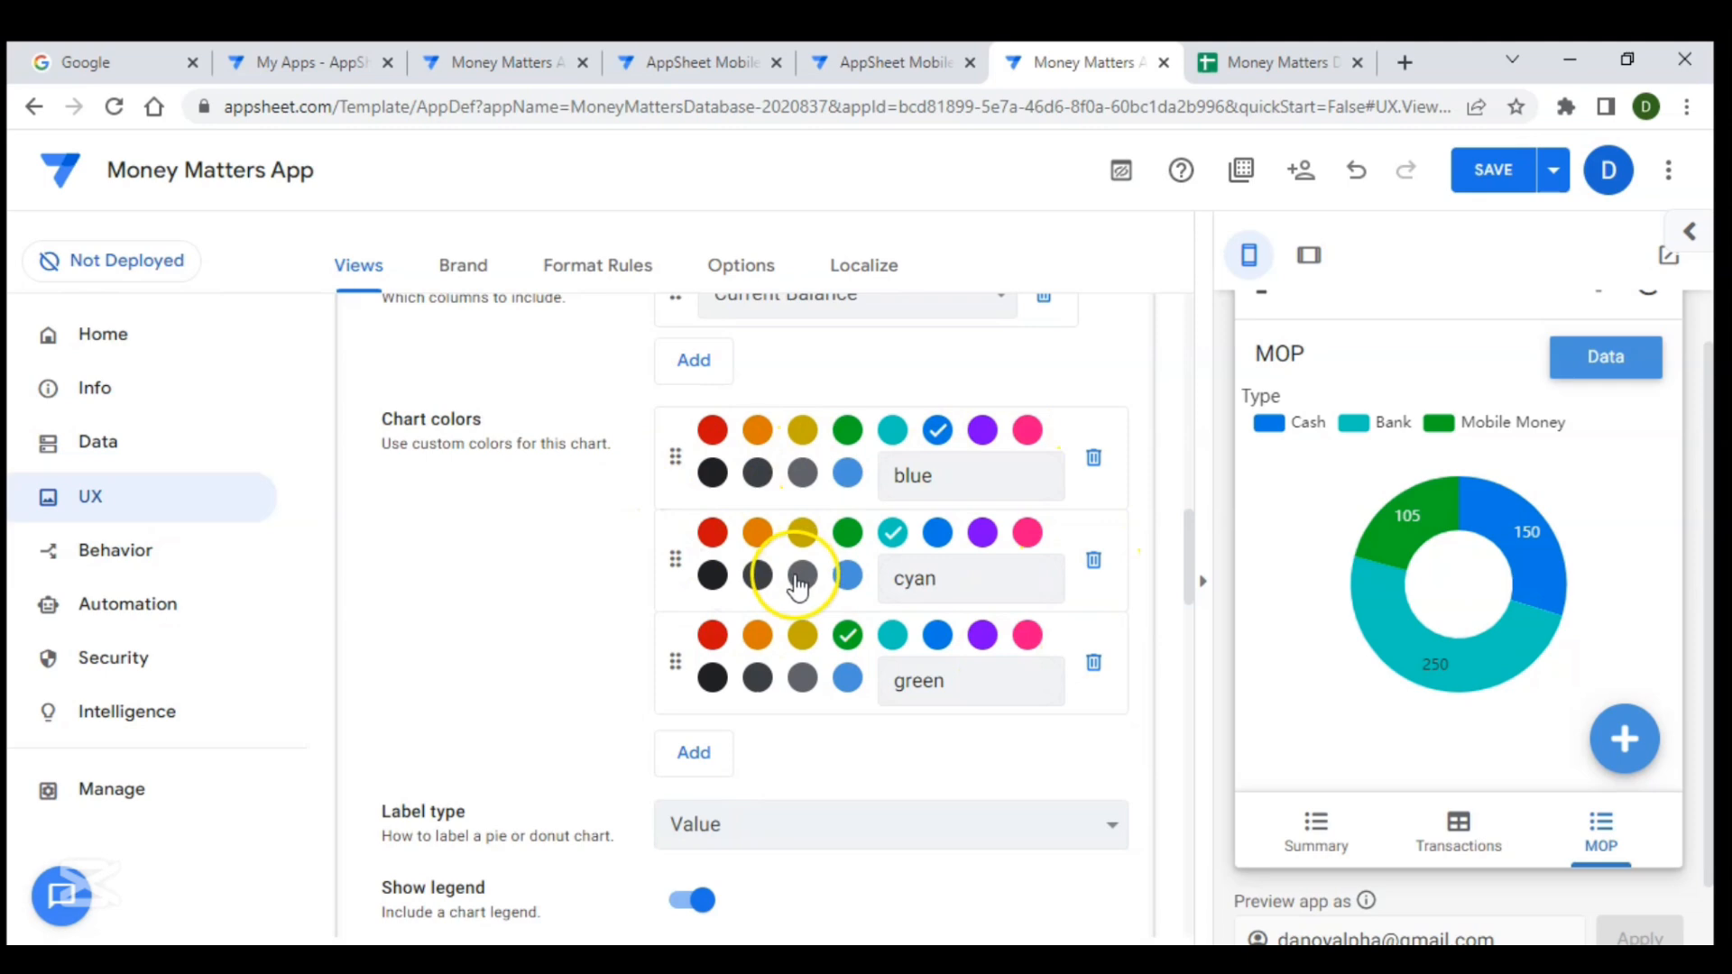
pyautogui.scroll(-3, 577, 611)
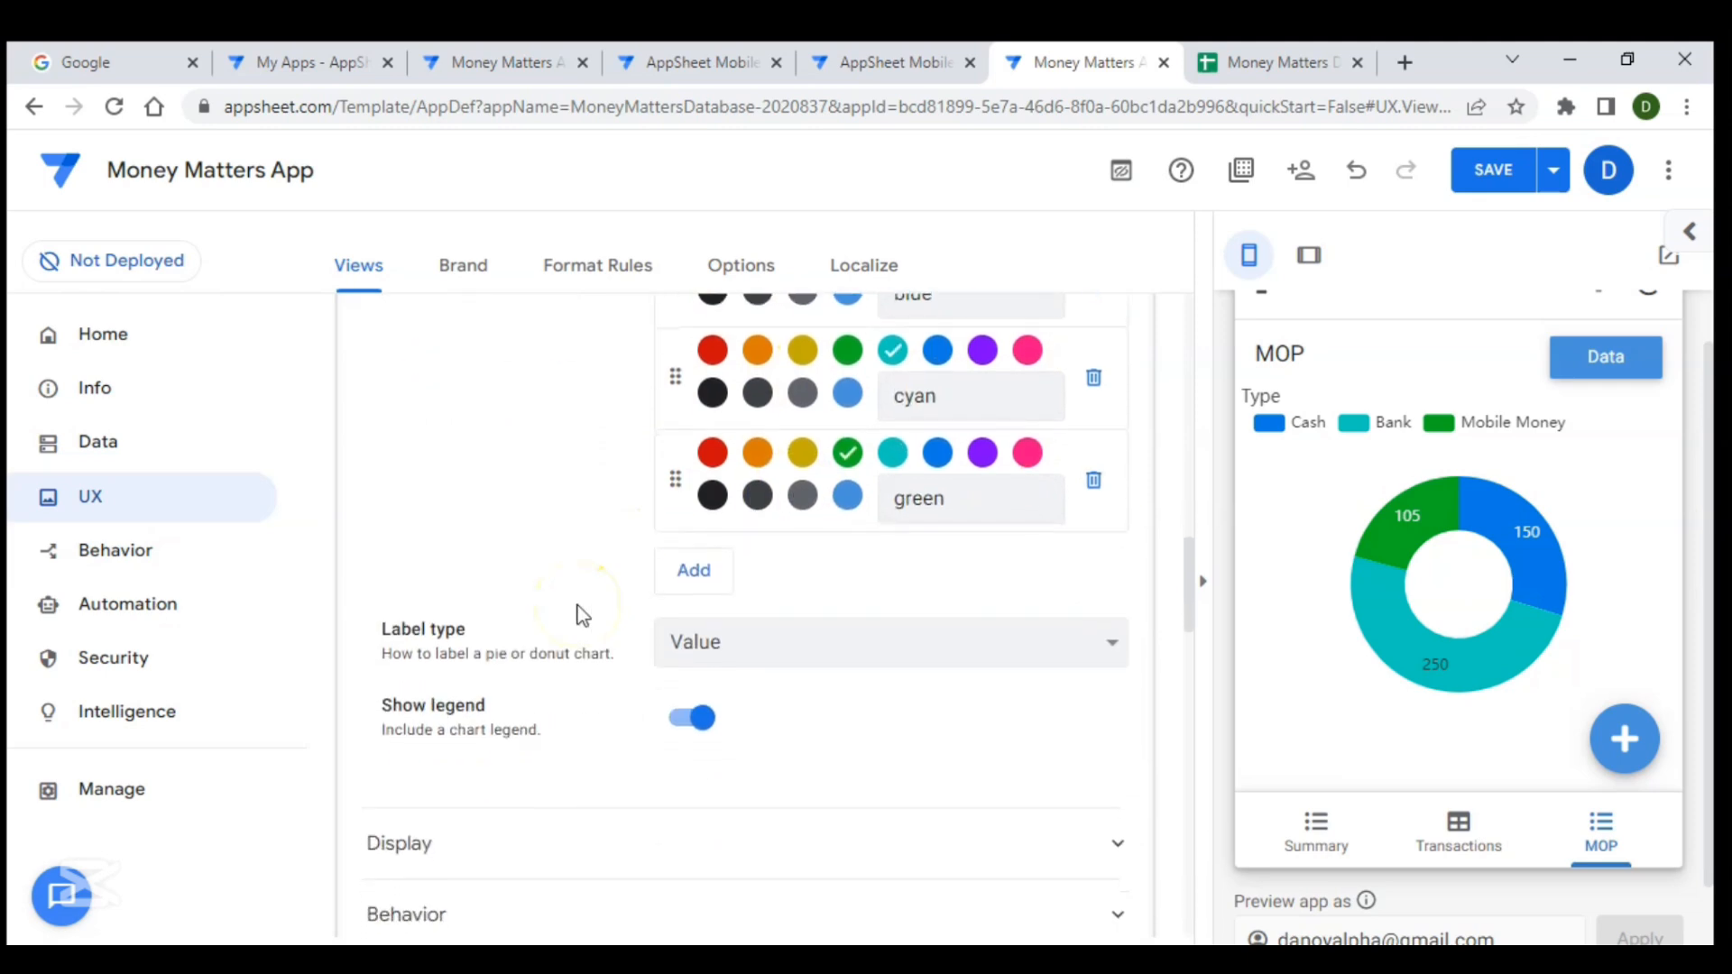
pyautogui.click(824, 661)
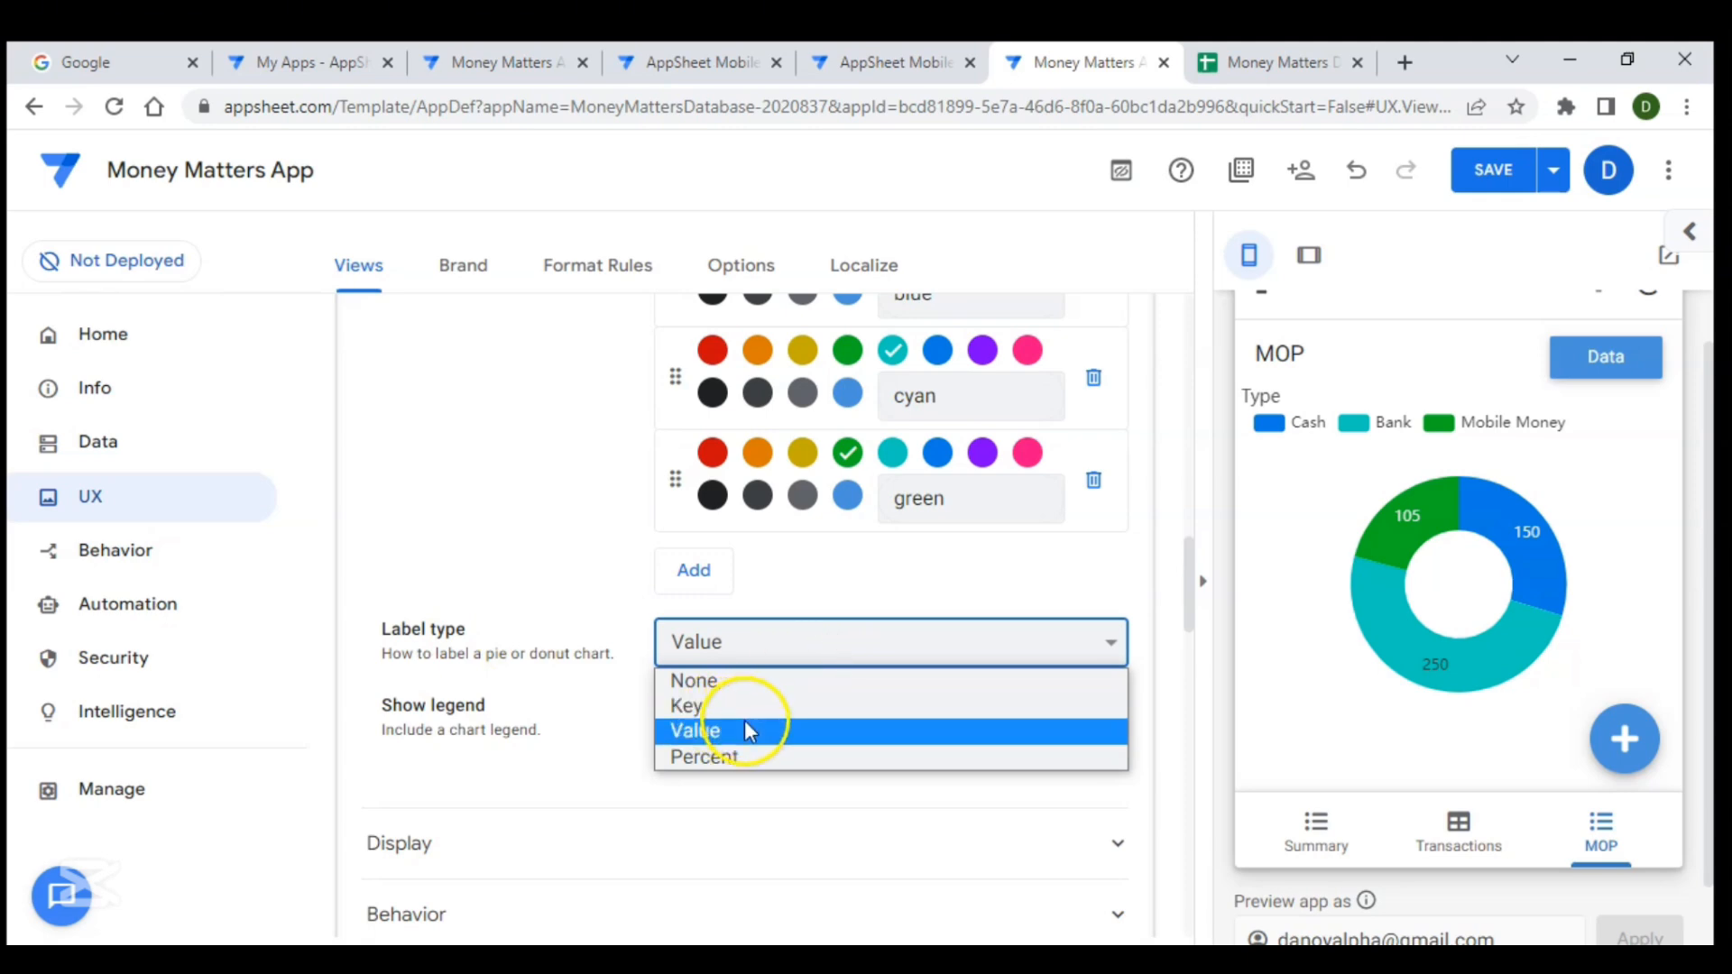
pyautogui.click(756, 749)
pyautogui.moveTo(1515, 540)
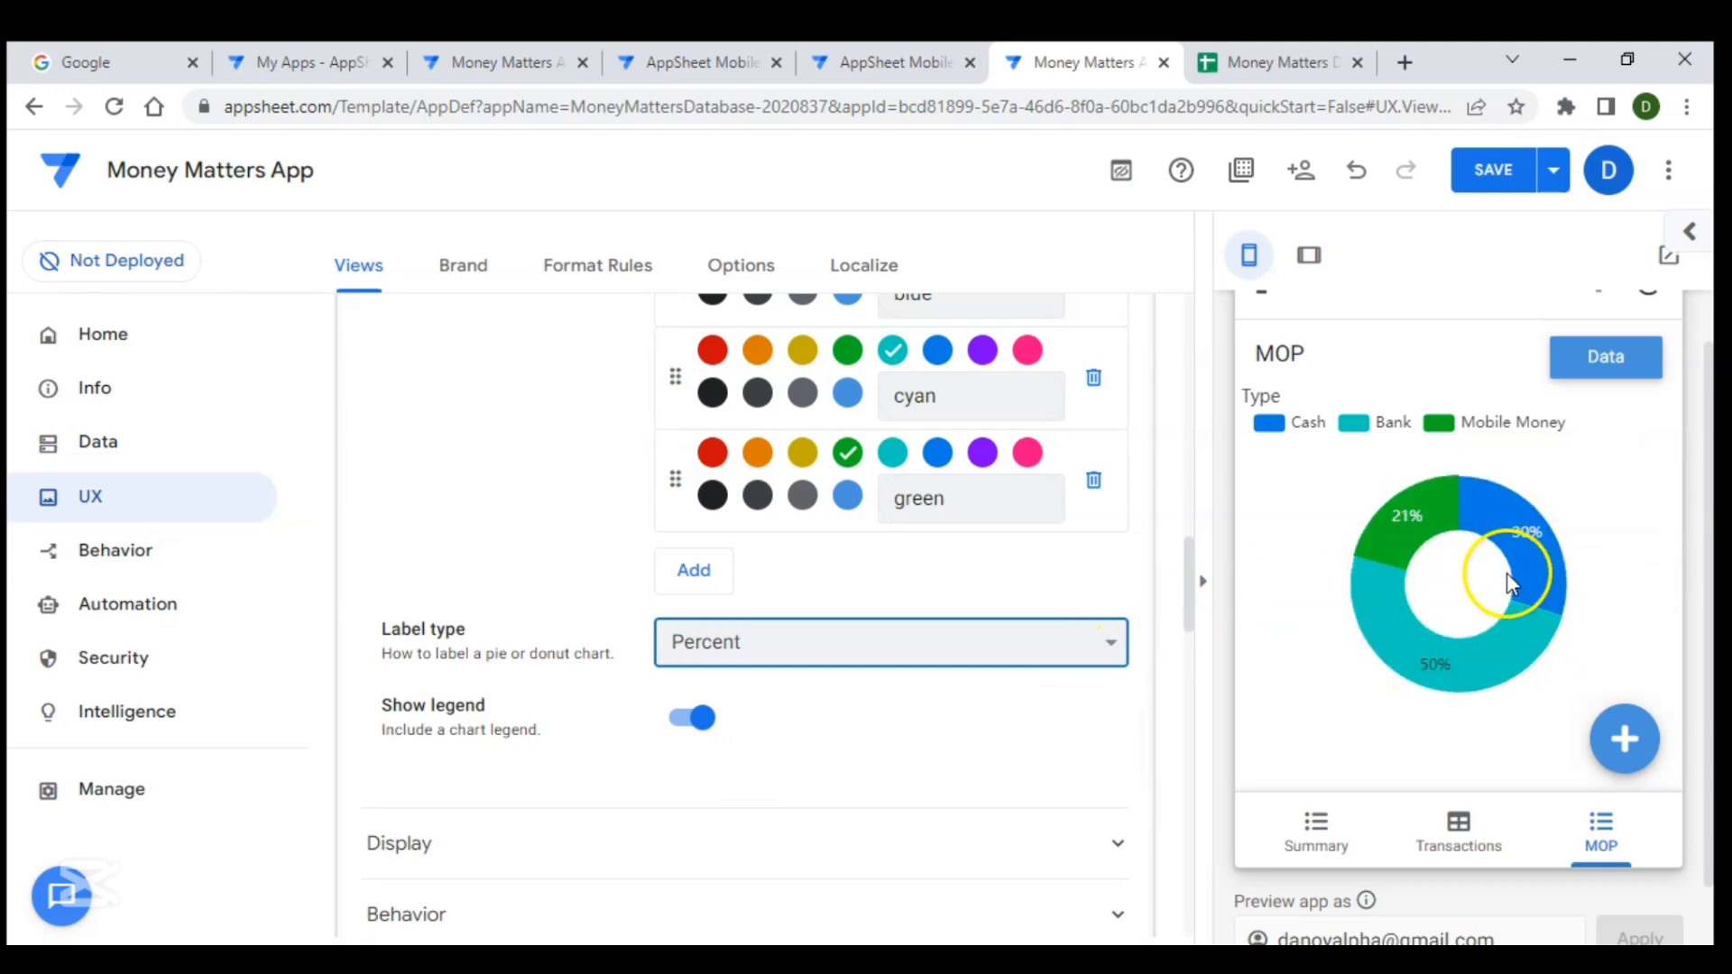
pyautogui.click(1066, 645)
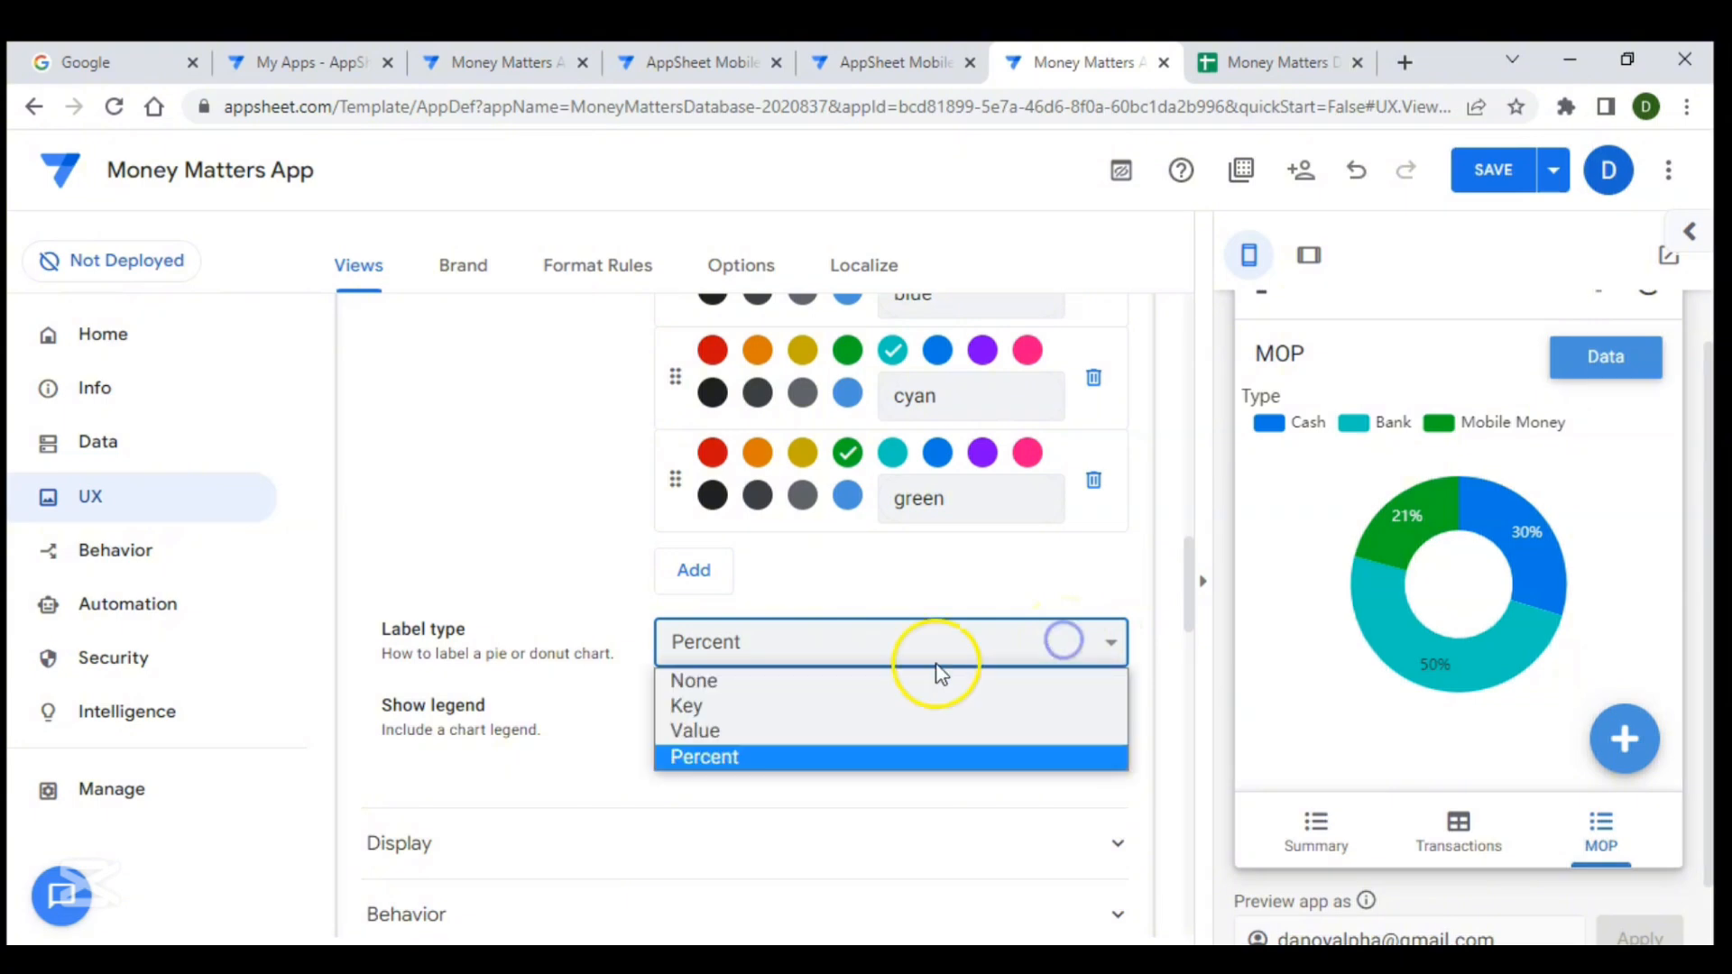
pyautogui.click(827, 729)
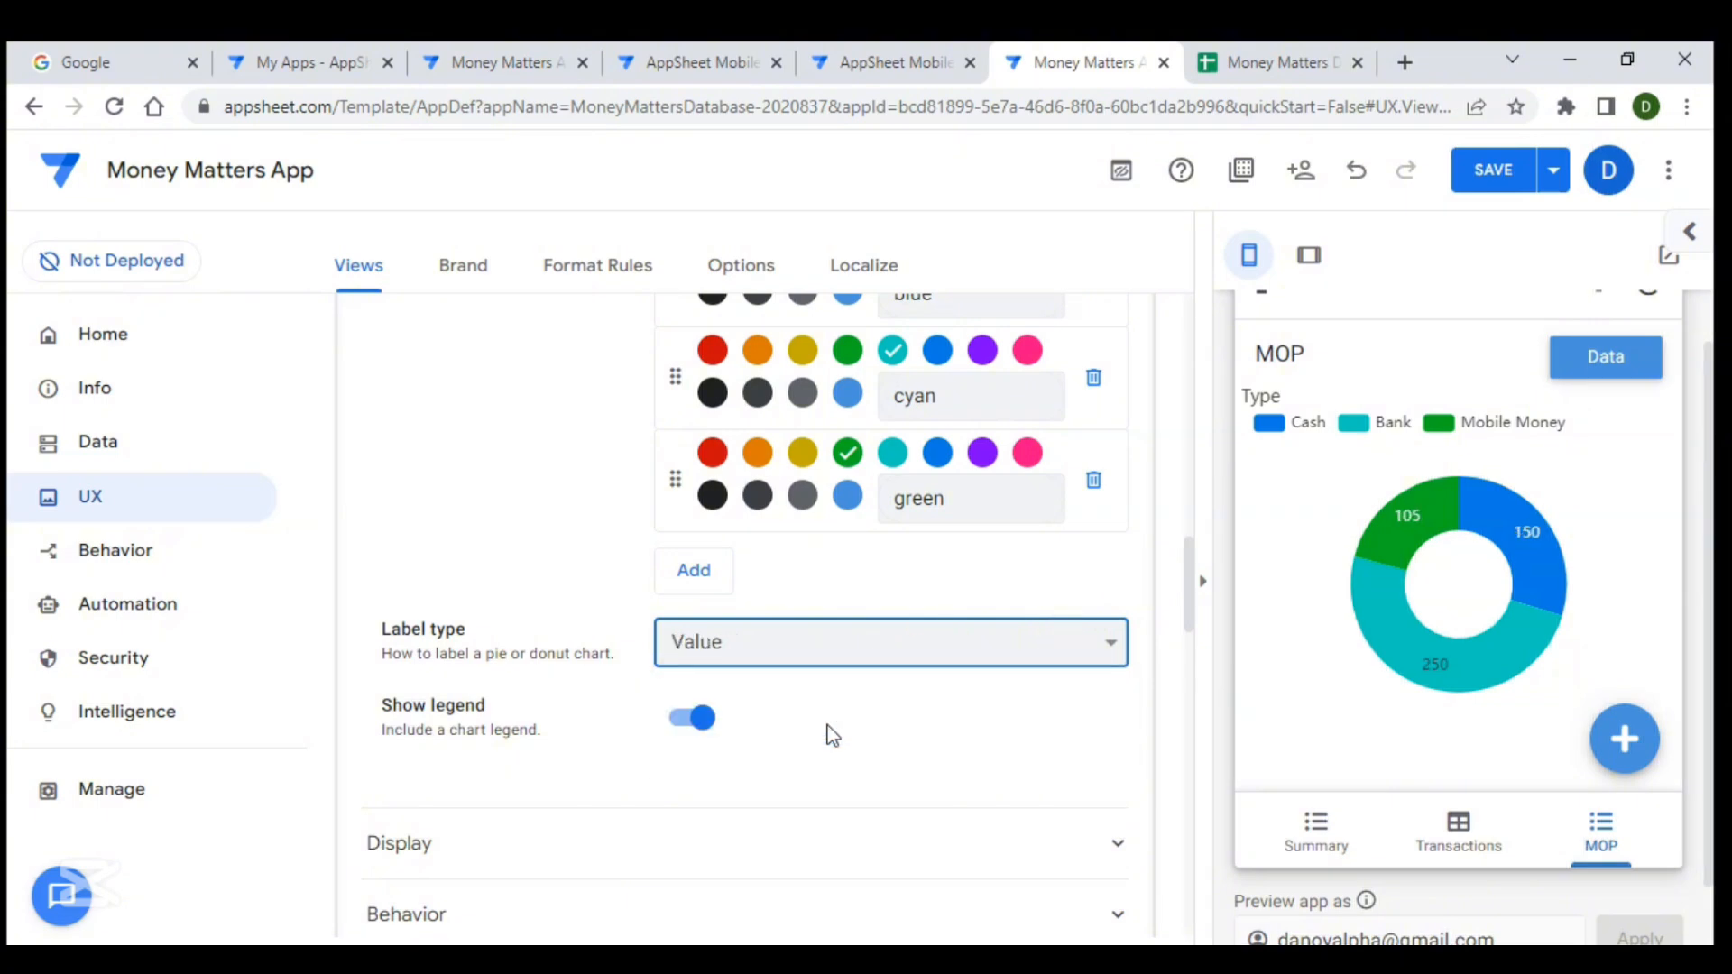
# - Toggle the chart legend off and back on
pyautogui.scroll(-2, 1028, 700)
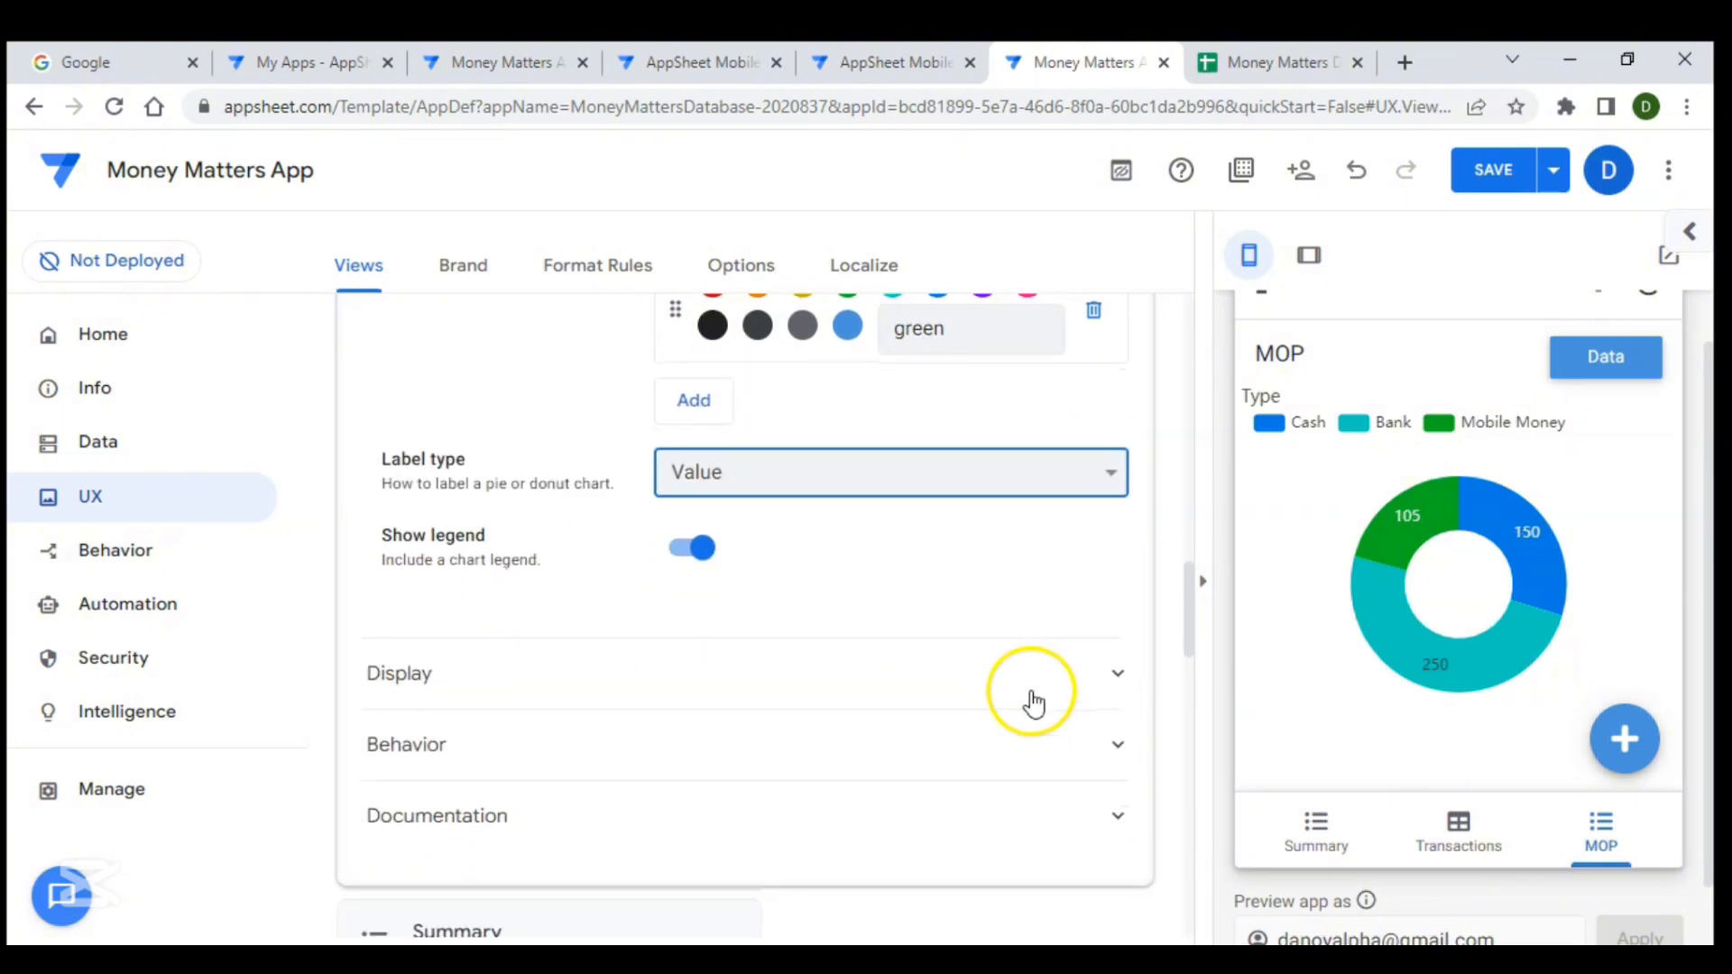
pyautogui.click(691, 549)
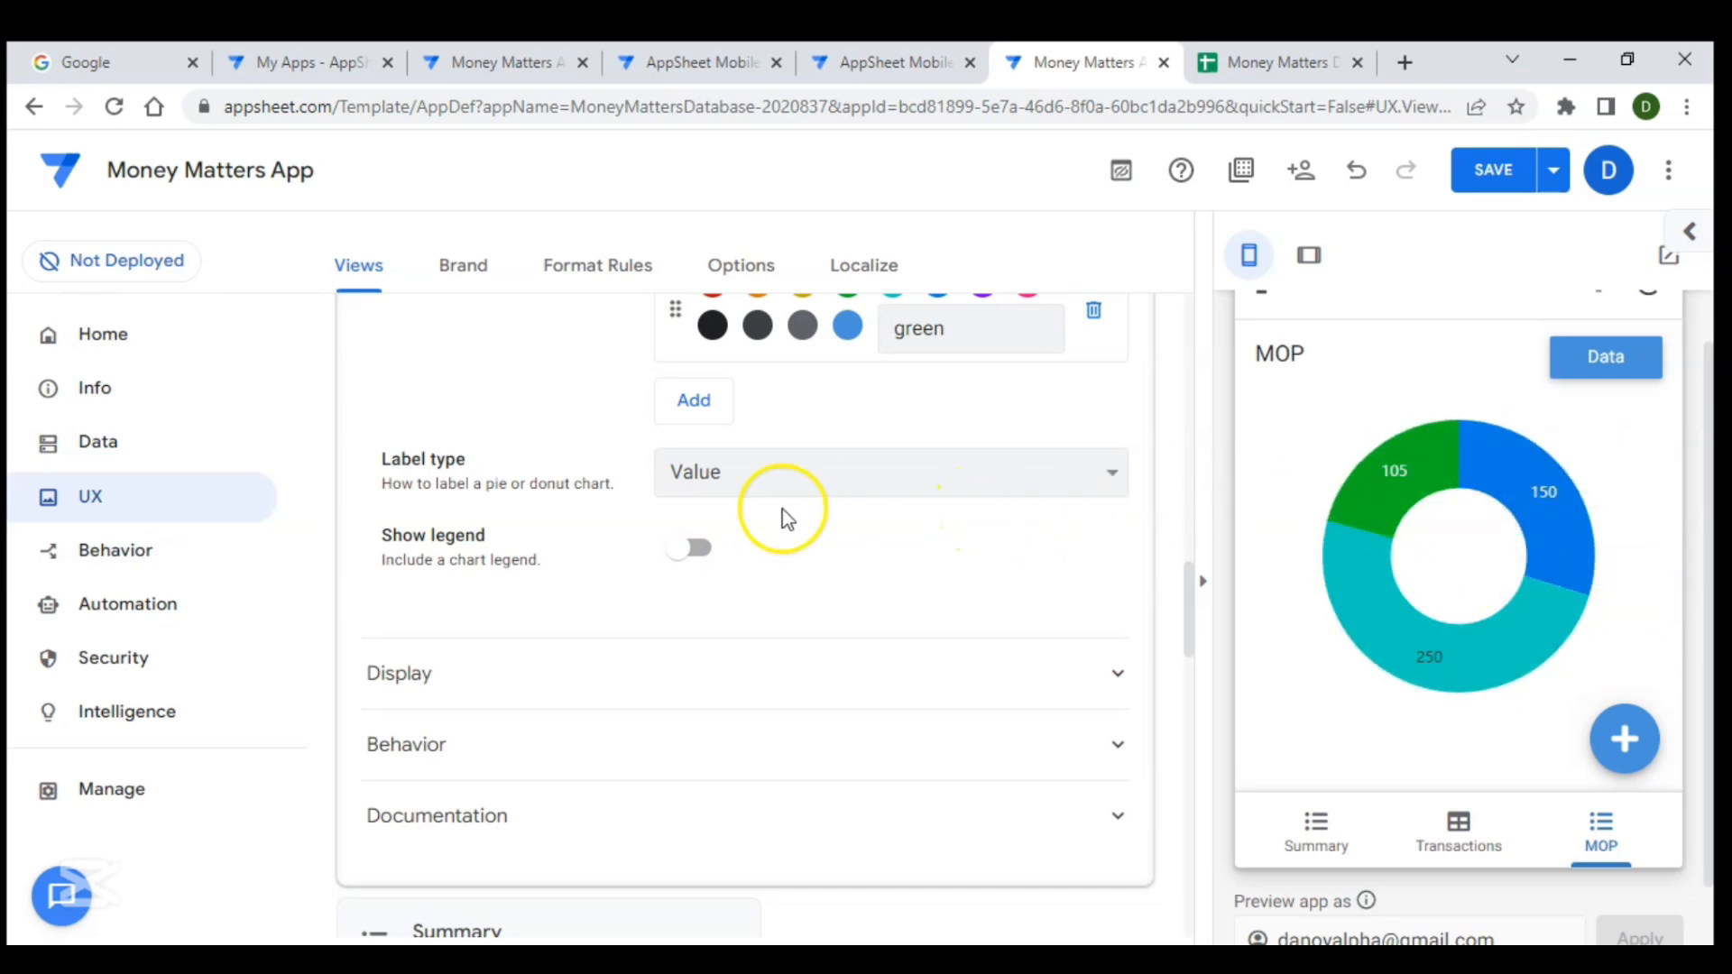
pyautogui.click(696, 552)
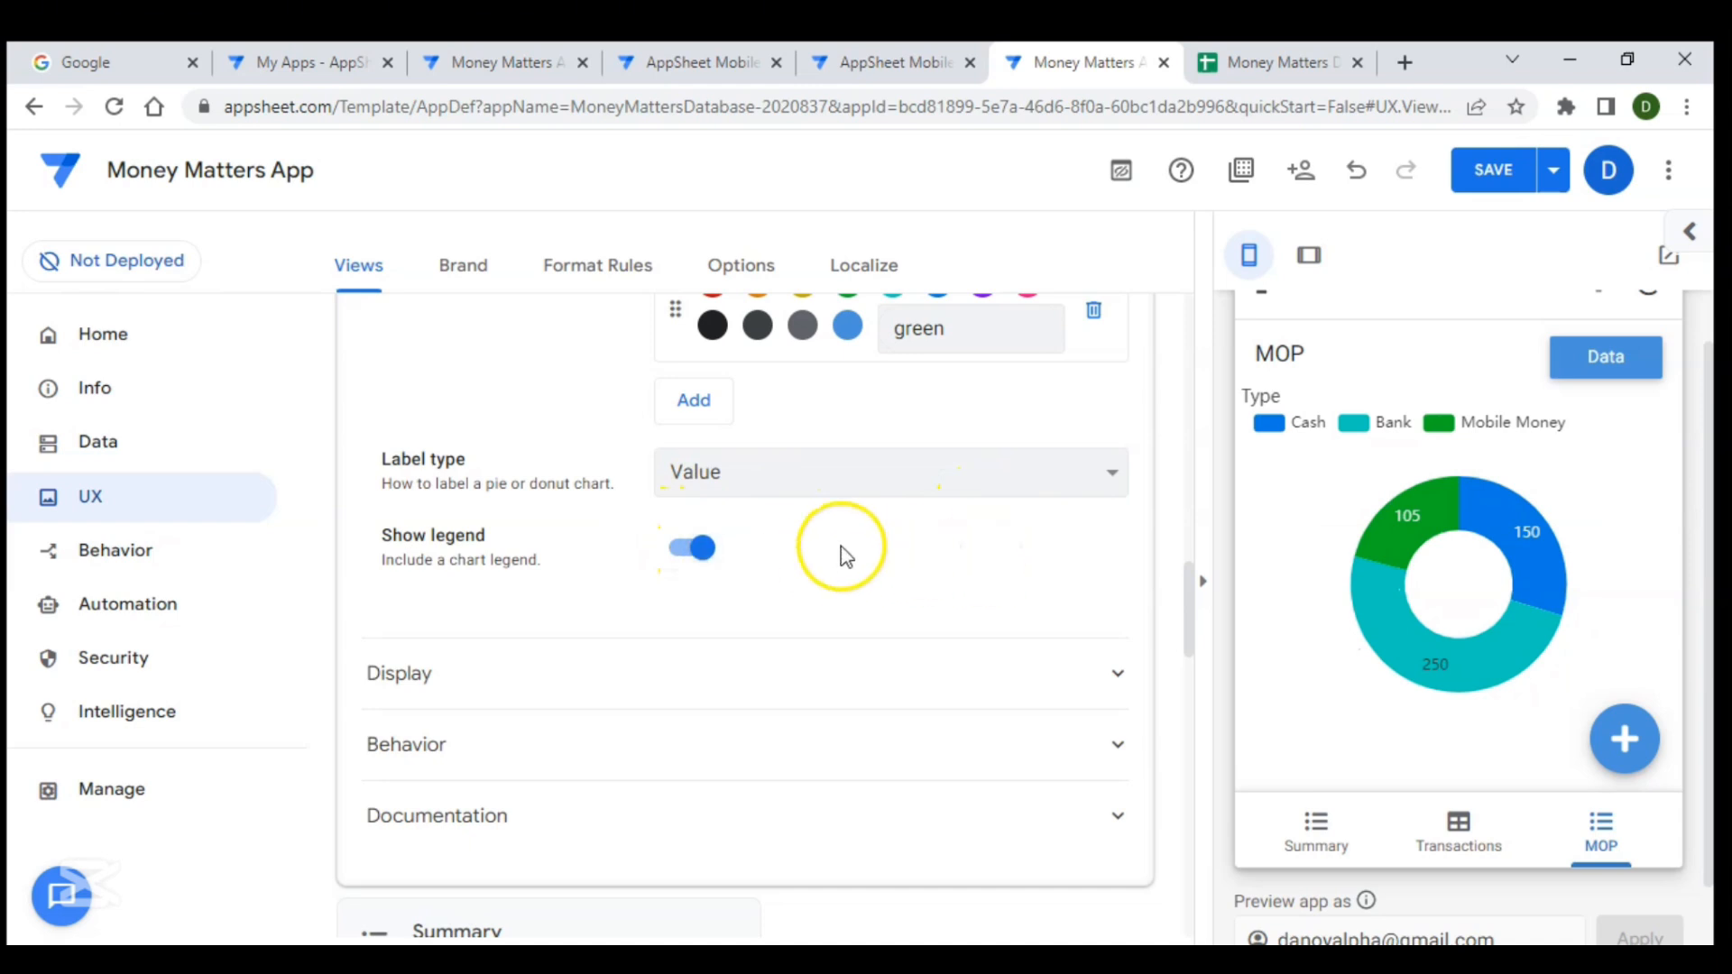
# - Inspect the MOP chart's underlying data and the Cash record in the app preview
pyautogui.scroll(1, 843, 552)
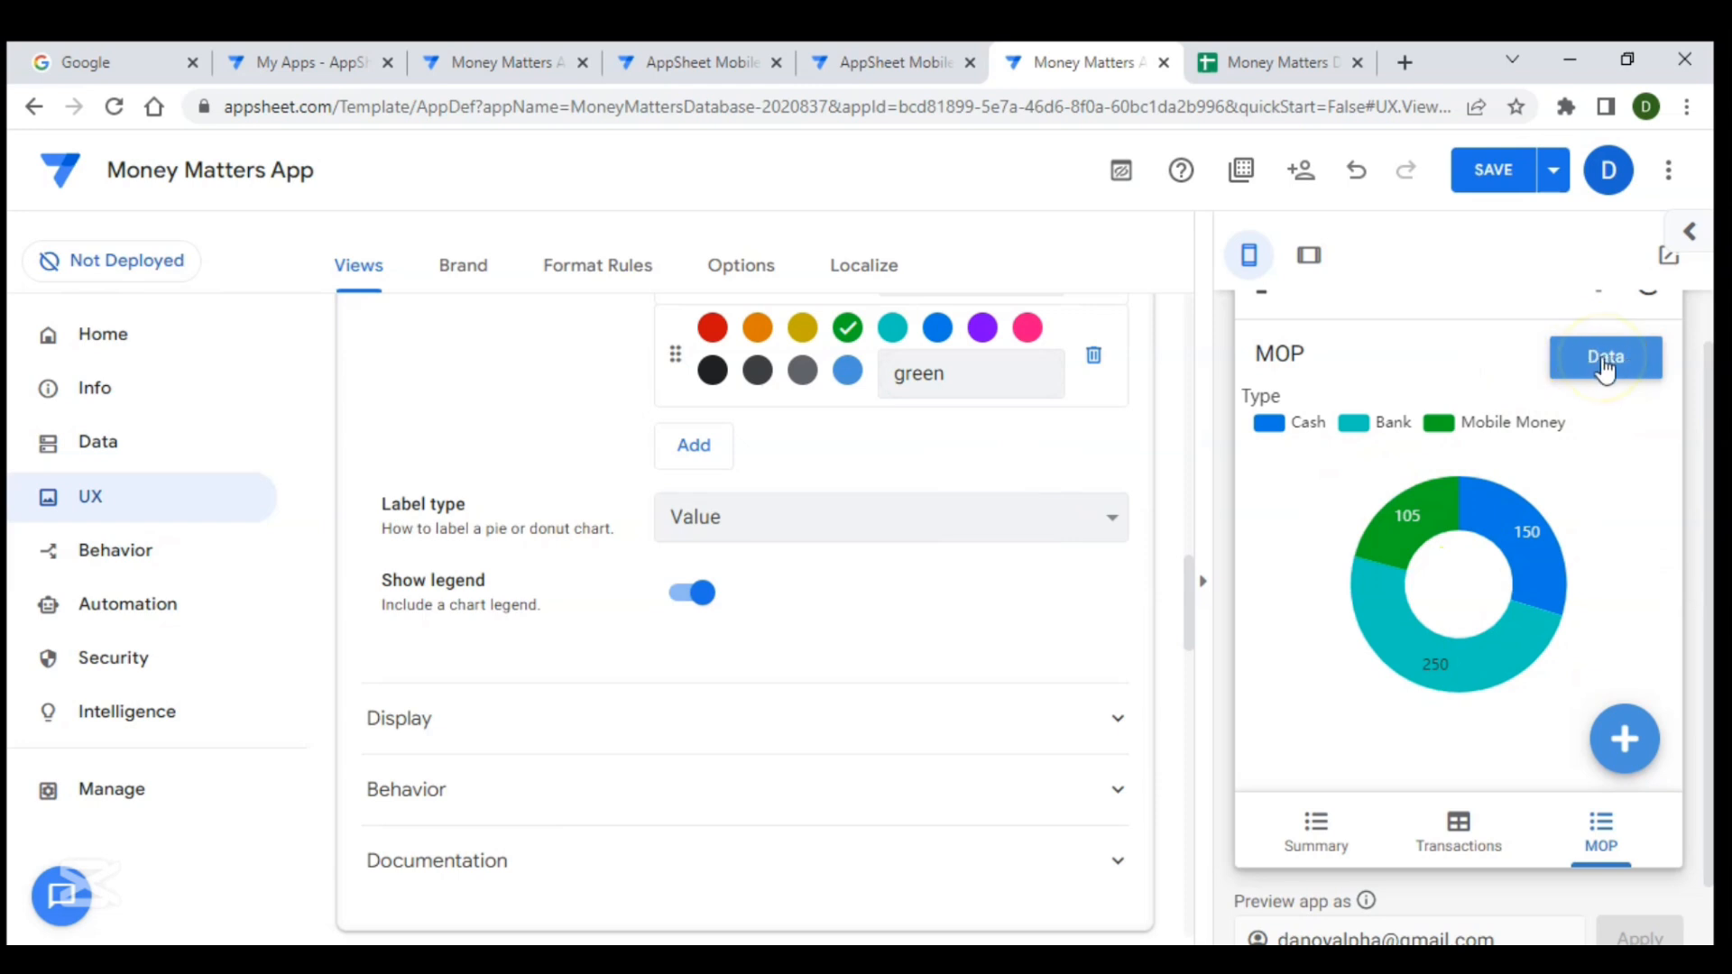
pyautogui.scroll(1, 1513, 413)
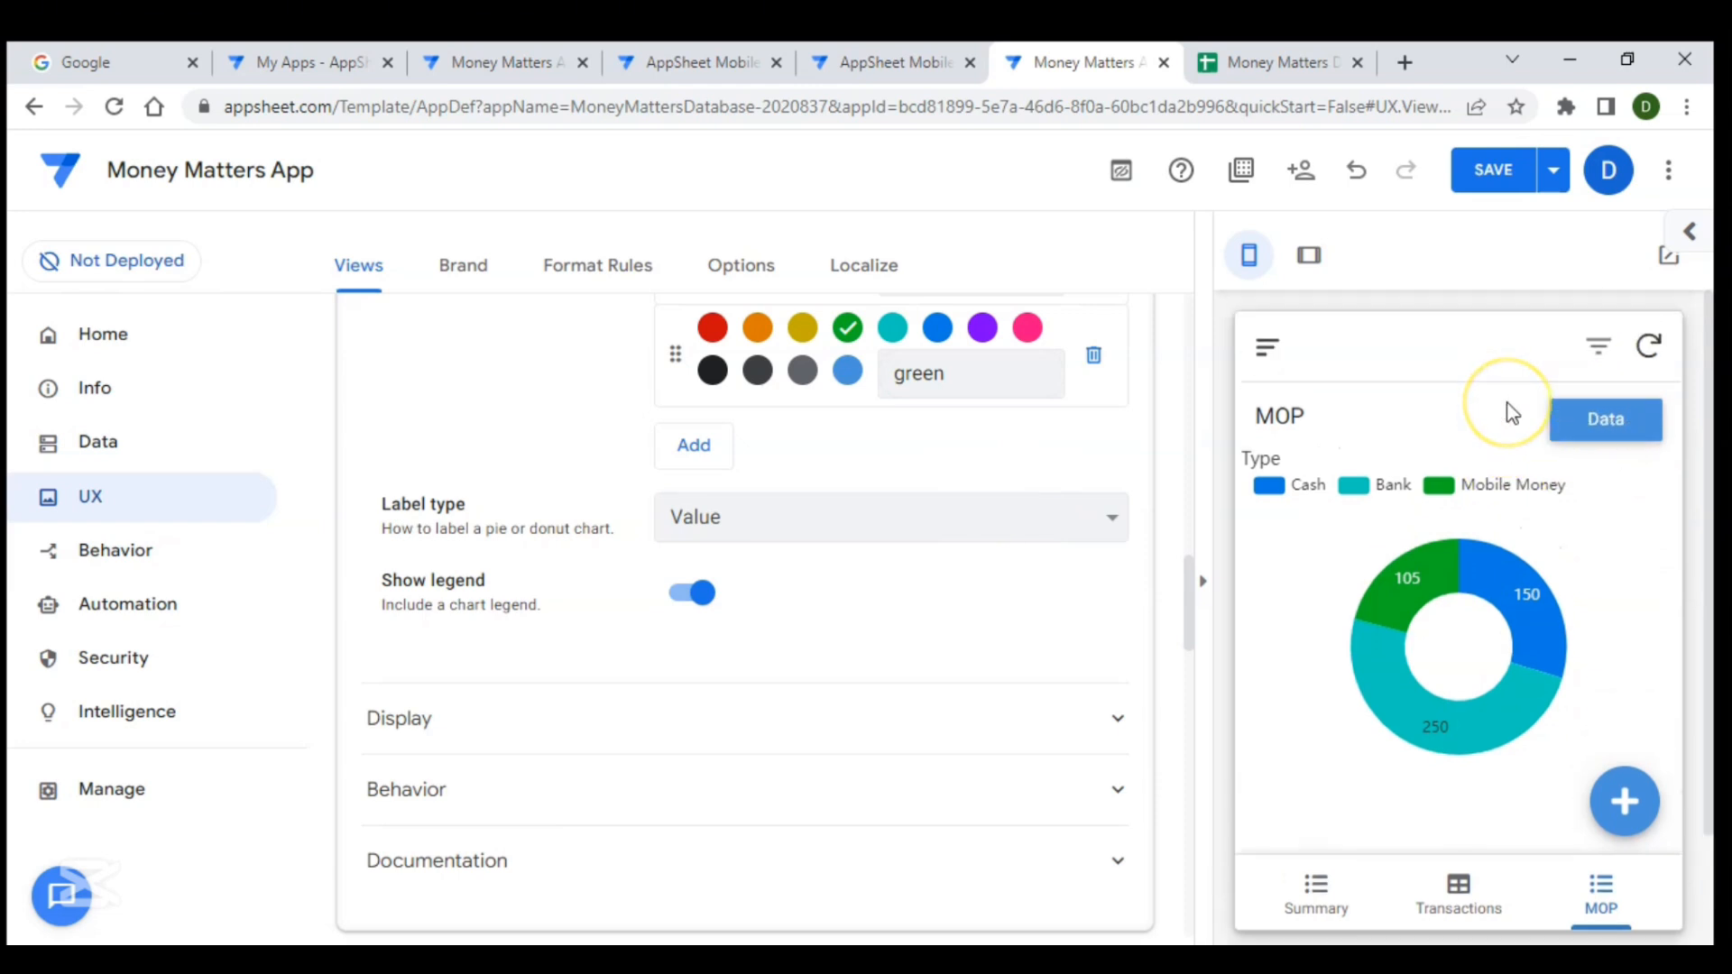
pyautogui.click(1593, 417)
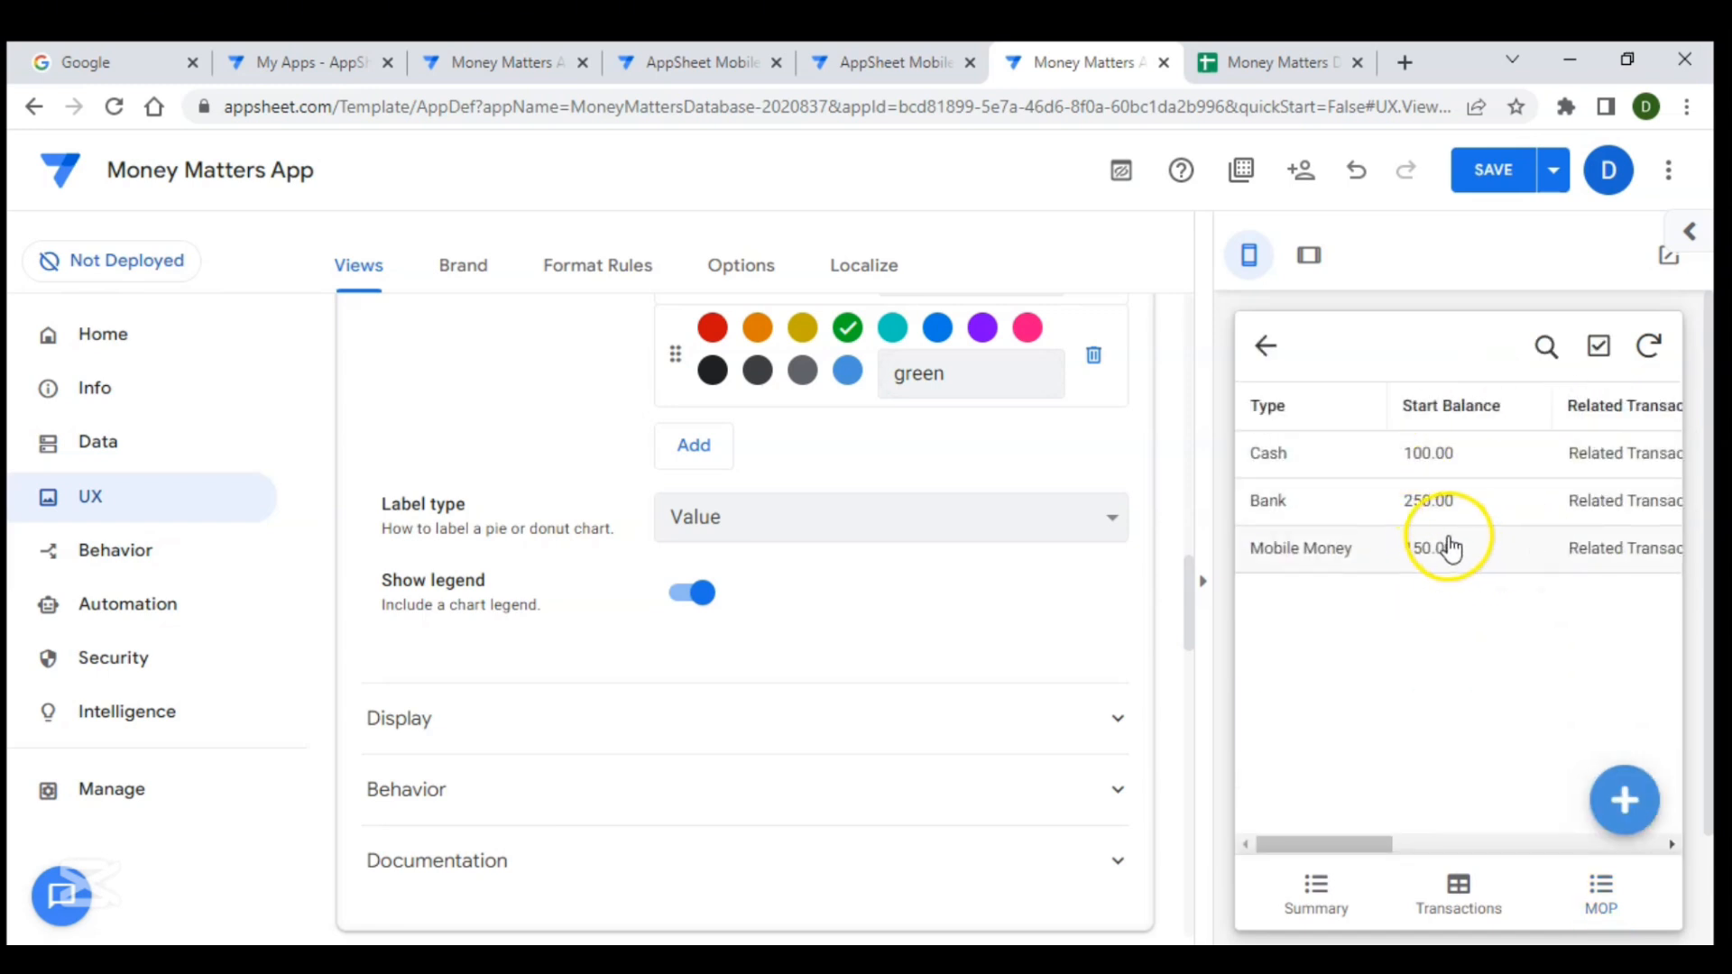
pyautogui.click(1269, 349)
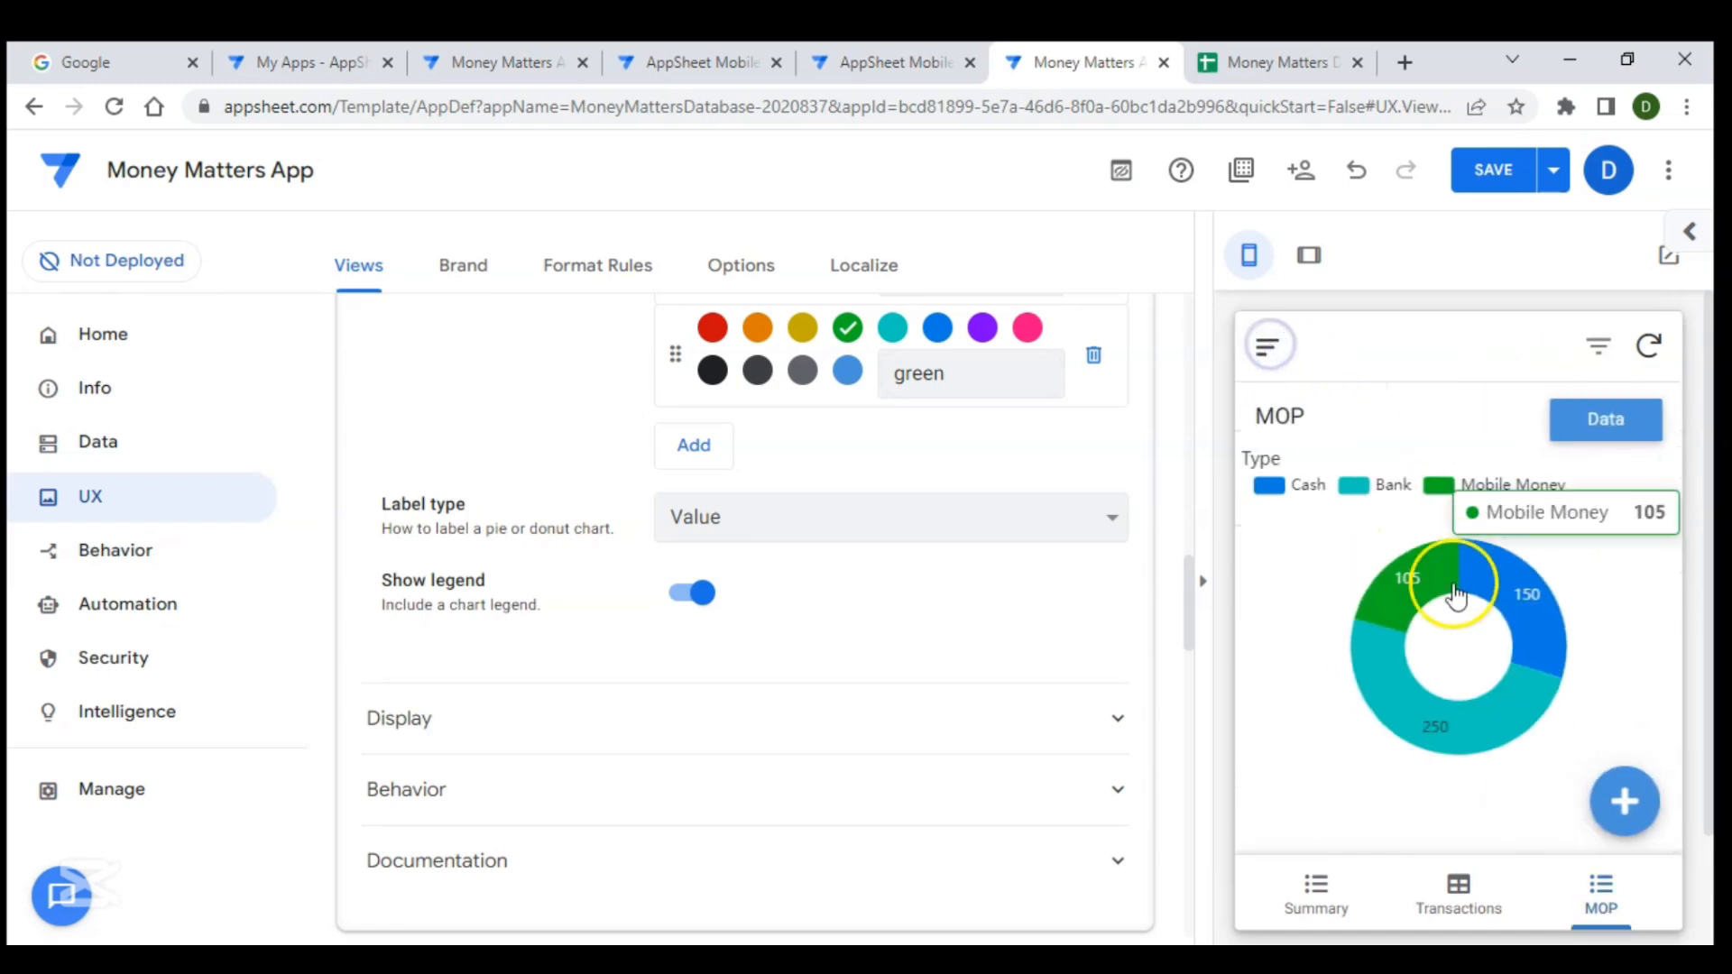
pyautogui.click(1528, 619)
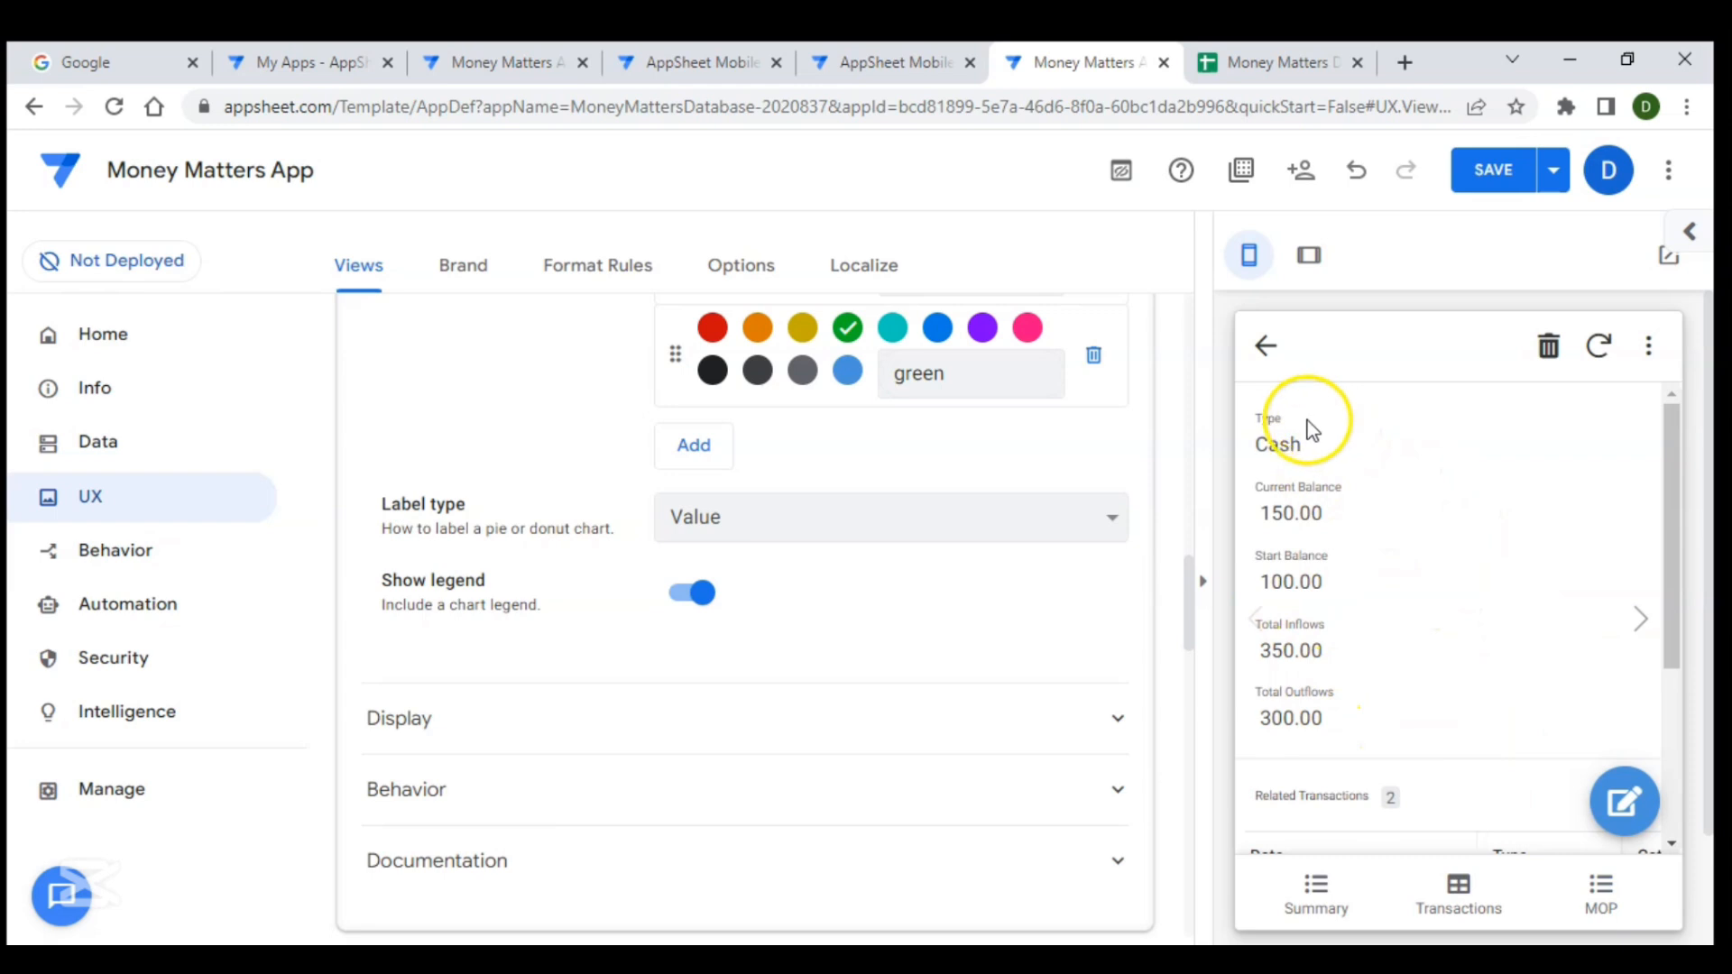
pyautogui.scroll(-1, 1323, 606)
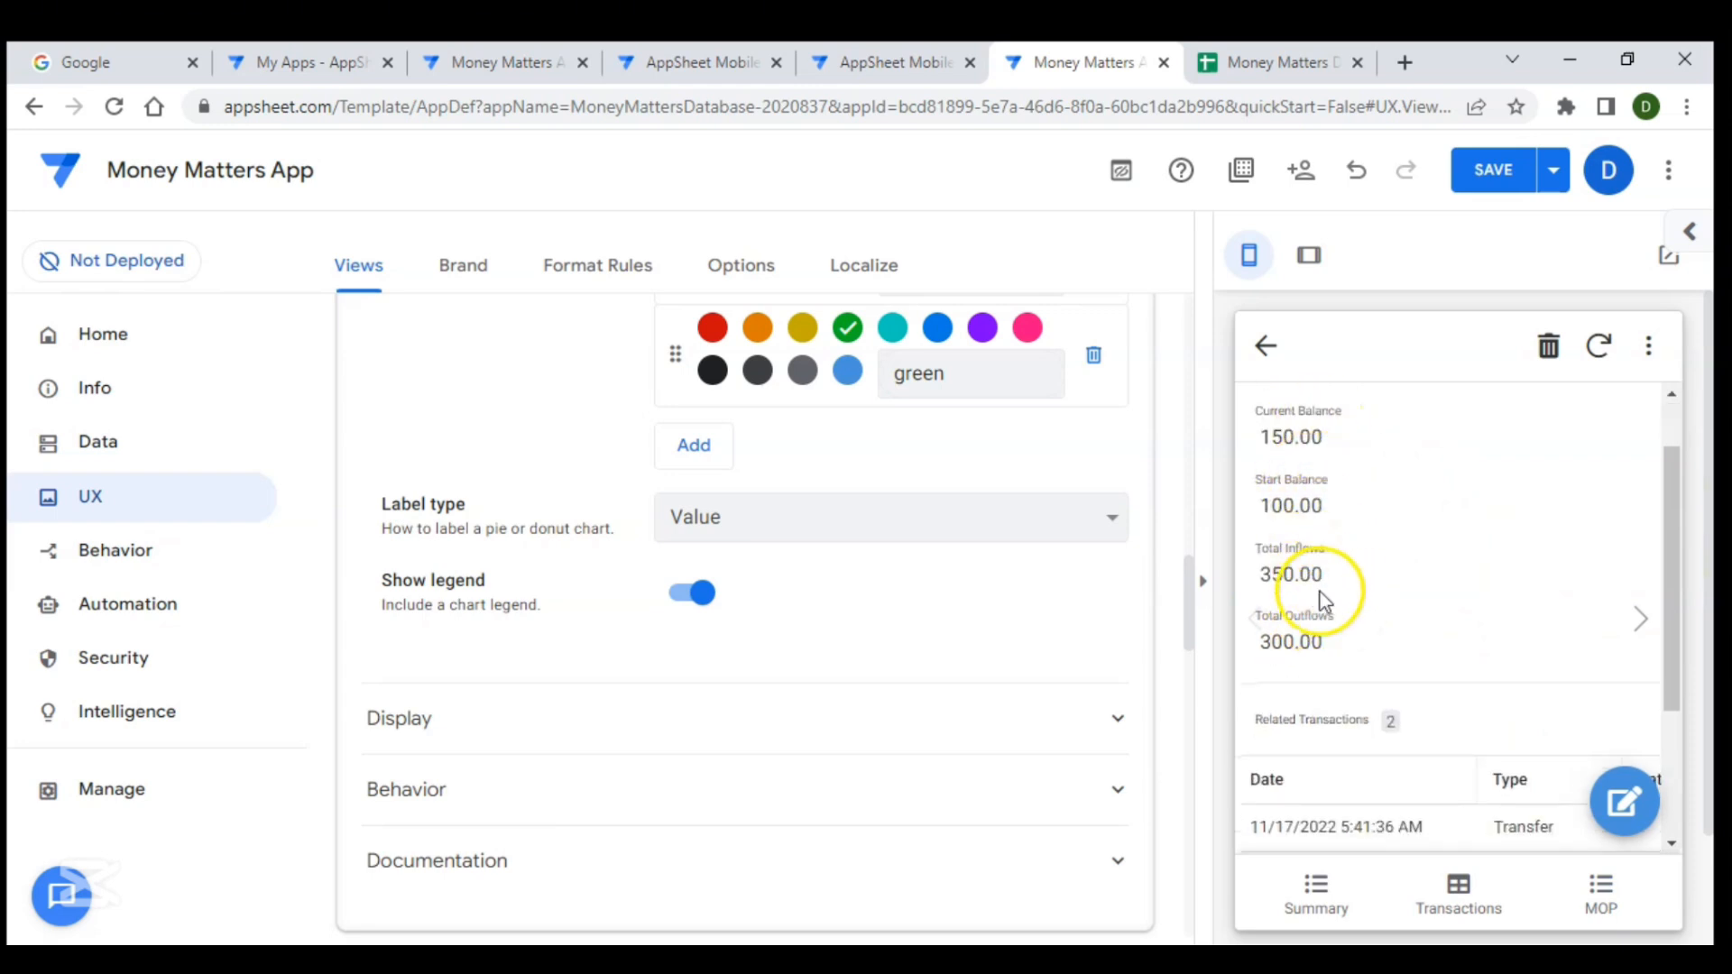
pyautogui.click(1275, 366)
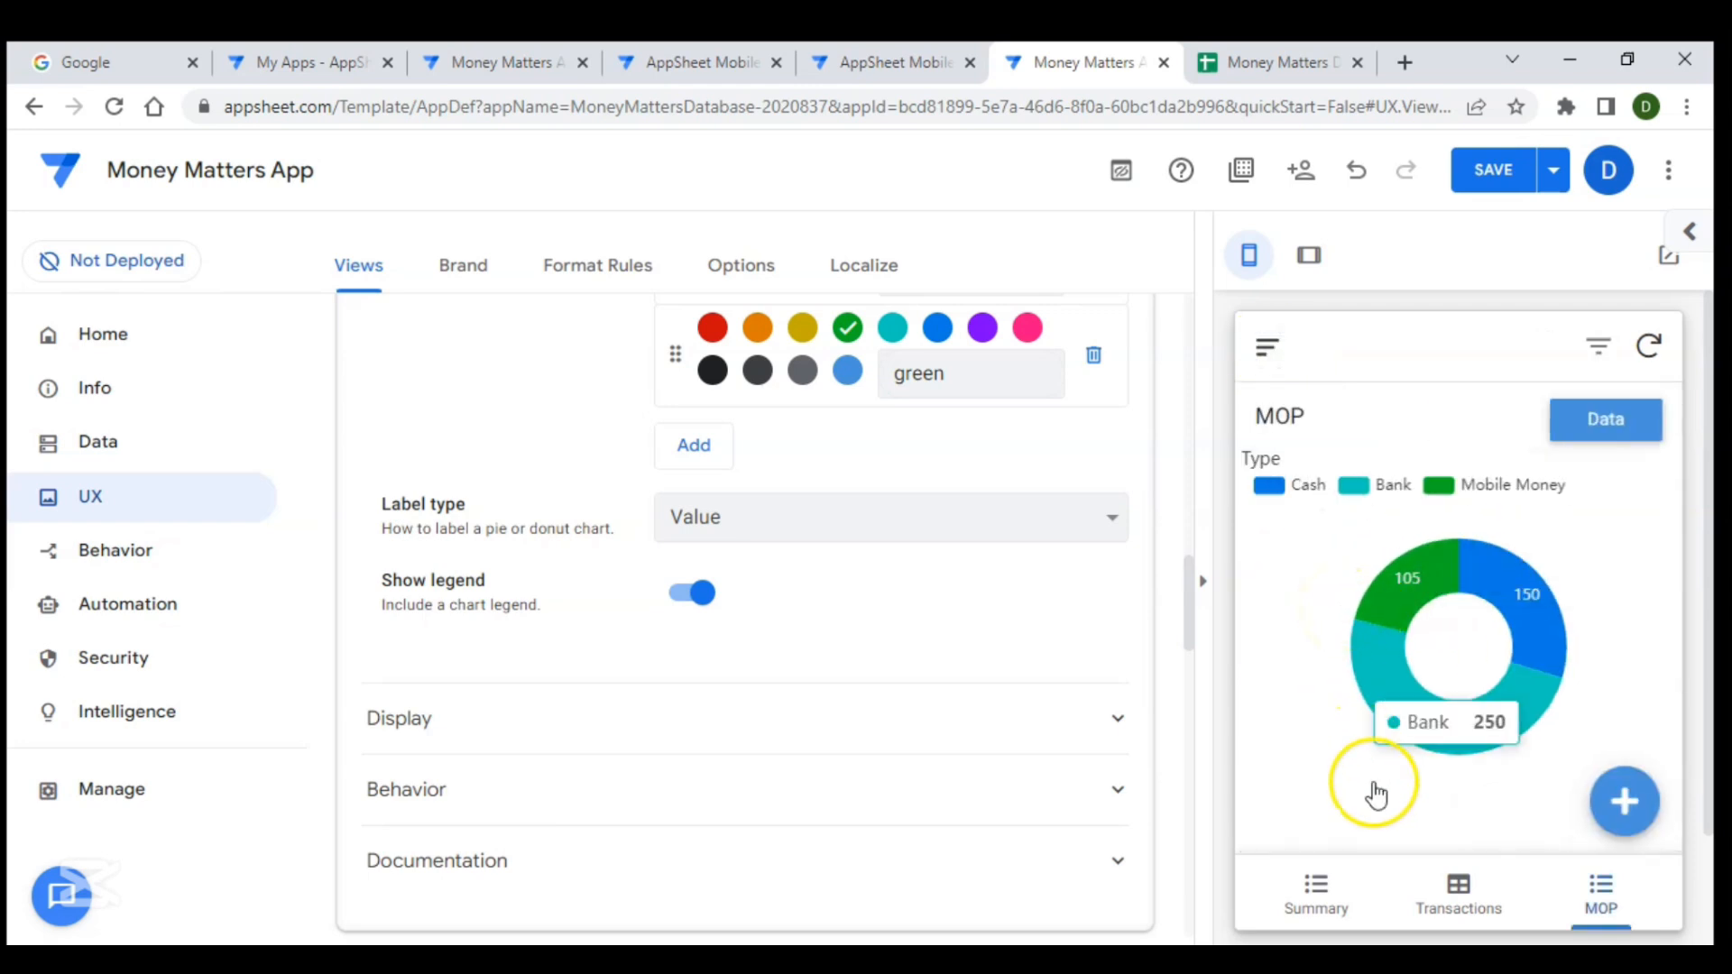
# - Switch between the Summary, Transactions and MOP tabs in the app preview
pyautogui.click(1325, 911)
pyautogui.click(1442, 892)
pyautogui.click(1579, 882)
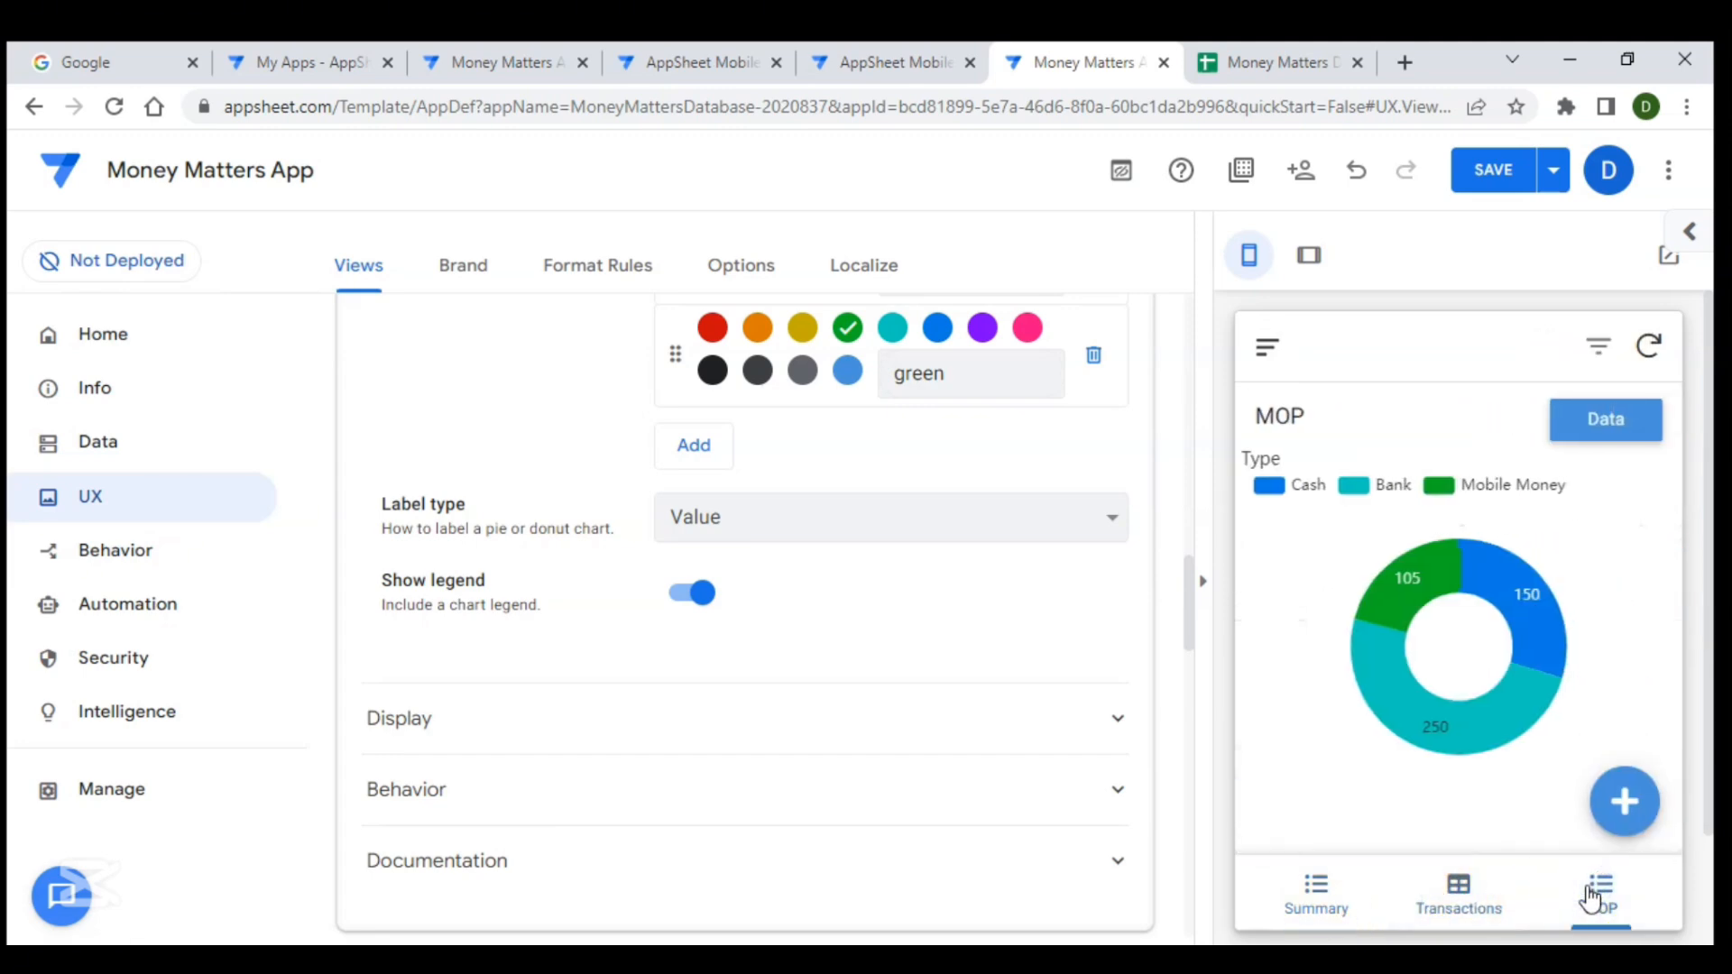
pyautogui.click(1347, 907)
pyautogui.click(1441, 903)
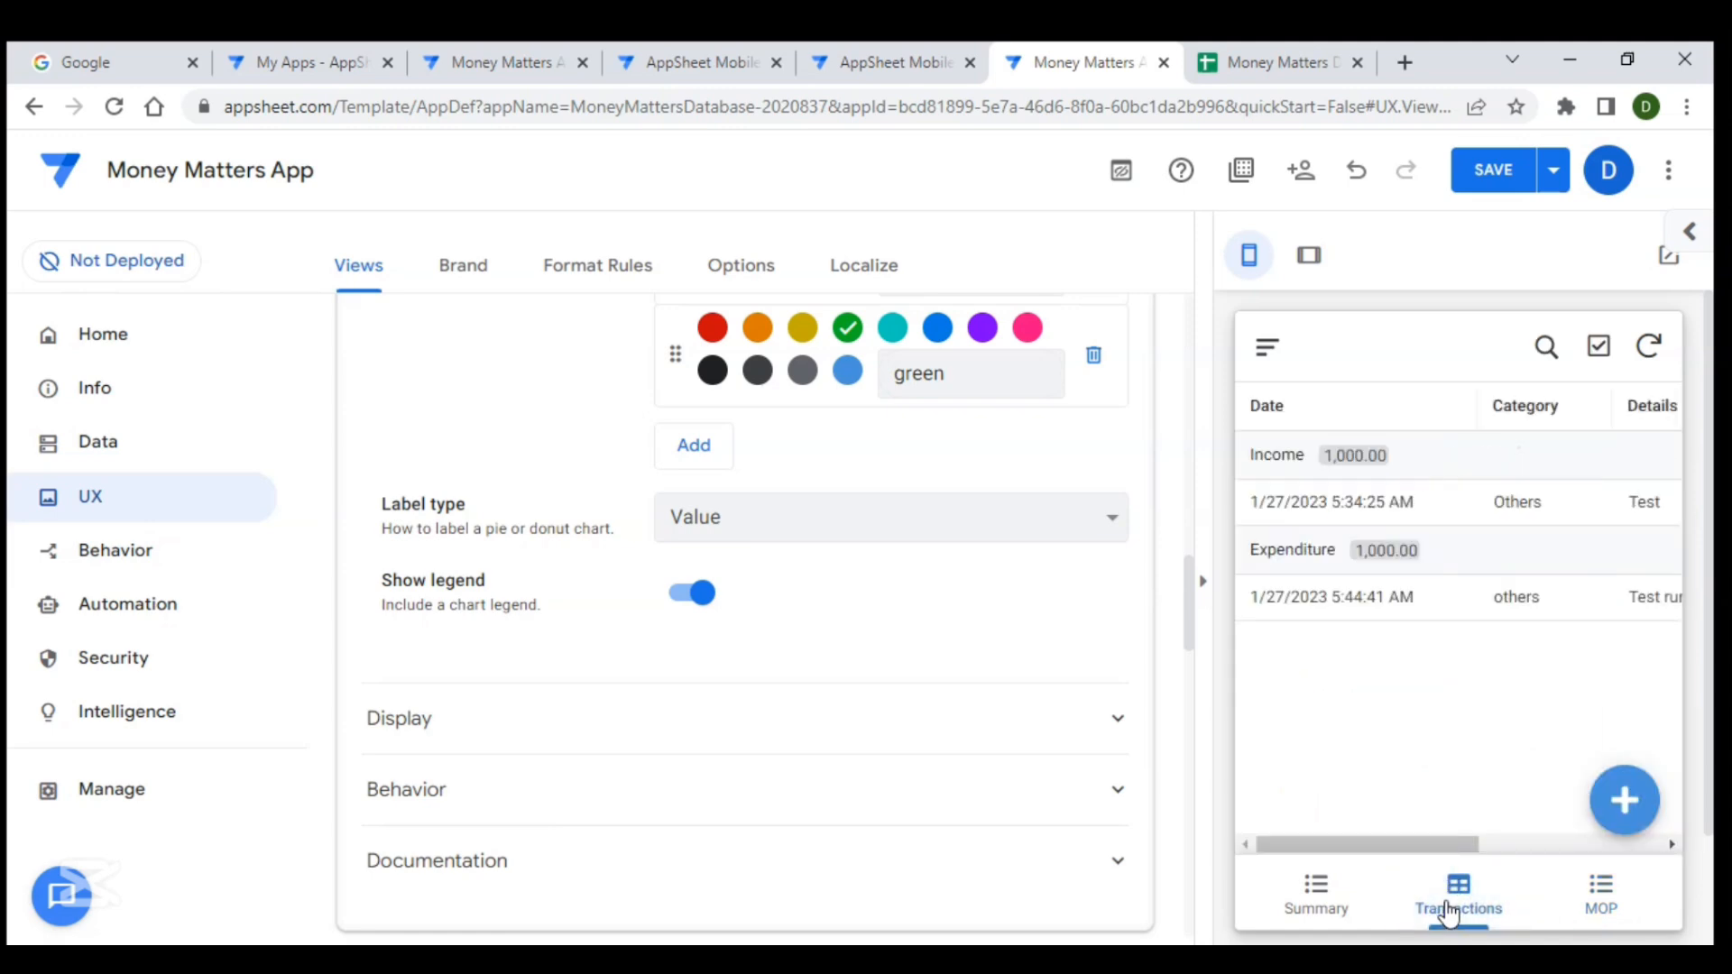
# - Open the Brand settings and switch the app theme to dark
pyautogui.scroll(7, 1017, 677)
pyautogui.scroll(3, 600, 375)
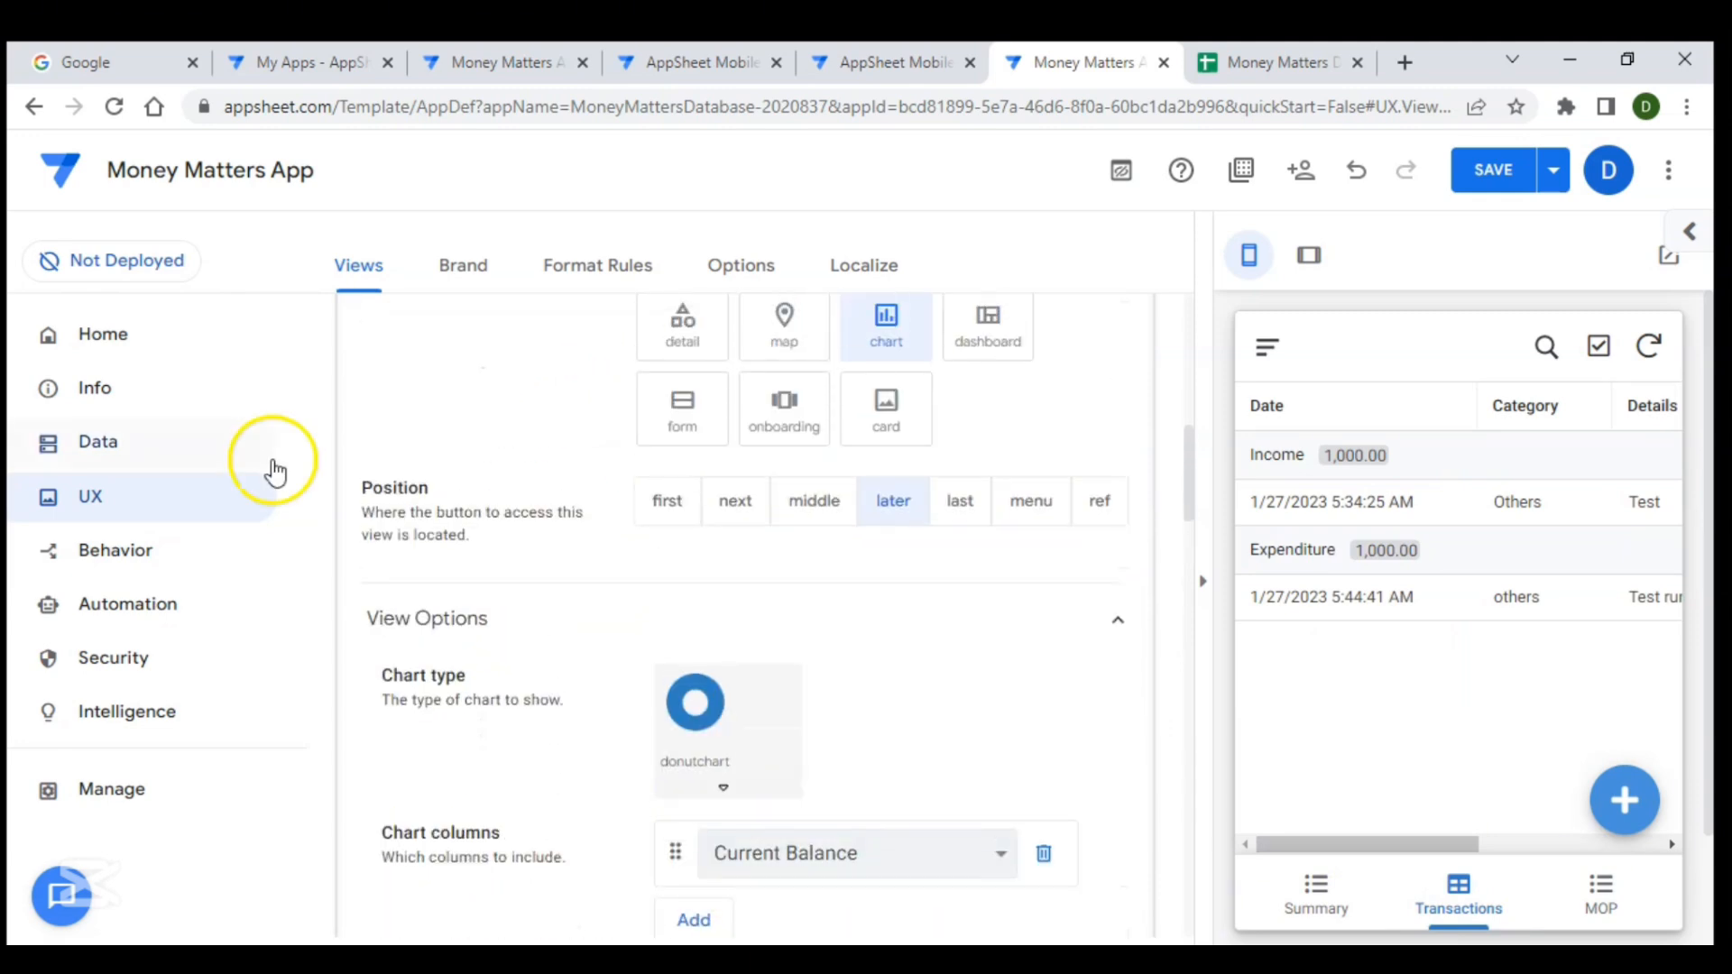
pyautogui.click(185, 496)
pyautogui.click(460, 276)
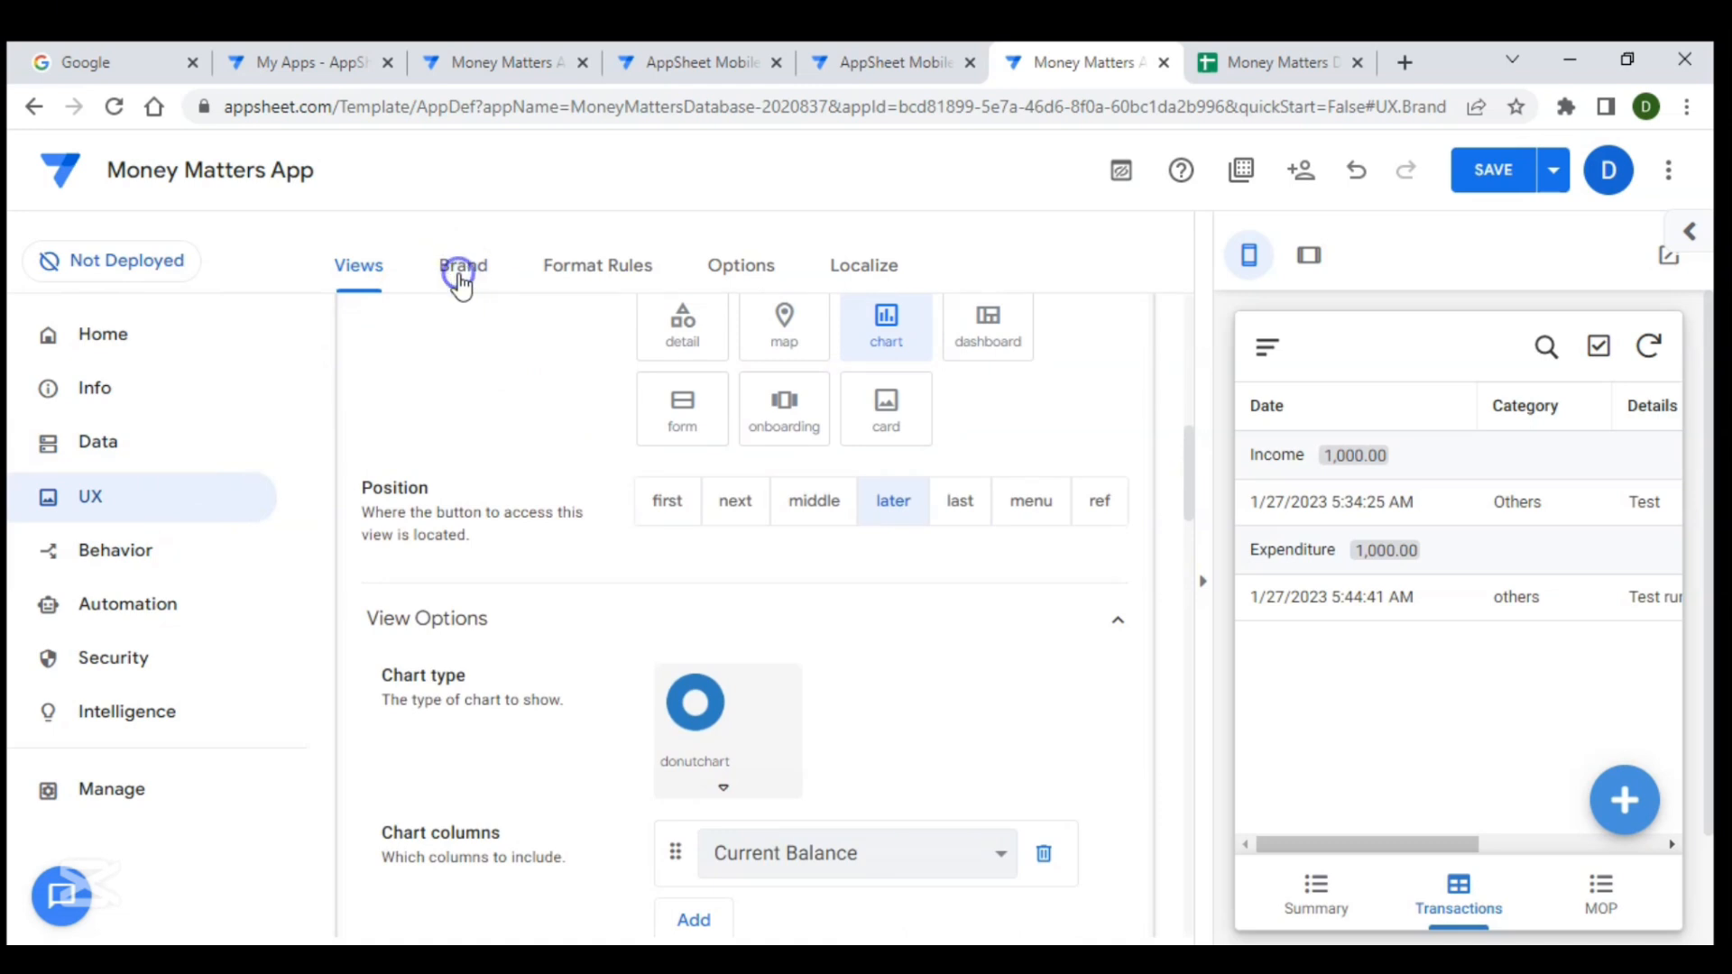
pyautogui.click(461, 282)
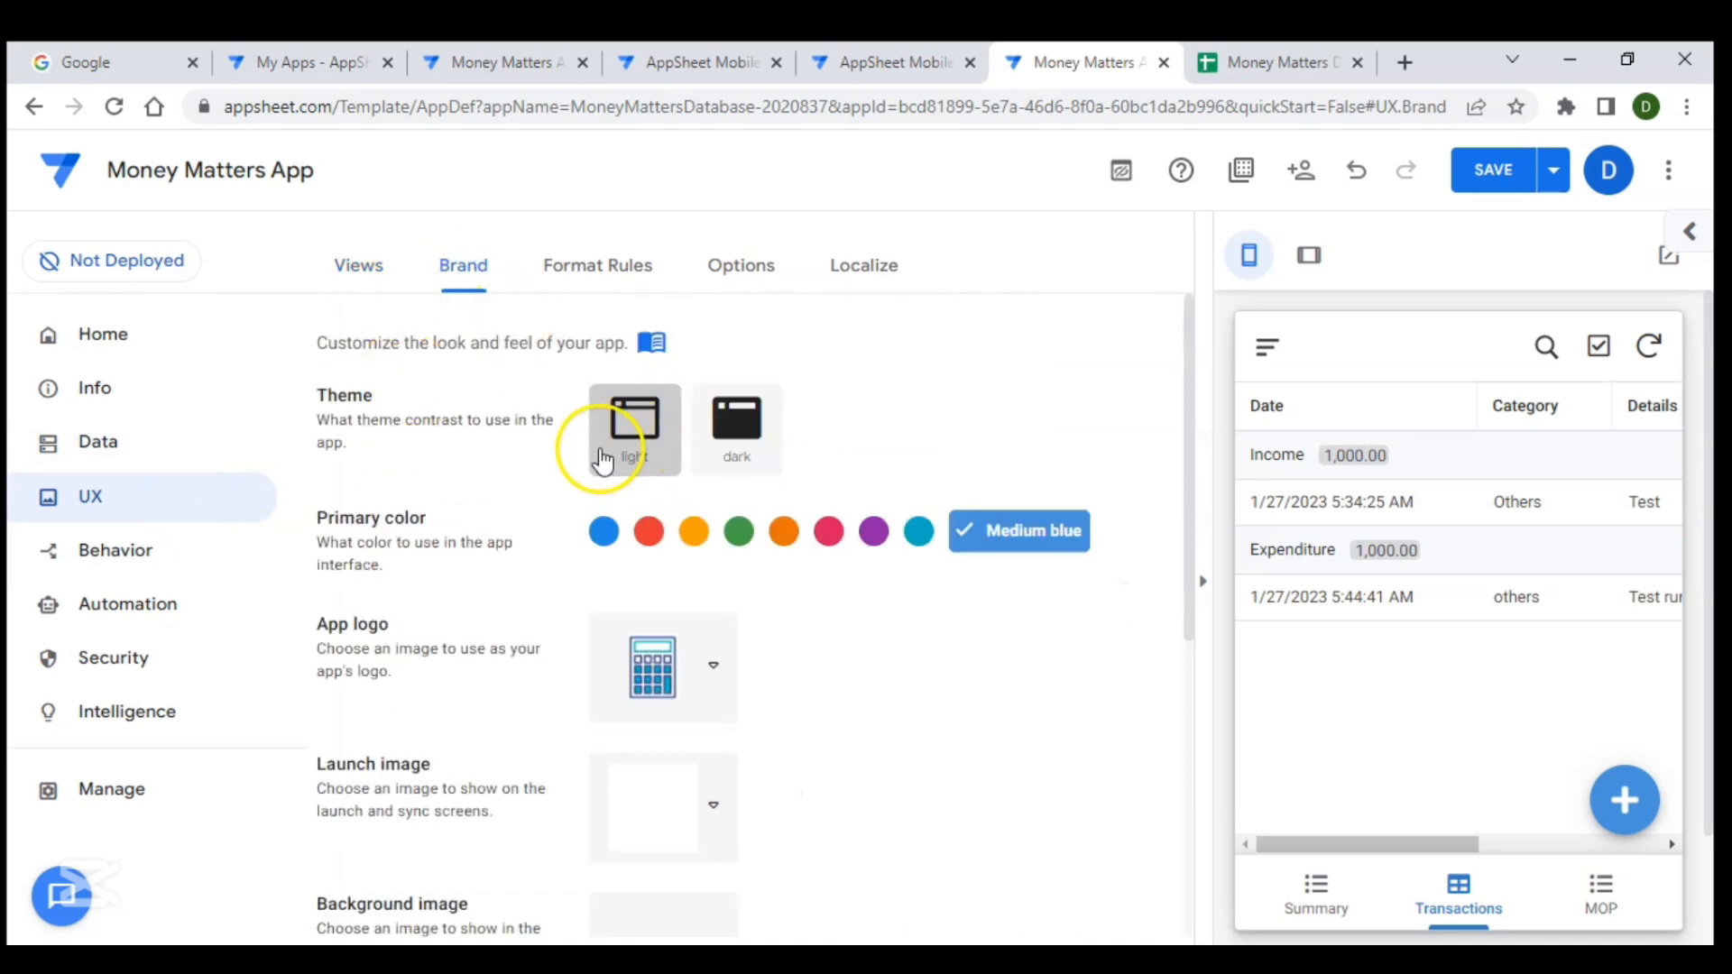
pyautogui.click(745, 463)
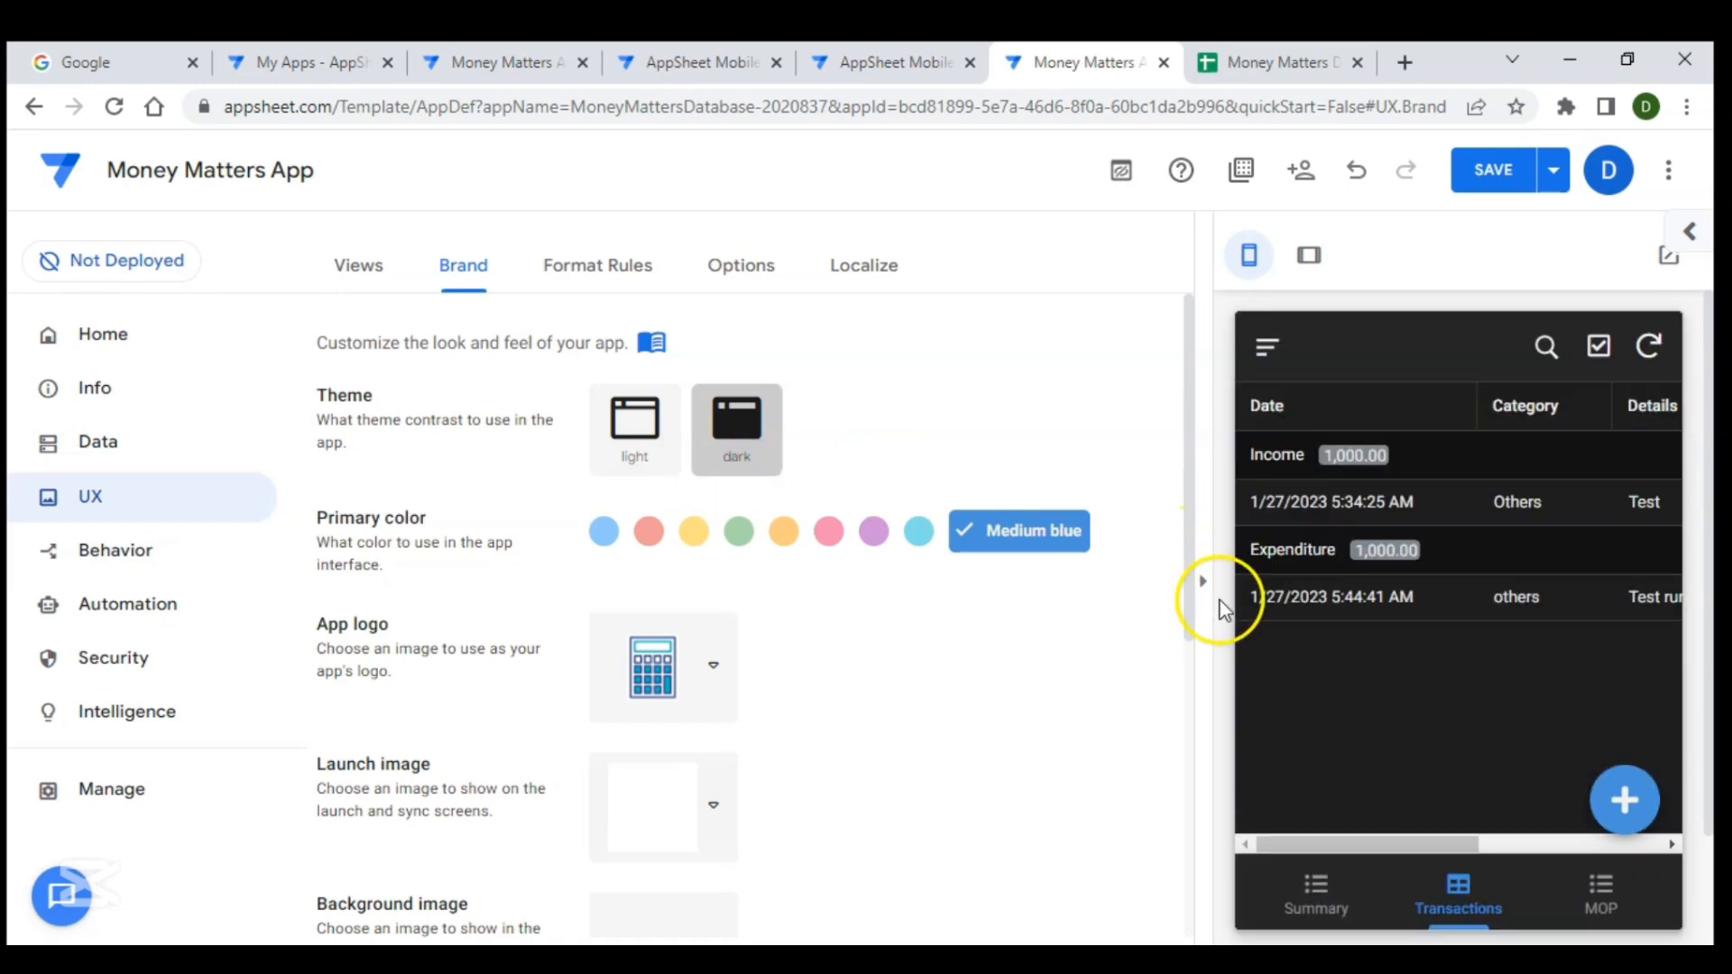
# - Preview the dark theme on the Summary, Transactions and MOP tabs of the app preview
pyautogui.click(1316, 900)
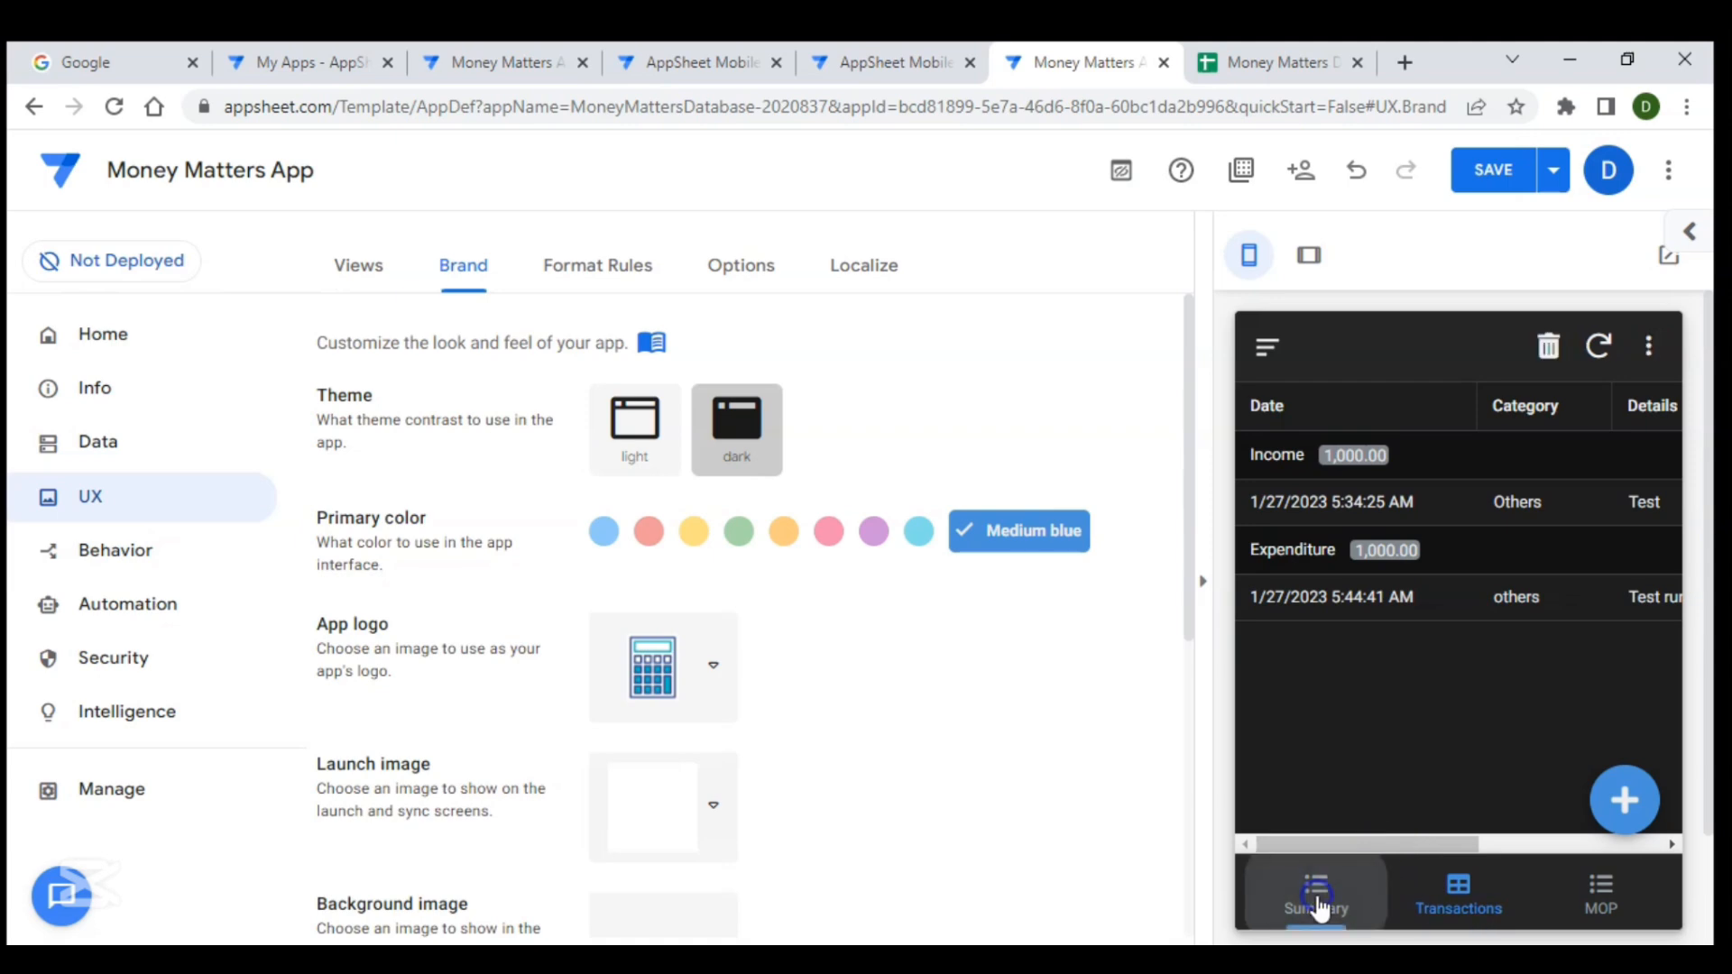
pyautogui.click(1447, 911)
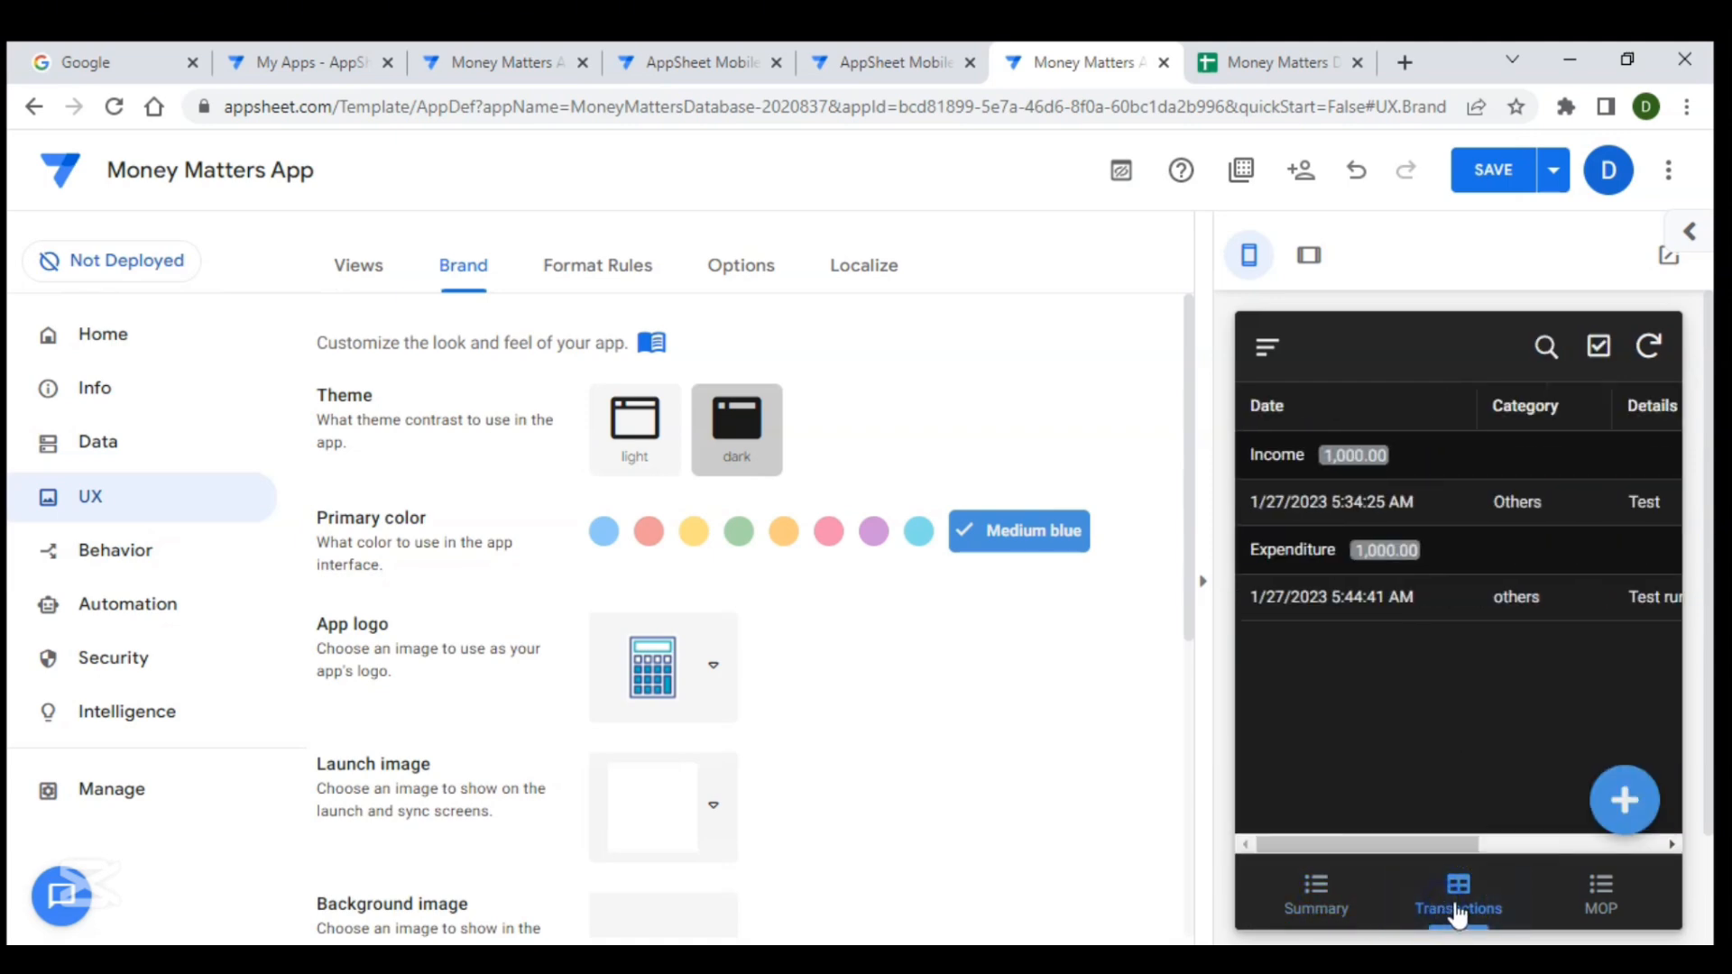
pyautogui.click(1615, 904)
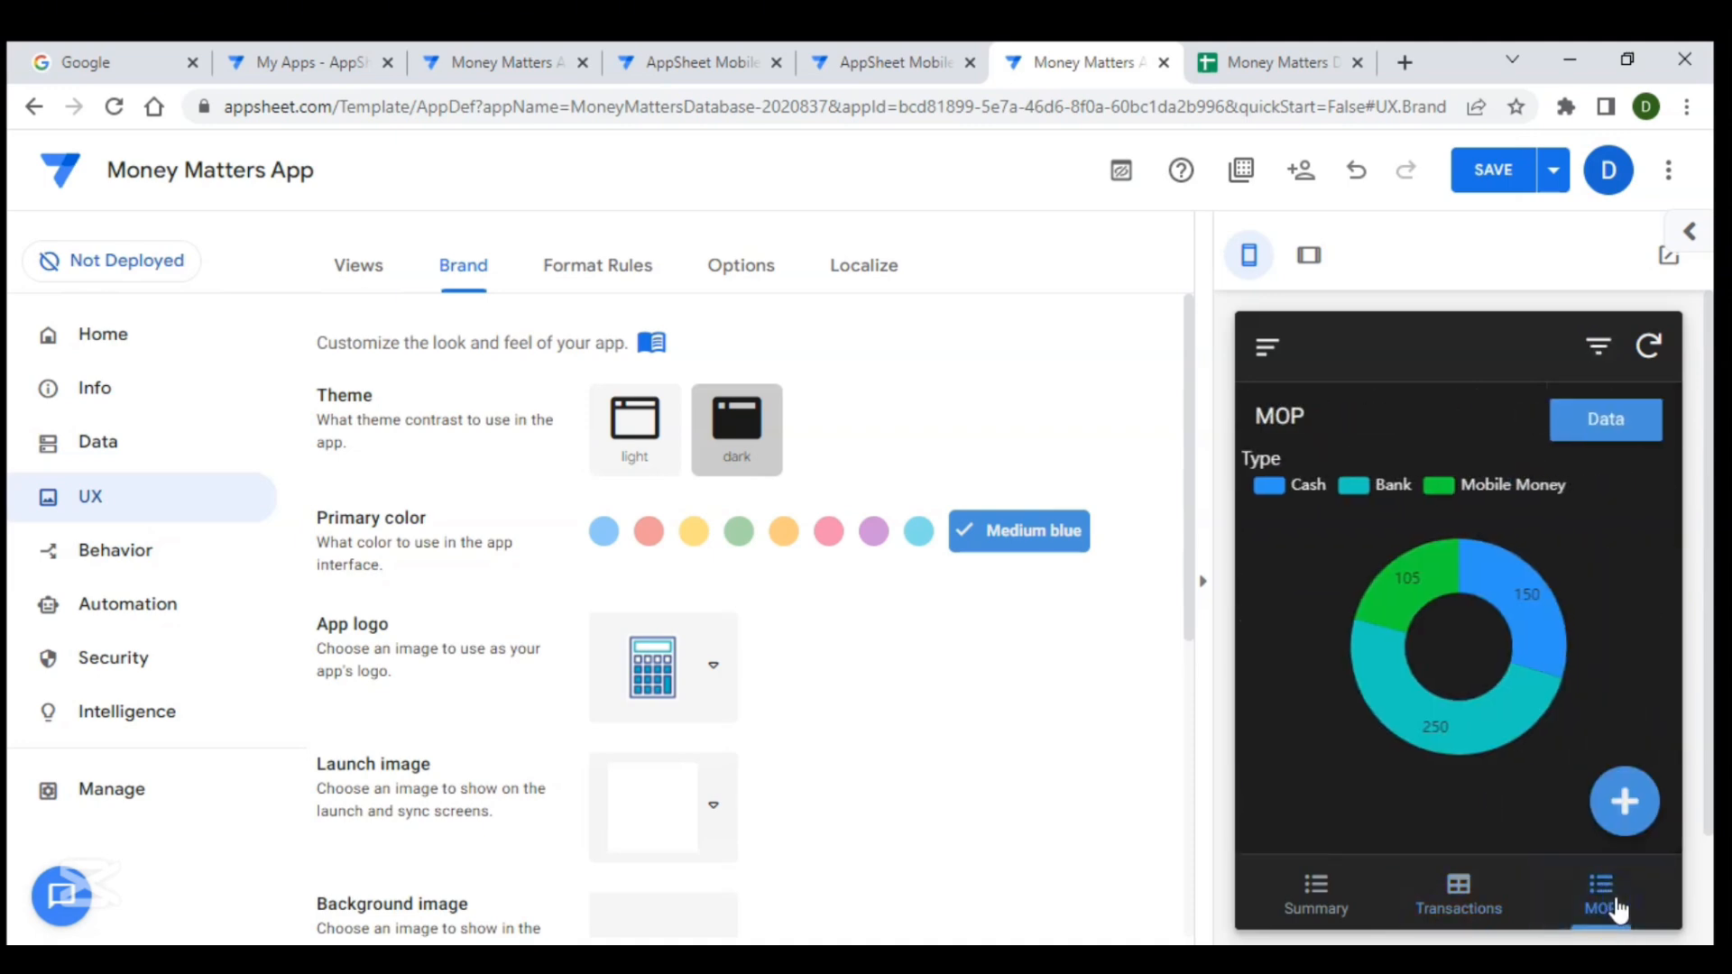
# - Set the primary colour to the custom colour #0e6ccb
pyautogui.click(995, 536)
pyautogui.click(981, 542)
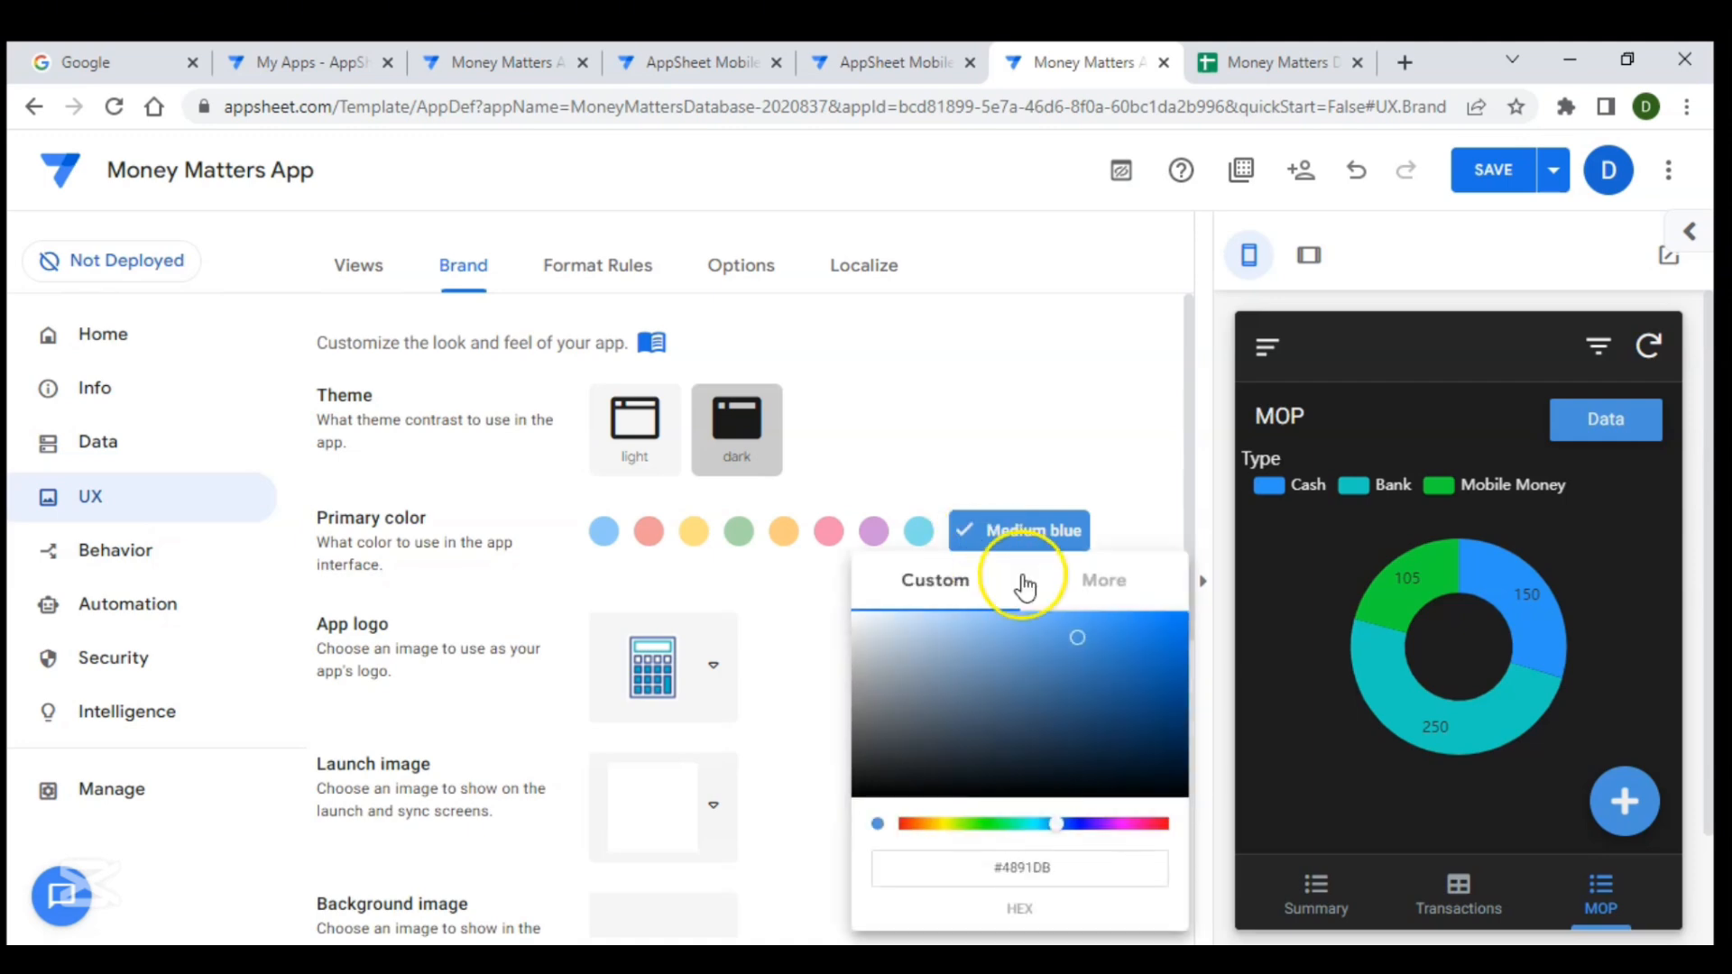
pyautogui.click(1075, 632)
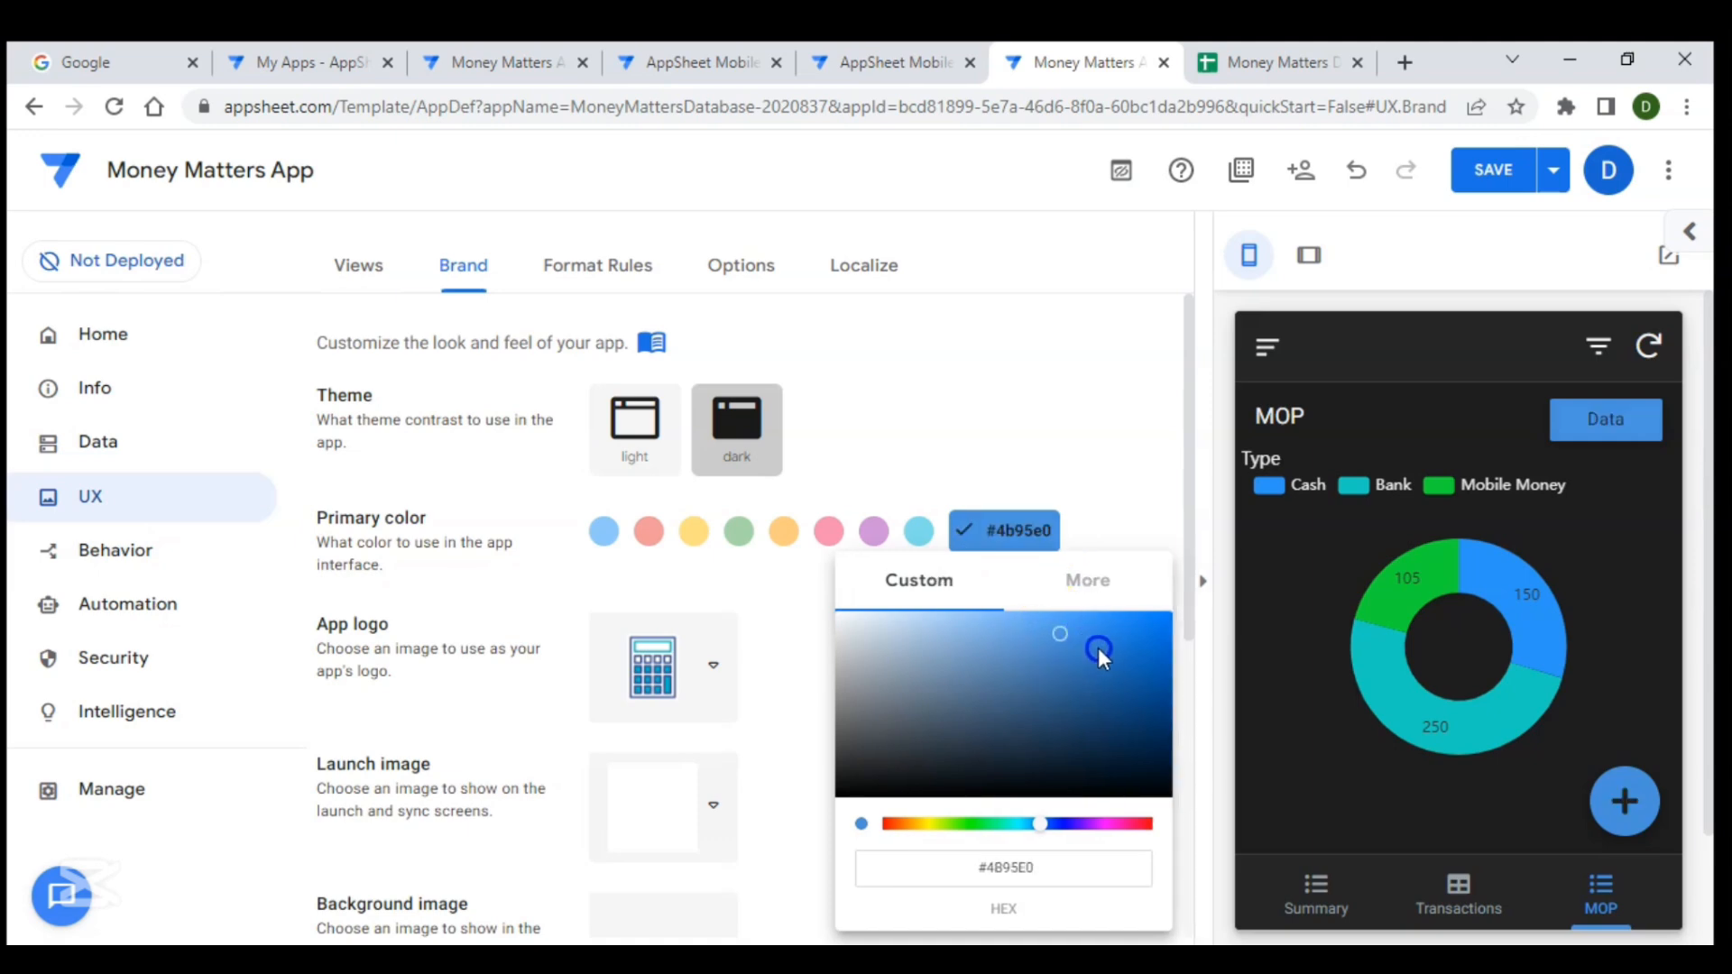
pyautogui.click(1149, 647)
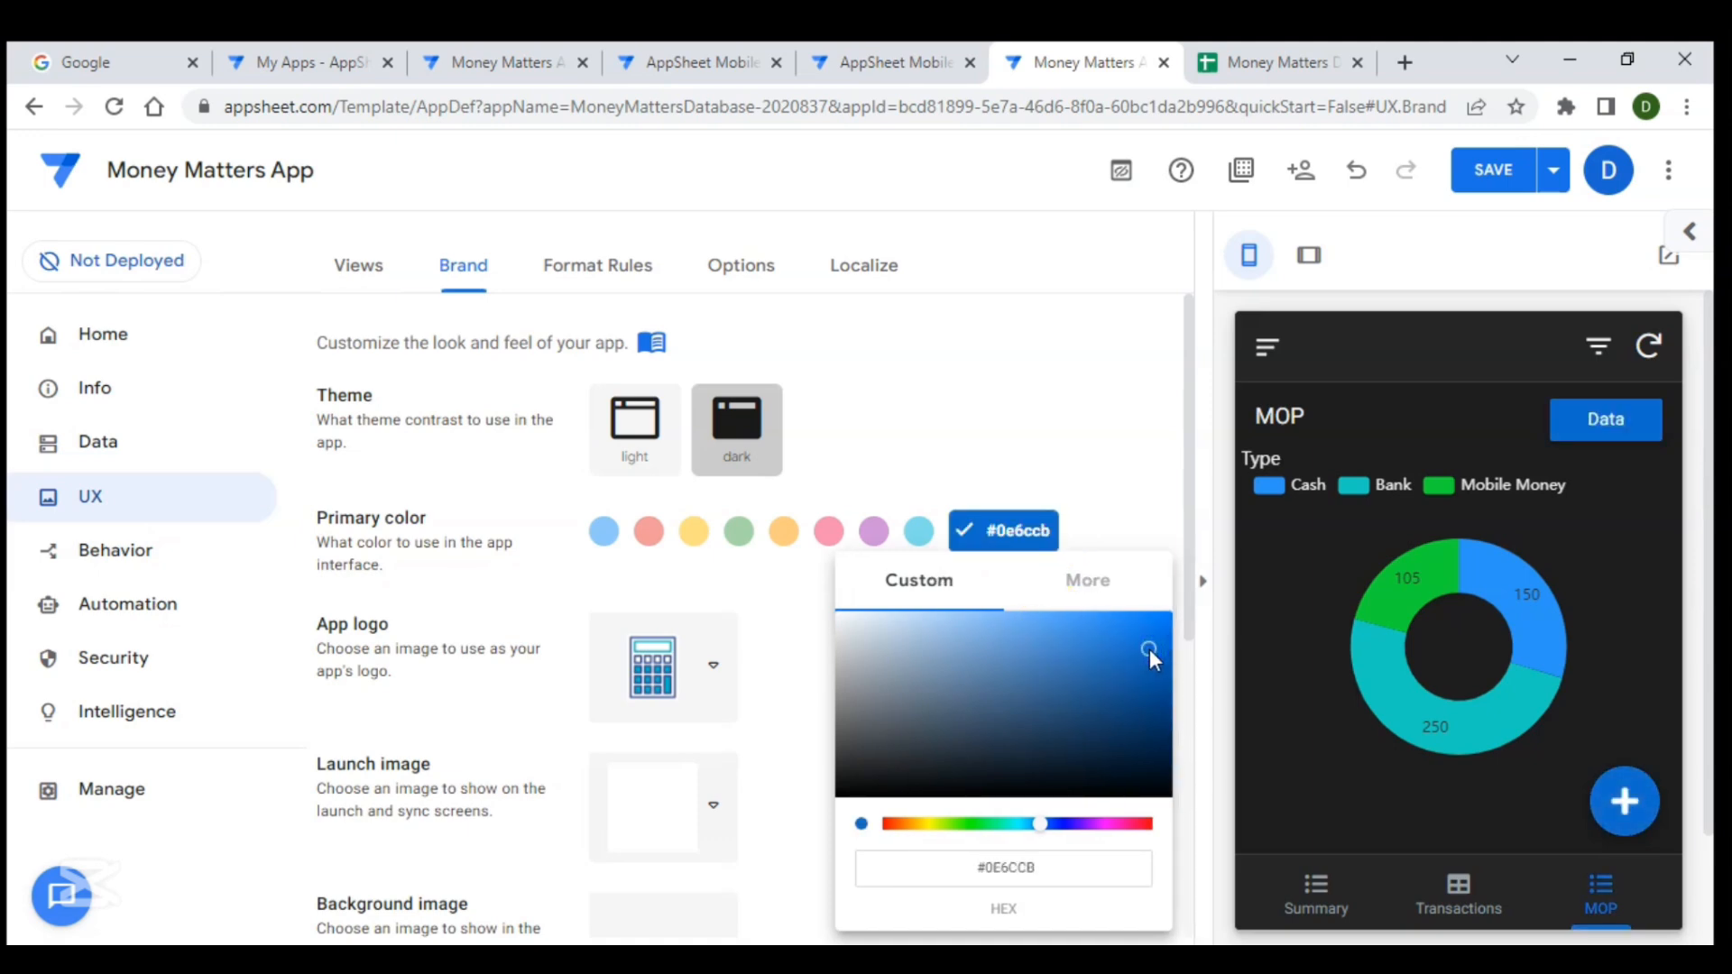
pyautogui.click(1128, 468)
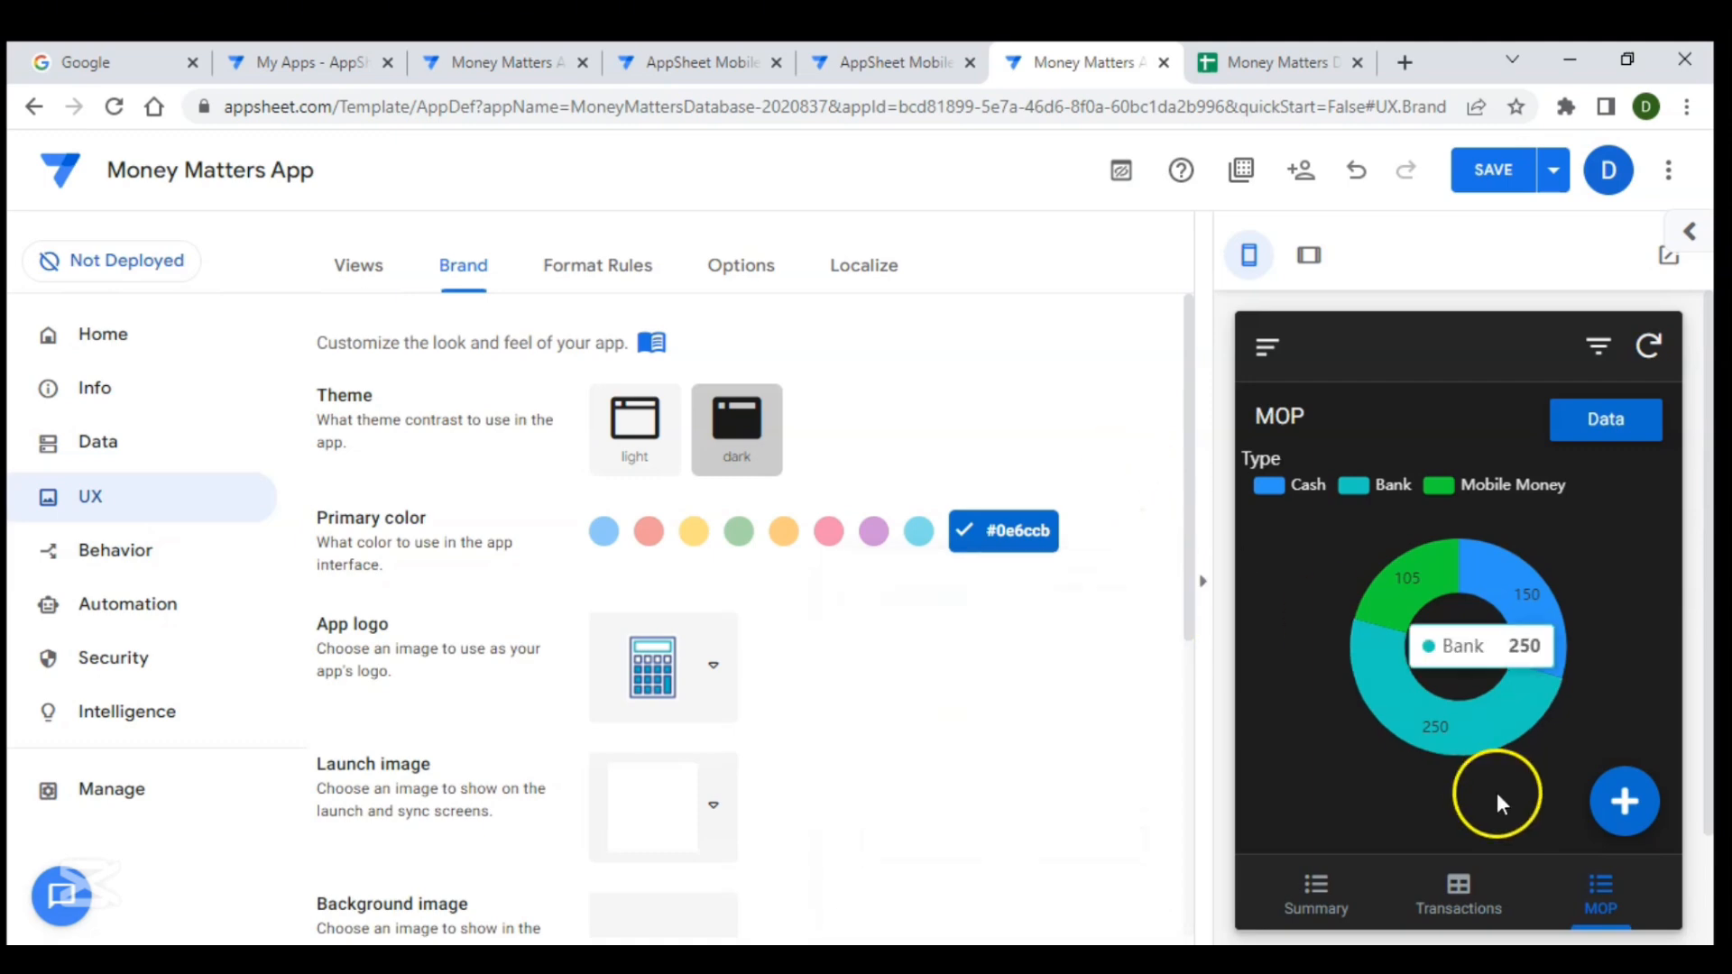
# - Review the app preview tabs with the new colour and compare them with the reference app's preview tab
pyautogui.click(1330, 891)
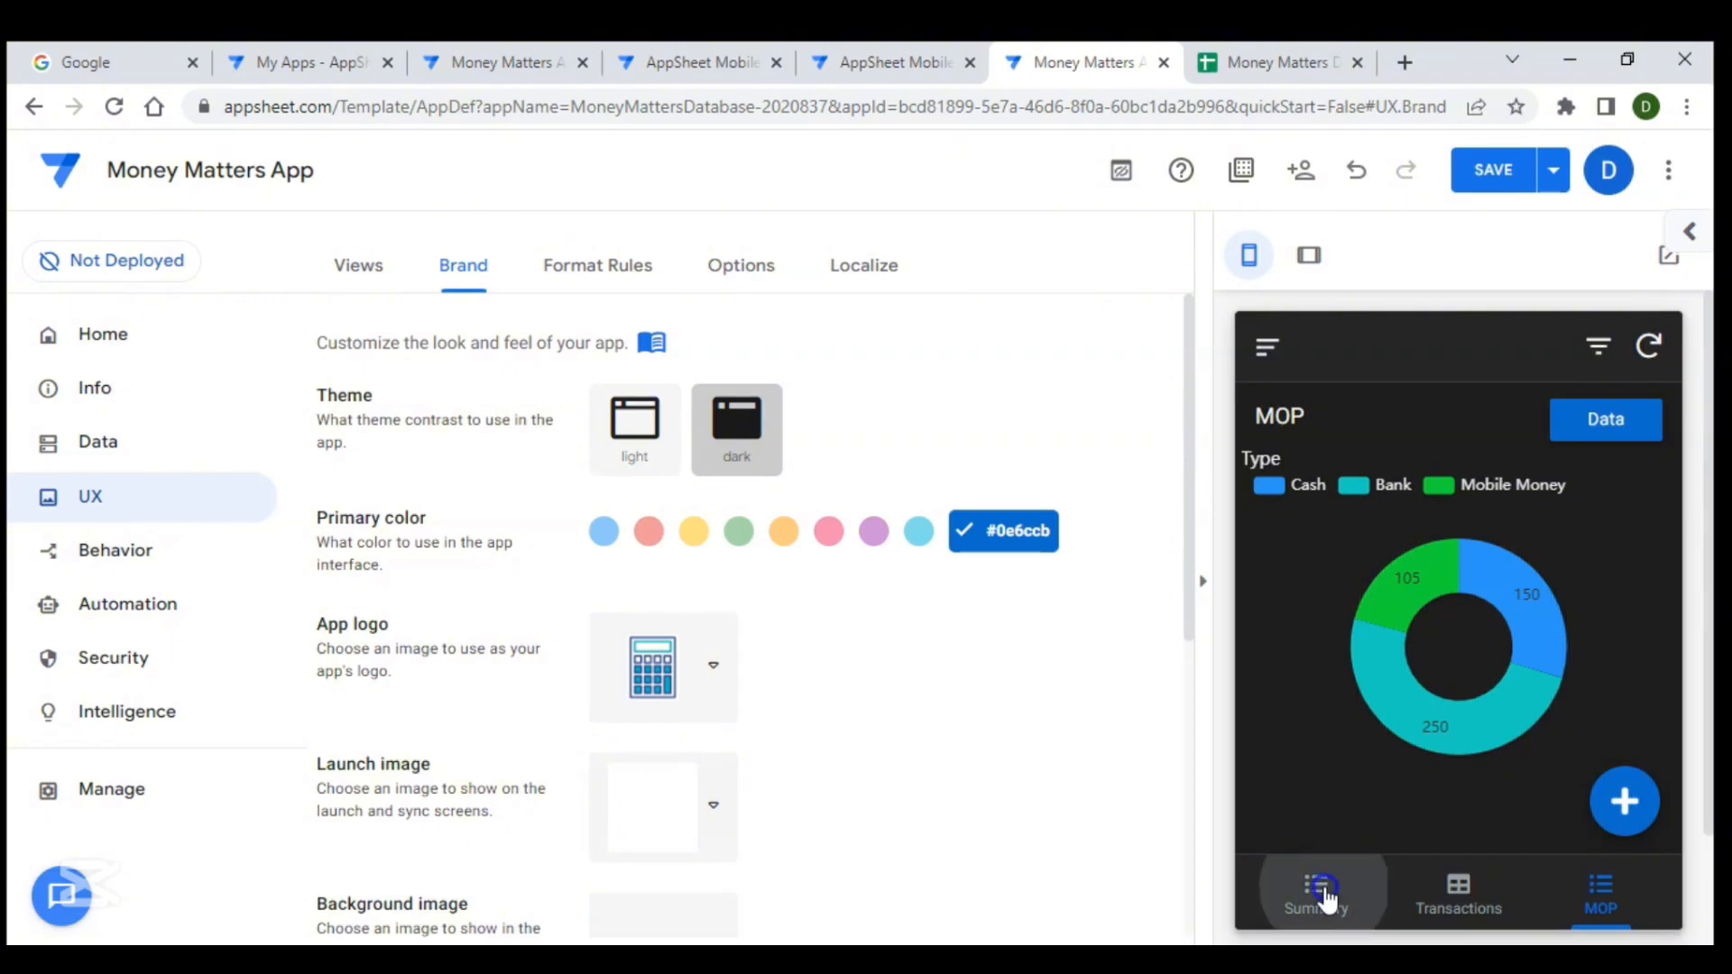
pyautogui.click(1440, 891)
pyautogui.click(1575, 898)
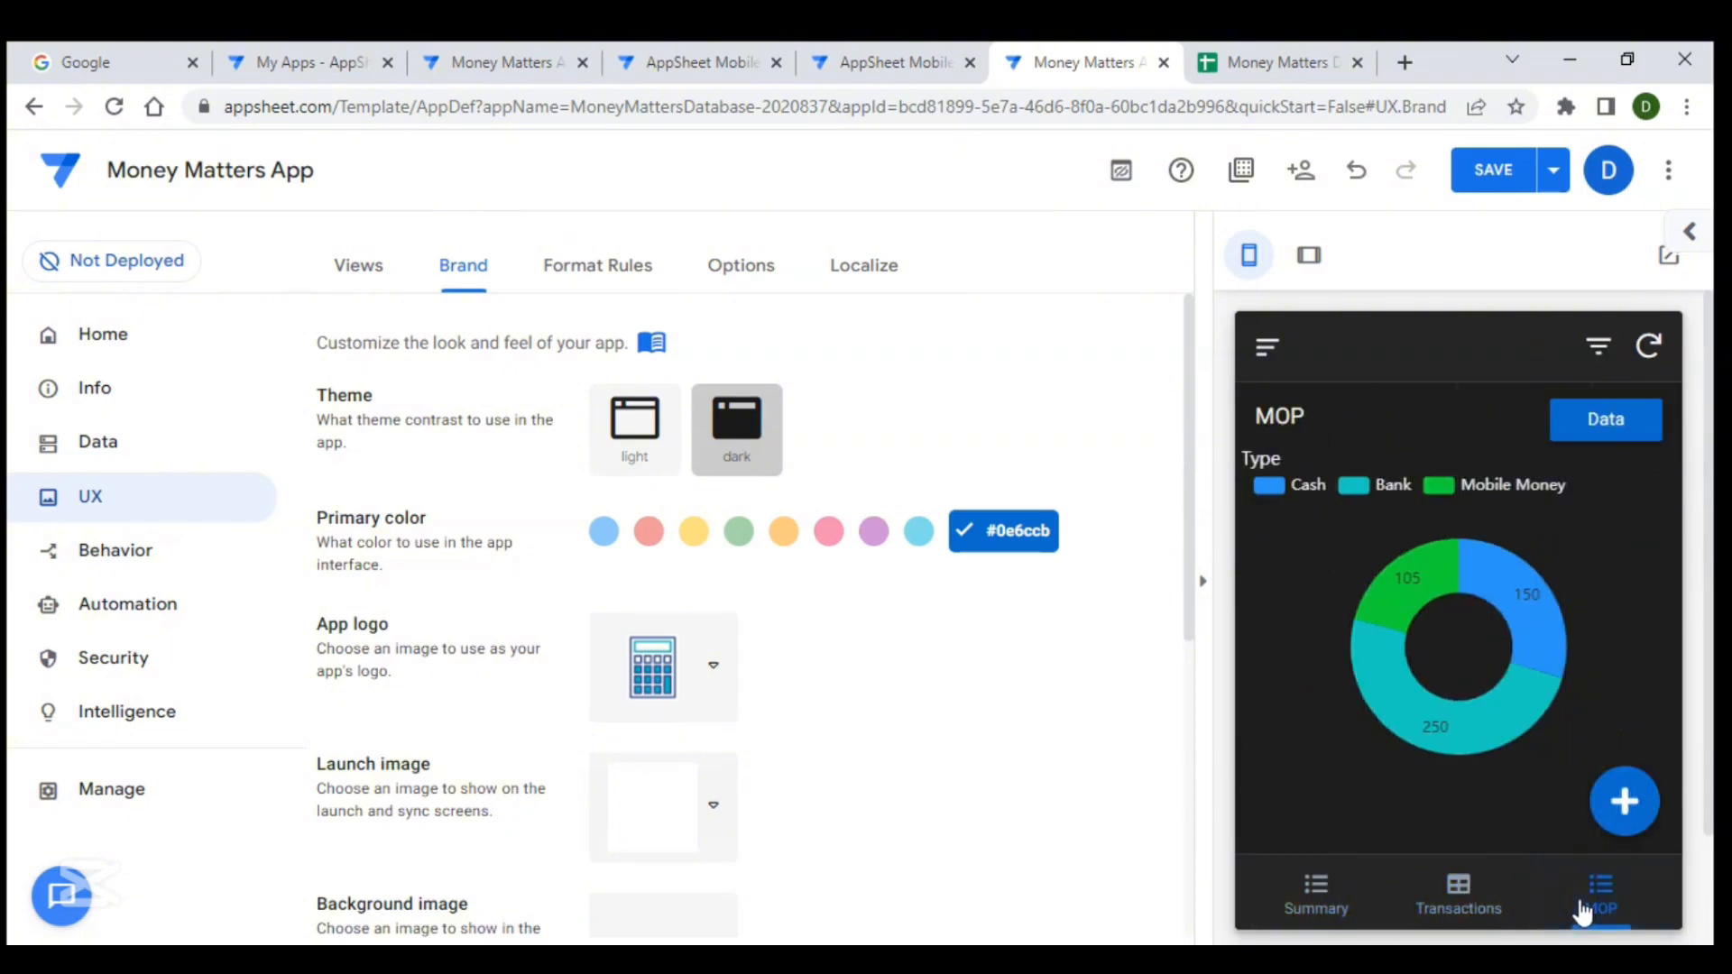
pyautogui.click(1484, 905)
pyautogui.click(1334, 902)
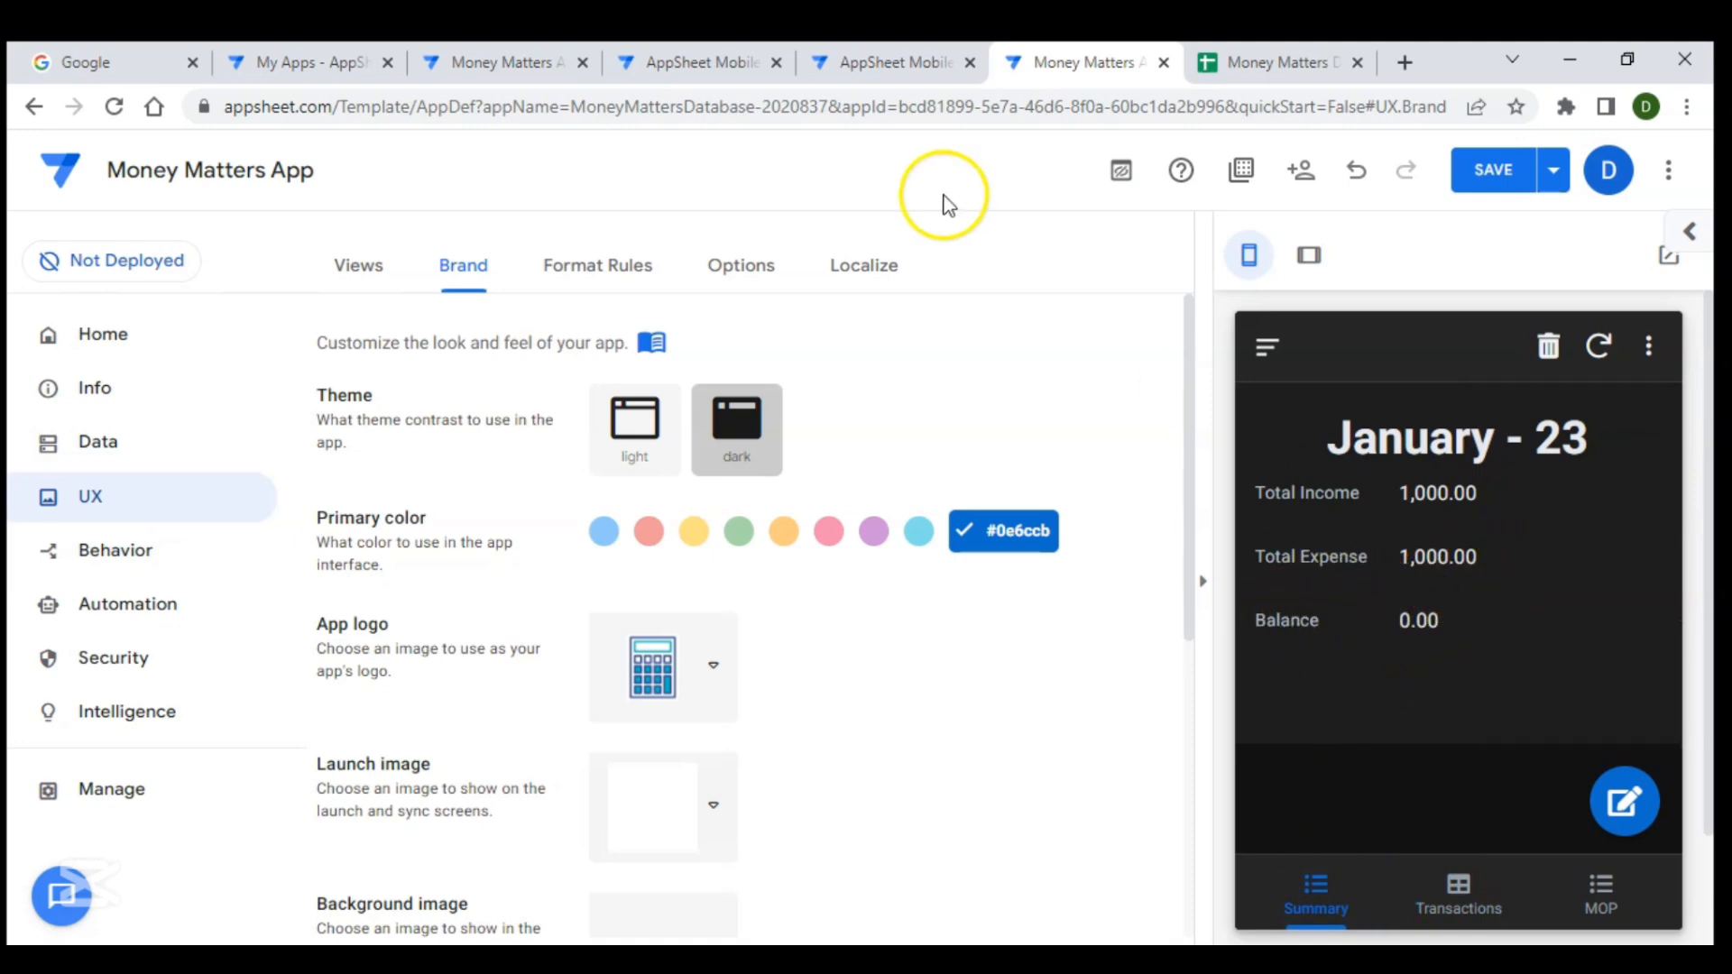
pyautogui.click(704, 63)
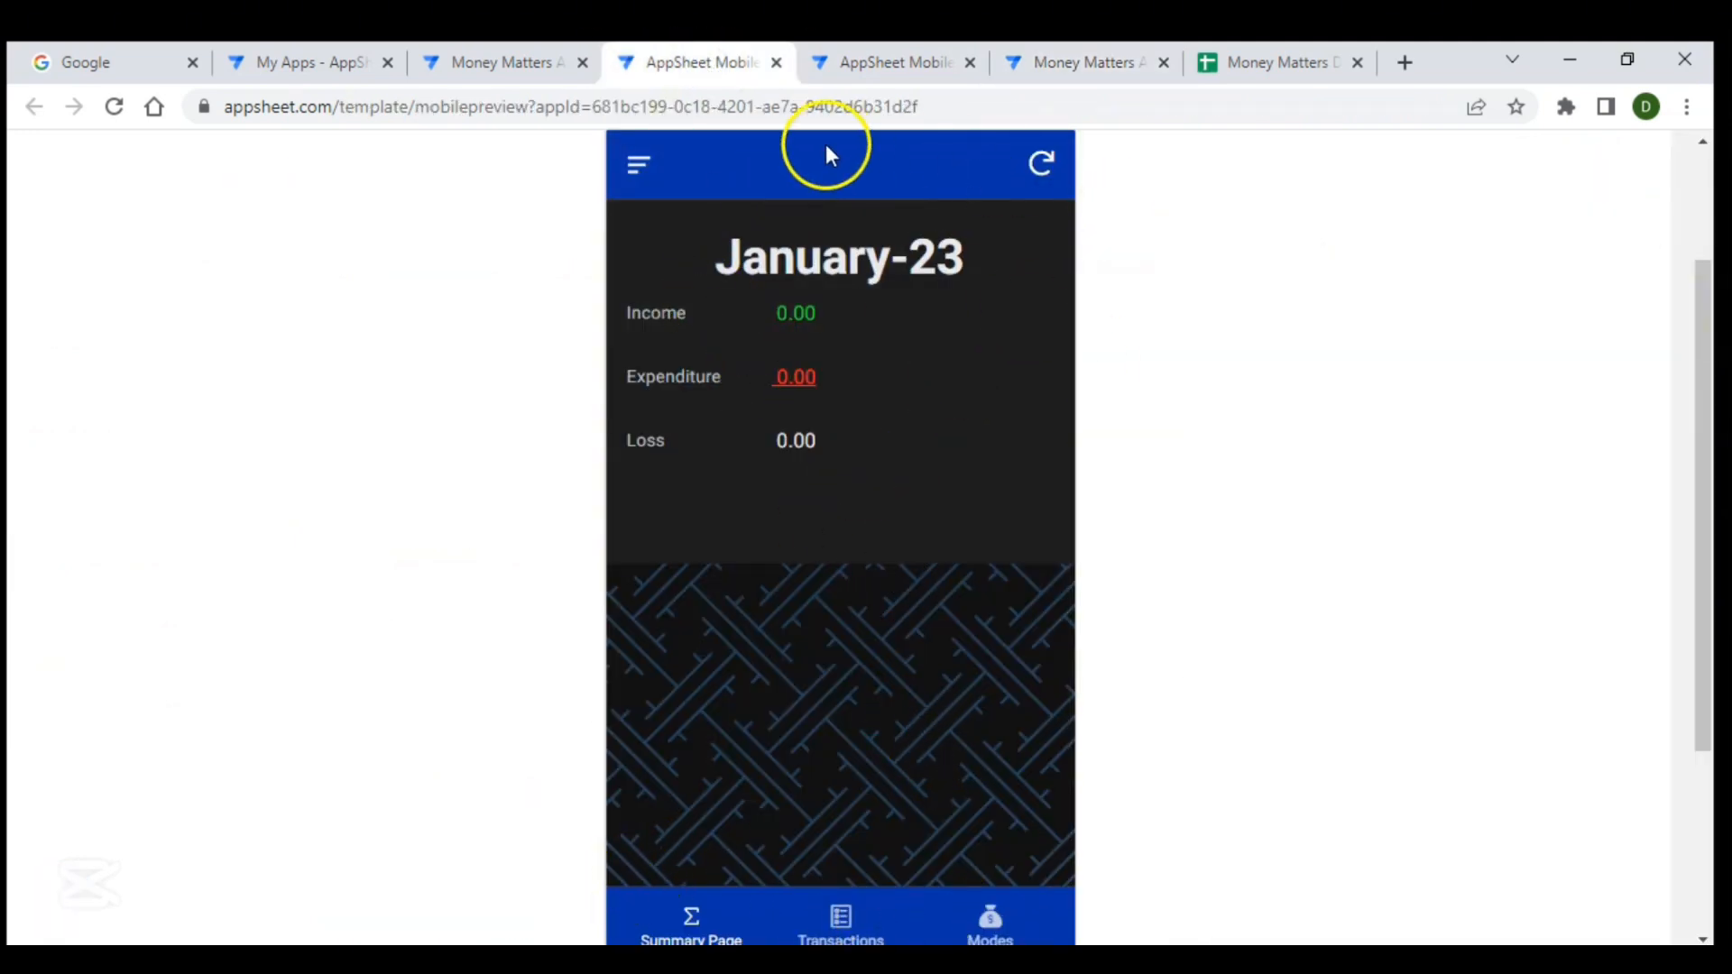
pyautogui.click(1074, 65)
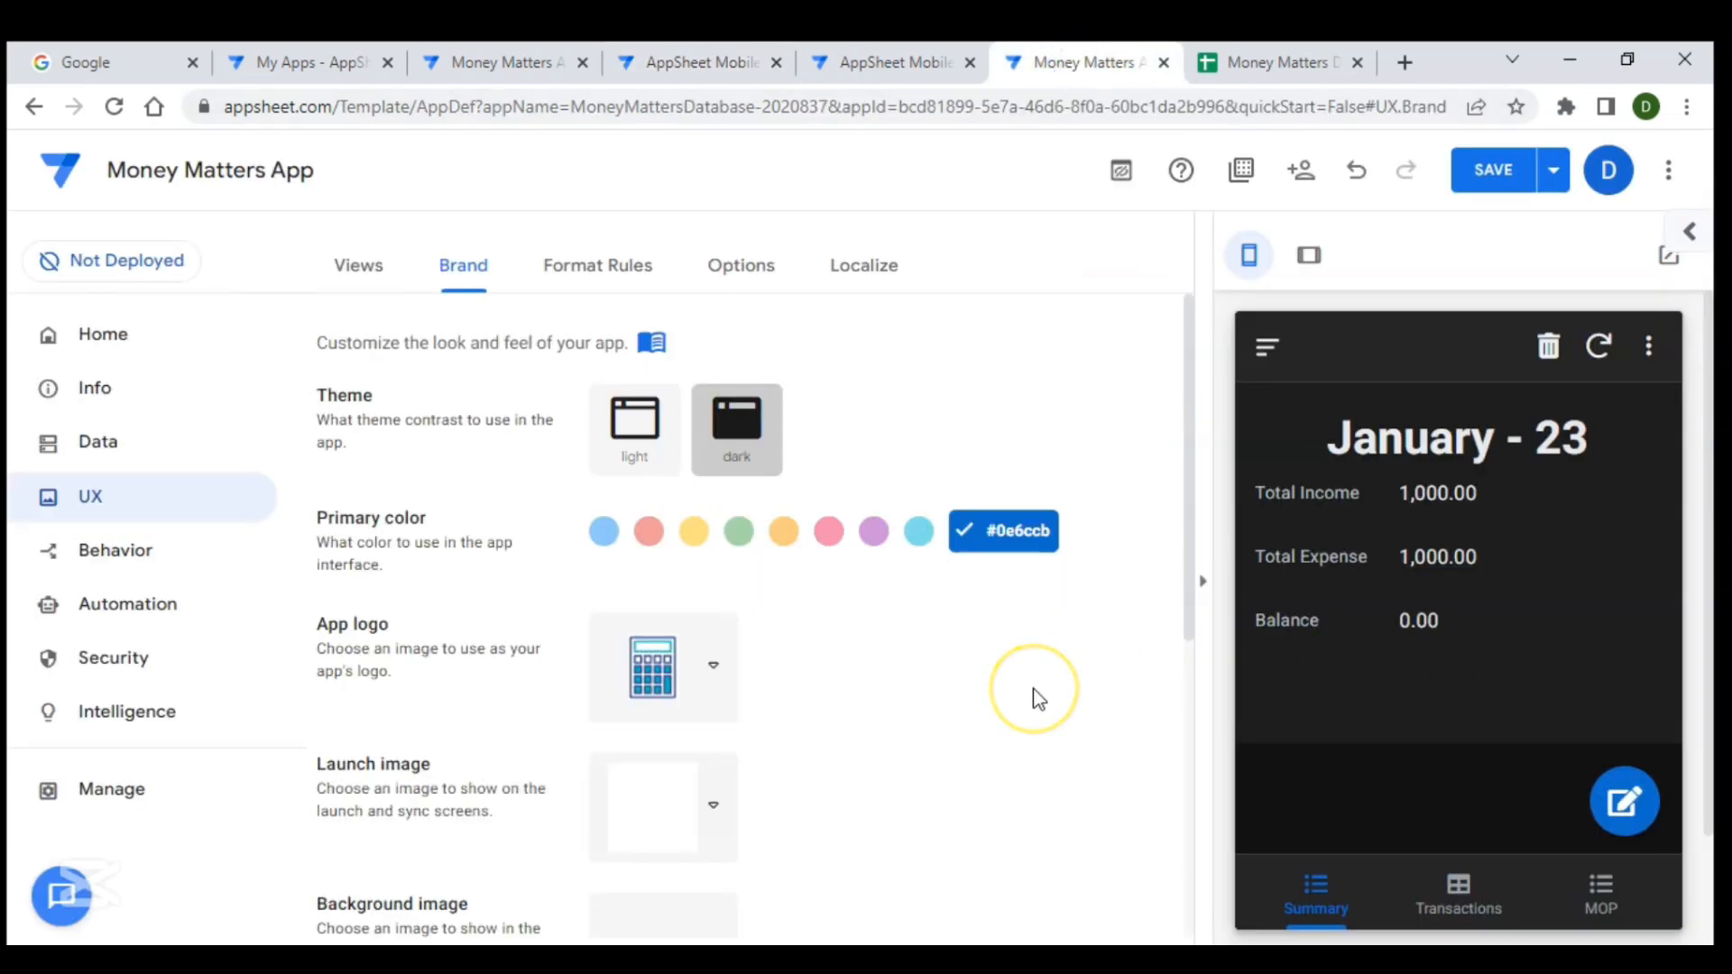
pyautogui.scroll(-2, 1038, 695)
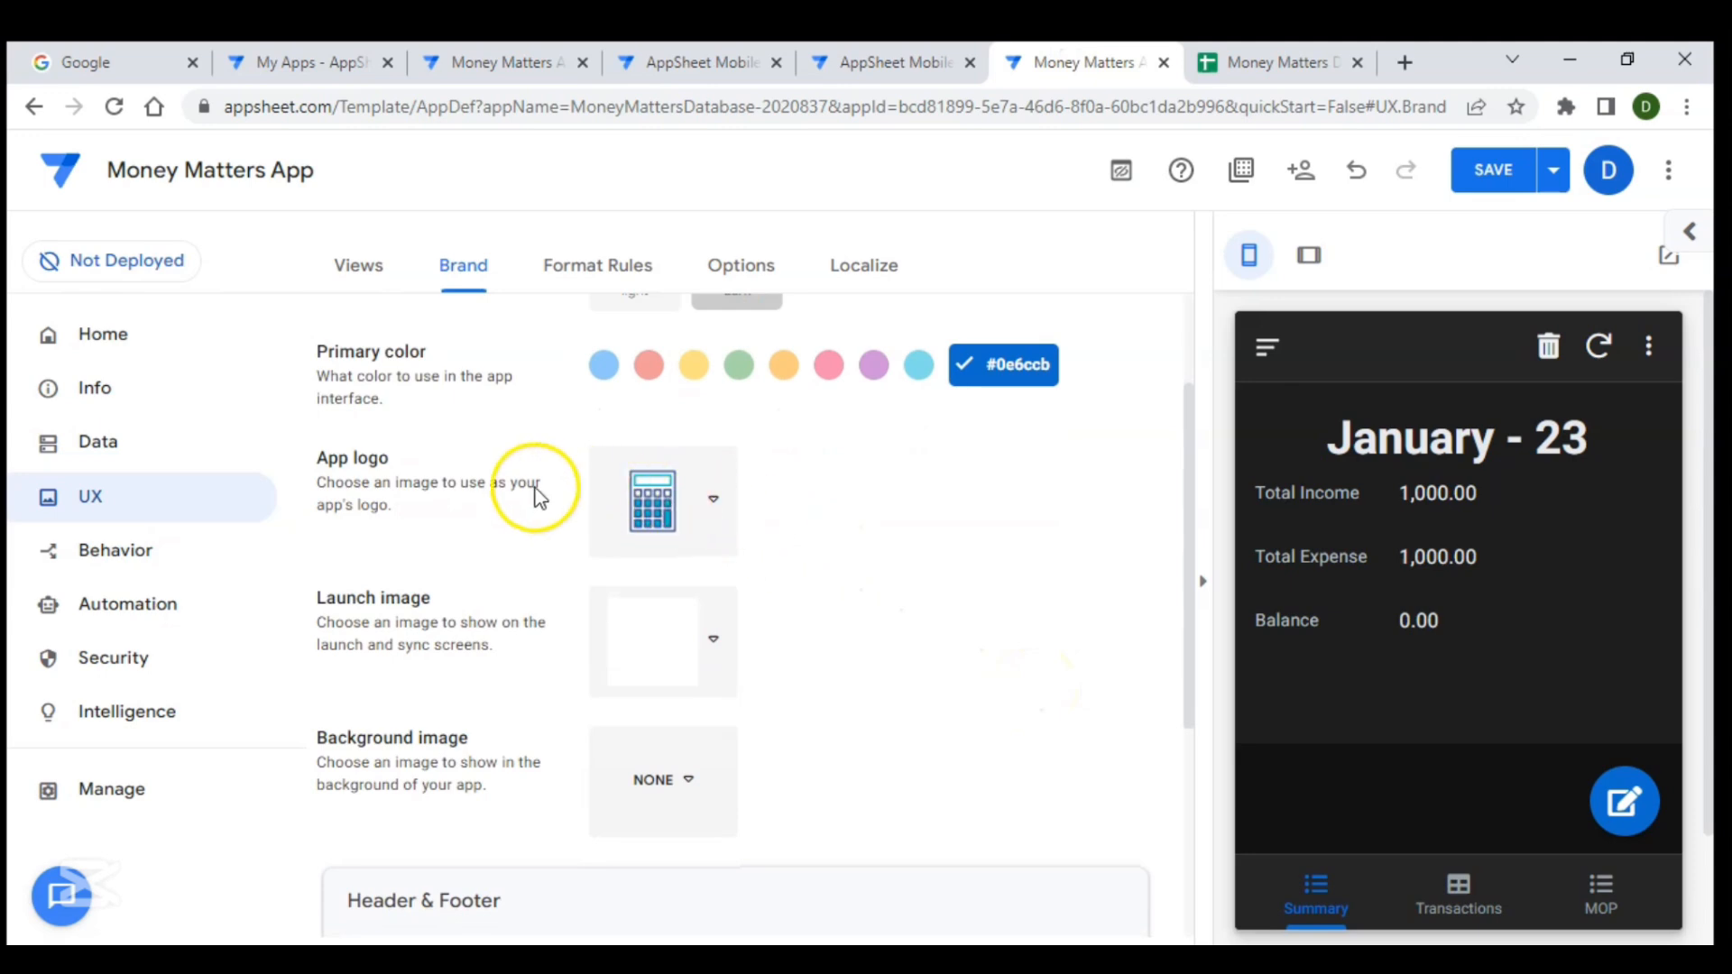
pyautogui.click(705, 508)
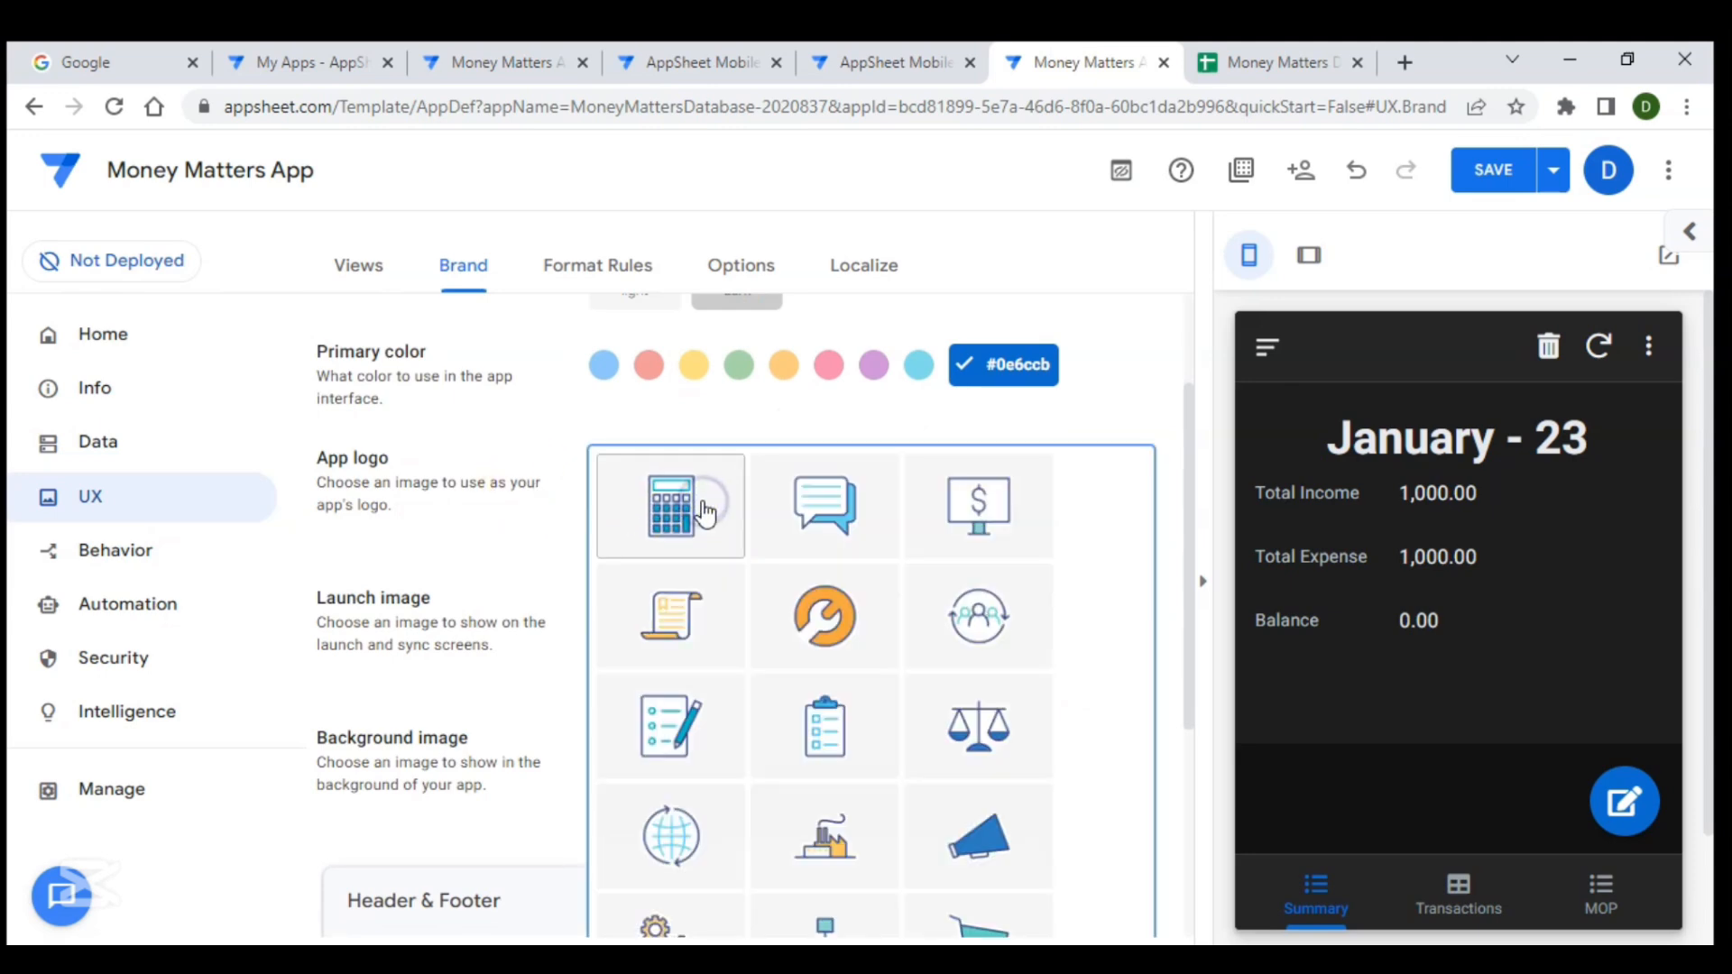
pyautogui.click(706, 513)
# - Set the launch image to the dark diagonal gradient and save the app
pyautogui.scroll(-3, 721, 585)
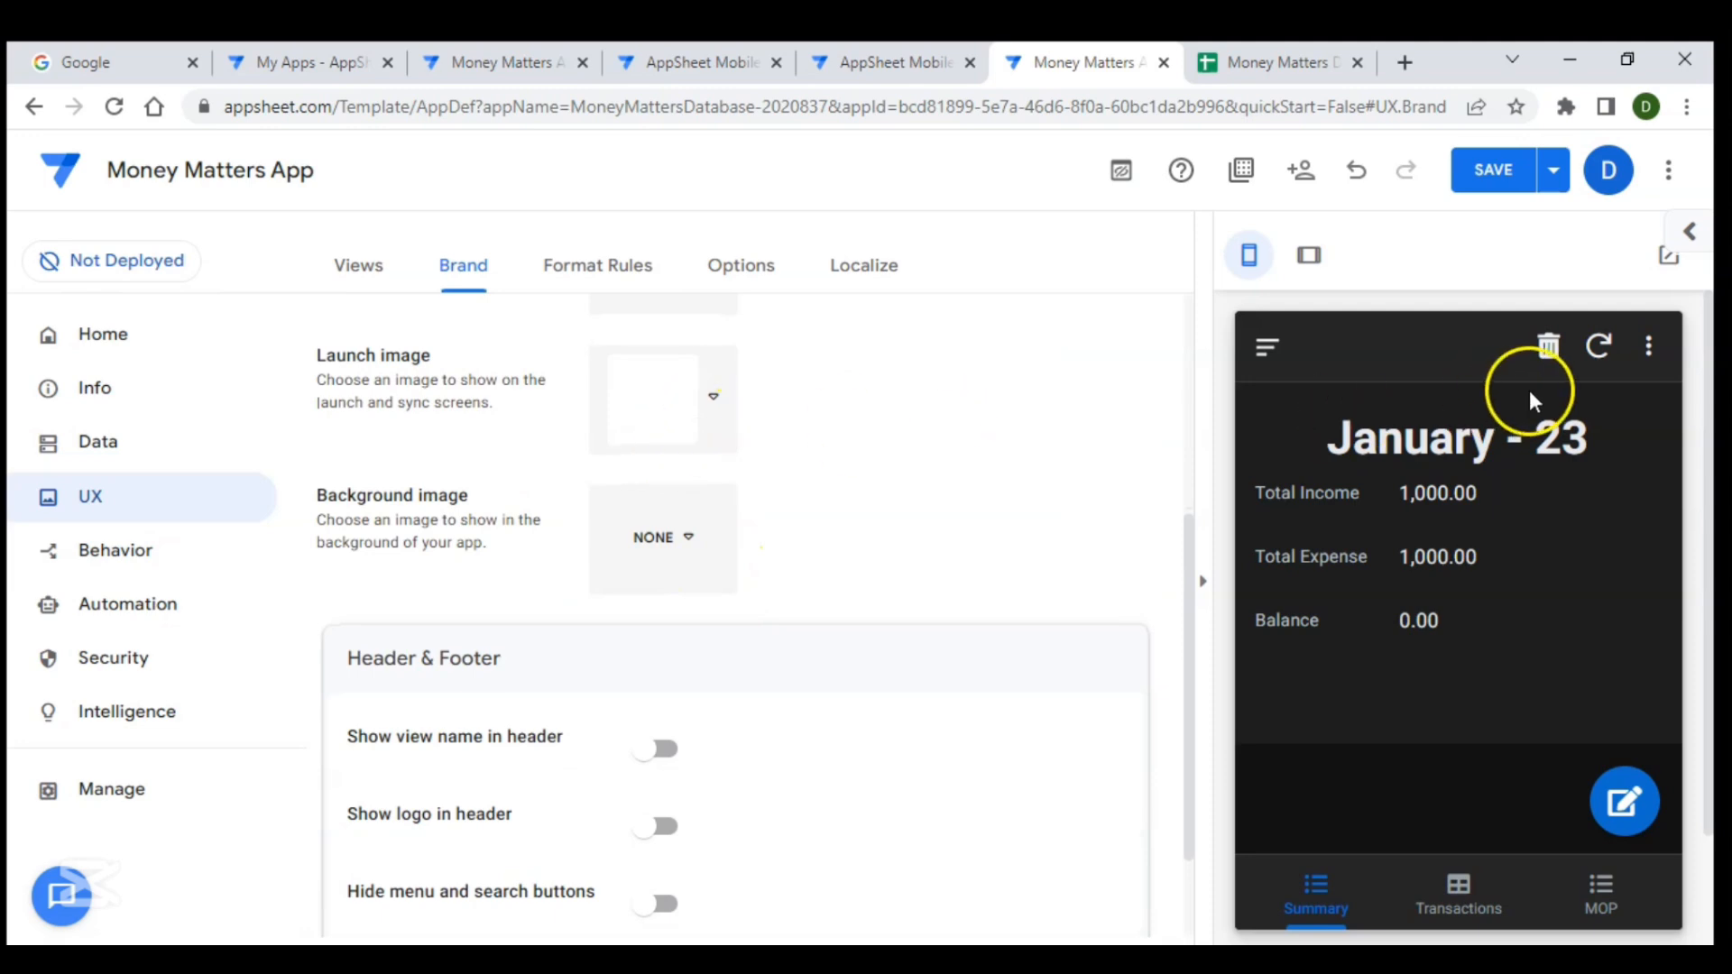
pyautogui.click(1597, 349)
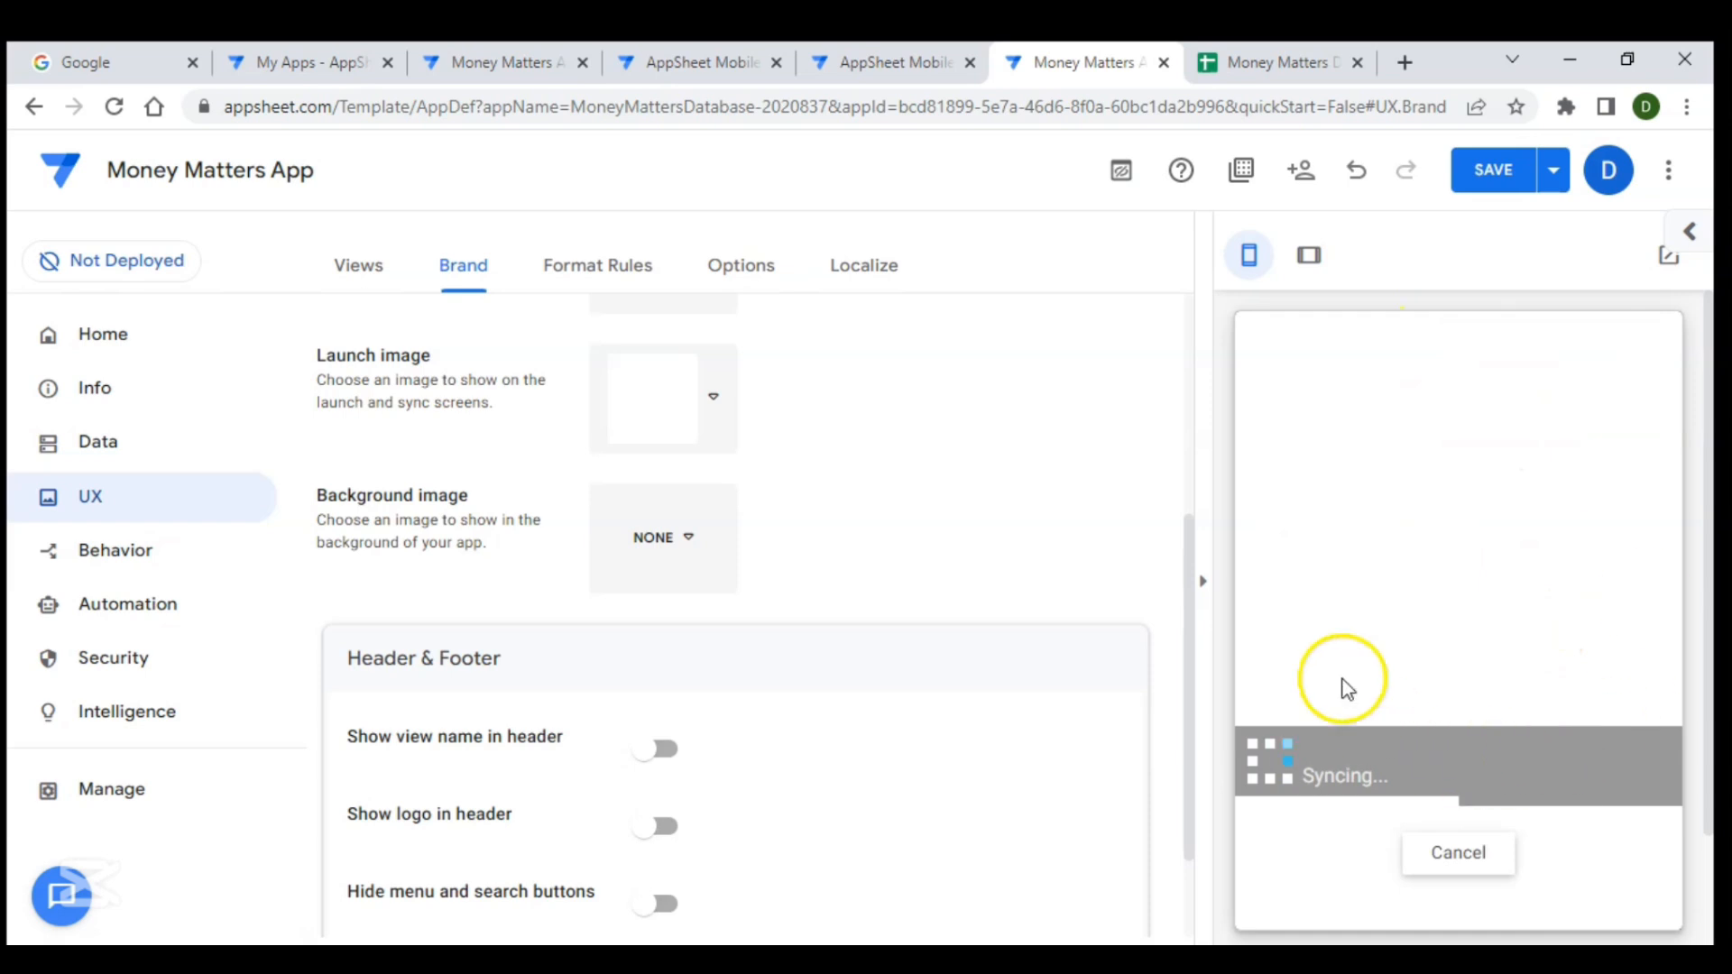
pyautogui.click(710, 402)
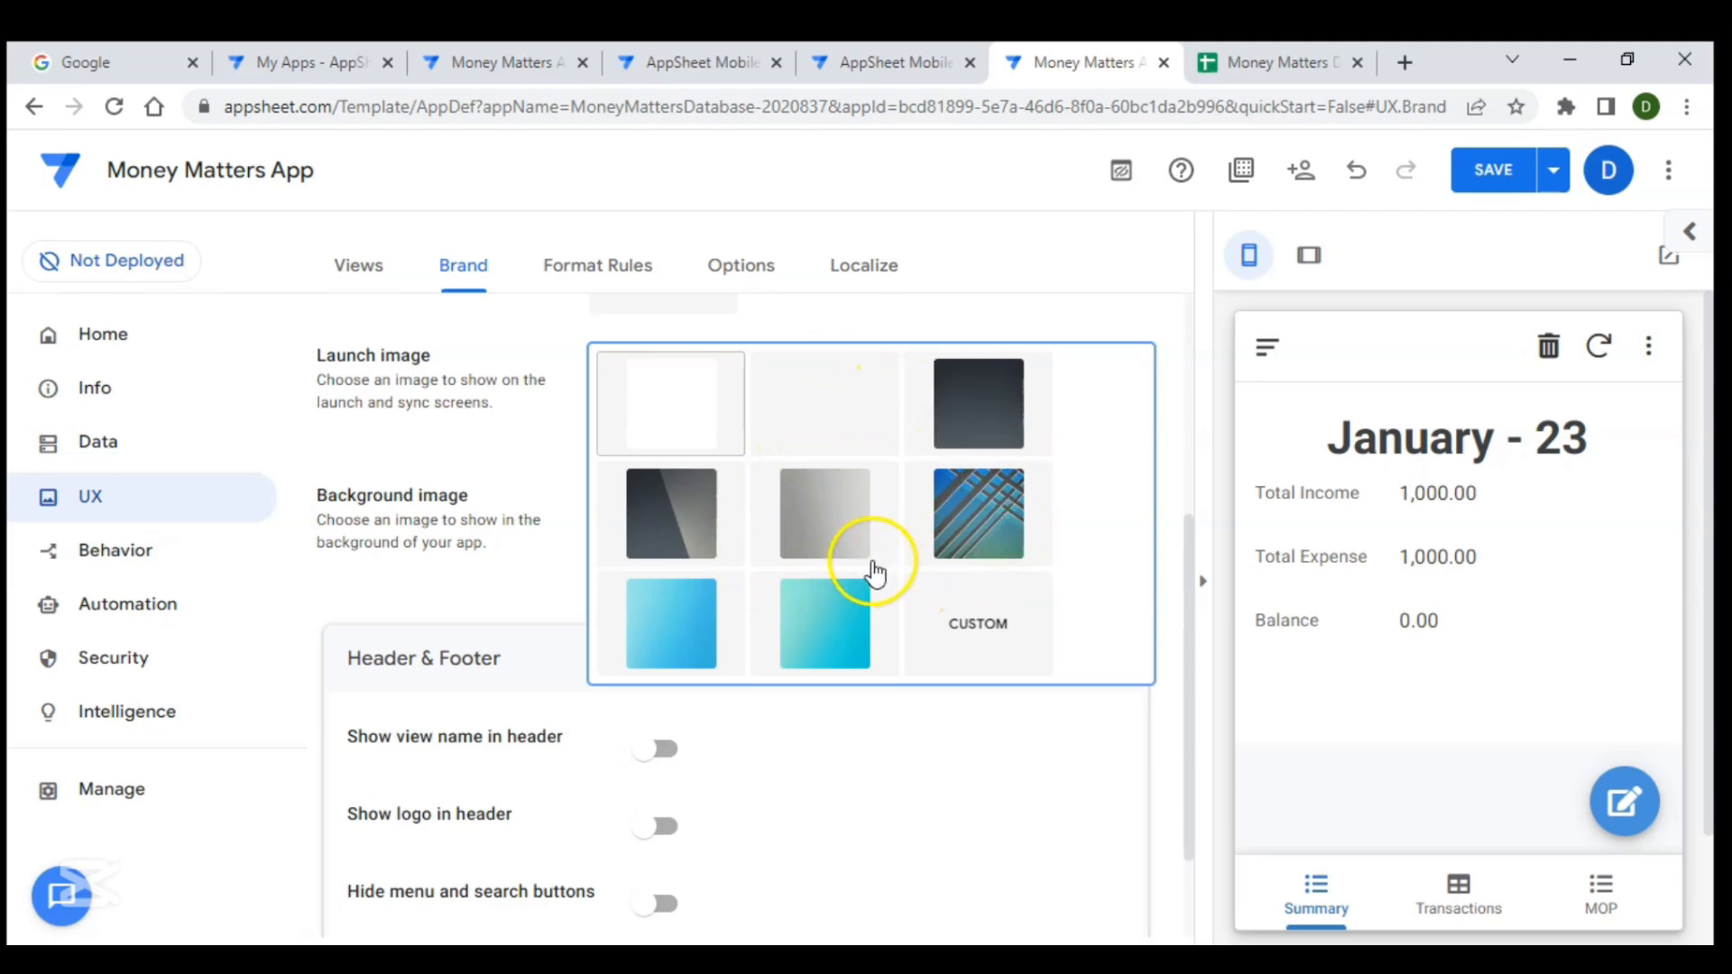
pyautogui.click(685, 551)
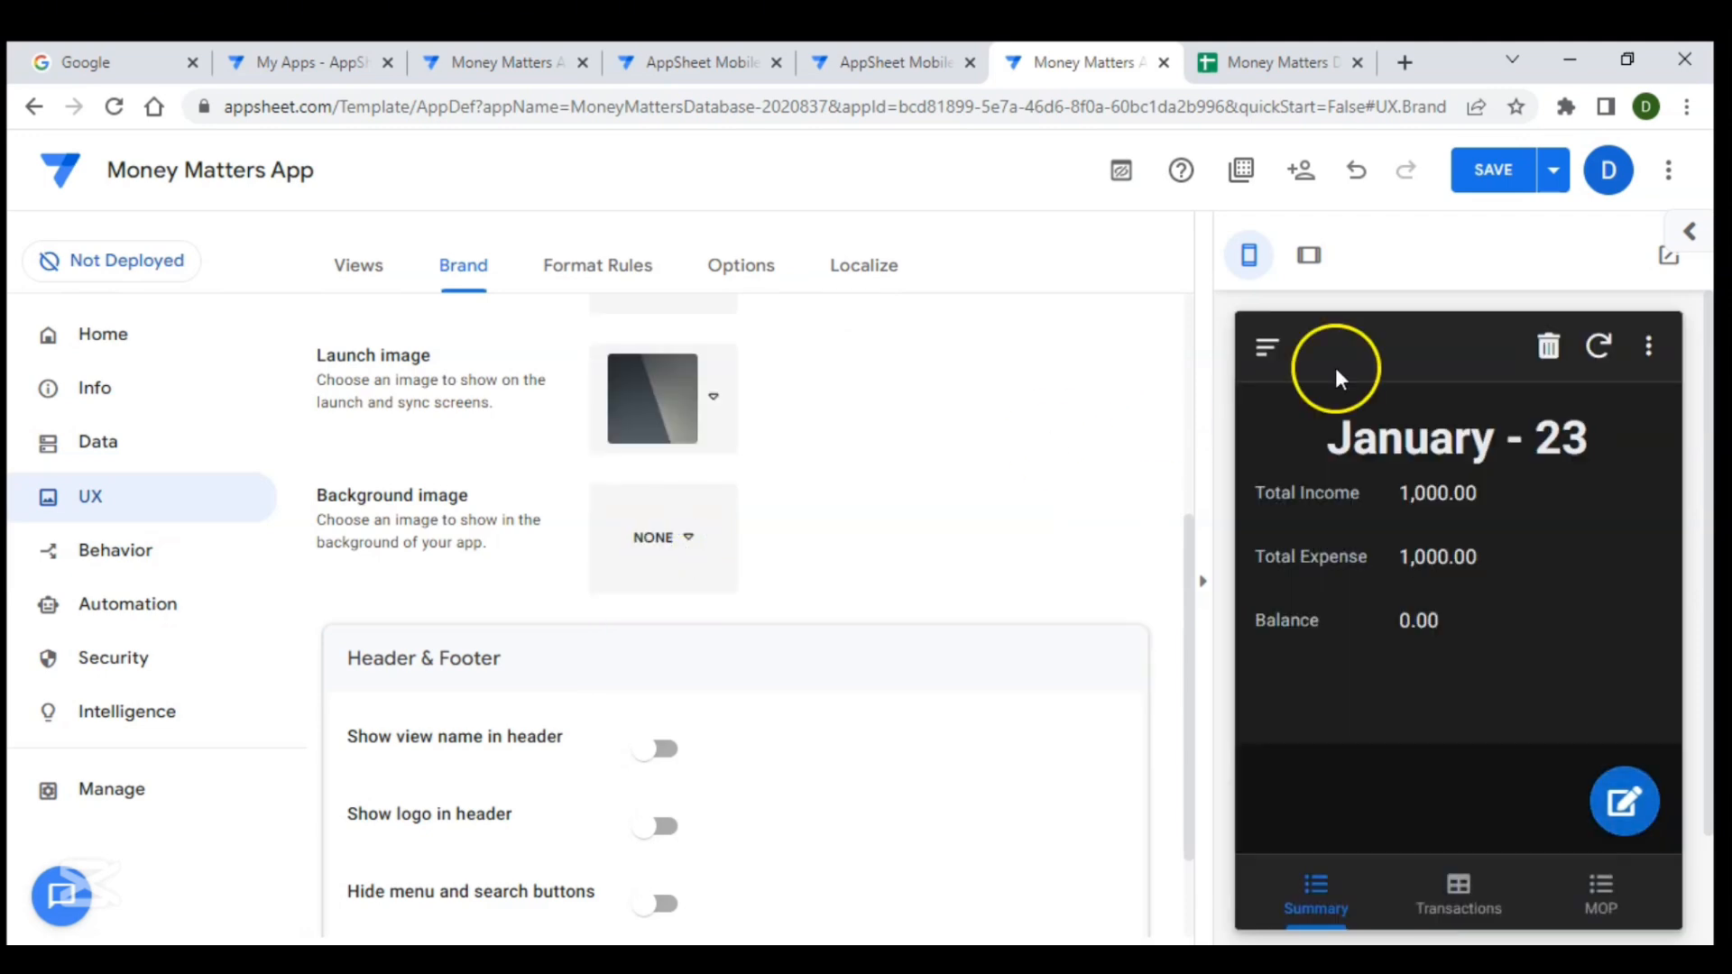
pyautogui.click(1507, 171)
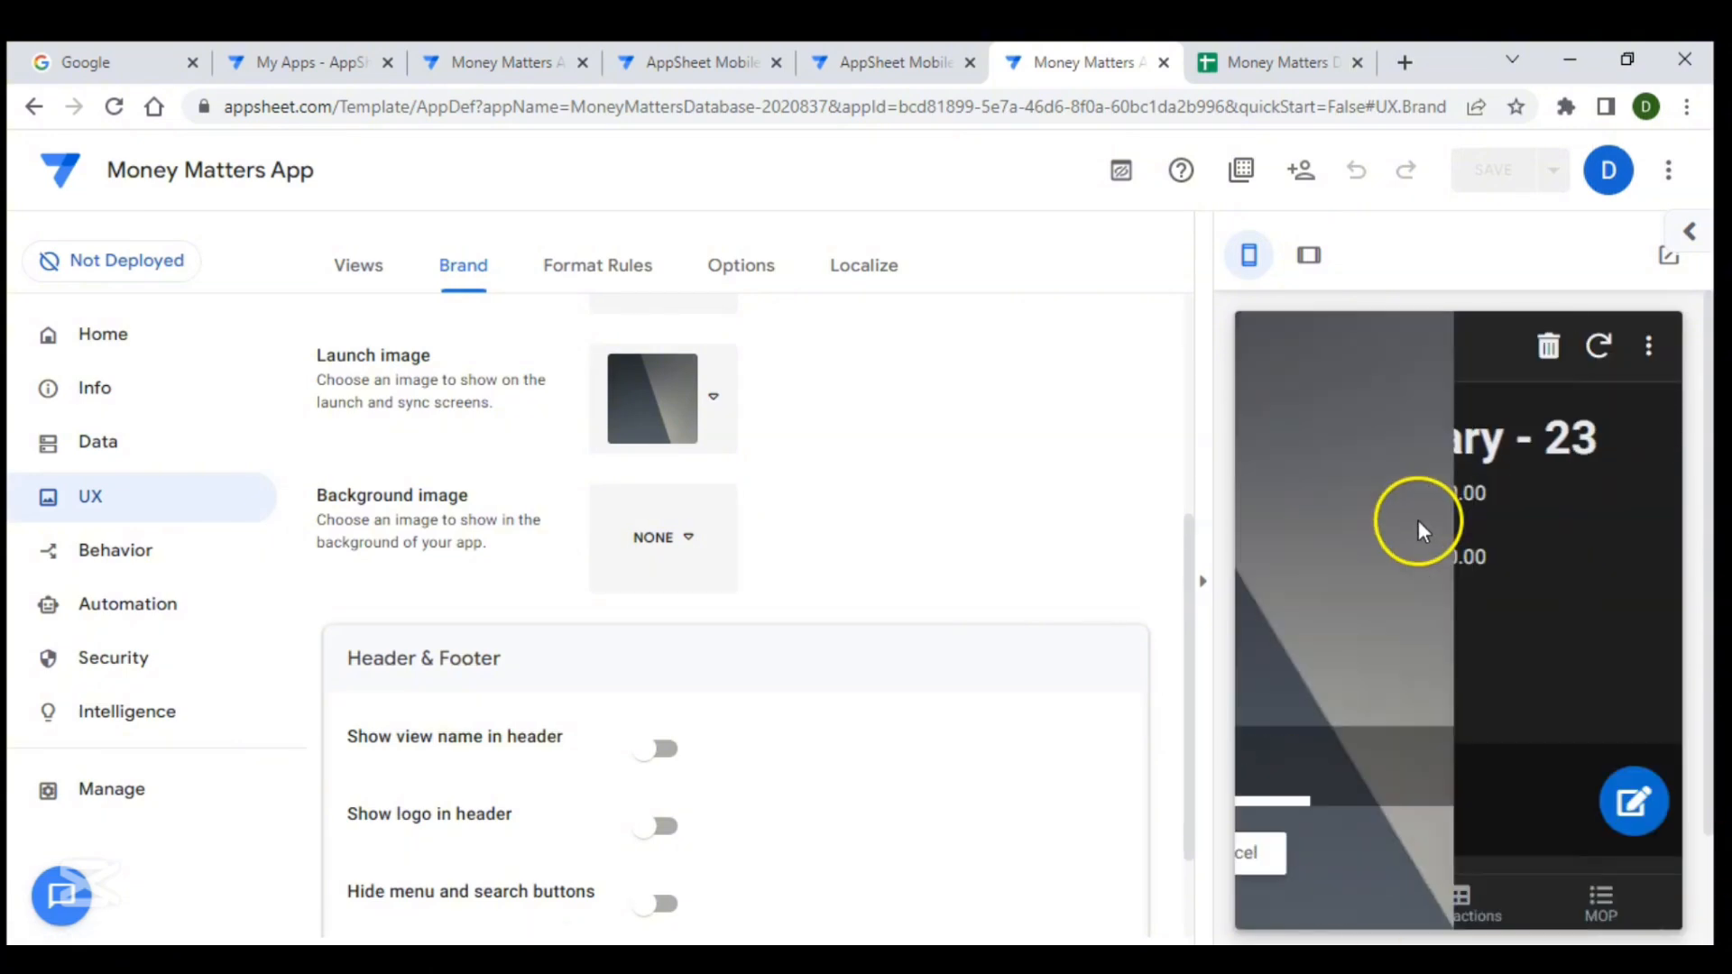
# - Set the background image to the dark pattern and save the app
pyautogui.click(678, 548)
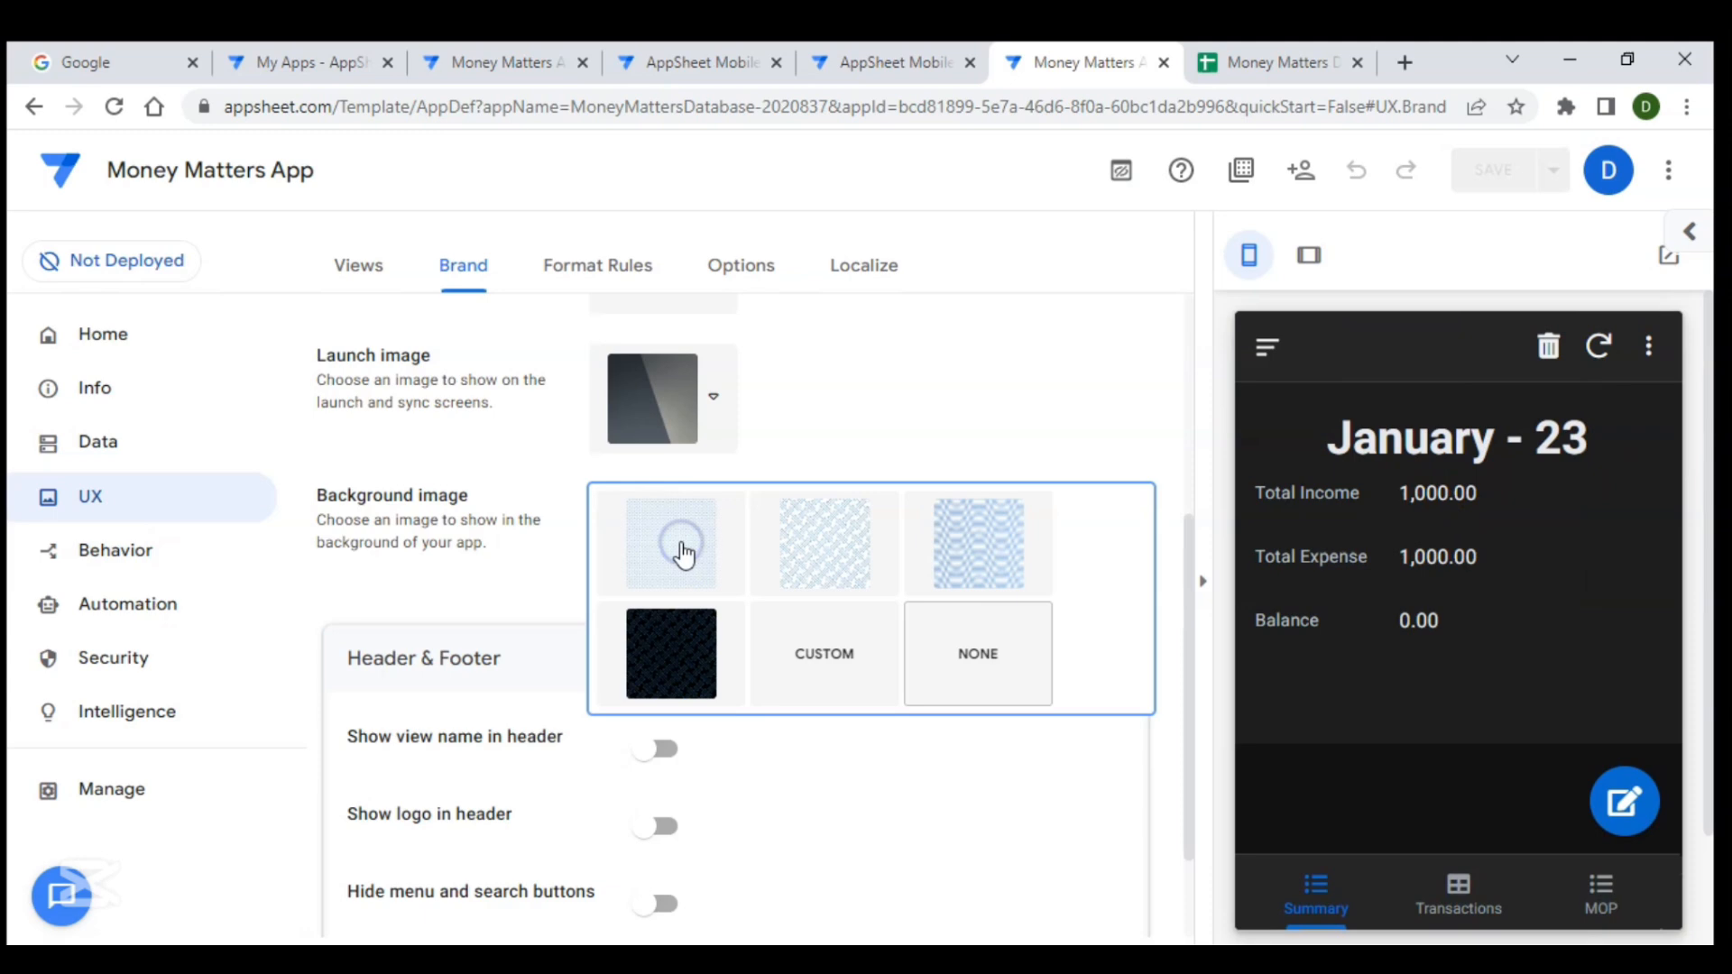
pyautogui.click(696, 666)
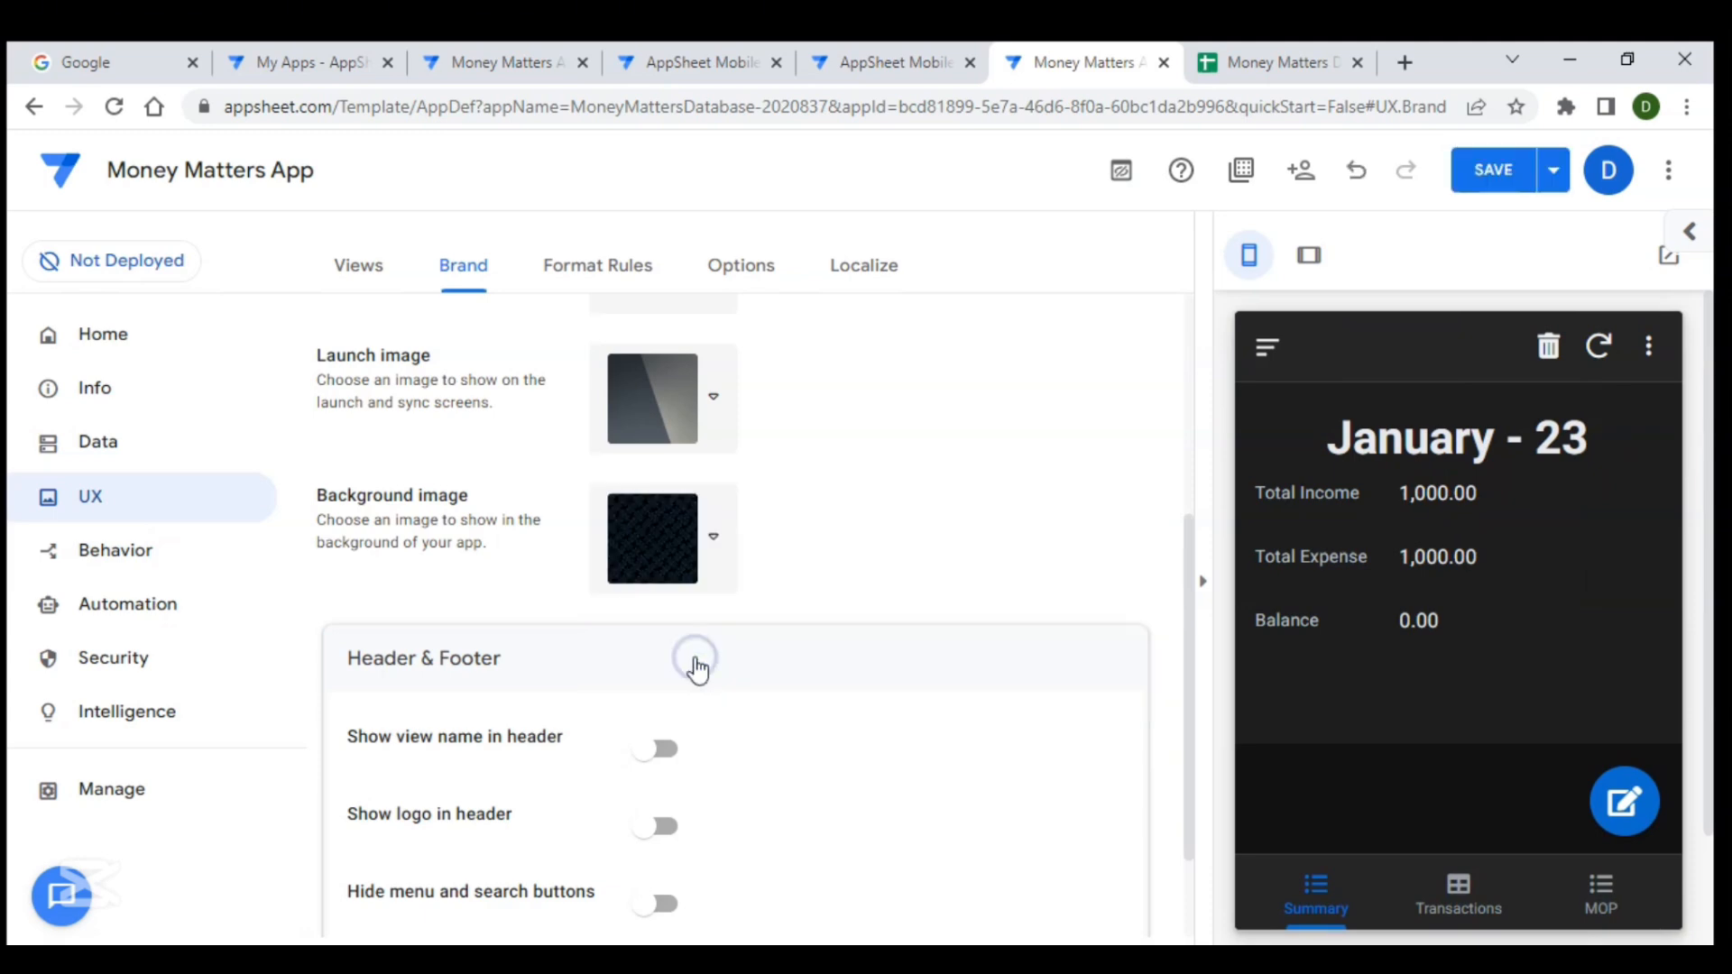
pyautogui.click(1474, 173)
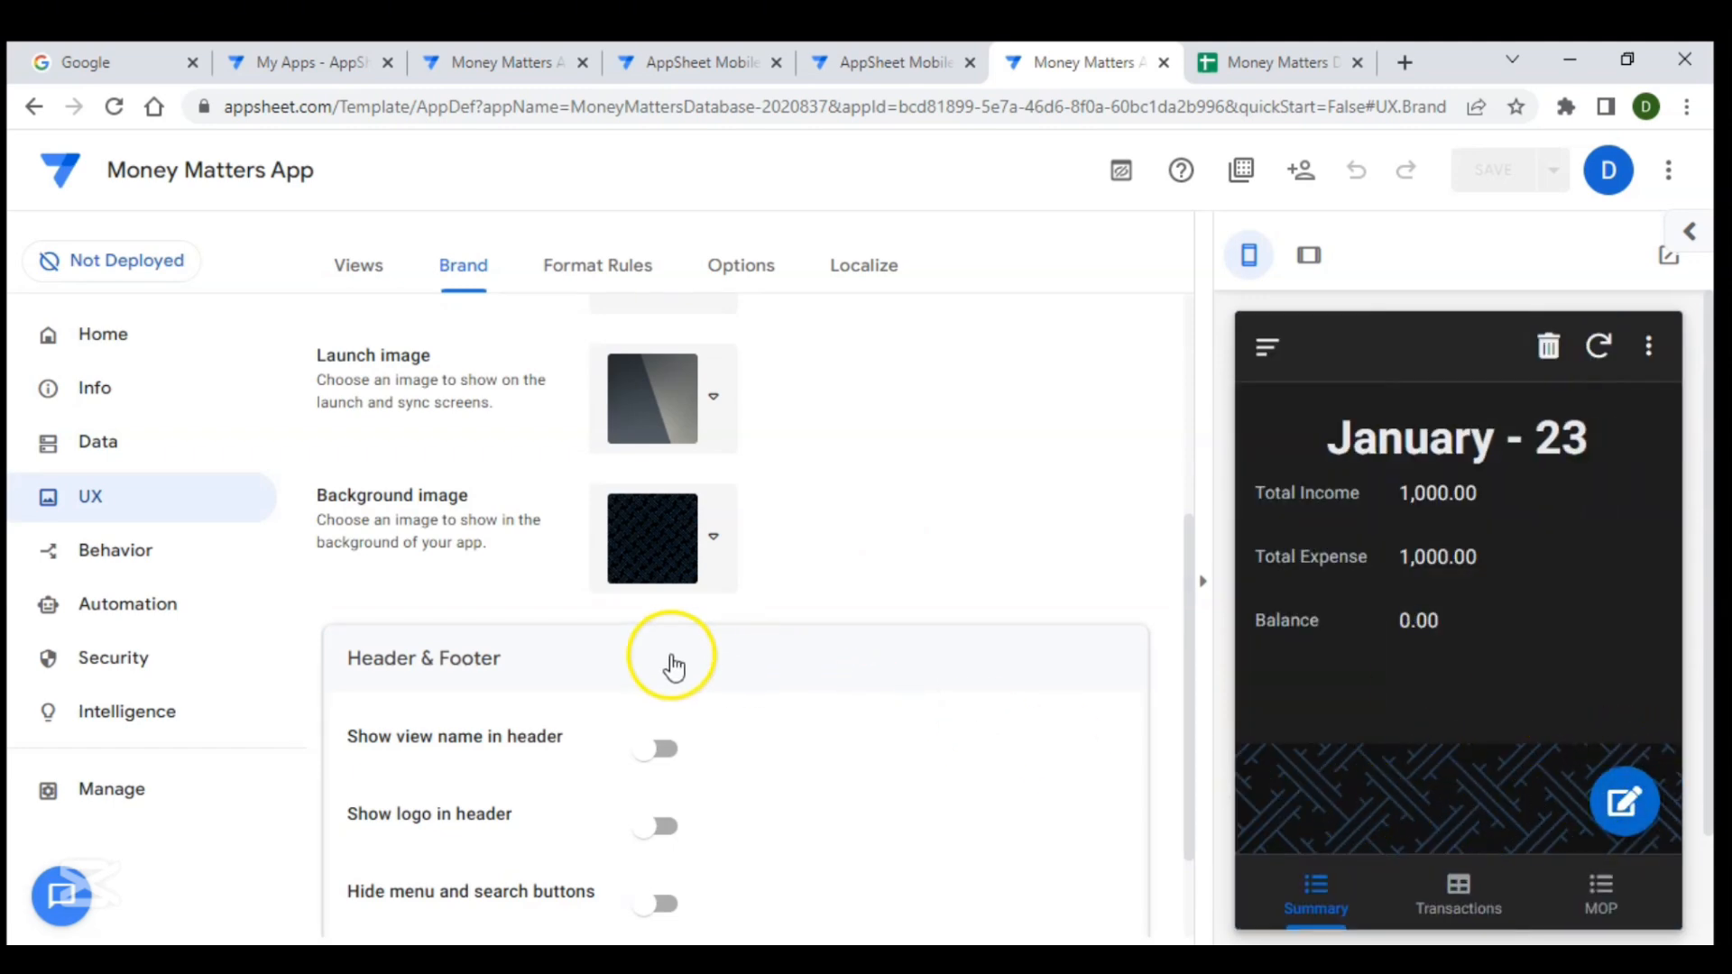
# - Try showing the view name and the logo in the header, then turn both off
pyautogui.scroll(-2, 665, 665)
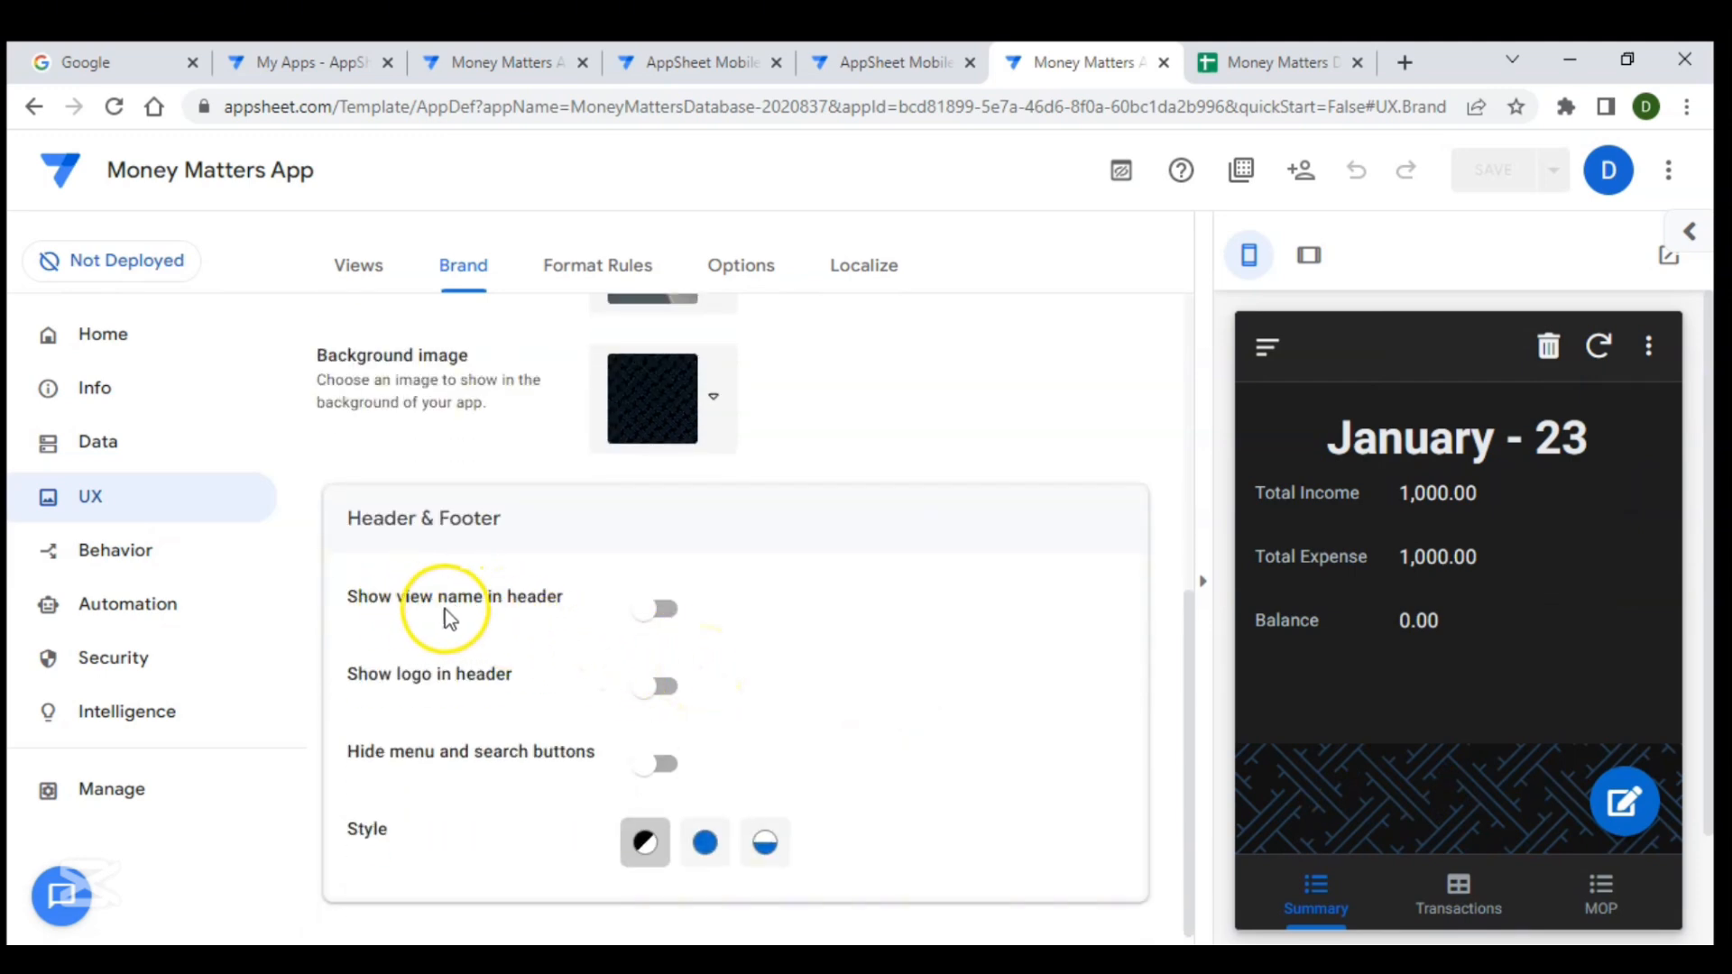
pyautogui.click(663, 608)
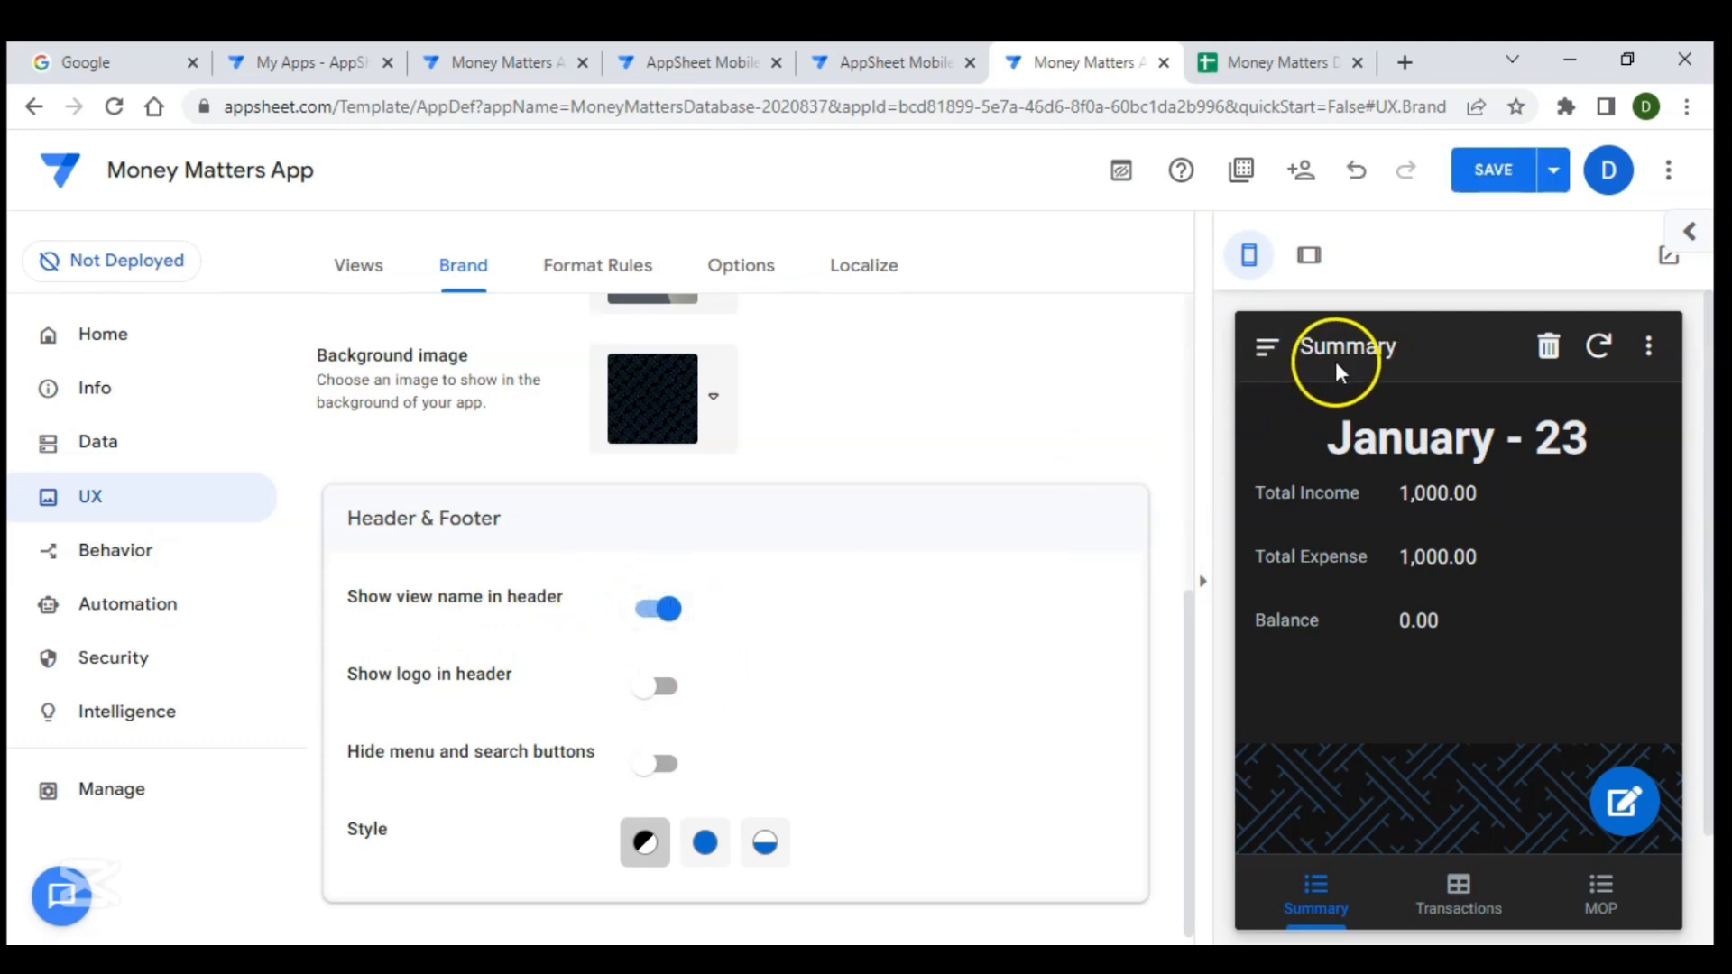
pyautogui.click(657, 607)
pyautogui.click(667, 688)
pyautogui.click(669, 687)
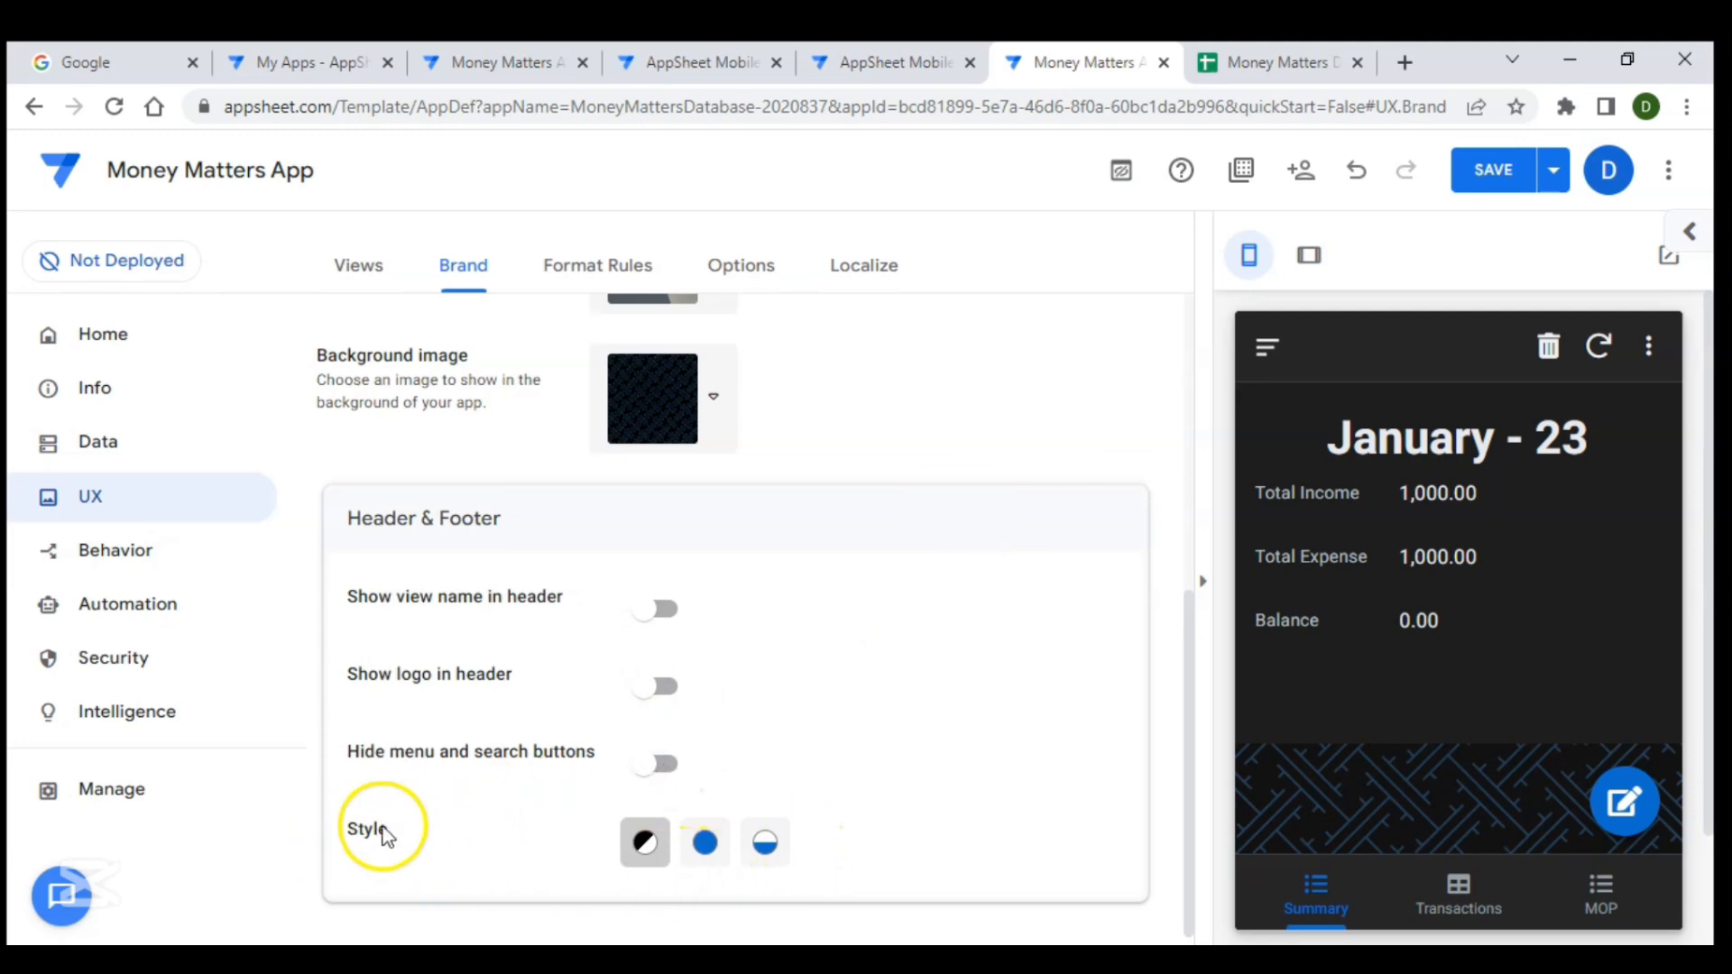
# - Set the header and footer style to Colored
pyautogui.click(703, 853)
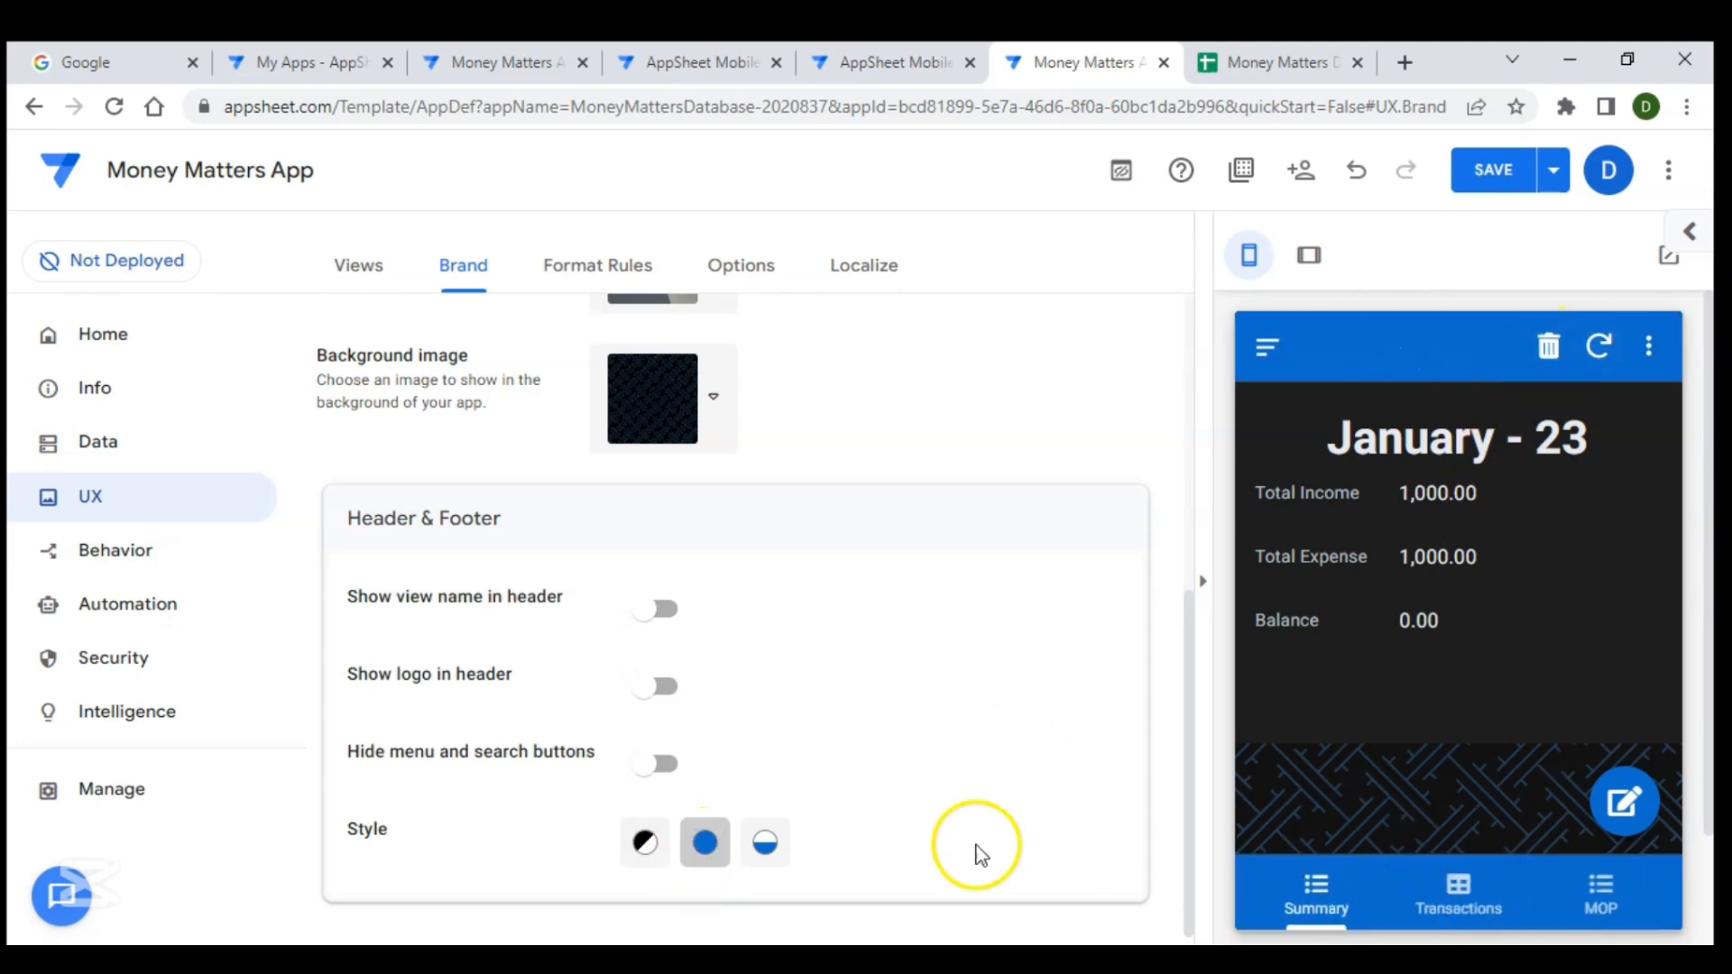
pyautogui.click(782, 866)
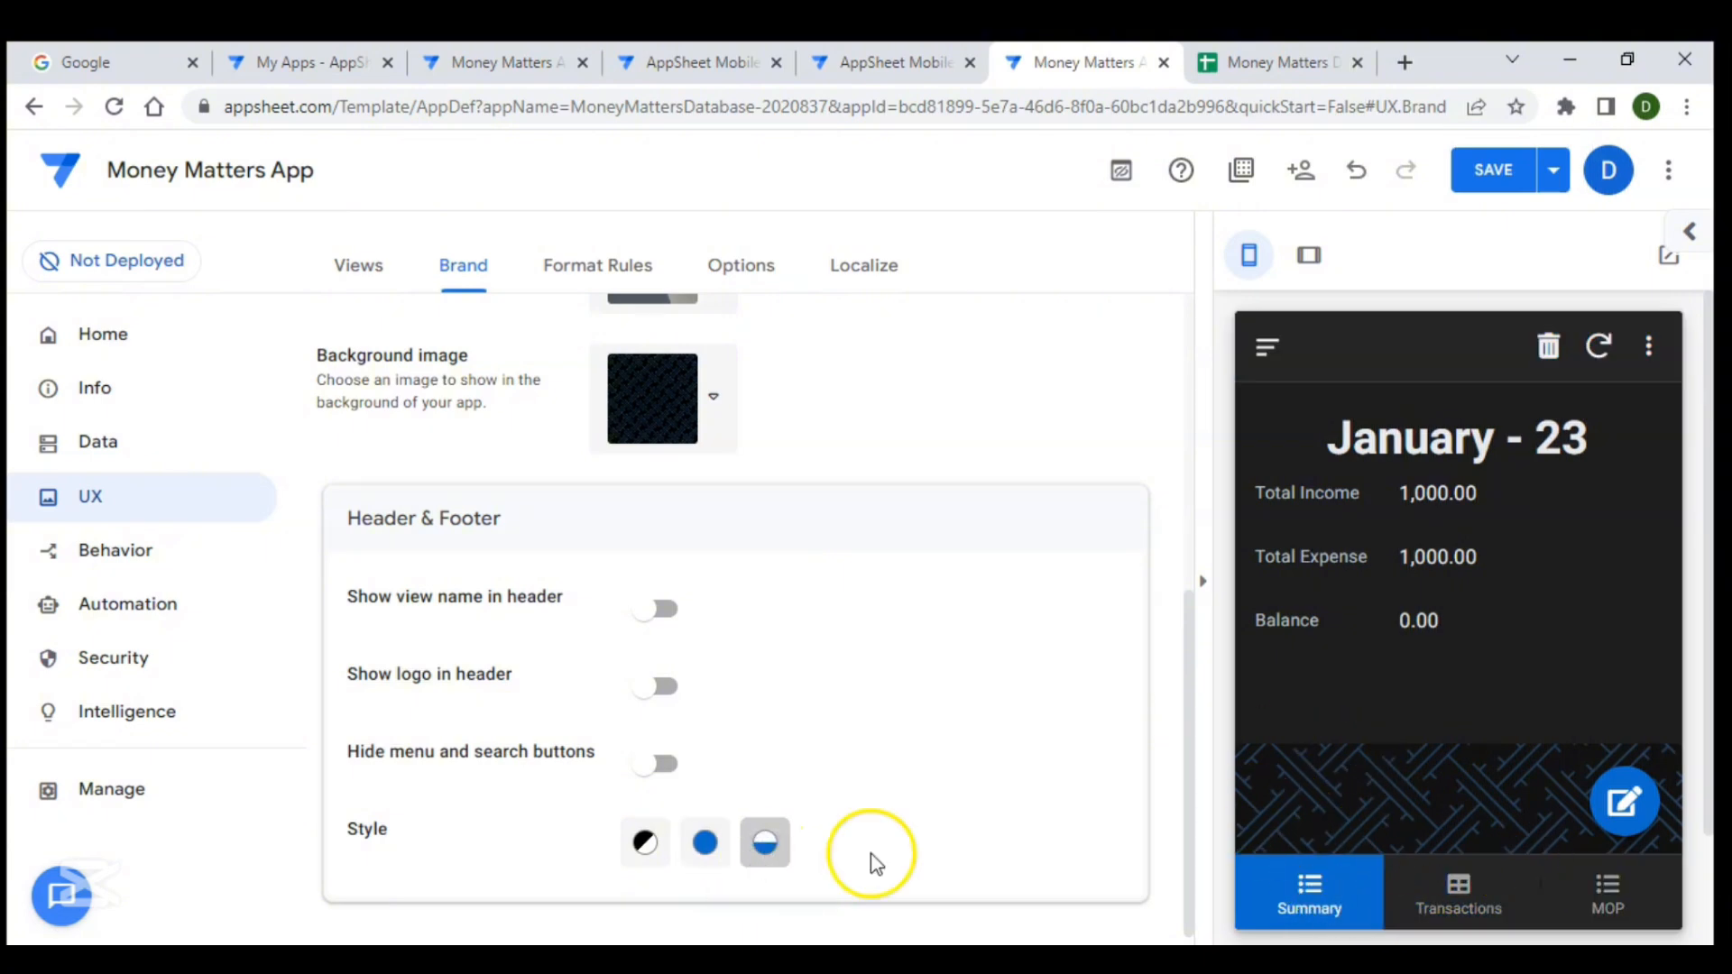
pyautogui.click(704, 855)
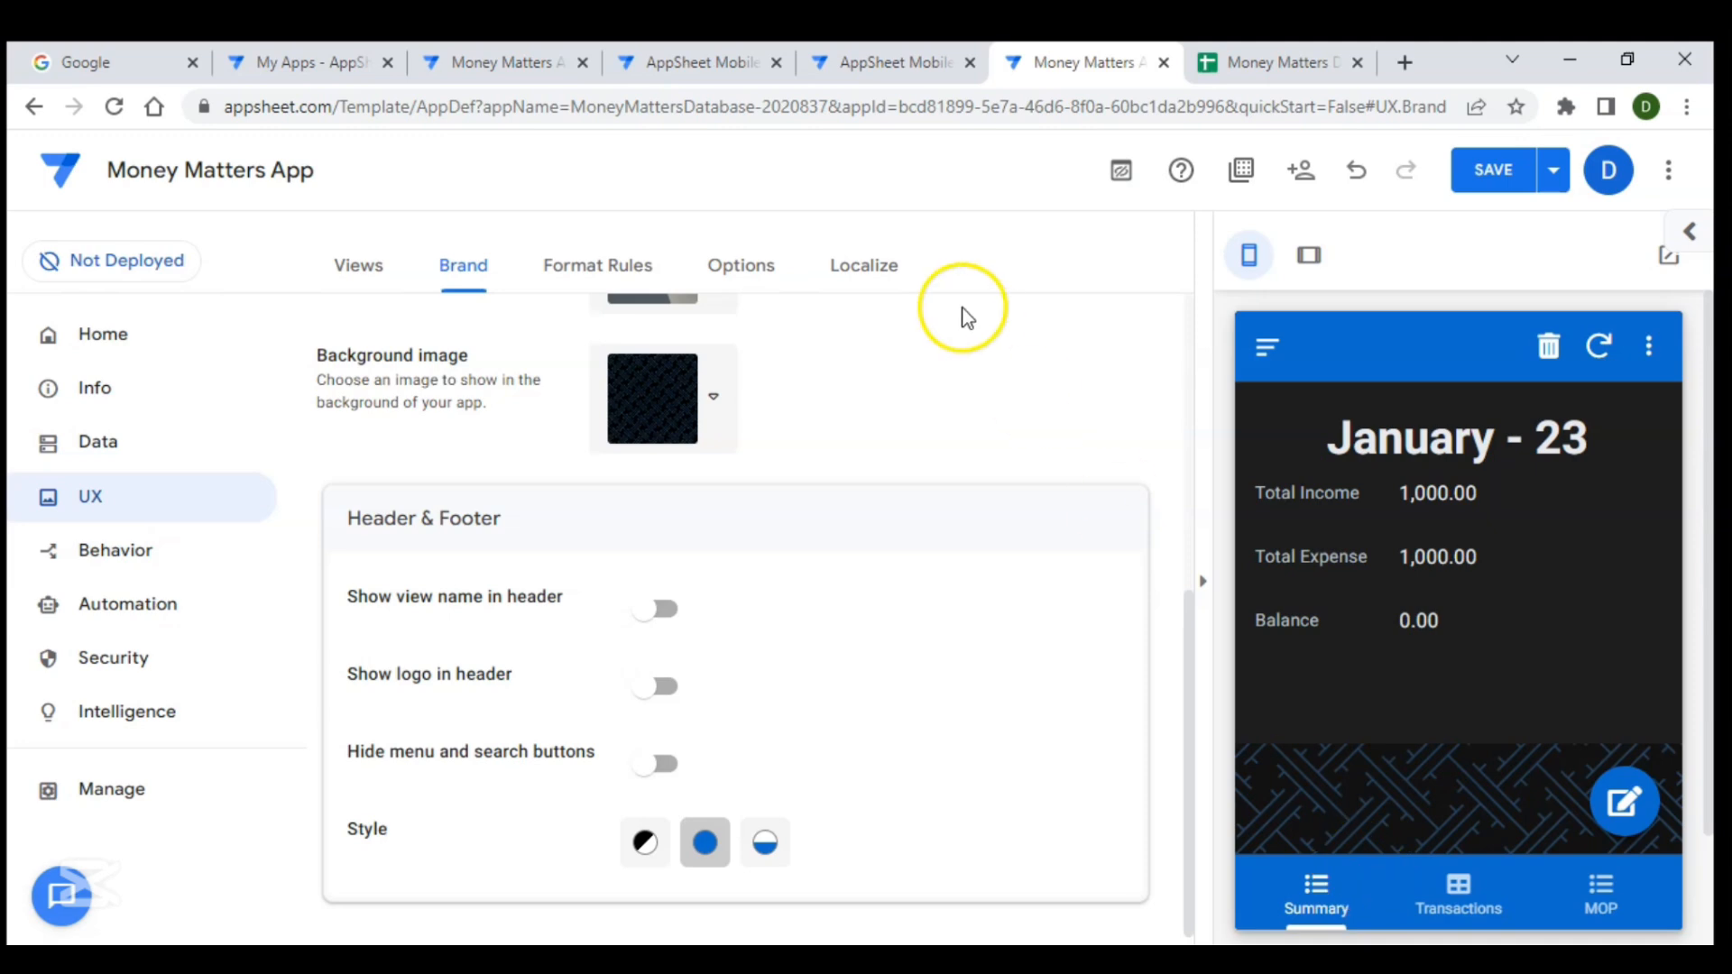
# - Examine the Income and Expenditure values on the reference app's Summary page in the other preview tab
pyautogui.click(717, 42)
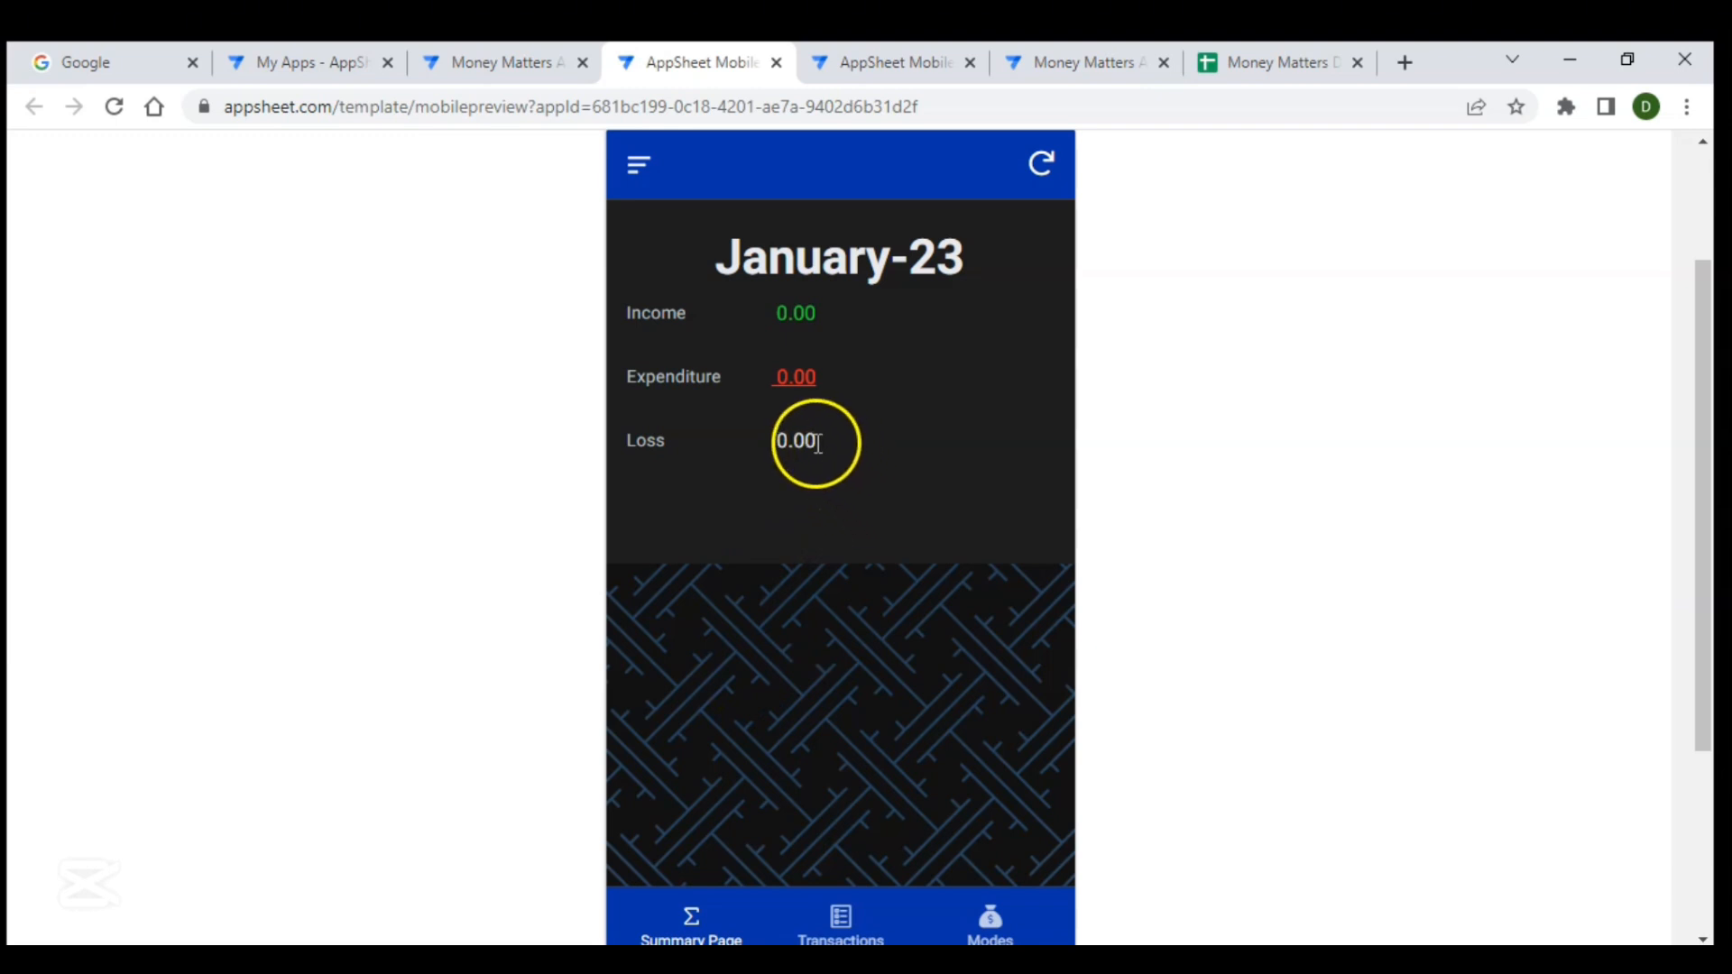
pyautogui.click(777, 310)
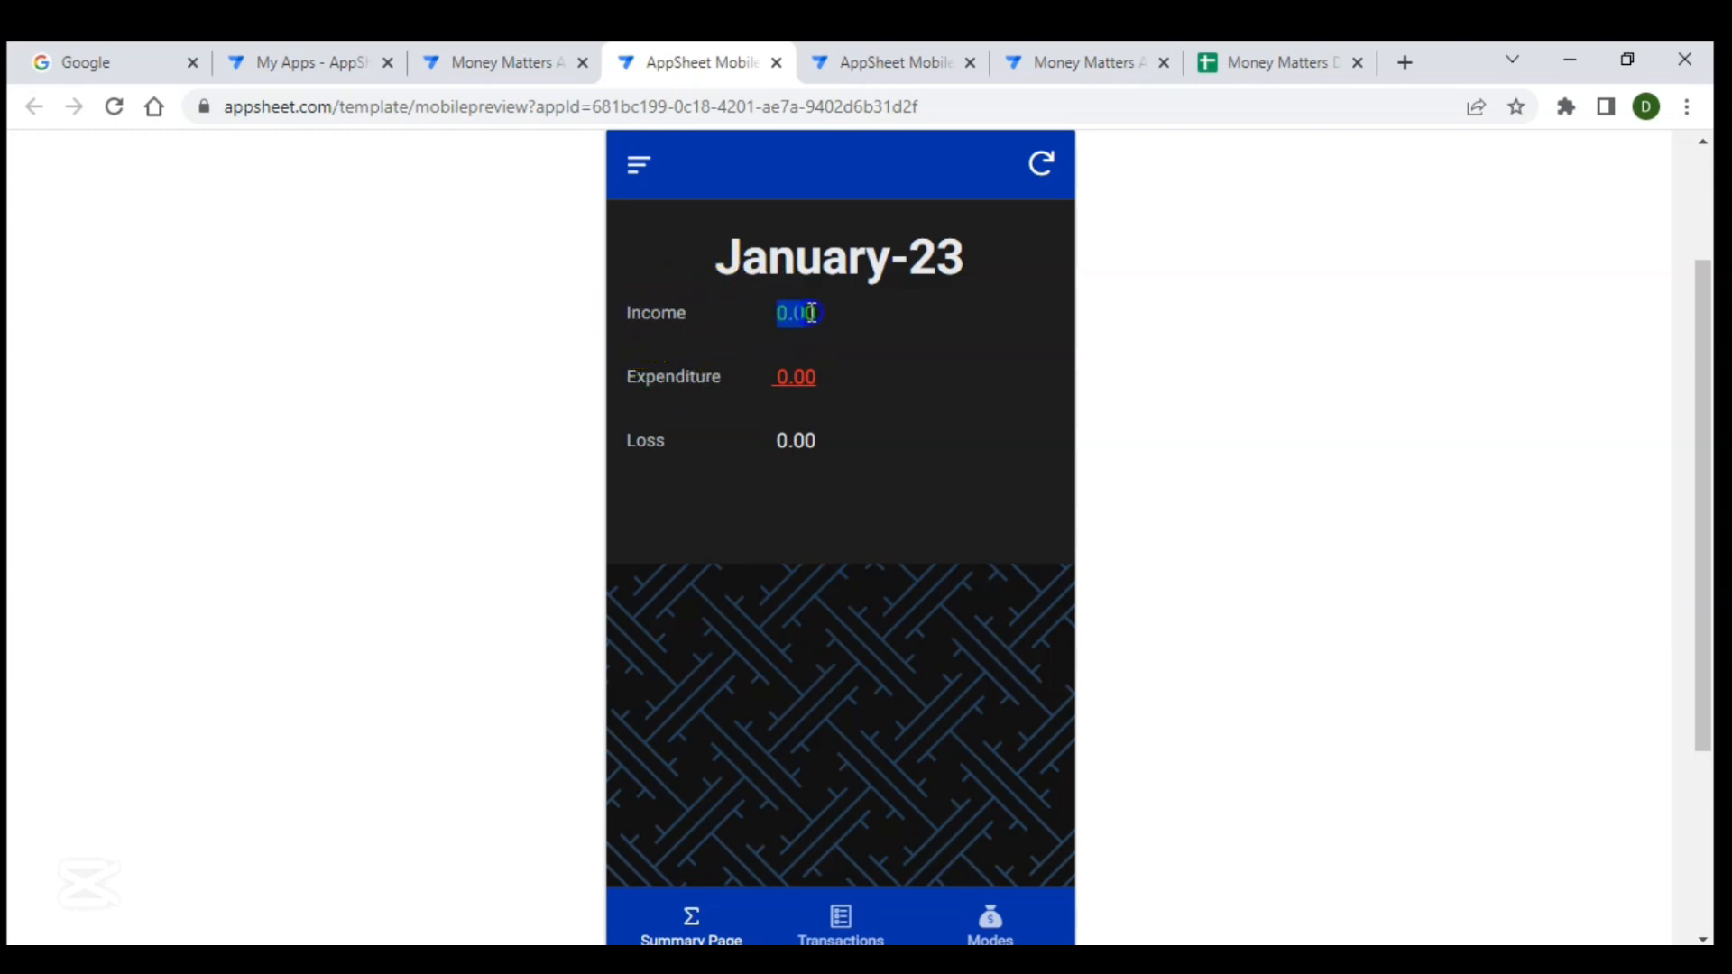
pyautogui.click(778, 379)
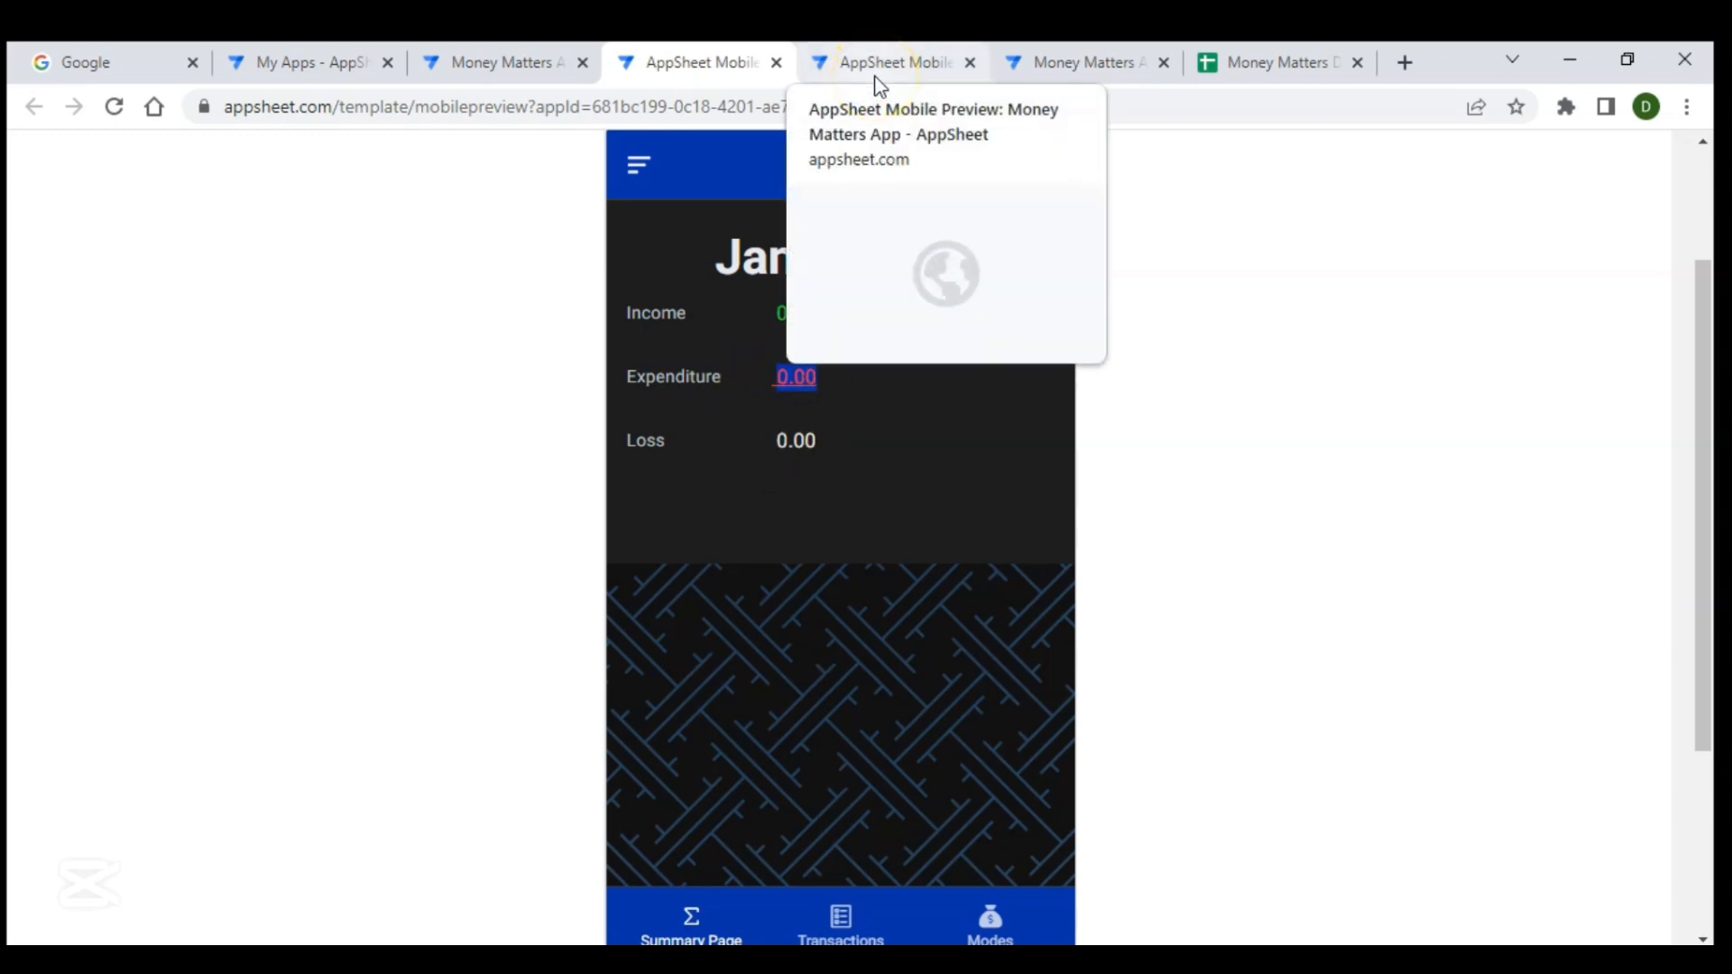
# - Return to the app editor and create a new format rule named Income _ Green
pyautogui.click(1070, 53)
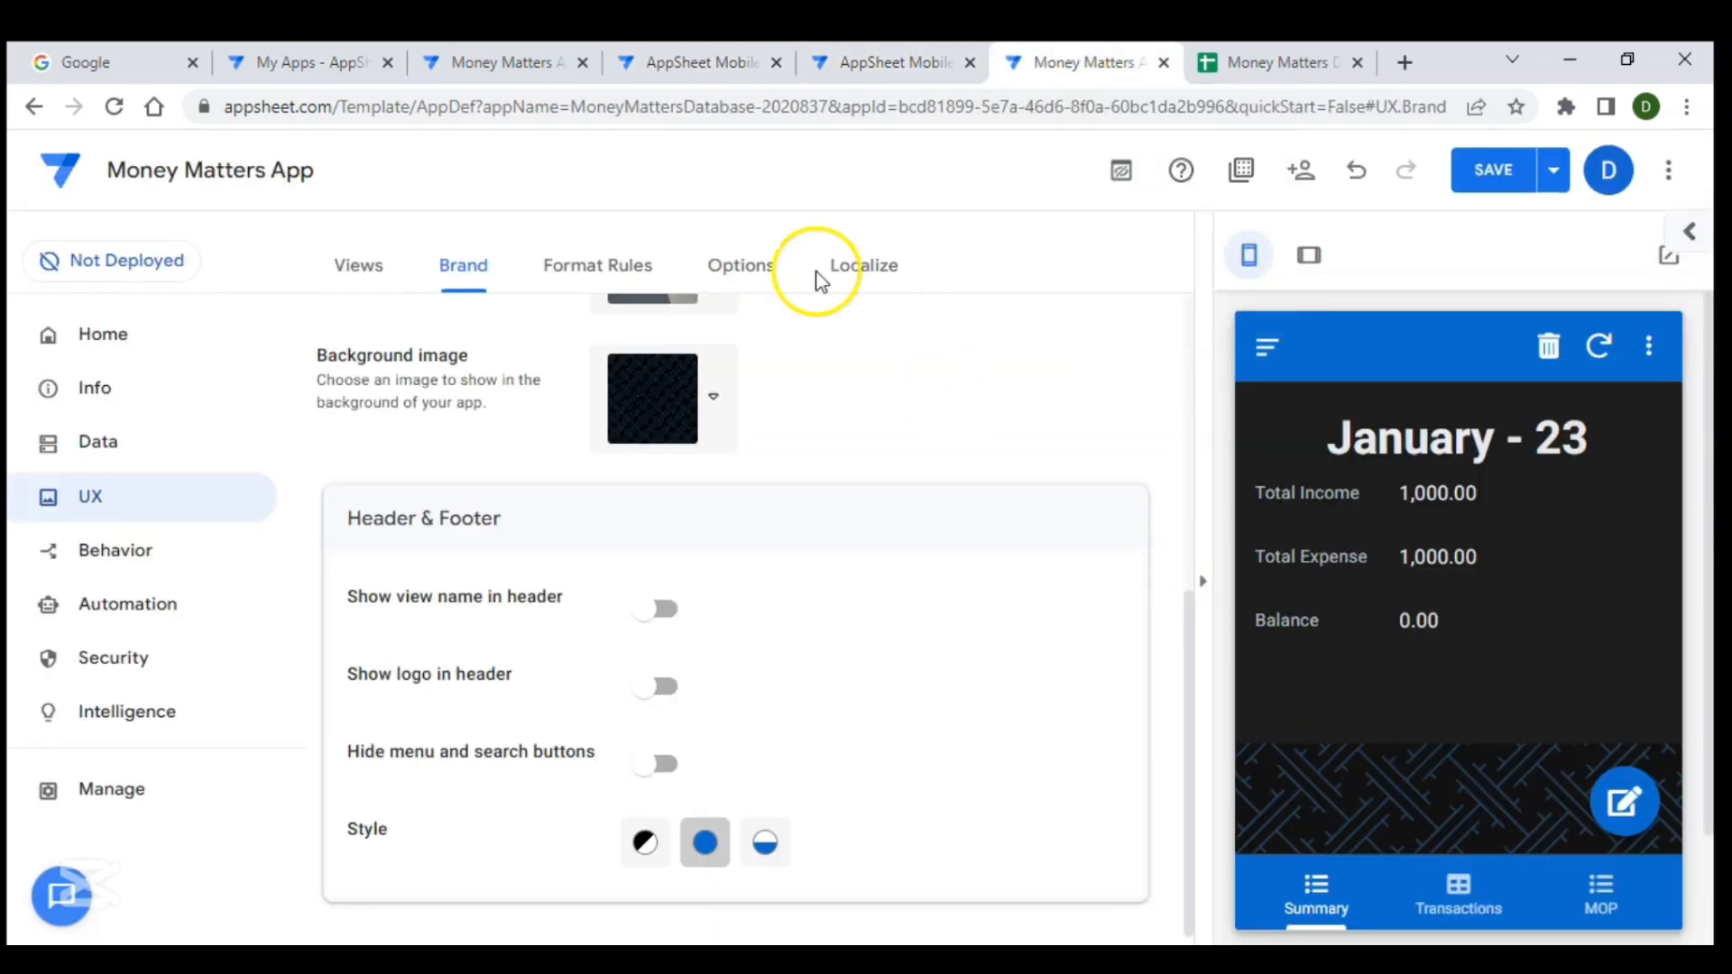
pyautogui.click(619, 282)
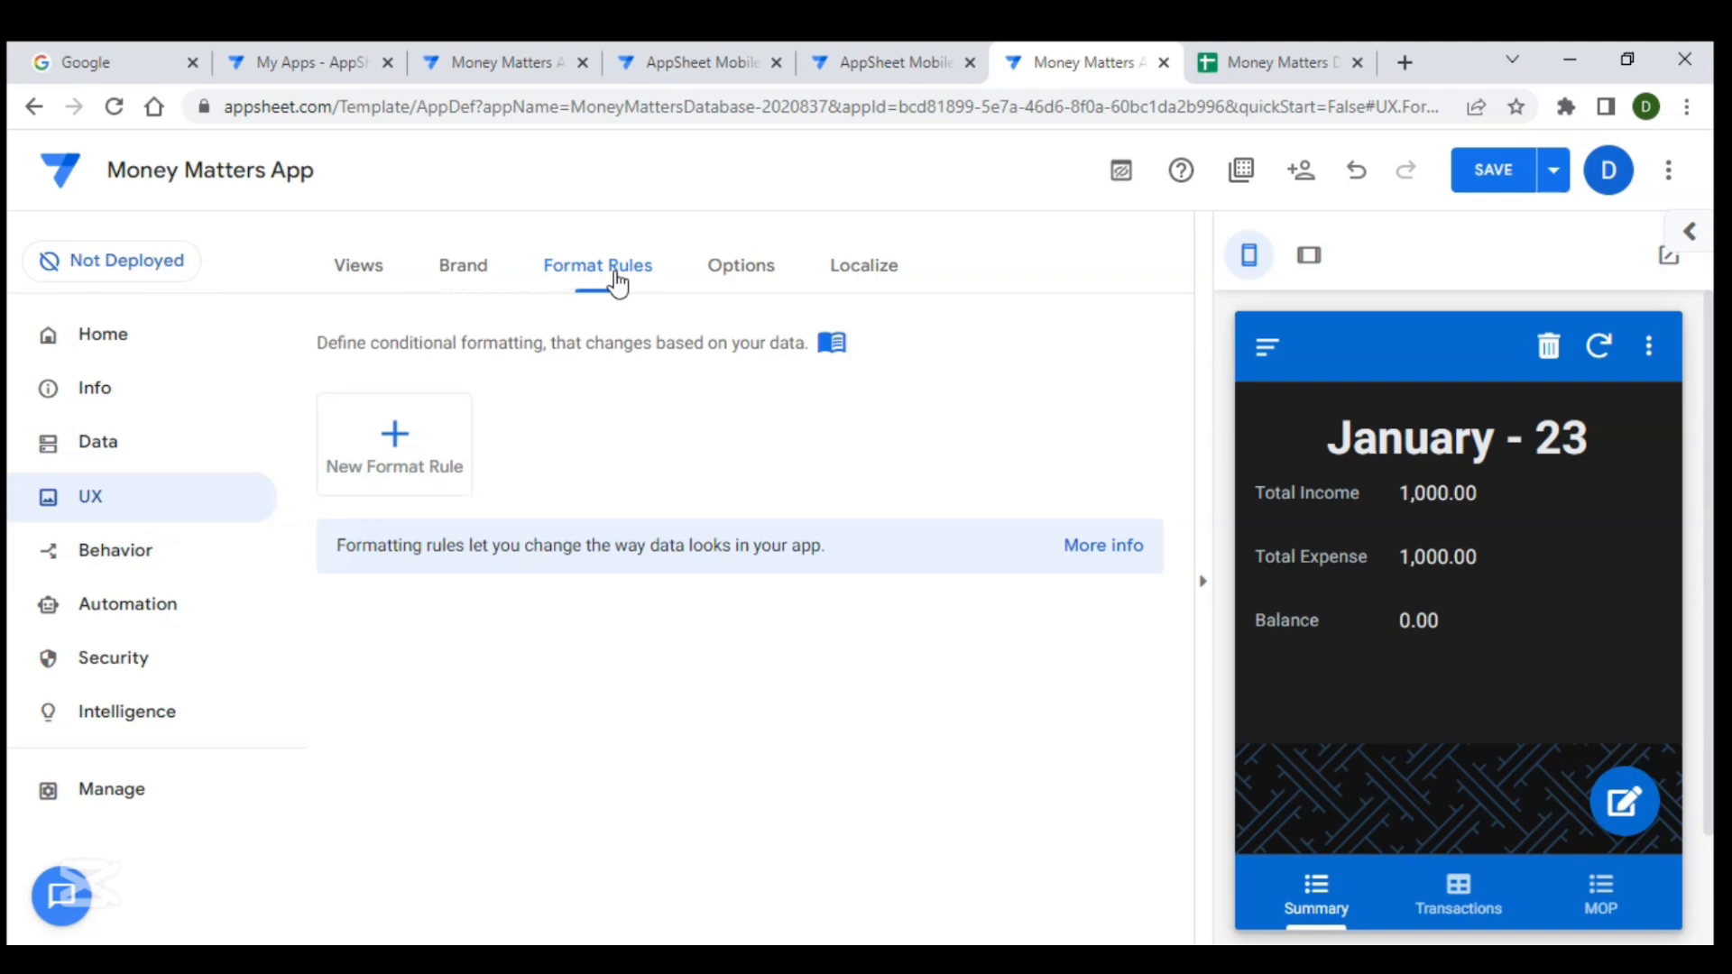
pyautogui.click(415, 434)
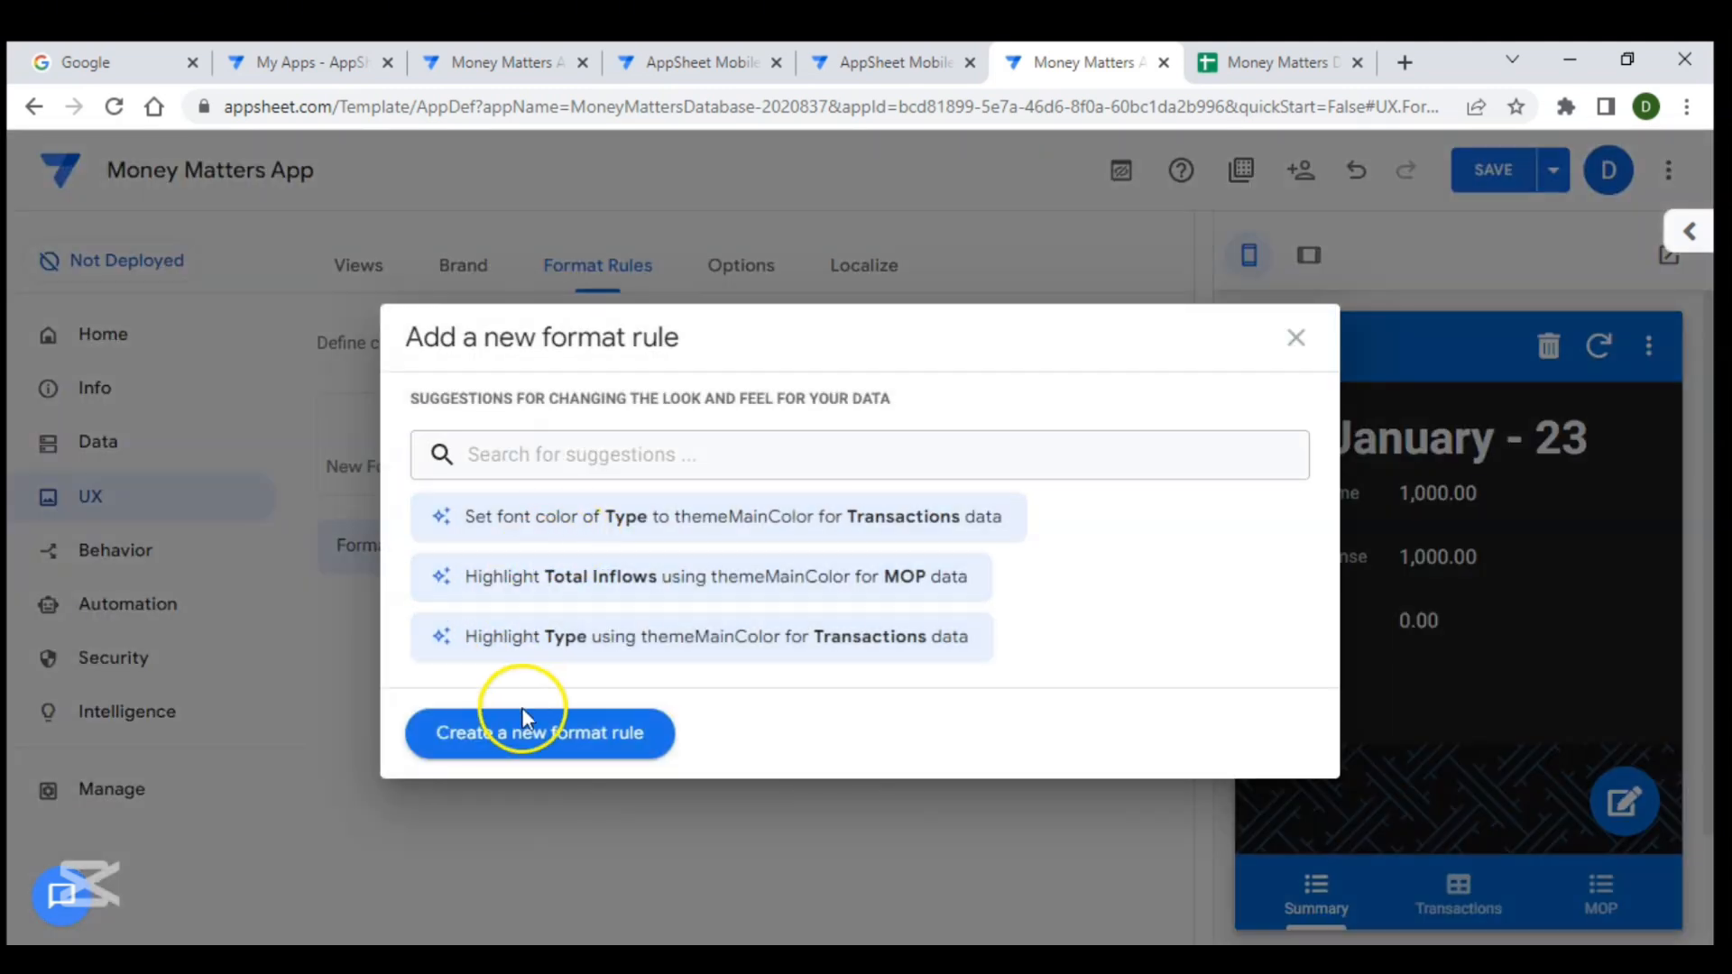
pyautogui.click(546, 726)
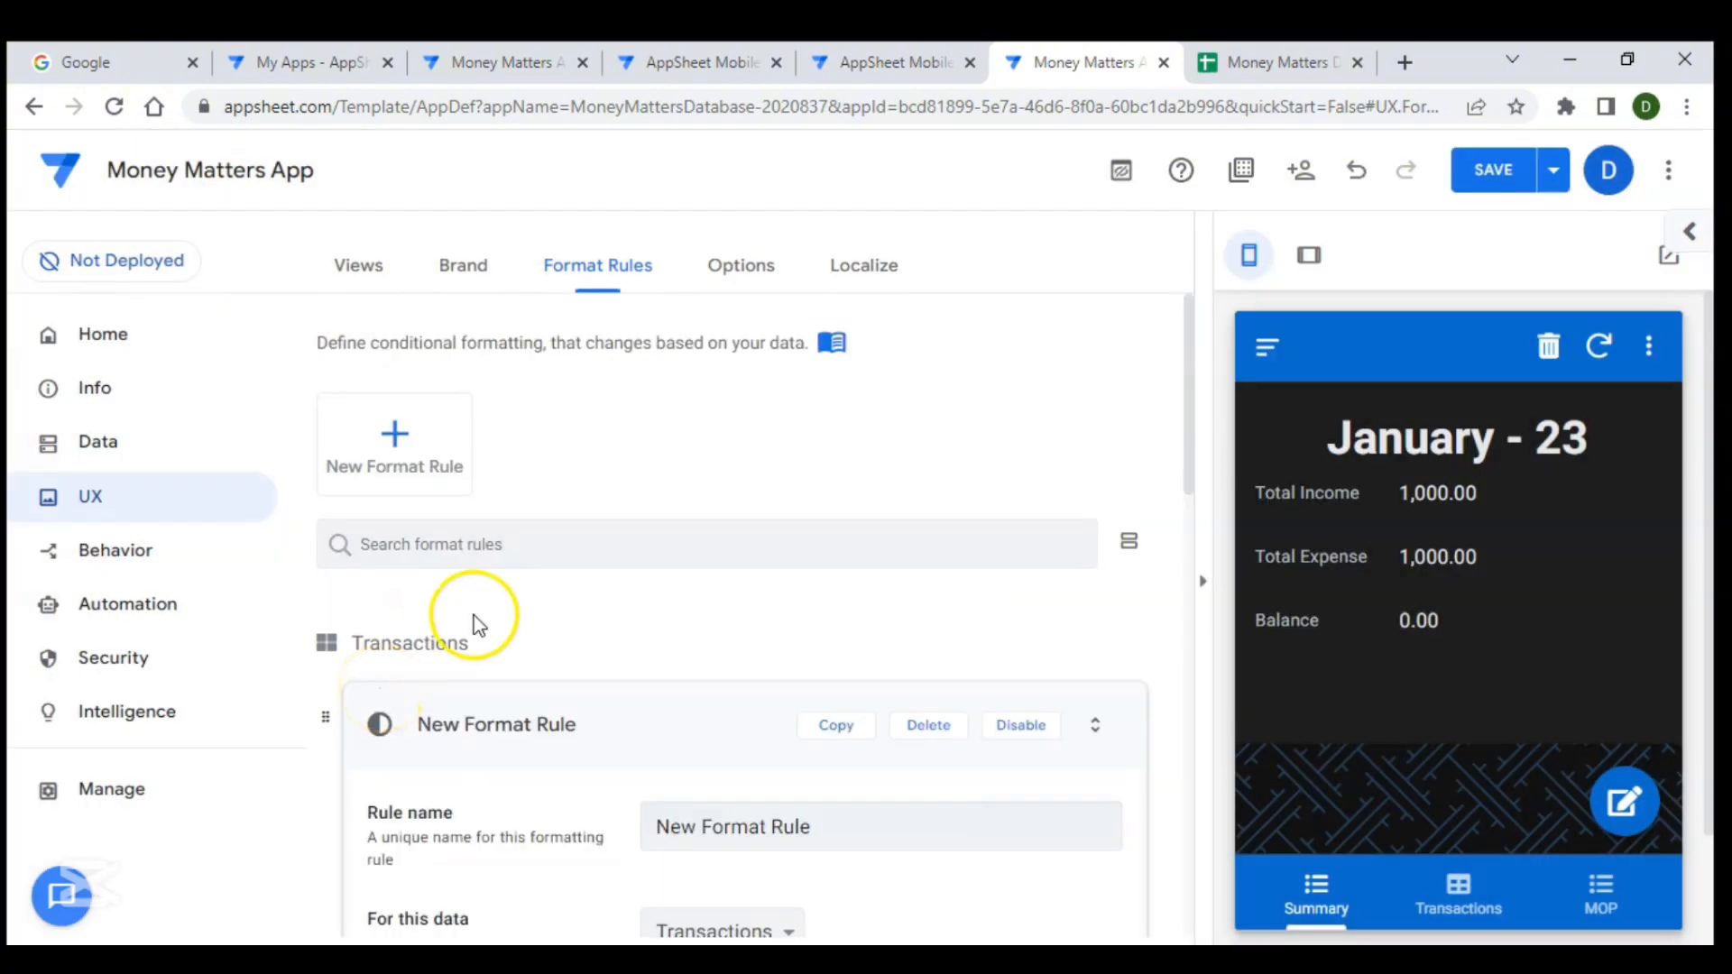
pyautogui.scroll(-4, 474, 615)
pyautogui.moveTo(832, 482); pyautogui.dragTo(610, 471)
pyautogui.write('Inoc')
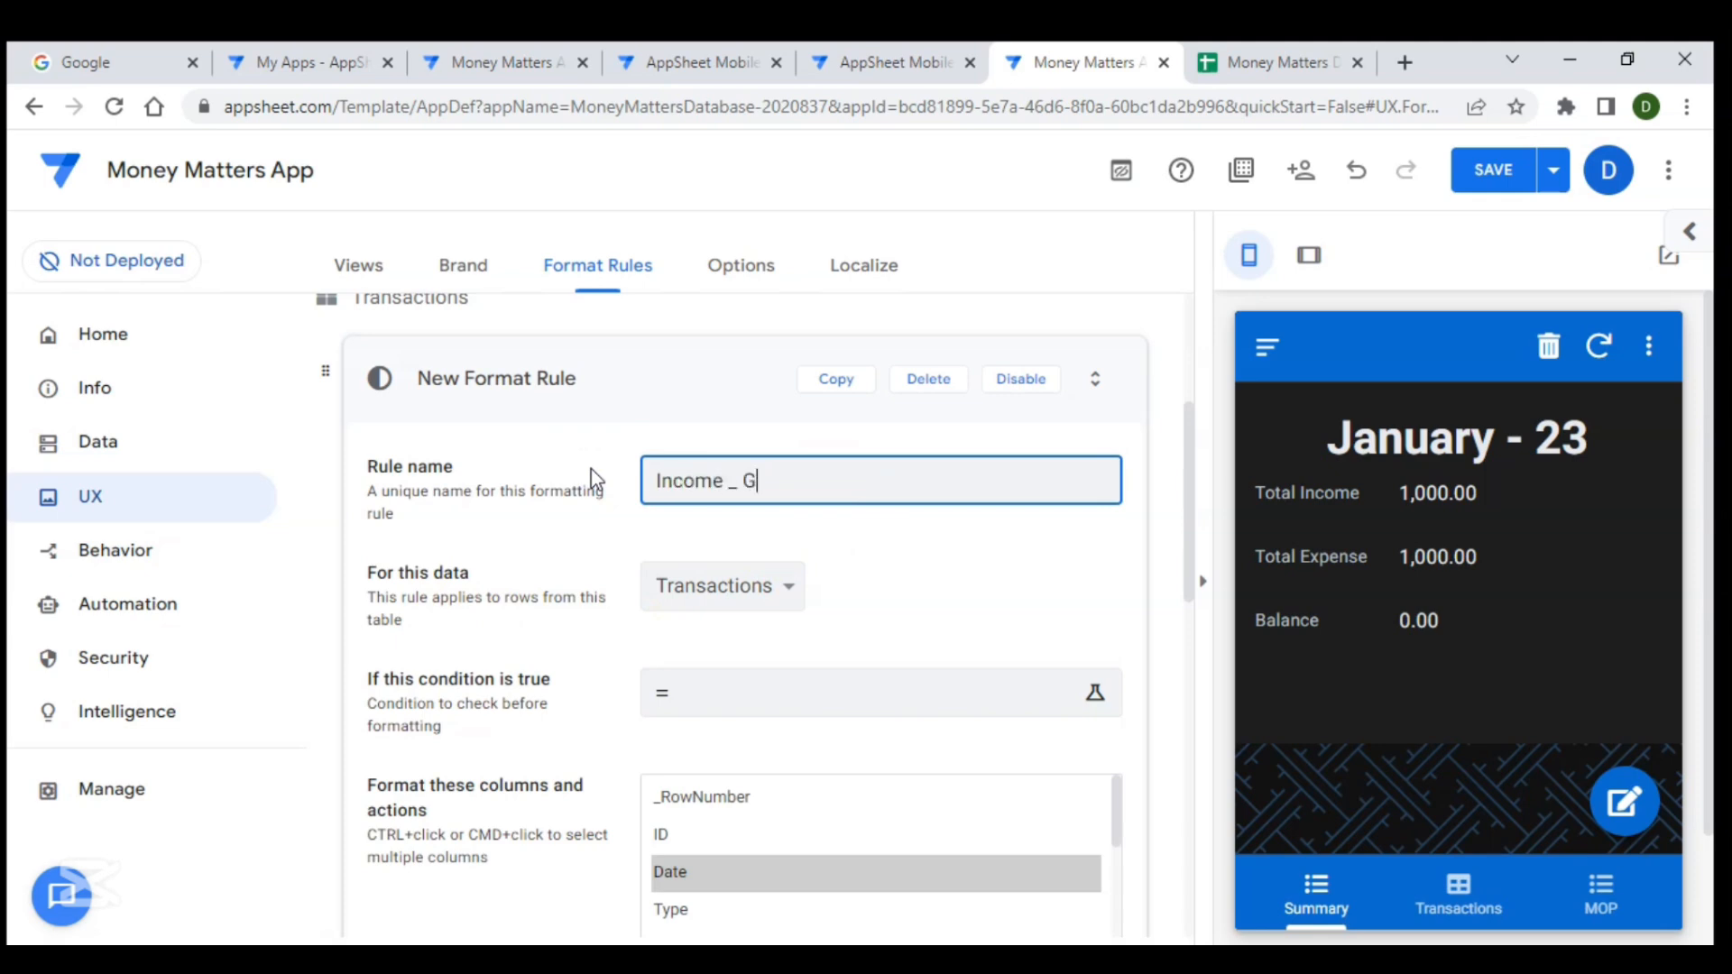
# - Apply the Income _ Green rule to the Summary data and have it format the Total Income column
pyautogui.click(773, 585)
pyautogui.click(740, 609)
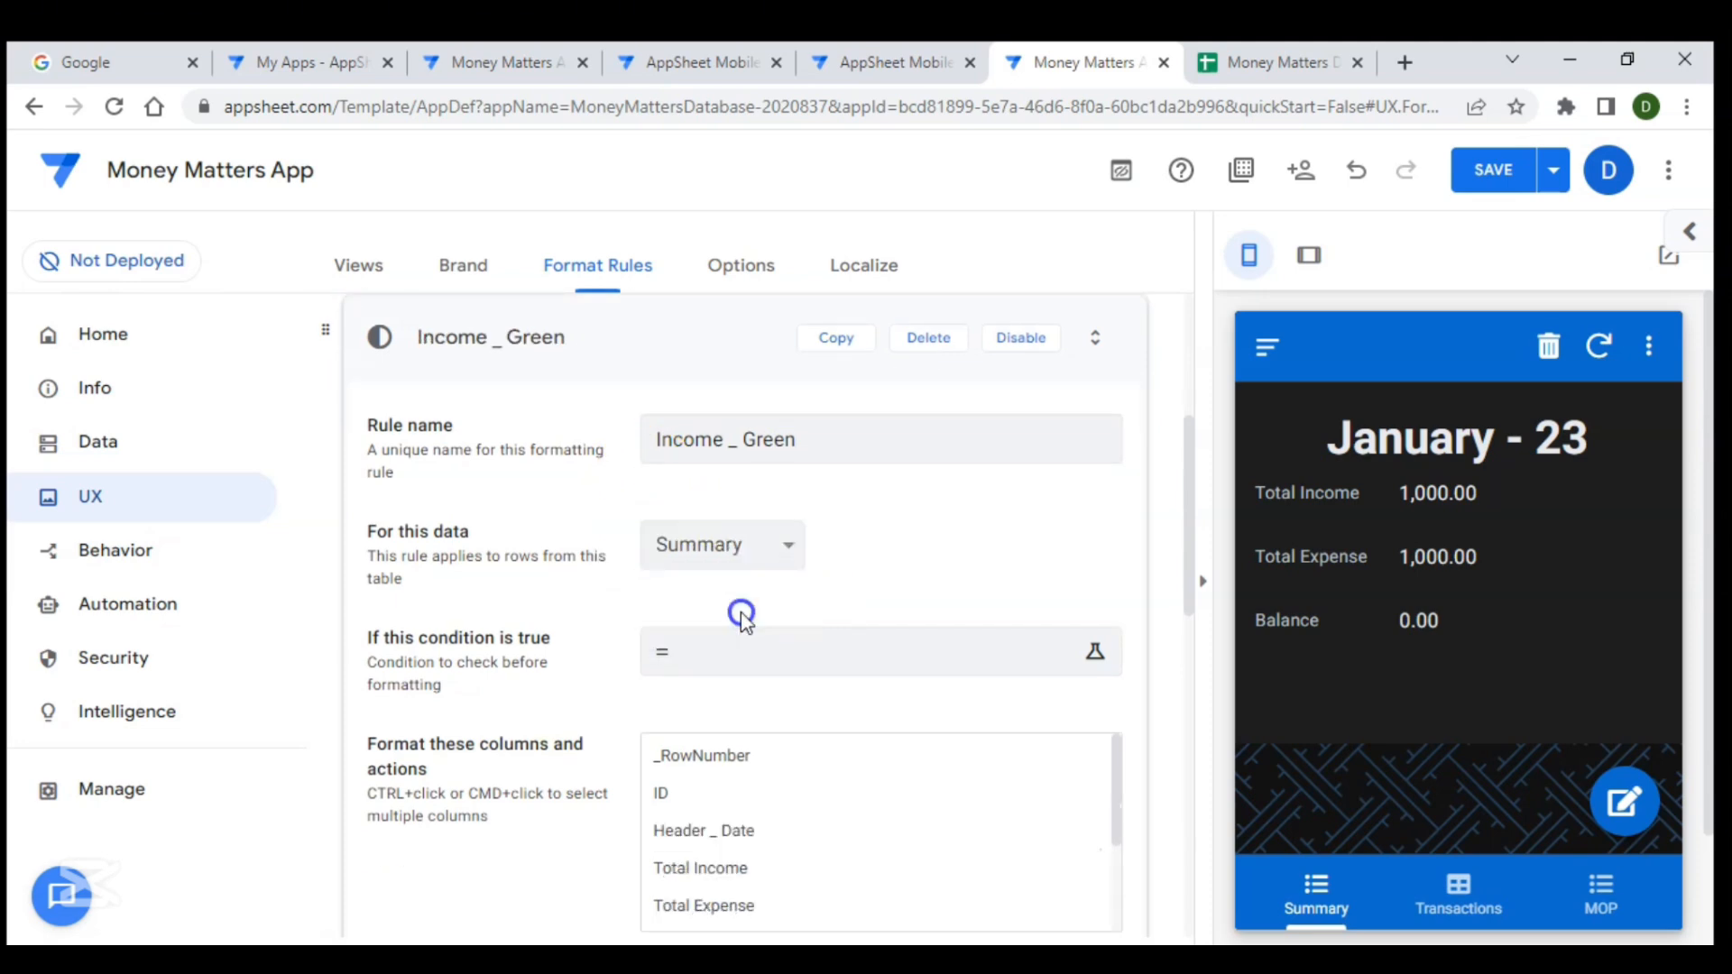
pyautogui.scroll(-3, 929, 587)
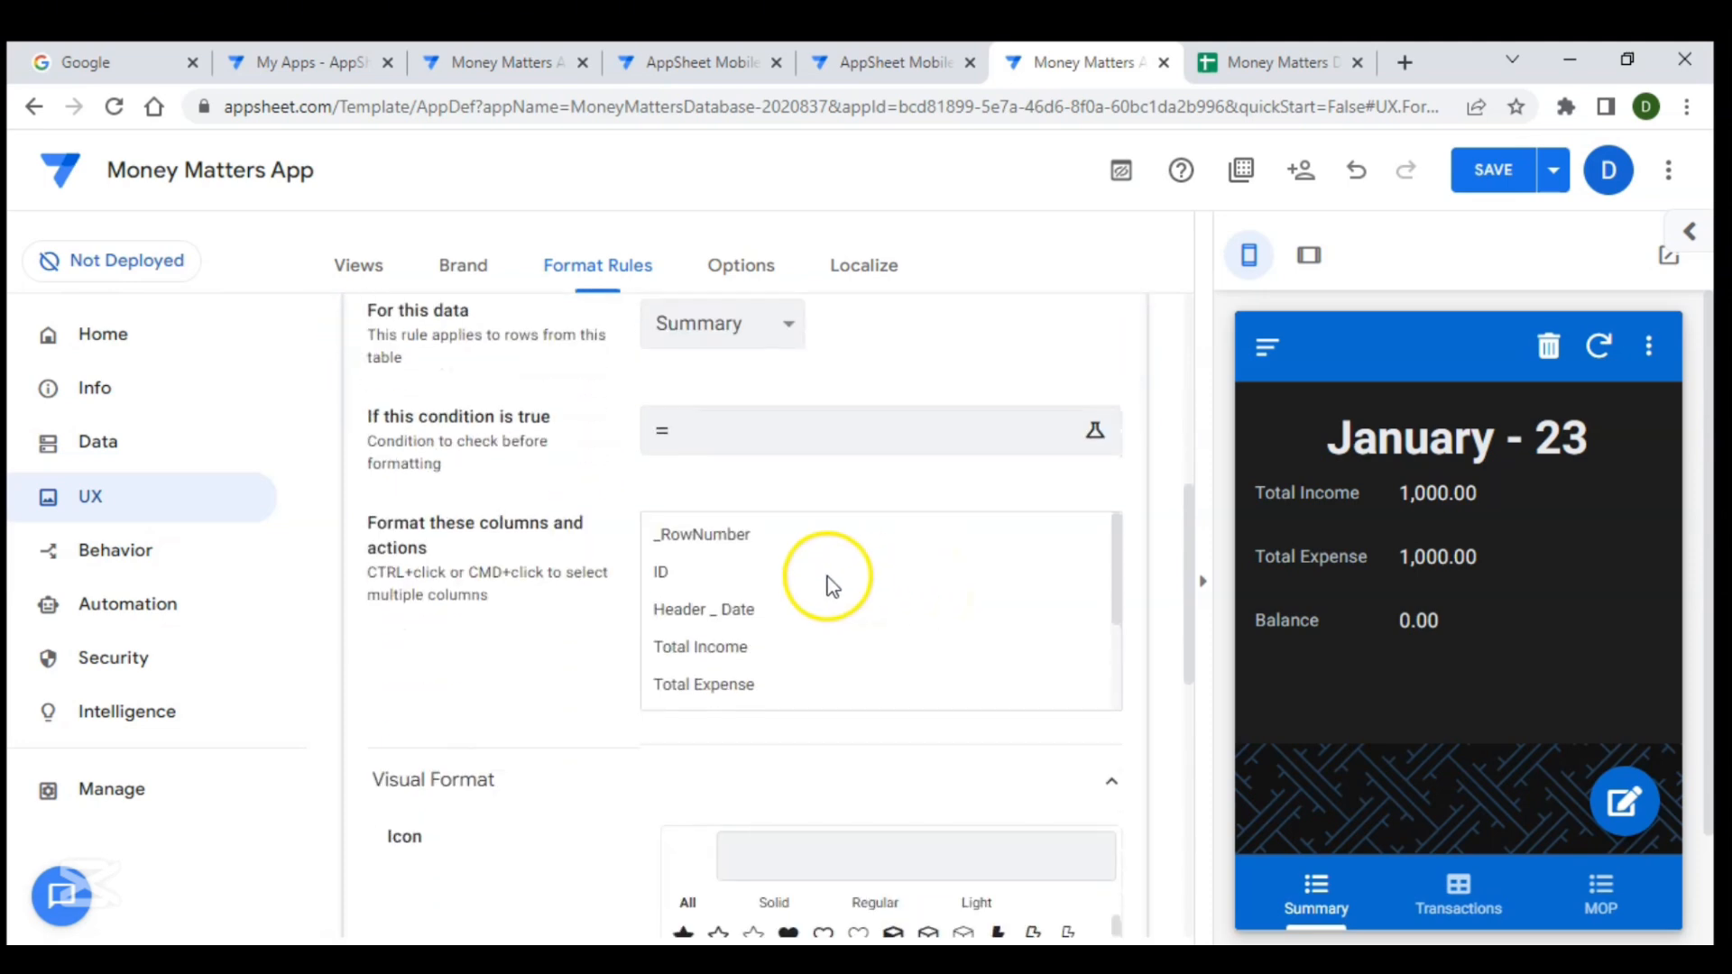
pyautogui.click(723, 458)
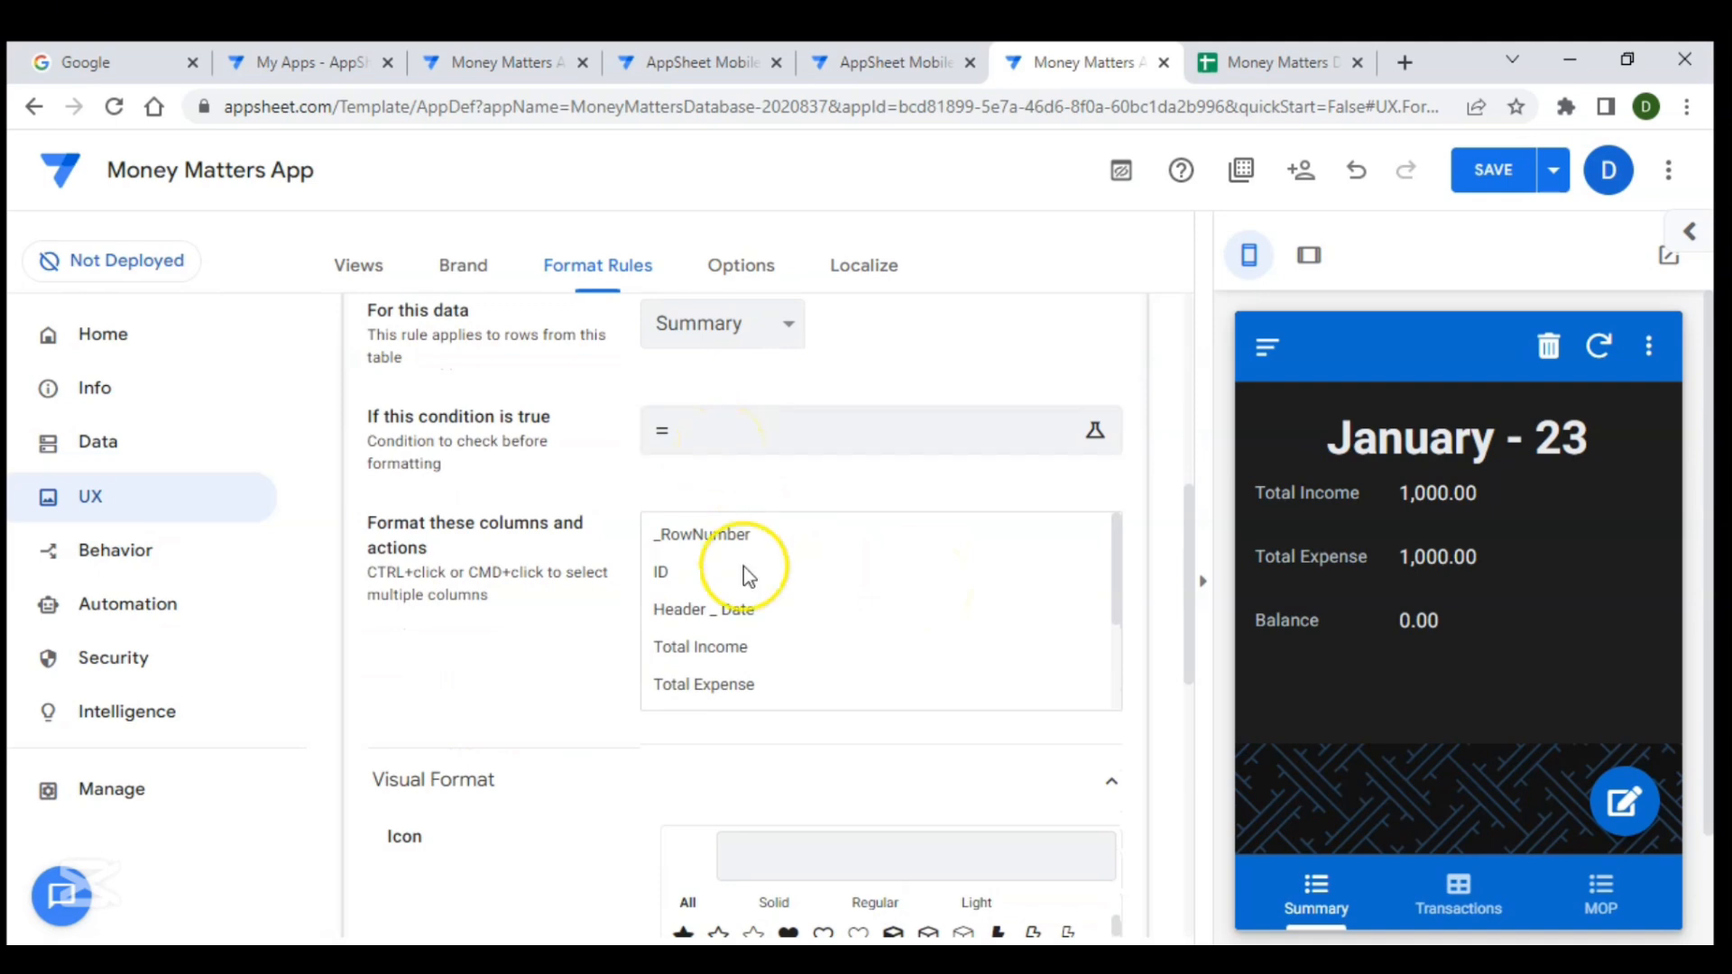
pyautogui.scroll(-1, 744, 566)
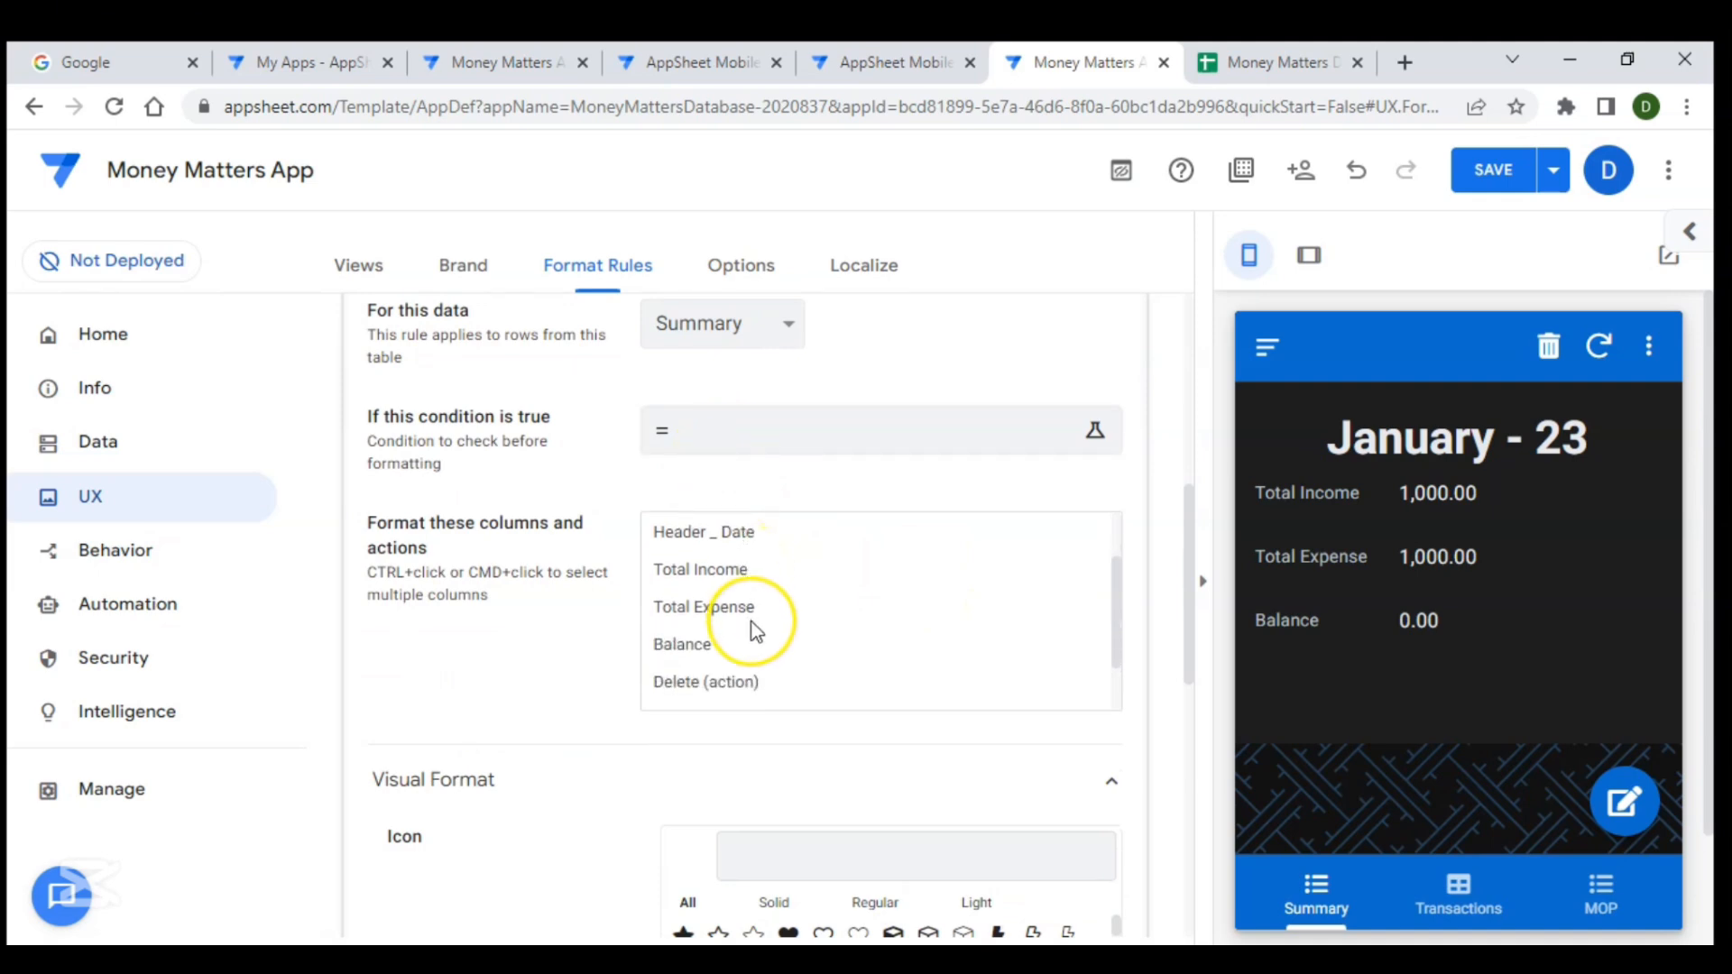
pyautogui.scroll(-1, 754, 630)
pyautogui.scroll(1, 754, 630)
pyautogui.click(701, 561)
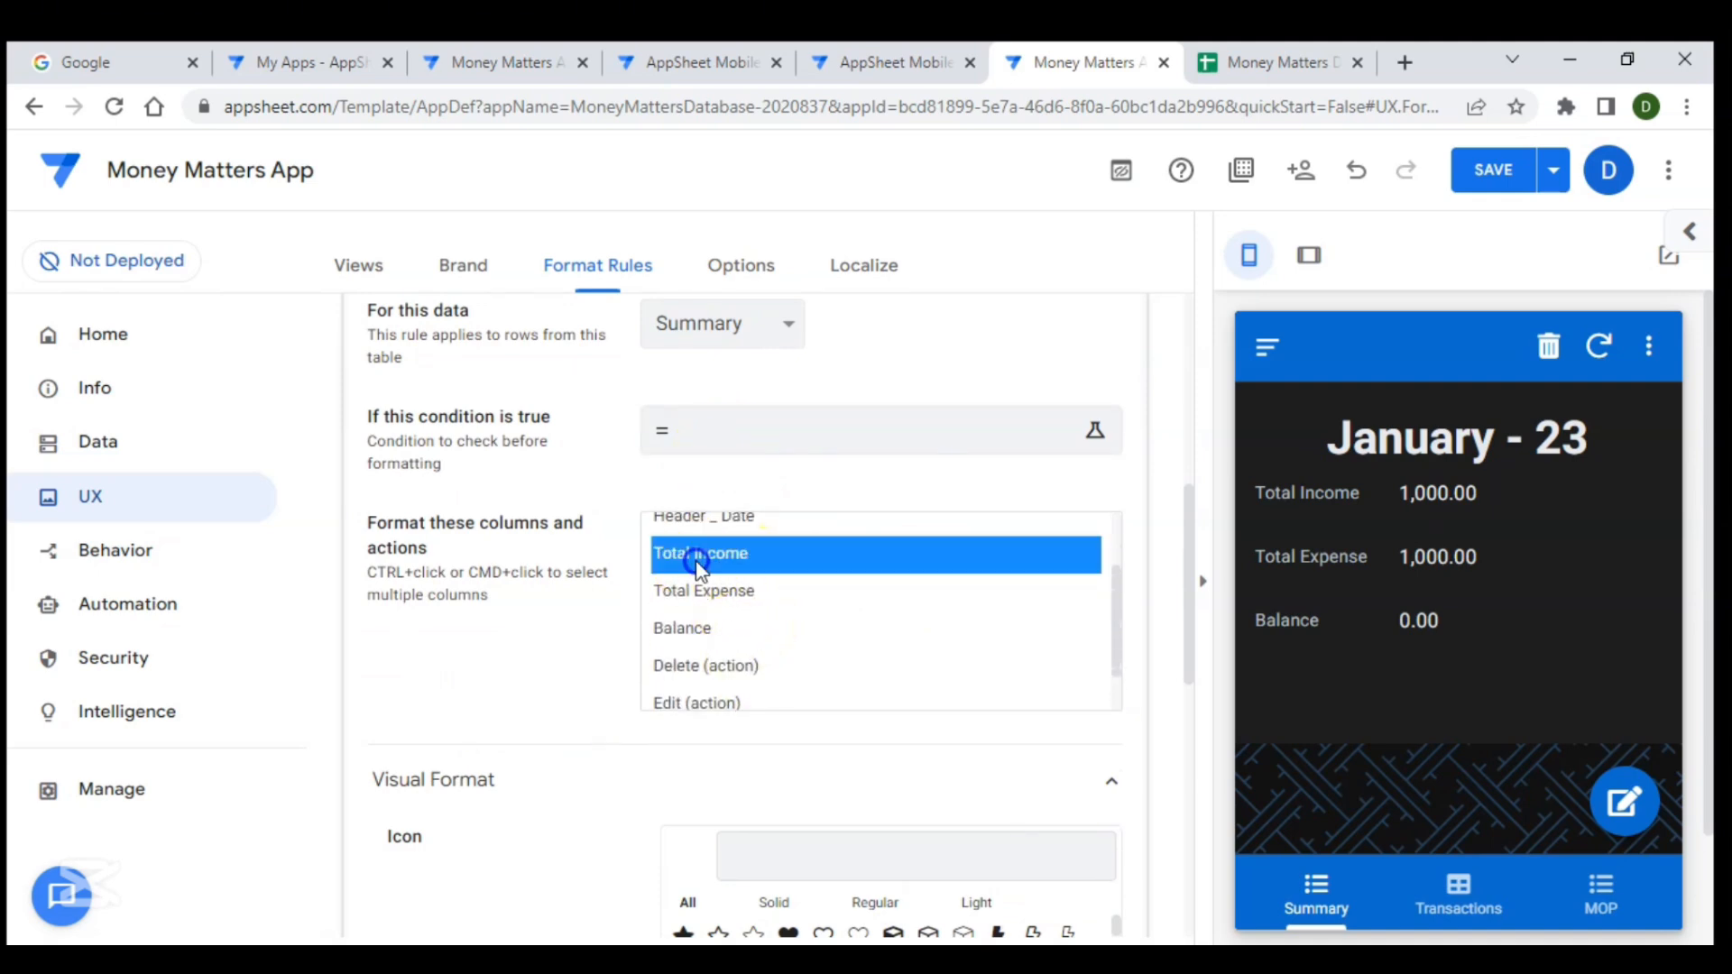
# - Set the rule's custom text color to green
pyautogui.scroll(-7, 572, 610)
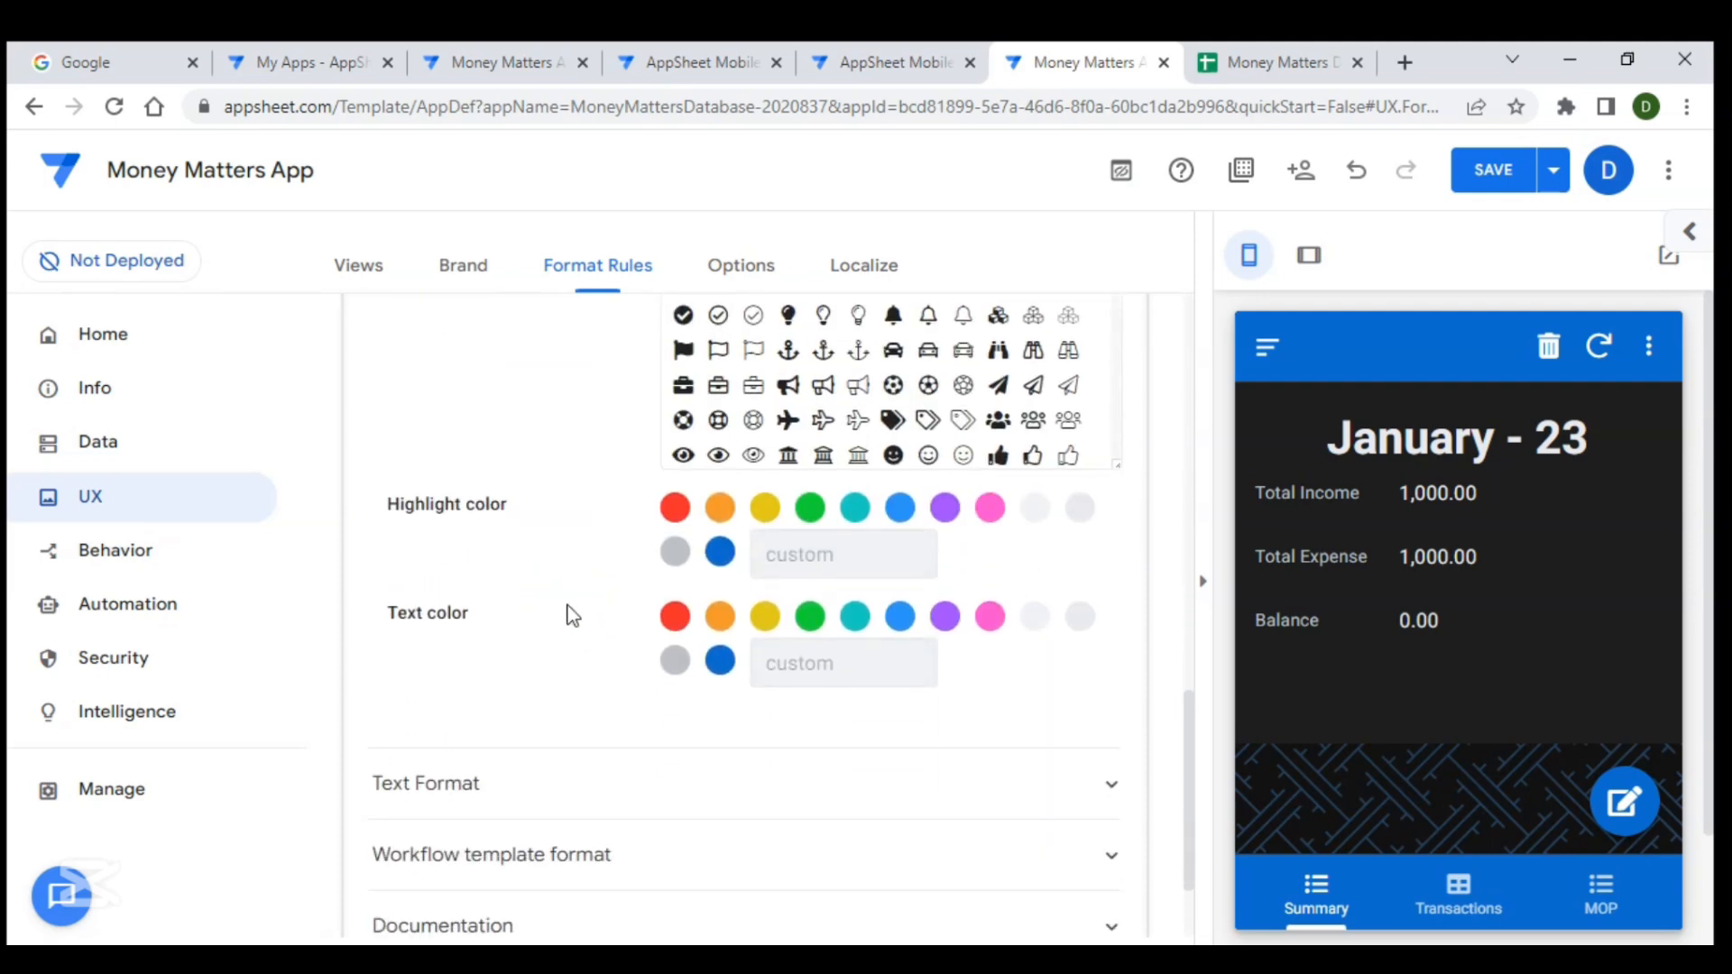
pyautogui.scroll(-1, 572, 615)
pyautogui.click(824, 559)
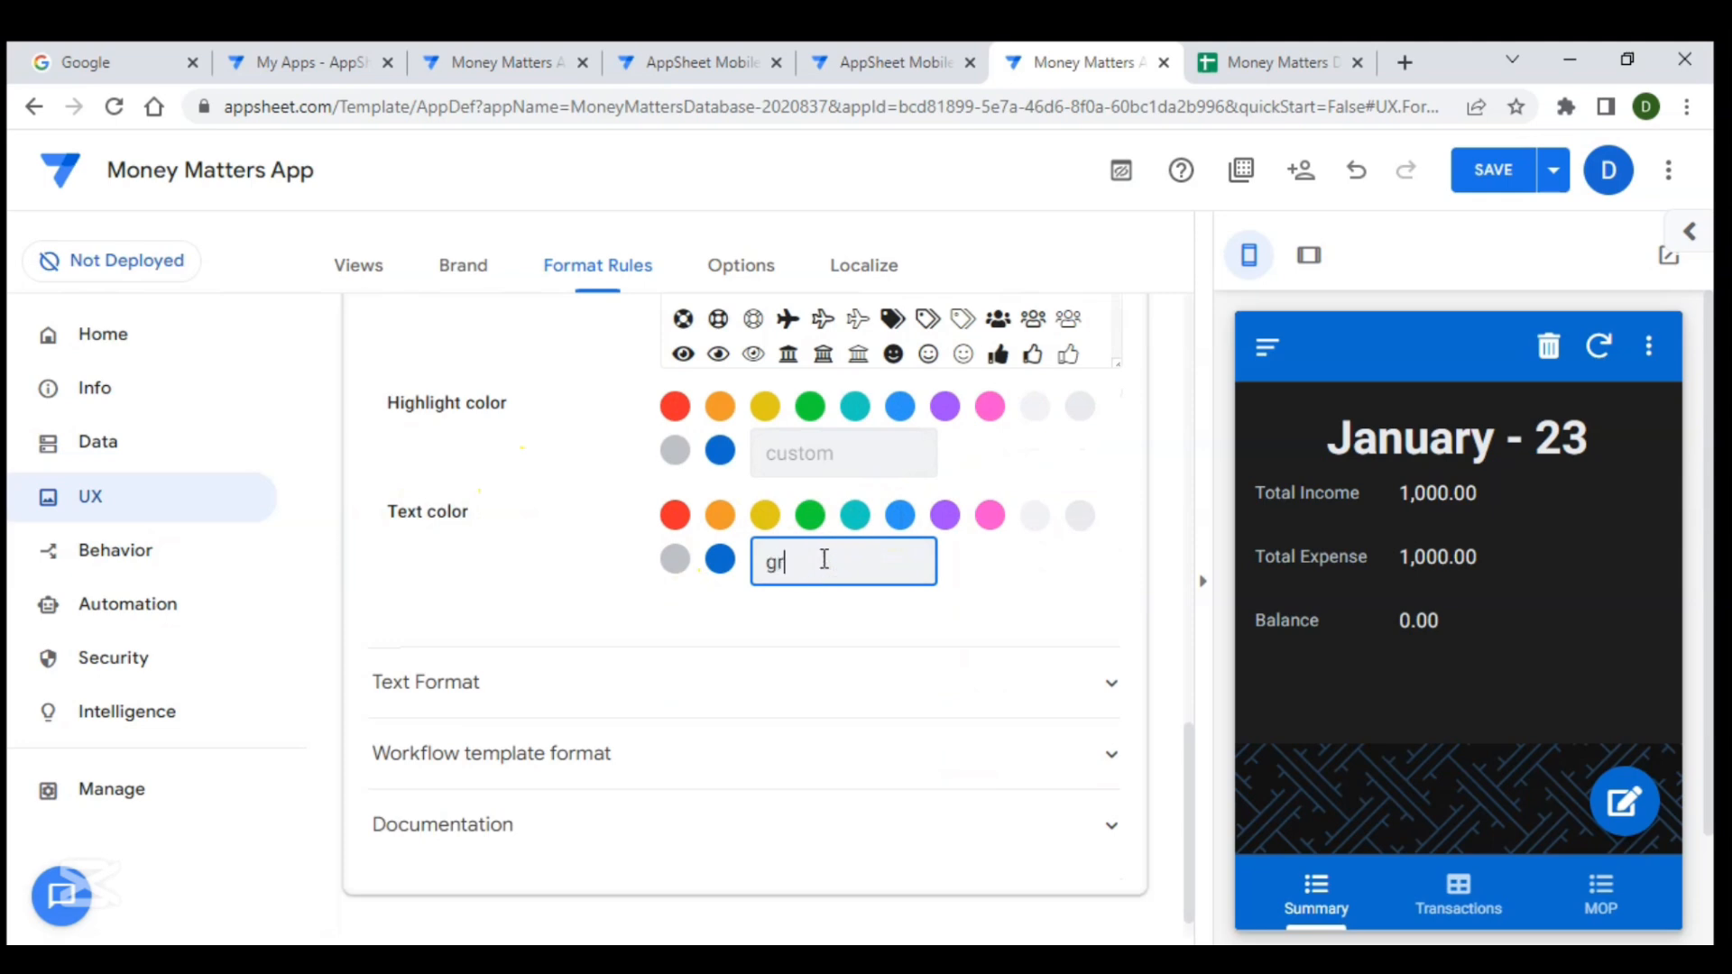
pyautogui.click(942, 582)
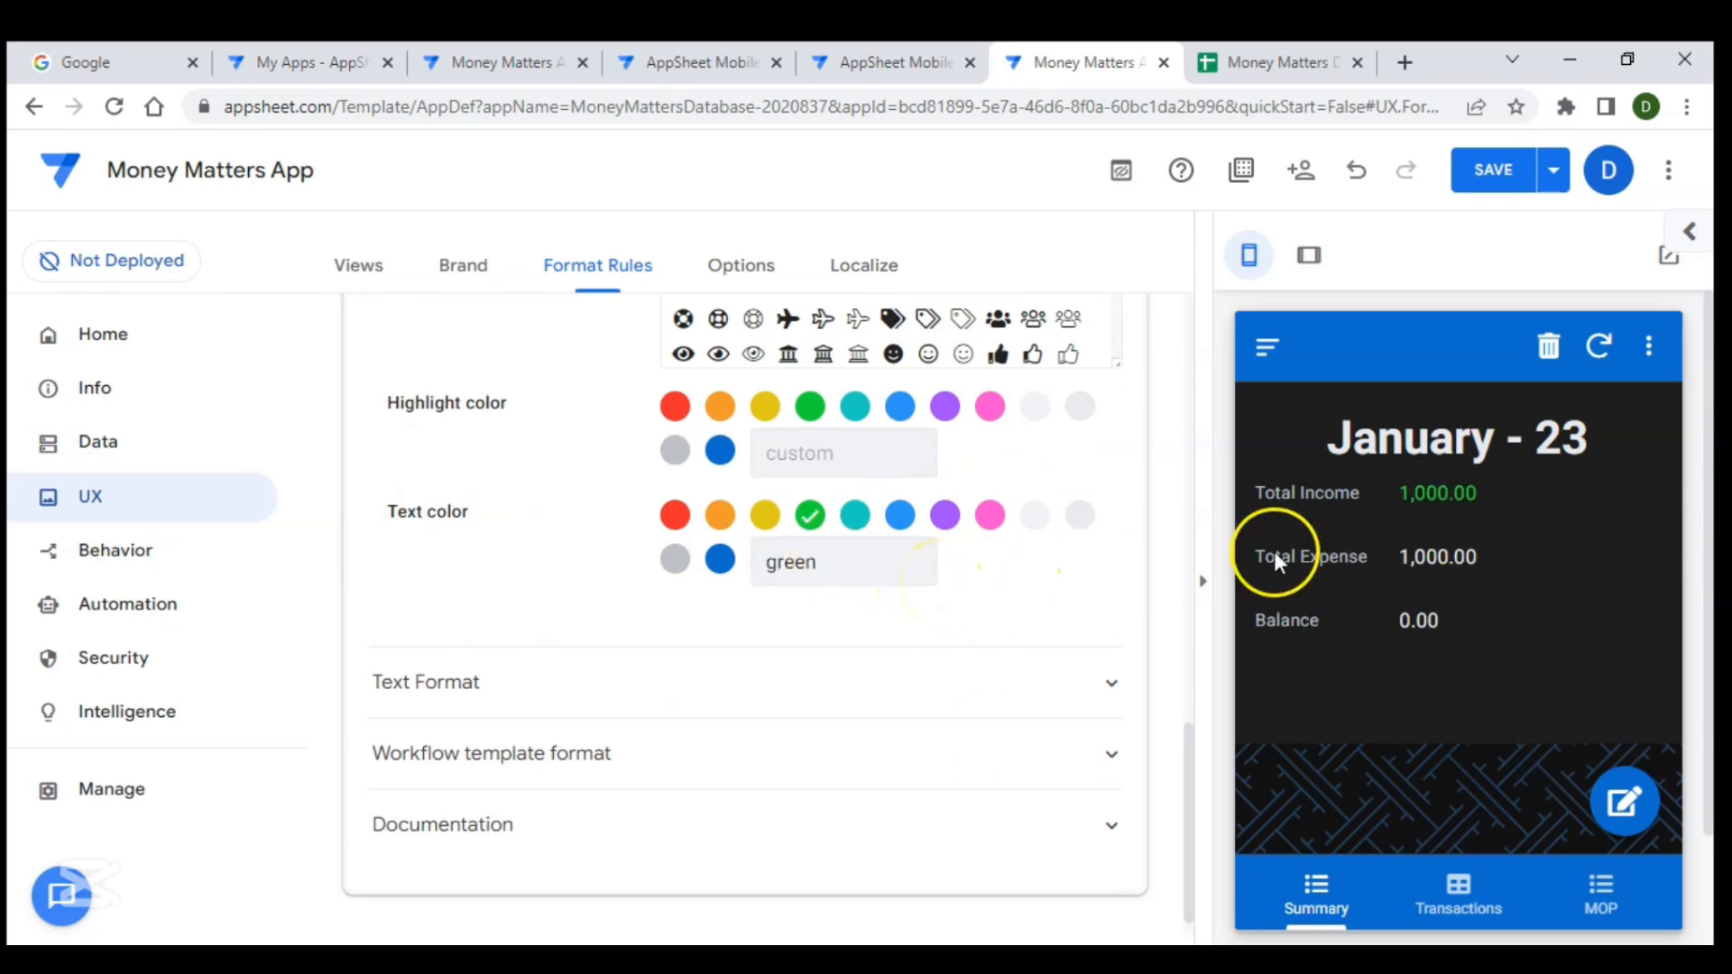
# - Copy the Income _ Green rule and rename the copy Expenditure _red
pyautogui.scroll(6, 1056, 580)
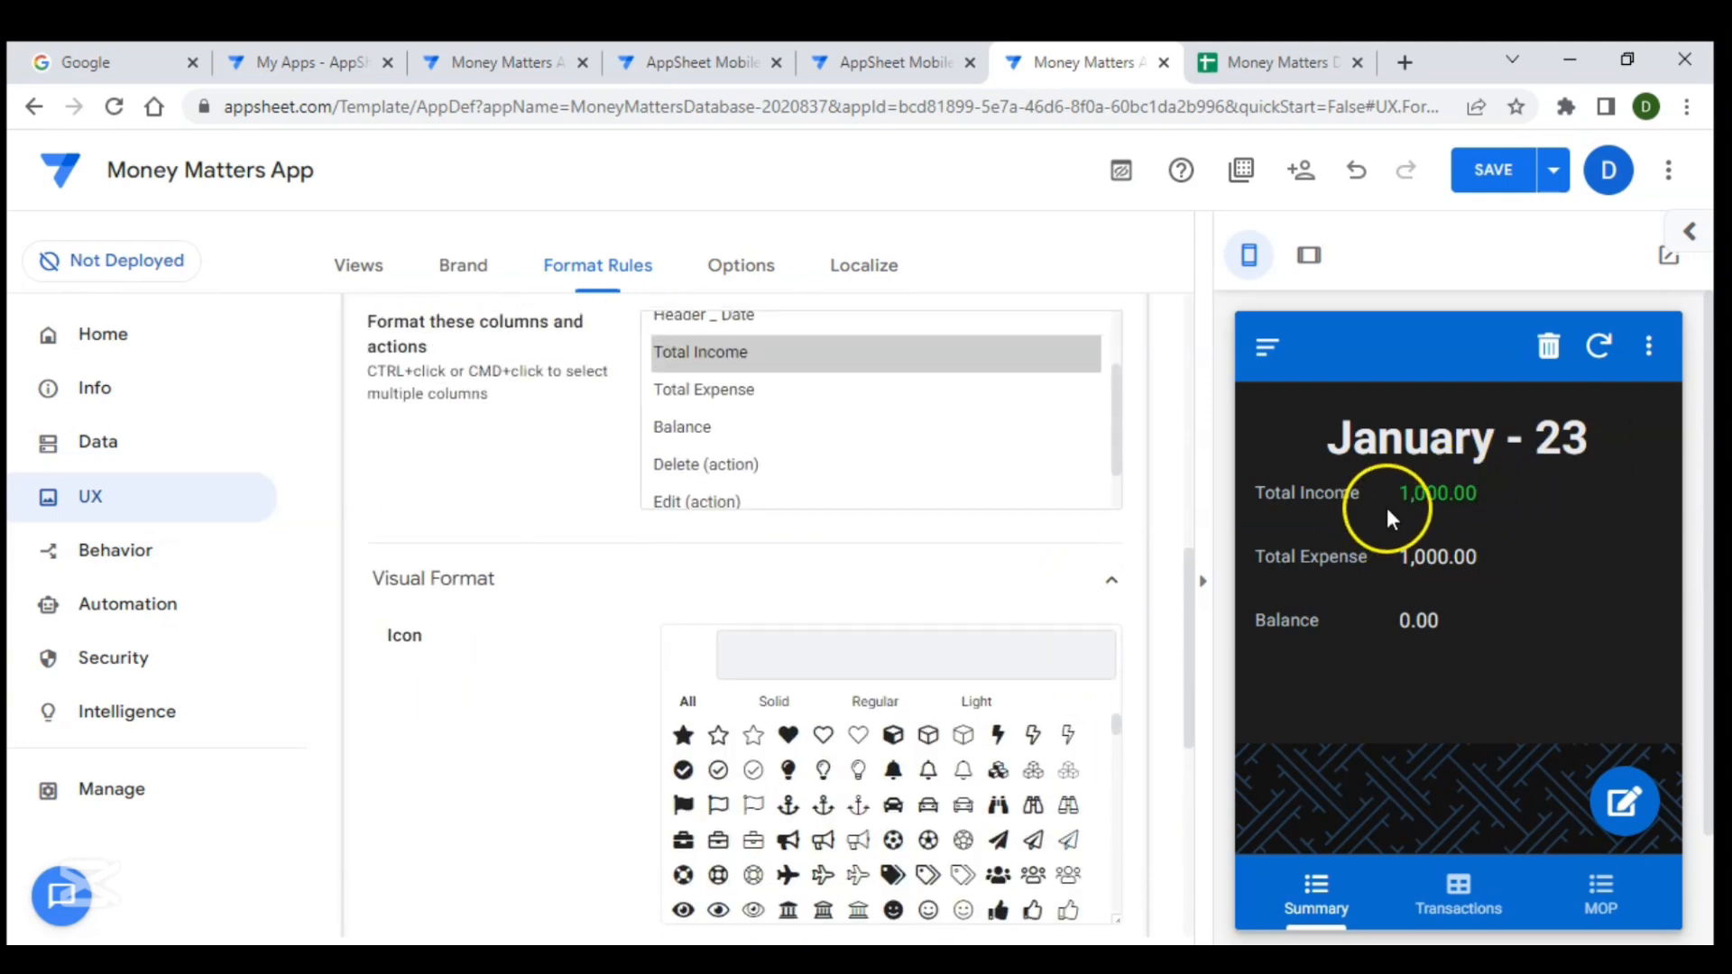
pyautogui.scroll(9, 990, 528)
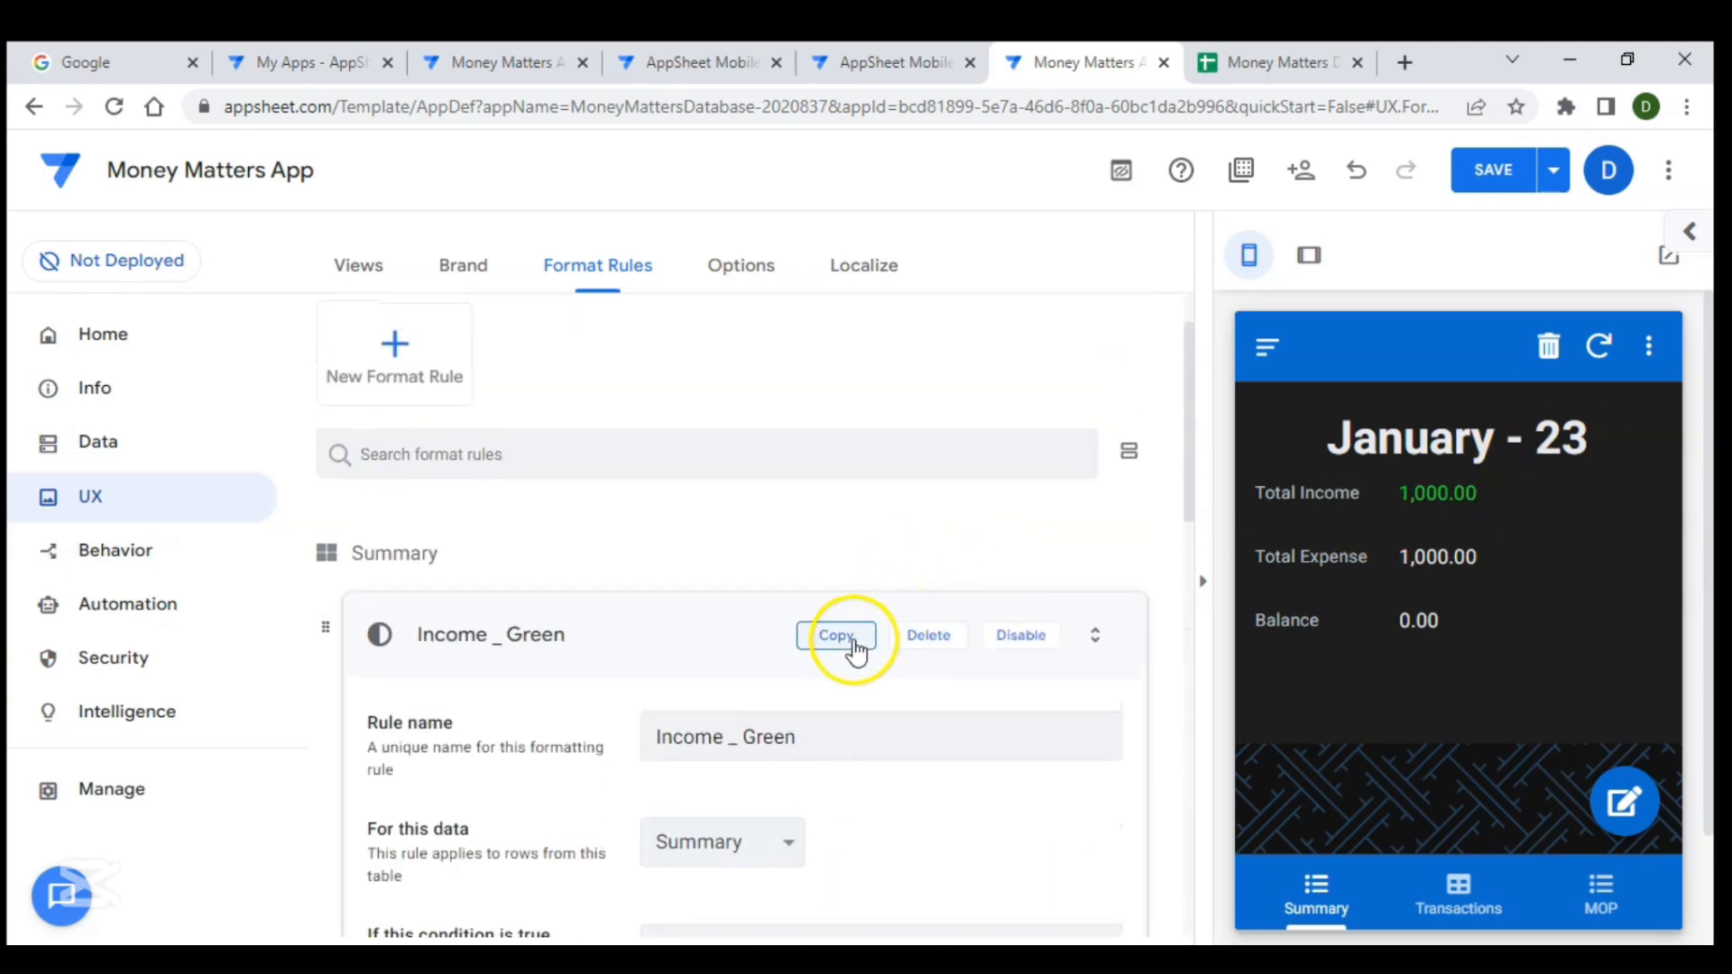
pyautogui.click(852, 646)
pyautogui.moveTo(821, 440); pyautogui.dragTo(508, 401)
pyautogui.write('Expenditure _red')
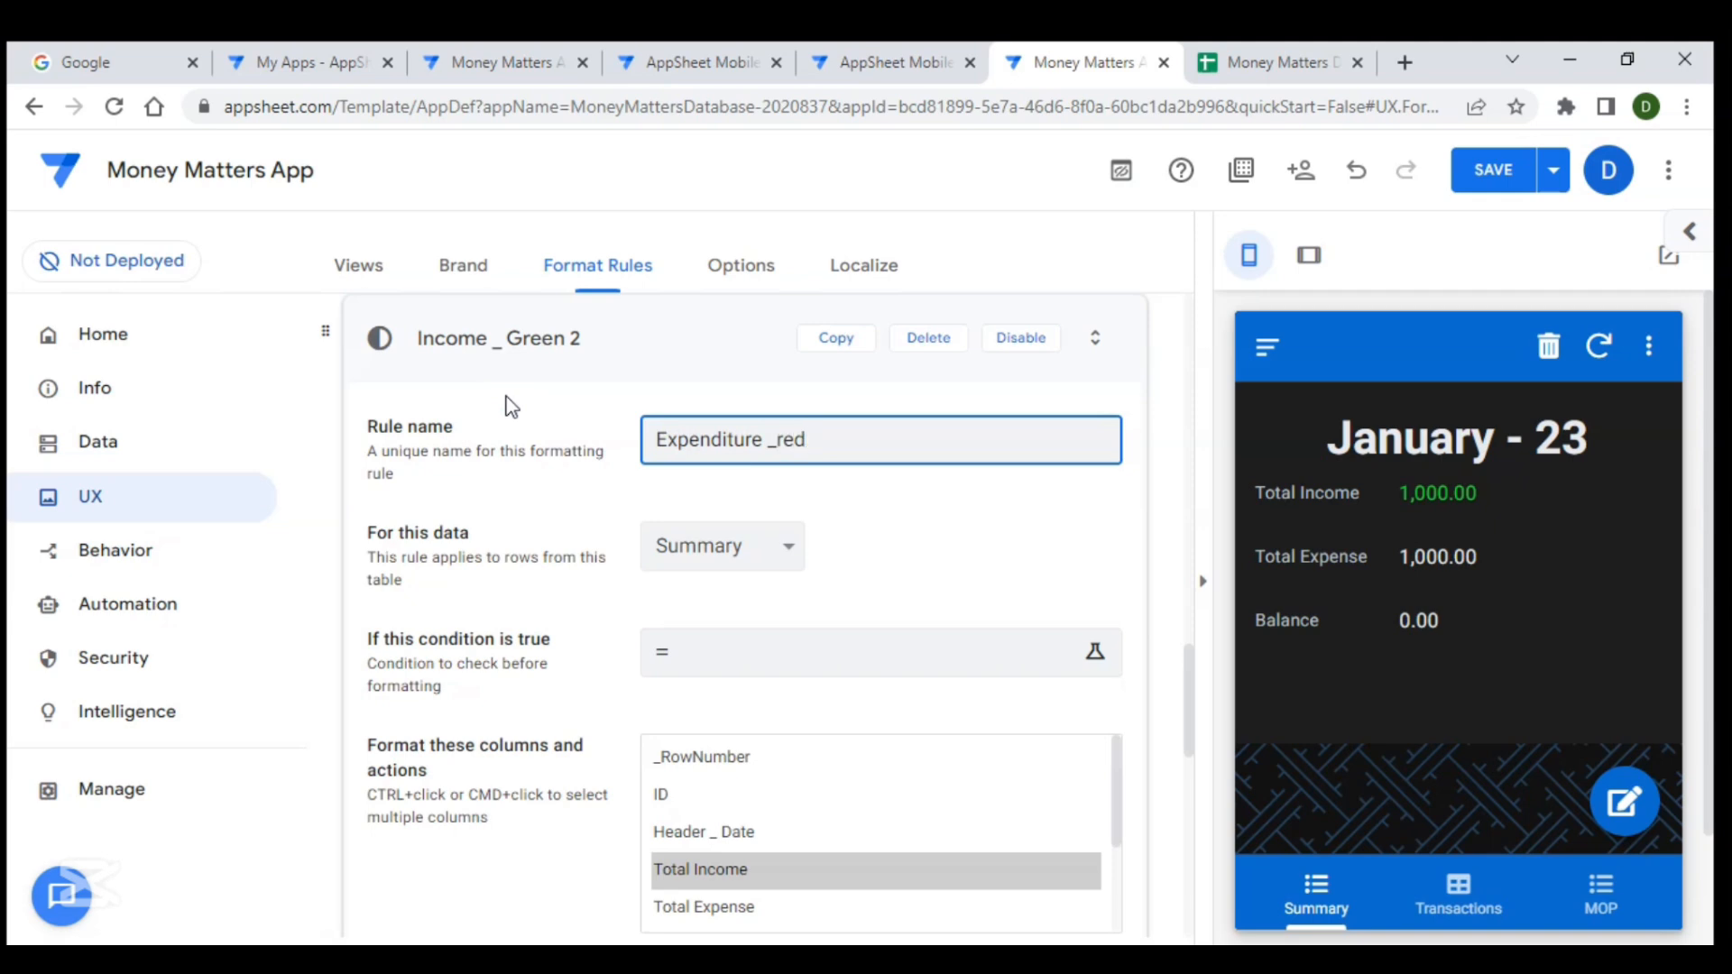
# - Make the Expenditure _red rule format the Total Expense column instead of Total Income
pyautogui.scroll(-5, 820, 604)
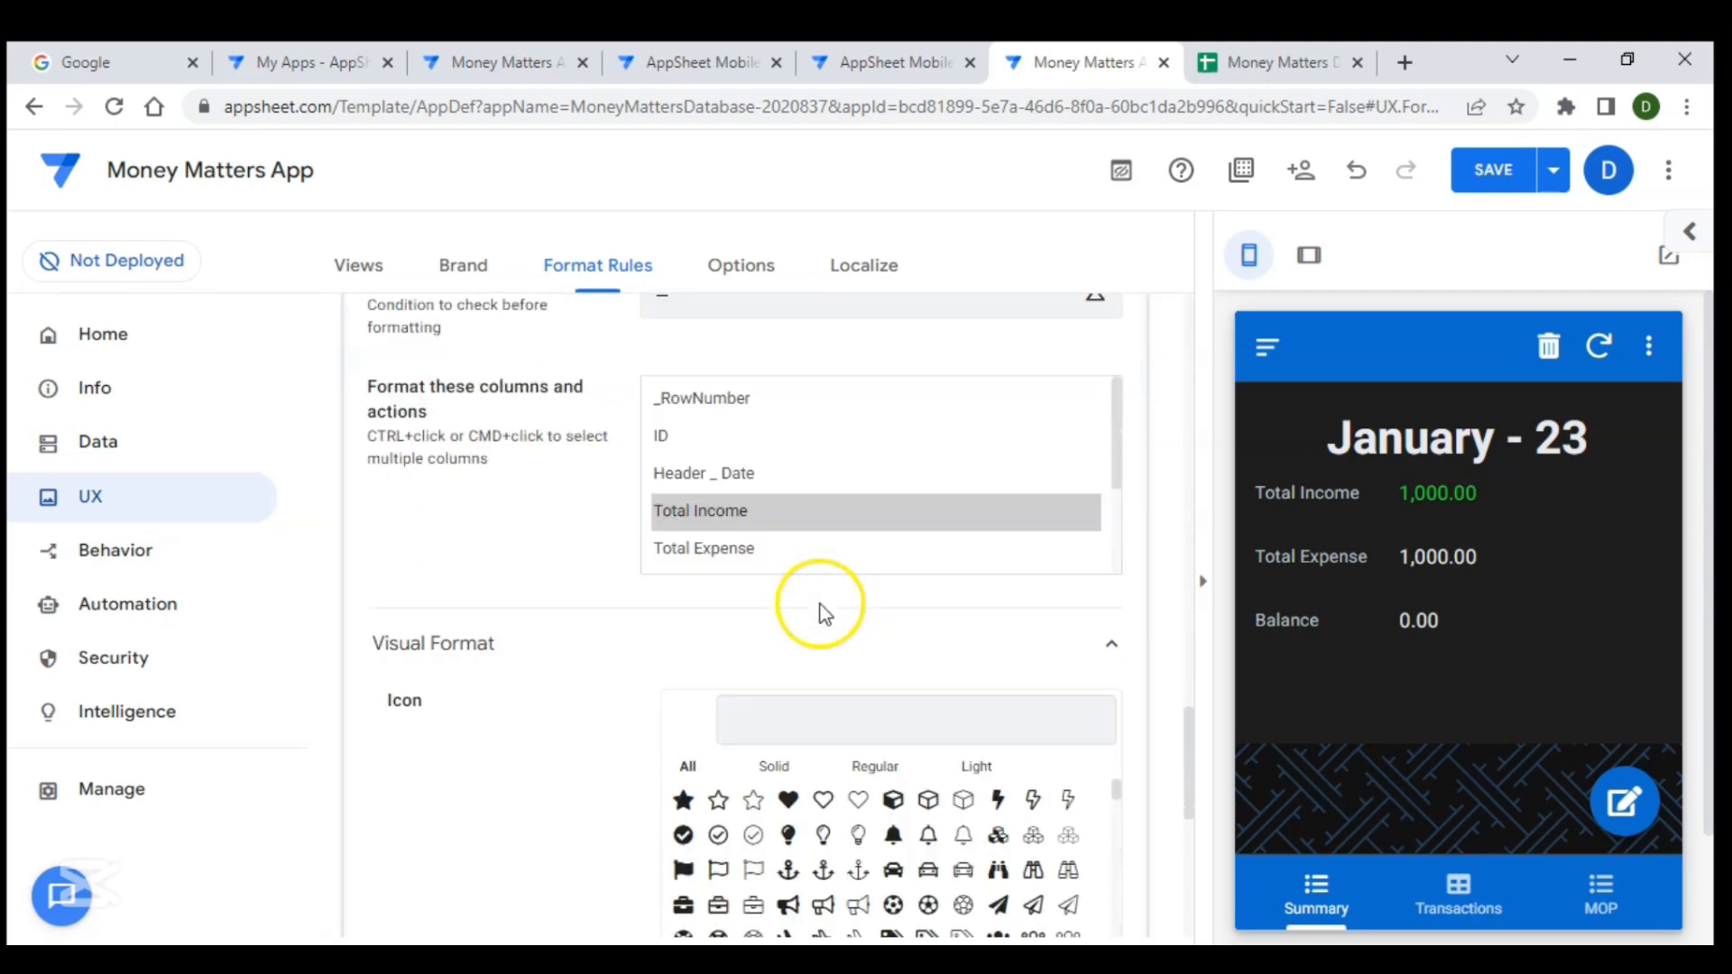
pyautogui.click(758, 527)
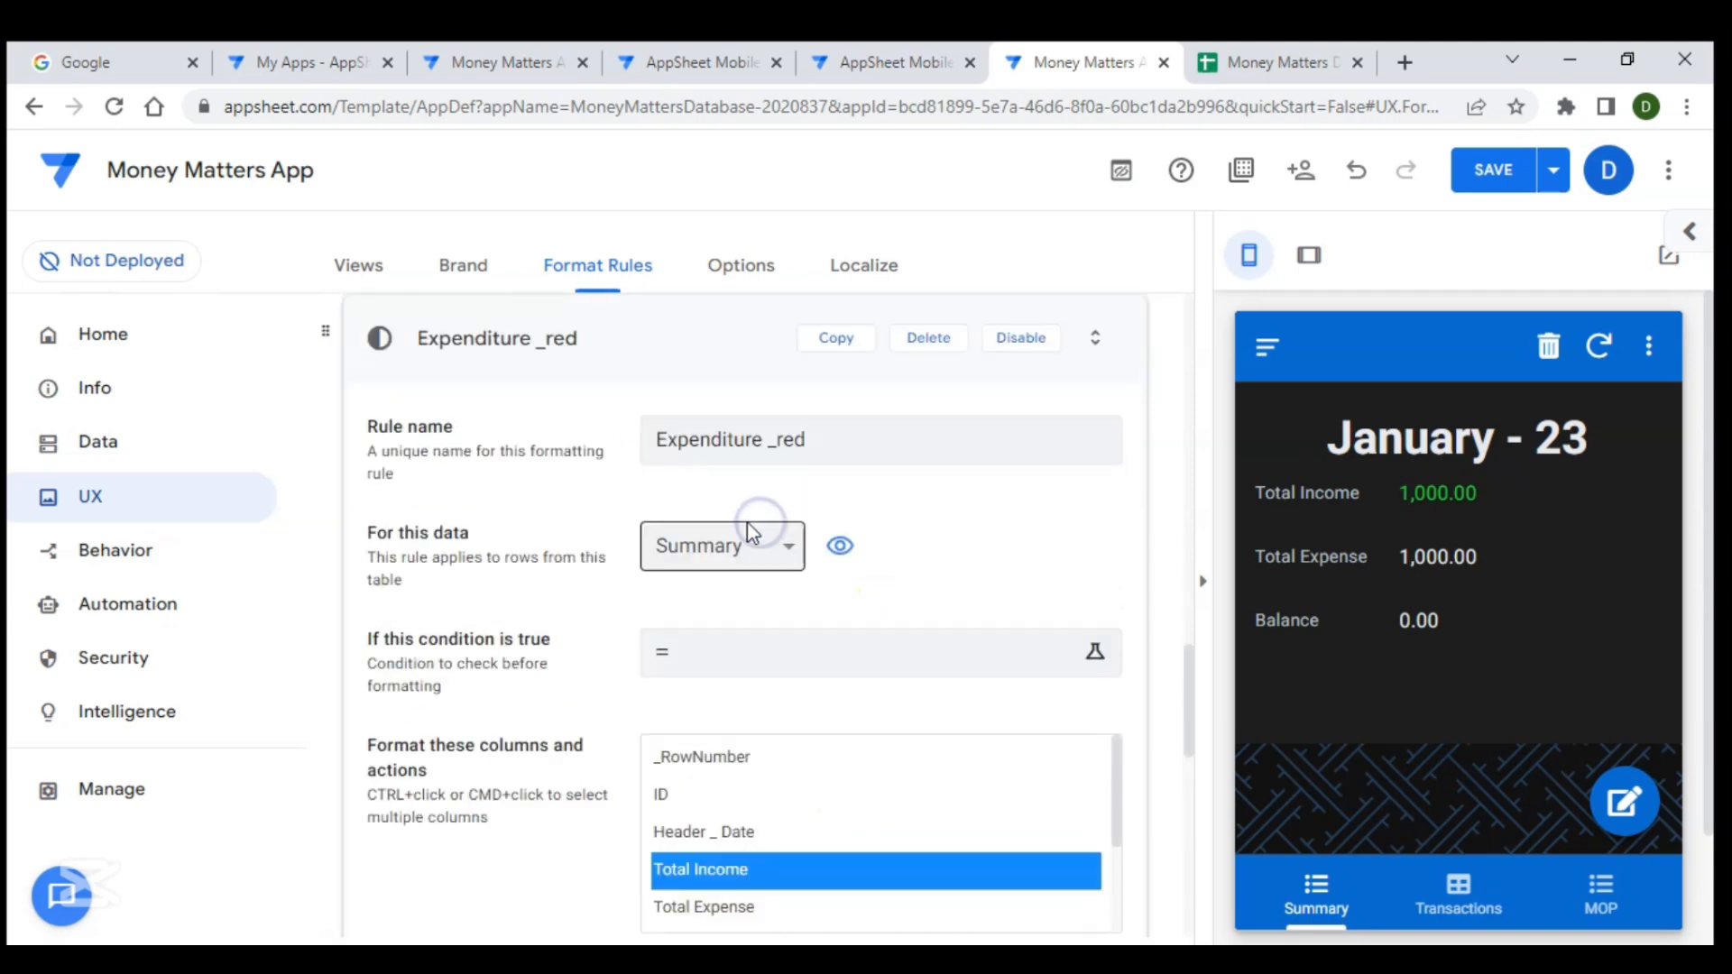
pyautogui.scroll(-3, 766, 575)
pyautogui.click(722, 648)
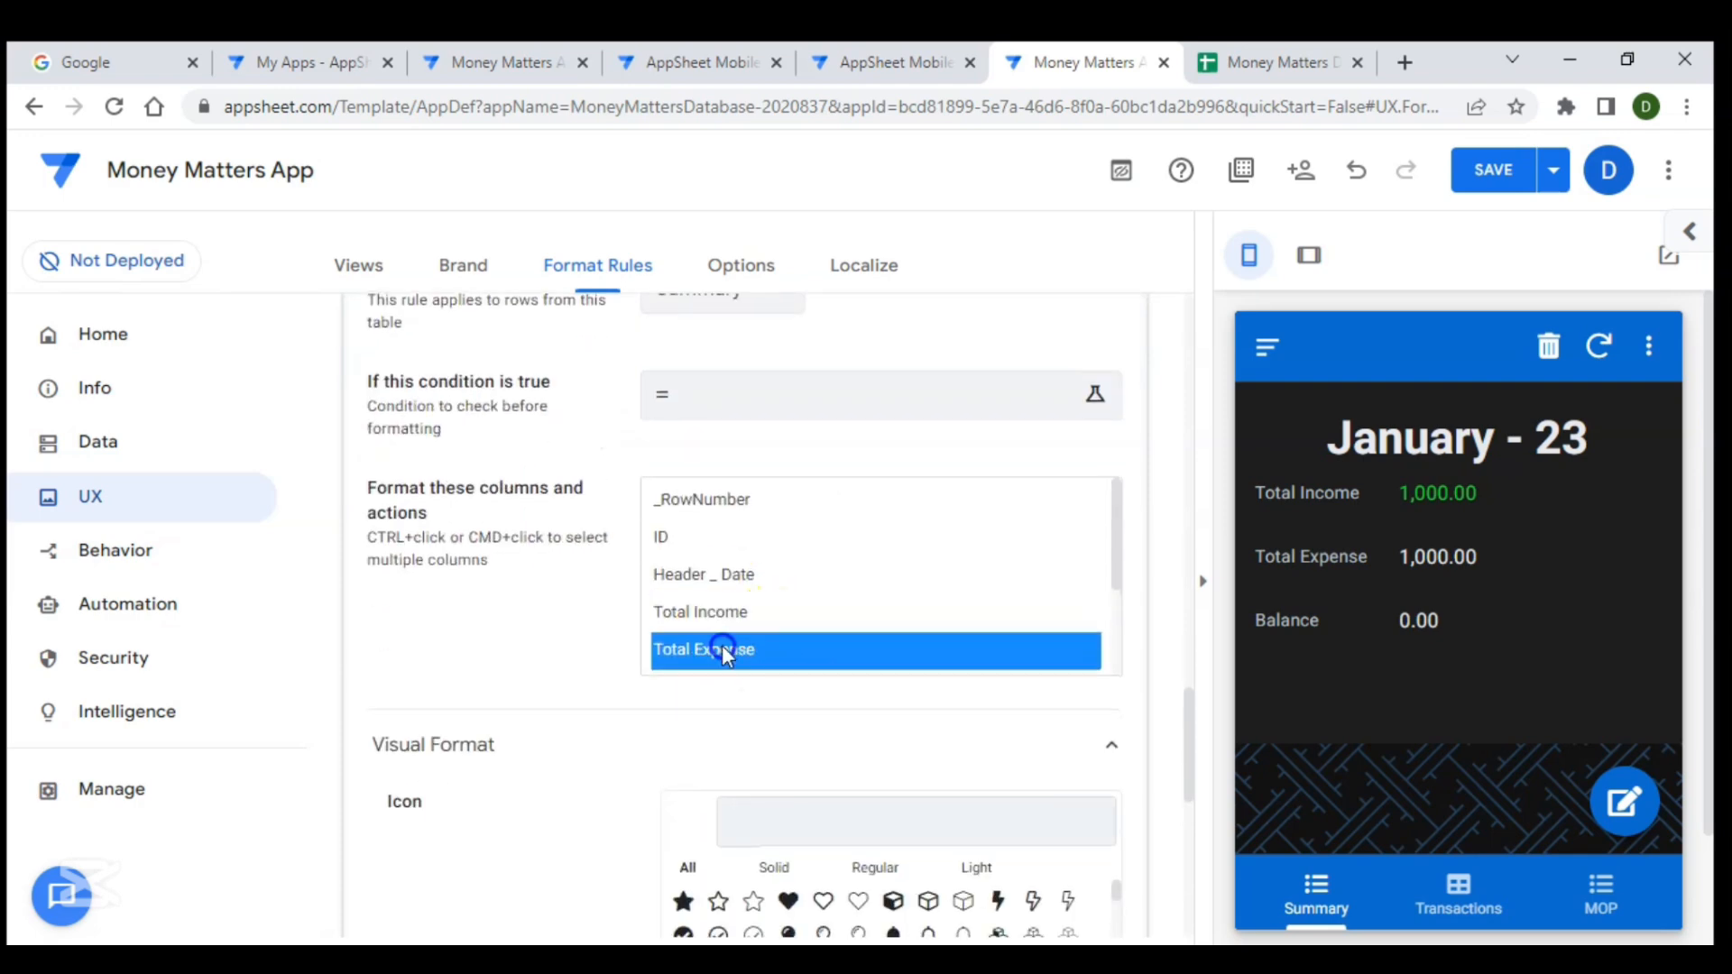
# - Set the Expenditure _red rule's text color to red and turn on underline in its text format
pyautogui.scroll(-7, 757, 469)
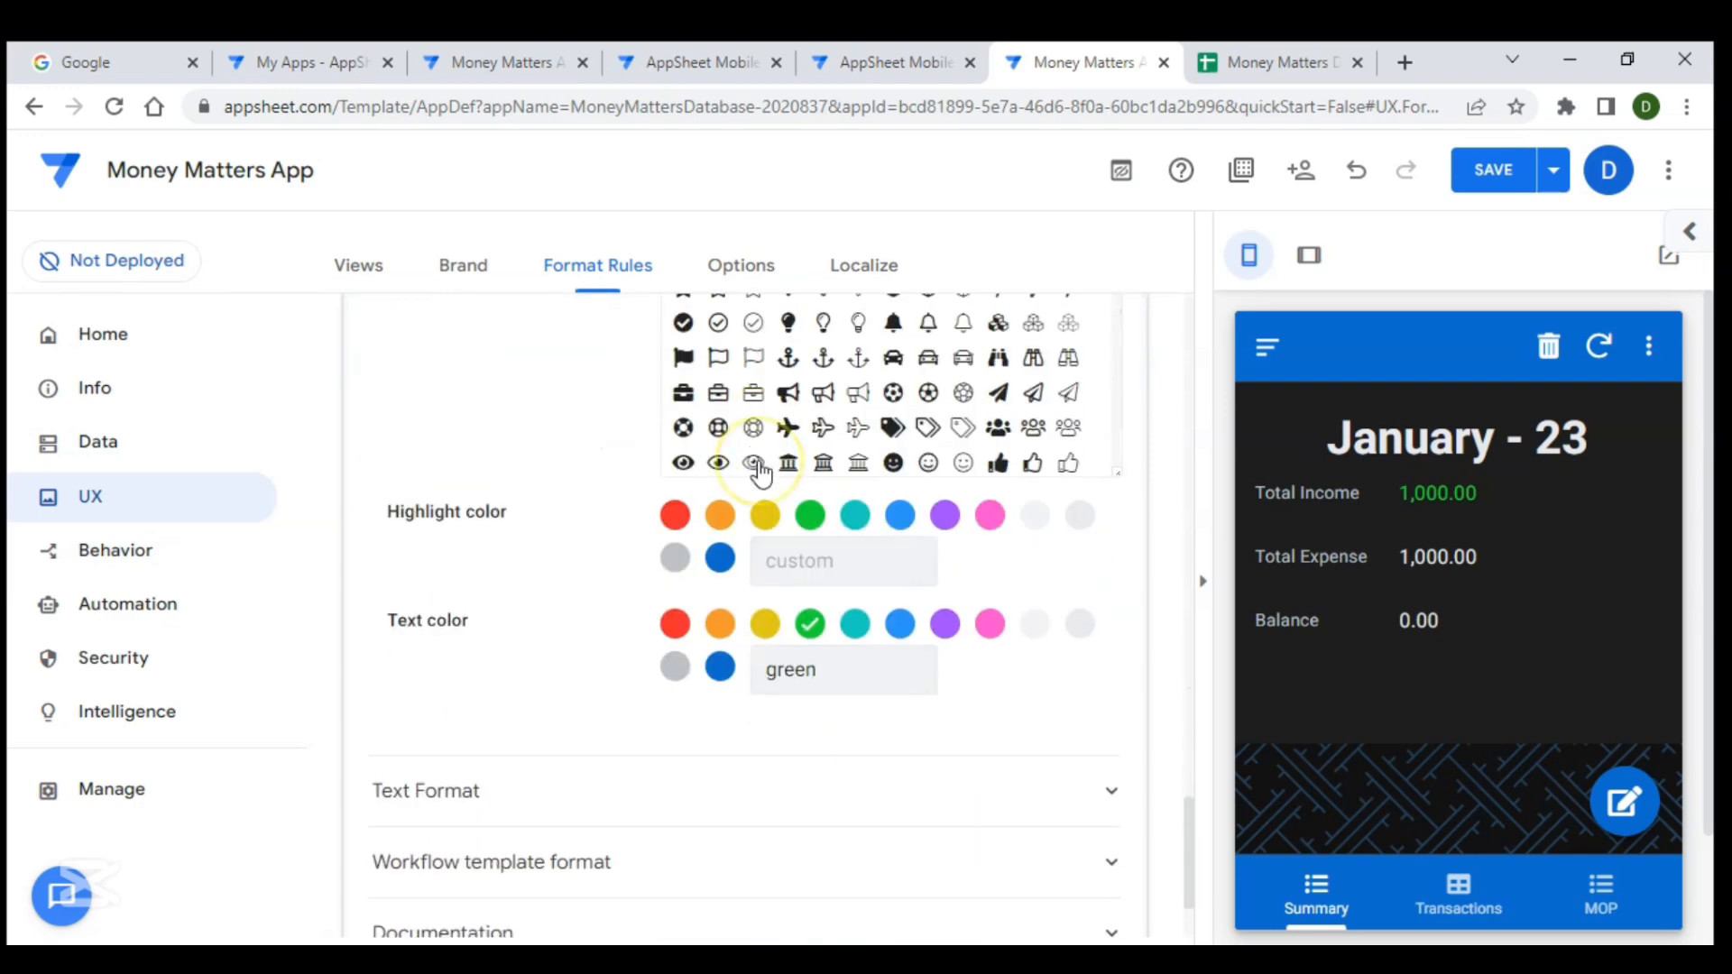
pyautogui.click(678, 617)
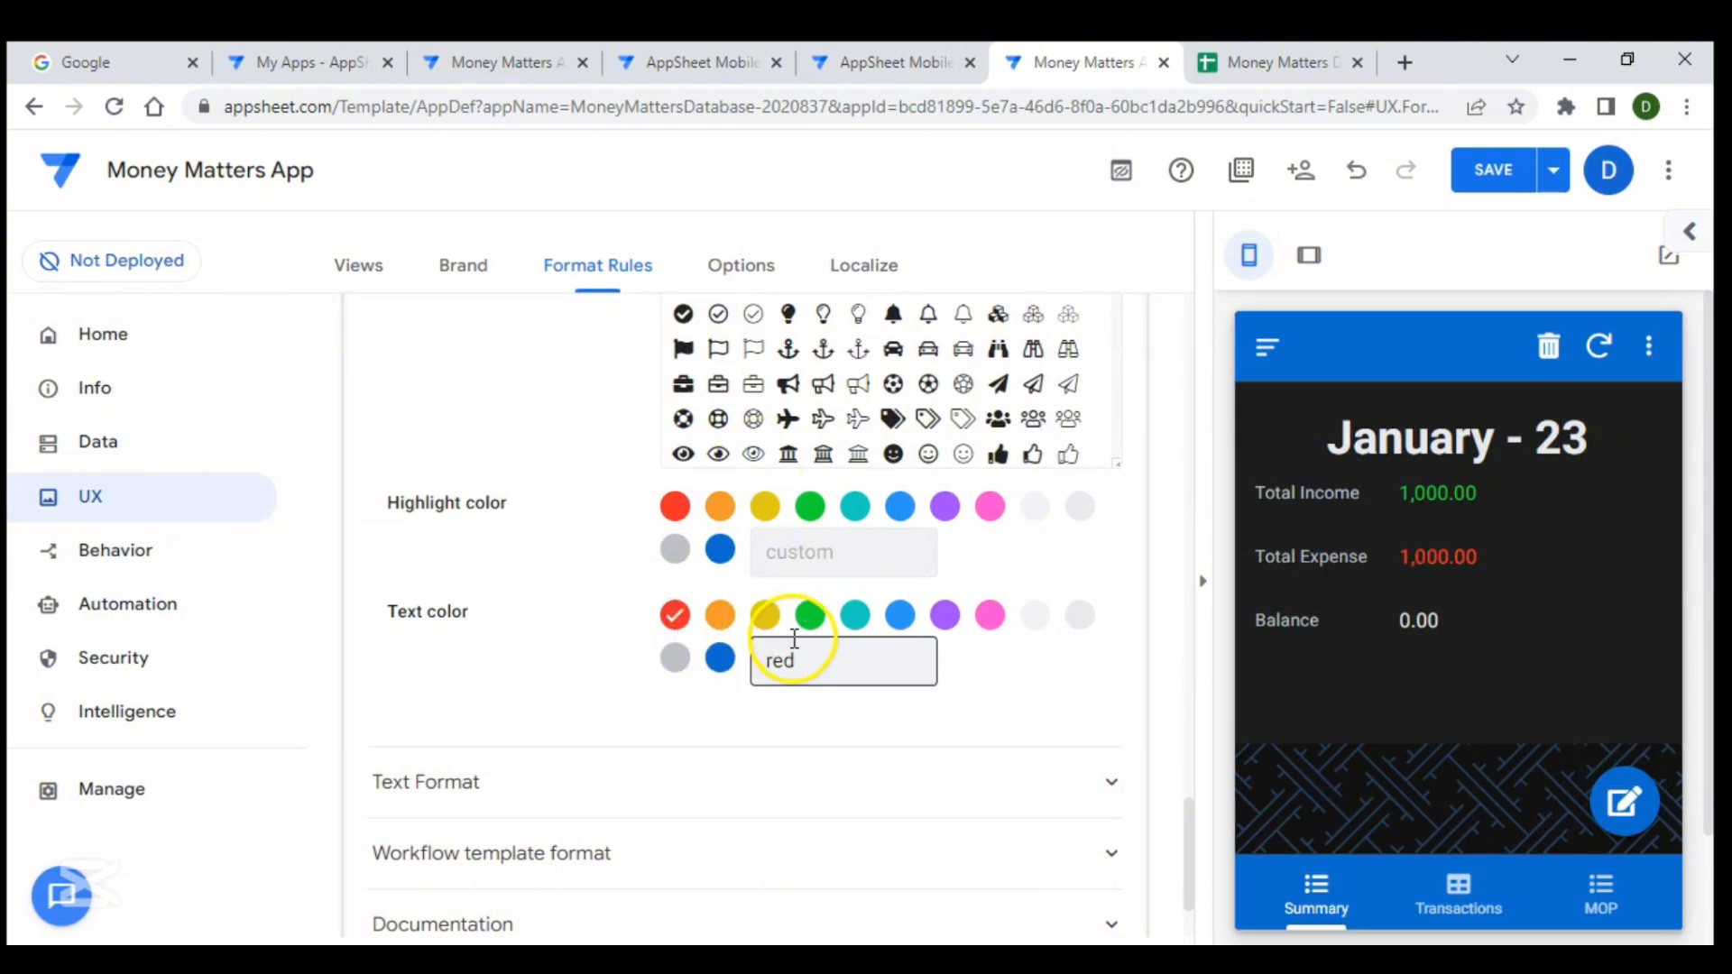
pyautogui.scroll(-2, 794, 649)
pyautogui.click(822, 646)
pyautogui.scroll(-3, 824, 649)
pyautogui.click(699, 525)
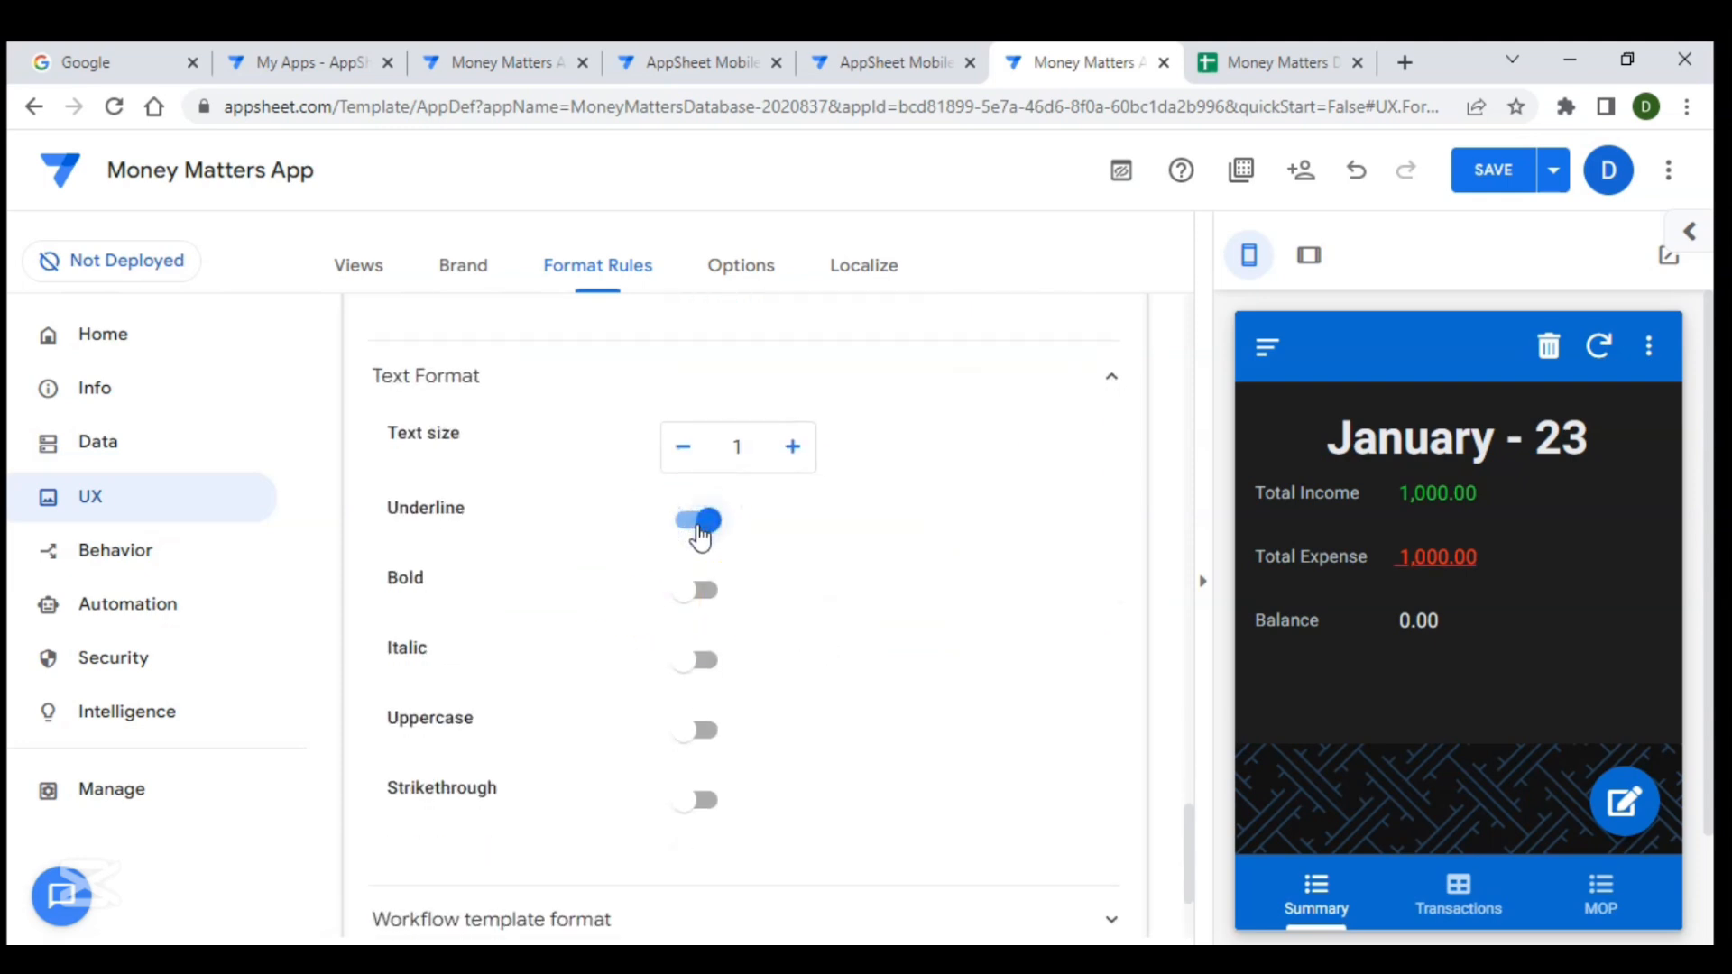
pyautogui.click(812, 496)
# - Collapse both format rules and save the app
pyautogui.scroll(12, 813, 497)
pyautogui.click(730, 597)
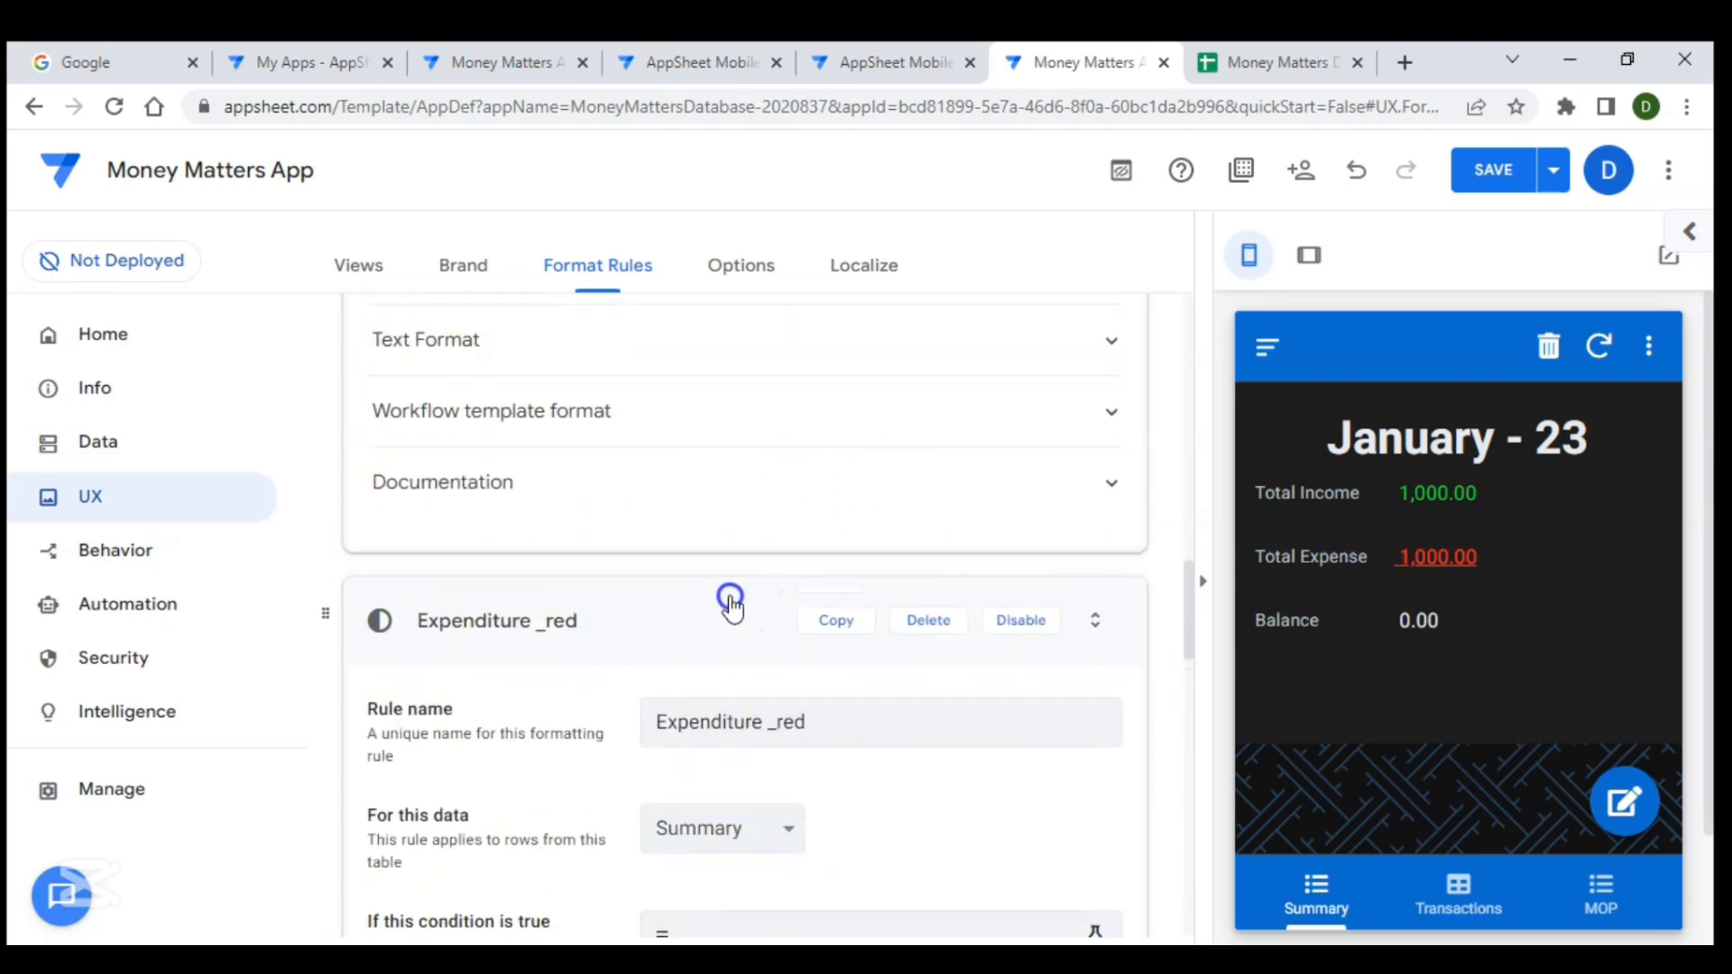
pyautogui.scroll(10, 817, 478)
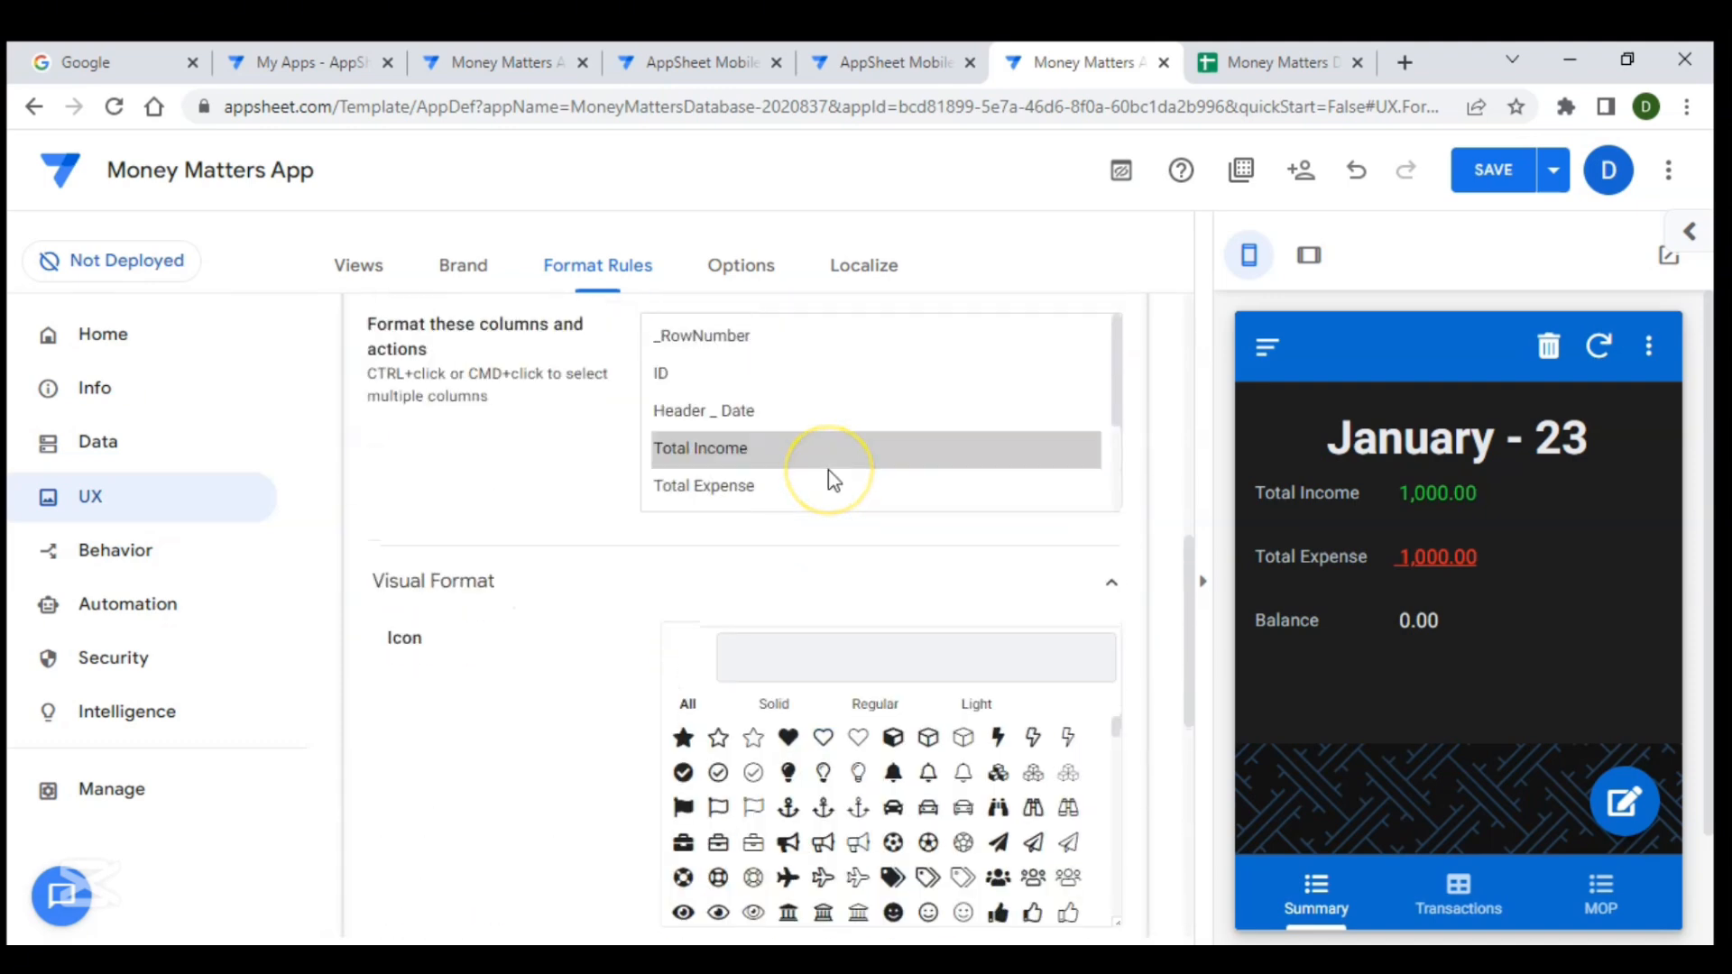
pyautogui.scroll(6, 828, 478)
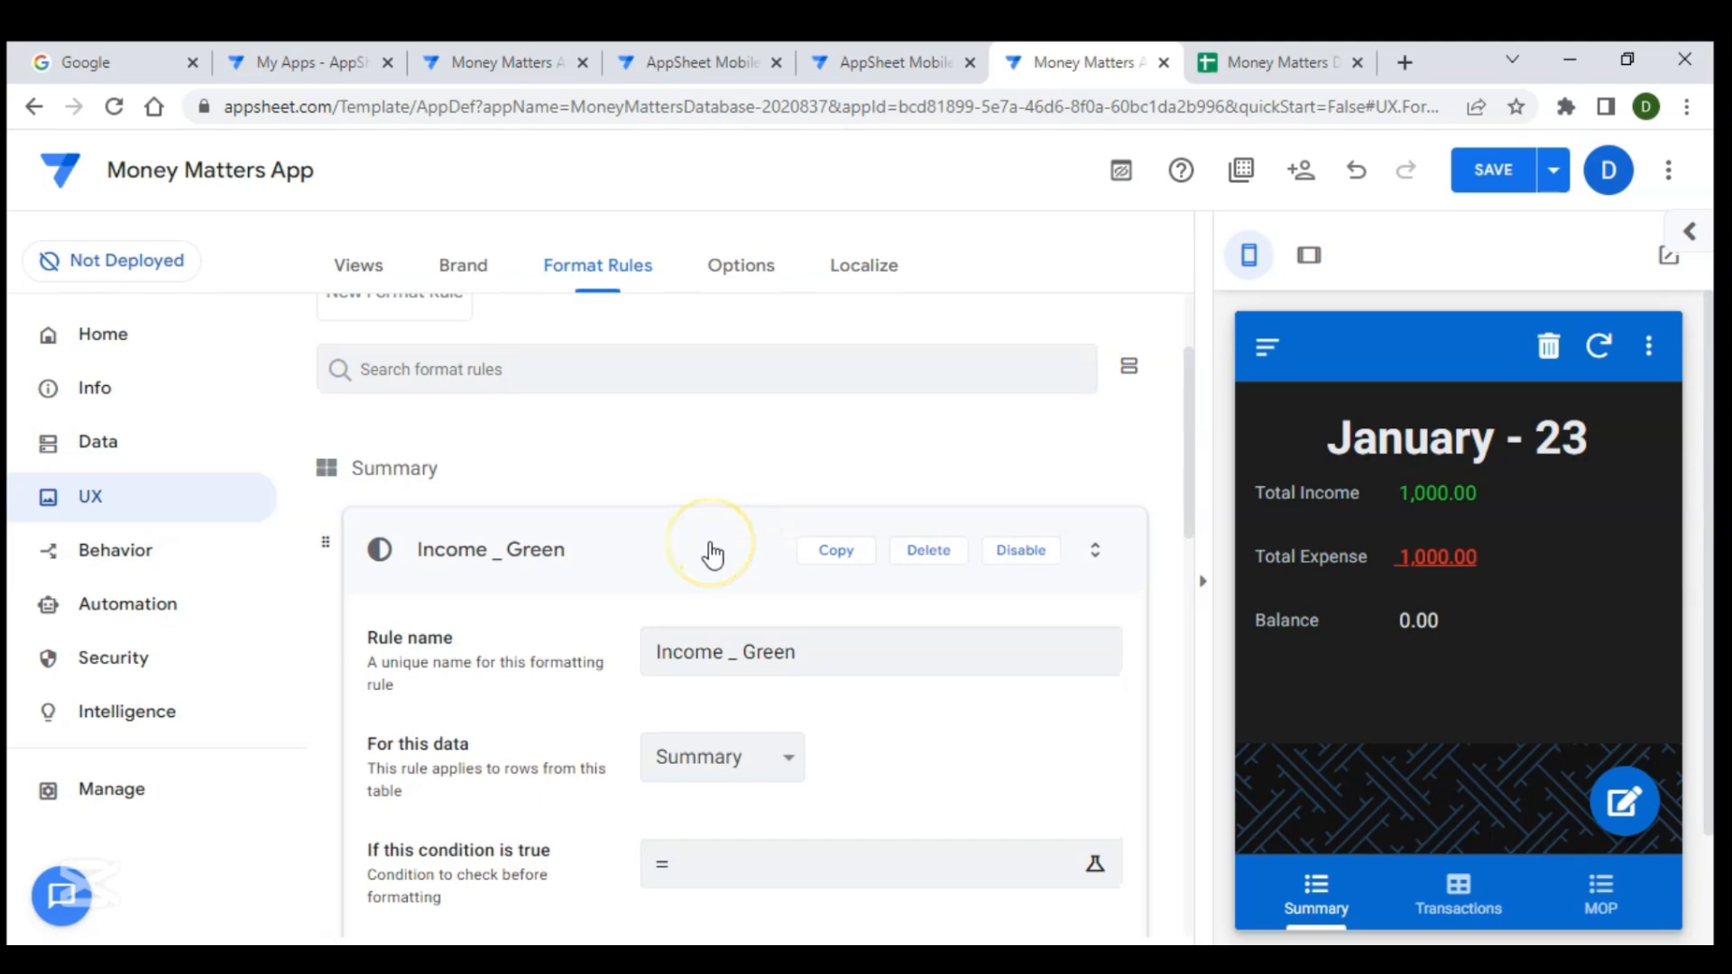
pyautogui.click(710, 548)
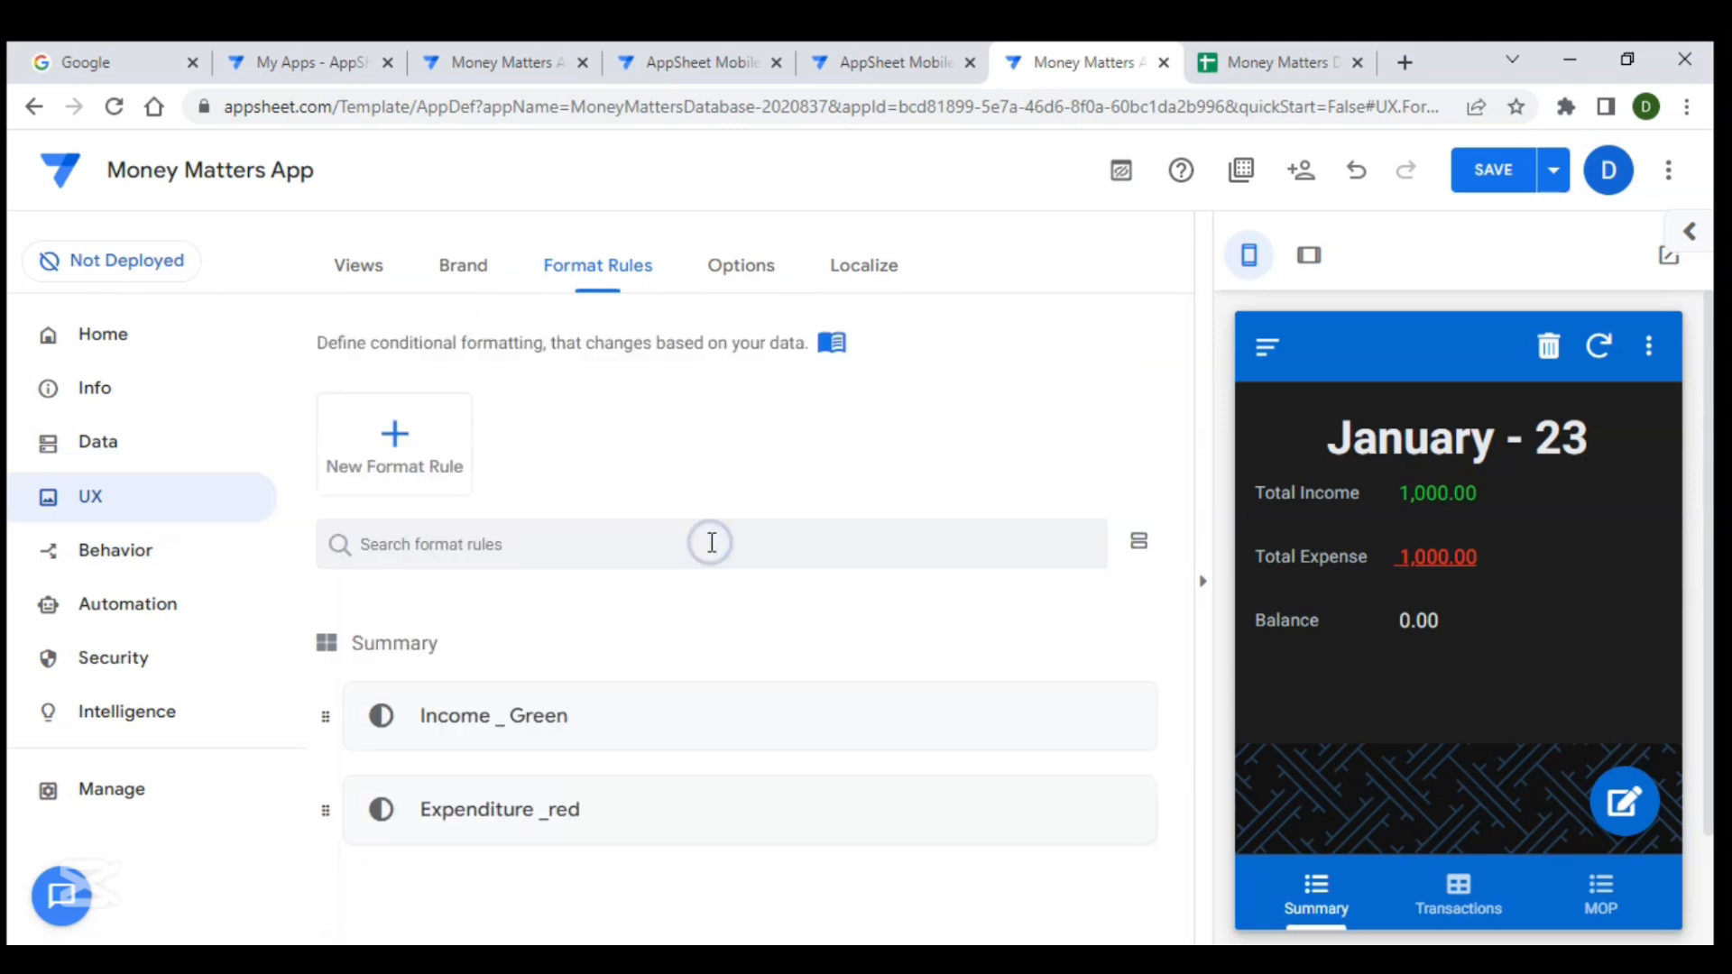
pyautogui.click(1511, 171)
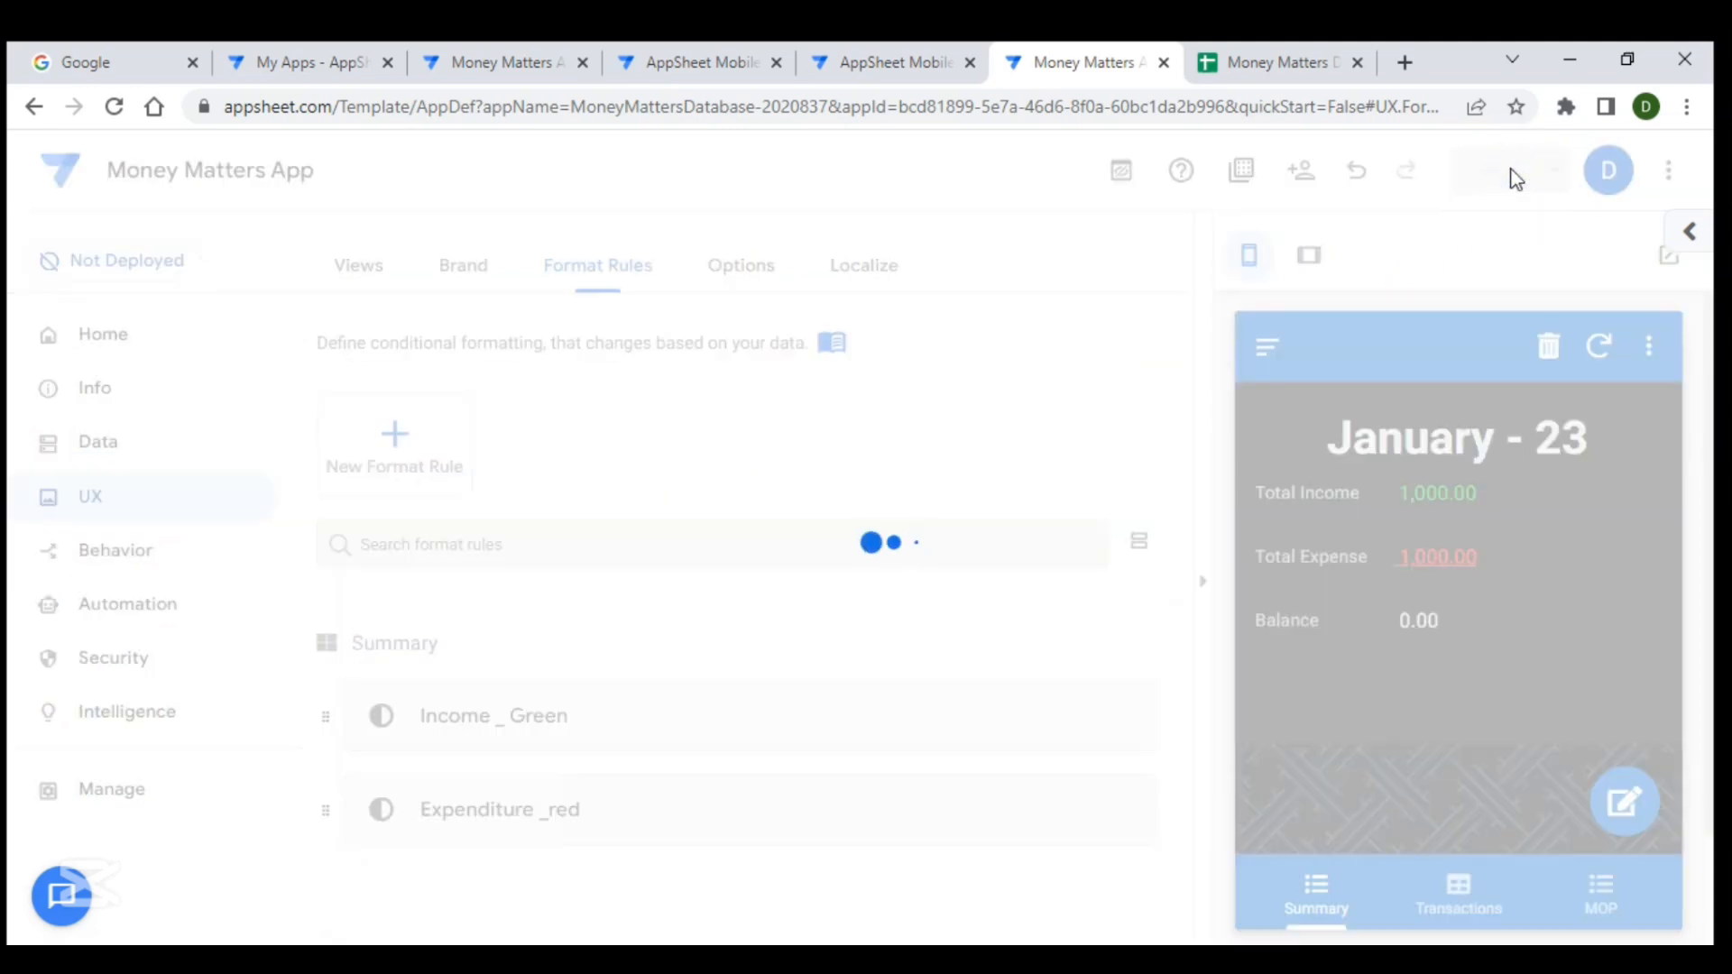
pyautogui.click(1513, 173)
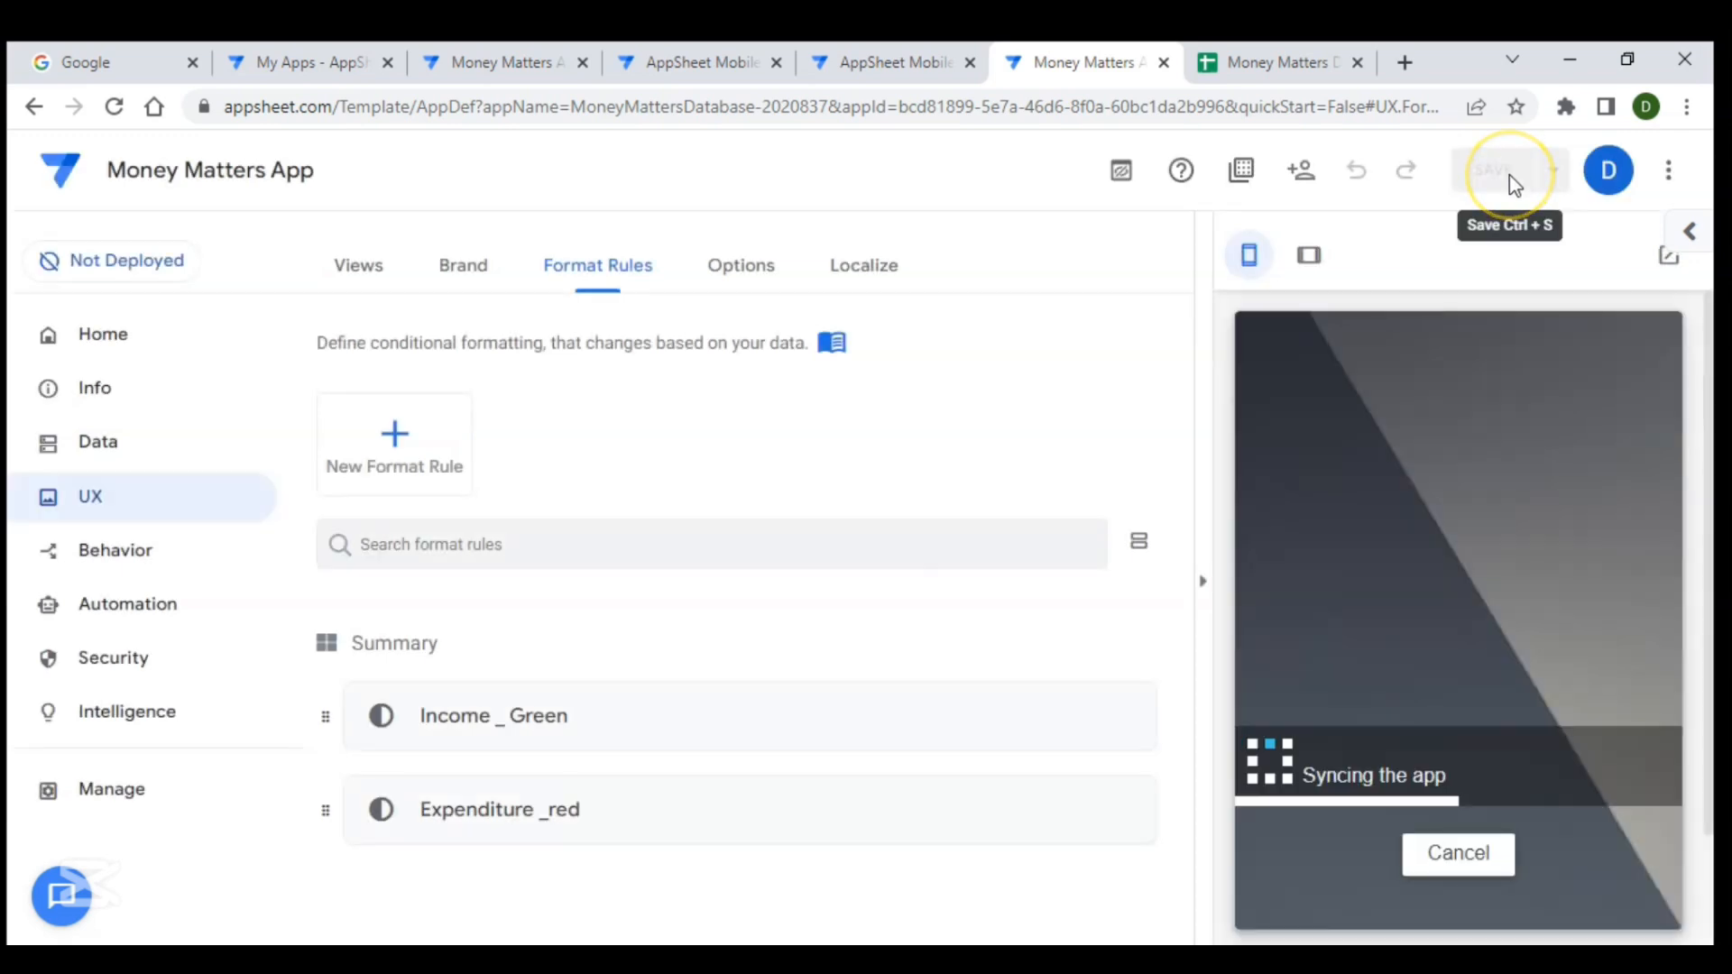
pyautogui.click(1401, 388)
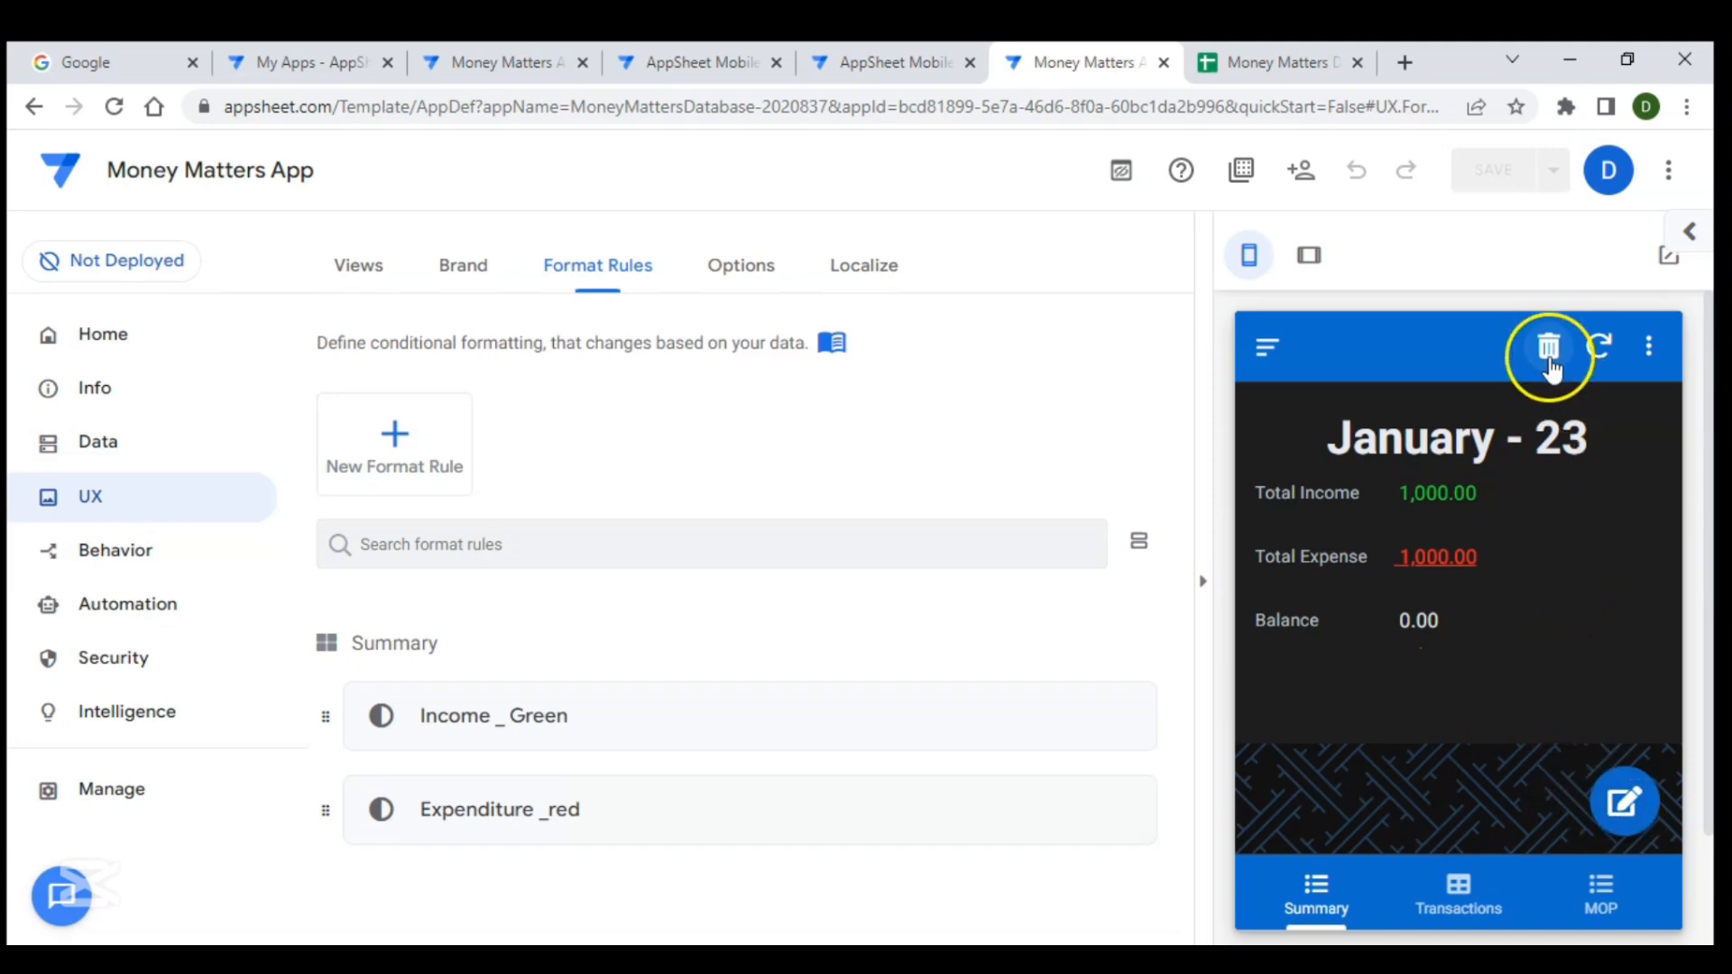
# - Check the Summary edit form, the MOP chart and the Summary view in the preview
pyautogui.click(1623, 812)
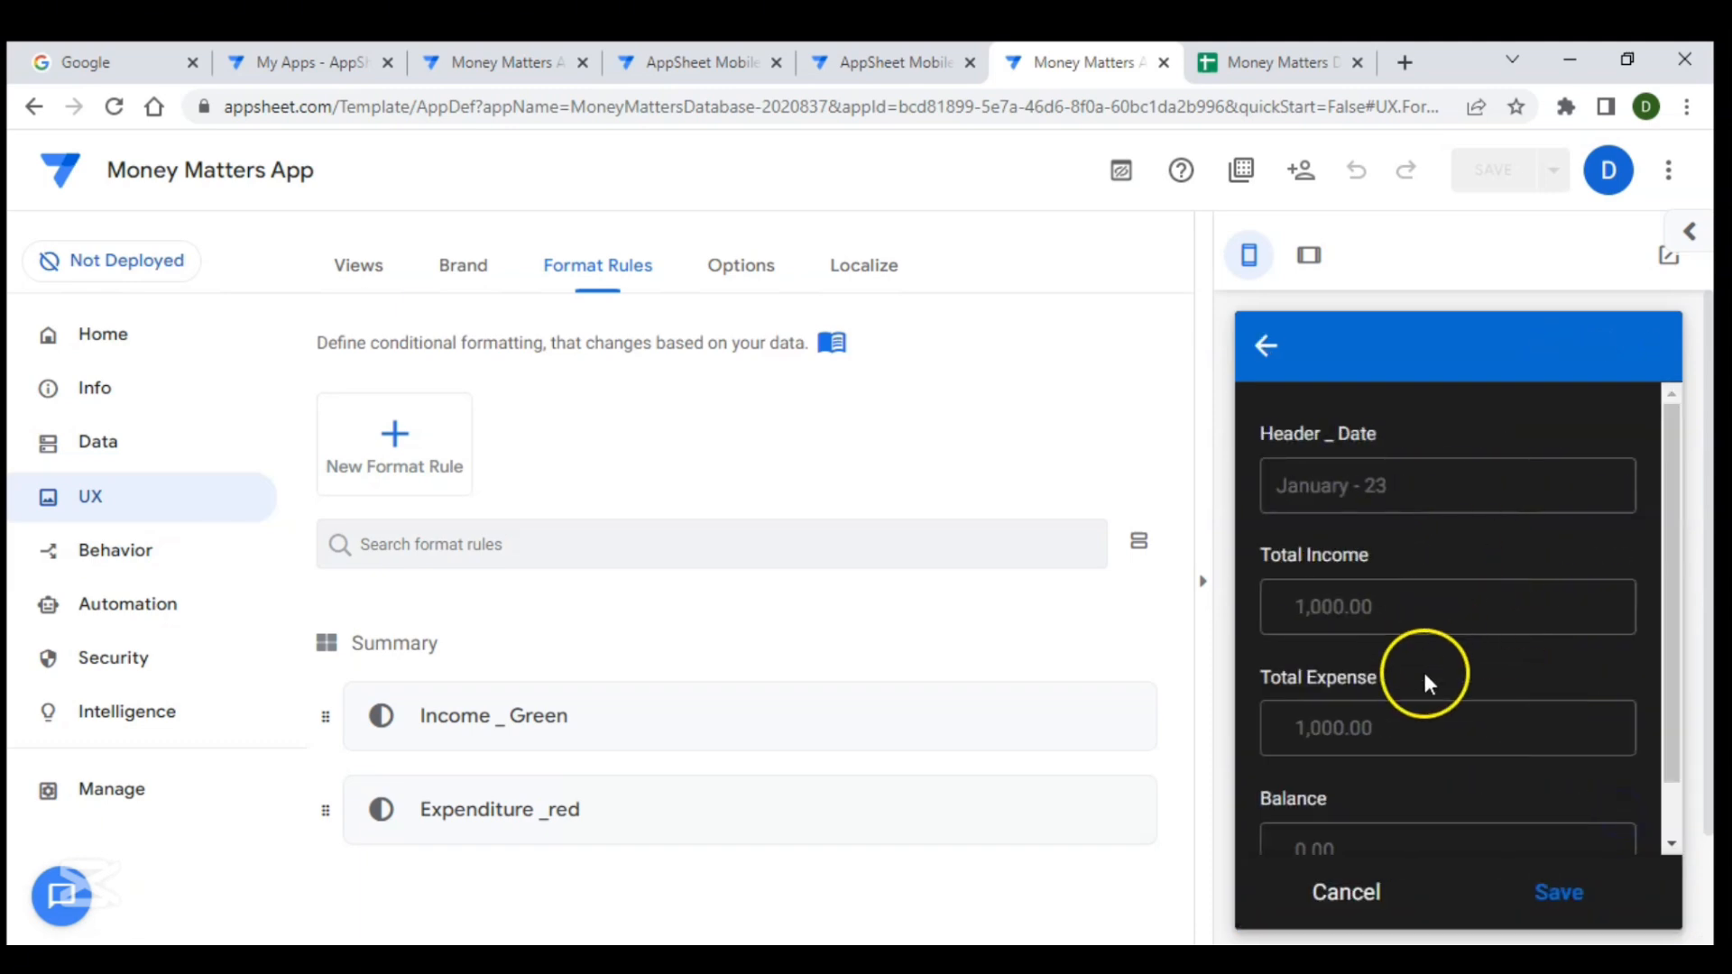
pyautogui.scroll(-1, 1425, 674)
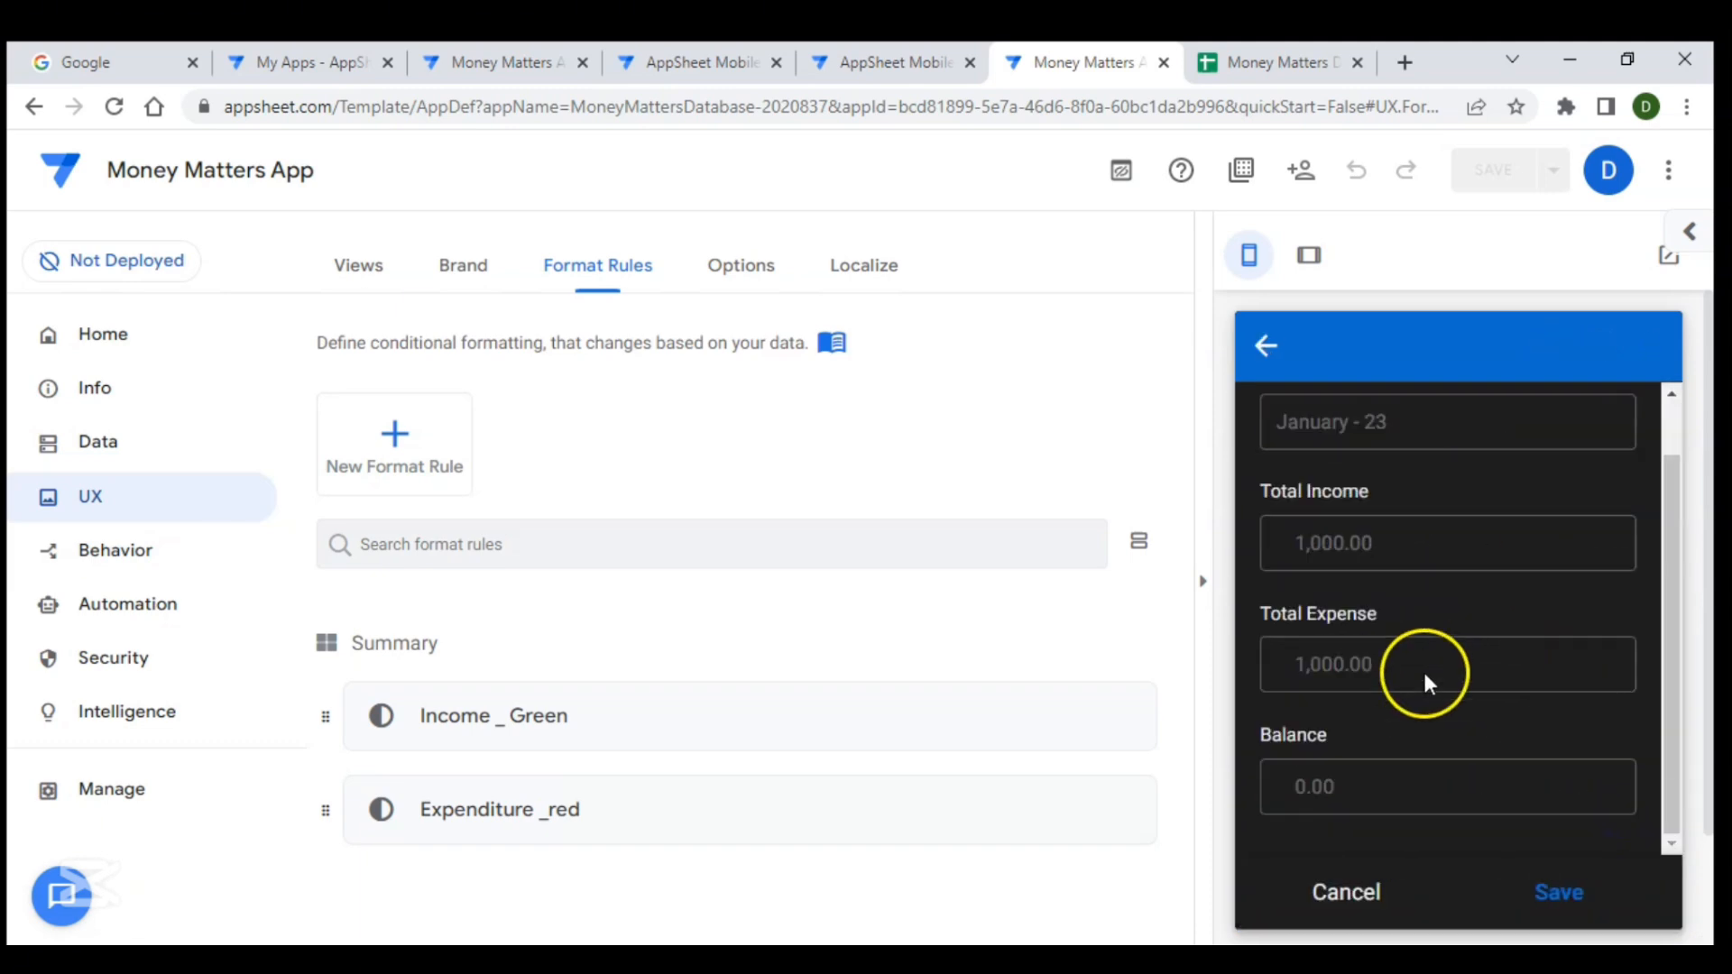
pyautogui.click(1267, 347)
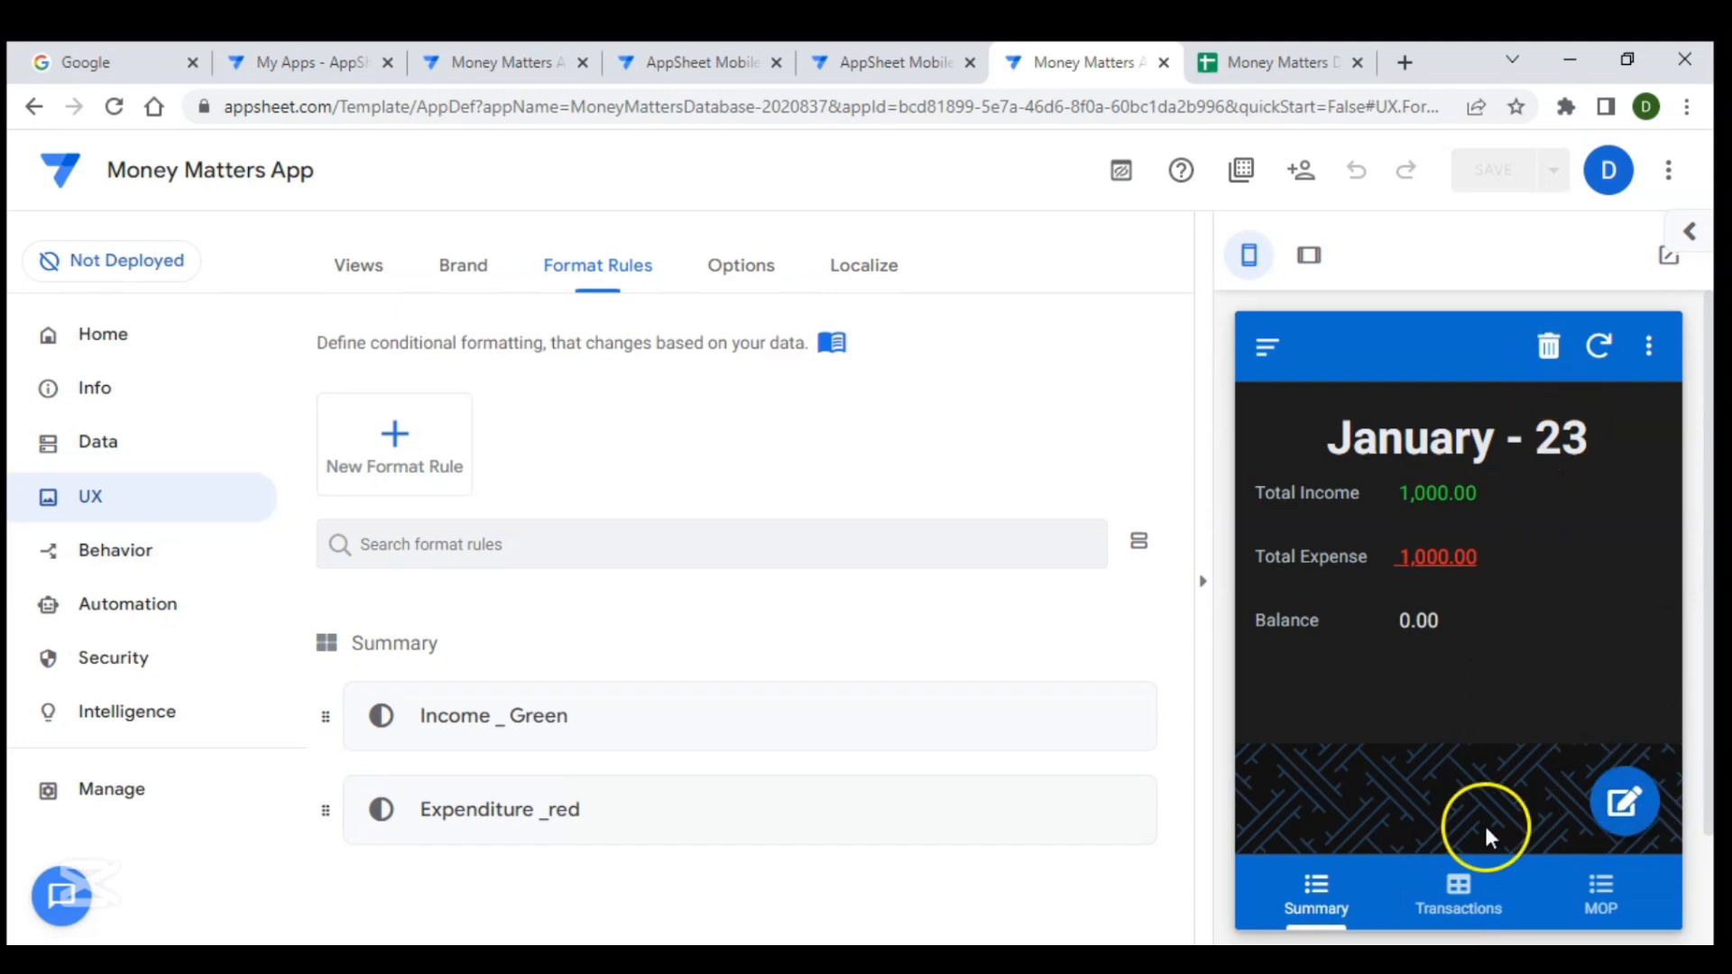
pyautogui.click(1456, 922)
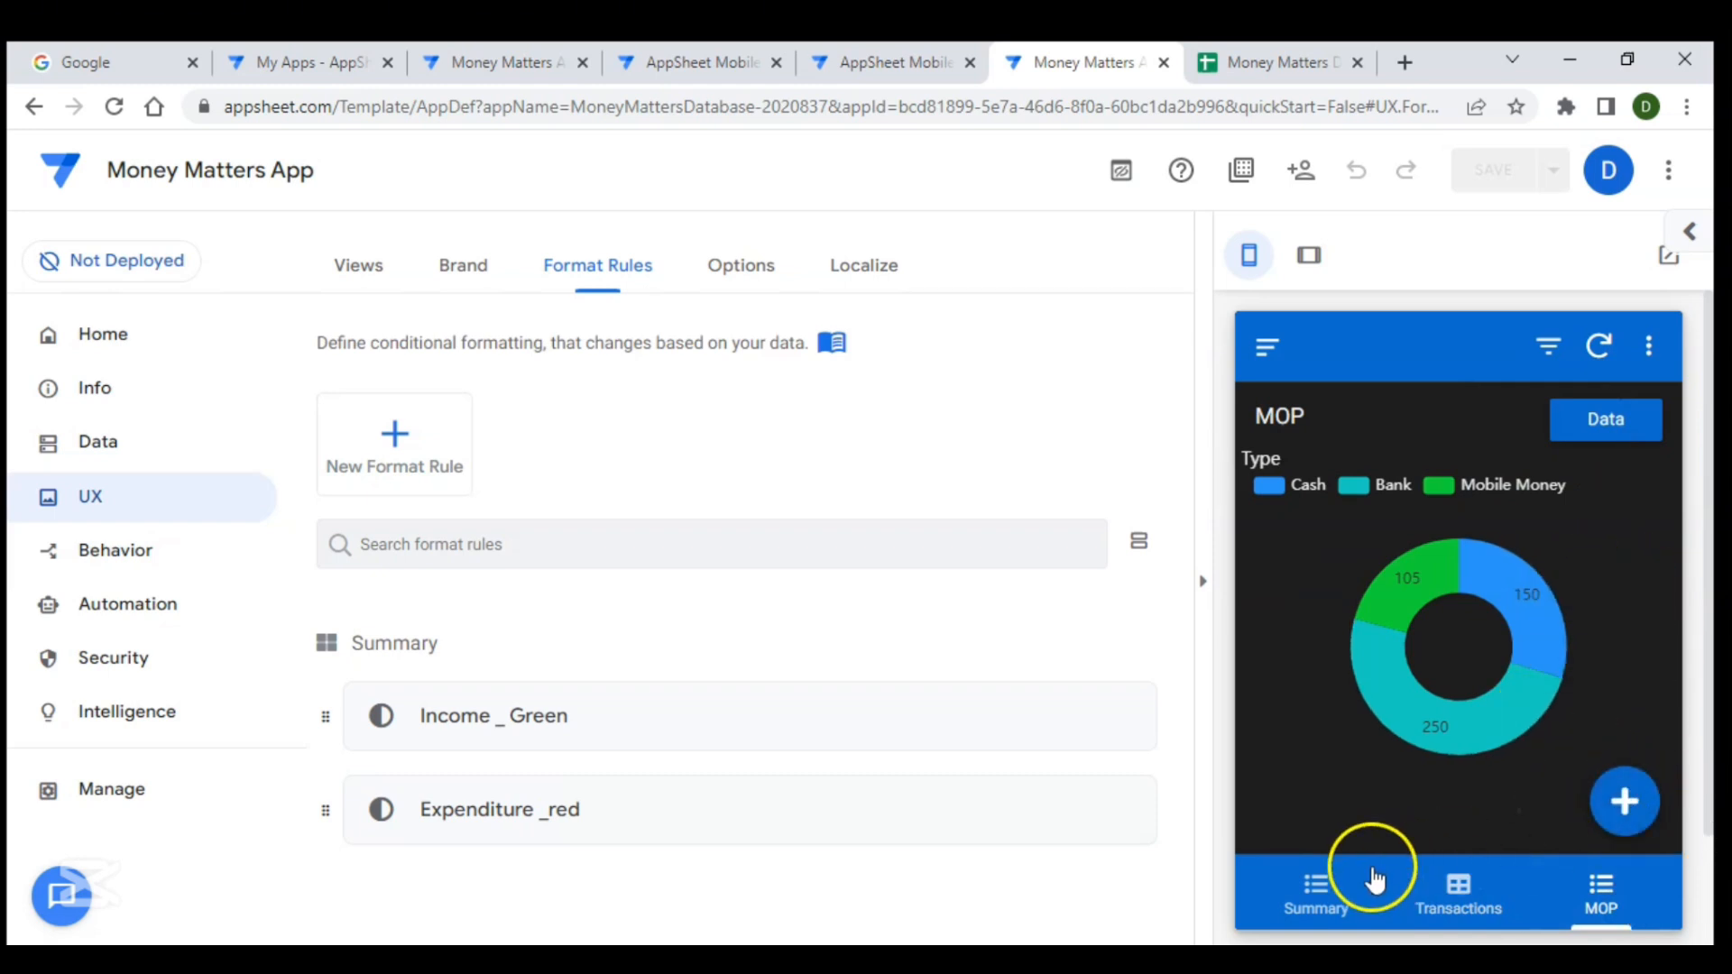
pyautogui.click(1323, 889)
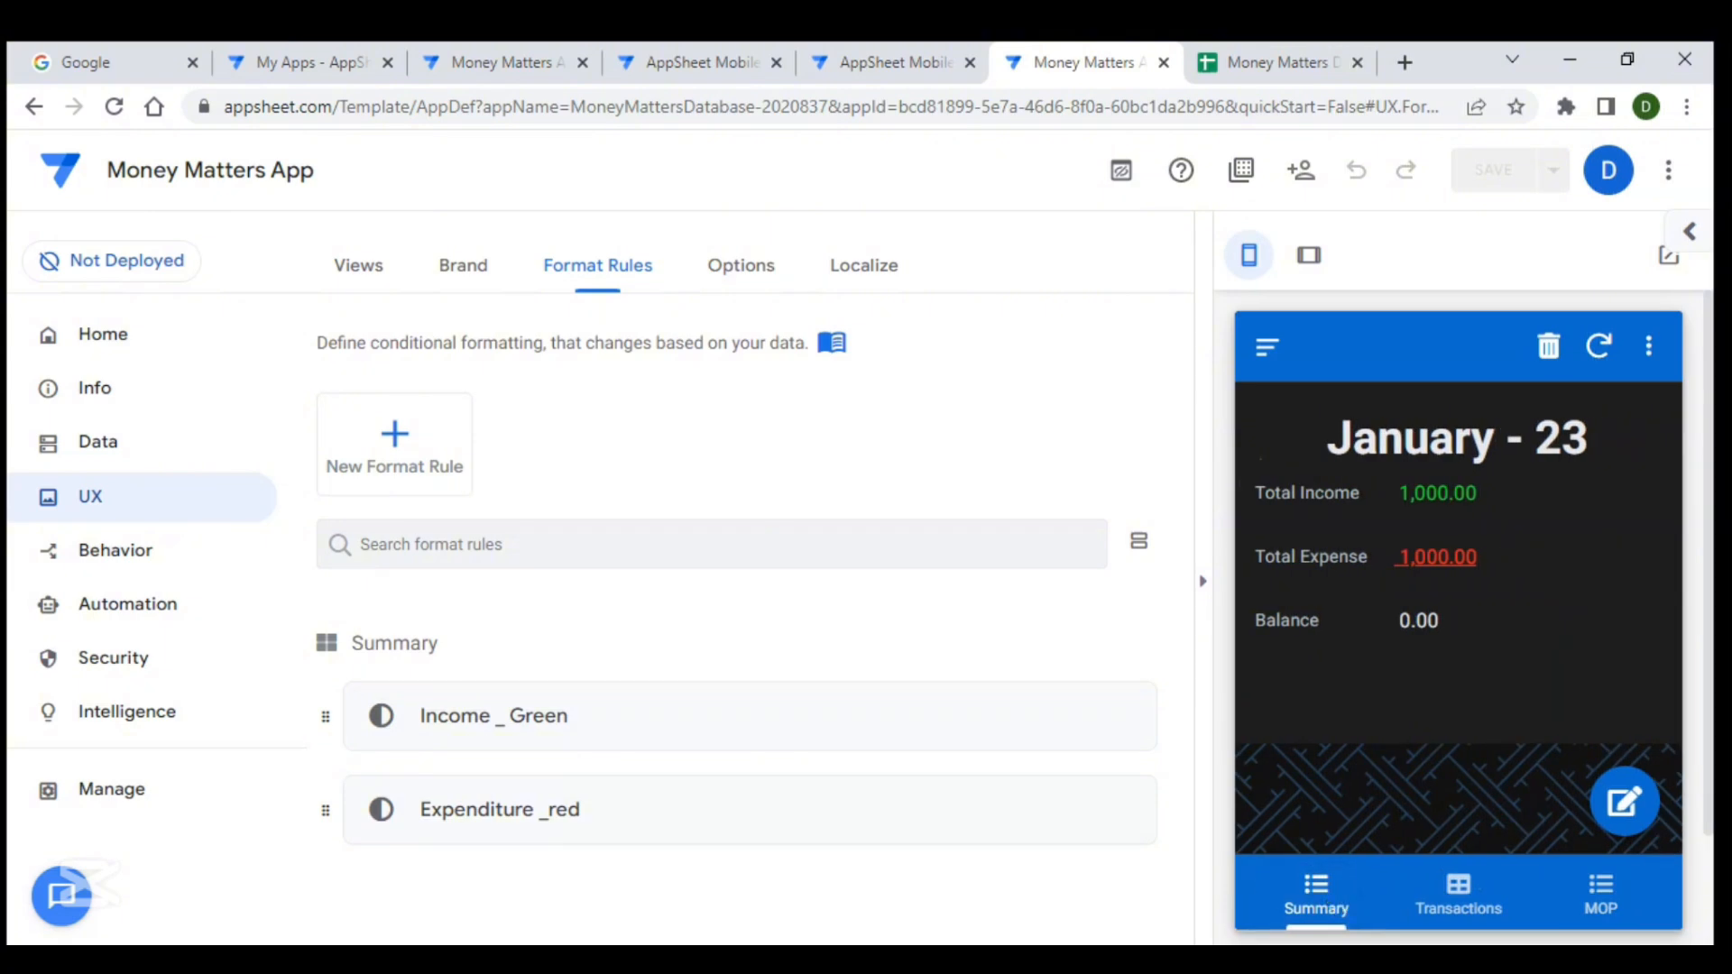
# - Hide the Summary table's Delete action by setting its prominence to Do not display
pyautogui.click(159, 544)
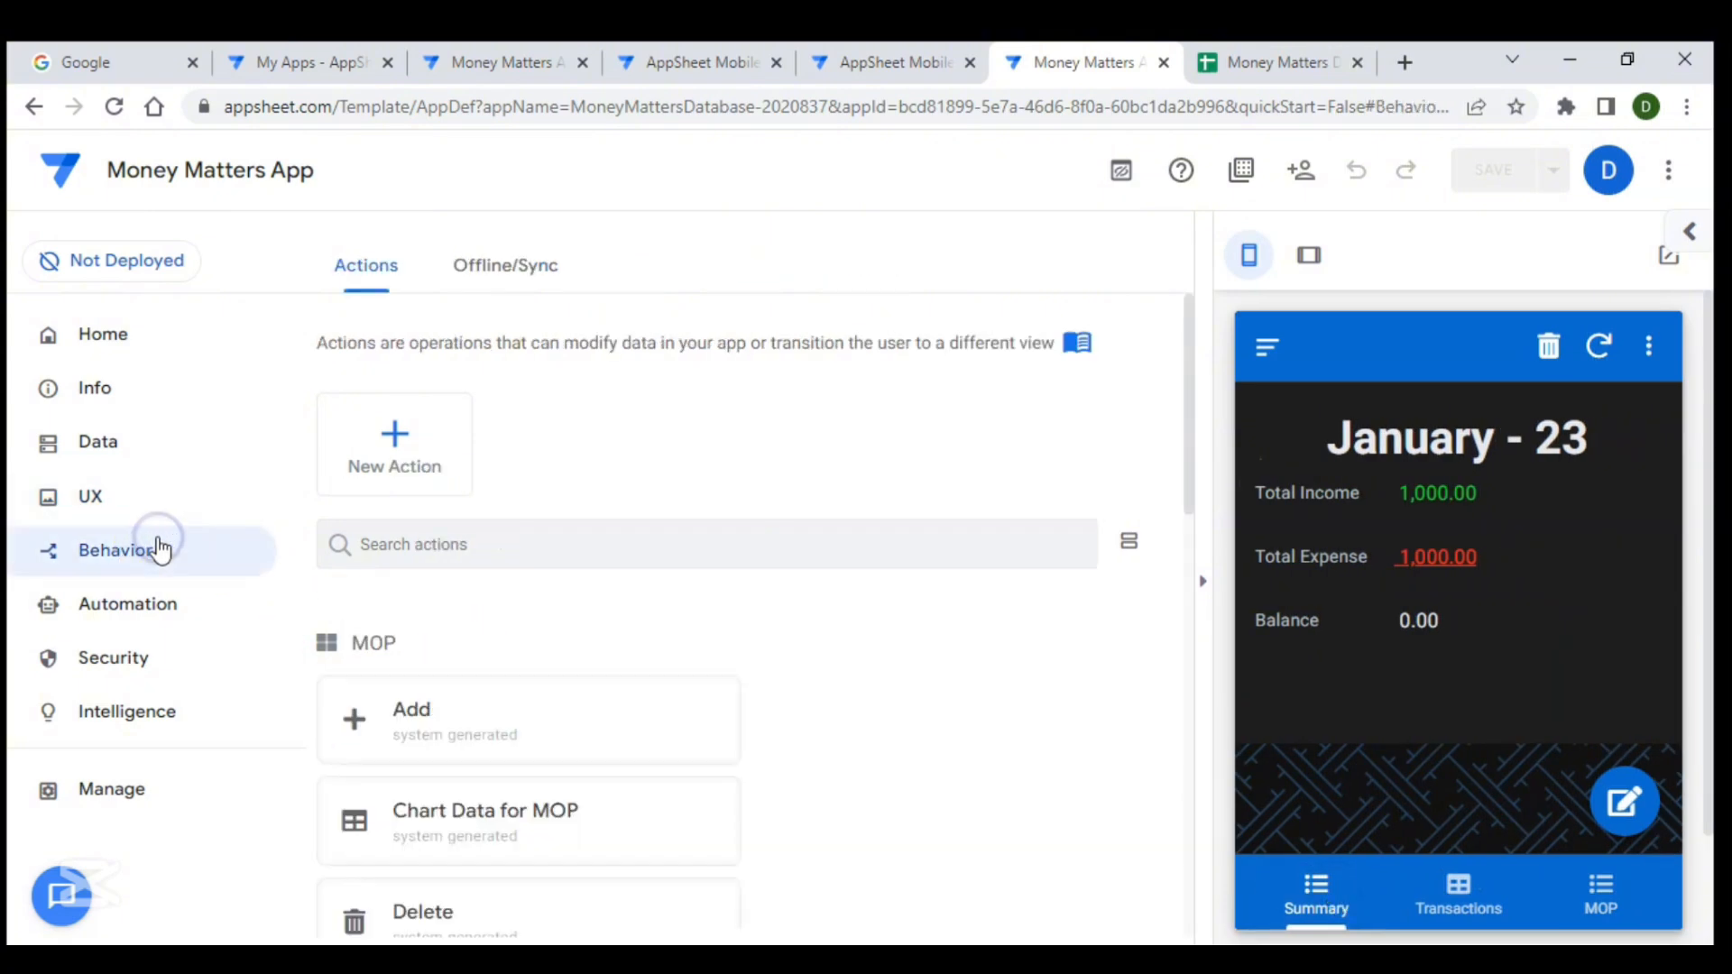
pyautogui.scroll(-2, 487, 619)
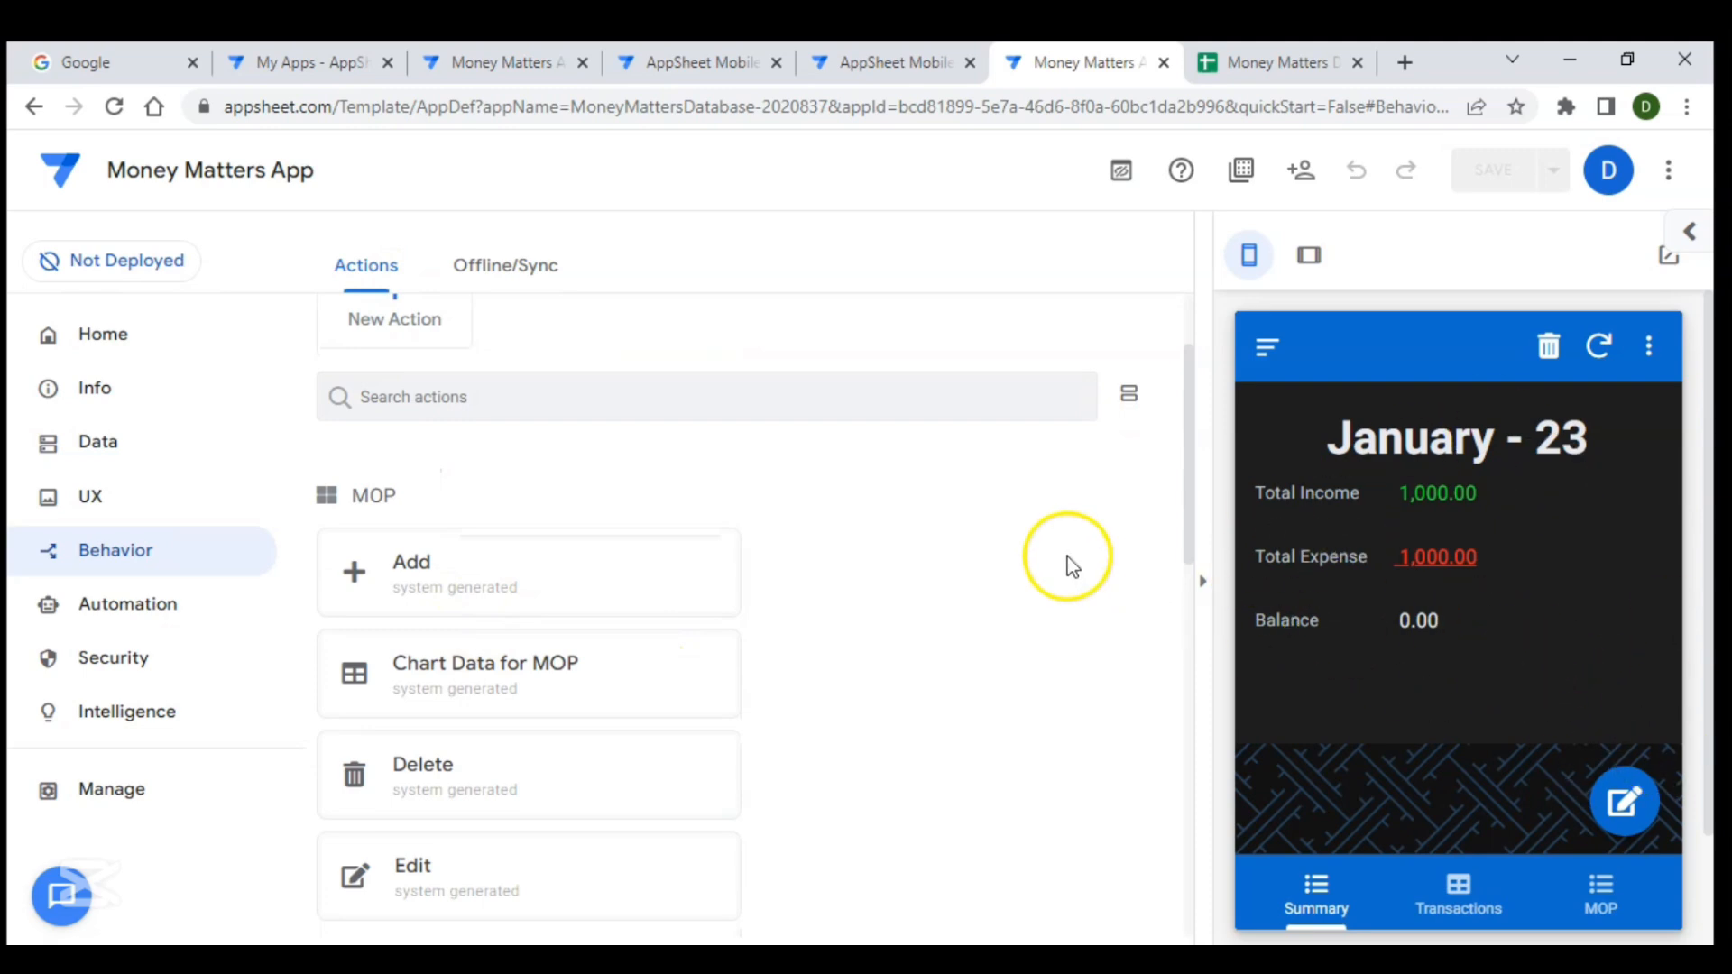
pyautogui.scroll(-10, 821, 577)
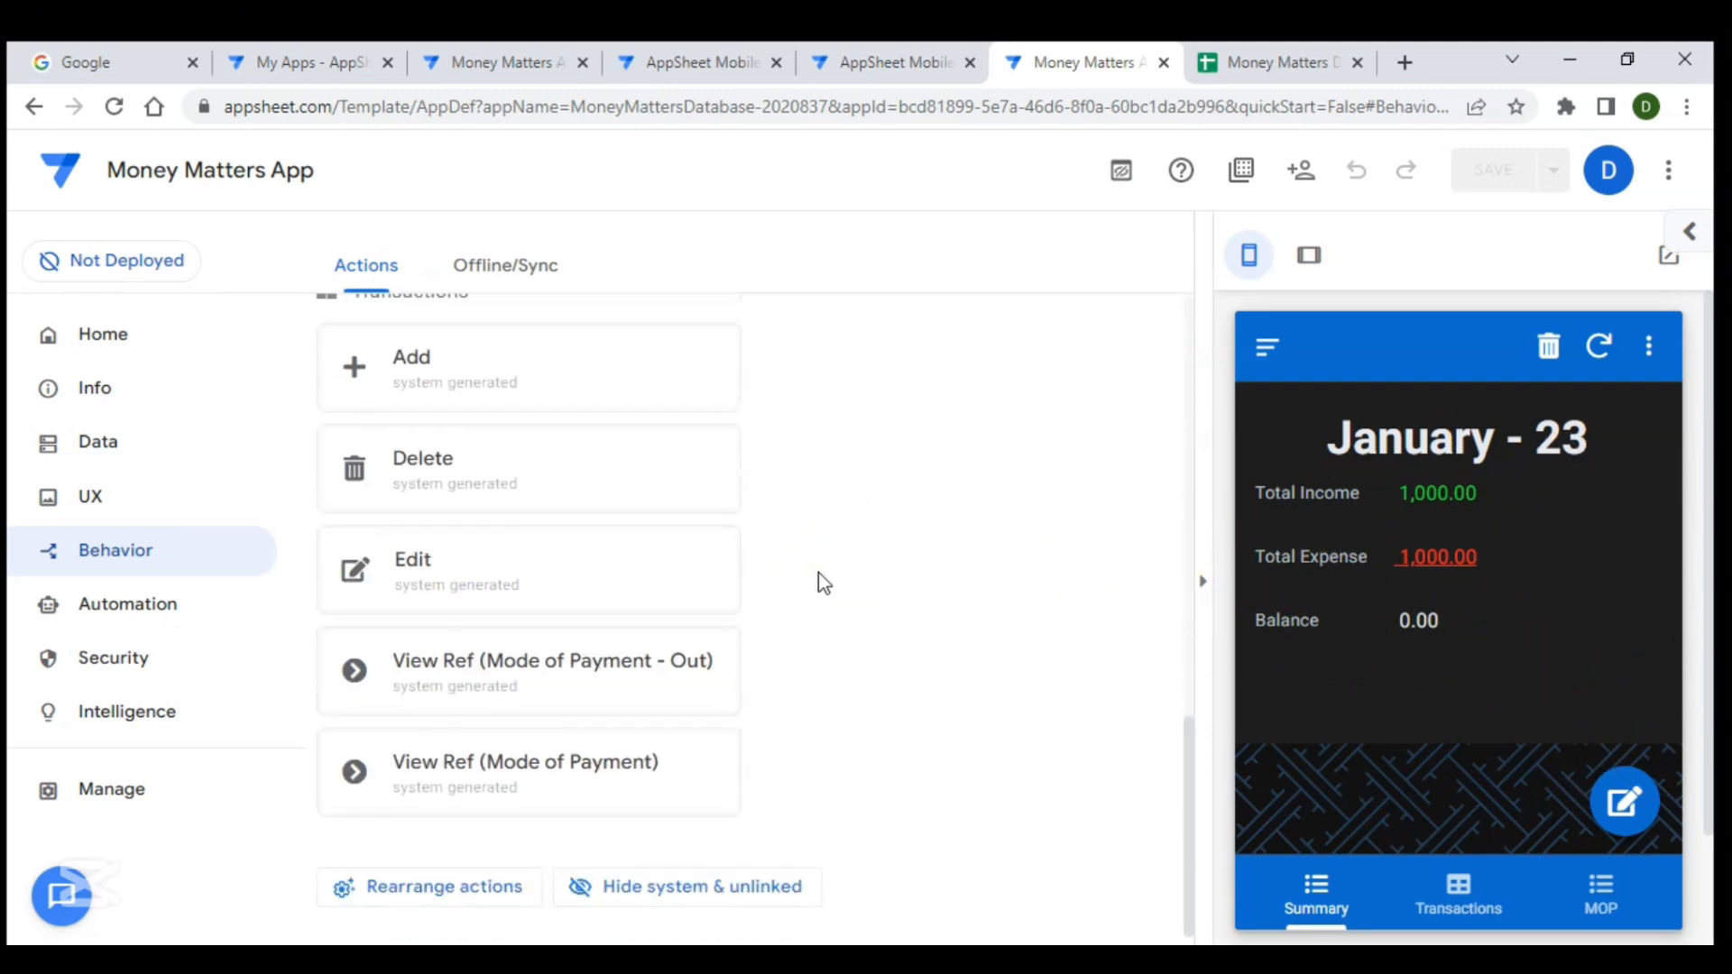
pyautogui.scroll(5, 691, 622)
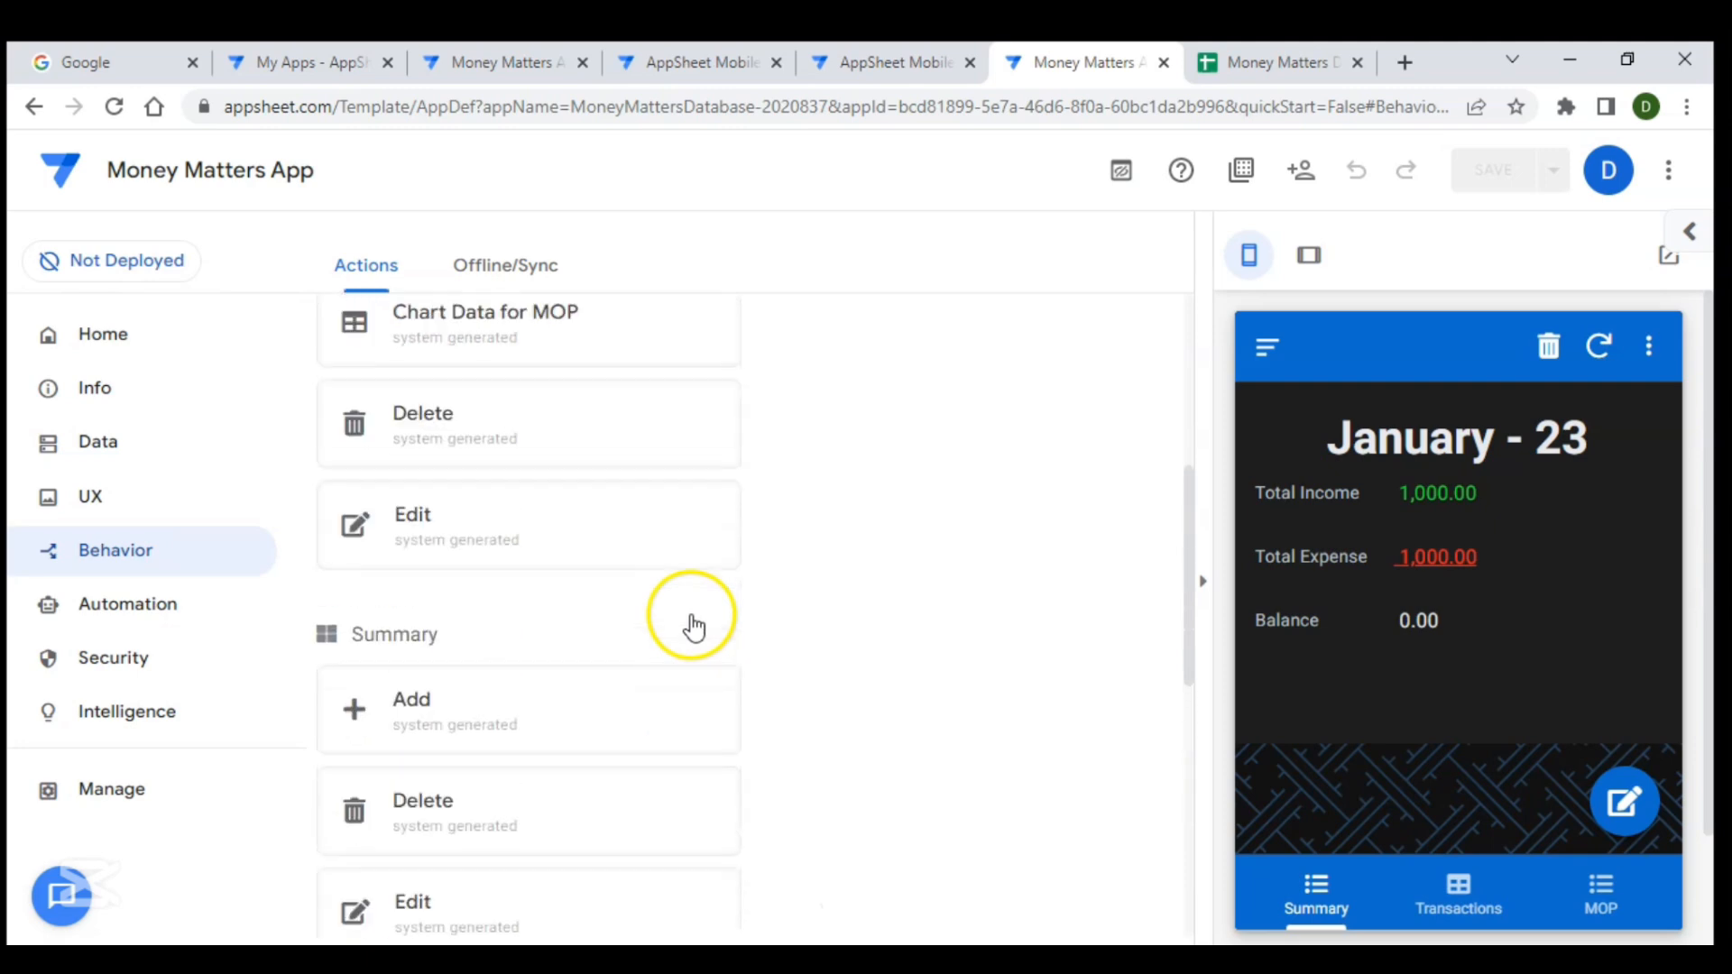
pyautogui.scroll(2, 692, 625)
pyautogui.scroll(-4, 464, 785)
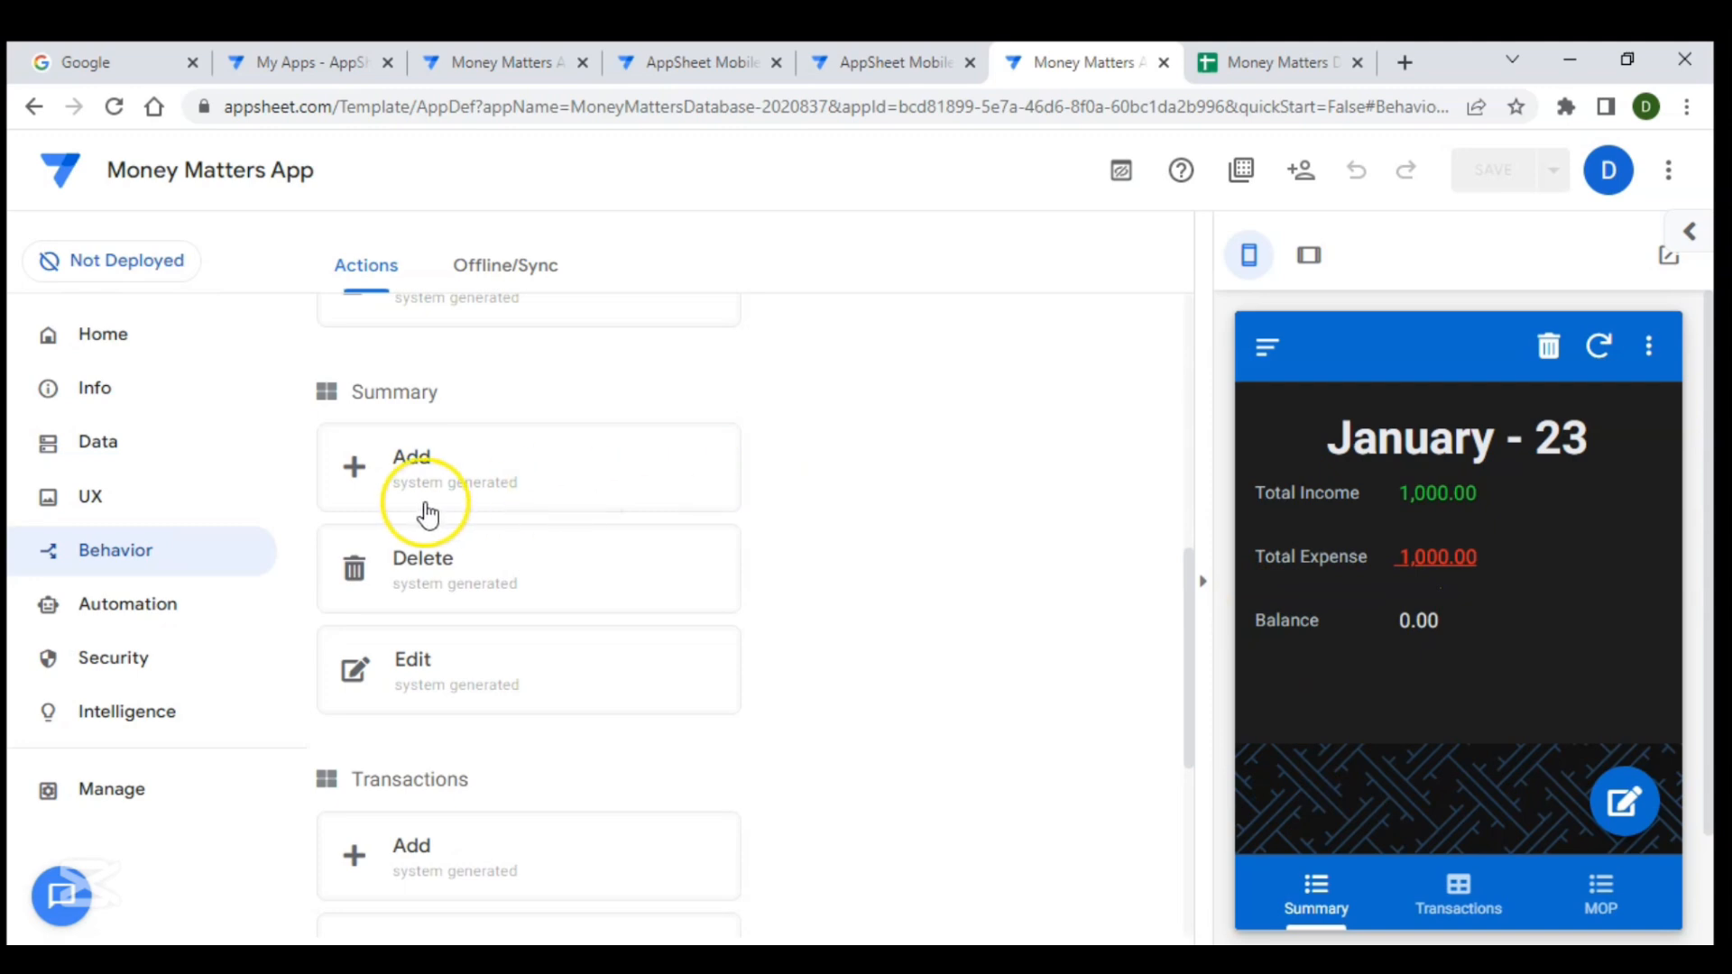
pyautogui.click(437, 593)
pyautogui.scroll(-2, 511, 552)
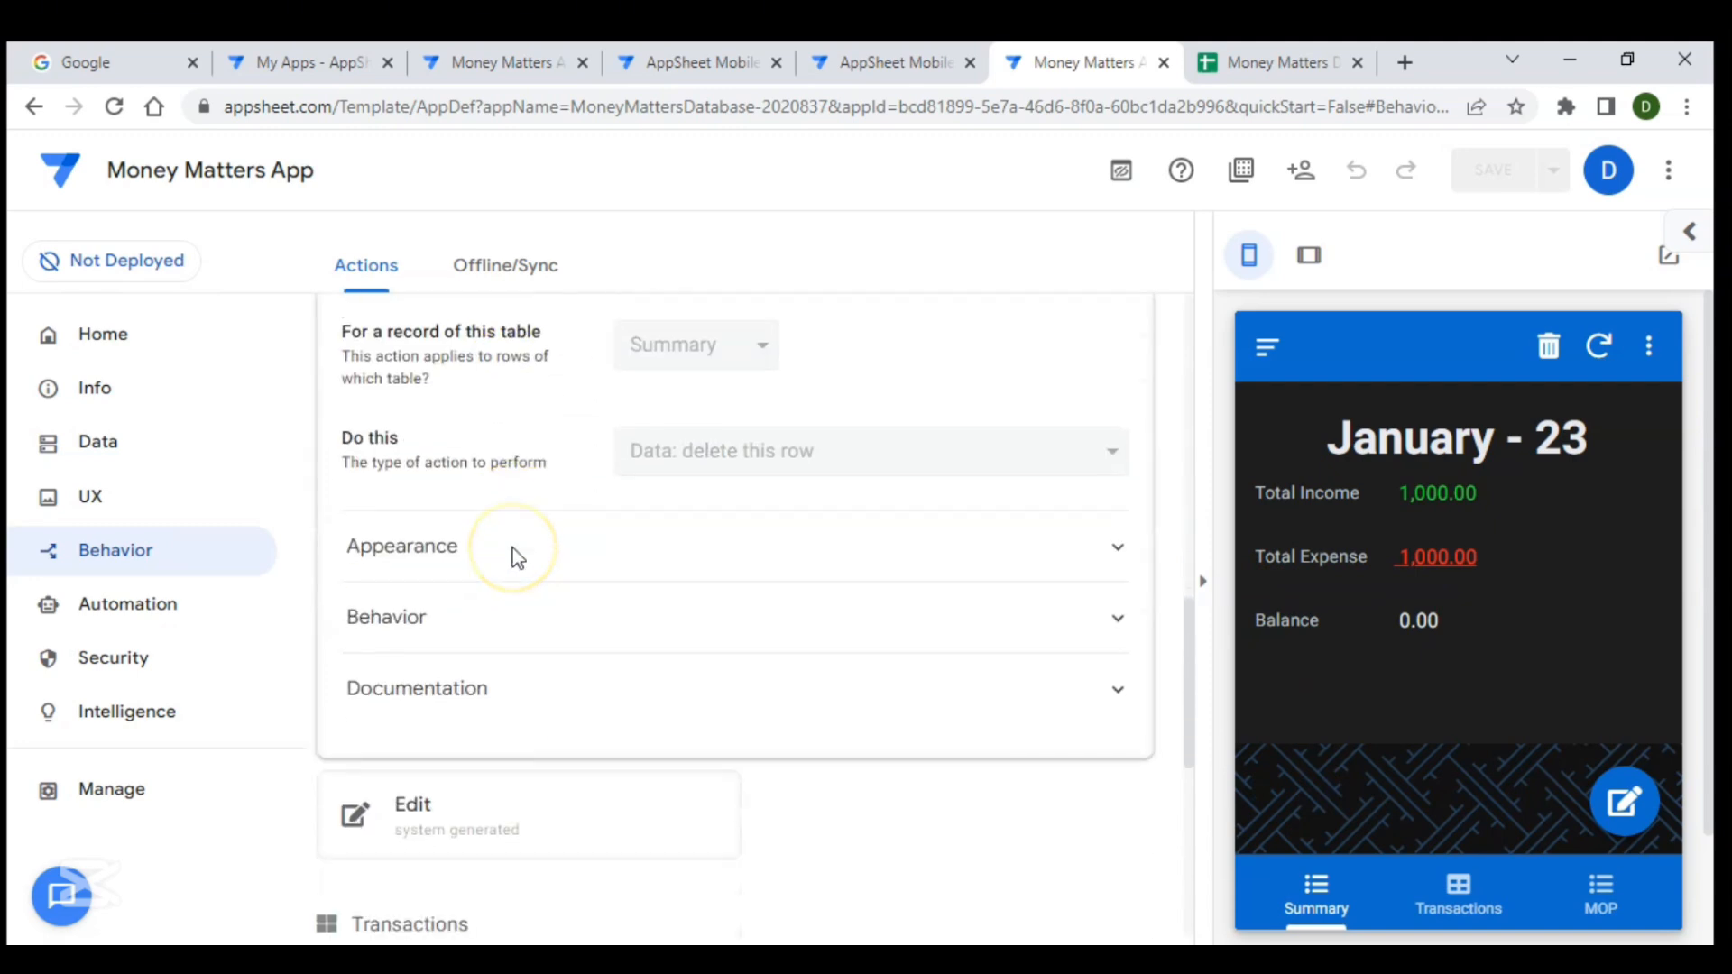
pyautogui.click(528, 532)
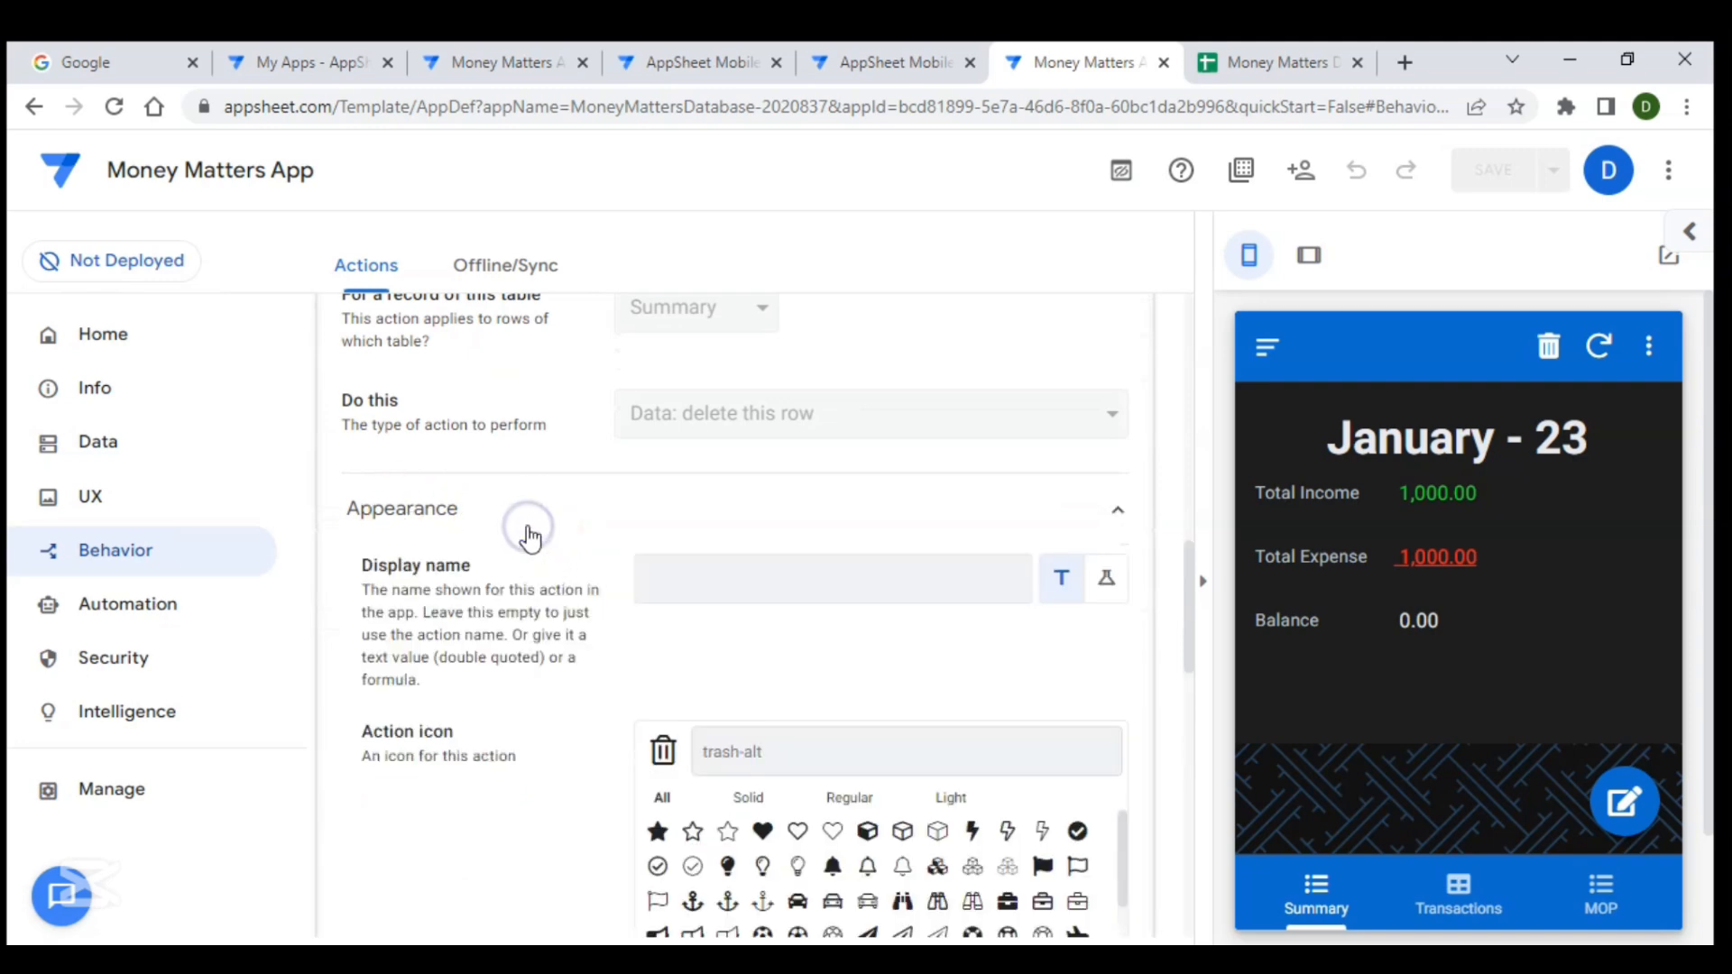
pyautogui.scroll(-5, 526, 534)
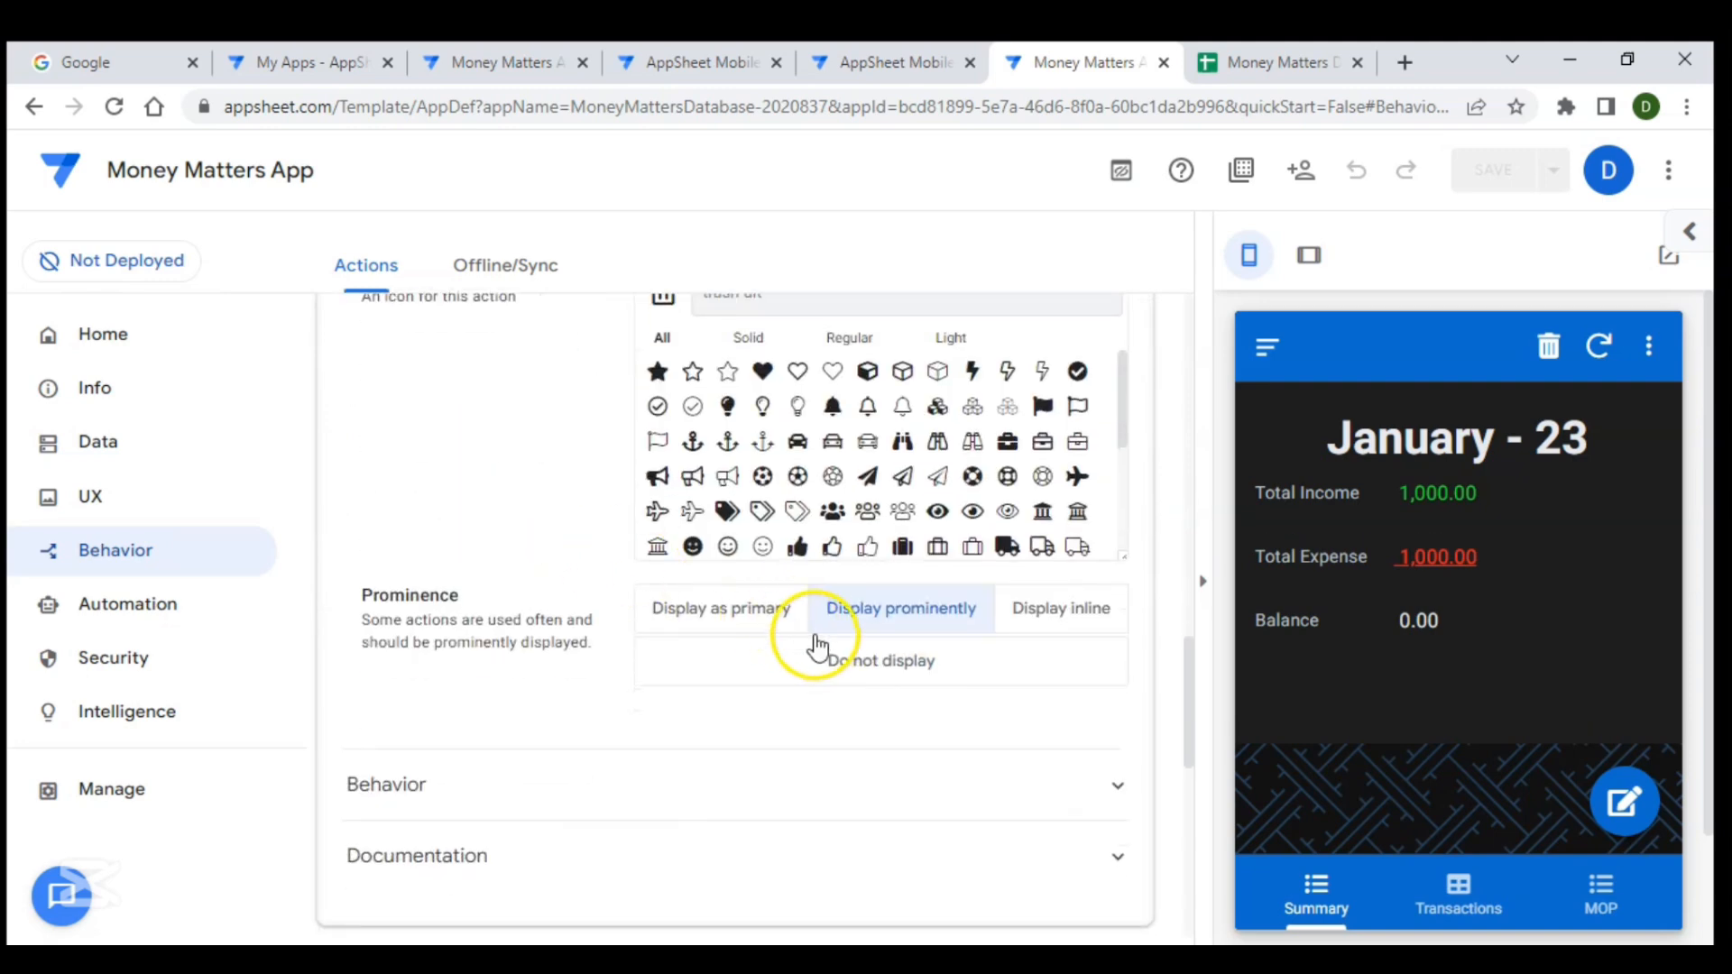
pyautogui.click(858, 668)
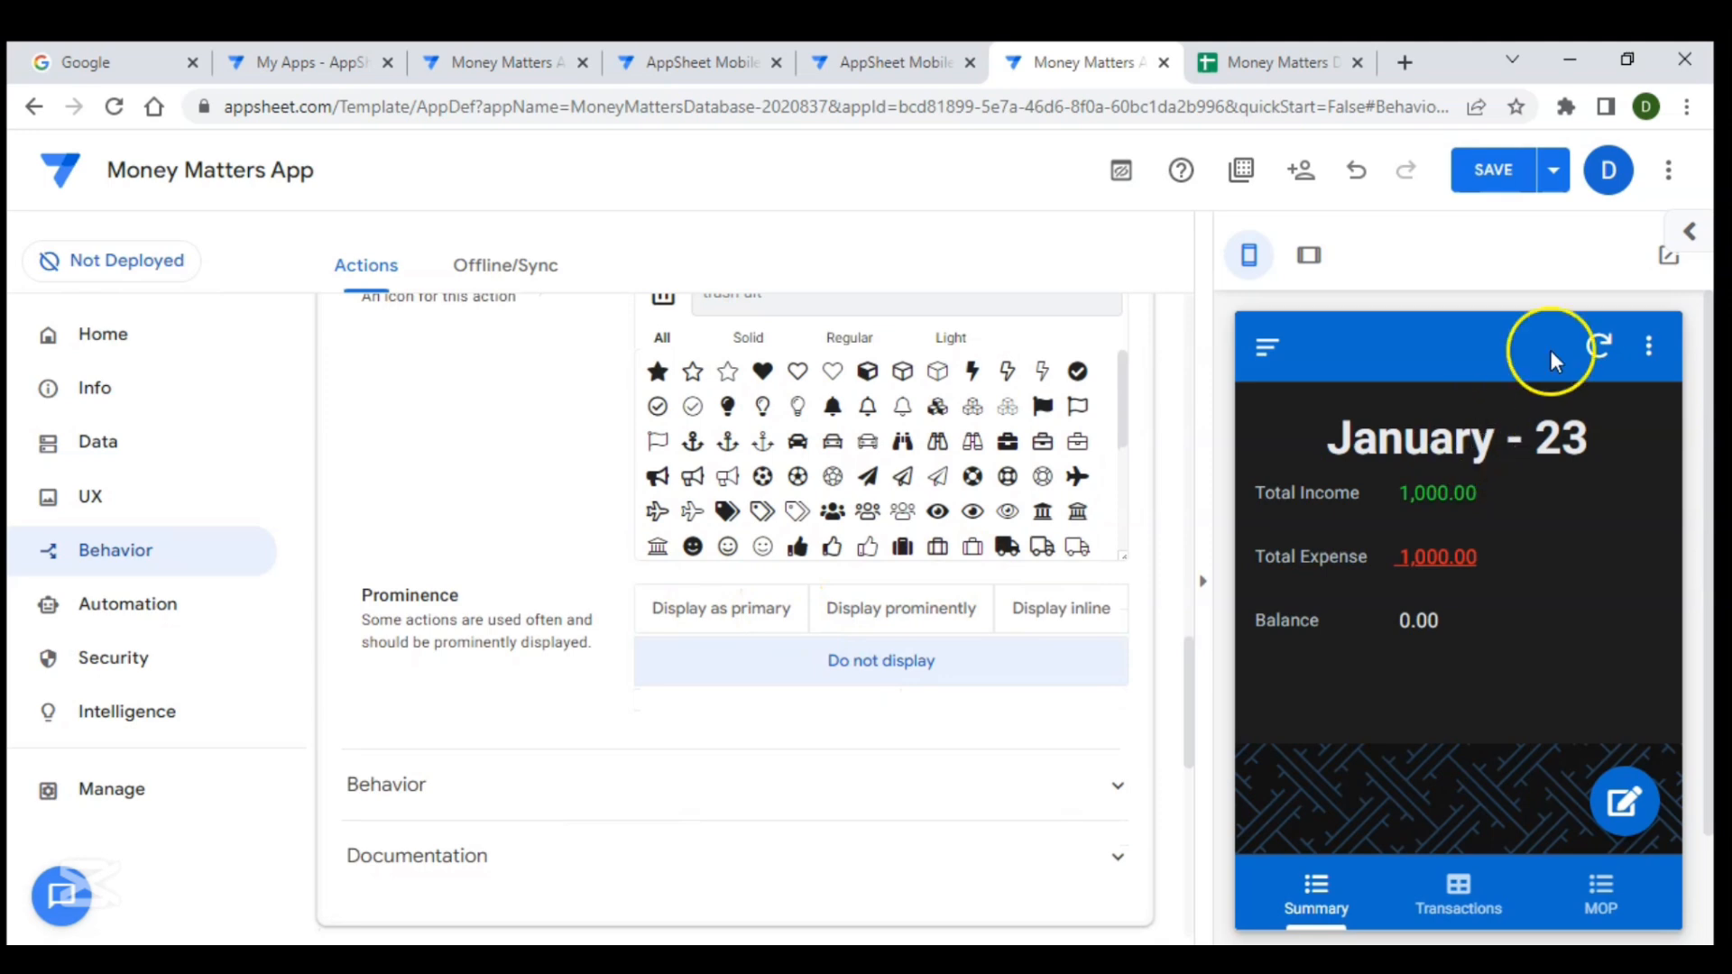
# - Hide the Summary table's Edit action by setting its prominence to Do not display
pyautogui.scroll(12, 913, 403)
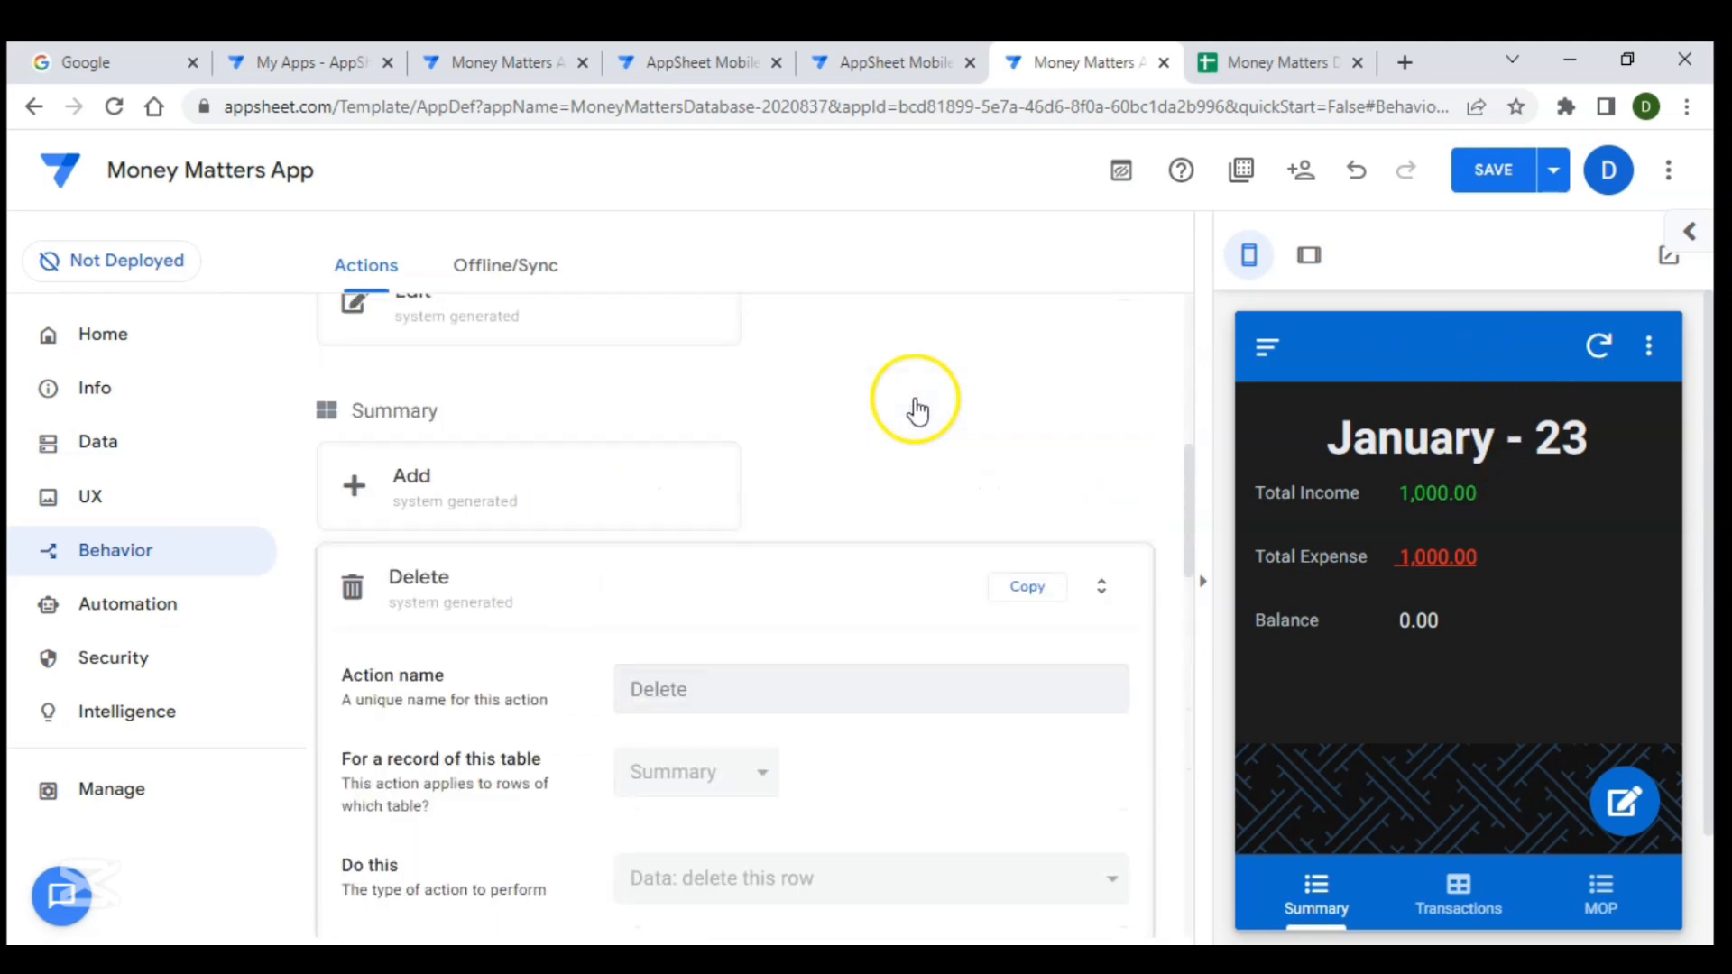
pyautogui.scroll(-6, 916, 406)
pyautogui.click(786, 366)
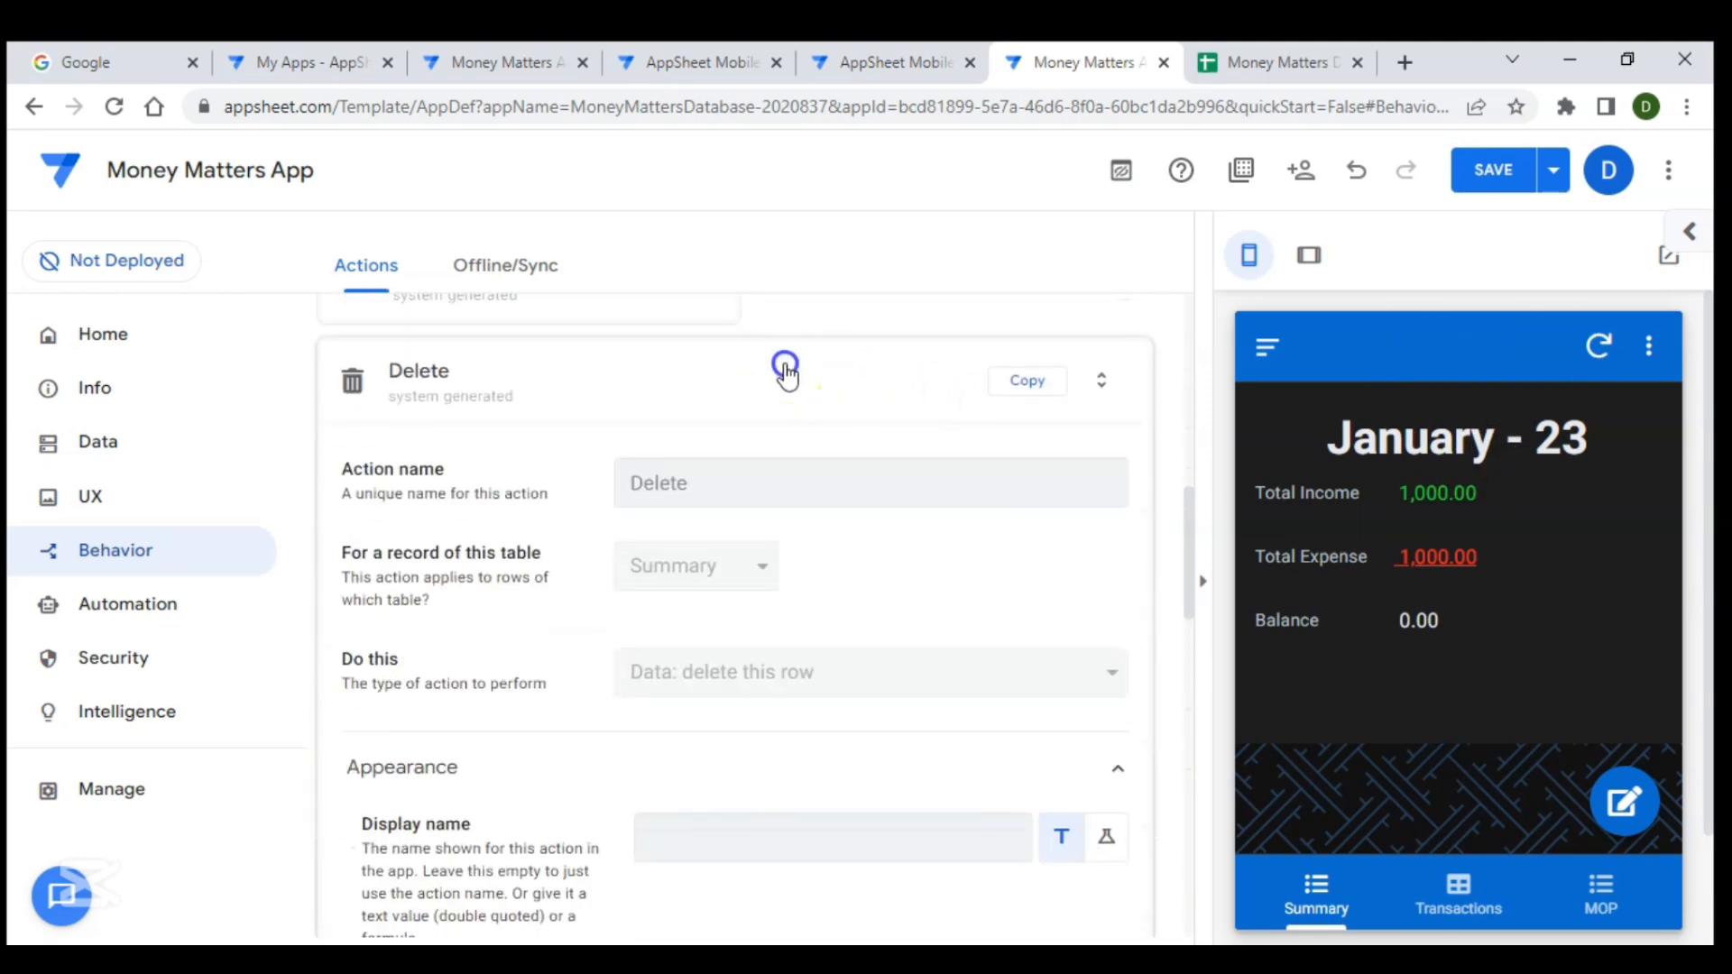
pyautogui.click(571, 464)
pyautogui.scroll(-5, 568, 465)
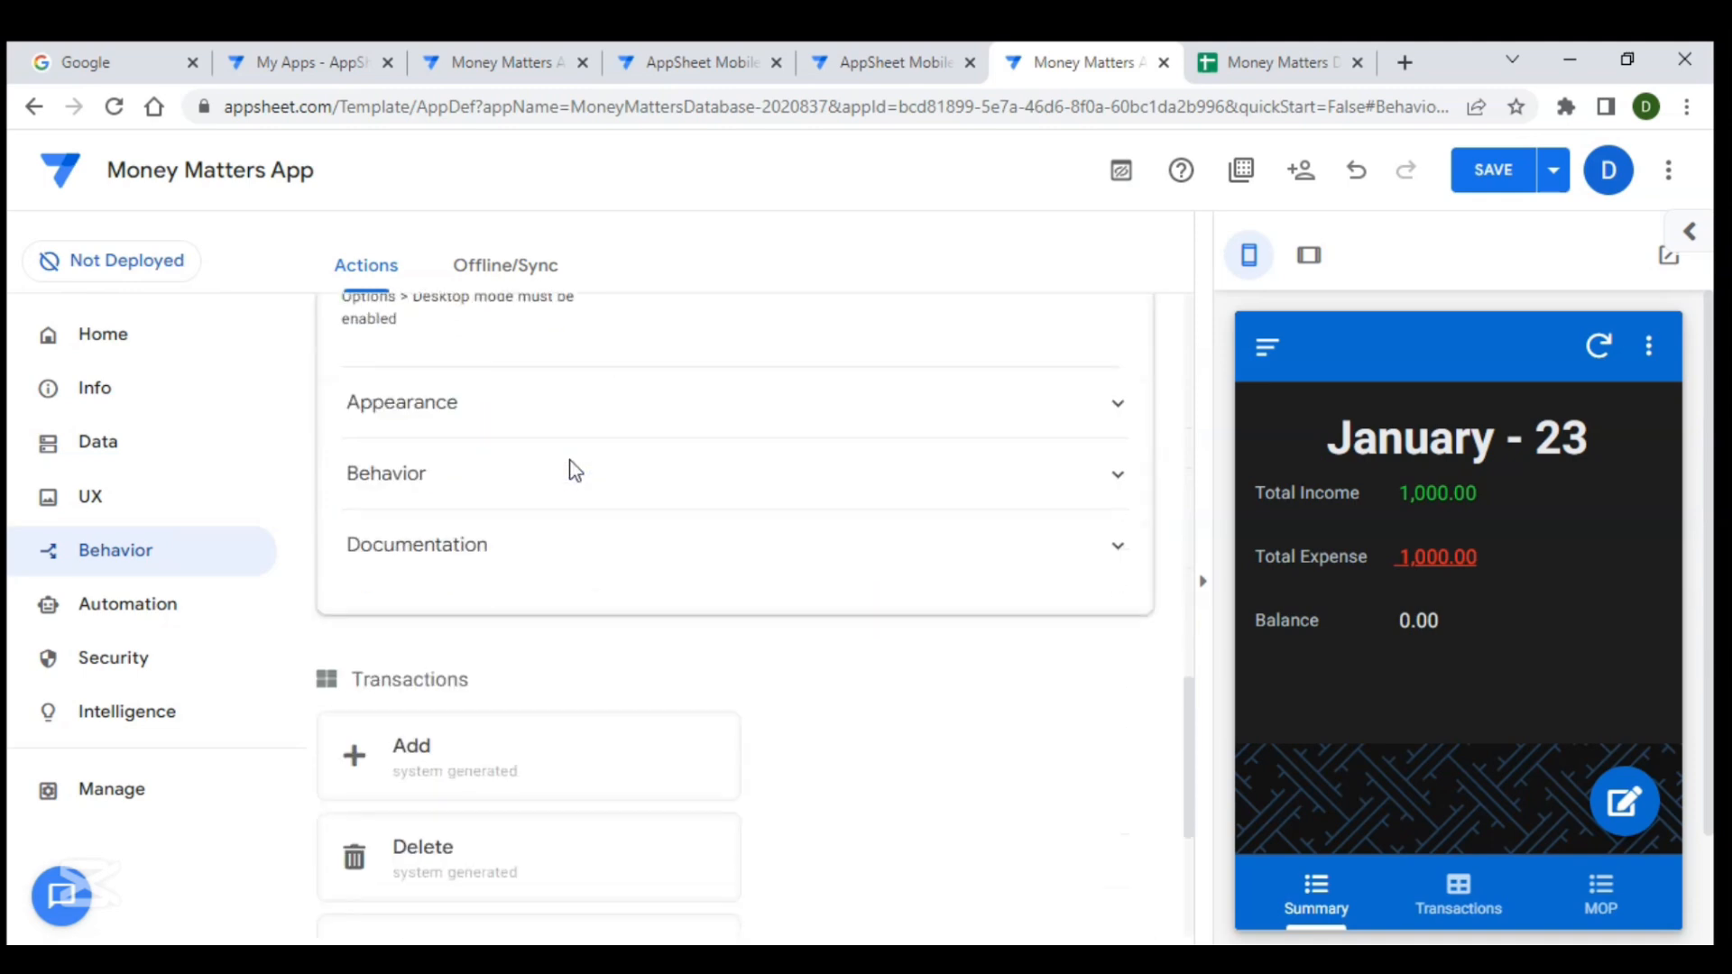
pyautogui.click(630, 391)
pyautogui.scroll(-2, 702, 588)
pyautogui.scroll(-2, 700, 588)
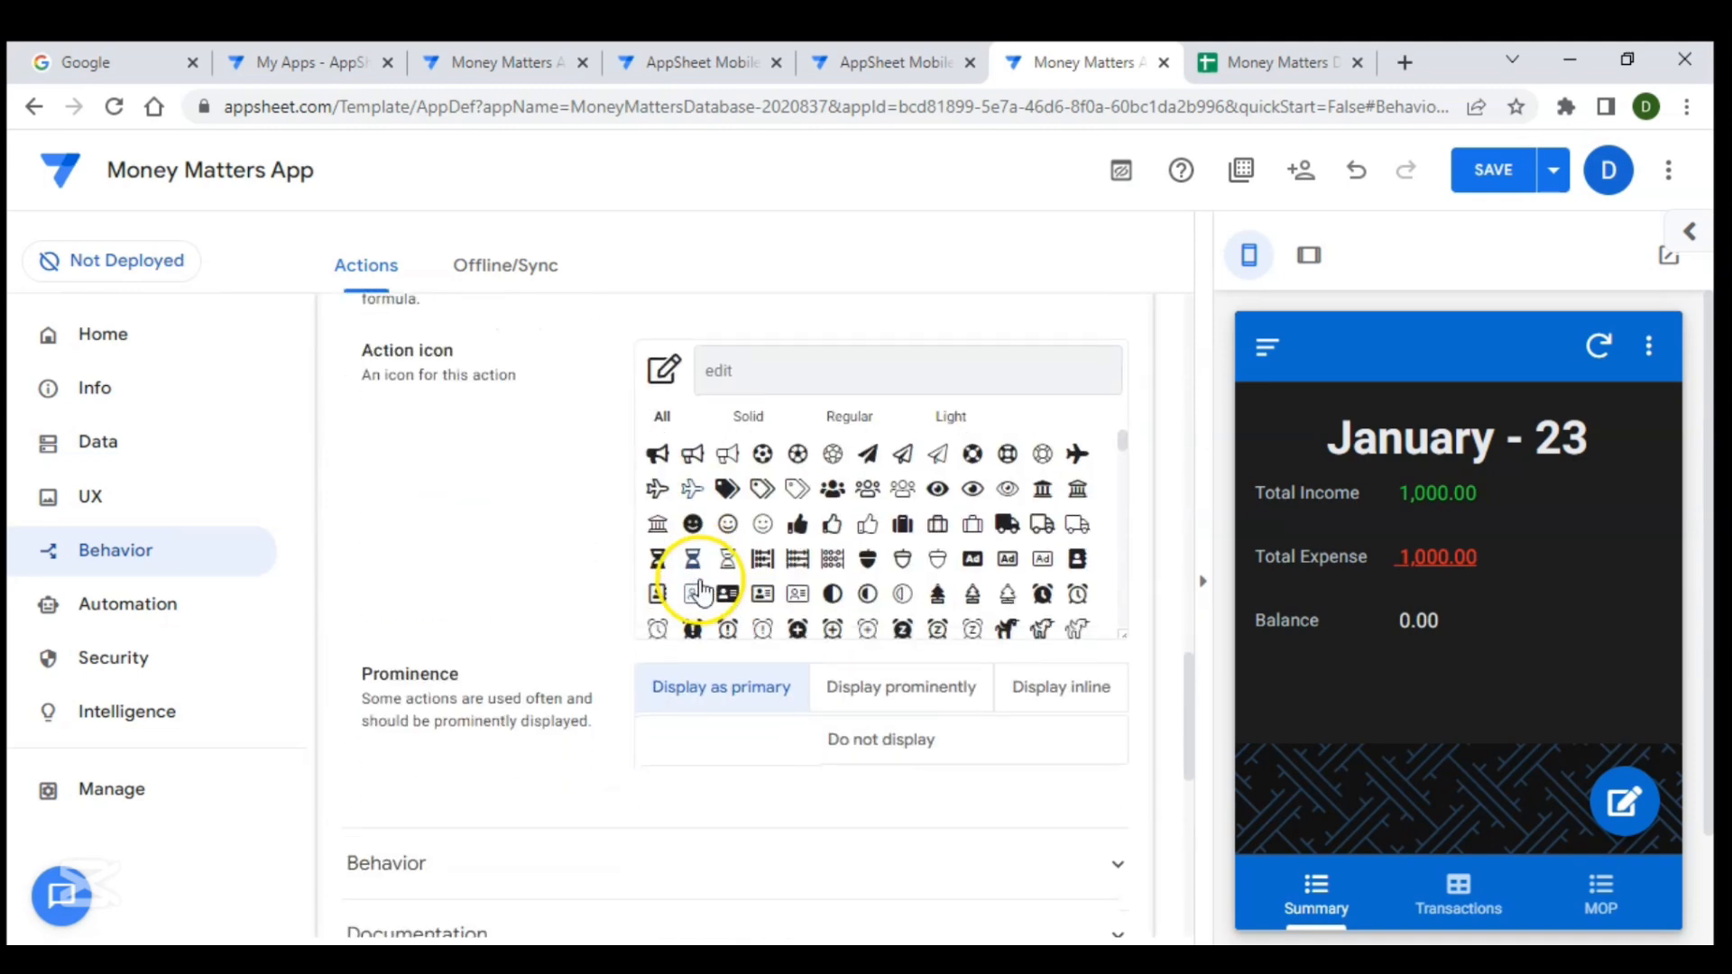
pyautogui.click(838, 735)
pyautogui.scroll(8, 793, 484)
pyautogui.scroll(3, 787, 468)
pyautogui.click(688, 529)
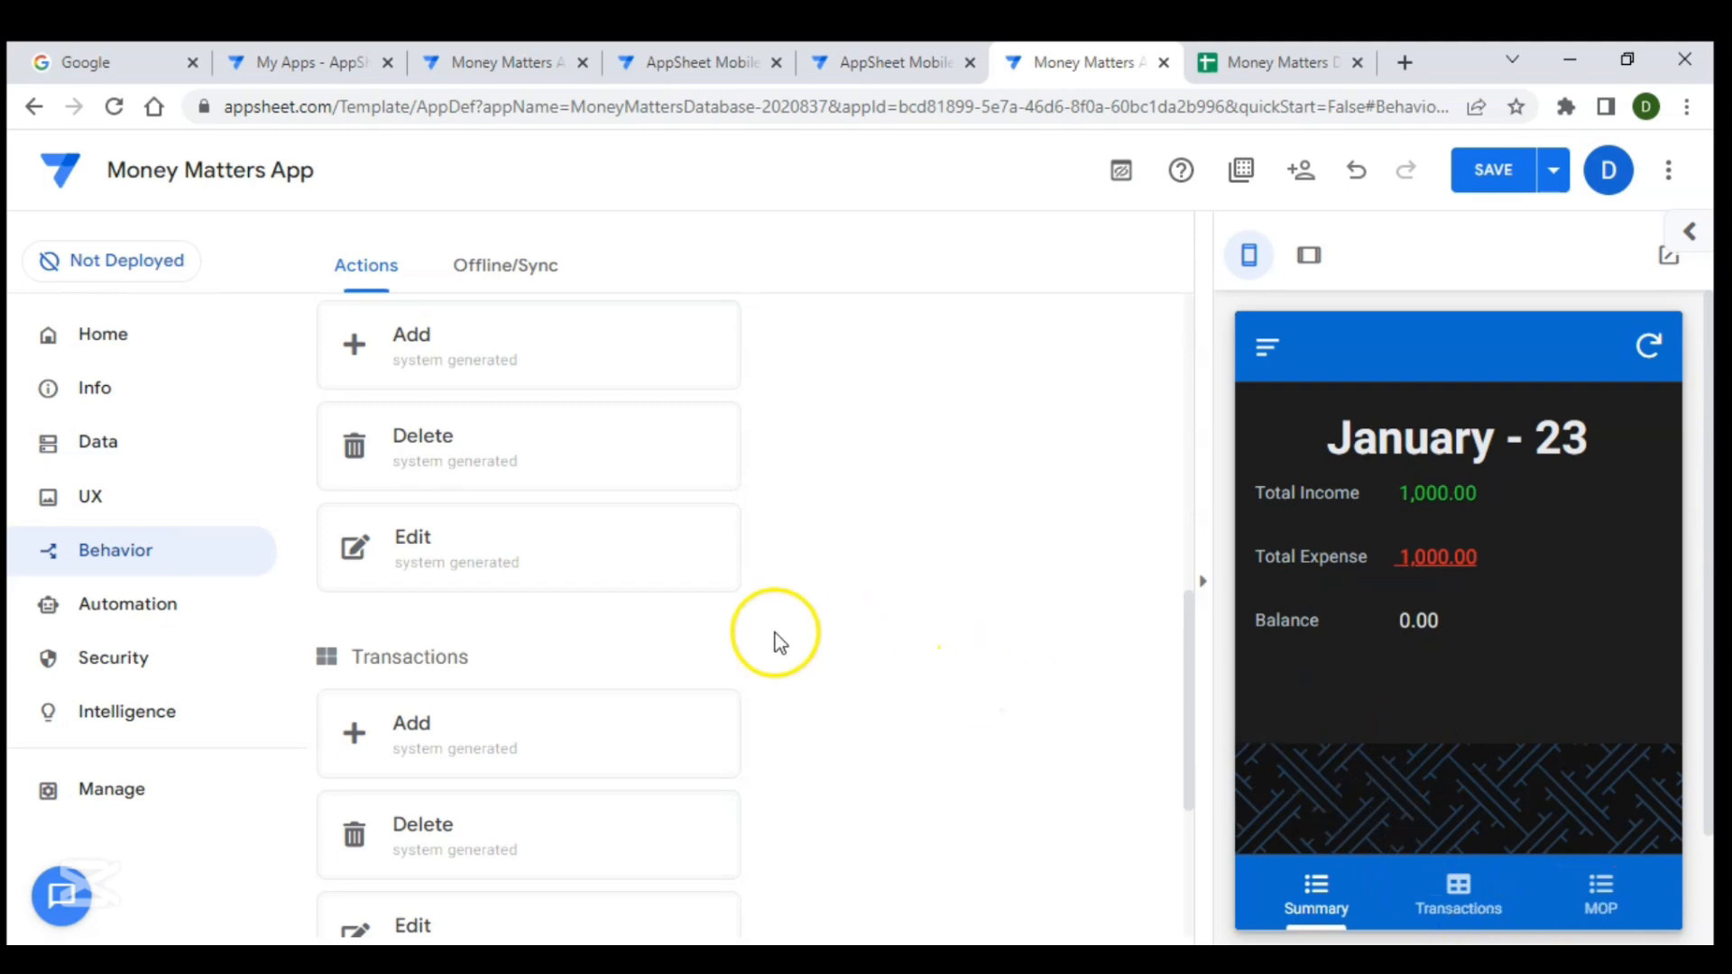
# - Hide the MOP table's Add action by setting its prominence to Do not display, then save the app
pyautogui.click(1595, 895)
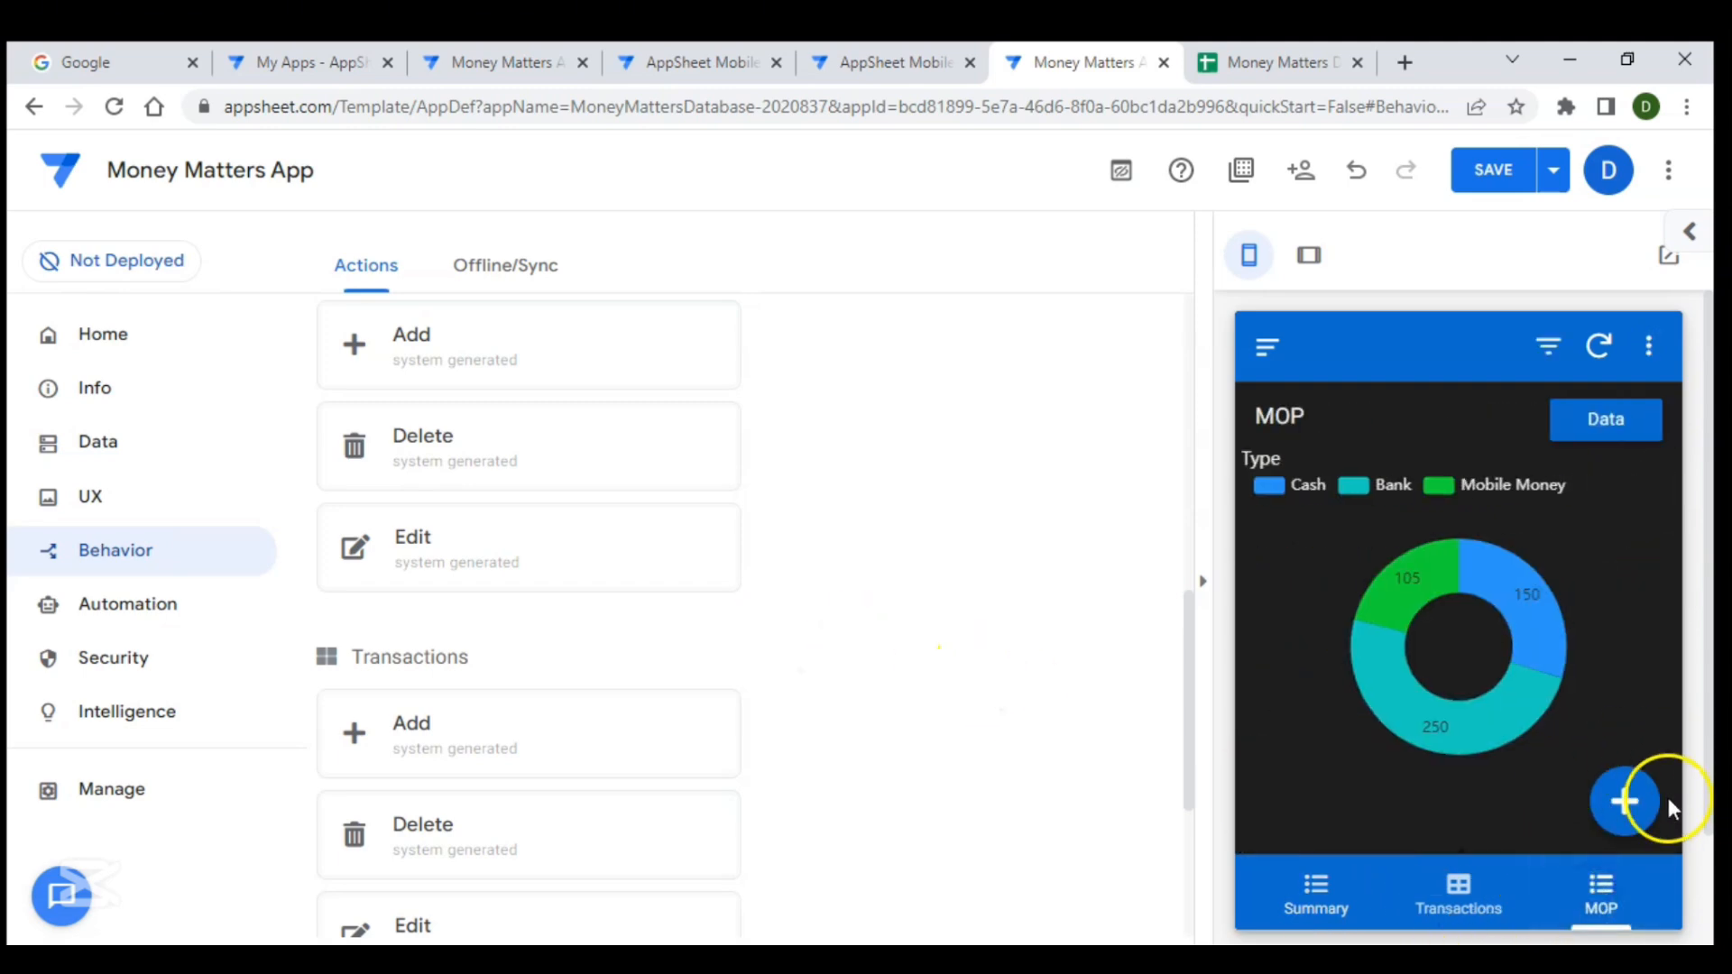
pyautogui.scroll(-4, 803, 609)
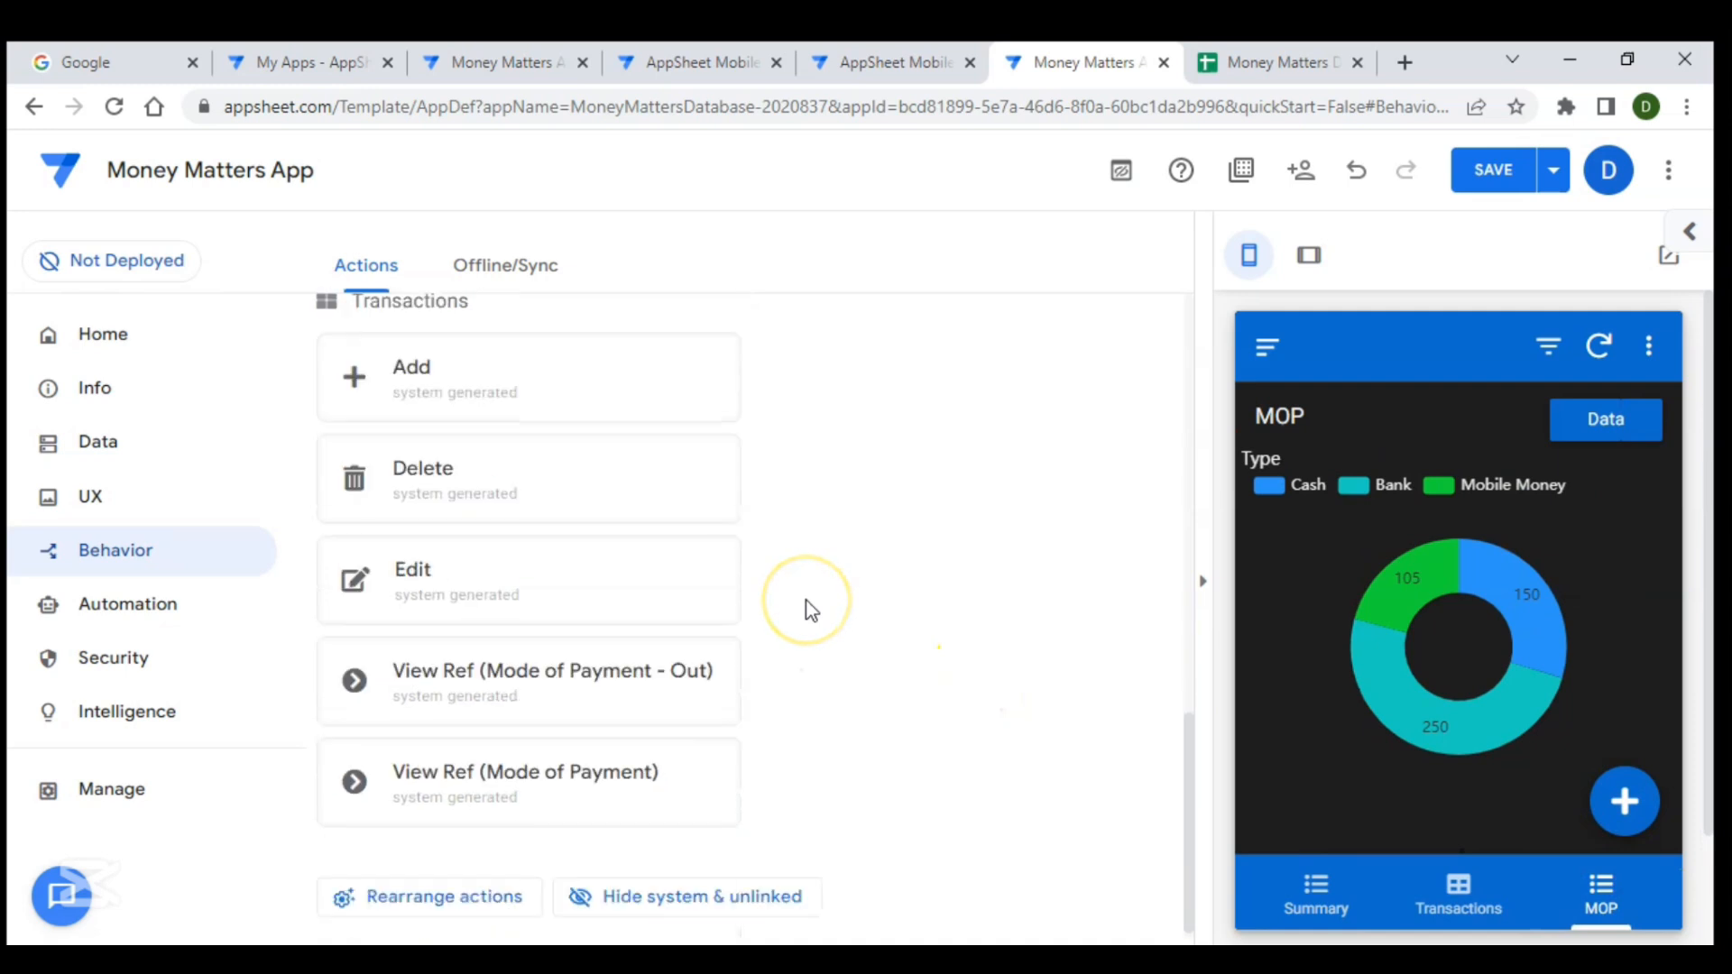
pyautogui.scroll(2, 656, 591)
pyautogui.scroll(6, 656, 591)
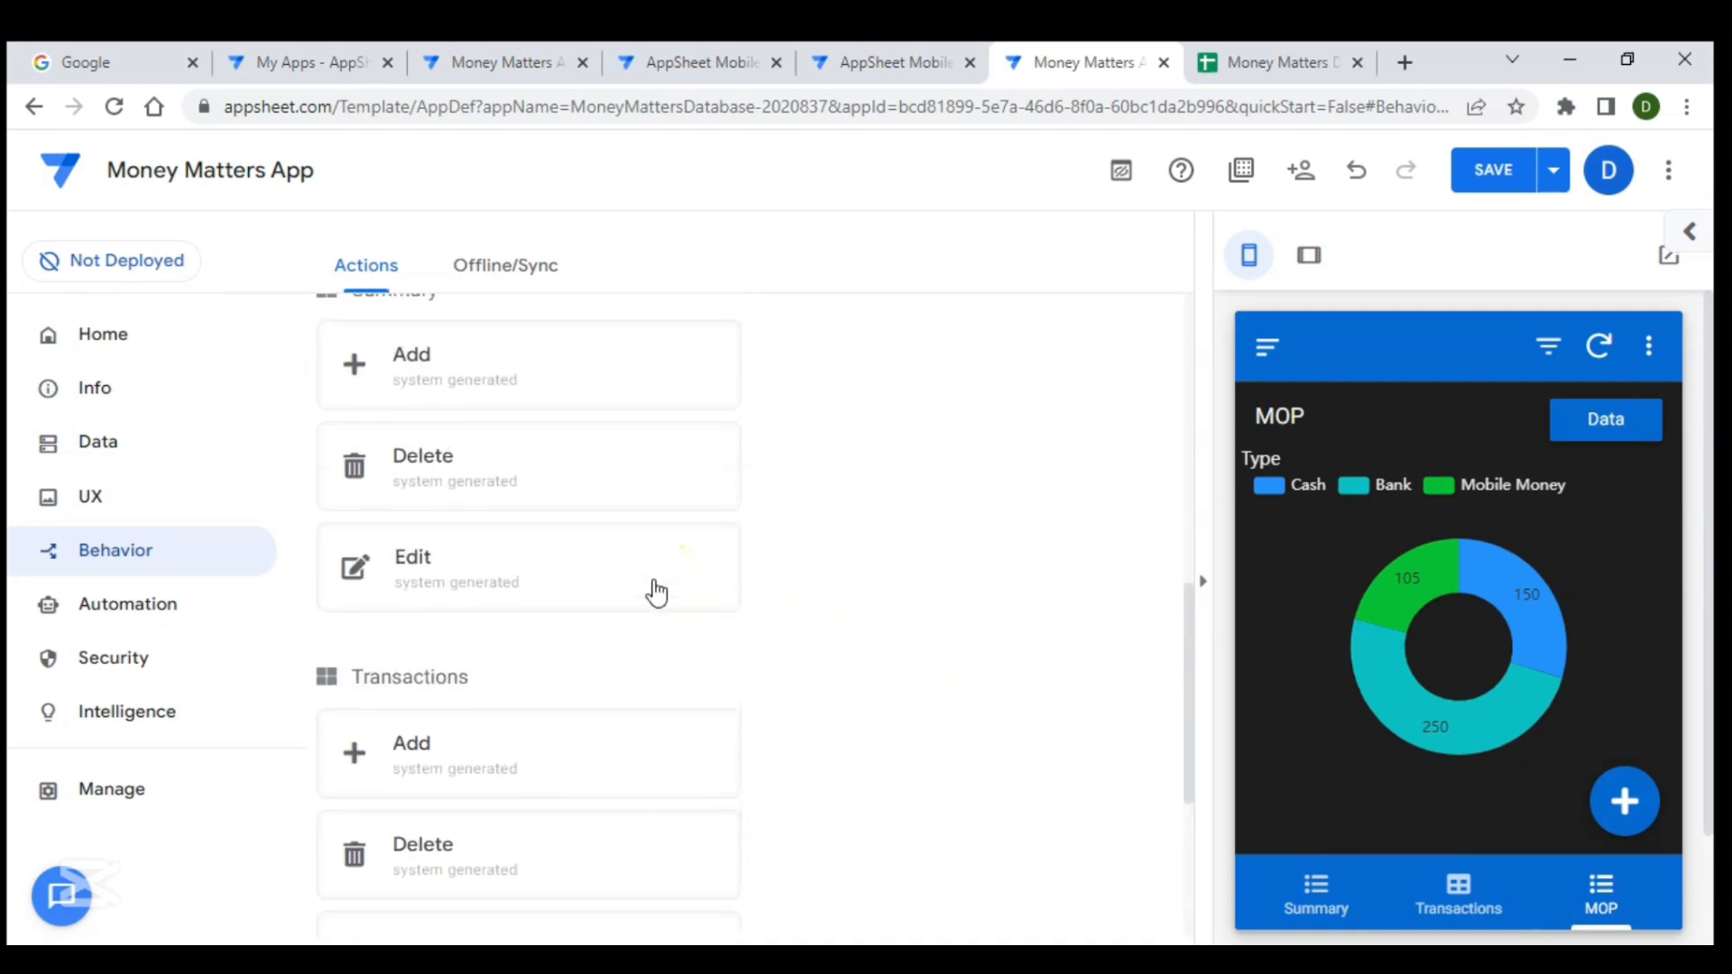
pyautogui.scroll(3, 657, 591)
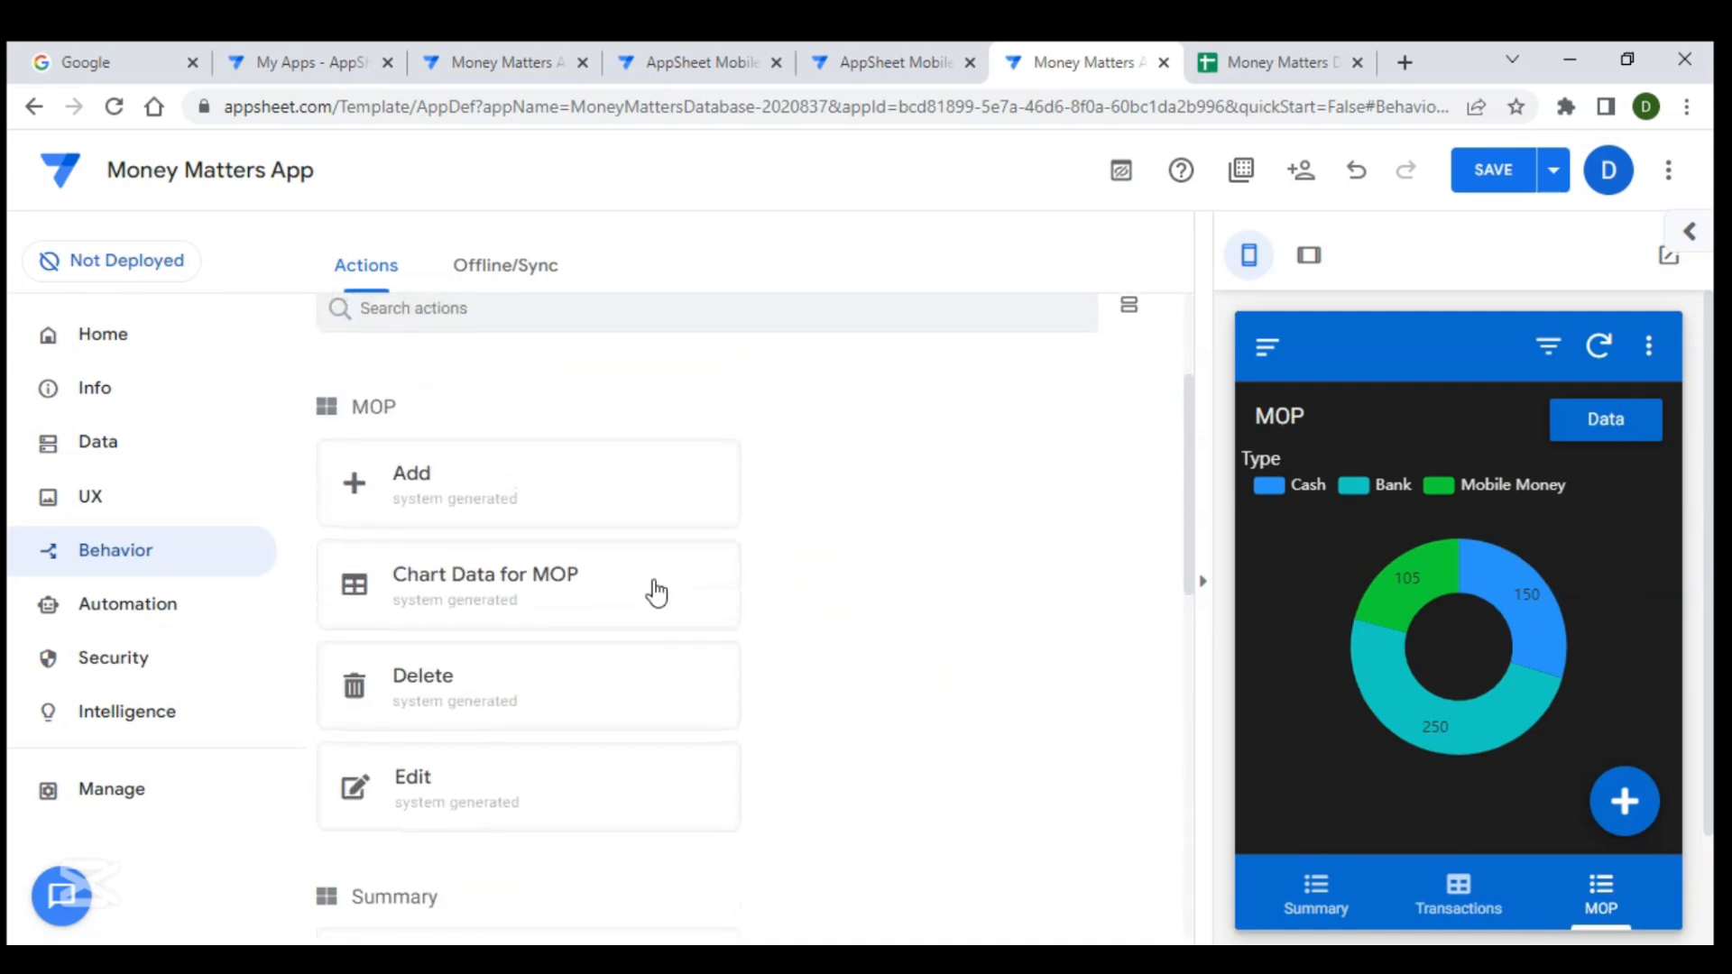
pyautogui.click(617, 494)
pyautogui.scroll(-3, 605, 599)
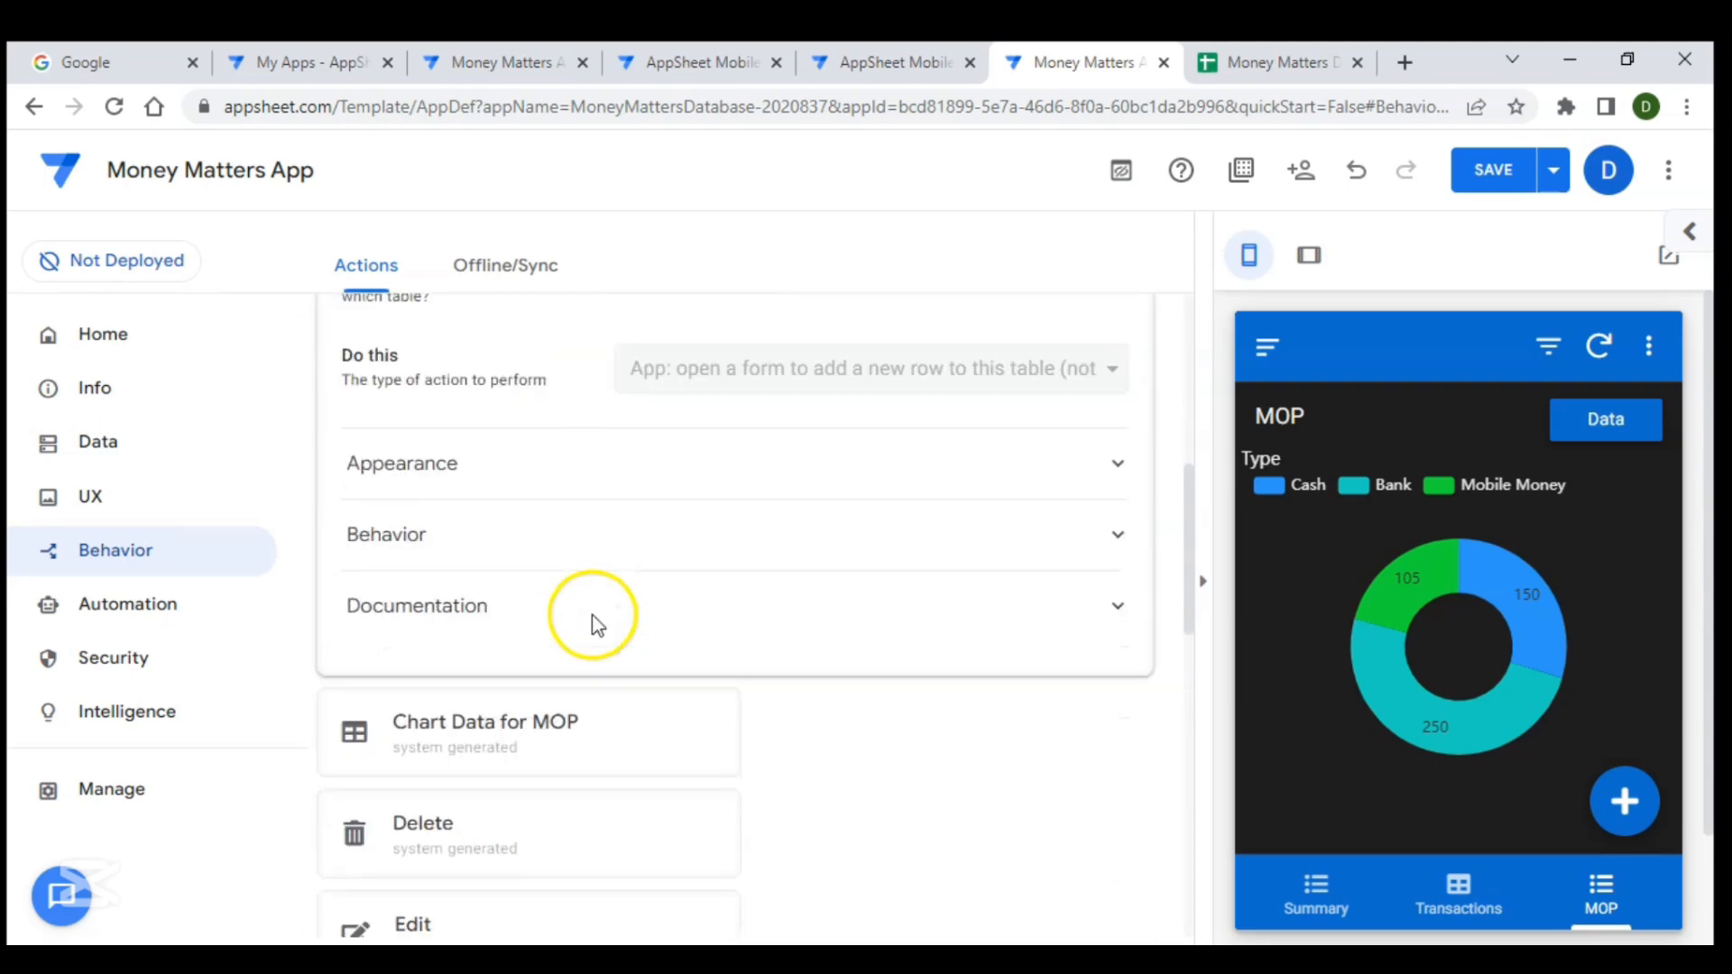
pyautogui.click(580, 478)
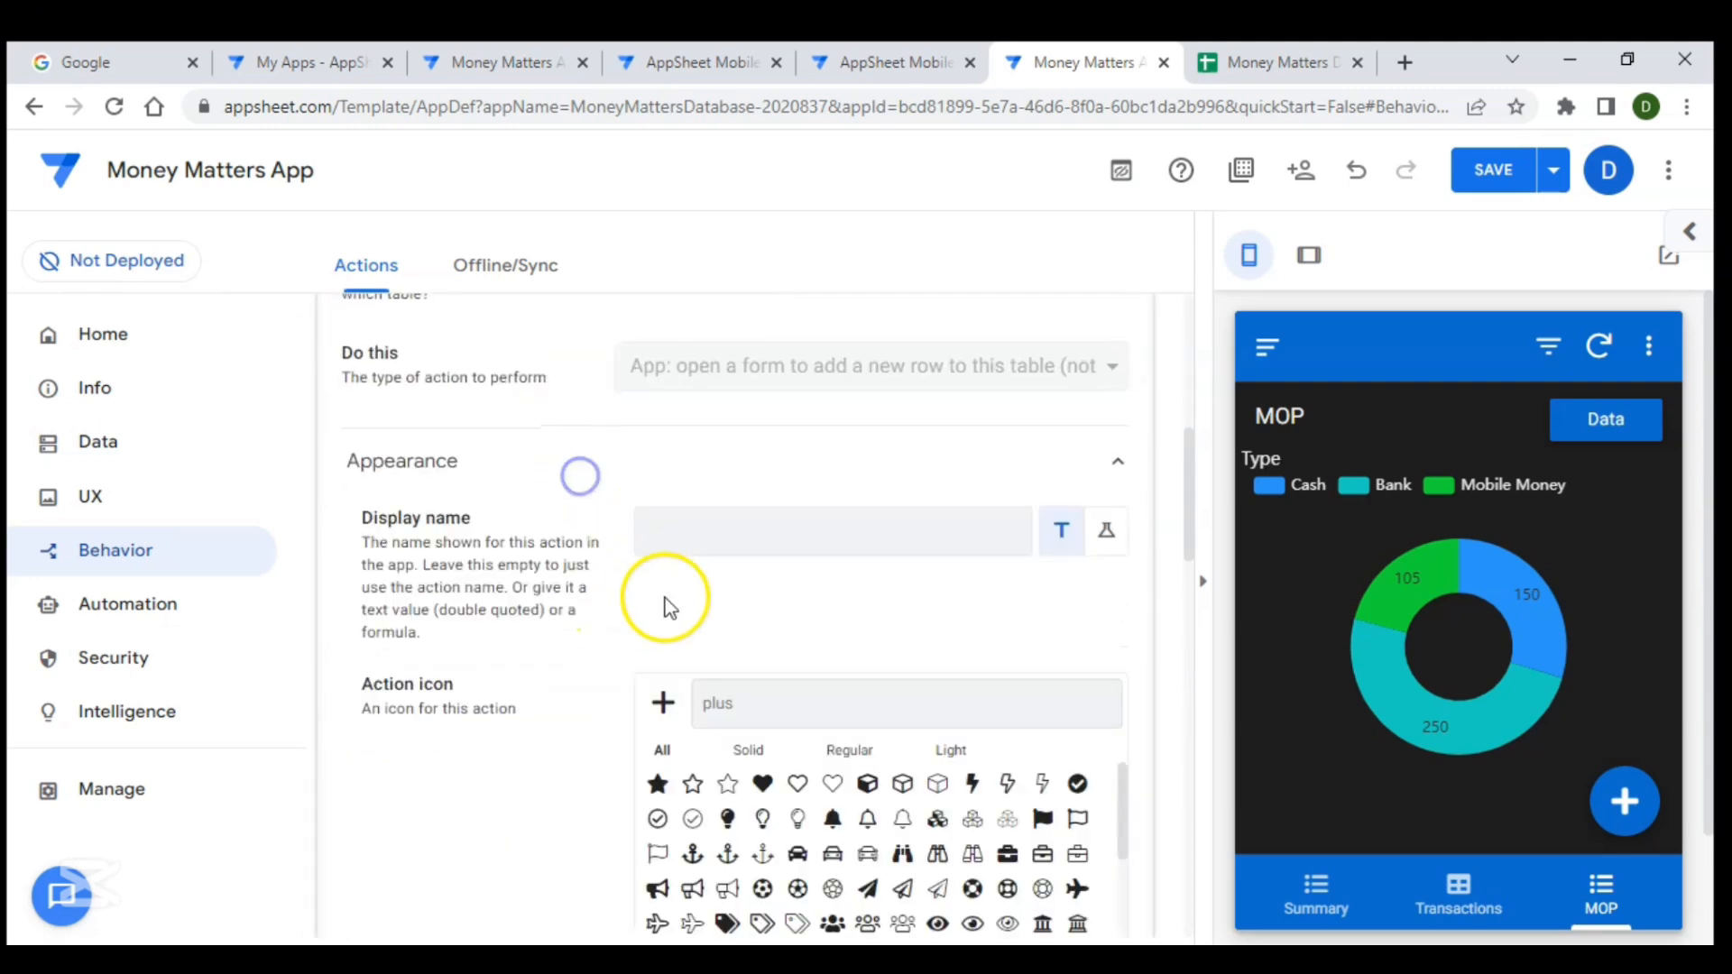
pyautogui.scroll(-5, 654, 599)
pyautogui.scroll(-2, 806, 732)
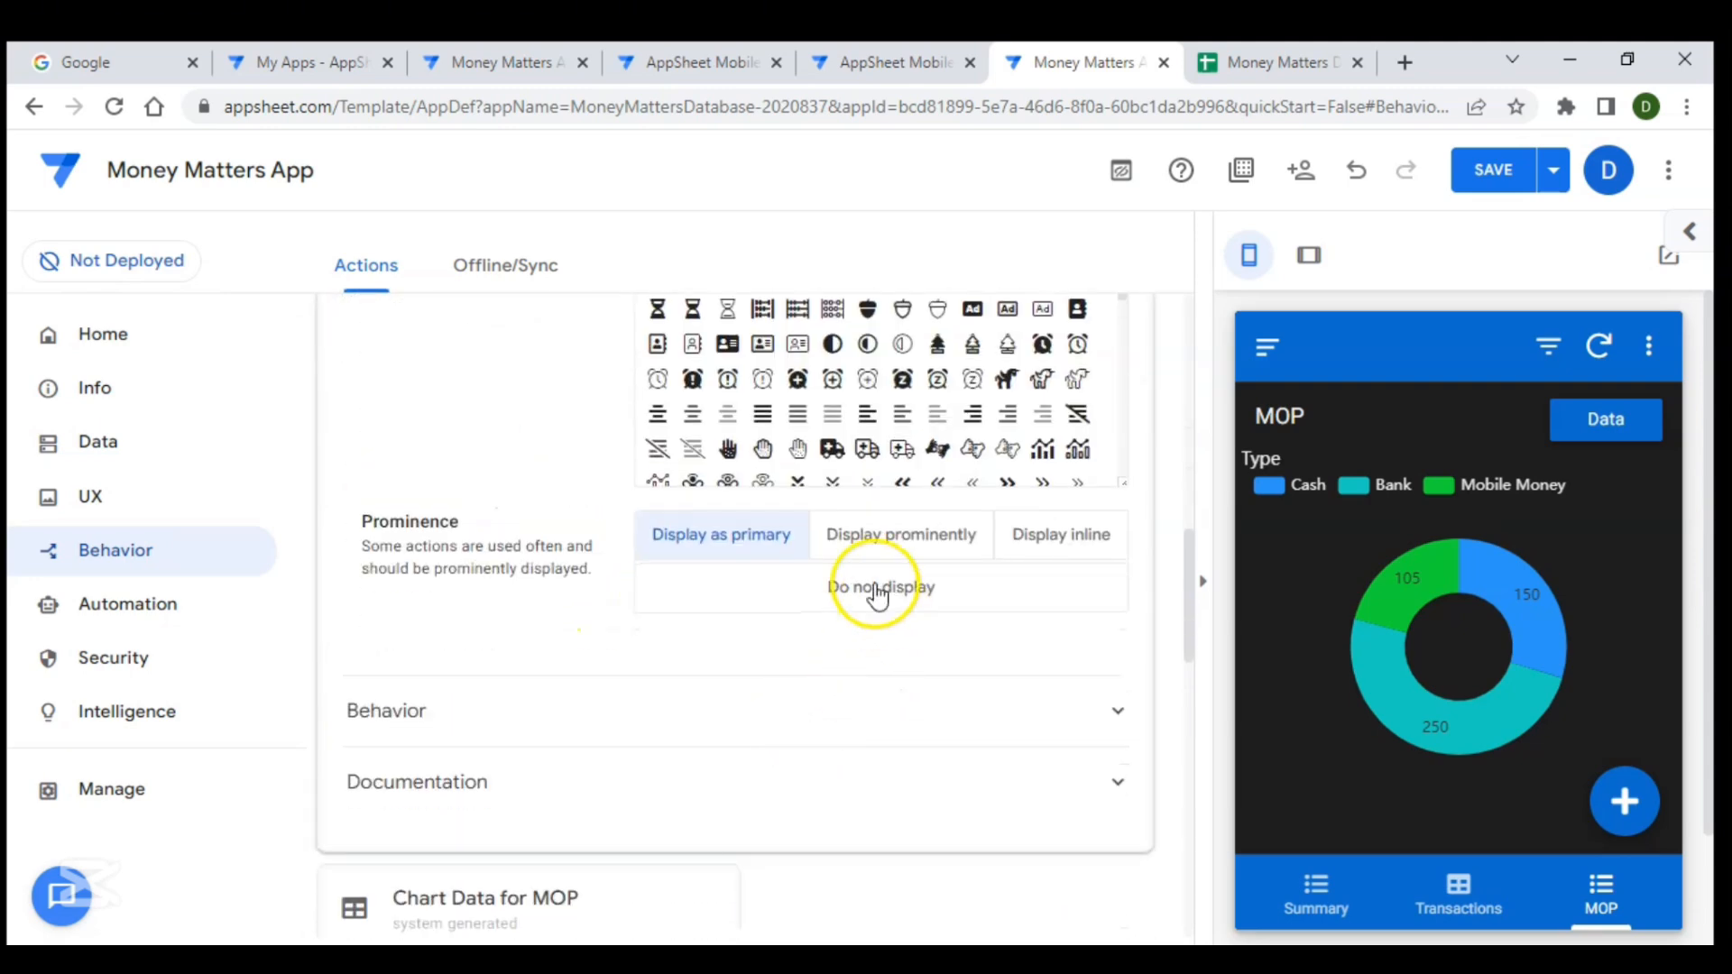
pyautogui.click(871, 588)
pyautogui.scroll(10, 729, 584)
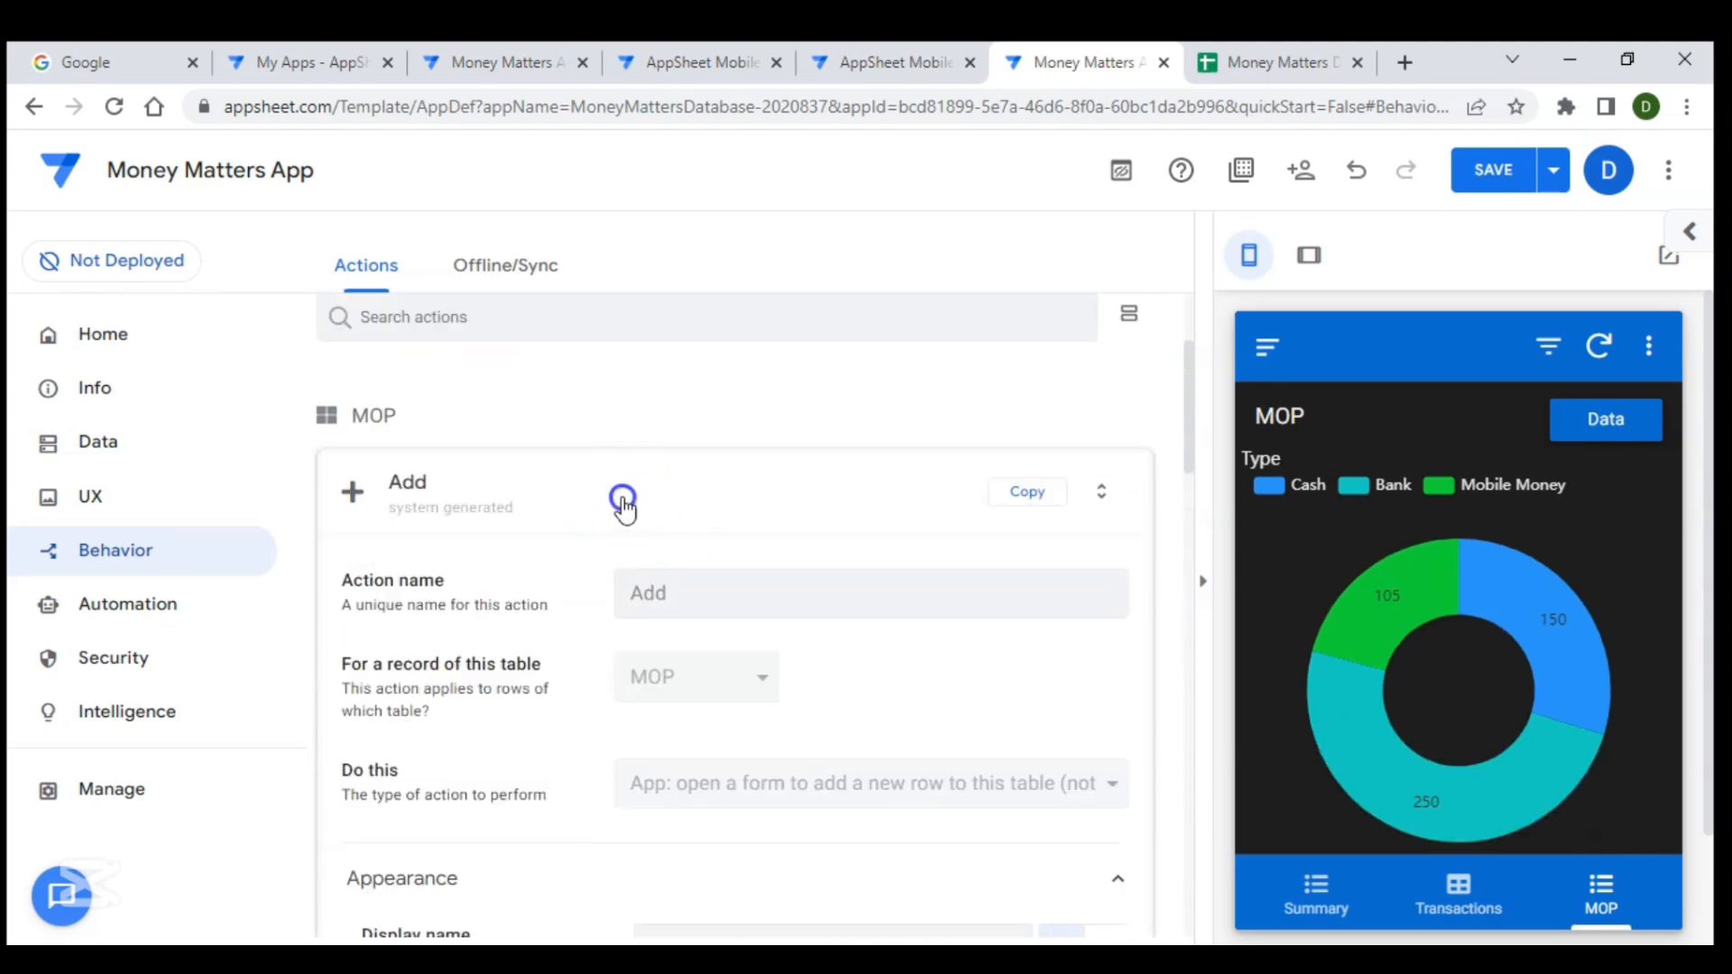
pyautogui.click(622, 498)
pyautogui.click(1484, 171)
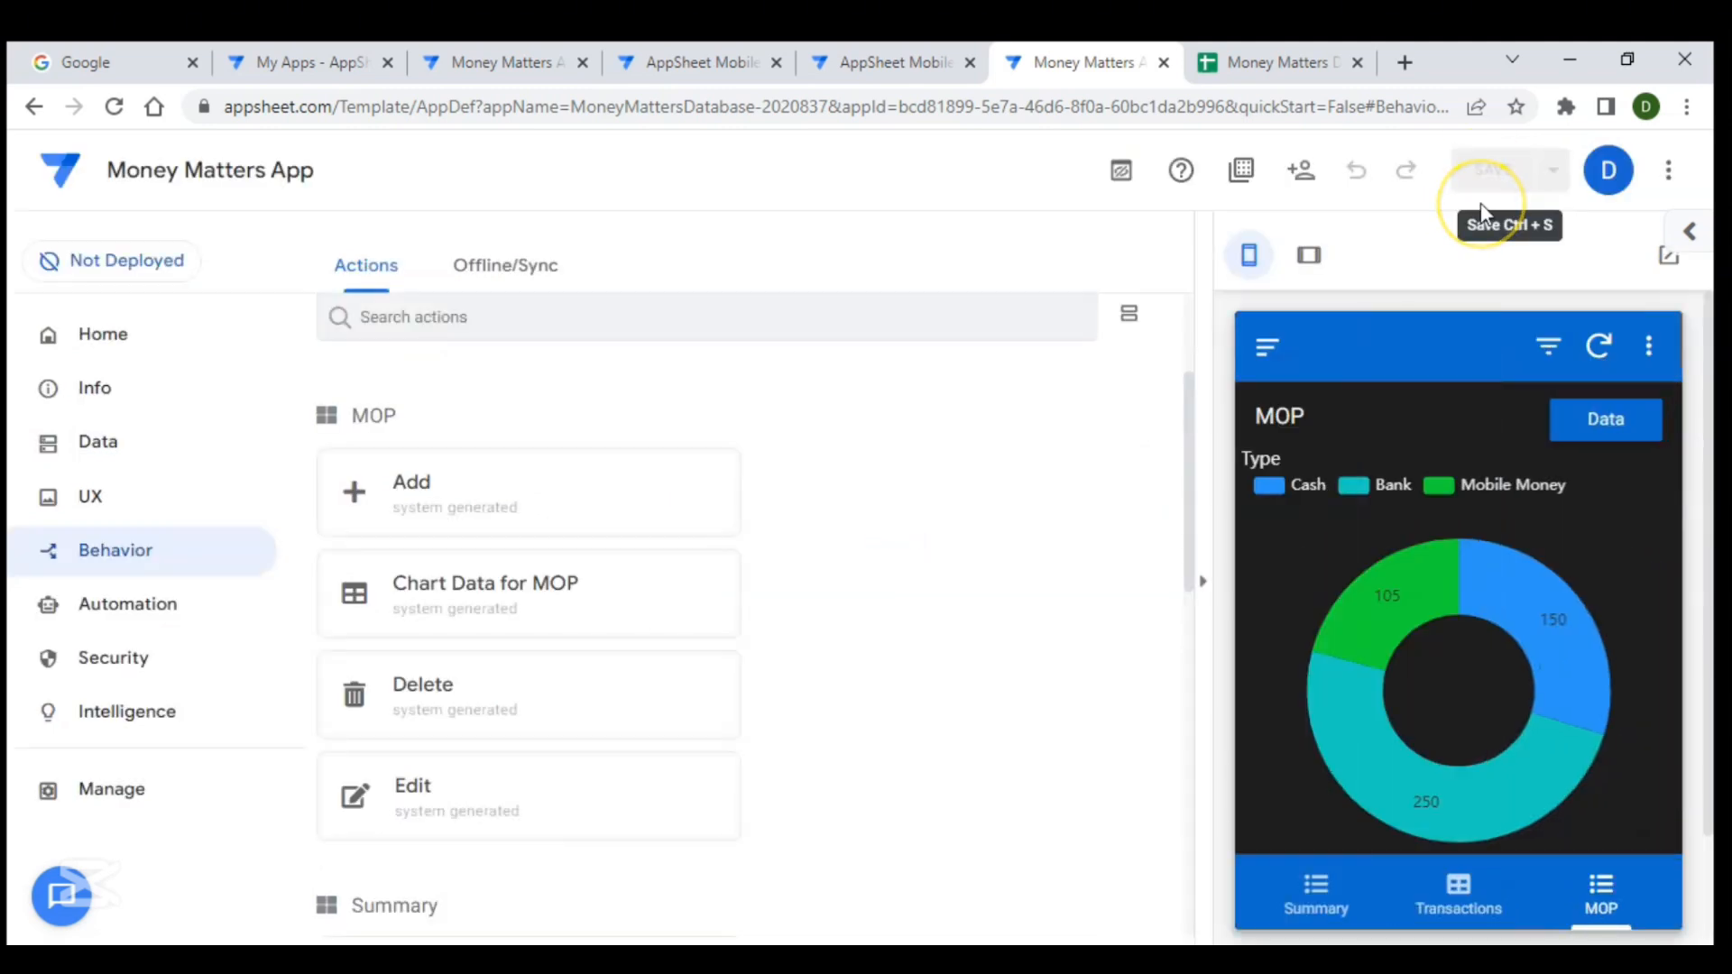
# - Compare the preview's Transactions and MOP views with the reference app's views, including its Transactions calendar view
pyautogui.click(1458, 881)
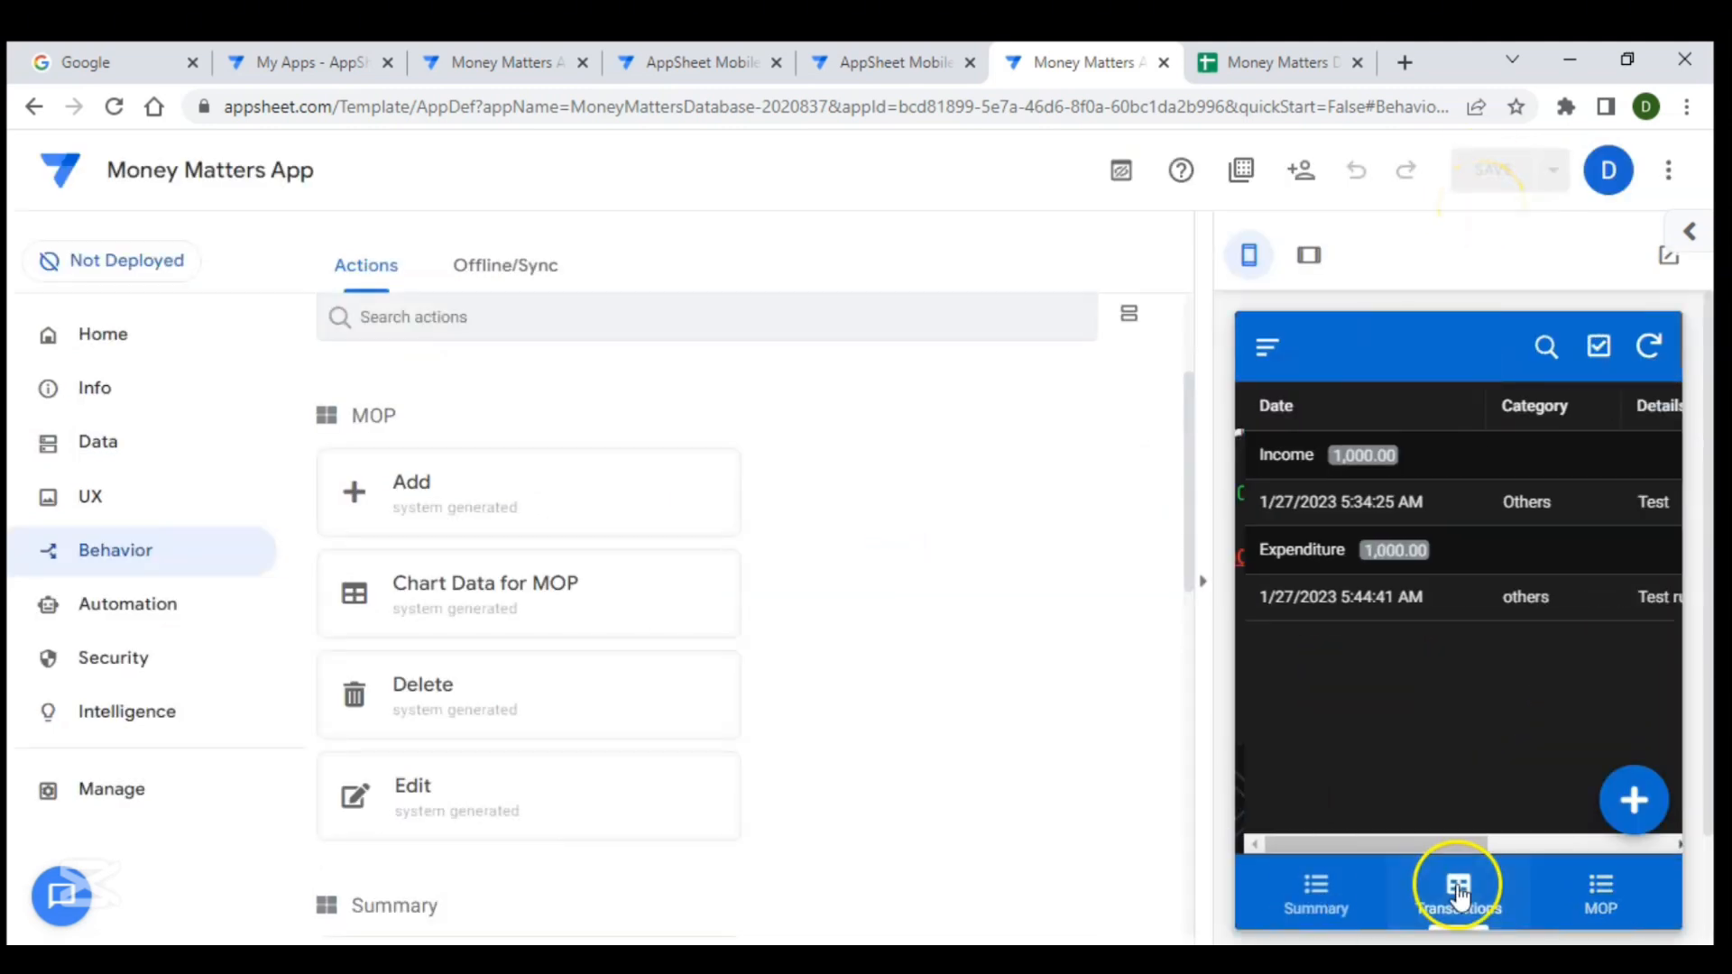
pyautogui.click(1595, 894)
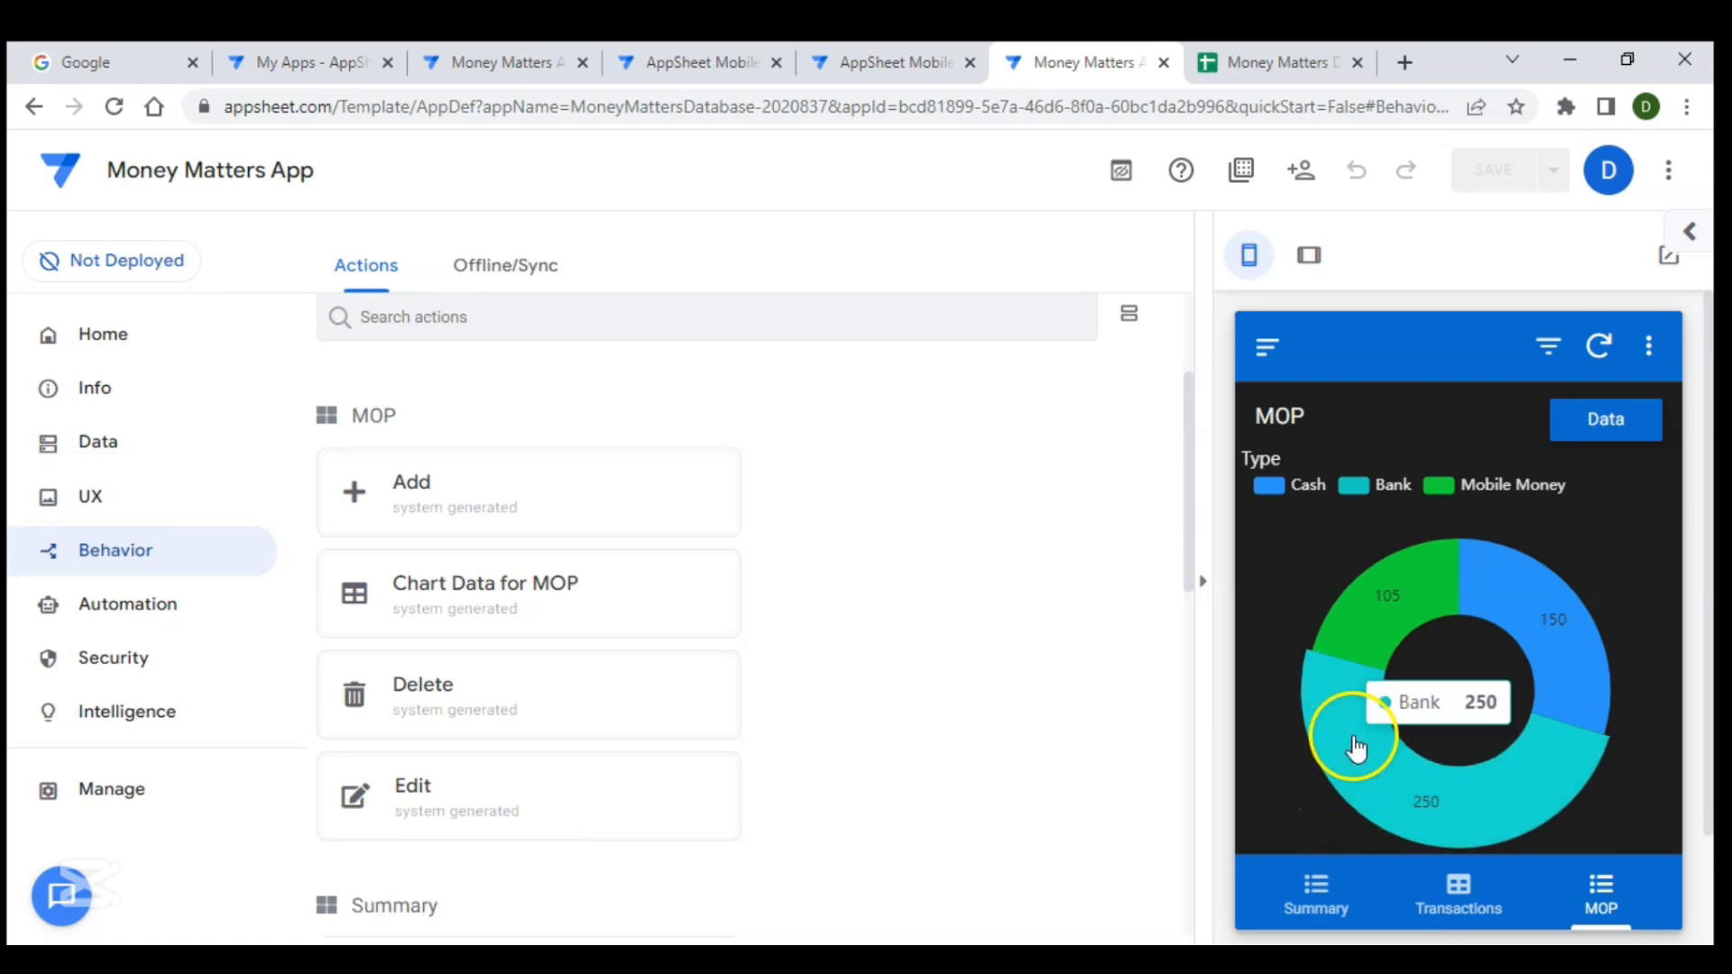
pyautogui.click(683, 62)
pyautogui.click(801, 655)
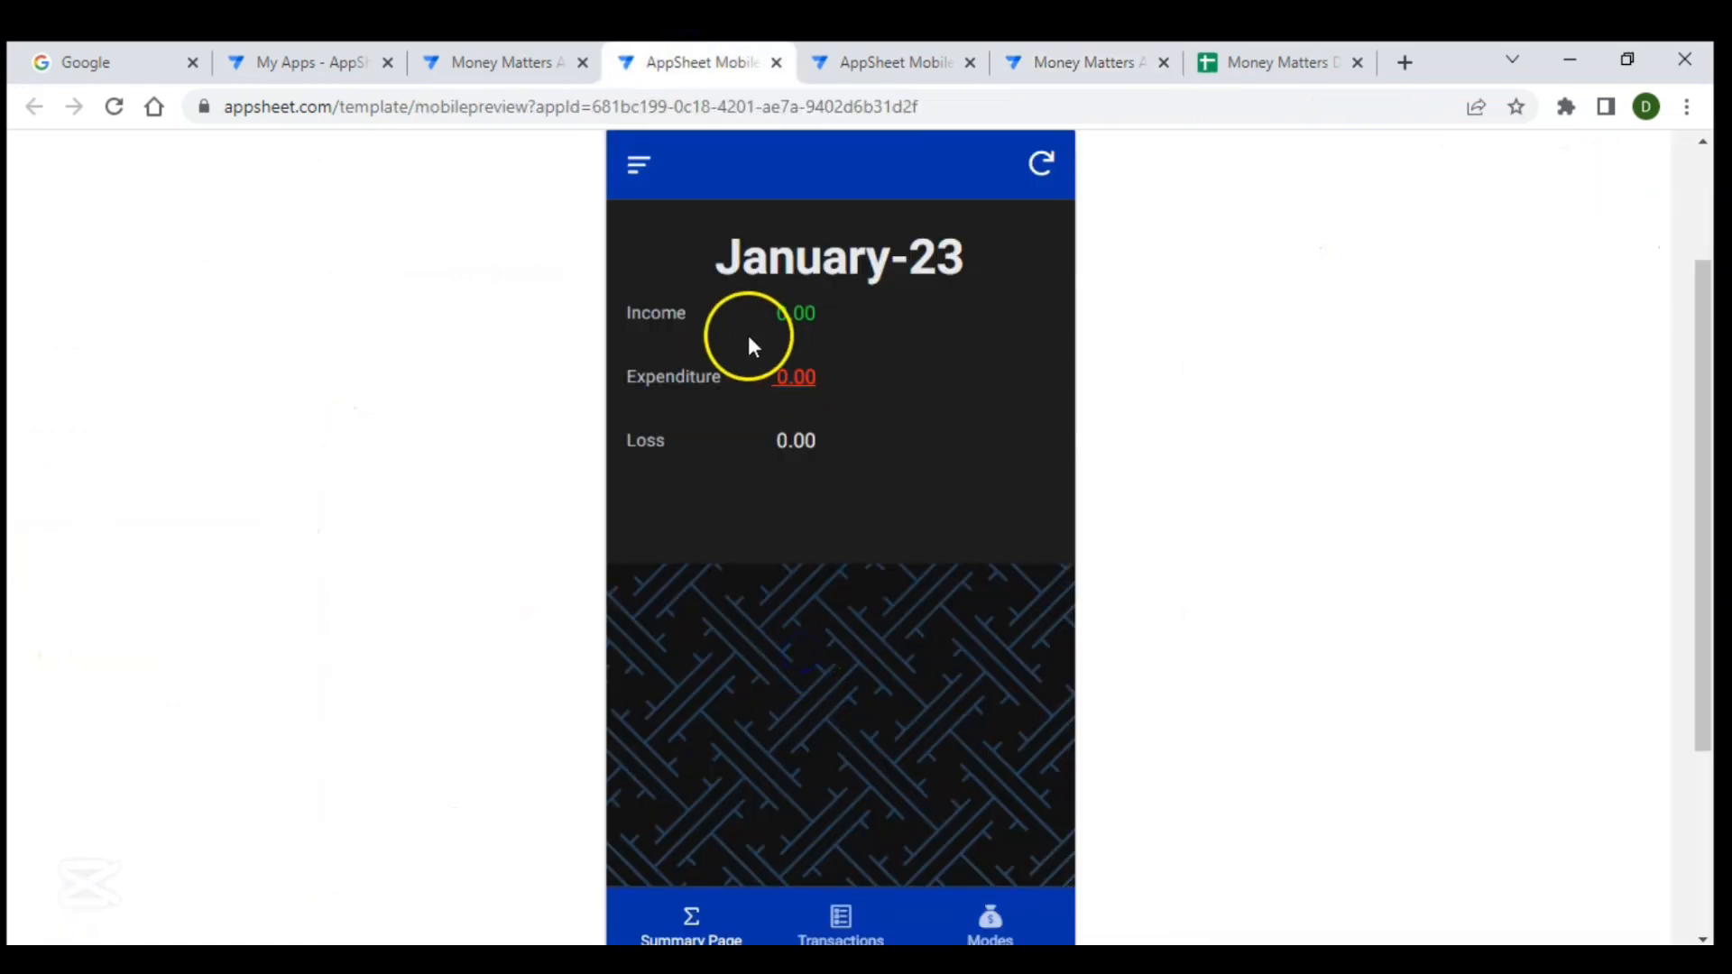
pyautogui.click(839, 925)
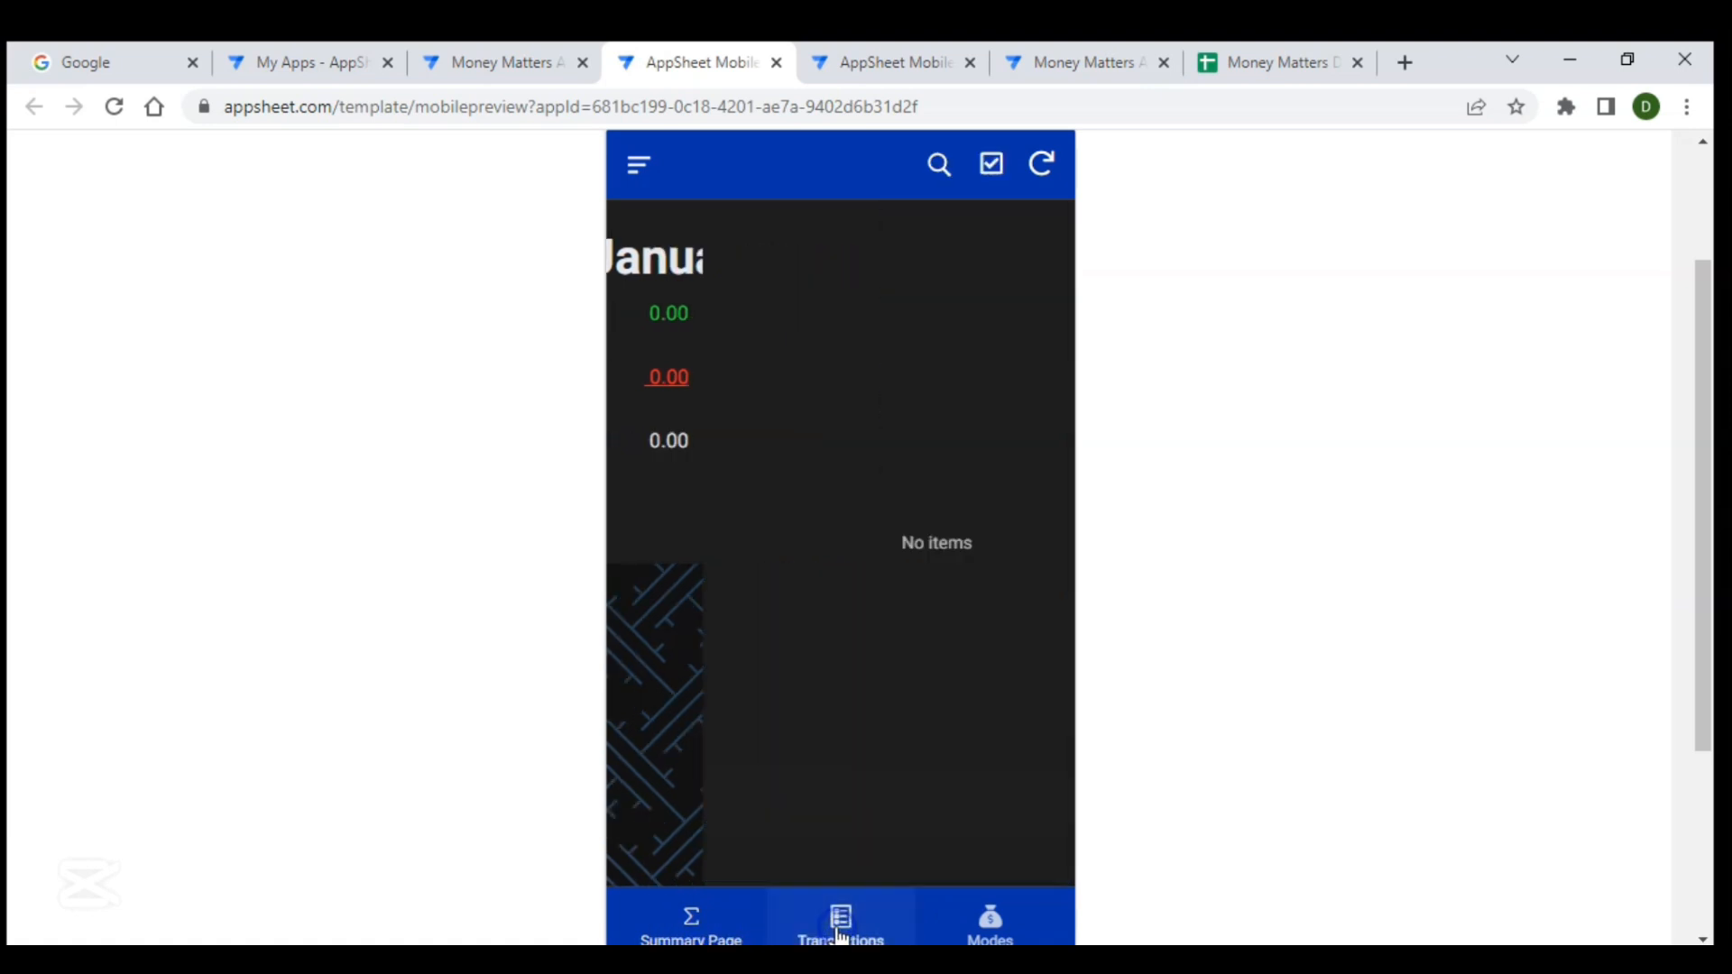
pyautogui.click(972, 936)
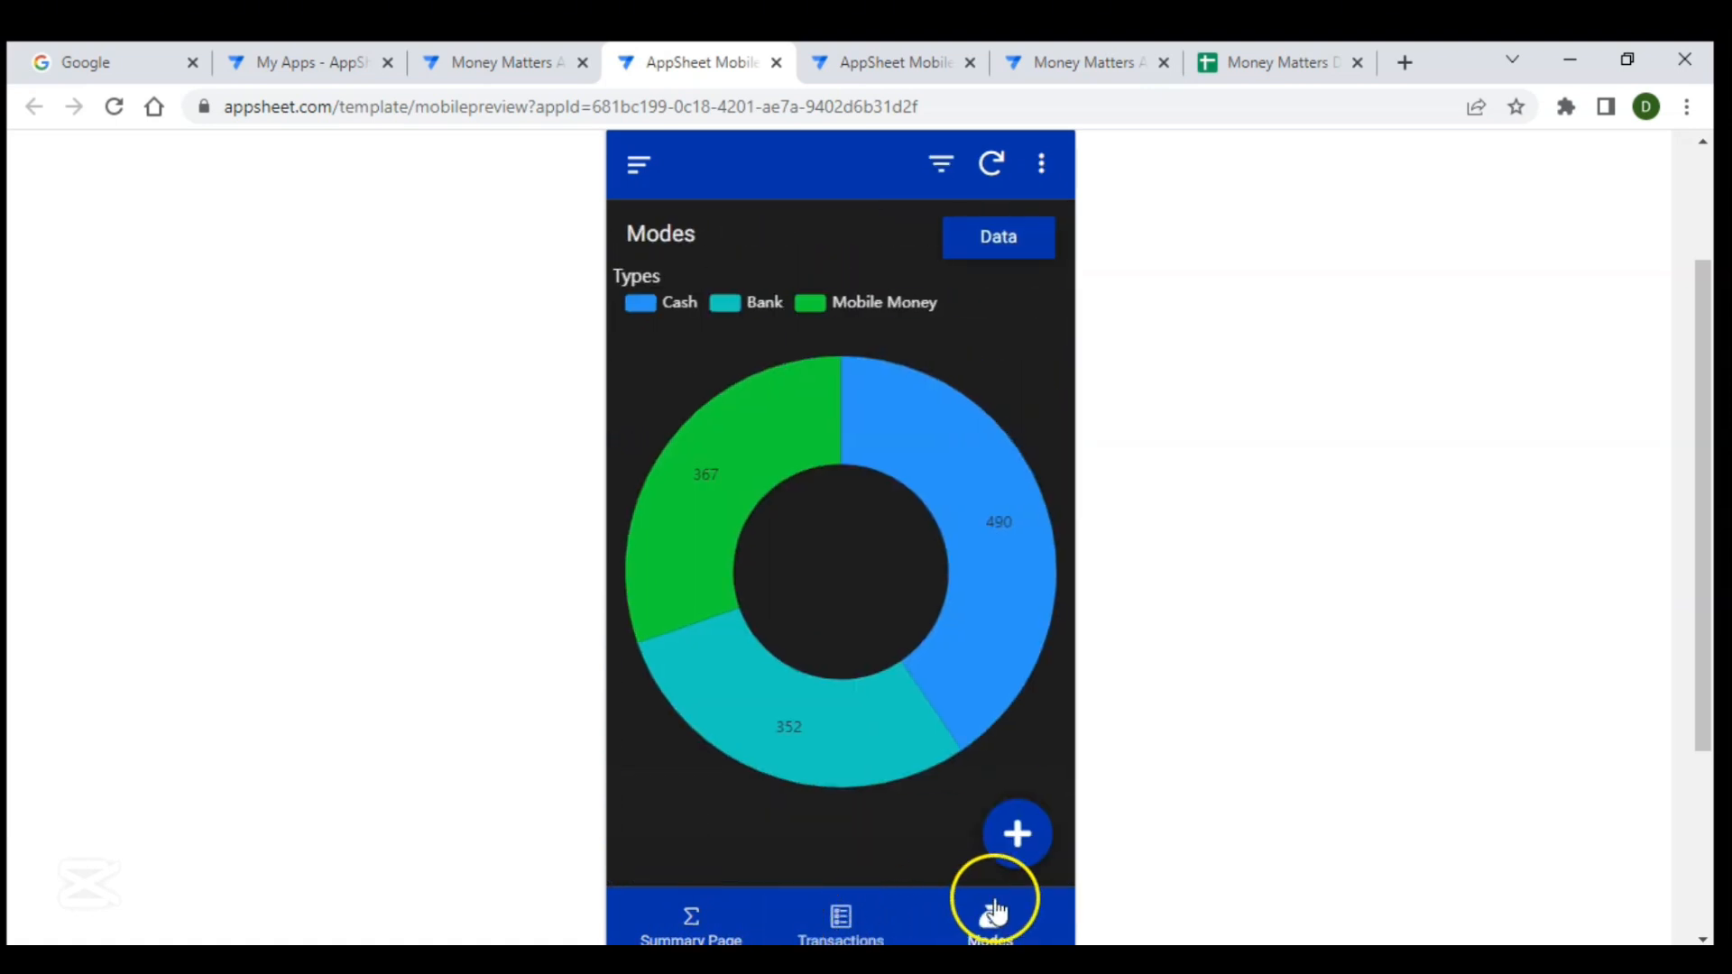
pyautogui.click(872, 919)
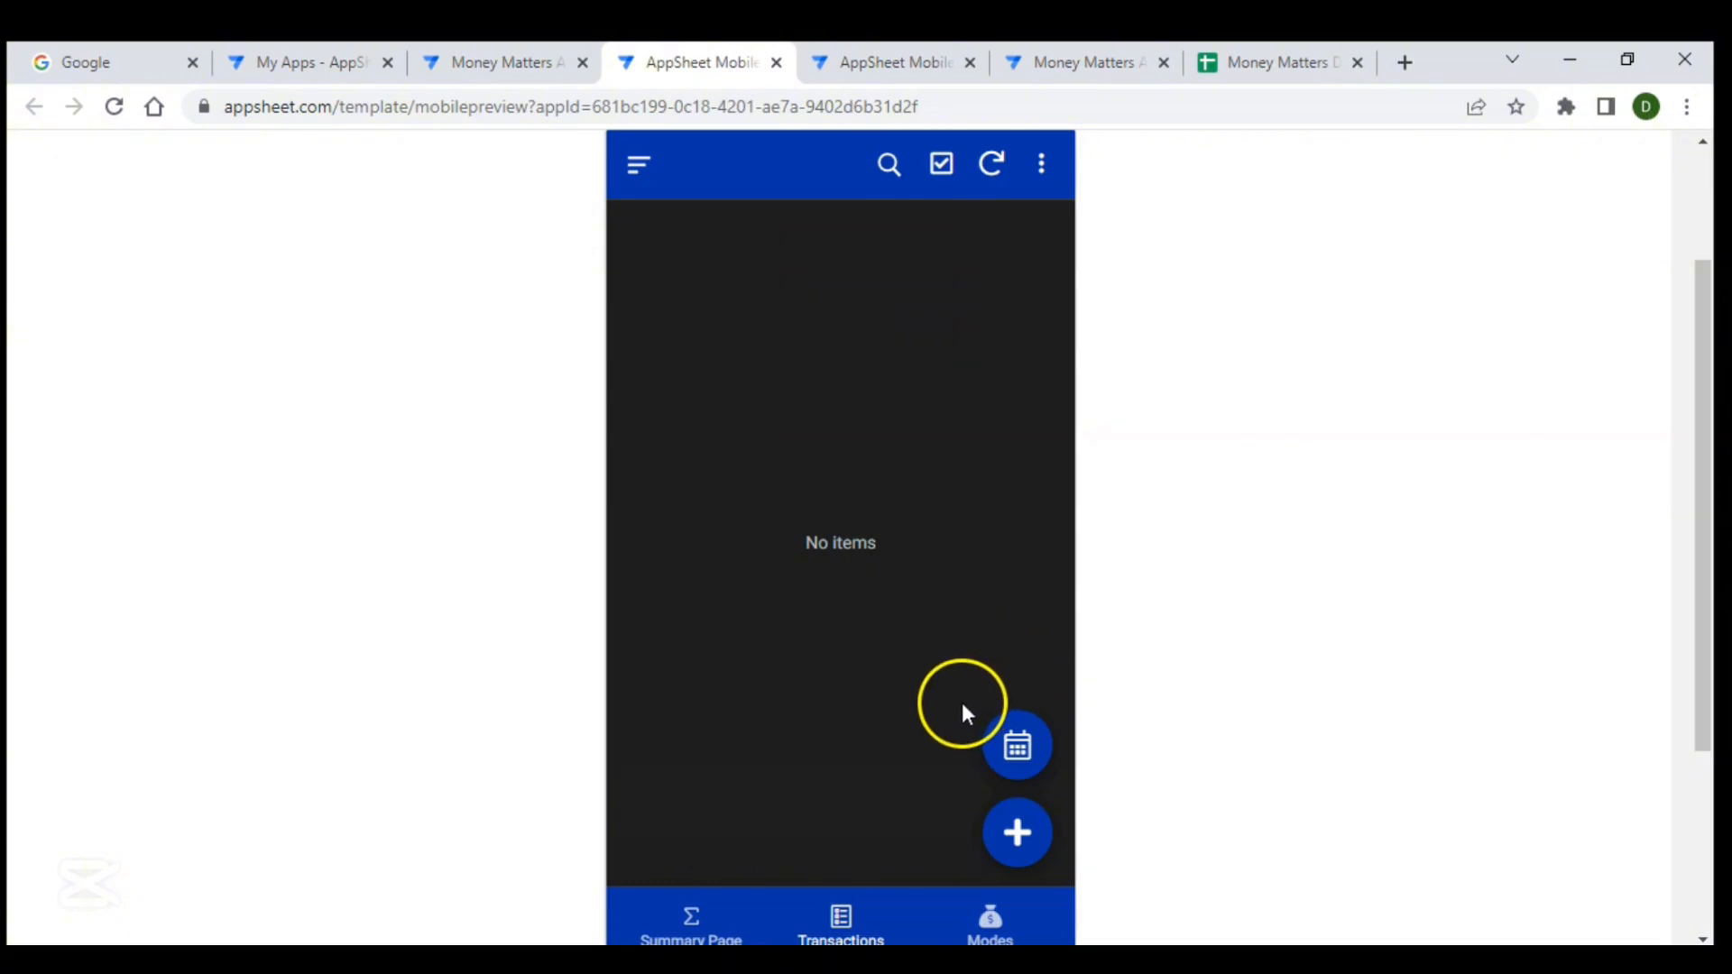
pyautogui.click(1010, 749)
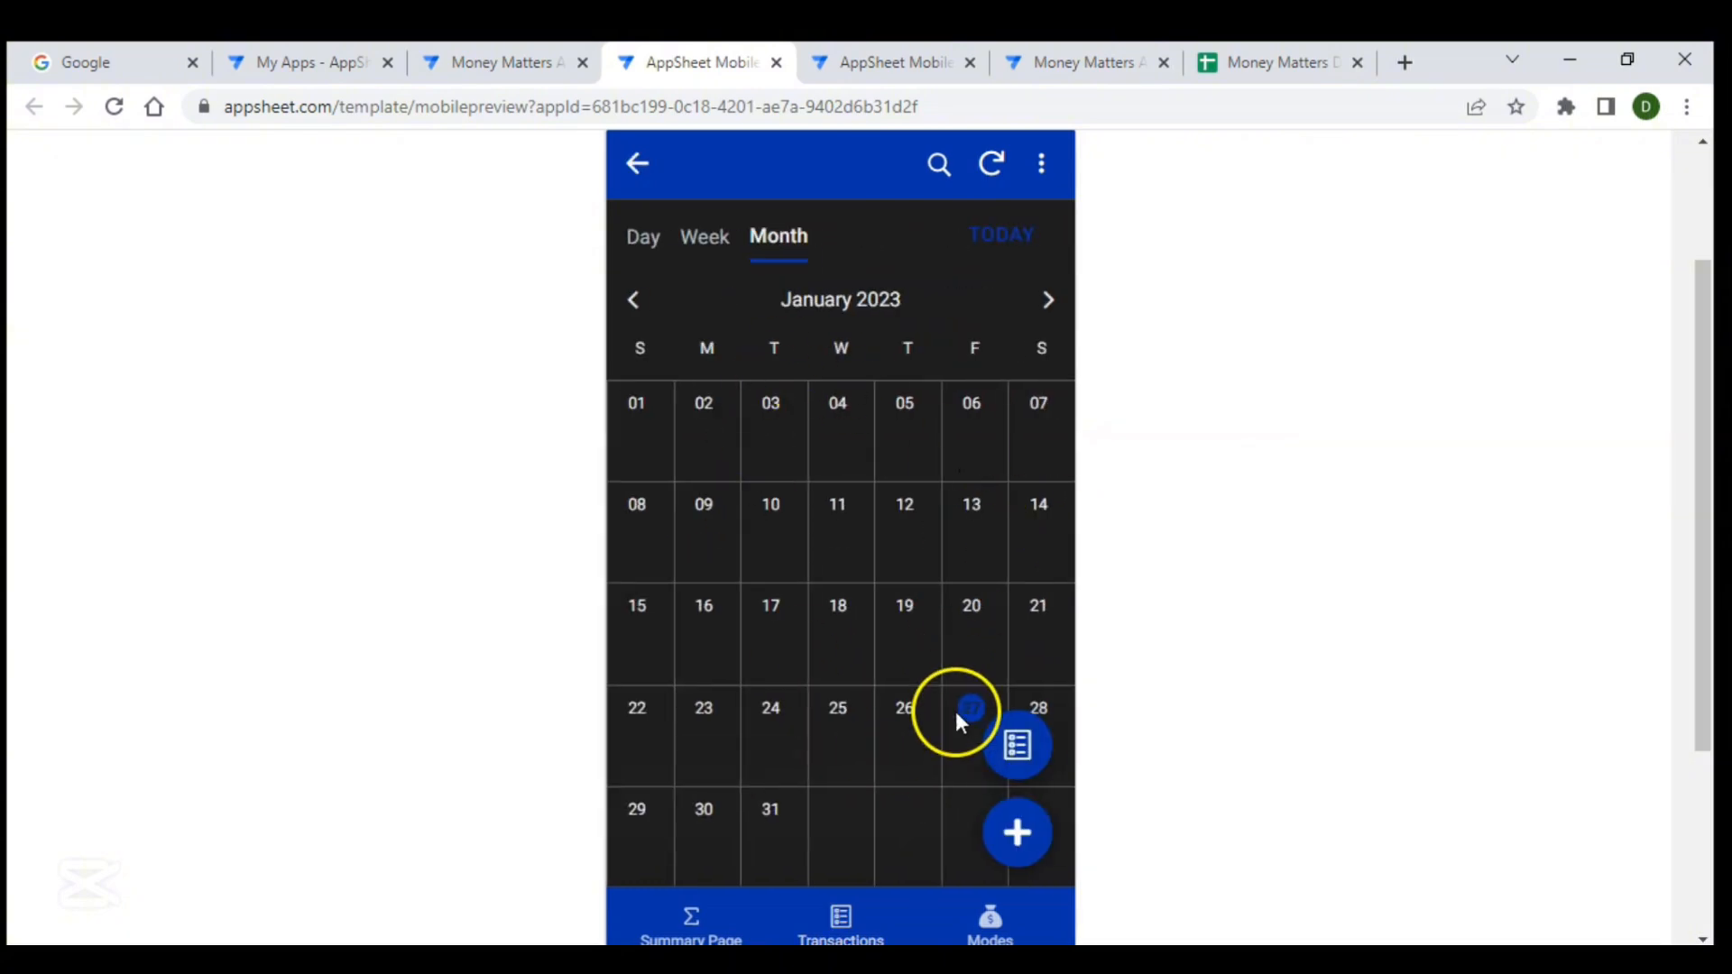
pyautogui.click(1018, 749)
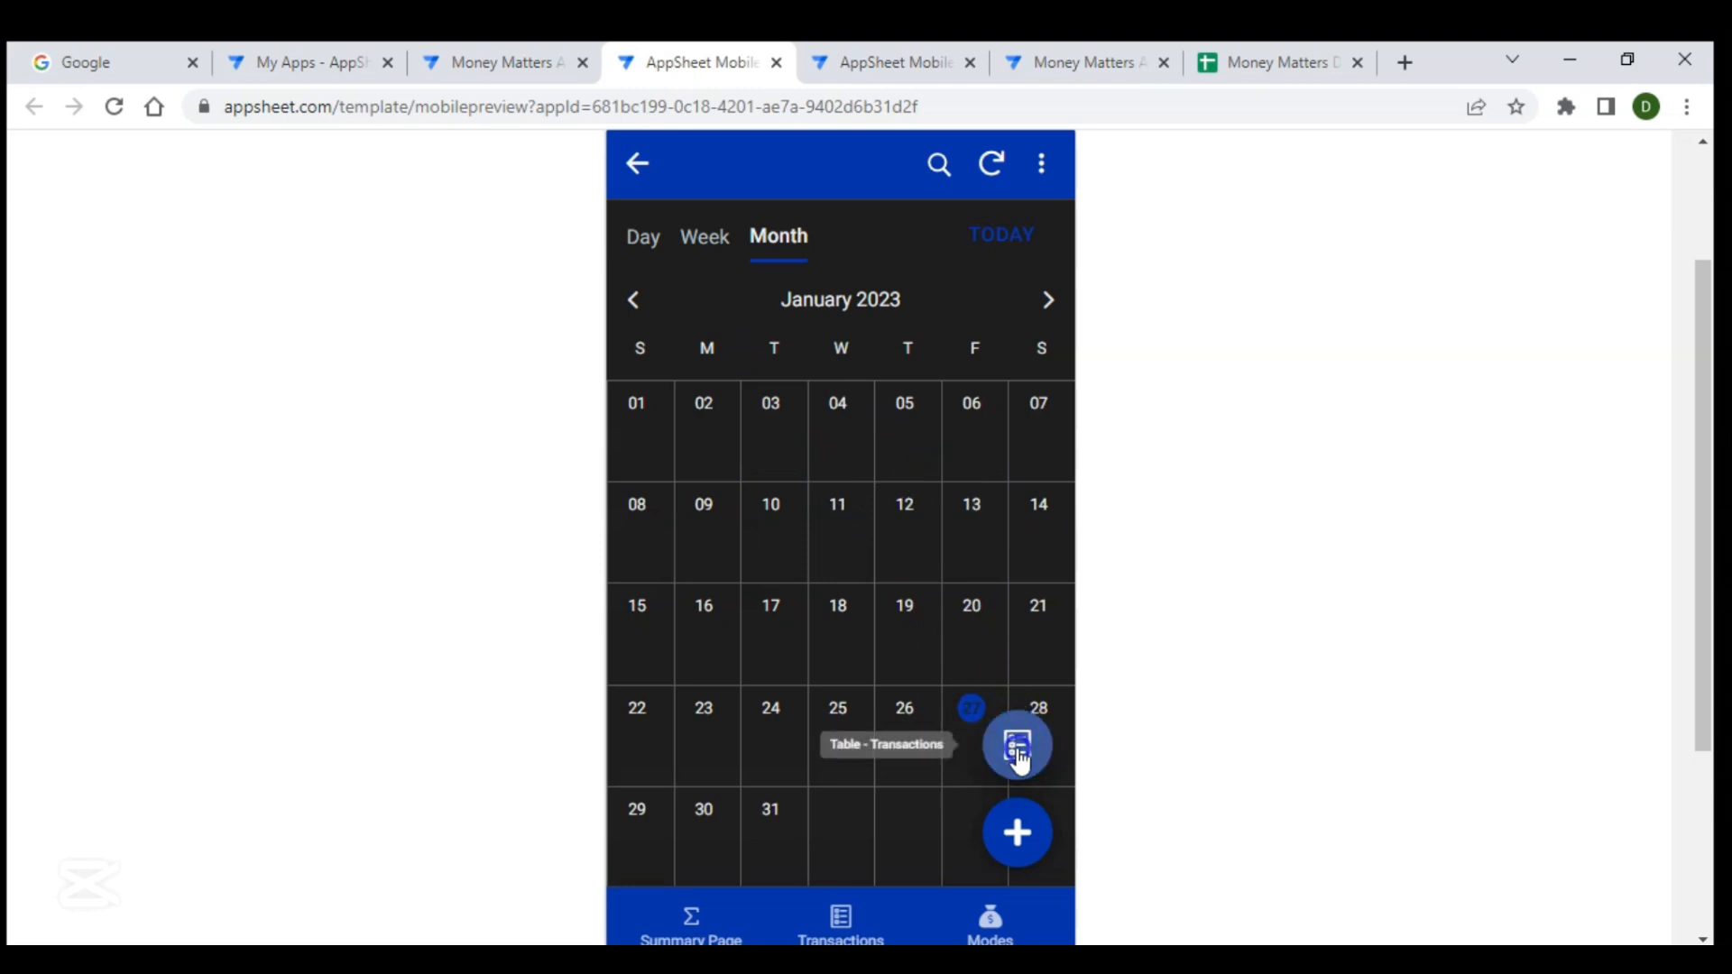
pyautogui.click(947, 413)
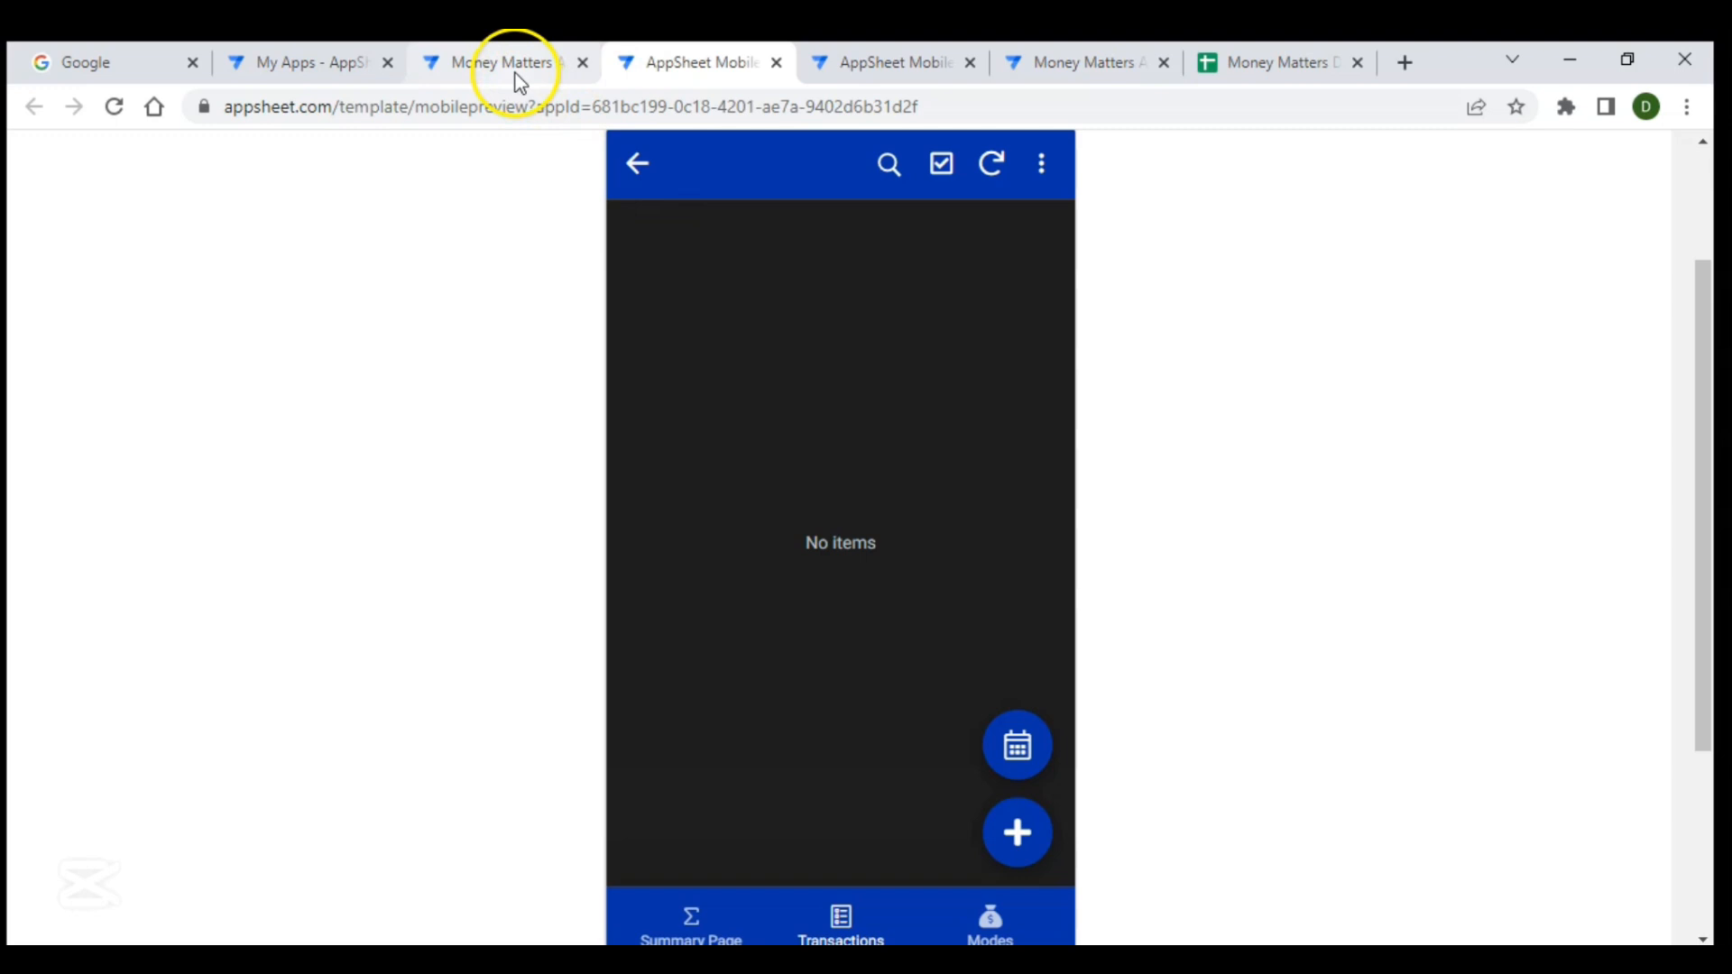
# - Create a new view for the Transactions data in the app's UX views
pyautogui.click(1069, 70)
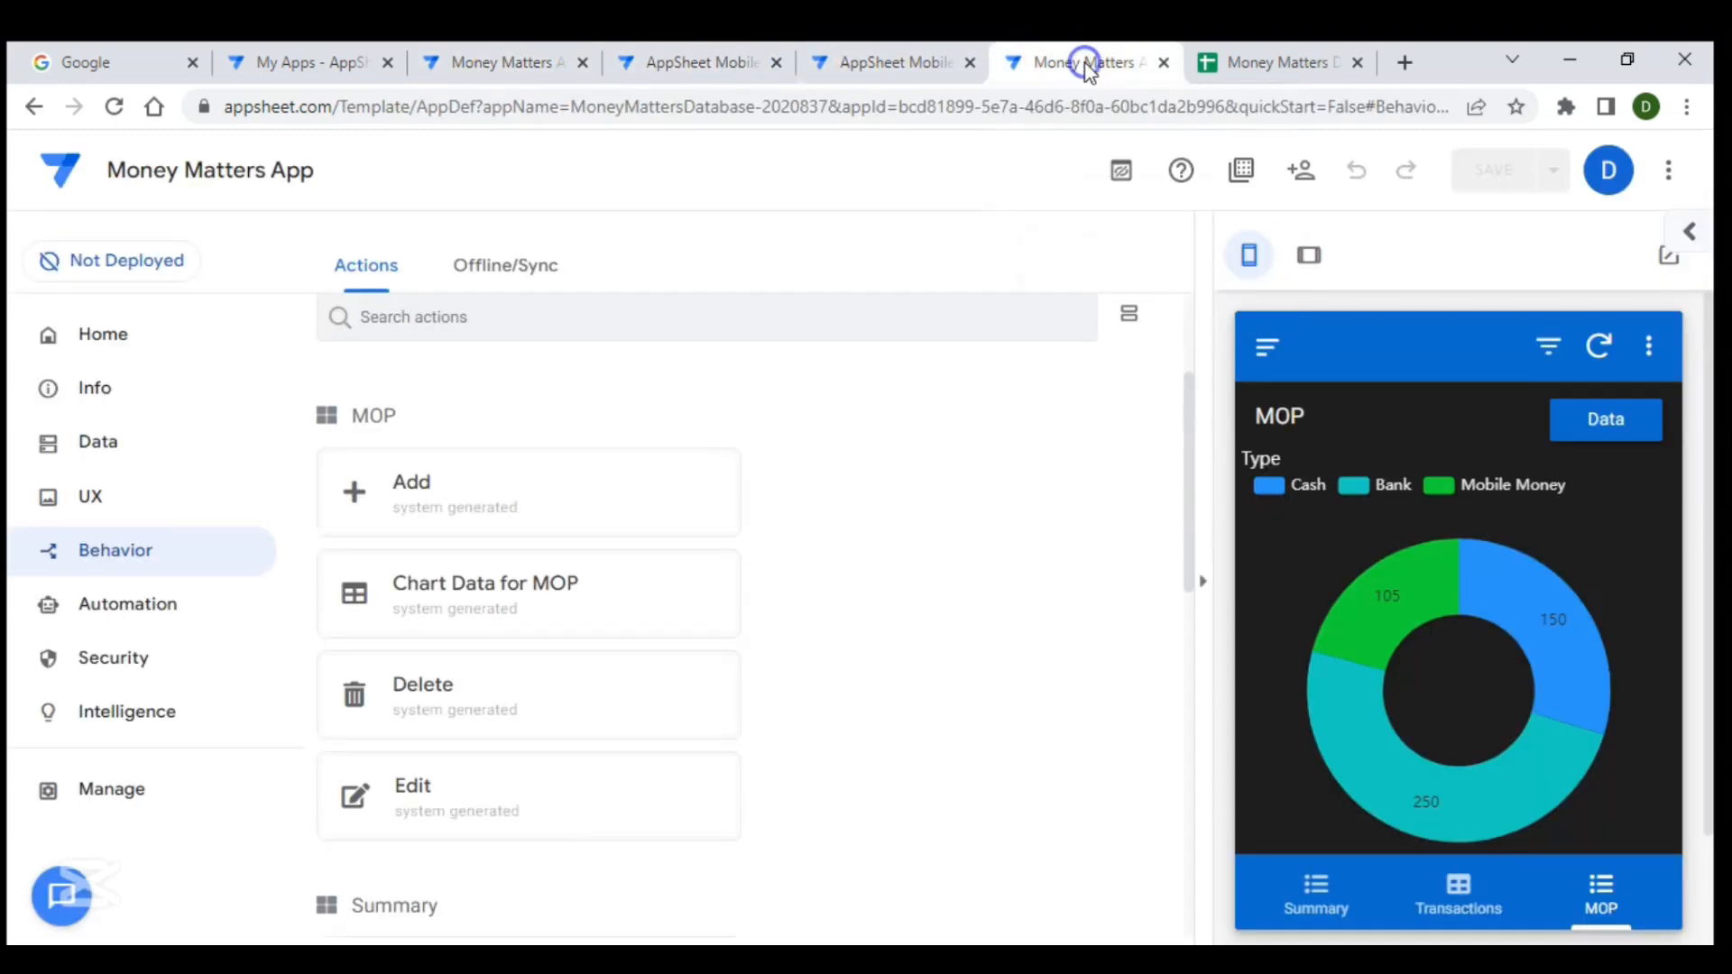
pyautogui.click(1434, 911)
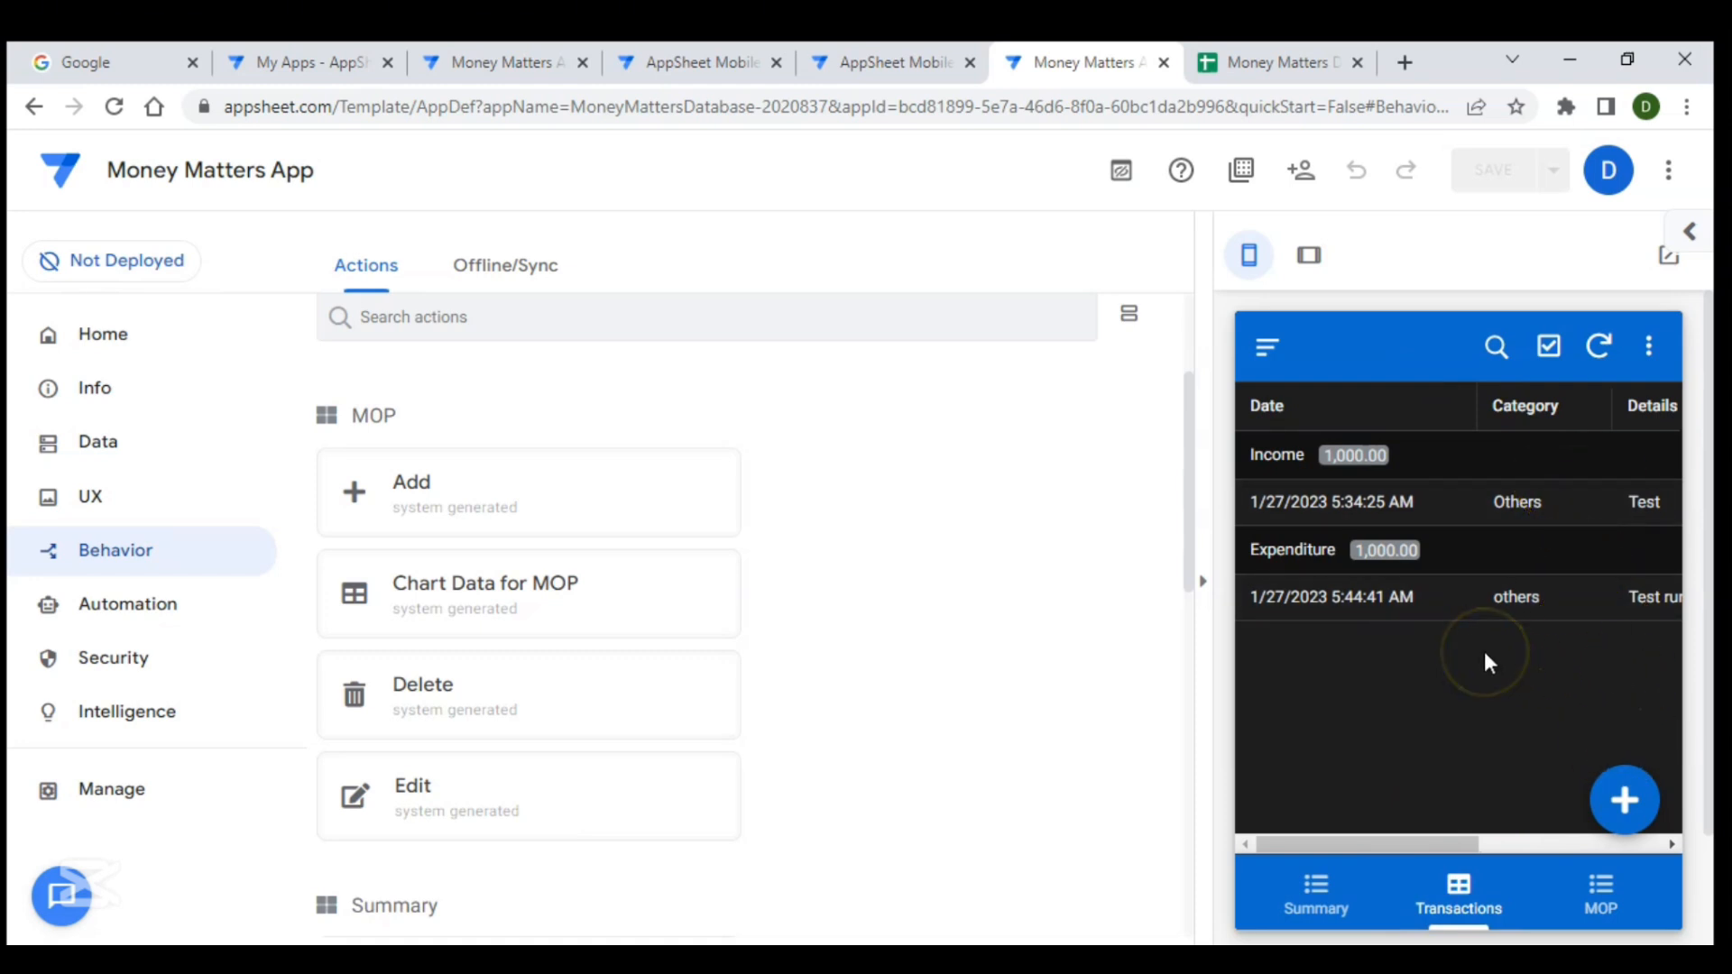
pyautogui.click(107, 510)
pyautogui.click(395, 476)
pyautogui.click(575, 458)
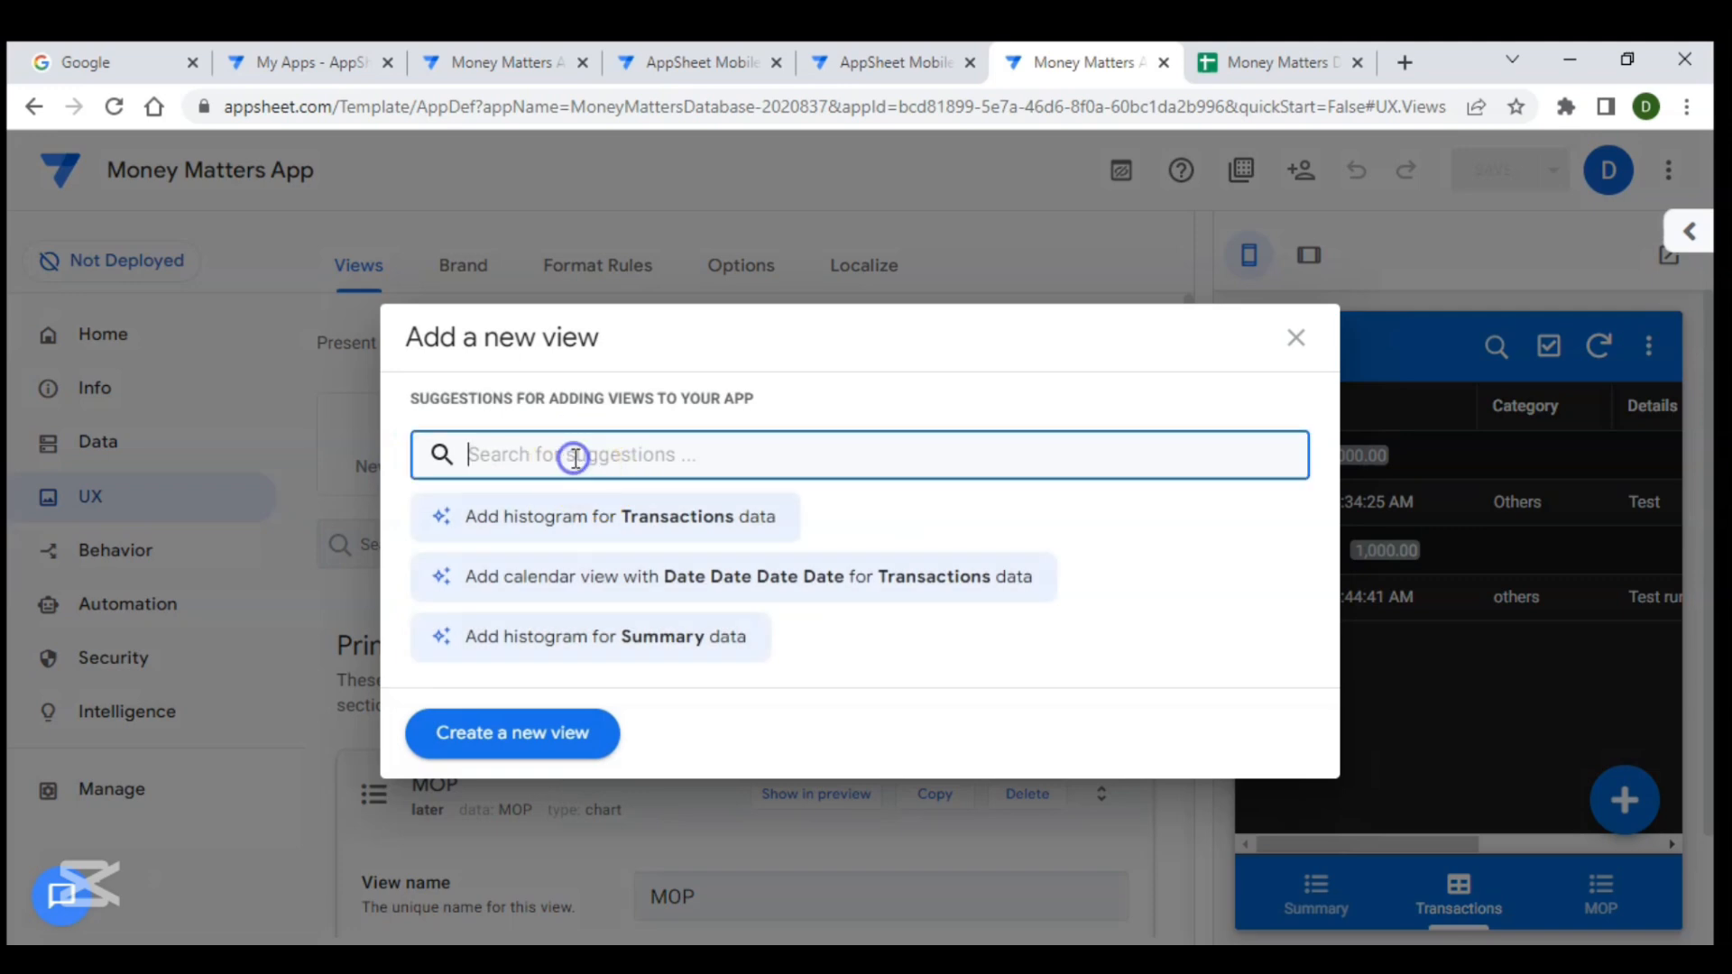
pyautogui.click(485, 763)
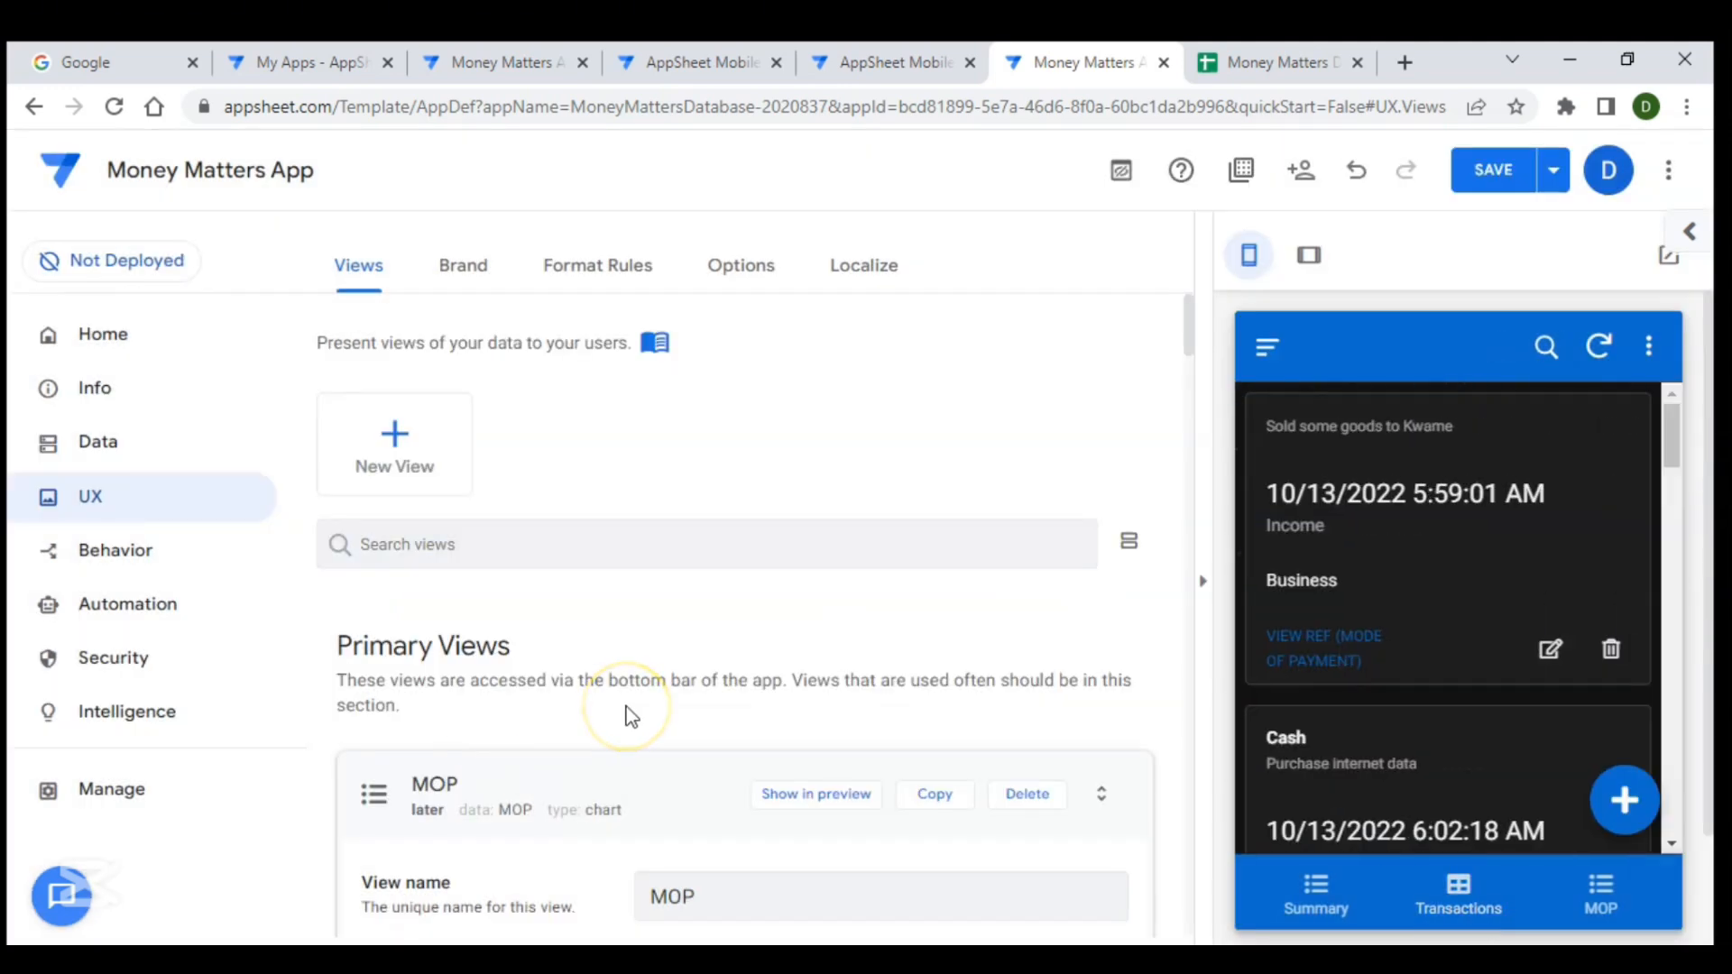
# - Name the new view Transactions _ calendar
pyautogui.scroll(-10, 632, 717)
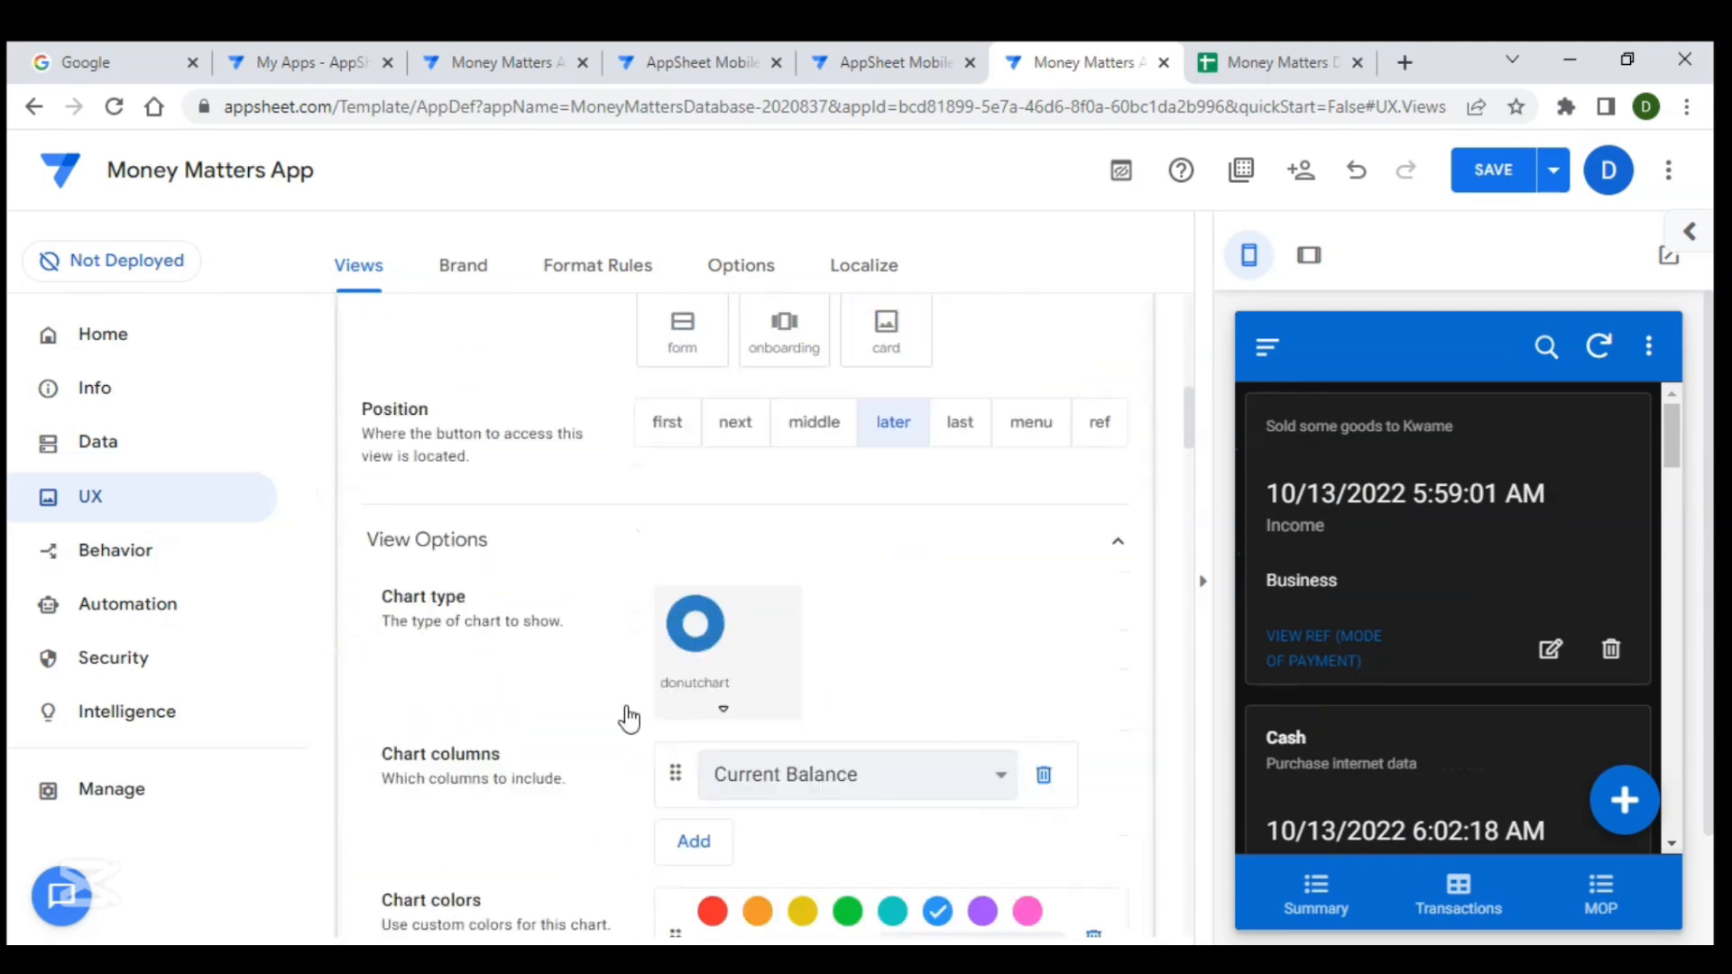
pyautogui.scroll(10, 630, 716)
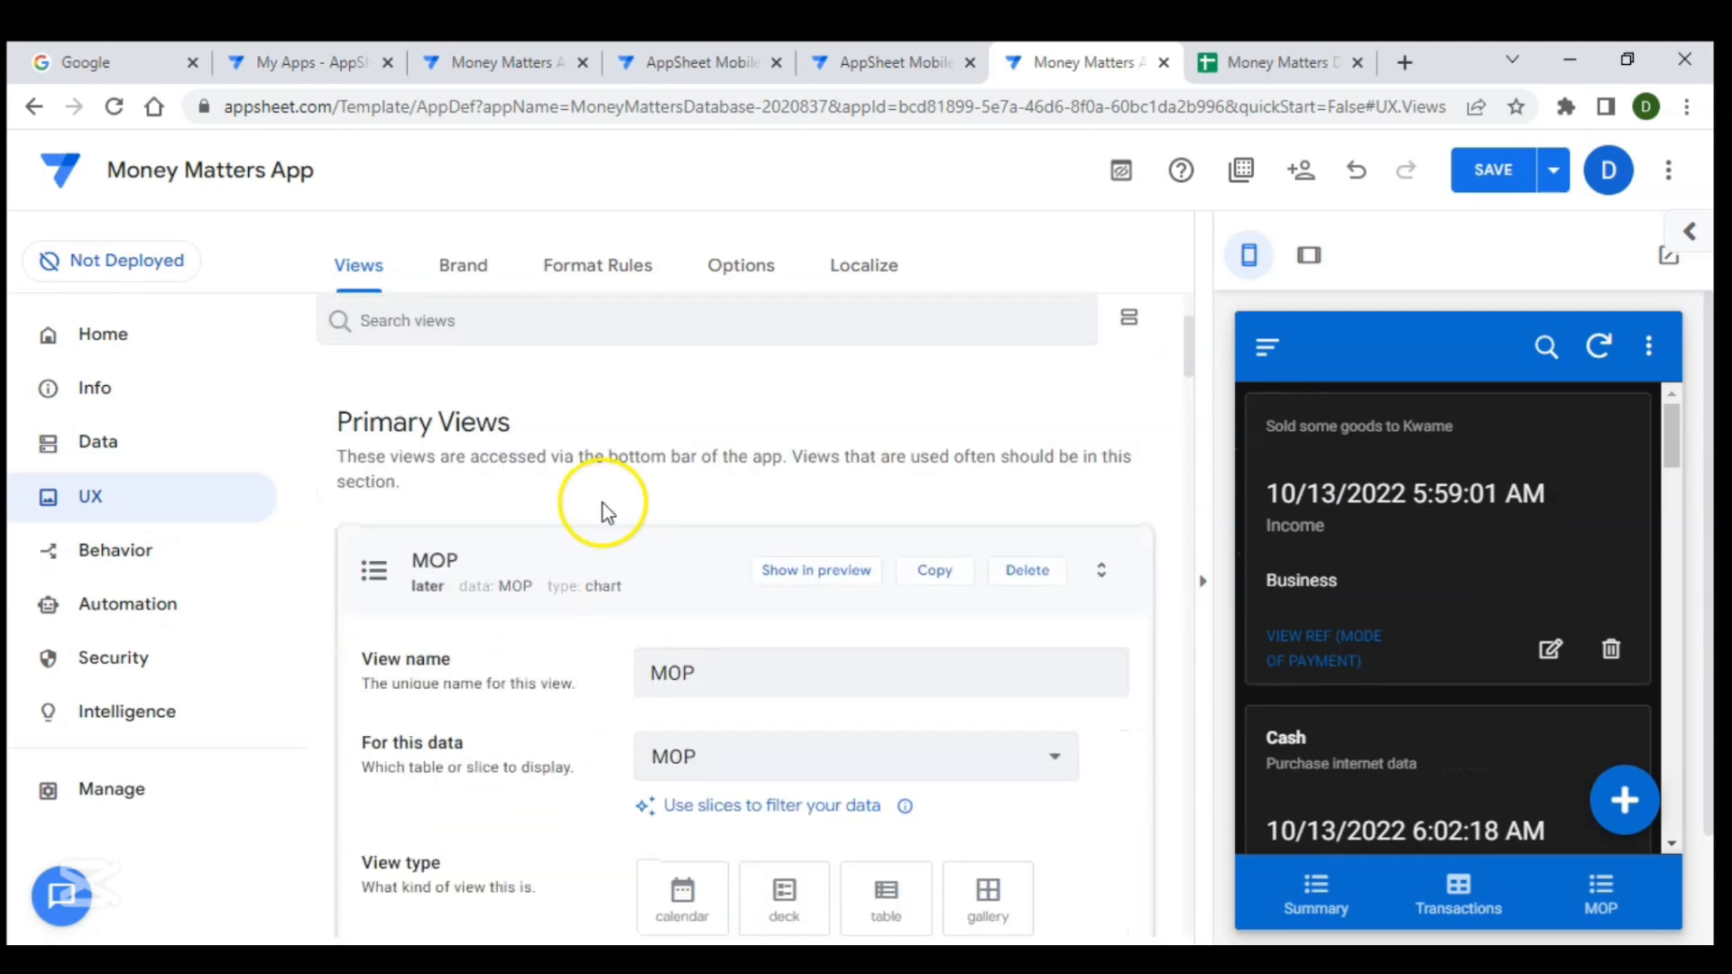
pyautogui.click(626, 562)
pyautogui.scroll(-5, 626, 561)
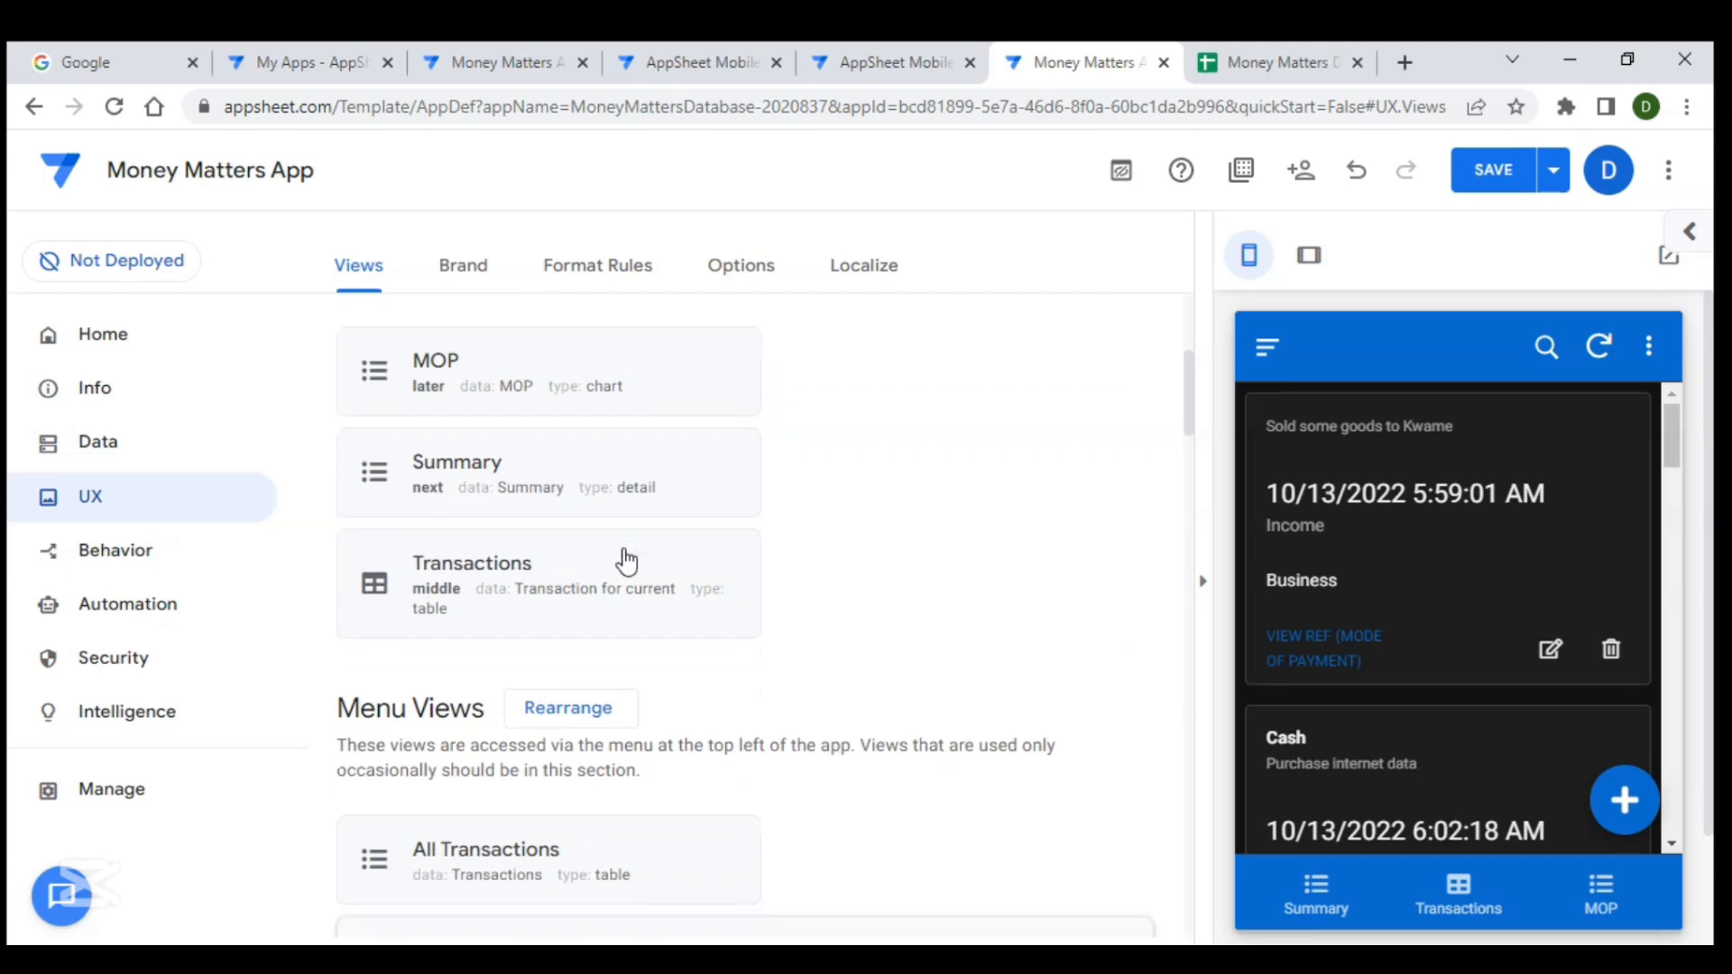
pyautogui.scroll(-2, 624, 548)
pyautogui.click(734, 603)
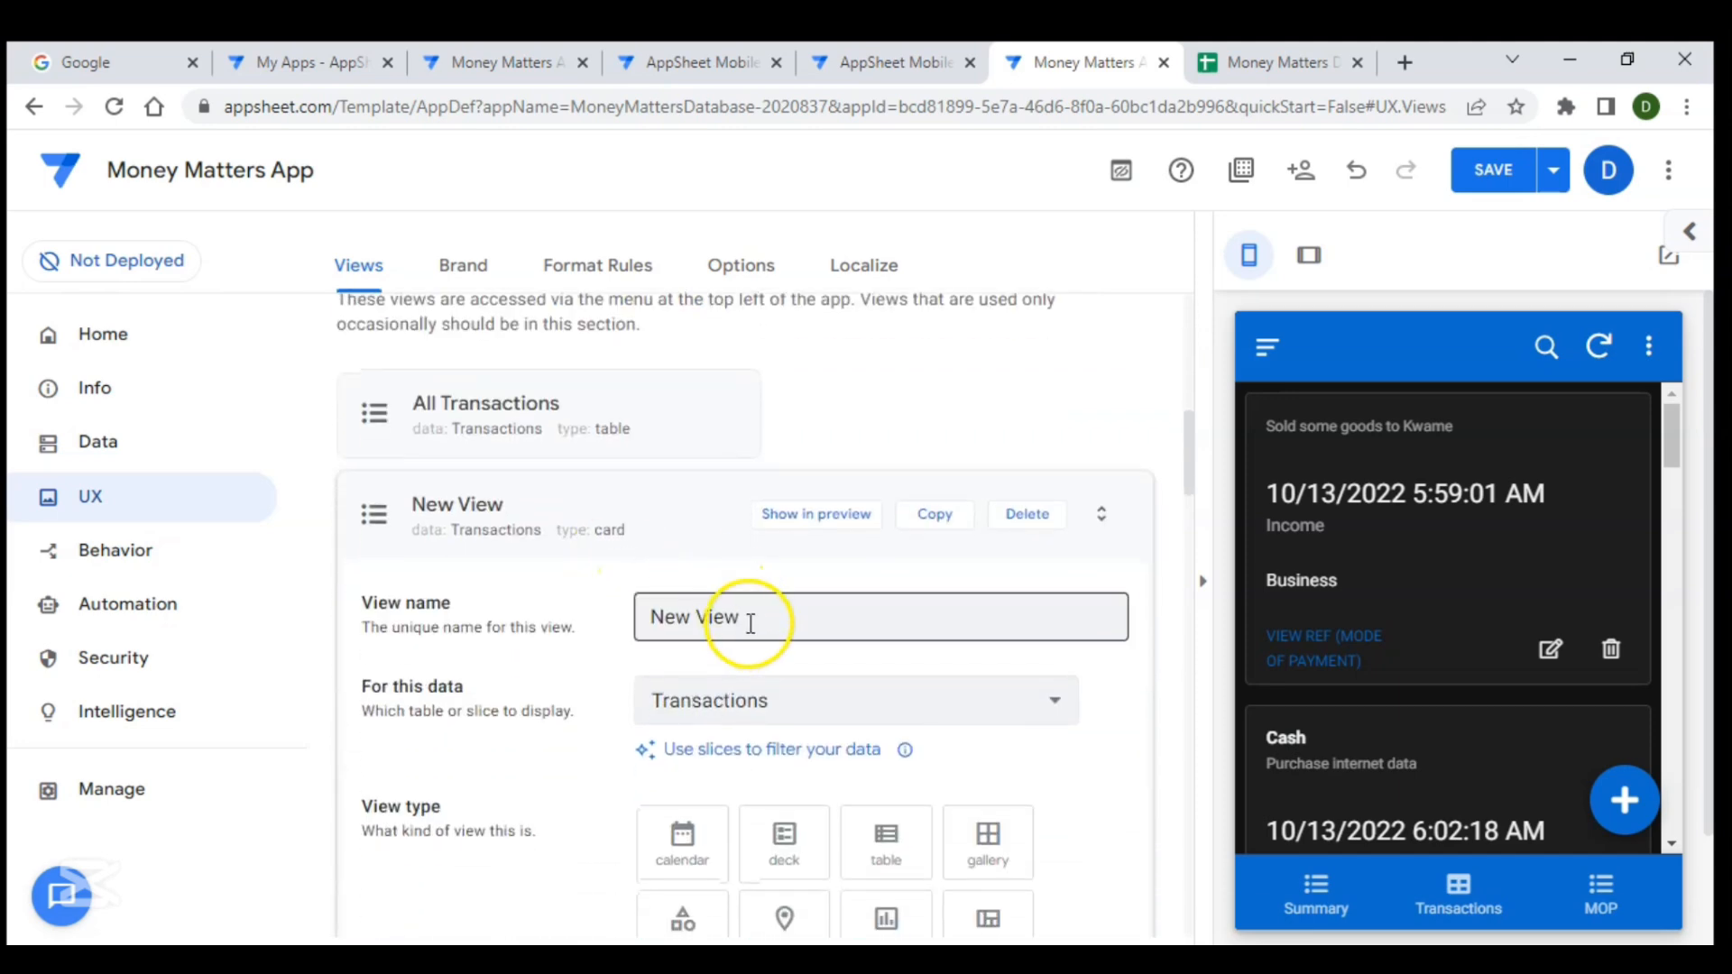
pyautogui.moveTo(755, 619); pyautogui.dragTo(619, 616)
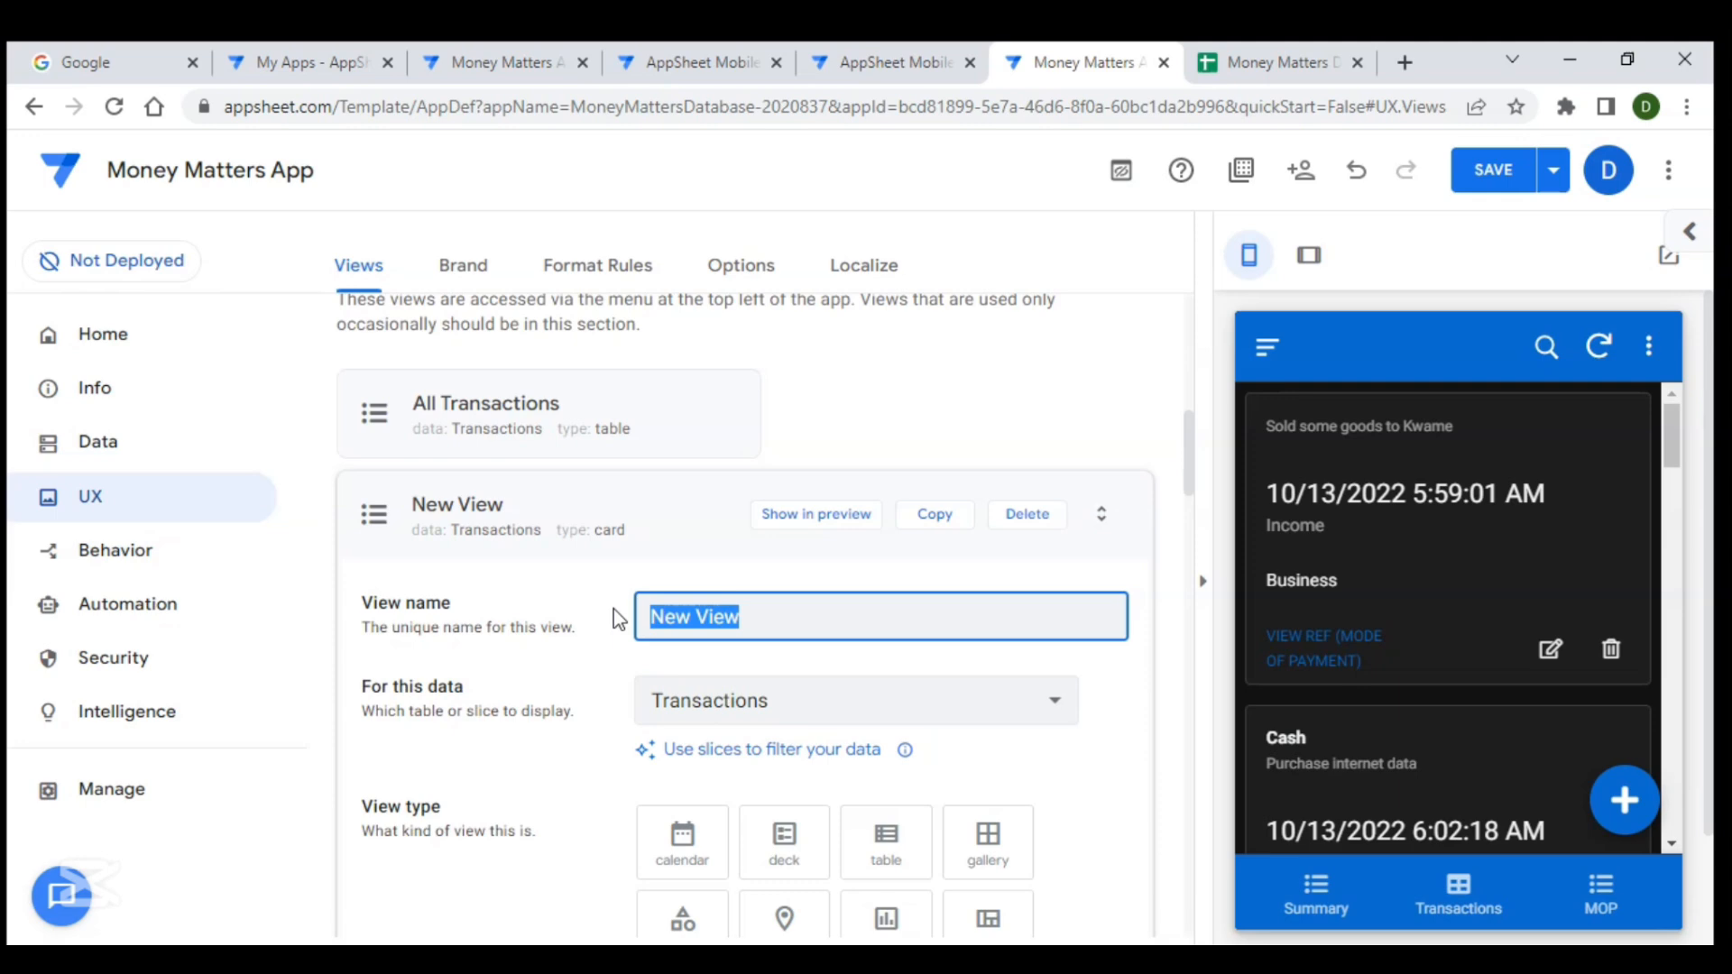
pyautogui.write('Transa')
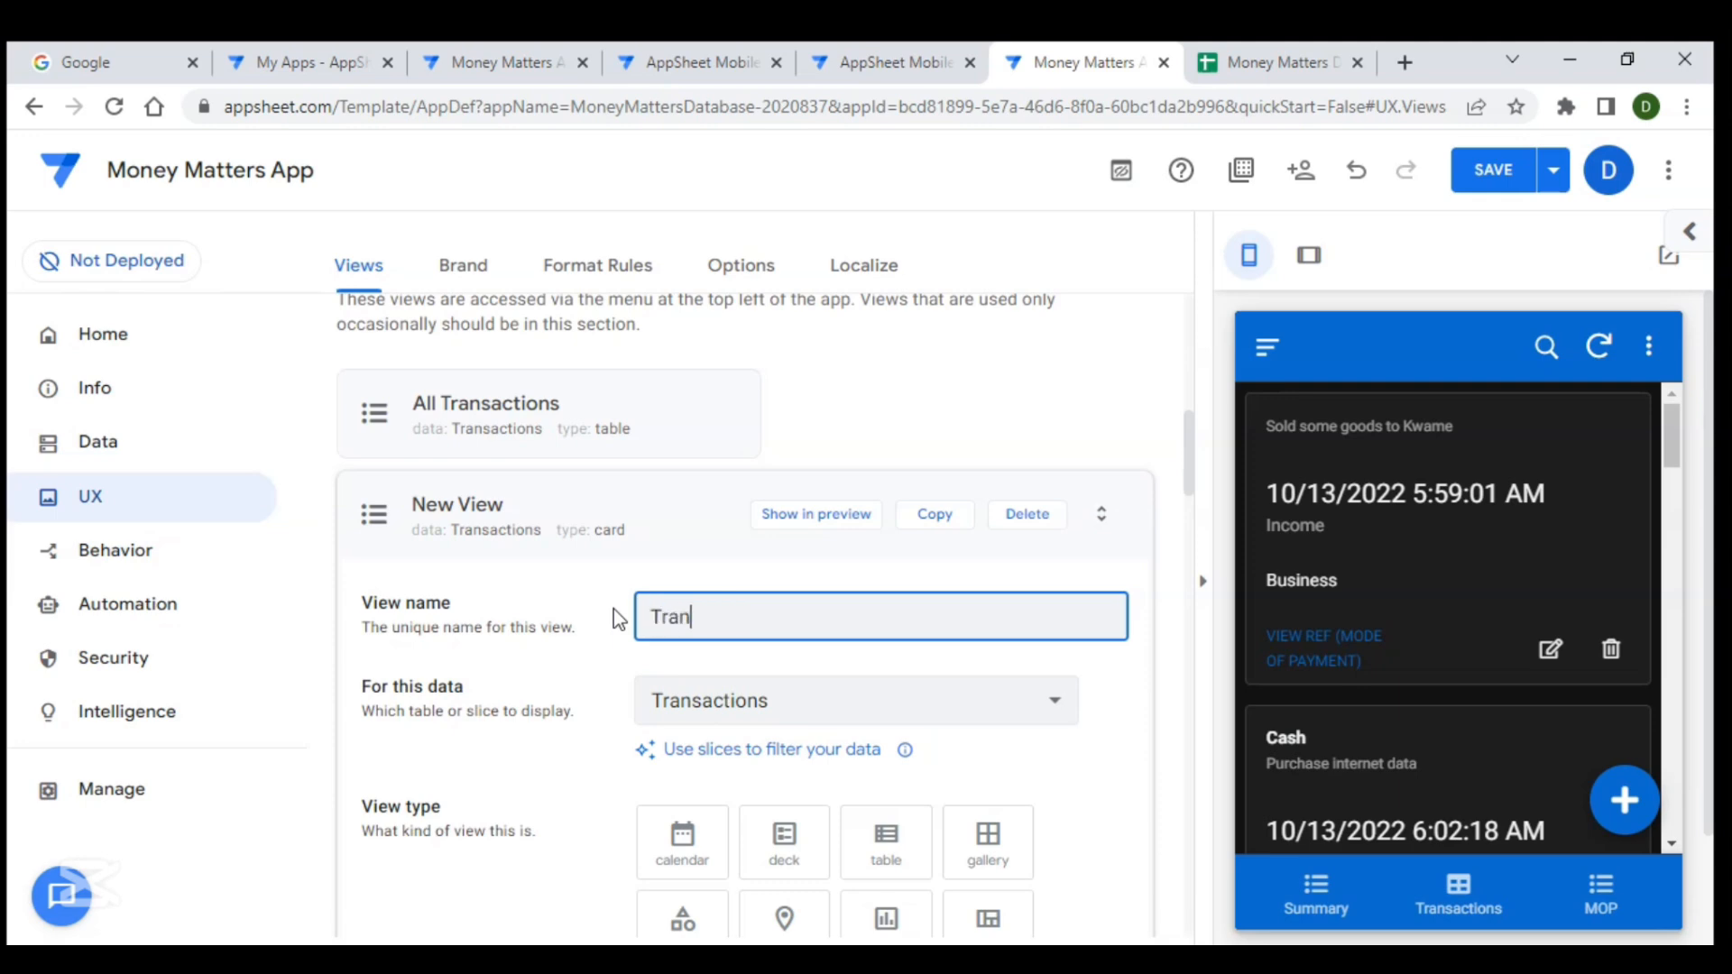
pyautogui.write('n')
pyautogui.press('BackSpace')
pyautogui.press('BackSpace')
pyautogui.write('actions _ calendar')
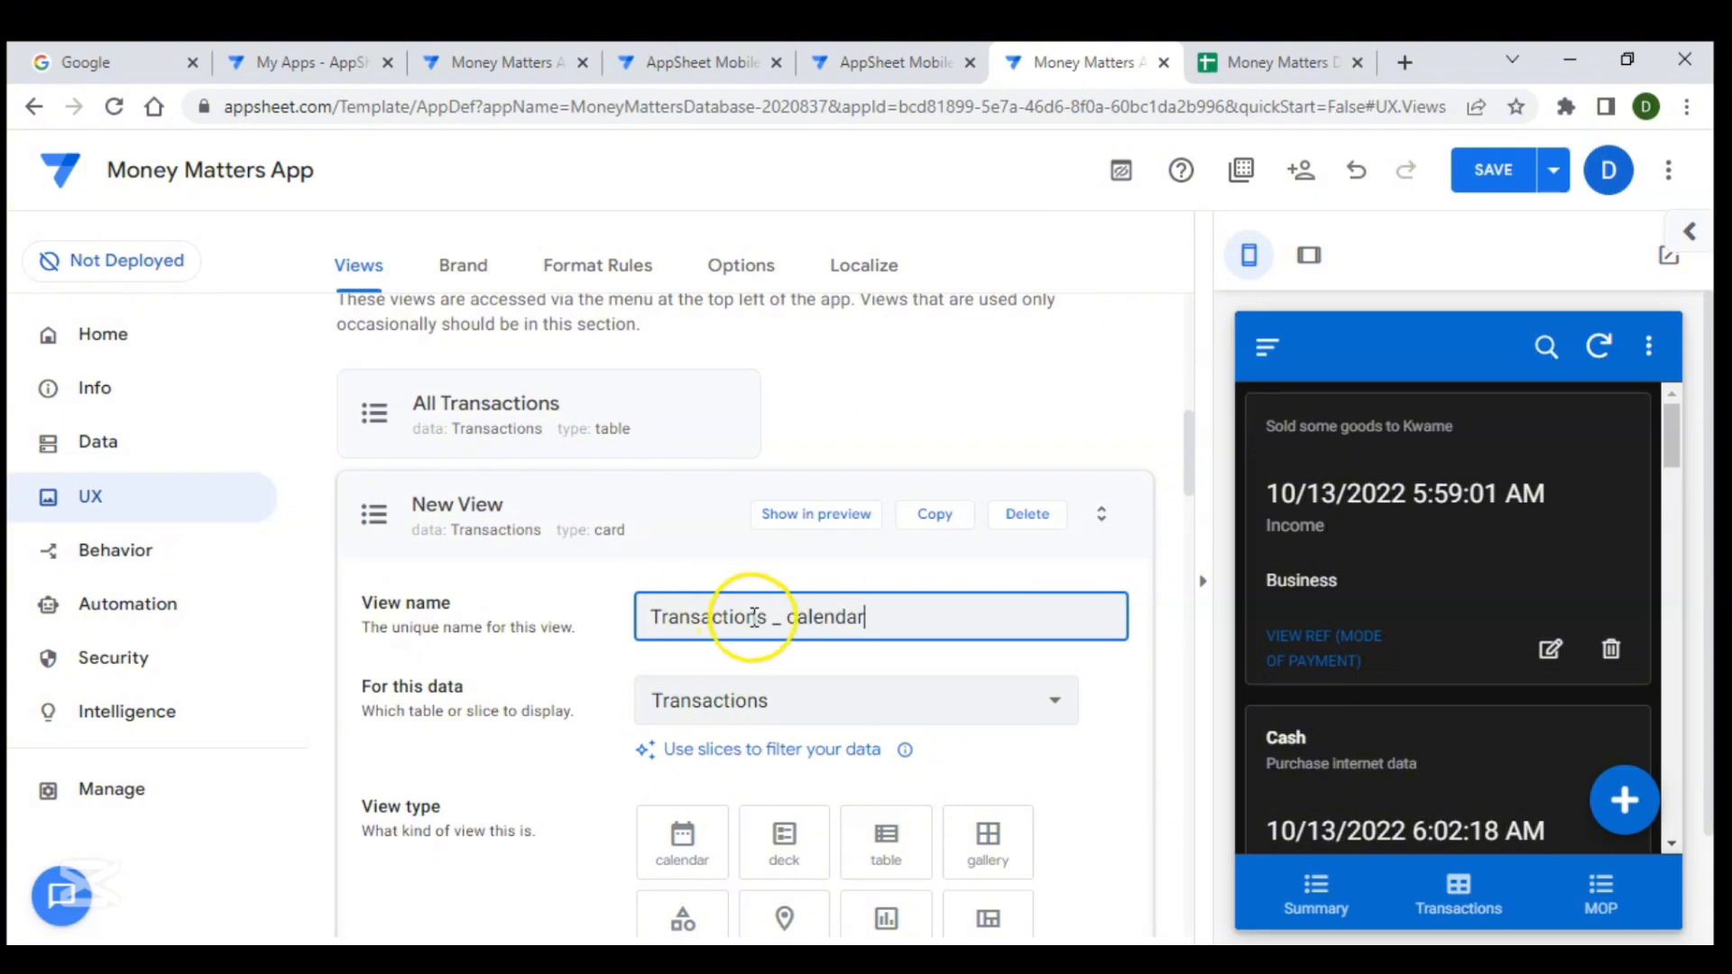
# - Set the new view's type to calendar
pyautogui.scroll(-3, 753, 617)
pyautogui.scroll(-1, 781, 599)
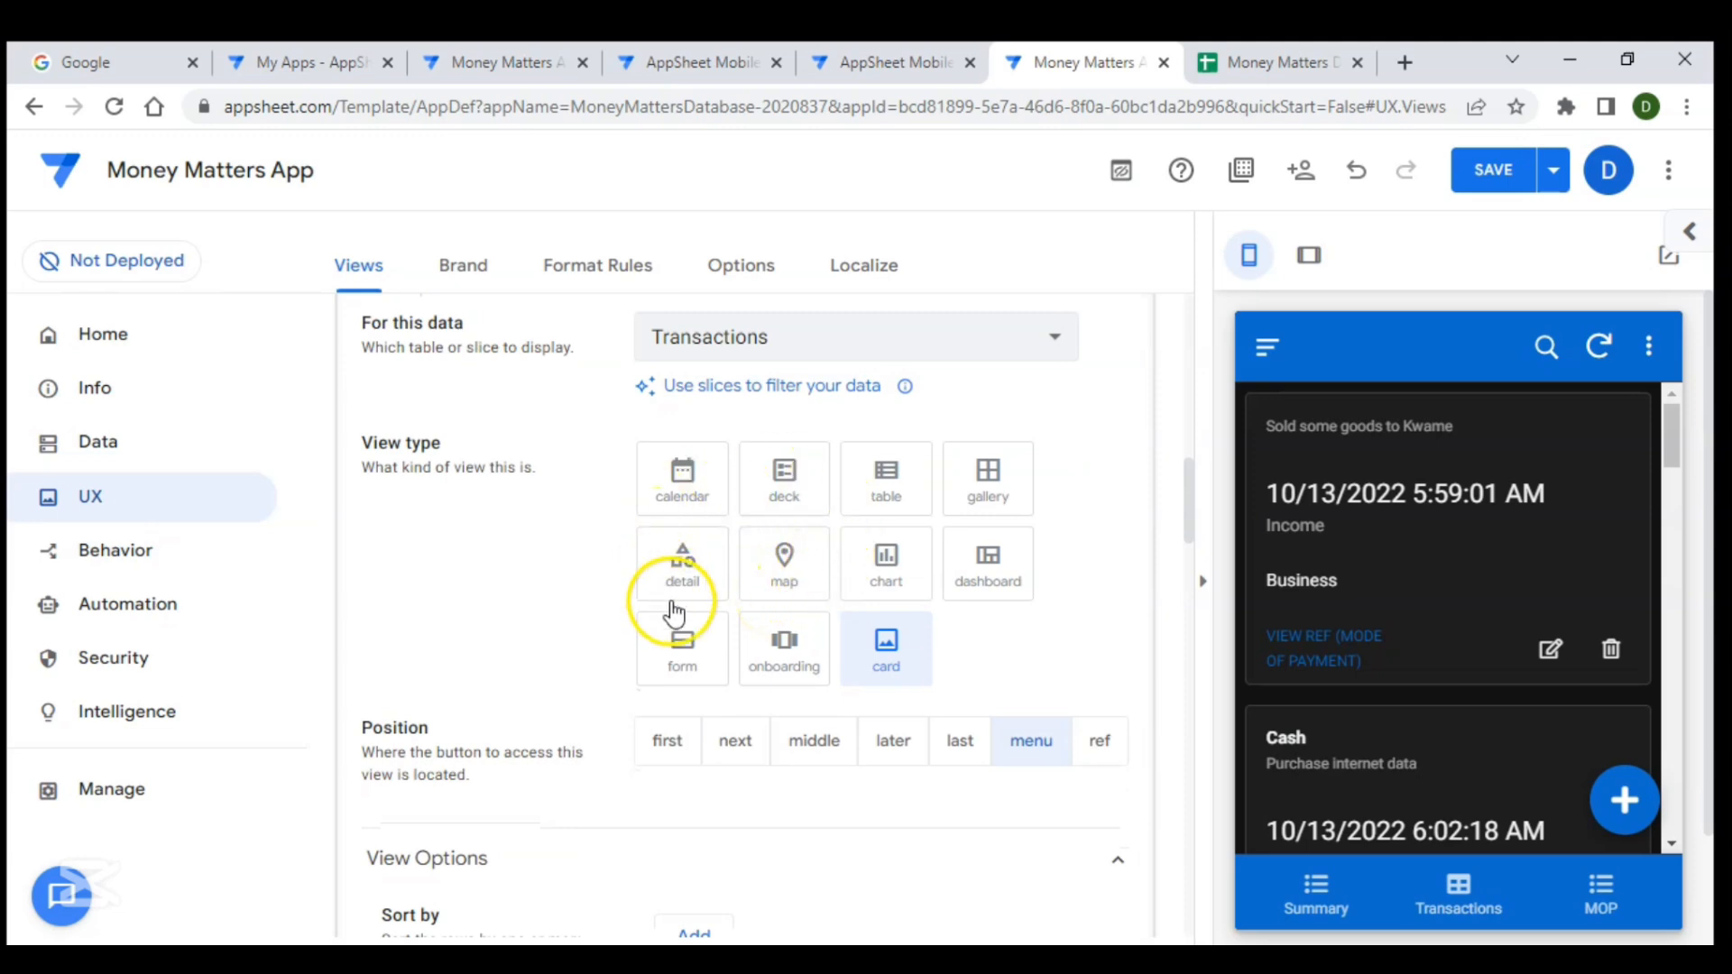
pyautogui.click(700, 496)
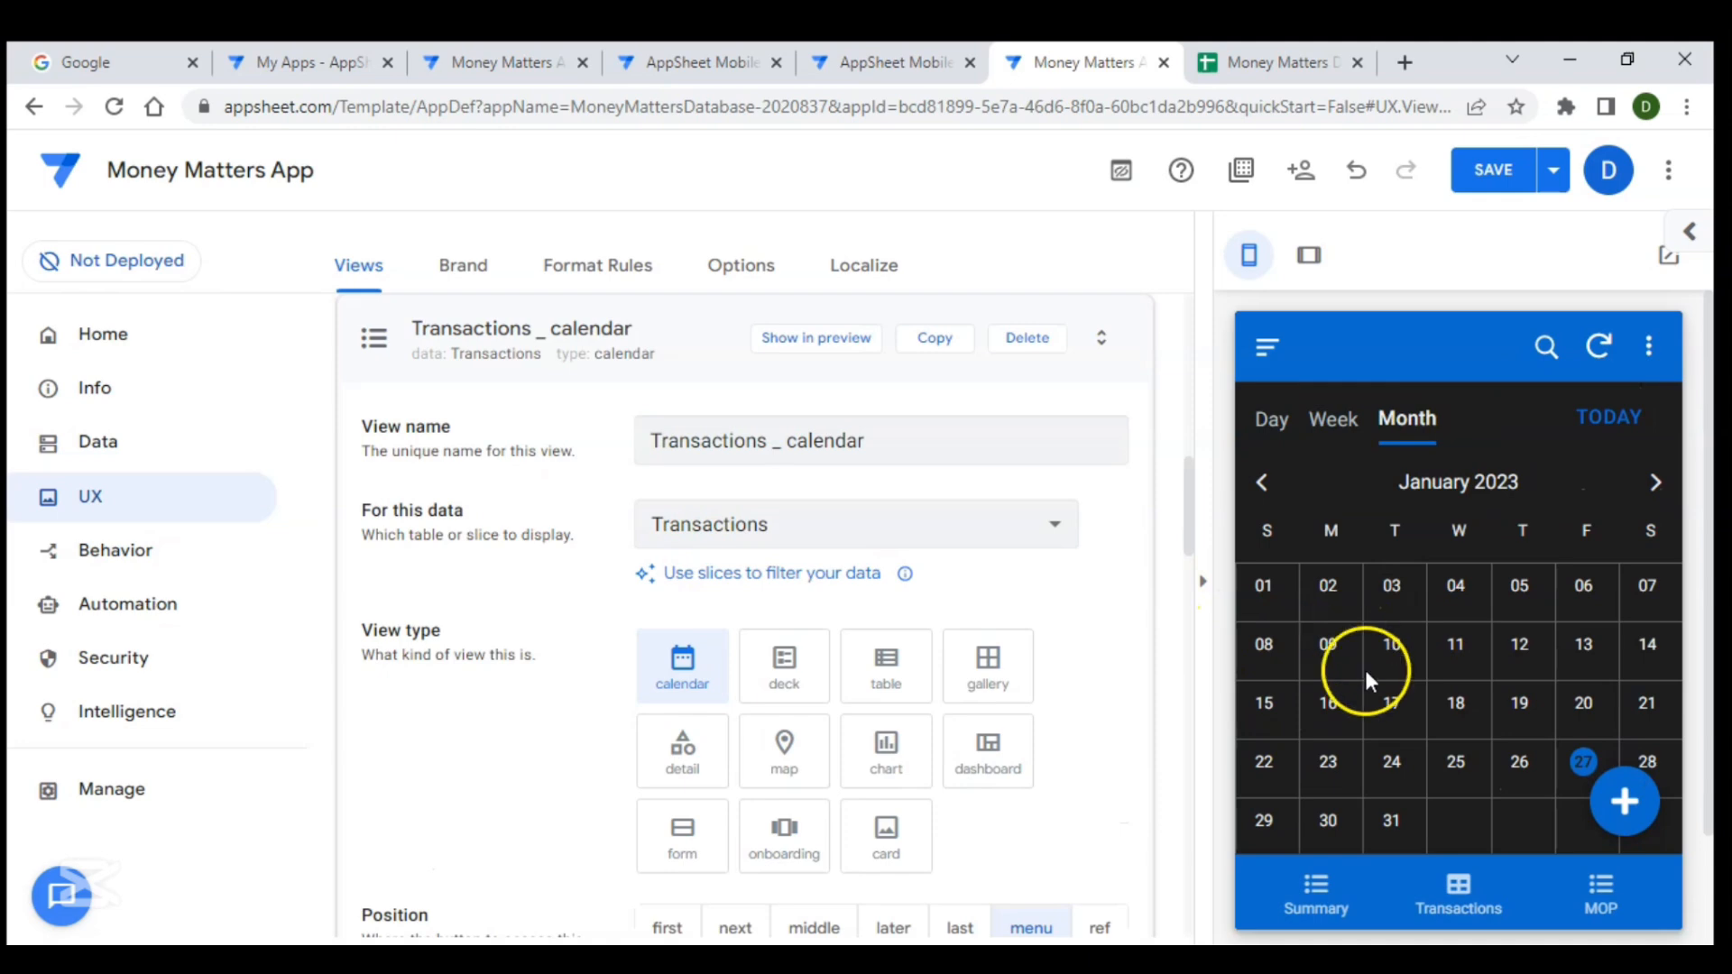
# - Set the calendar view's data to the Transaction for current slice
pyautogui.scroll(-2, 909, 689)
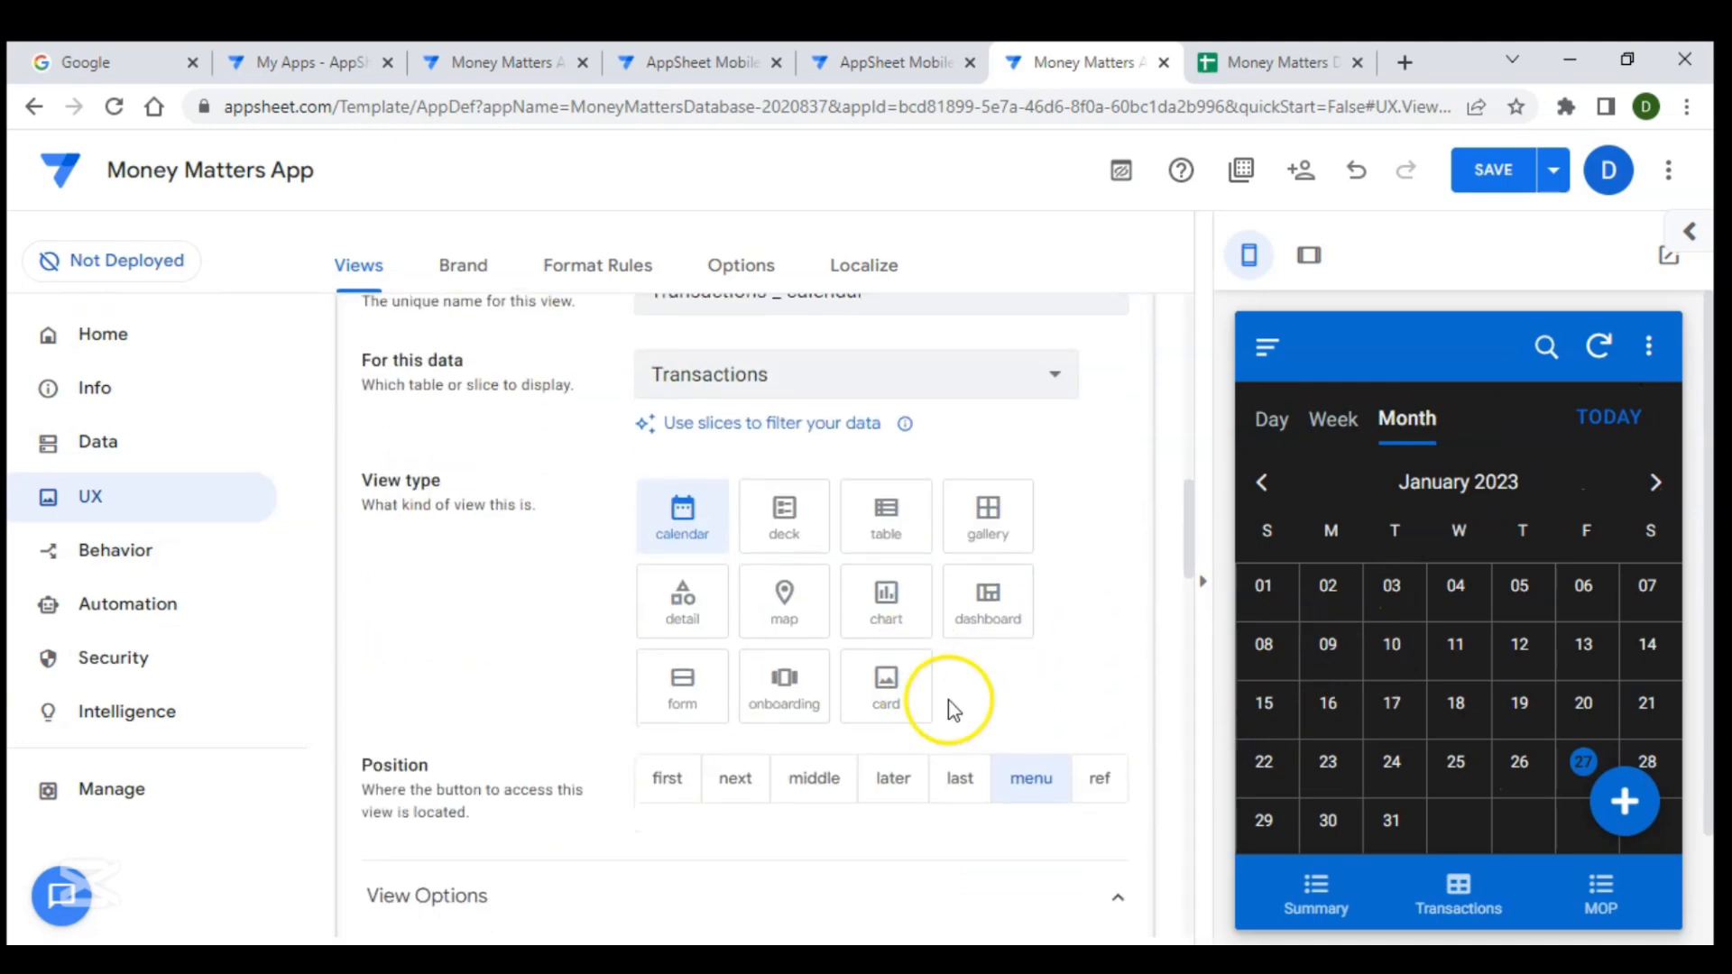
pyautogui.scroll(2, 912, 696)
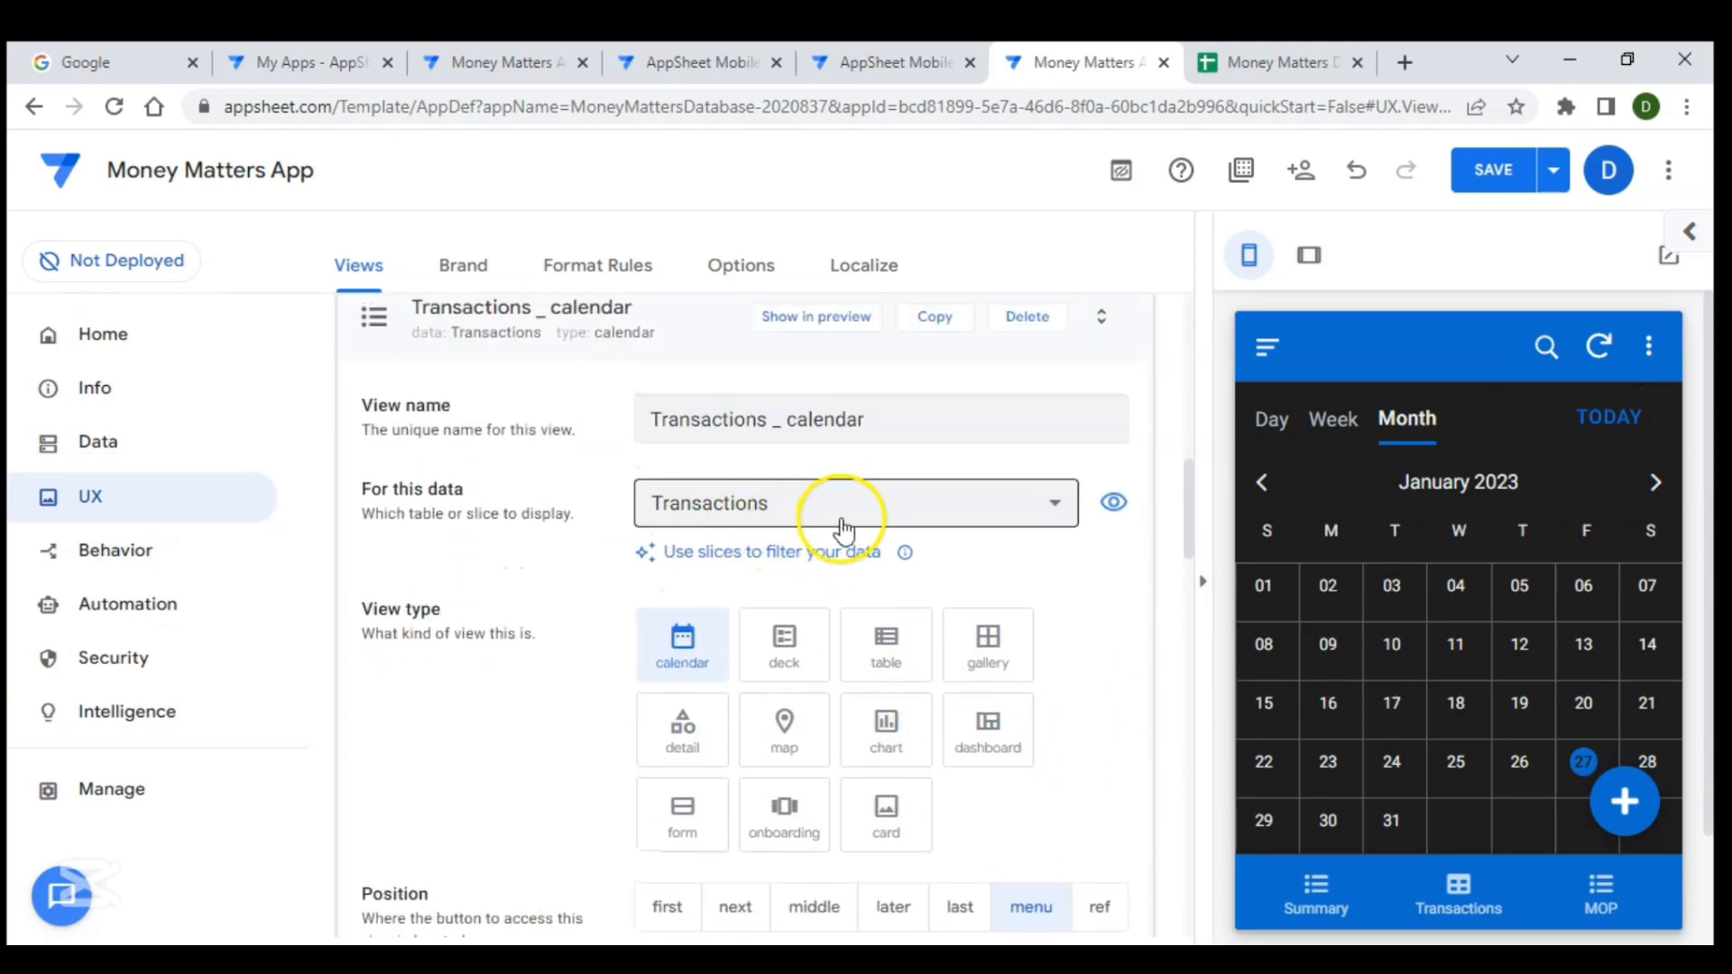
pyautogui.click(841, 520)
pyautogui.click(733, 626)
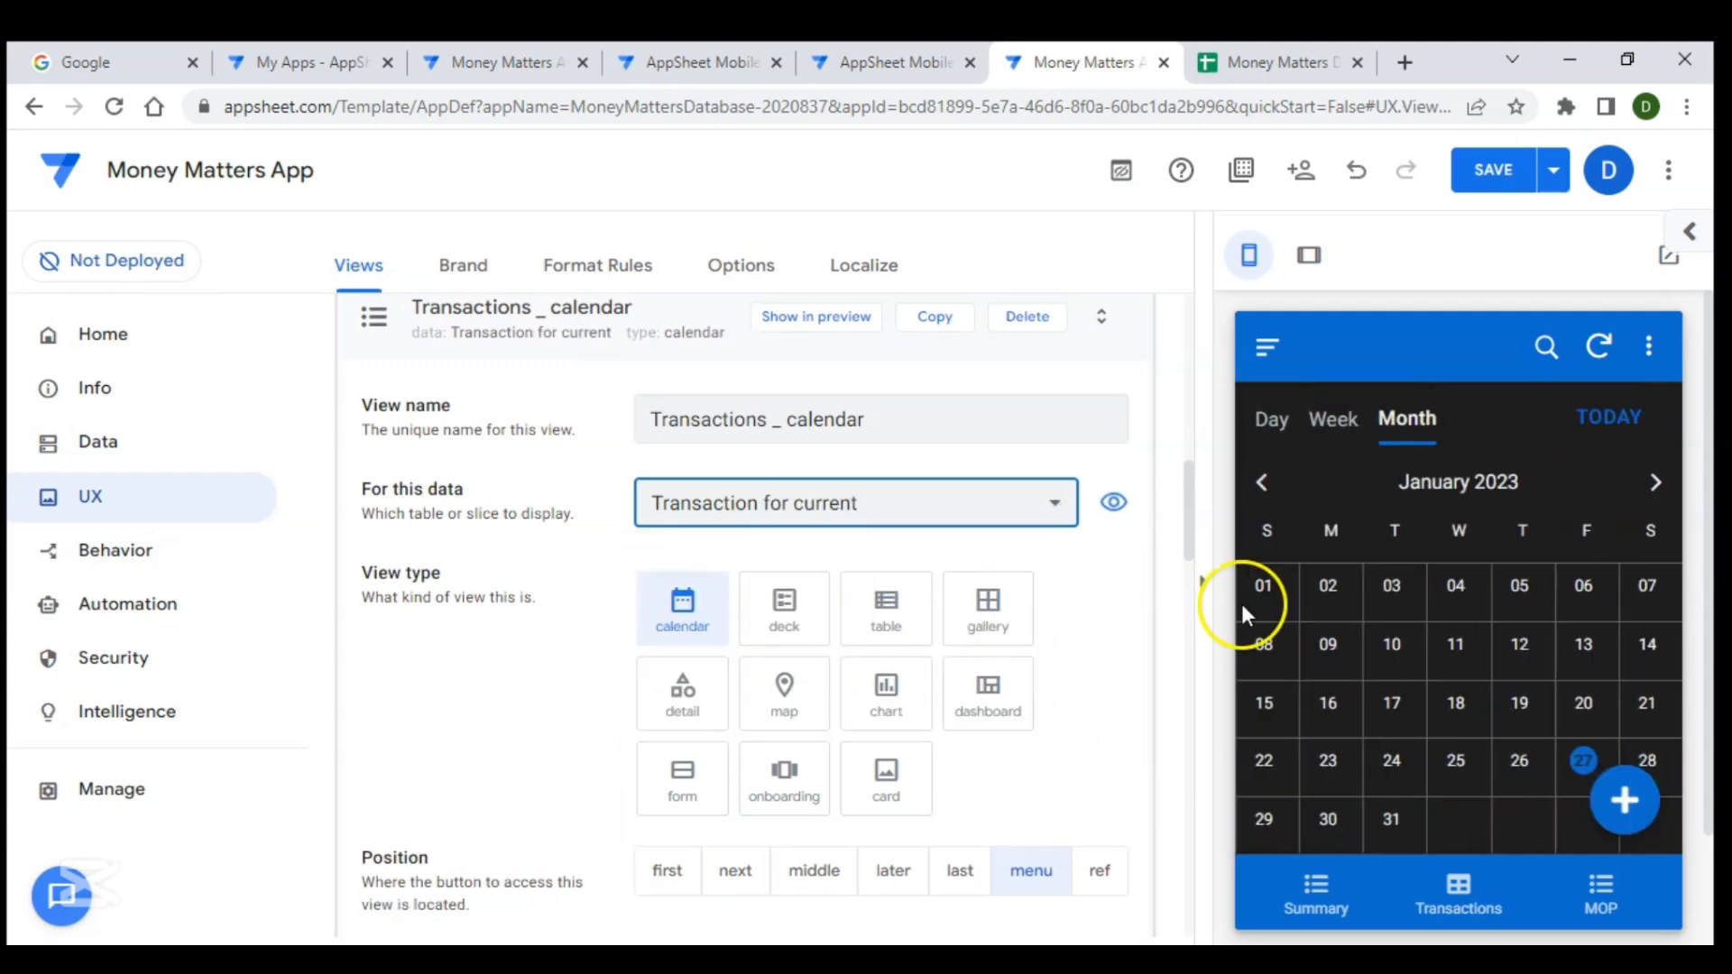
# - Set the calendar's start date to the Date column
pyautogui.scroll(2, 950, 613)
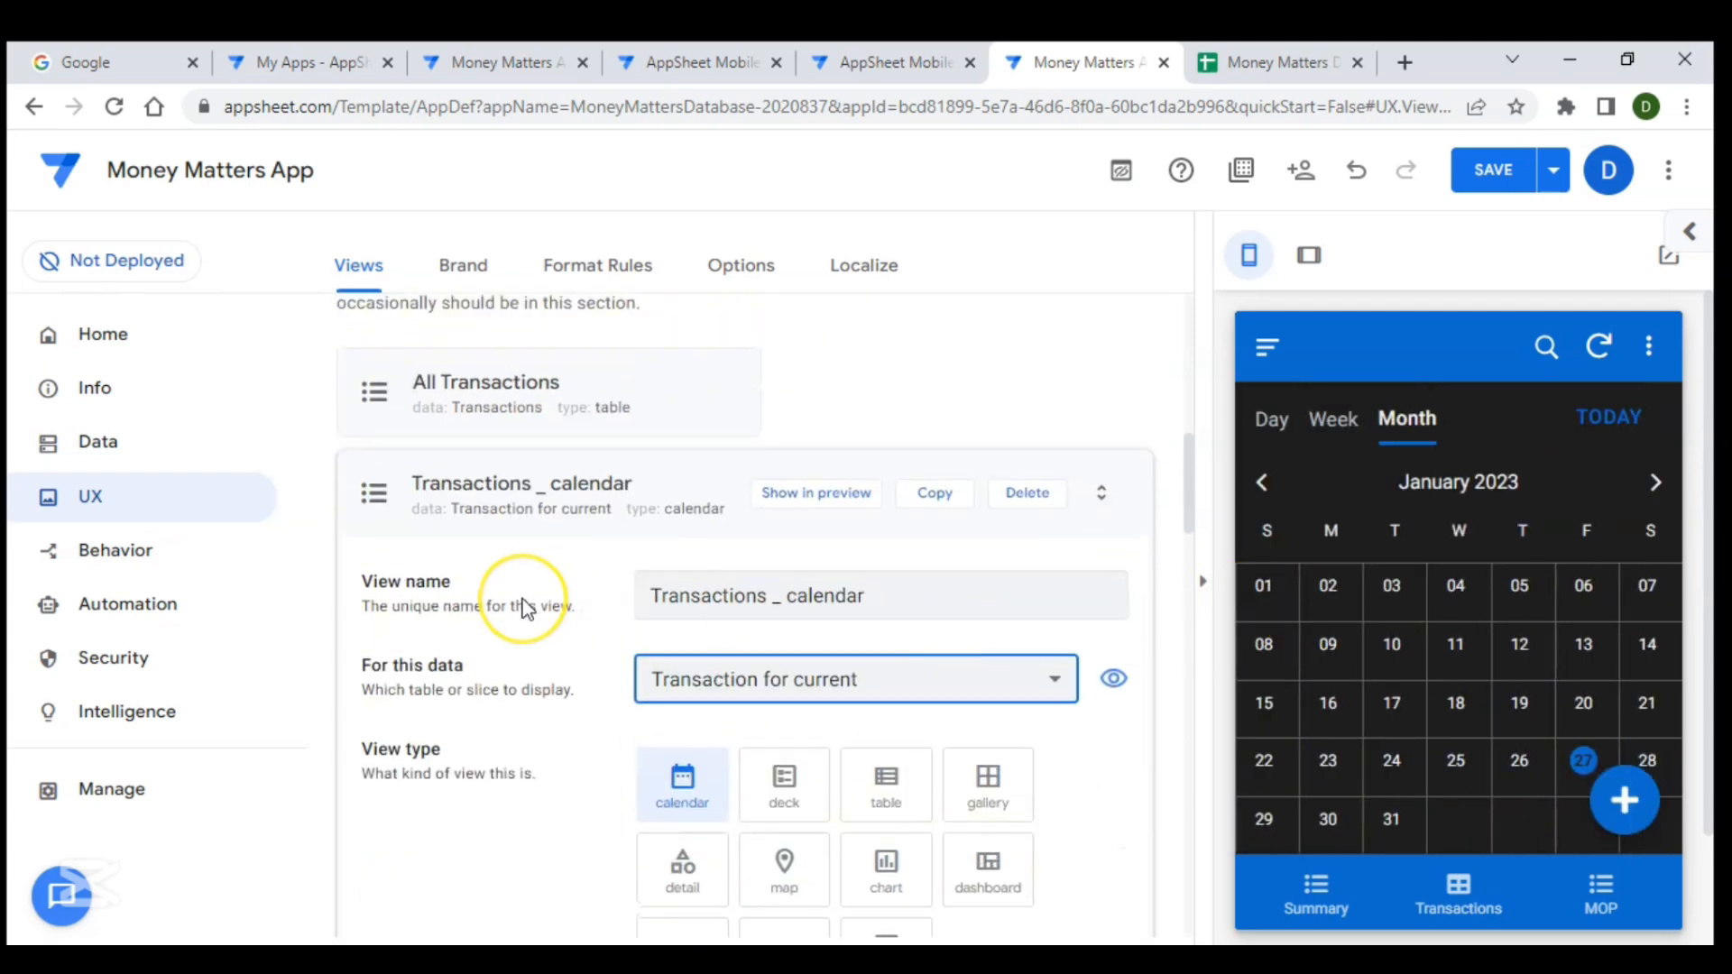
pyautogui.scroll(-5, 523, 607)
pyautogui.scroll(-4, 524, 608)
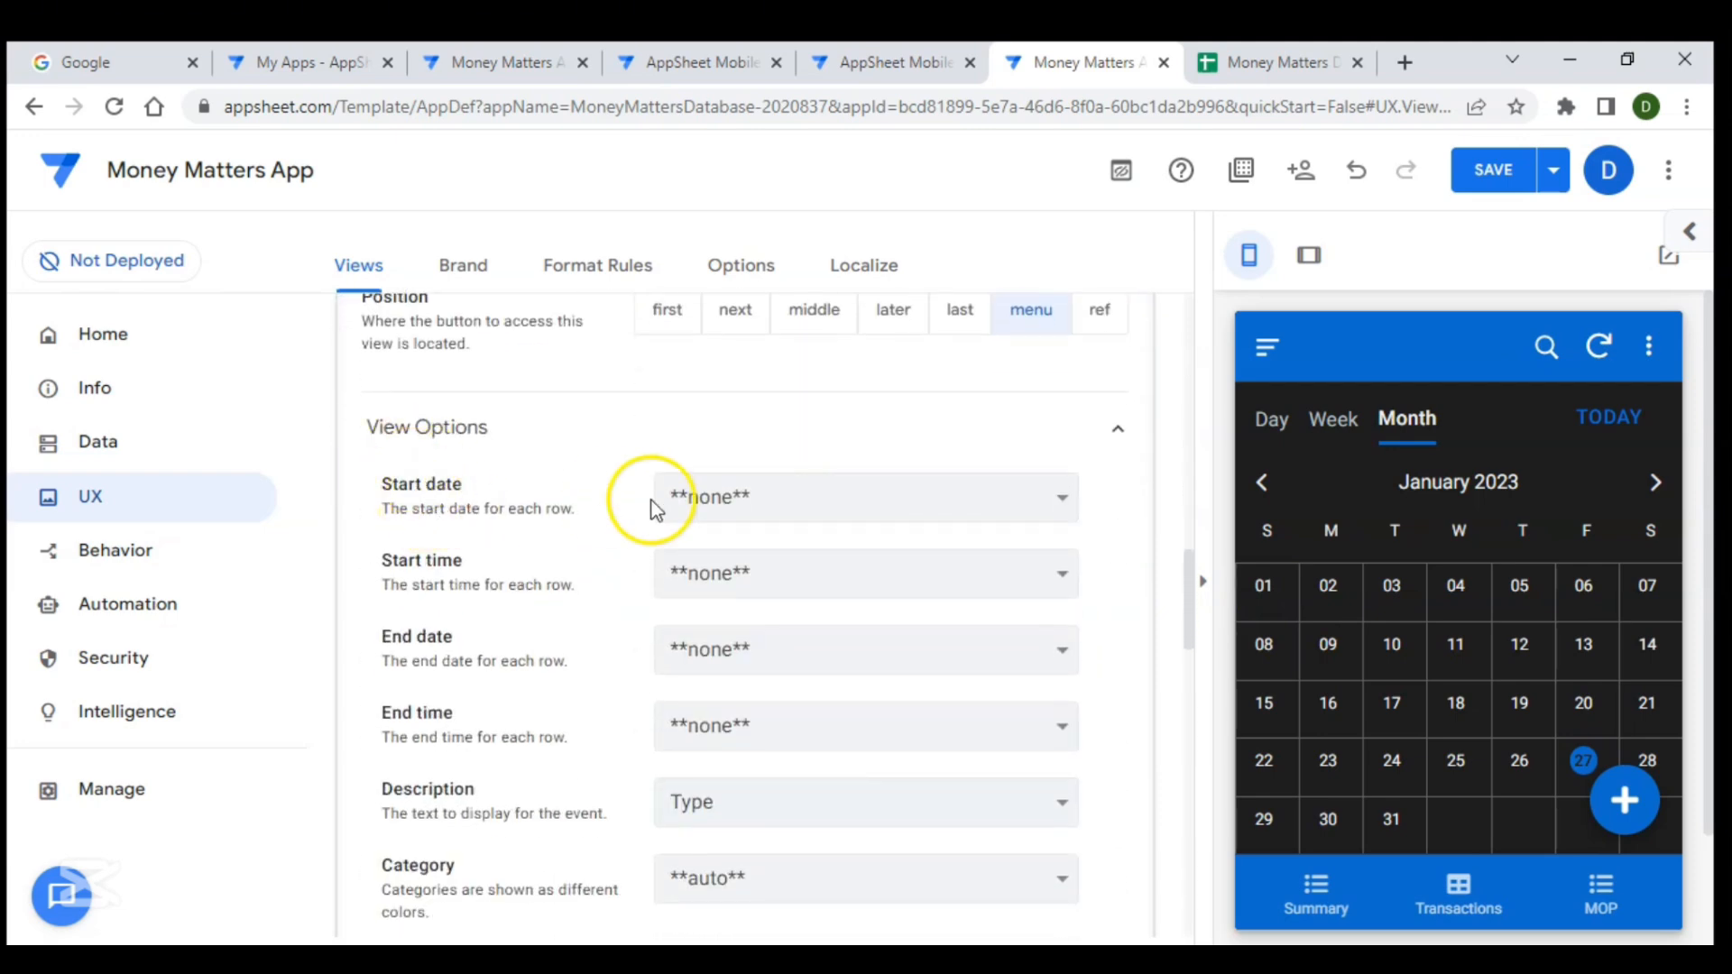
pyautogui.click(734, 507)
pyautogui.click(722, 559)
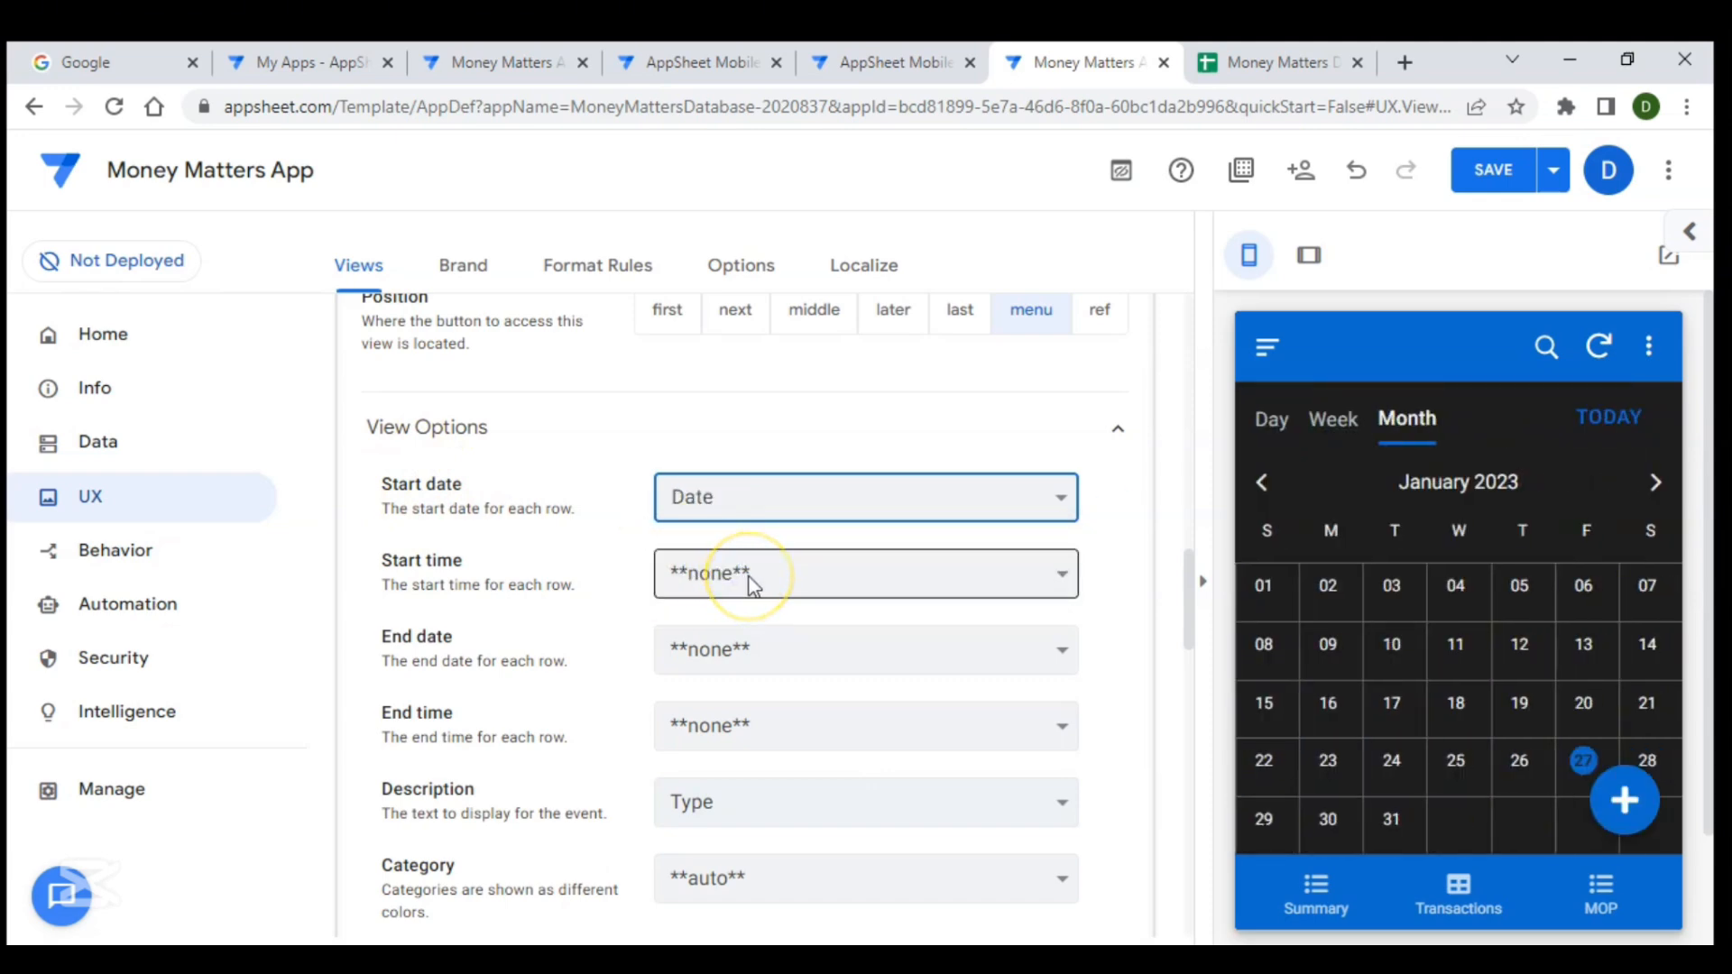
# - Switch the calendar's default view through Week and Day back to Month, then save the app
pyautogui.scroll(-3, 539, 599)
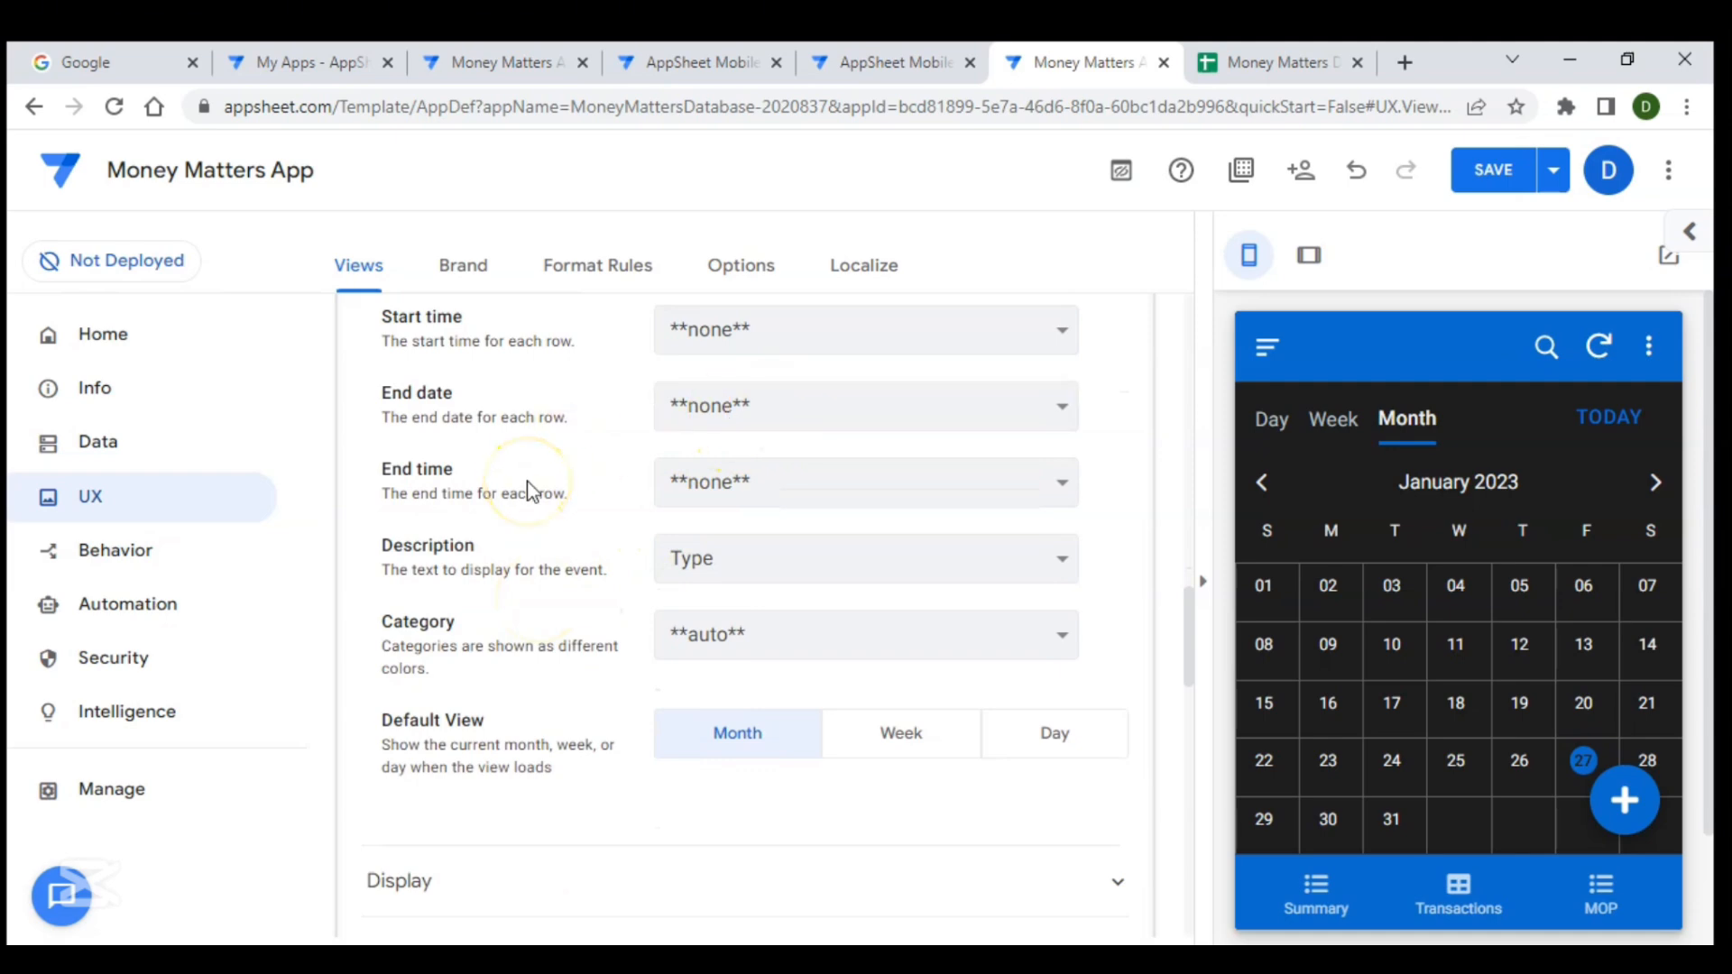
pyautogui.scroll(-1, 532, 491)
pyautogui.scroll(5, 844, 484)
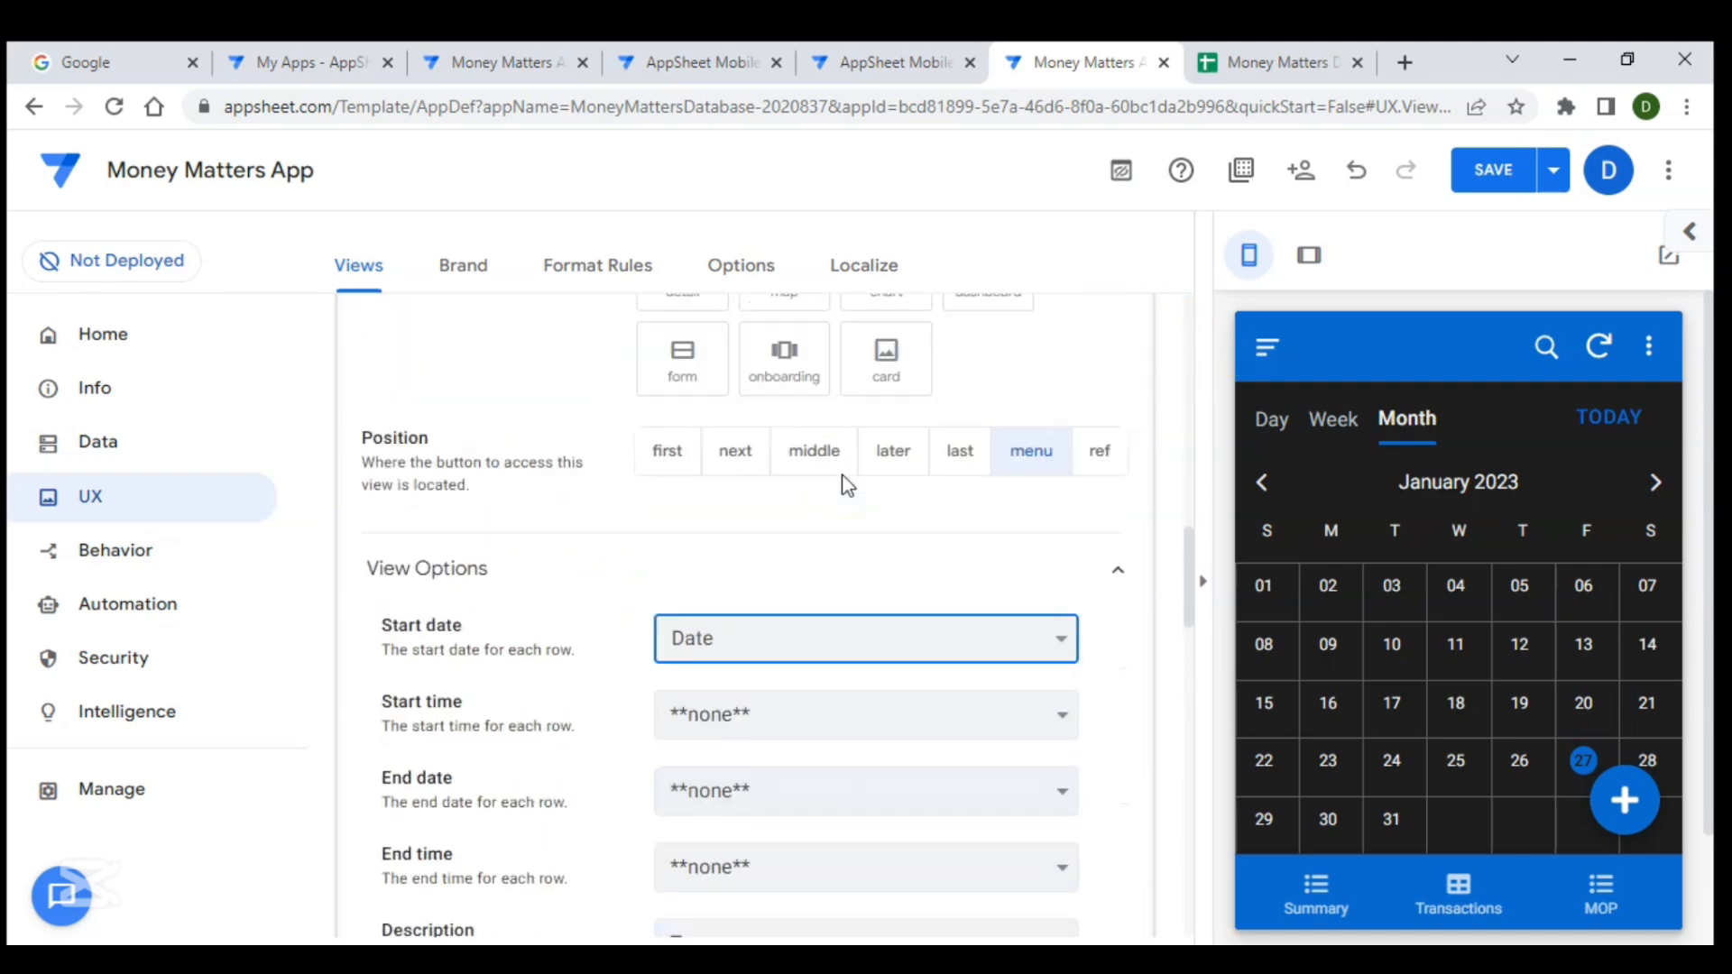
pyautogui.scroll(-8, 843, 483)
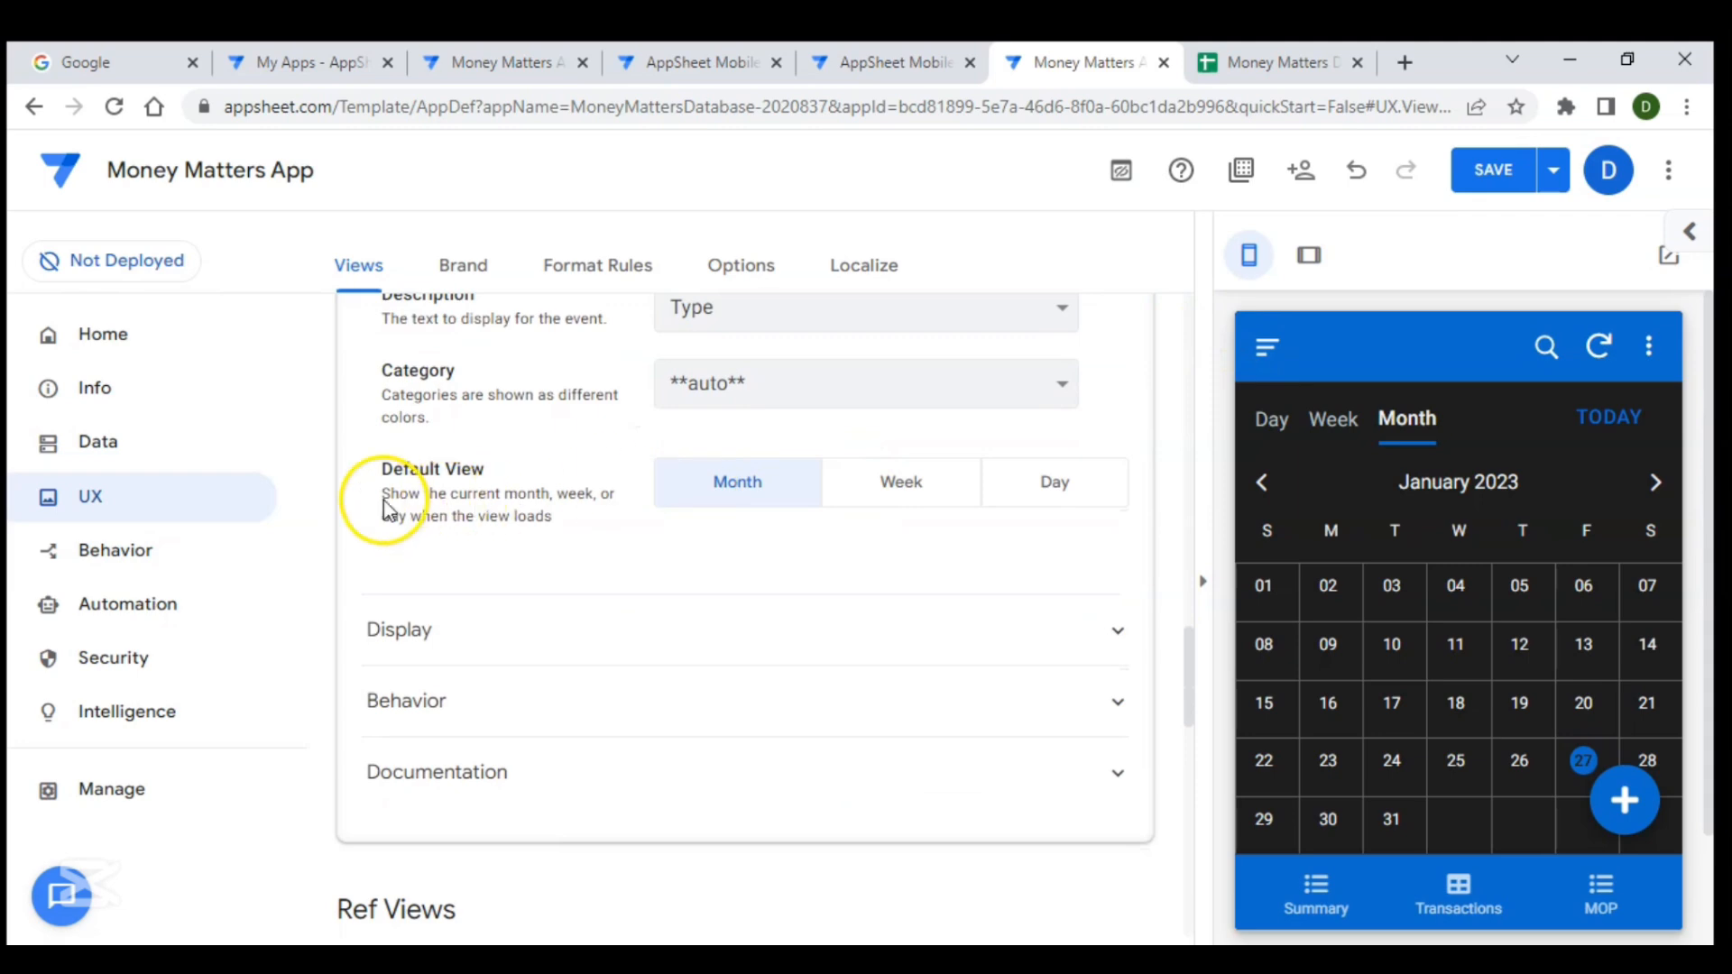
pyautogui.click(924, 499)
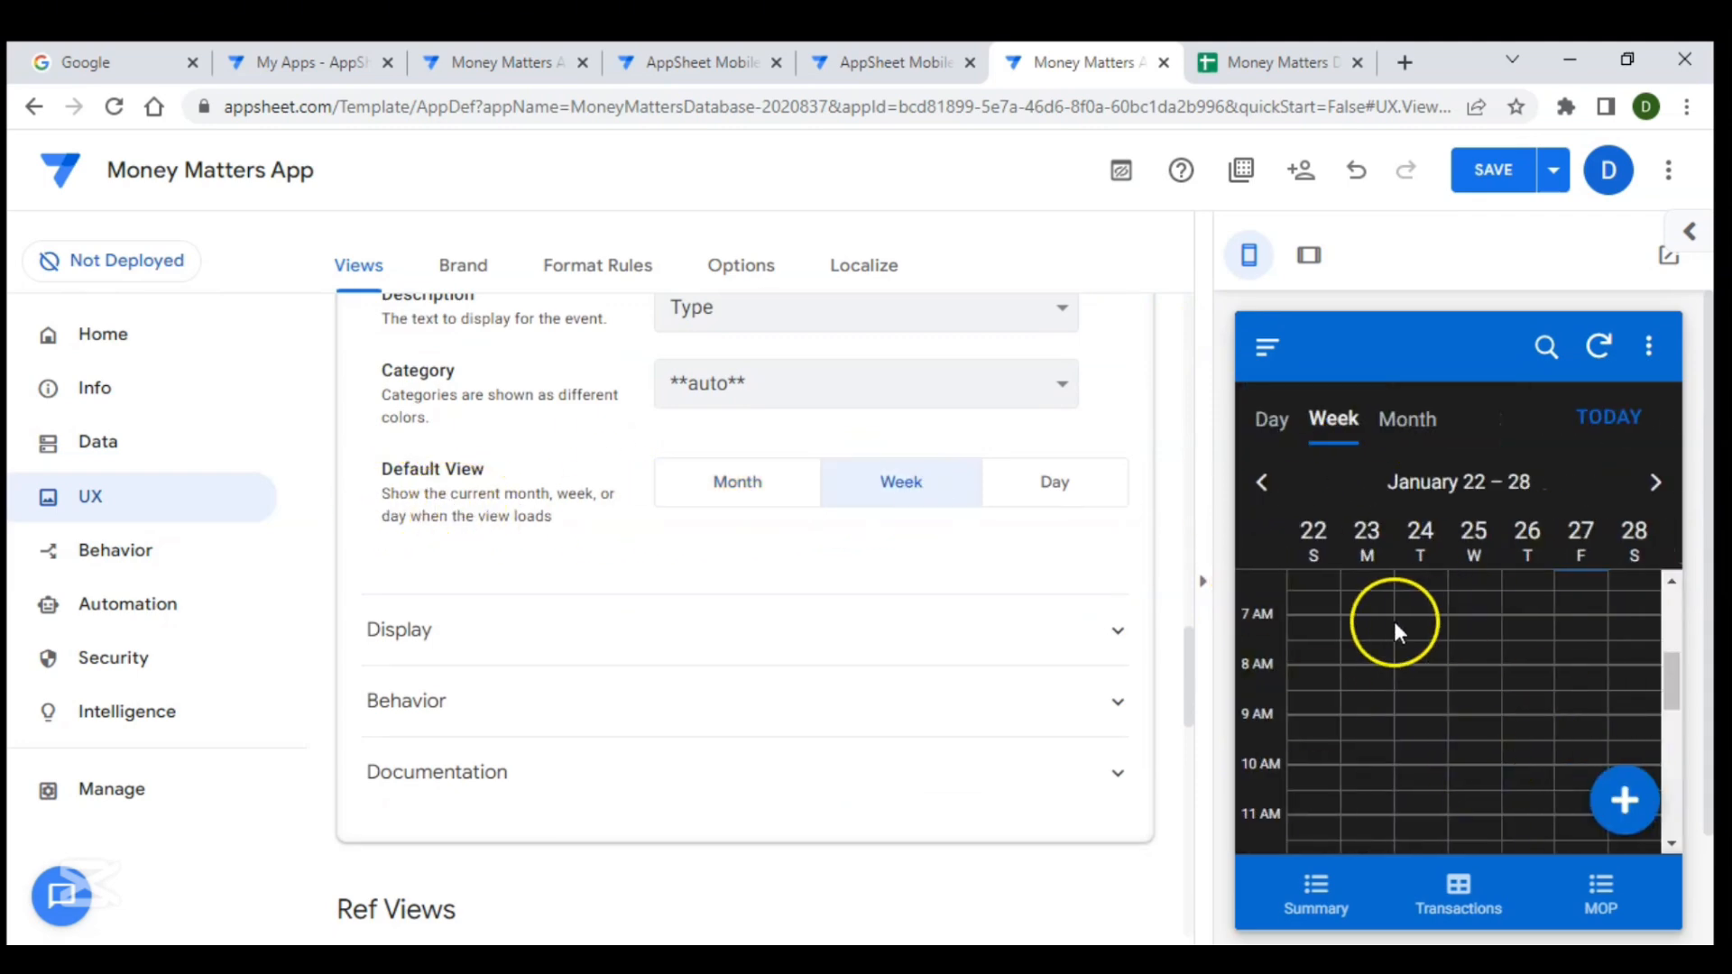
pyautogui.click(1054, 479)
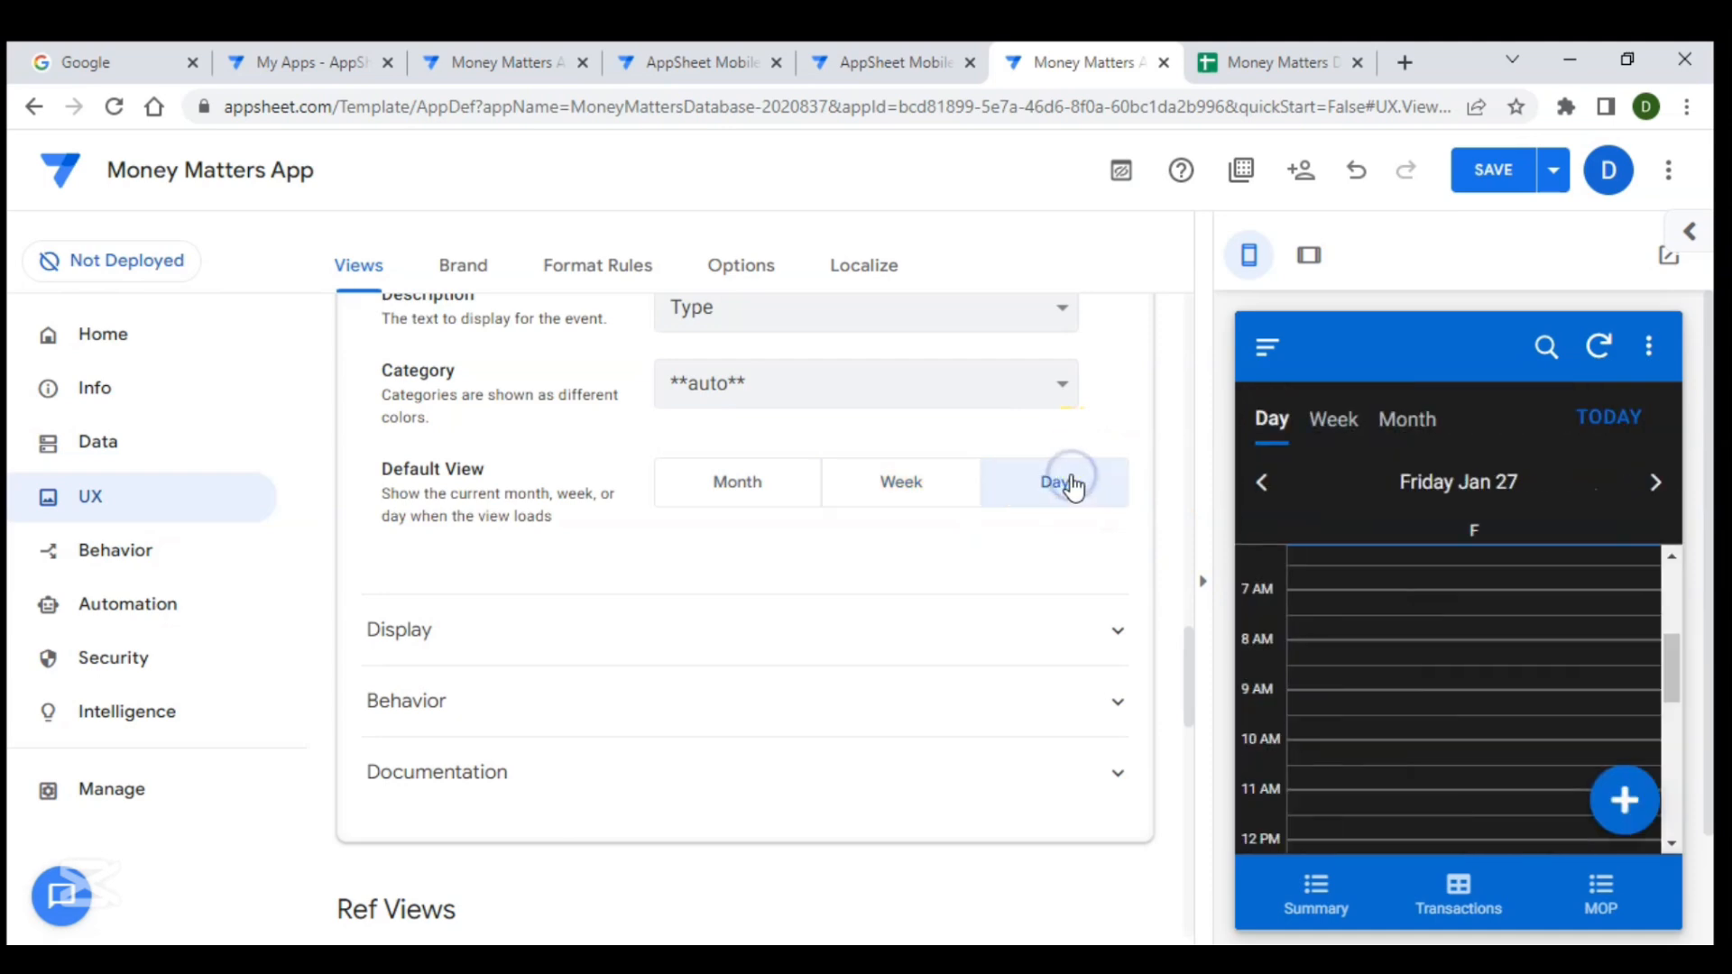
pyautogui.click(761, 487)
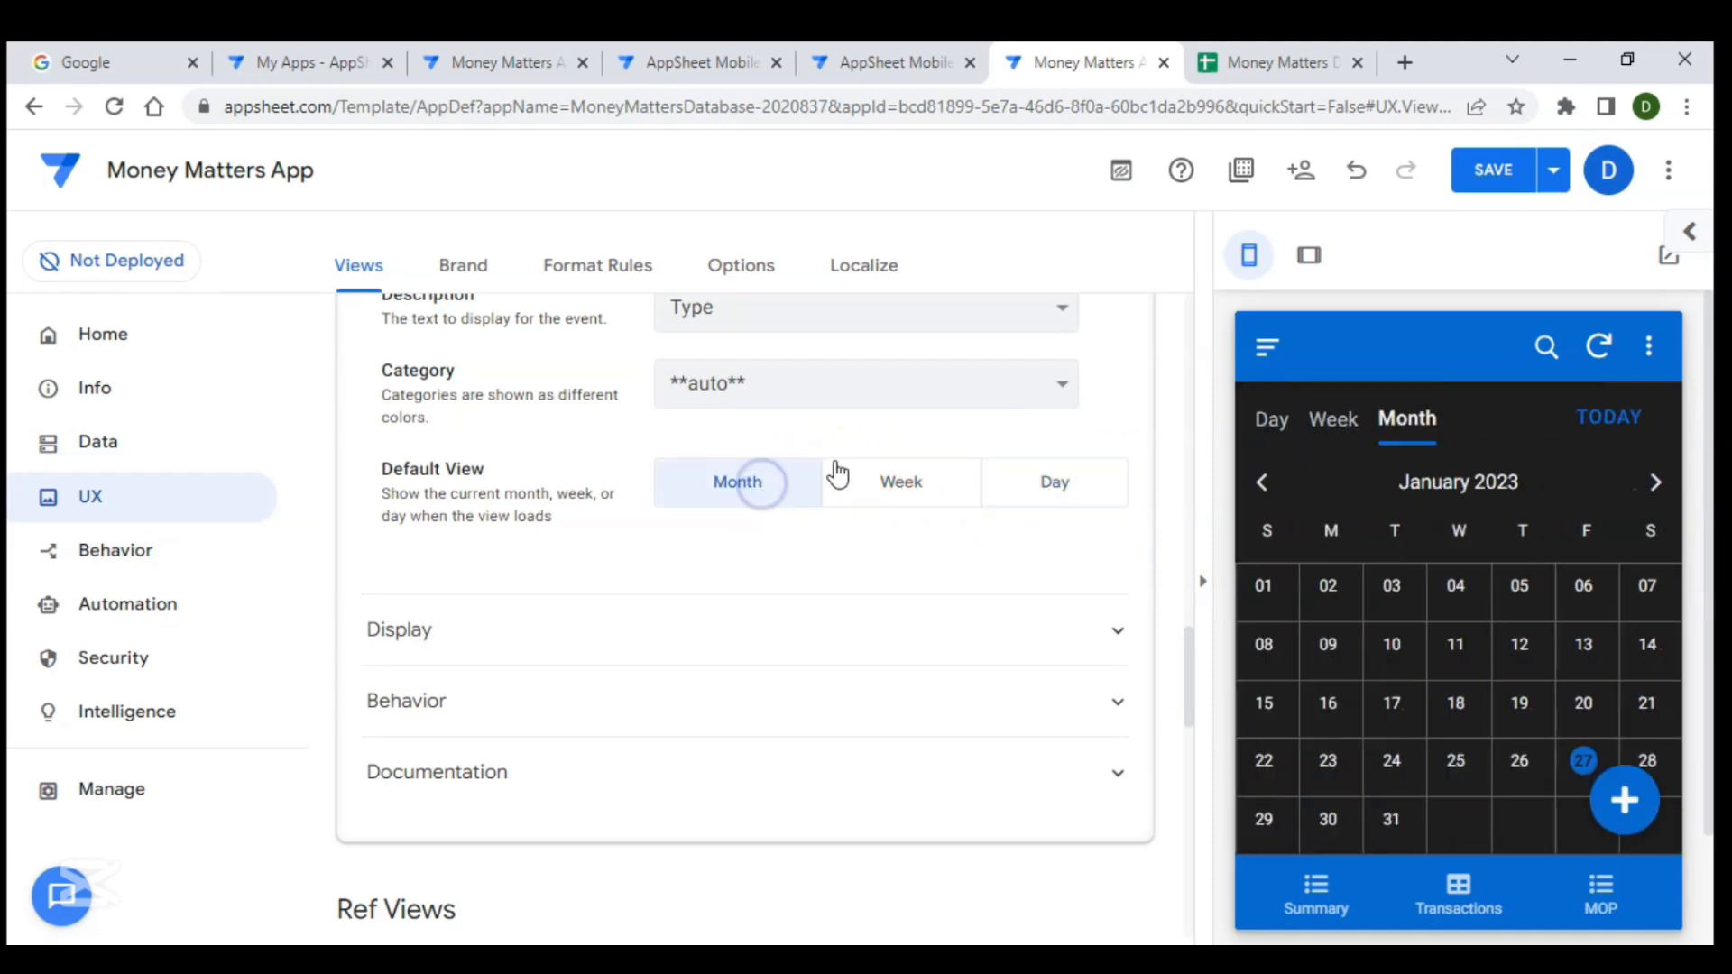
pyautogui.click(1490, 172)
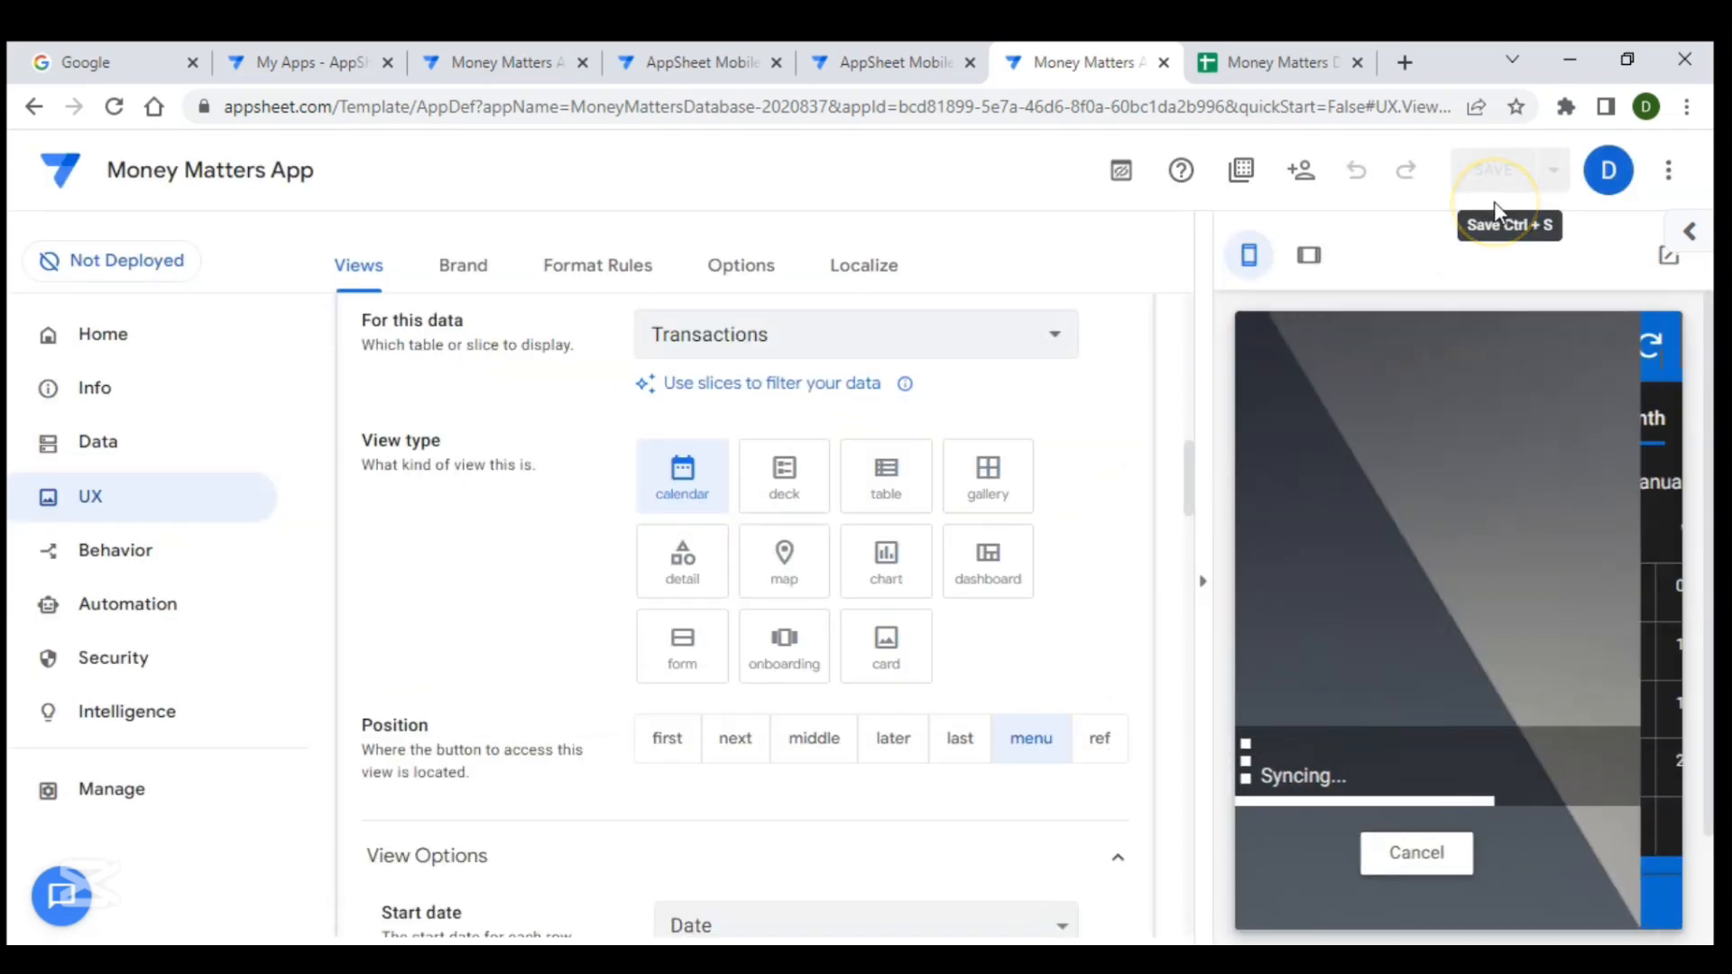
# - Open the 27 January transaction from the calendar's day view in the preview
pyautogui.scroll(-2, 1485, 713)
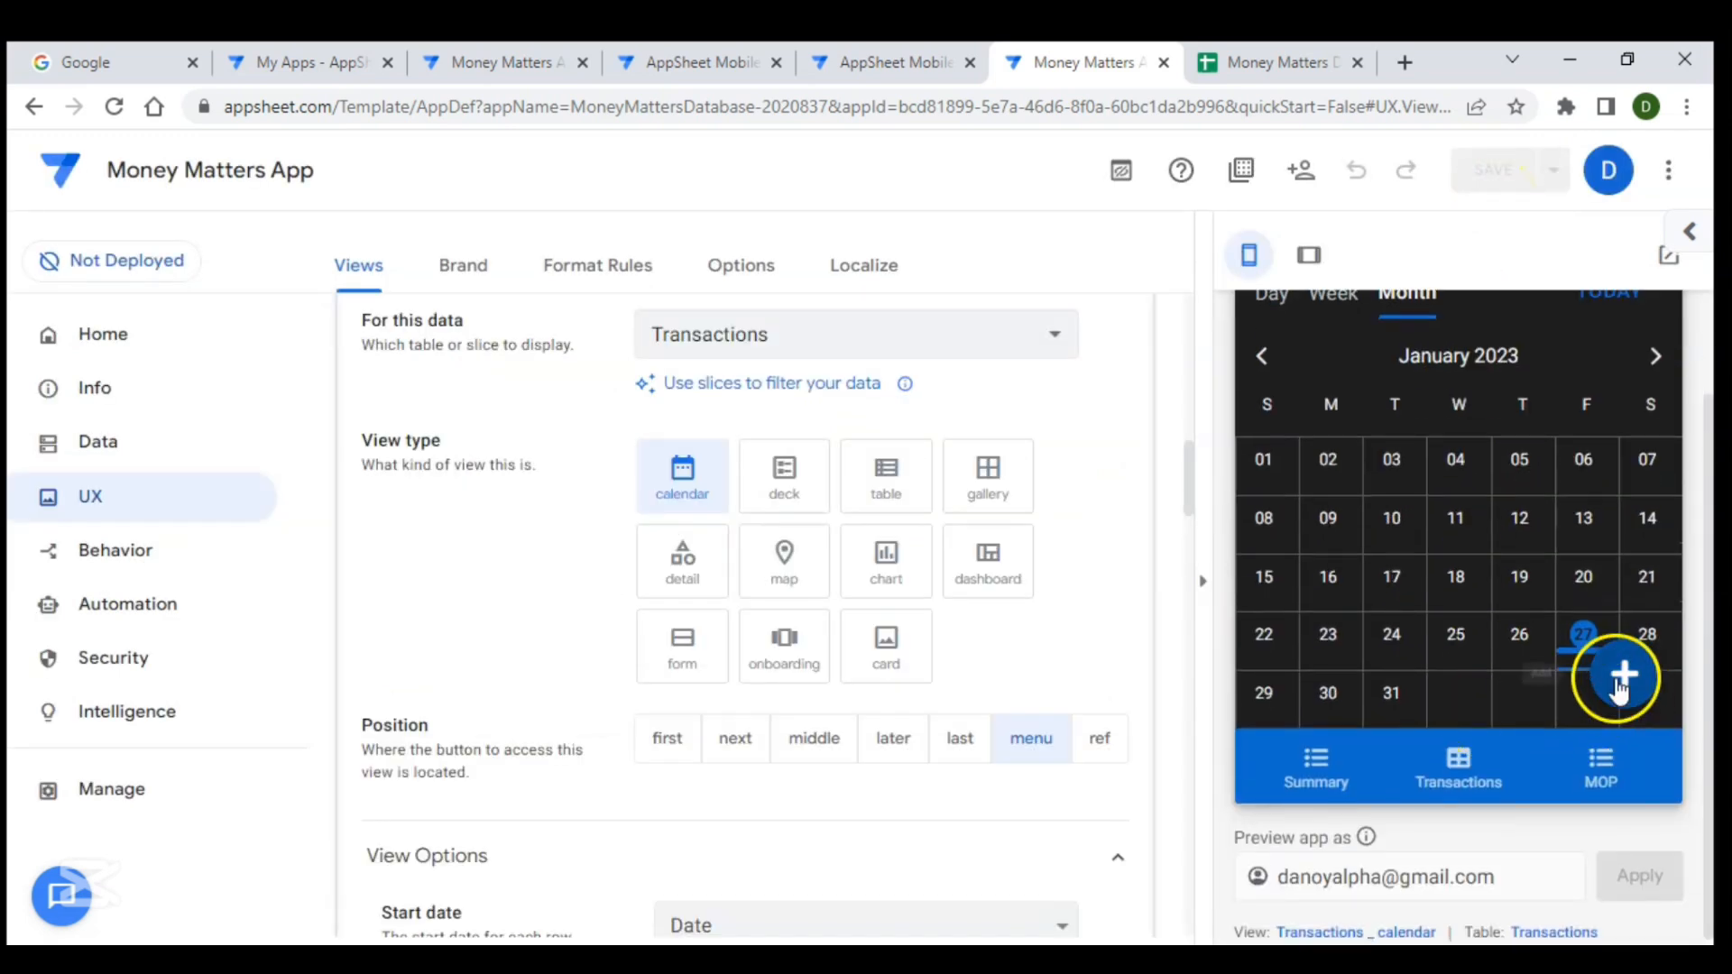
pyautogui.click(1568, 646)
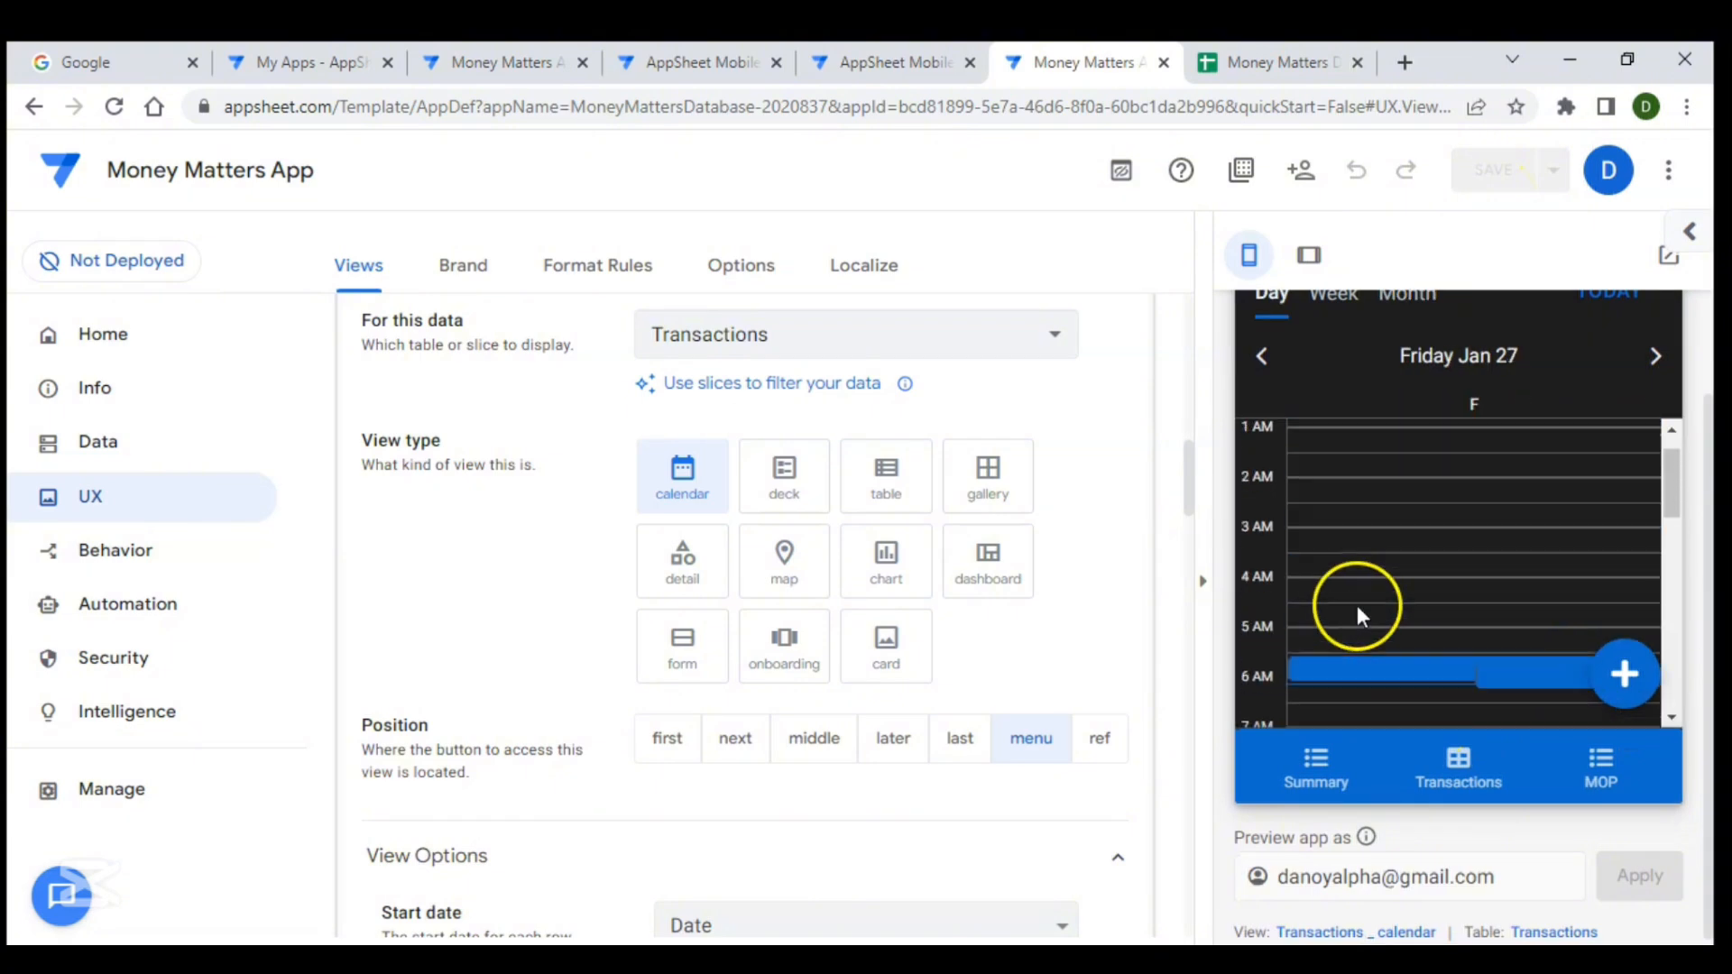
pyautogui.scroll(-1, 1329, 604)
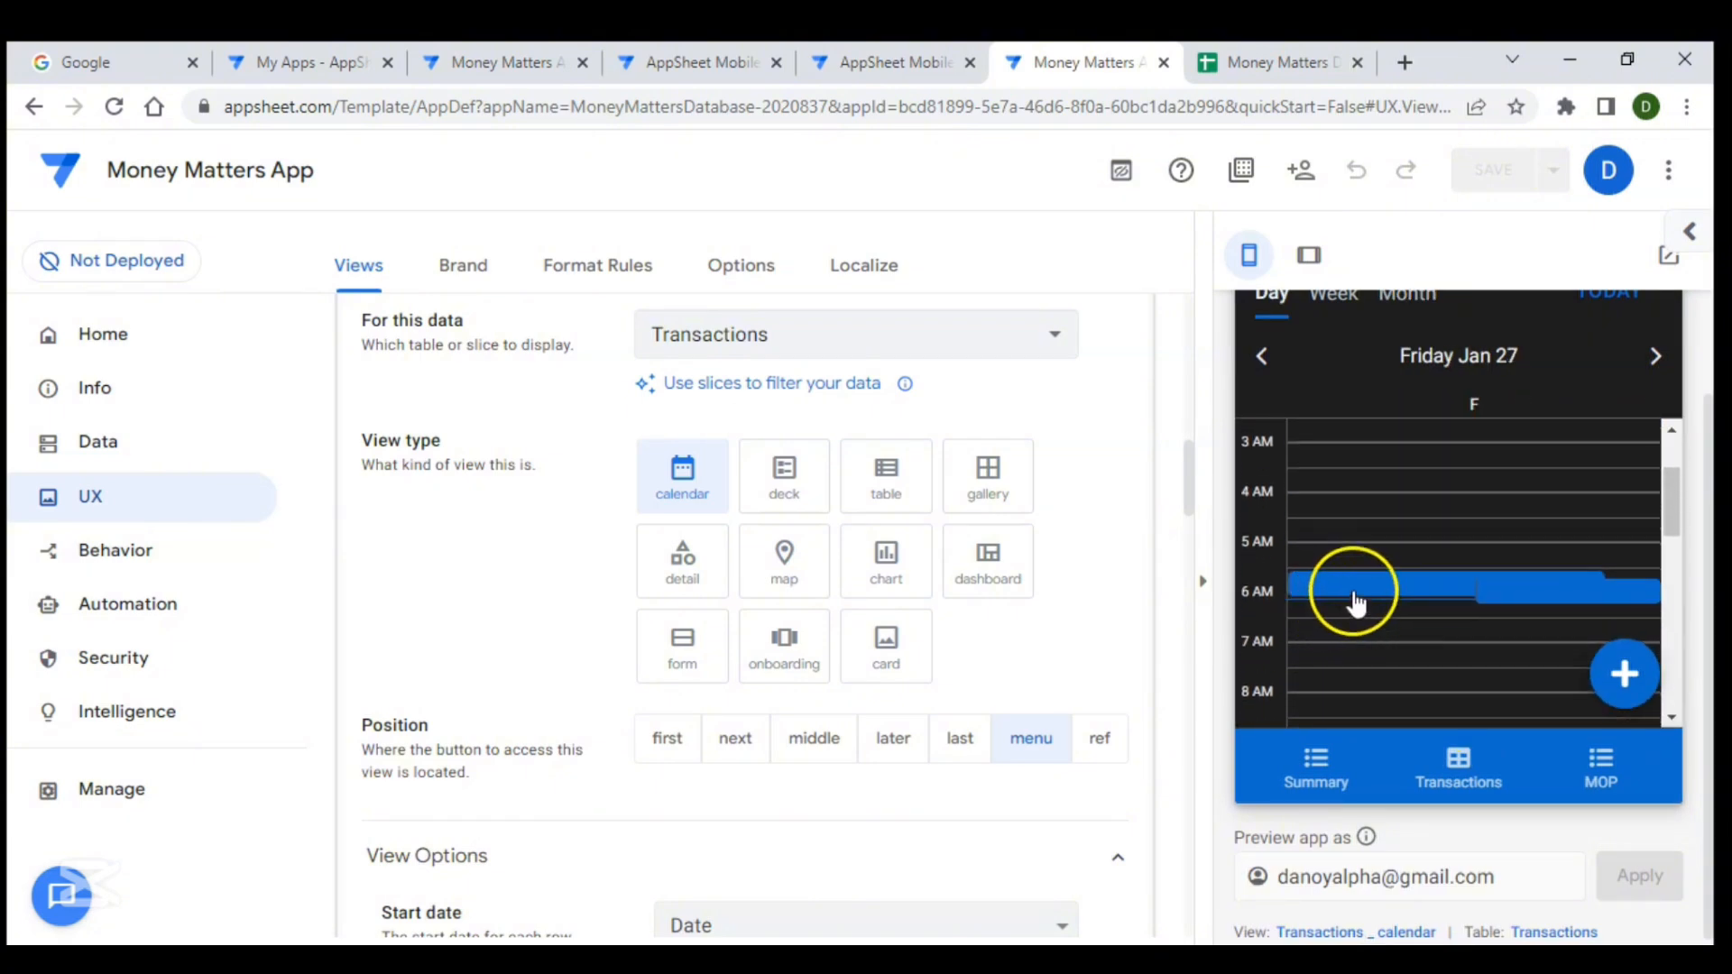
pyautogui.click(1354, 597)
pyautogui.scroll(2, 1360, 587)
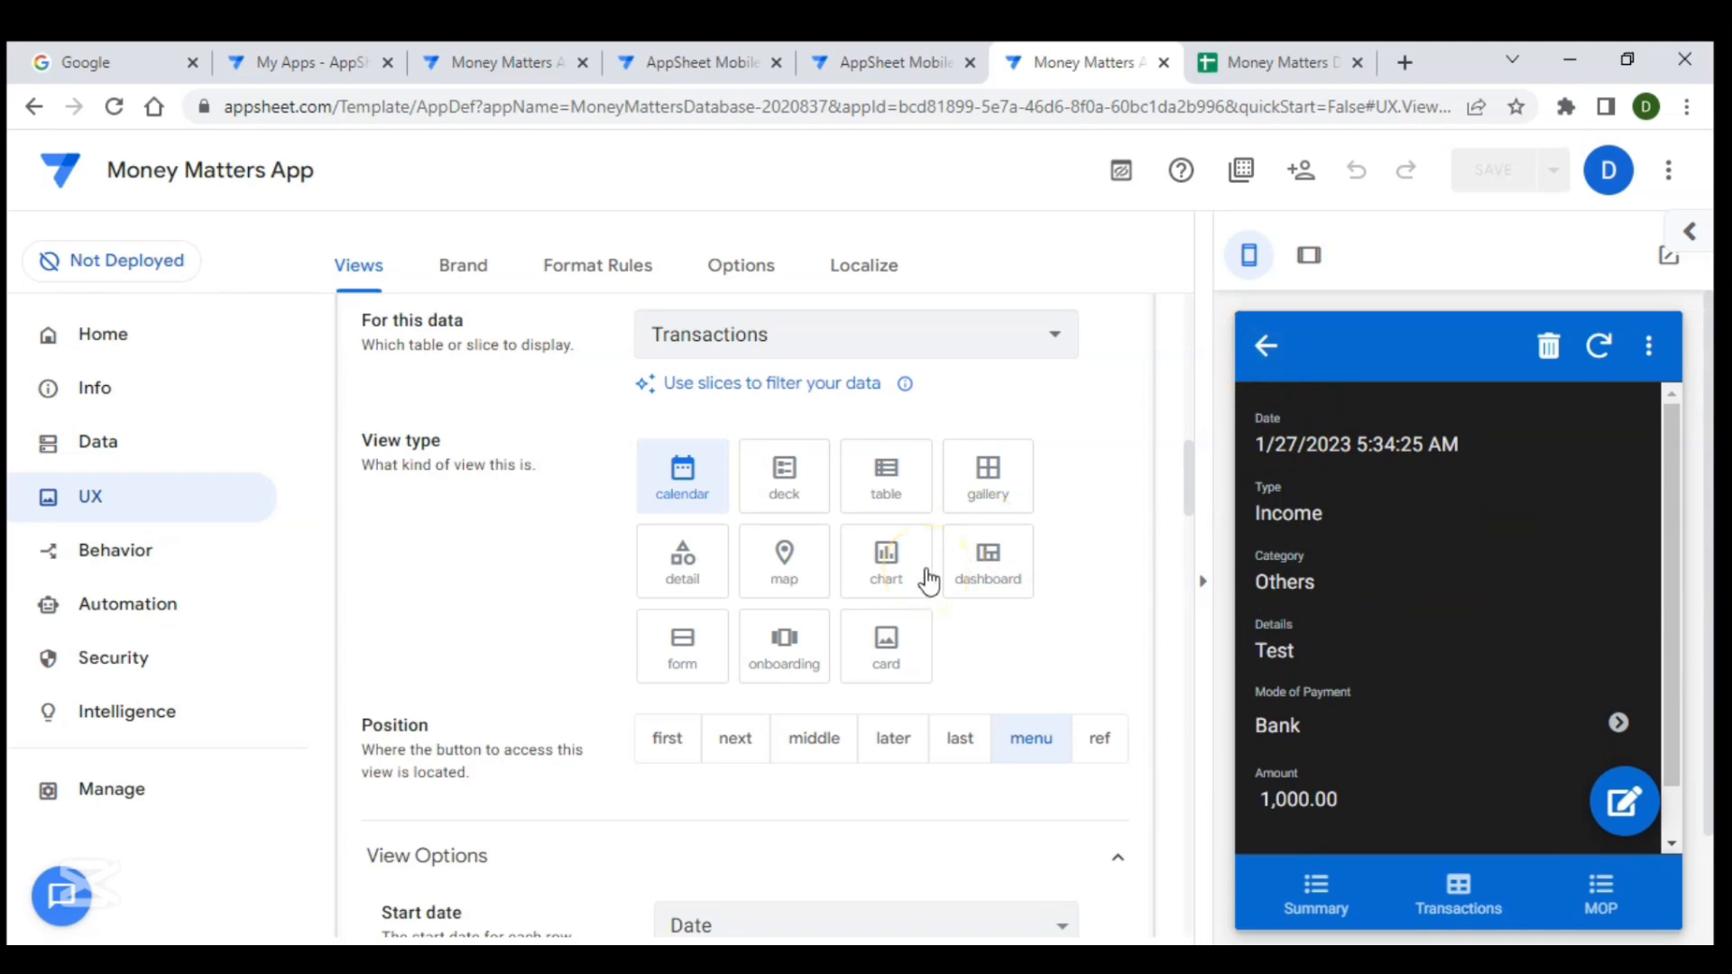
# - Set the calendar's event description to the Details column
pyautogui.scroll(-6, 1032, 648)
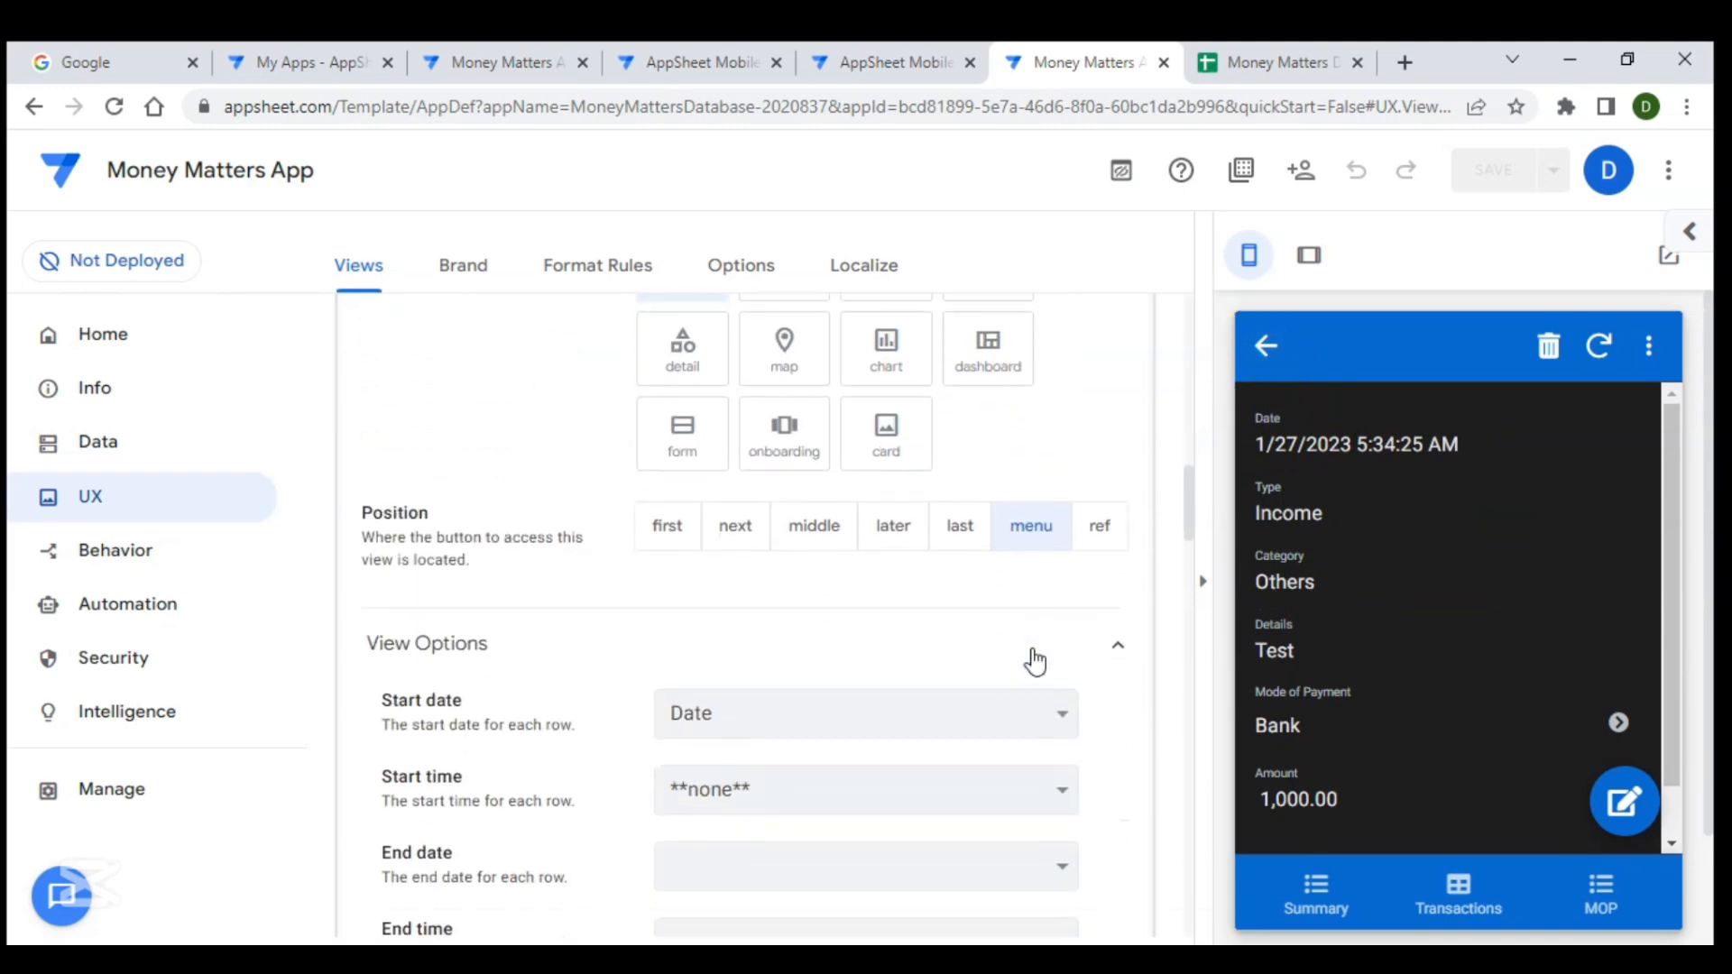
pyautogui.scroll(-1, 1032, 648)
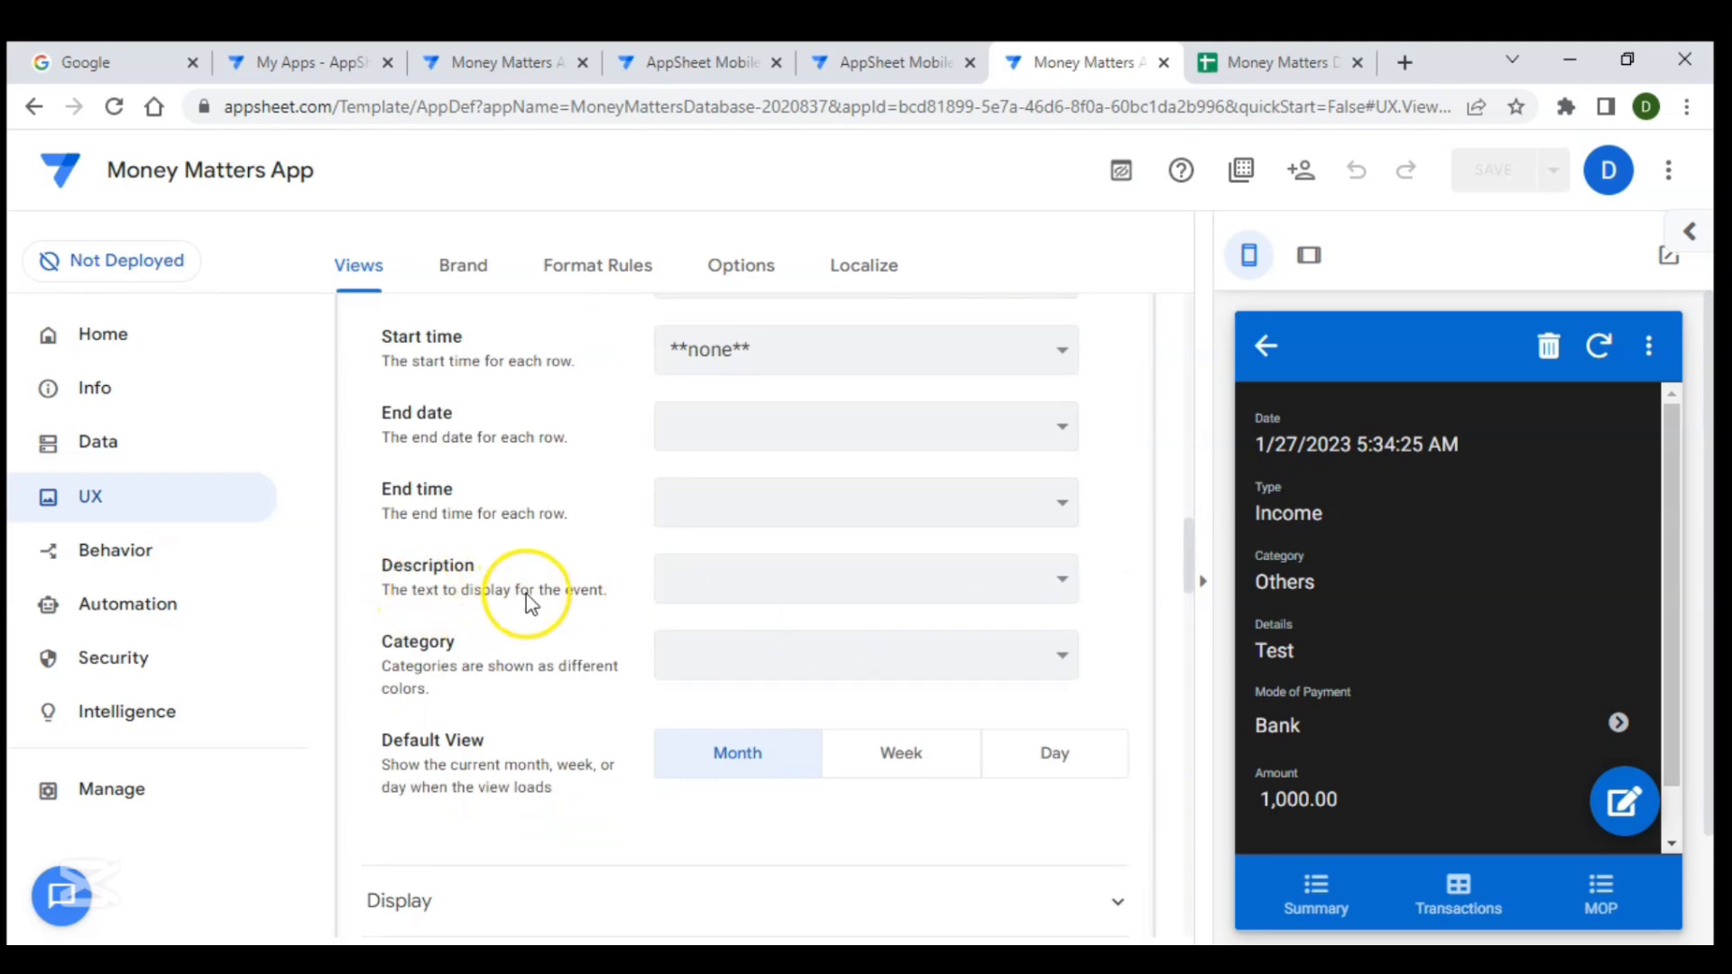
pyautogui.click(741, 567)
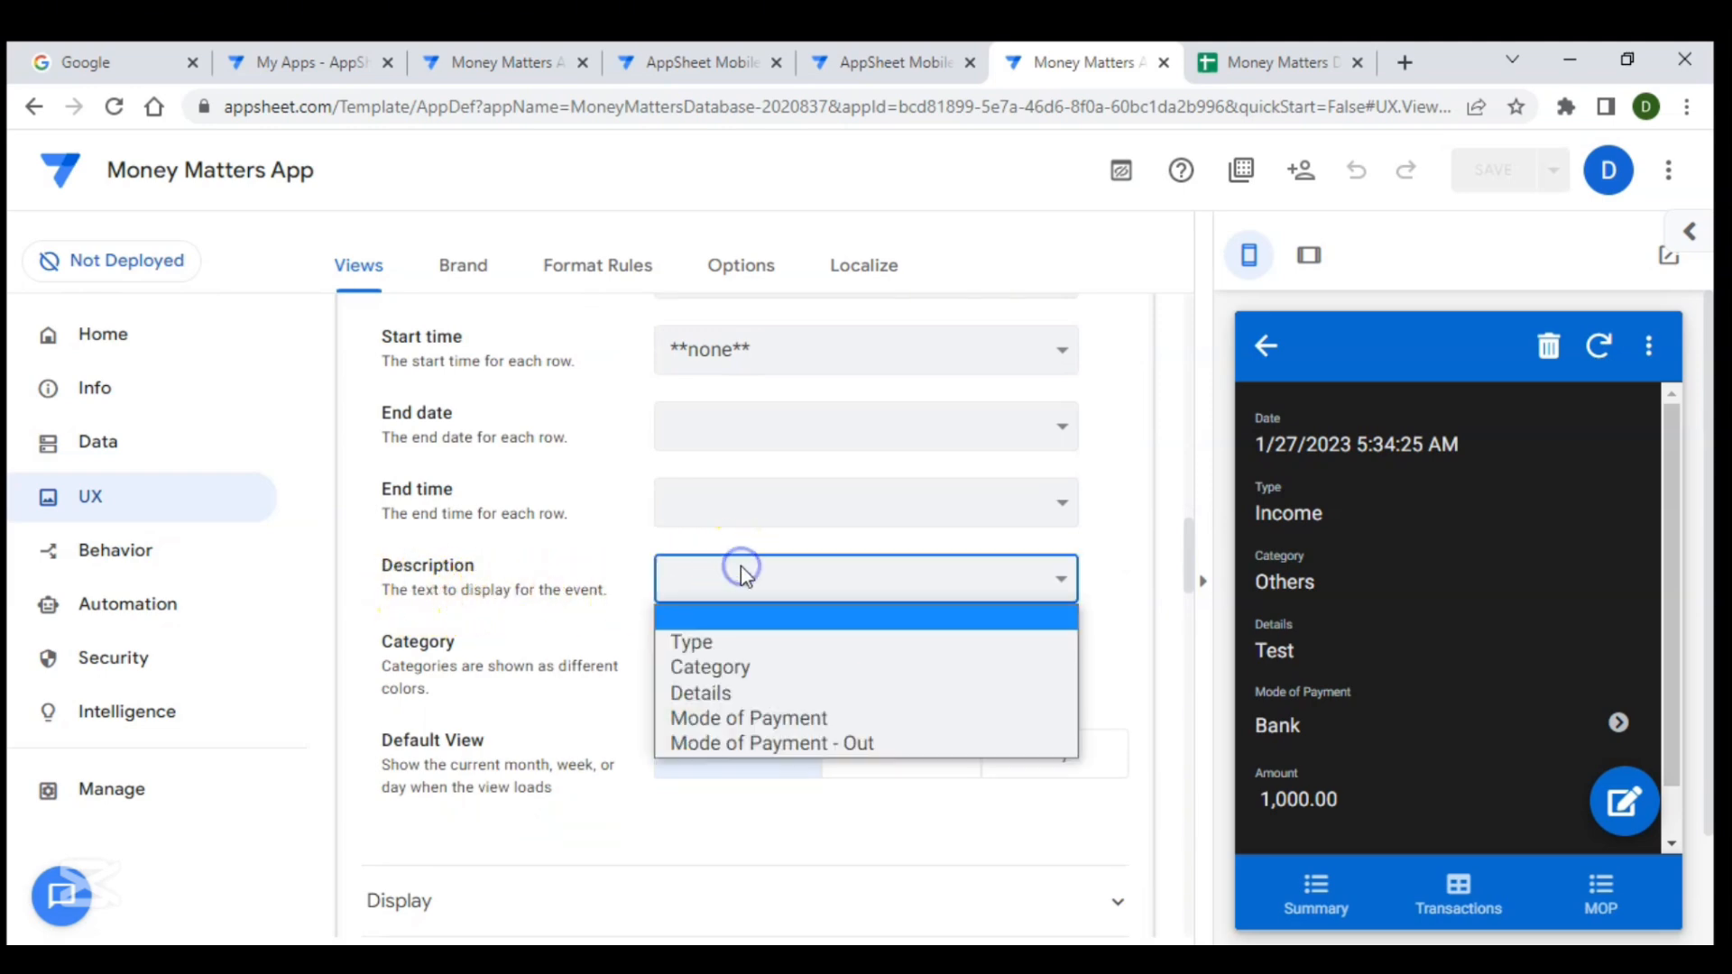
pyautogui.click(738, 696)
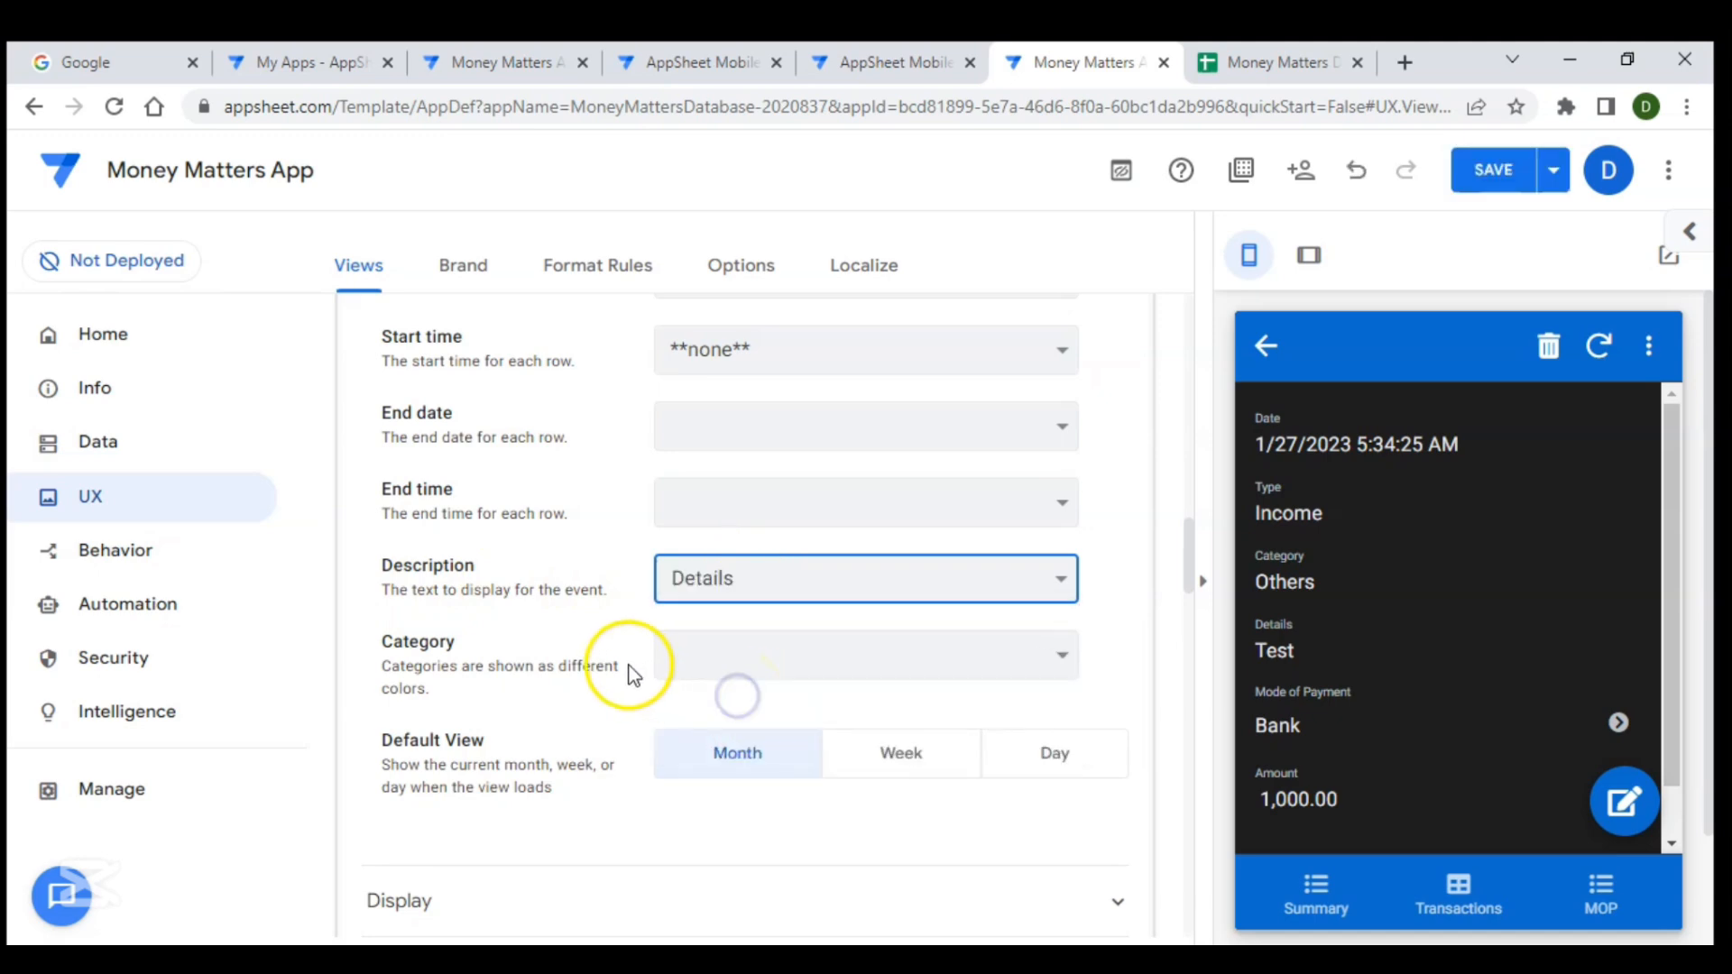
# - Set the calendar's category to the Type column
pyautogui.click(750, 663)
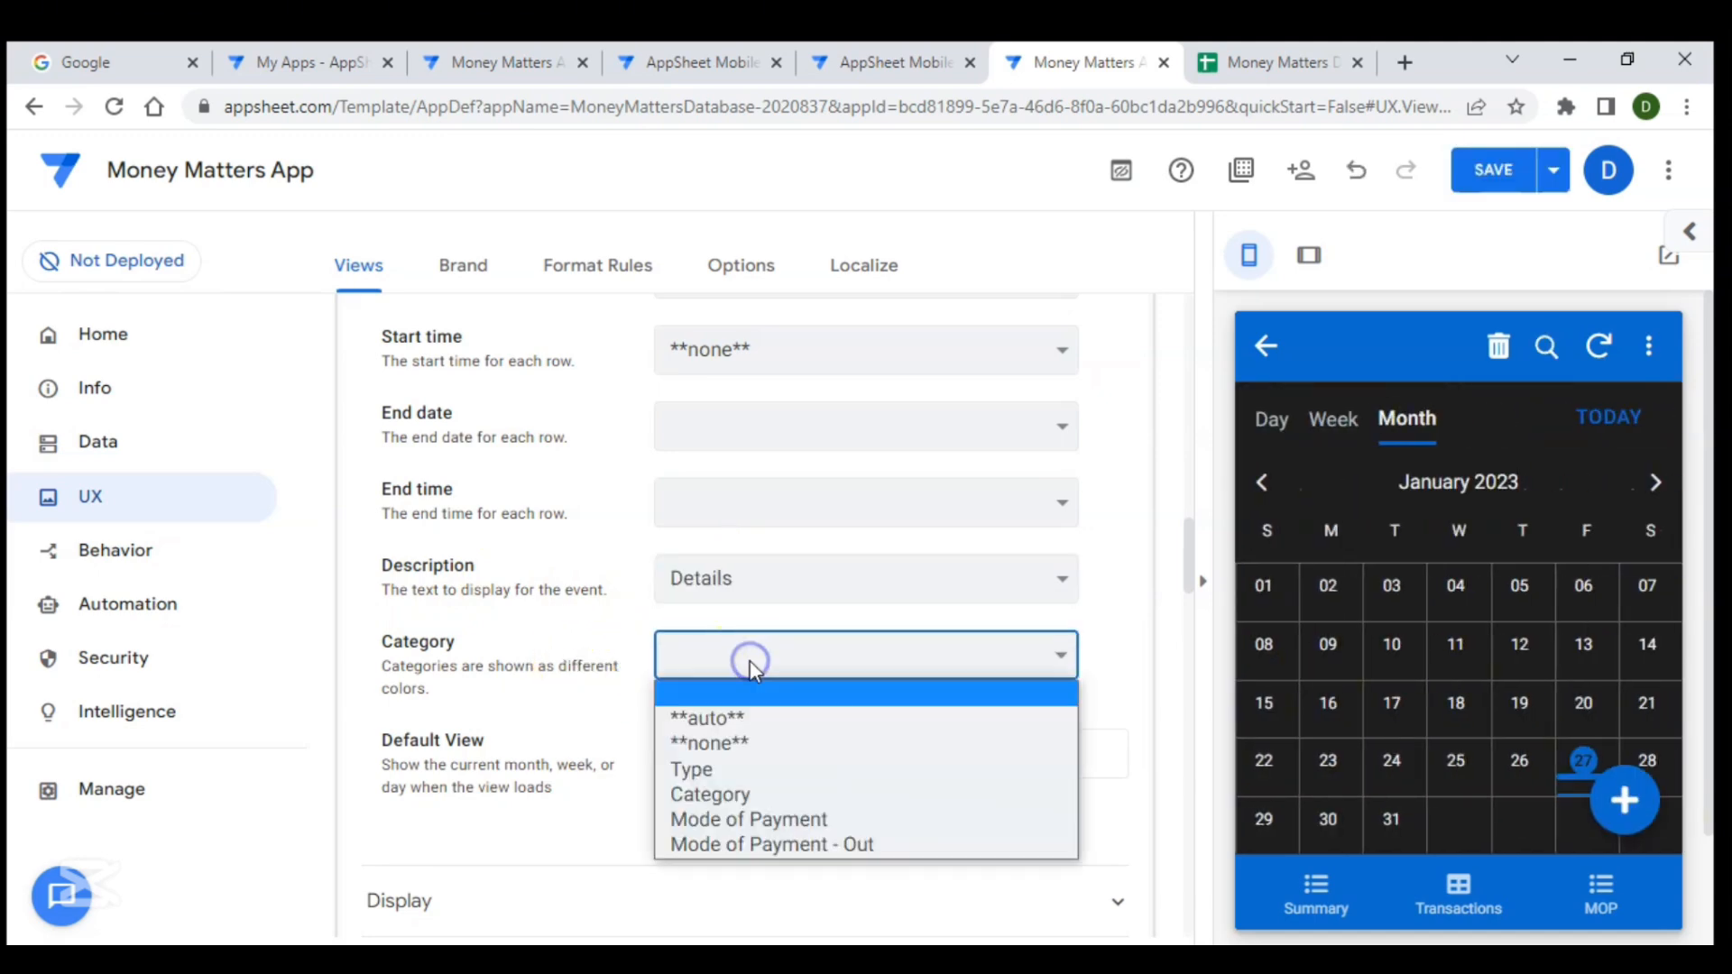
pyautogui.press('Escape')
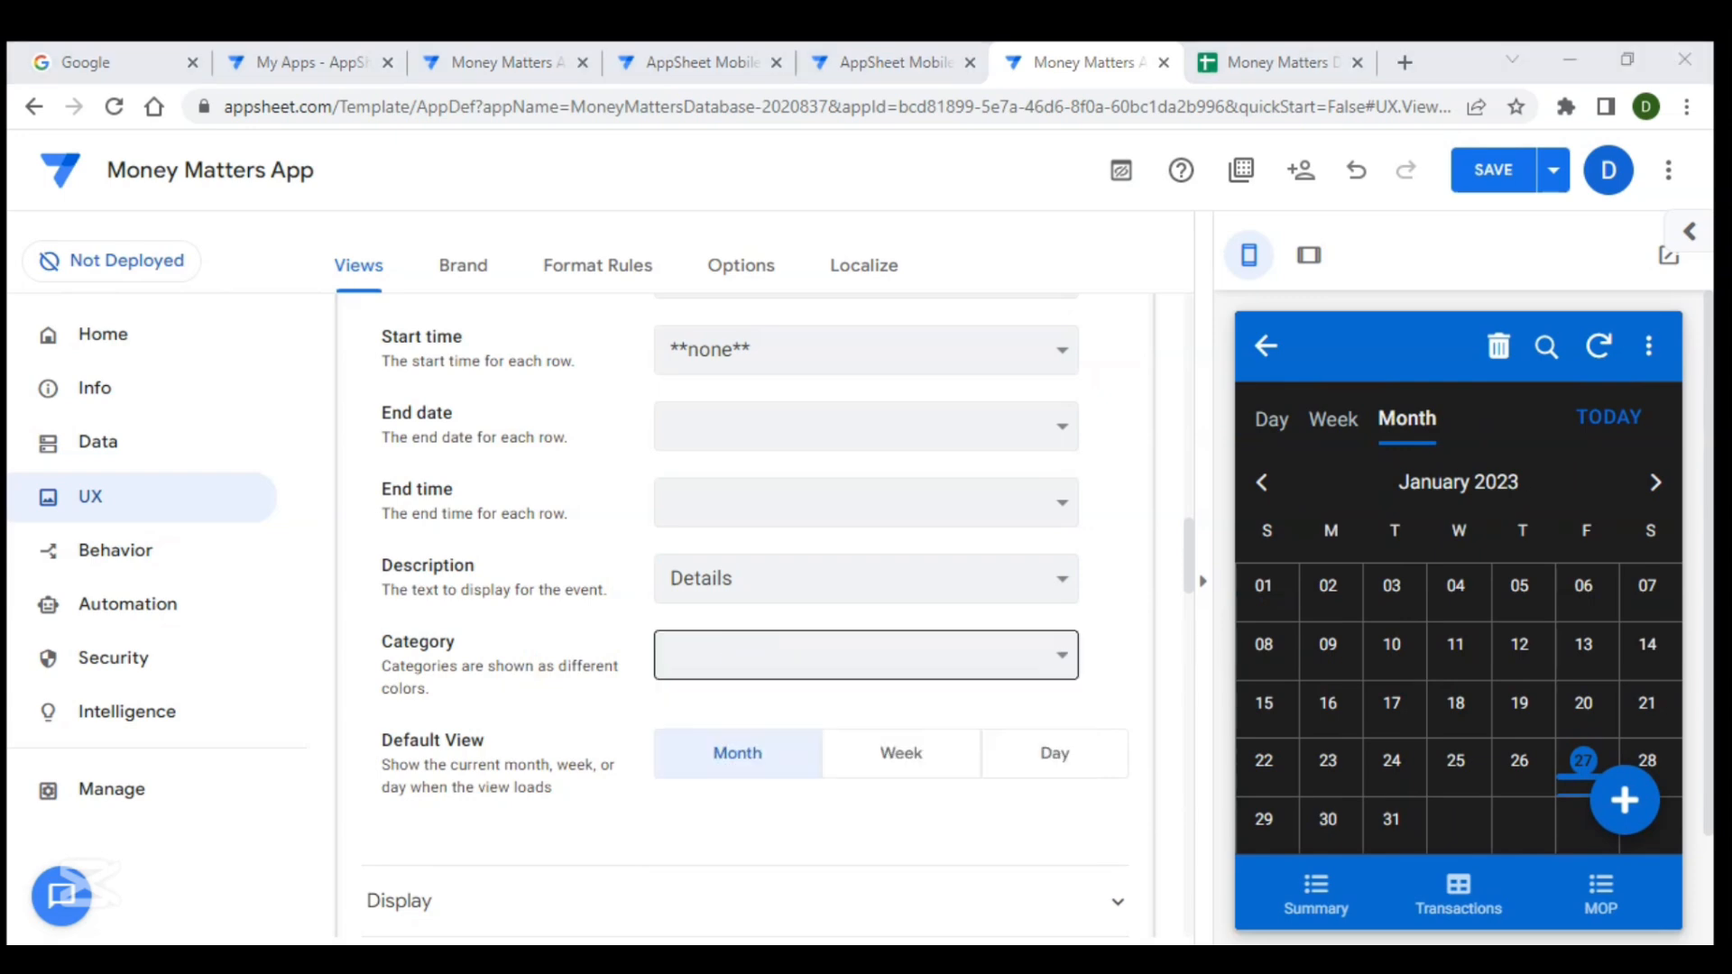
pyautogui.click(868, 679)
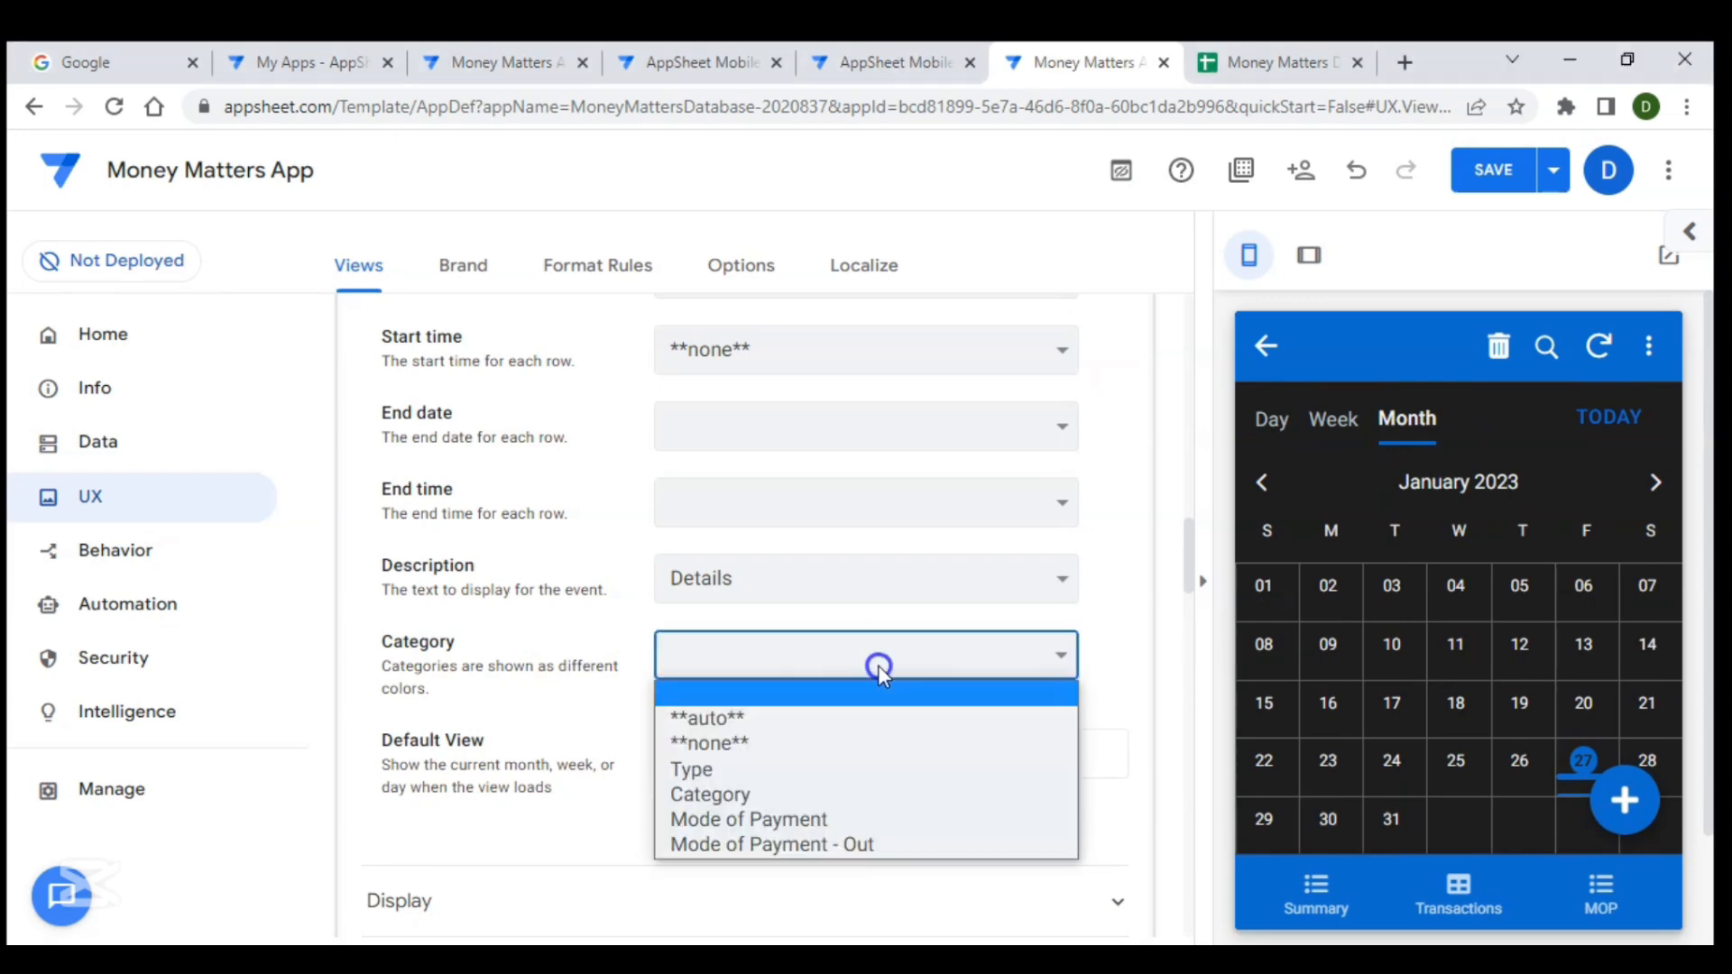
pyautogui.click(708, 771)
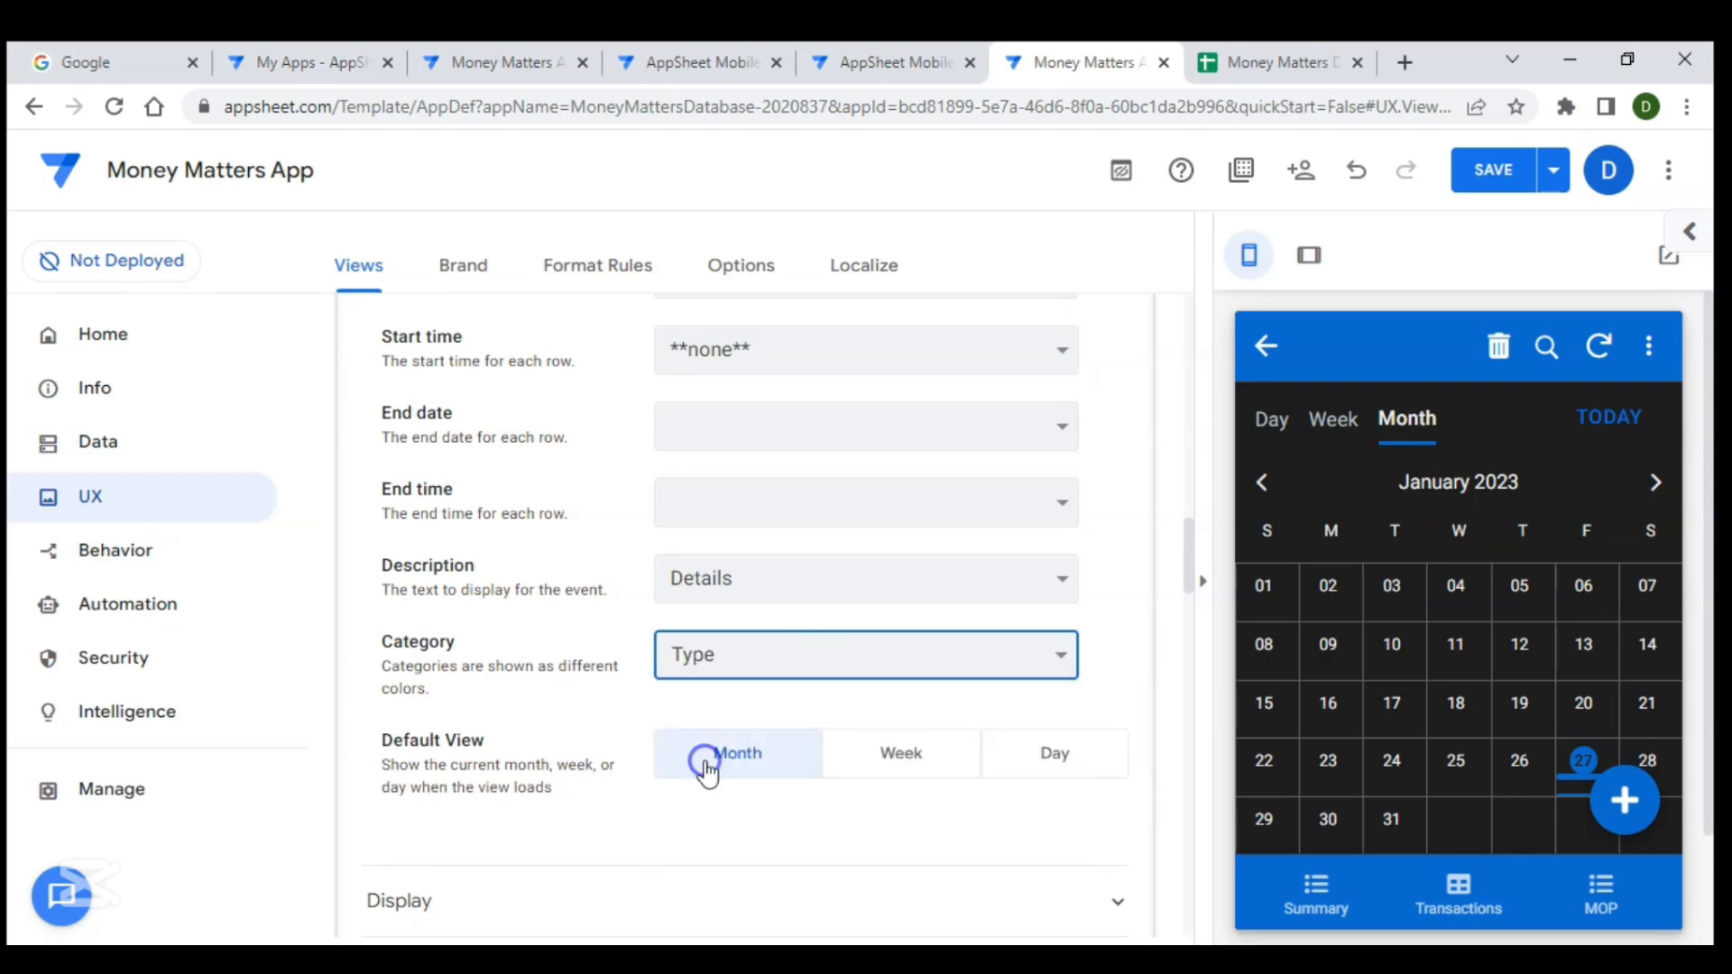
# - Open 27 January in the calendar preview's day view and review the calendar view options
pyautogui.click(1566, 765)
pyautogui.click(1598, 760)
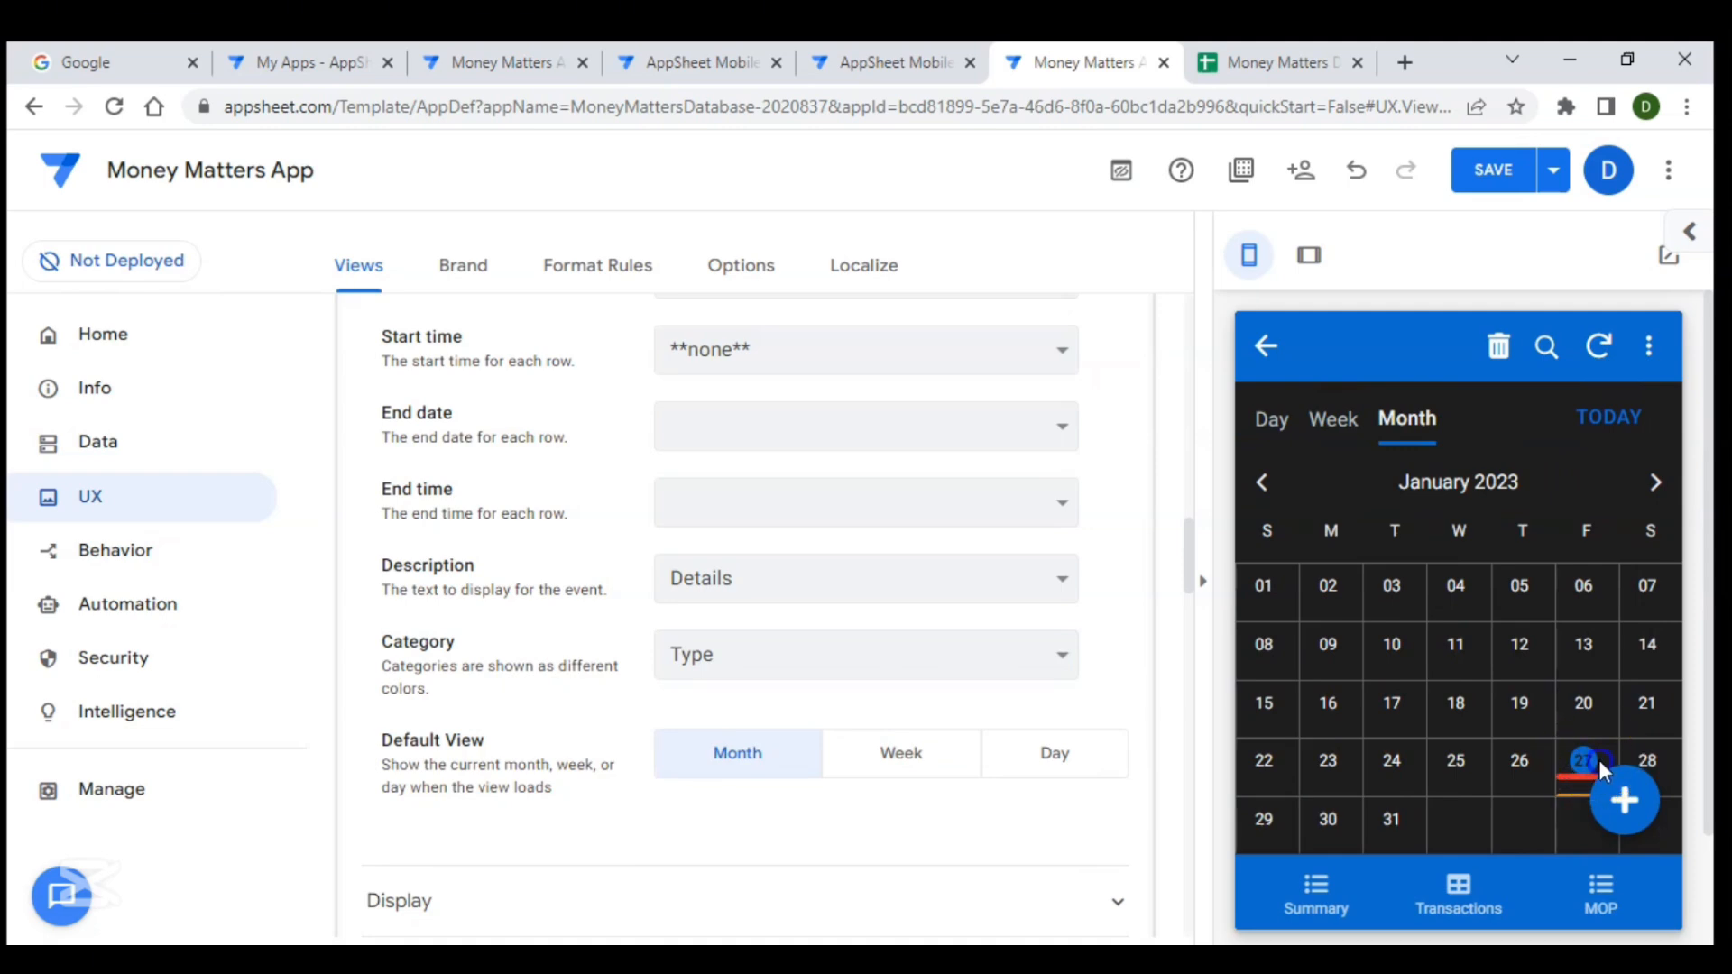
pyautogui.scroll(-2, 1585, 769)
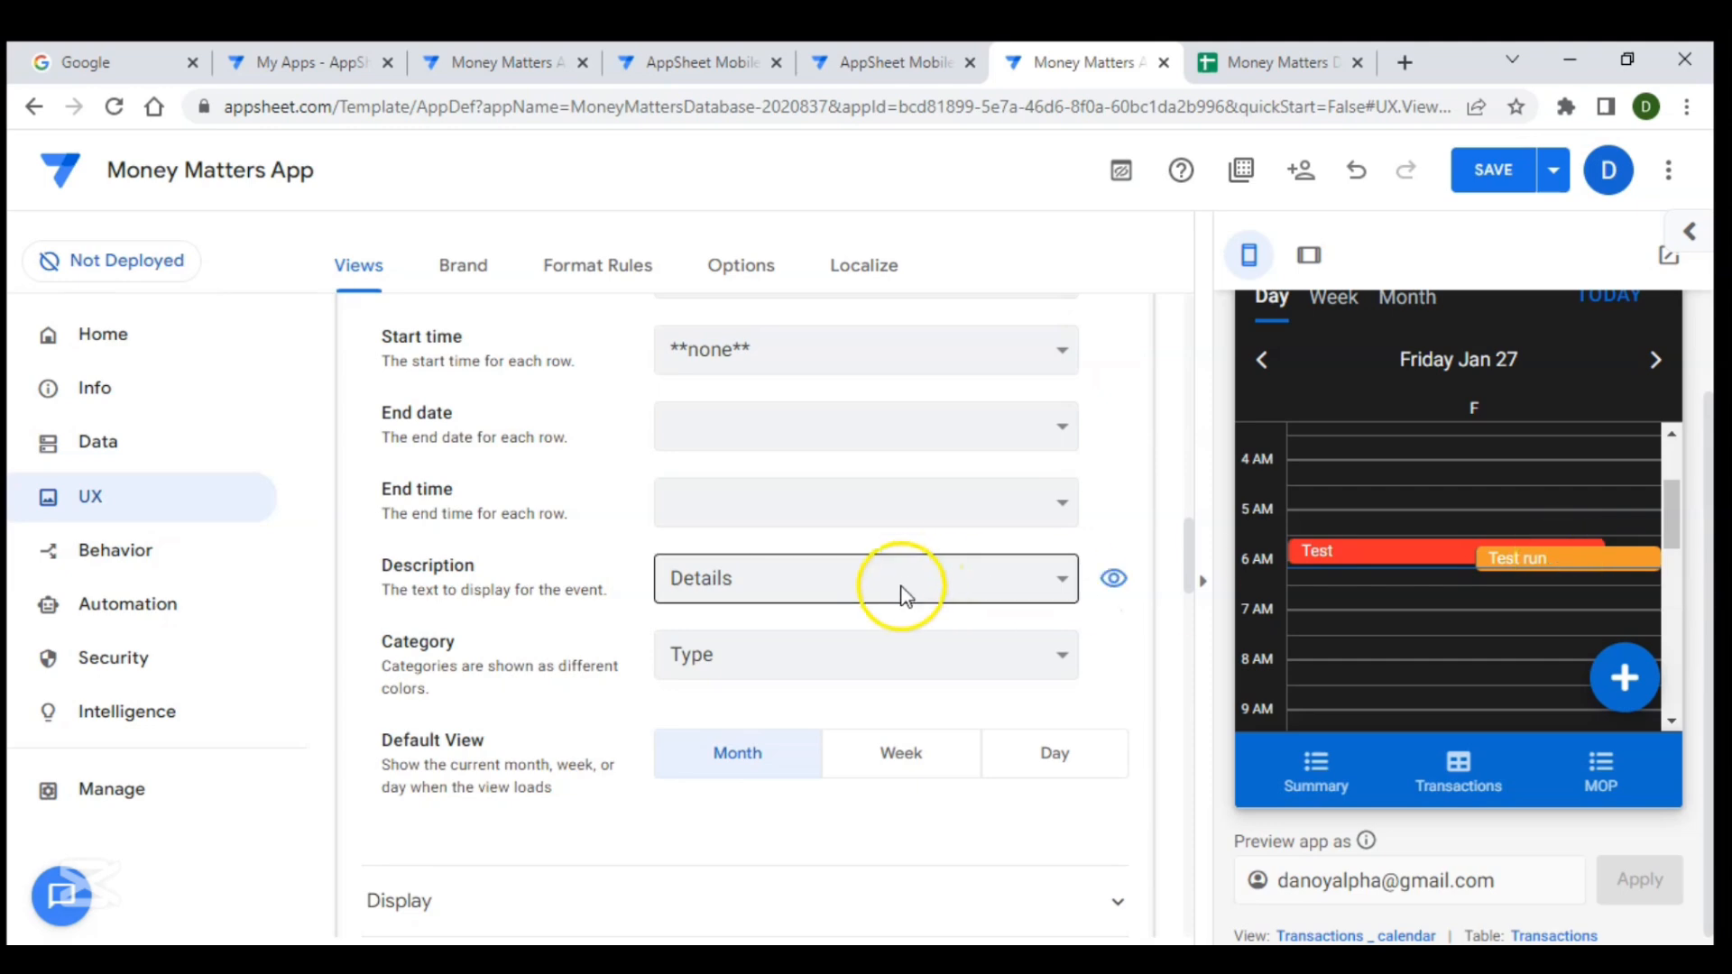
pyautogui.scroll(-3, 794, 618)
pyautogui.scroll(1, 794, 620)
pyautogui.scroll(1, 794, 610)
pyautogui.scroll(-1, 794, 613)
pyautogui.scroll(2, 908, 523)
pyautogui.click(907, 518)
pyautogui.scroll(2, 907, 518)
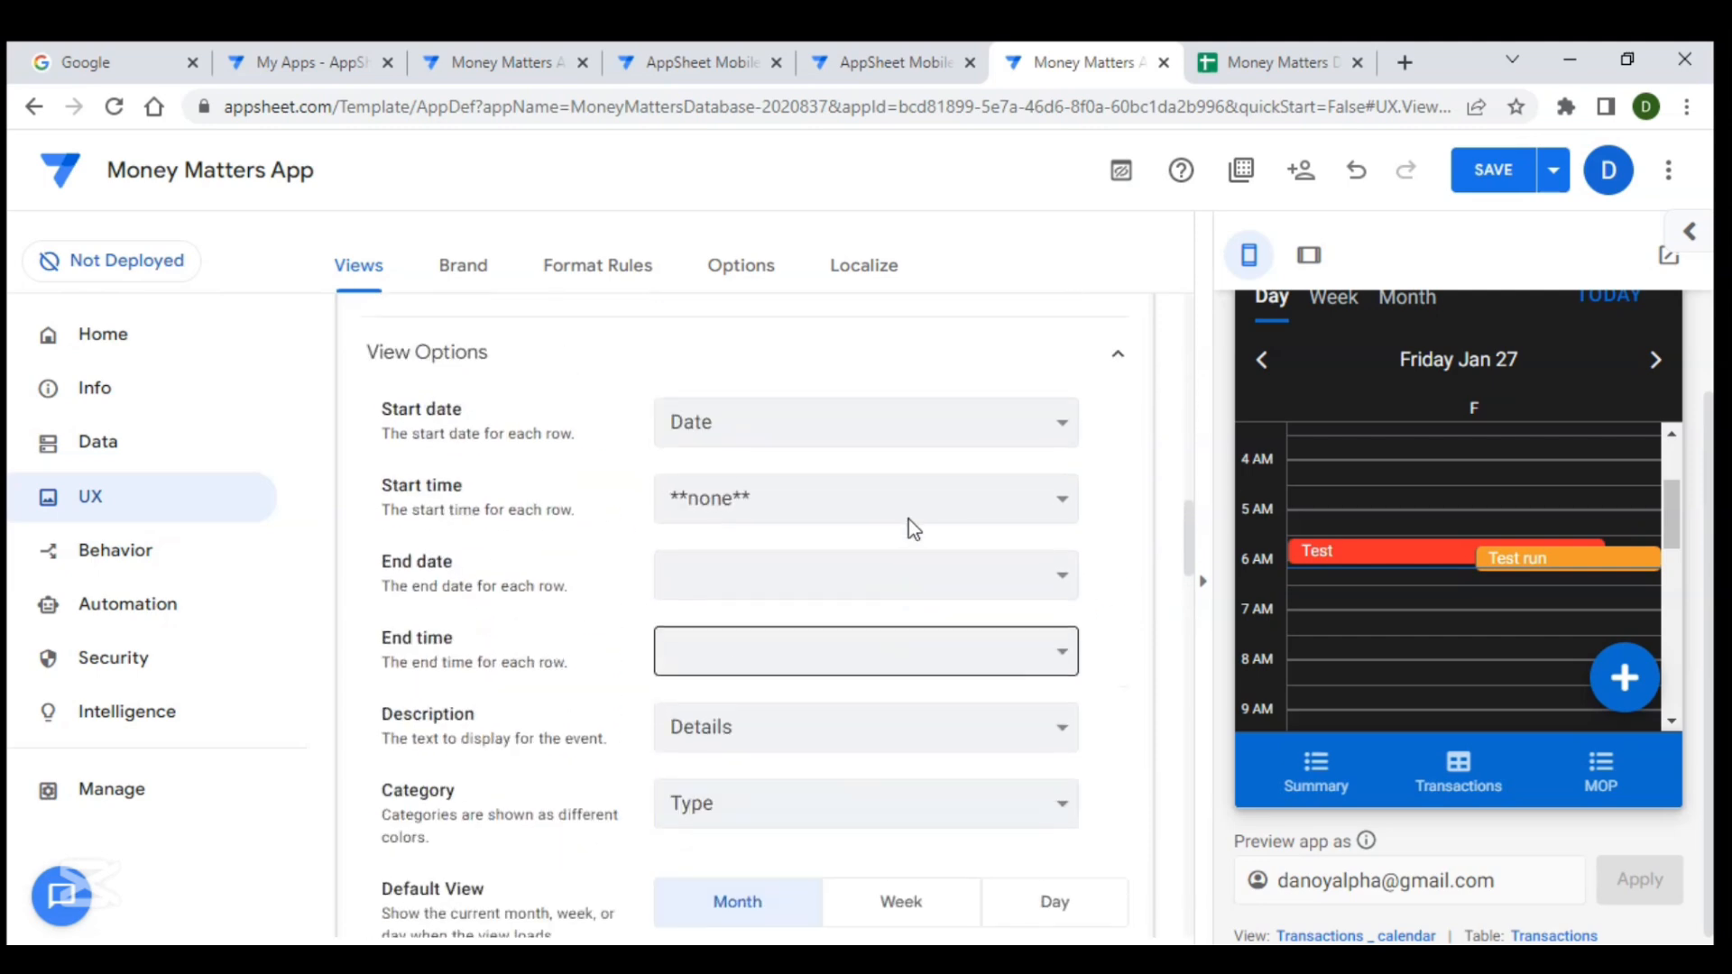
pyautogui.scroll(-4, 908, 518)
pyautogui.click(835, 709)
pyautogui.scroll(-1, 836, 717)
pyautogui.scroll(-7, 835, 717)
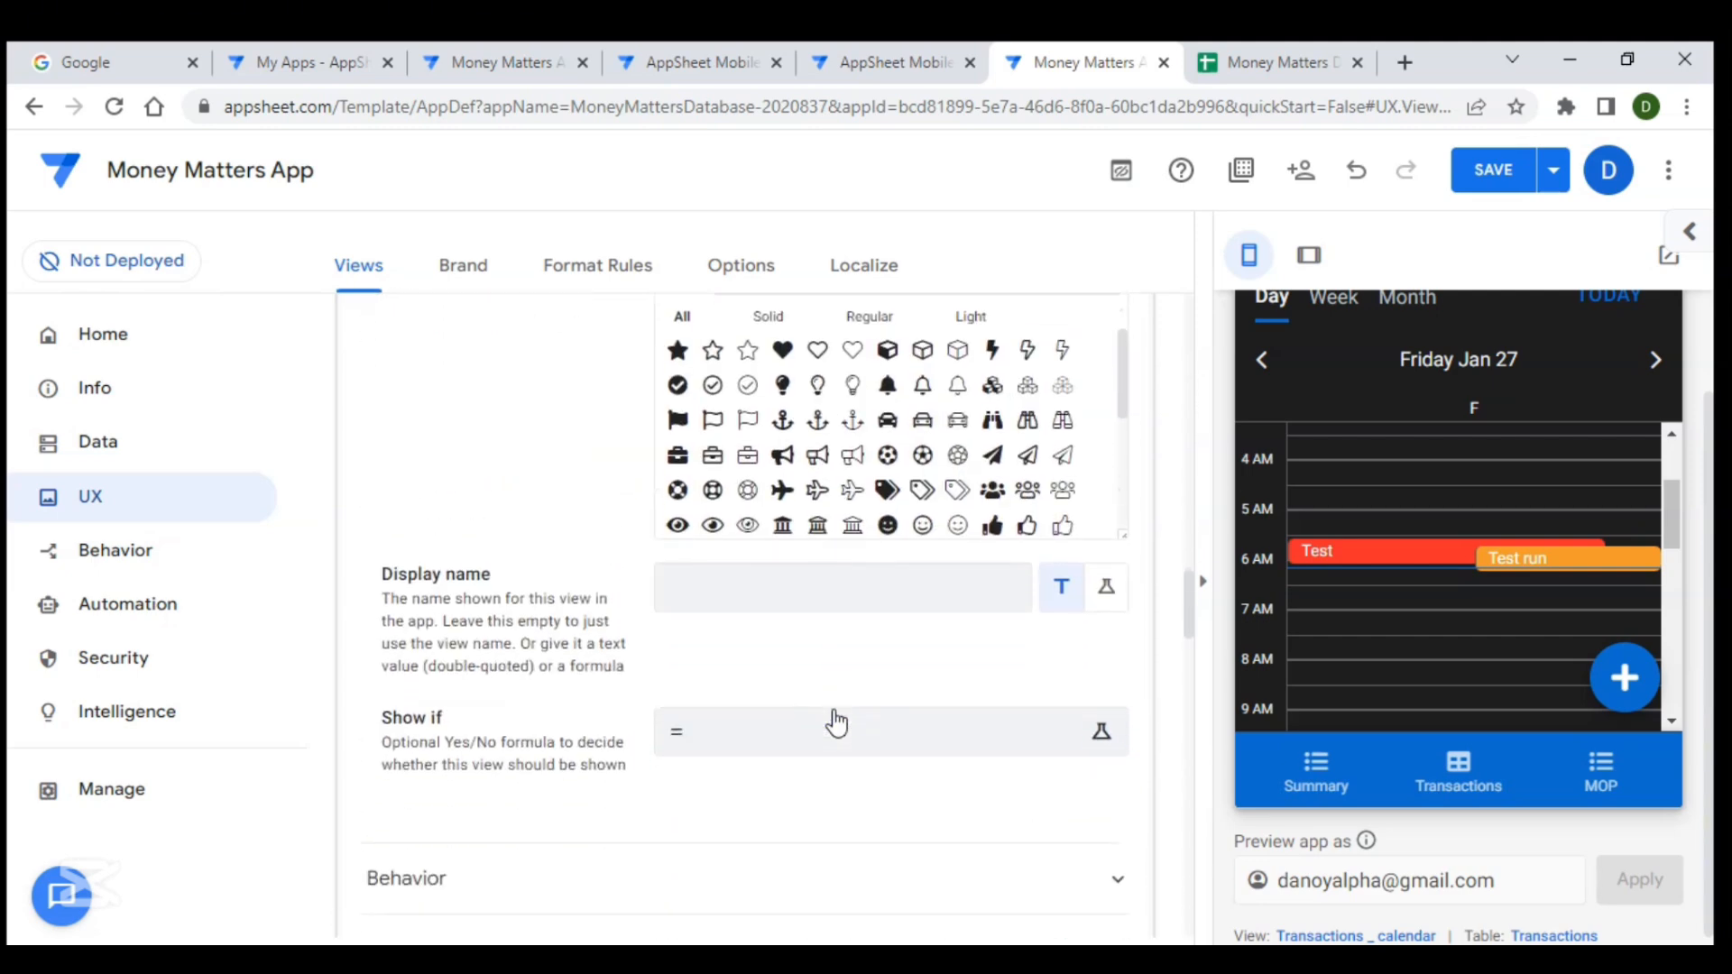
# - Expand the calendar view's Behavior settings, then collapse the Transactions _ calendar view
pyautogui.click(774, 677)
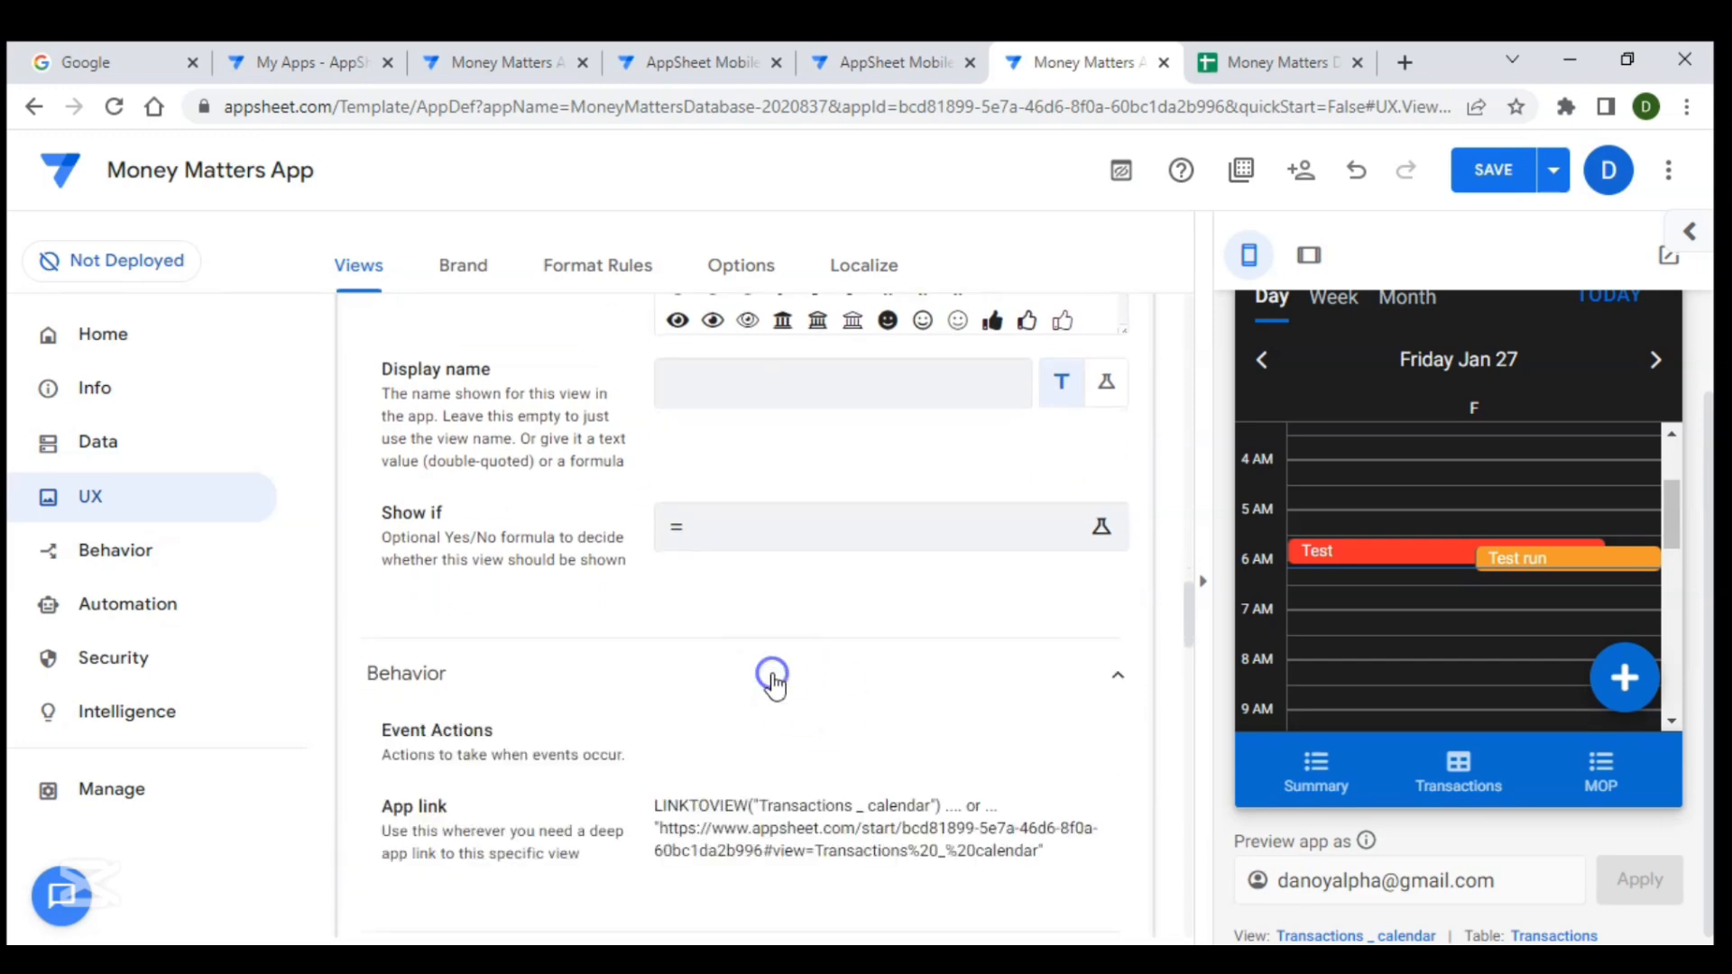
pyautogui.scroll(-5, 774, 686)
pyautogui.scroll(12, 774, 686)
pyautogui.scroll(15, 775, 684)
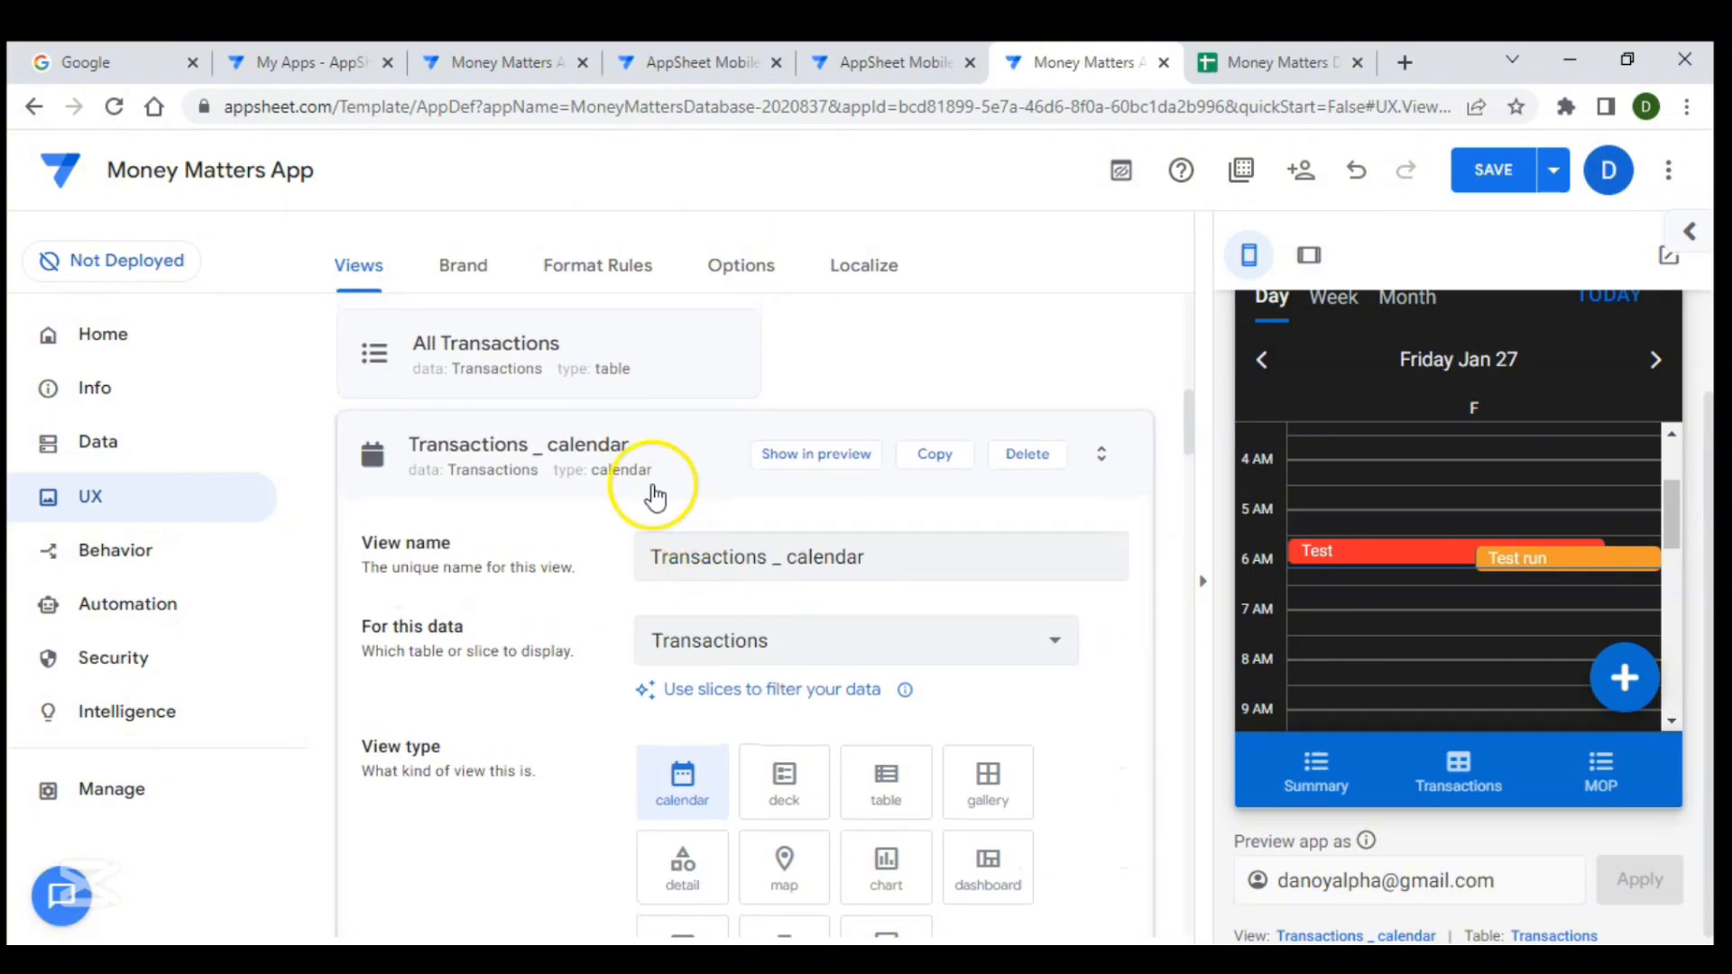
pyautogui.click(638, 471)
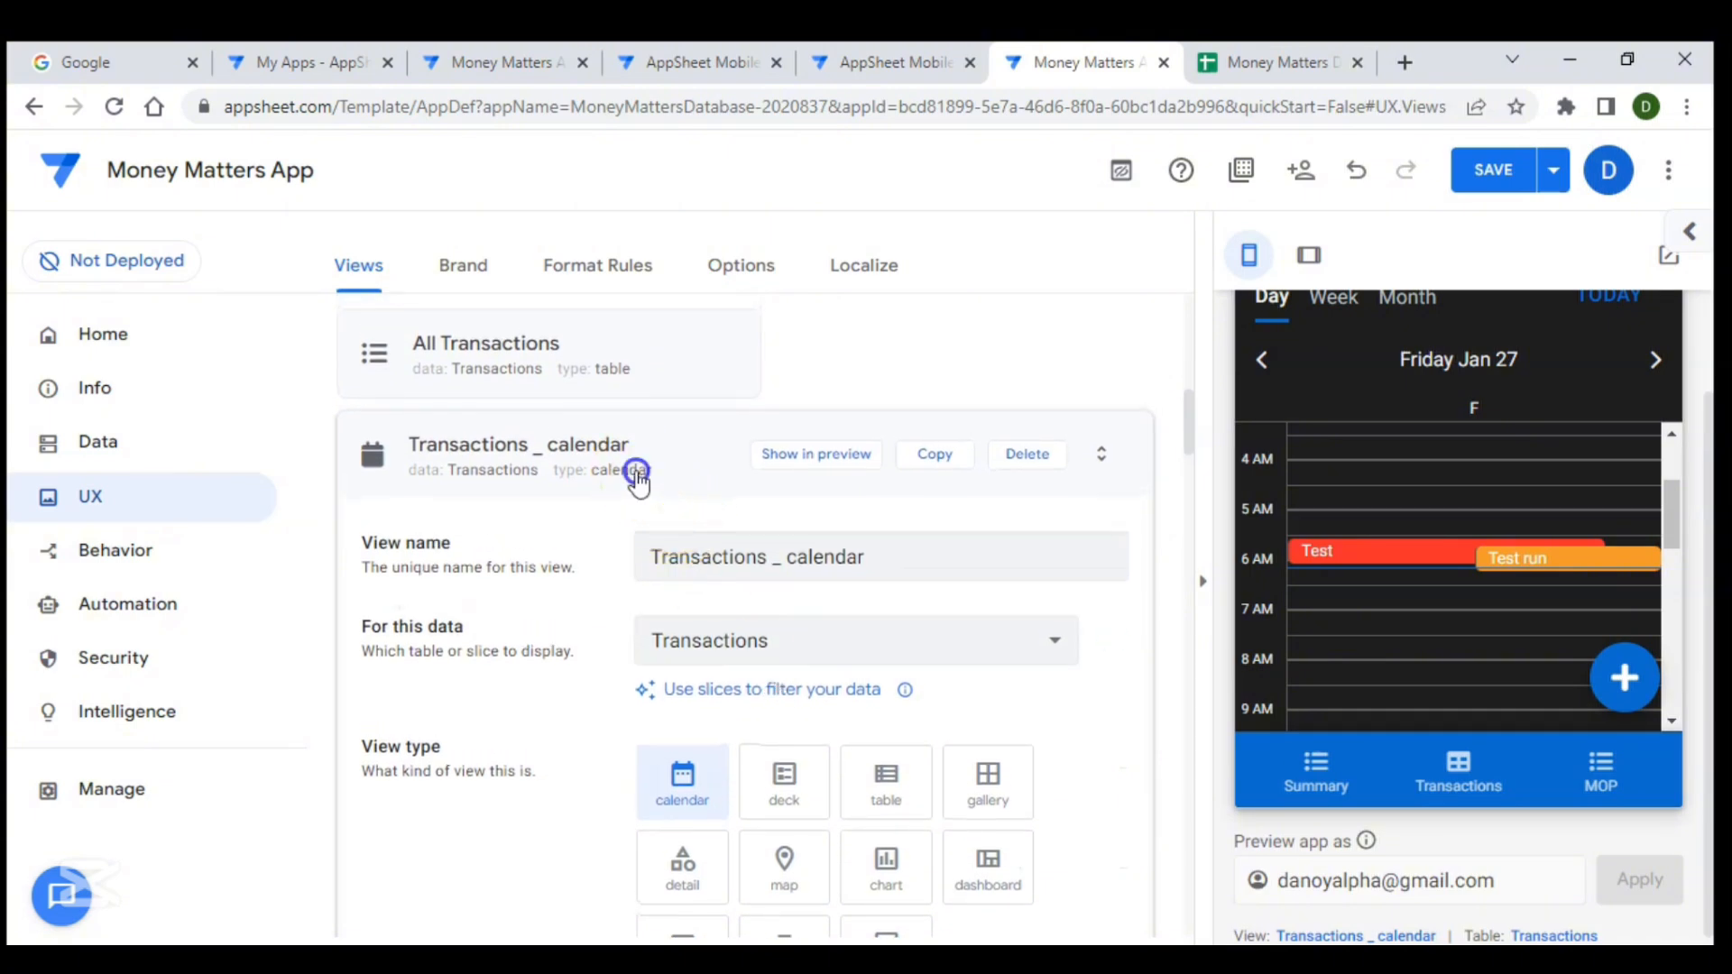
# - Return the preview to the month calendar and open the Transactions tab
pyautogui.click(1427, 727)
pyautogui.scroll(-2, 1427, 727)
pyautogui.click(1458, 669)
pyautogui.click(1415, 615)
pyautogui.click(1394, 420)
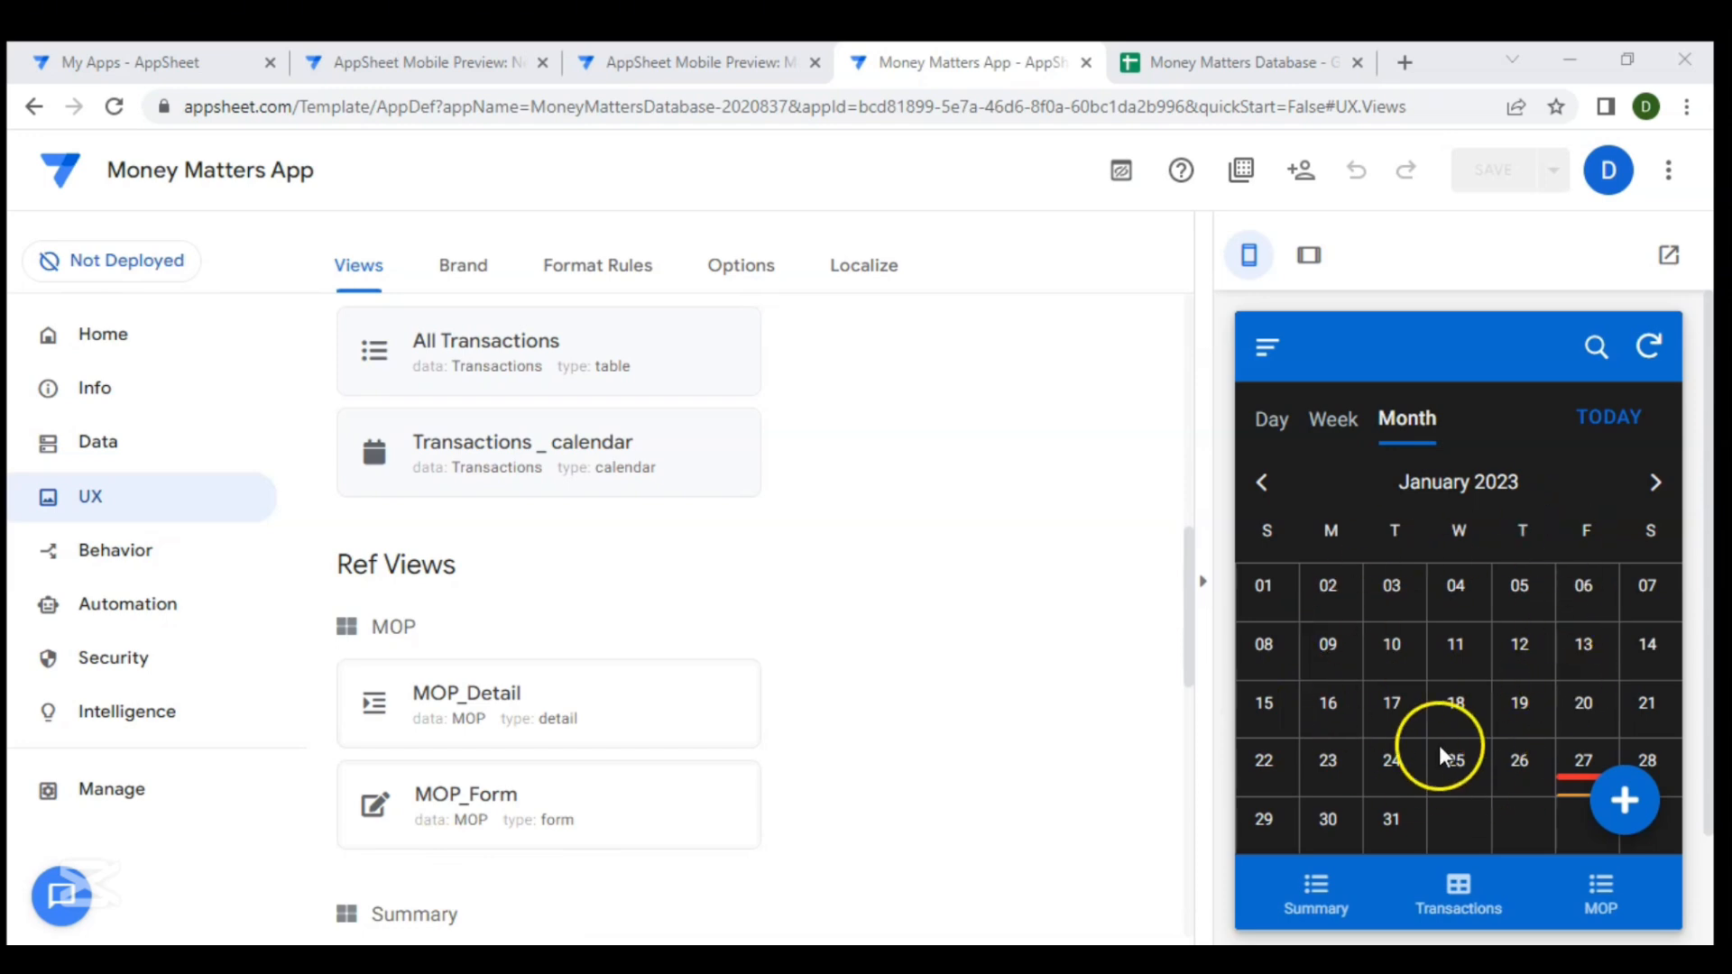
pyautogui.click(1463, 911)
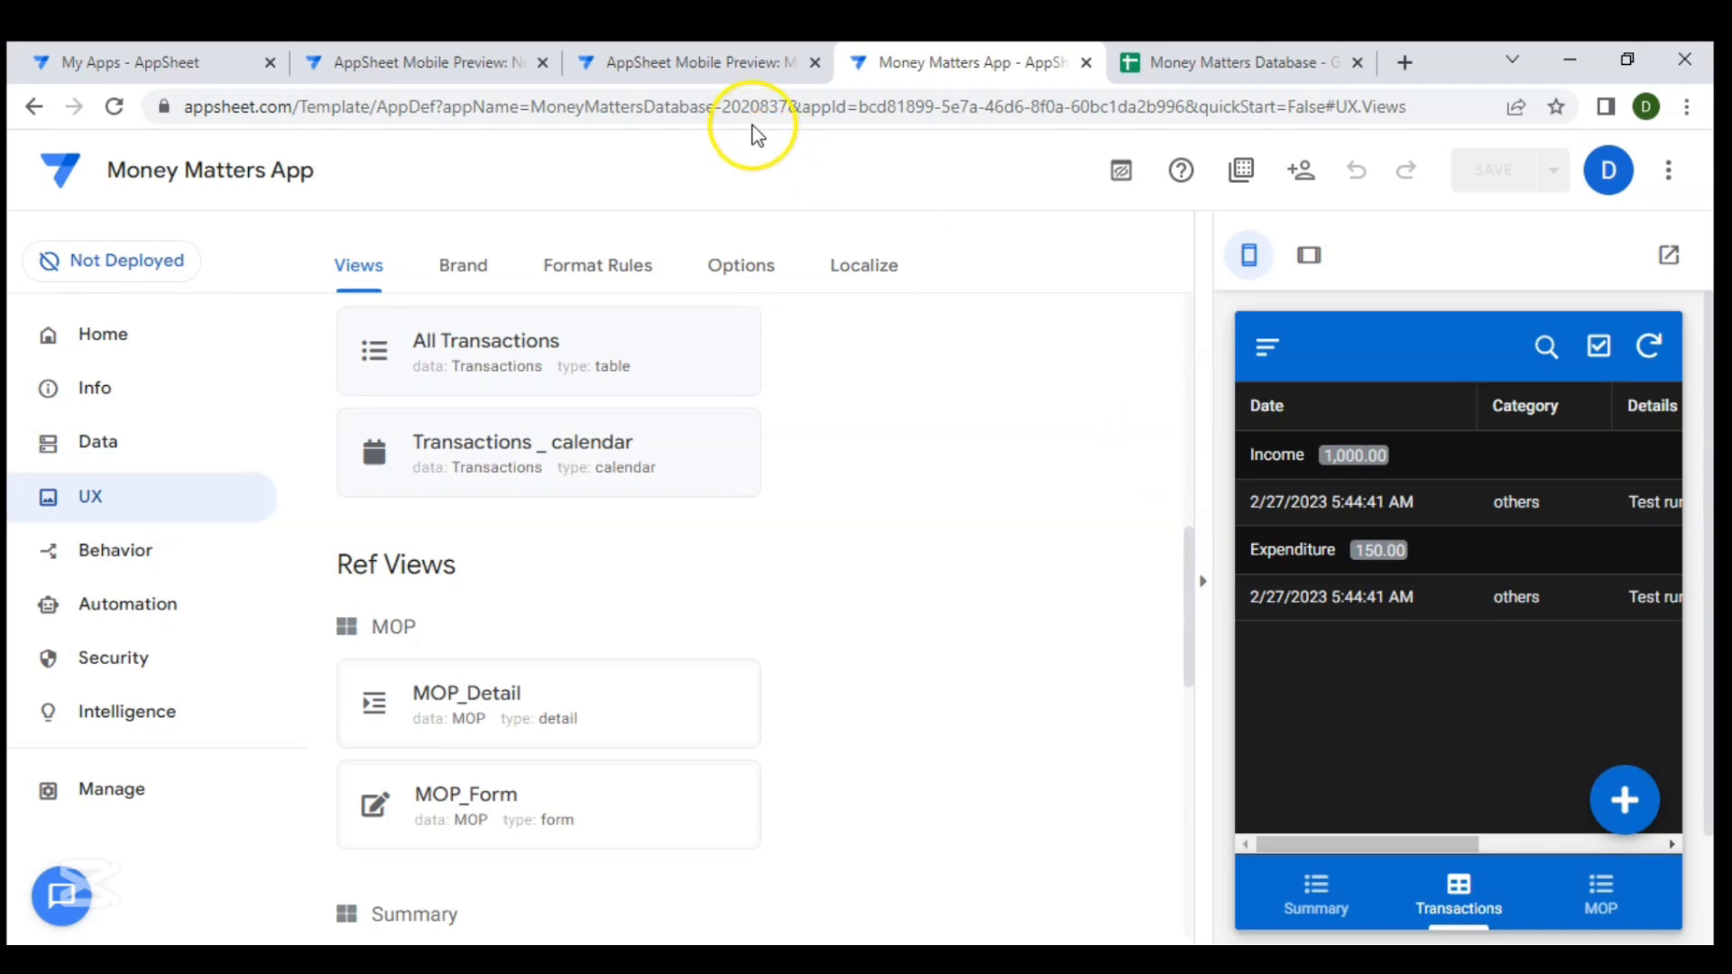
# - Switch to the mobile preview tab, toggle between the calendar and list views, and return to the editor
pyautogui.click(678, 65)
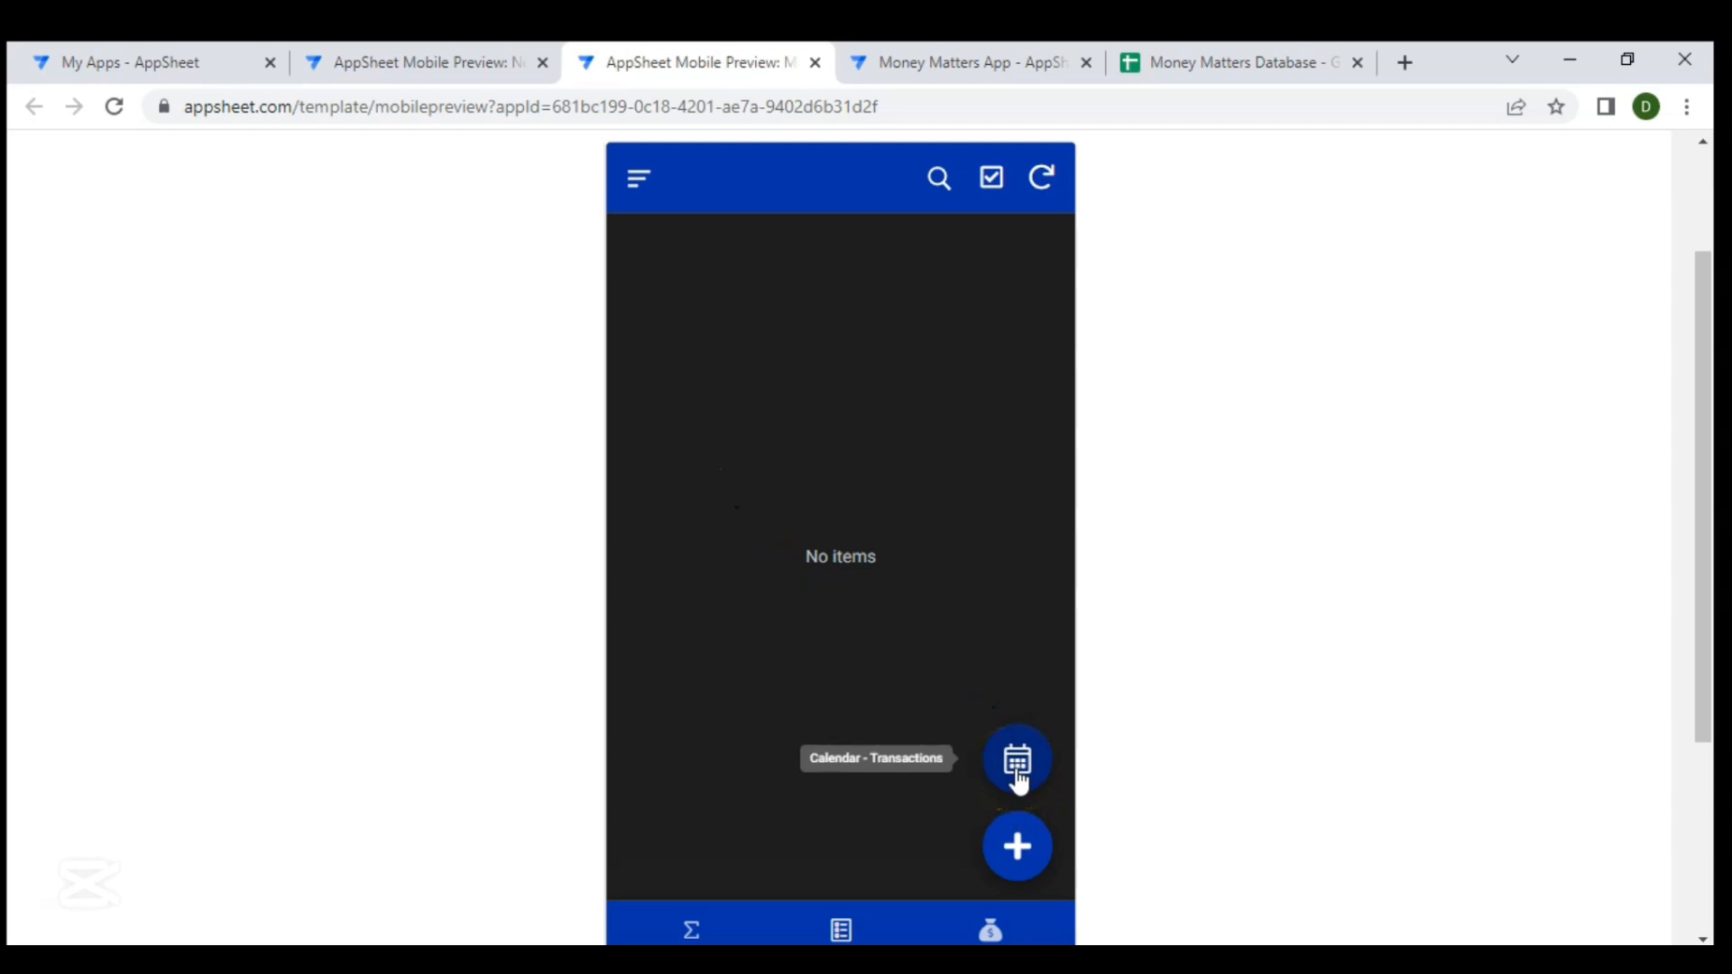
pyautogui.scroll(-1, 913, 761)
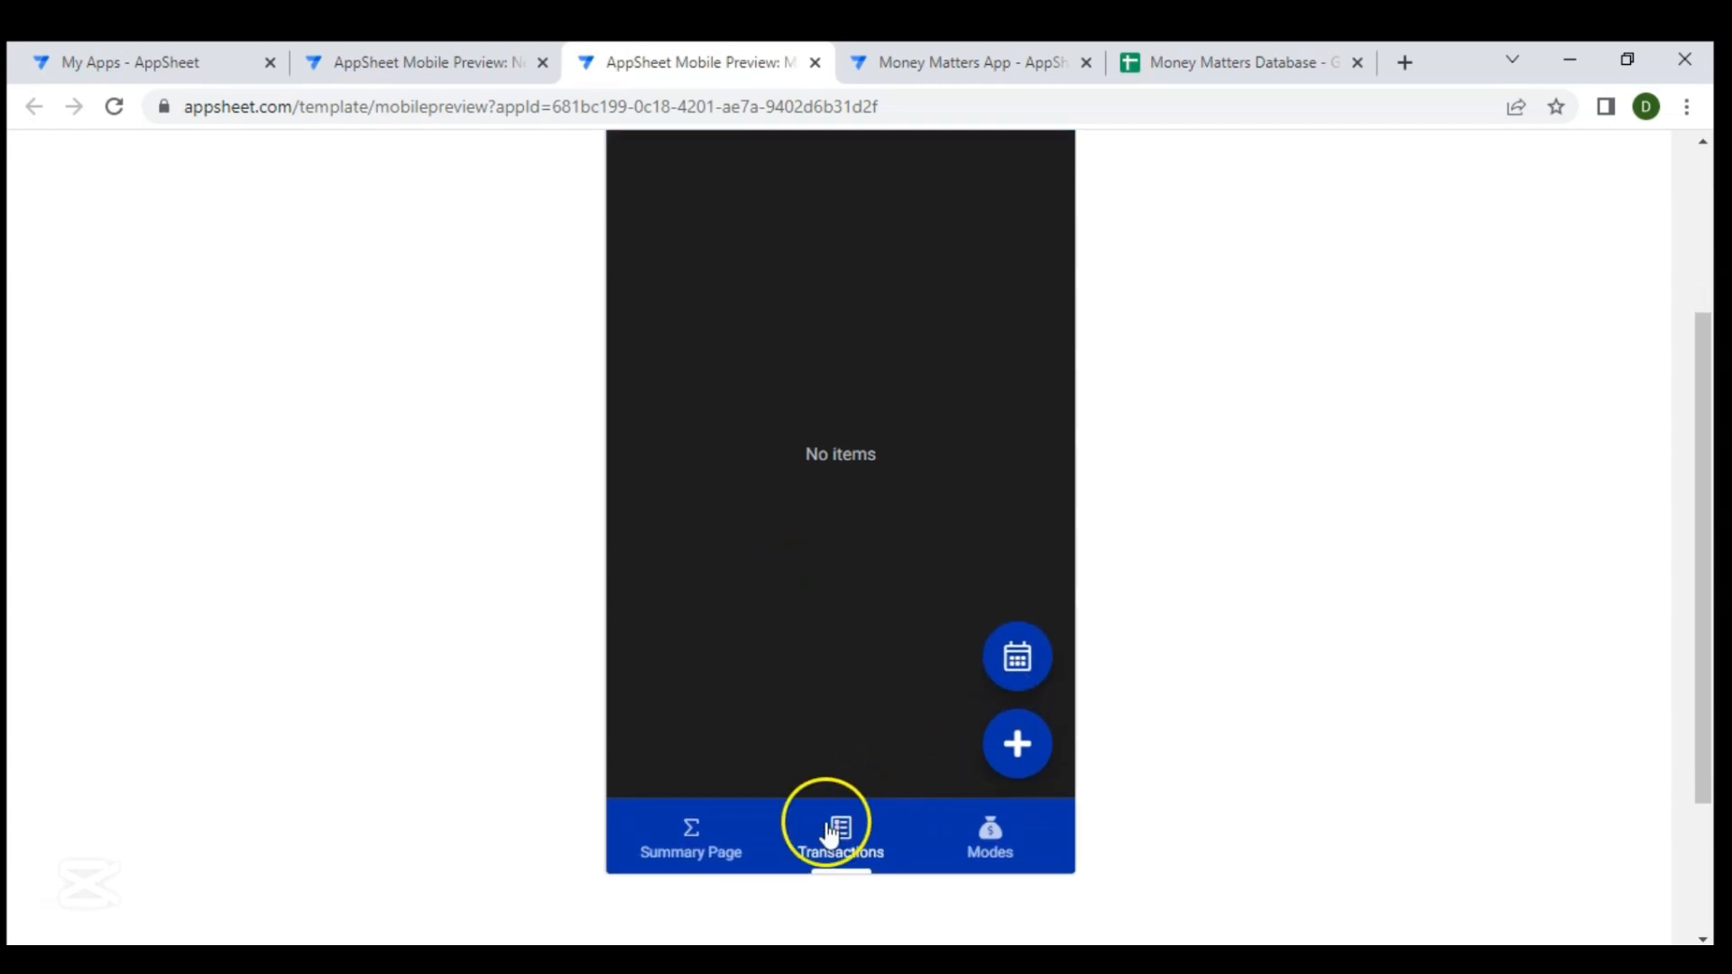
pyautogui.click(1022, 681)
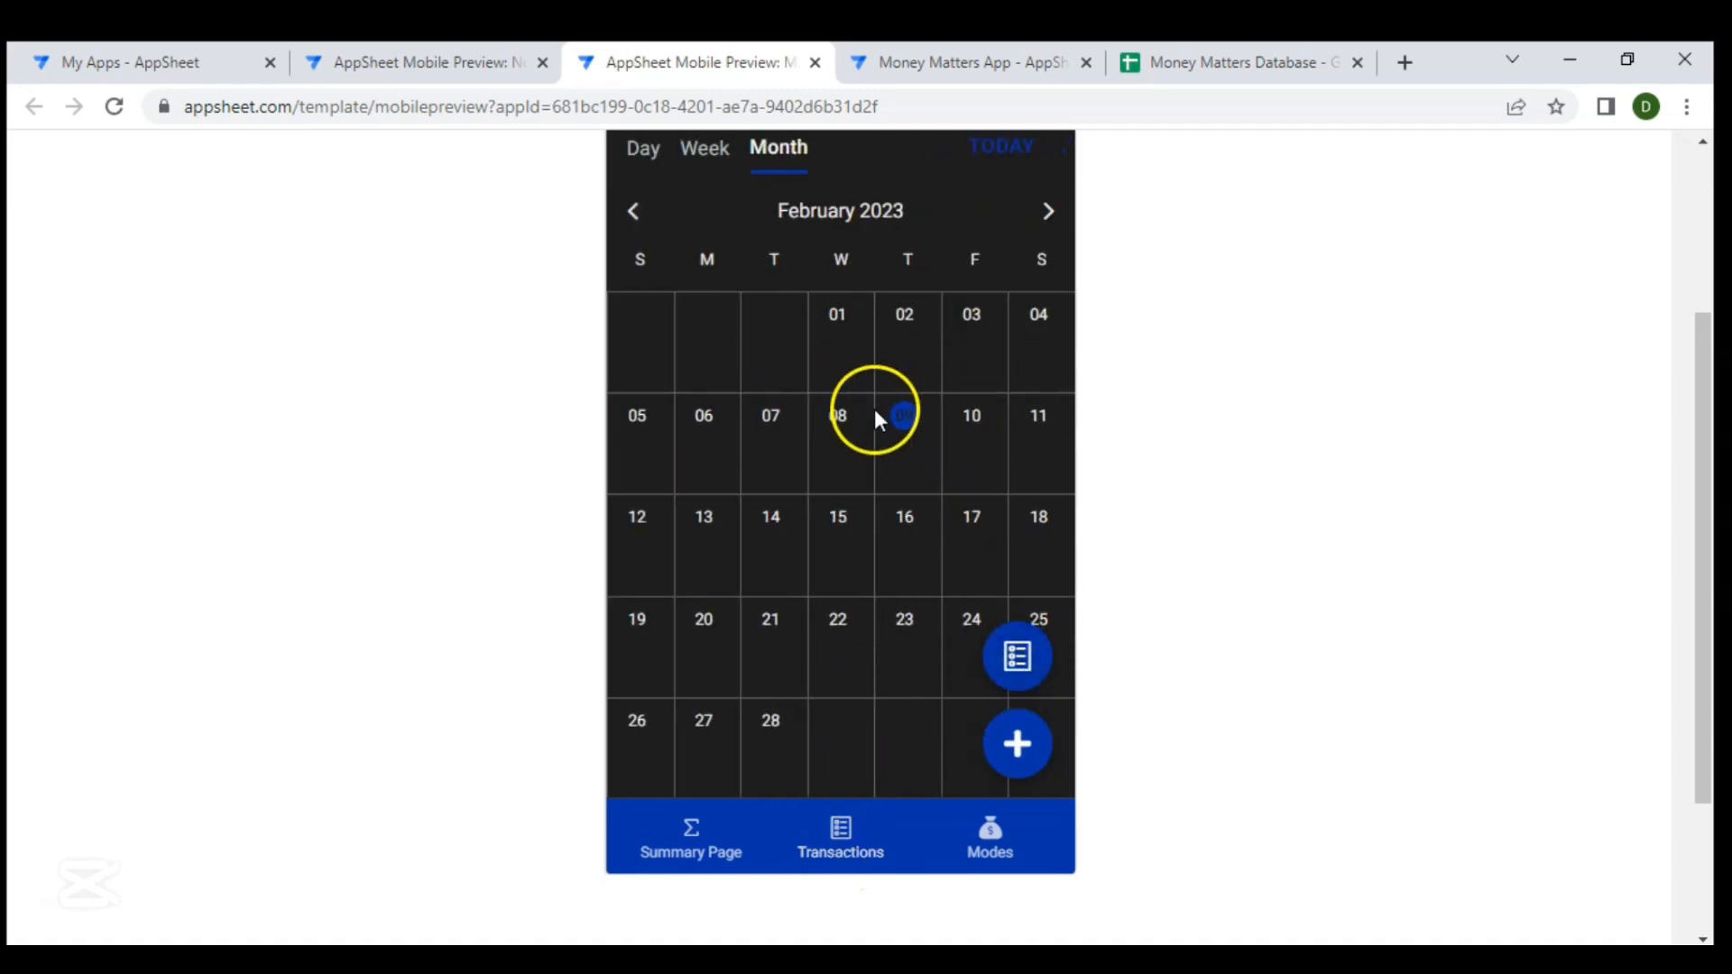
pyautogui.click(1015, 651)
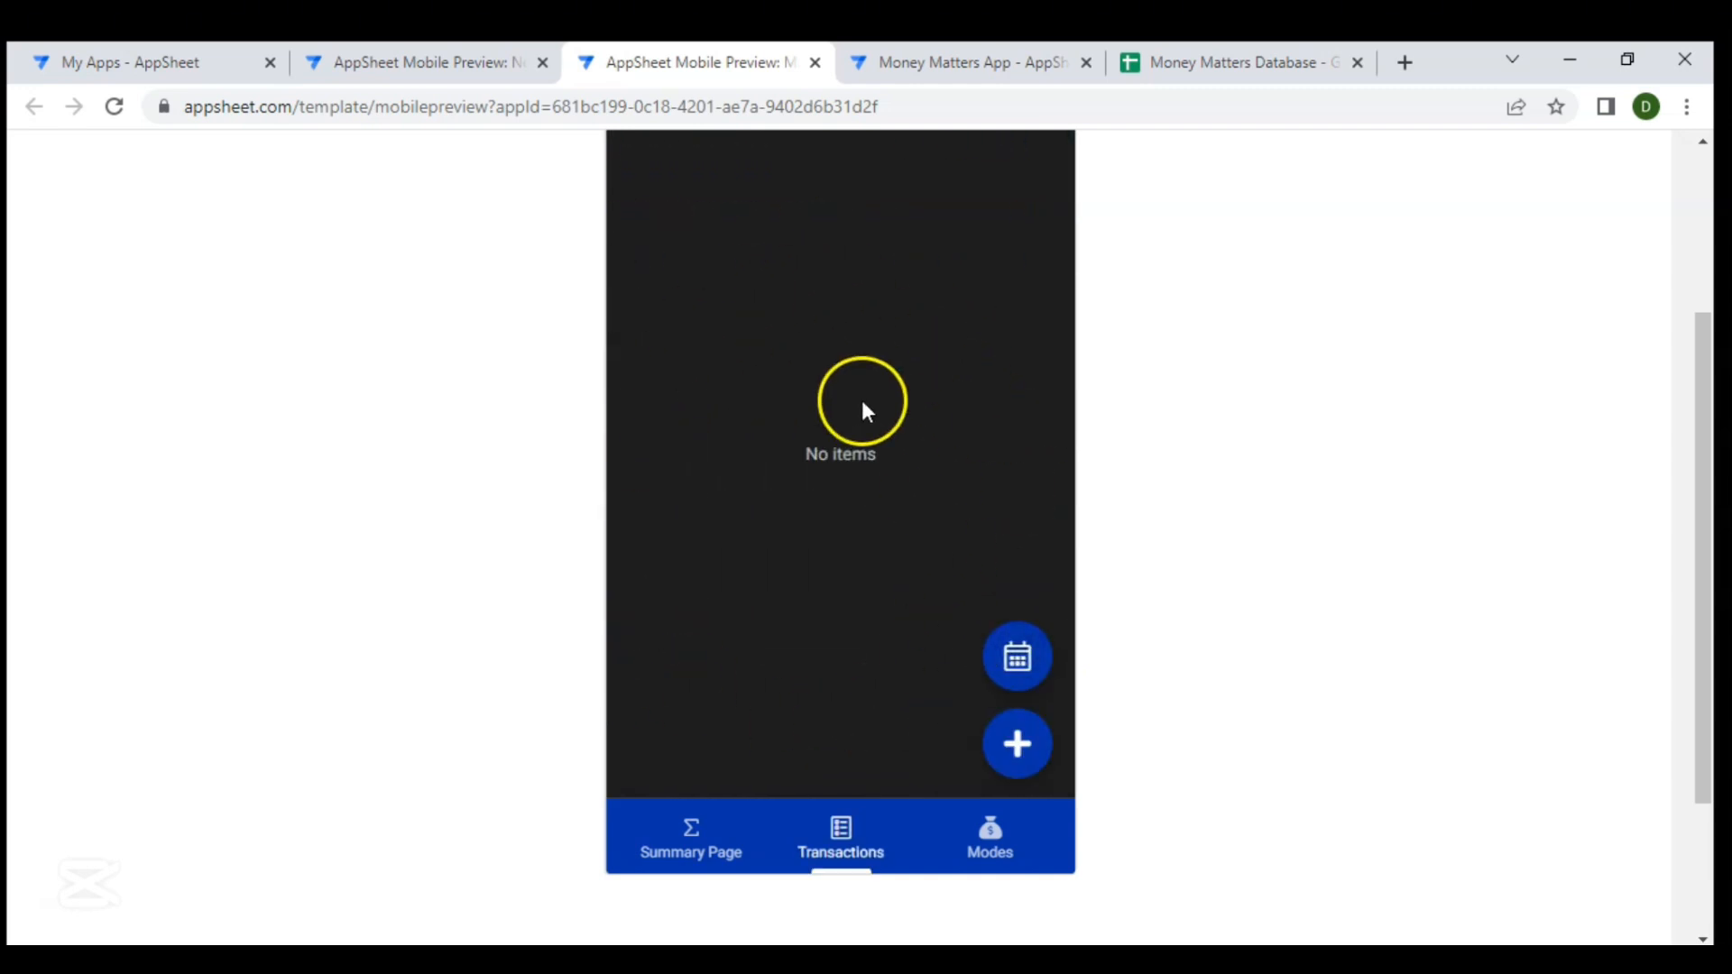
pyautogui.scroll(1, 891, 539)
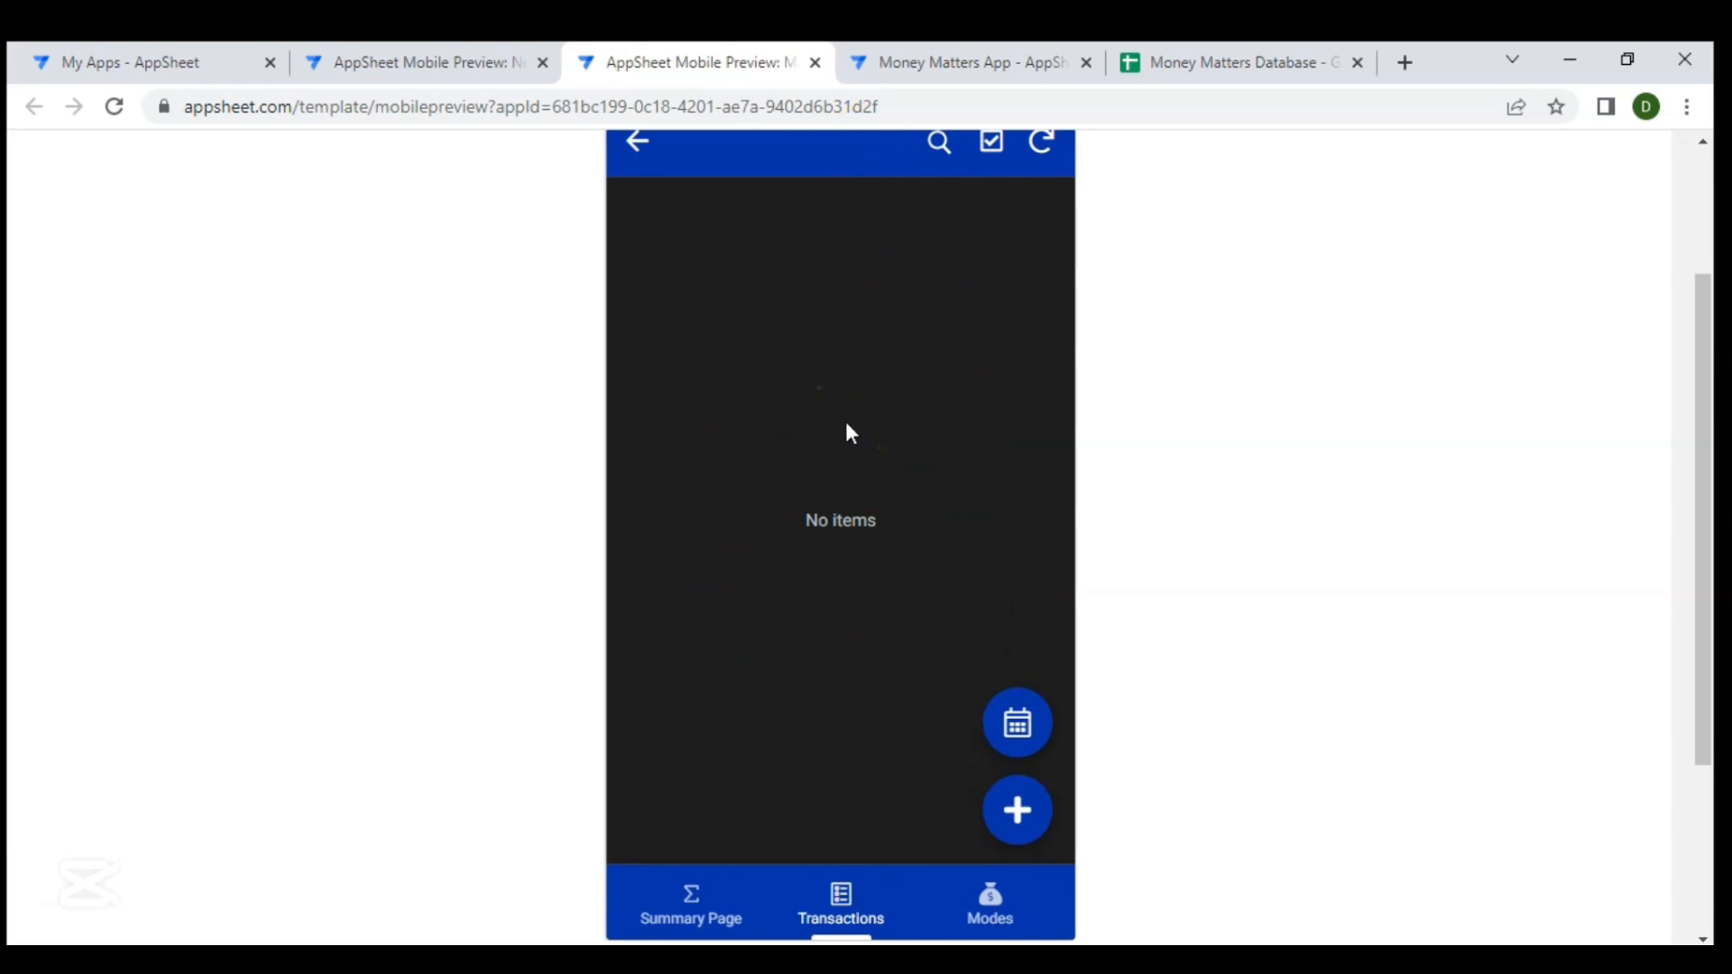
pyautogui.click(962, 59)
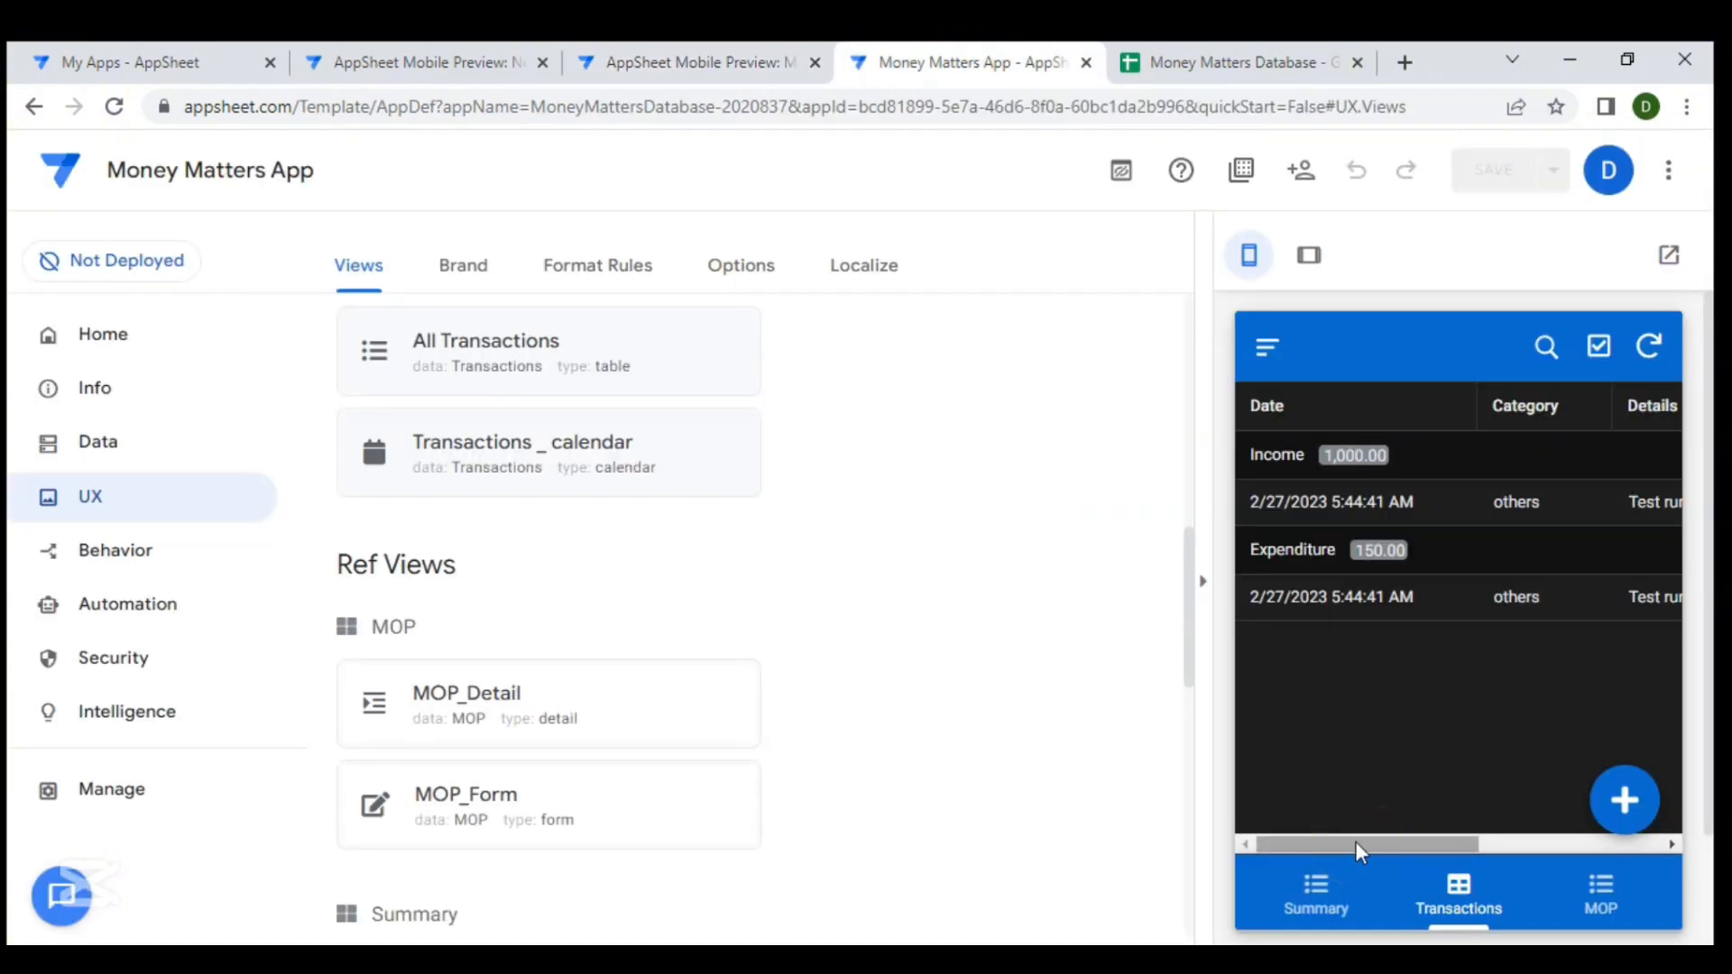
# - Create a new action in the app's Behavior actions
pyautogui.click(135, 547)
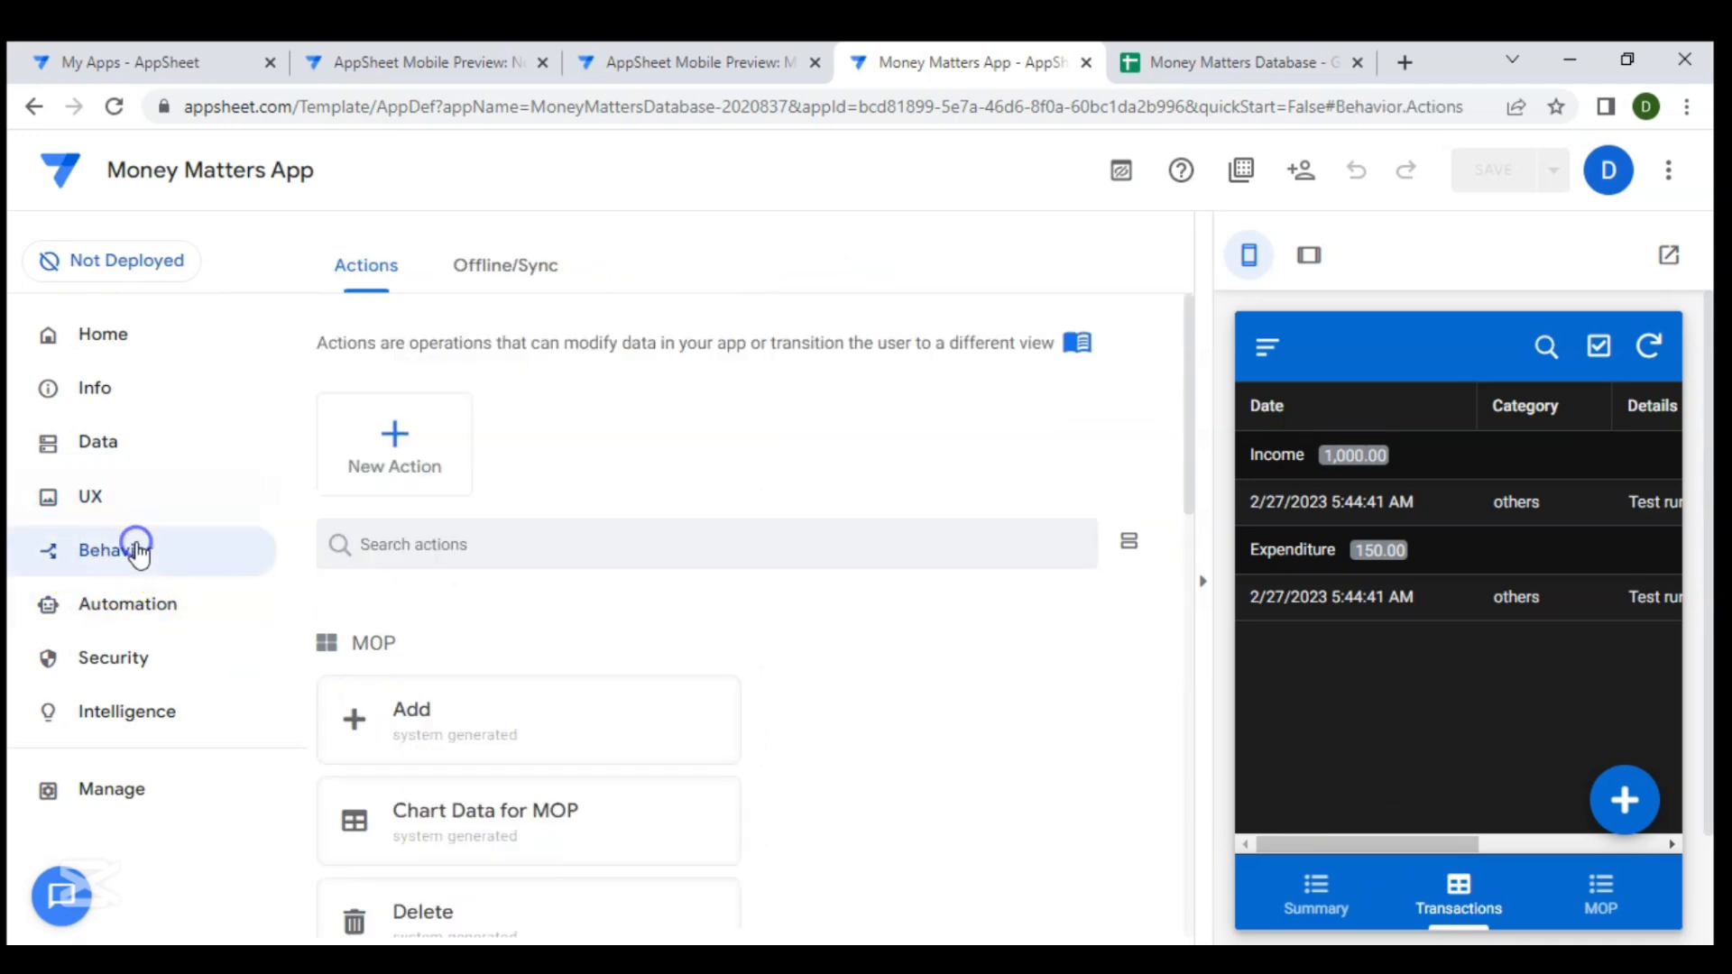
pyautogui.click(118, 570)
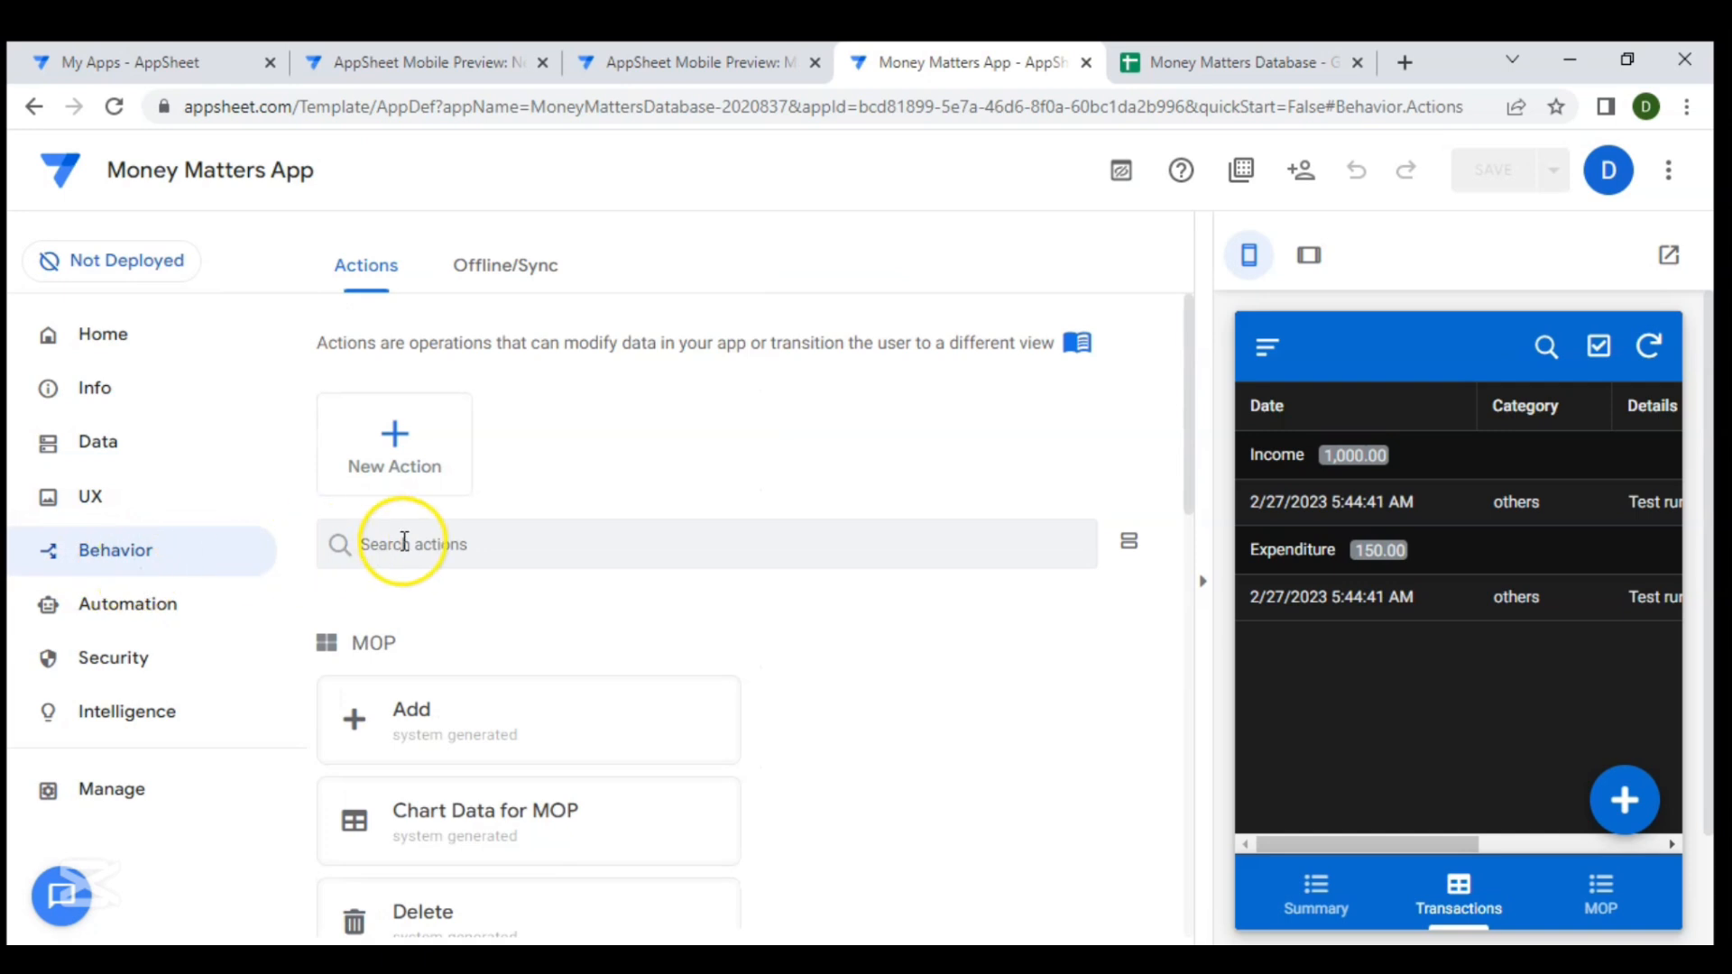
pyautogui.scroll(-2, 404, 541)
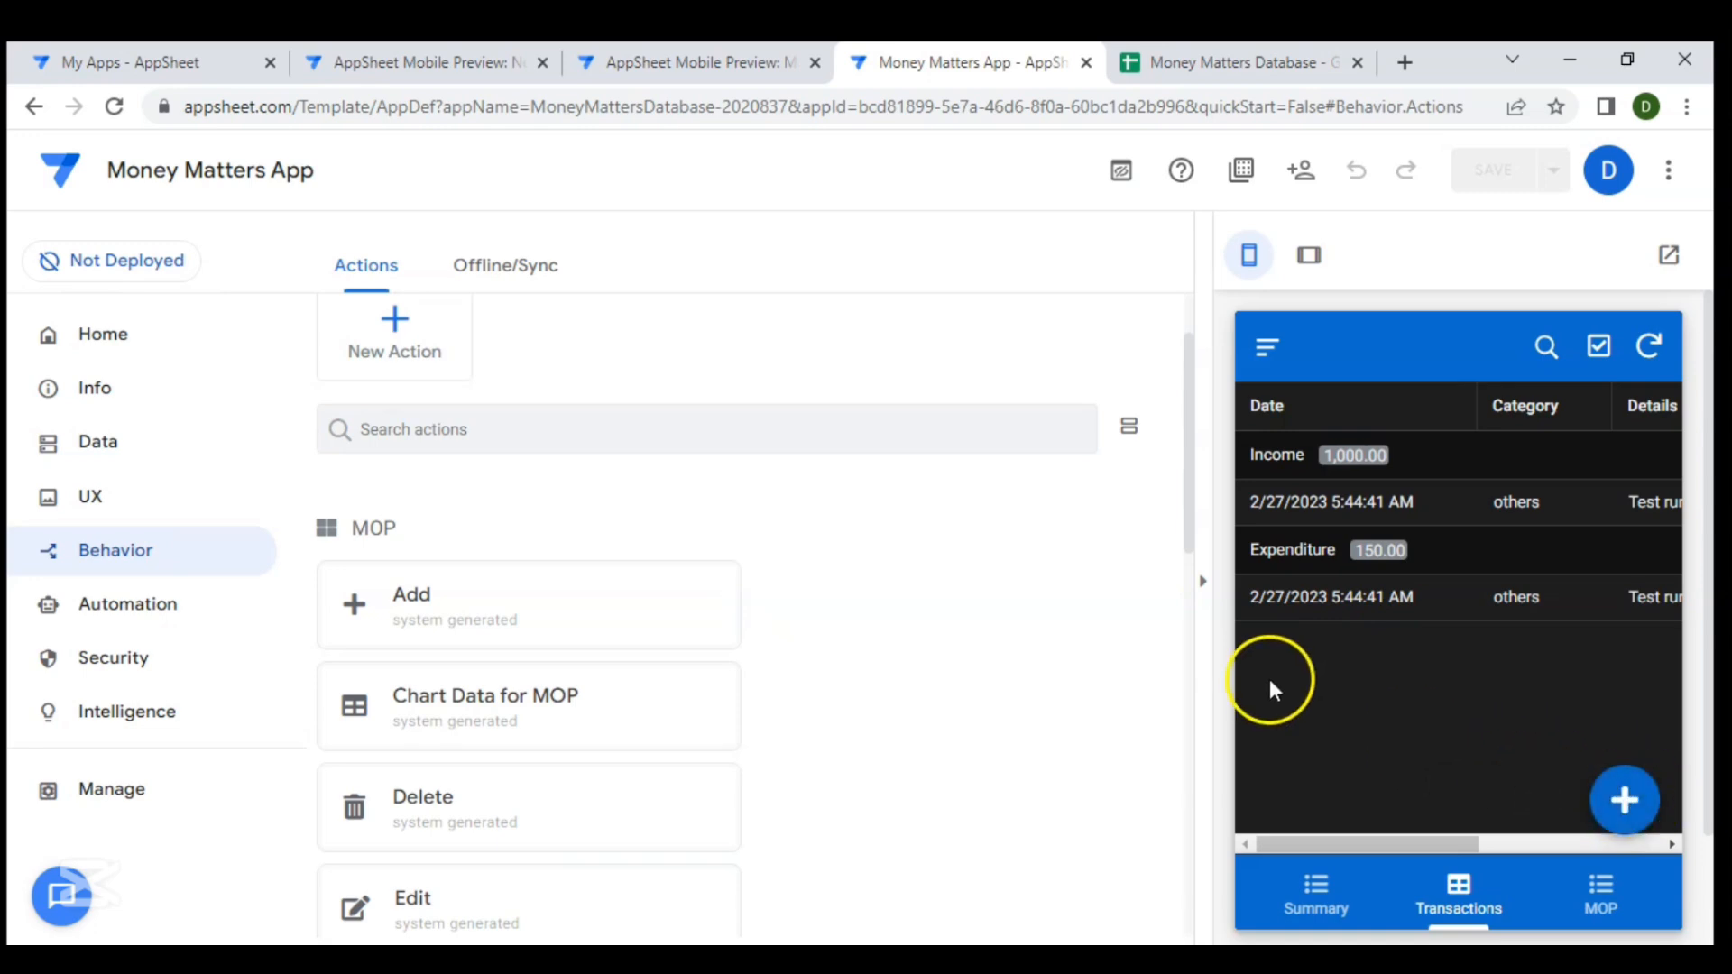
pyautogui.scroll(1, 924, 632)
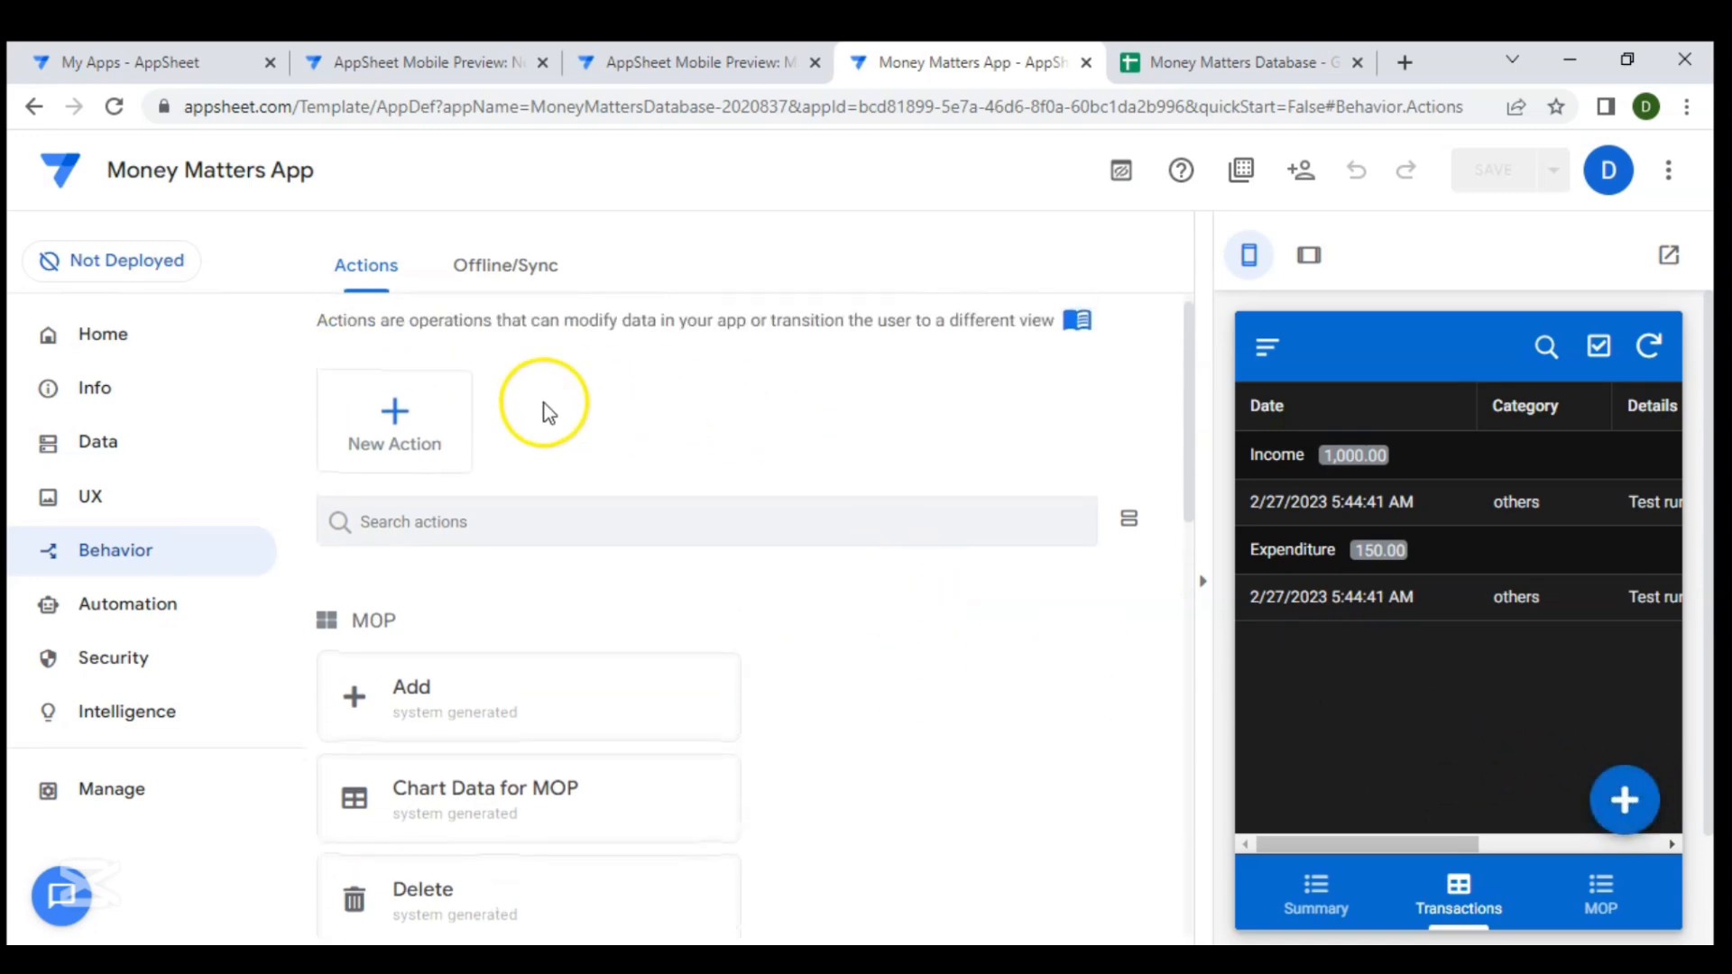
pyautogui.click(398, 439)
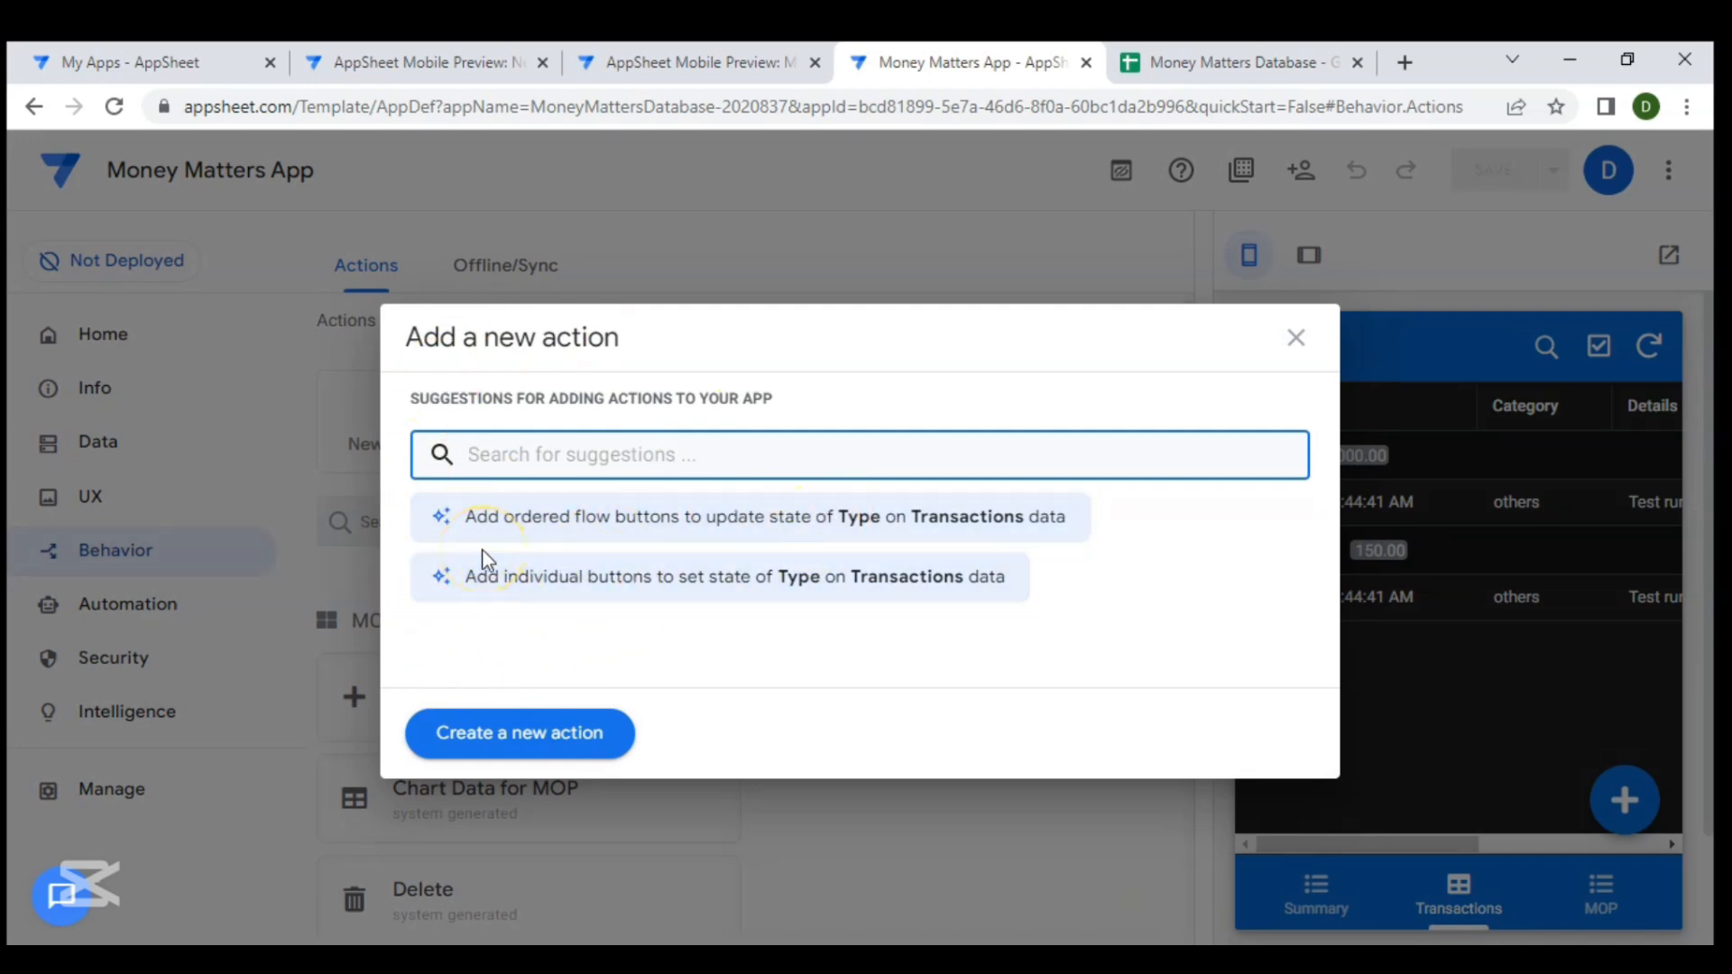
pyautogui.click(492, 744)
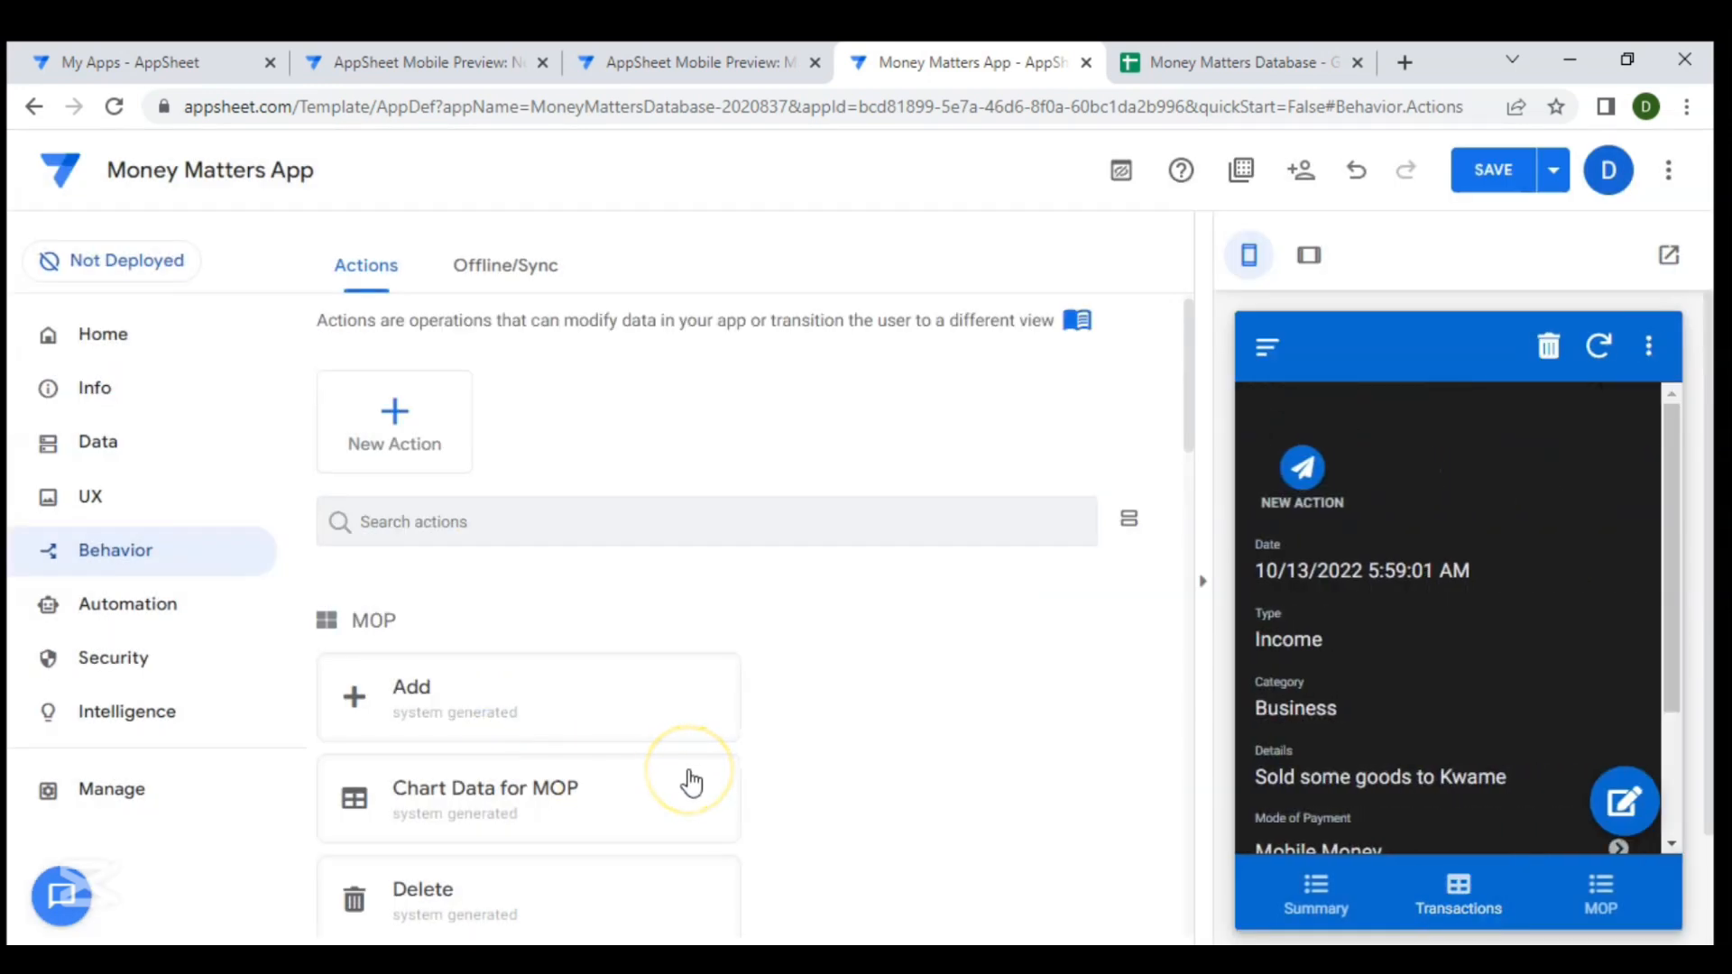
# - Name the new action "Go to Calendar"
pyautogui.scroll(-5, 599, 686)
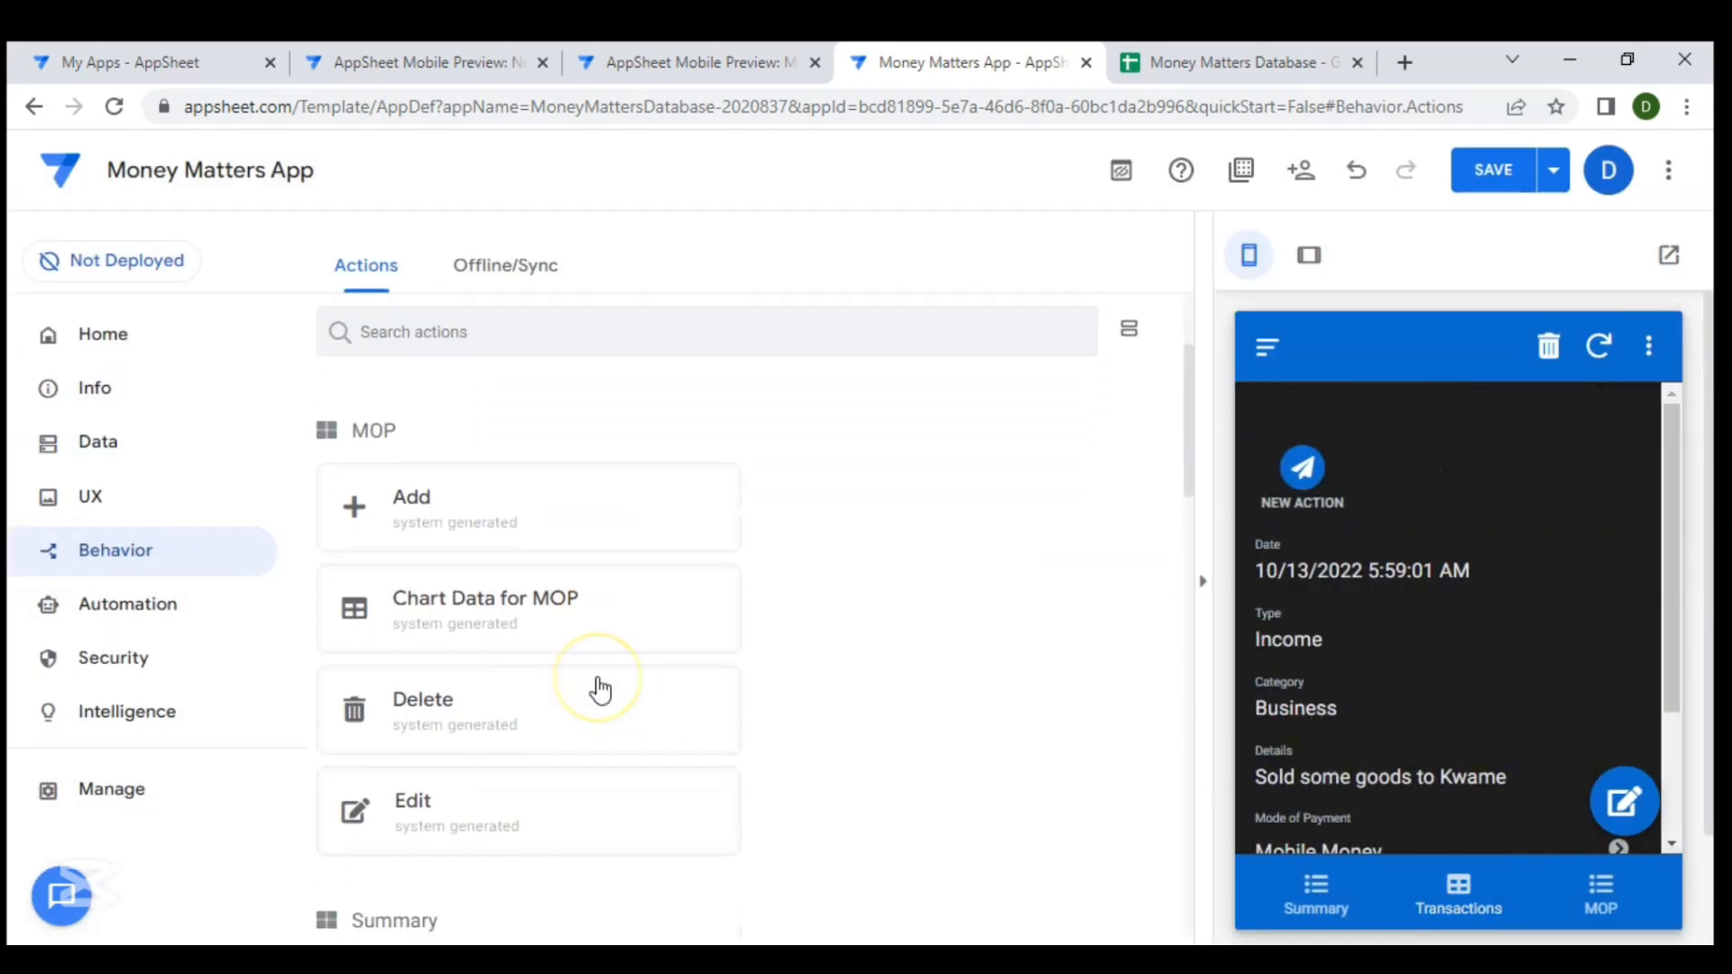
pyautogui.scroll(3, 599, 689)
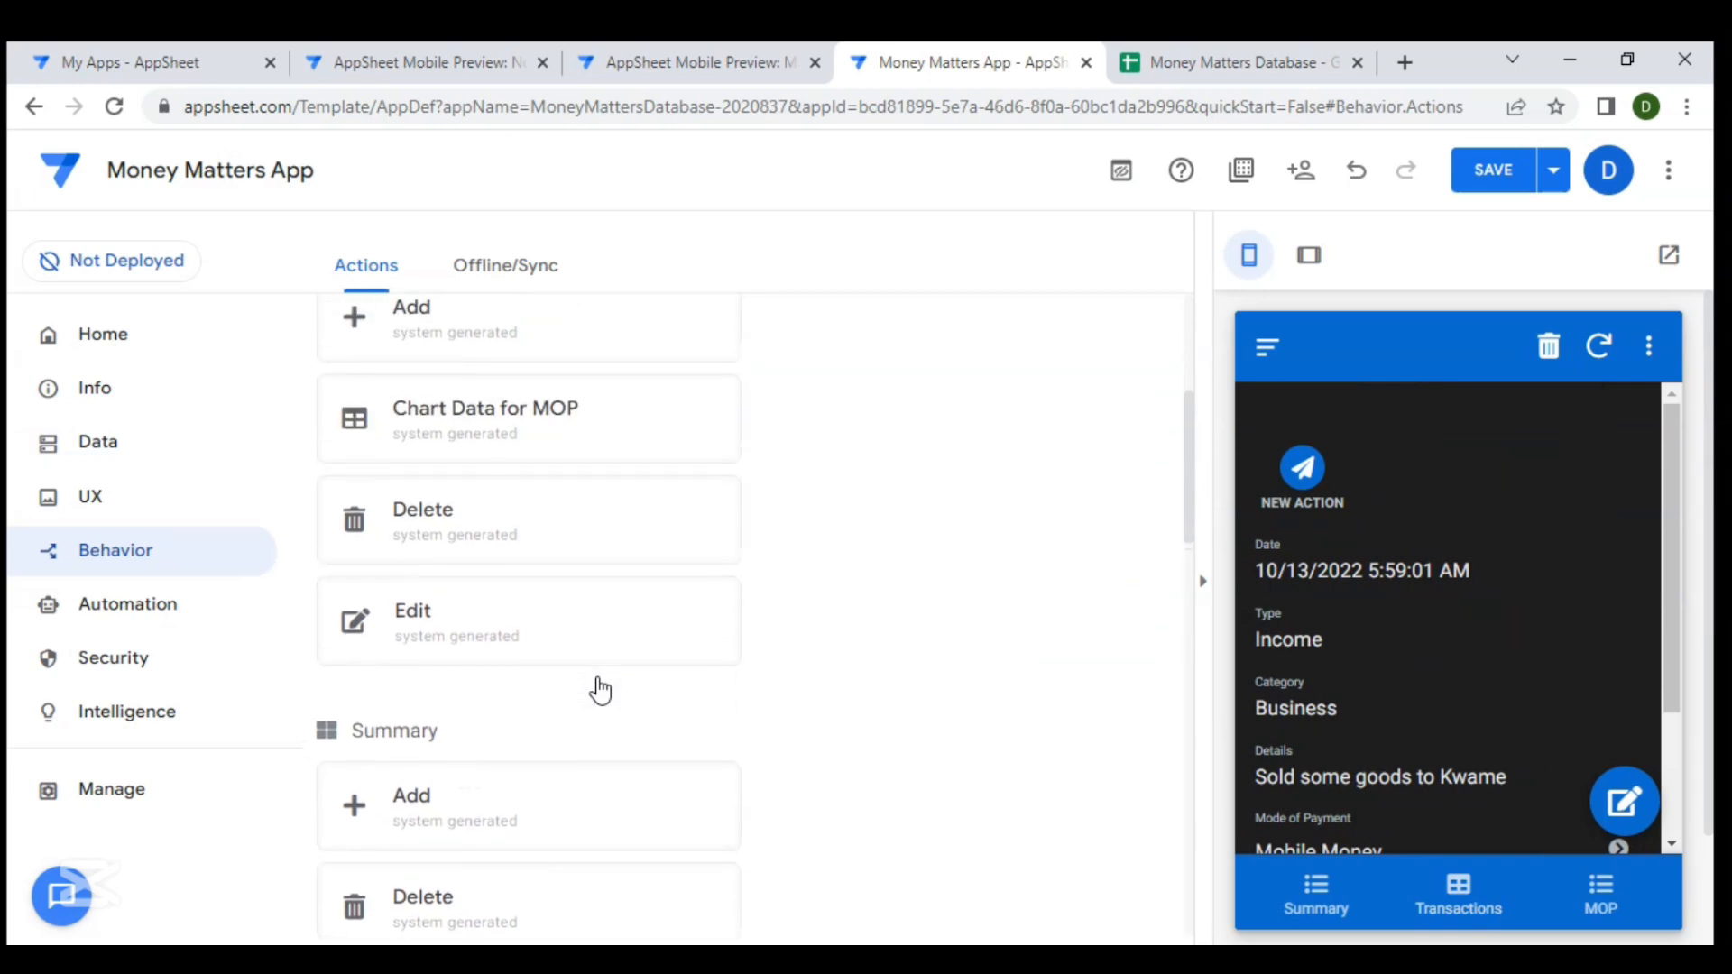
pyautogui.scroll(-8, 602, 687)
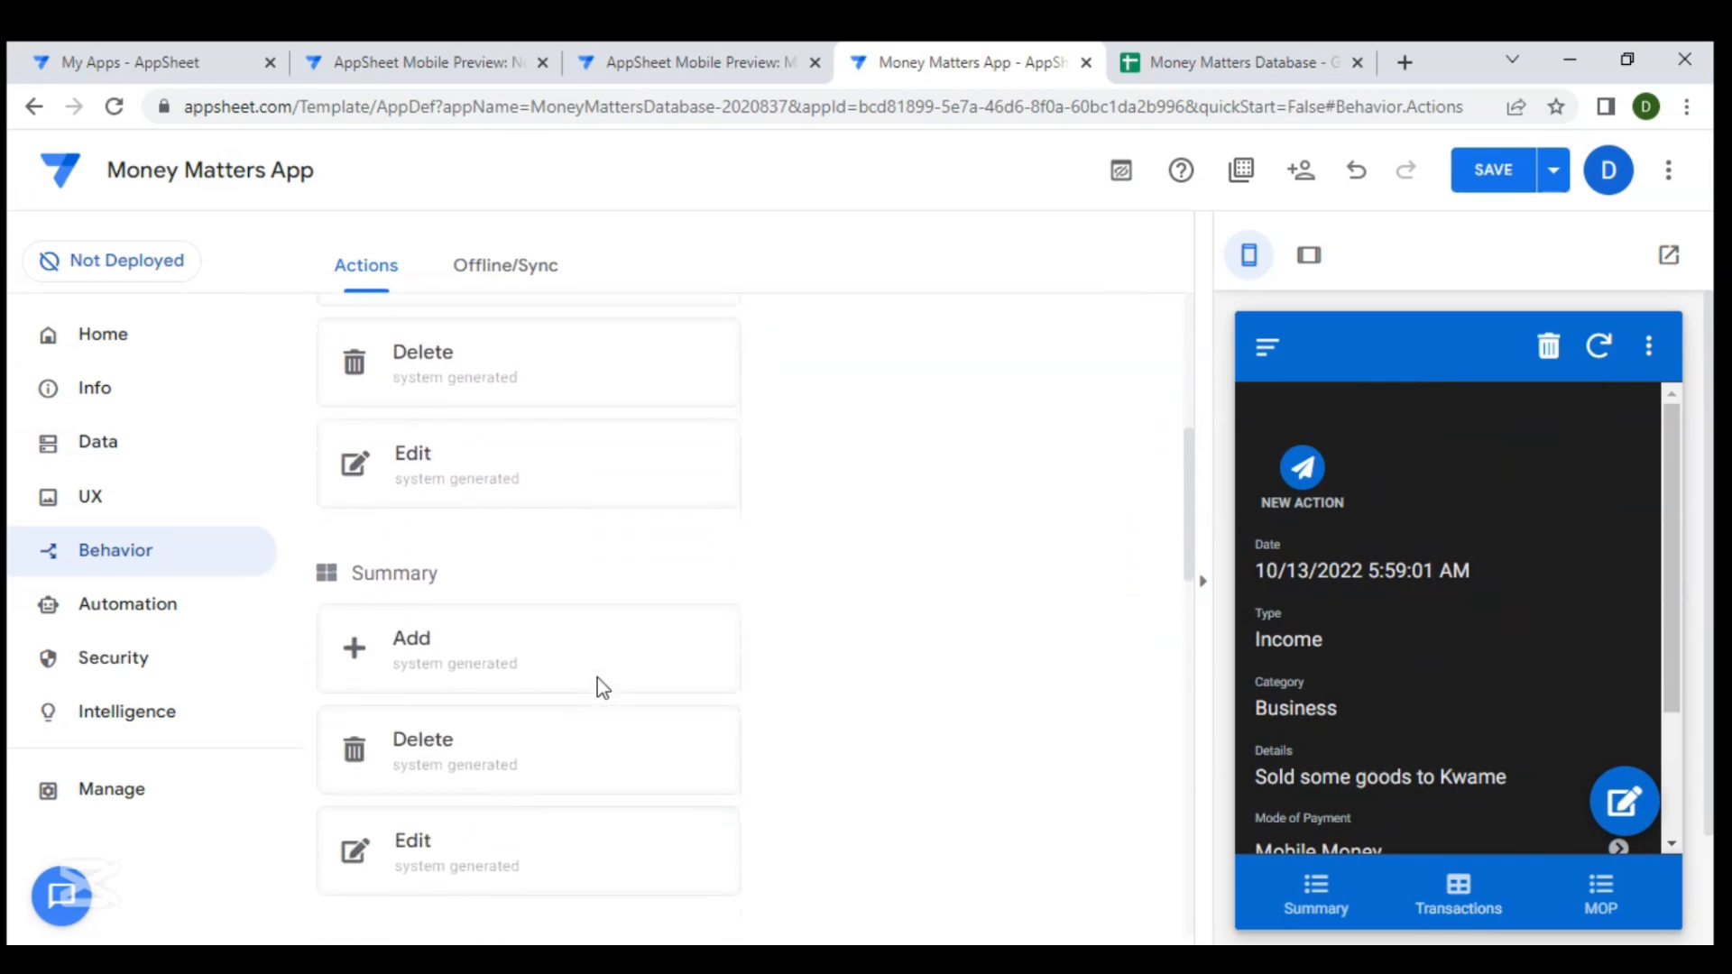
pyautogui.scroll(-3, 602, 645)
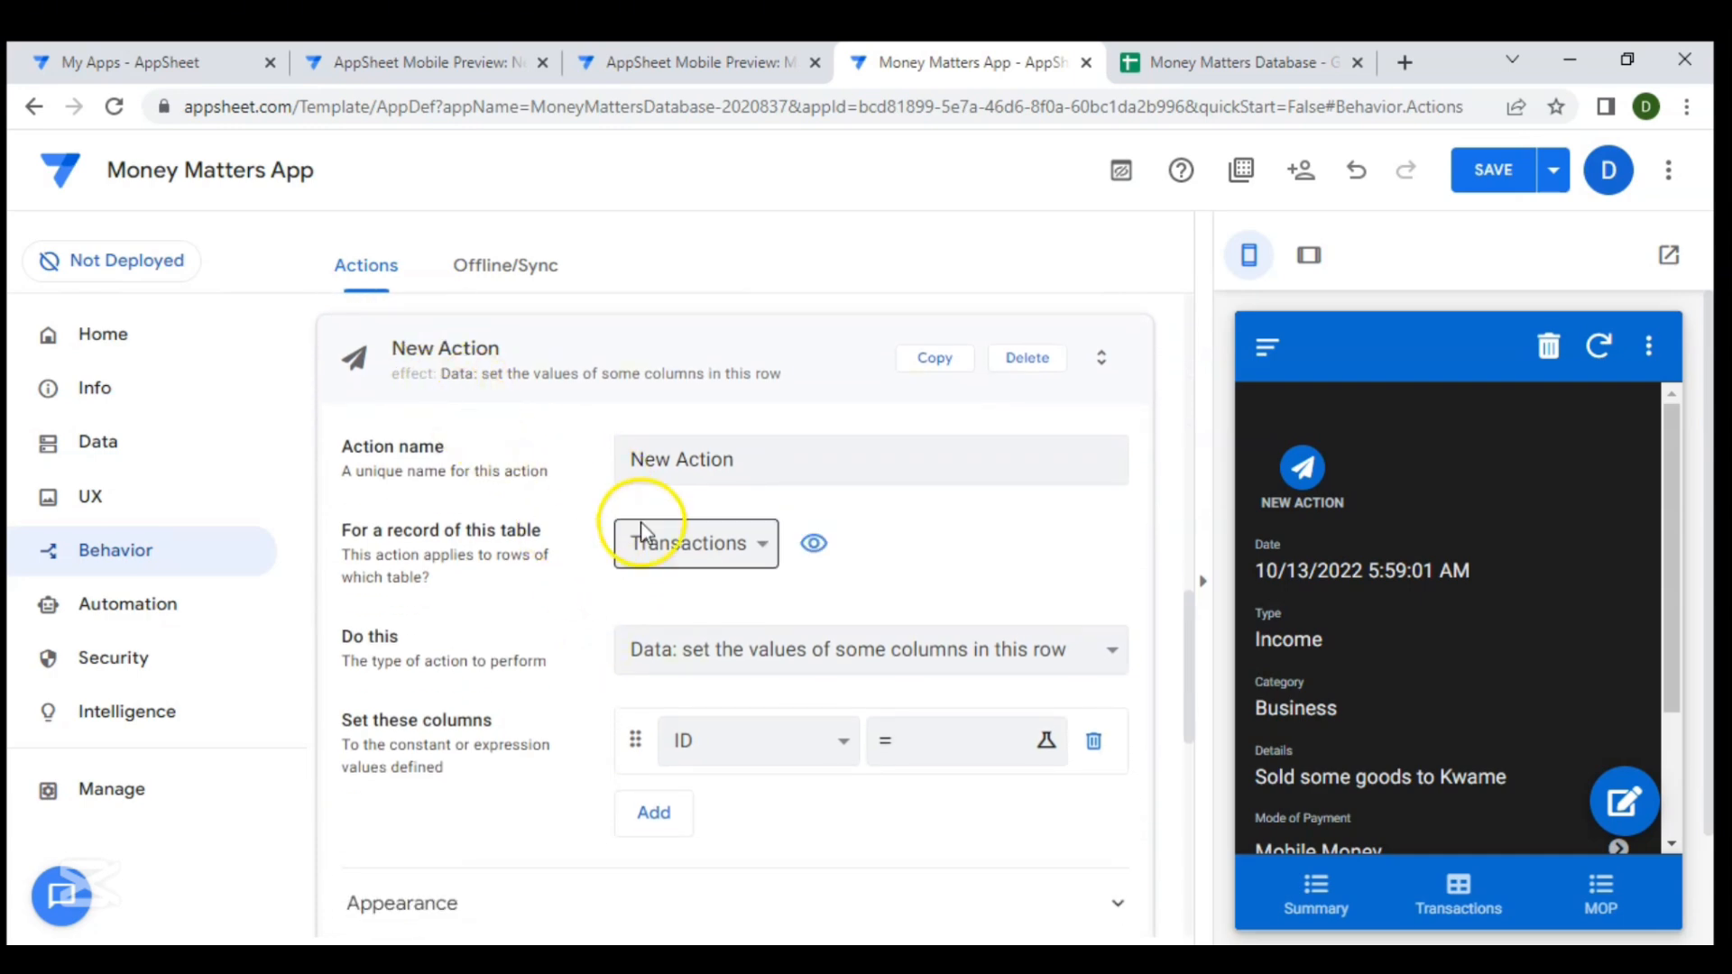
pyautogui.moveTo(734, 456); pyautogui.dragTo(589, 446)
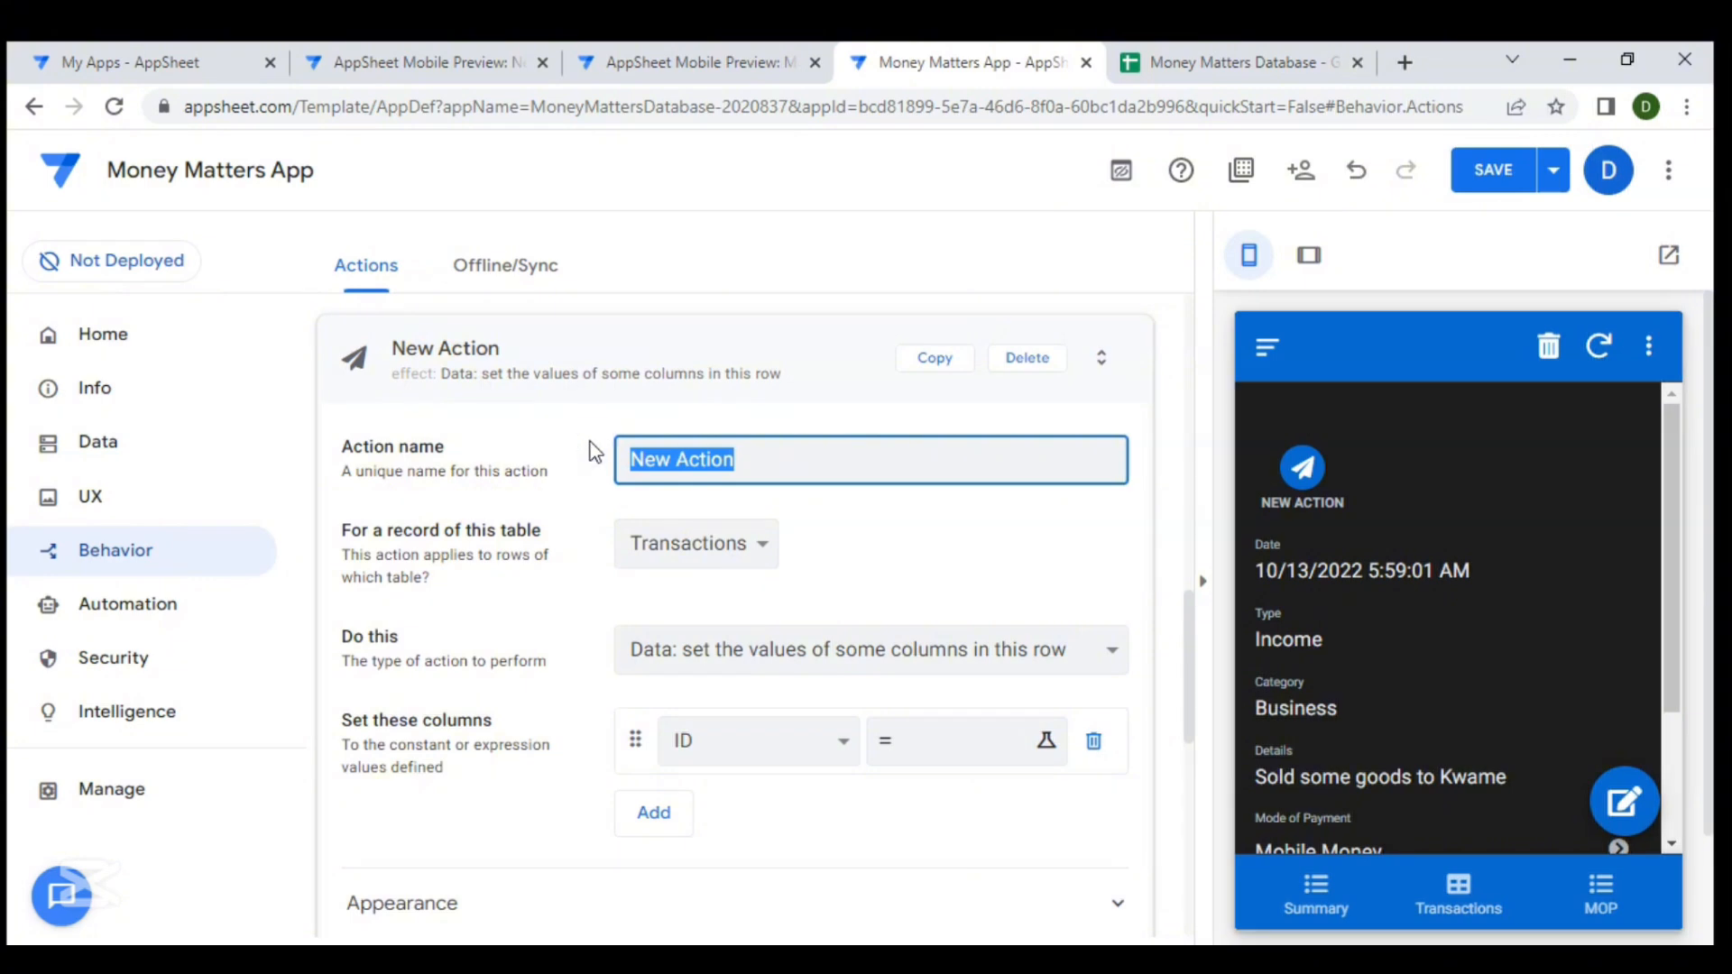
pyautogui.press('BackSpace')
pyautogui.write('Go')
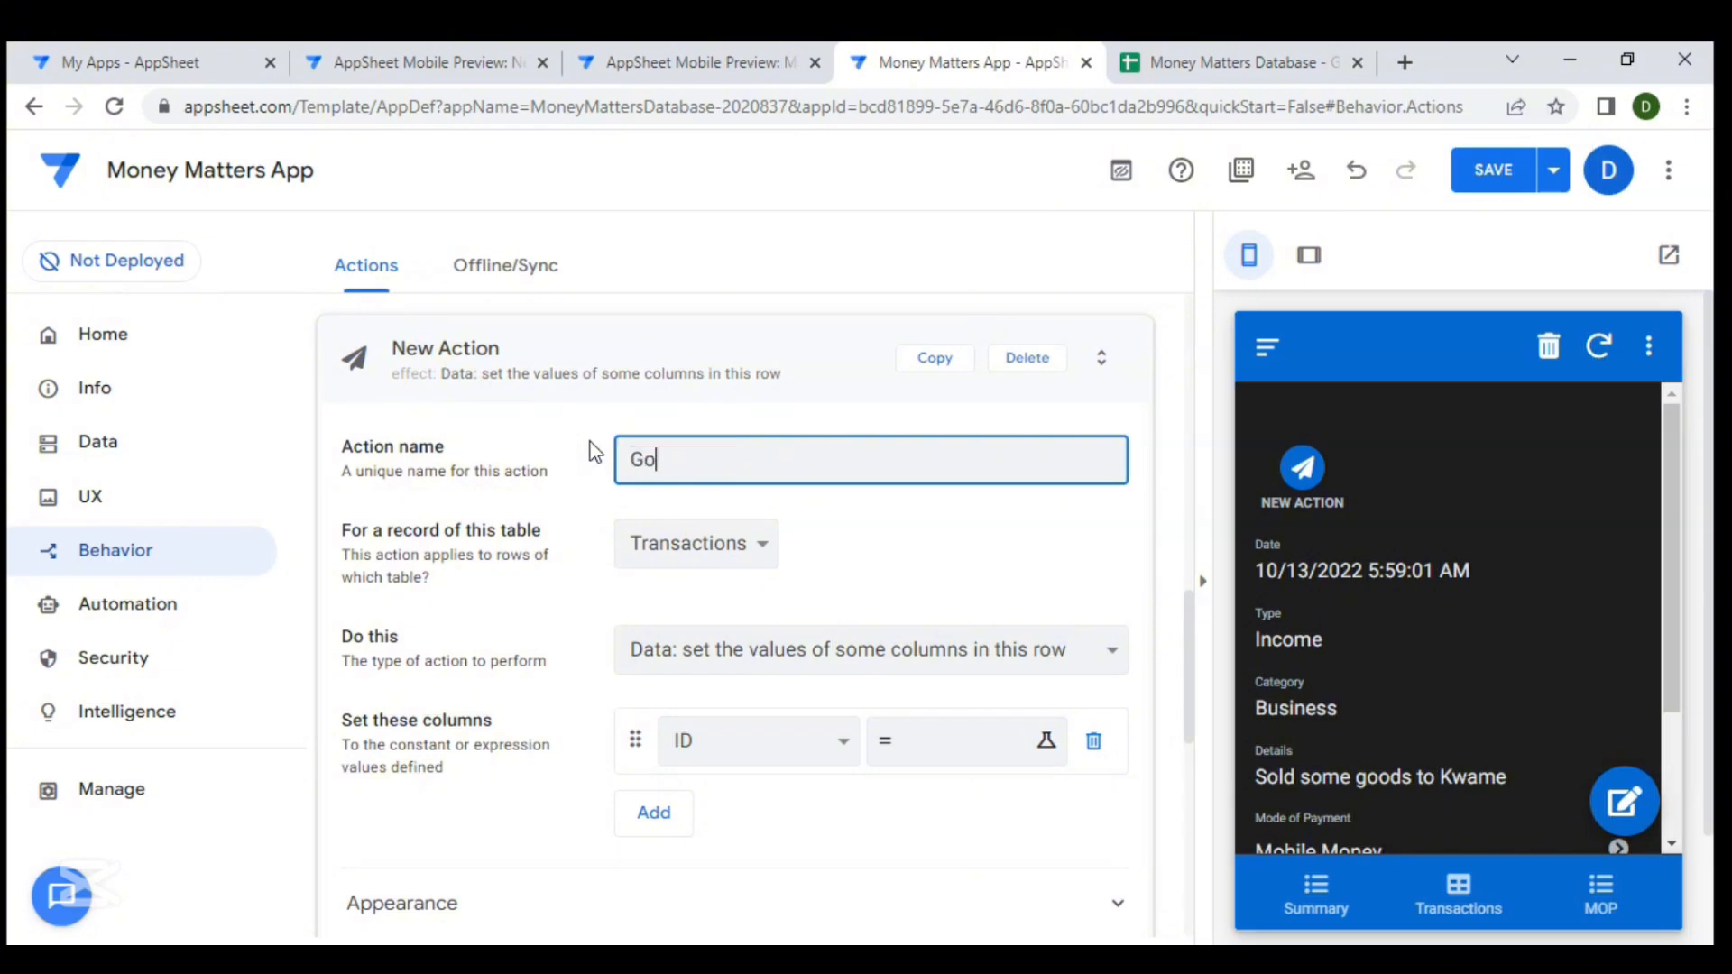
pyautogui.write(' to Calendar')
# - Choose a new action type for Go to Calendar from the action type options
pyautogui.scroll(-1, 808, 541)
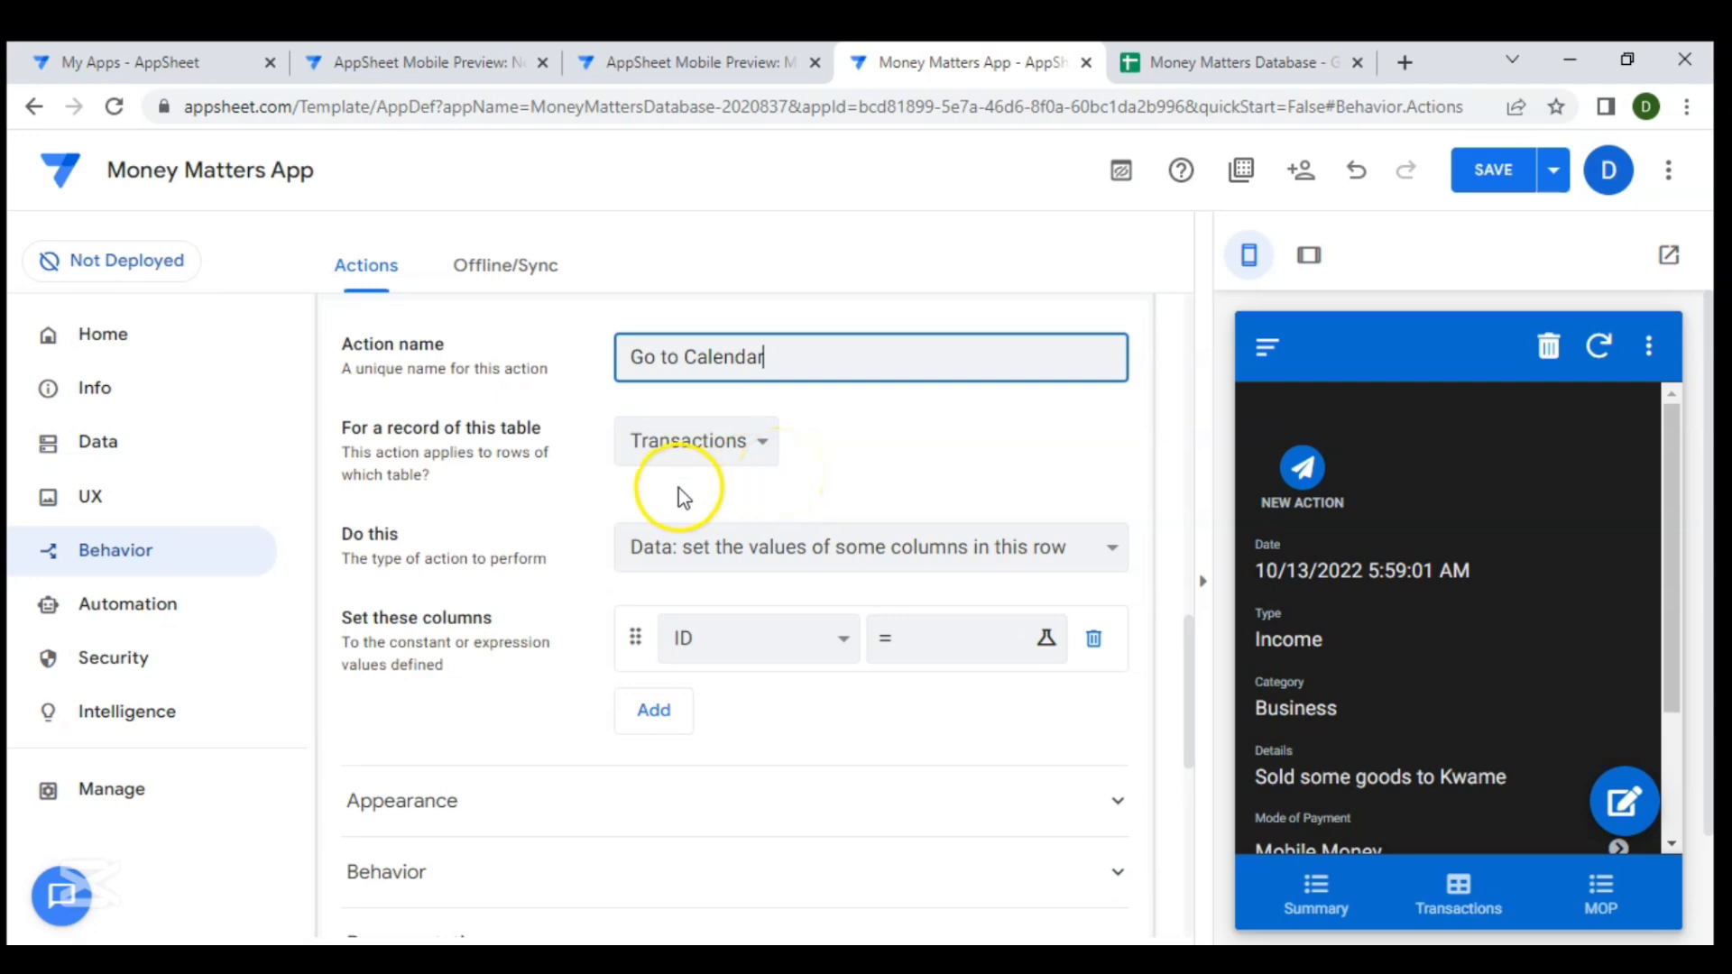
pyautogui.scroll(-1, 708, 487)
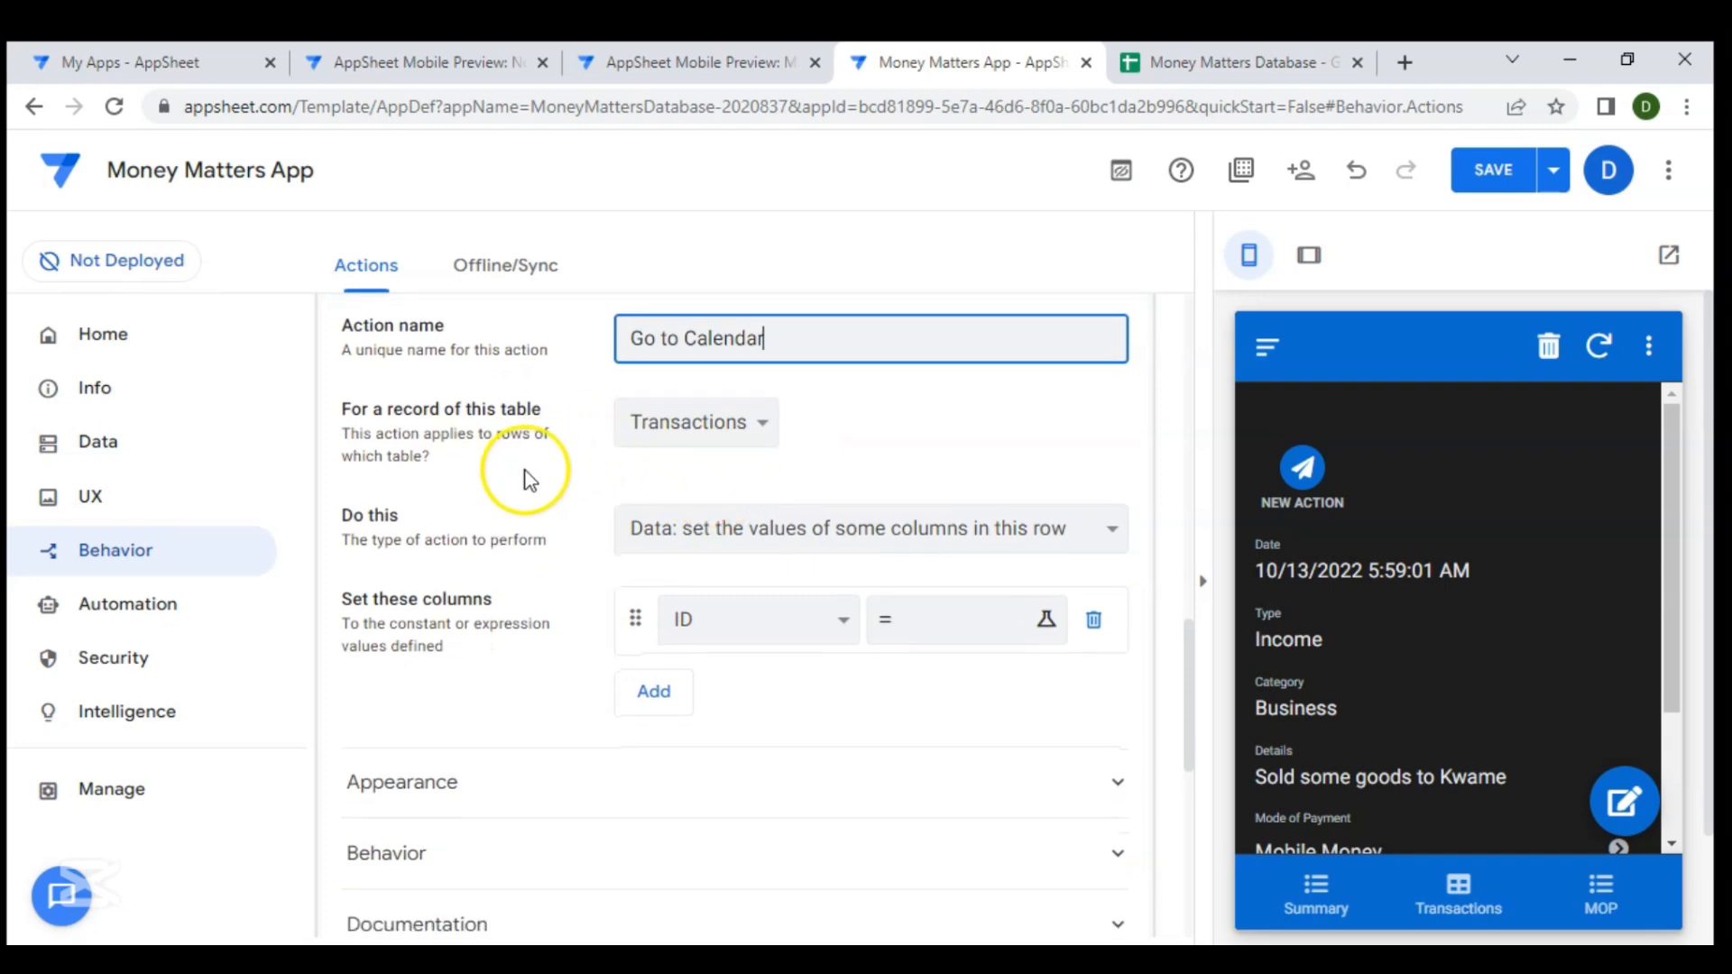
pyautogui.scroll(-1, 708, 467)
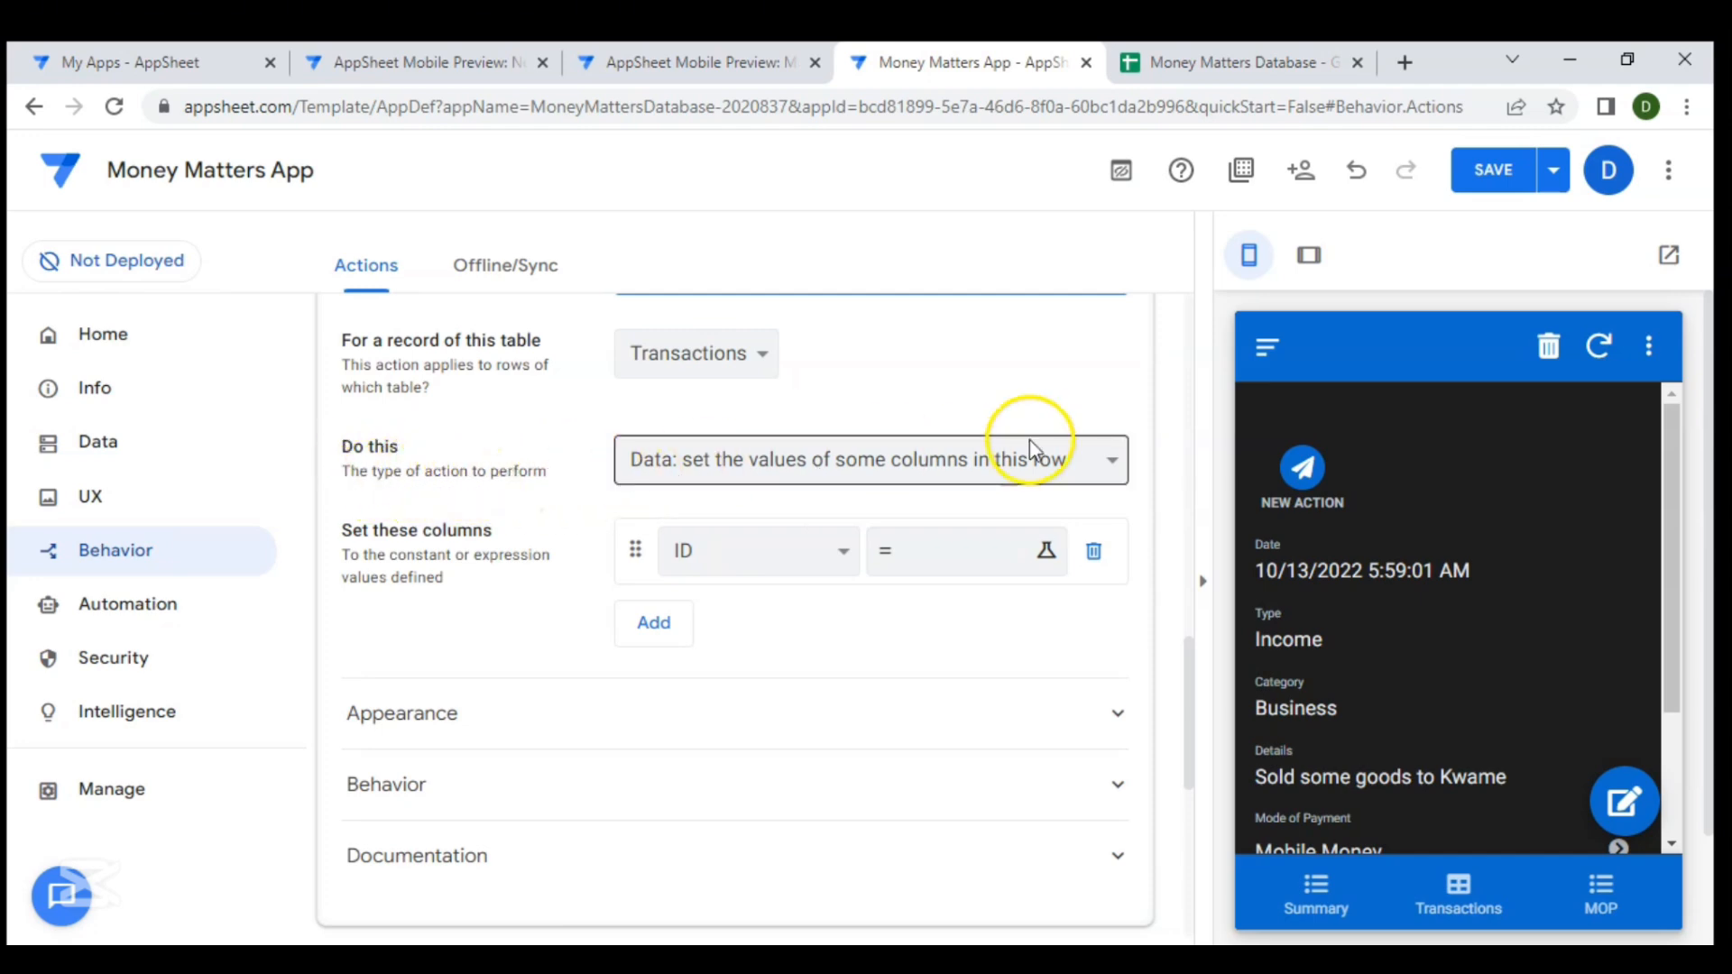
pyautogui.click(1112, 460)
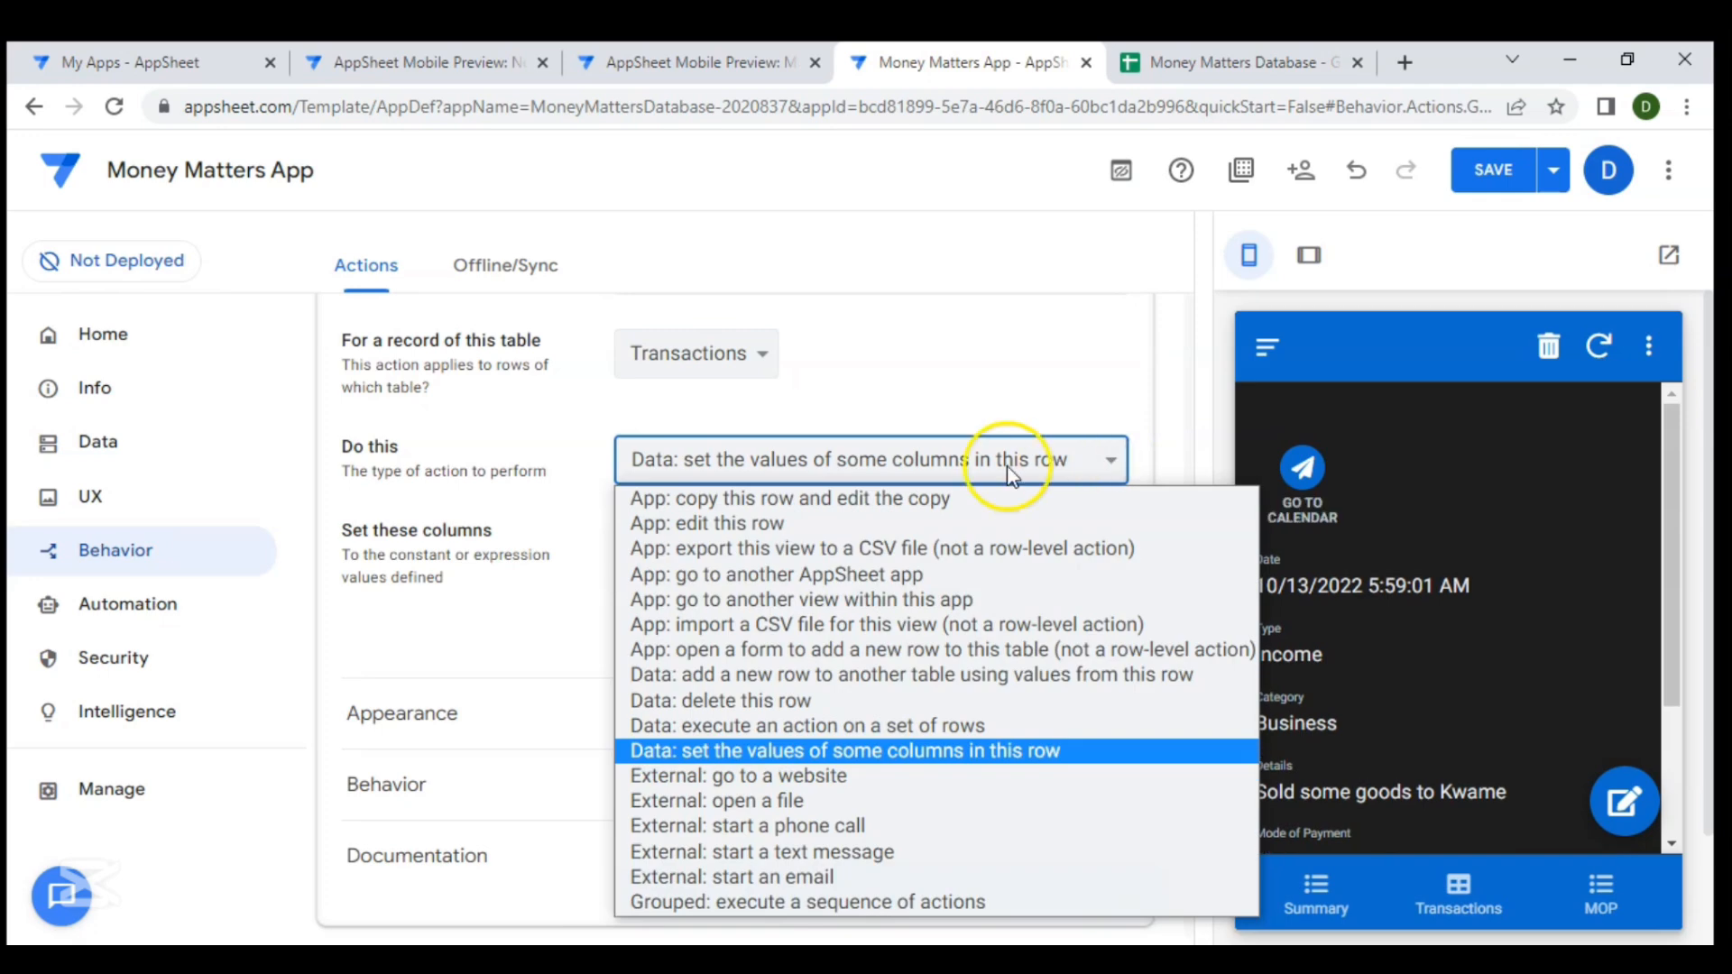
pyautogui.click(607, 556)
pyautogui.scroll(-1, 607, 556)
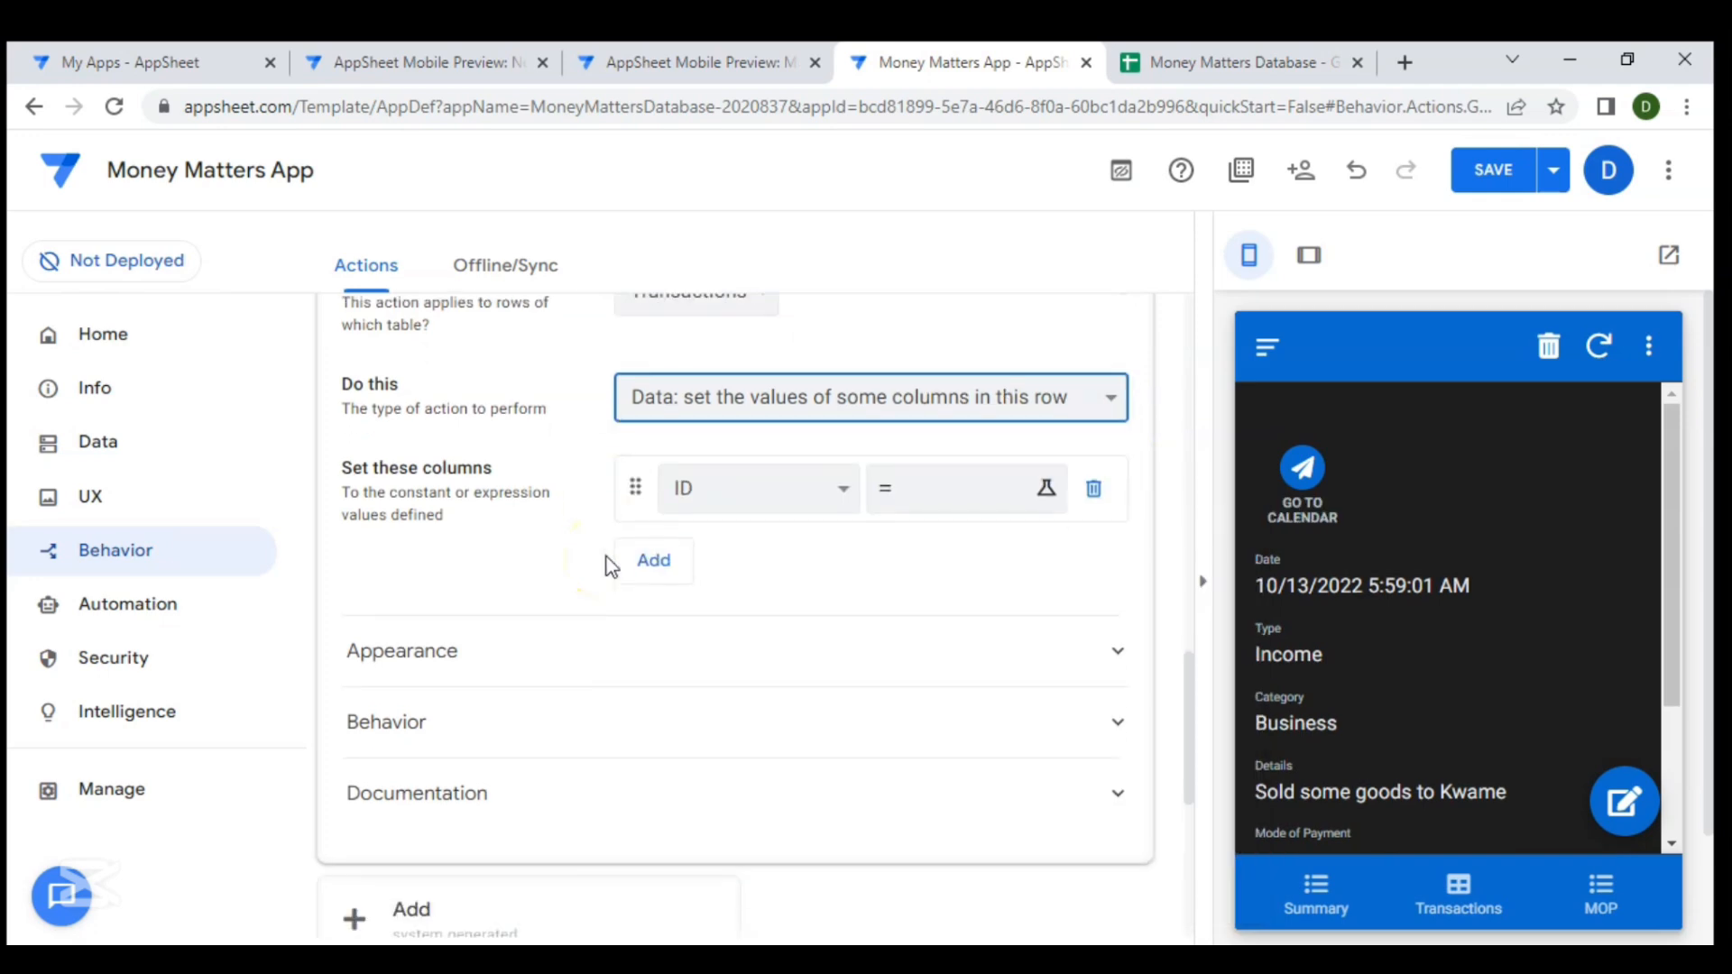
pyautogui.click(1103, 336)
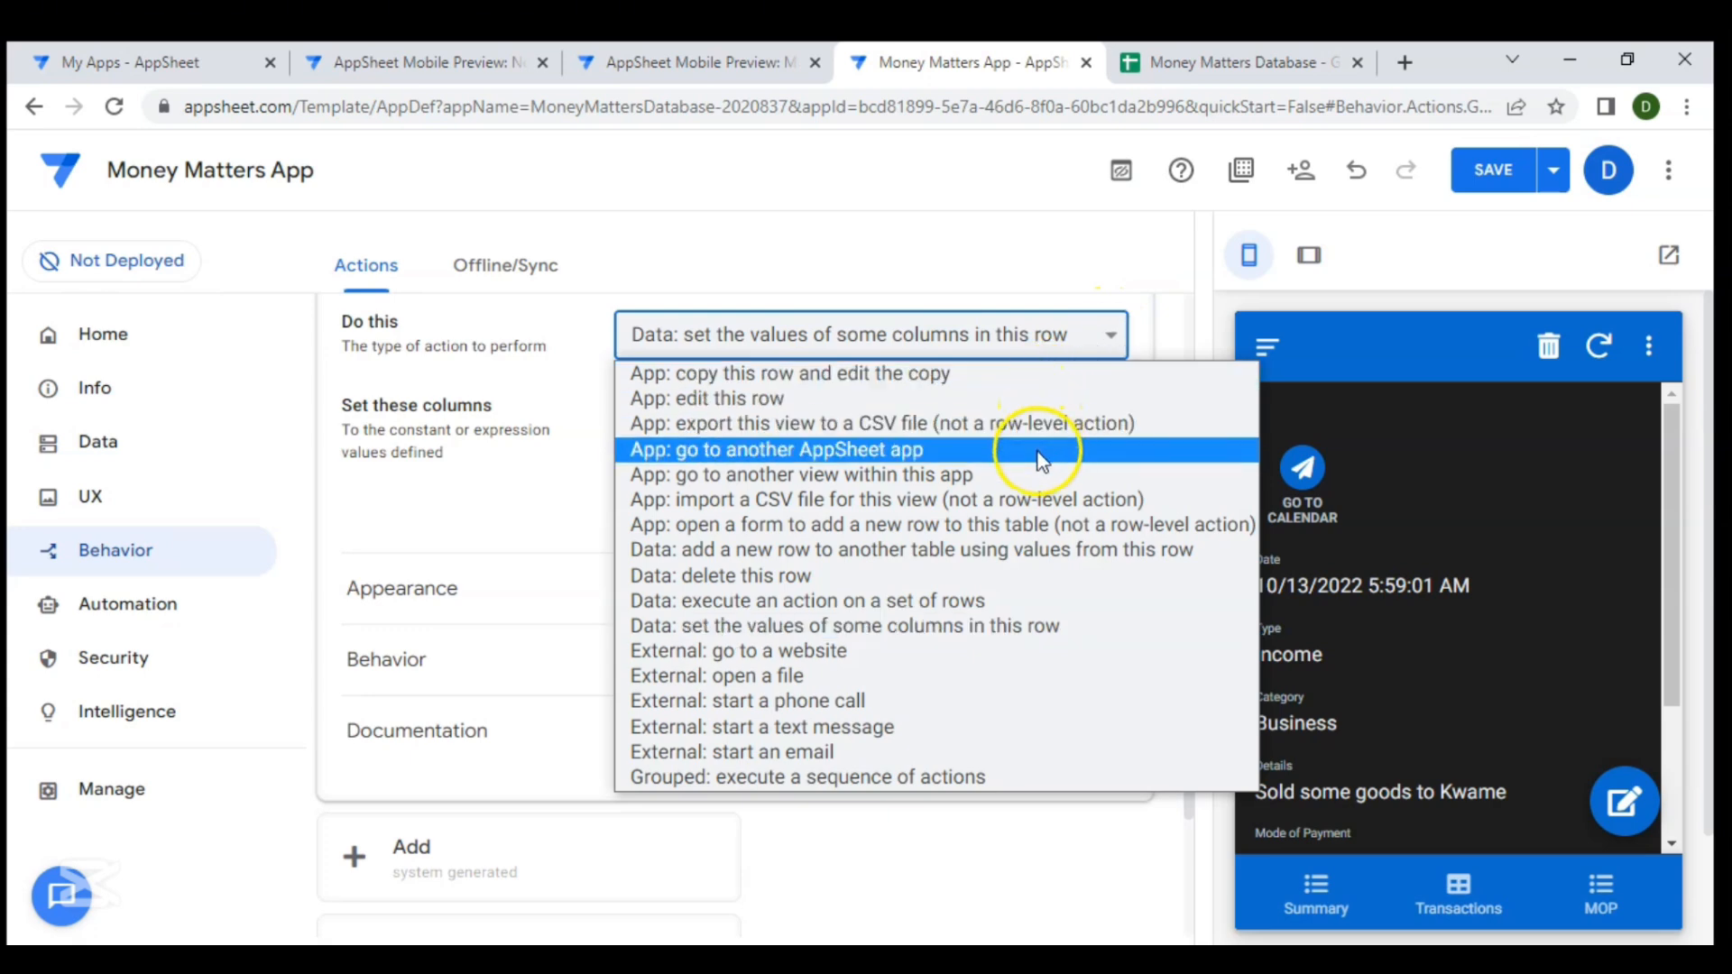
pyautogui.click(1000, 405)
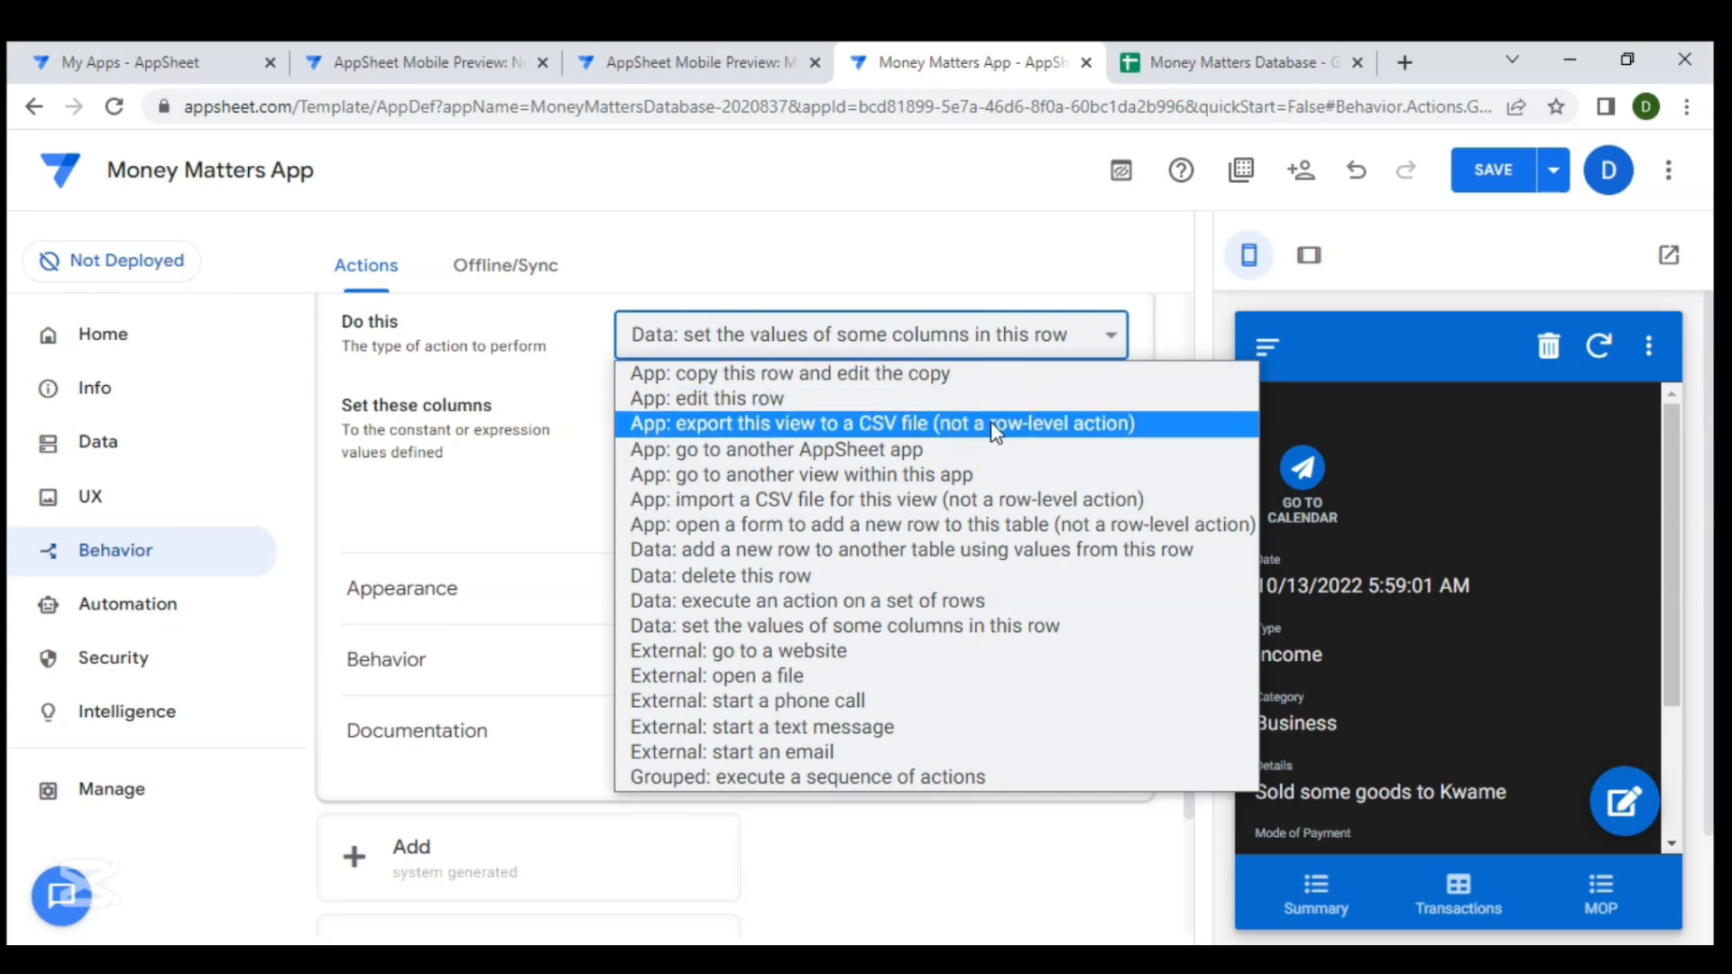
pyautogui.click(974, 431)
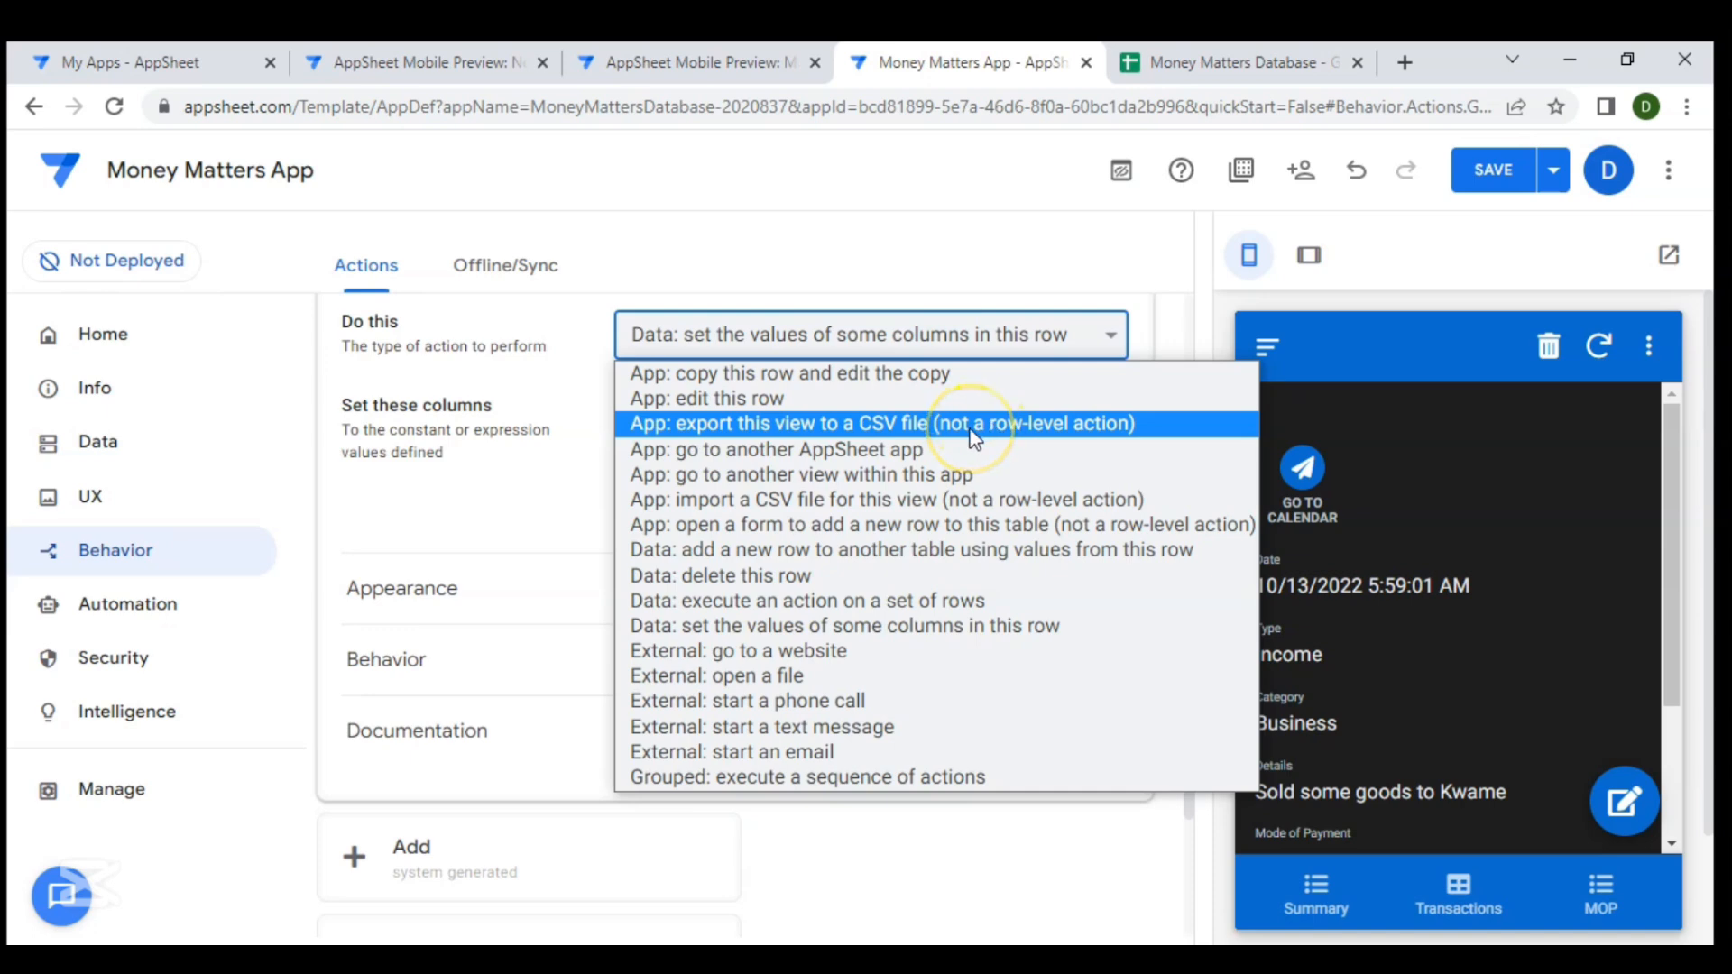
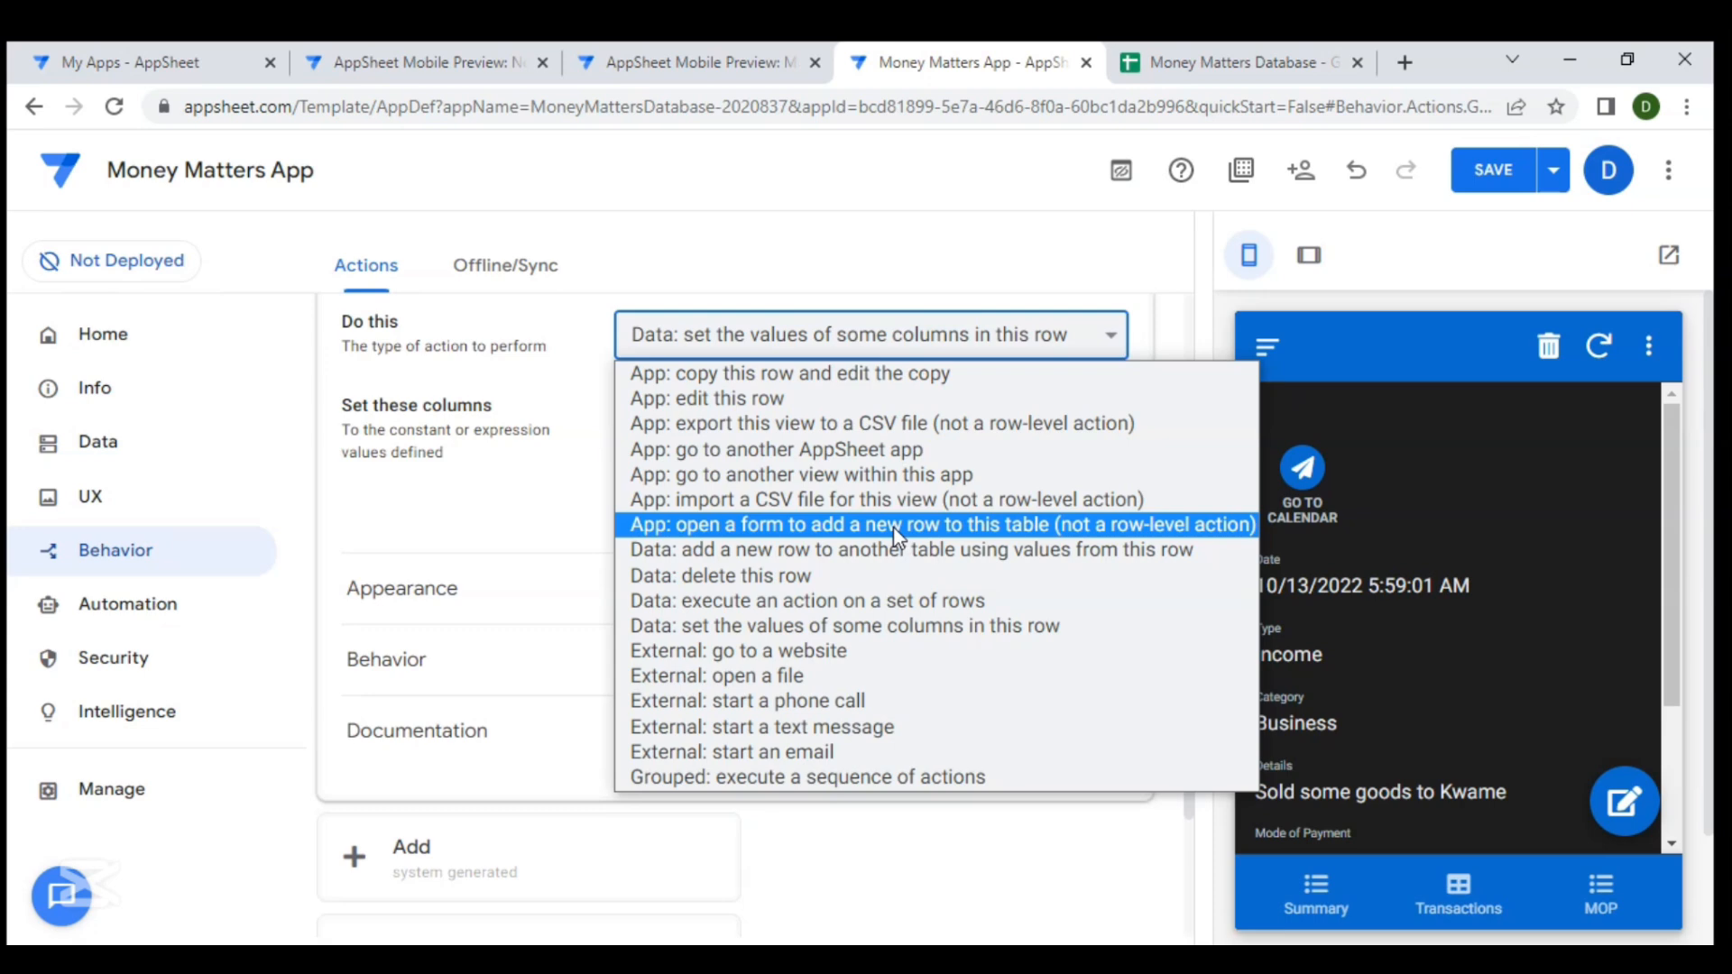
# - Set the Go to Calendar action type to "App: go to another view within this app"
pyautogui.click(873, 469)
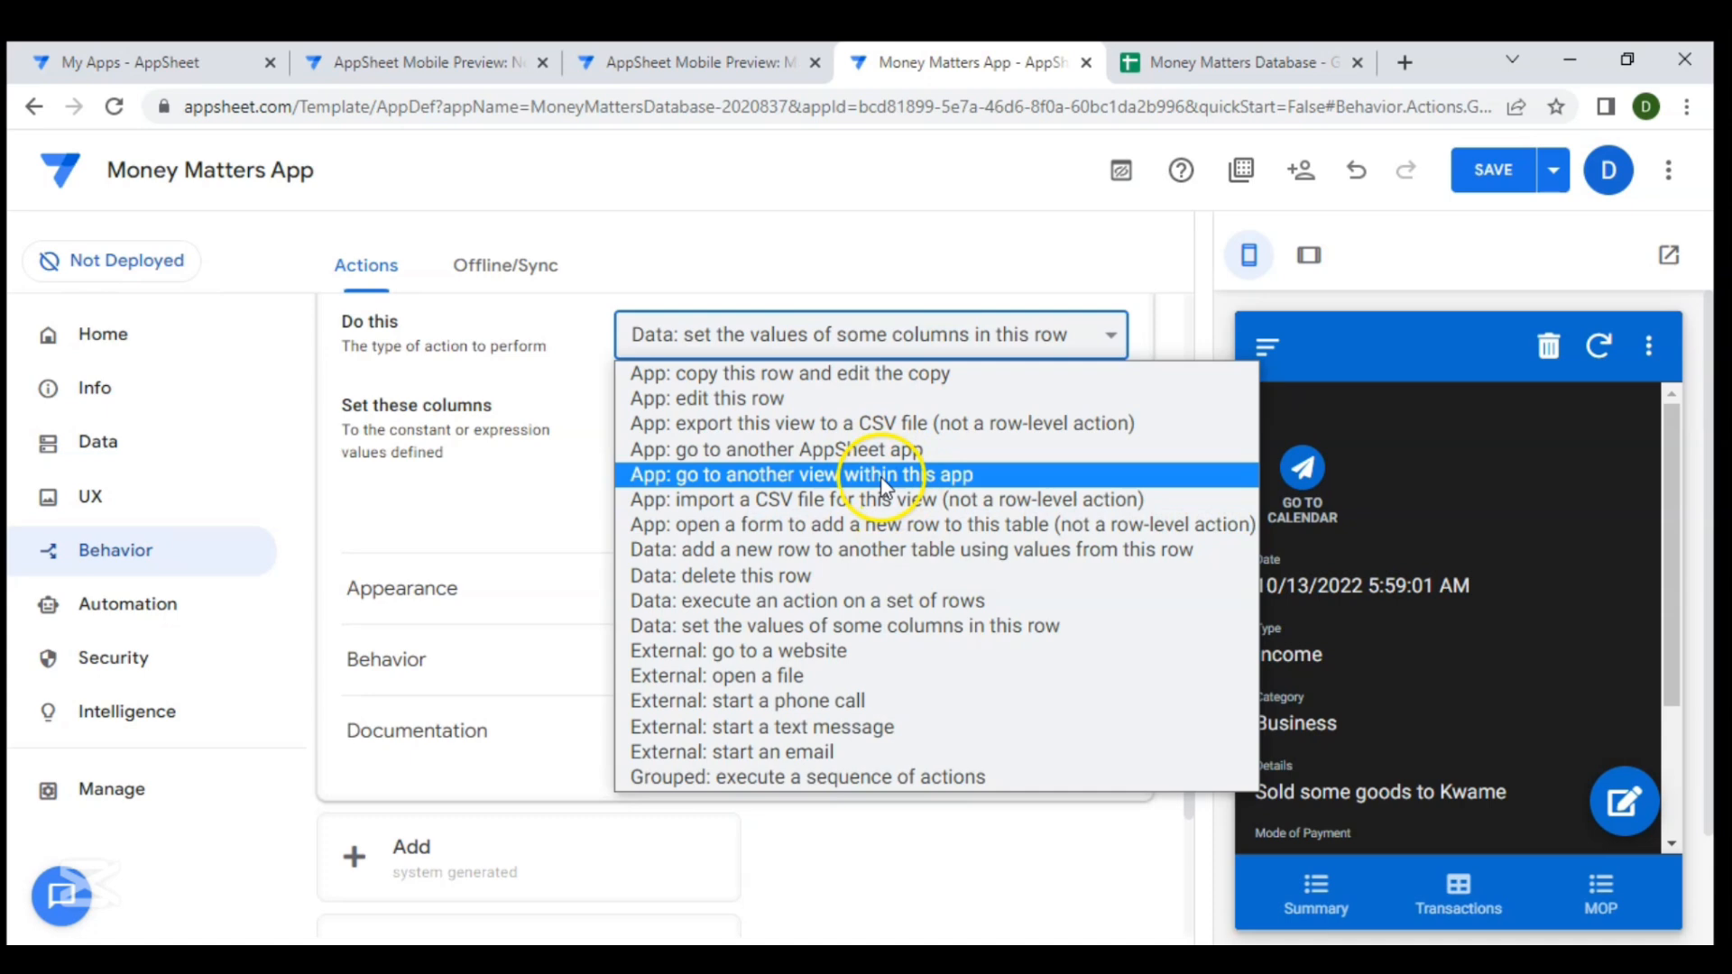
pyautogui.click(883, 478)
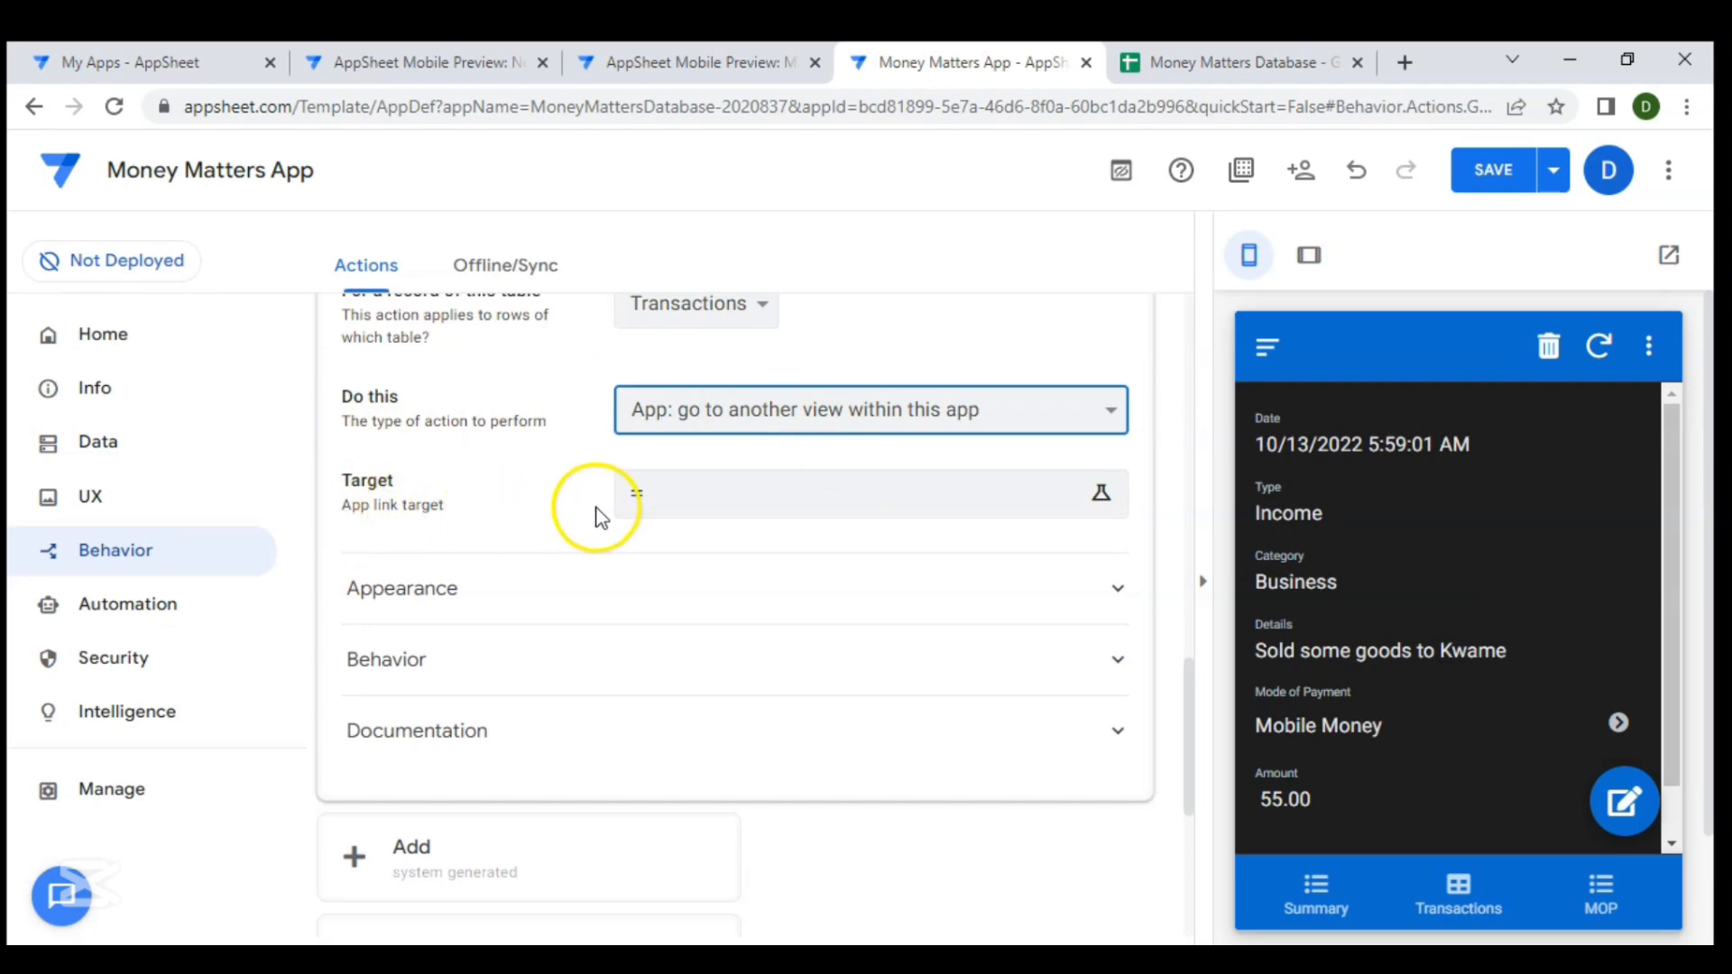
pyautogui.click(752, 520)
pyautogui.click(513, 395)
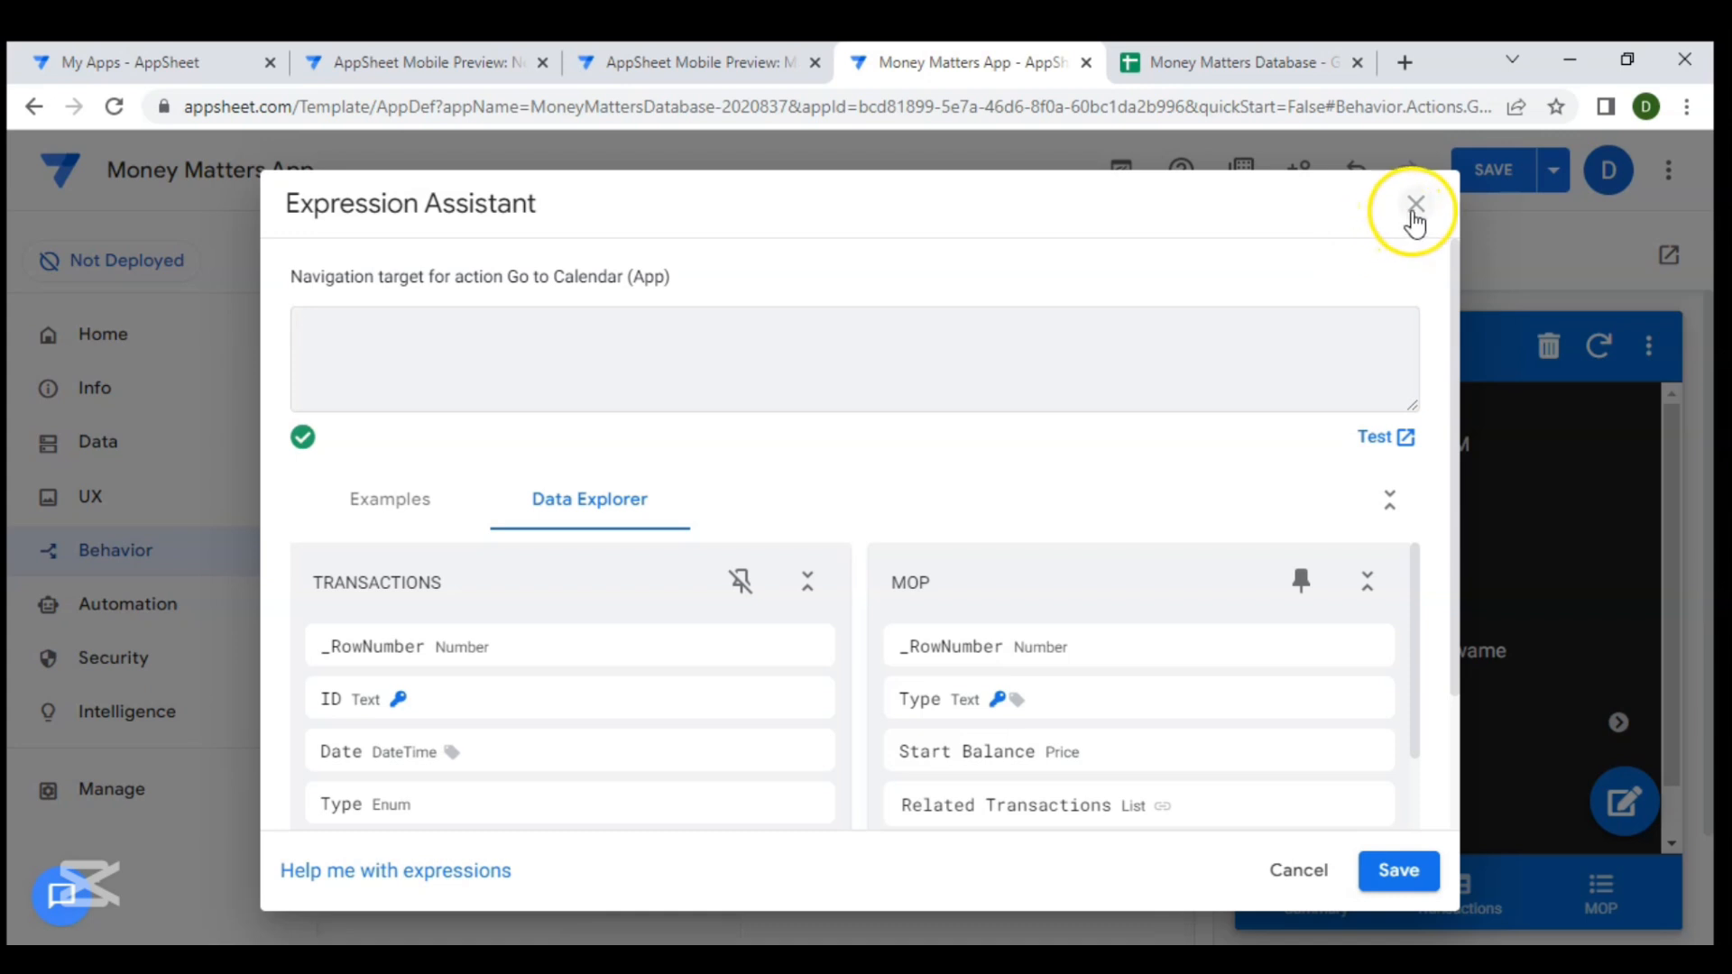
pyautogui.click(1413, 208)
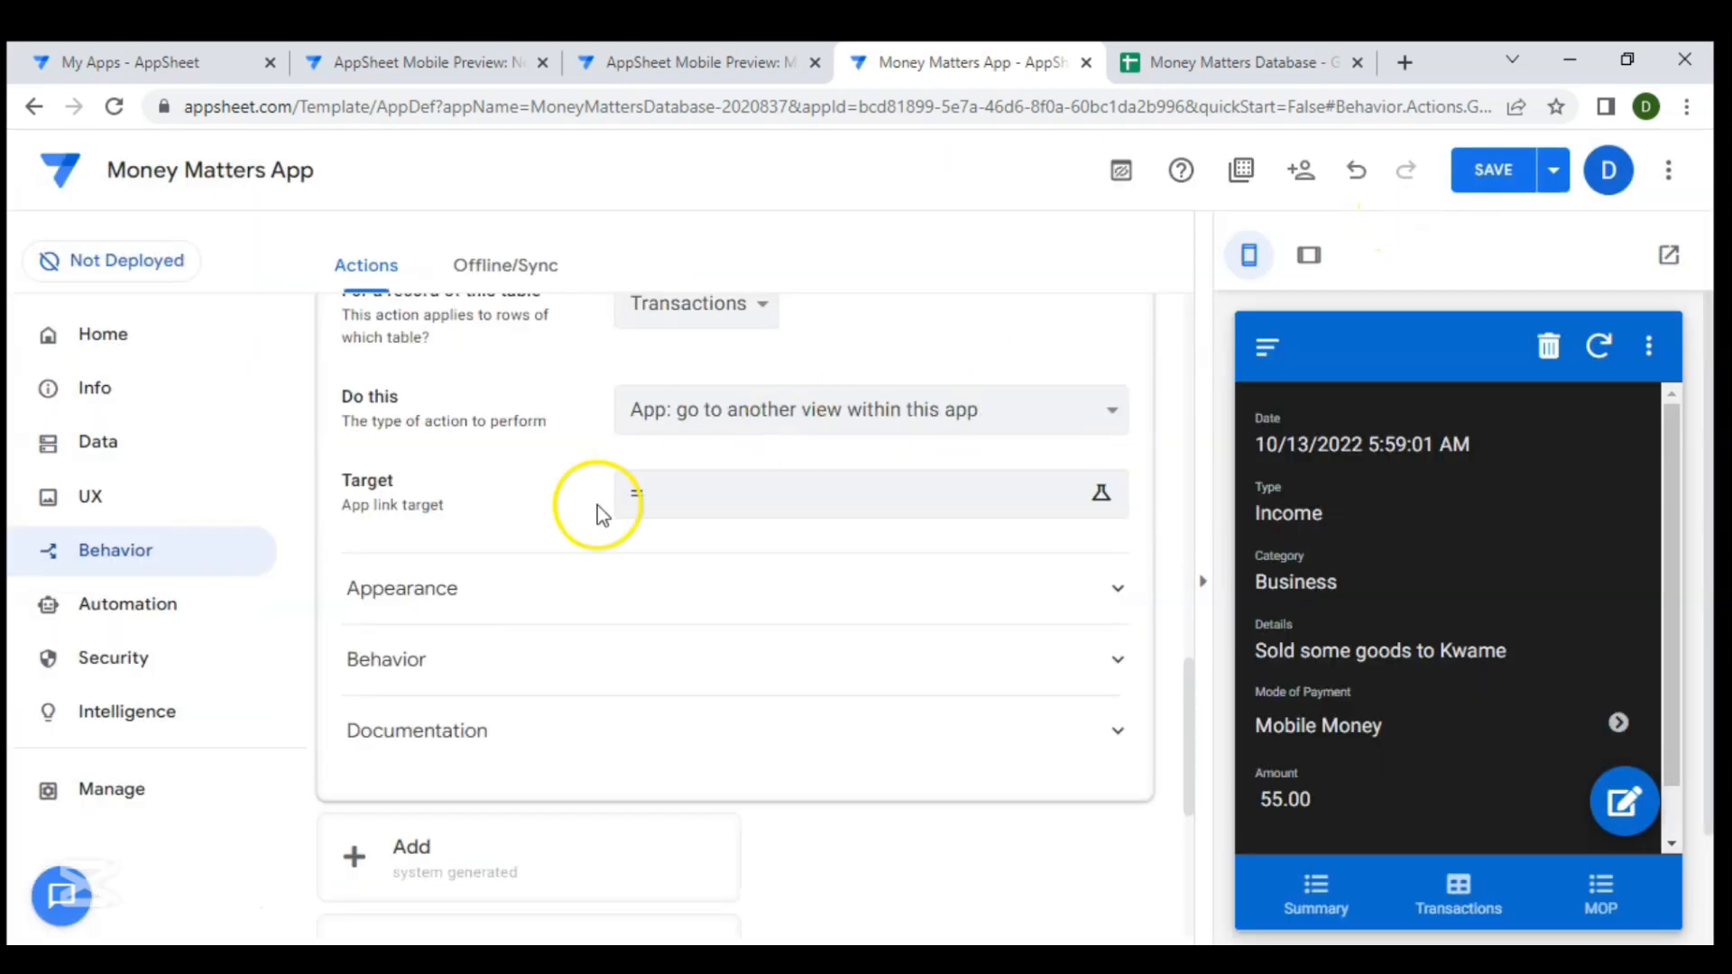
# - Copy the LINKTOVIEW("Transactions _ calendar") app link from the Transactions _ calendar view's behavior settings
pyautogui.click(106, 504)
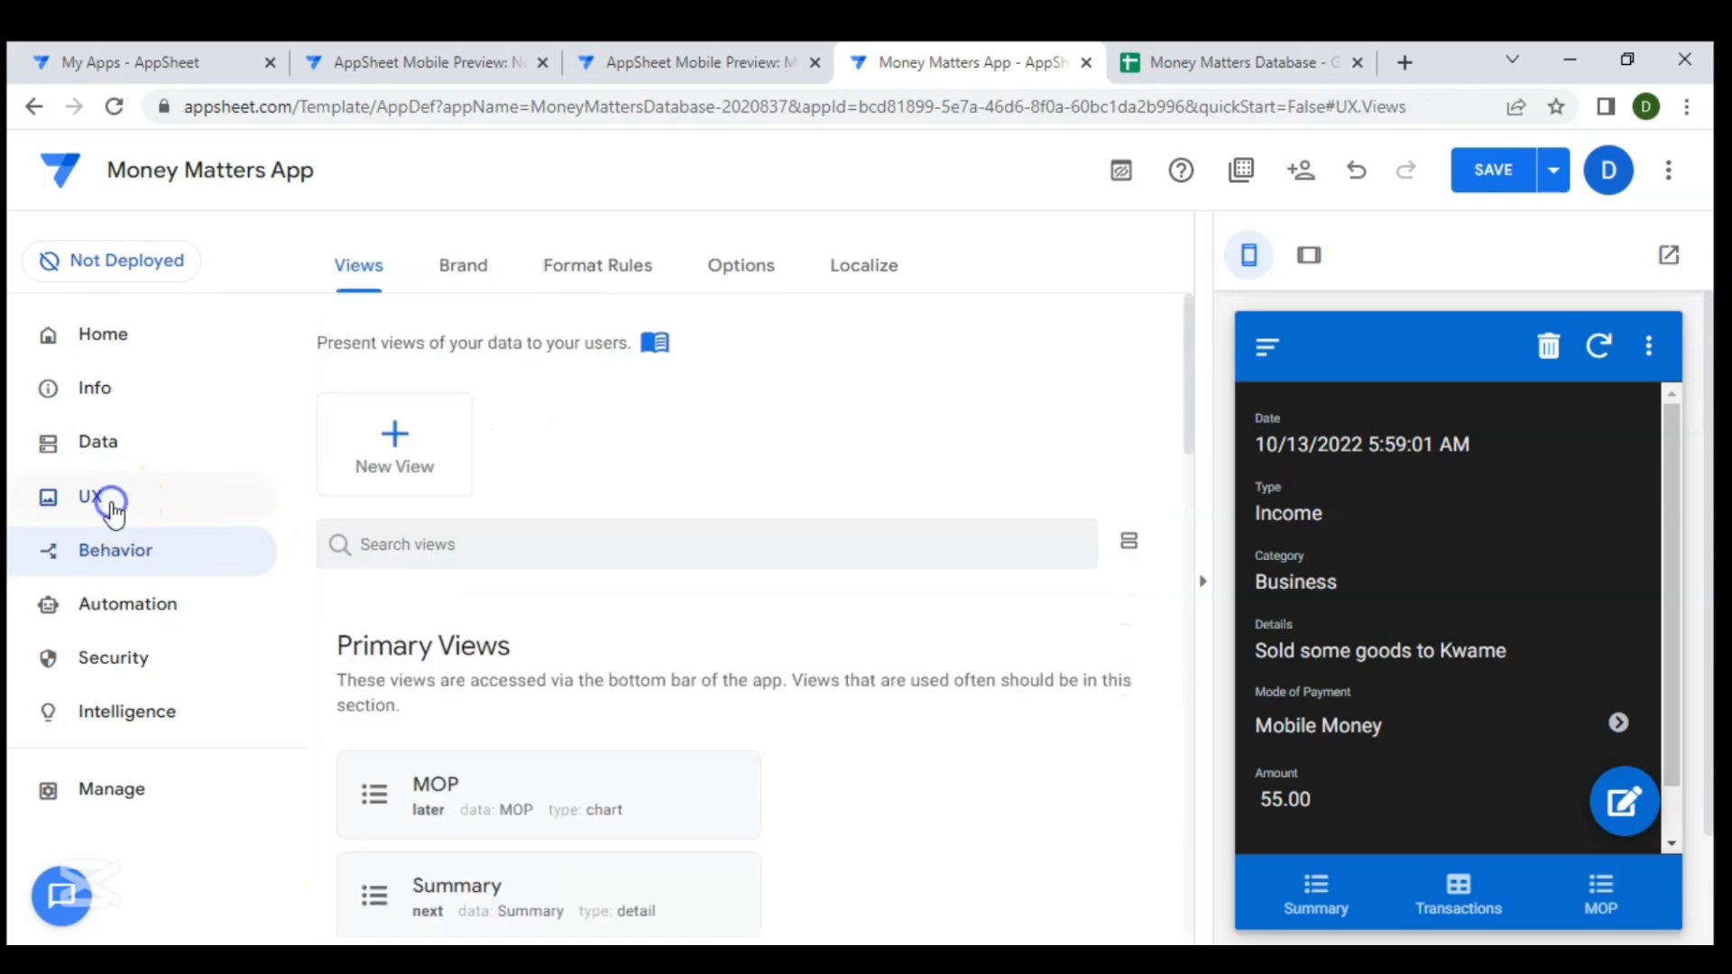
pyautogui.scroll(-10, 549, 592)
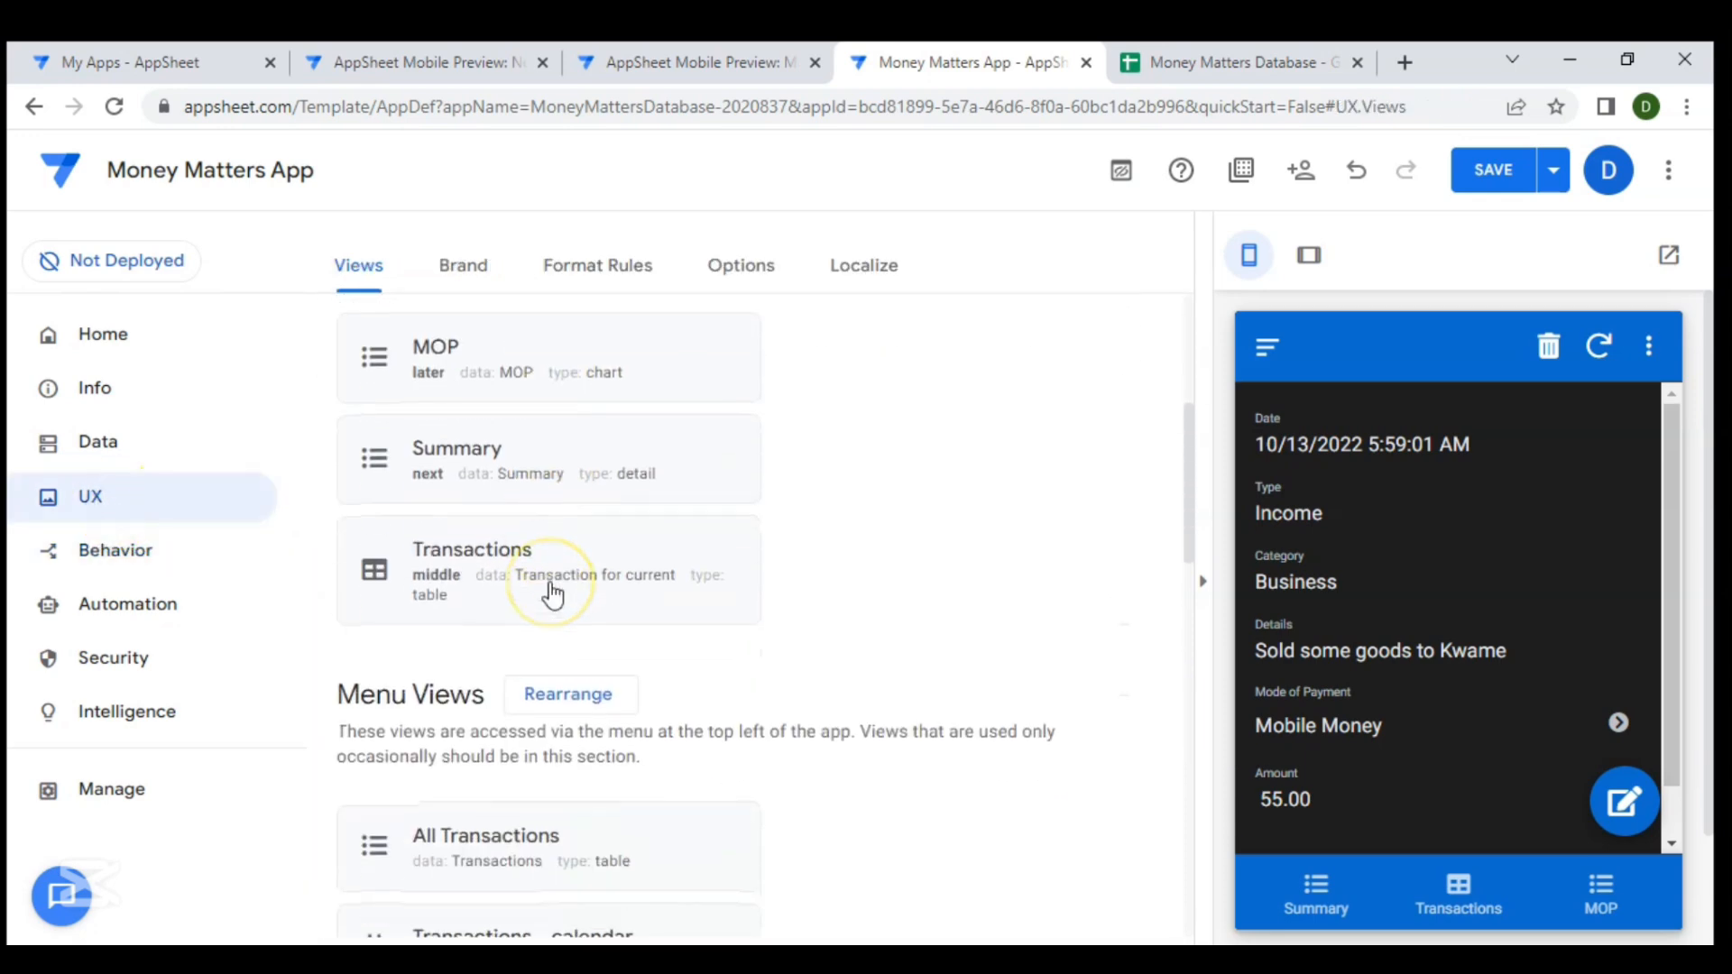
pyautogui.click(555, 588)
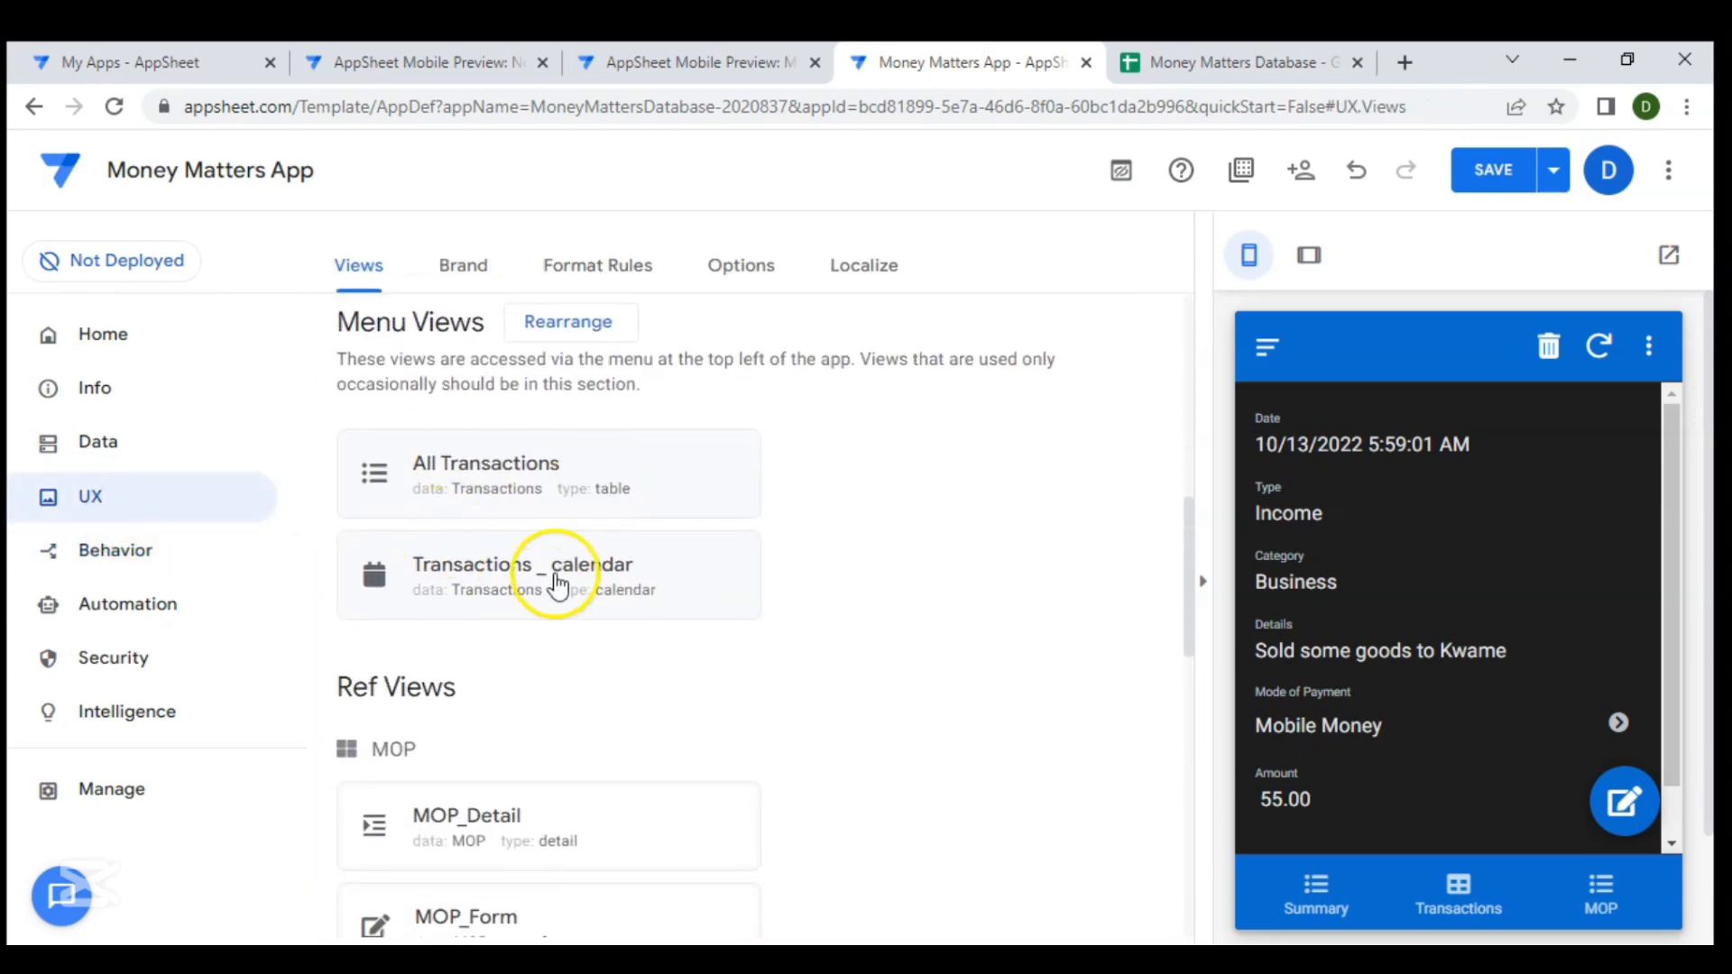
pyautogui.click(511, 568)
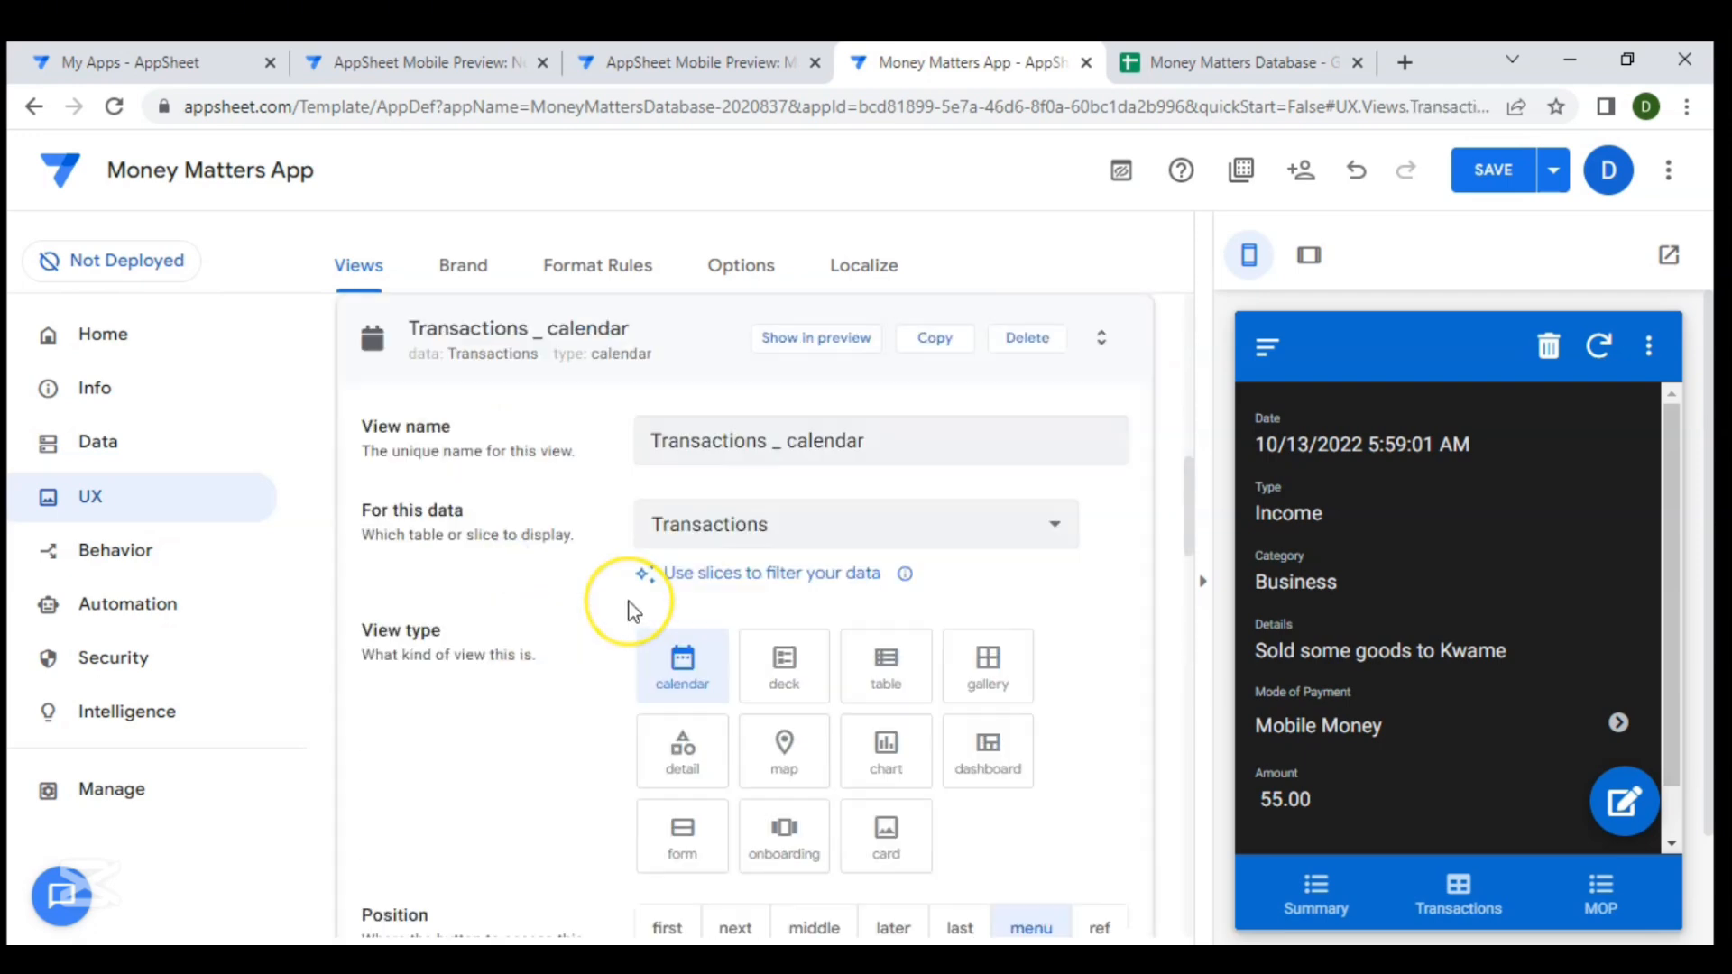
pyautogui.scroll(-10, 631, 599)
pyautogui.scroll(-3, 631, 612)
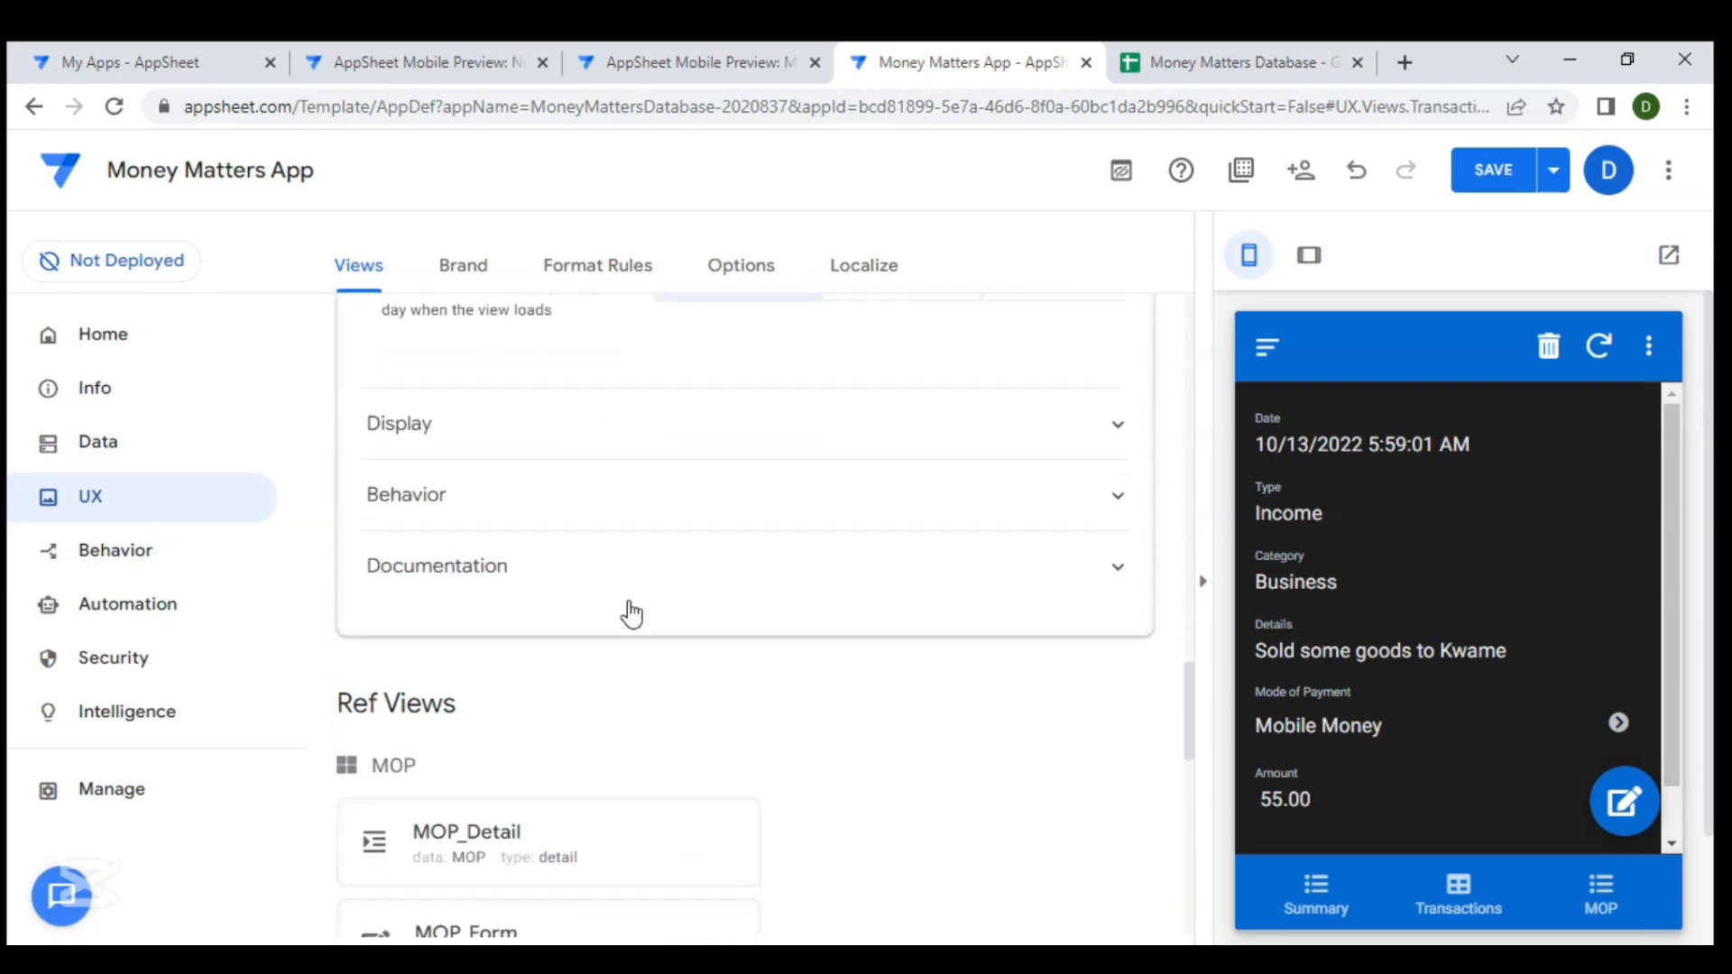
pyautogui.click(485, 562)
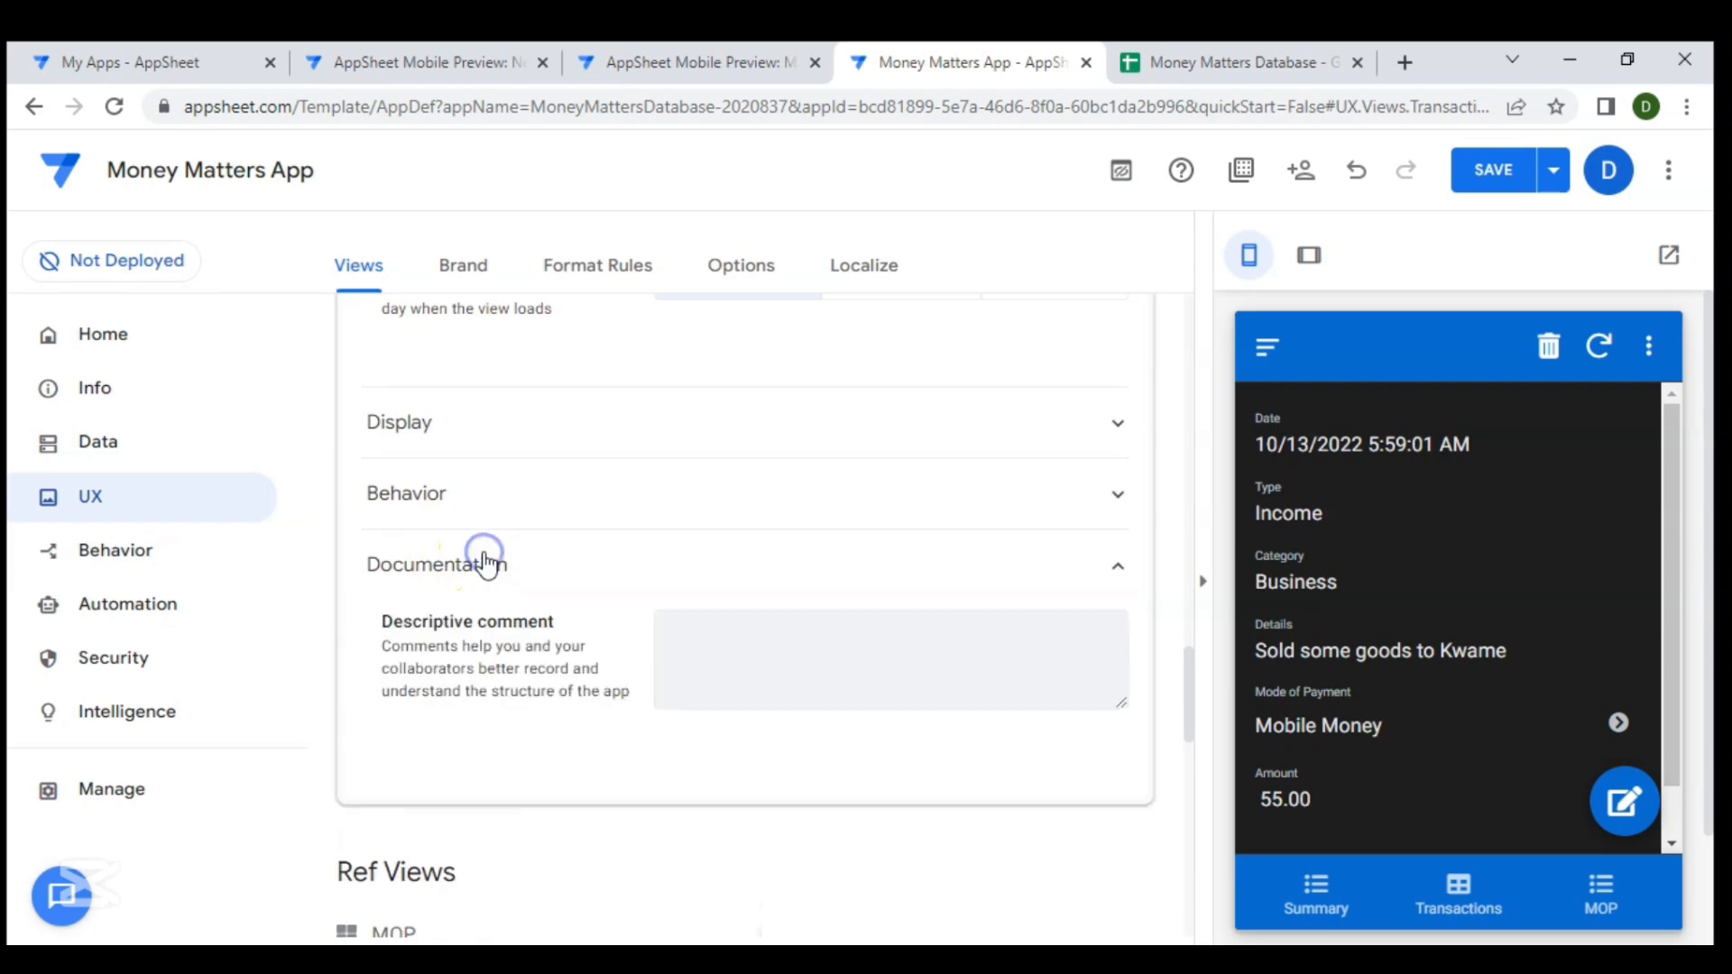
pyautogui.click(445, 496)
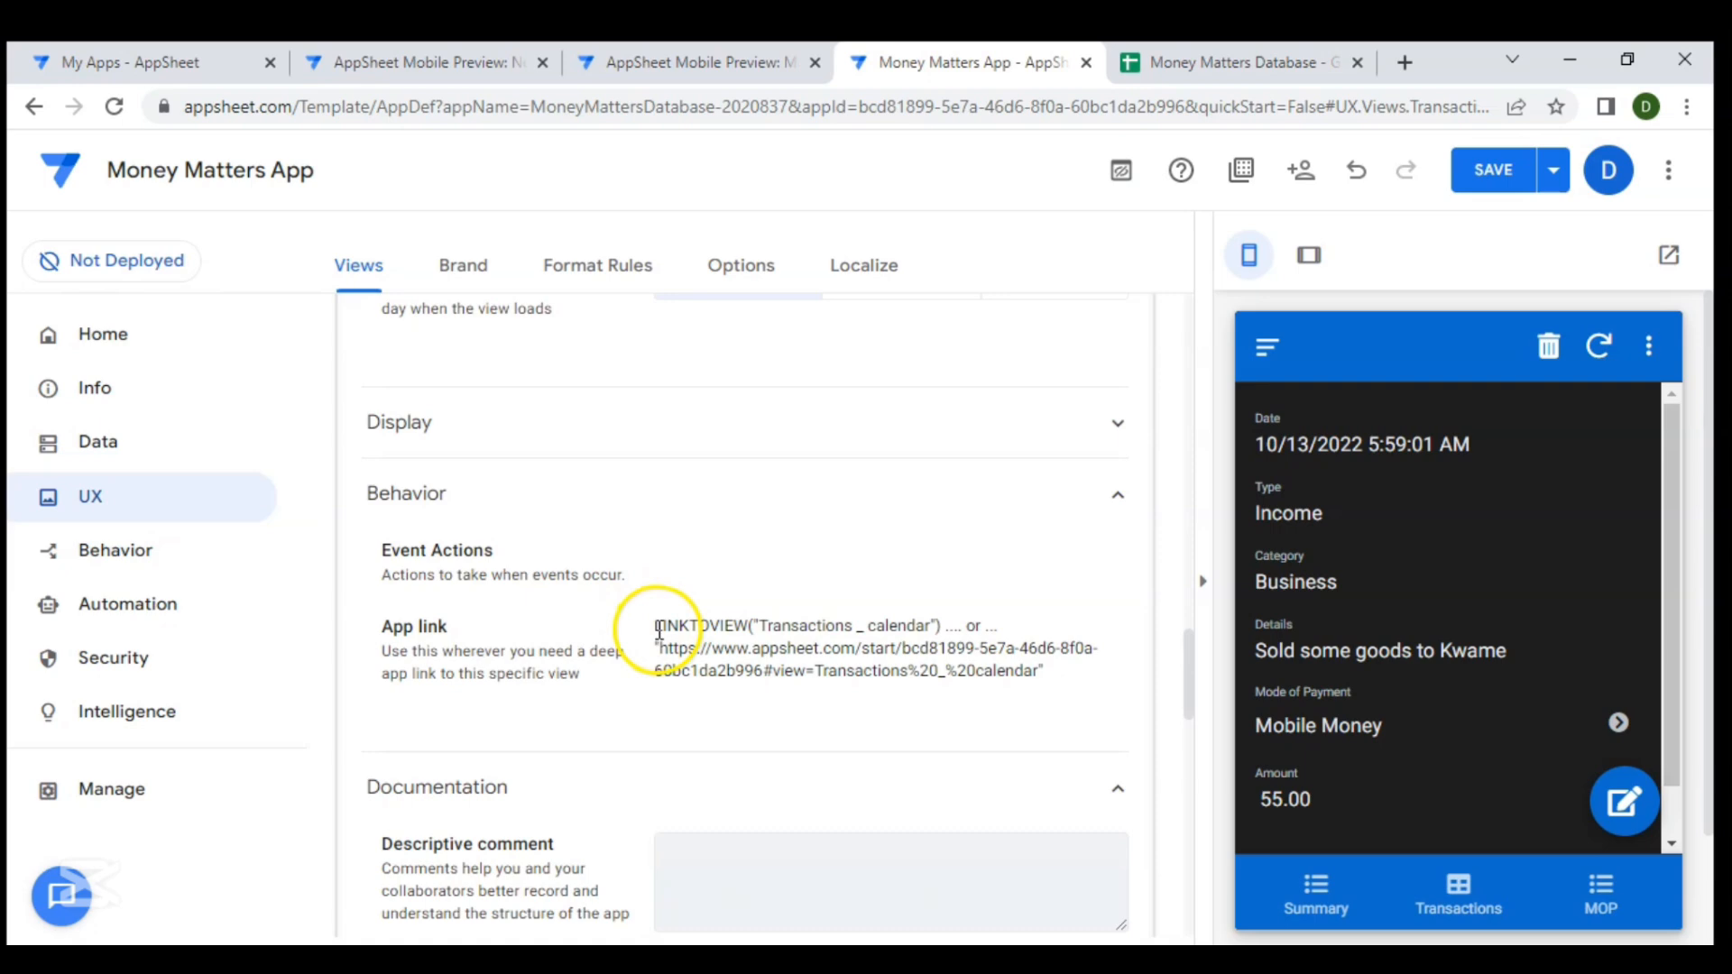
pyautogui.moveTo(656, 626); pyautogui.dragTo(944, 628)
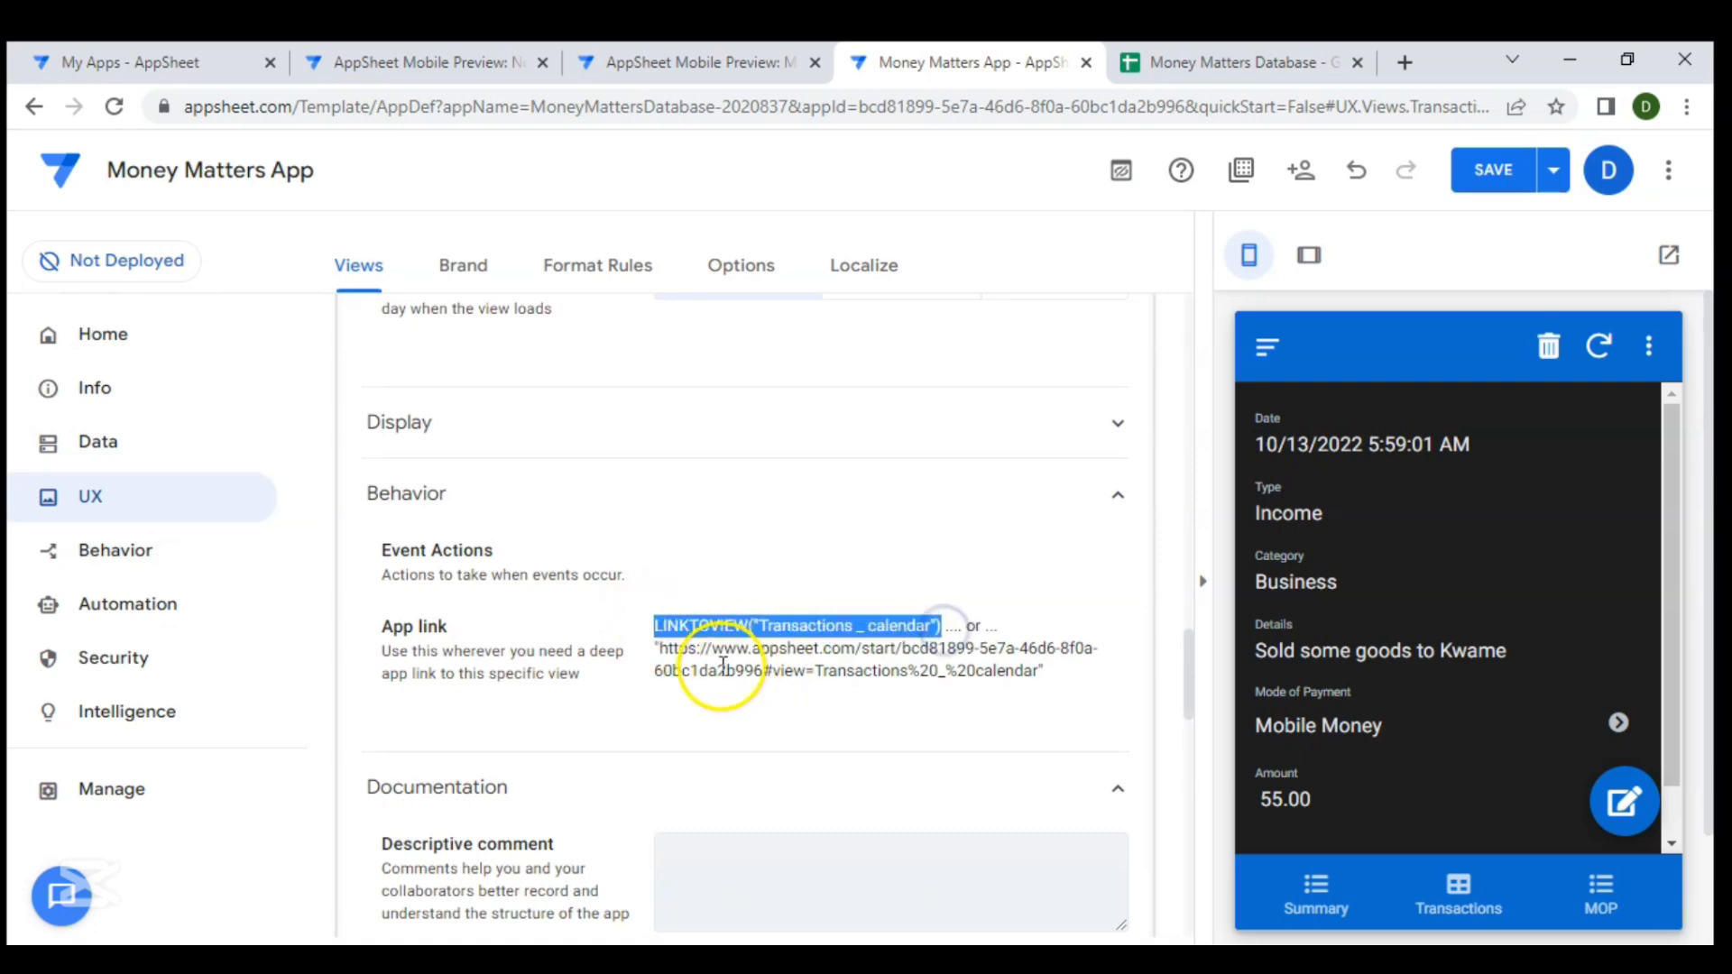
pyautogui.moveTo(653, 649); pyautogui.dragTo(922, 668)
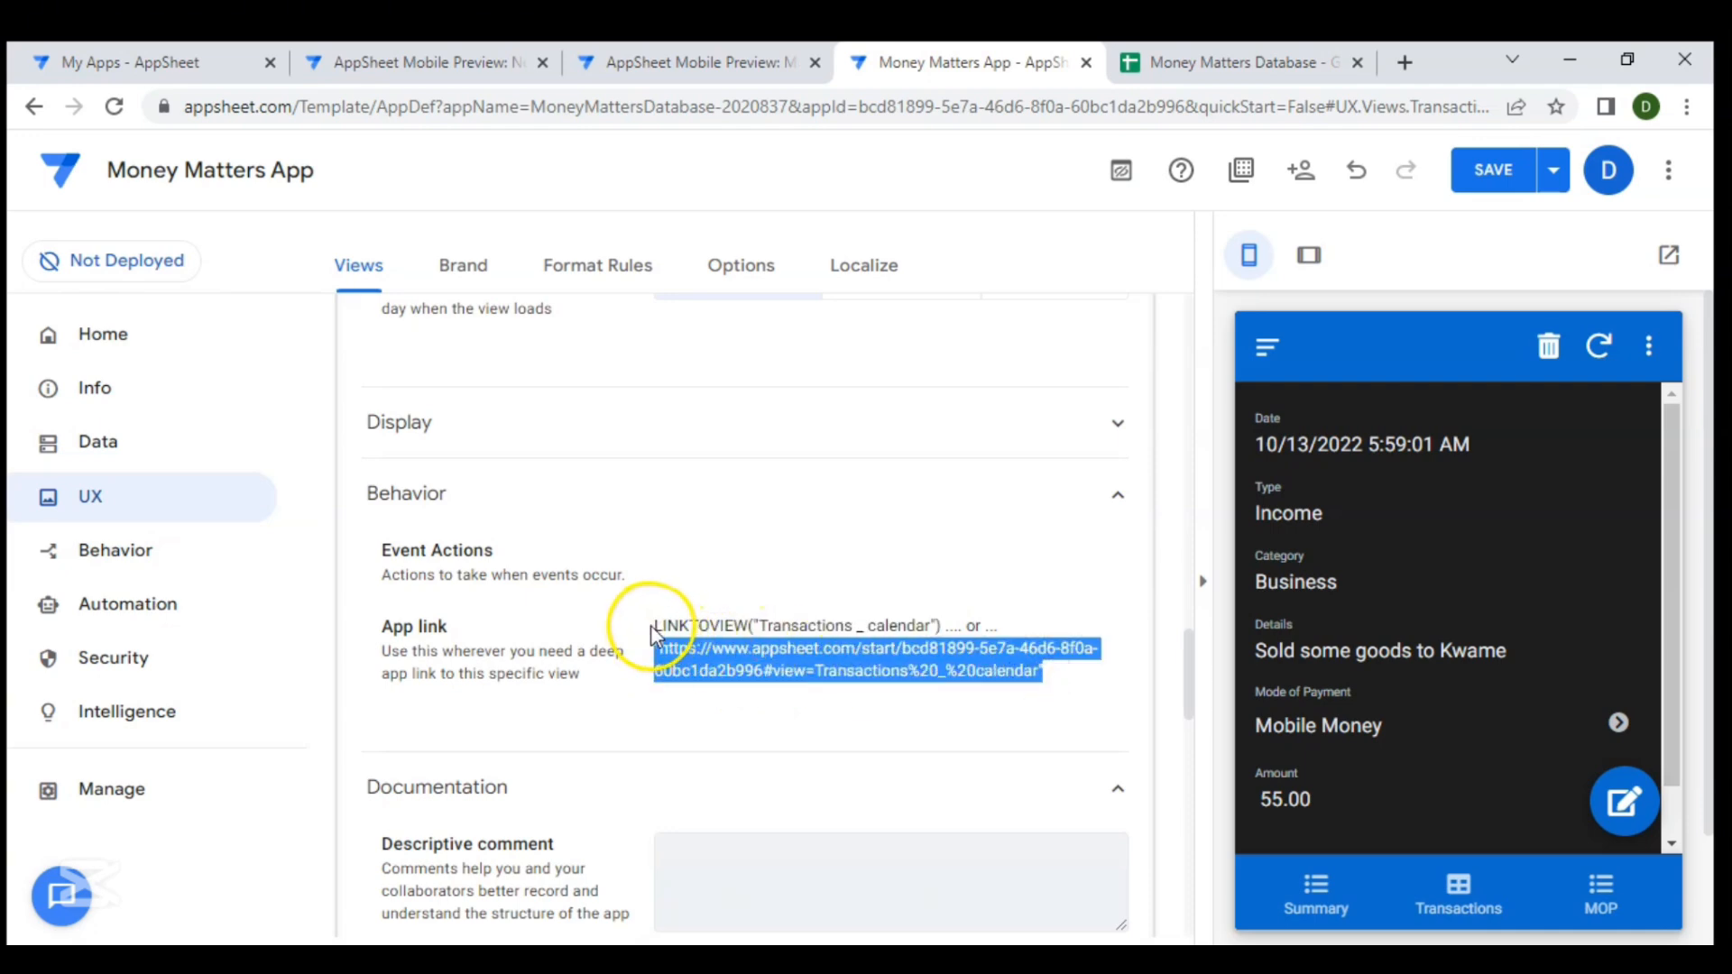
pyautogui.moveTo(656, 626); pyautogui.dragTo(899, 621)
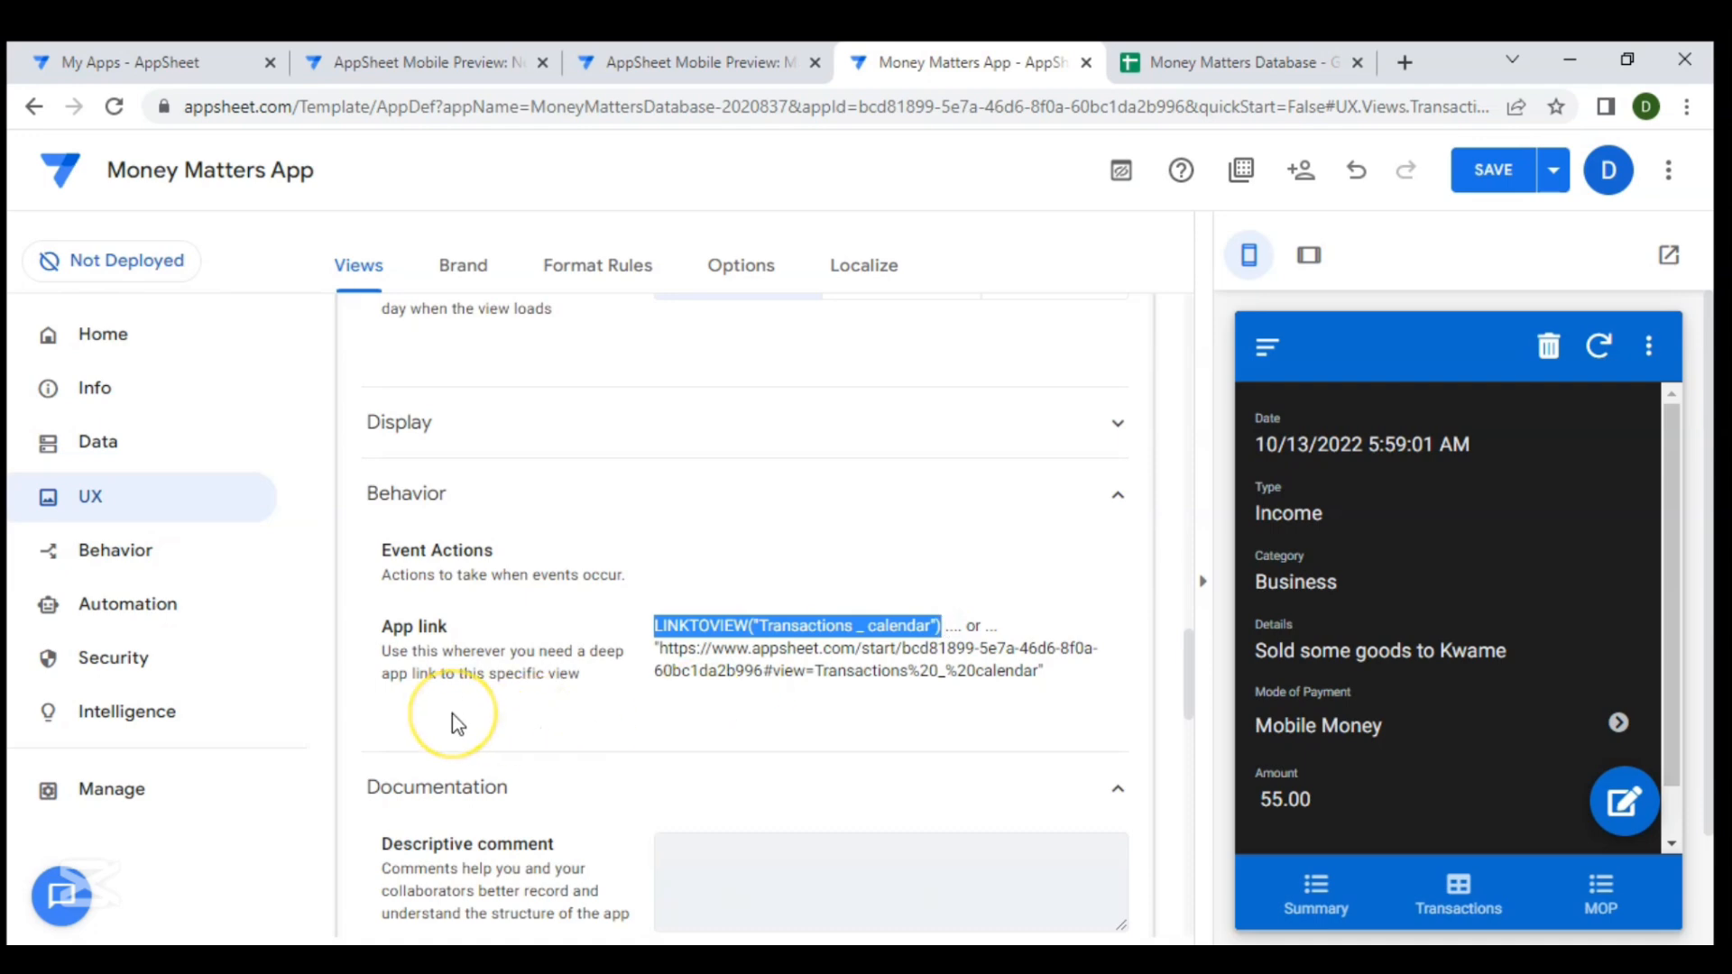
# - Set the Go to Calendar action's target to LINKTOVIEW("Transactions _ calendar") in the expression editor
pyautogui.click(195, 558)
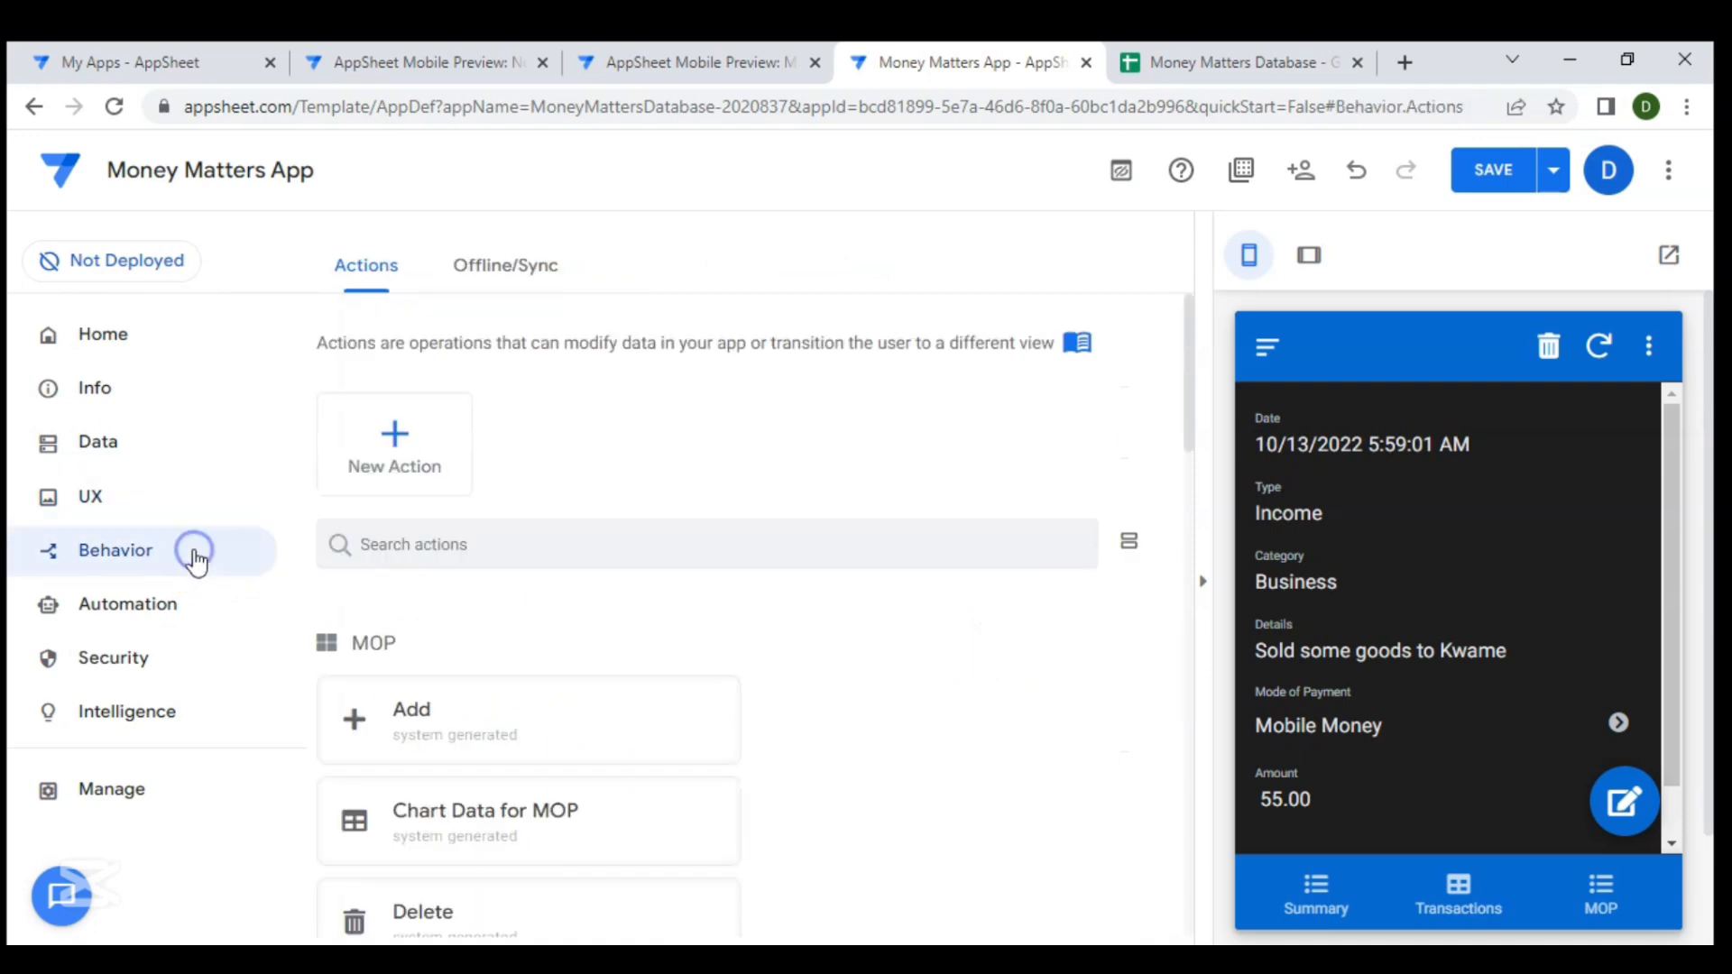
pyautogui.scroll(-15, 562, 607)
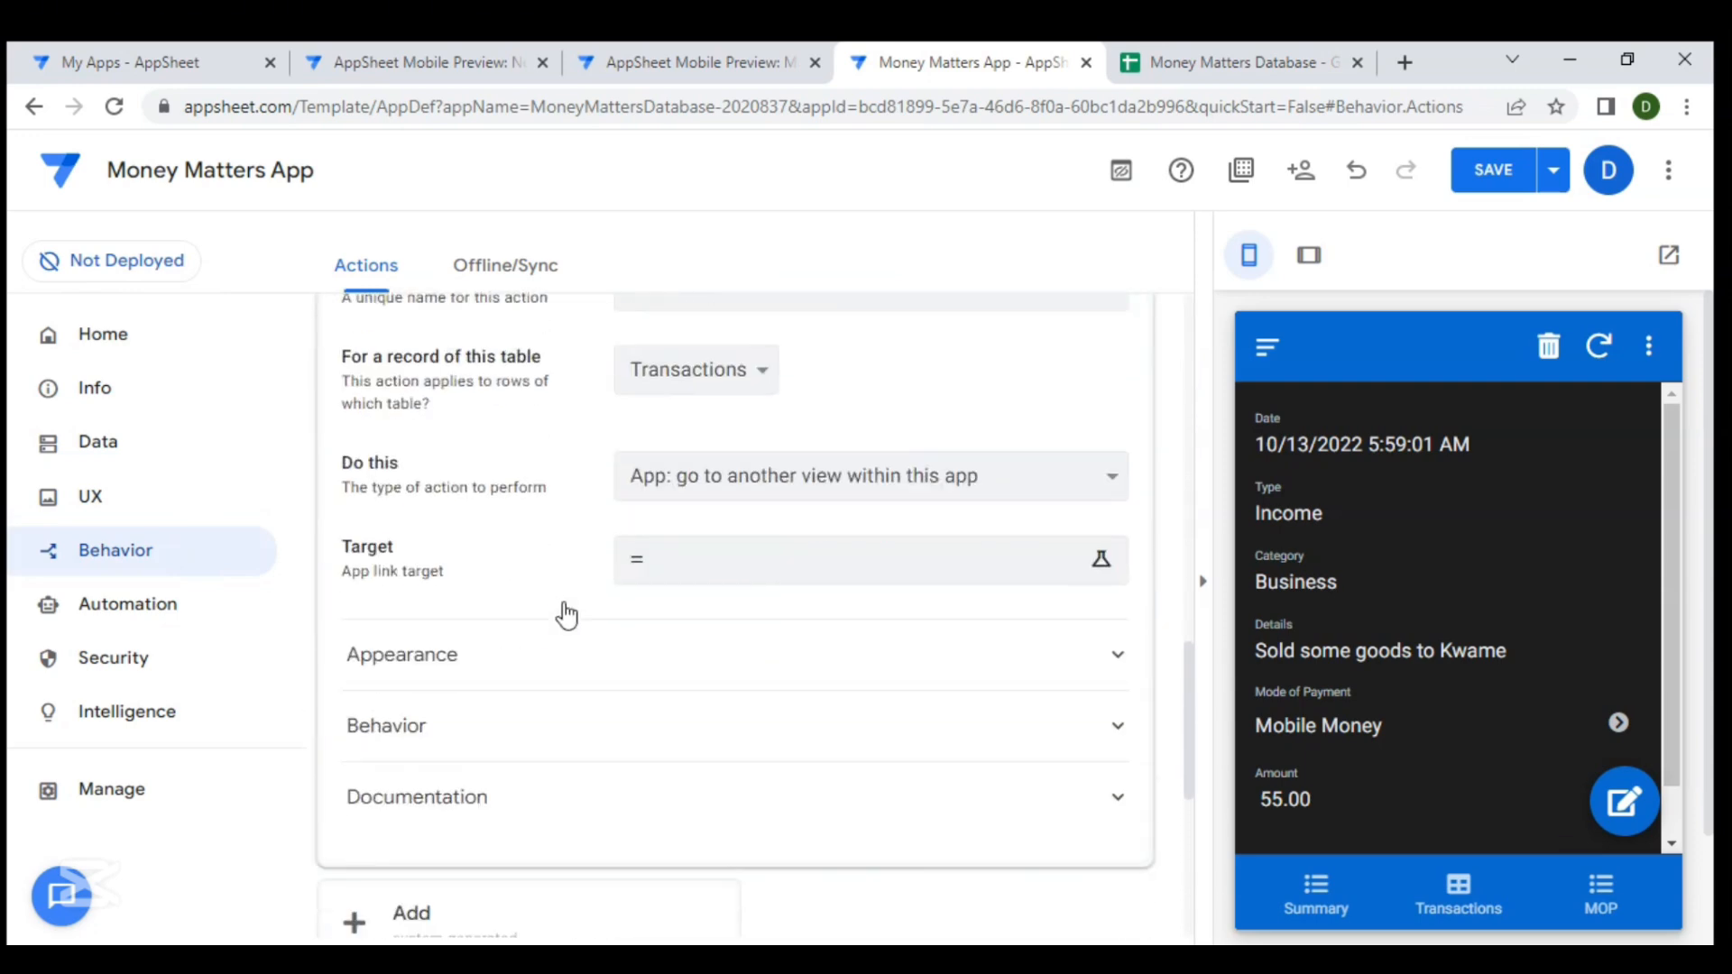
pyautogui.scroll(2, 563, 606)
pyautogui.scroll(-2, 626, 561)
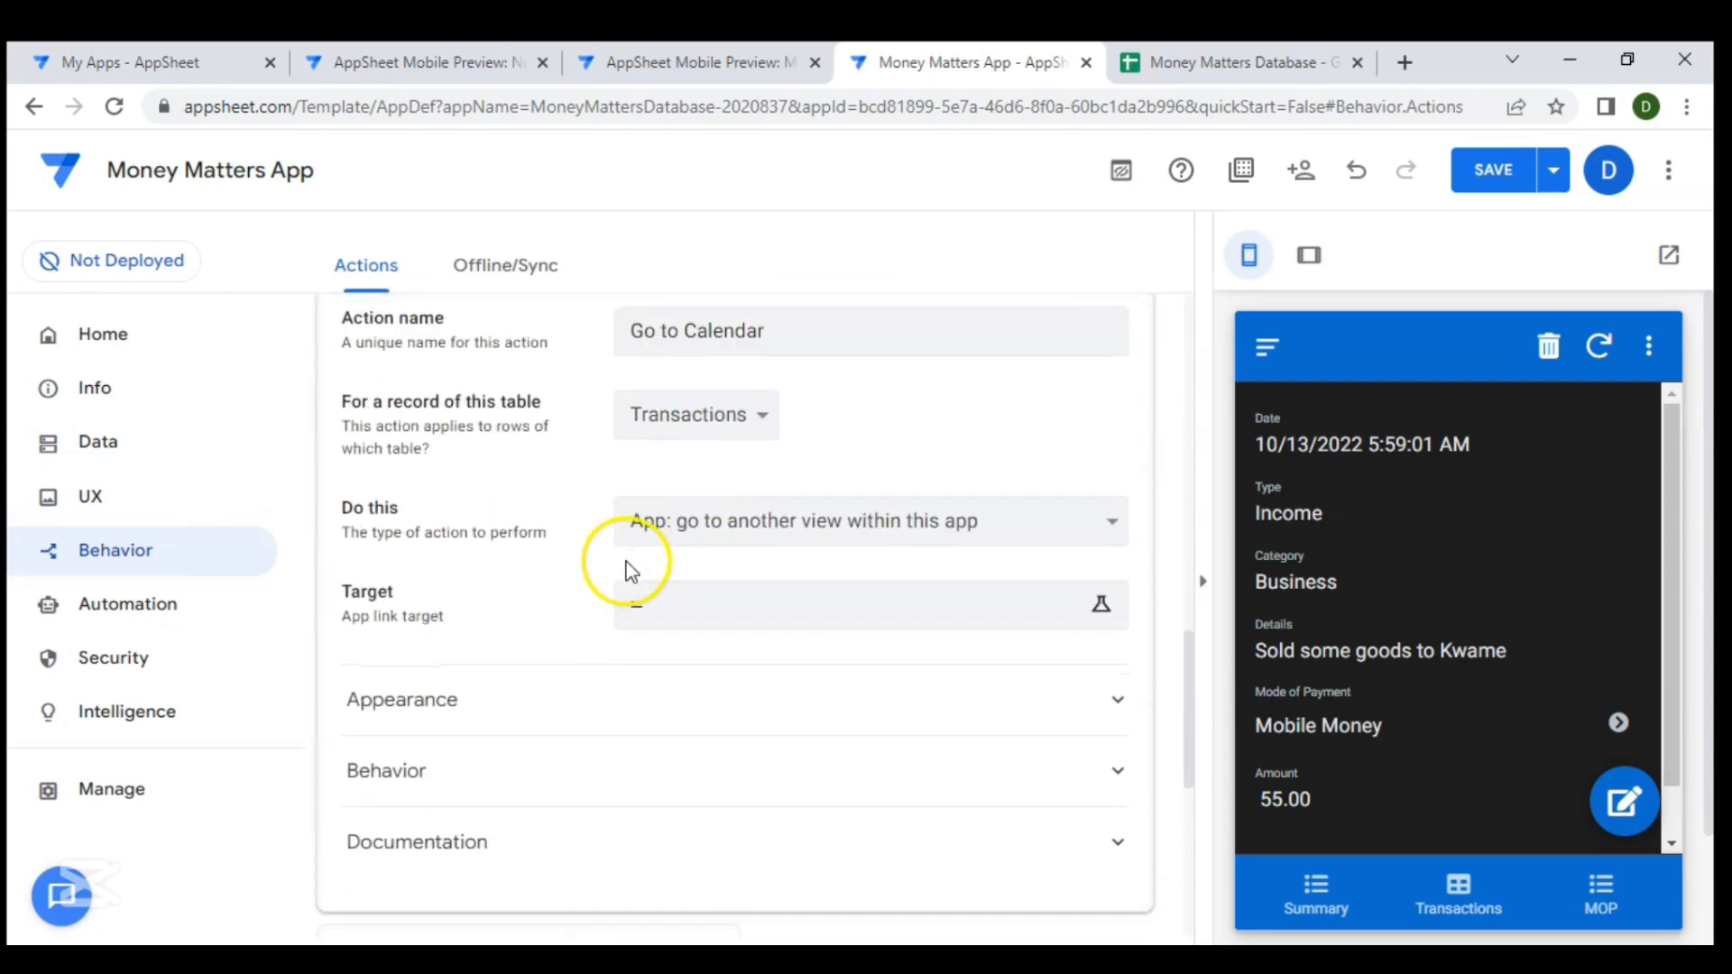
pyautogui.click(650, 607)
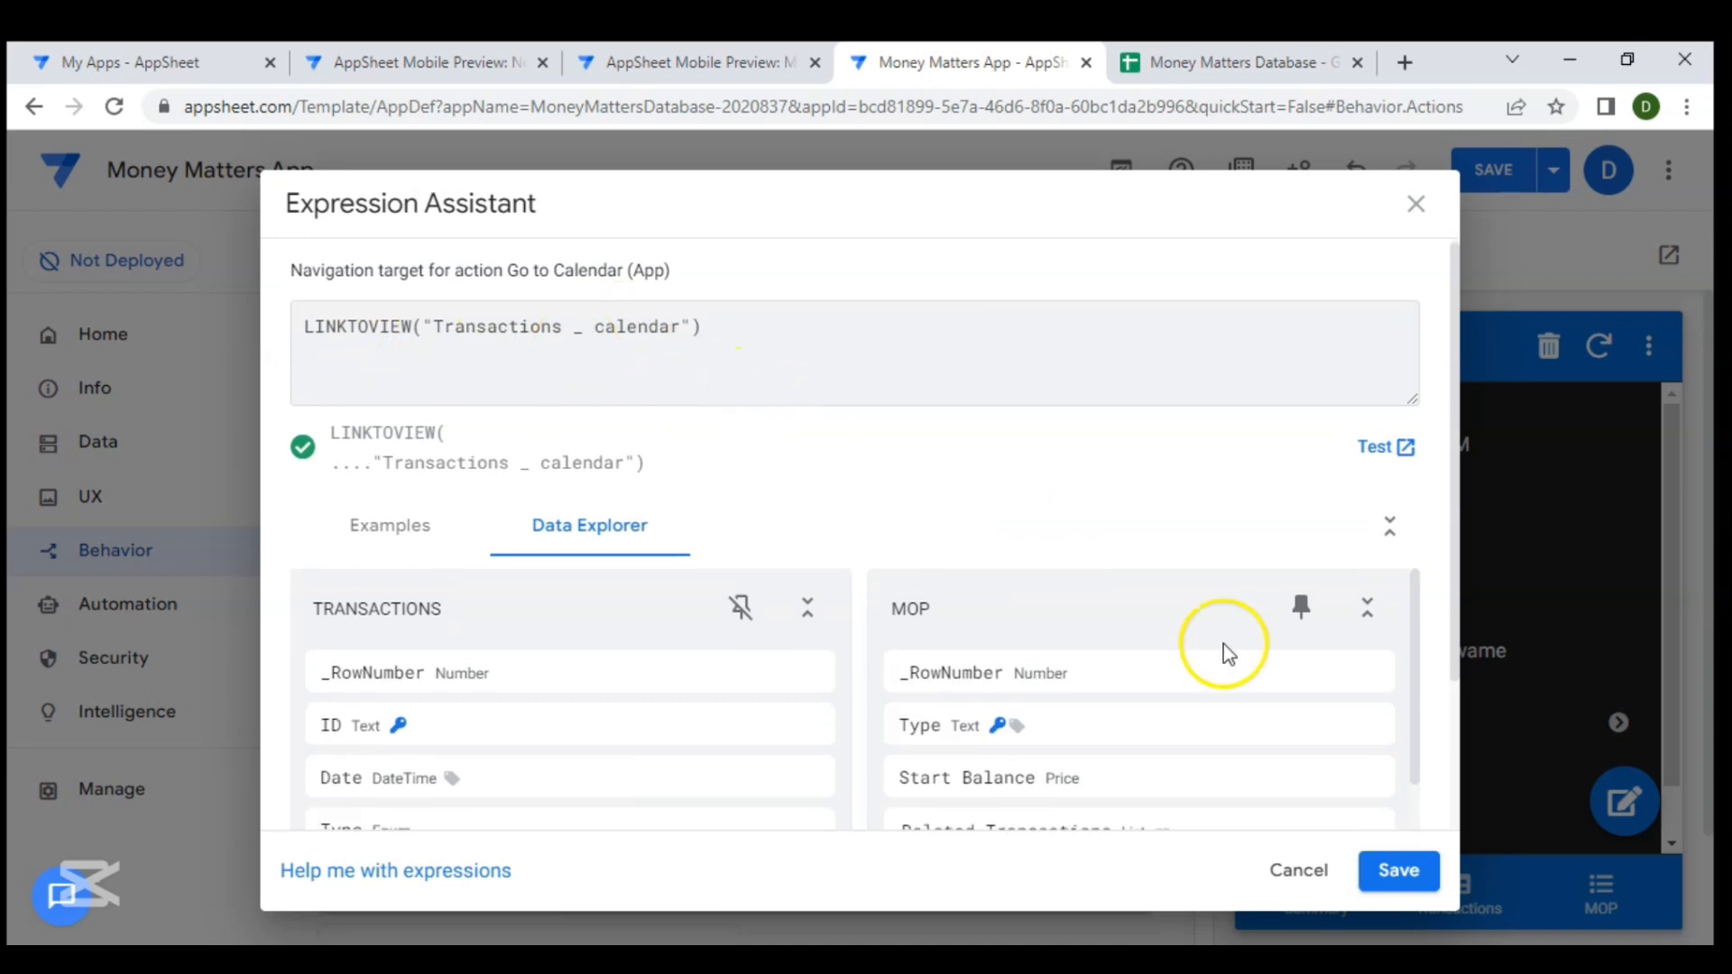
pyautogui.click(1396, 866)
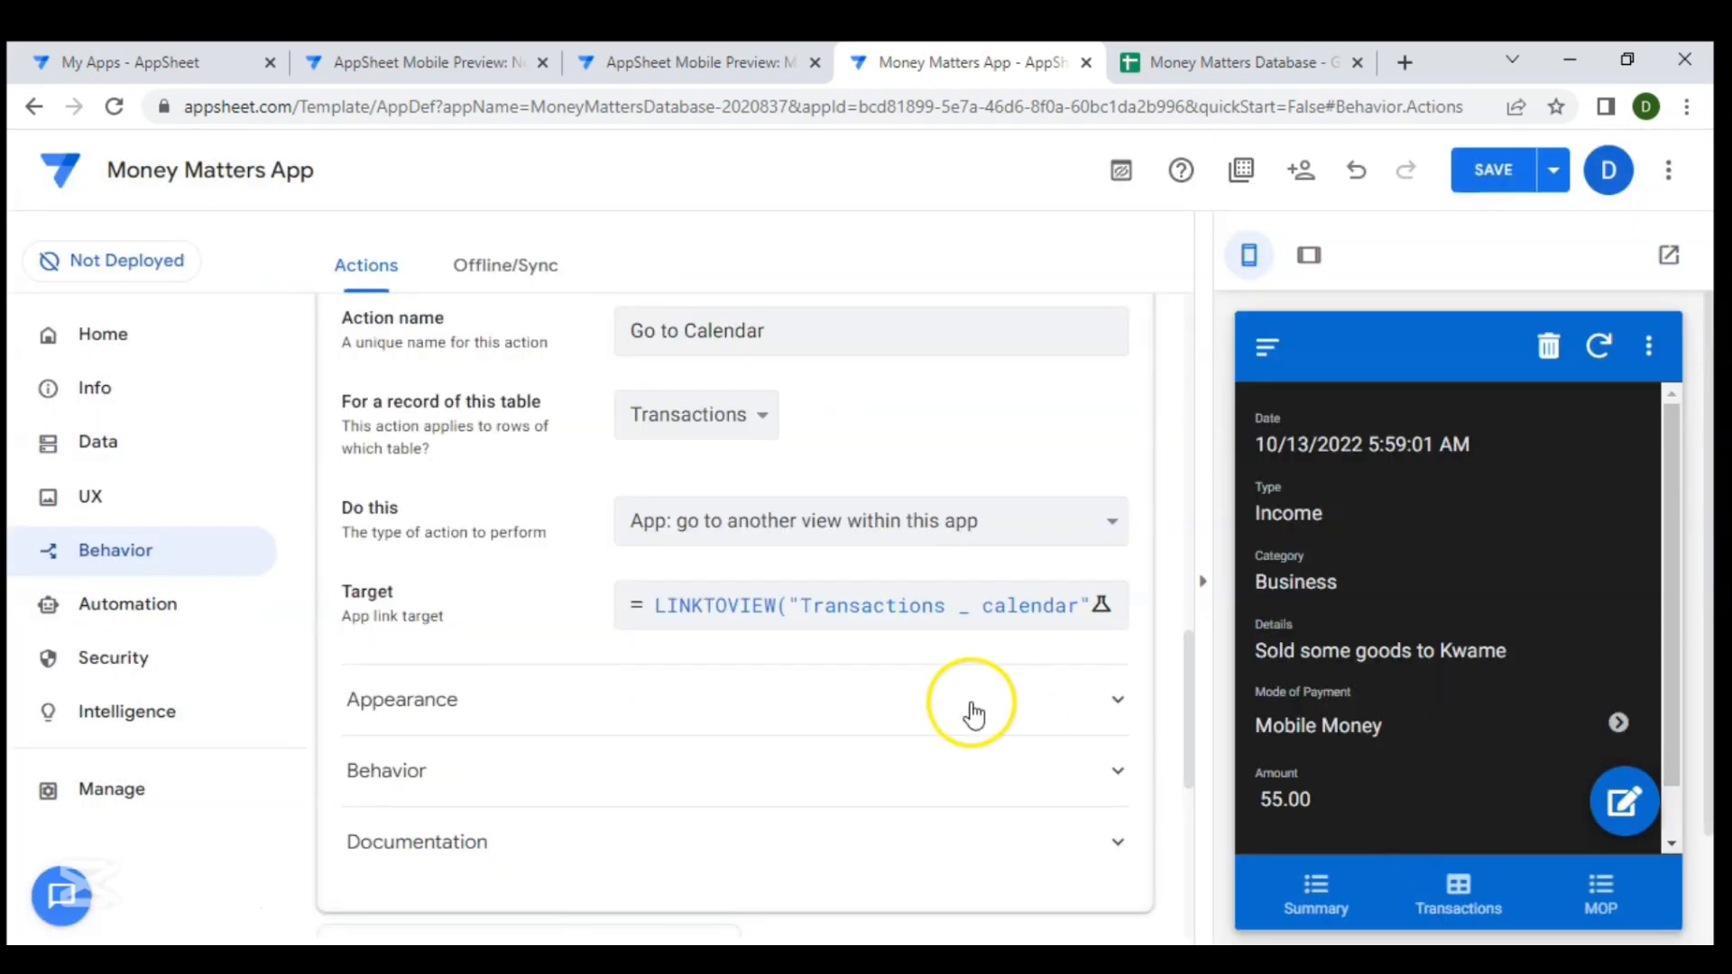
# - Change the action icon to a calendar icon found by searching "calen"
pyautogui.scroll(-2, 972, 712)
pyautogui.click(821, 593)
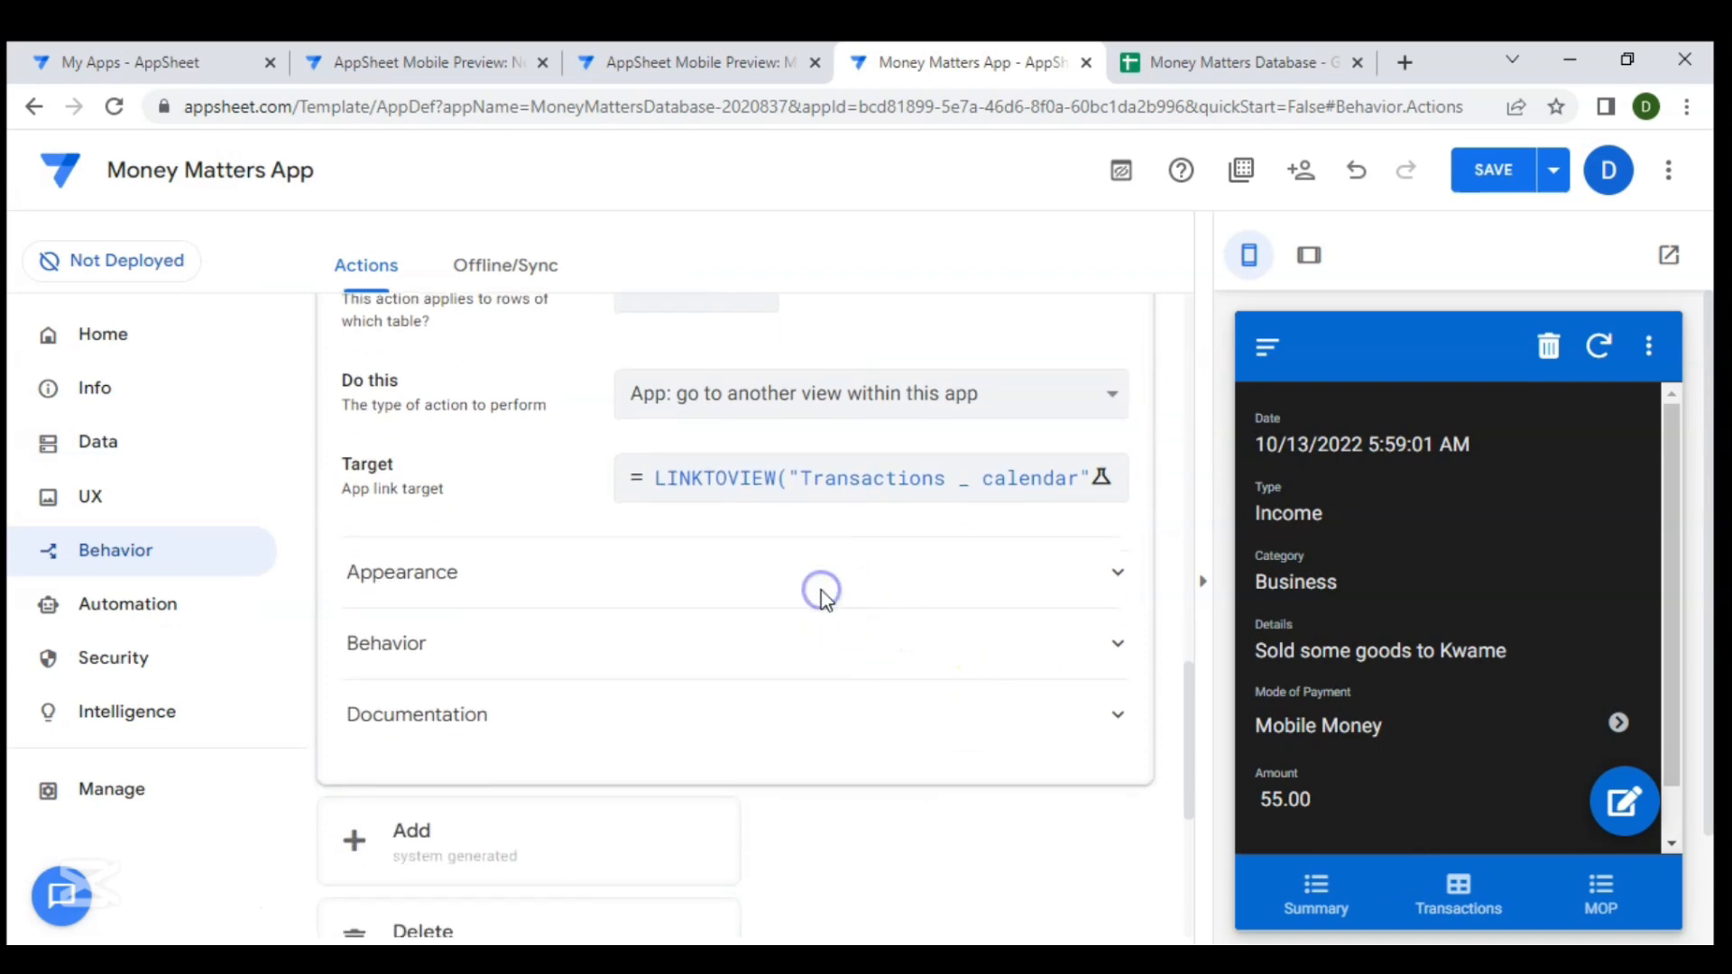
pyautogui.scroll(3, 688, 650)
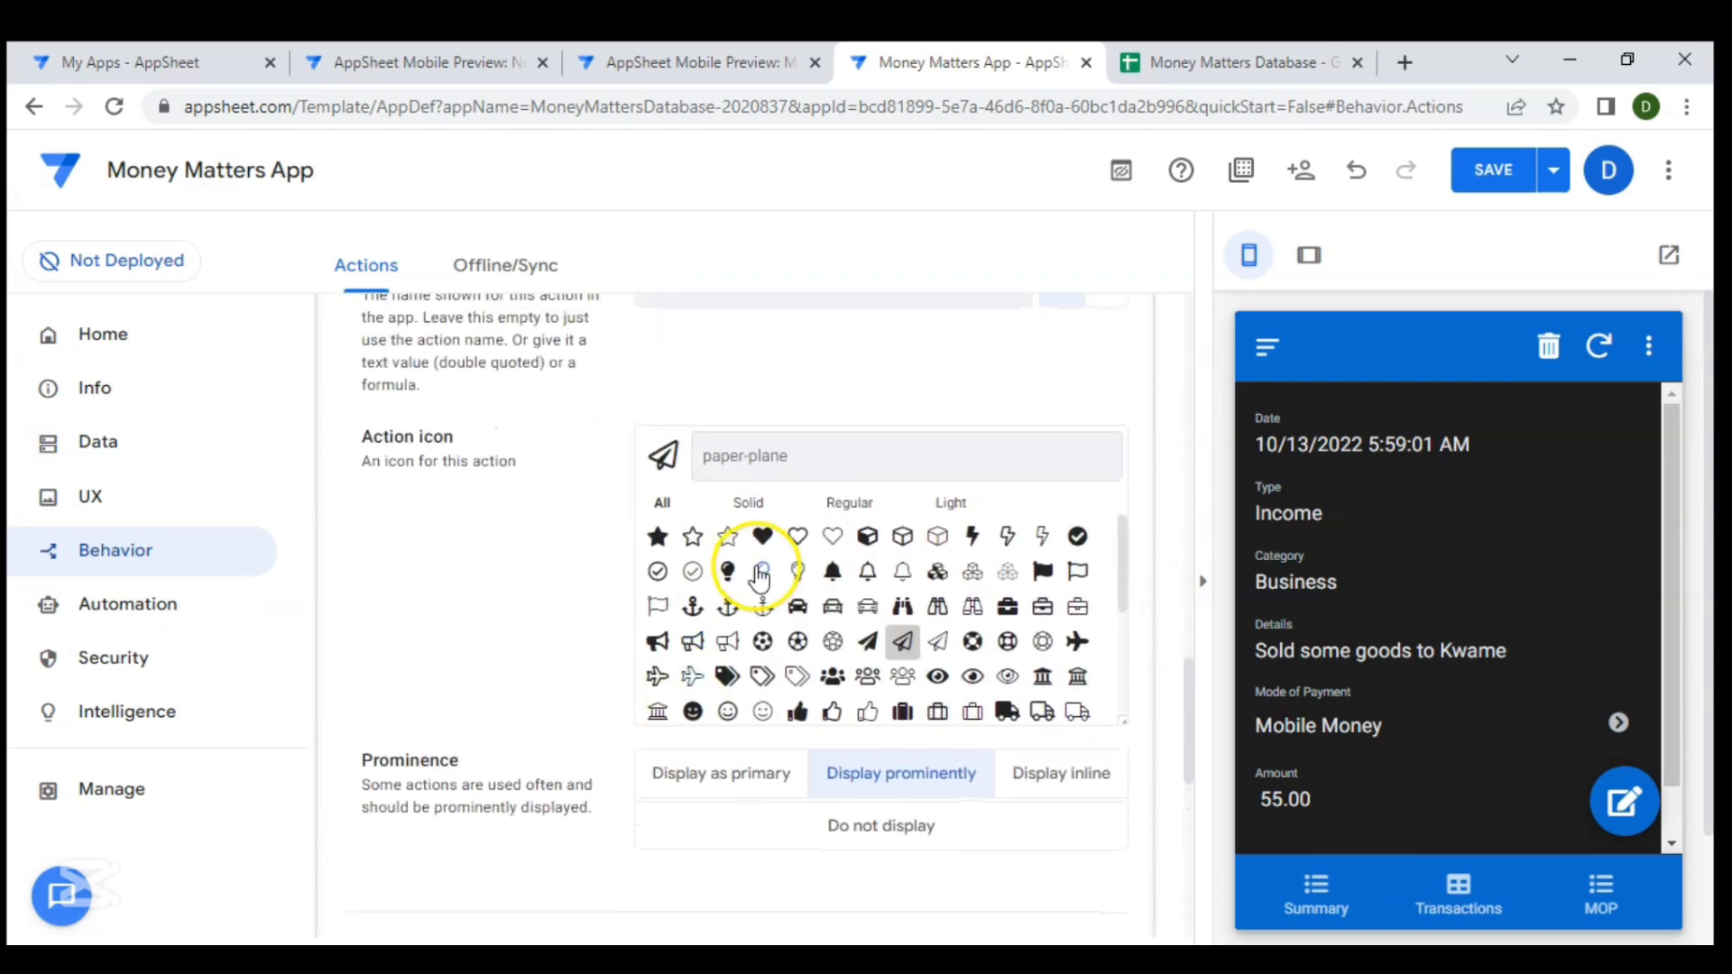
pyautogui.click(729, 454)
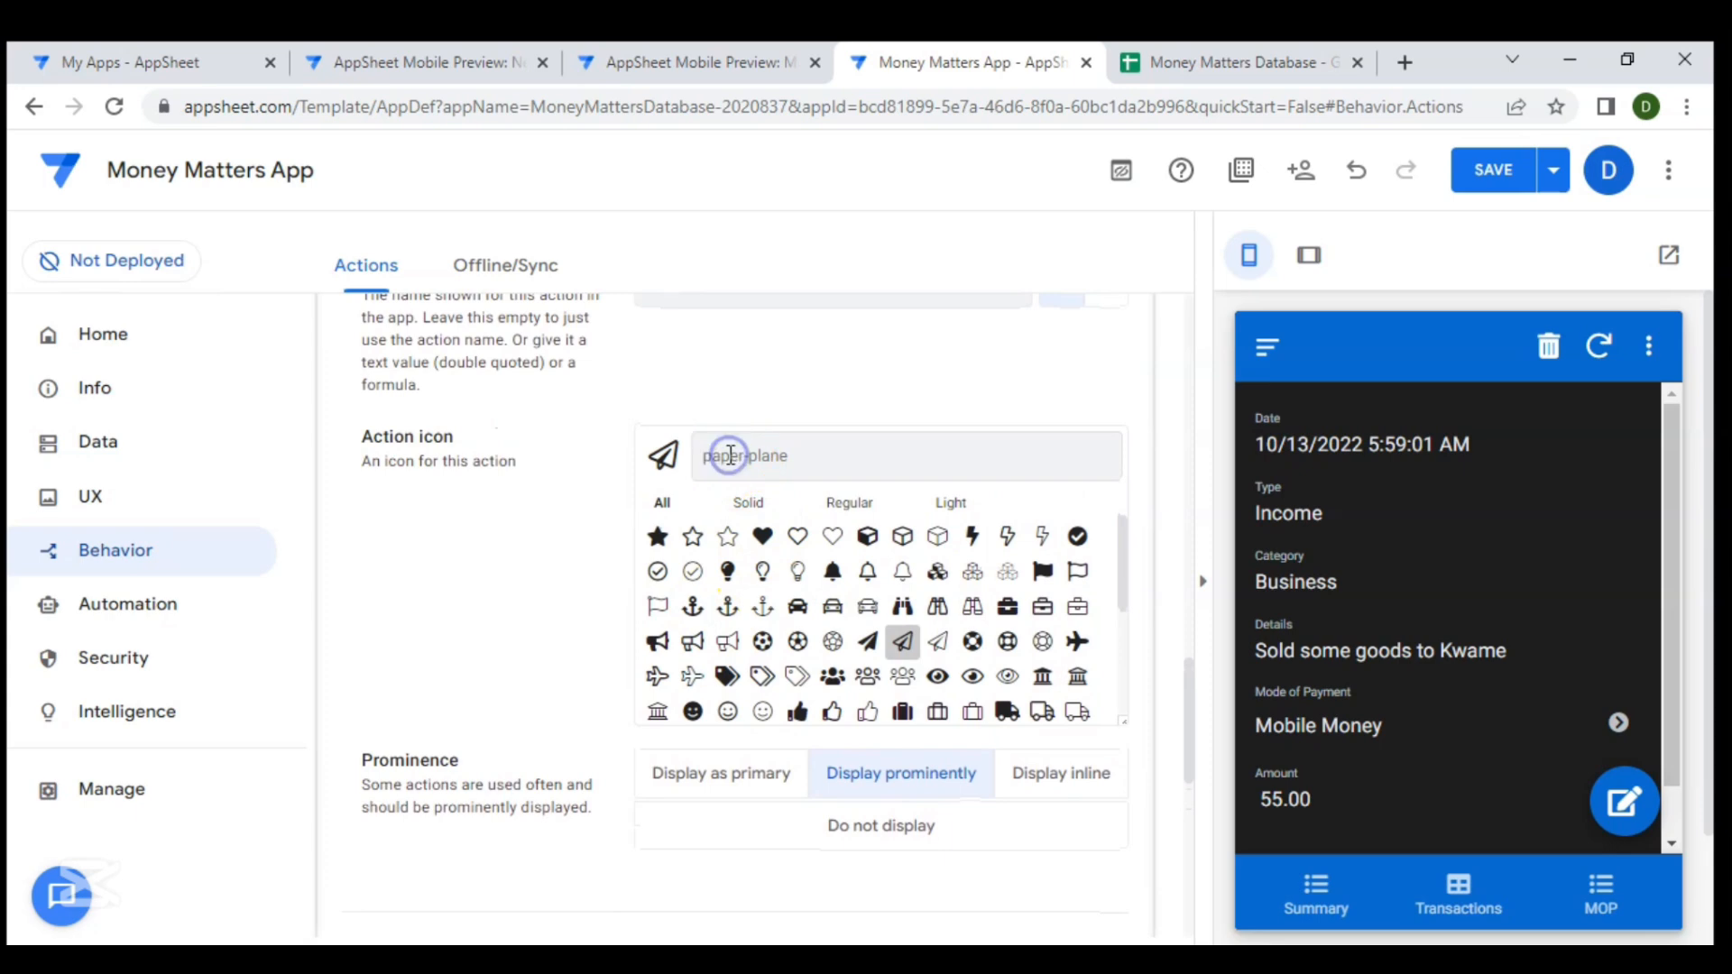
pyautogui.write('cald')
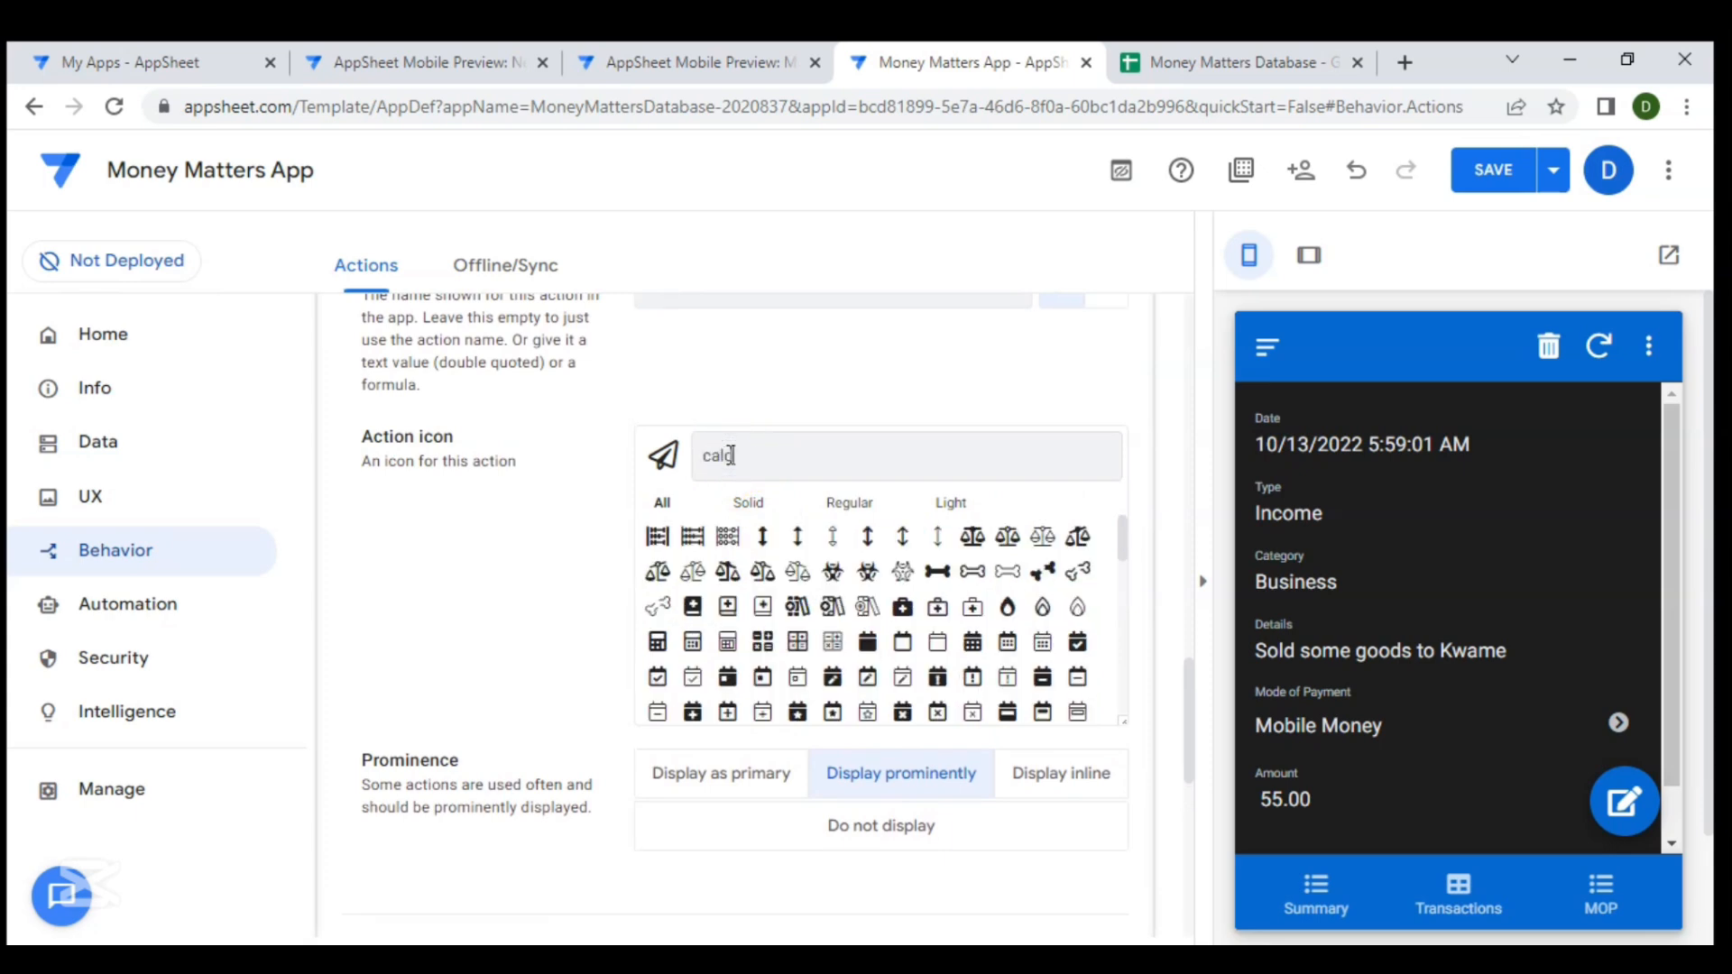
pyautogui.press('BackSpace')
pyautogui.write('r')
pyautogui.press('BackSpace')
pyautogui.write('en')
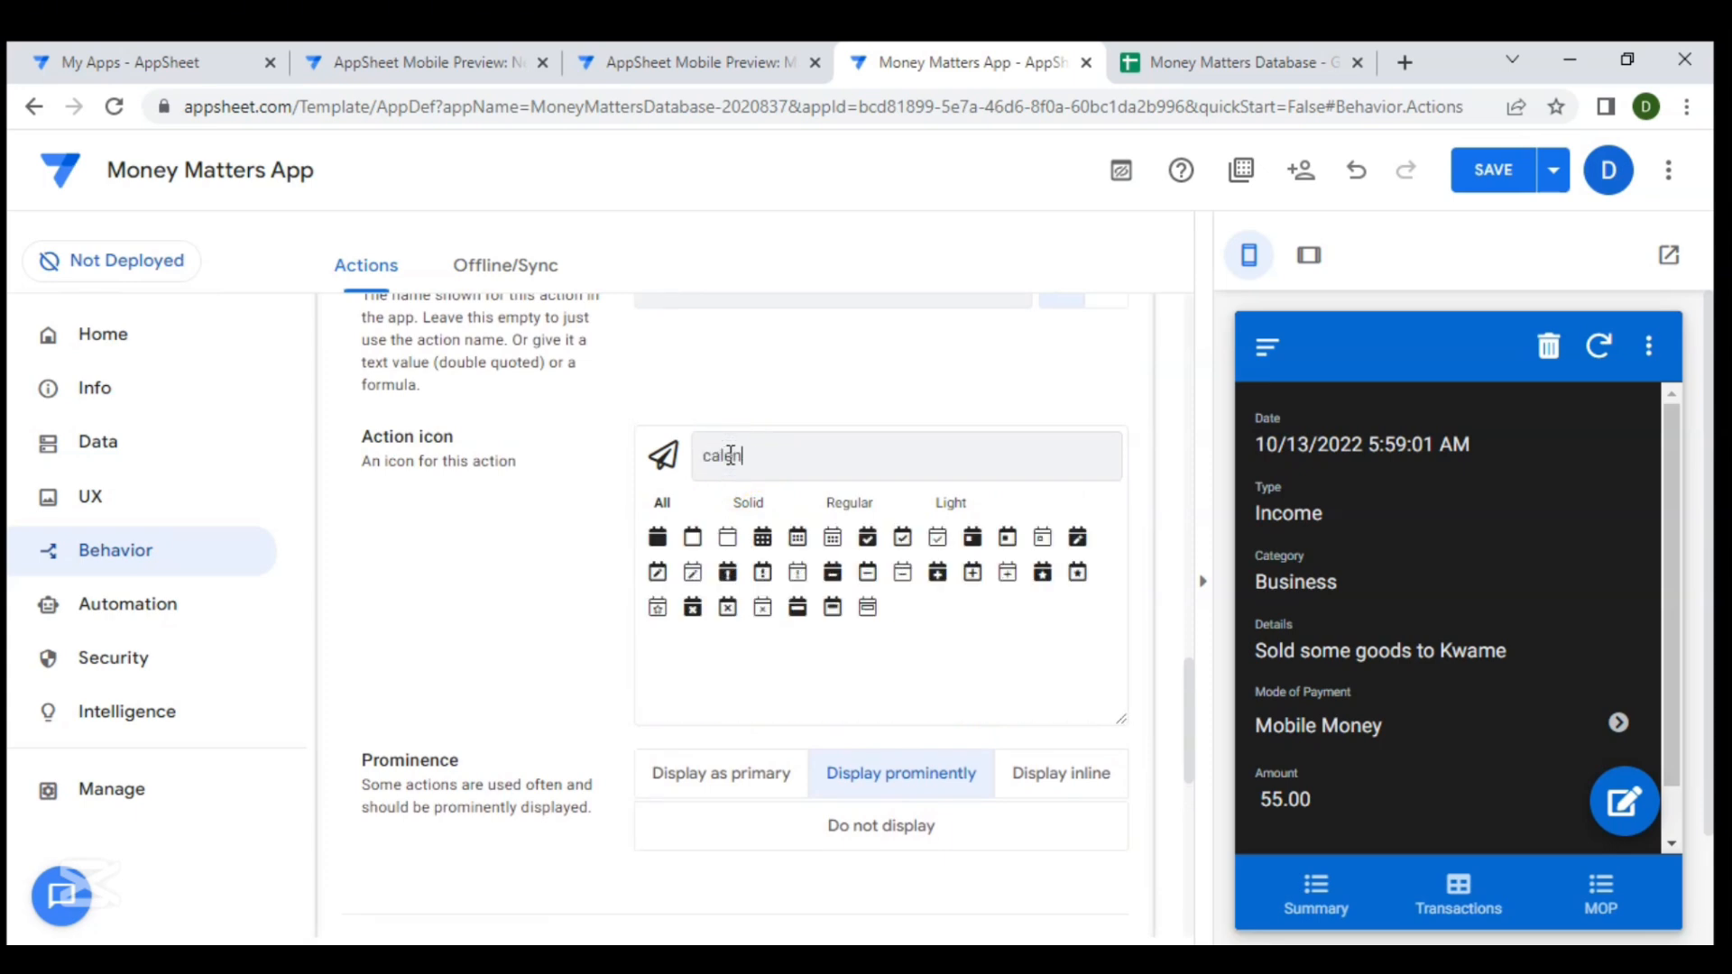
pyautogui.click(767, 540)
# - Save the app
pyautogui.click(1318, 587)
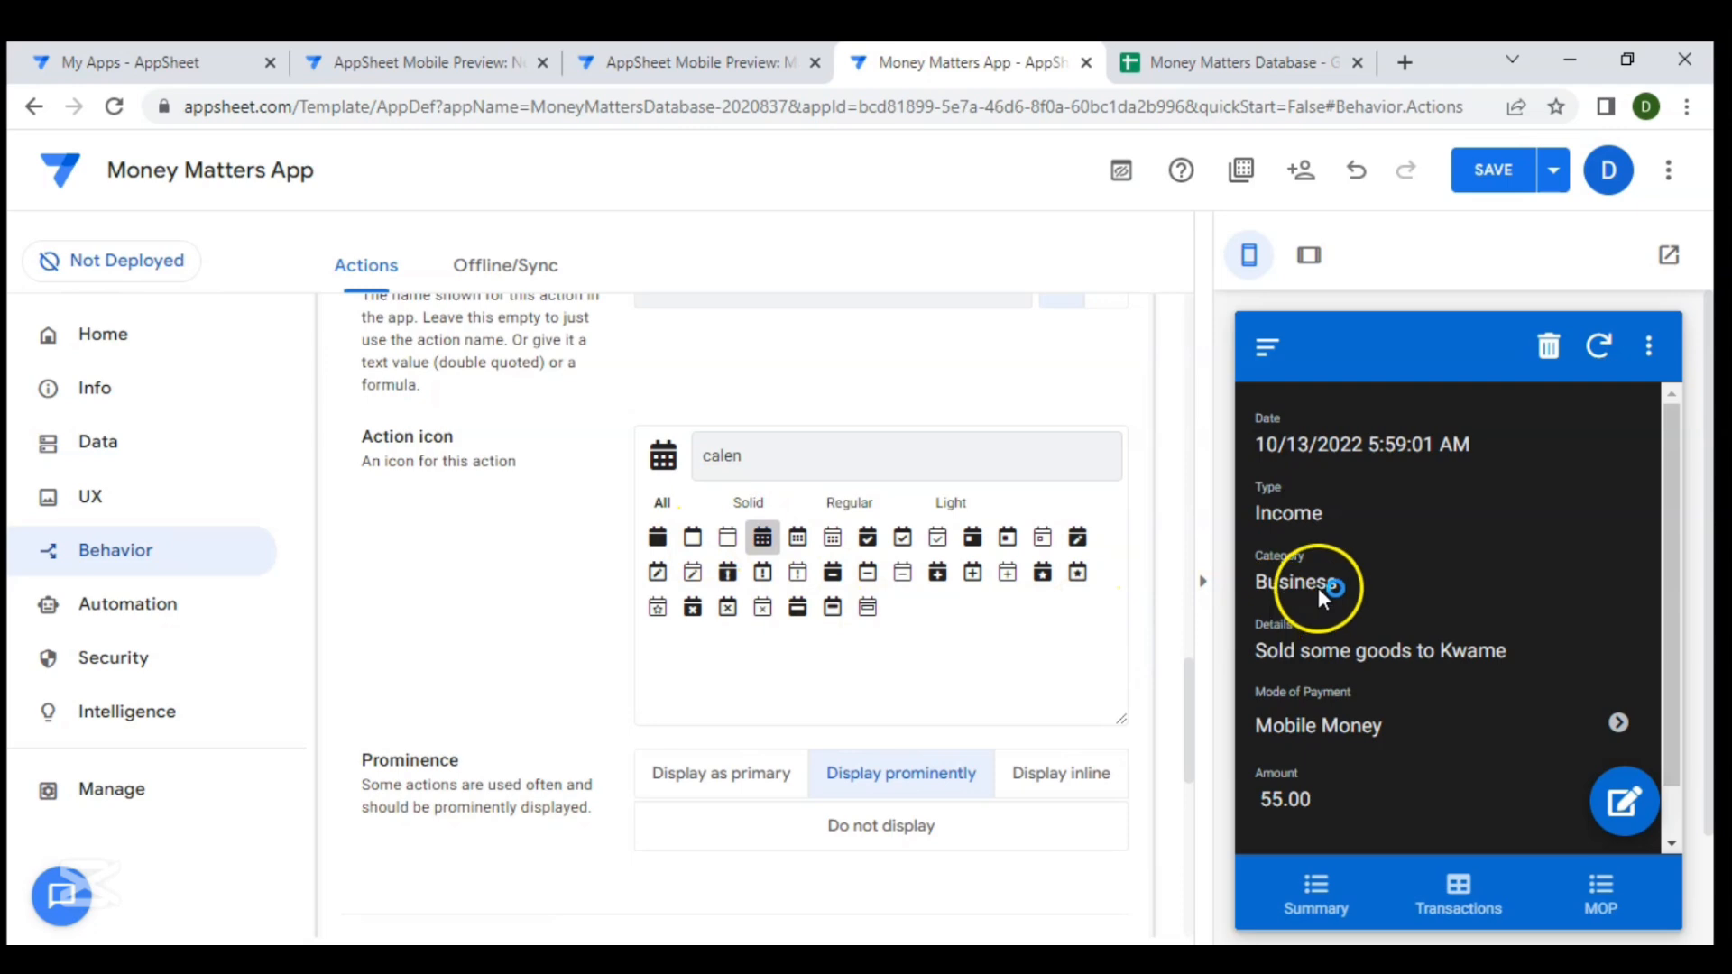
pyautogui.click(1272, 345)
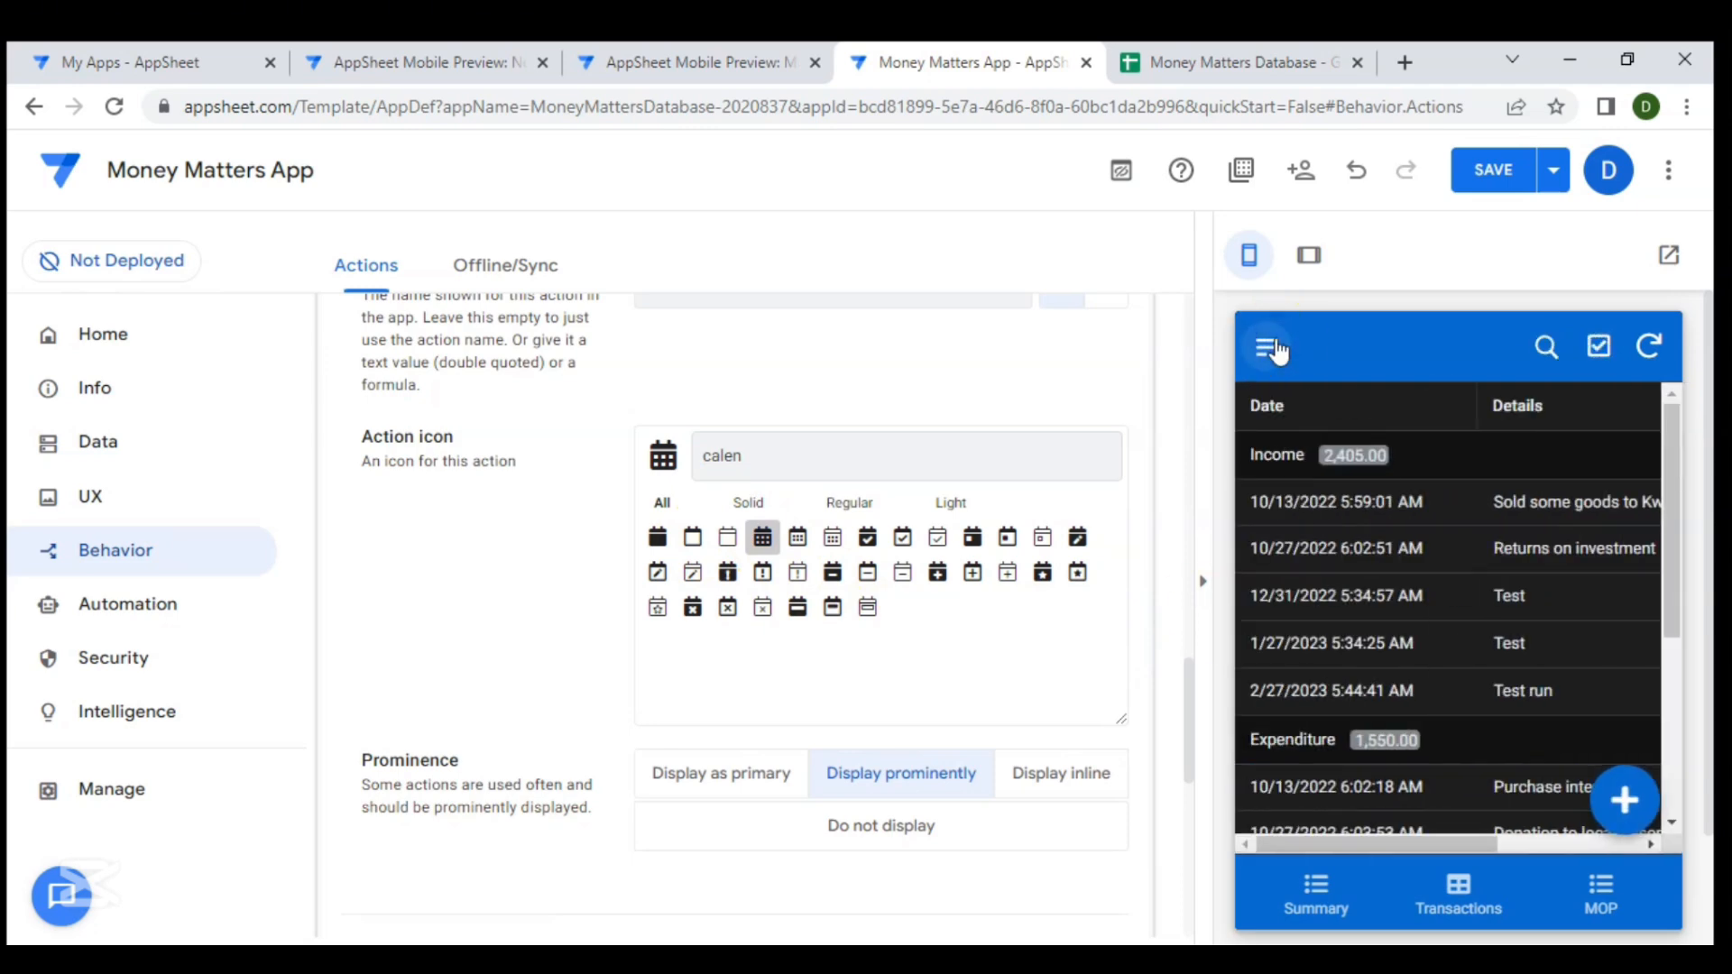
pyautogui.click(1275, 348)
pyautogui.click(1617, 539)
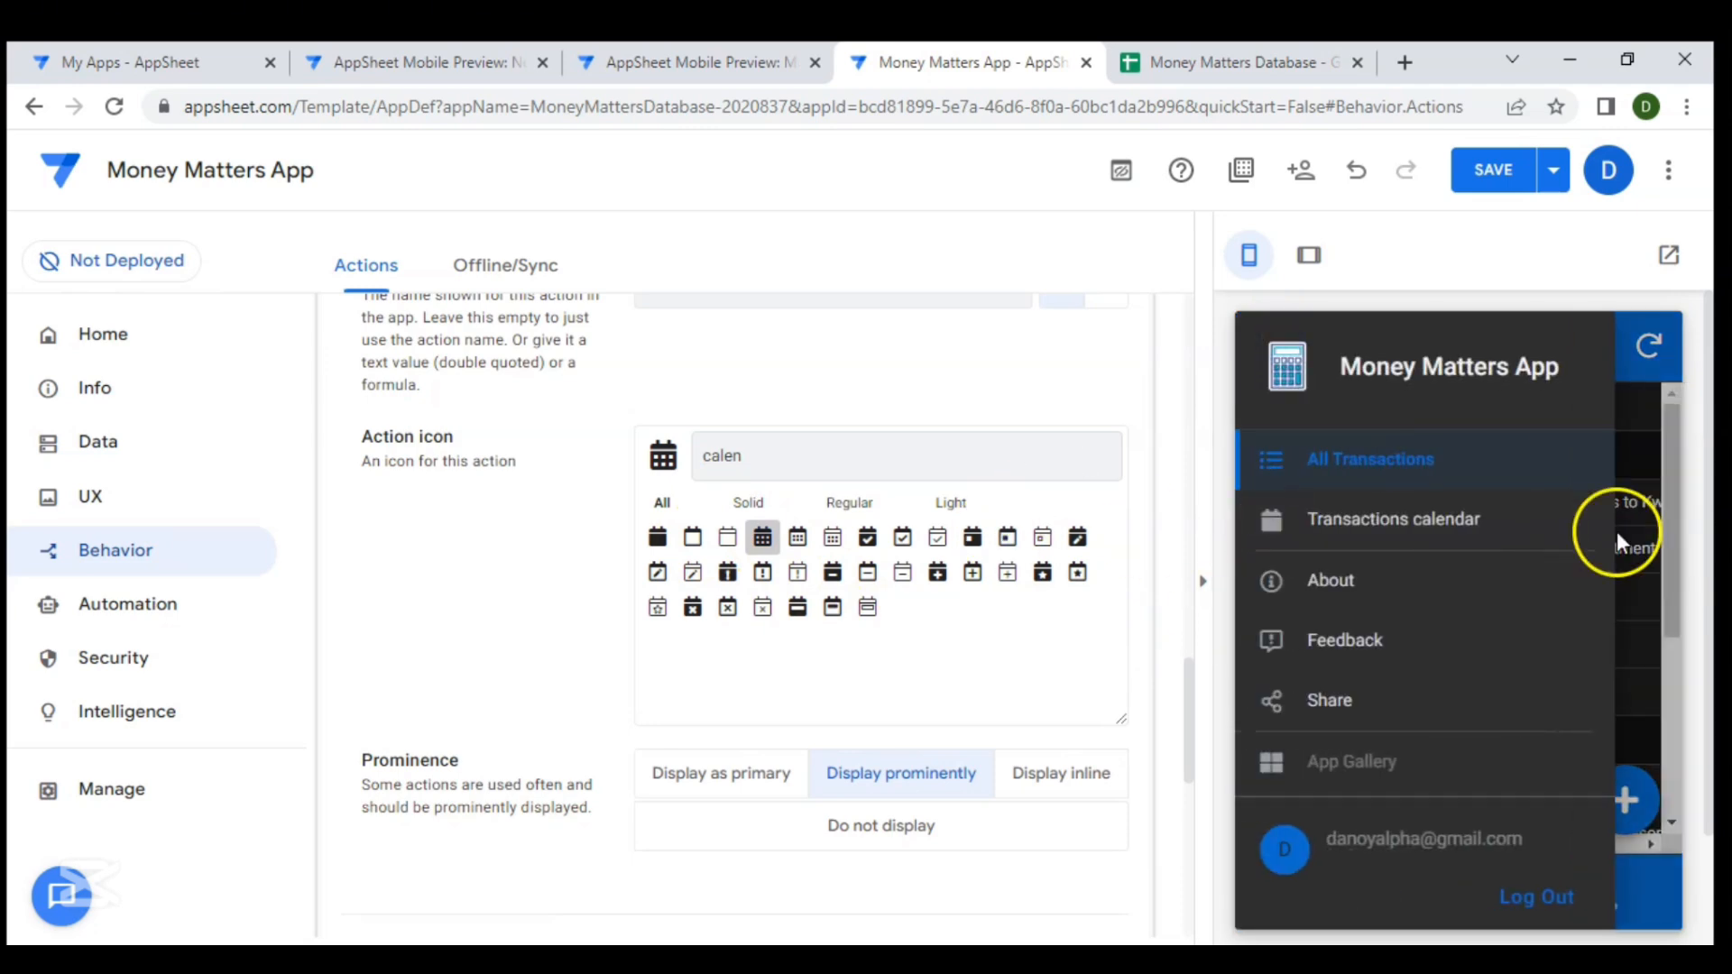
pyautogui.click(1647, 388)
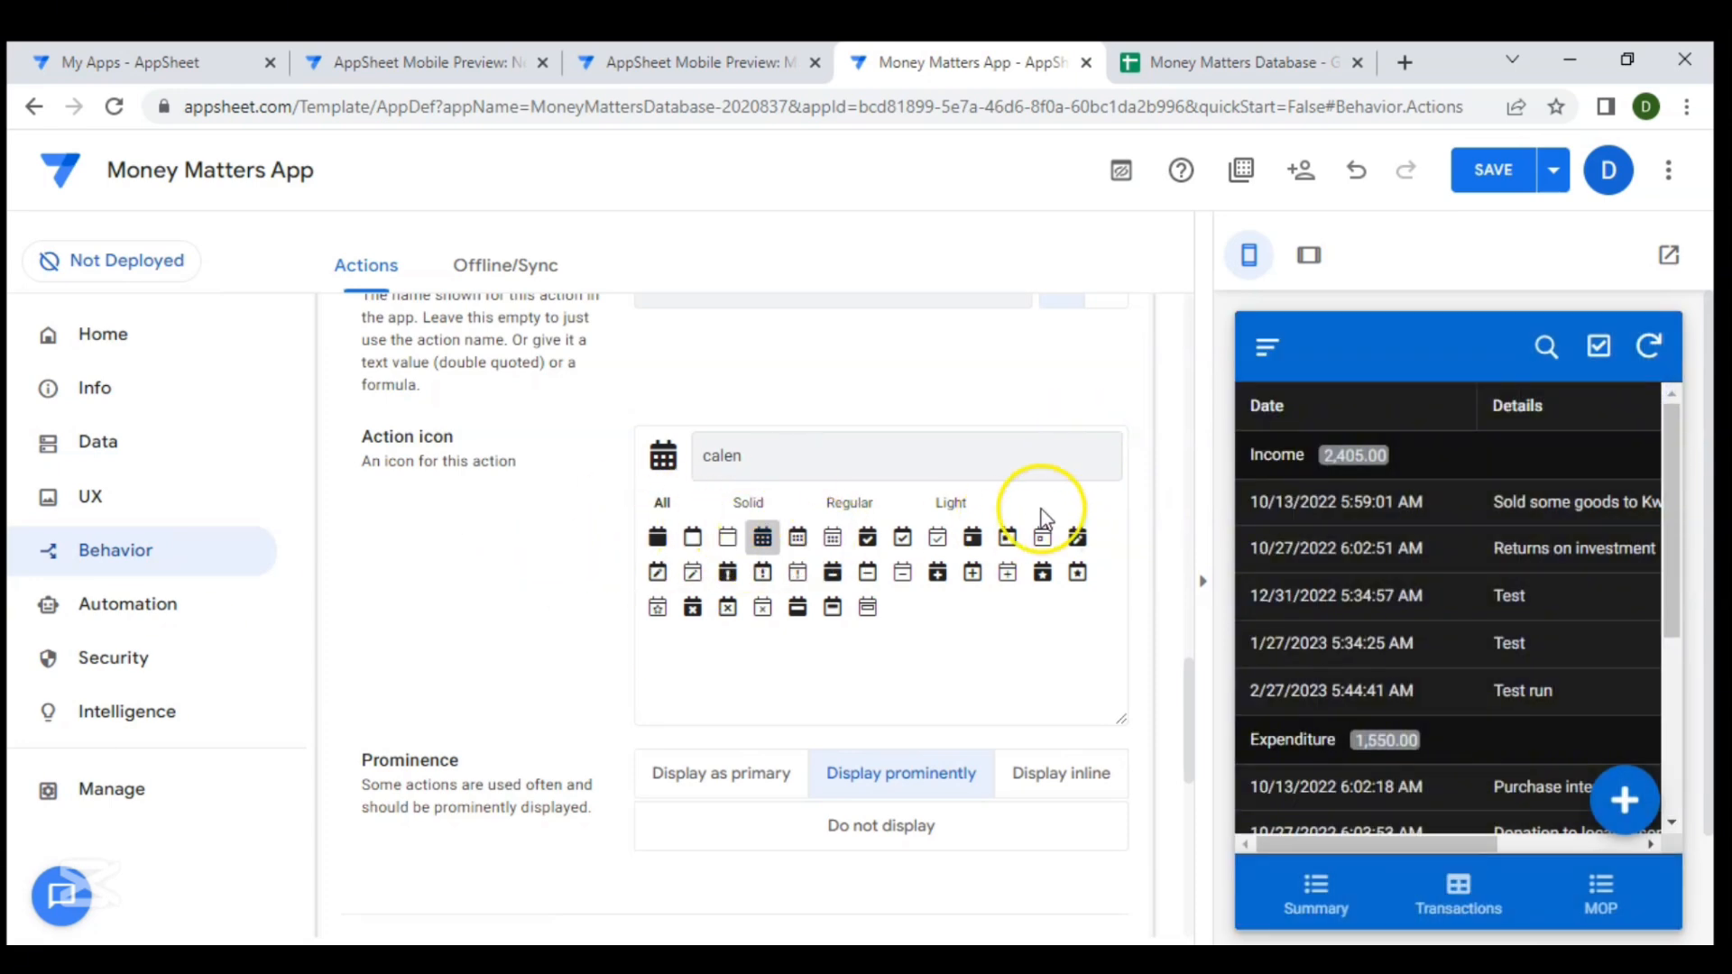
pyautogui.click(1503, 174)
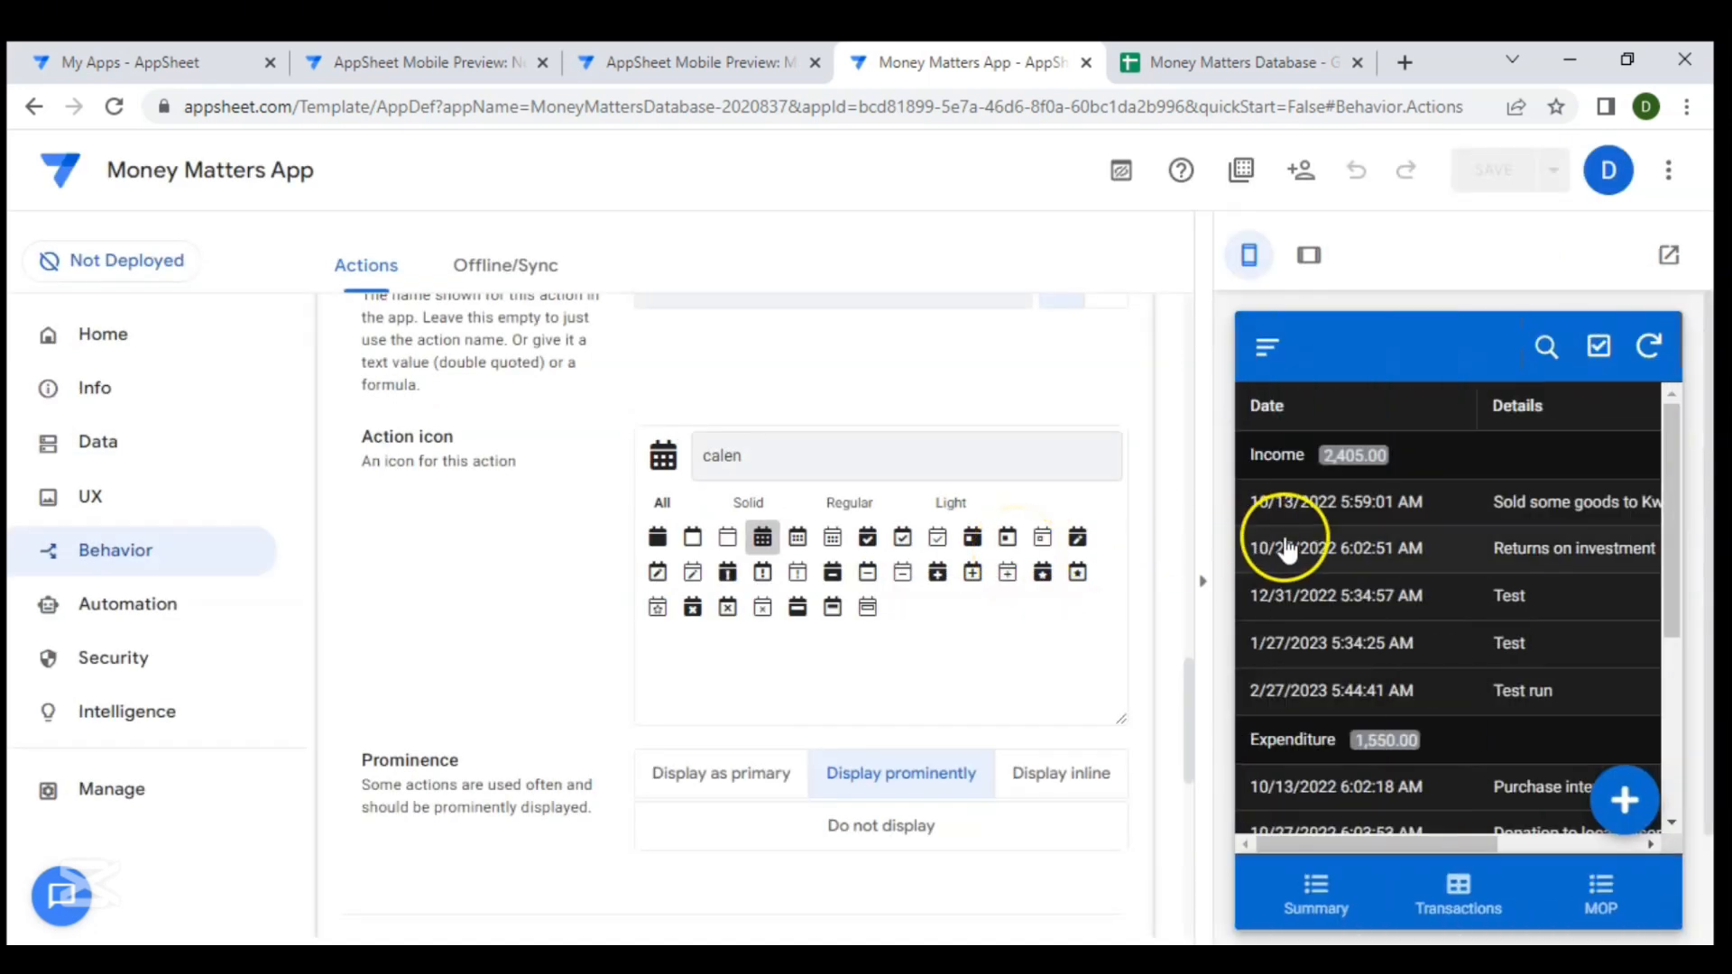
# - Open a transaction record in the preview to check the Go to Calendar button, and go back to the list
pyautogui.click(1442, 502)
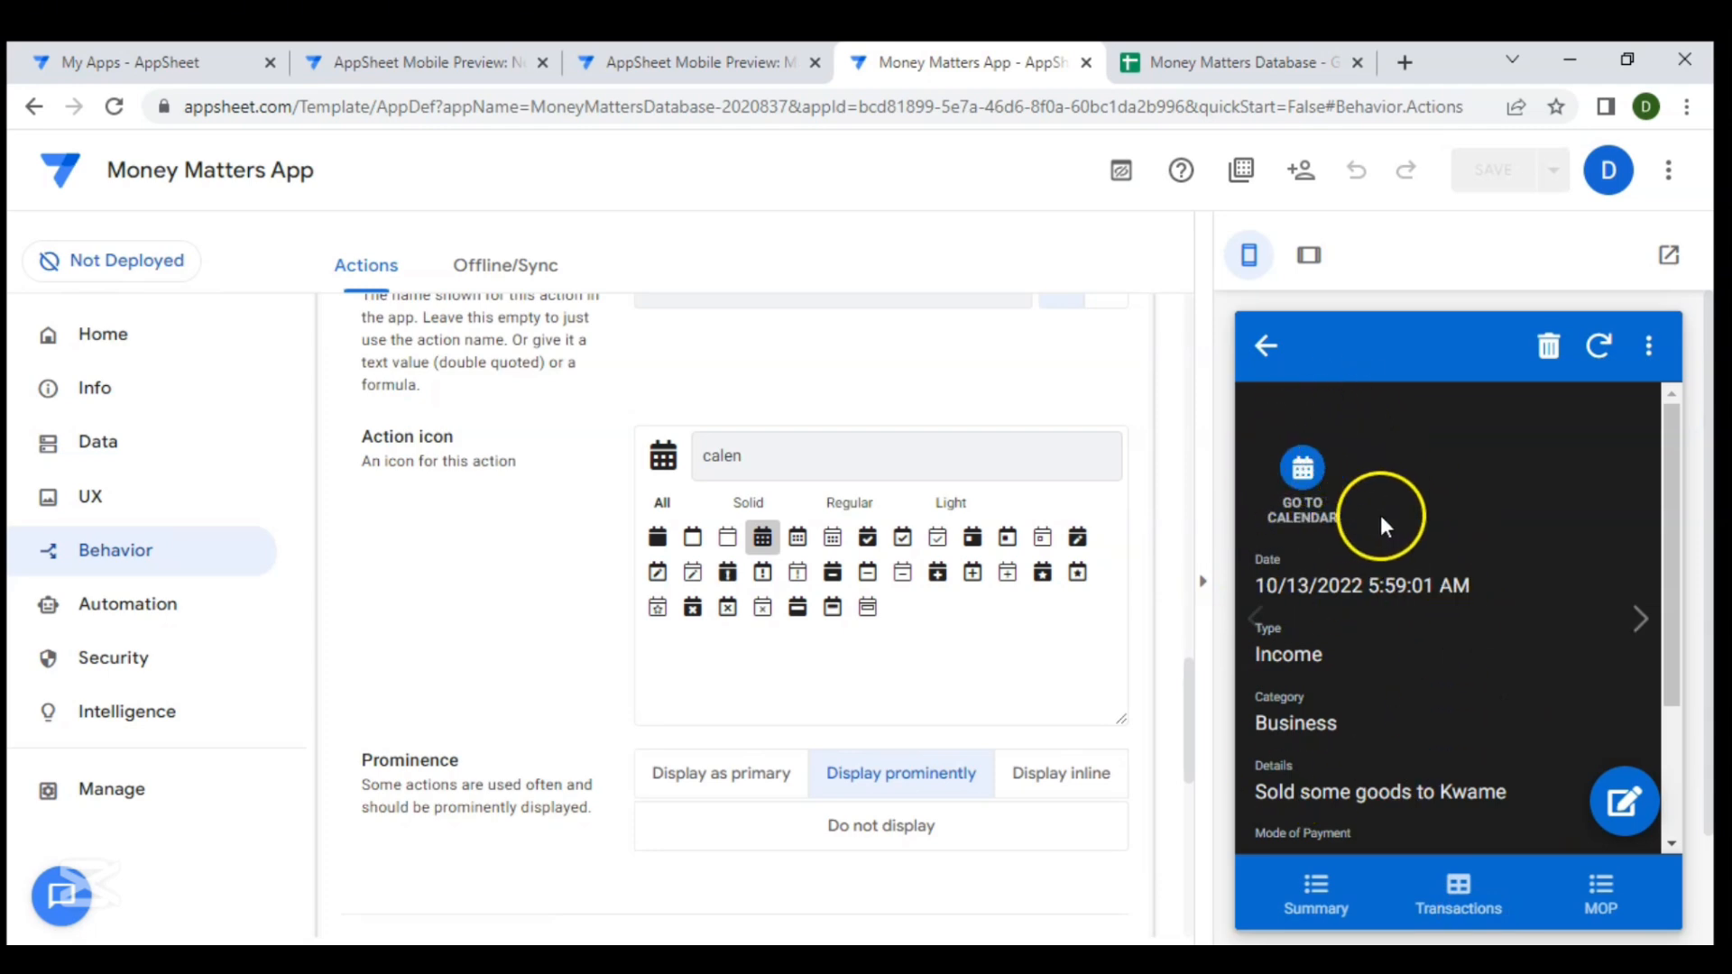
pyautogui.click(1267, 346)
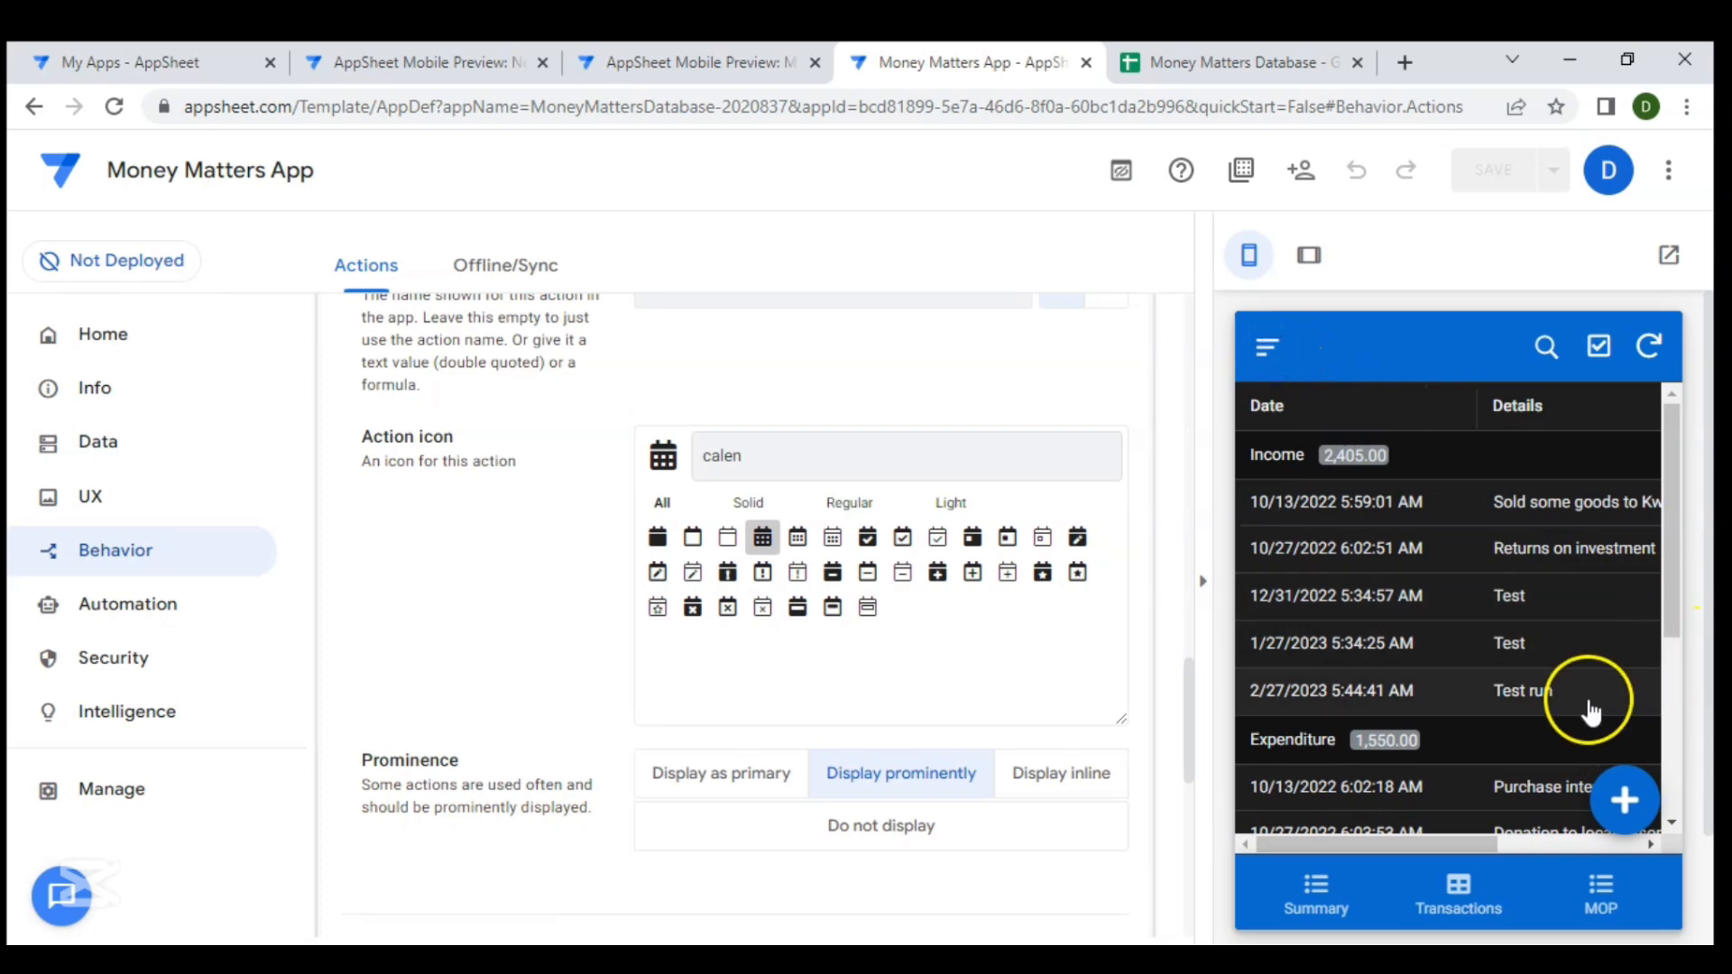
# - Set the Go to Calendar action's prominence to Display as primary
pyautogui.scroll(-1, 886, 679)
pyautogui.scroll(-2, 886, 678)
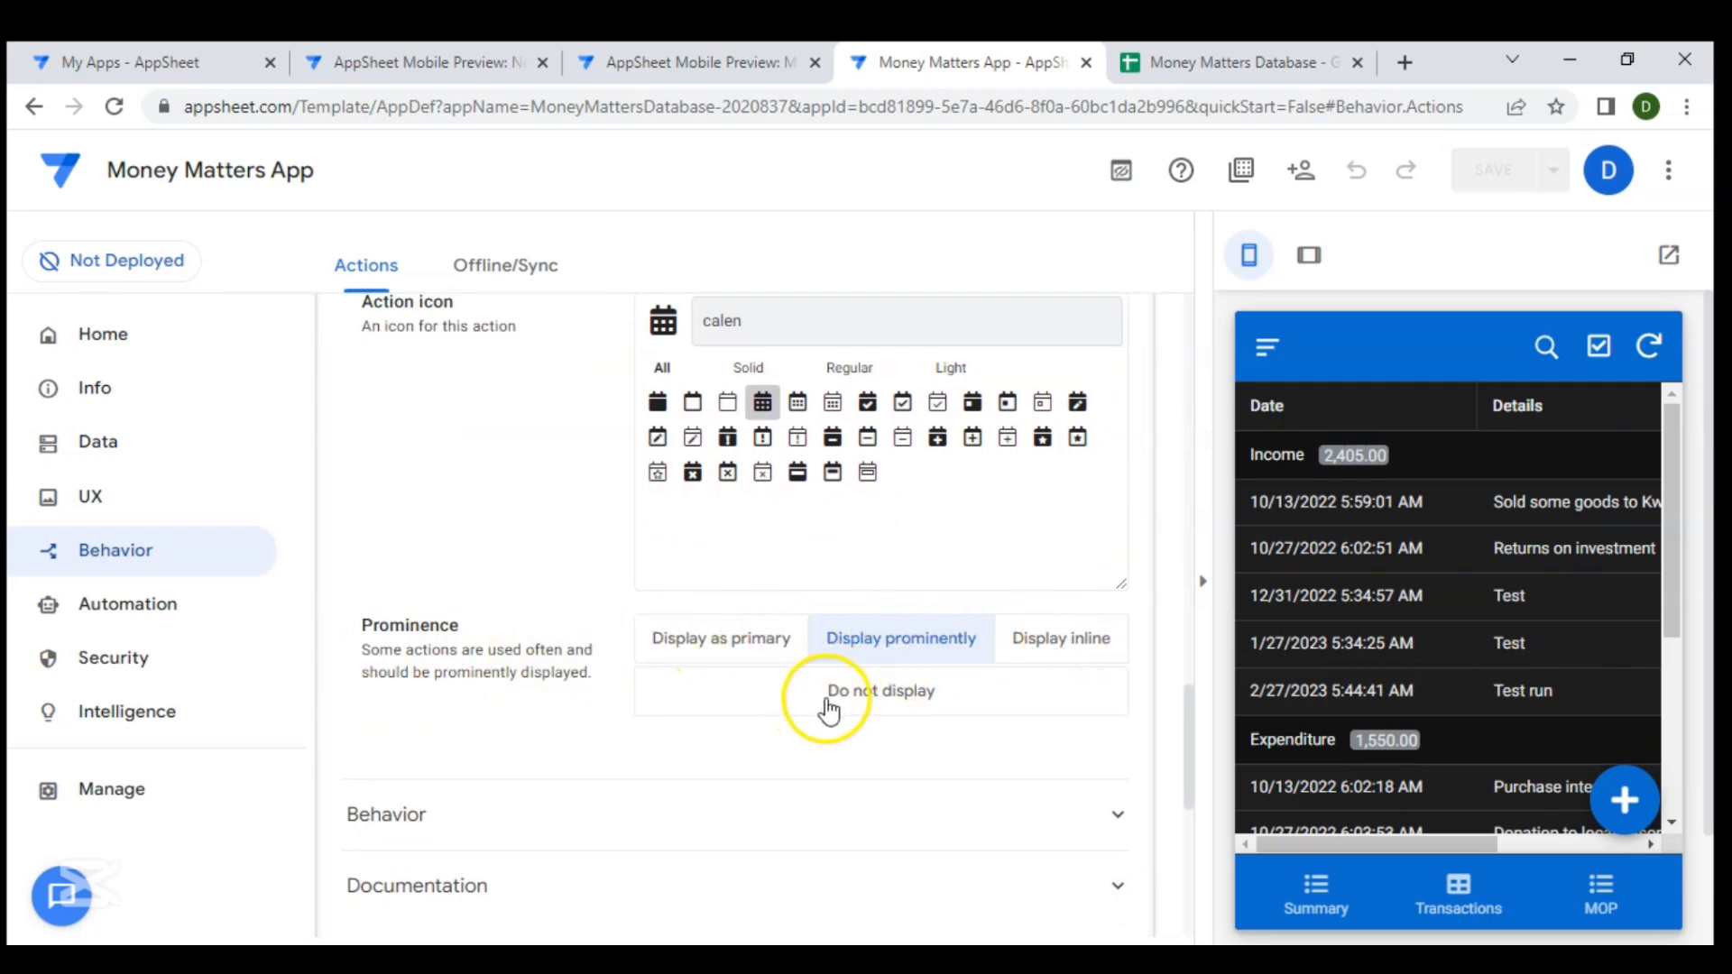
pyautogui.click(726, 641)
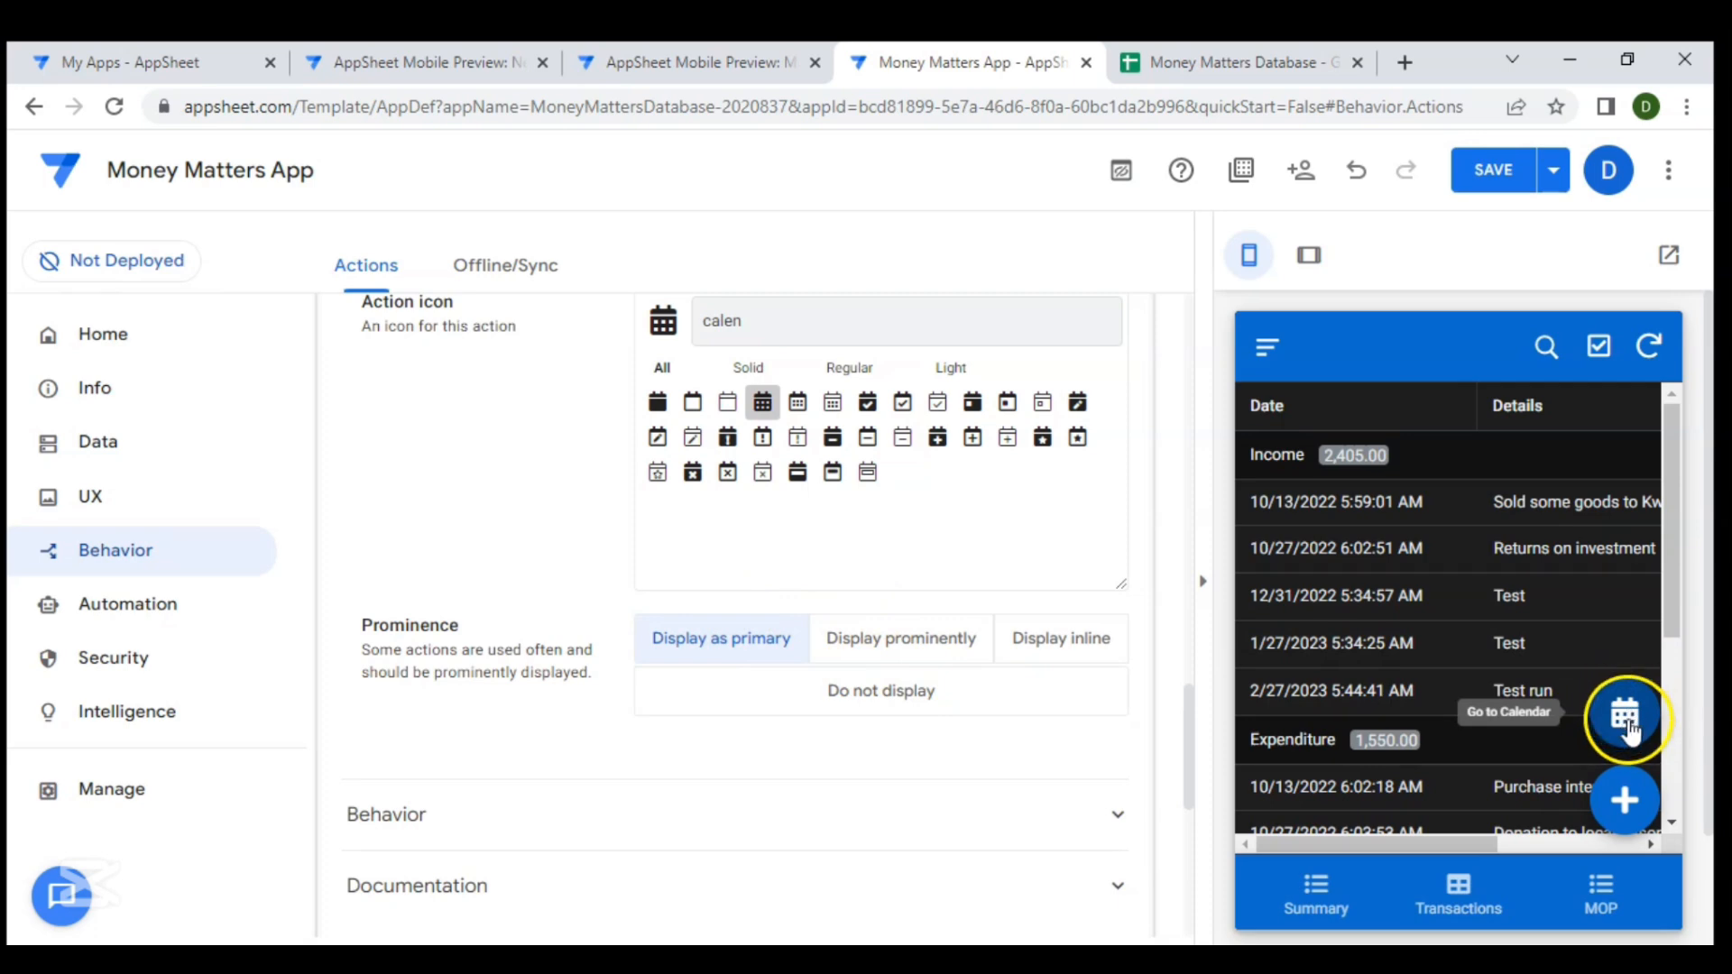
# - Test the floating Go to Calendar button in the Transactions preview
pyautogui.click(910, 553)
pyautogui.scroll(-1, 713, 577)
pyautogui.scroll(3, 713, 577)
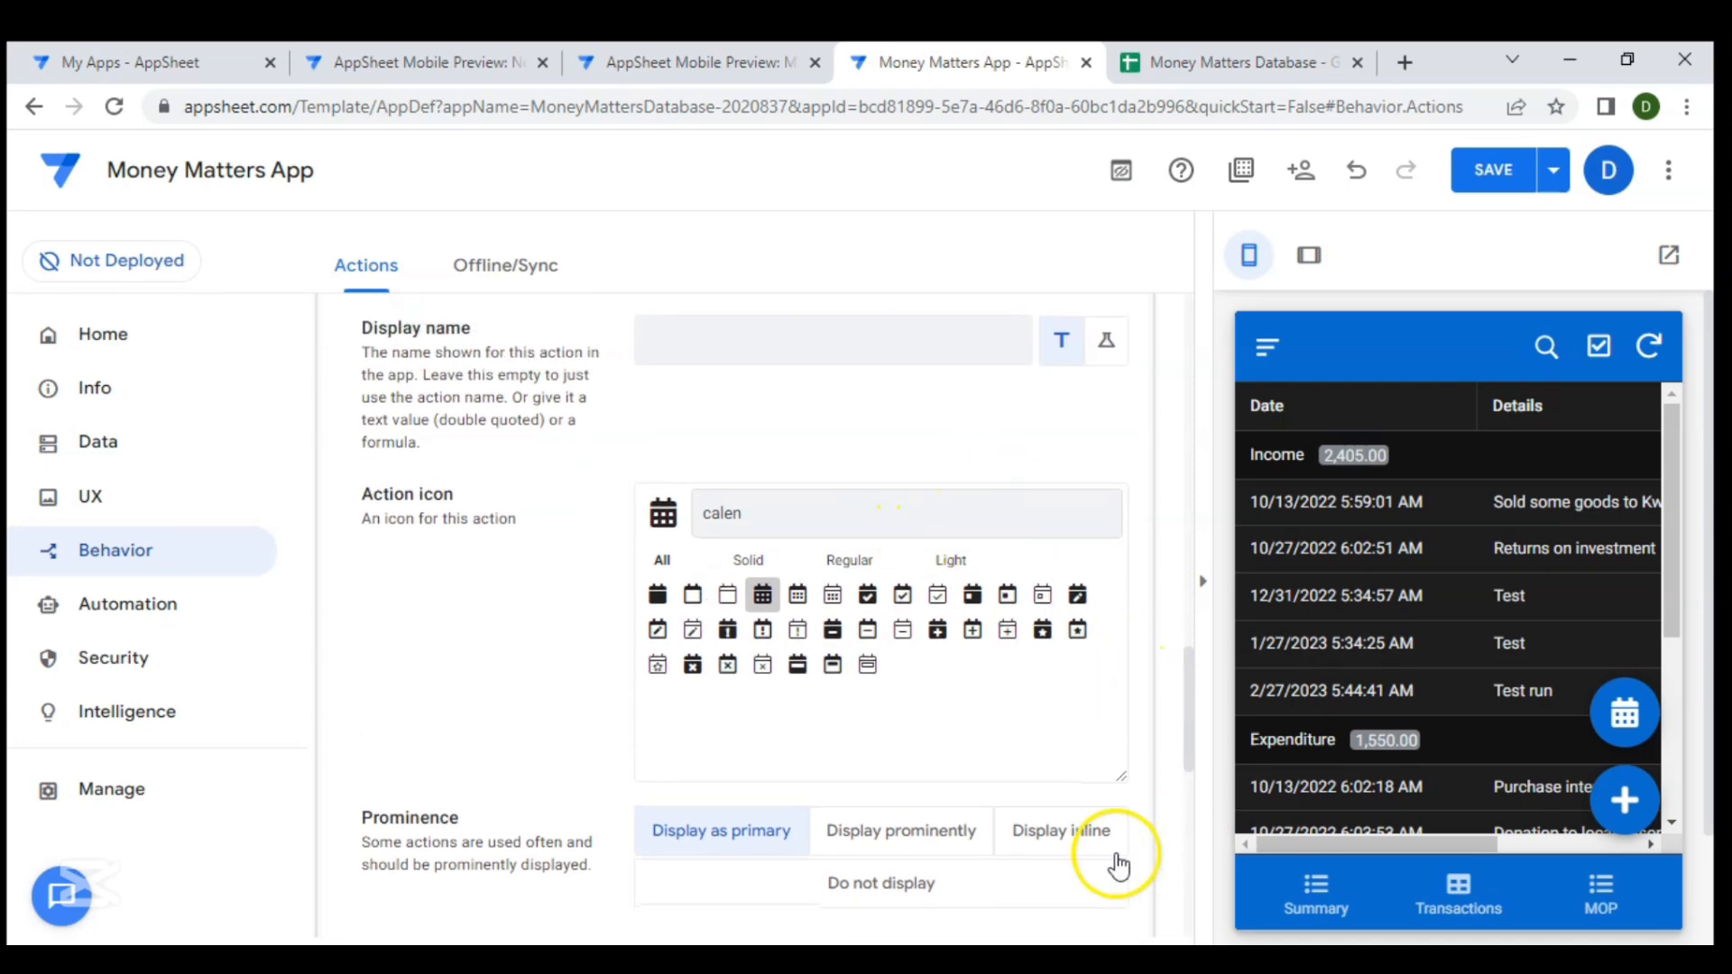
pyautogui.click(1453, 888)
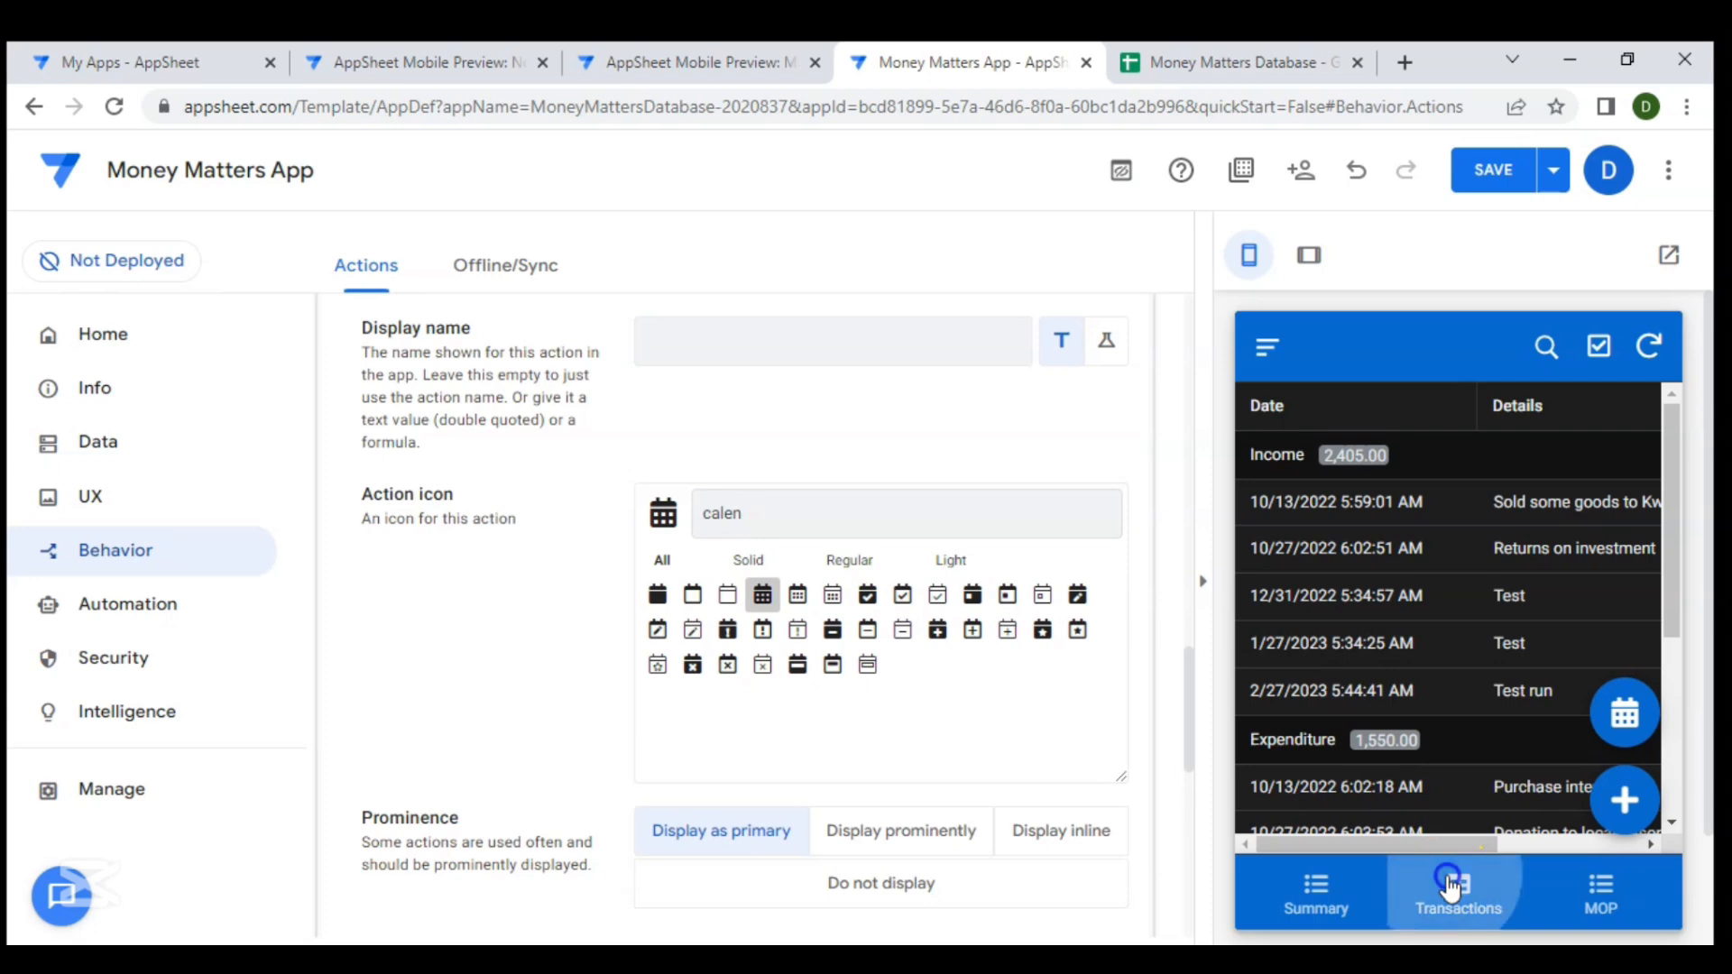
# - Open the calendar view with the floating Go to Calendar button in the Transactions preview
pyautogui.click(1624, 714)
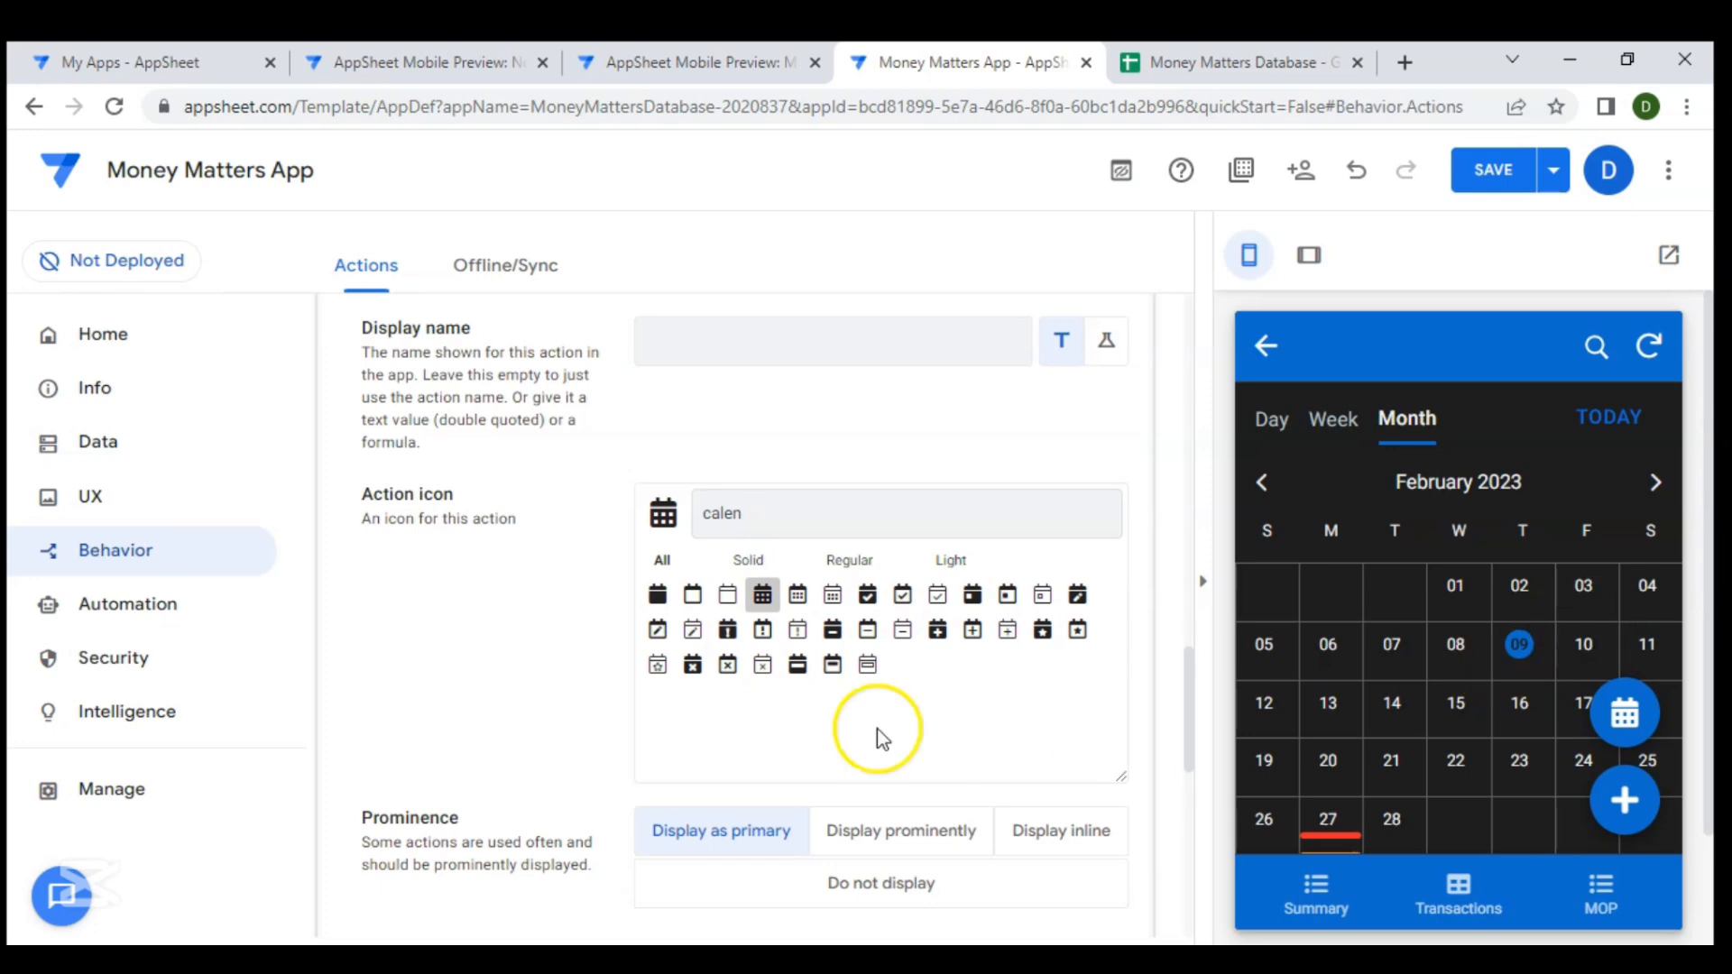
# - Duplicate the Go to Calendar action and rename the copy Go to transactions table
pyautogui.scroll(-3, 866, 731)
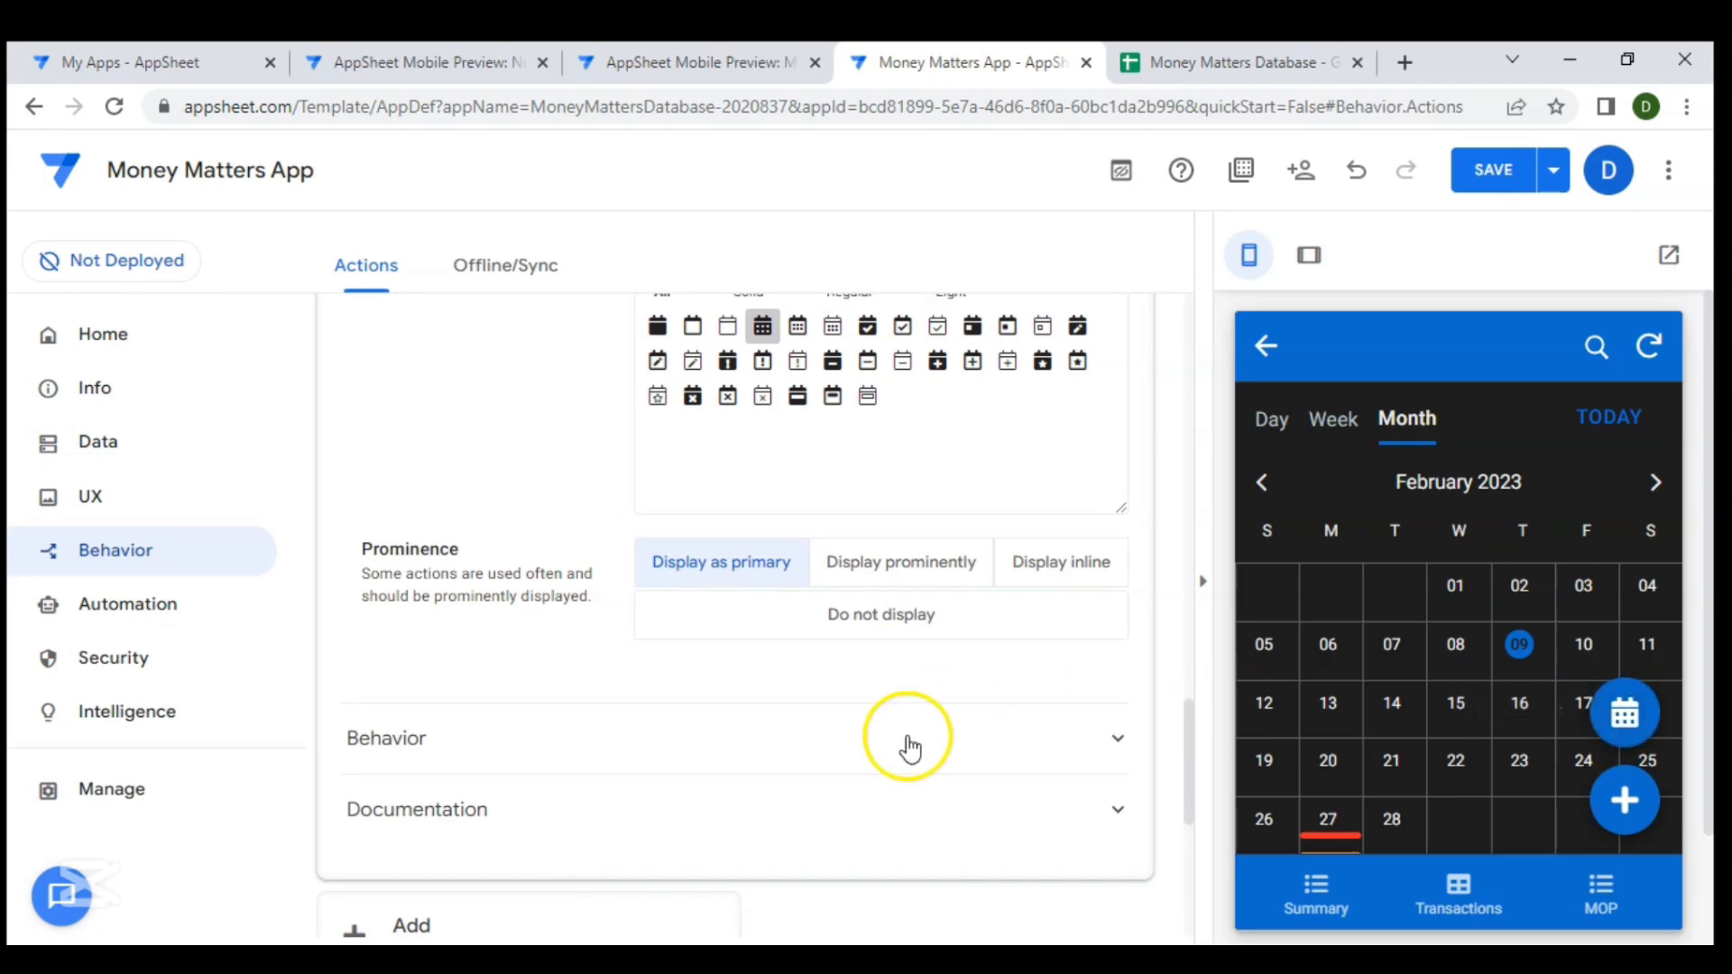
pyautogui.scroll(10, 736, 690)
pyautogui.scroll(1, 736, 691)
pyautogui.scroll(-3, 737, 691)
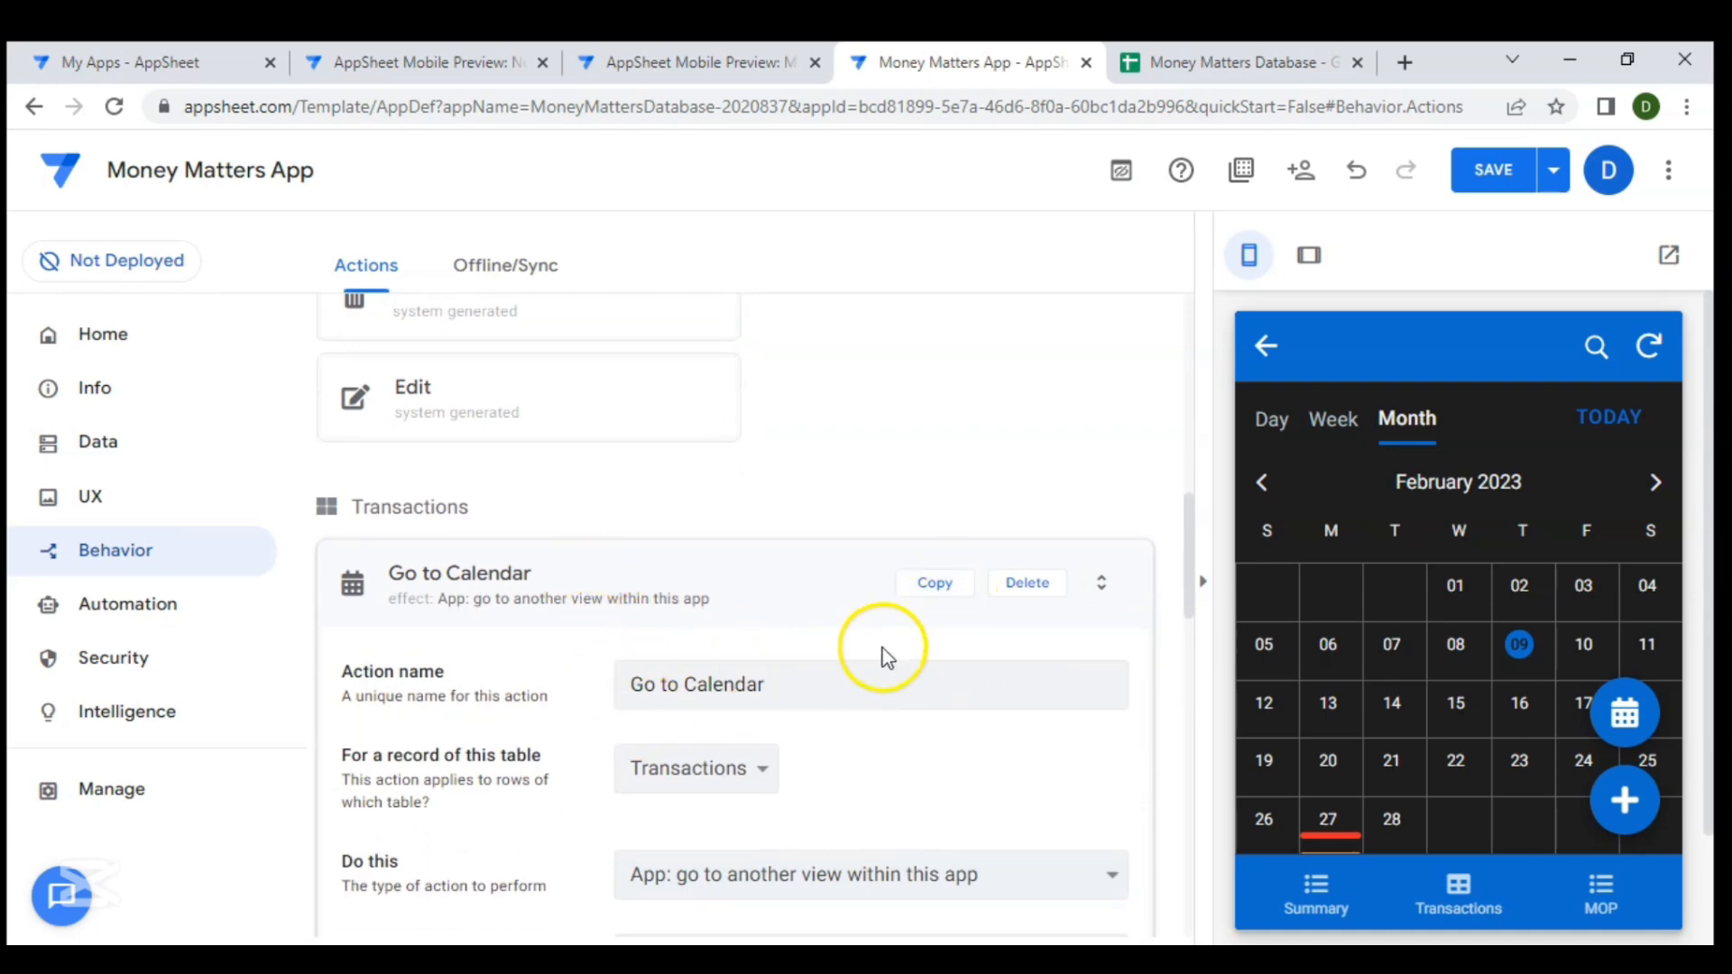
pyautogui.scroll(-2, 882, 655)
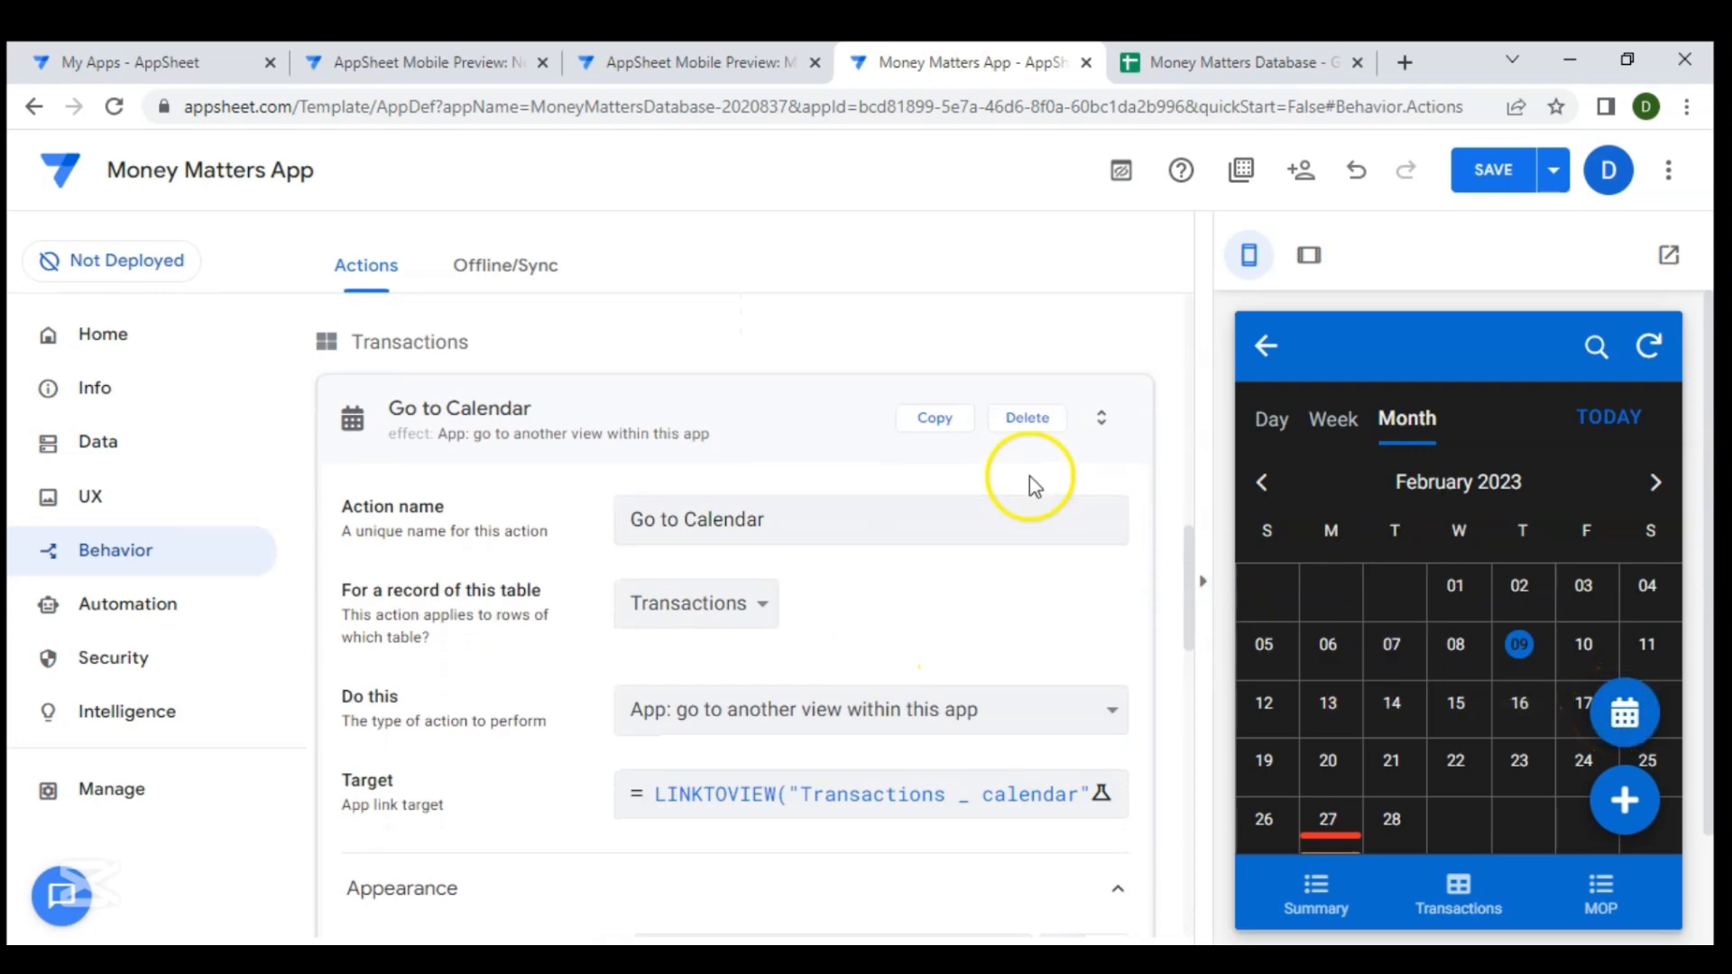
pyautogui.click(940, 421)
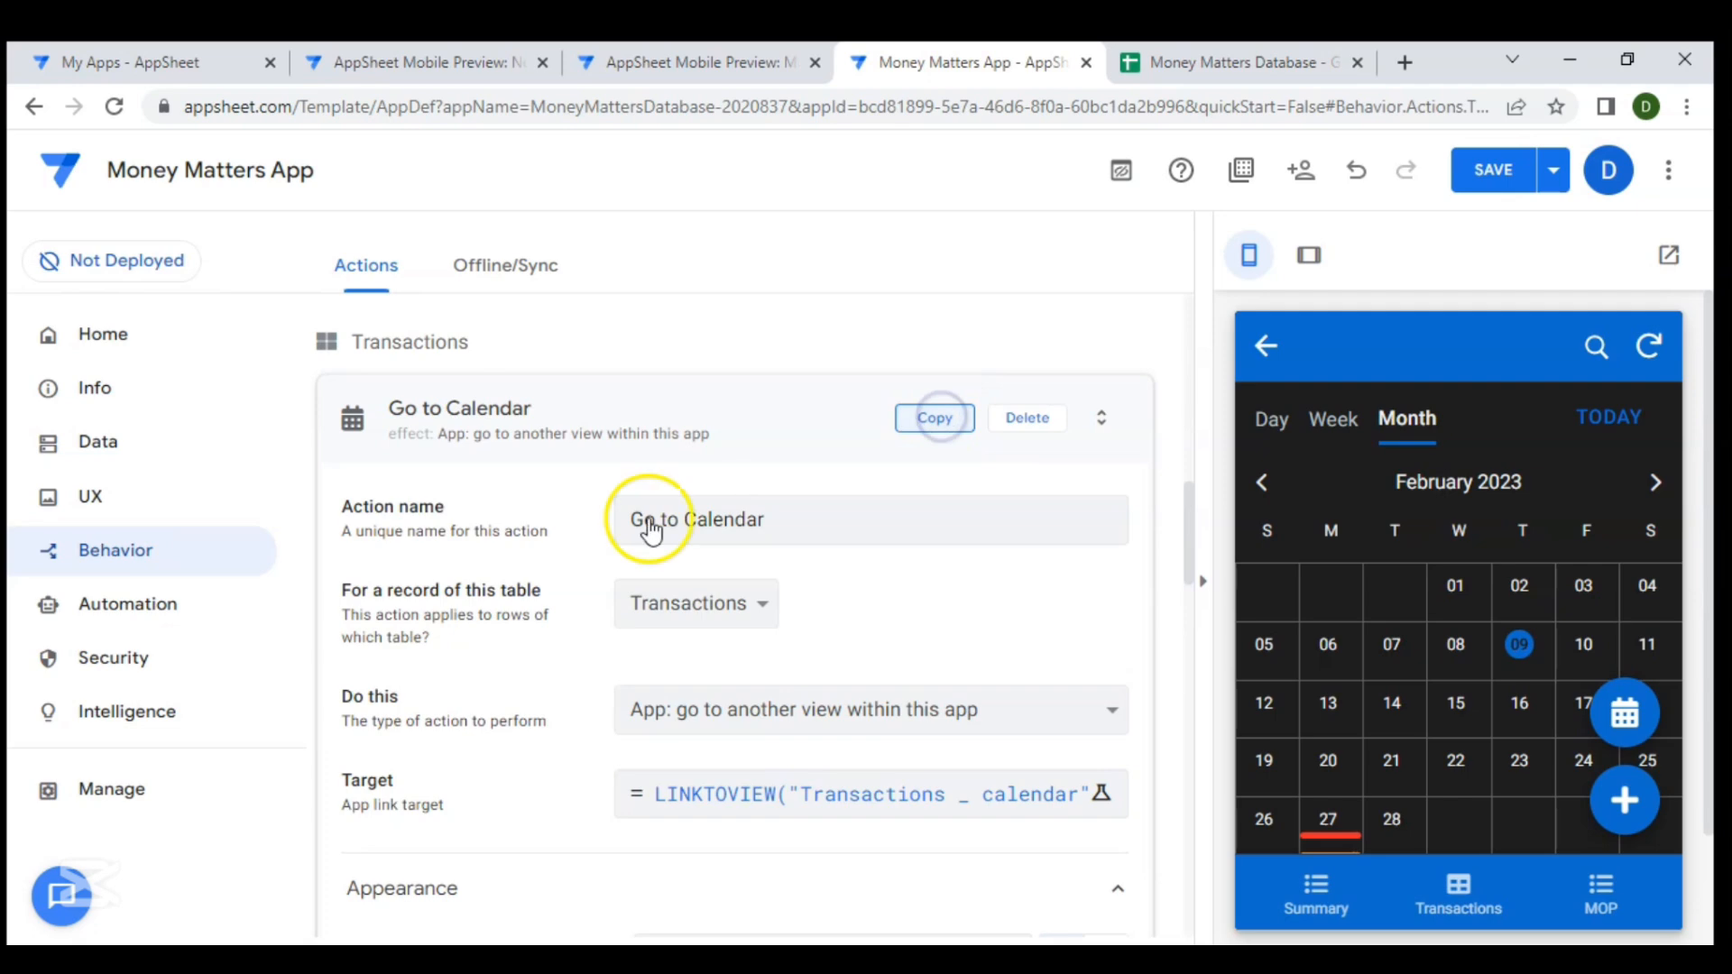
pyautogui.moveTo(806, 439); pyautogui.dragTo(695, 437)
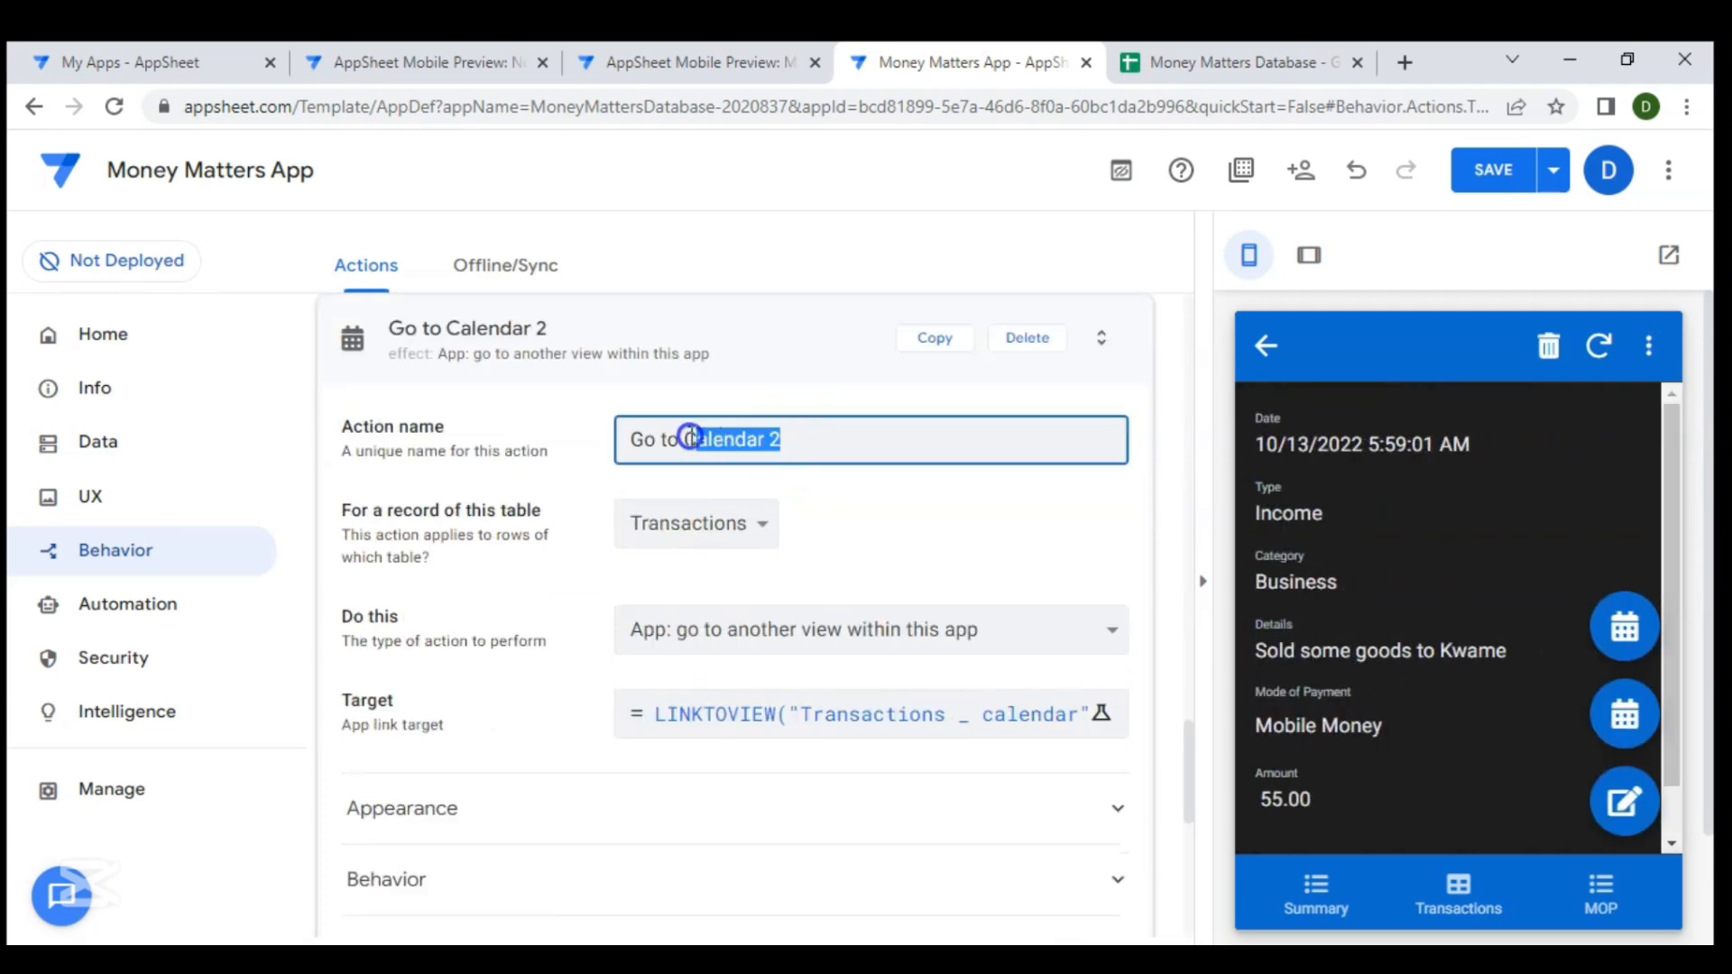
pyautogui.write('la')
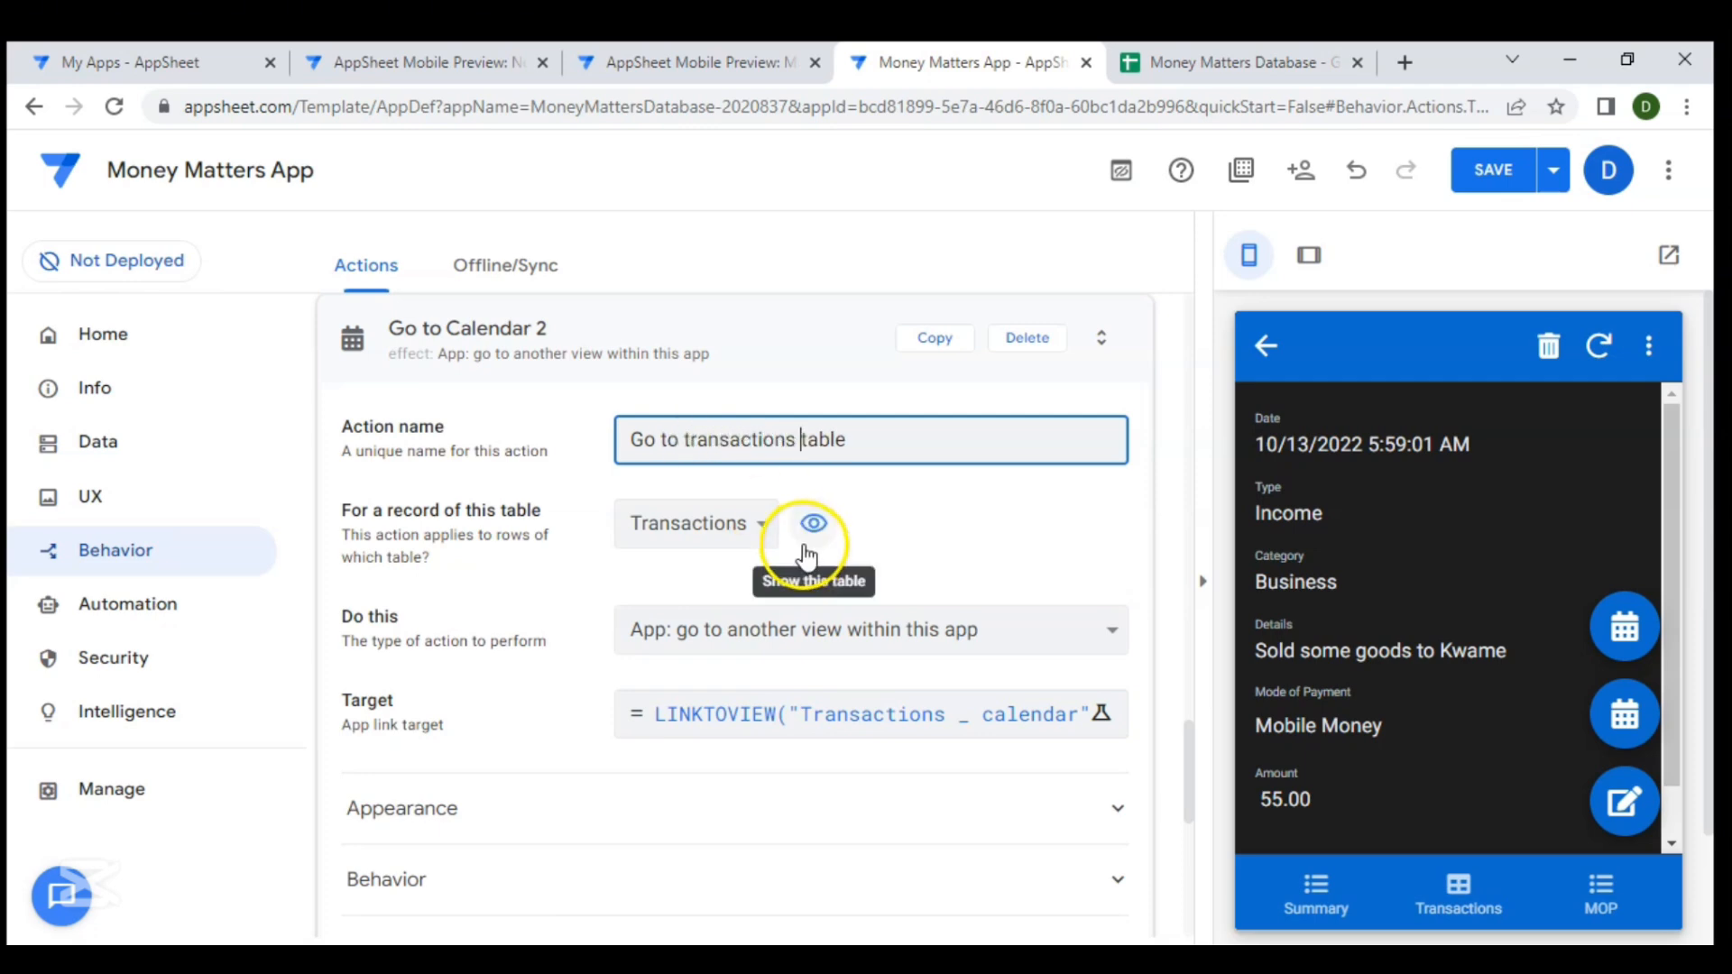
# - Change the new action's target expression to LINKTOVIEW("Transactions")
pyautogui.scroll(-1, 794, 541)
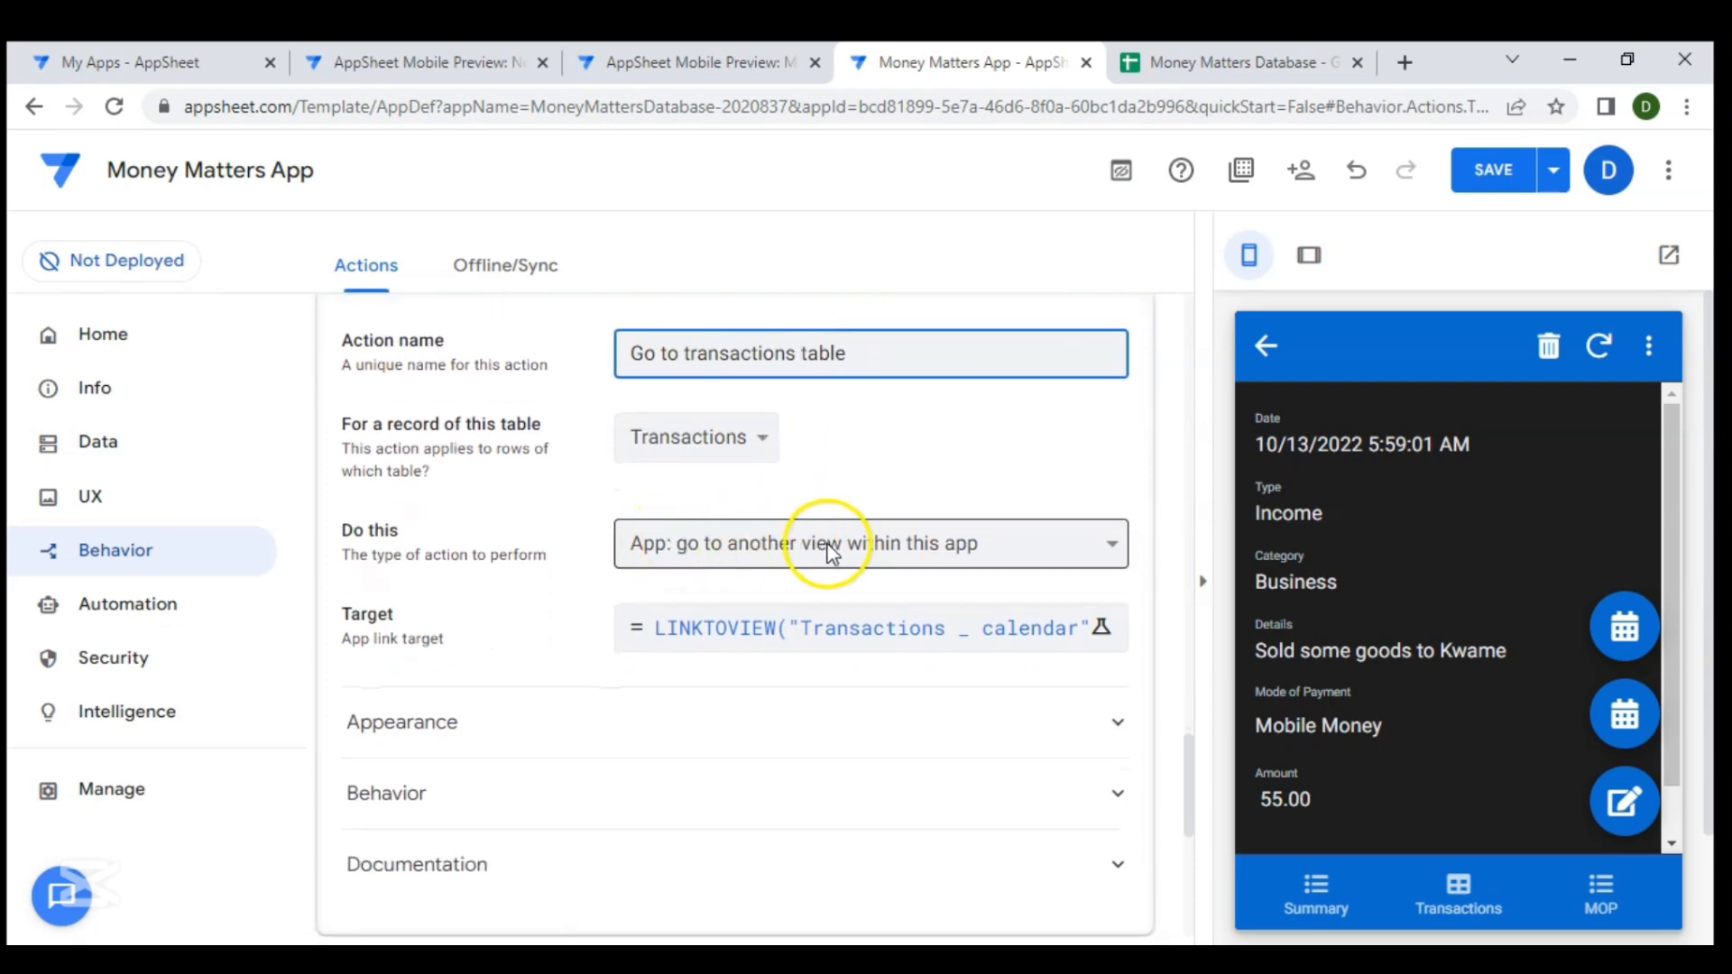
pyautogui.click(882, 623)
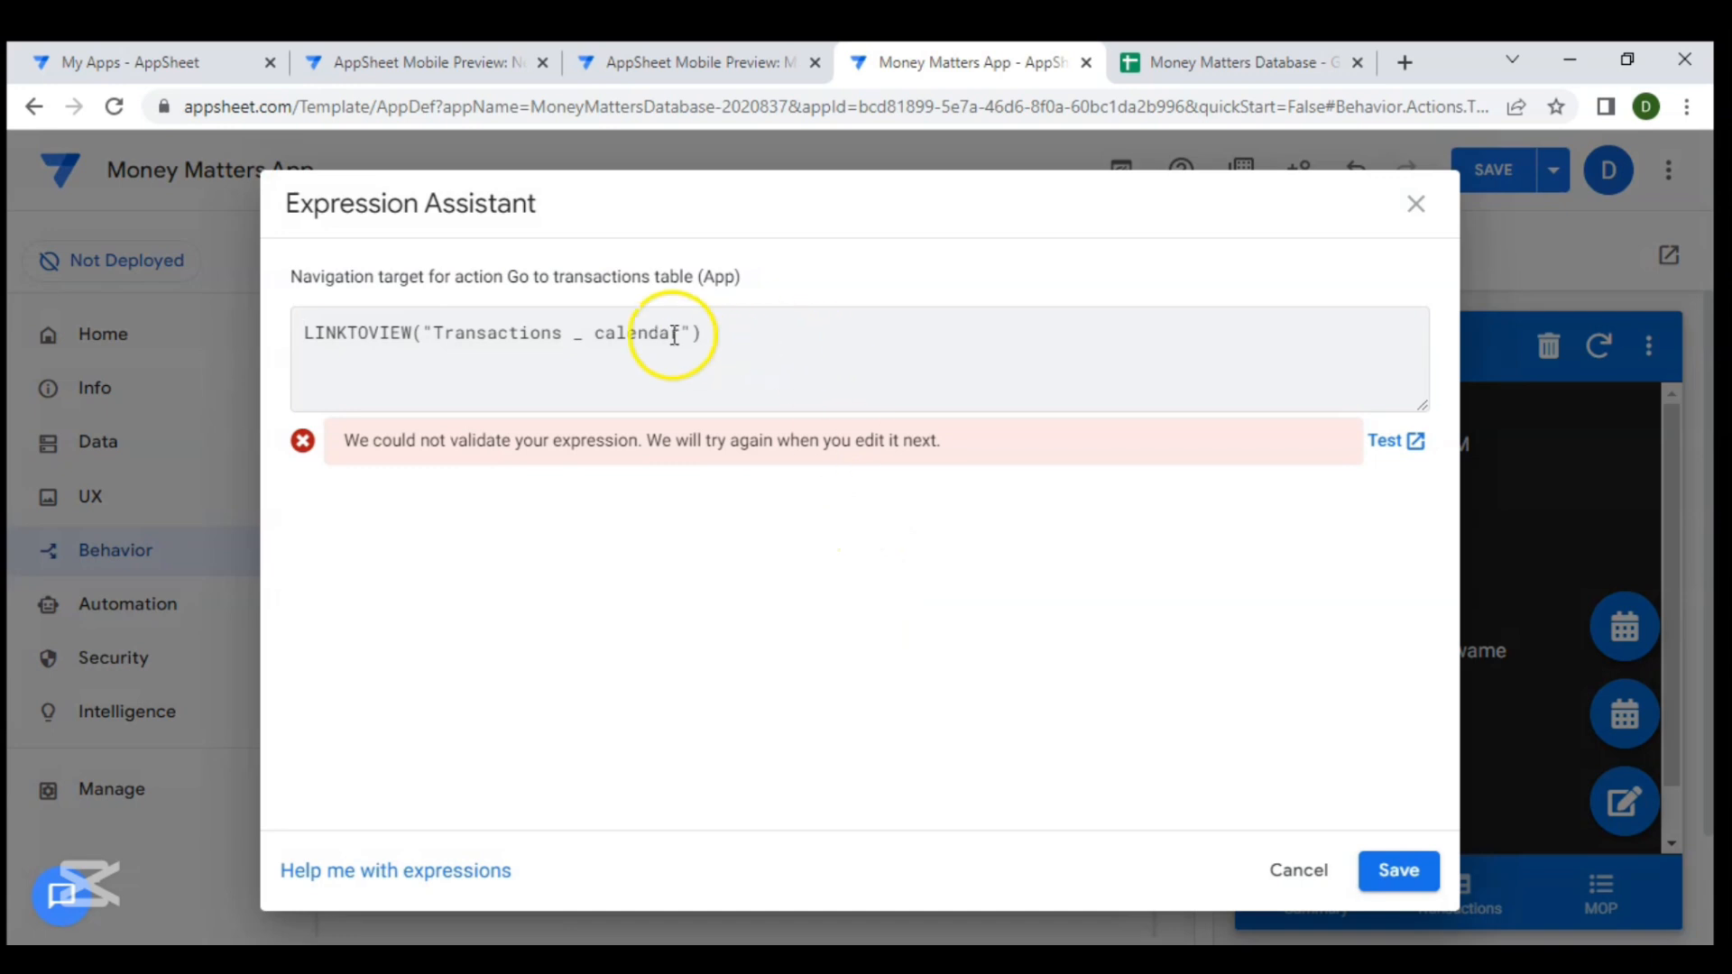
pyautogui.moveTo(682, 334); pyautogui.dragTo(523, 323)
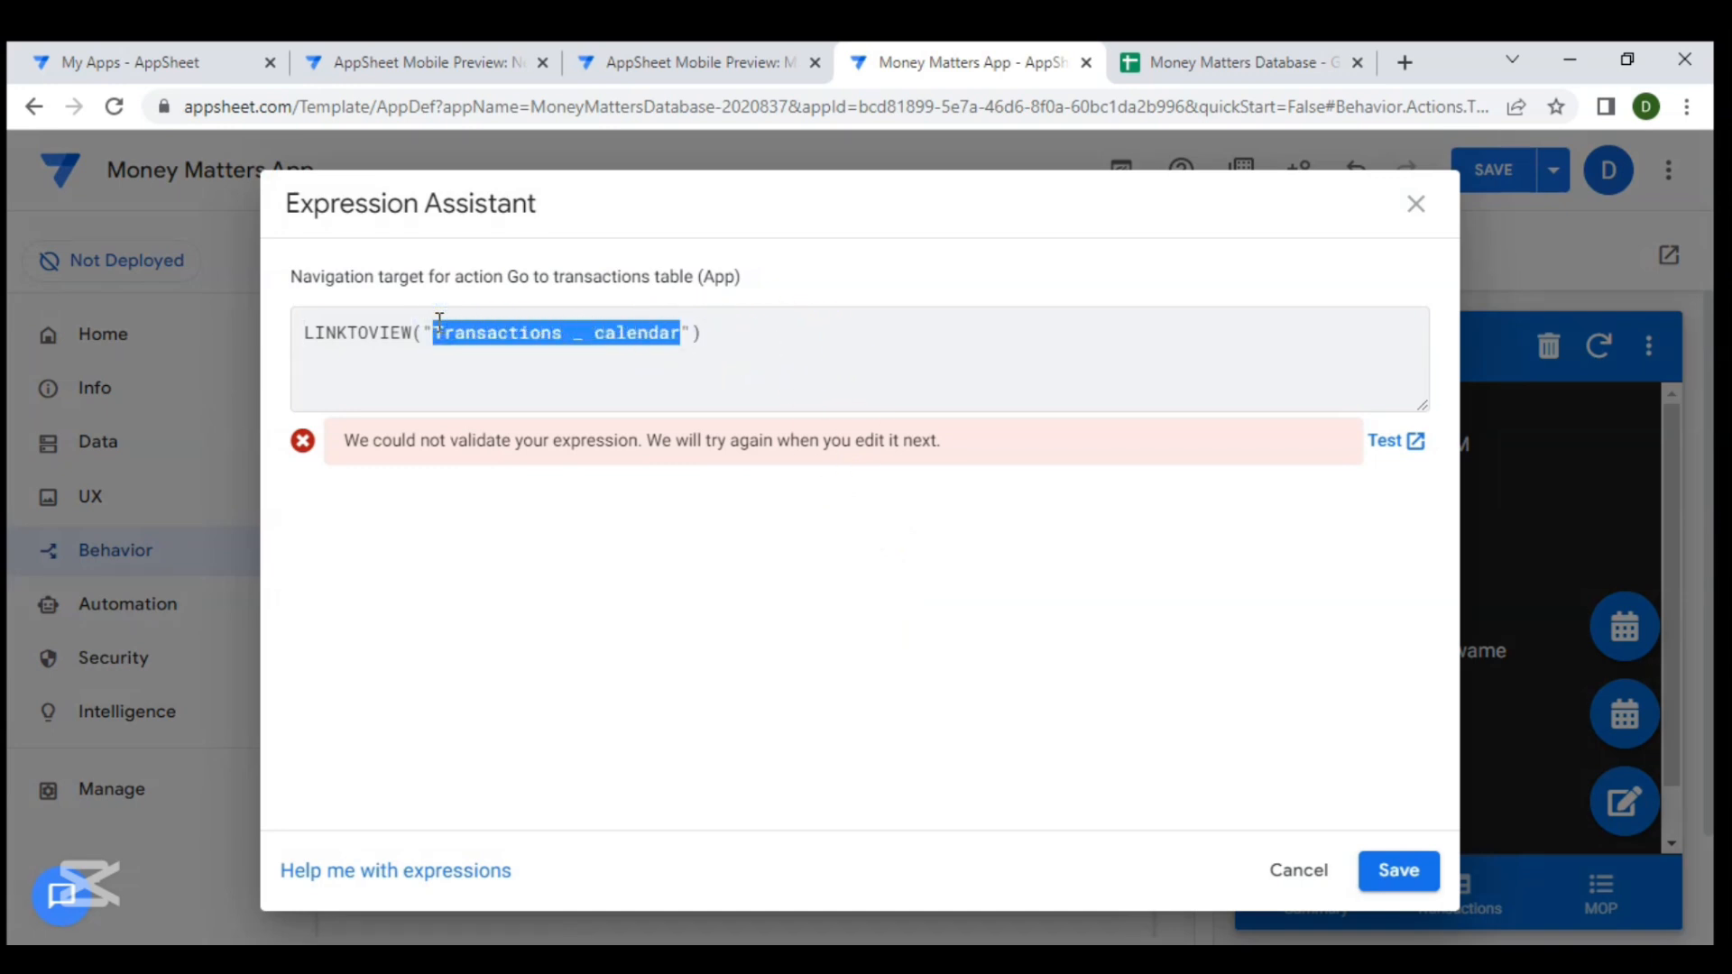
pyautogui.write('Tr')
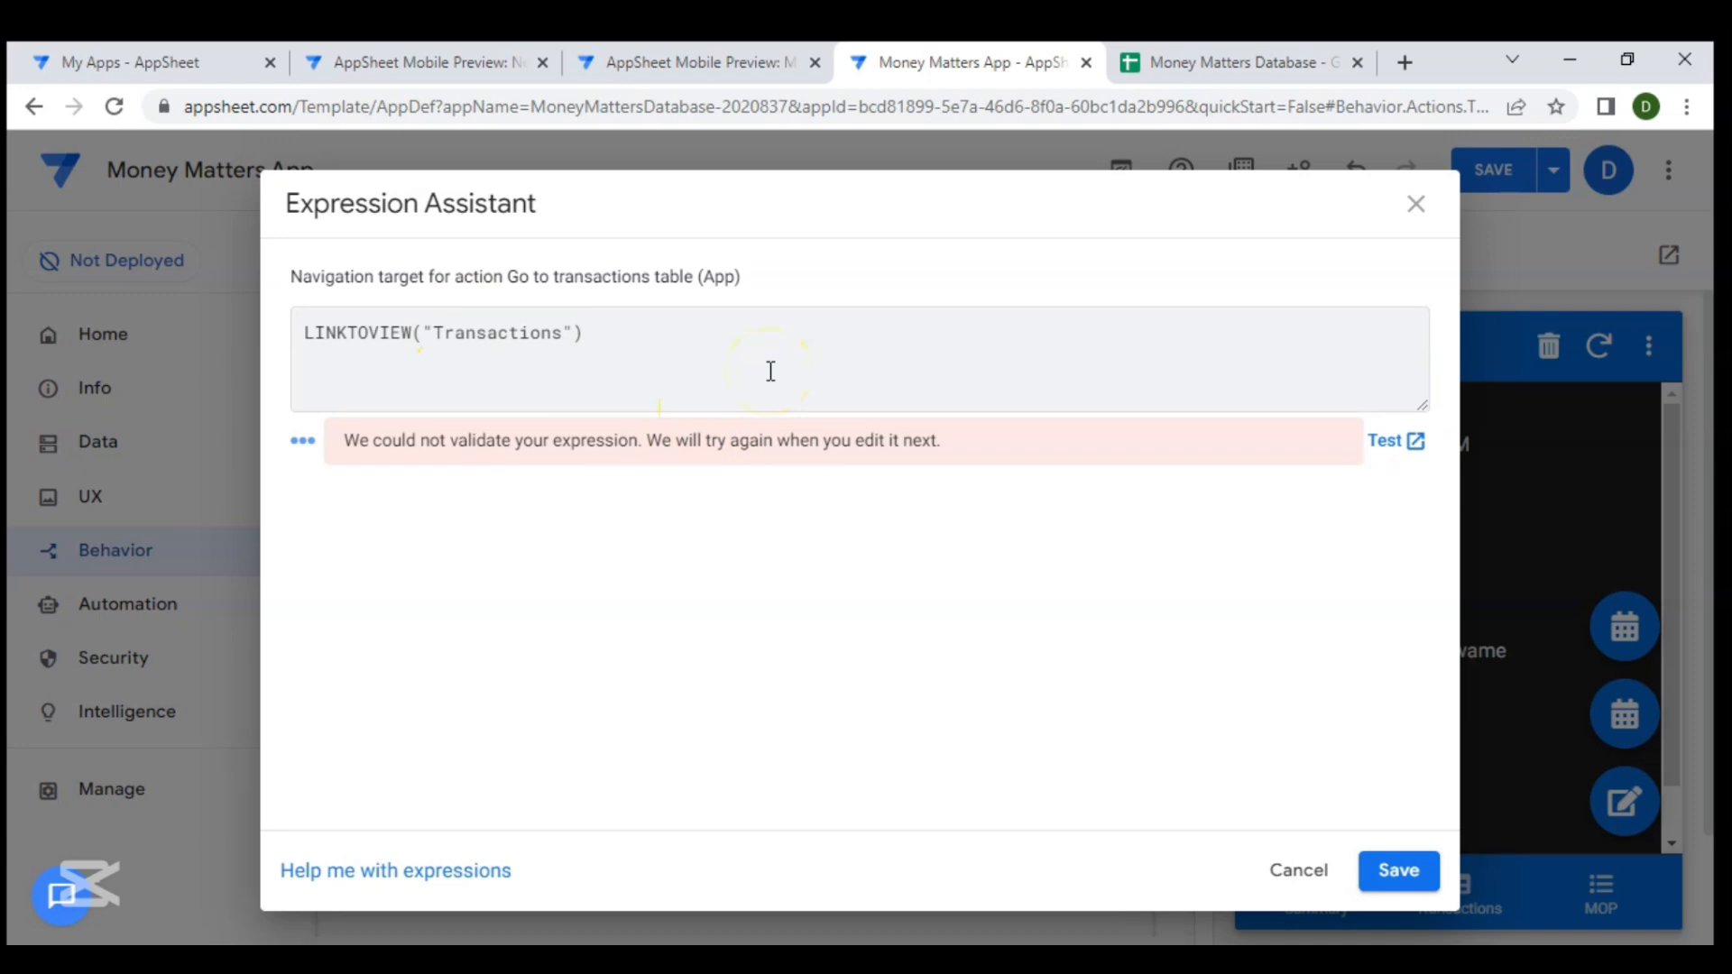
pyautogui.click(1389, 871)
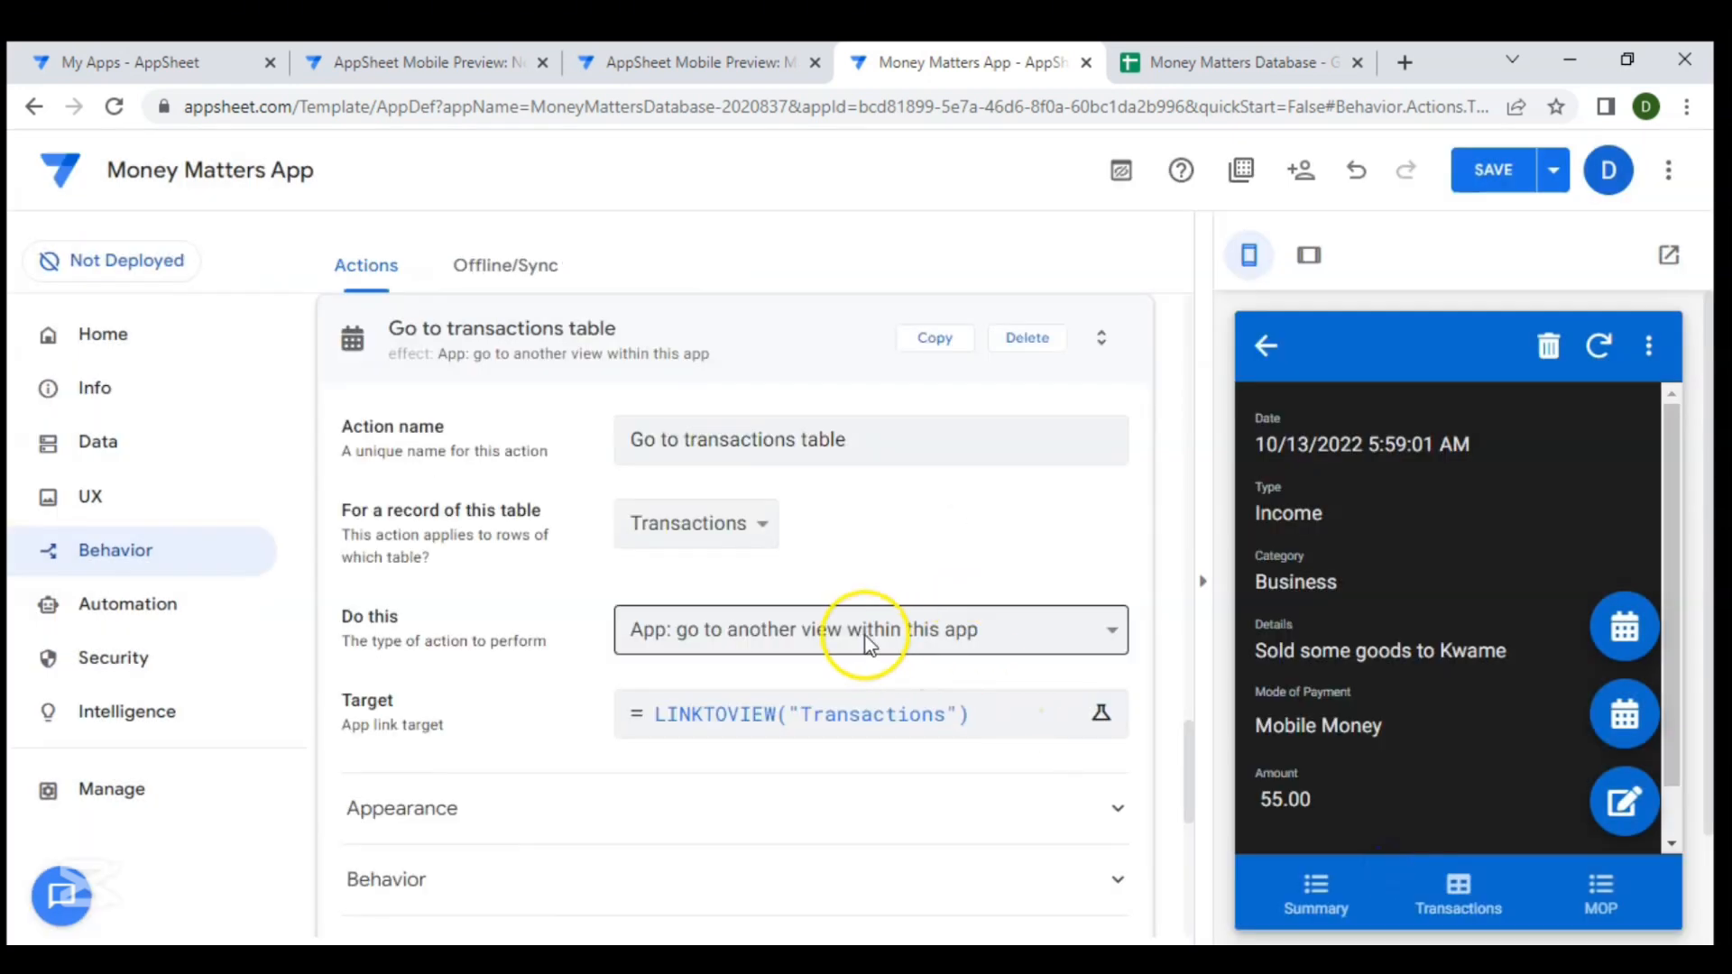
# - Give the Go to transactions table action a list icon and collapse its settings
pyautogui.scroll(-3, 862, 636)
pyautogui.scroll(-1, 975, 637)
pyautogui.scroll(1, 828, 530)
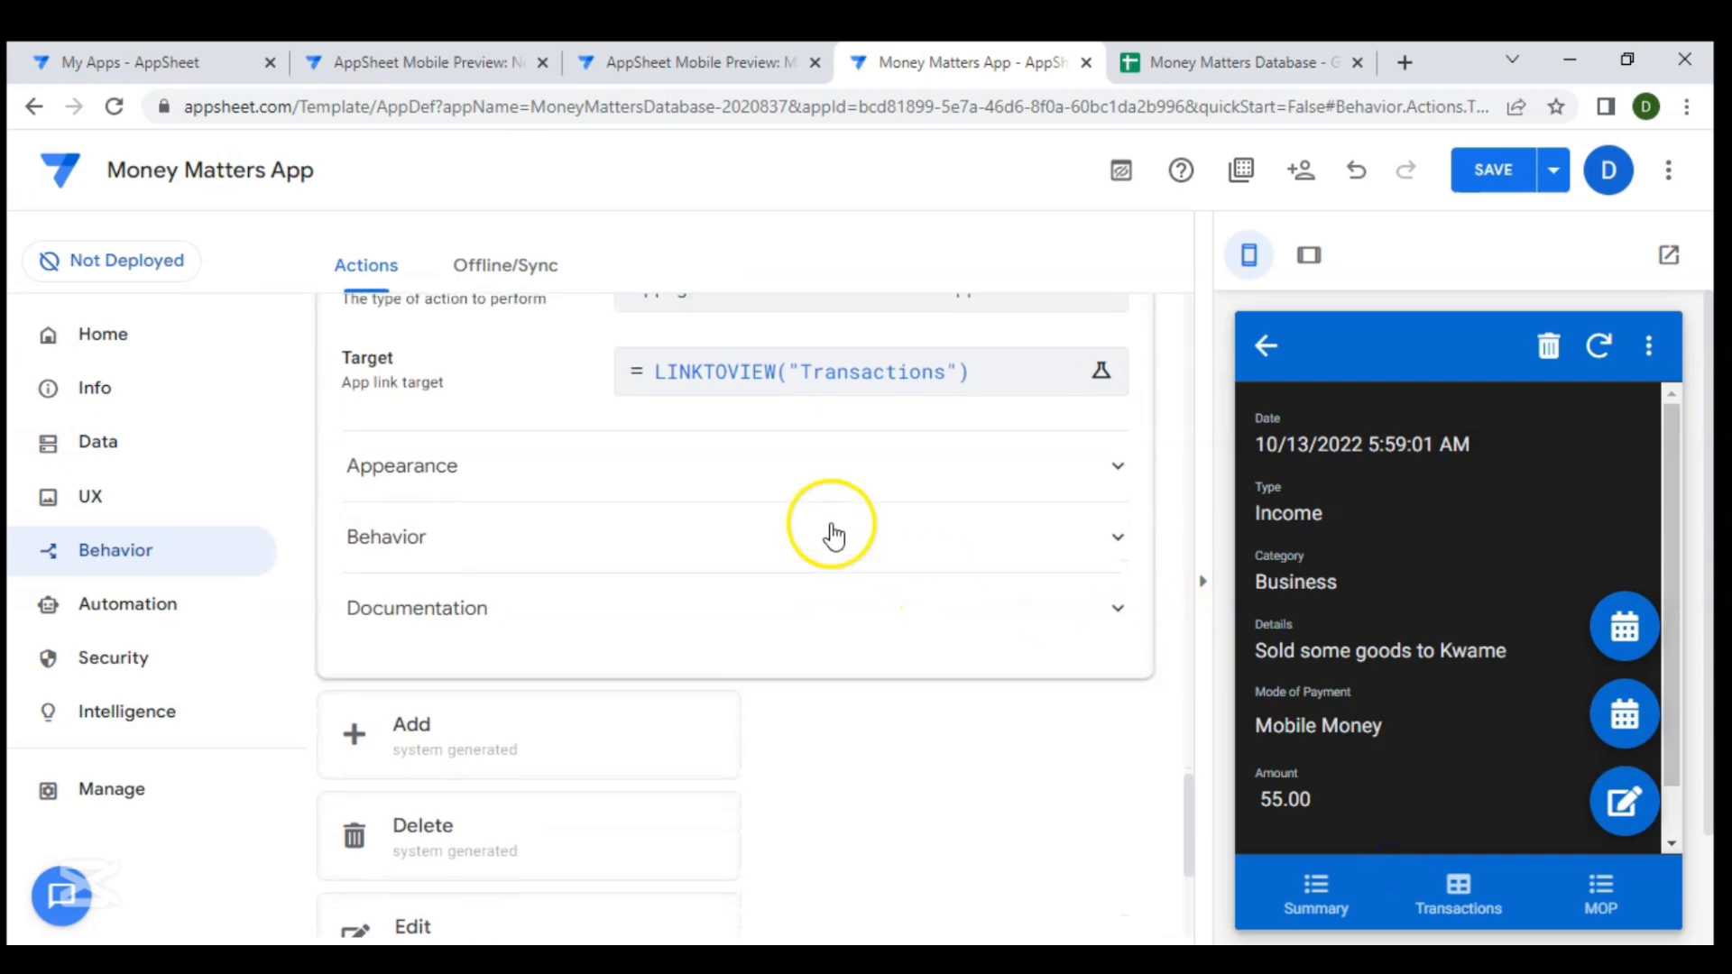
pyautogui.click(753, 532)
pyautogui.scroll(4, 696, 685)
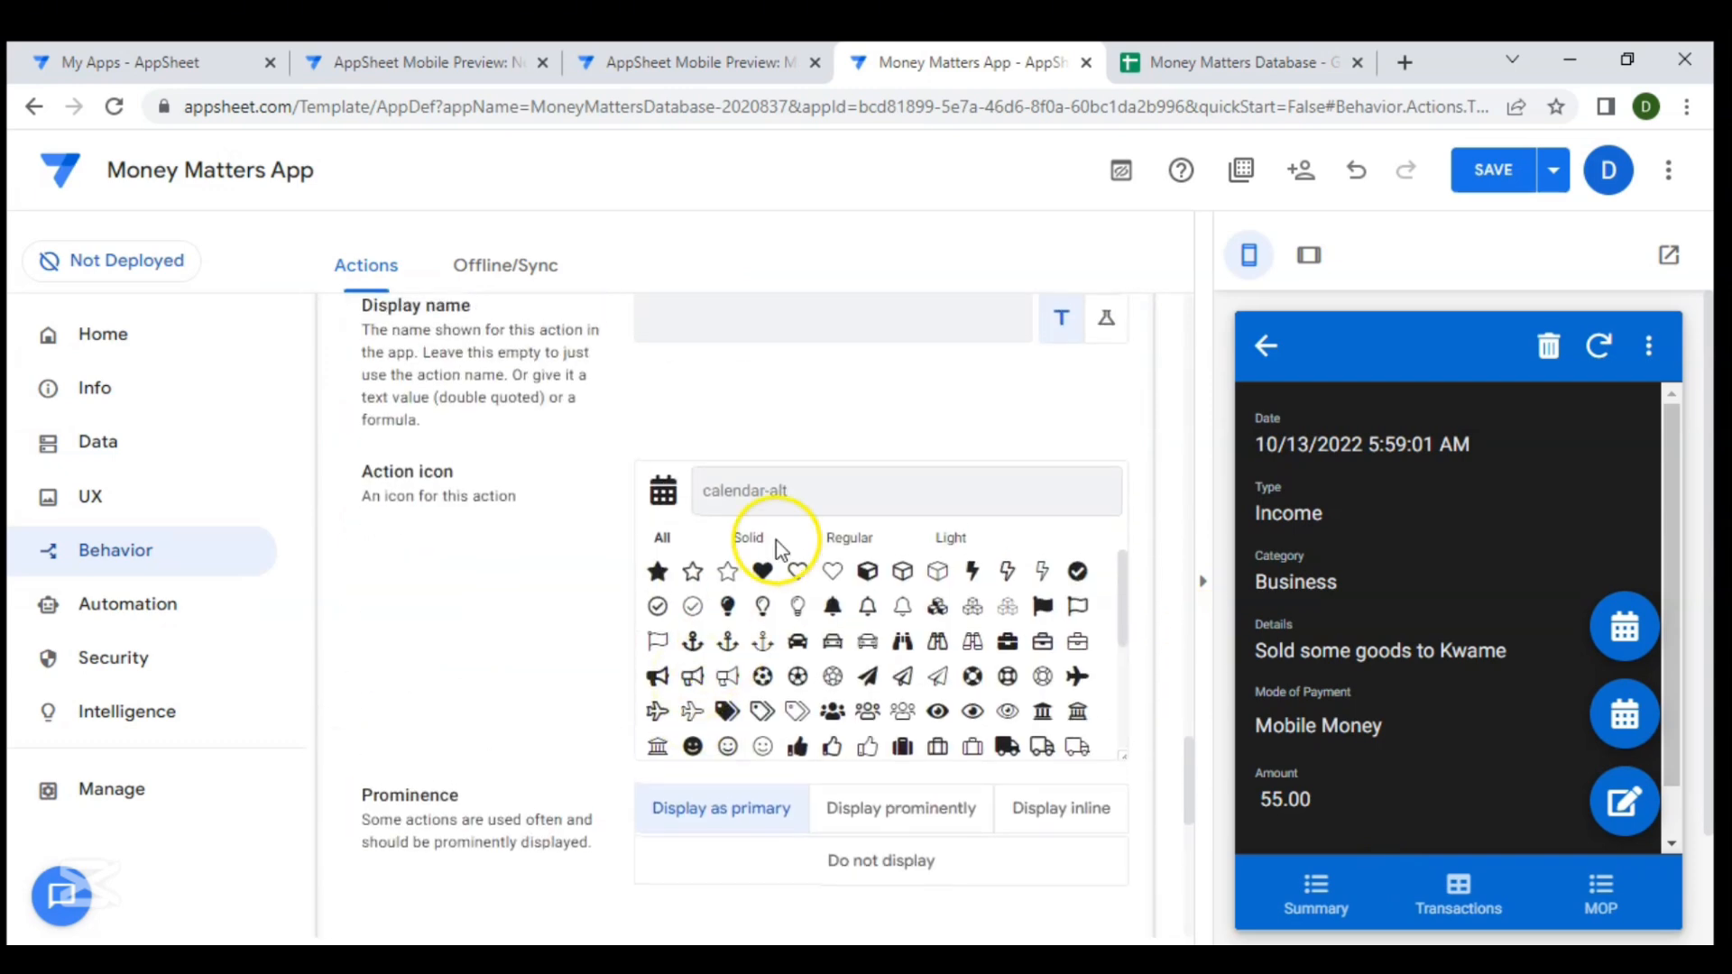
pyautogui.write('list')
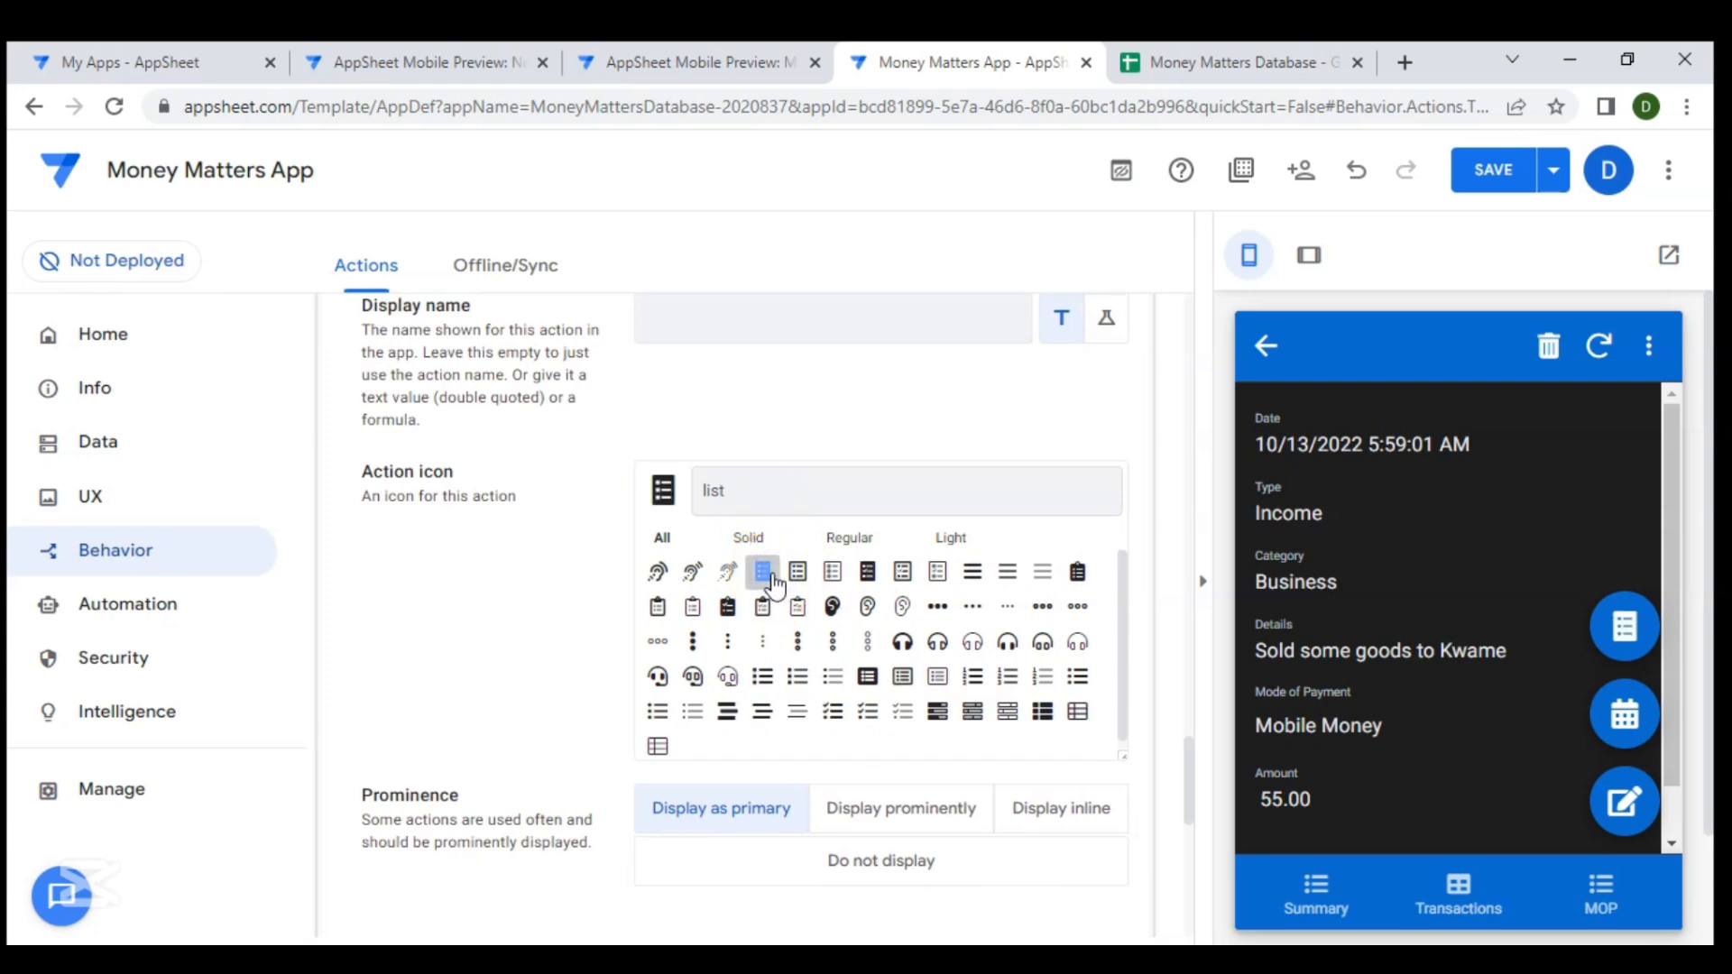
pyautogui.click(800, 574)
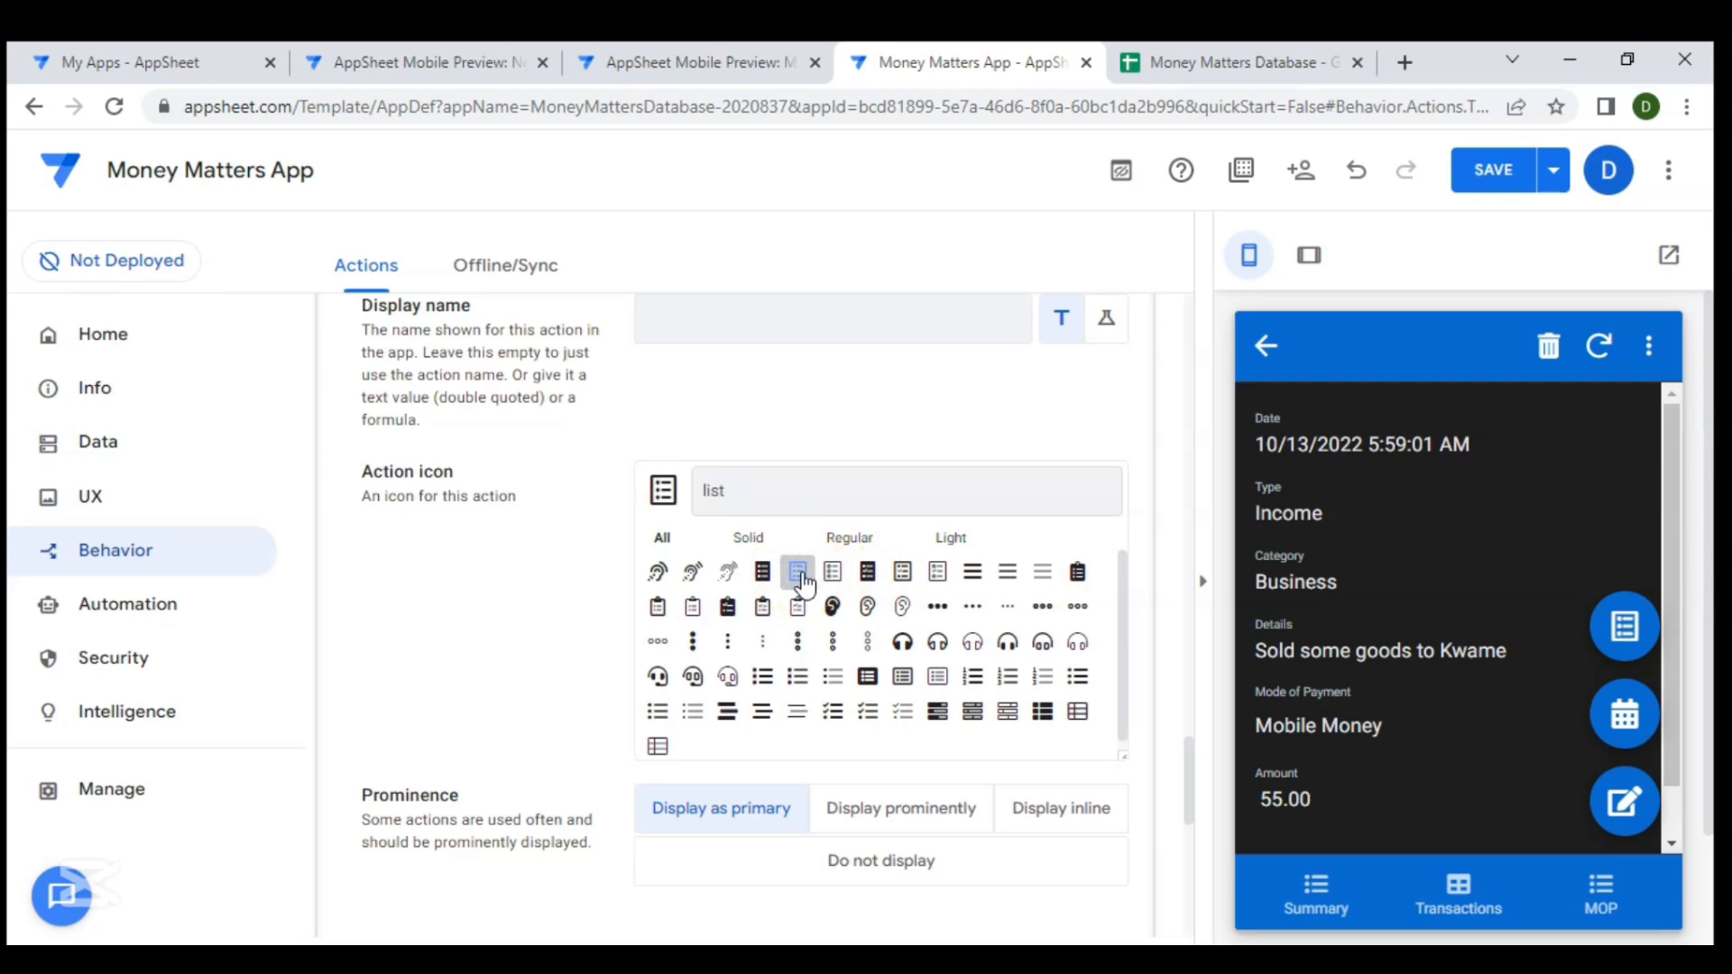
pyautogui.scroll(3, 522, 611)
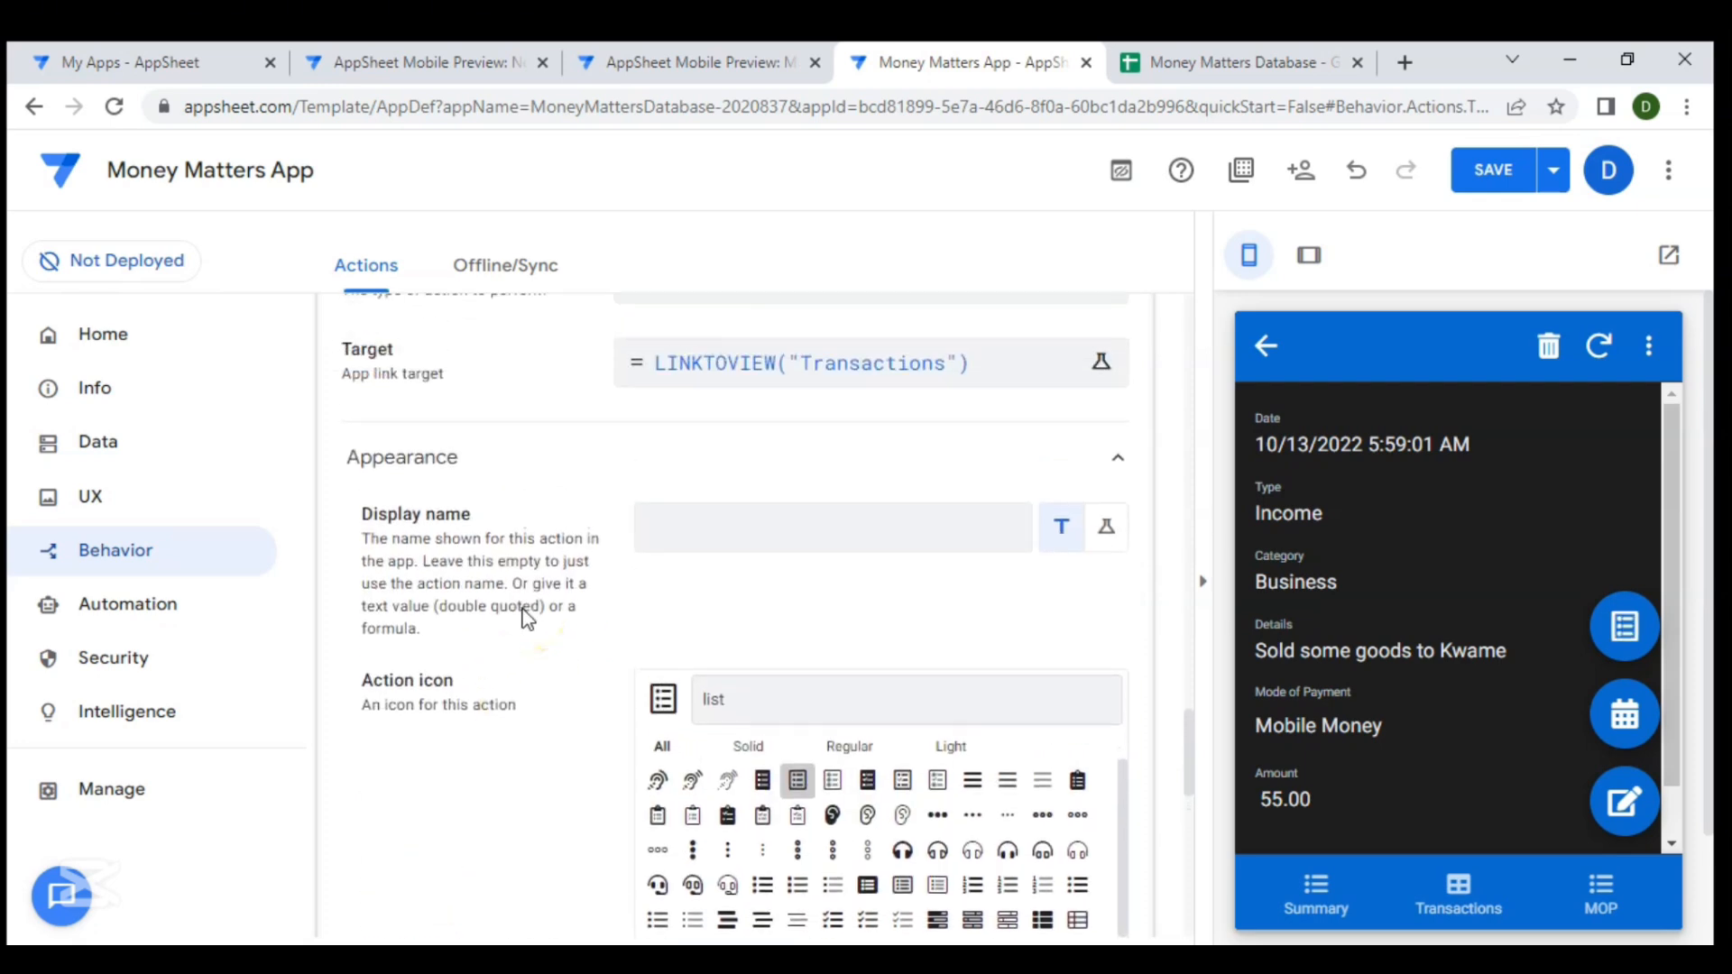
pyautogui.scroll(6, 526, 619)
pyautogui.click(699, 552)
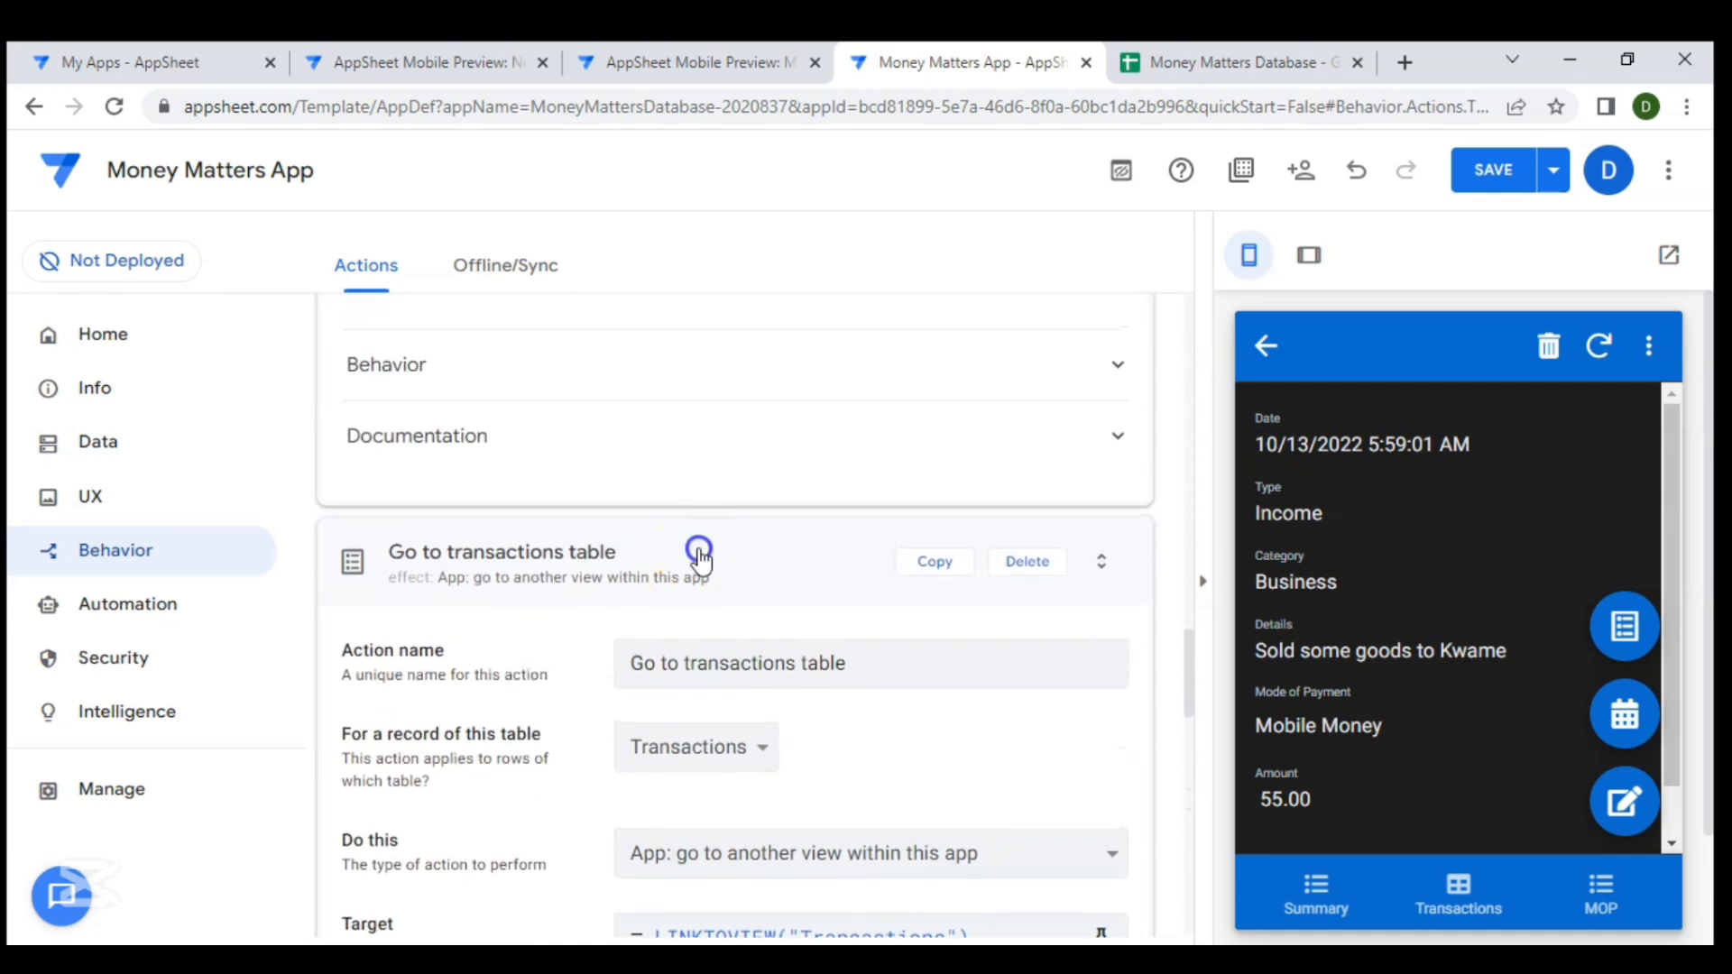
# - Test the Go to Calendar button from the Transactions preview and save the app
pyautogui.click(1459, 889)
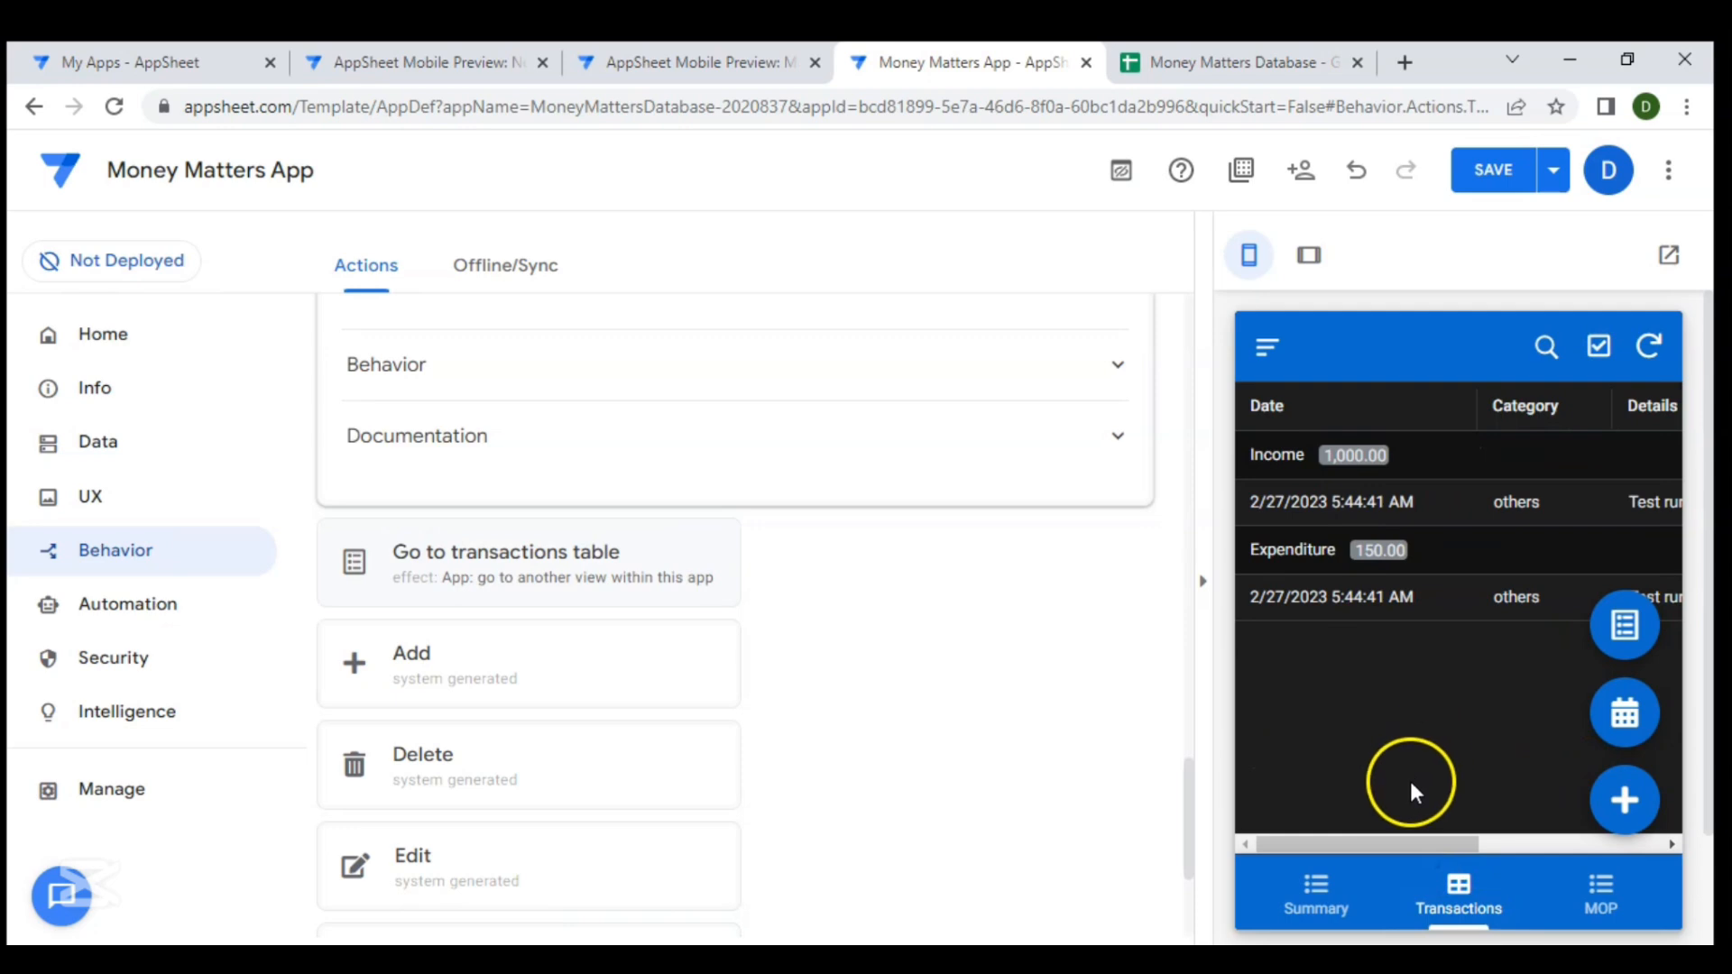
pyautogui.click(1622, 714)
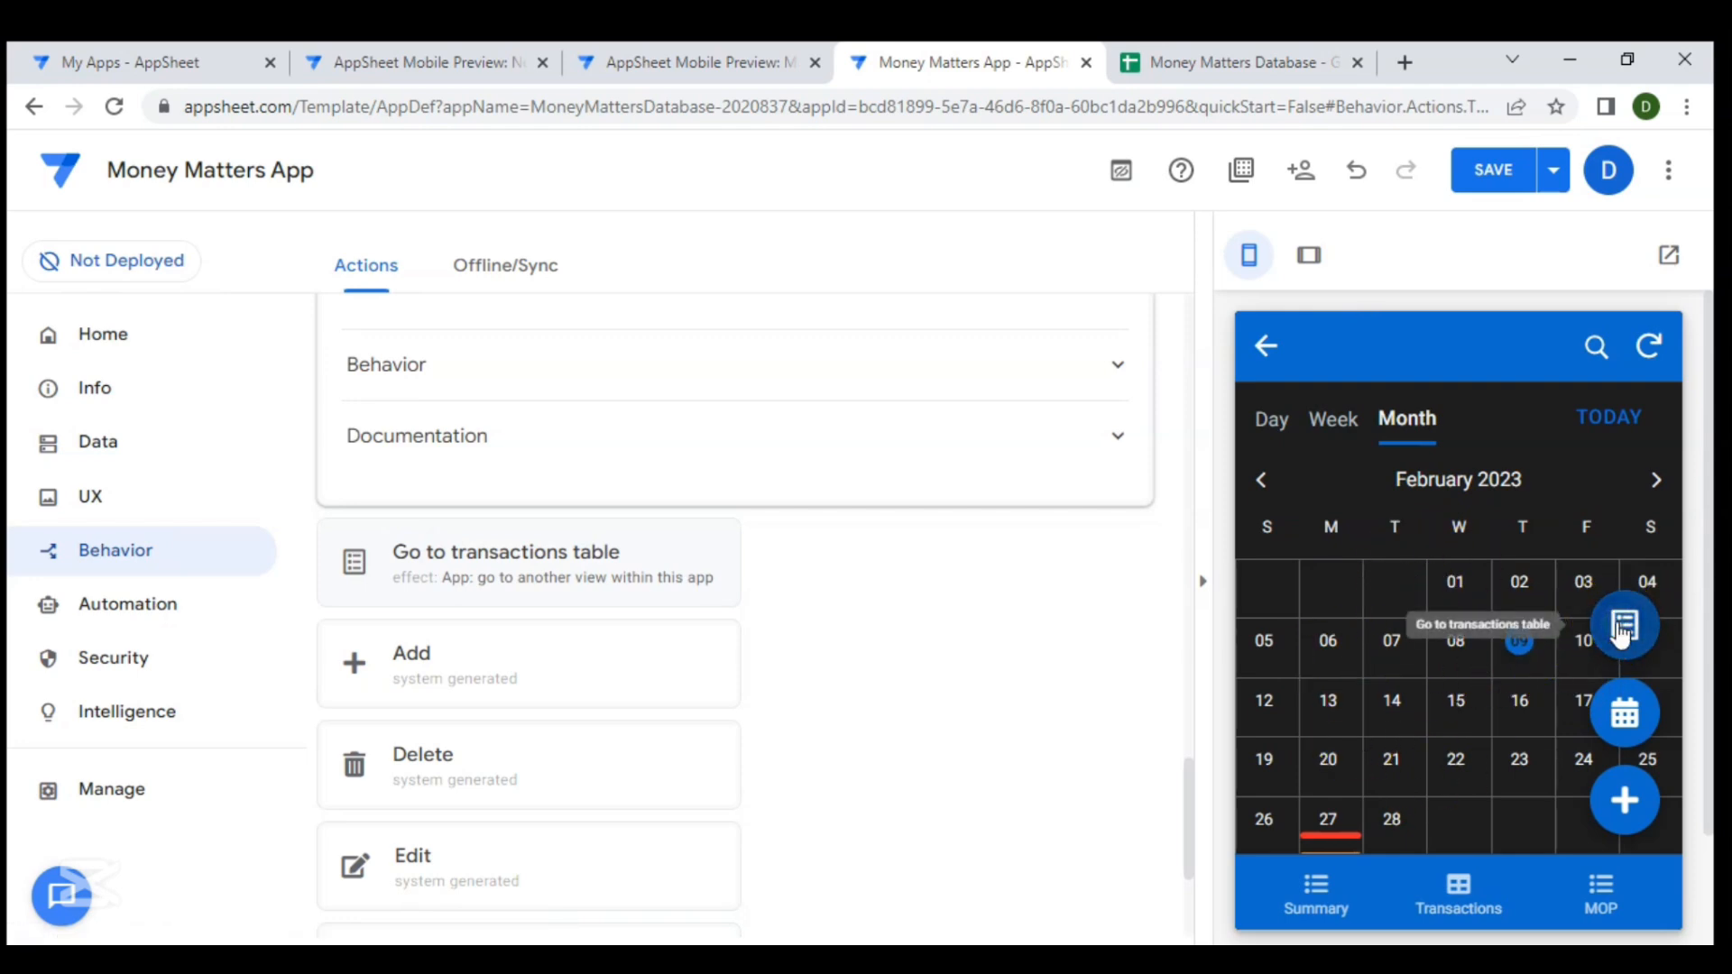
pyautogui.click(1496, 173)
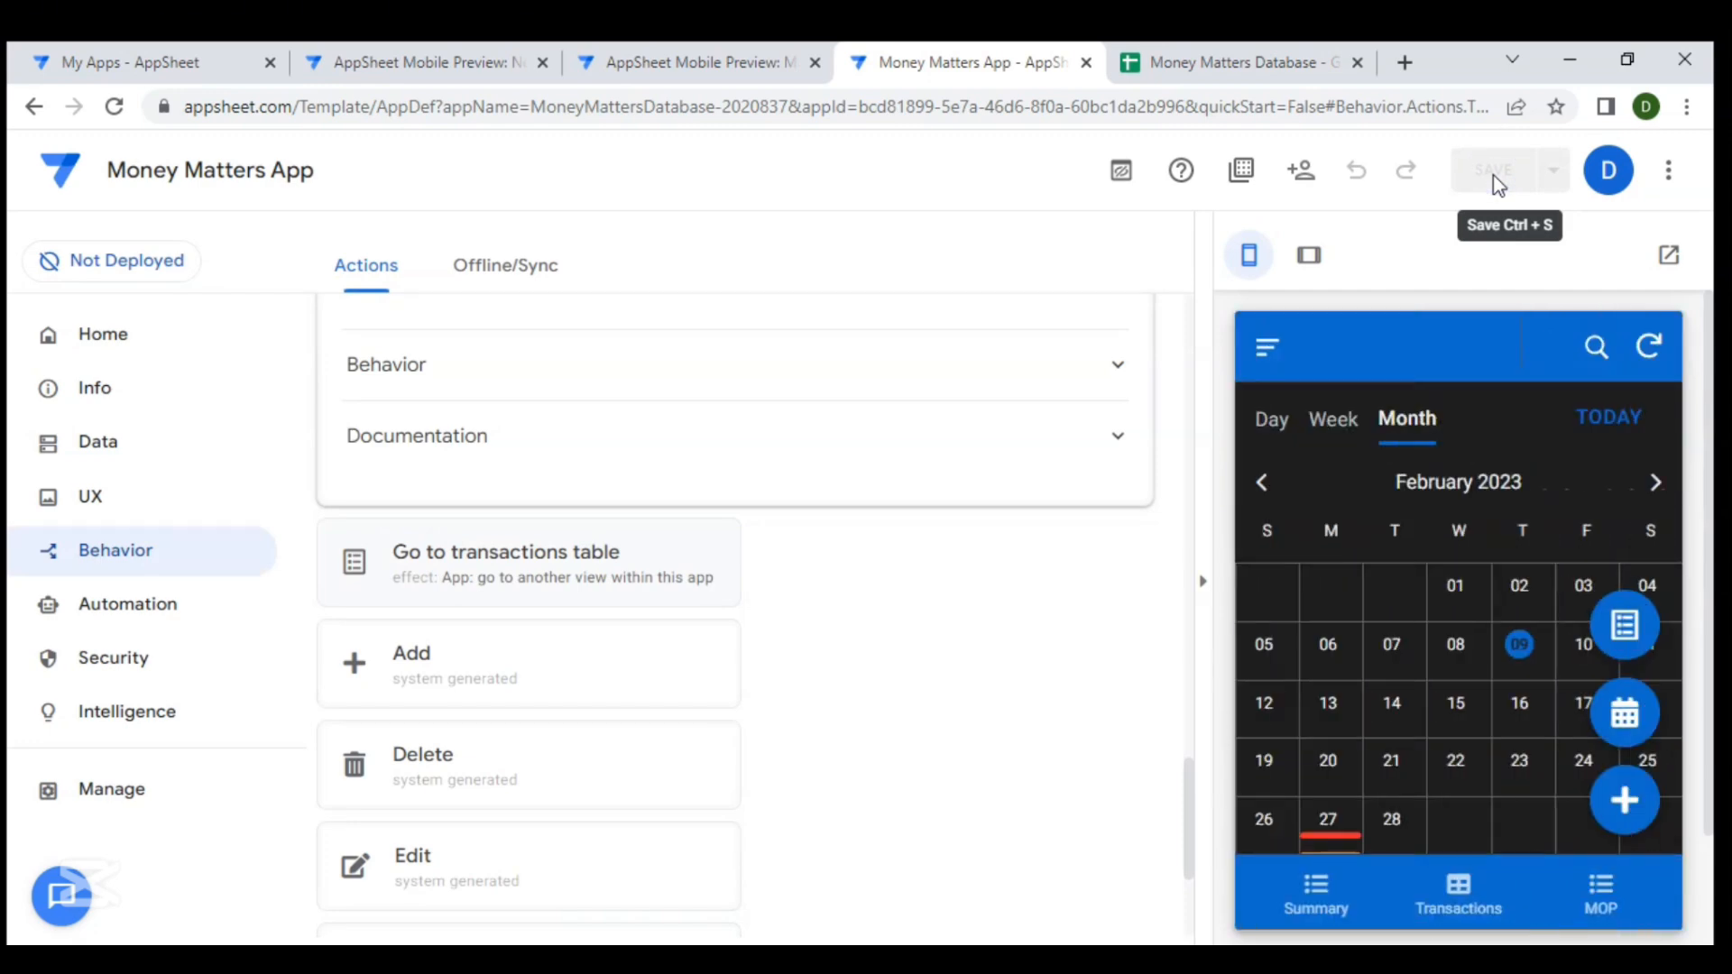
# - Test switching between the transactions list and calendar with the two floating buttons in the preview
pyautogui.click(1622, 628)
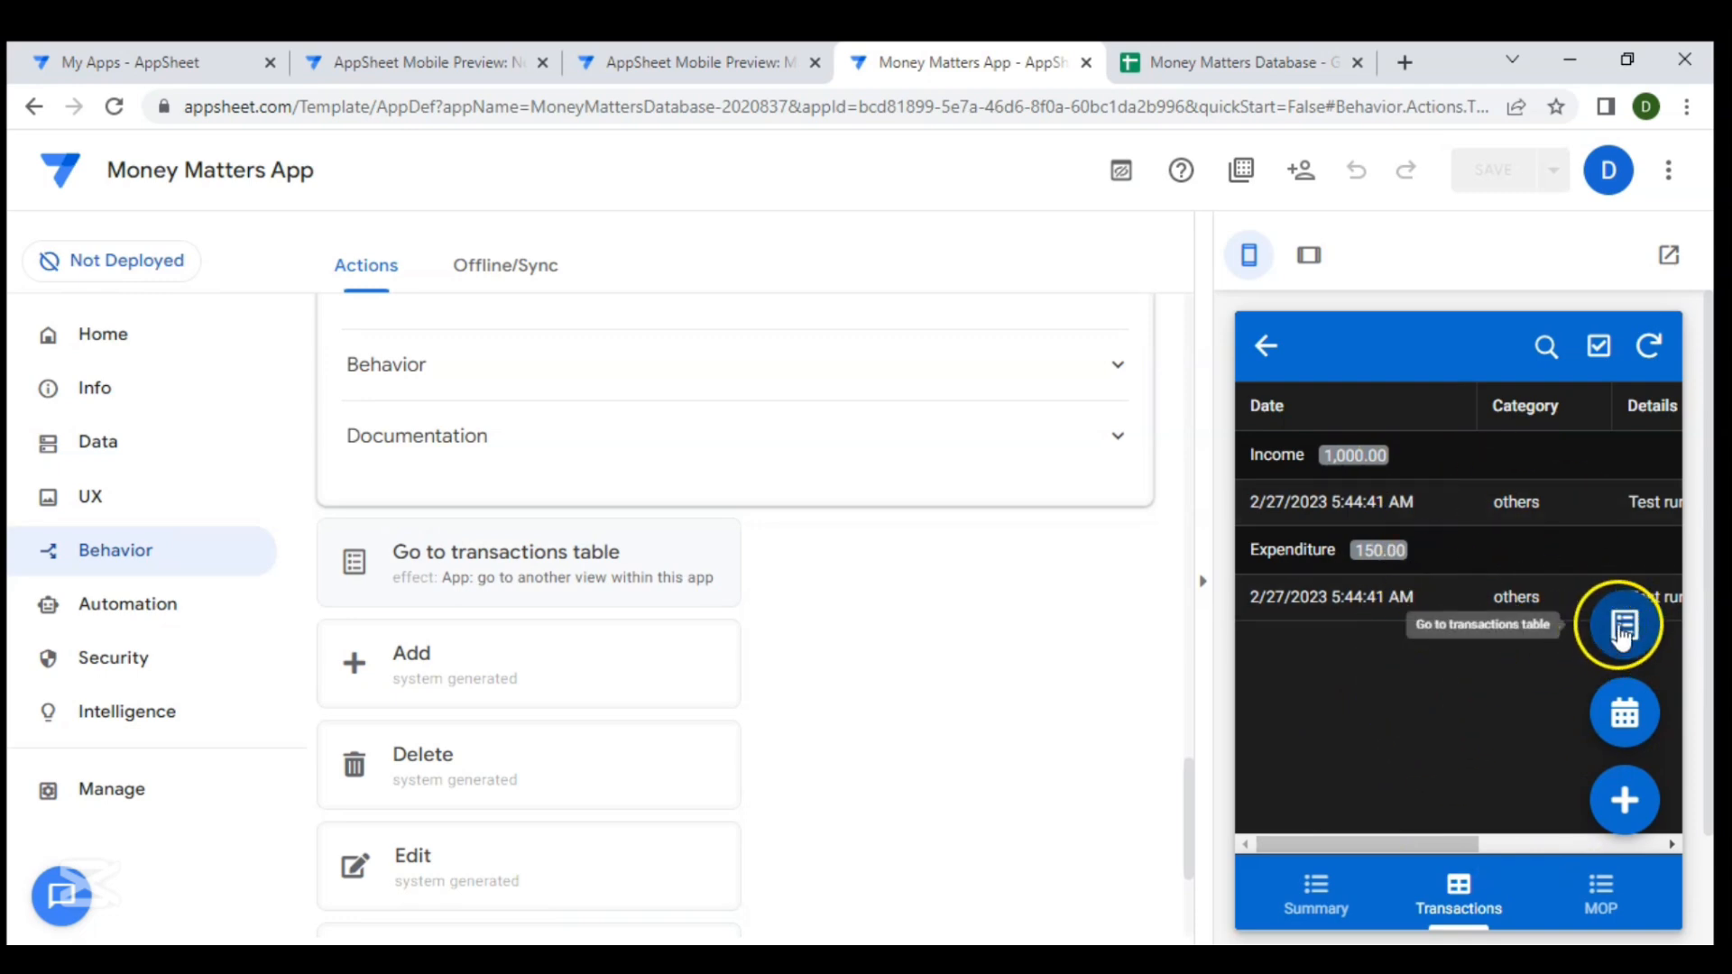
pyautogui.click(1611, 718)
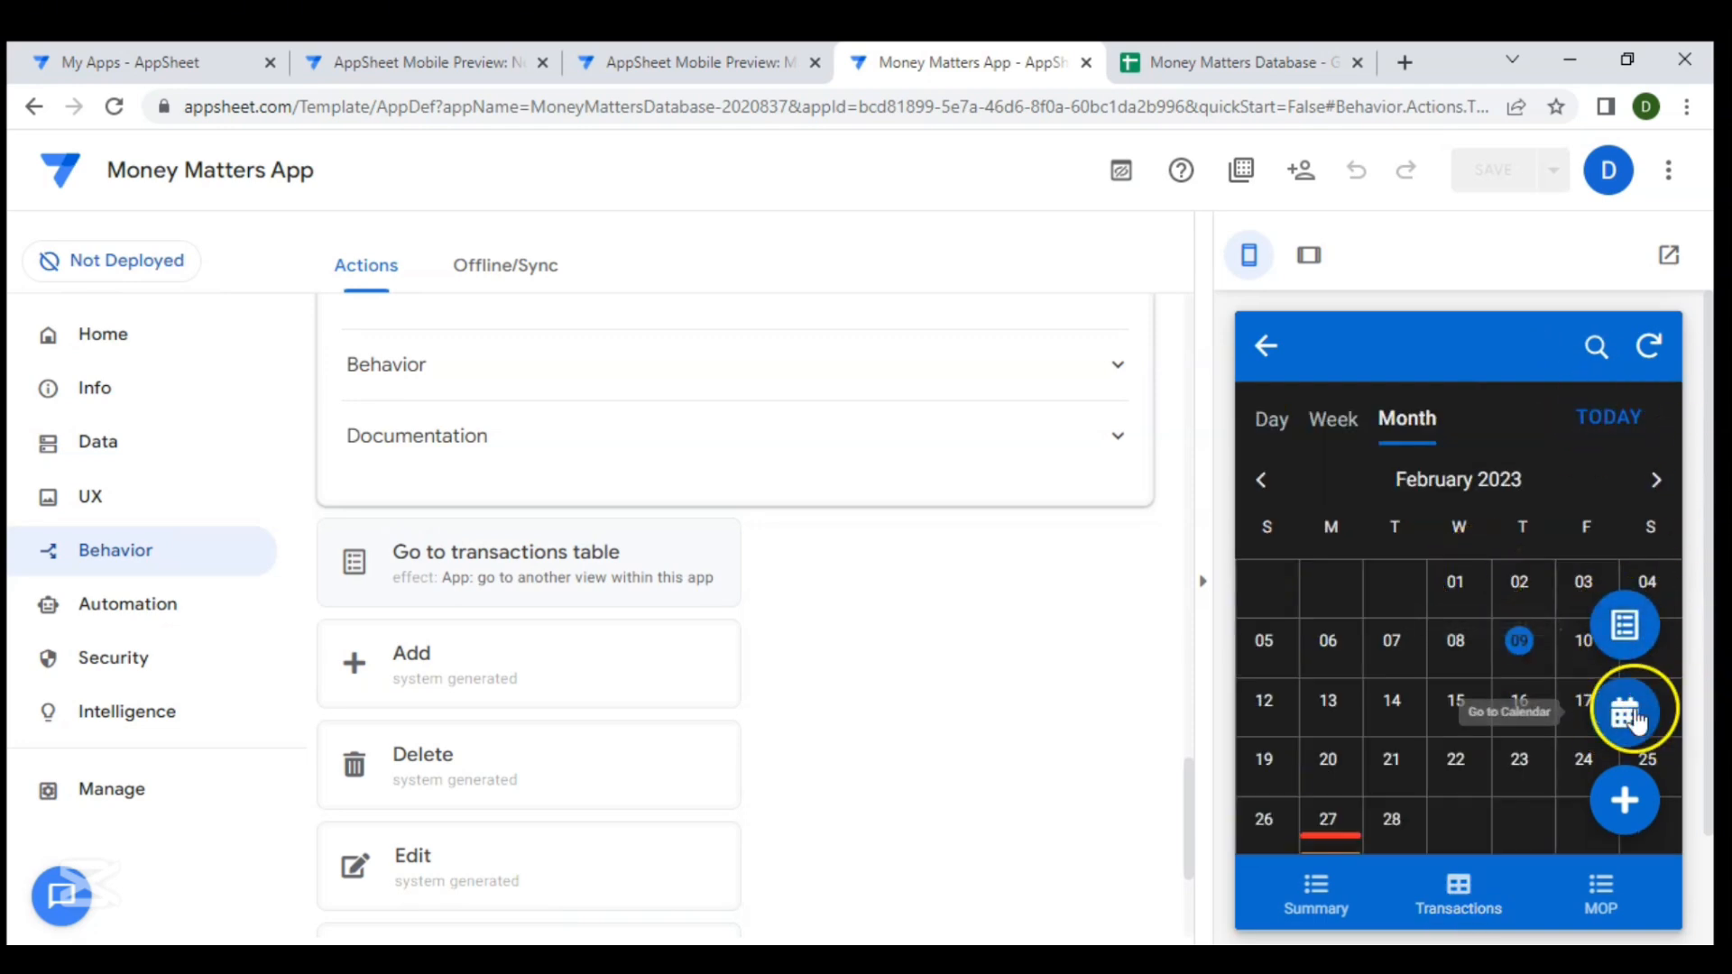
pyautogui.click(1625, 620)
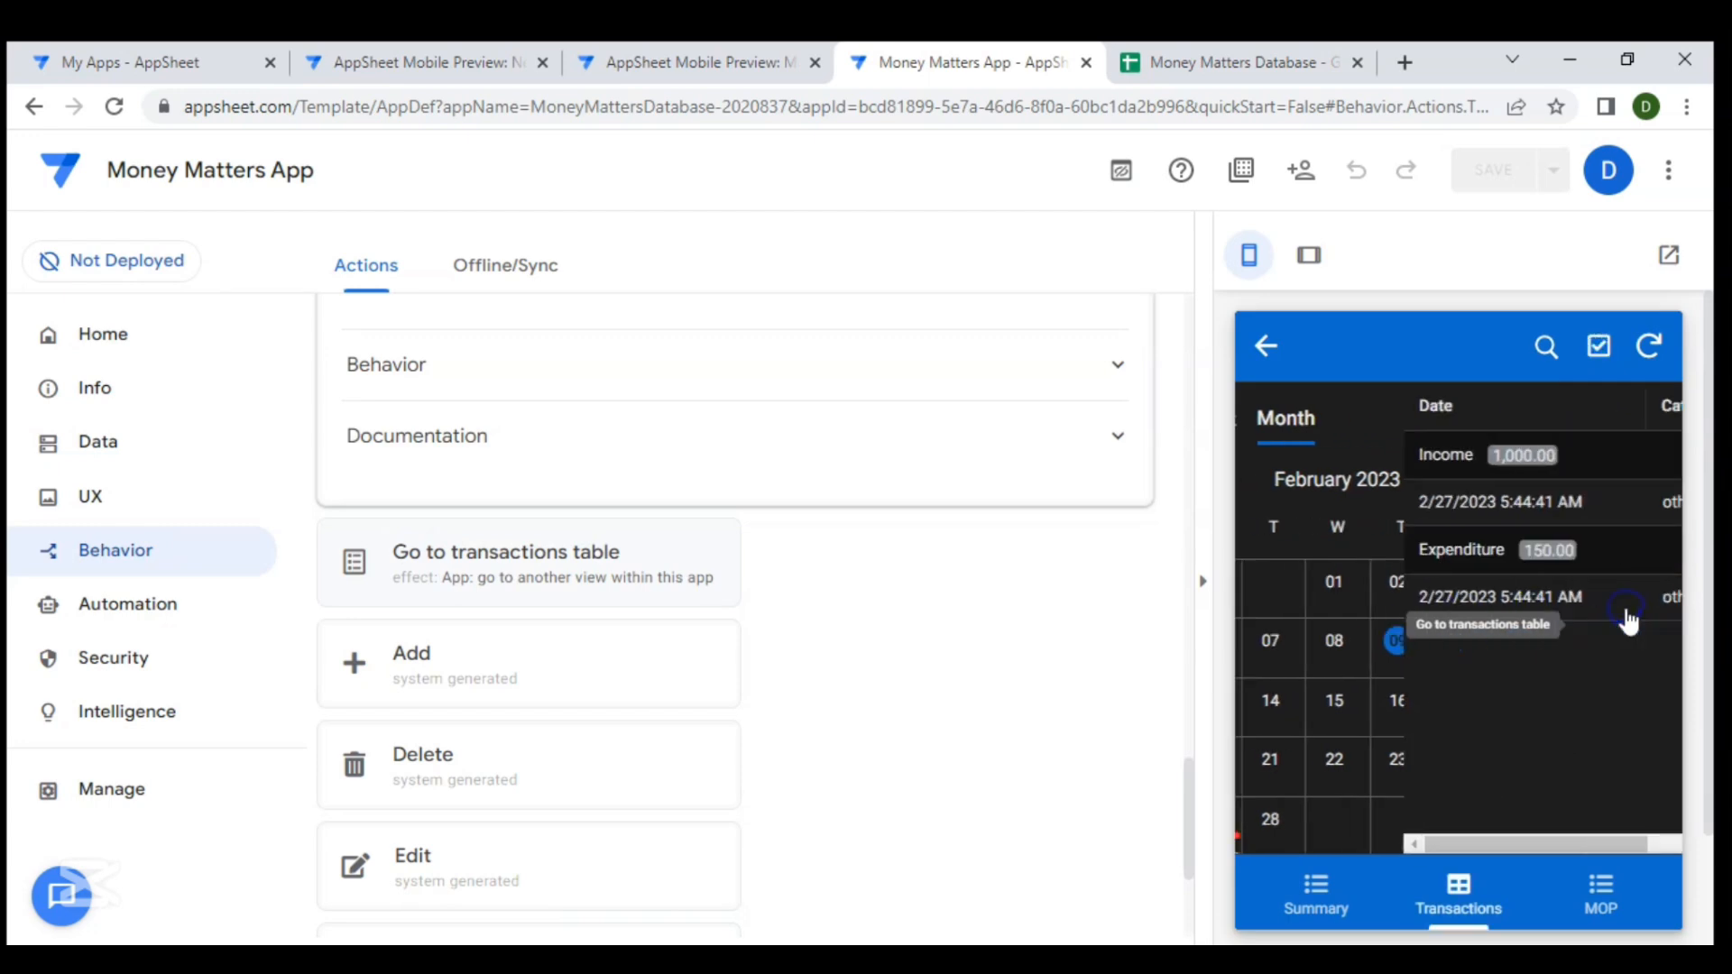
# - Set the Go to Calendar action's behavior condition to Context("Viewtype")<>"Calendar" and copy the expression
pyautogui.scroll(5, 884, 540)
pyautogui.scroll(10, 884, 533)
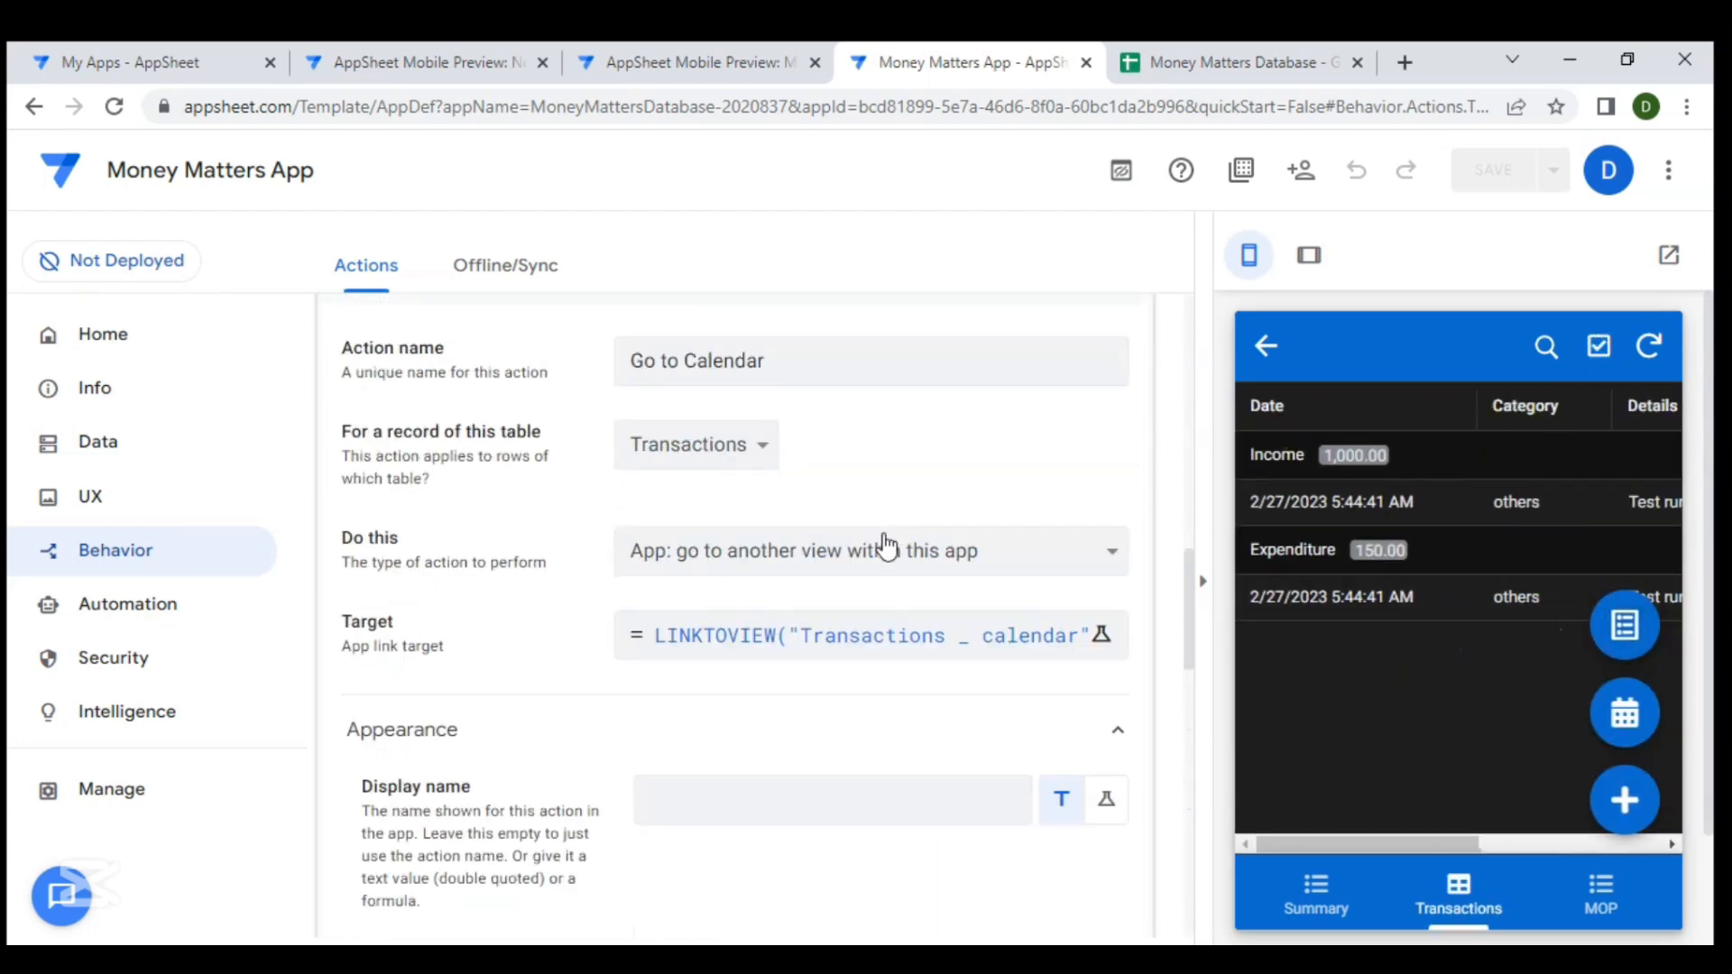
pyautogui.click(648, 595)
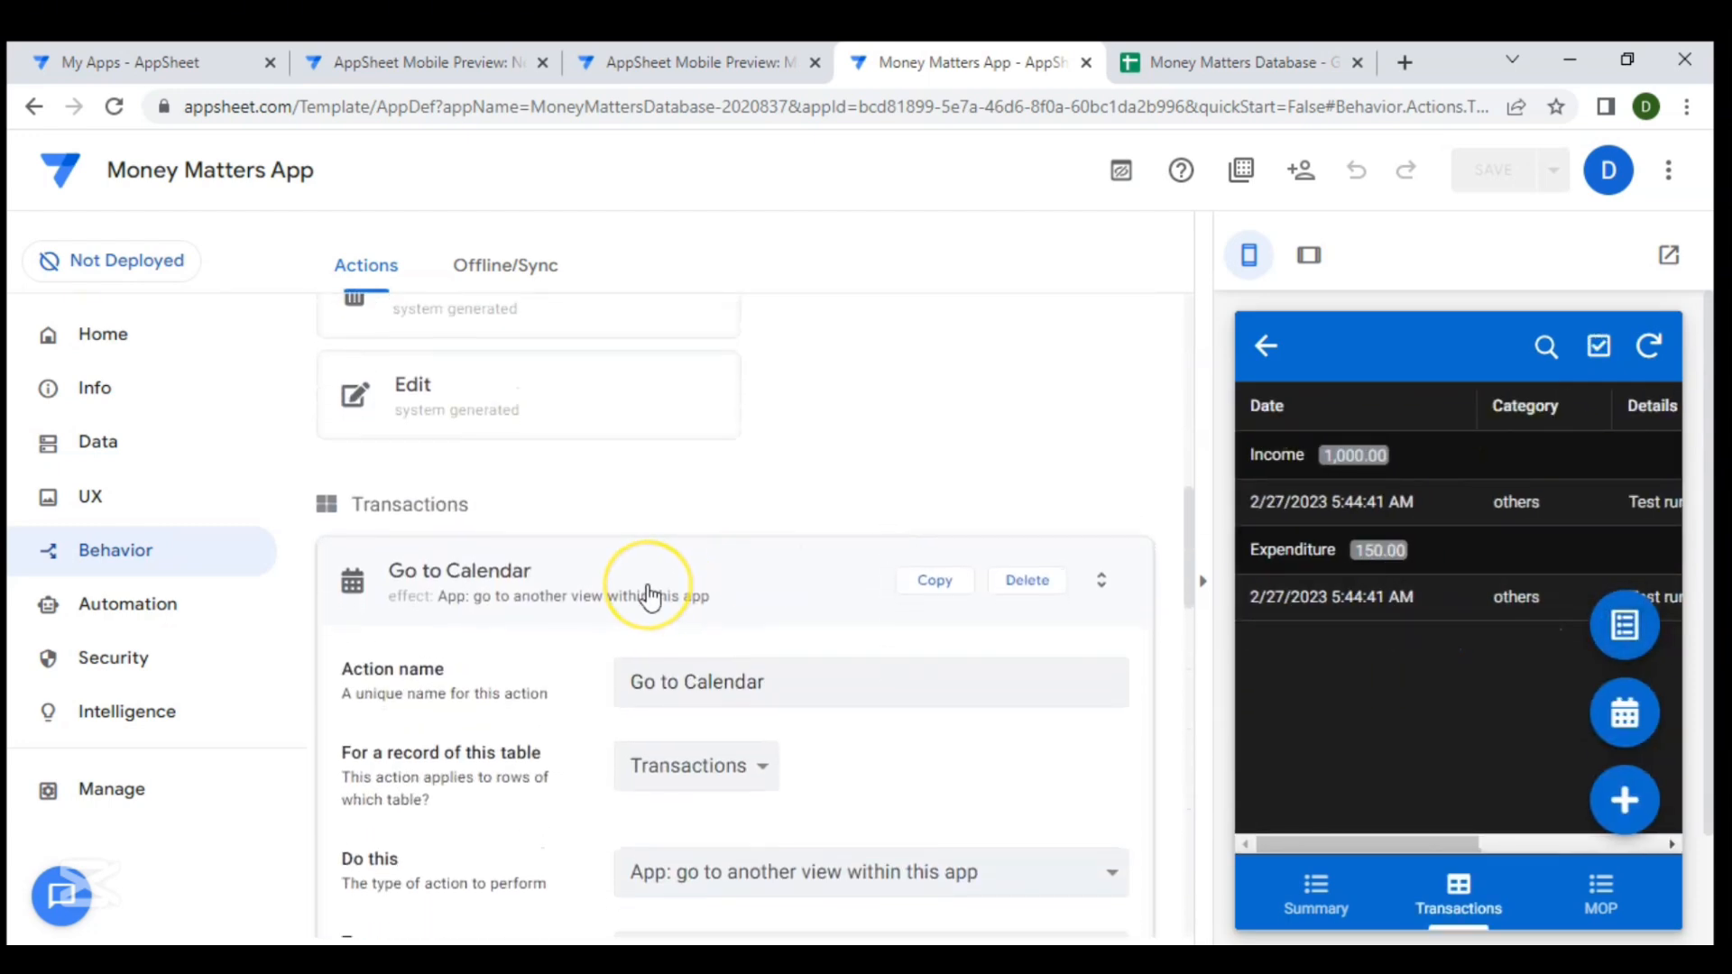
pyautogui.scroll(-8, 647, 596)
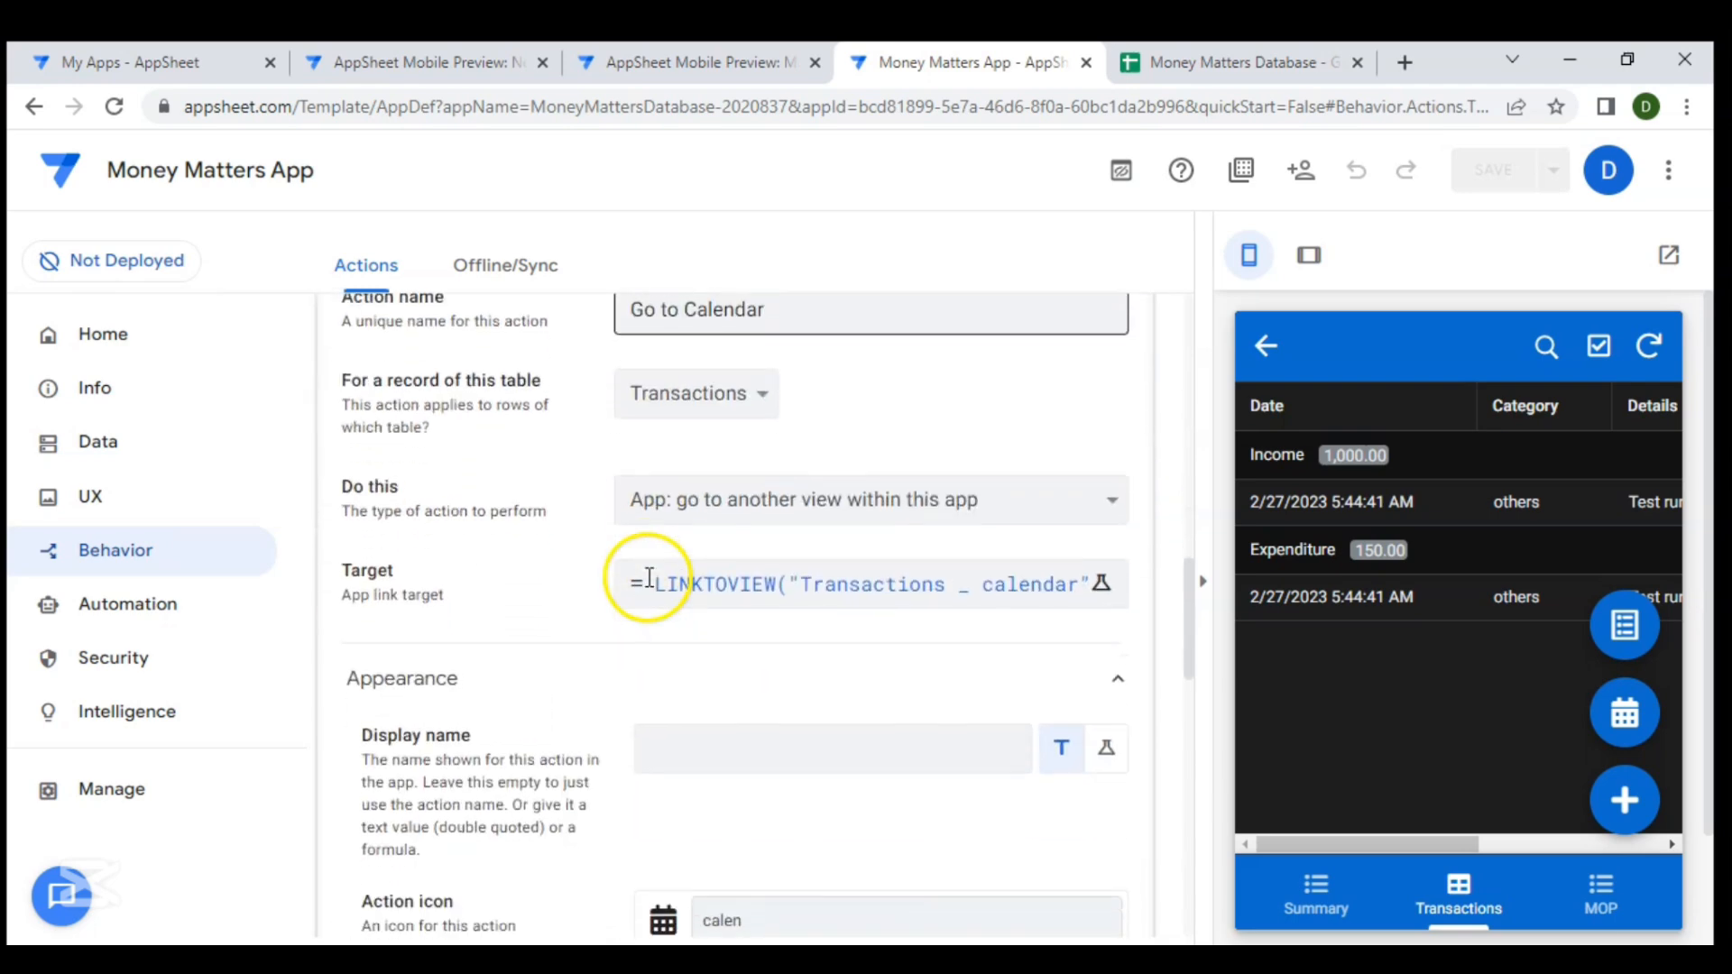
pyautogui.scroll(-4, 647, 586)
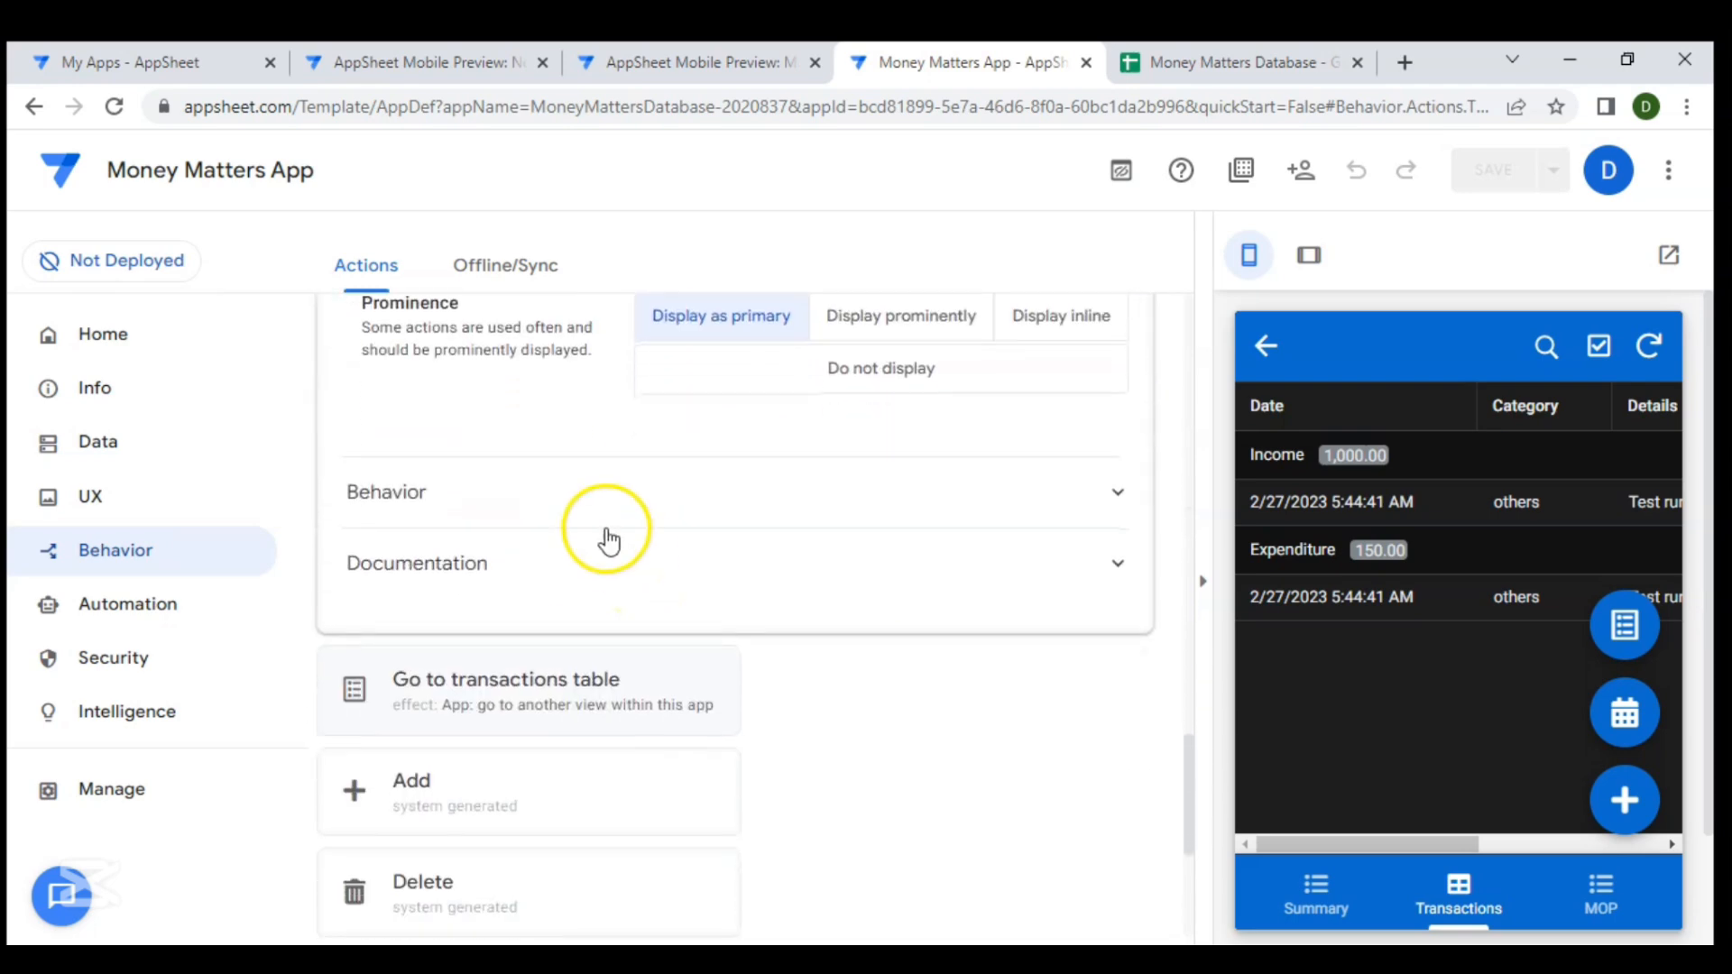
pyautogui.click(587, 520)
pyautogui.scroll(3, 619, 669)
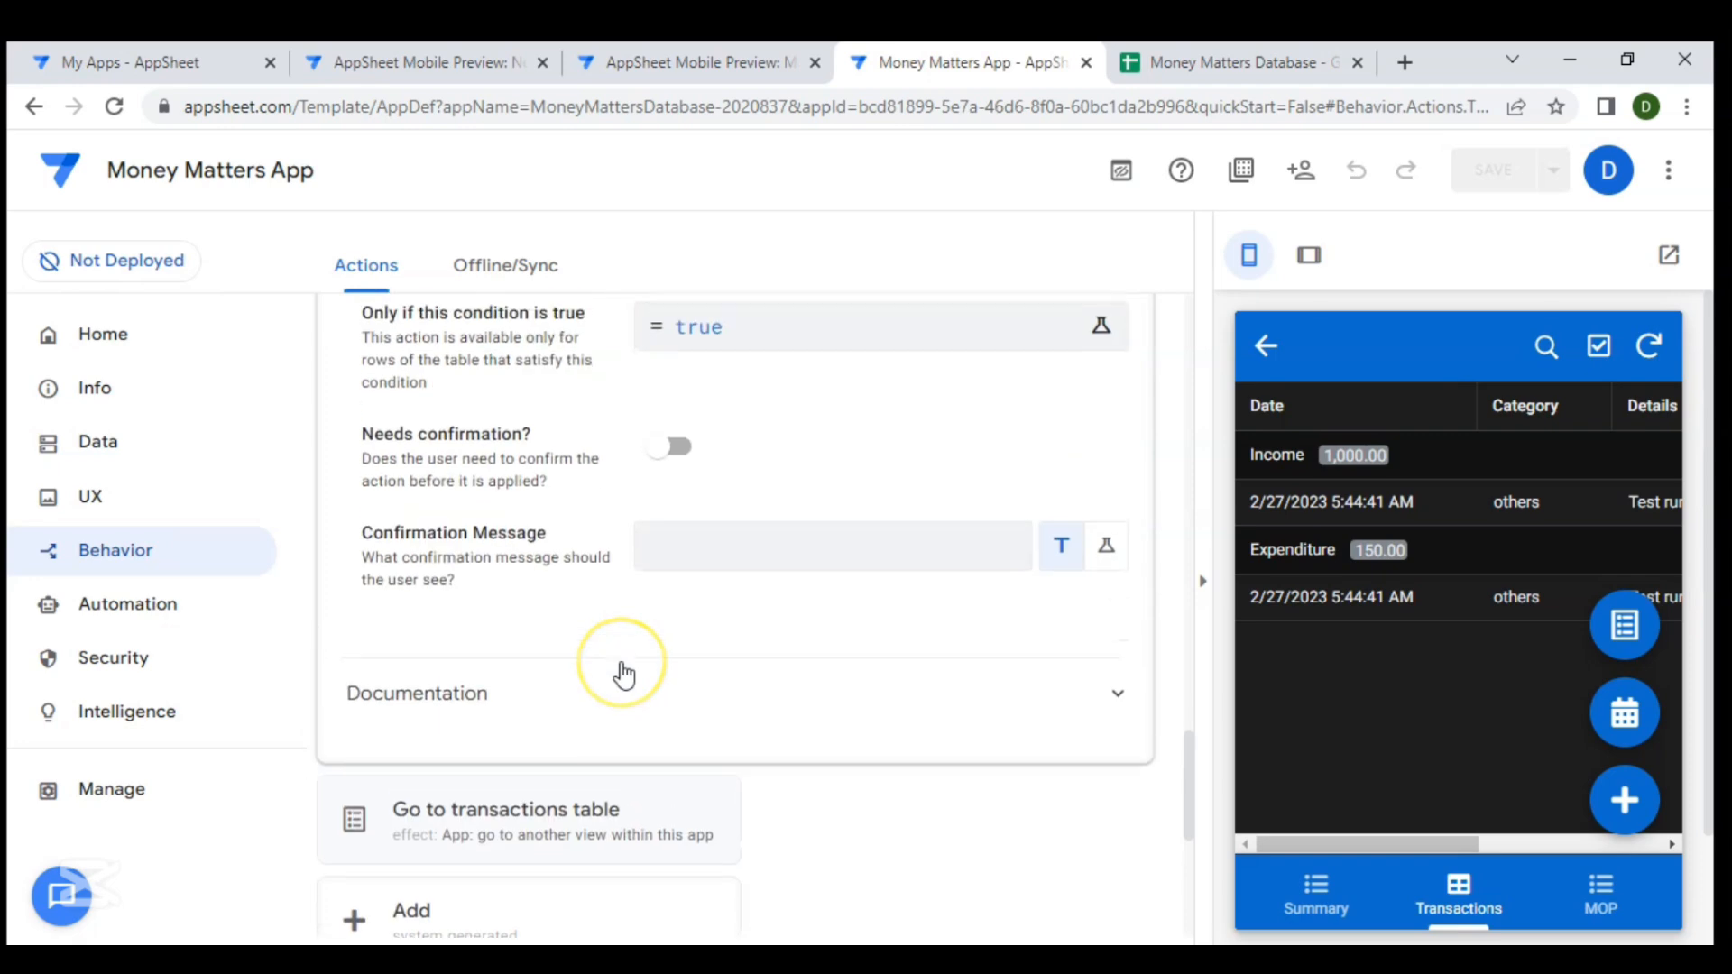
pyautogui.click(476, 487)
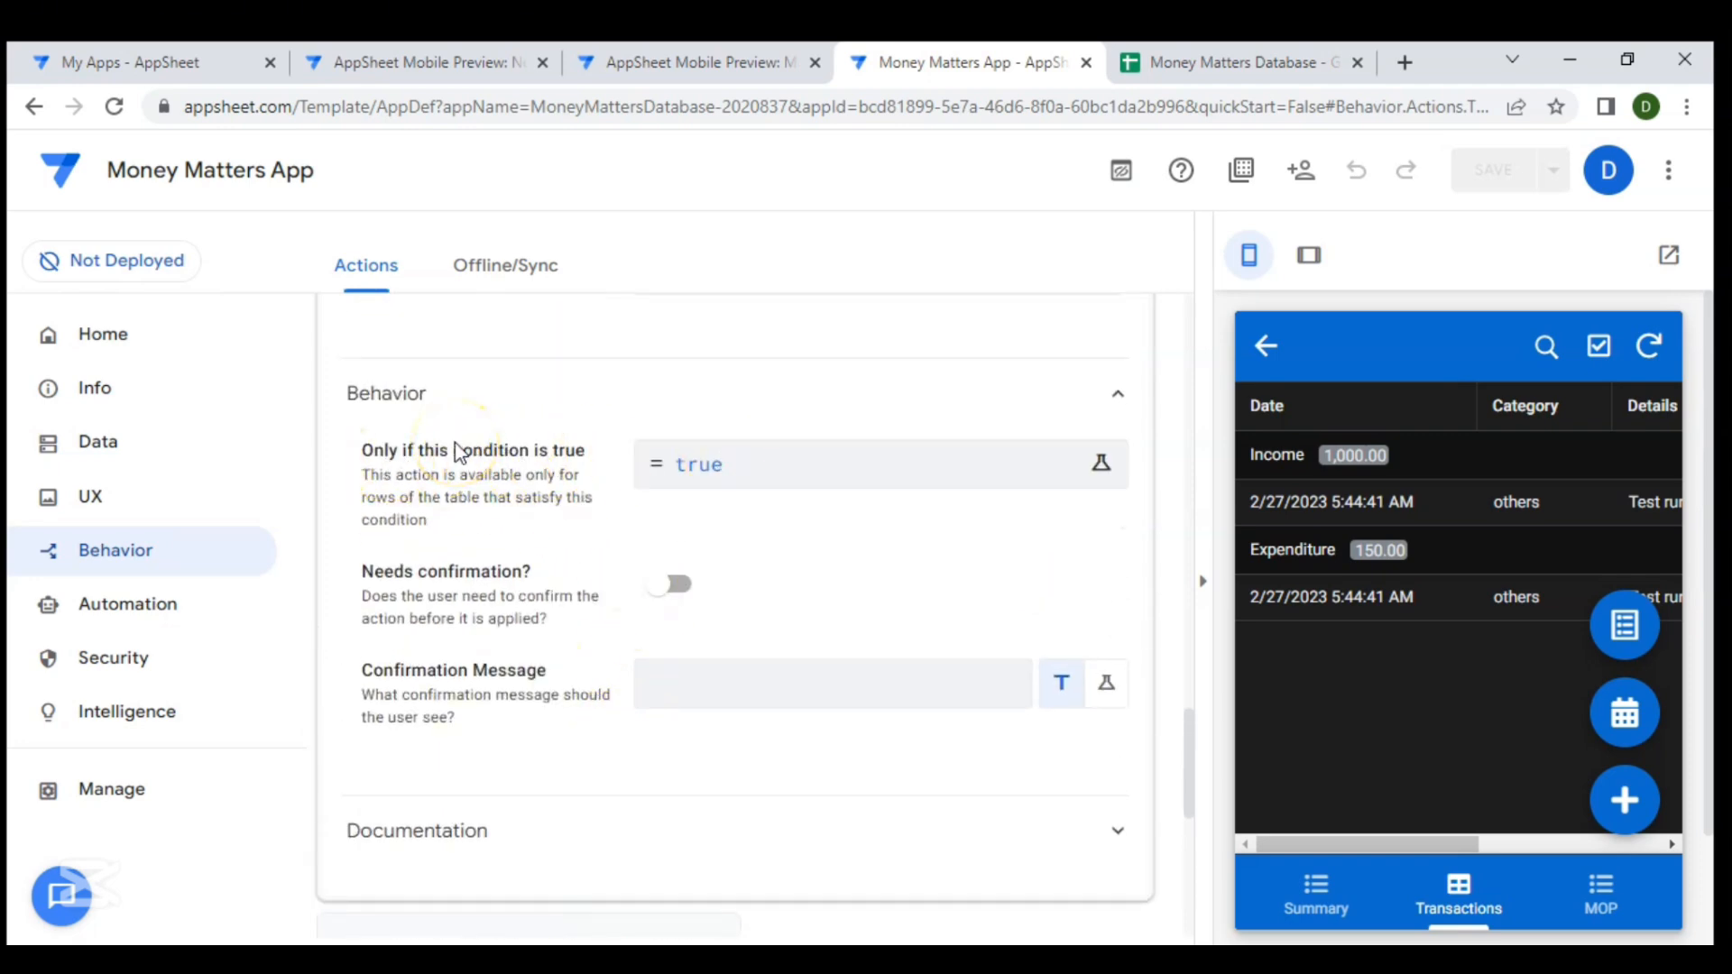
pyautogui.click(719, 464)
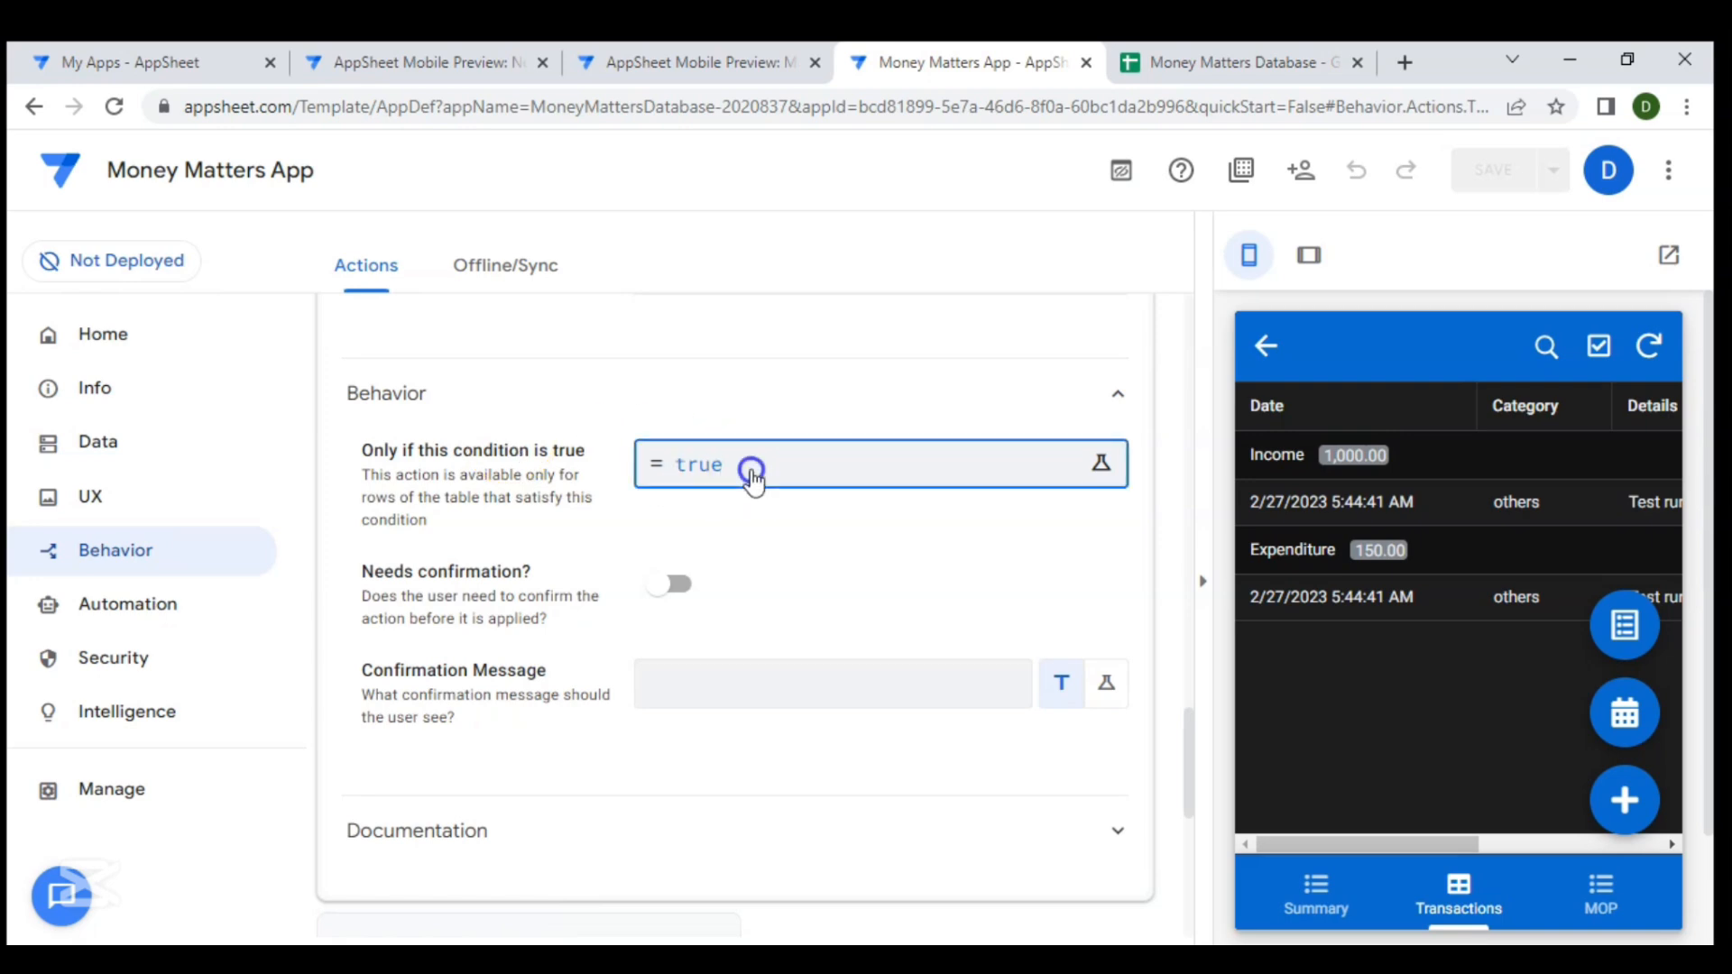
pyautogui.press('BackSpace')
pyautogui.press('BackSpace')
pyautogui.press('BackSpace')
pyautogui.press('BackSpace')
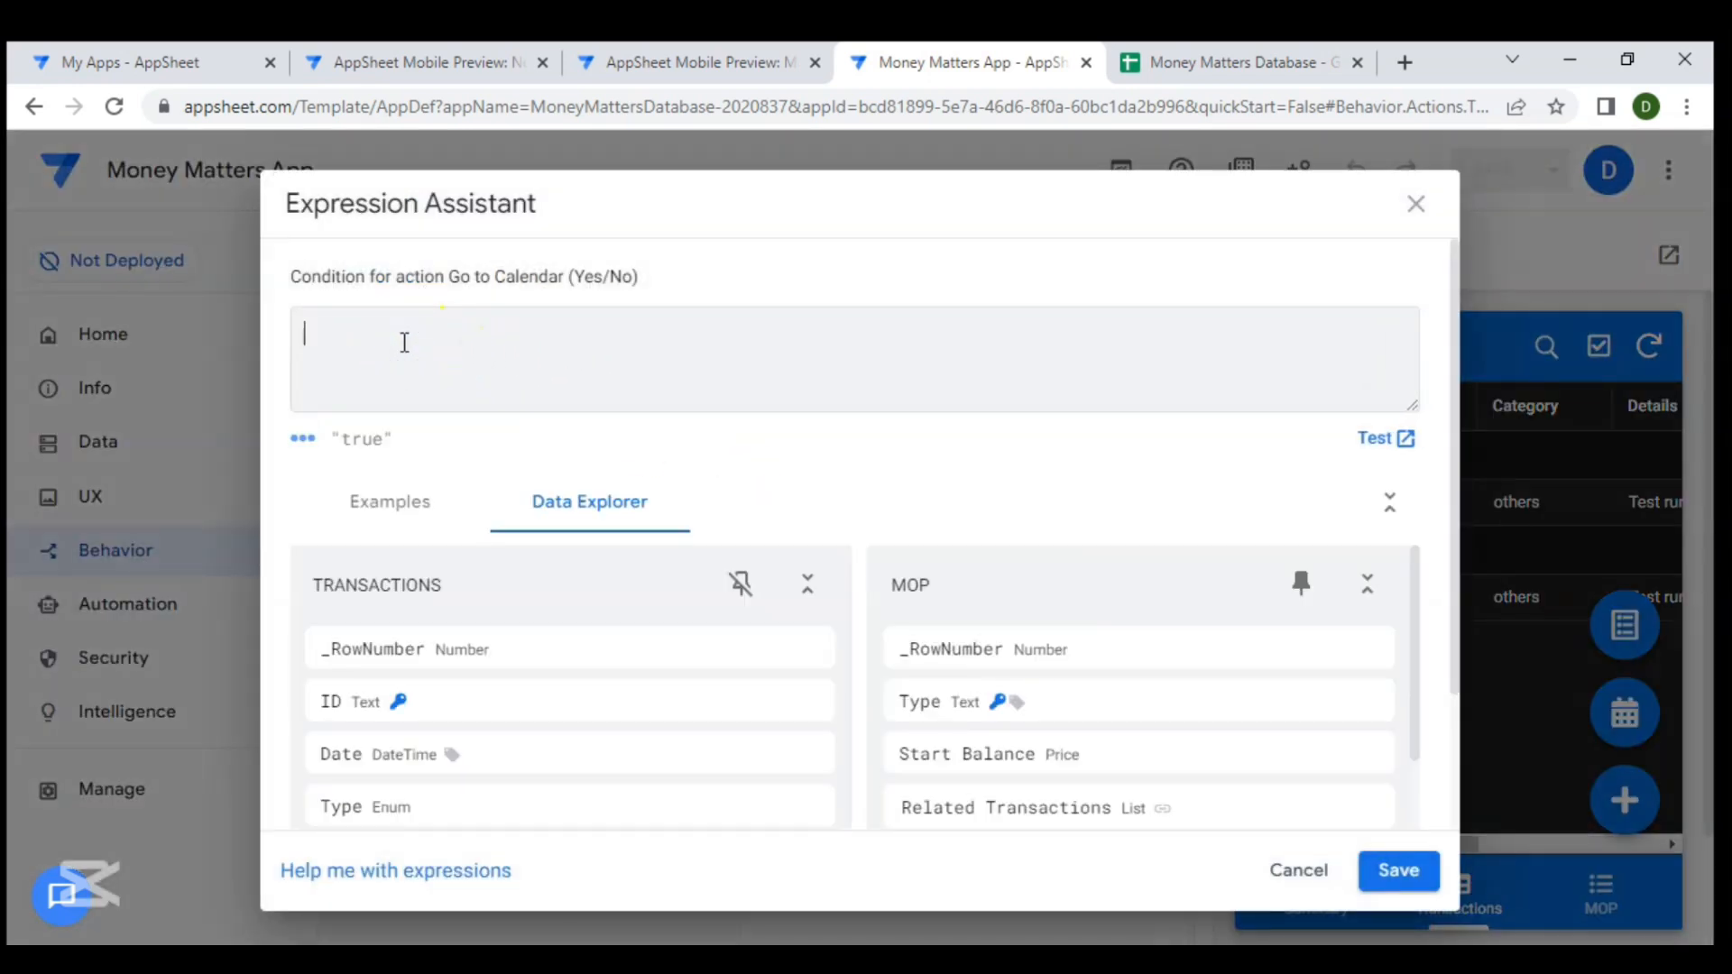
pyautogui.write('c')
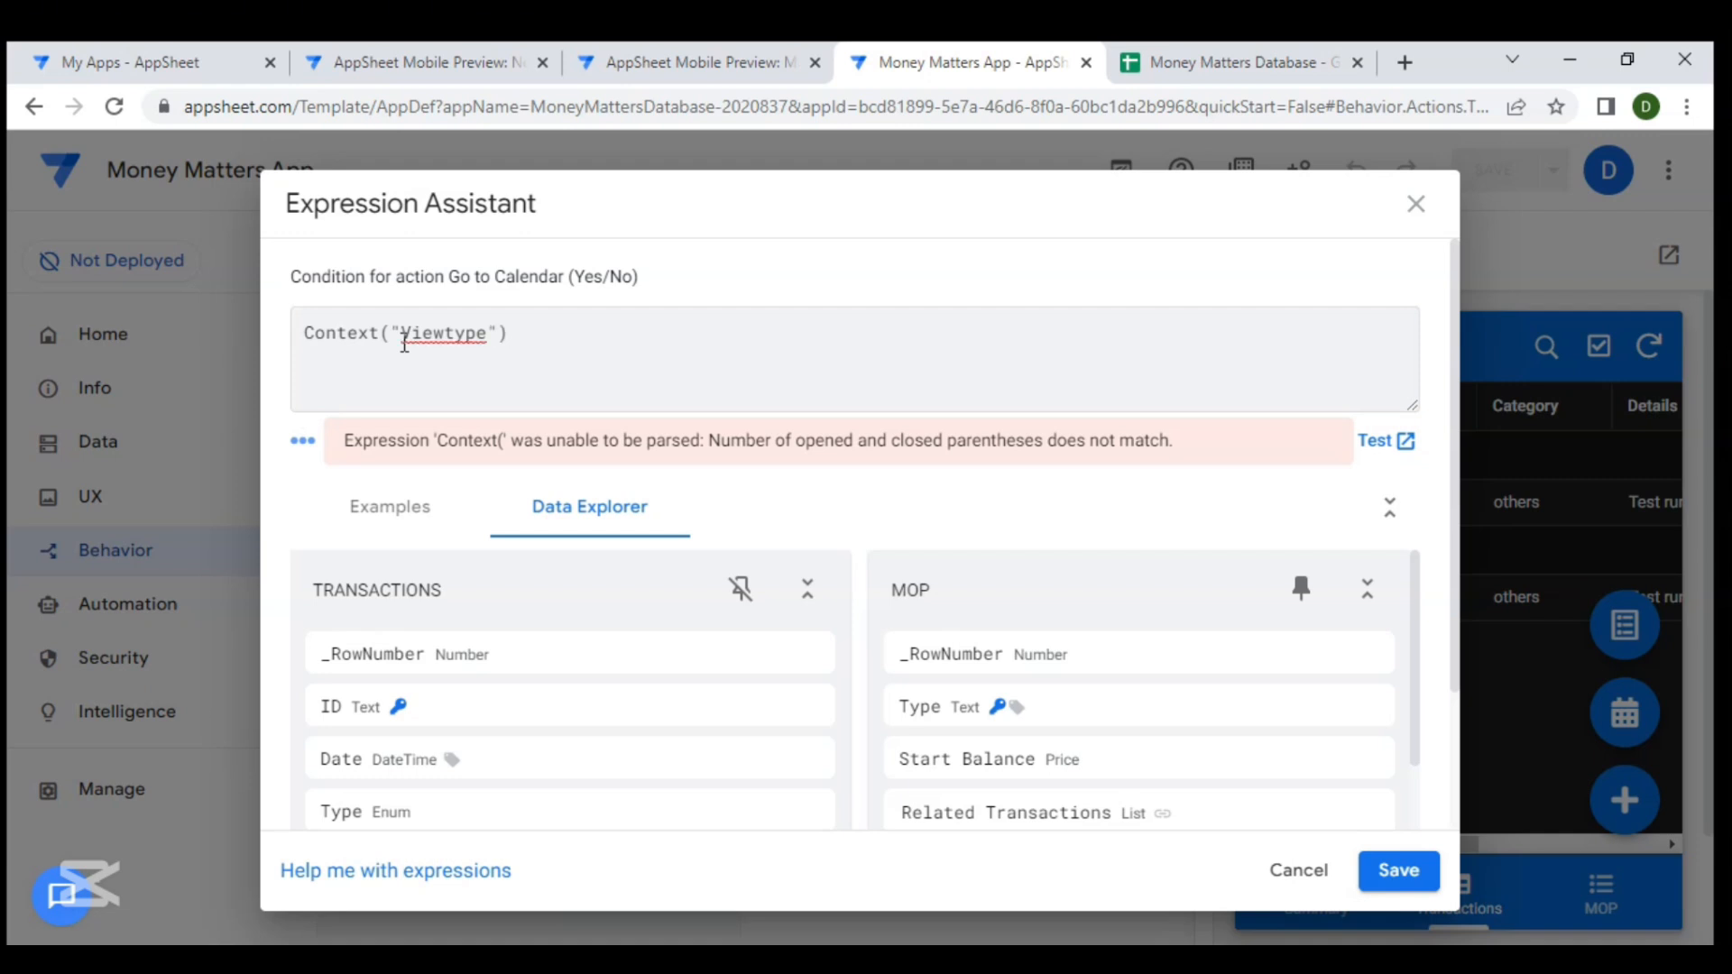
pyautogui.moveTo(304, 332); pyautogui.dragTo(516, 351)
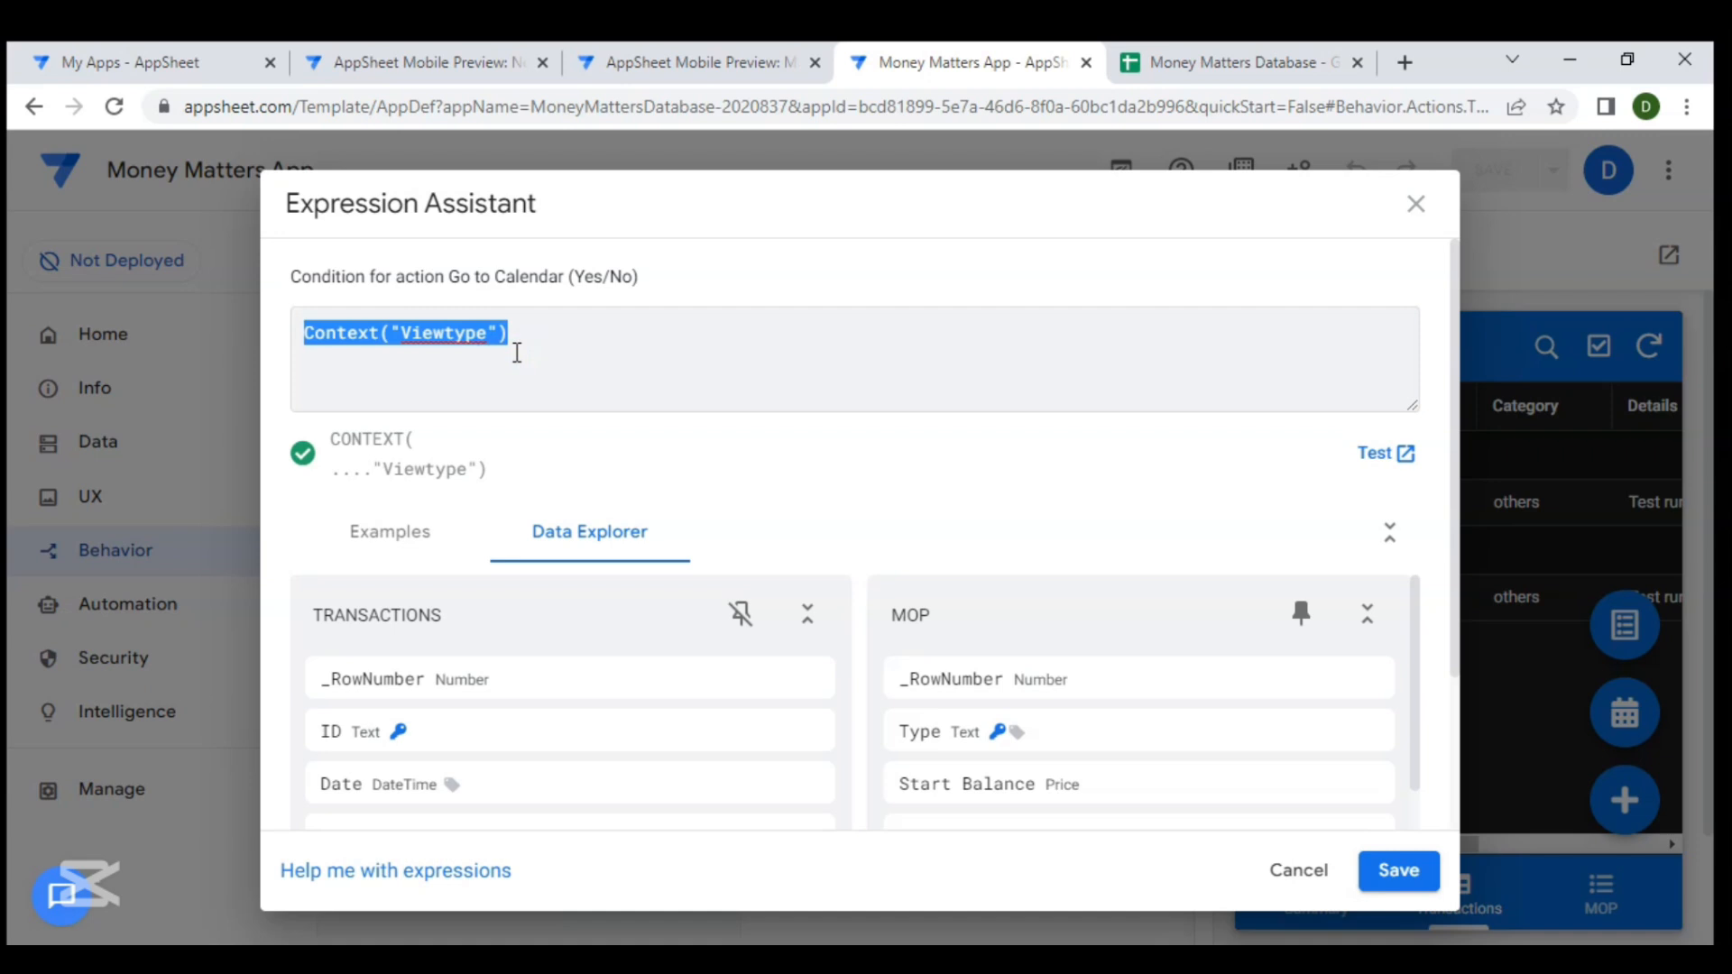
pyautogui.click(523, 338)
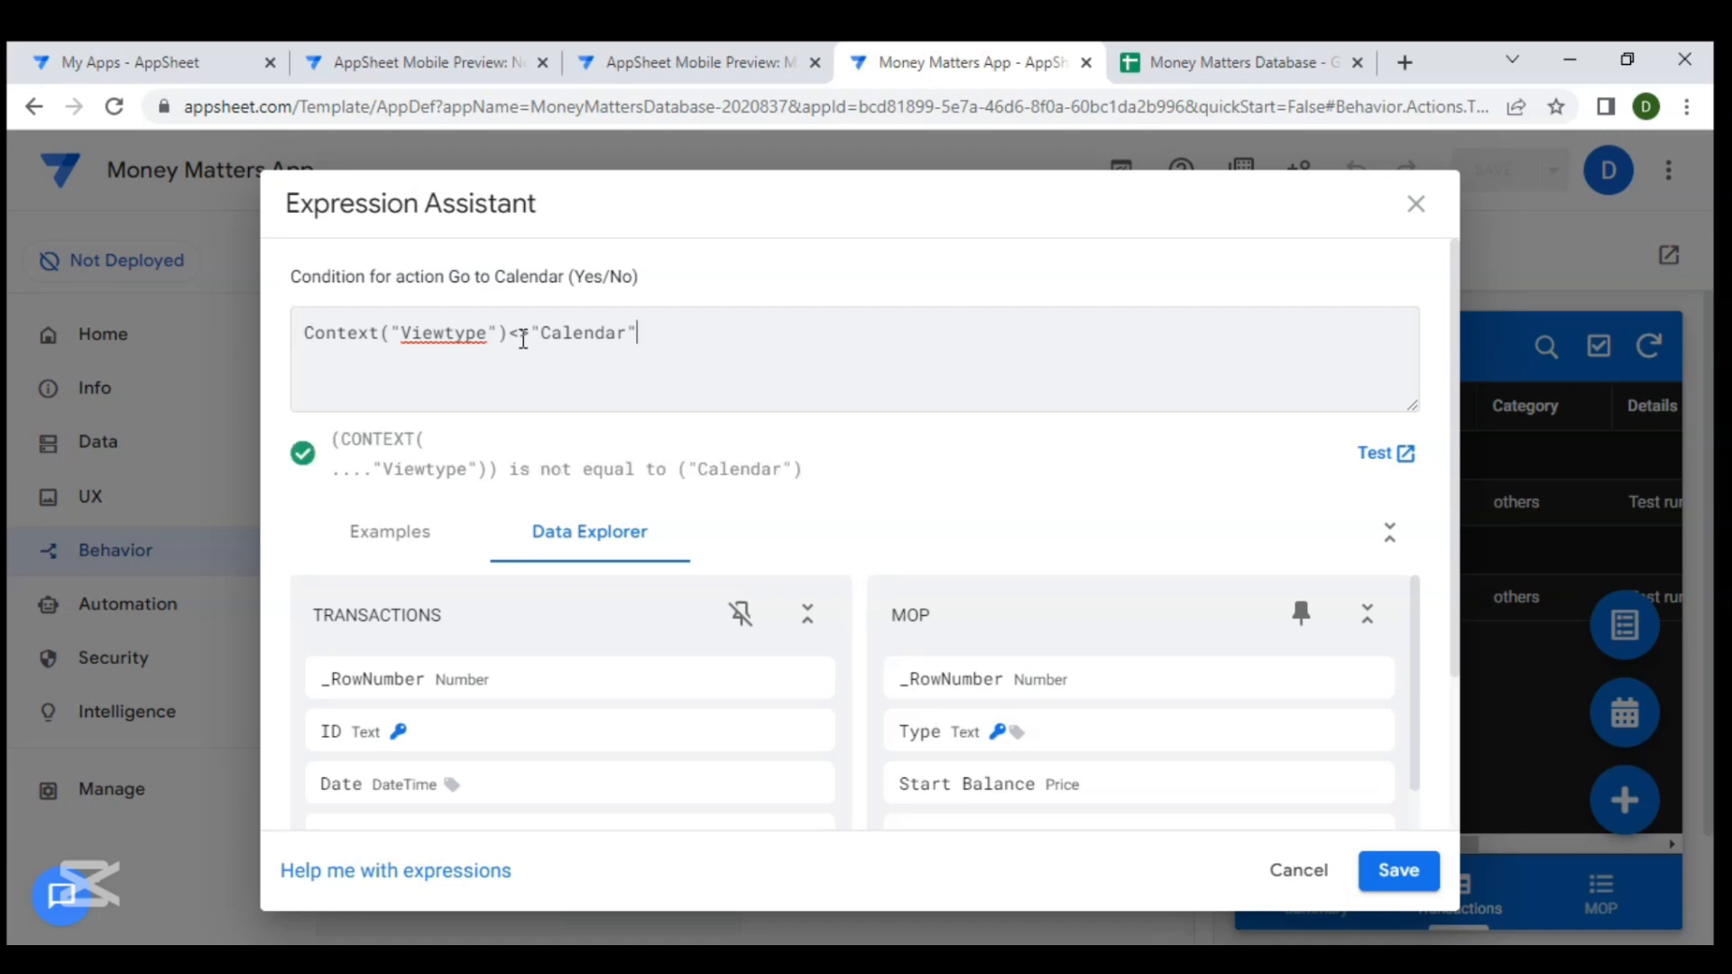
pyautogui.moveTo(641, 335); pyautogui.dragTo(301, 317)
pyautogui.hotkey('ctrl', 'c')
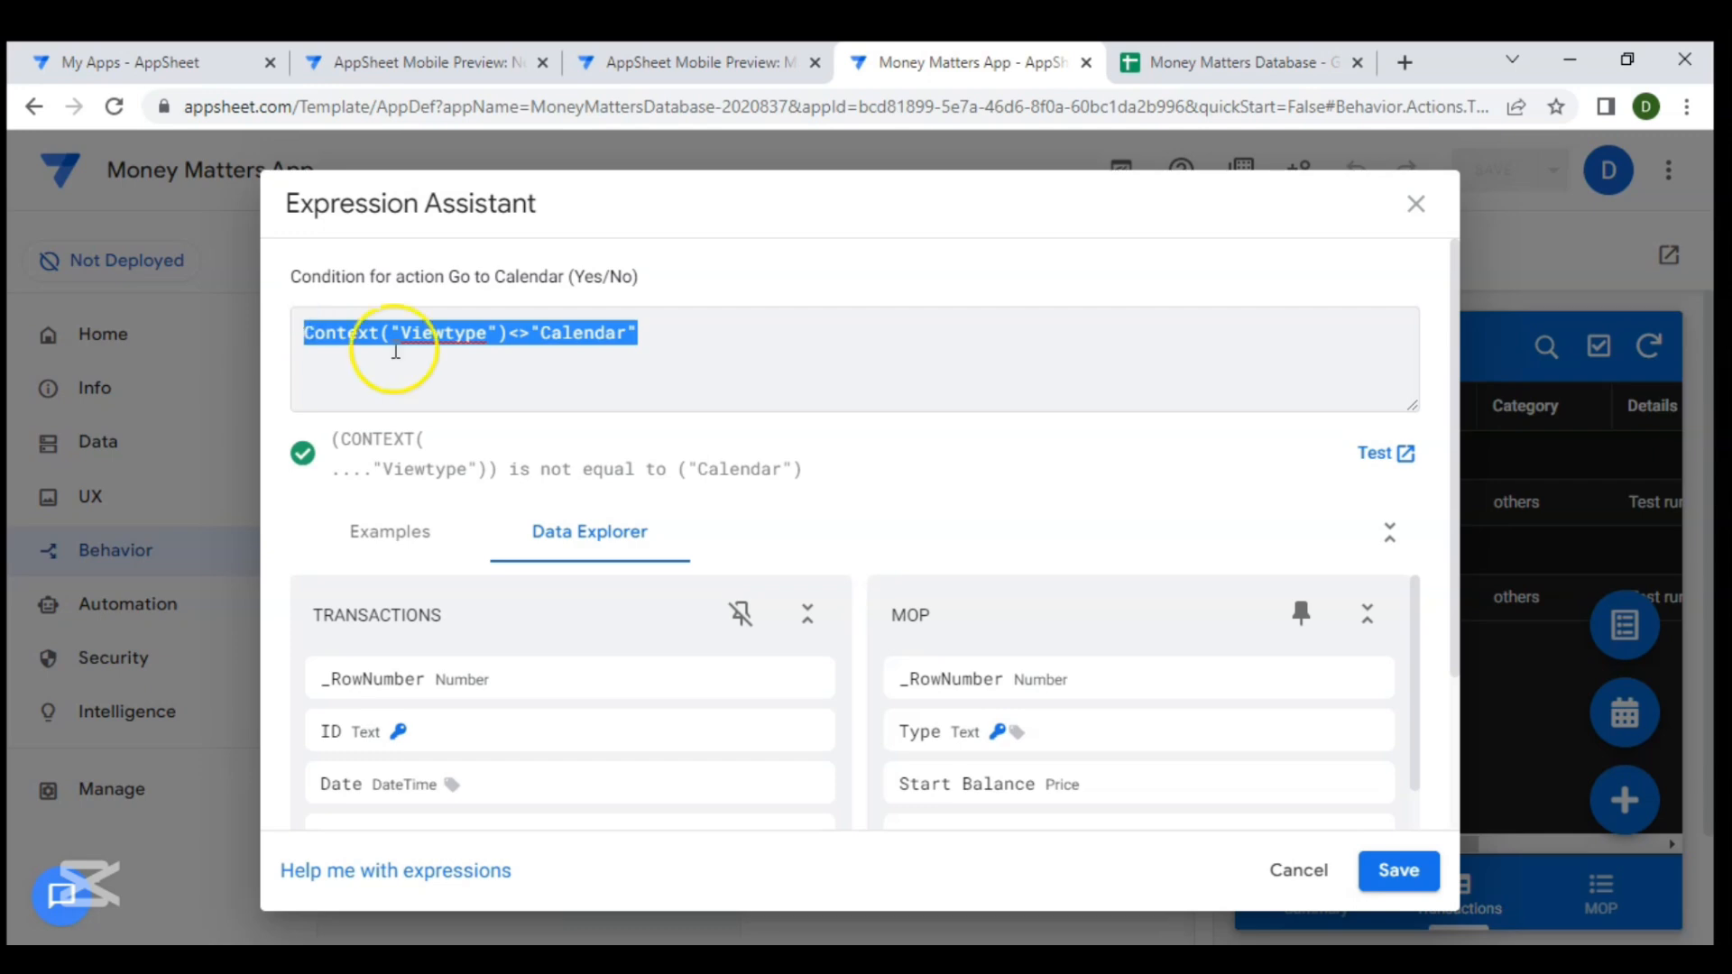
pyautogui.click(1407, 879)
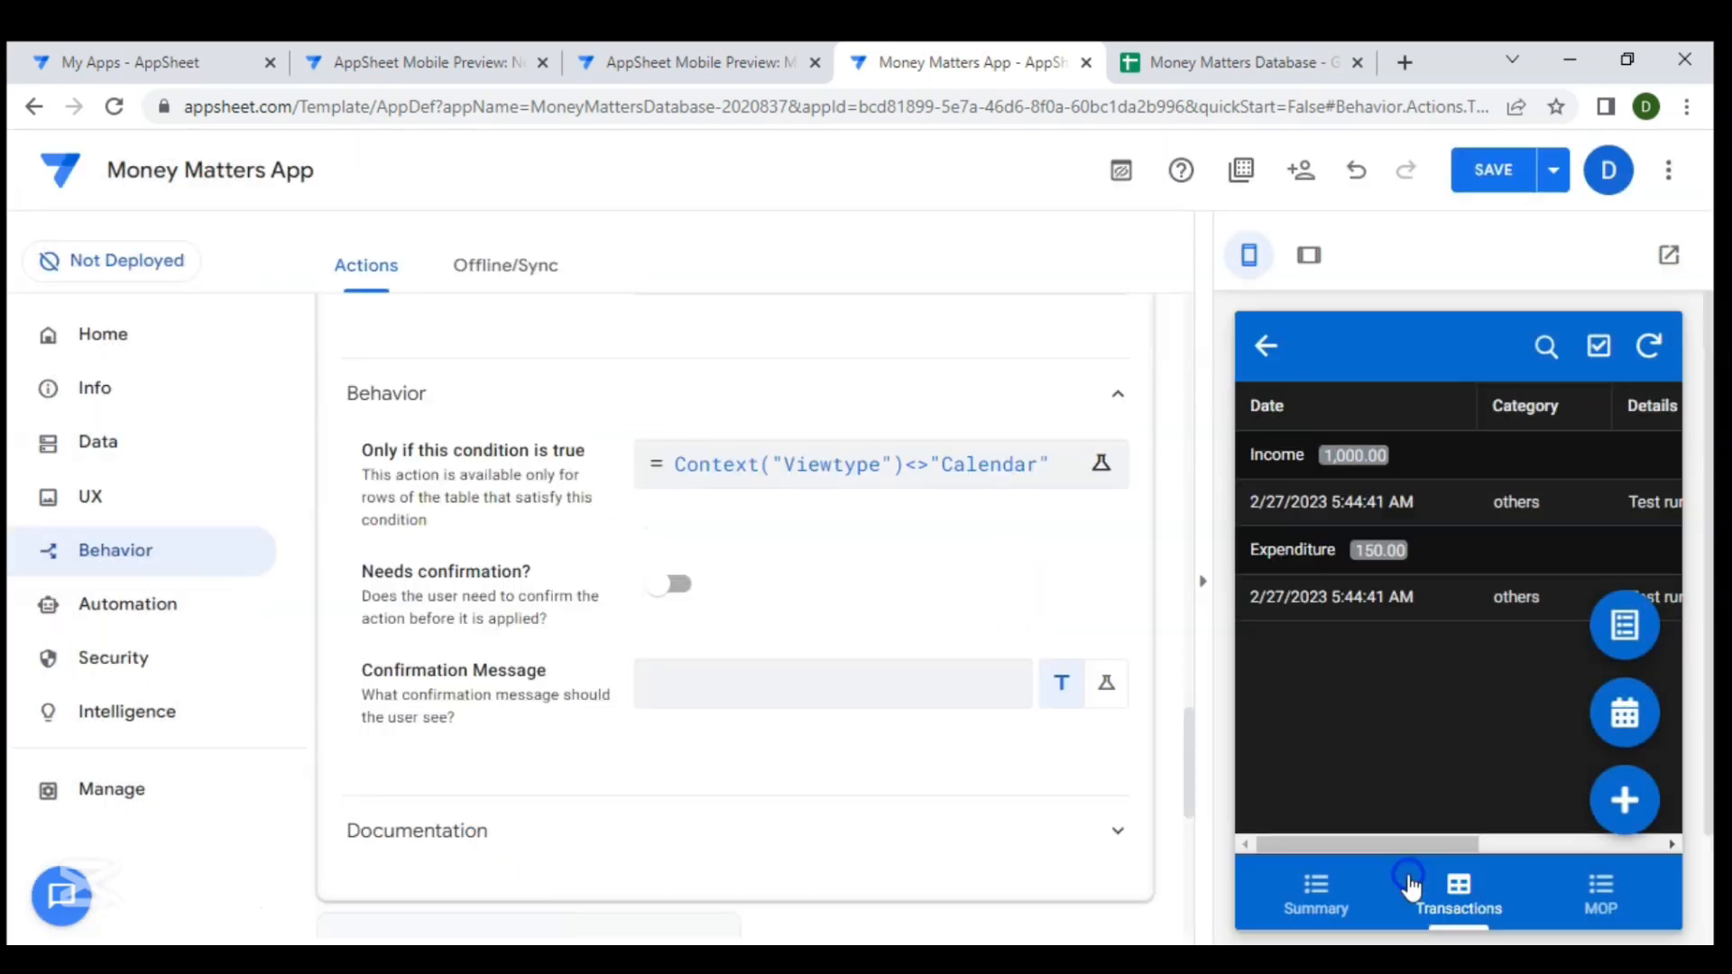
# - Collapse the Go to Calendar action and save the app
pyautogui.scroll(8, 857, 555)
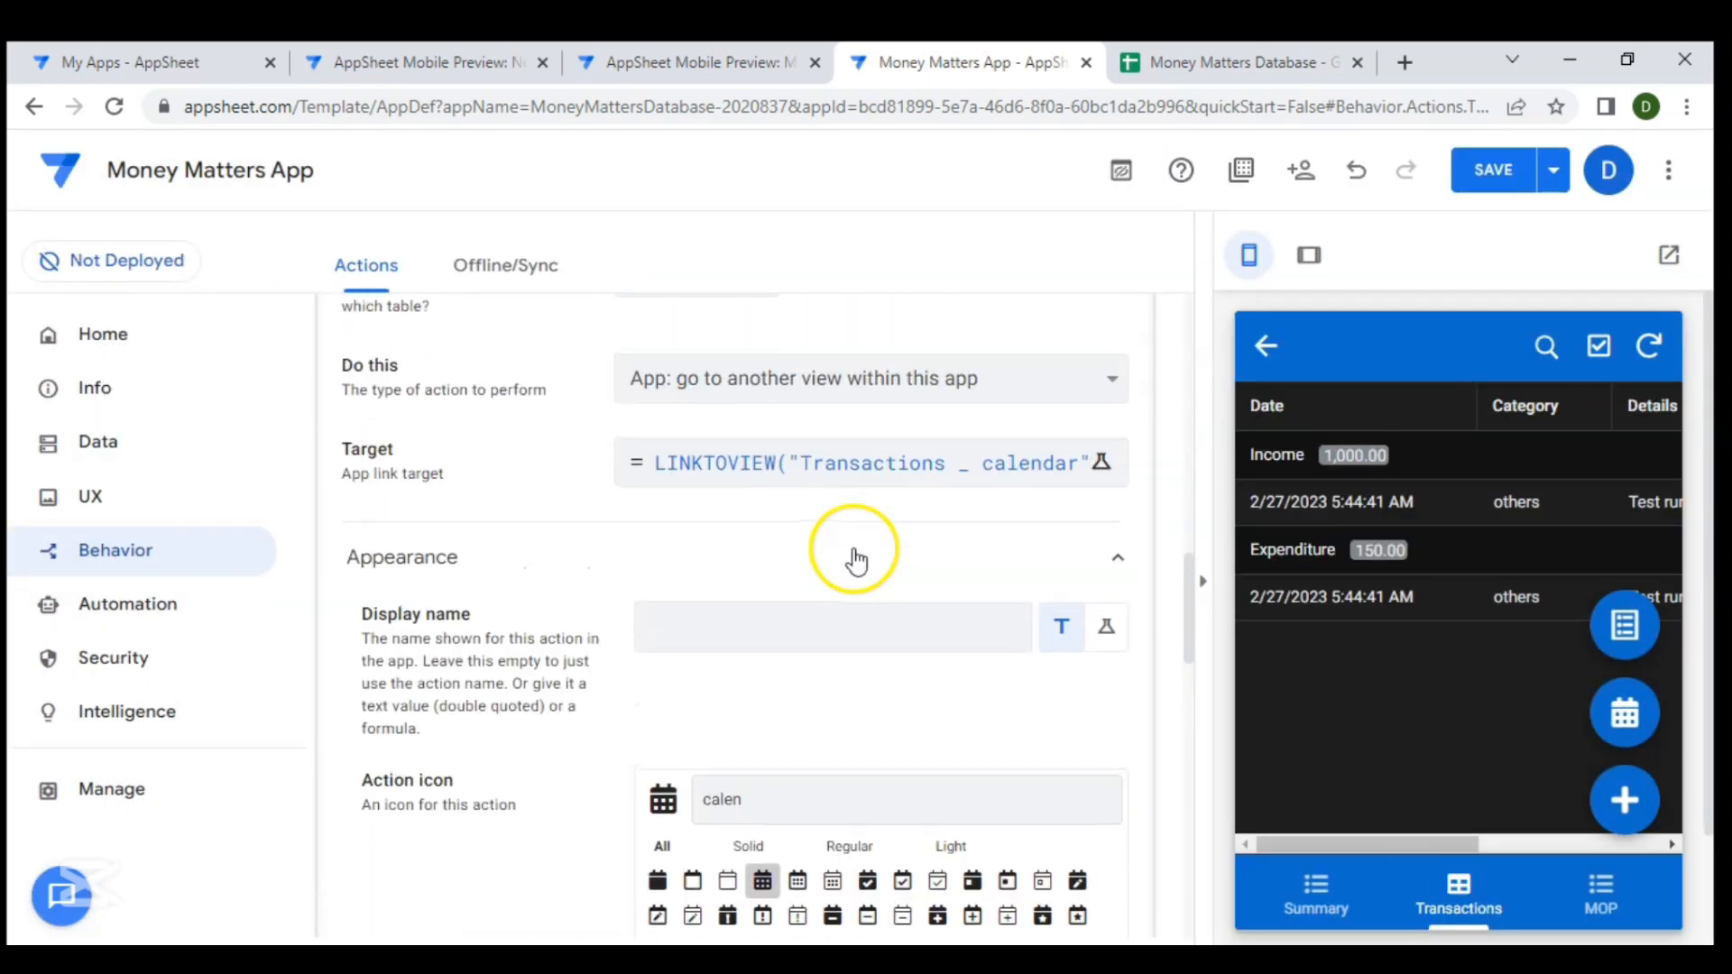
pyautogui.scroll(3, 855, 559)
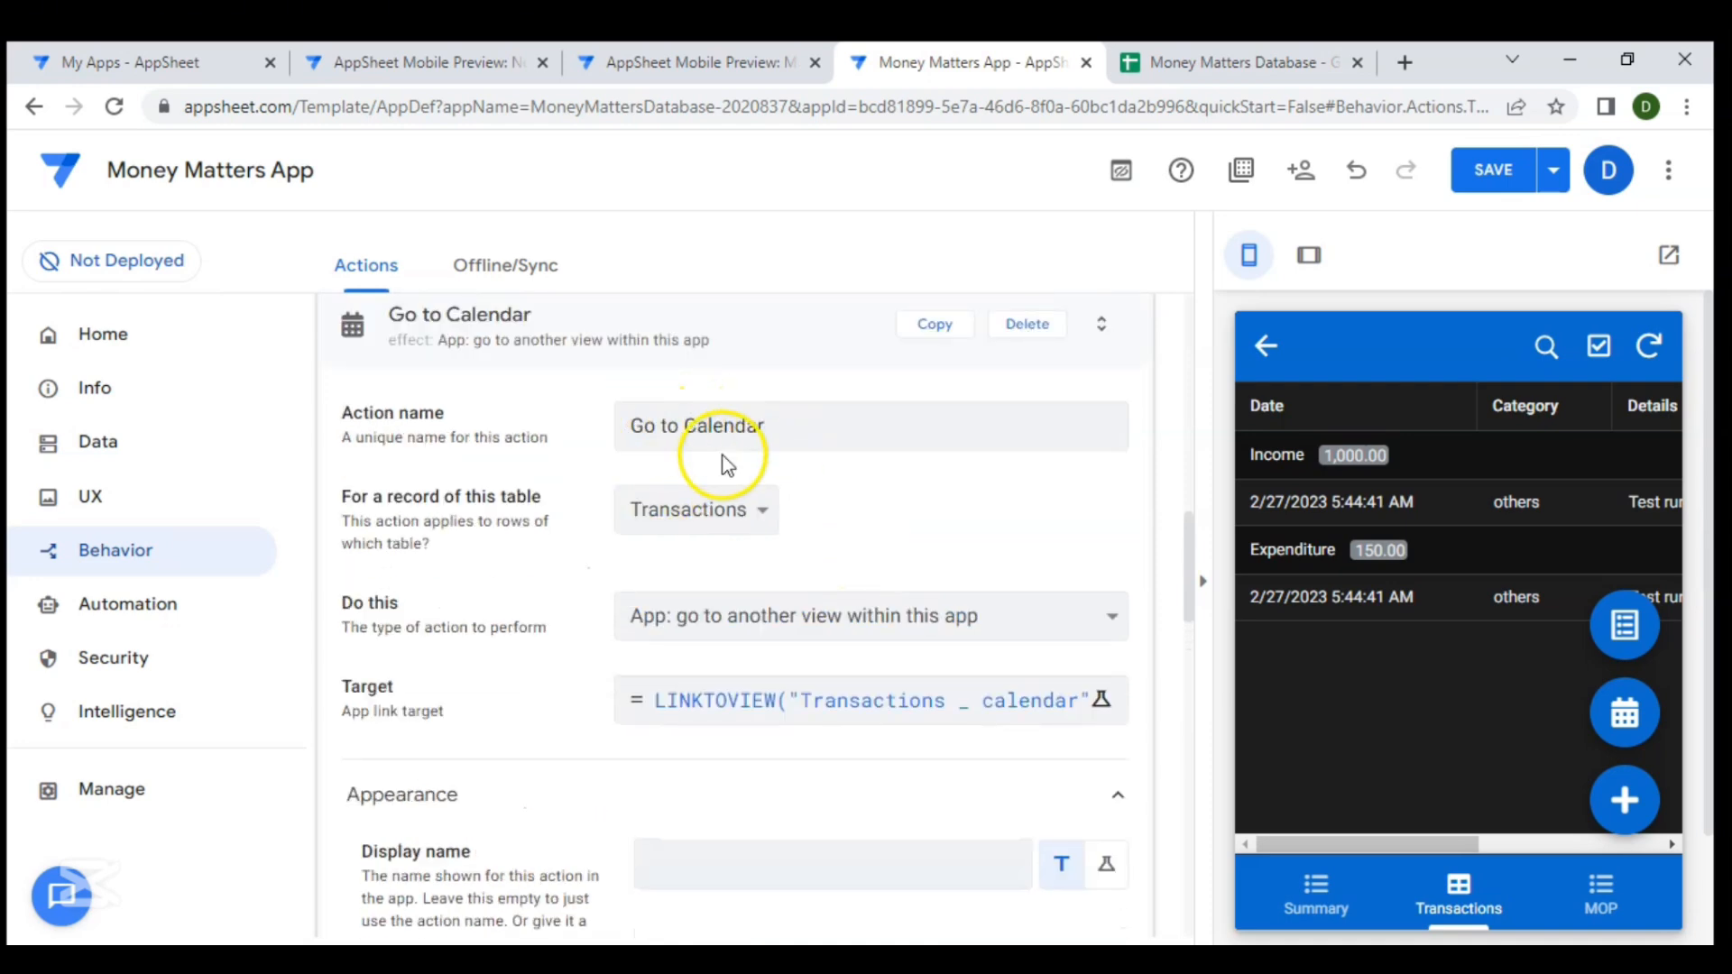
pyautogui.scroll(-10, 721, 460)
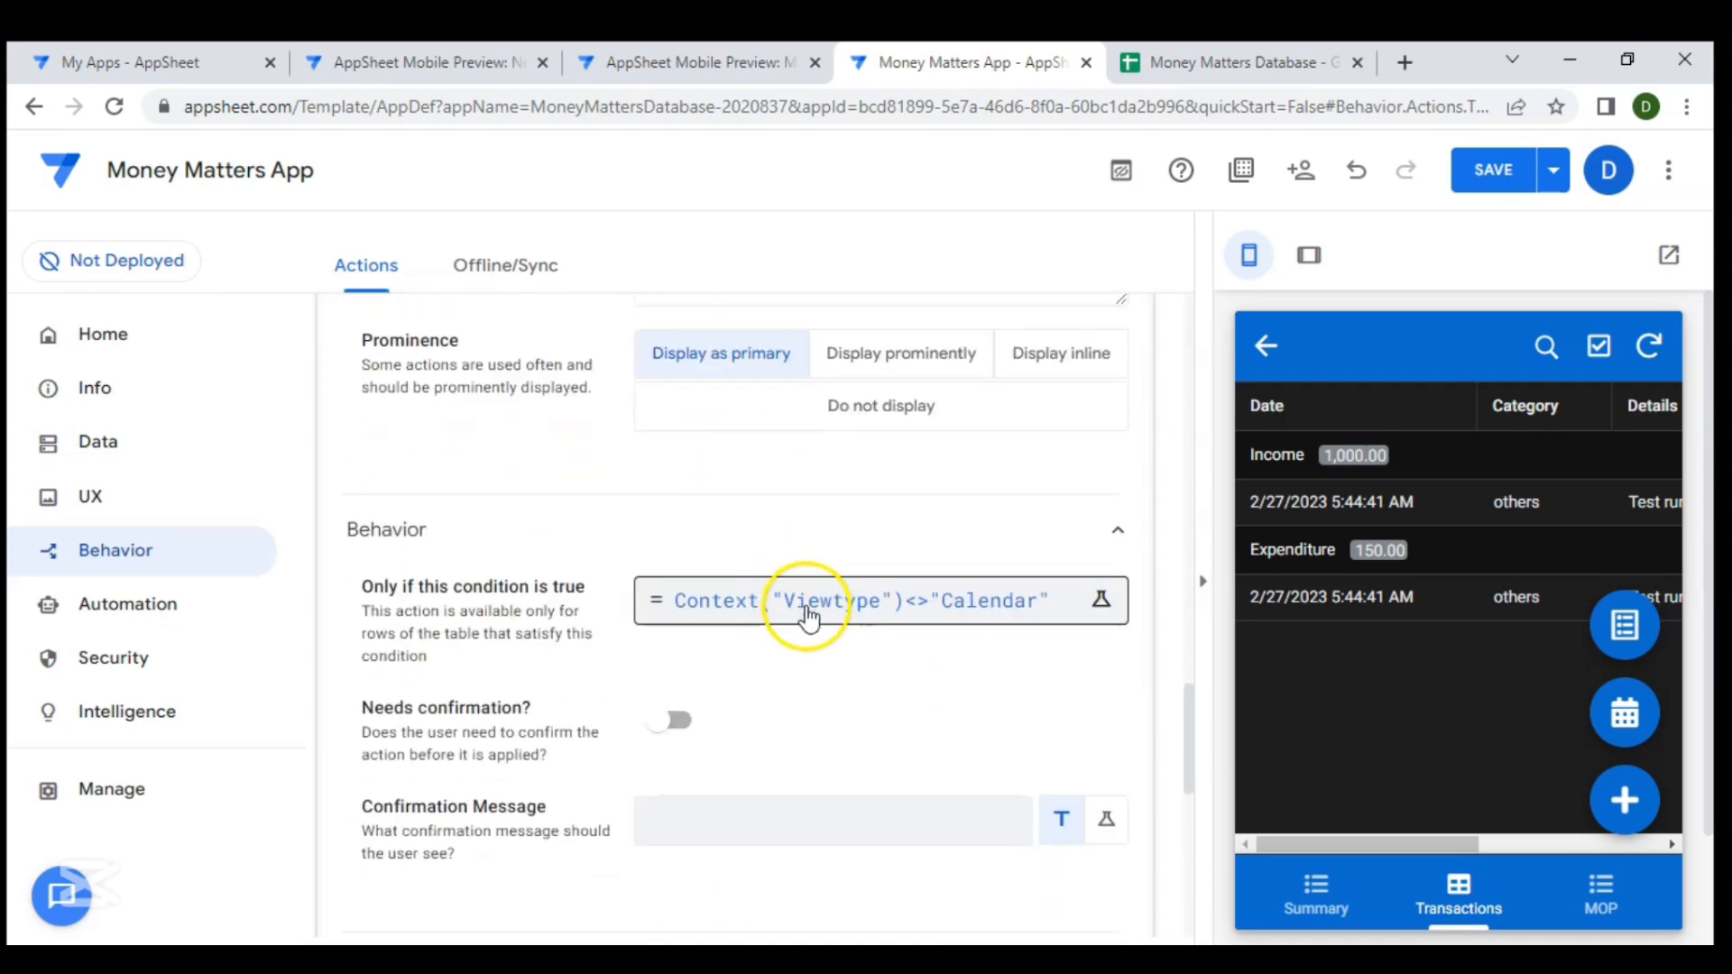
pyautogui.scroll(1, 810, 619)
pyautogui.scroll(-1, 809, 619)
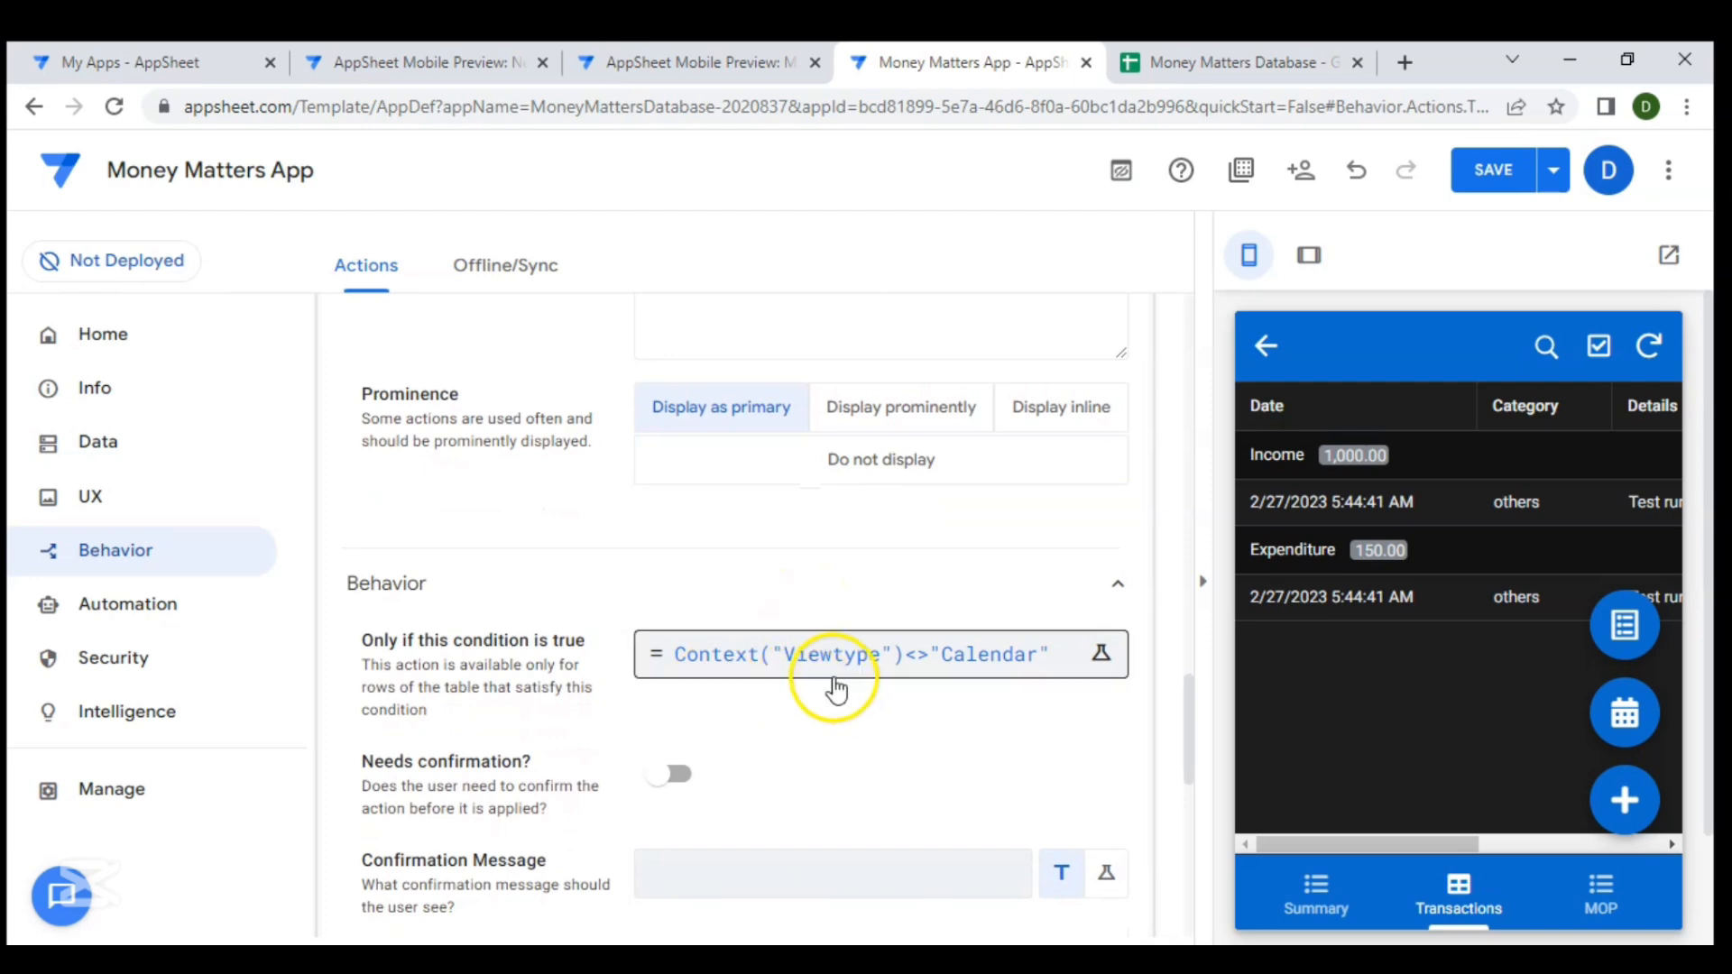
pyautogui.scroll(8, 918, 623)
pyautogui.scroll(4, 922, 636)
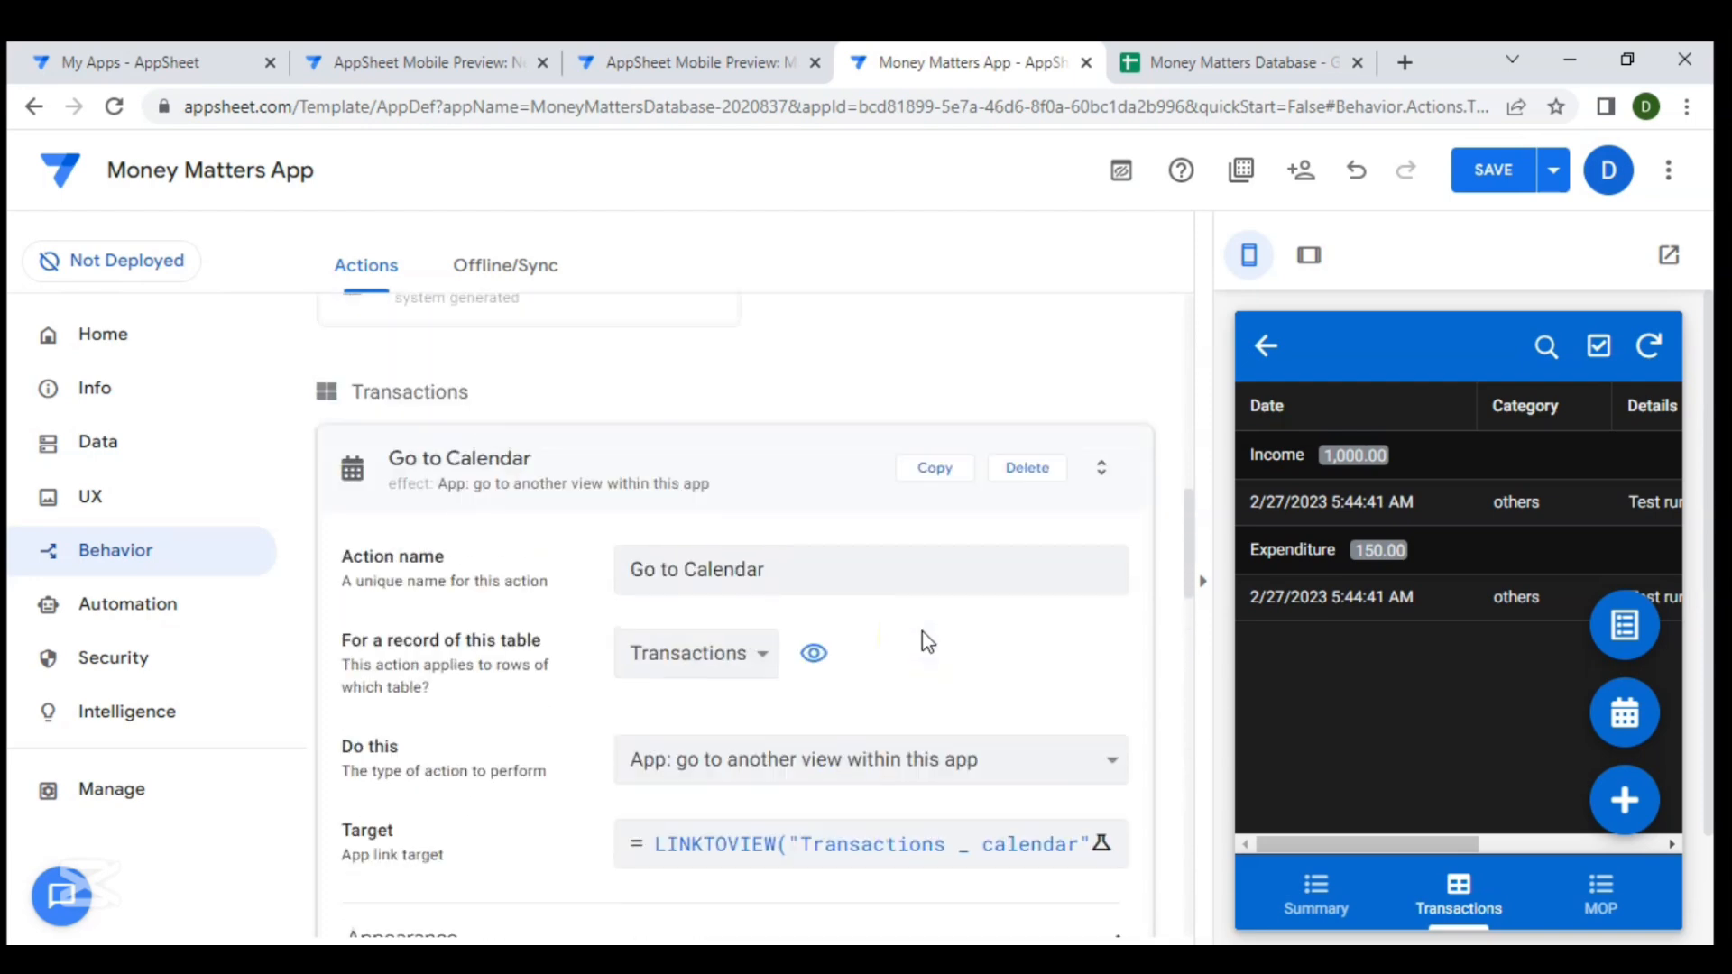
pyautogui.click(852, 532)
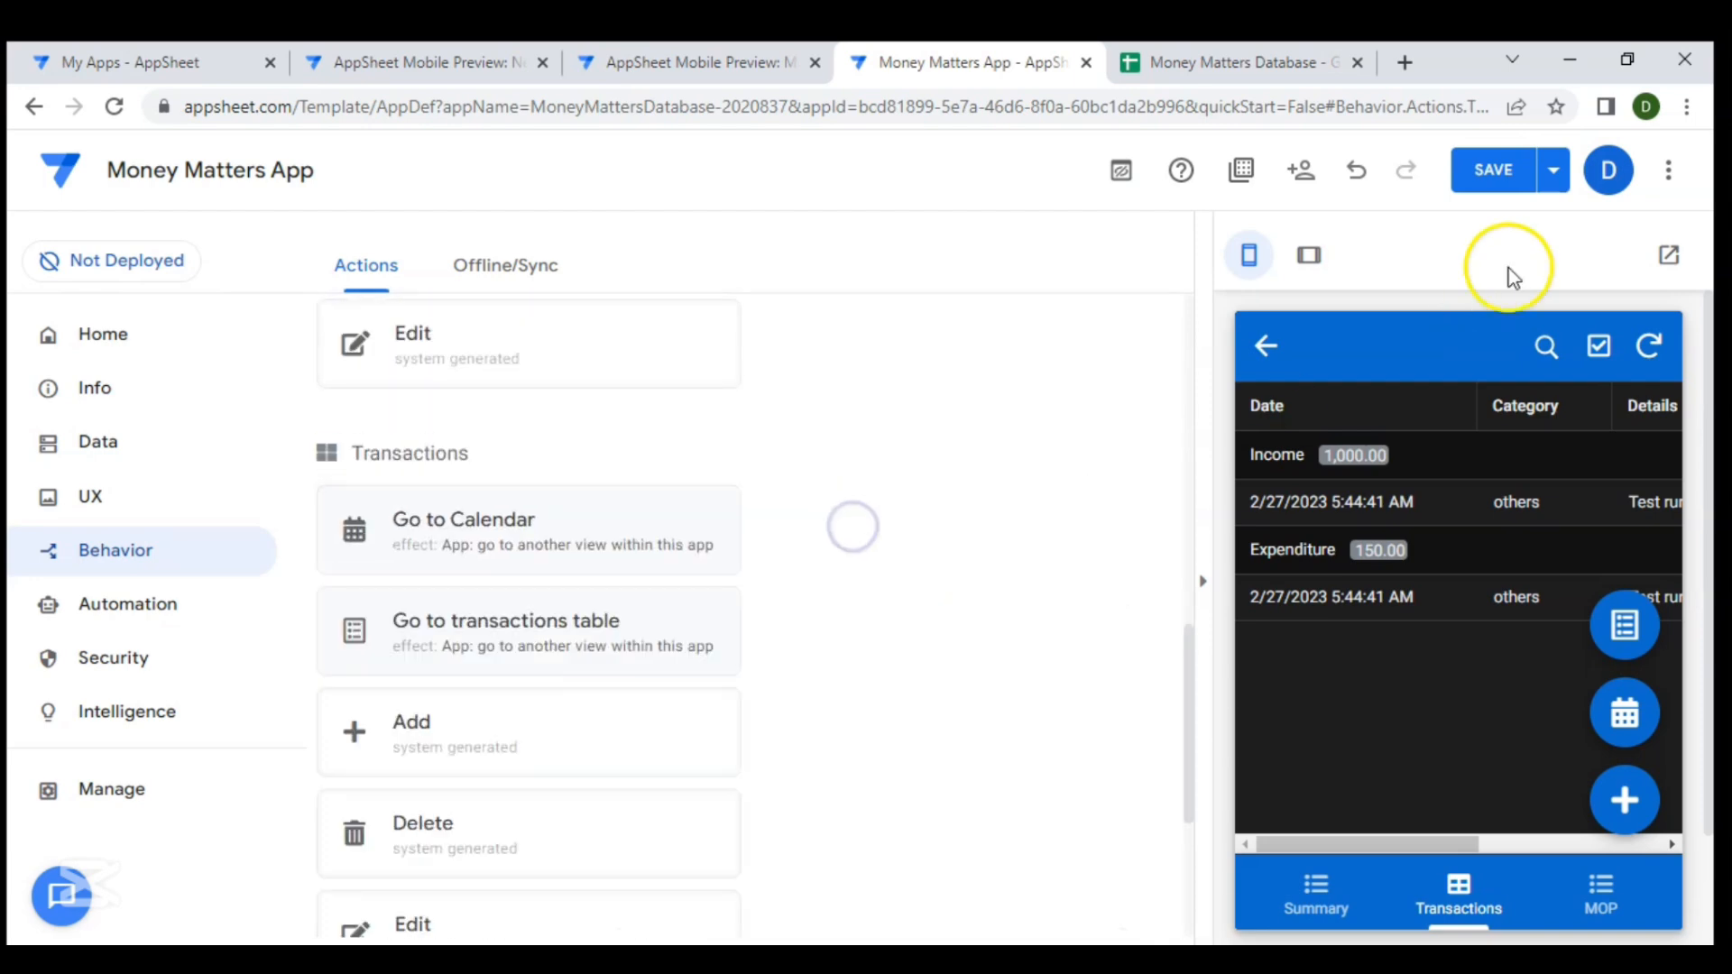
pyautogui.click(1491, 171)
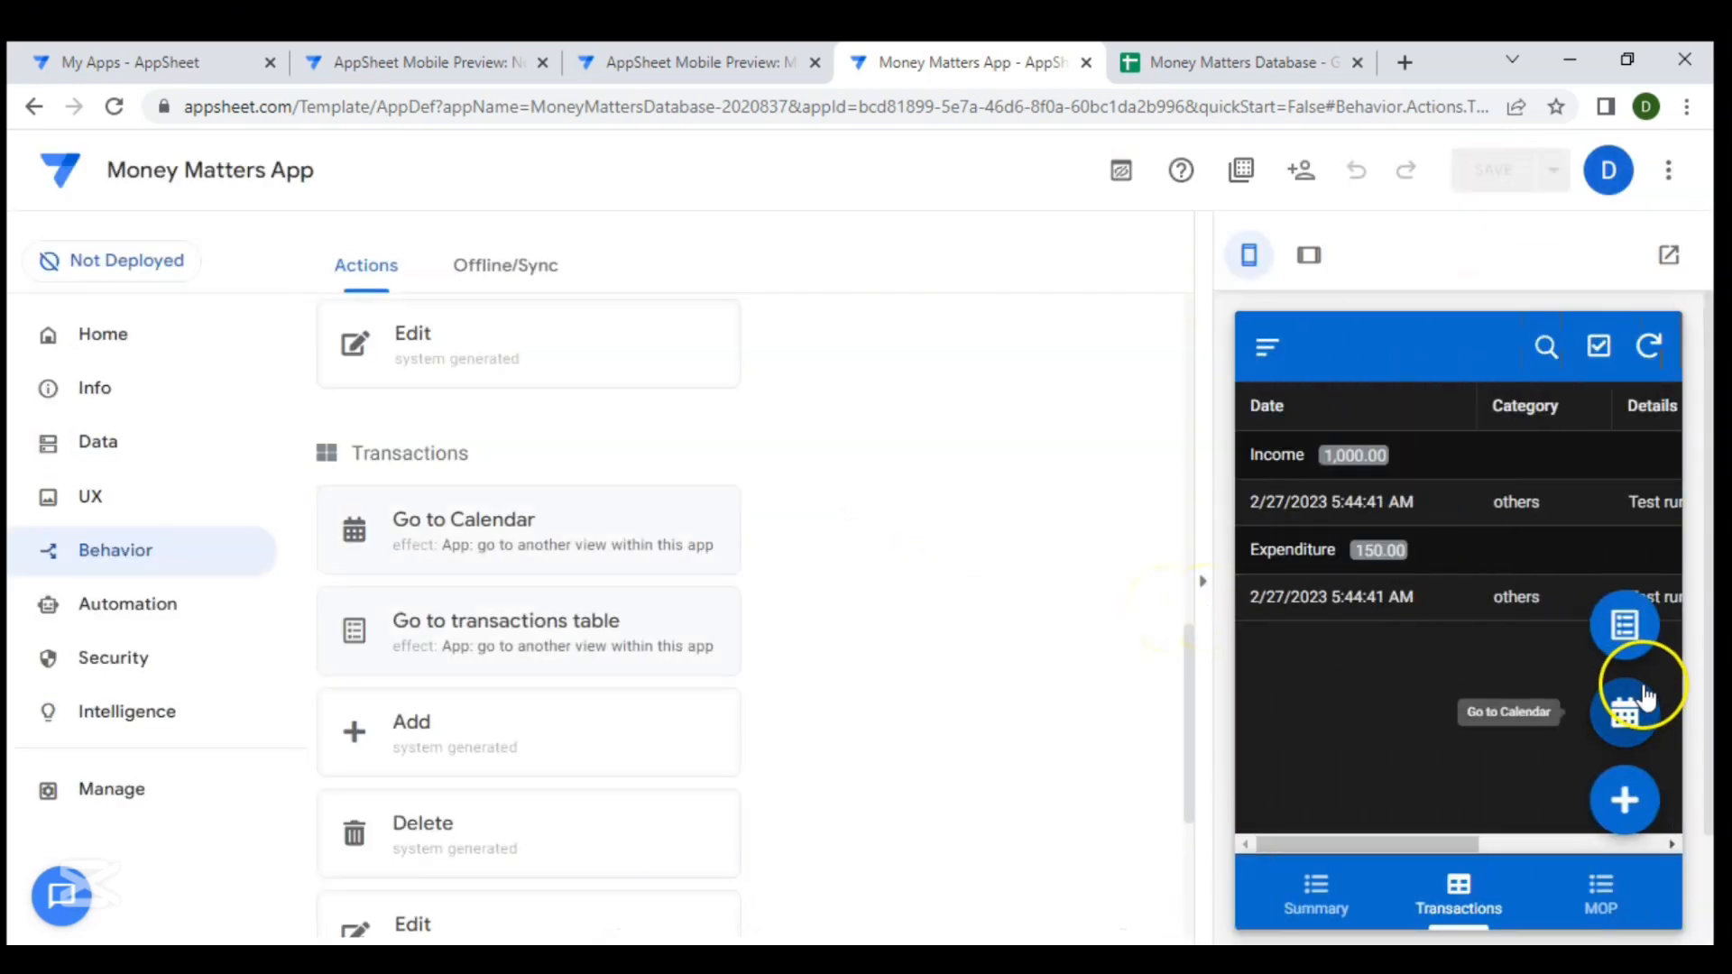
# - Test the Go to Calendar and Go to transactions table buttons in the preview
pyautogui.click(1628, 720)
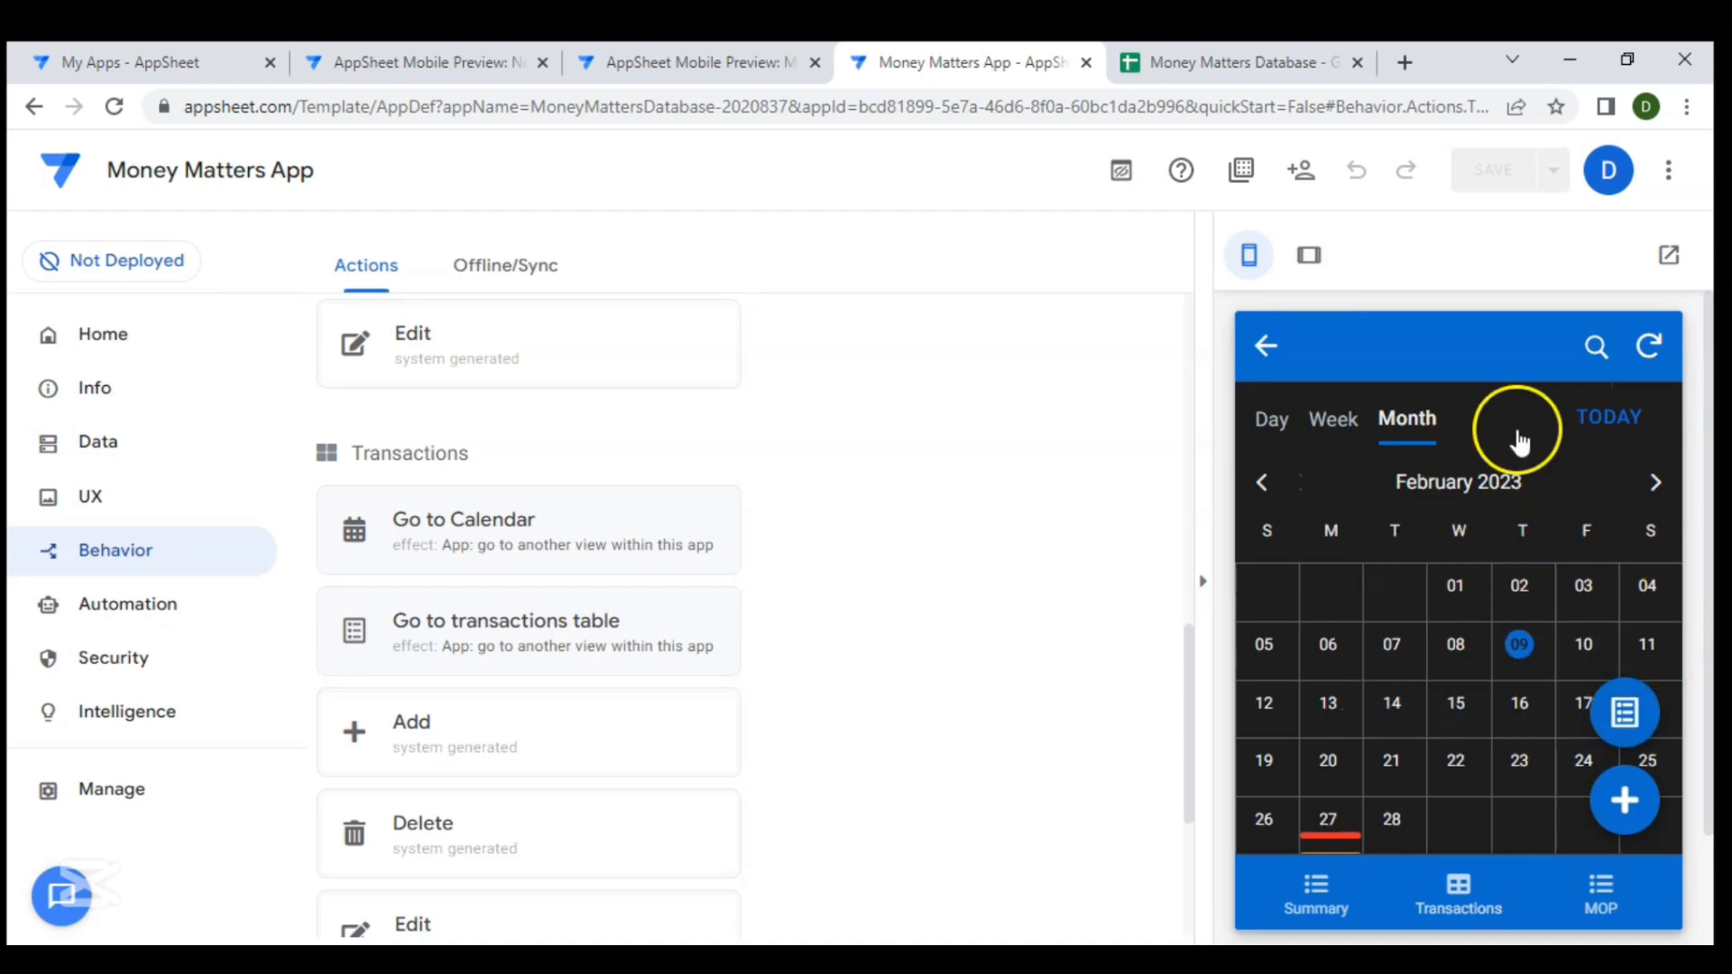
pyautogui.click(1626, 715)
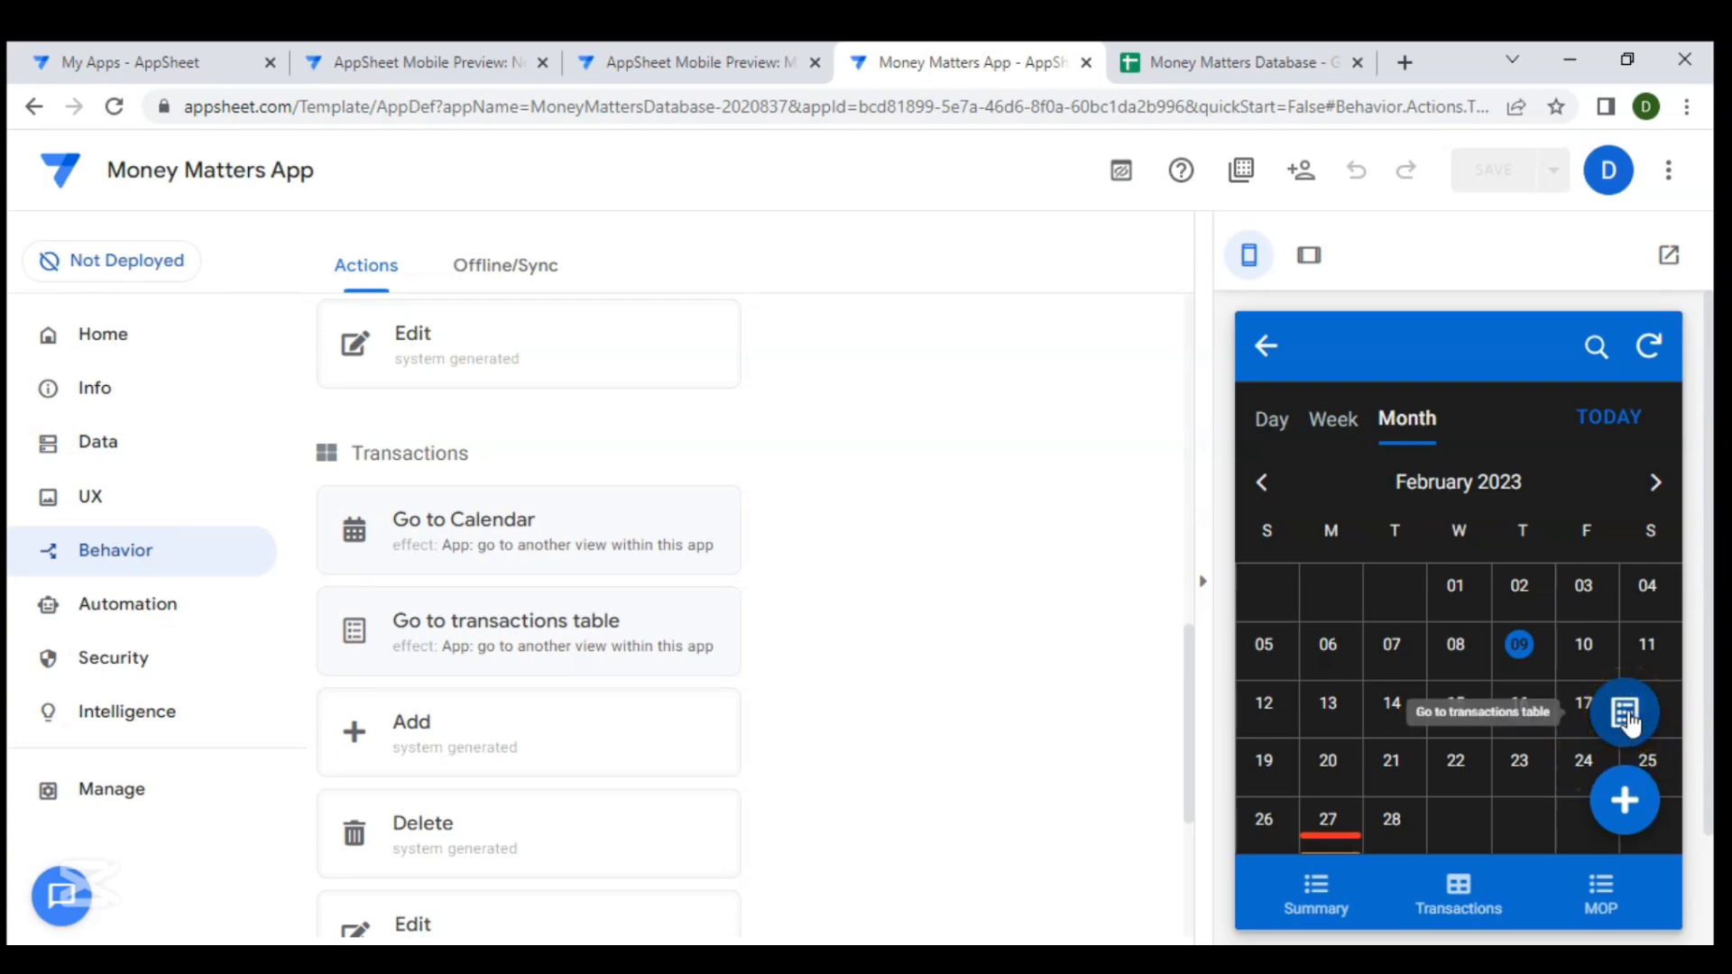
pyautogui.click(1629, 717)
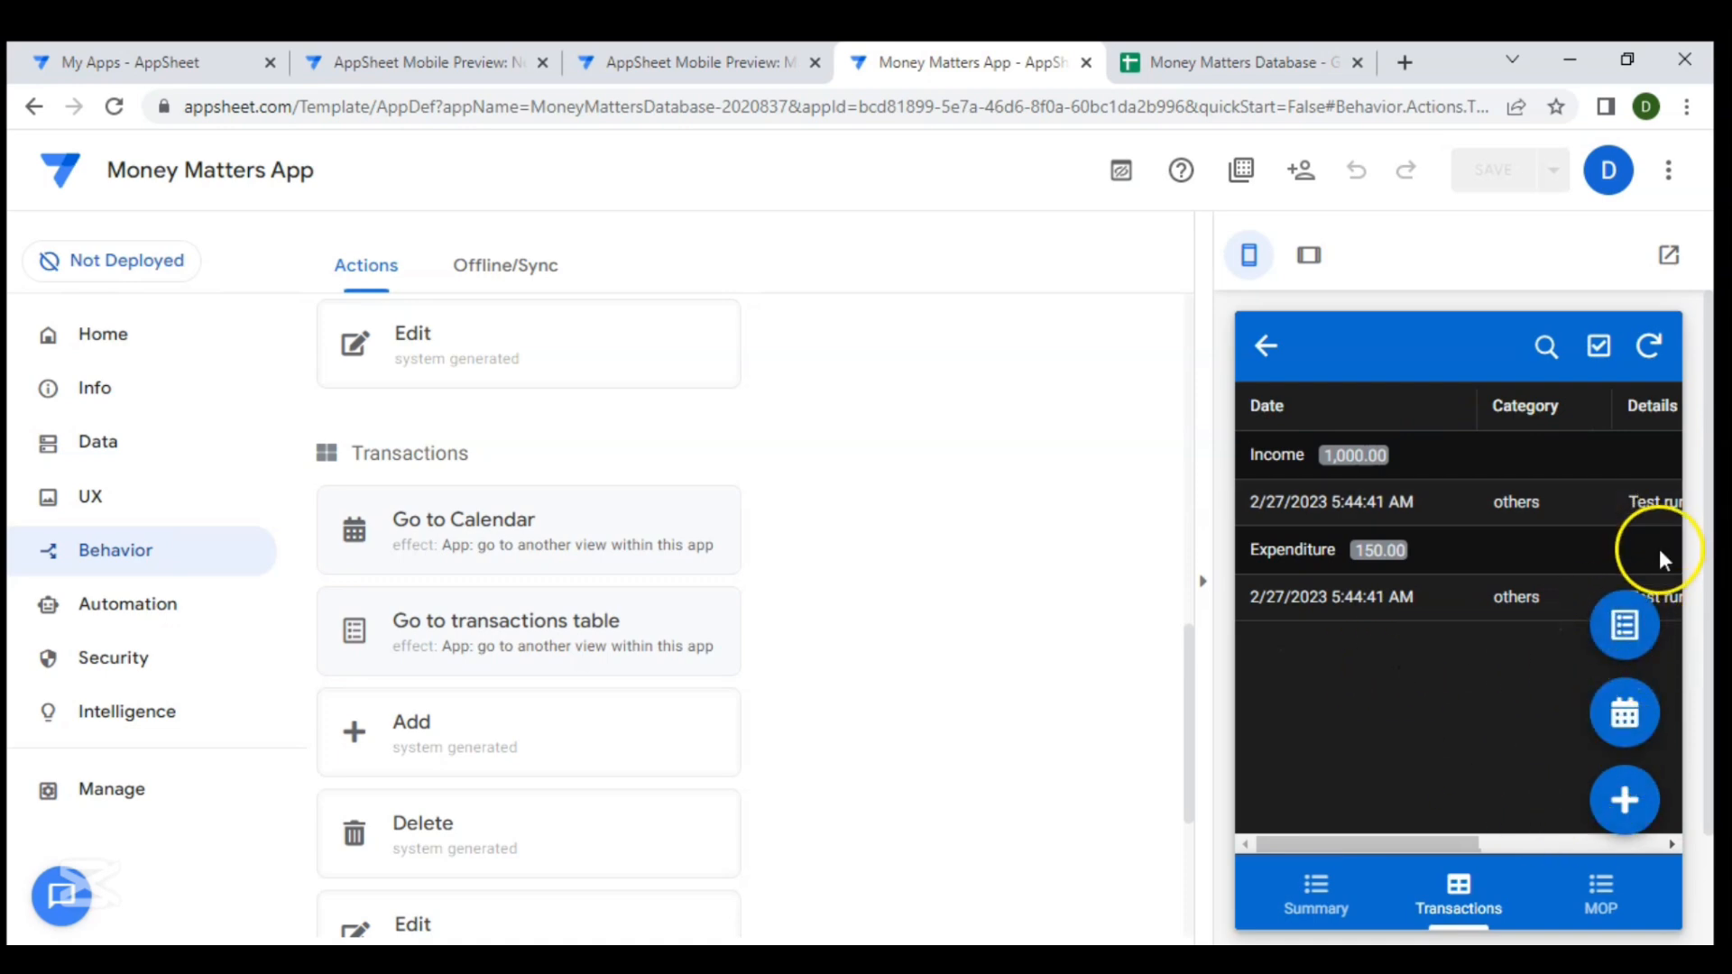
# - Set the Go to transactions table action's behavior condition to Context("Viewtype")<>"Table"
pyautogui.click(570, 632)
pyautogui.scroll(-6, 721, 661)
pyautogui.scroll(-3, 720, 659)
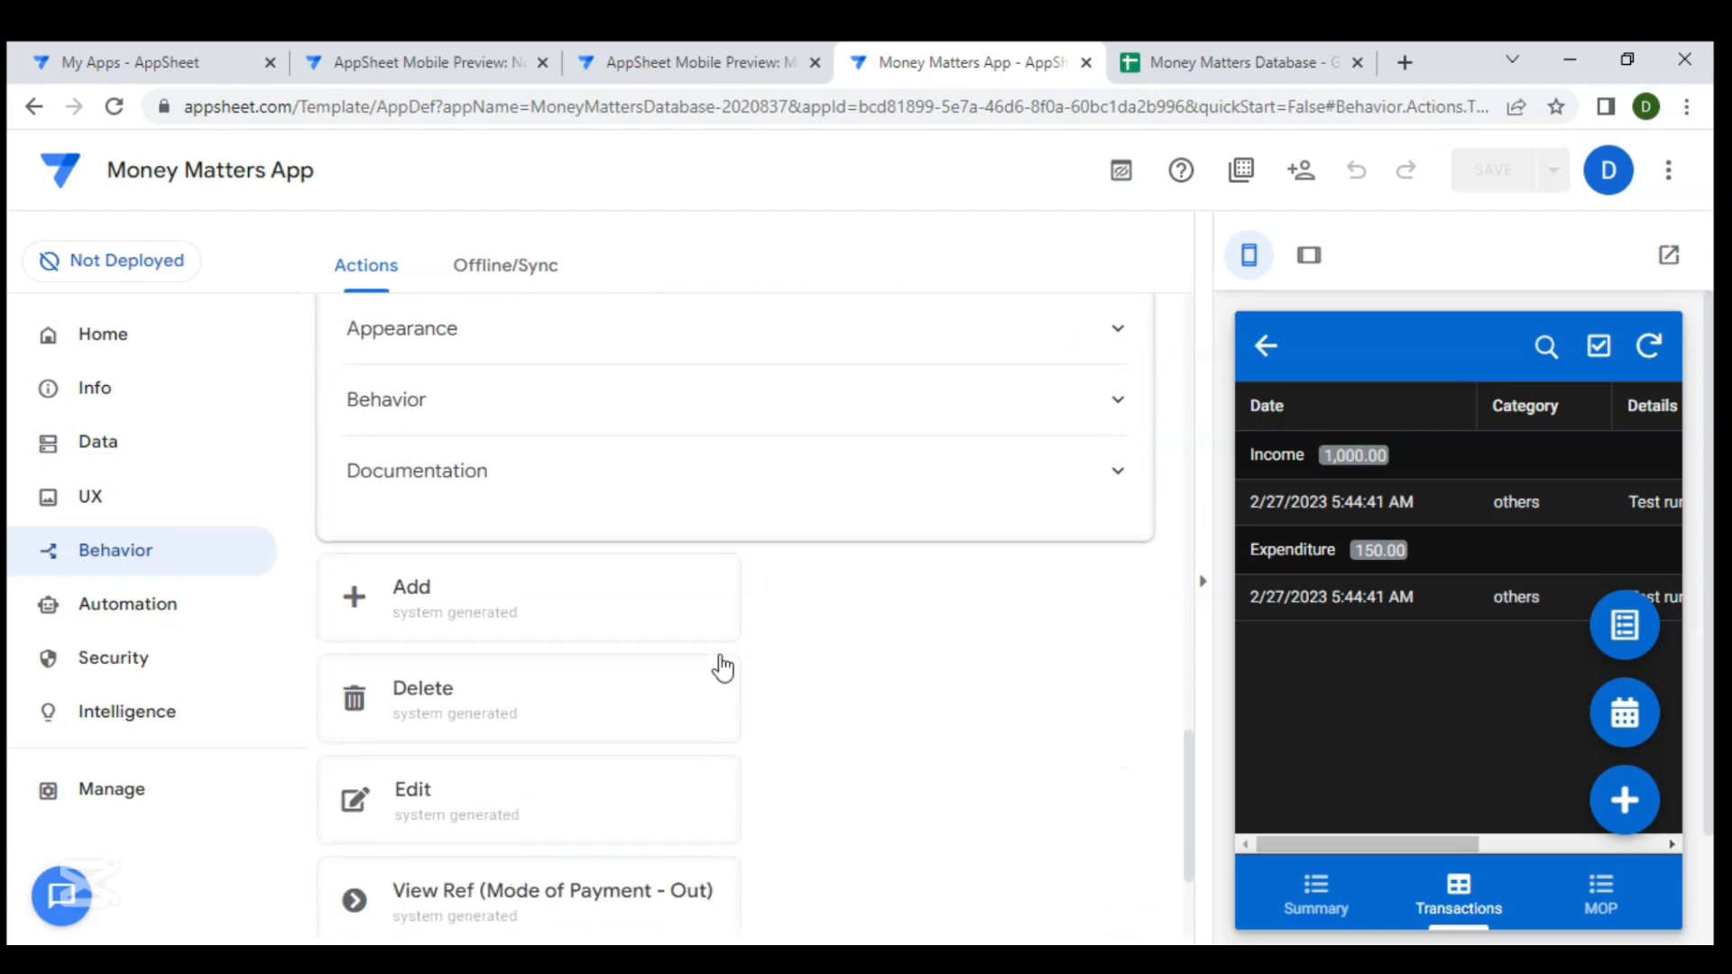
pyautogui.click(600, 383)
pyautogui.scroll(4, 668, 595)
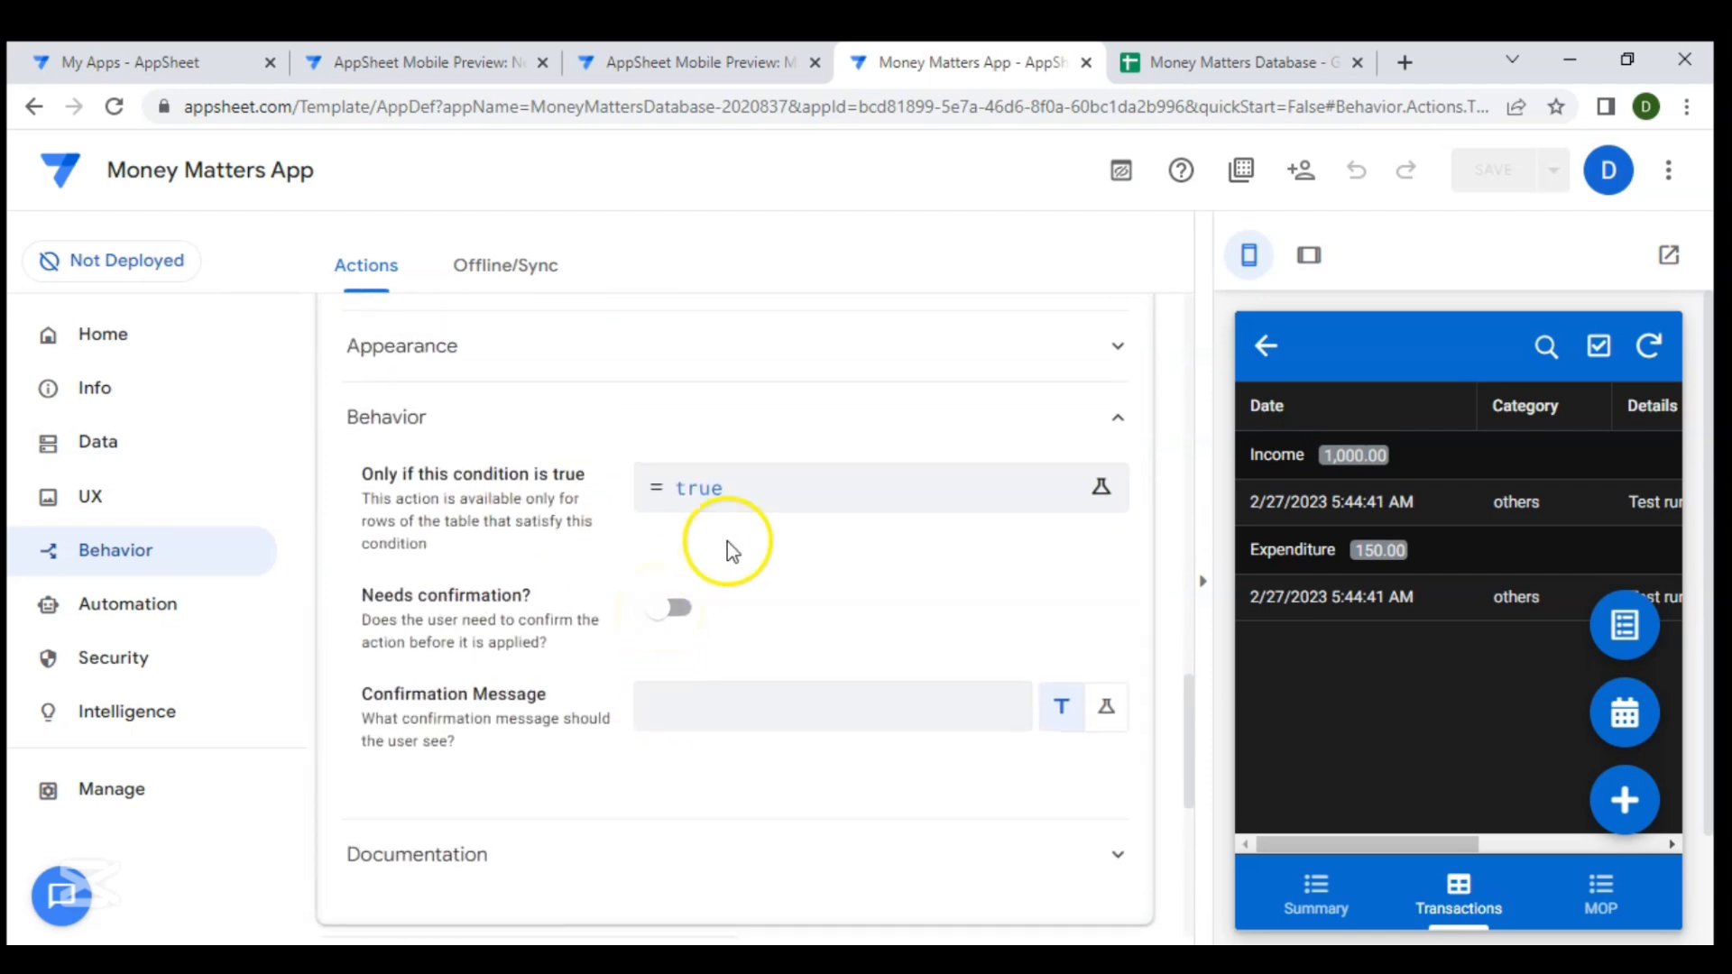
pyautogui.click(736, 490)
pyautogui.press('Delete')
pyautogui.press('Delete')
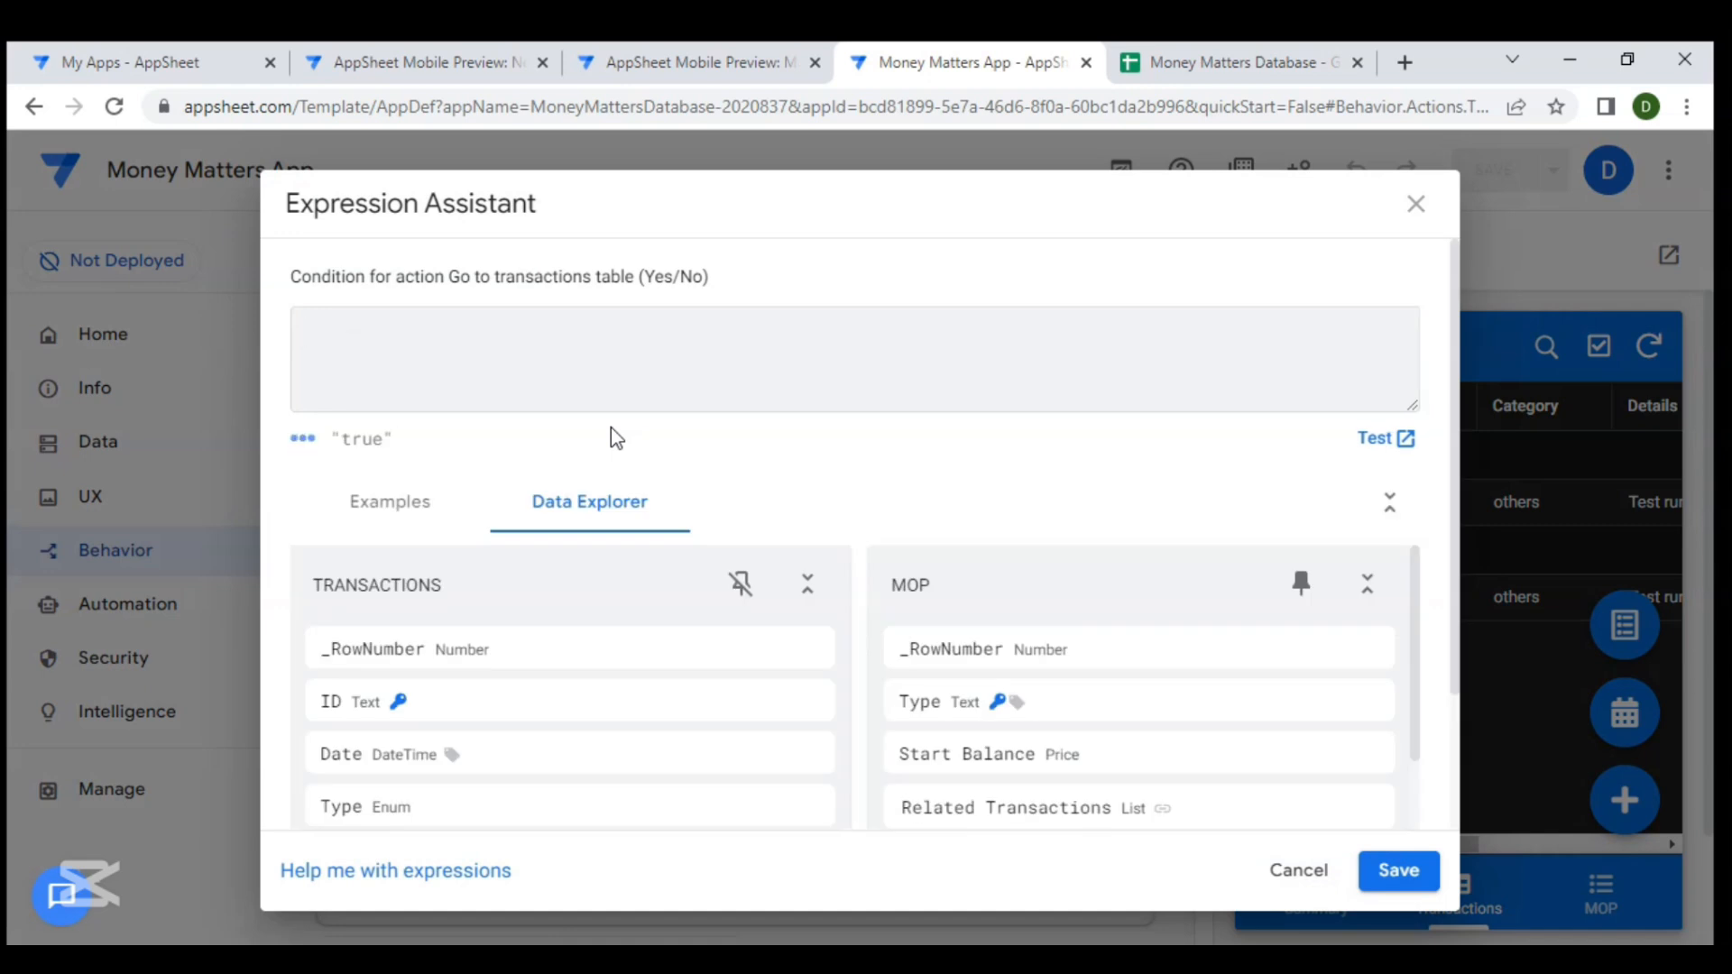
pyautogui.hotkey('ctrl', 'v')
pyautogui.click(629, 338)
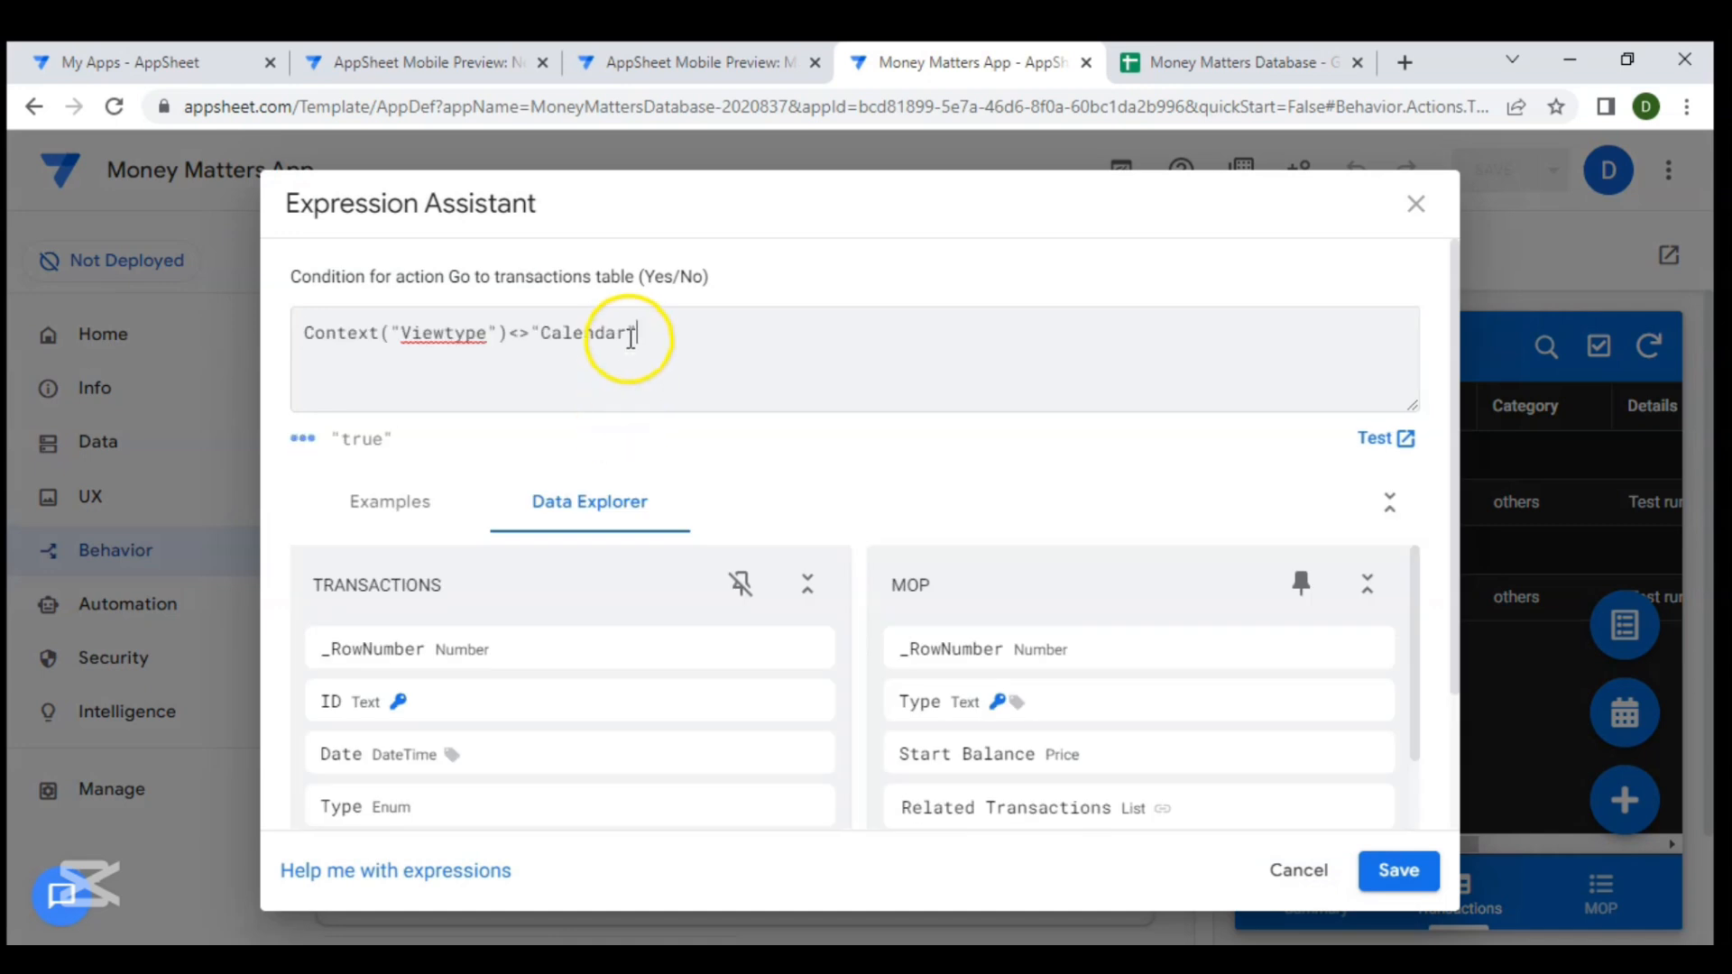
pyautogui.press('BackSpace')
pyautogui.press('BackSpace')
pyautogui.press('BackSpace')
pyautogui.press('BackSpace')
pyautogui.press('BackSpace')
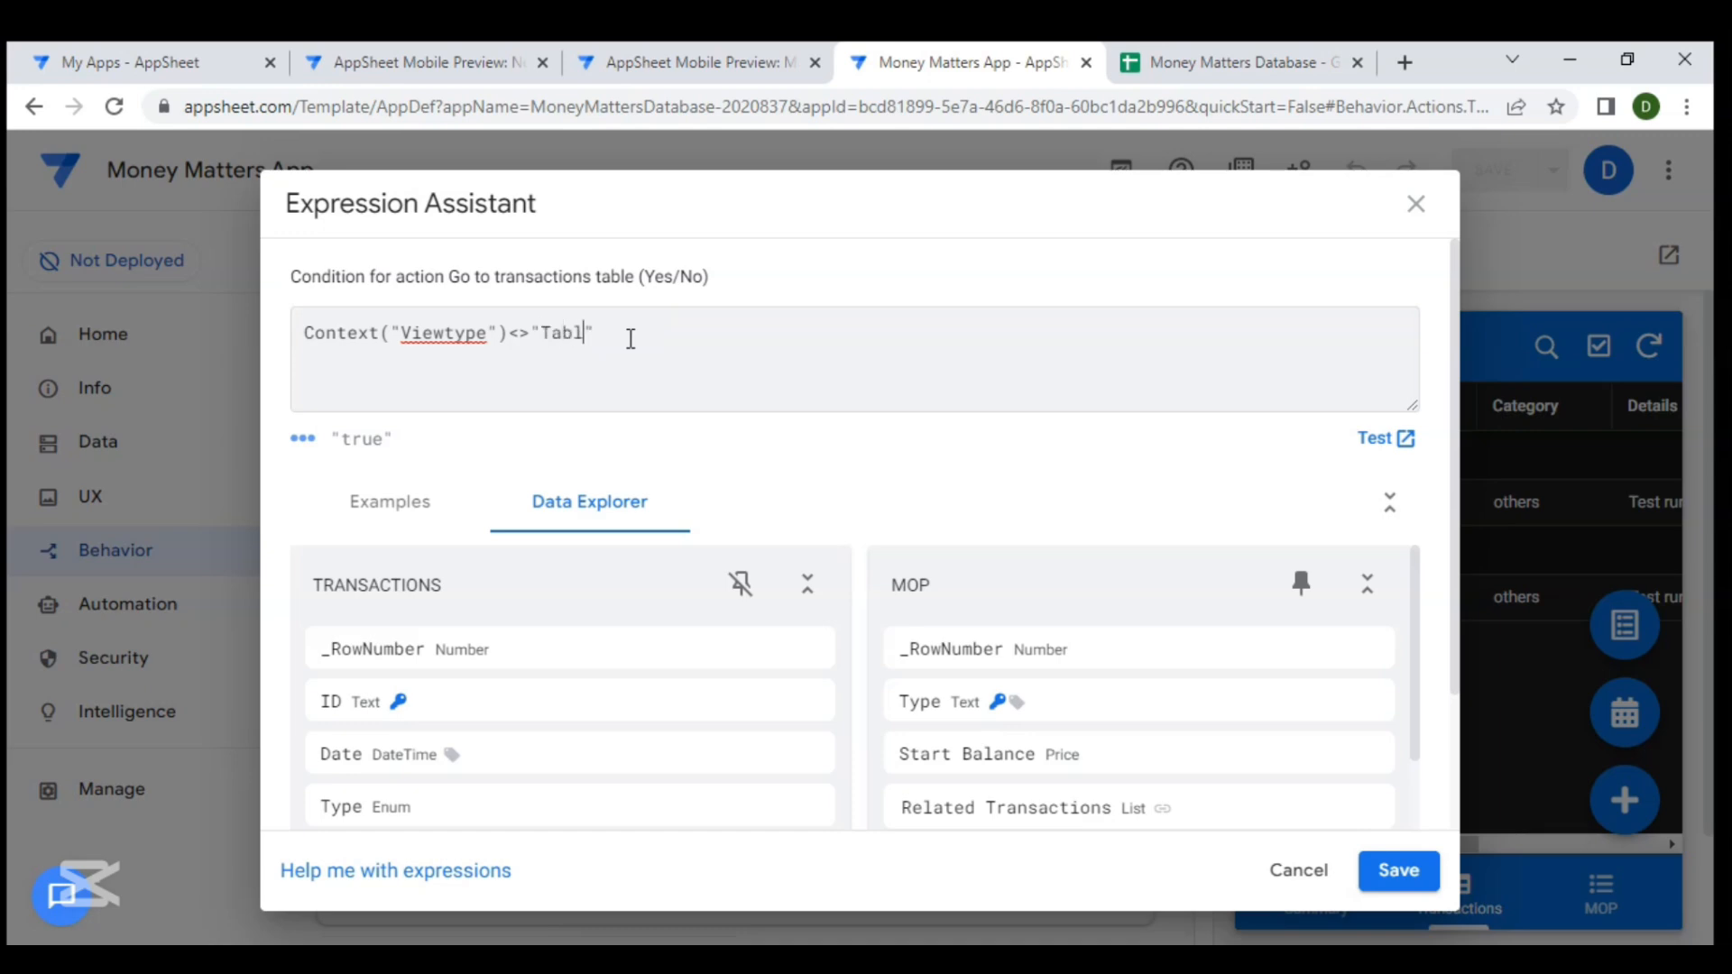
pyautogui.click(1398, 870)
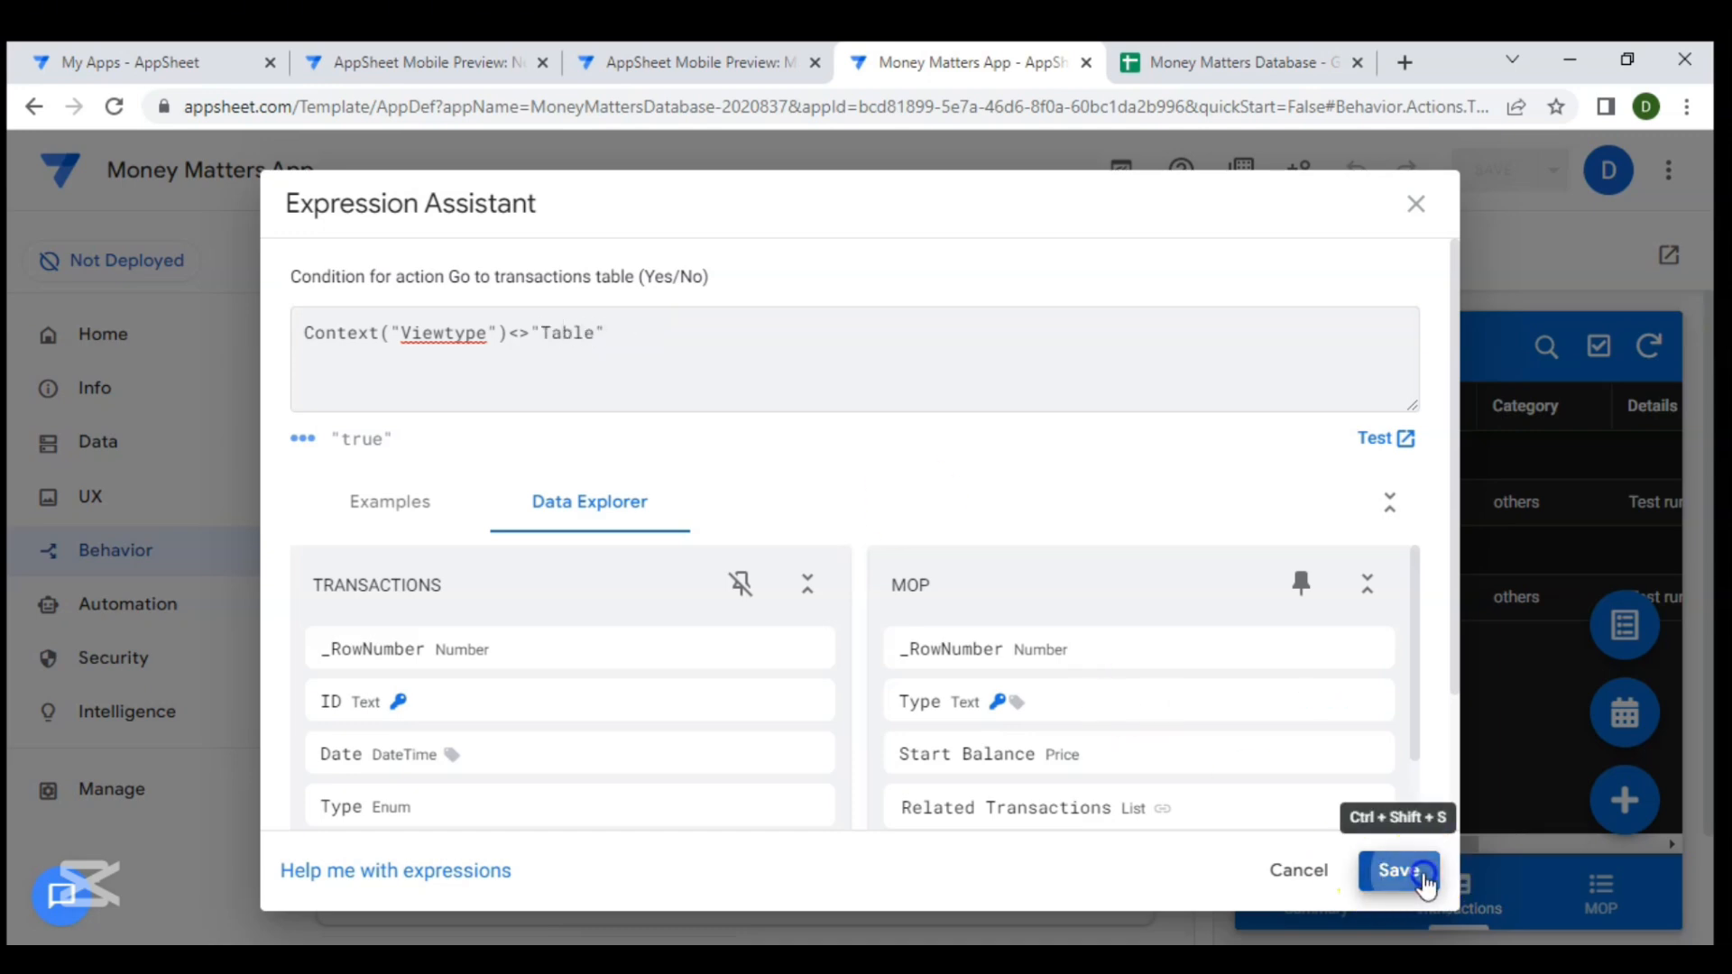
# - Collapse the Go to transactions table action and save the app
pyautogui.scroll(9, 903, 498)
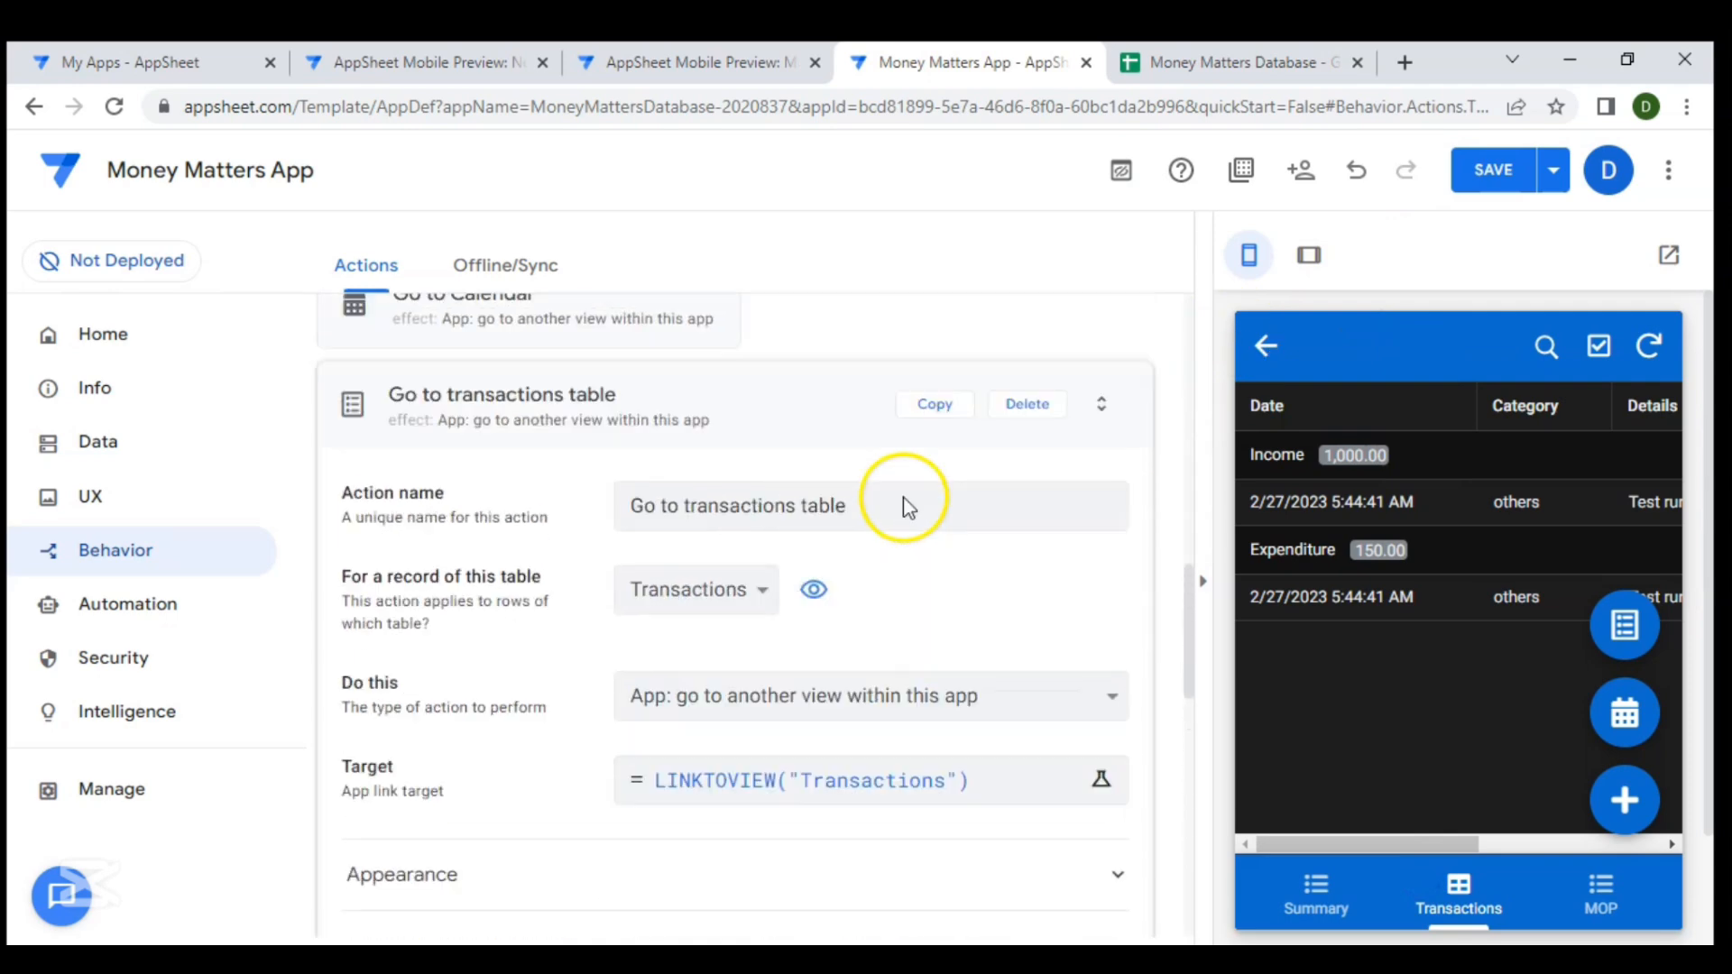
pyautogui.click(774, 668)
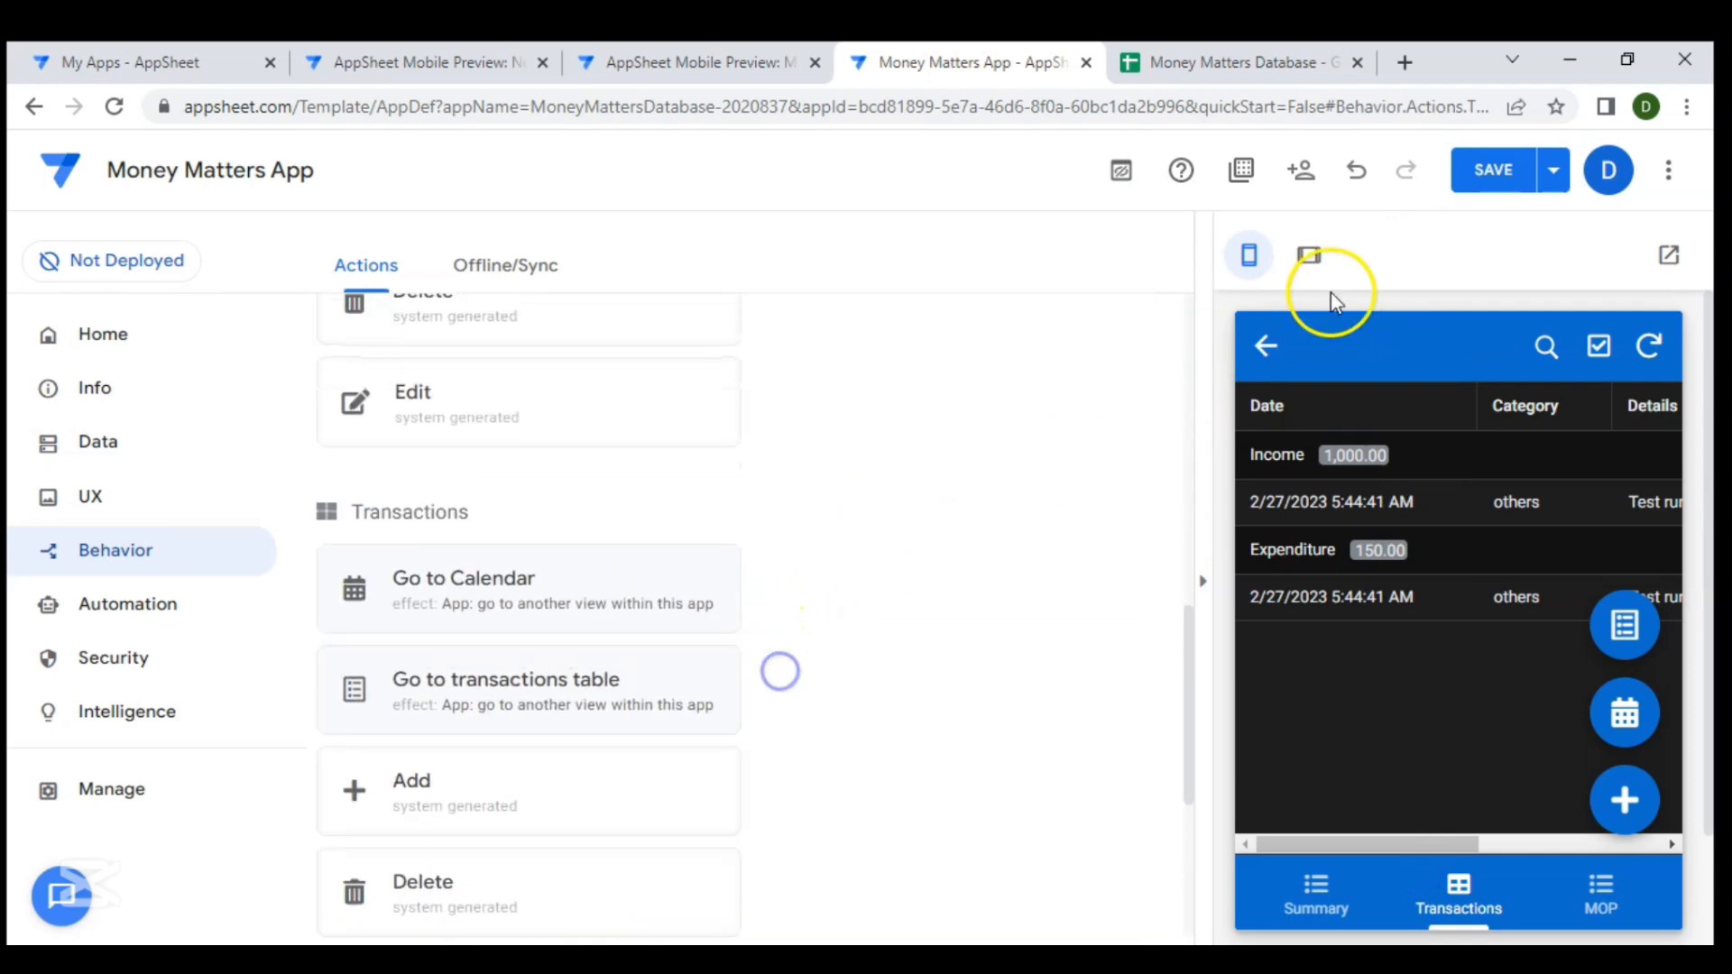
pyautogui.click(1487, 193)
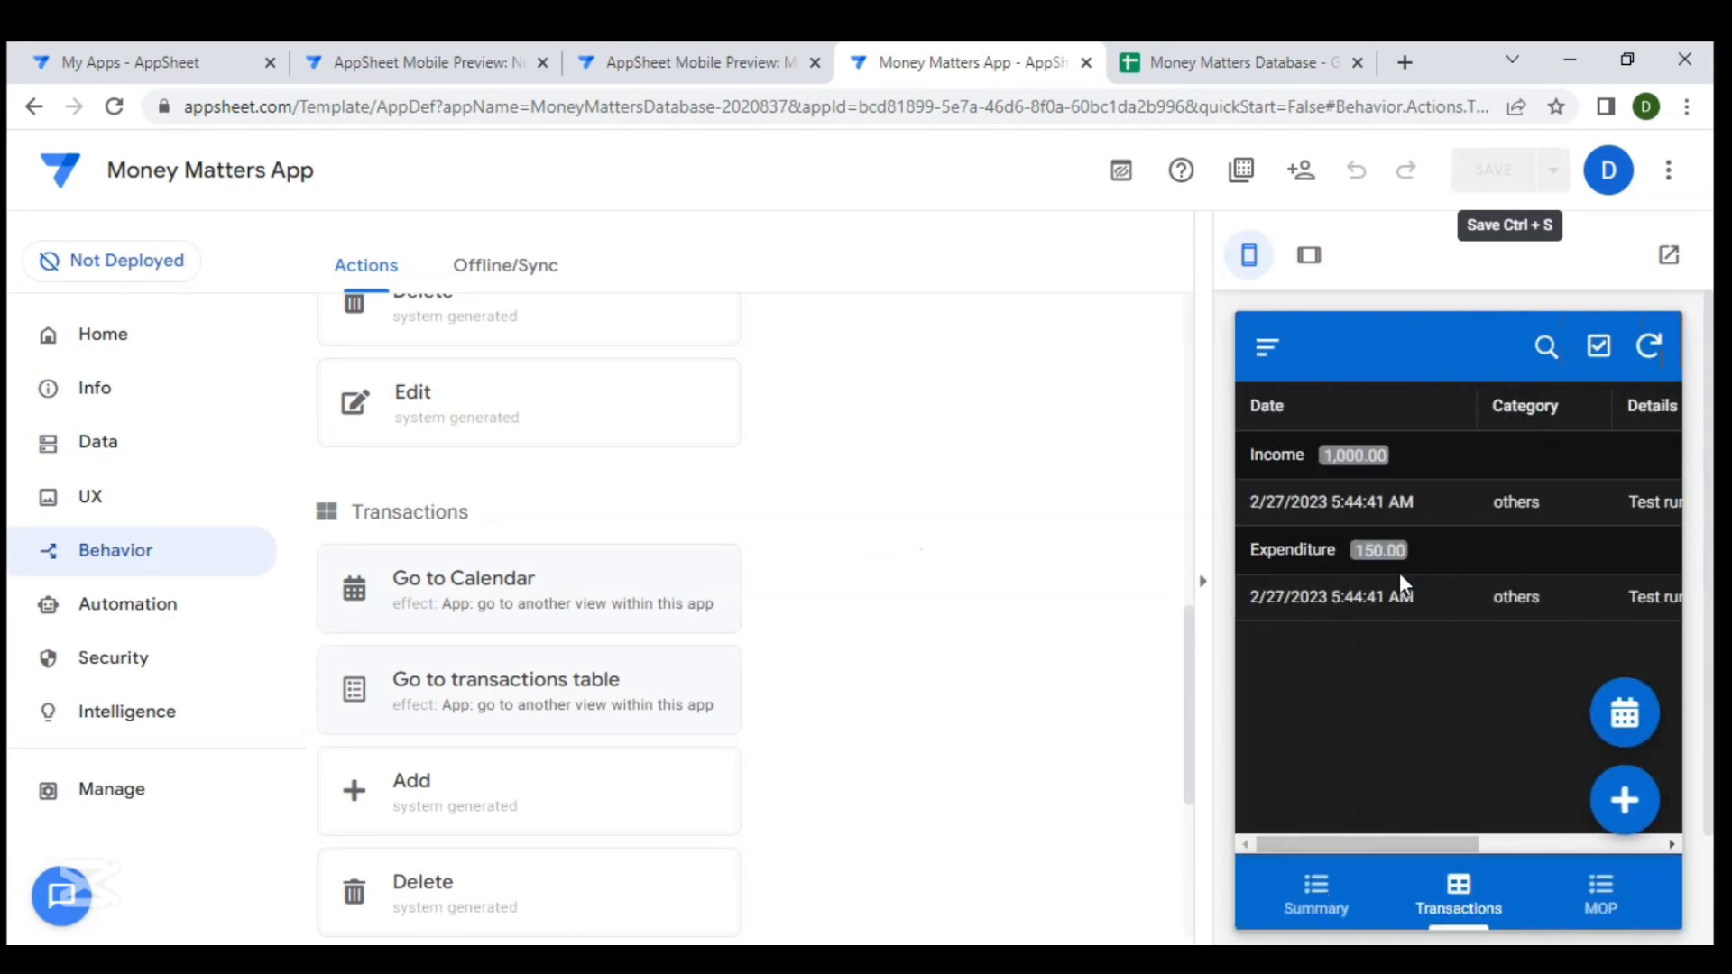
# - Test that each floating button shows only in the other view, switching between list and calendar, then open the MOP view
pyautogui.click(1628, 715)
pyautogui.click(1624, 709)
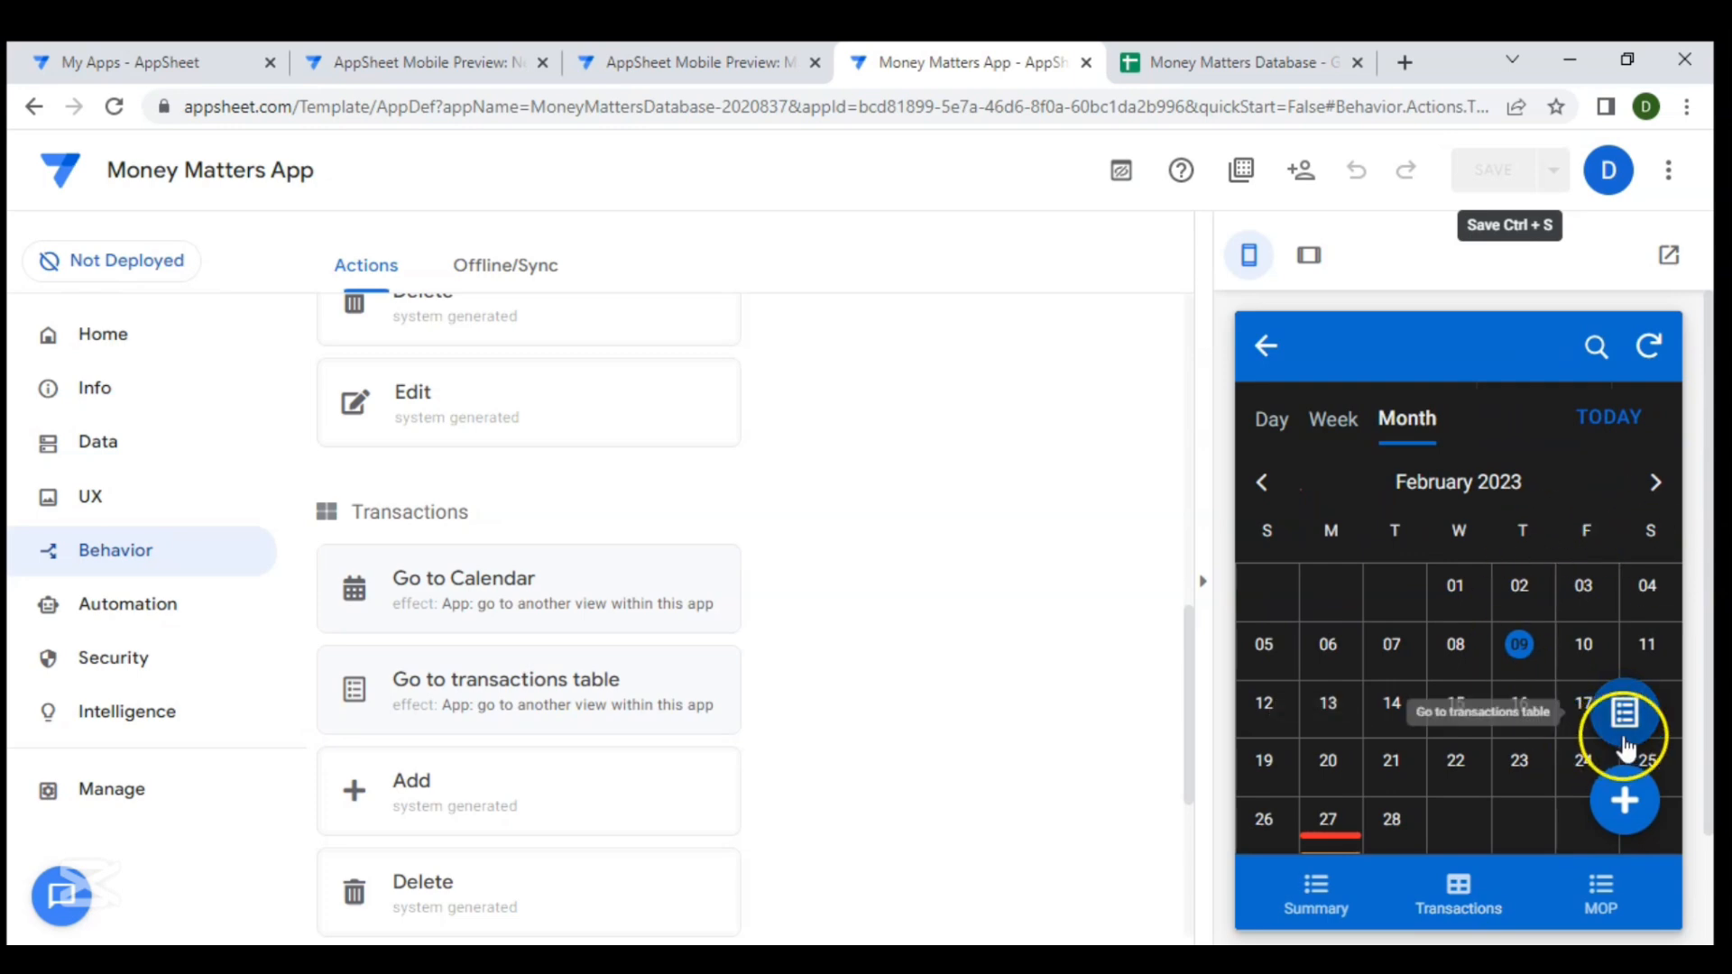
pyautogui.click(1622, 717)
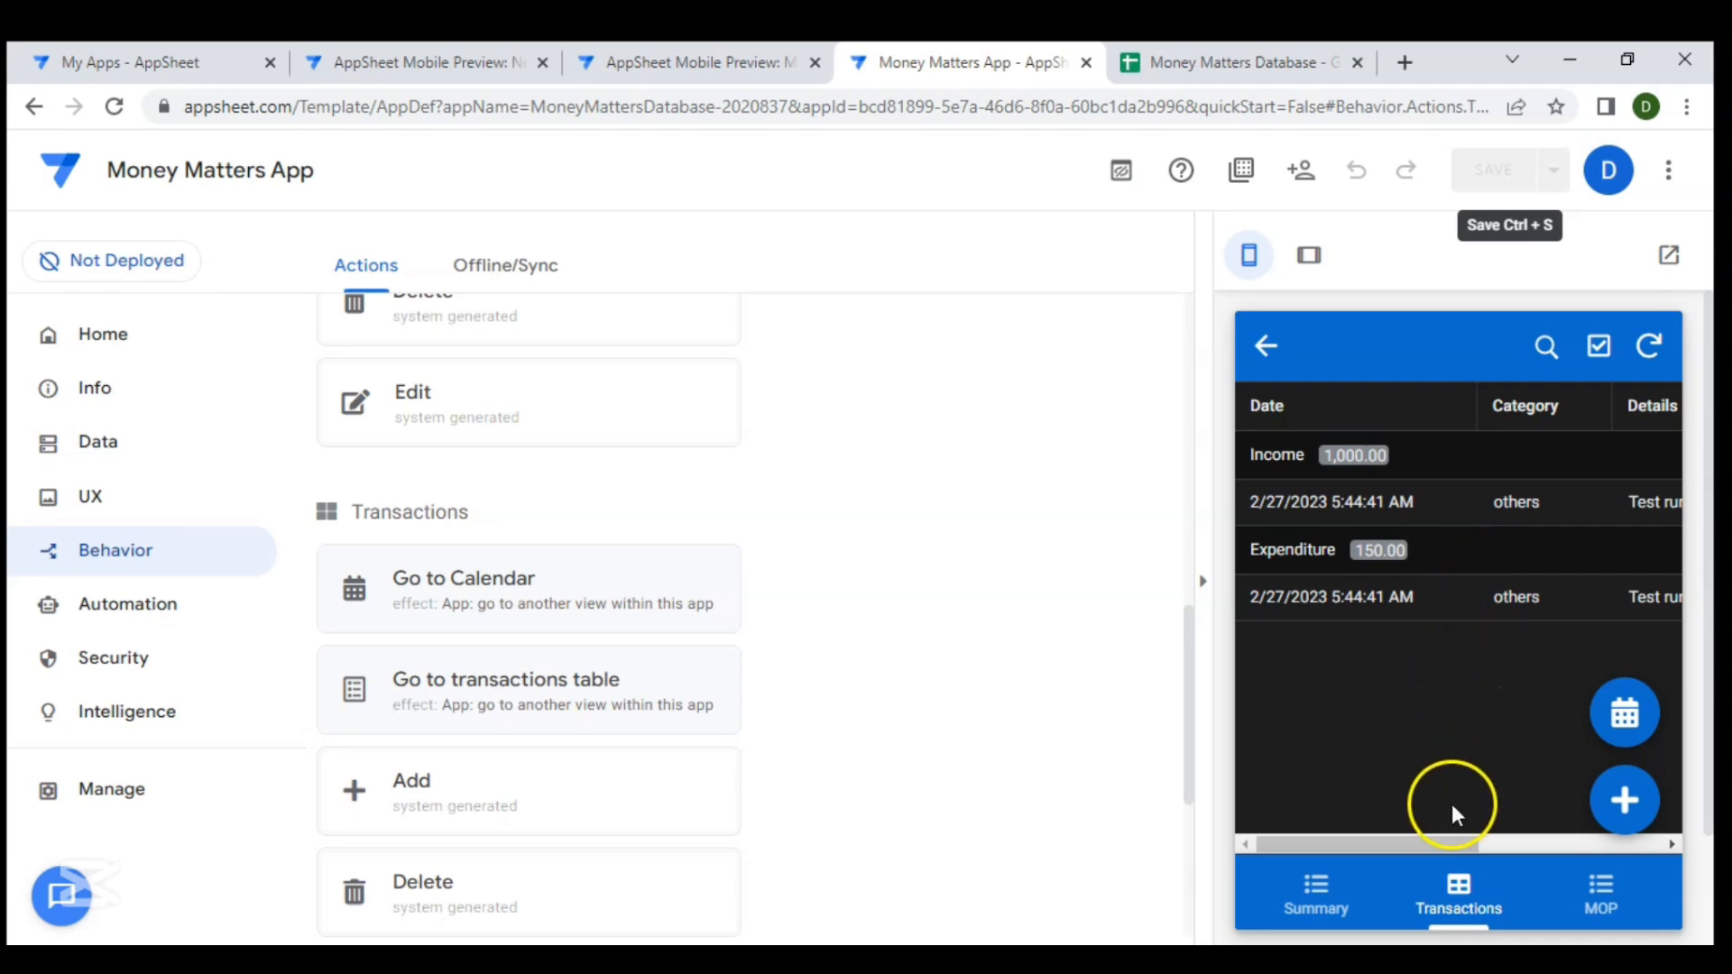
pyautogui.click(1579, 906)
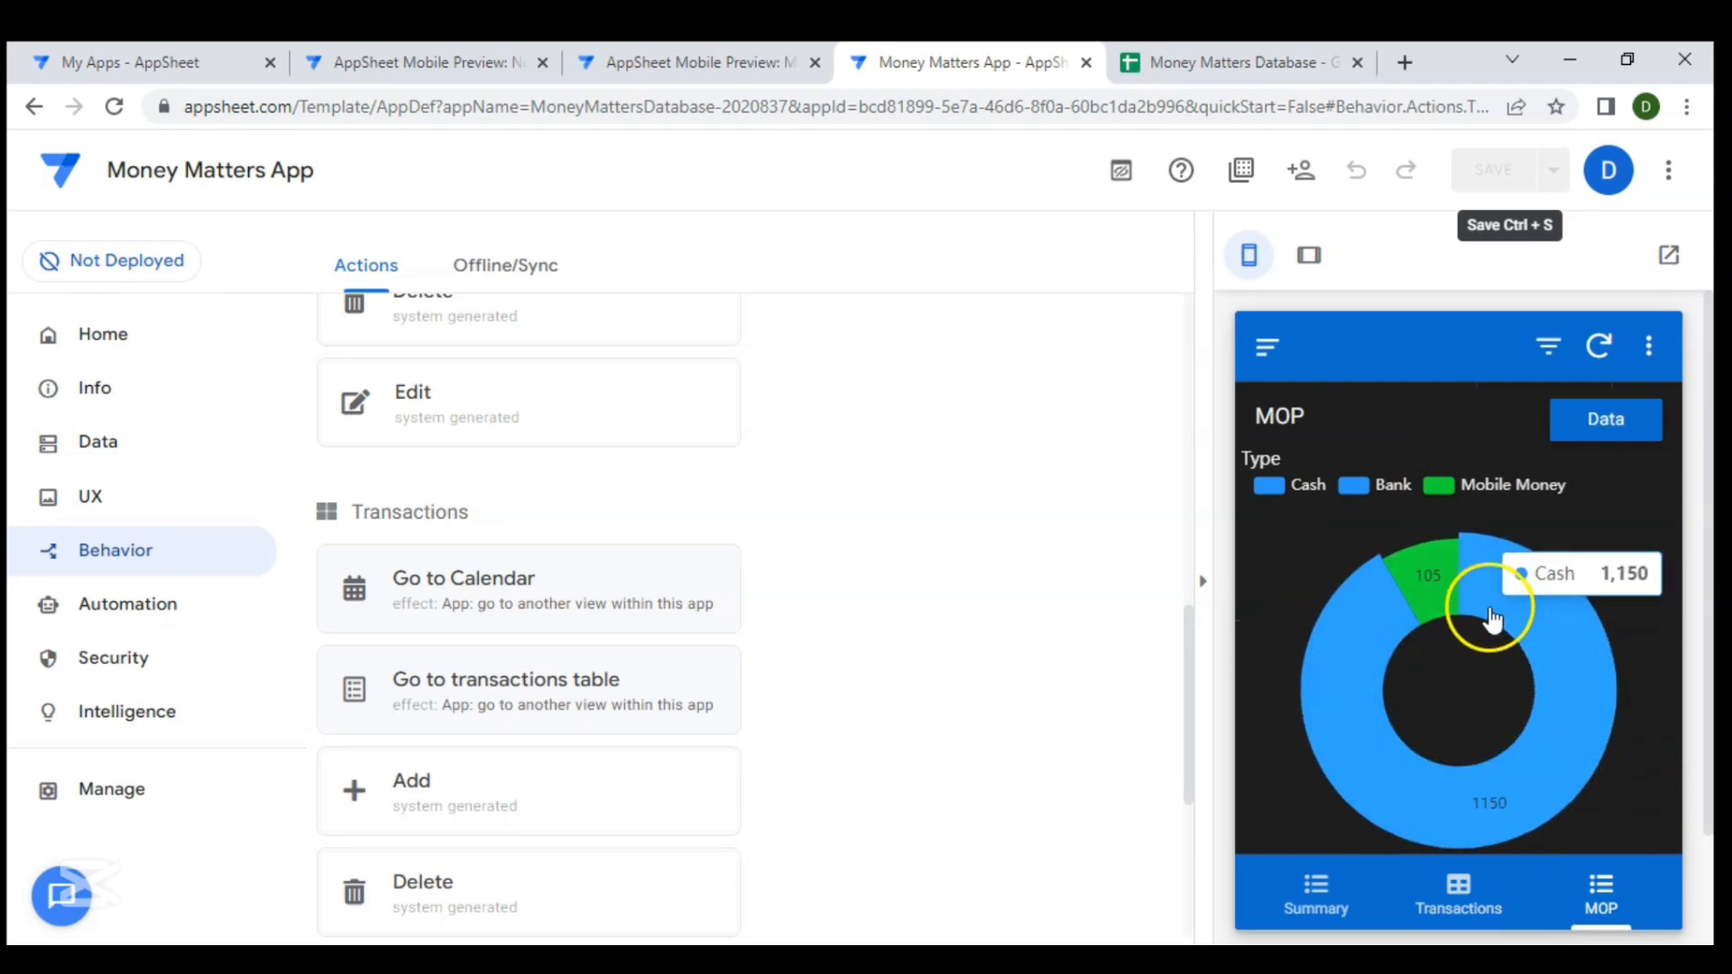
# - Browse the MOP detail view in the preview, stepping through each payment mode and scrolling its related transactions
pyautogui.click(1528, 613)
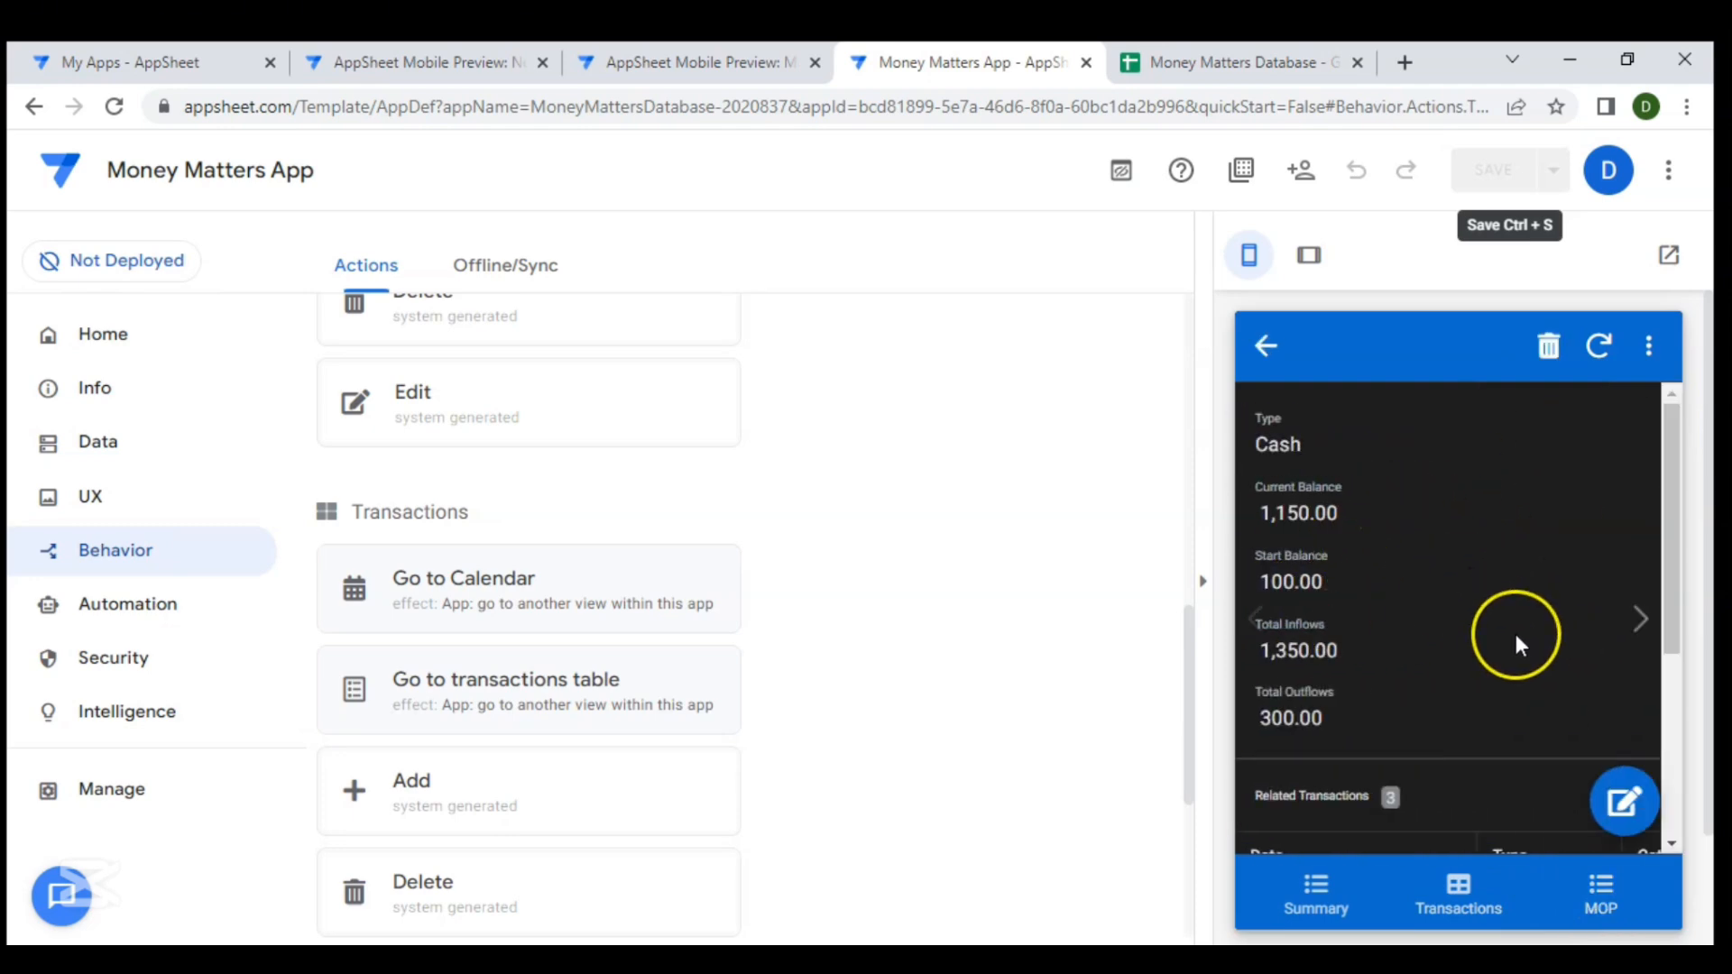
pyautogui.scroll(-5, 1516, 638)
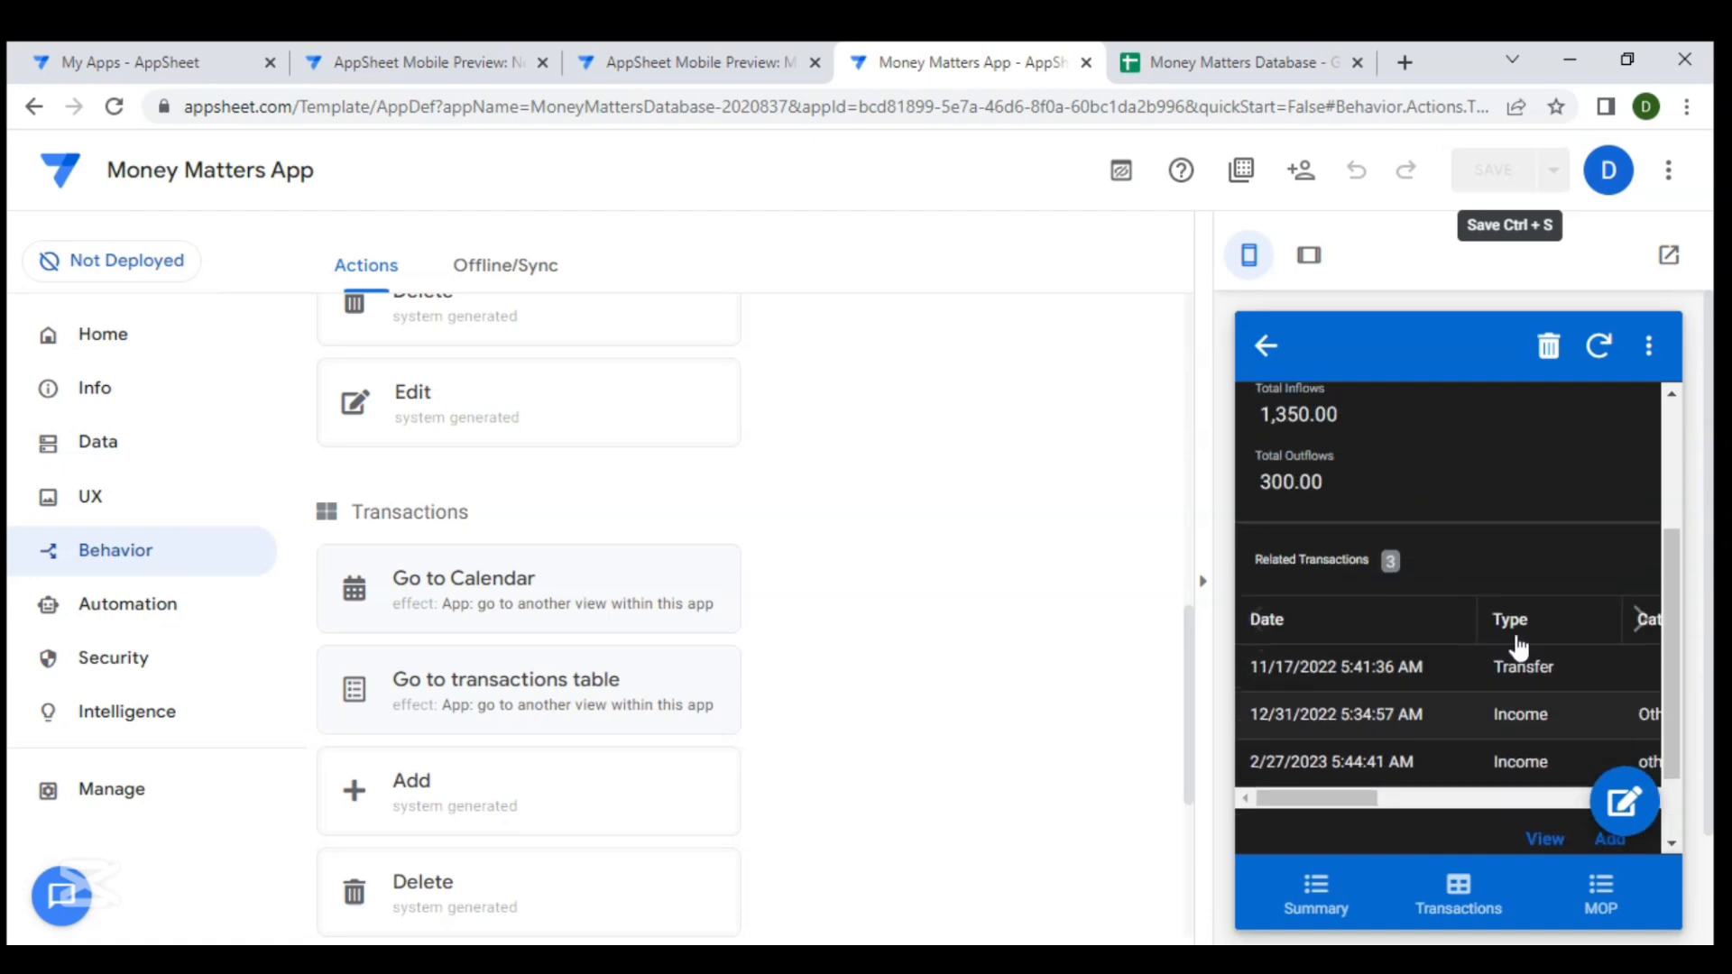
pyautogui.scroll(3, 1517, 637)
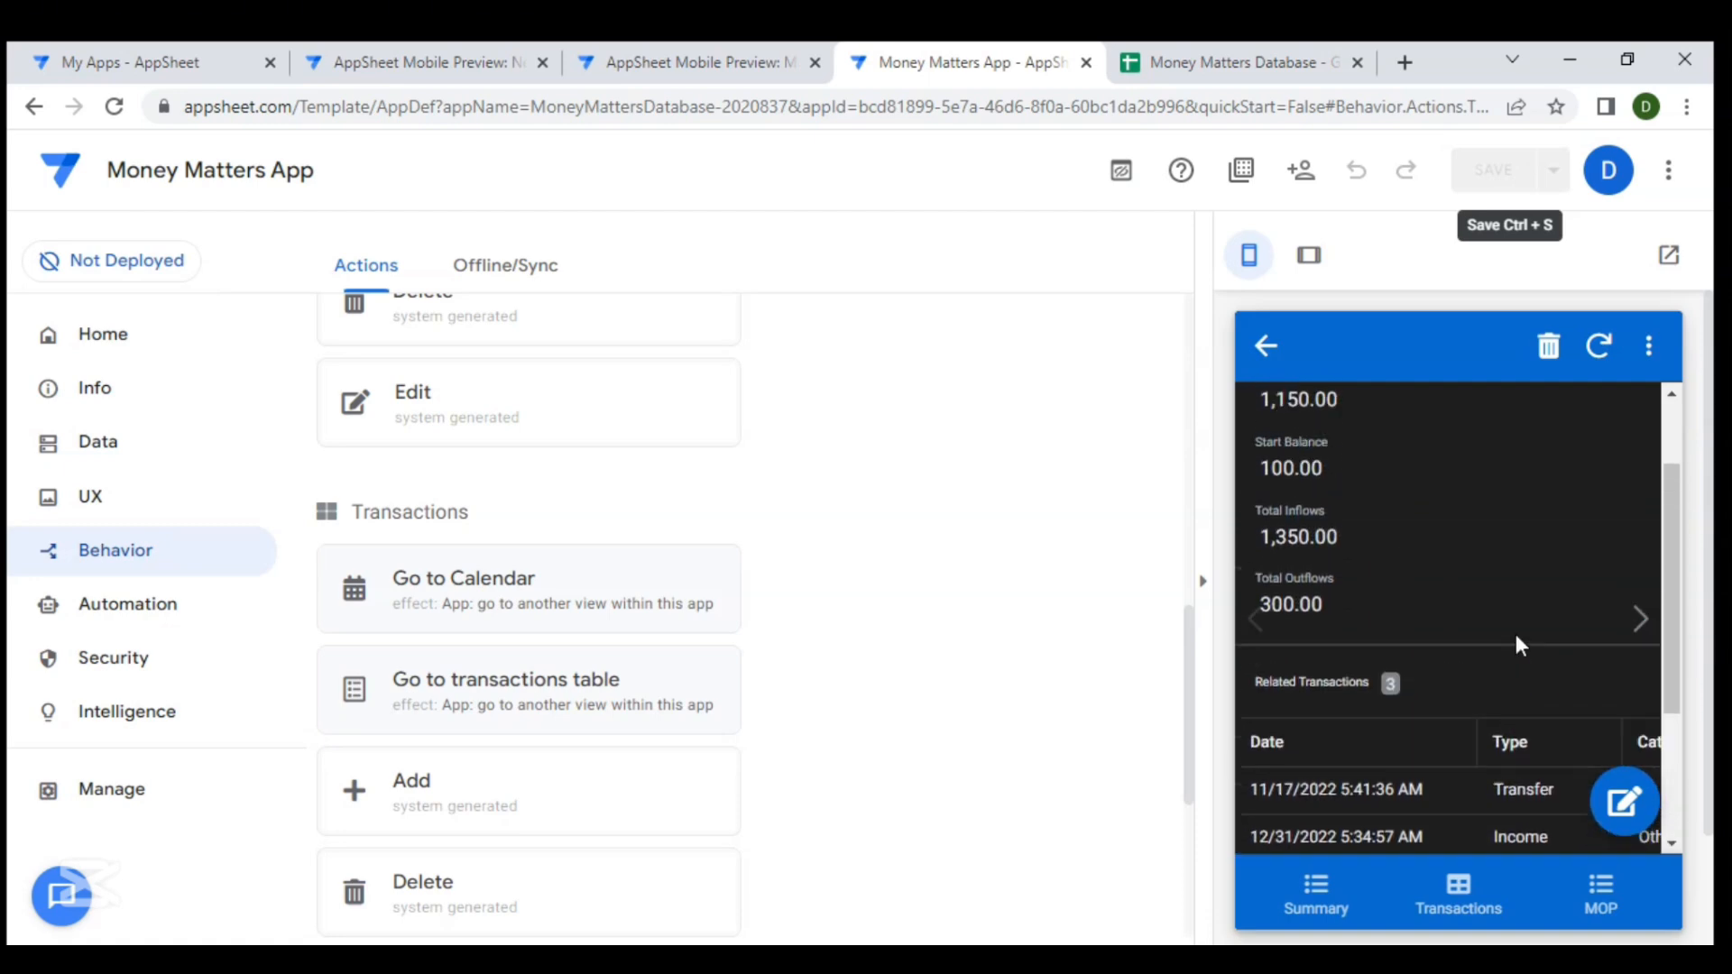
pyautogui.click(1635, 623)
pyautogui.scroll(-1, 1438, 653)
pyautogui.scroll(1, 1438, 653)
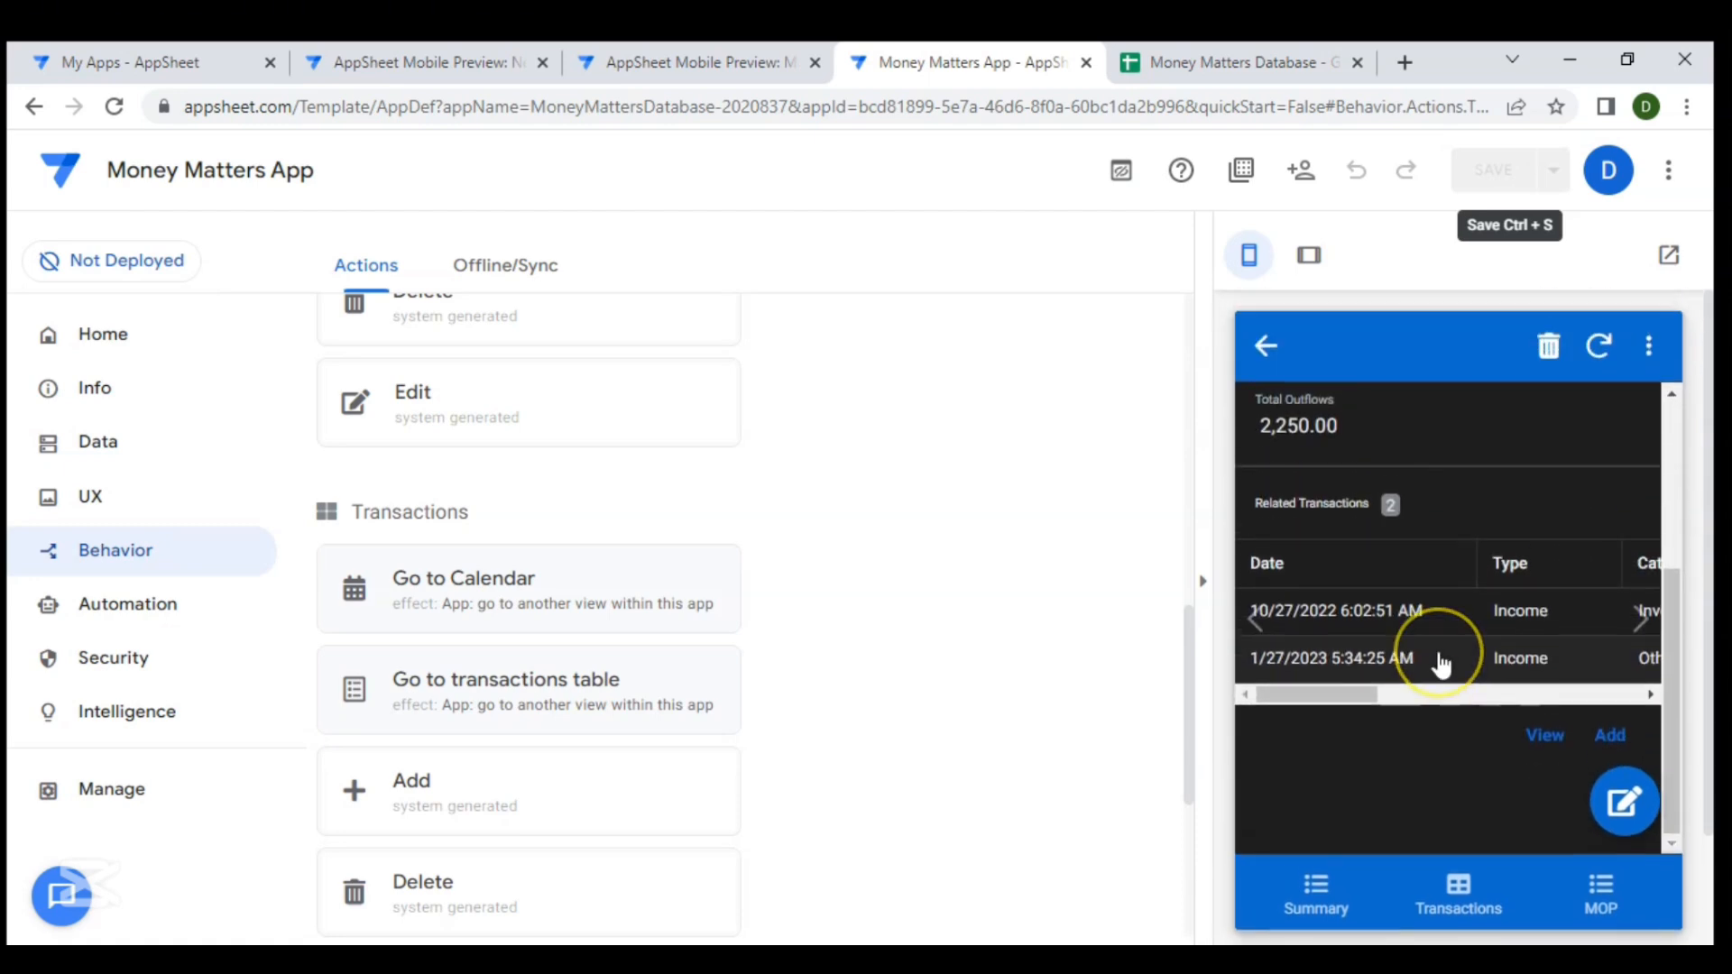
pyautogui.scroll(4, 1438, 654)
pyautogui.click(1638, 621)
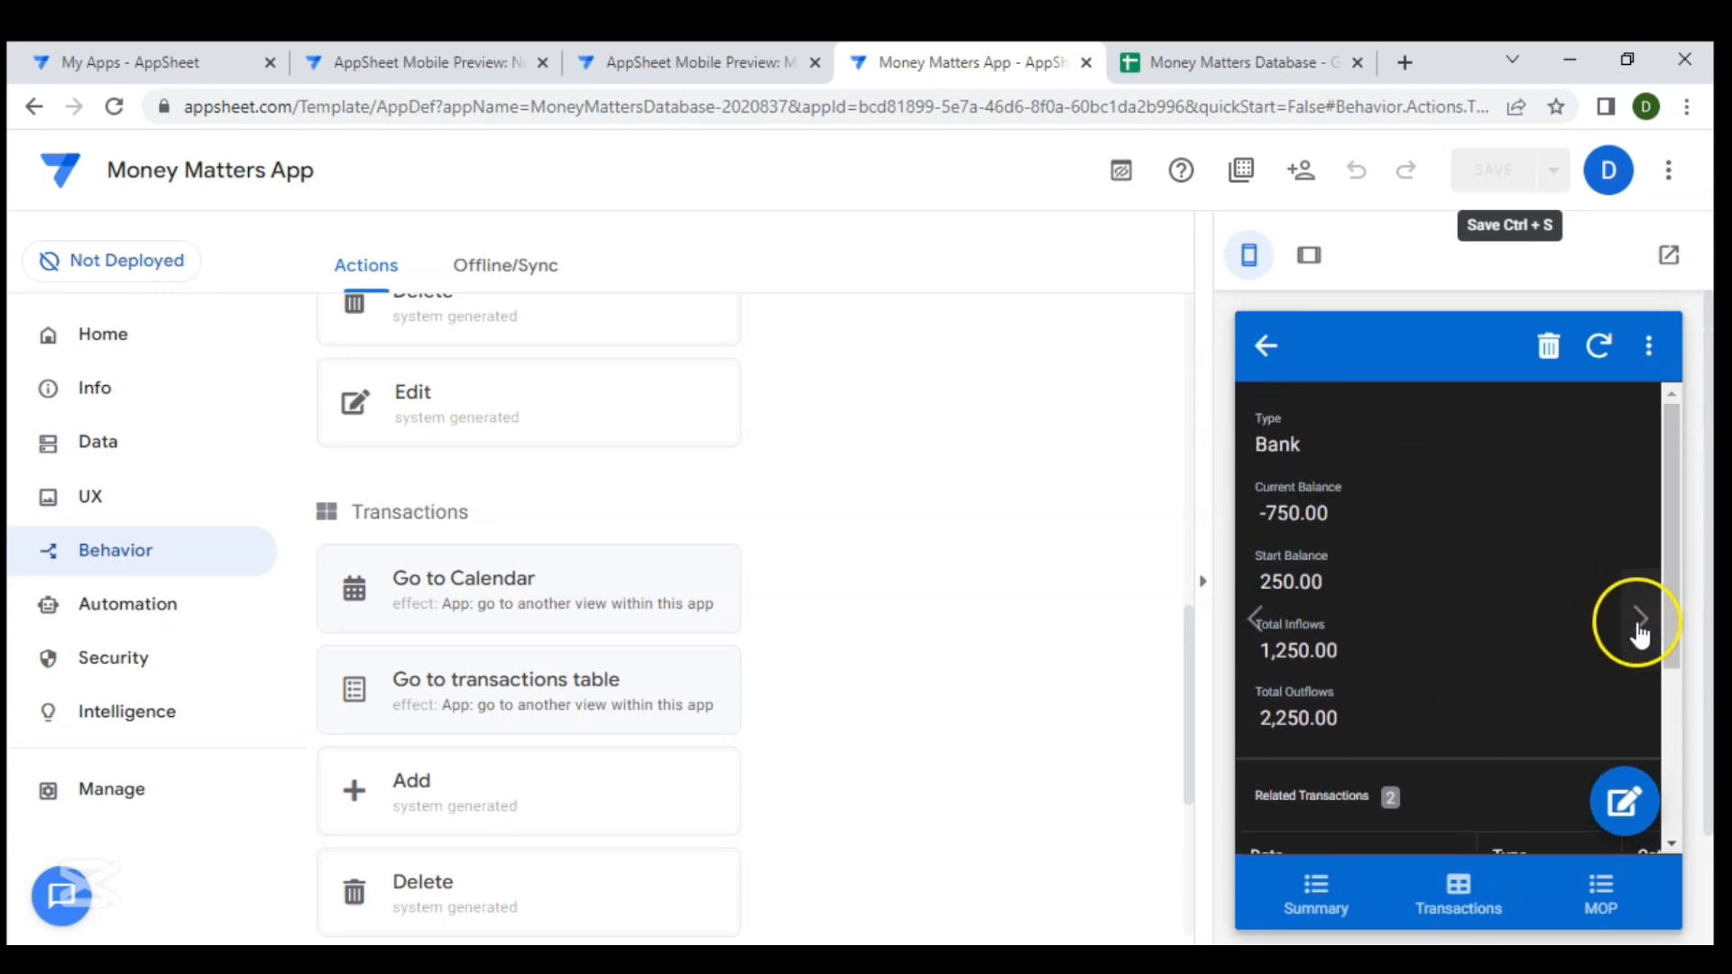
pyautogui.click(1357, 740)
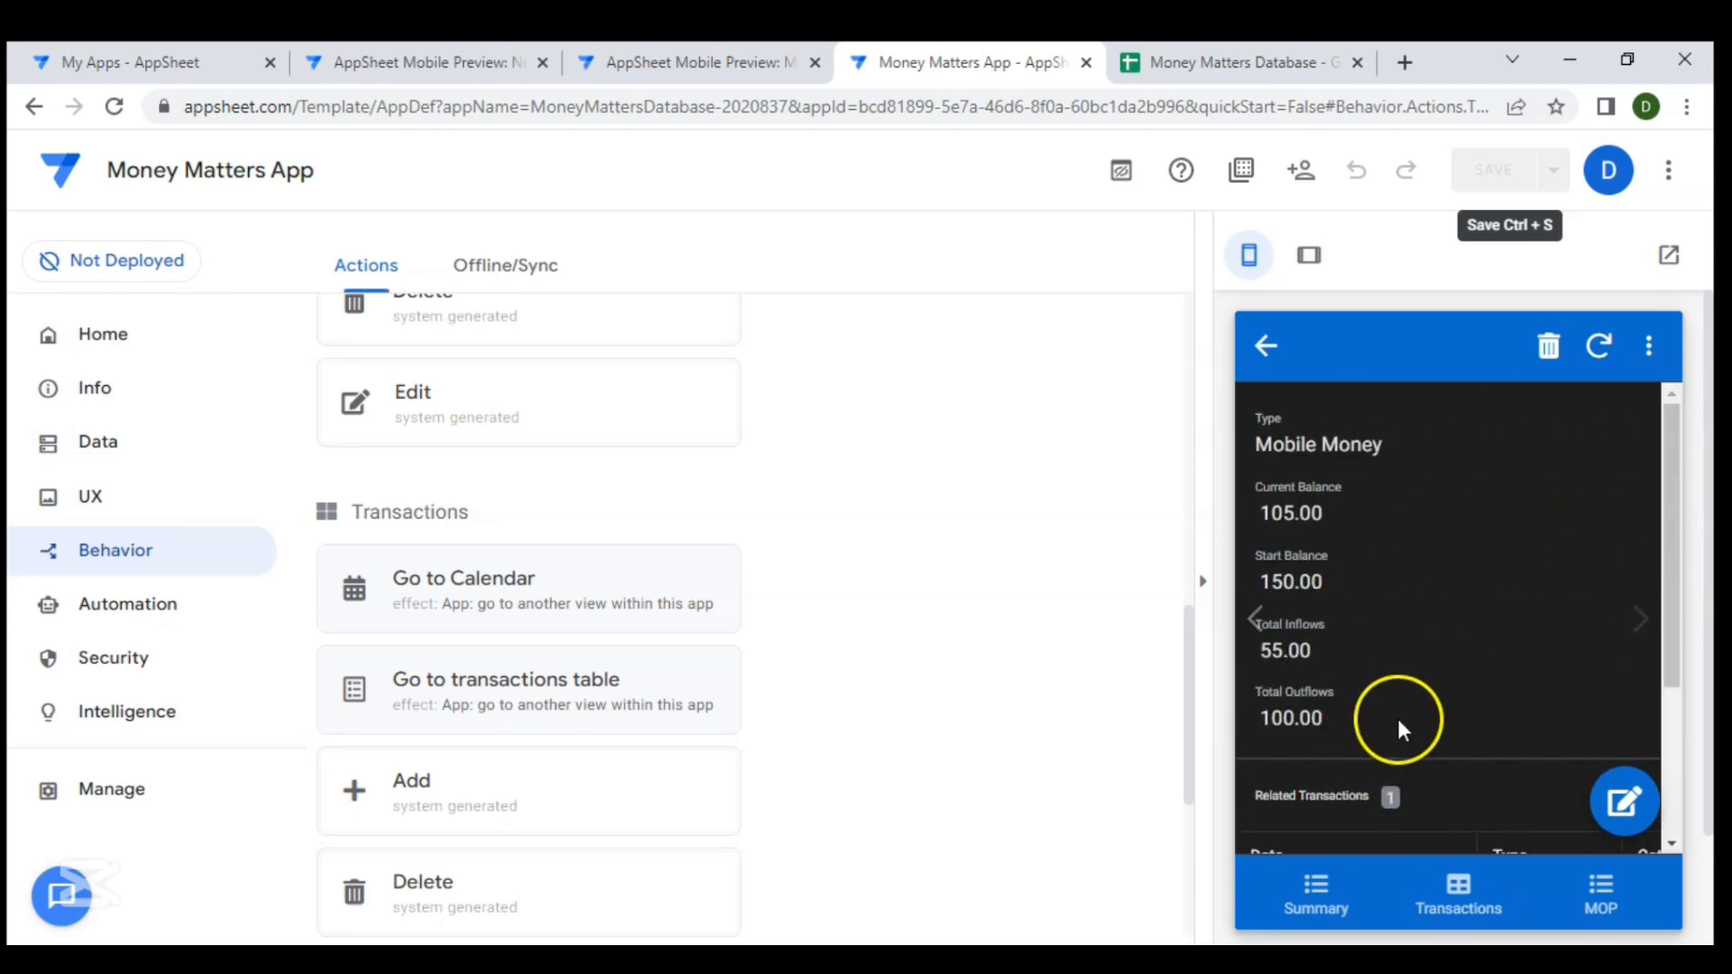
# - Switch to the other app preview and examine the Cash mode's detail view with its receipts and payments sections
pyautogui.click(718, 59)
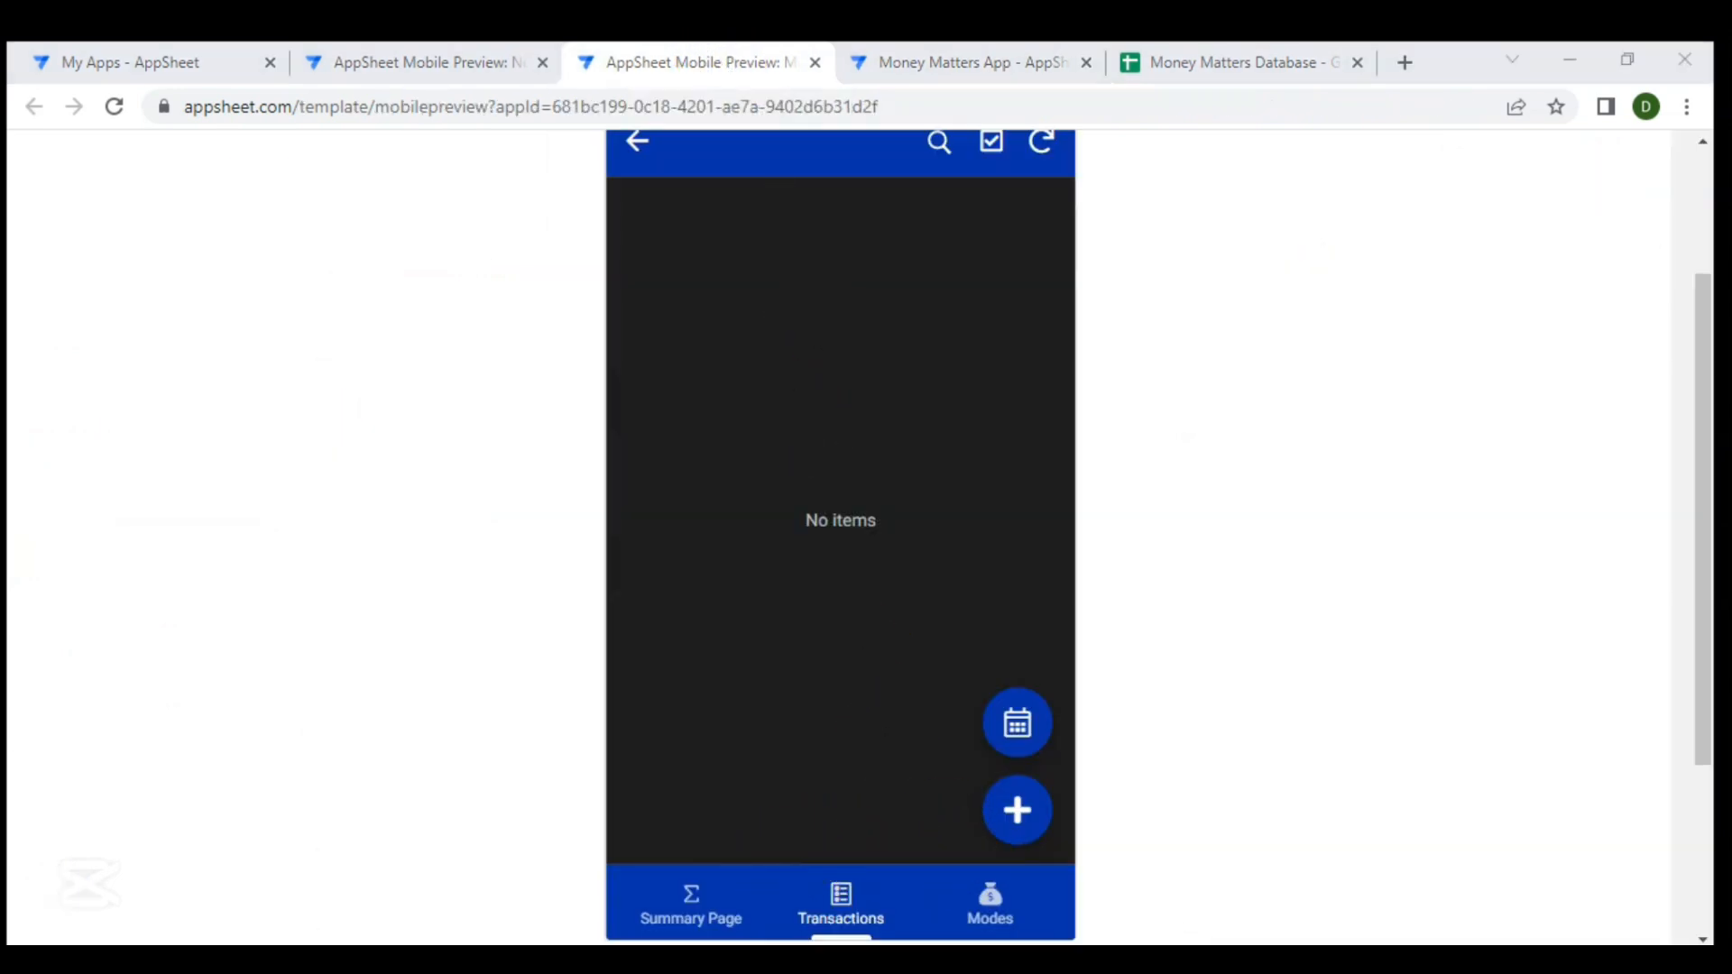
pyautogui.click(992, 898)
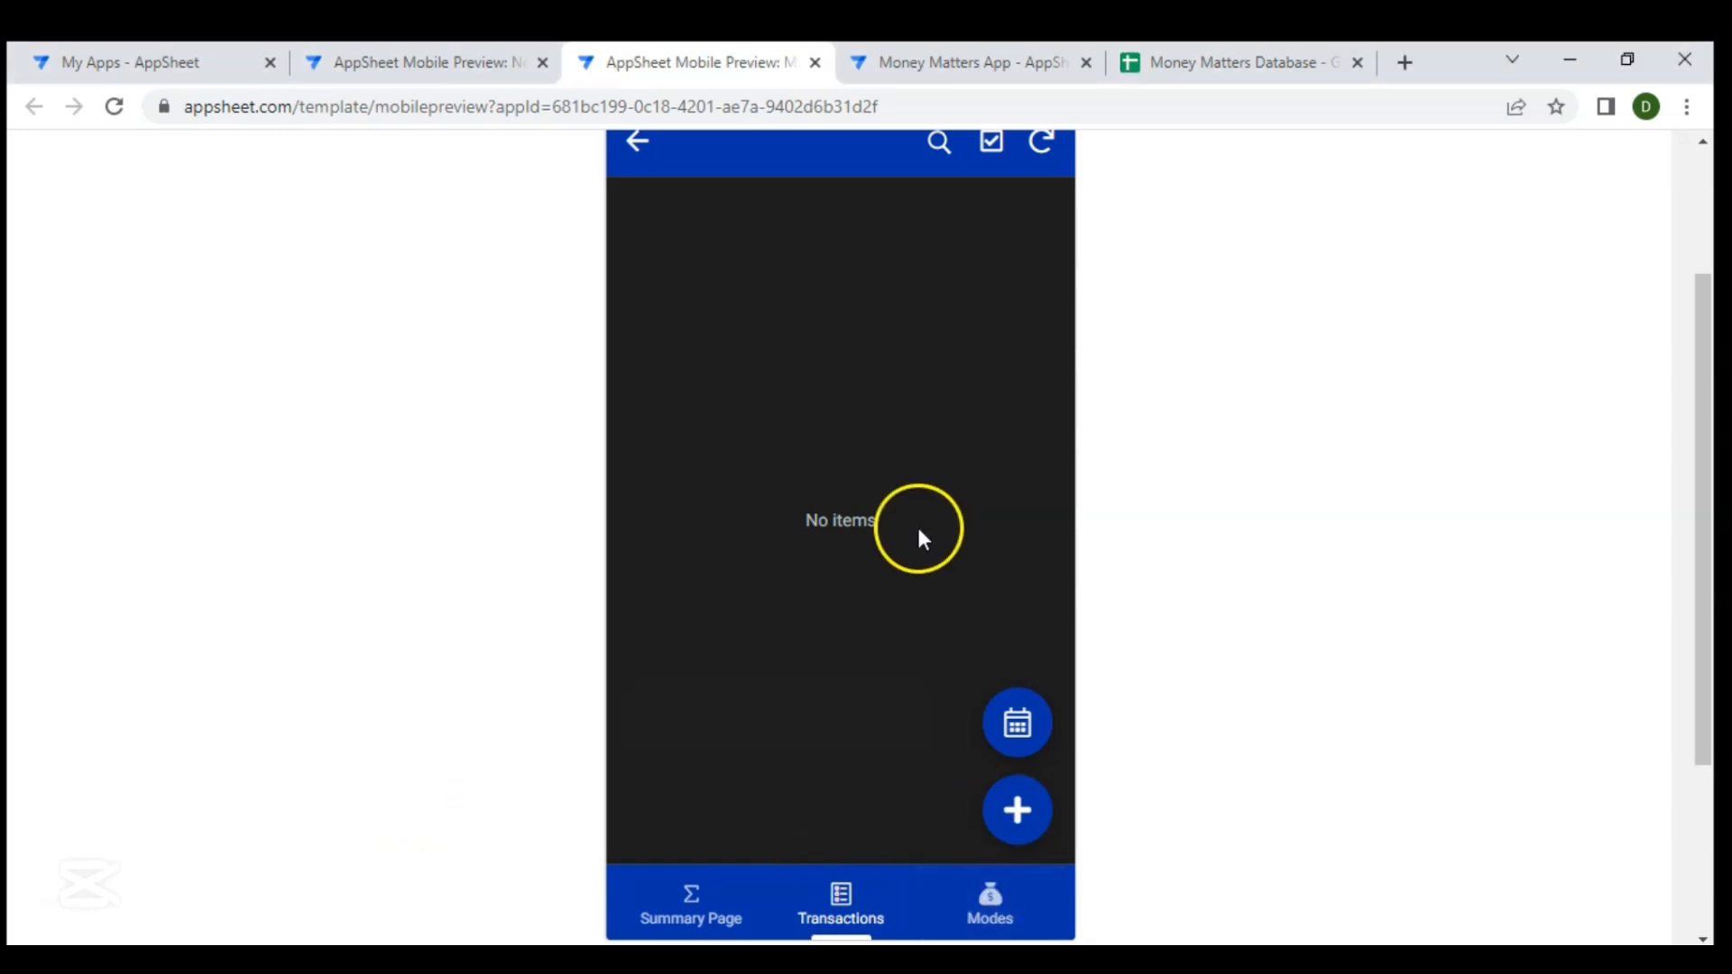
pyautogui.click(955, 469)
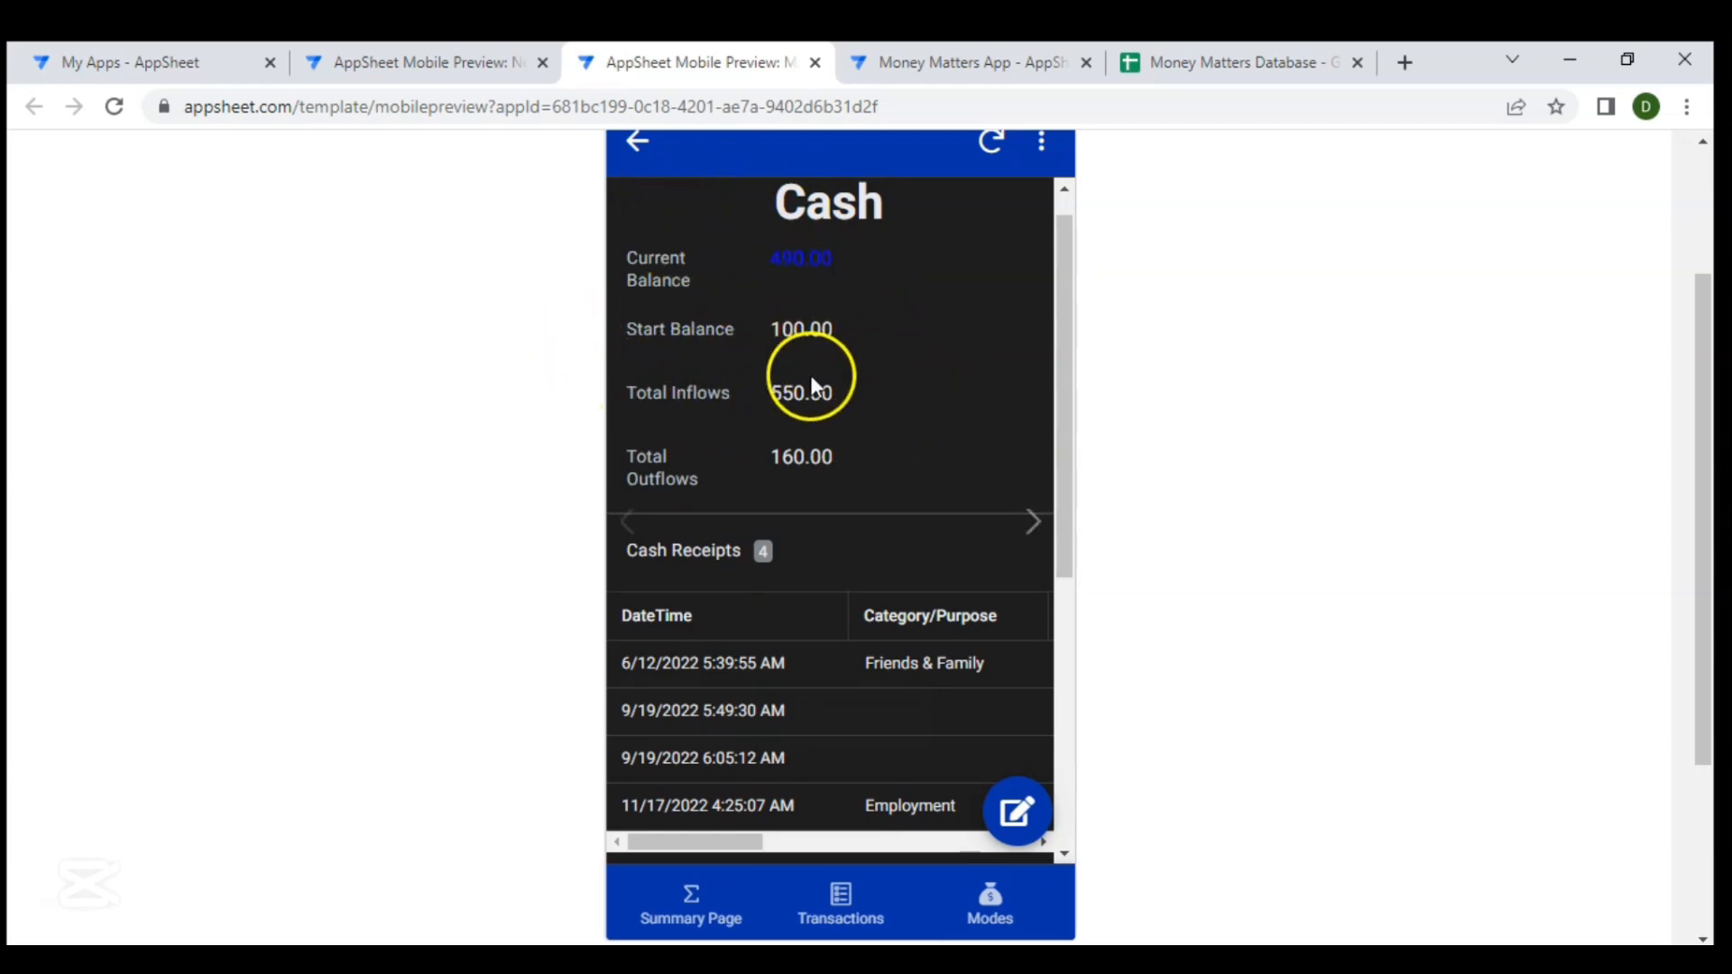
pyautogui.scroll(-2, 781, 455)
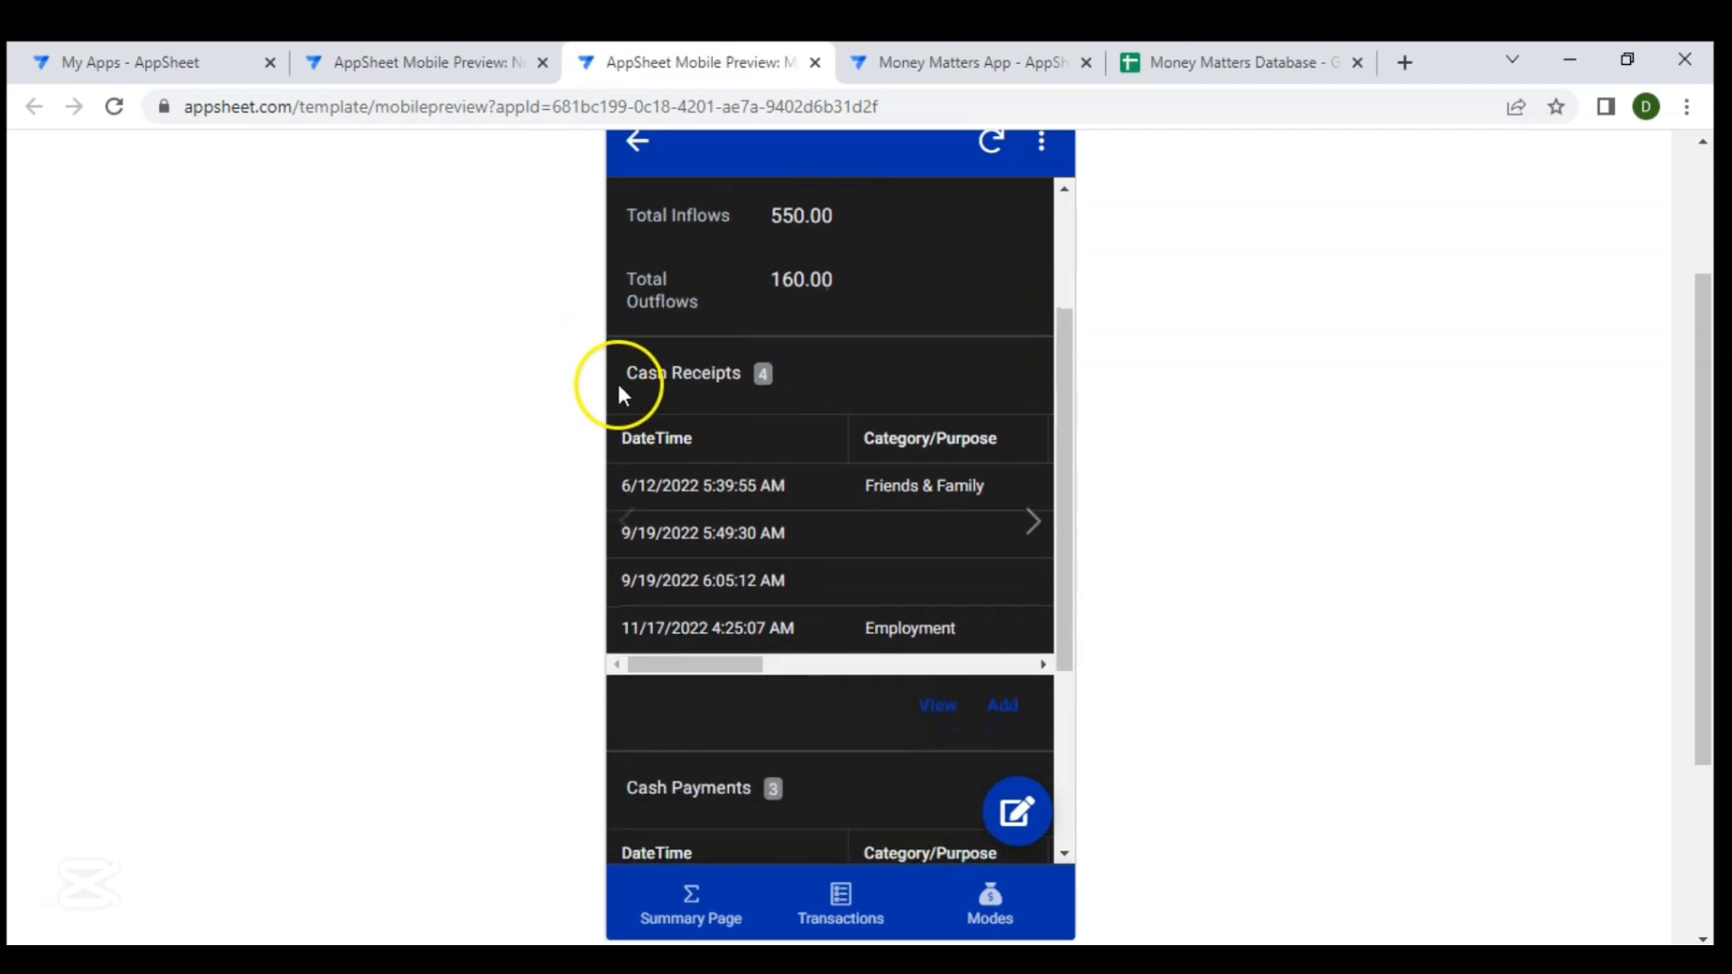
pyautogui.scroll(-3, 769, 492)
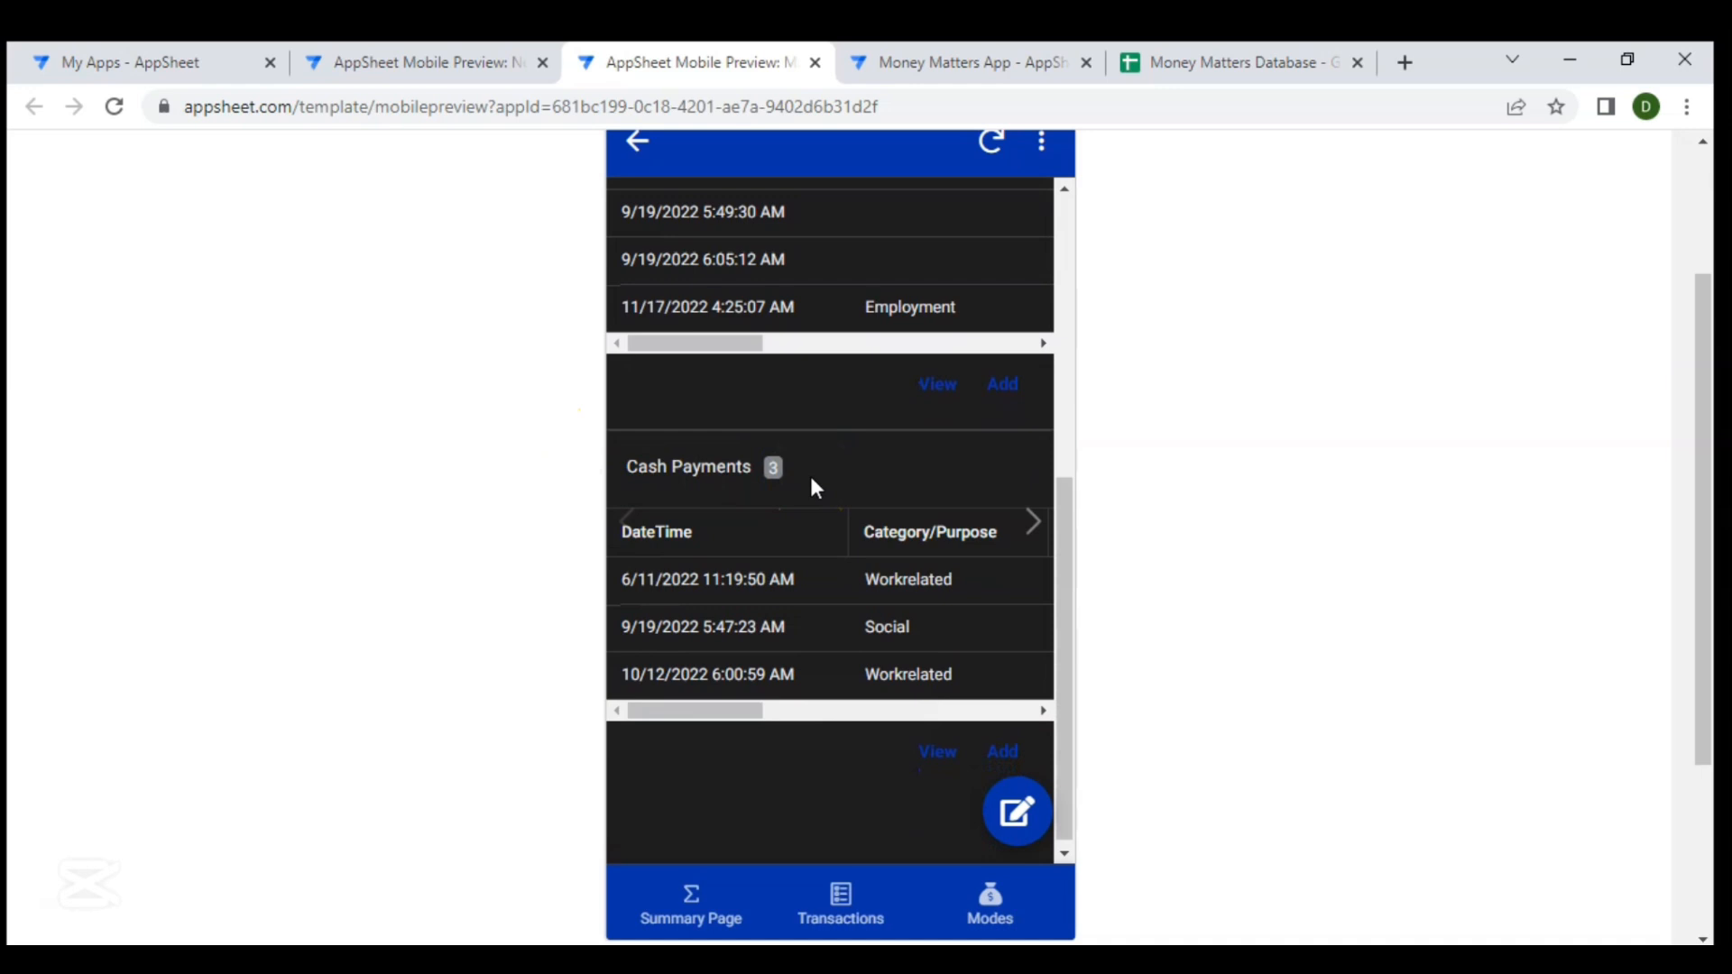
pyautogui.scroll(2, 810, 488)
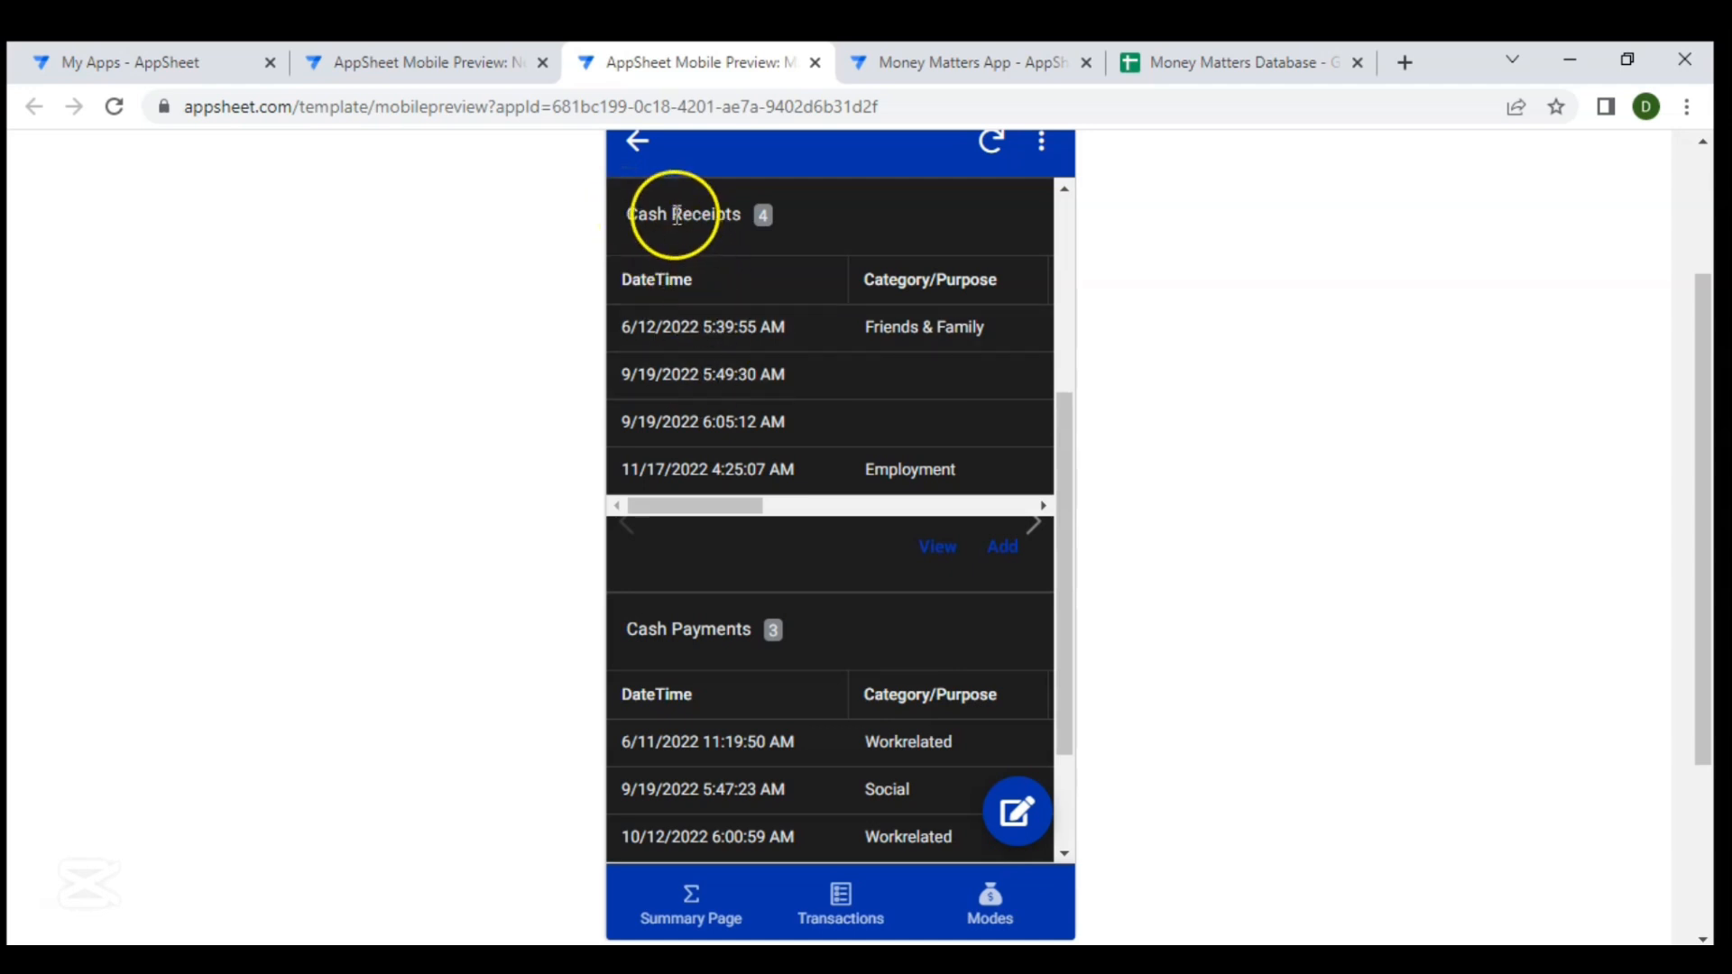
pyautogui.moveTo(628, 214); pyautogui.dragTo(742, 215)
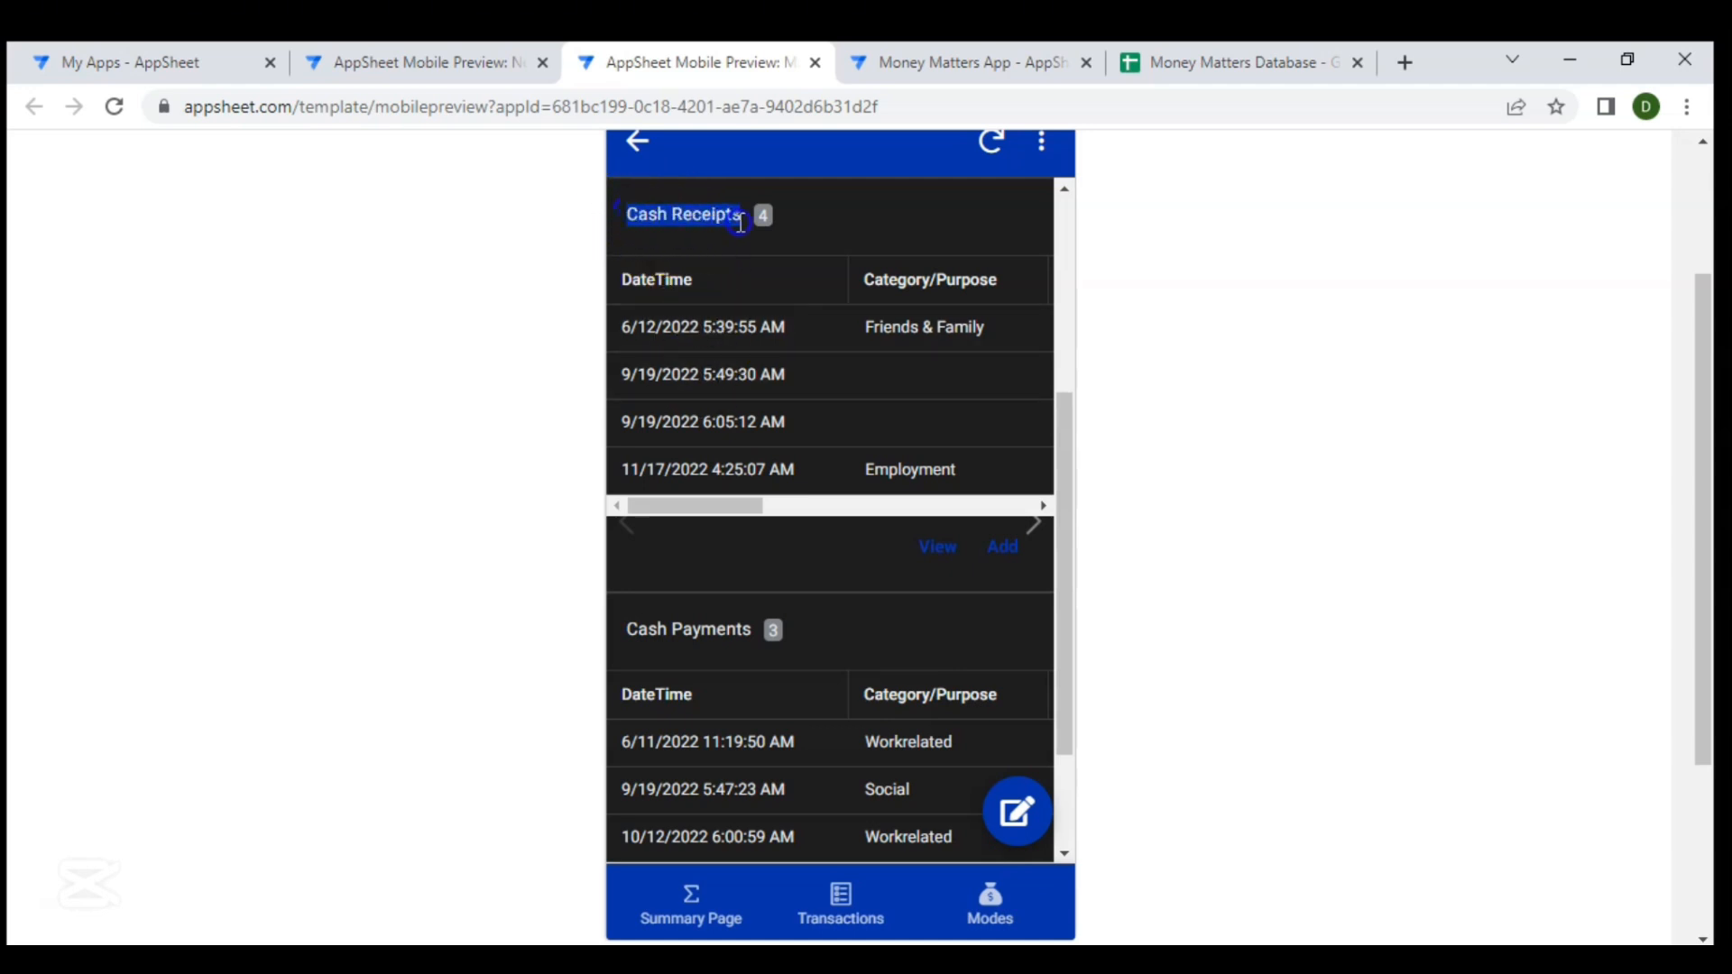
pyautogui.moveTo(629, 628); pyautogui.dragTo(777, 656)
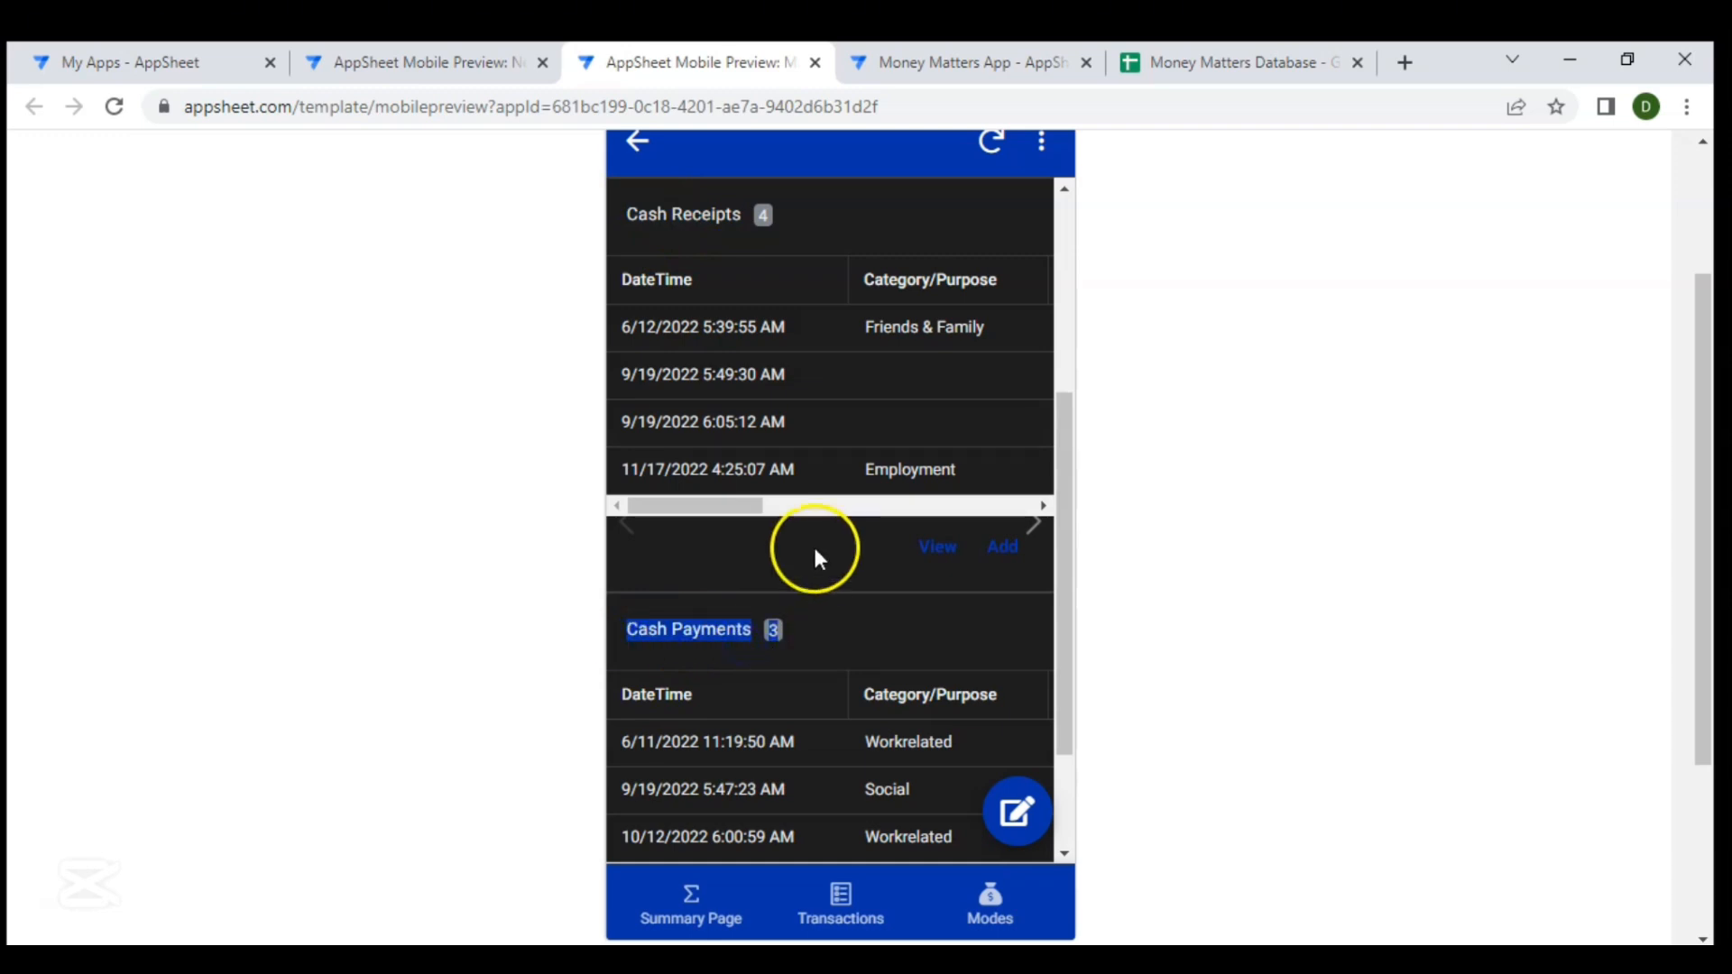
# - Return to the editor and open the MOP table's Related Transactions column for editing
pyautogui.click(967, 60)
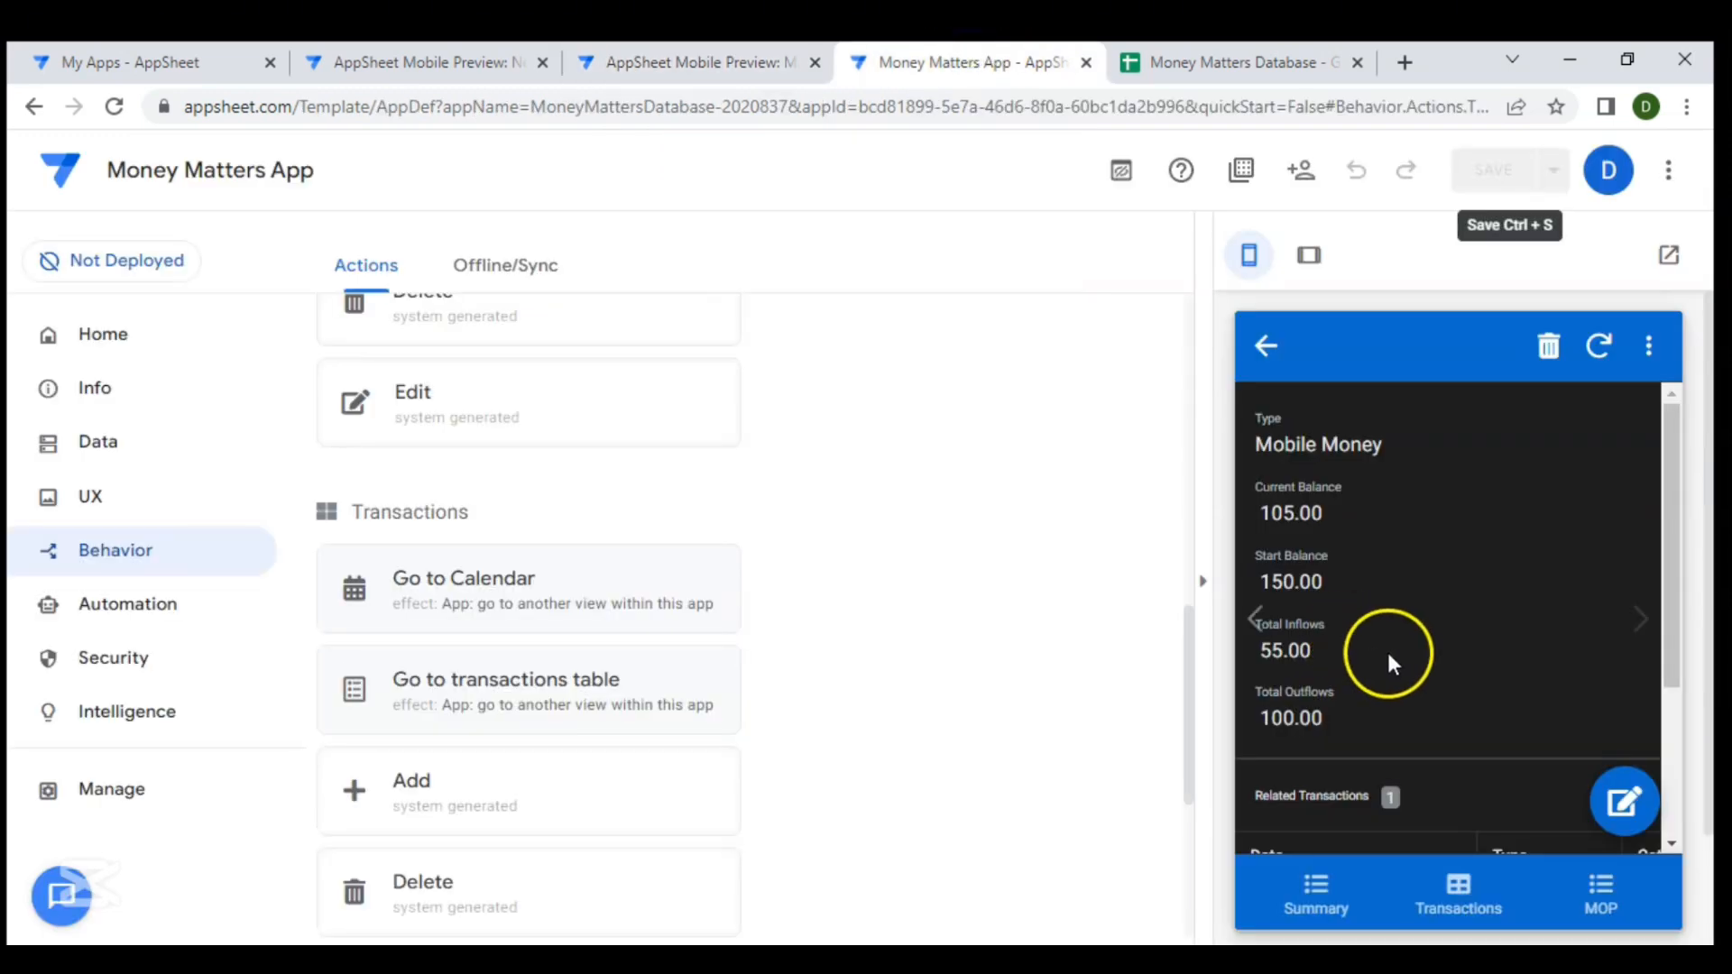
pyautogui.scroll(-3, 1408, 536)
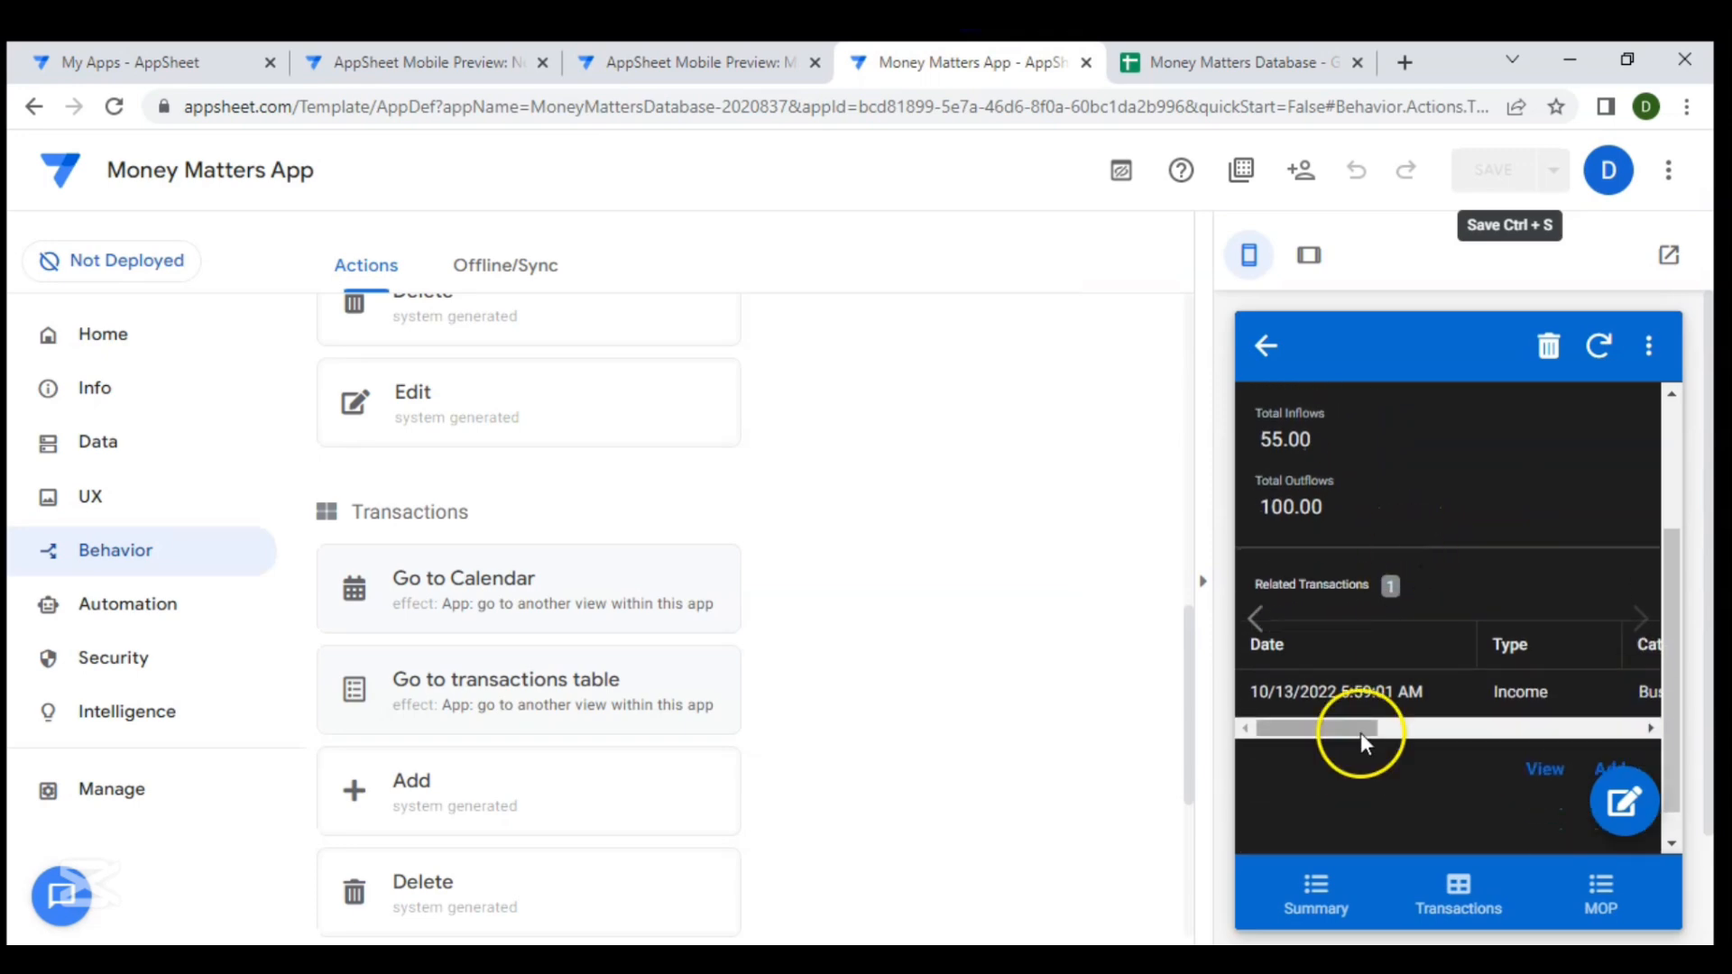
pyautogui.scroll(-1, 1357, 761)
pyautogui.scroll(-2, 1360, 866)
pyautogui.scroll(-1, 1322, 540)
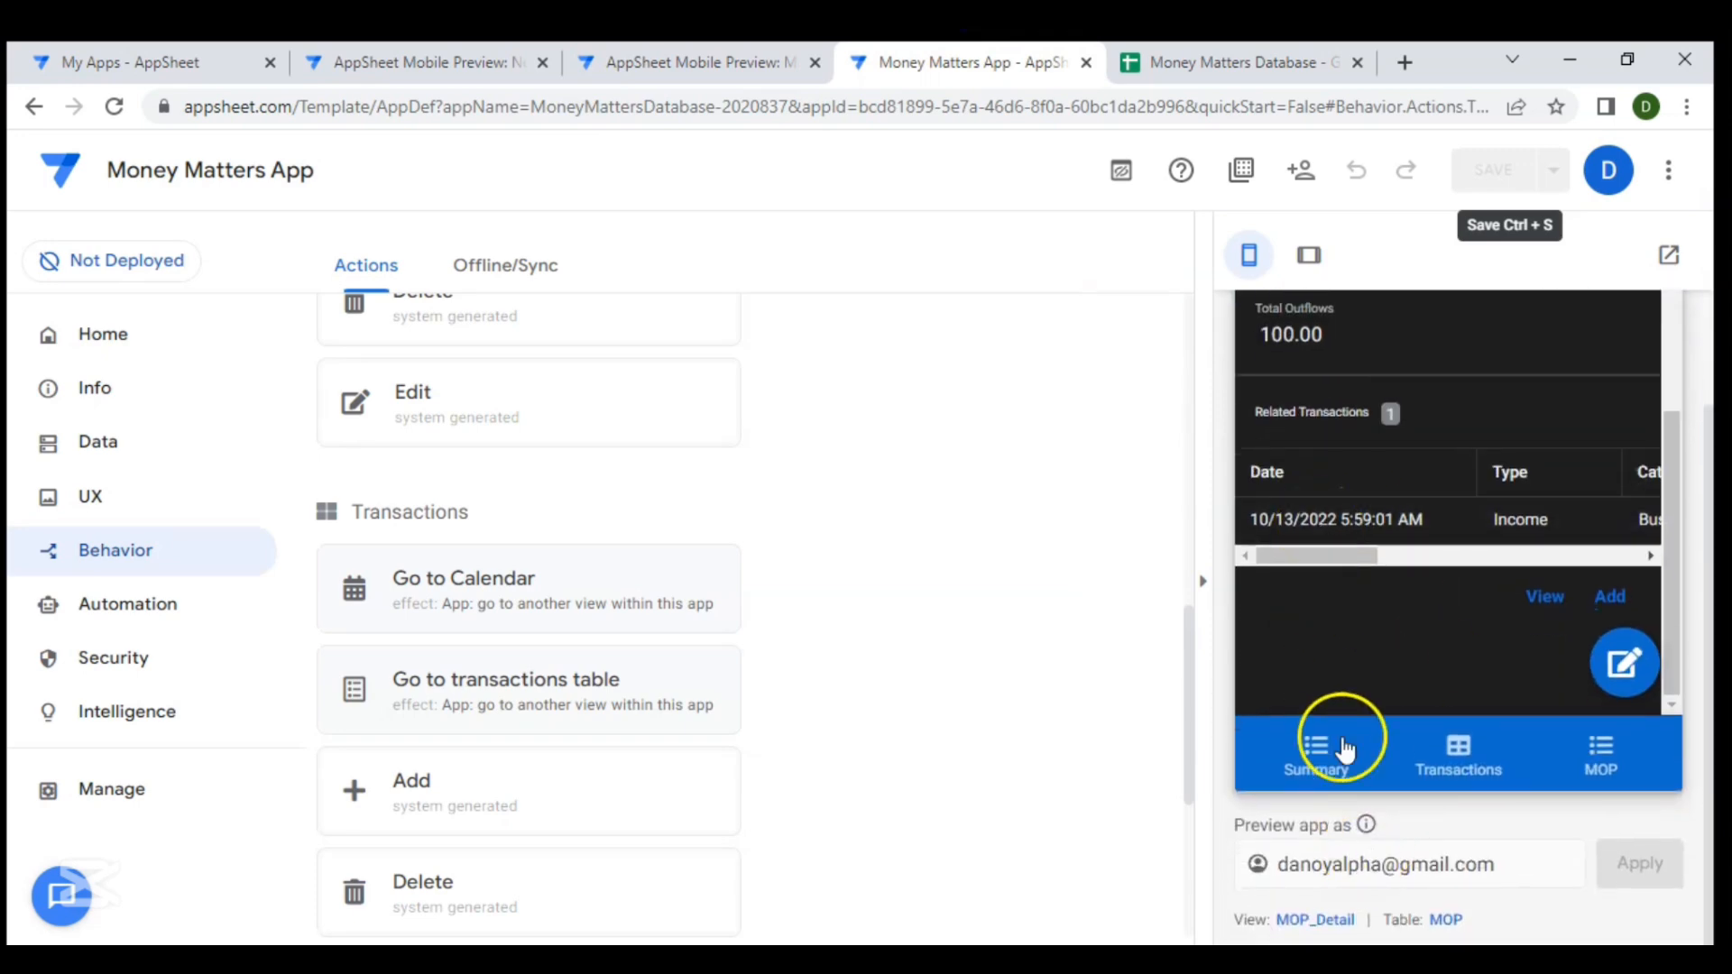
pyautogui.click(1446, 920)
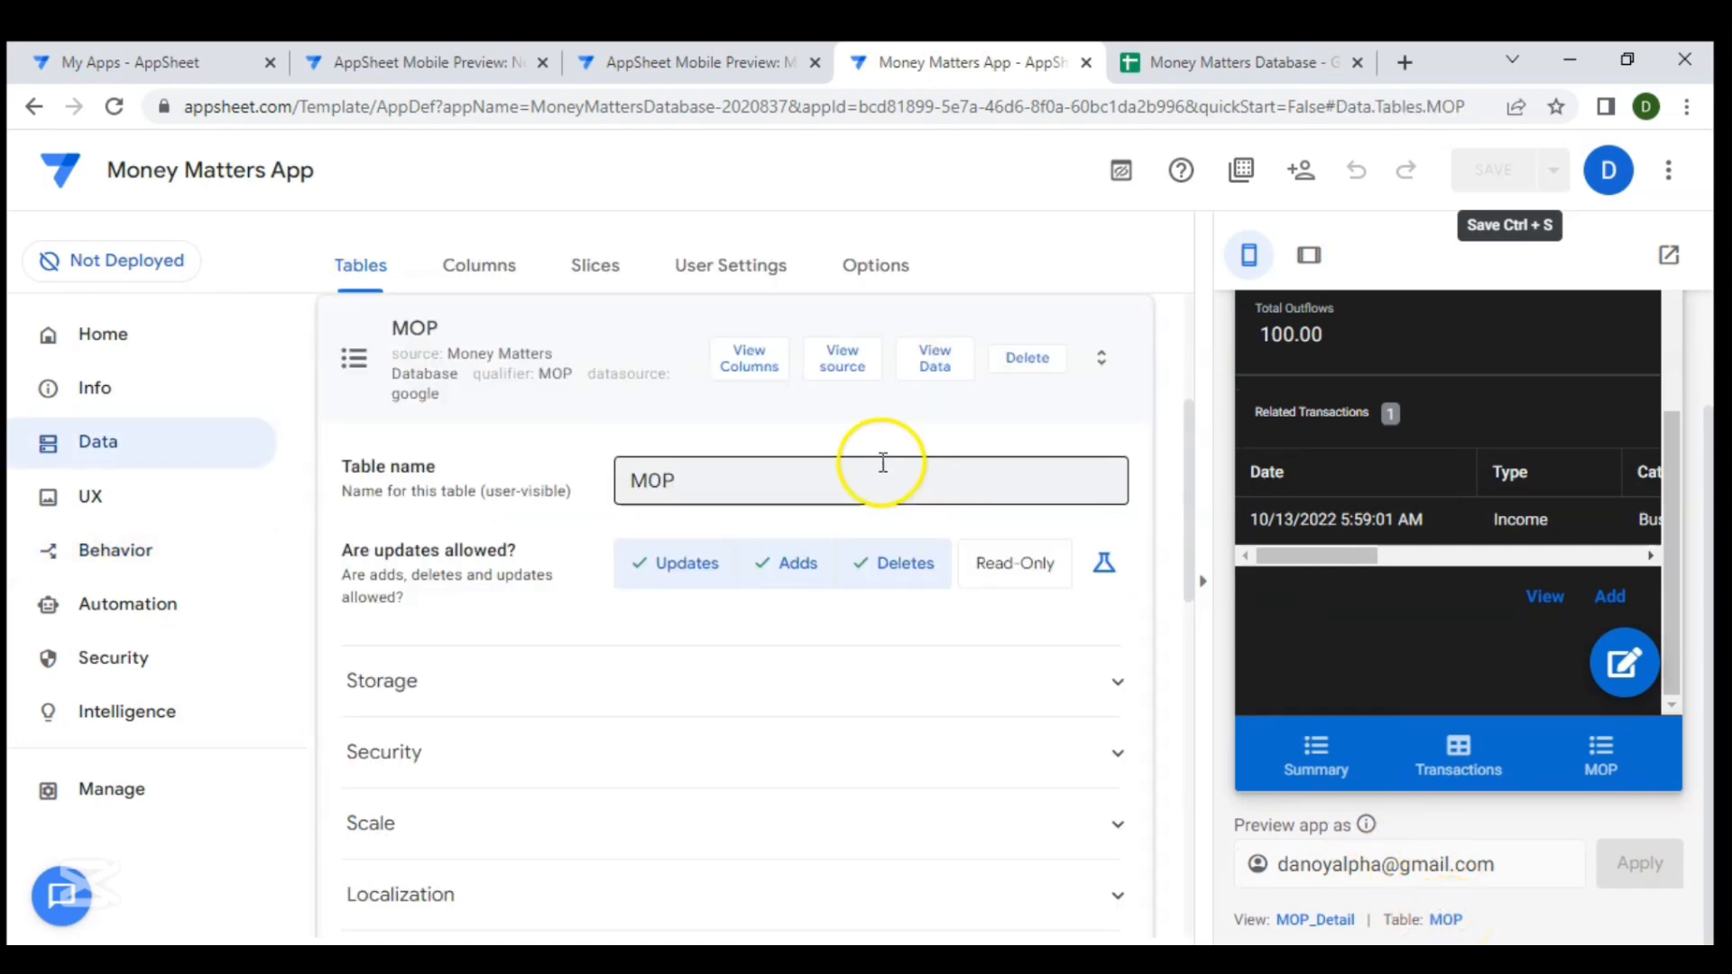
pyautogui.click(752, 370)
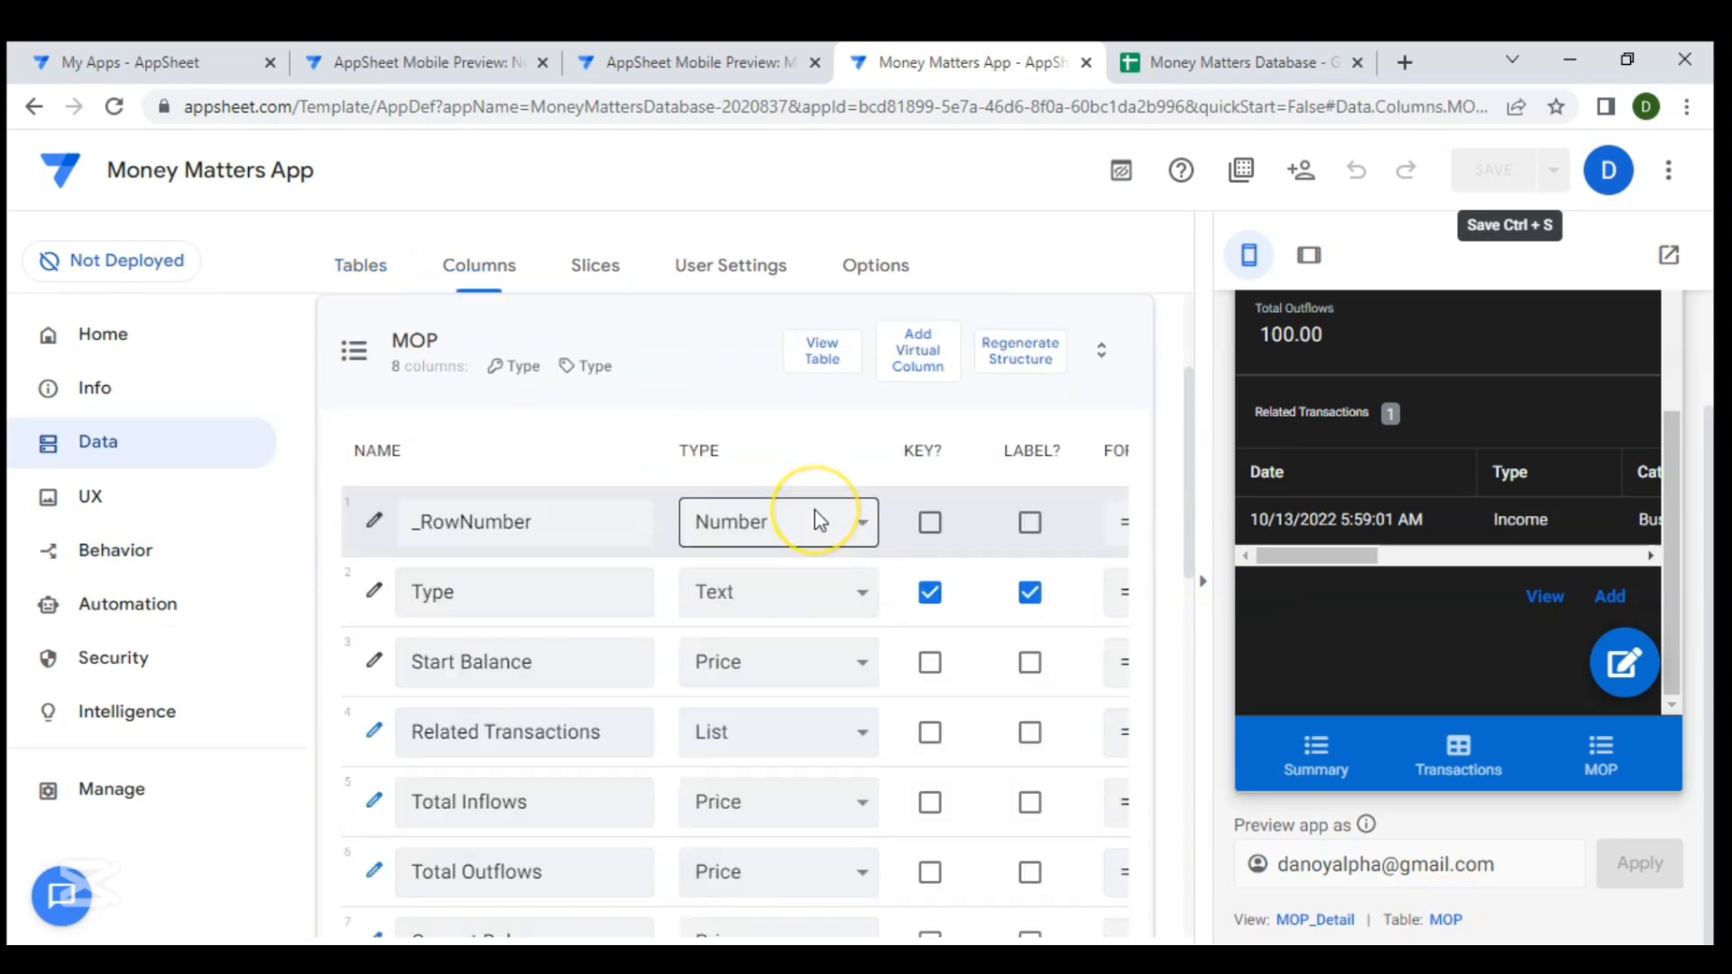
pyautogui.scroll(-3, 814, 511)
pyautogui.click(499, 445)
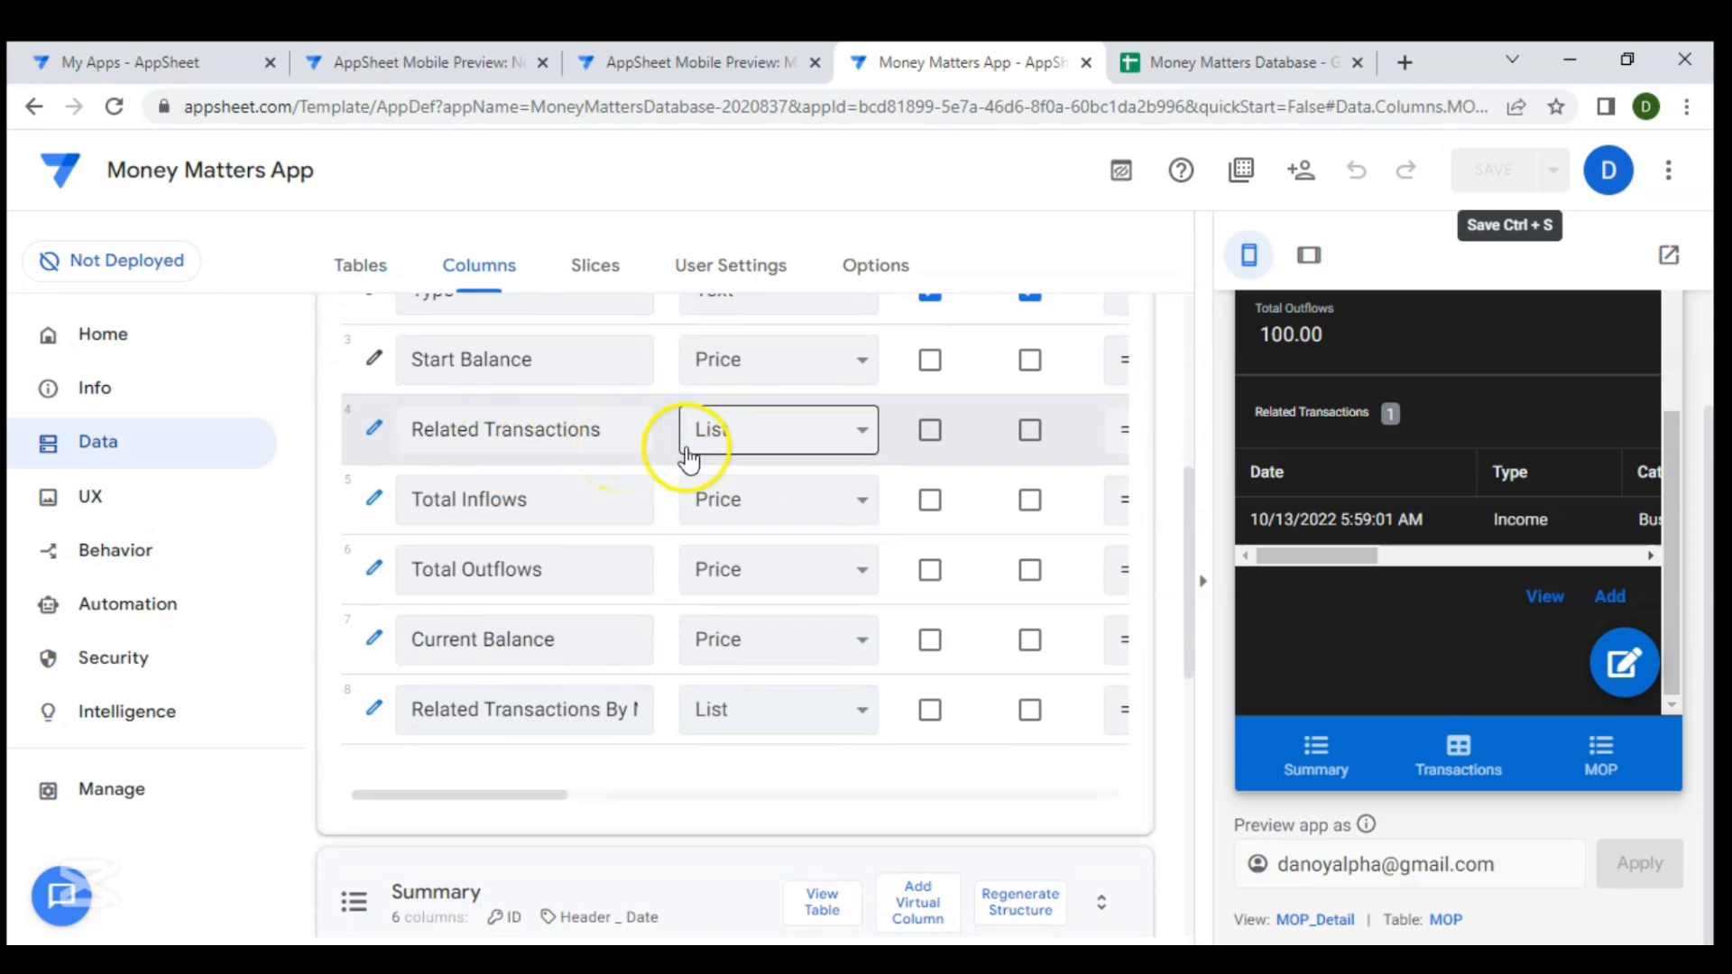
pyautogui.click(374, 433)
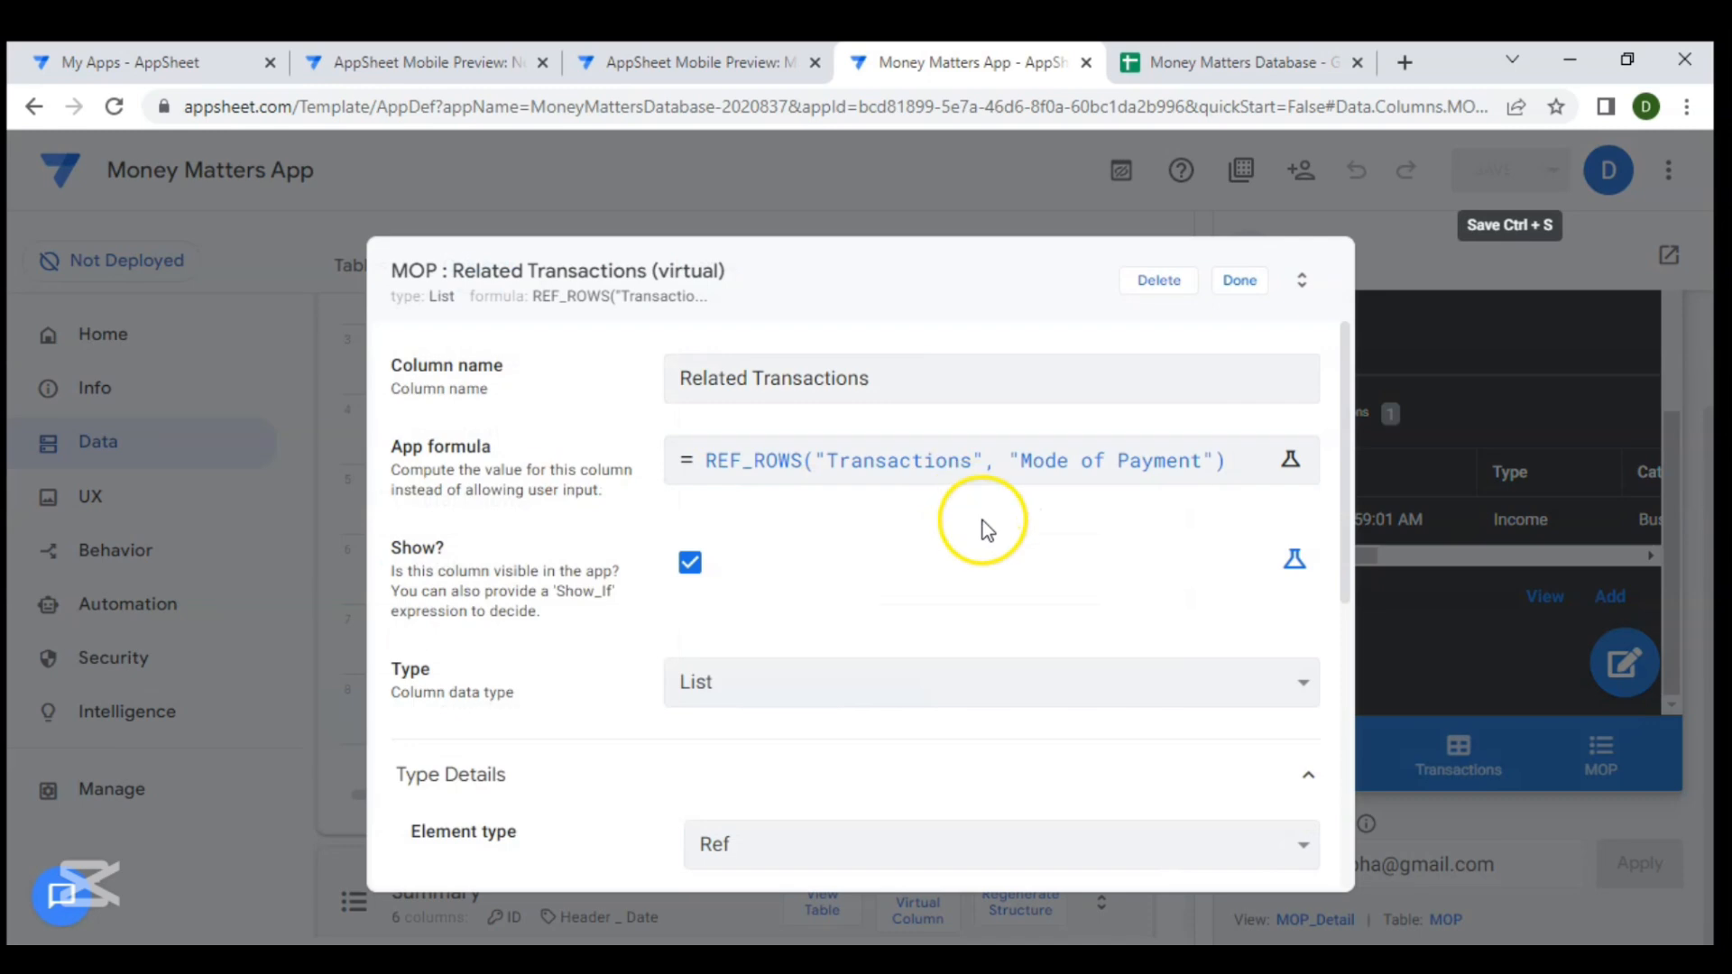
# - Set the Related Transactions column's display name expression to [Type]&" Receipt" and close the column editor
pyautogui.scroll(-6, 983, 523)
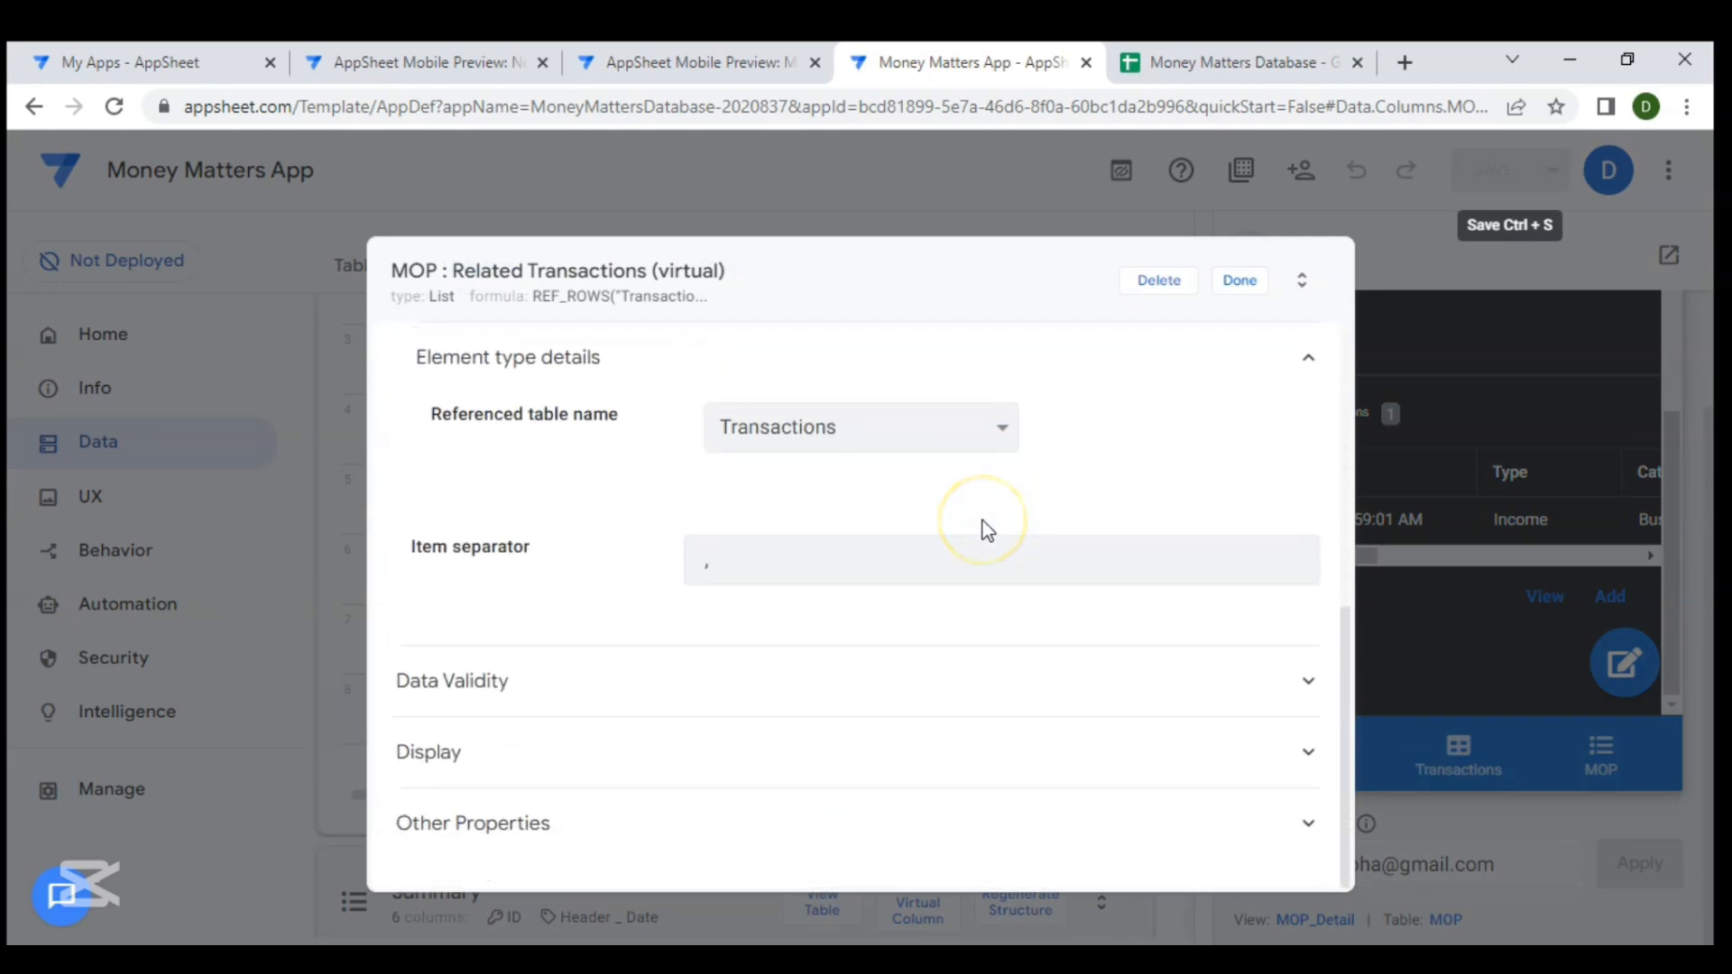
pyautogui.click(1017, 783)
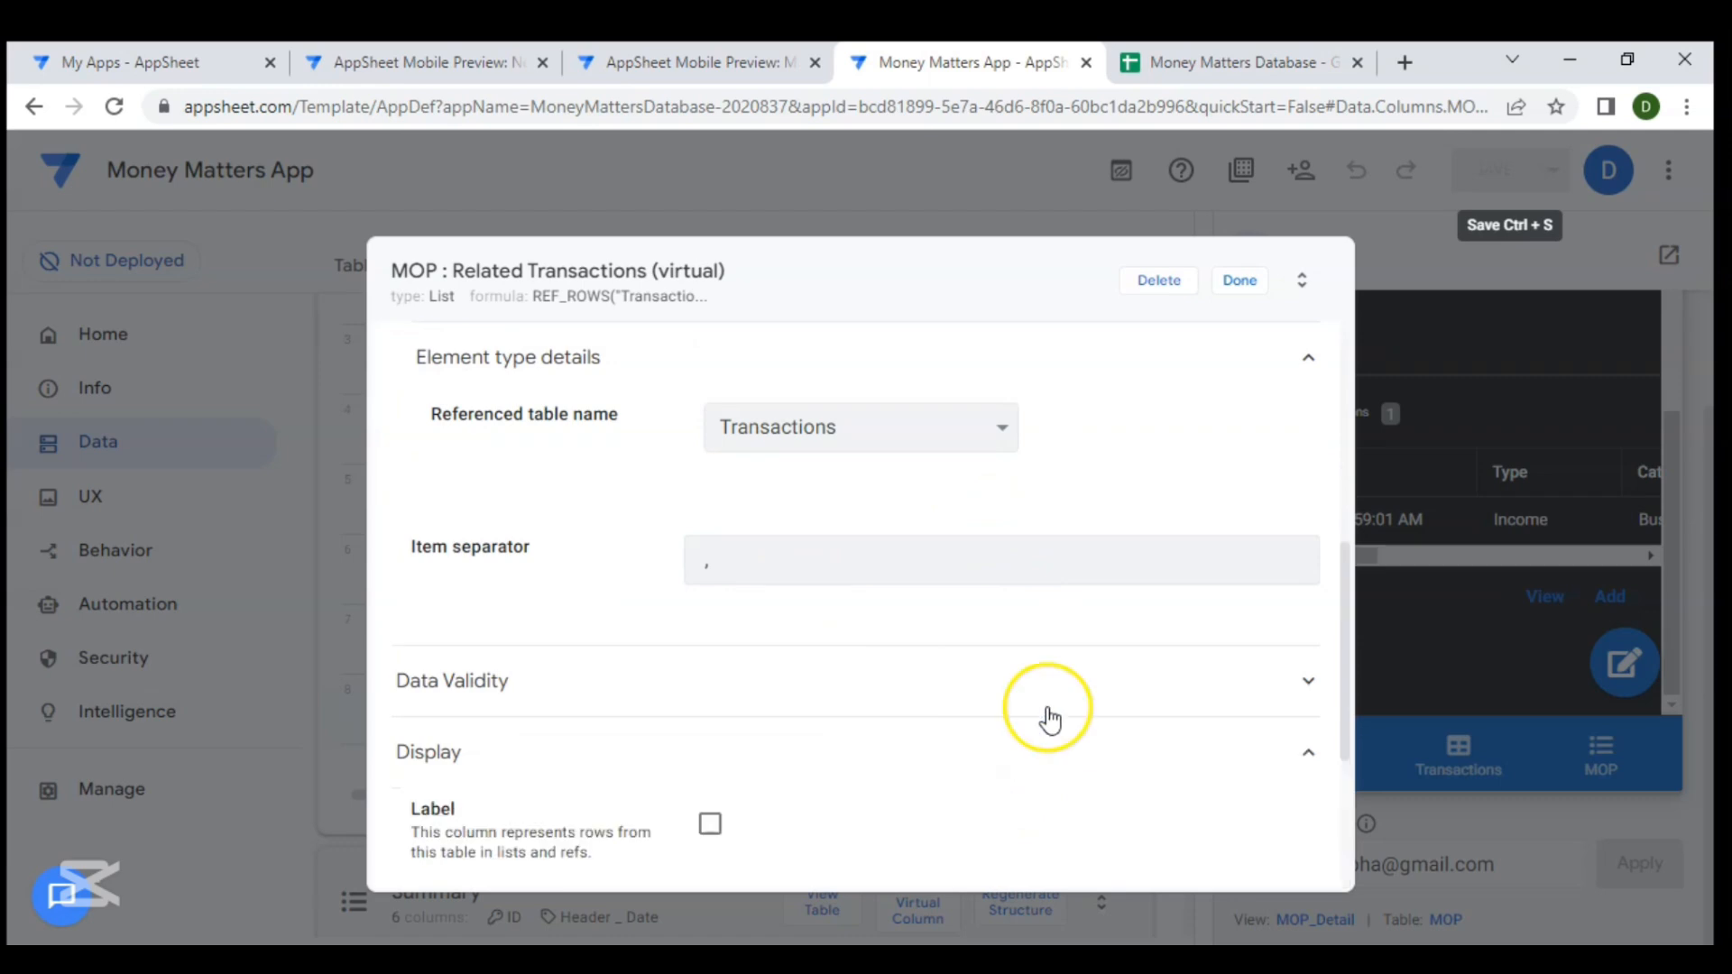
pyautogui.scroll(-3, 1044, 715)
pyautogui.click(777, 599)
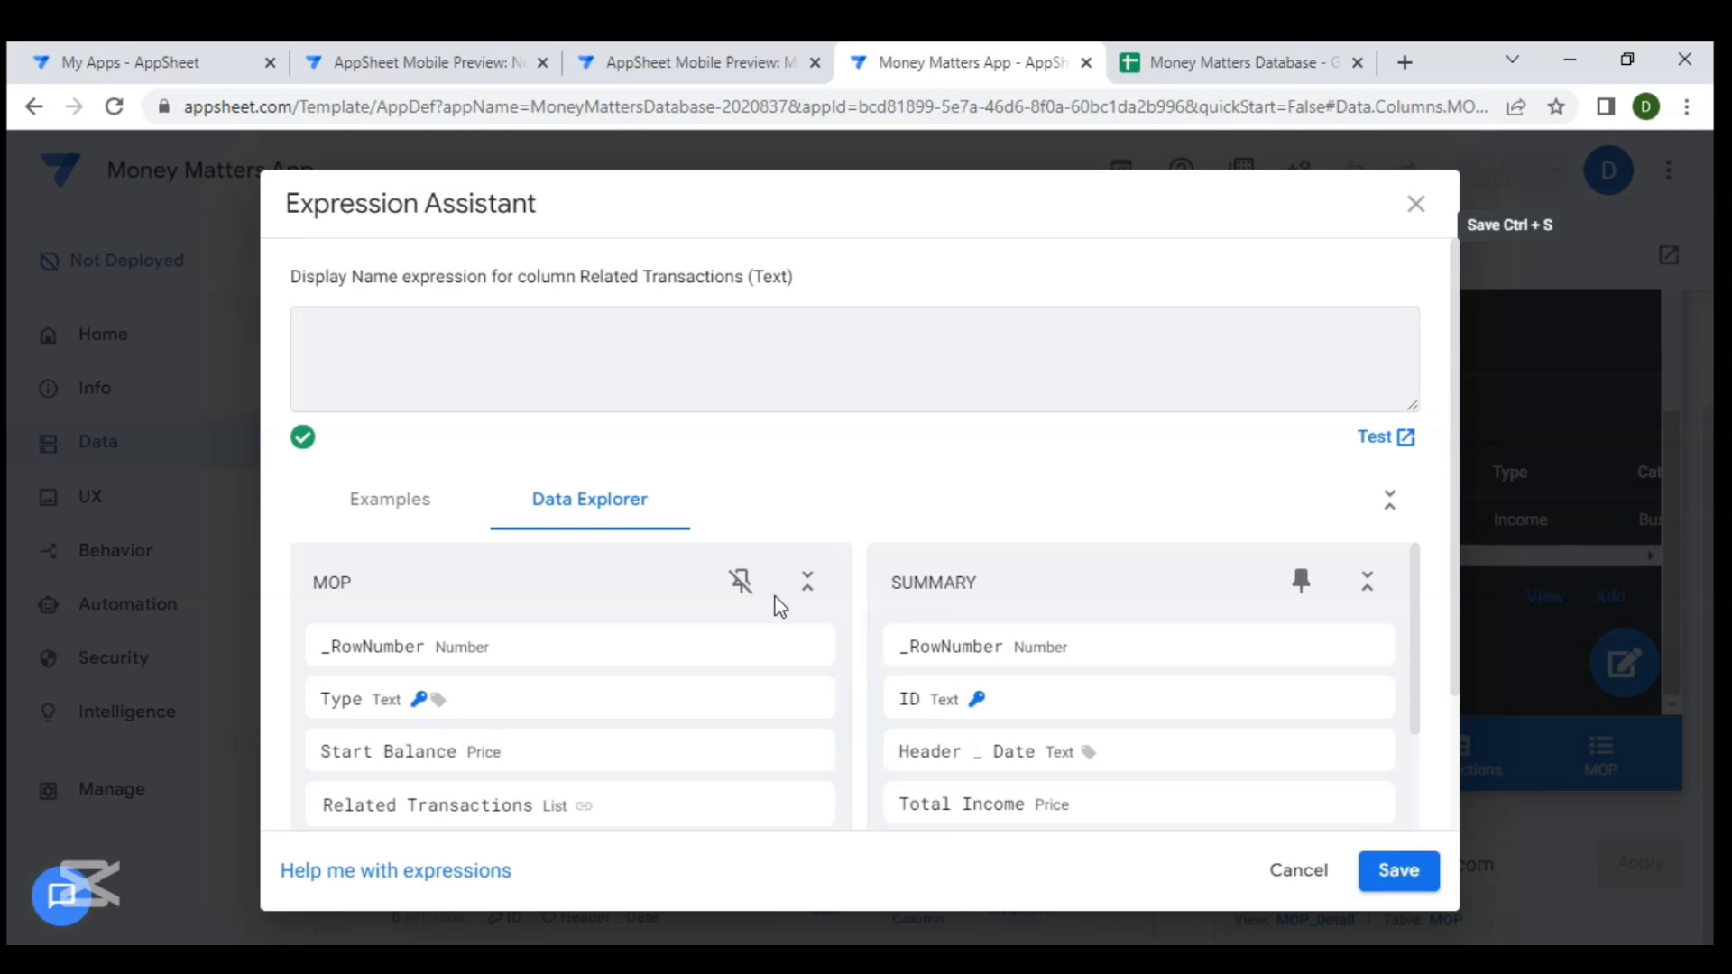
pyautogui.scroll(-2, 690, 592)
pyautogui.scroll(1, 532, 584)
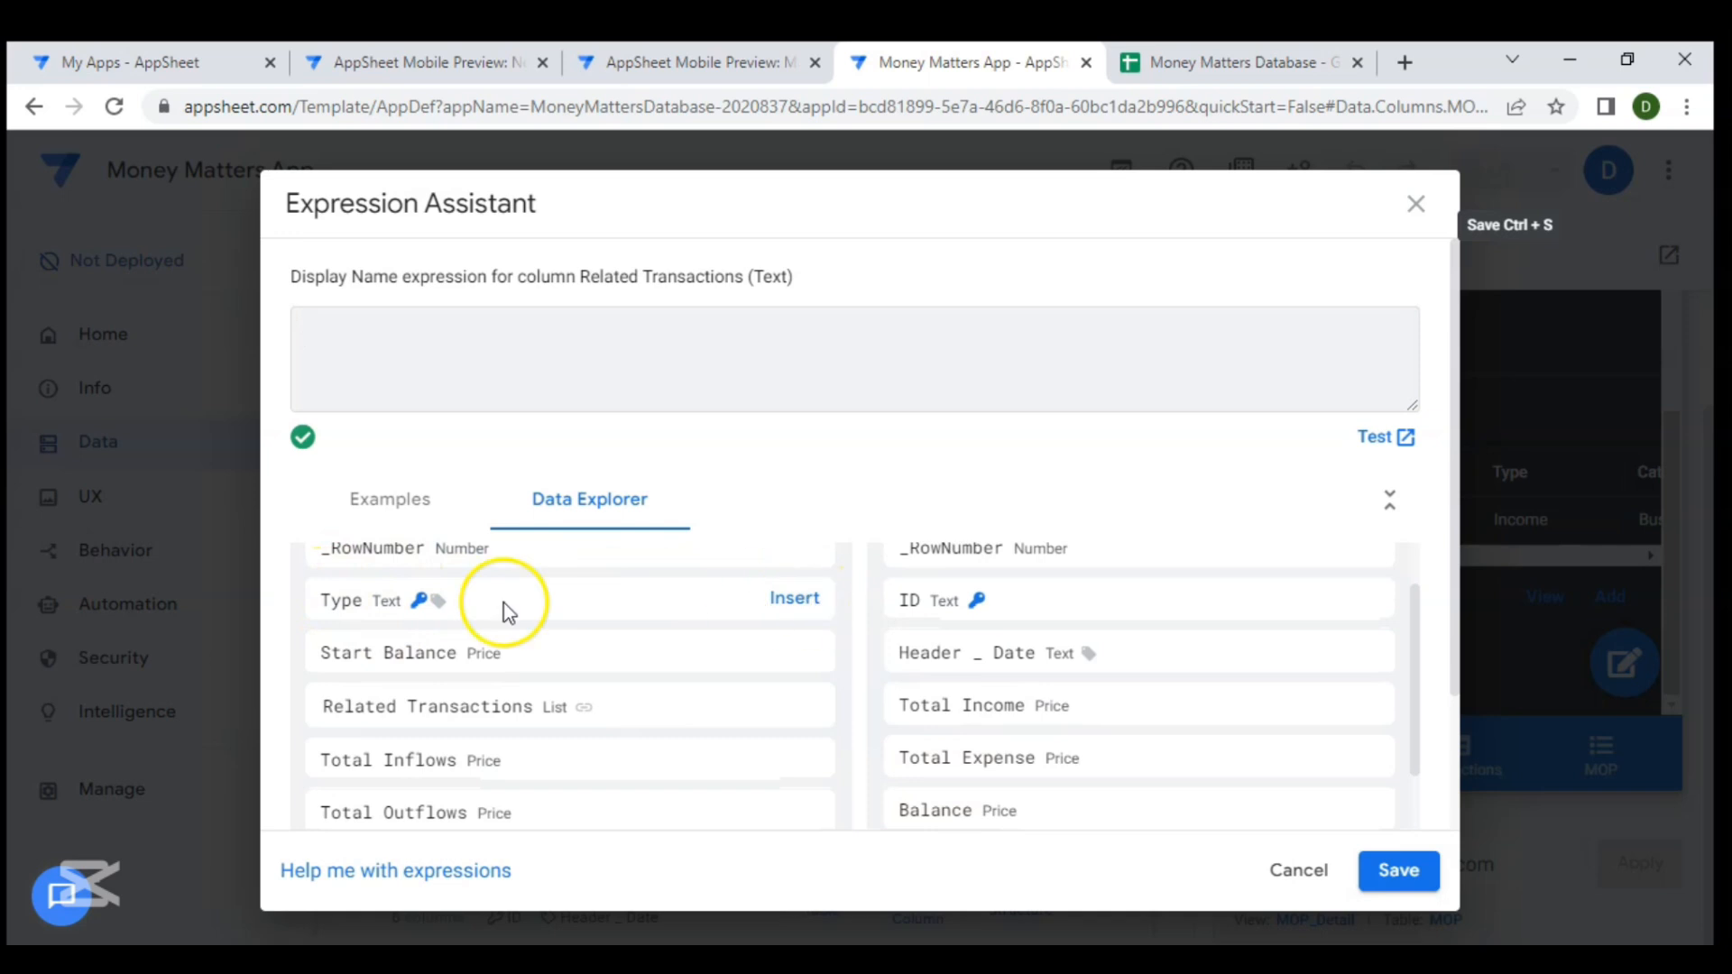
pyautogui.scroll(-2, 496, 607)
pyautogui.scroll(1, 496, 609)
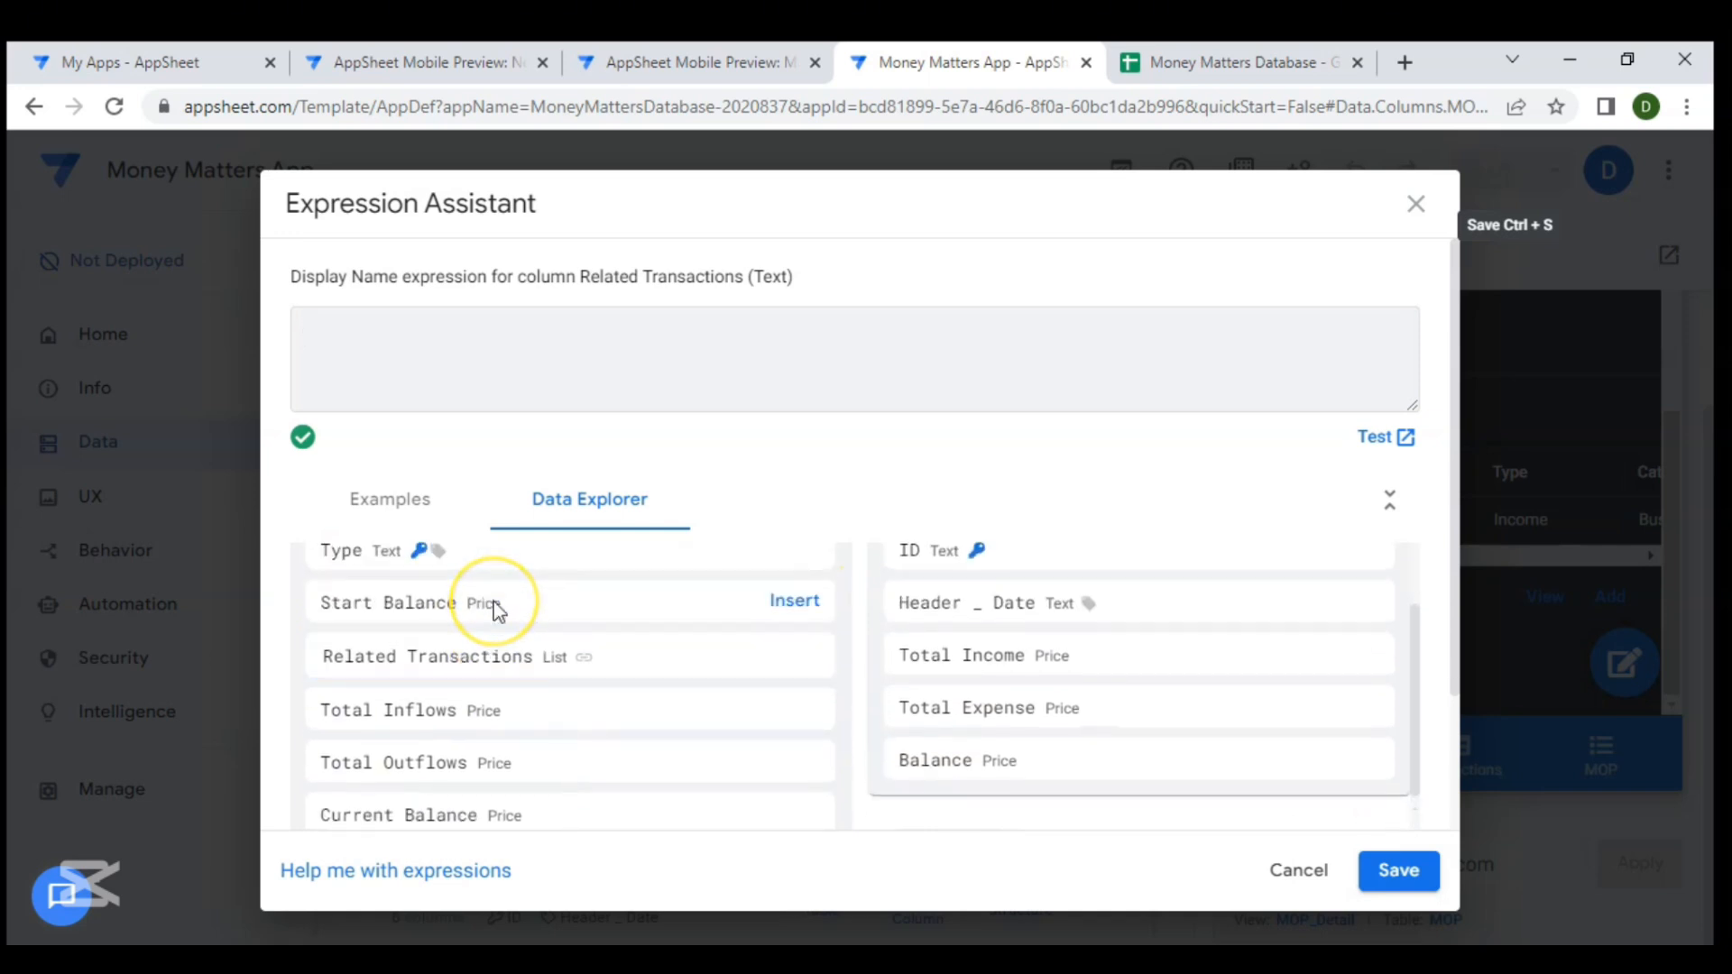
pyautogui.scroll(1, 642, 611)
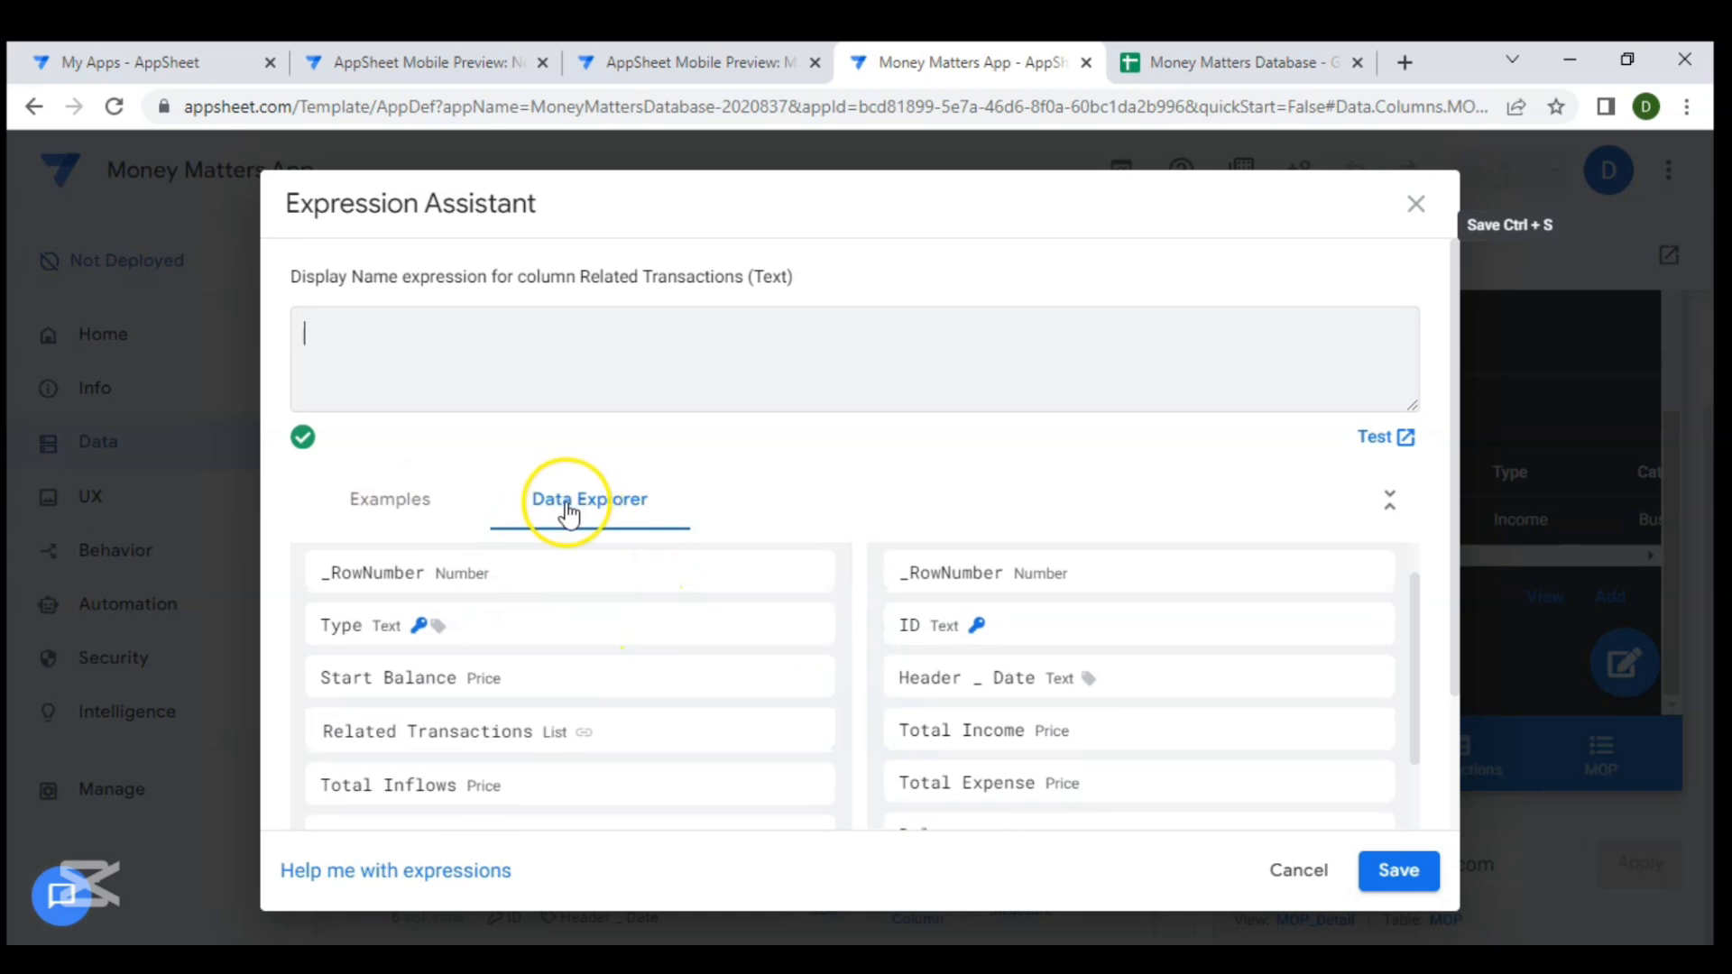
pyautogui.scroll(-1, 564, 509)
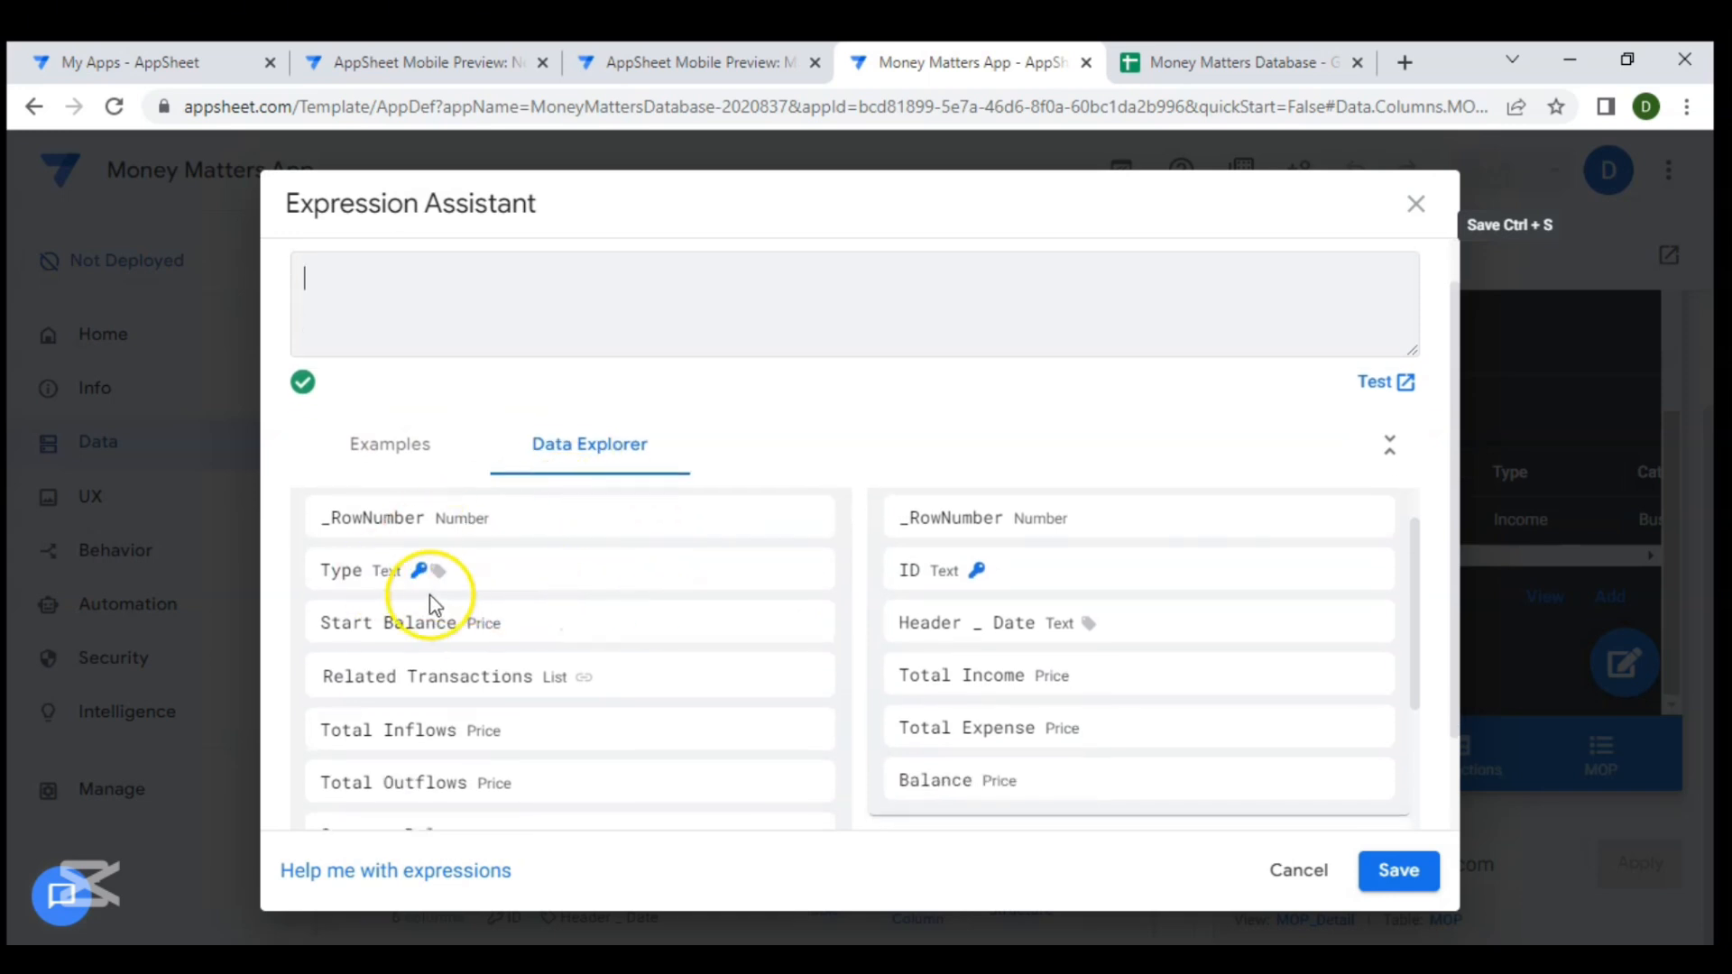
pyautogui.click(787, 569)
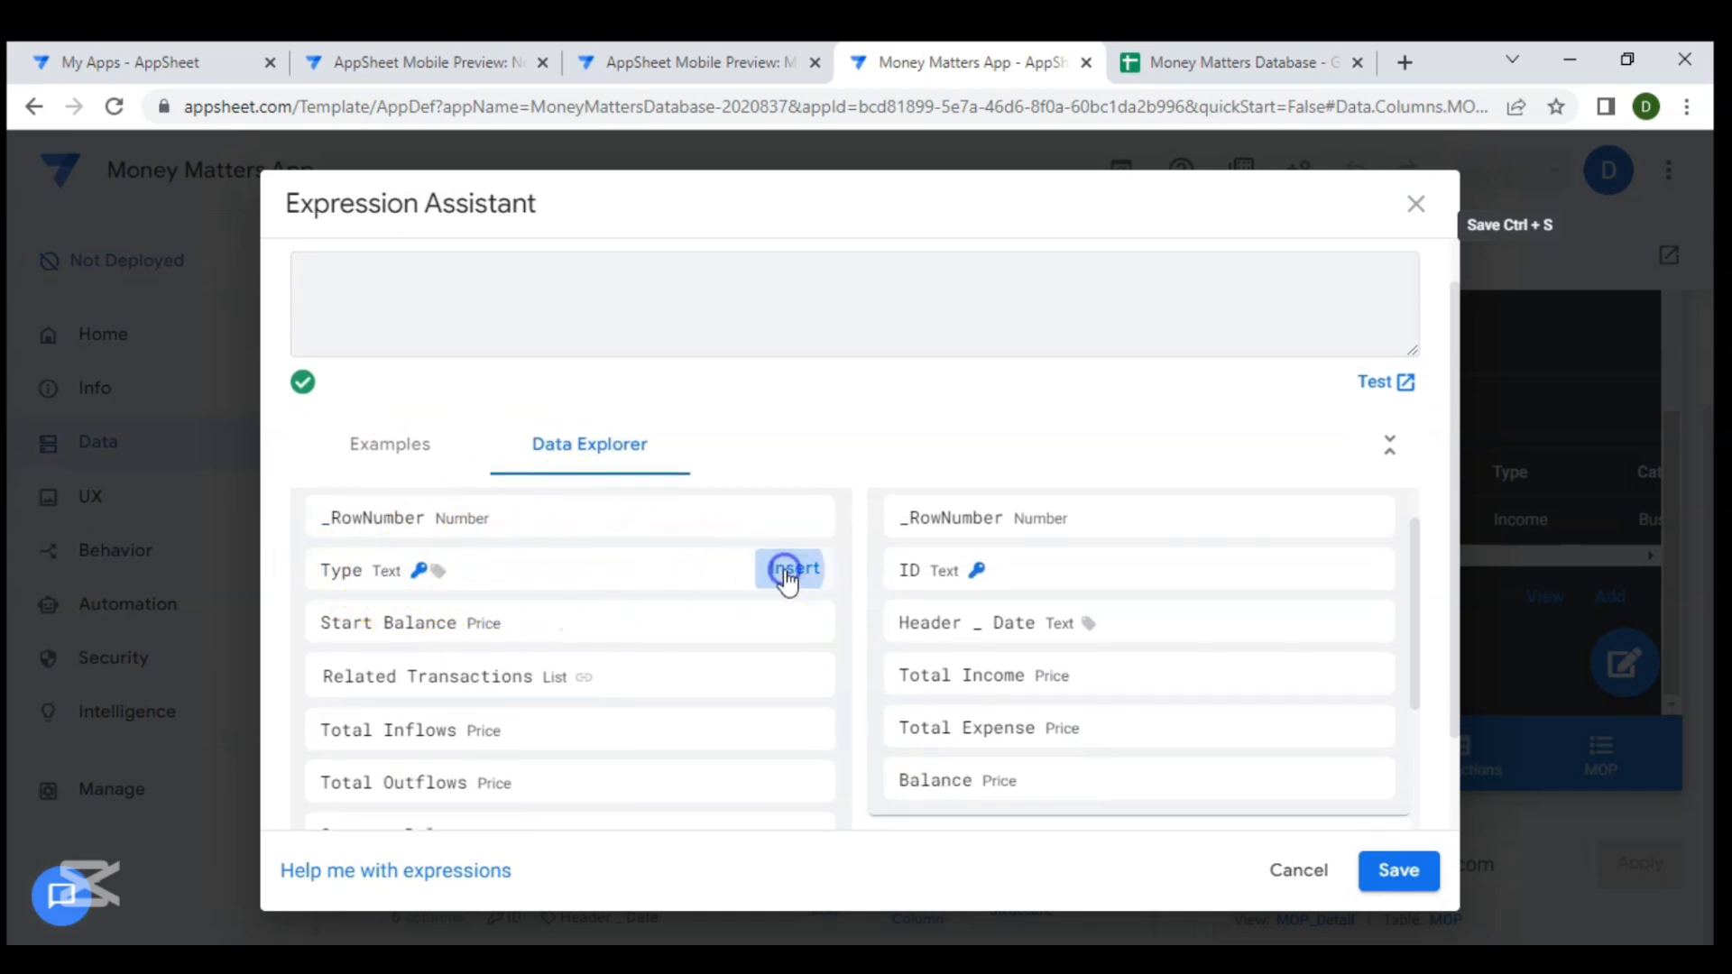
pyautogui.click(403, 306)
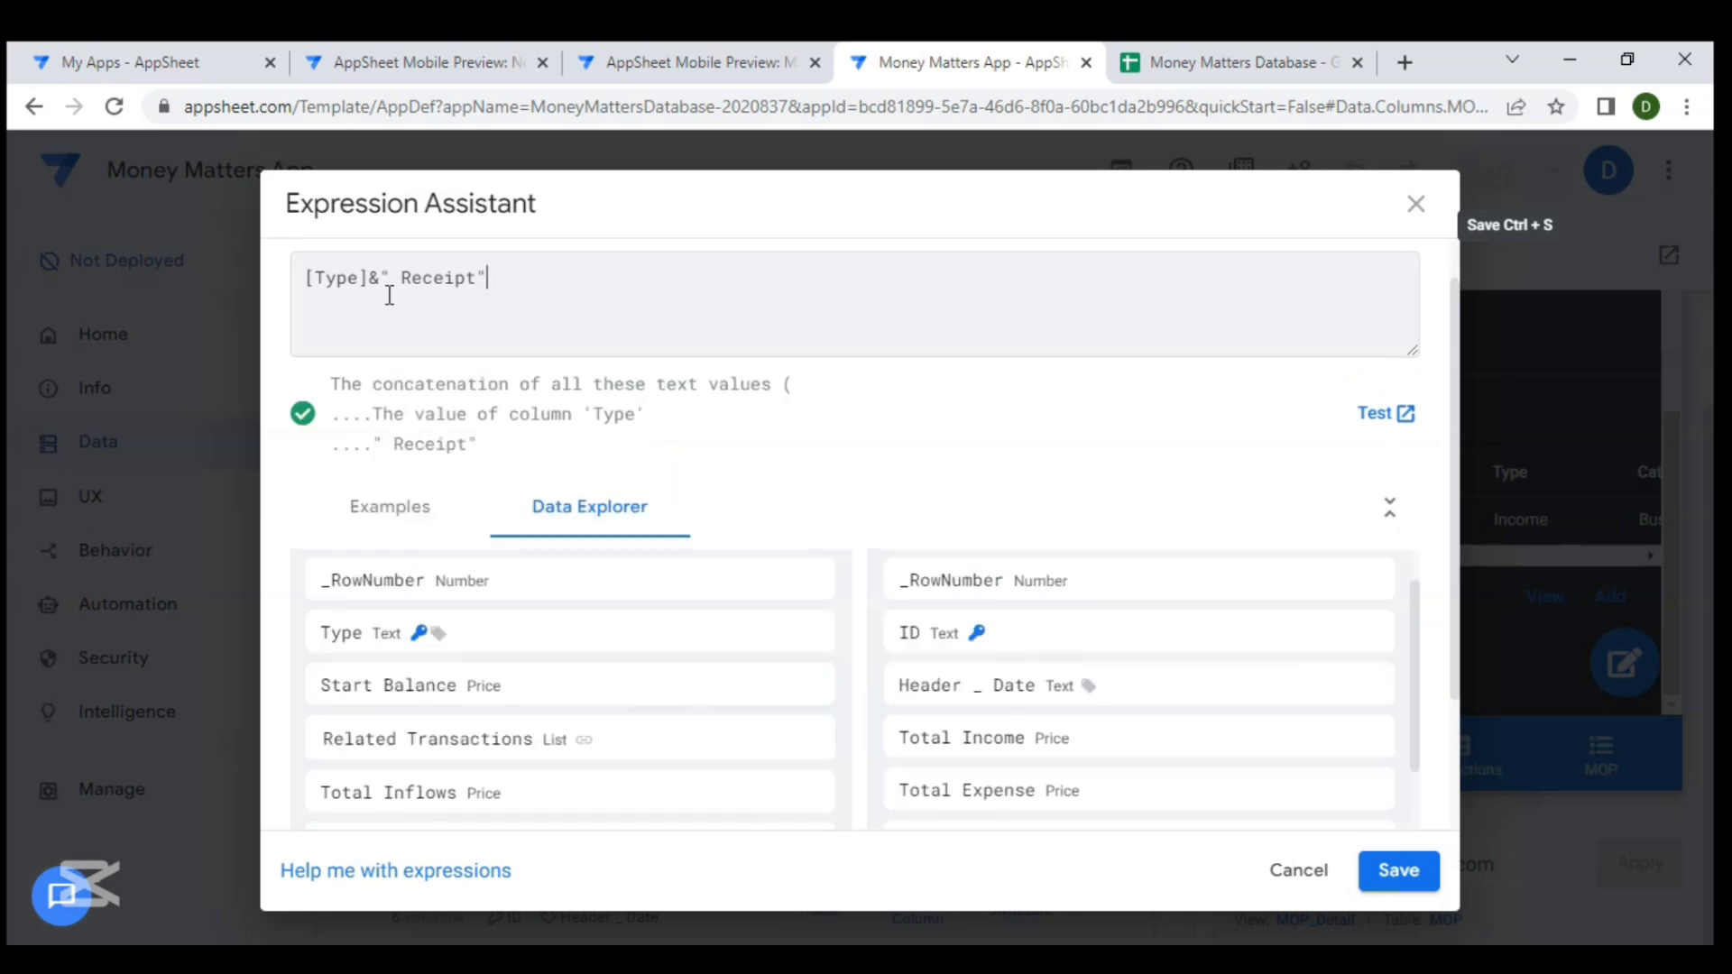
pyautogui.click(1410, 877)
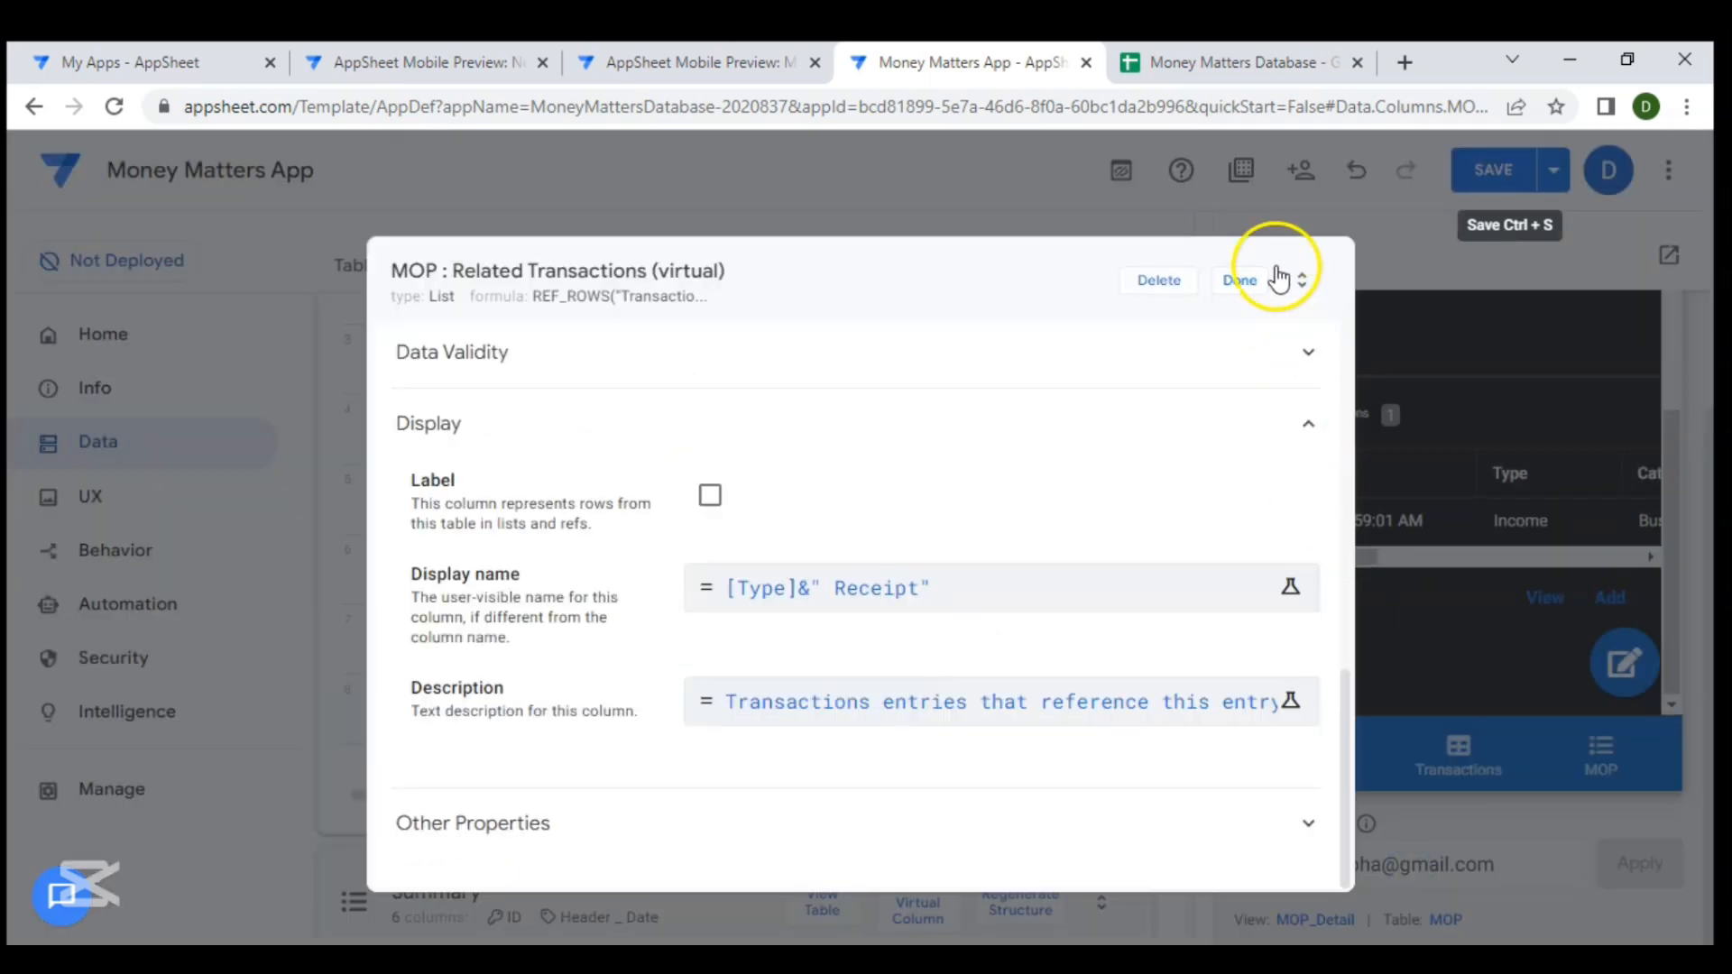
pyautogui.click(1240, 282)
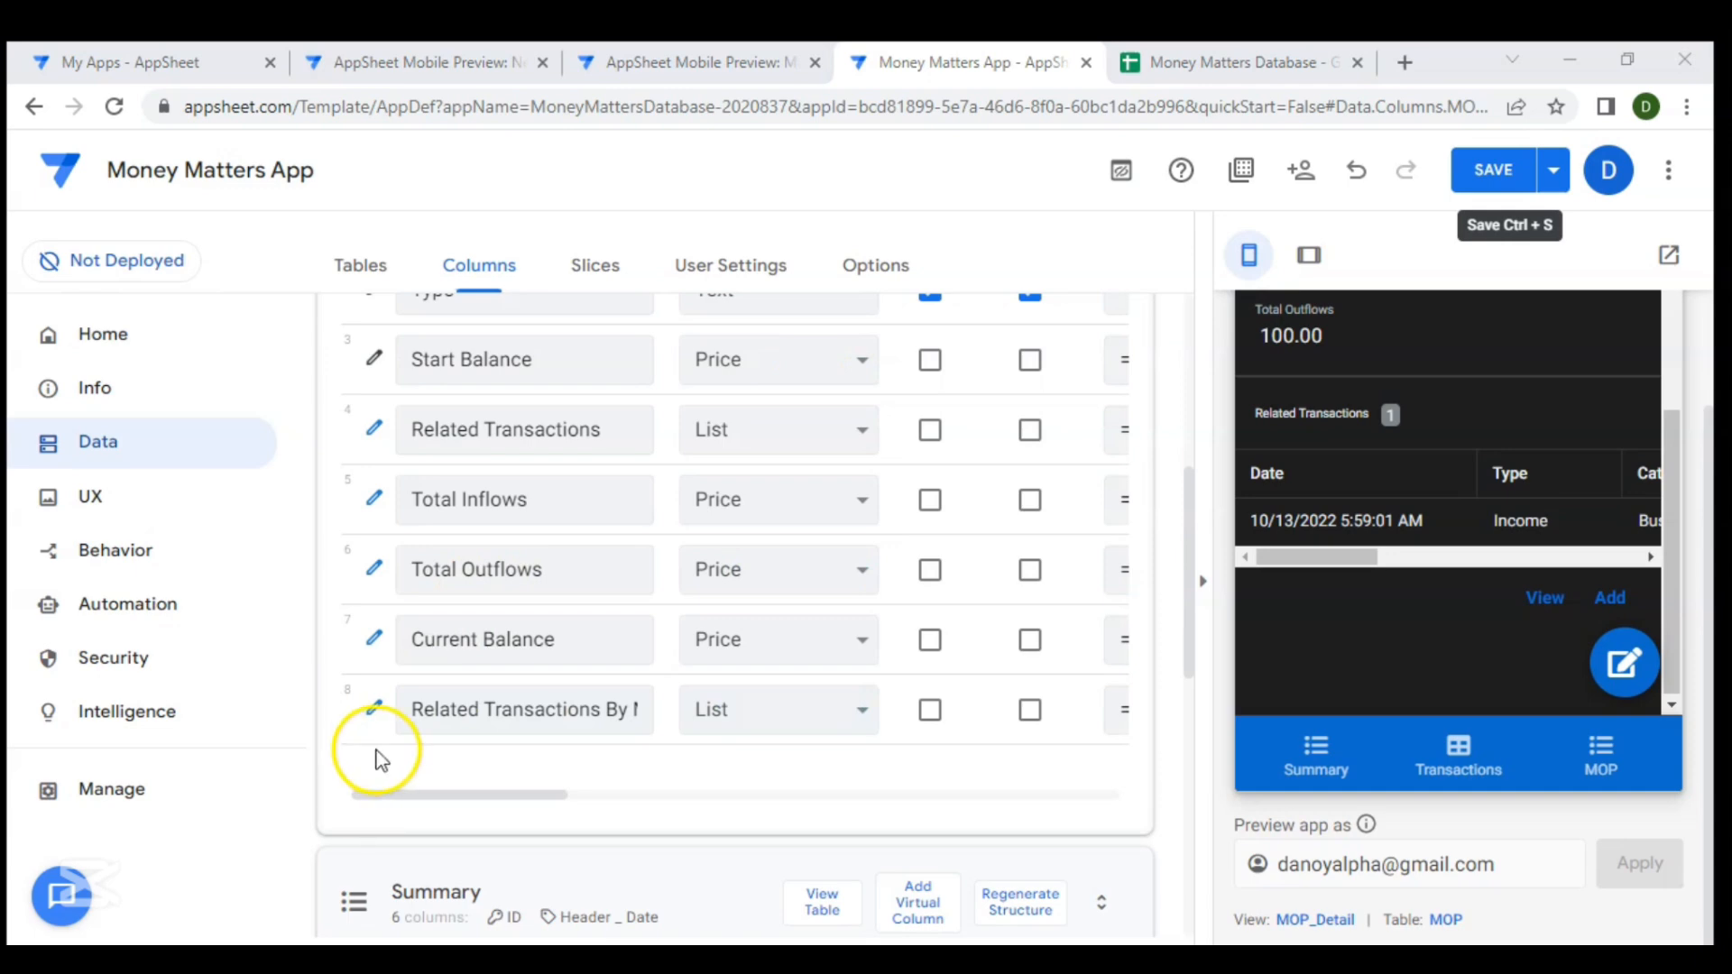
# - Set the Related Transactions By Mode of Payment - Out column's display name expression to [Type]&" Payment" and save the app
pyautogui.click(374, 710)
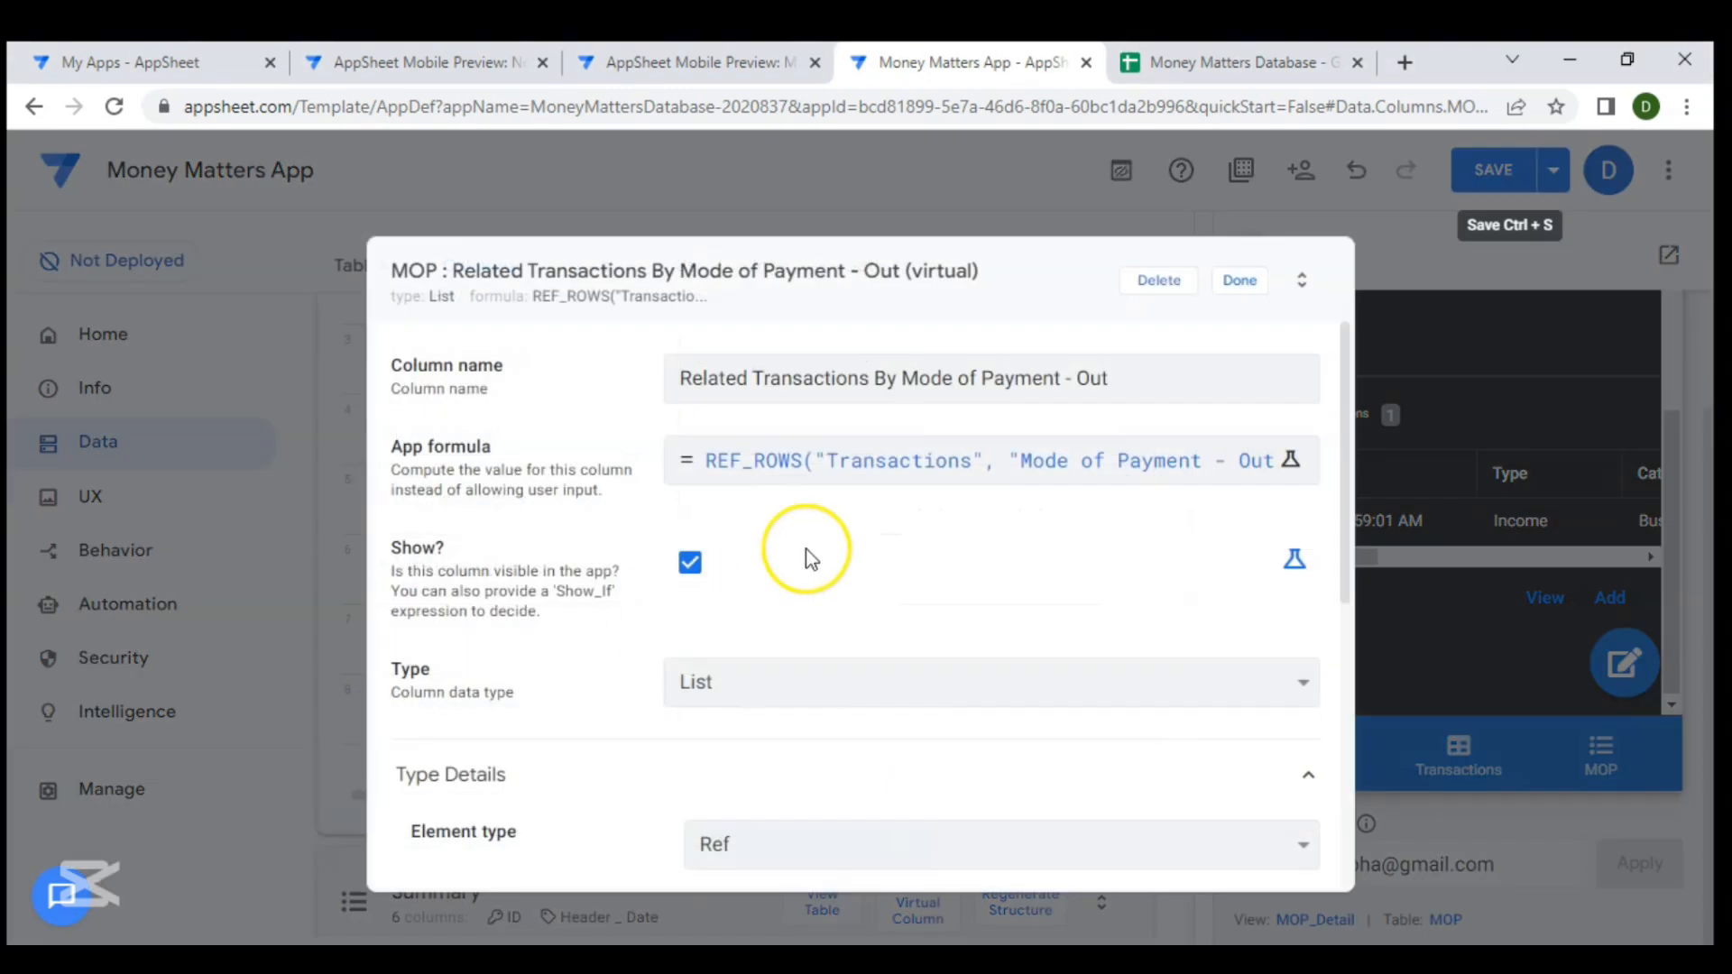
pyautogui.scroll(-6, 808, 558)
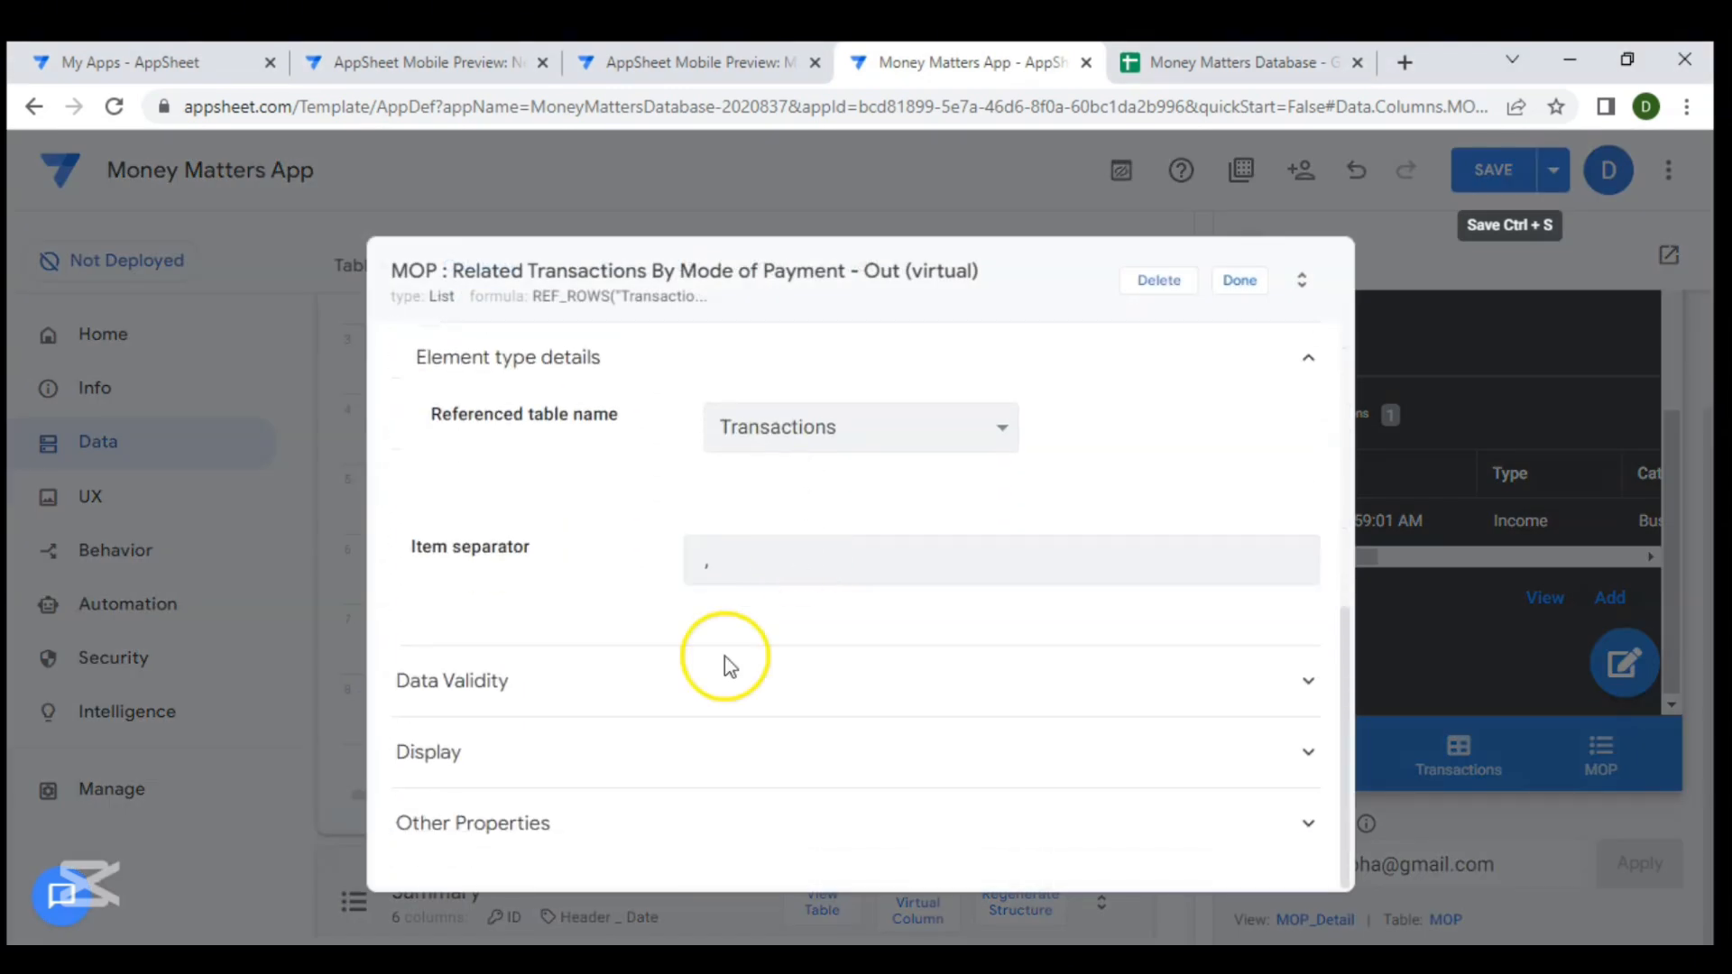
pyautogui.click(743, 766)
pyautogui.scroll(-4, 745, 767)
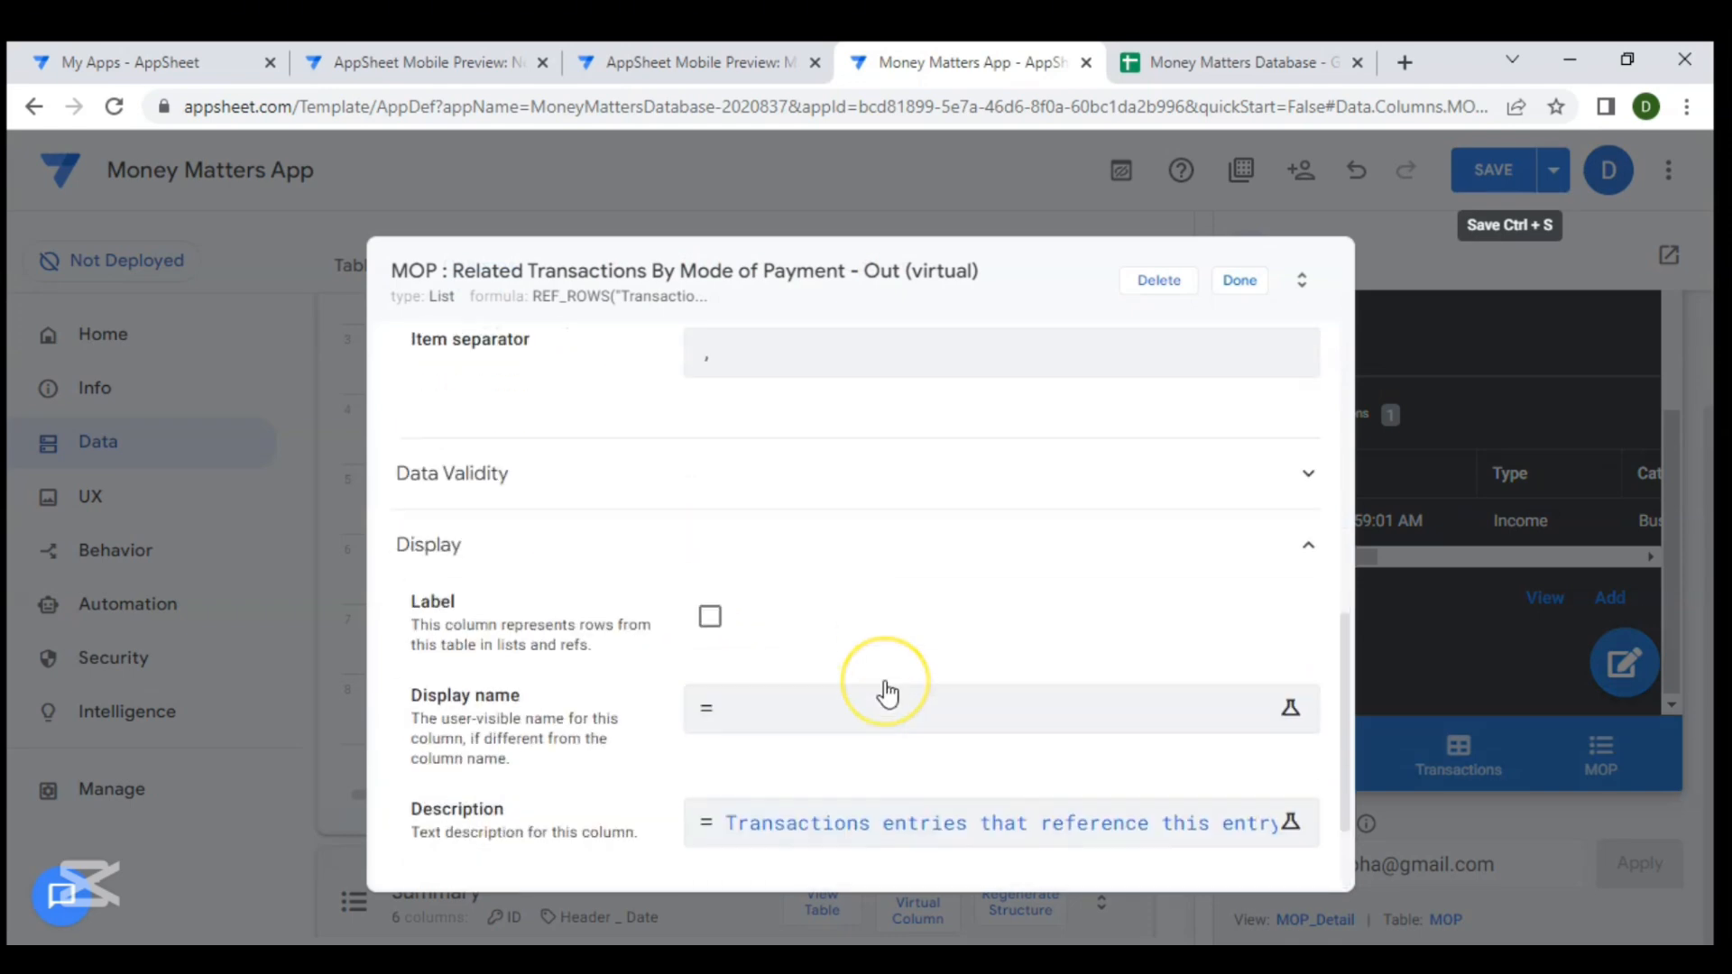
pyautogui.click(858, 587)
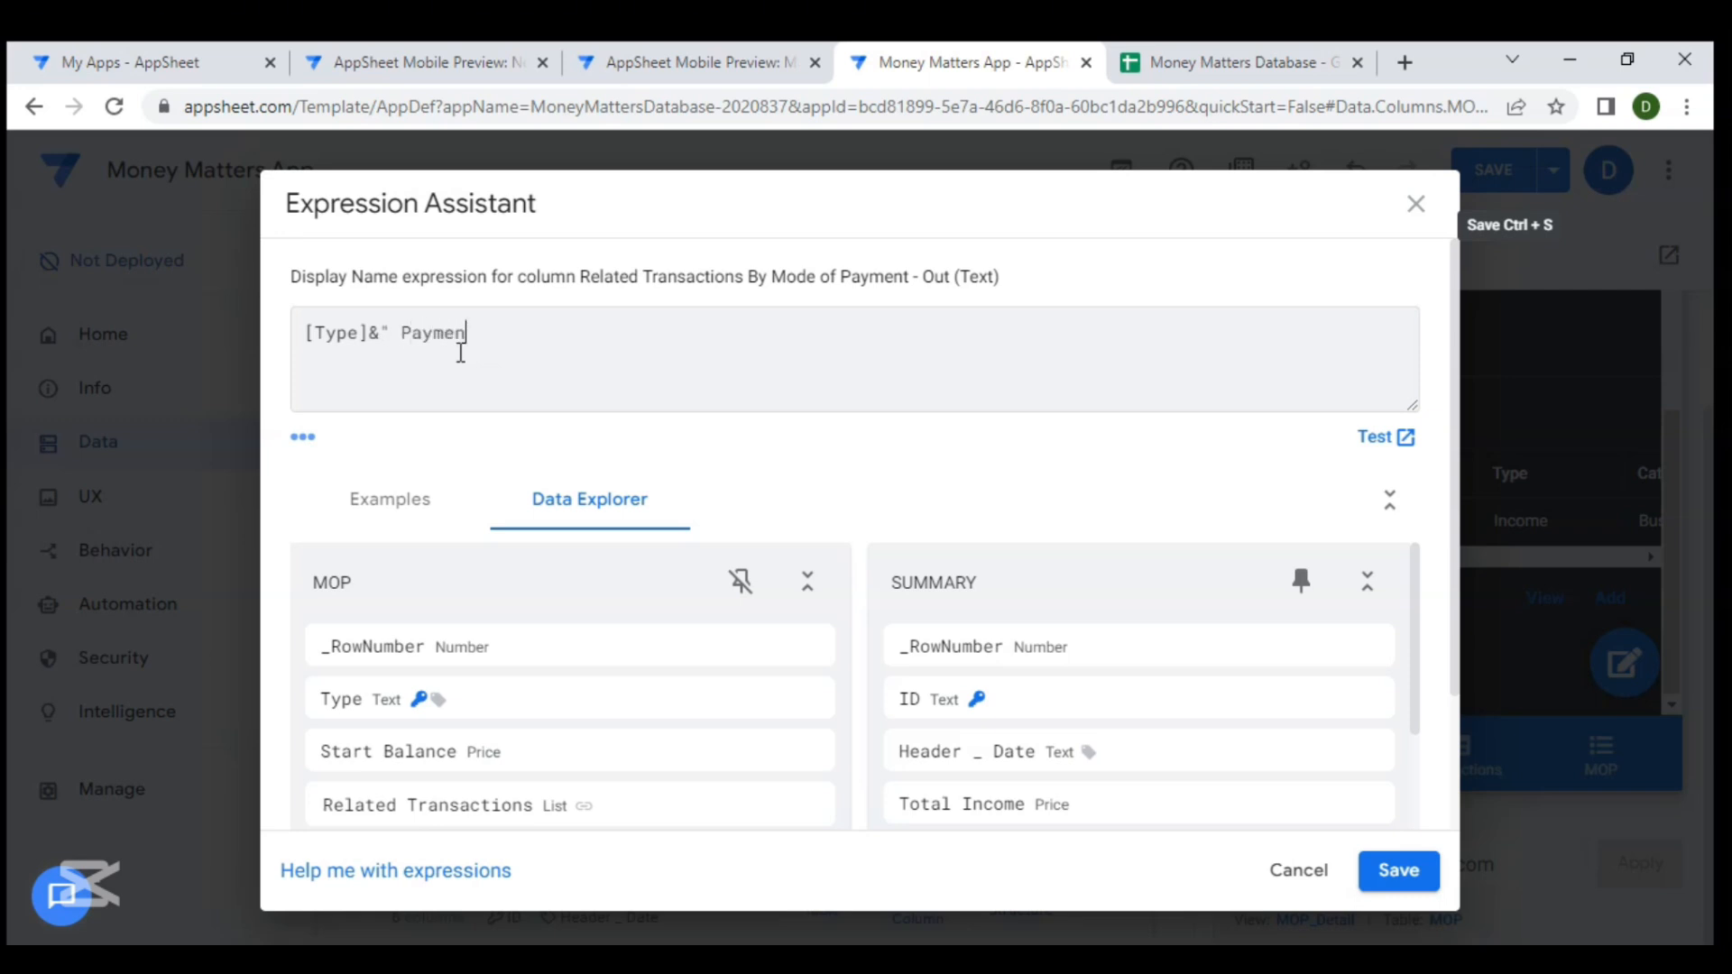
pyautogui.click(830, 525)
pyautogui.click(1396, 871)
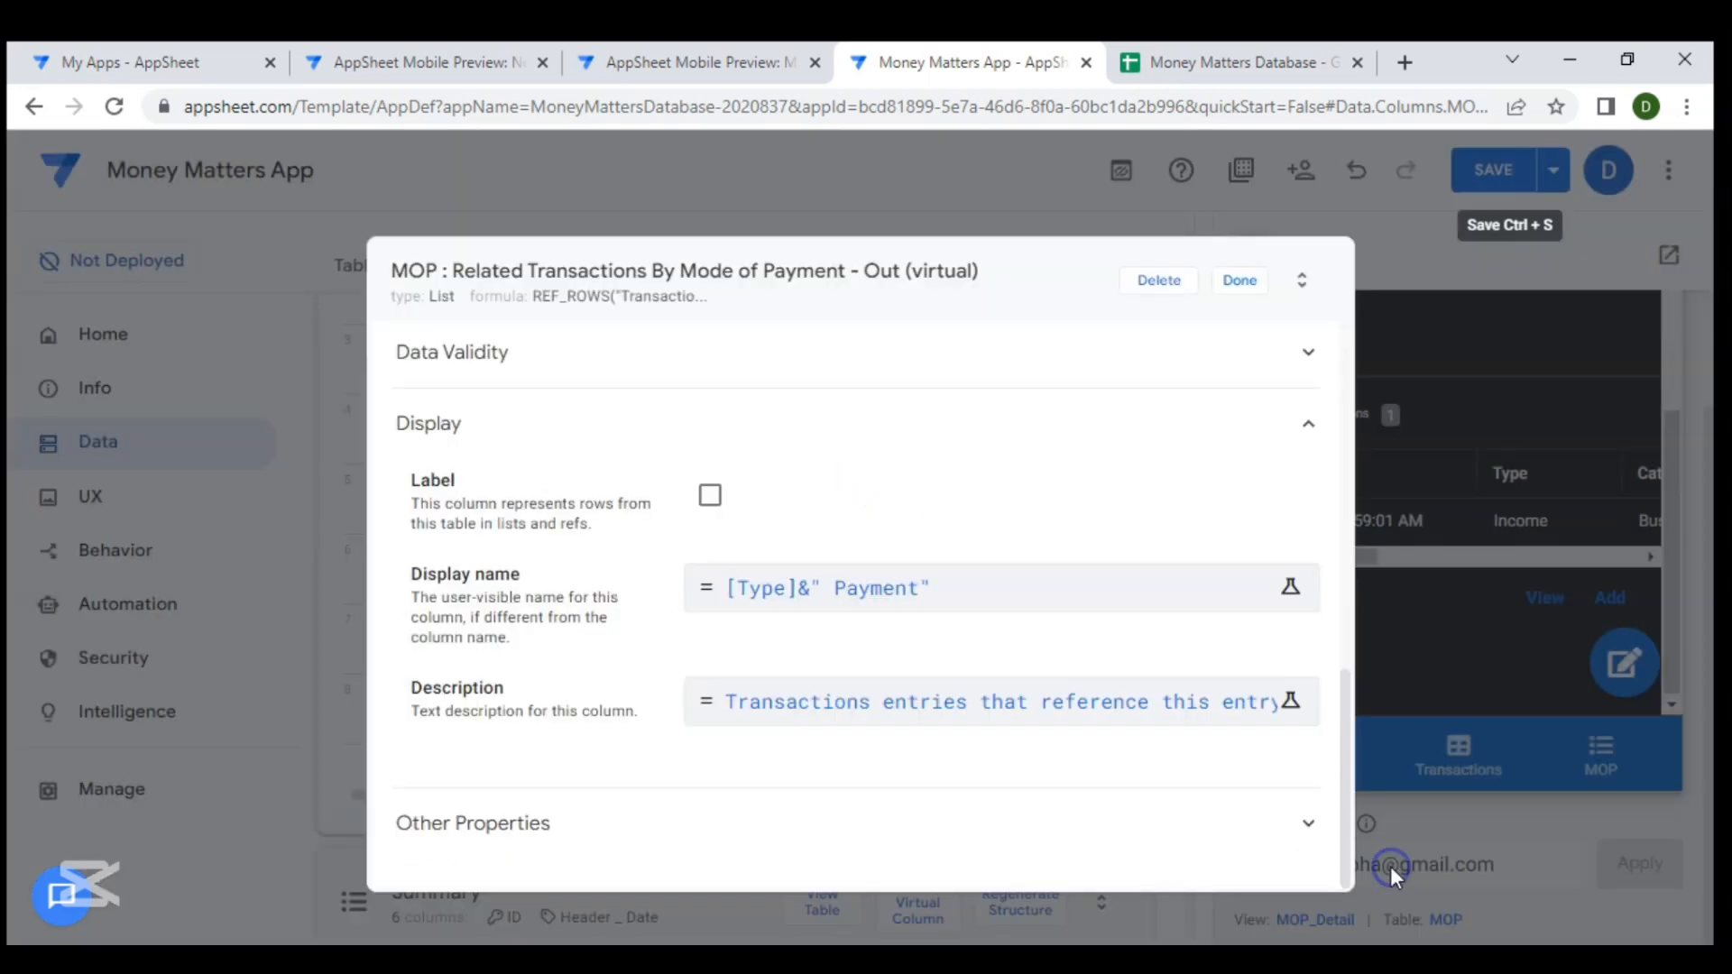
pyautogui.click(1236, 287)
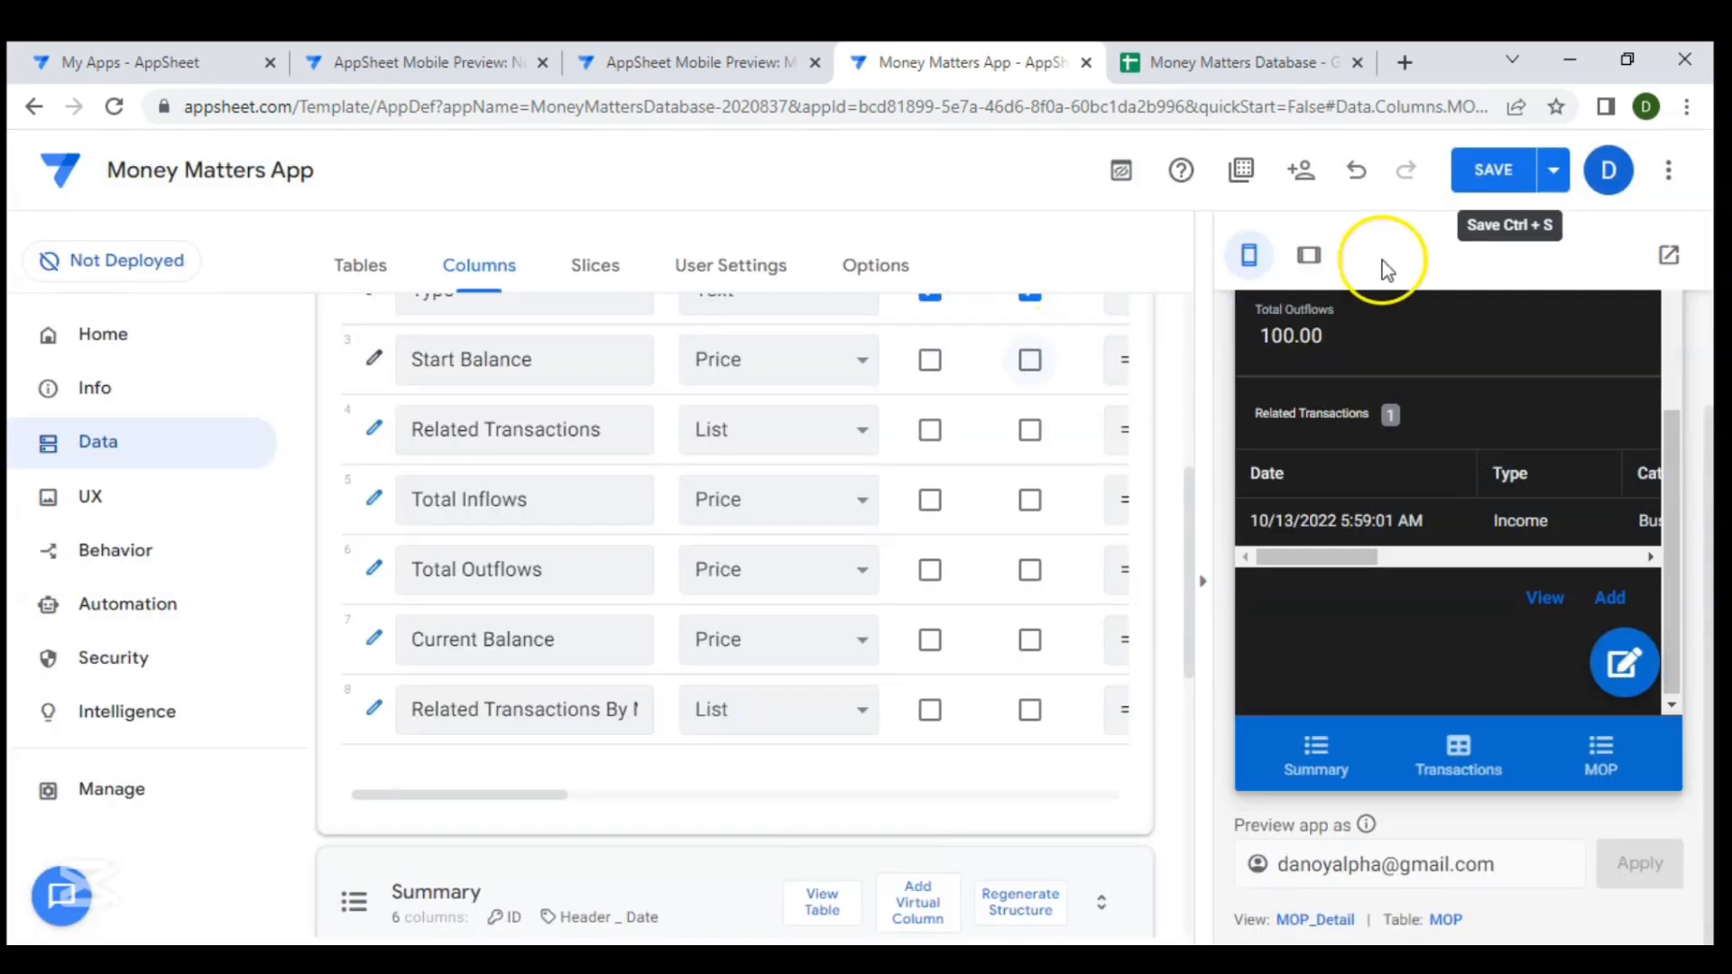
pyautogui.click(1481, 185)
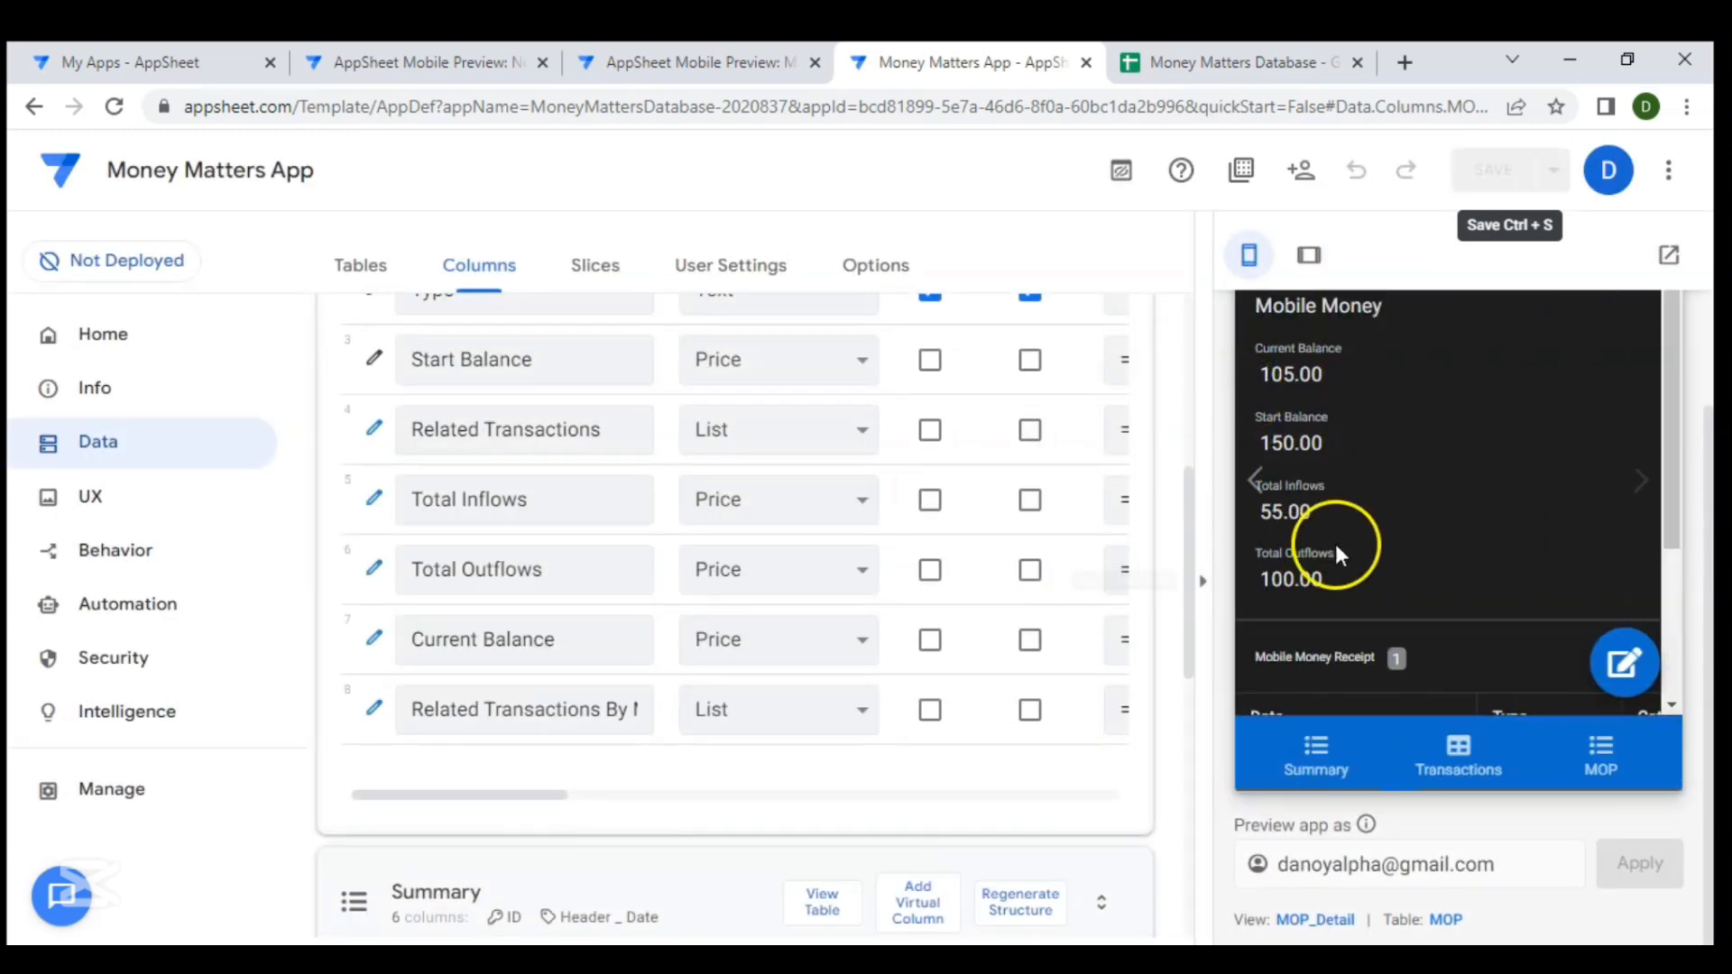
# - Scroll through the Mobile Money detail view in the preview to check its related transaction sections
pyautogui.scroll(-2, 1334, 550)
pyautogui.scroll(4, 1334, 557)
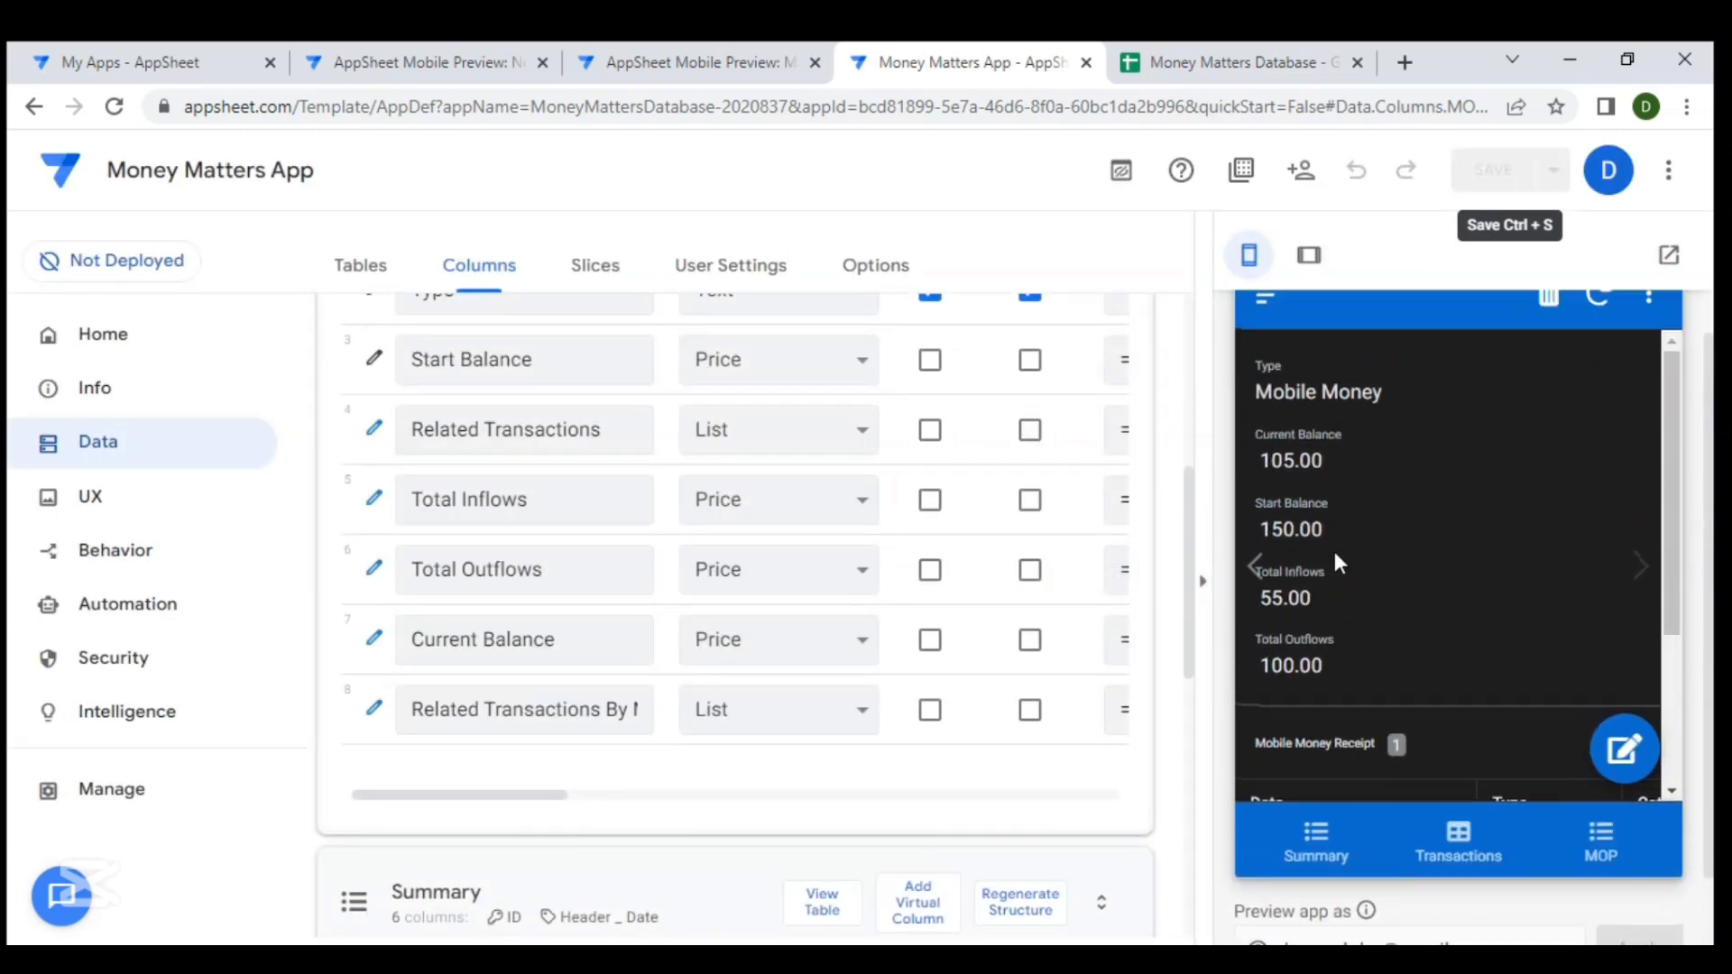
pyautogui.scroll(-3, 1378, 477)
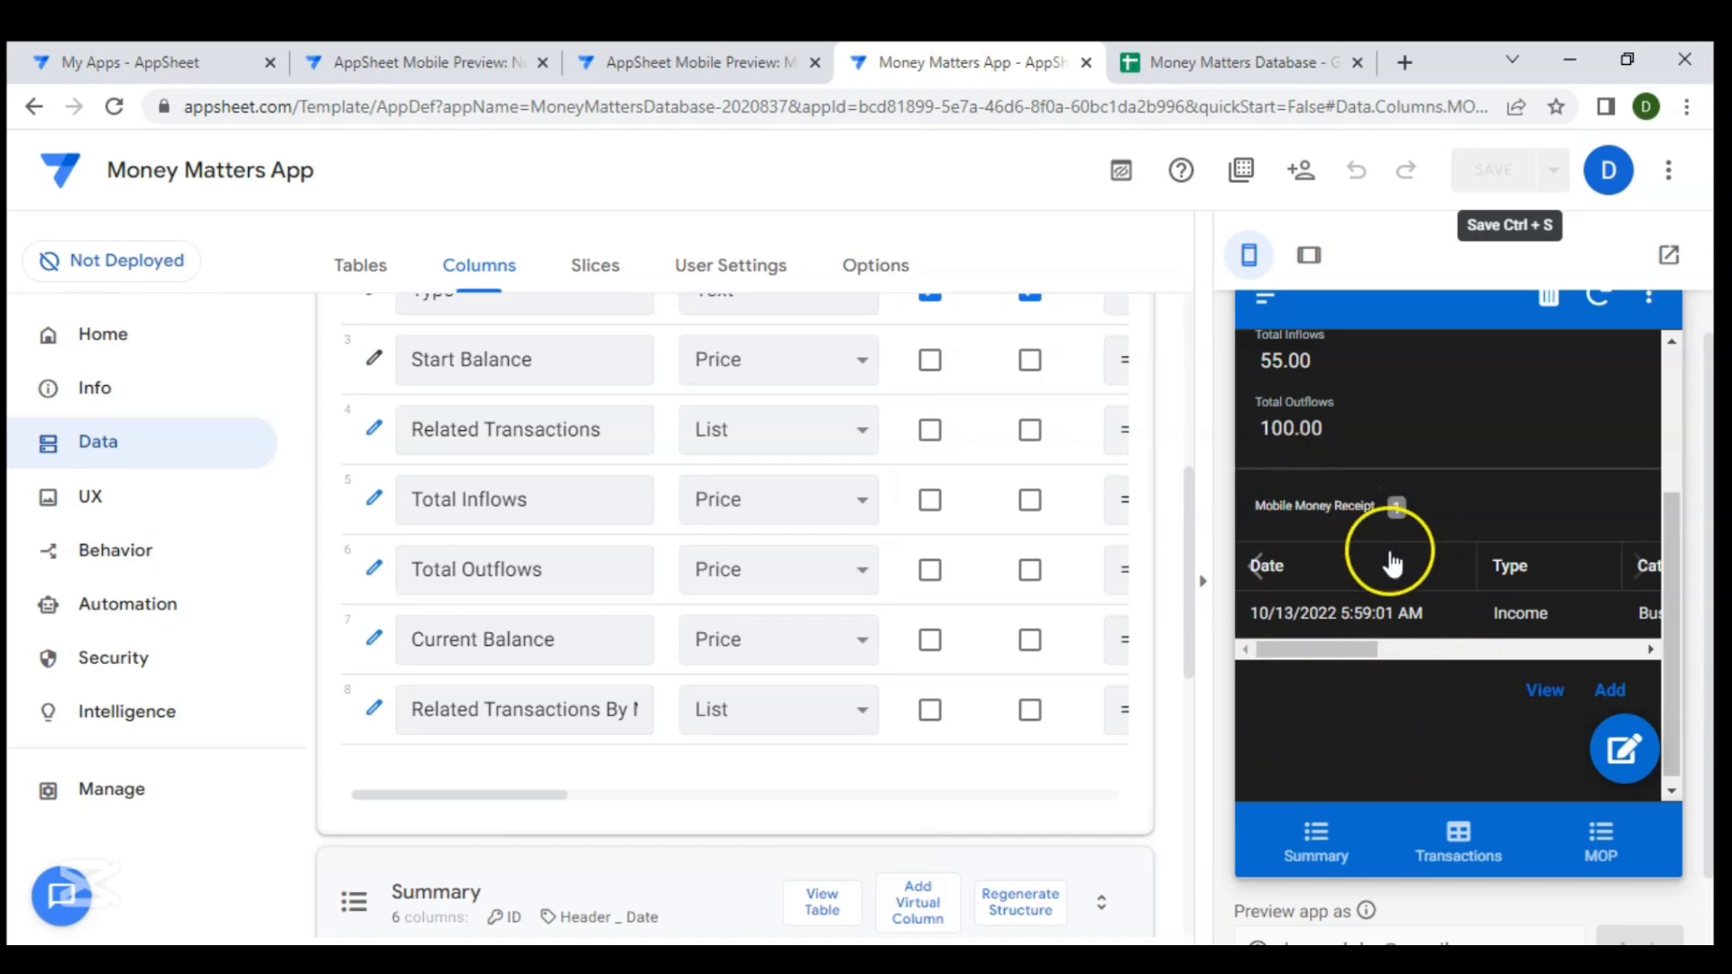
pyautogui.scroll(2, 1390, 555)
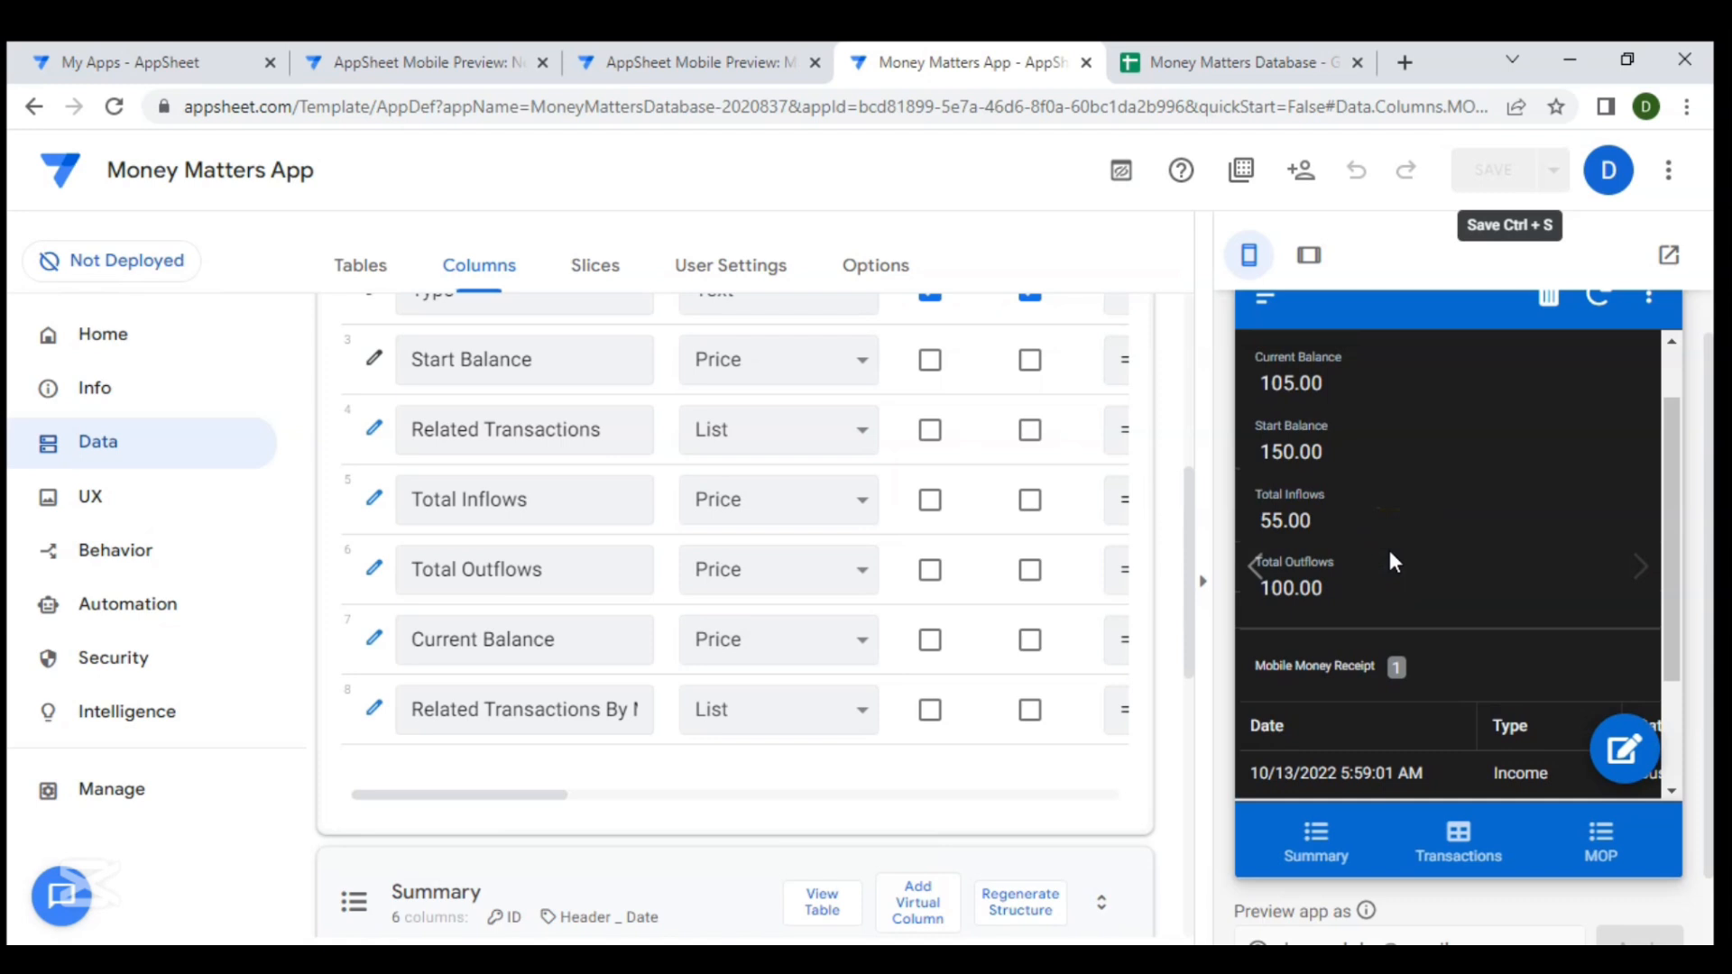
pyautogui.scroll(-1, 1390, 554)
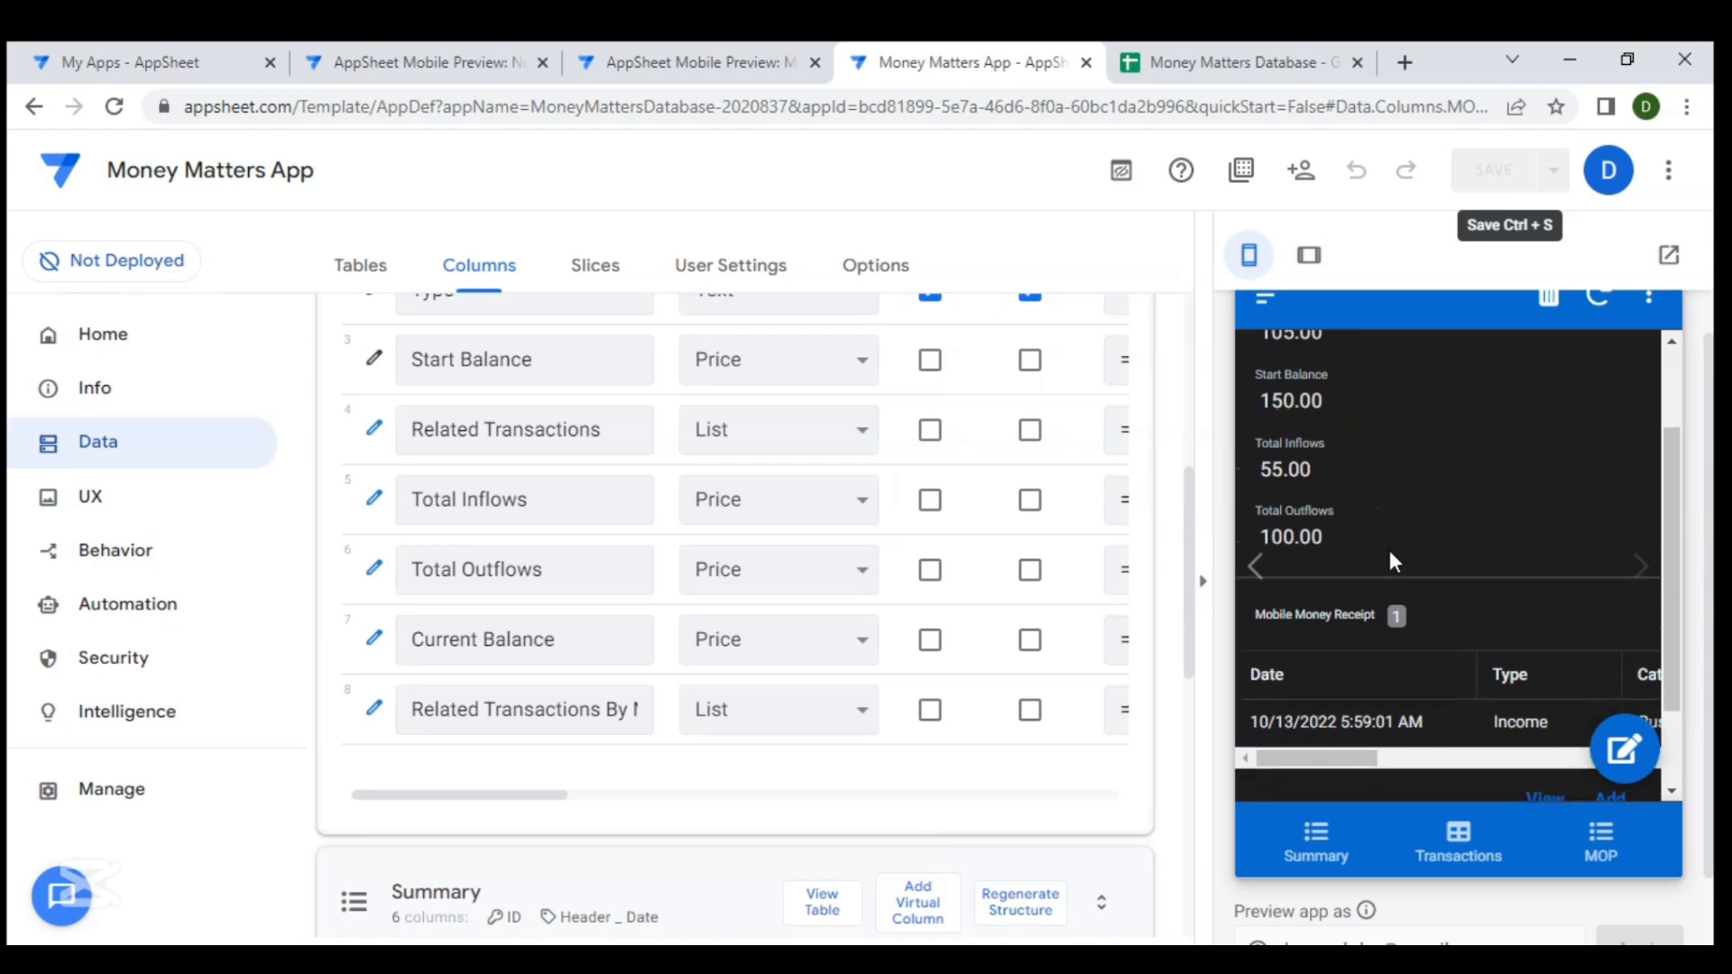
pyautogui.scroll(2, 1389, 554)
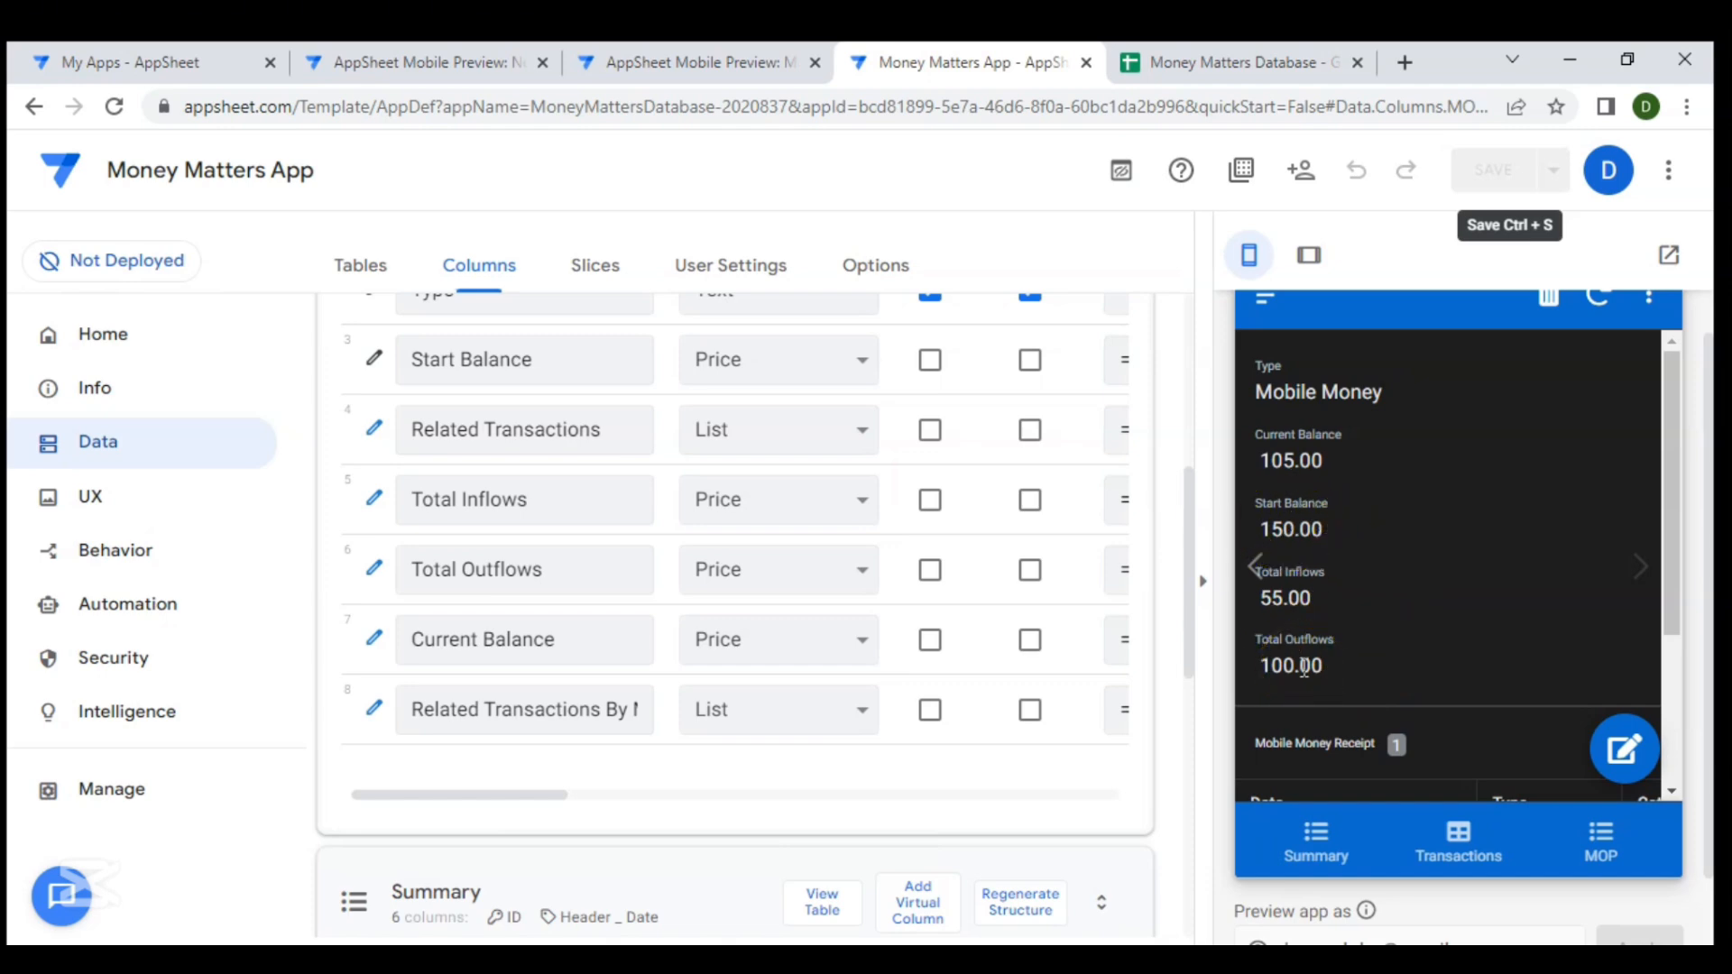
pyautogui.scroll(-3, 1393, 671)
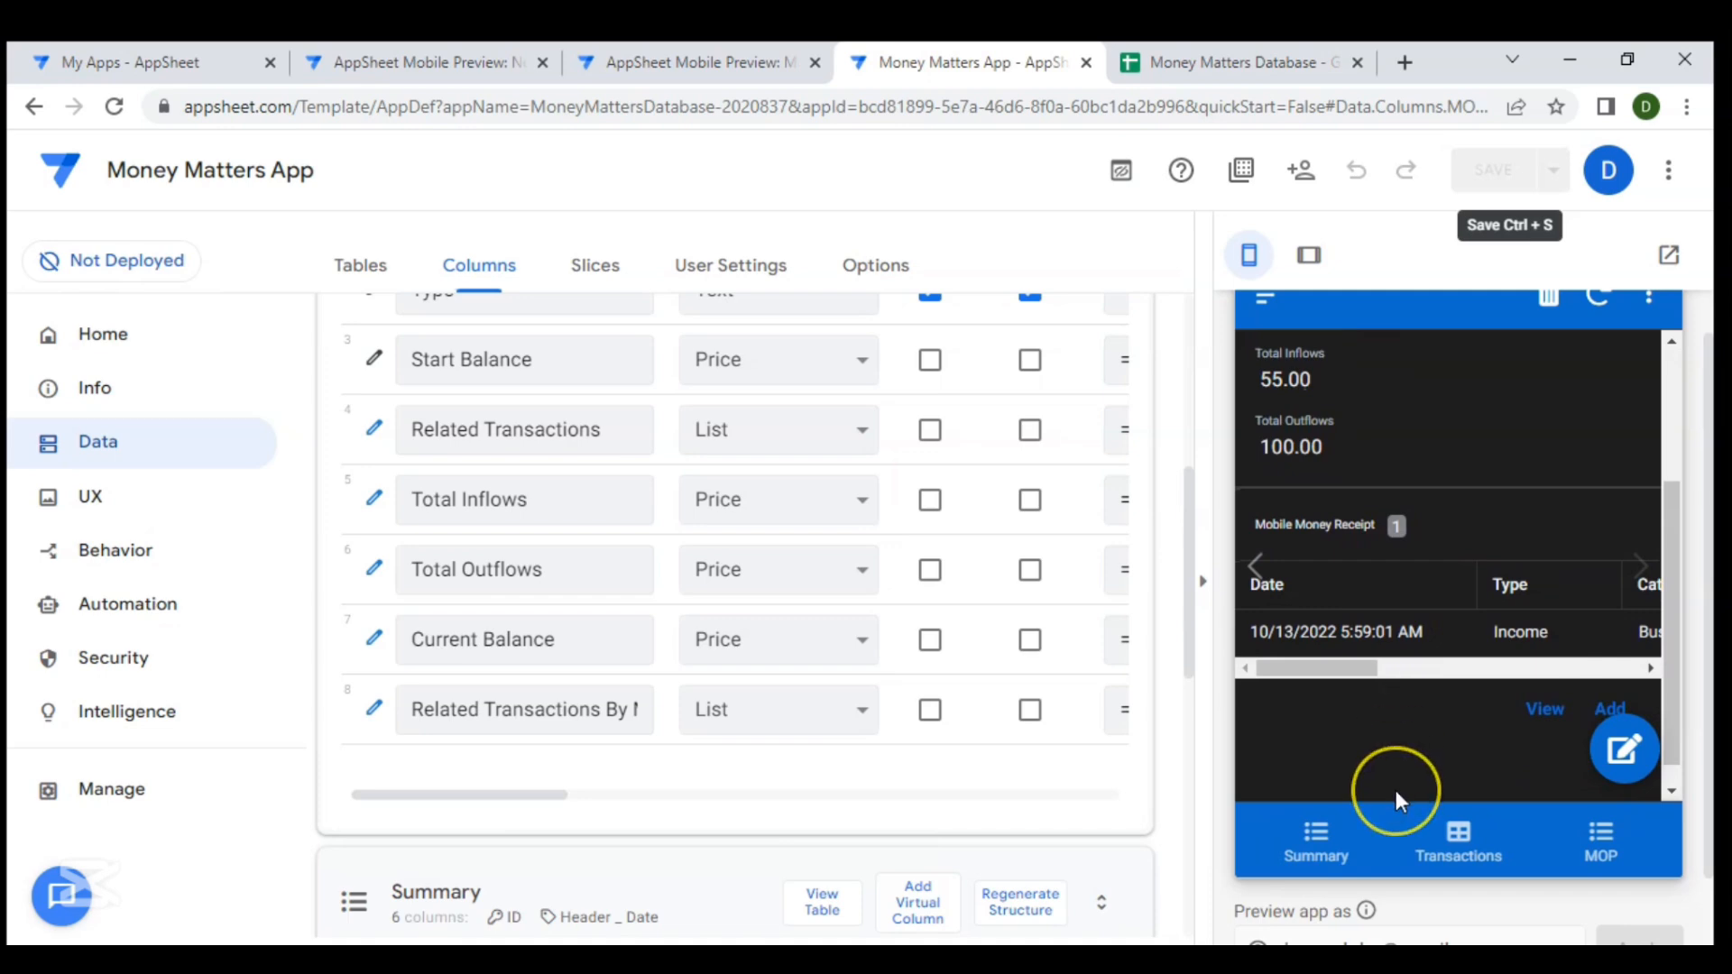
pyautogui.scroll(-1, 1395, 790)
pyautogui.scroll(-1, 1380, 824)
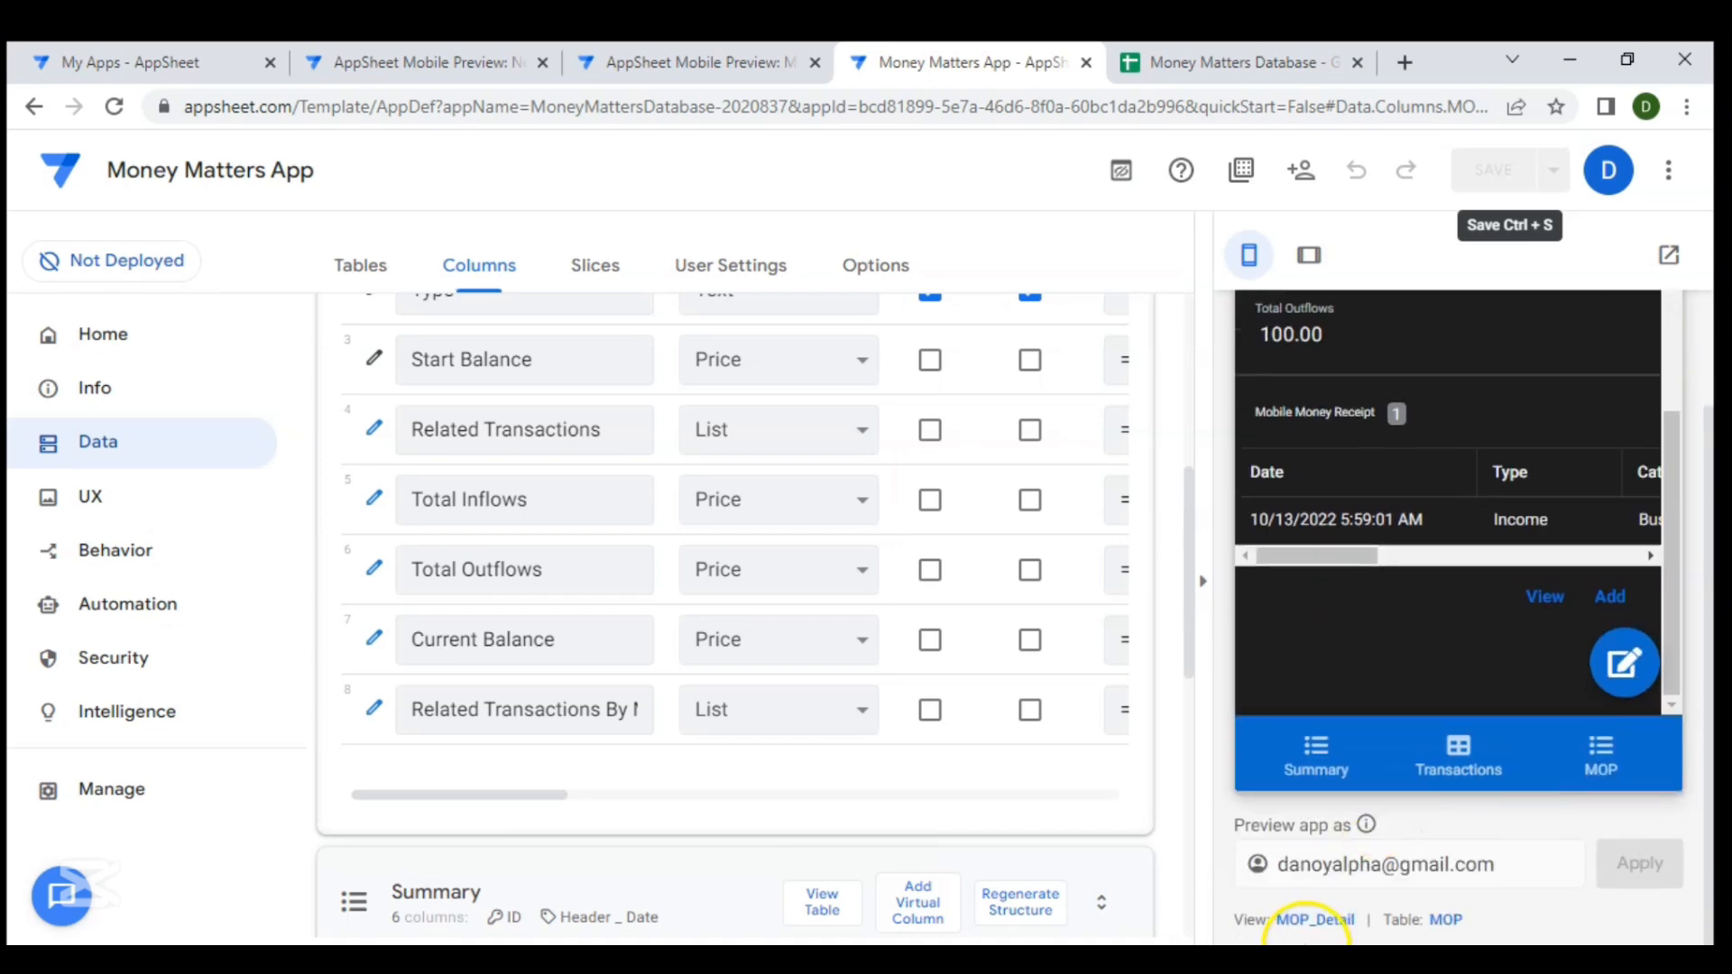
# - Add the Related Transactions By Mode of Payment - Out column to the MOP_Detail view's column order
pyautogui.click(1310, 920)
pyautogui.scroll(-5, 596, 578)
pyautogui.scroll(-2, 595, 585)
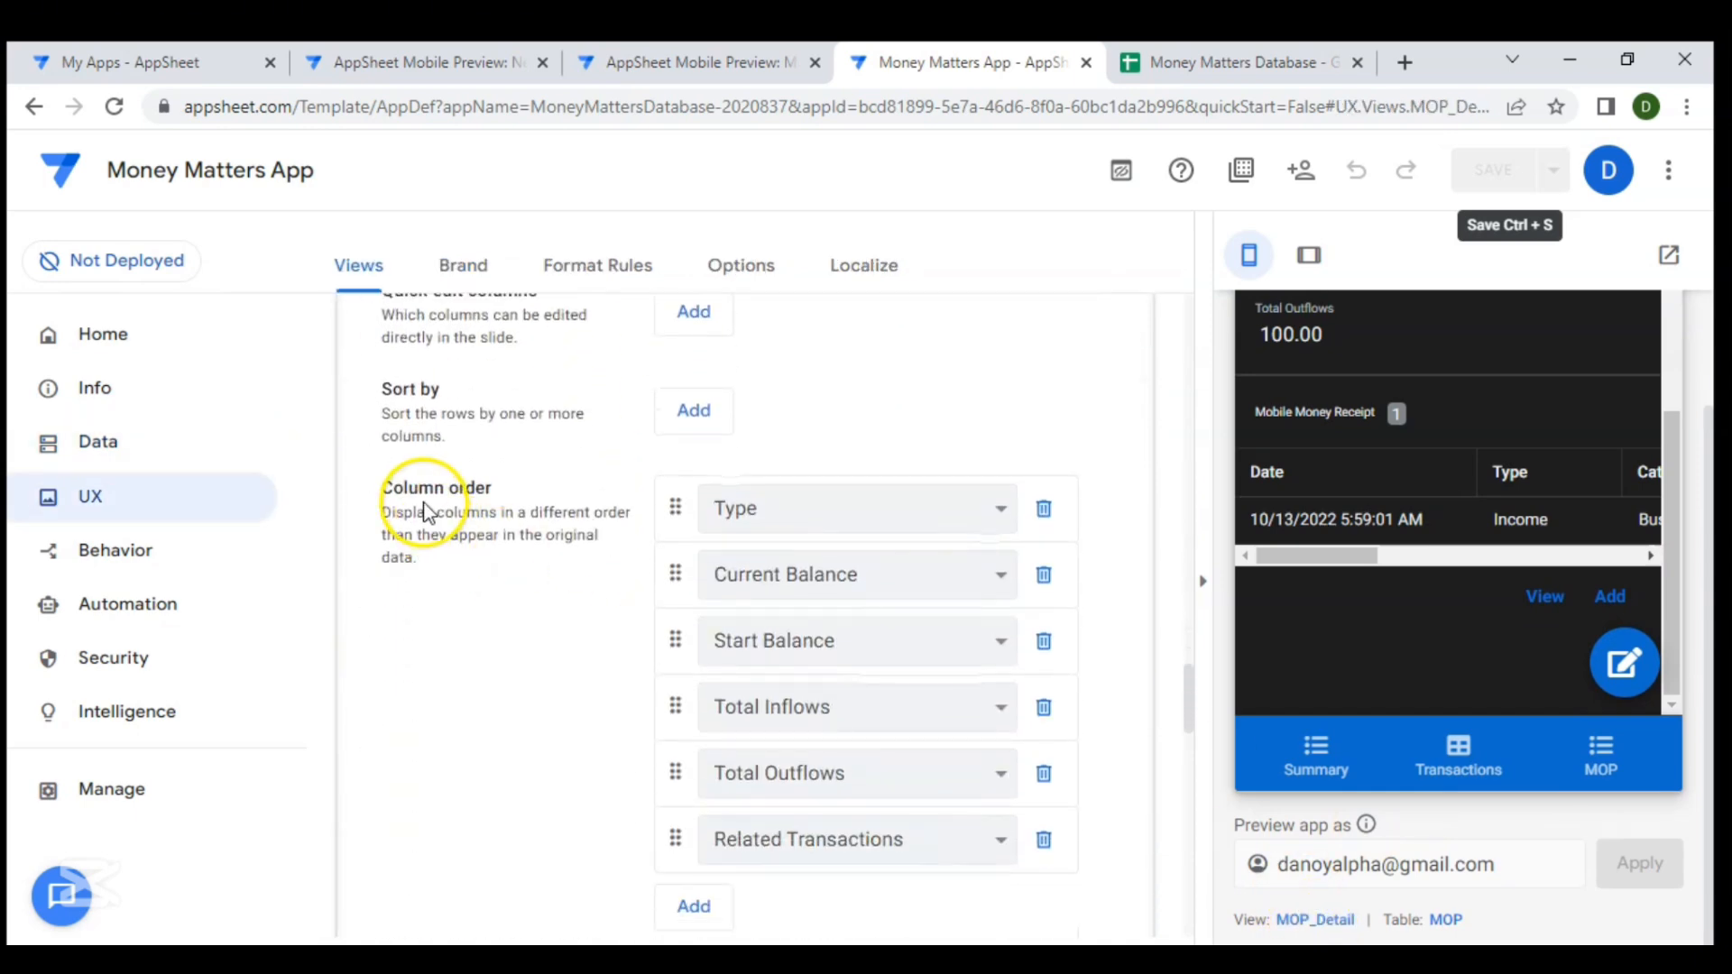
pyautogui.scroll(-3, 529, 581)
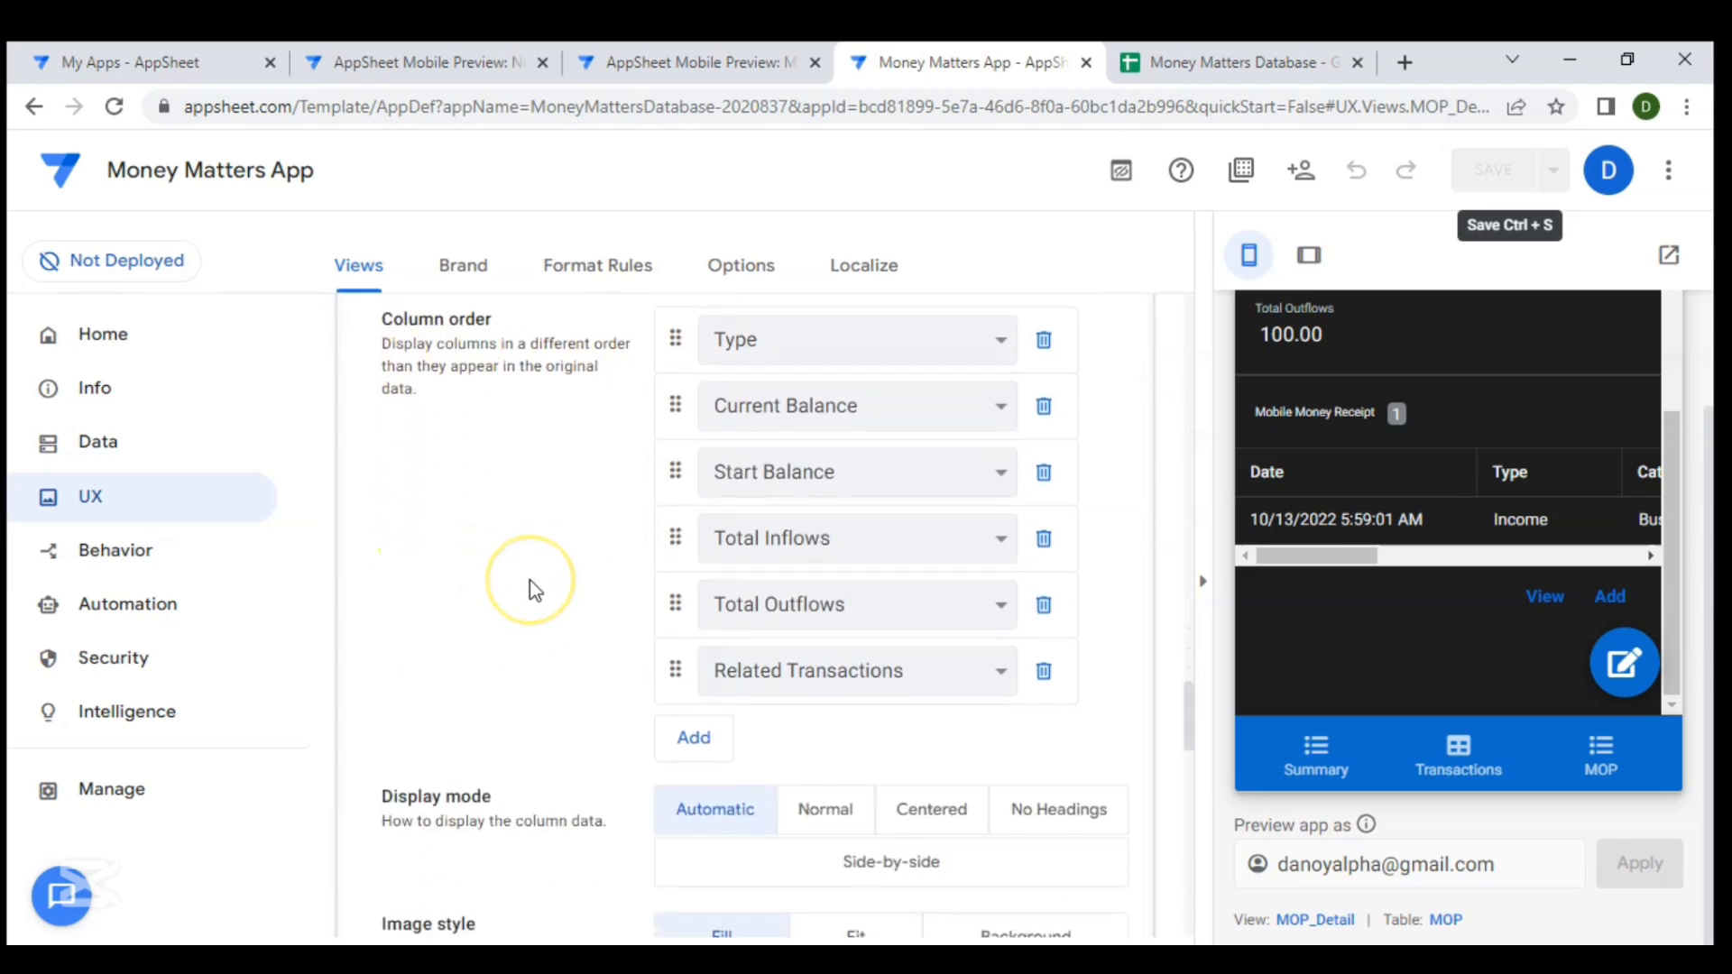
pyautogui.click(694, 623)
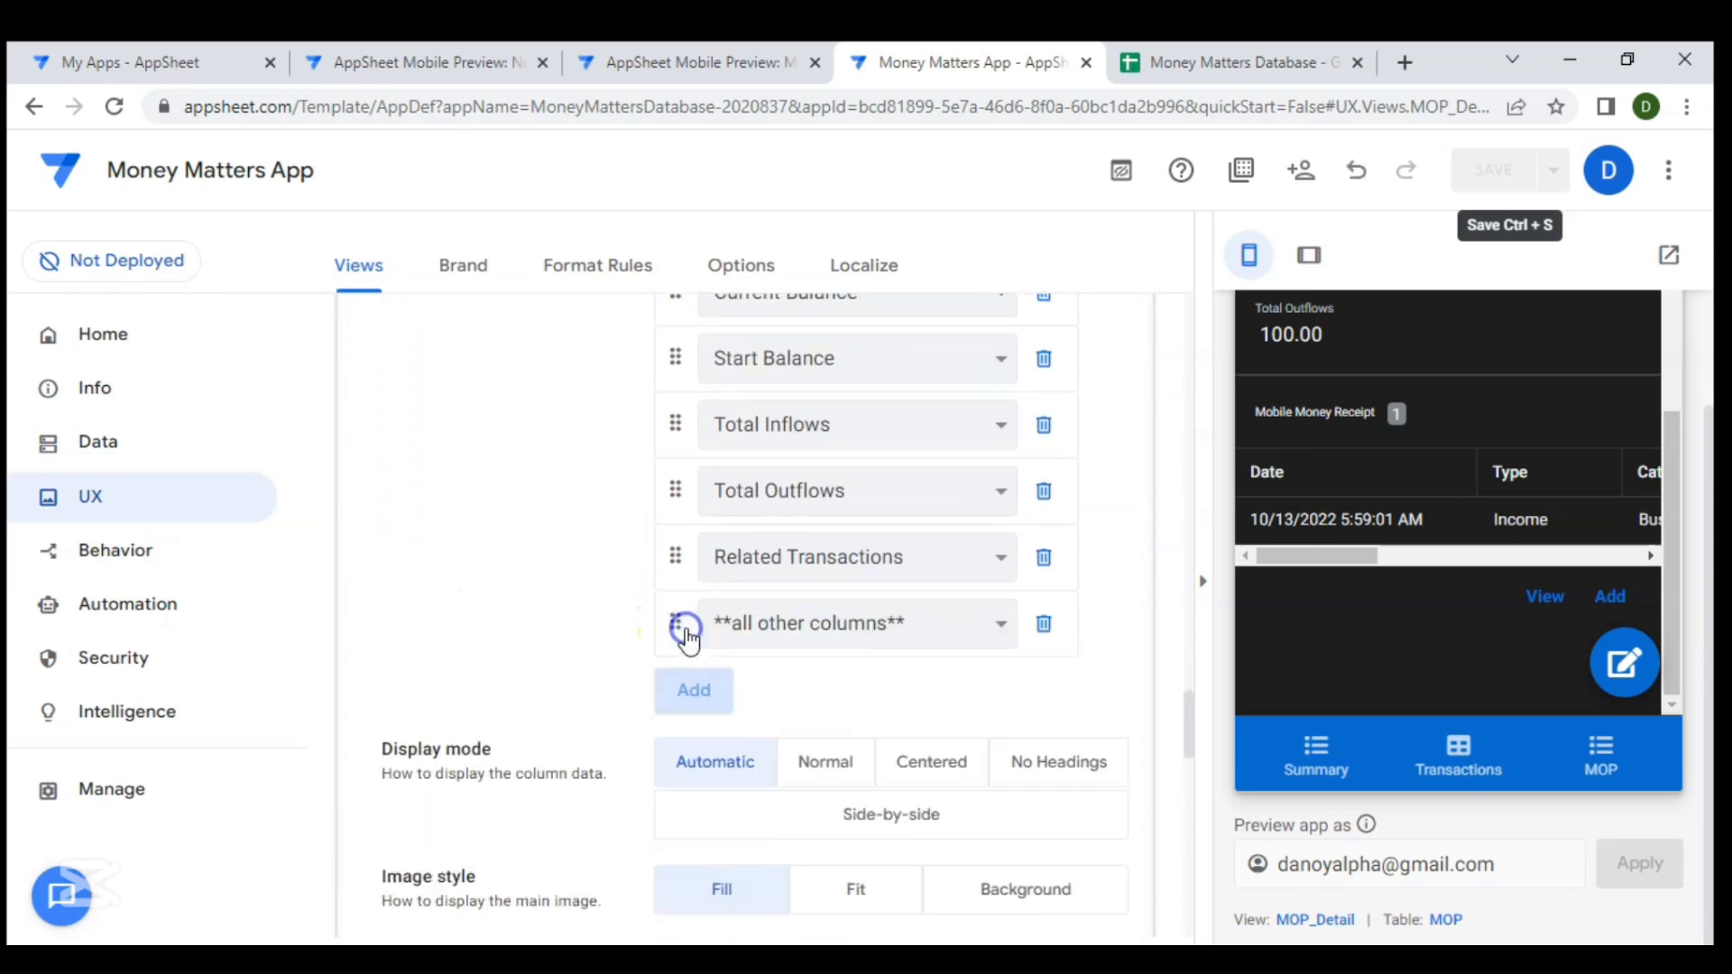
pyautogui.click(787, 626)
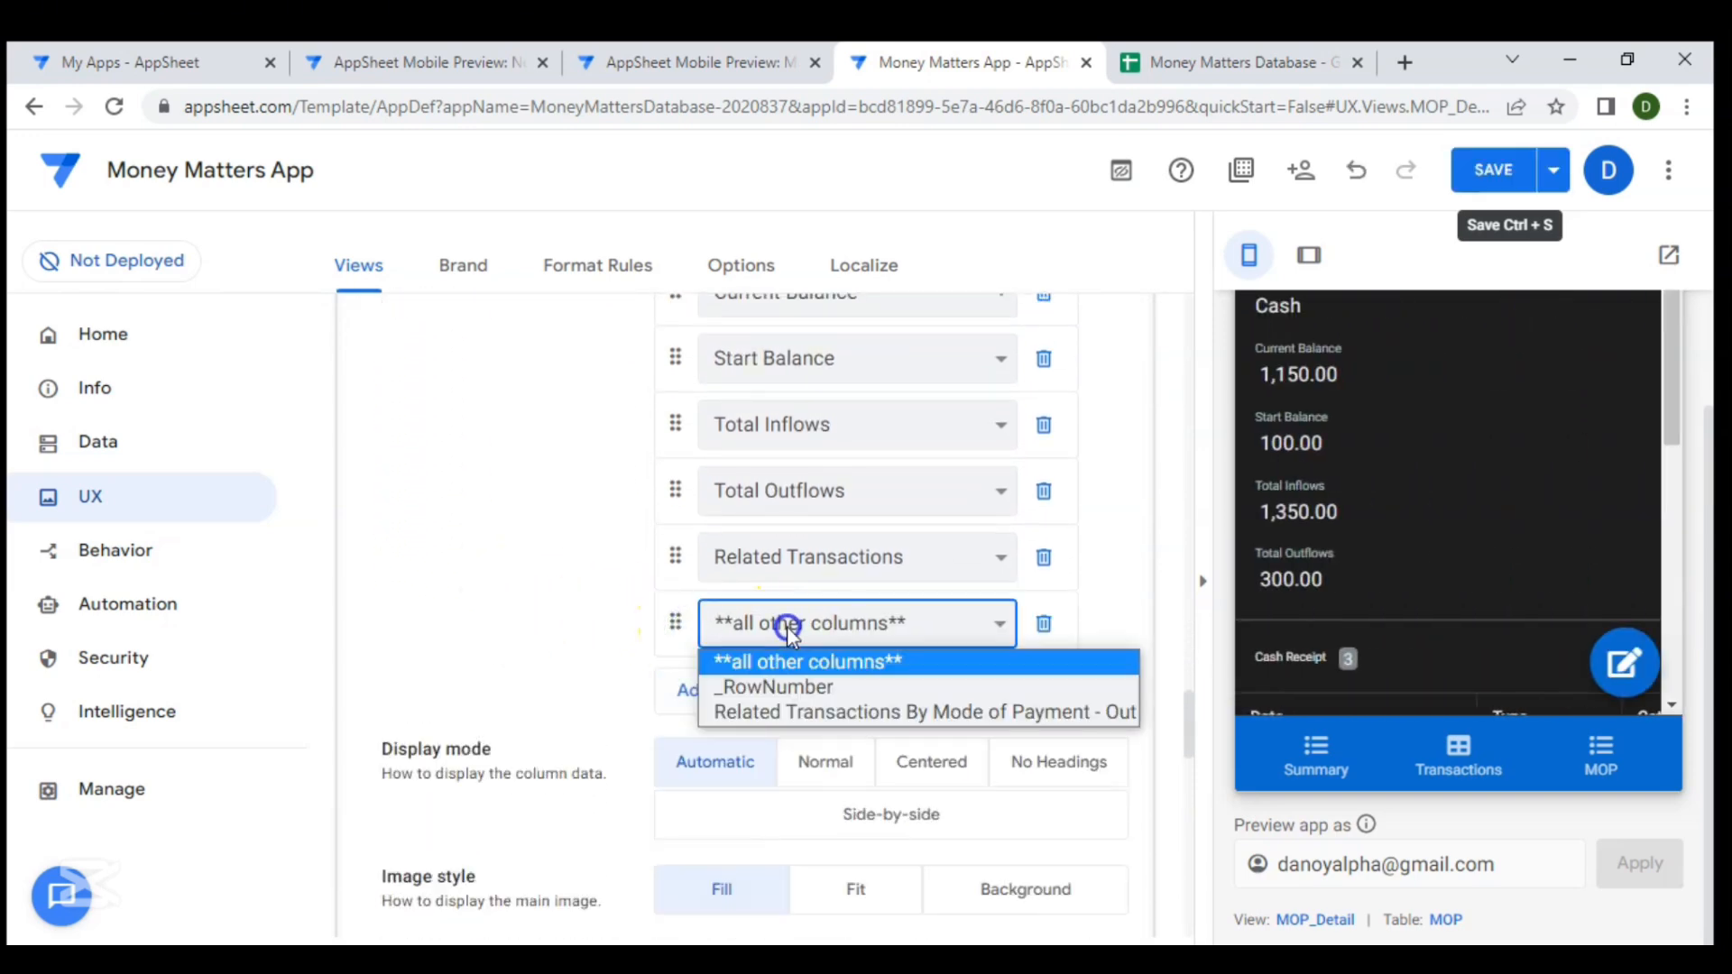
pyautogui.click(794, 713)
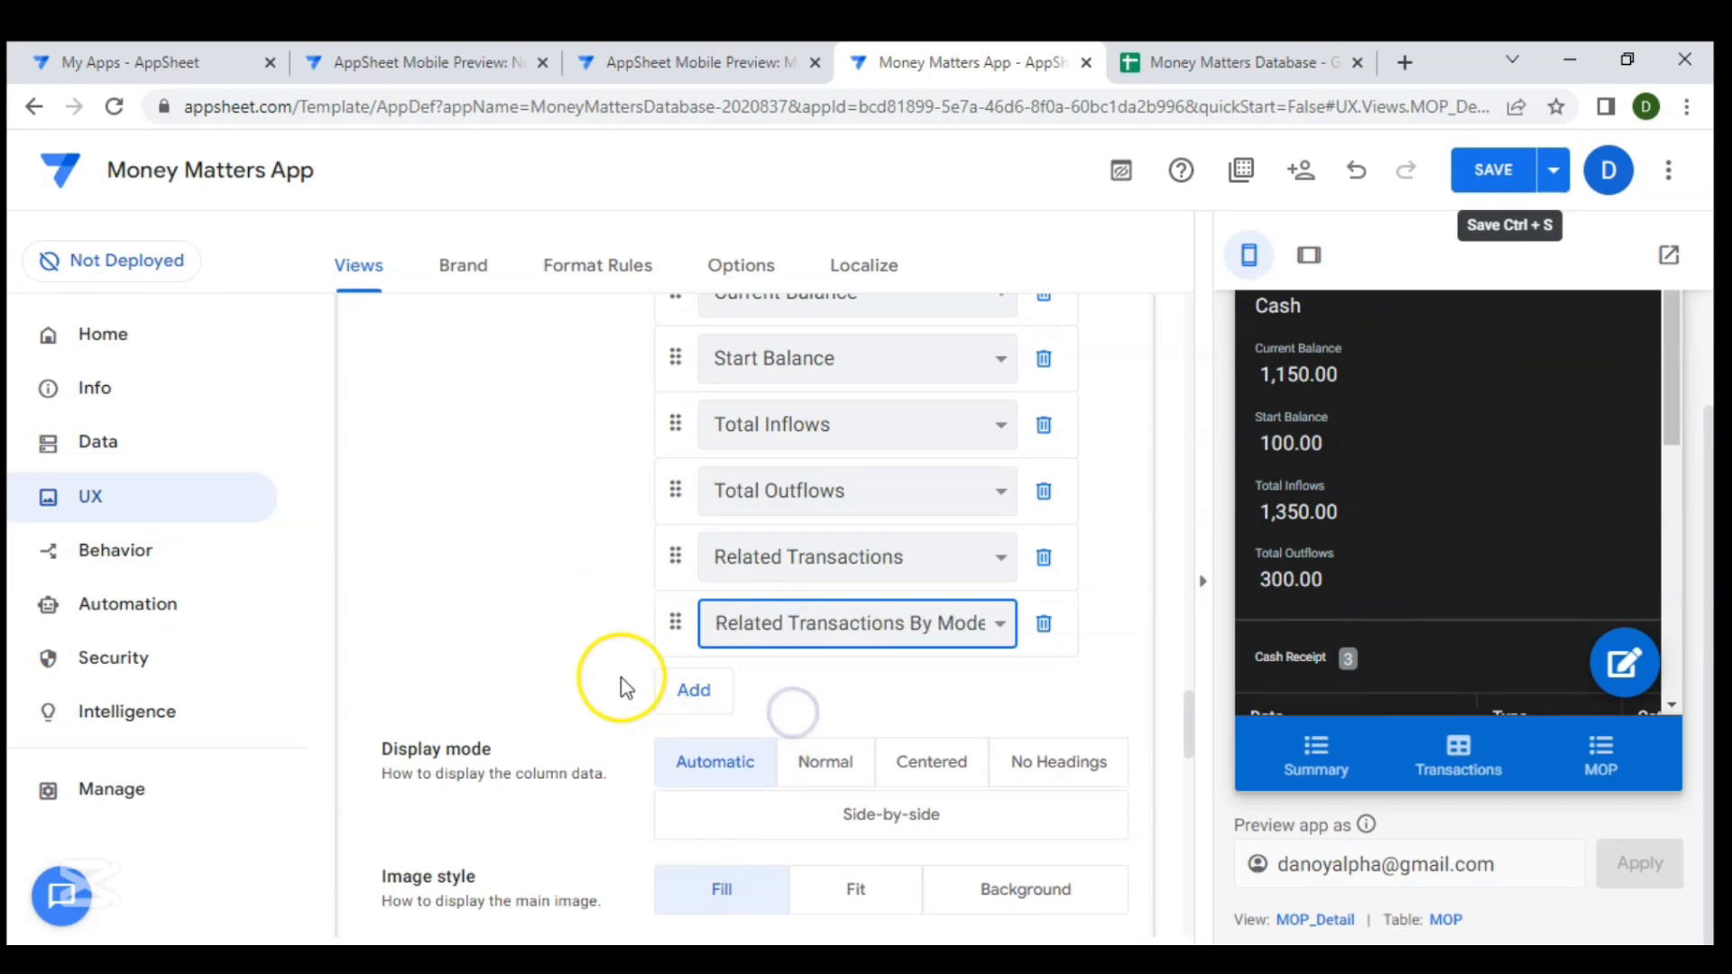
# - Set the MOP_Detail view's header column to Type
pyautogui.scroll(2, 631, 685)
pyautogui.scroll(1, 627, 687)
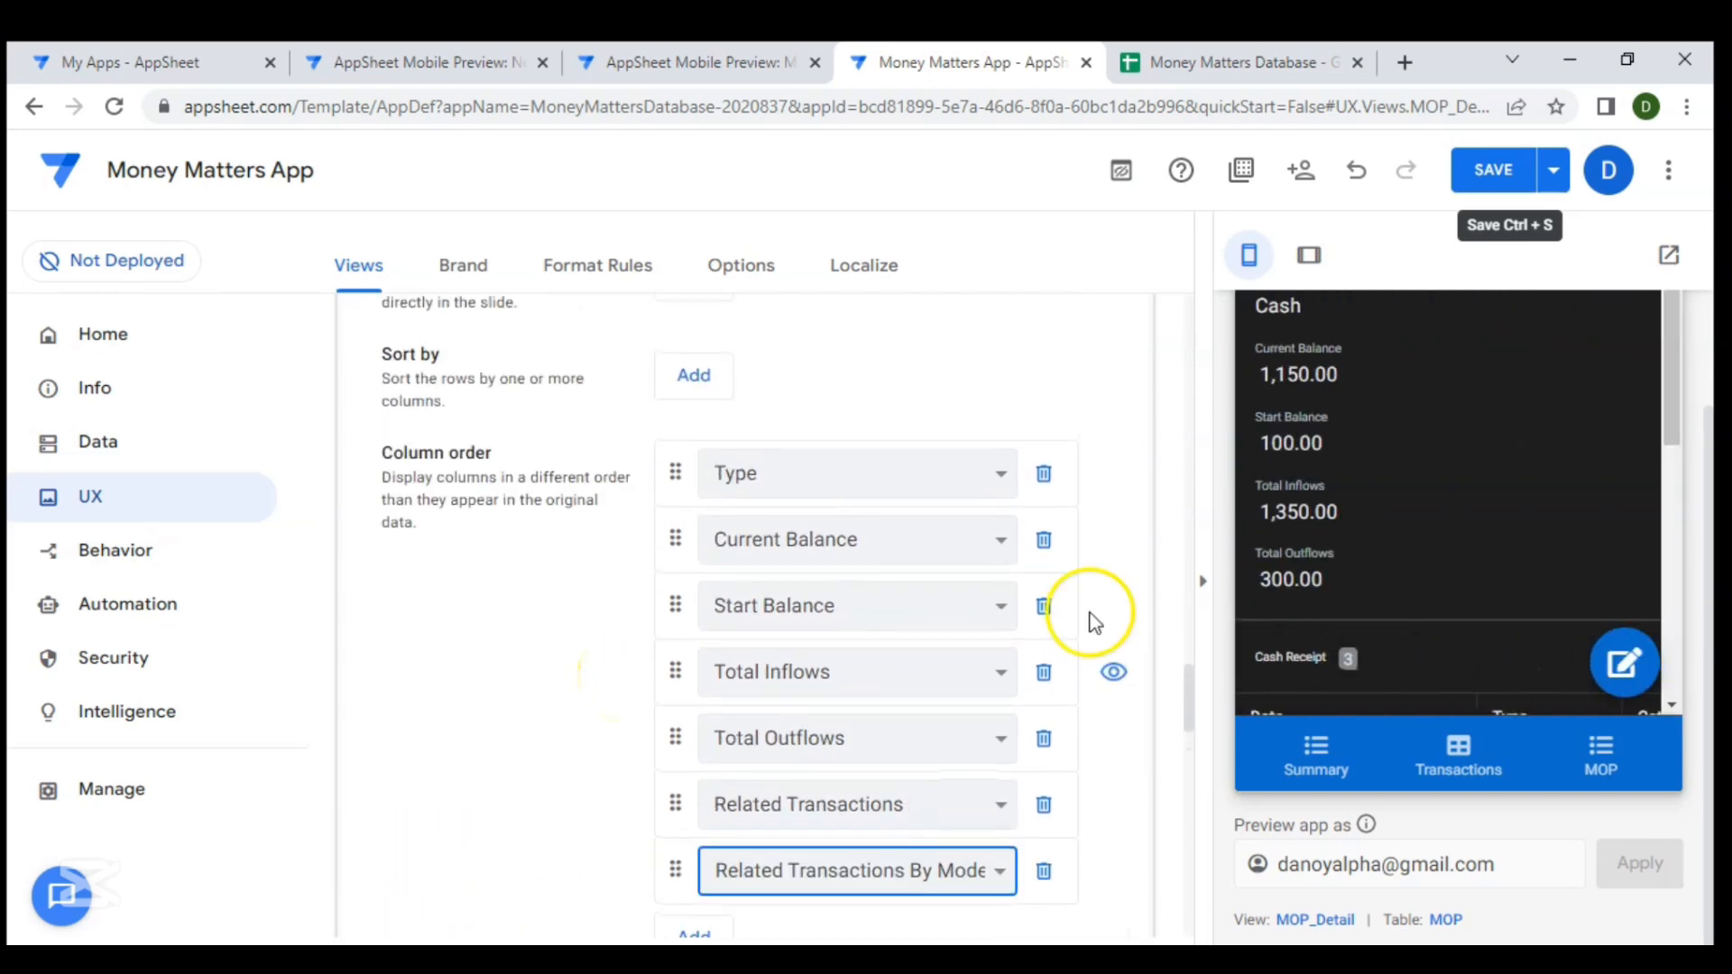
pyautogui.scroll(-5, 1341, 544)
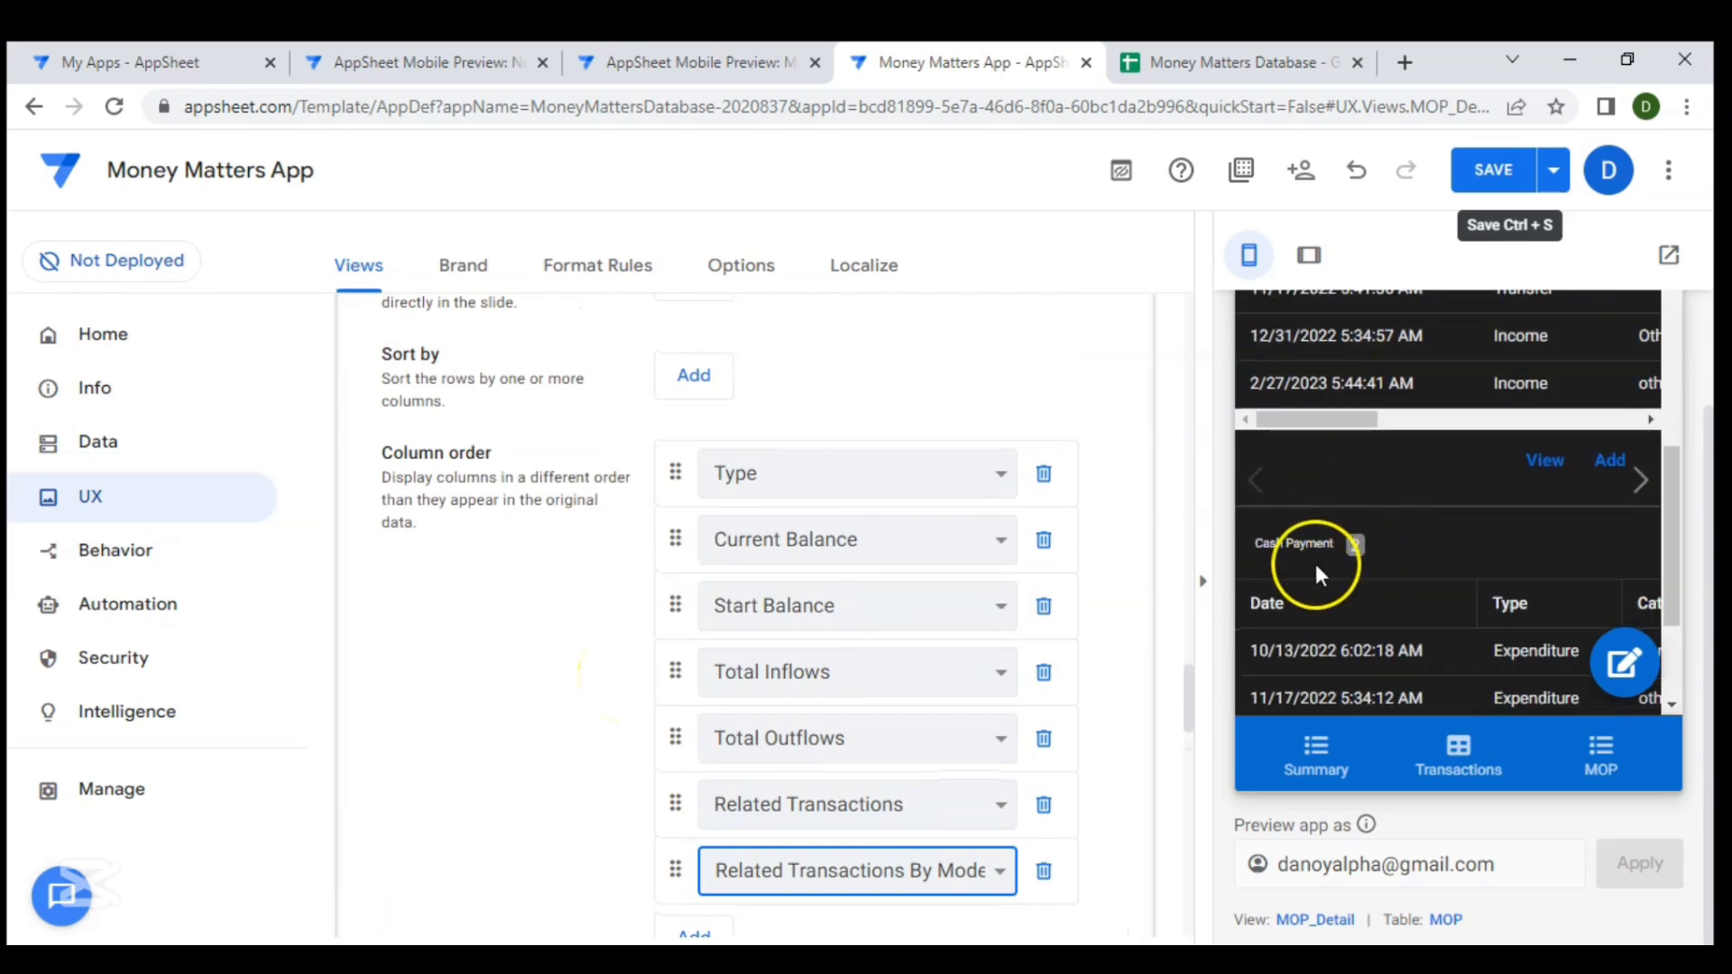
pyautogui.scroll(5, 1448, 489)
pyautogui.scroll(1, 1047, 500)
pyautogui.scroll(2, 1047, 501)
pyautogui.scroll(2, 1342, 457)
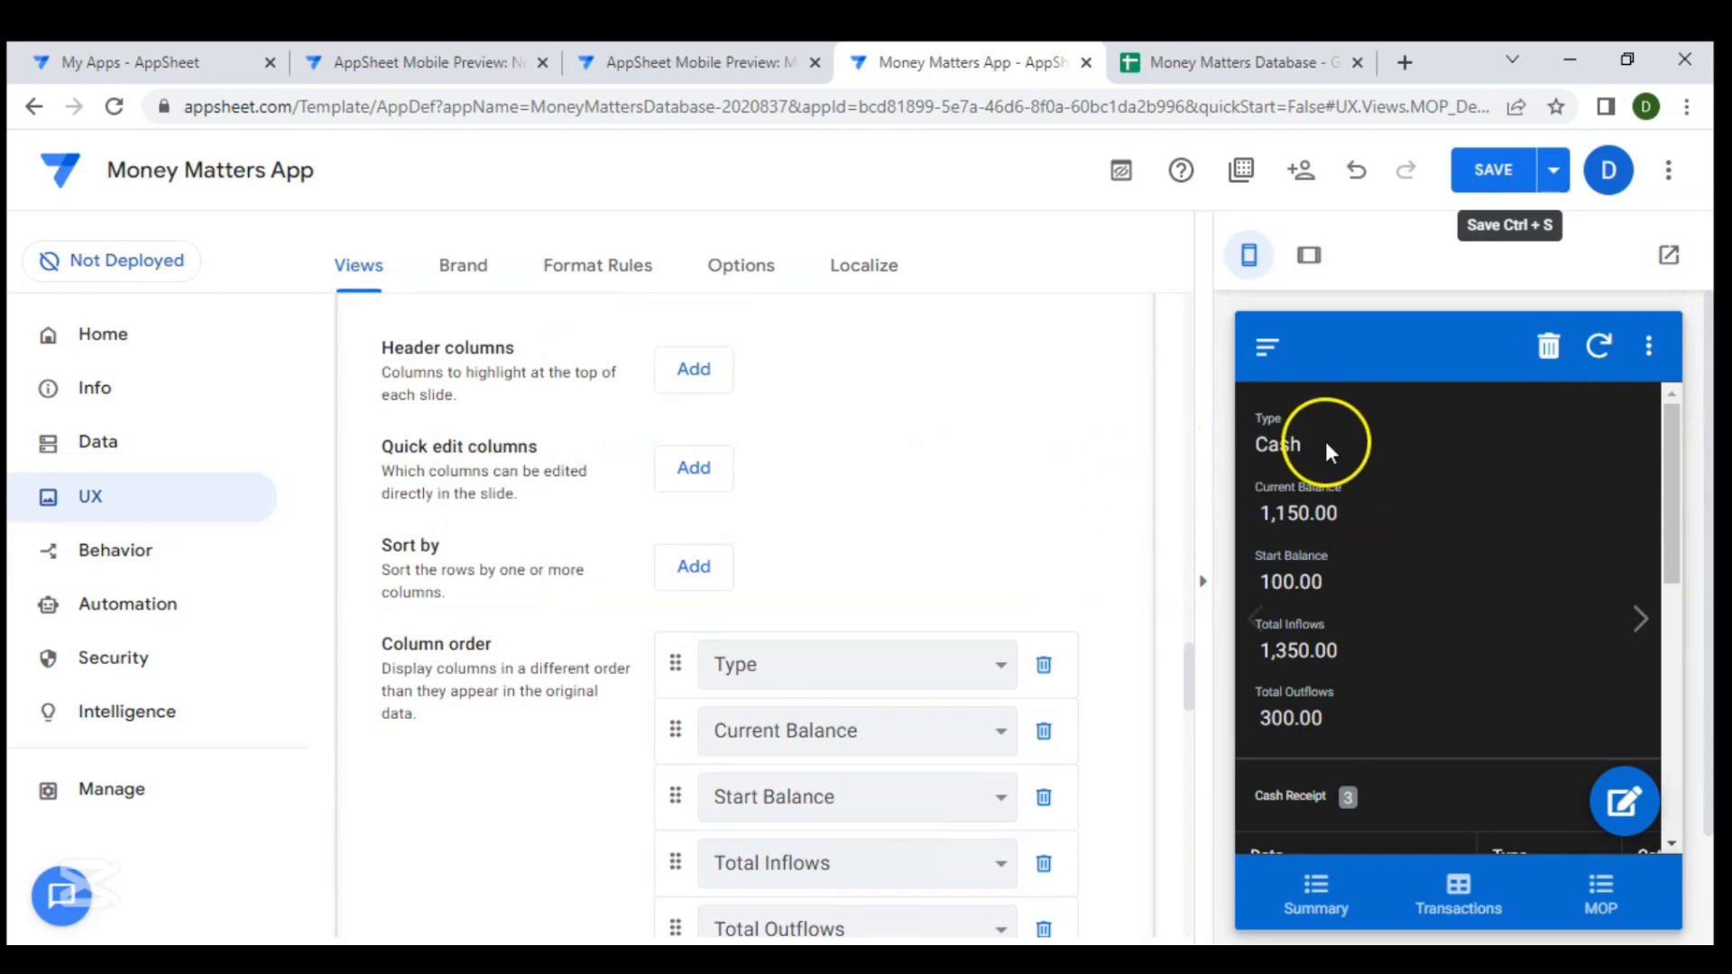
pyautogui.click(687, 370)
pyautogui.click(819, 383)
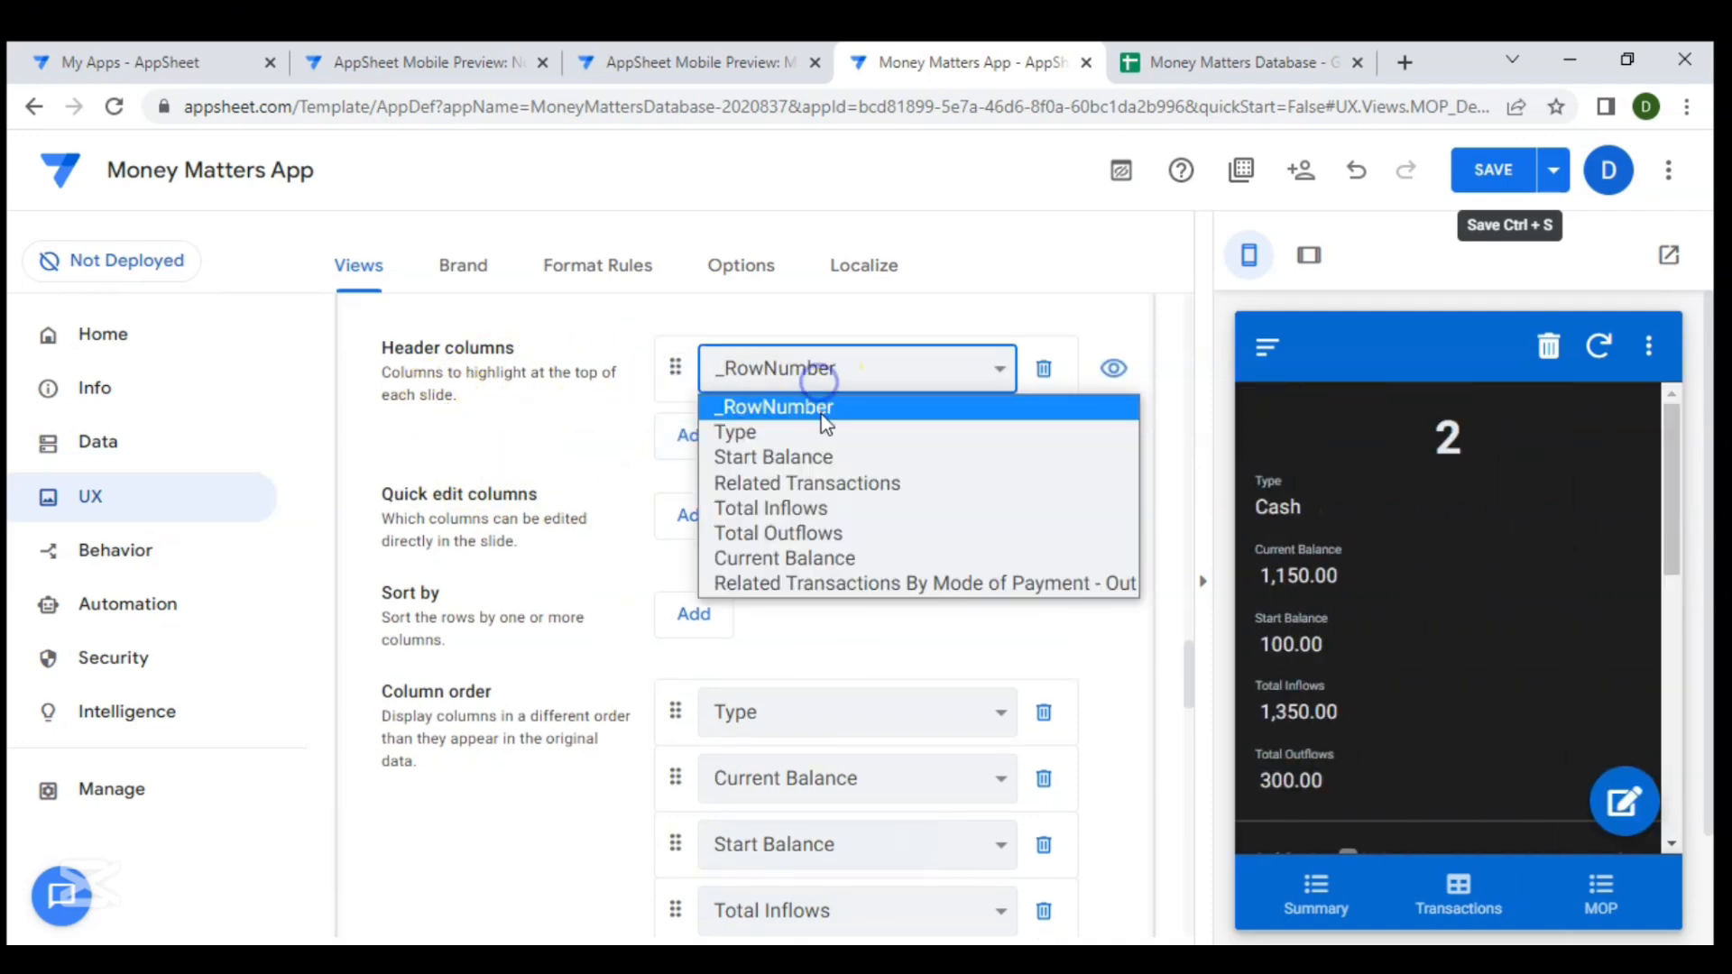
pyautogui.click(821, 429)
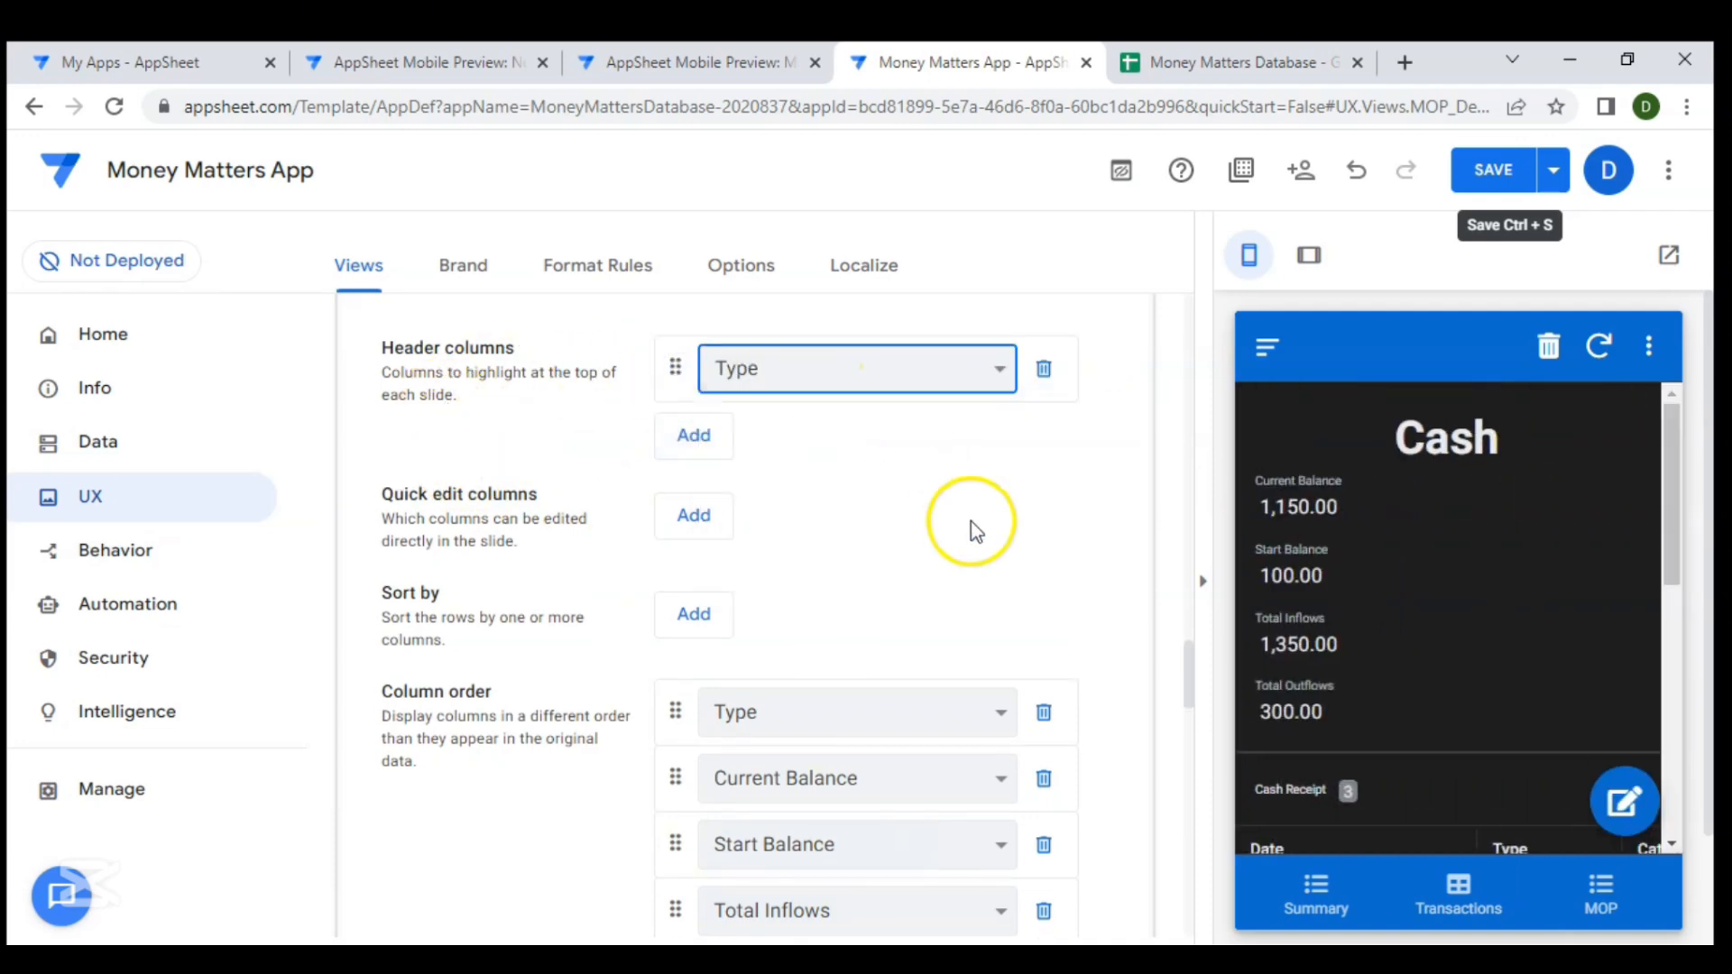
# - Browse the MOP detail view in the preview, stepping through each payment mode's receipts and payments sections
pyautogui.scroll(-5, 1399, 546)
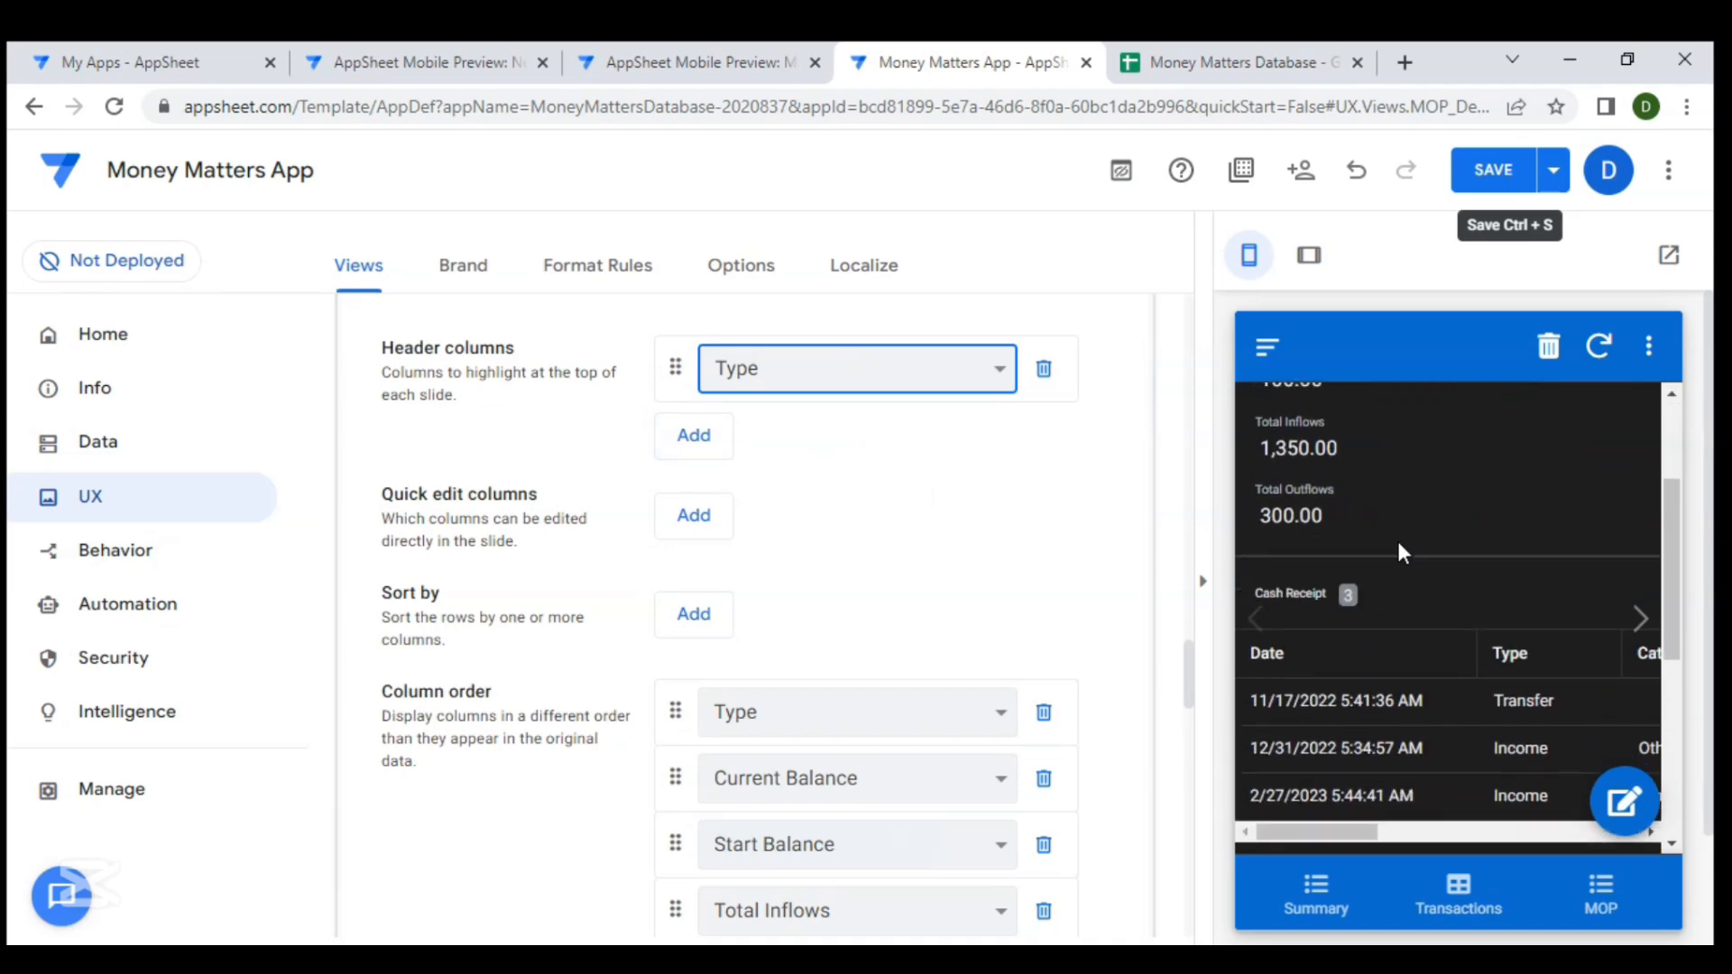
pyautogui.scroll(-2, 1397, 553)
pyautogui.click(1635, 628)
pyautogui.scroll(-3, 1438, 581)
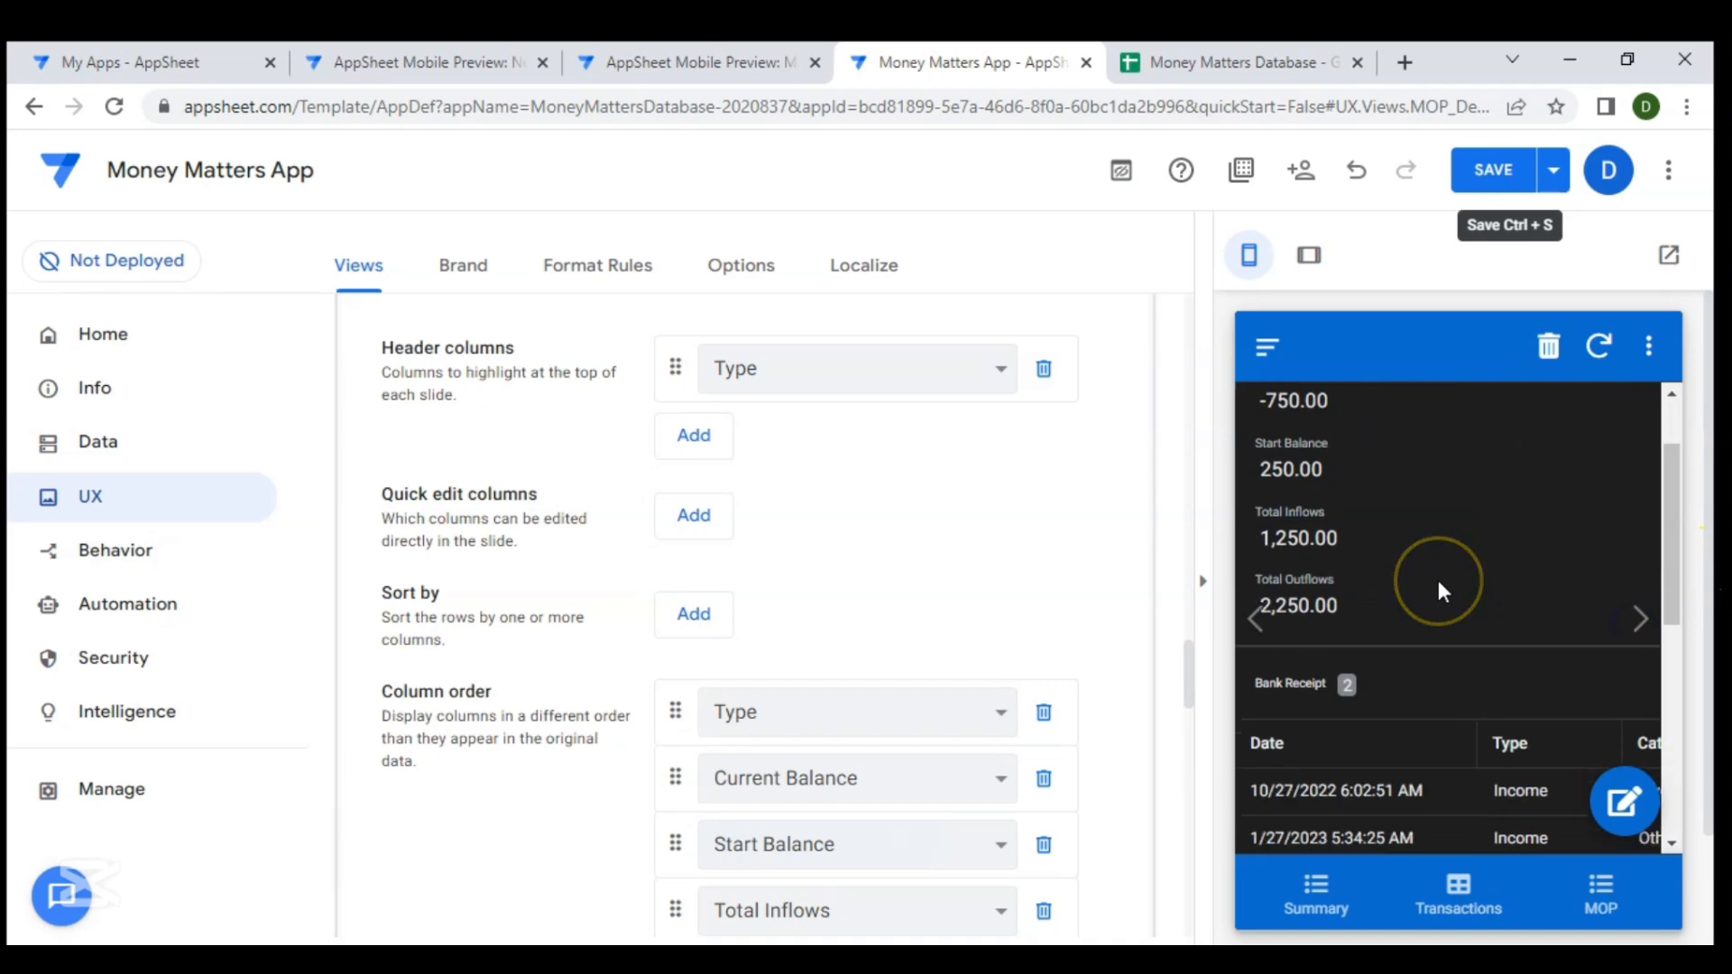
pyautogui.scroll(-3, 1438, 581)
pyautogui.click(1641, 594)
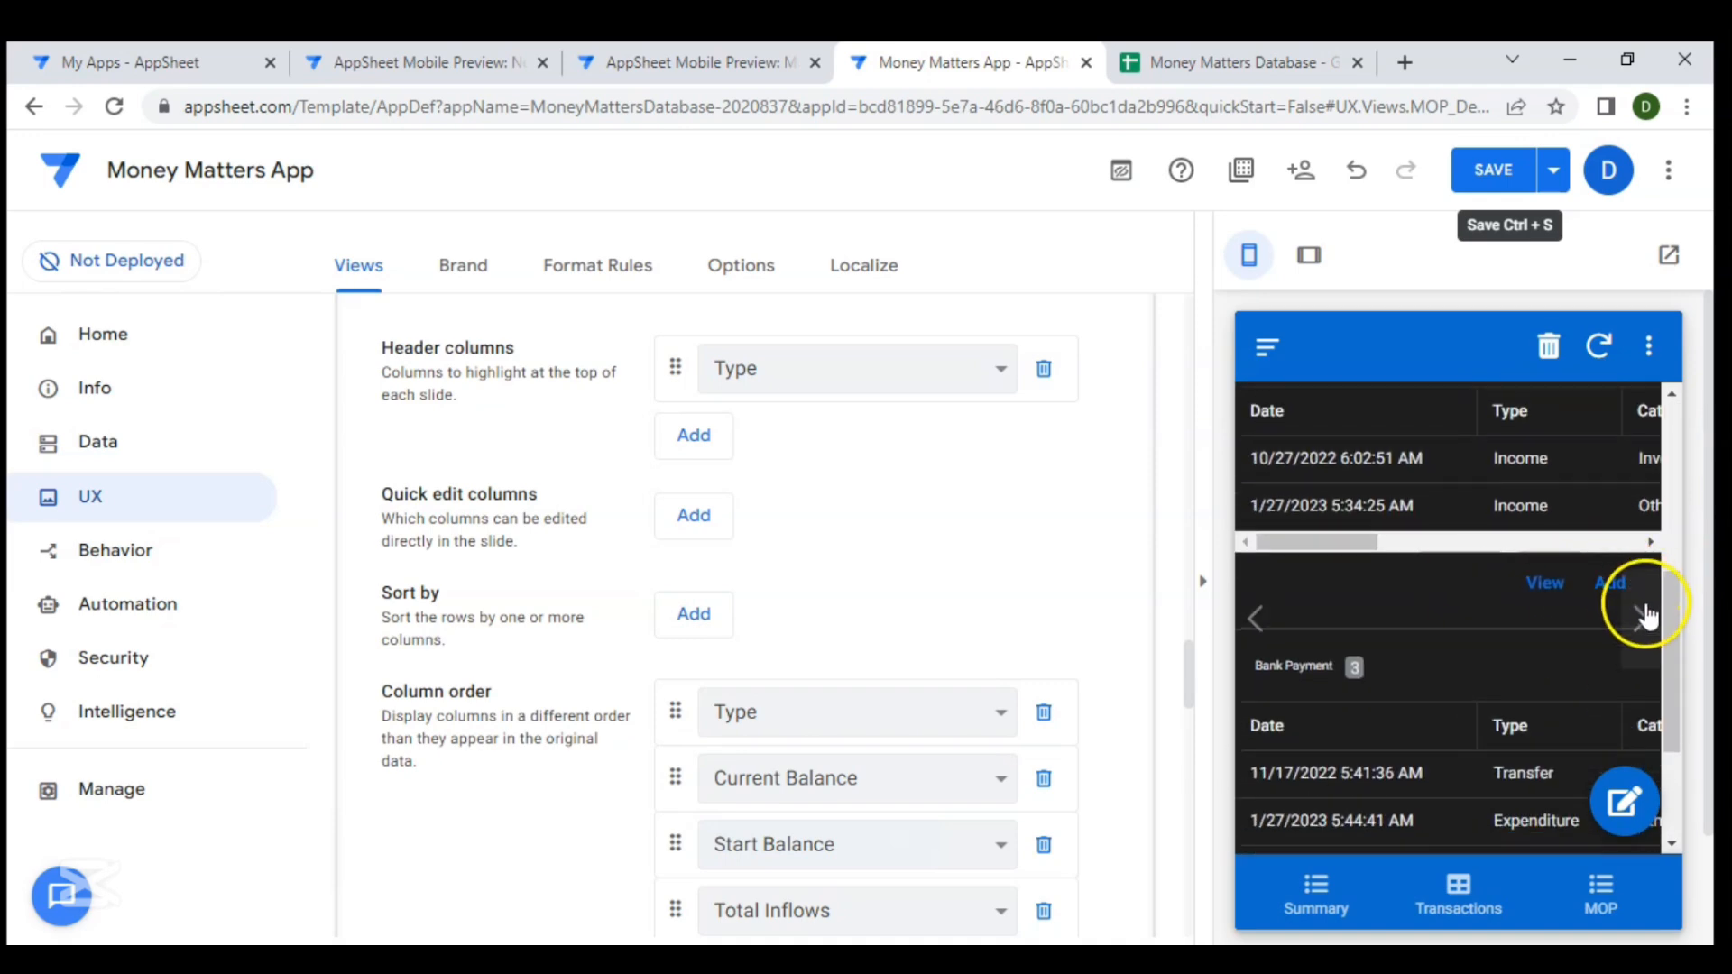
pyautogui.scroll(-10, 1432, 645)
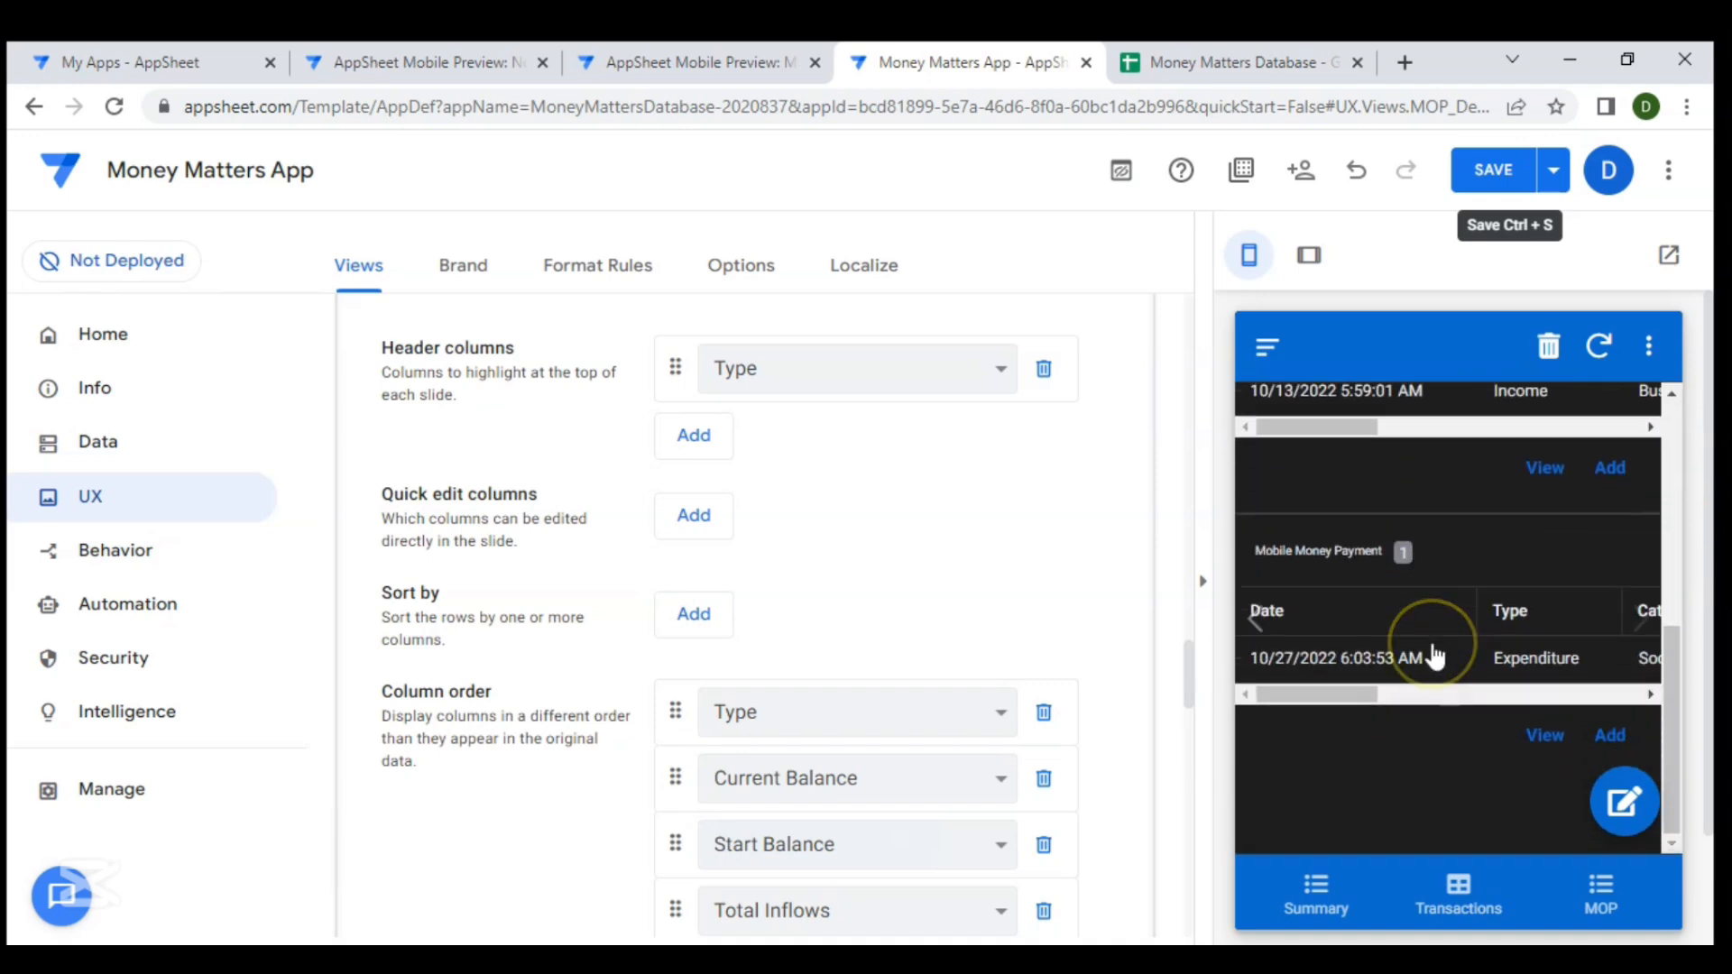
pyautogui.scroll(2, 1436, 657)
pyautogui.click(1465, 877)
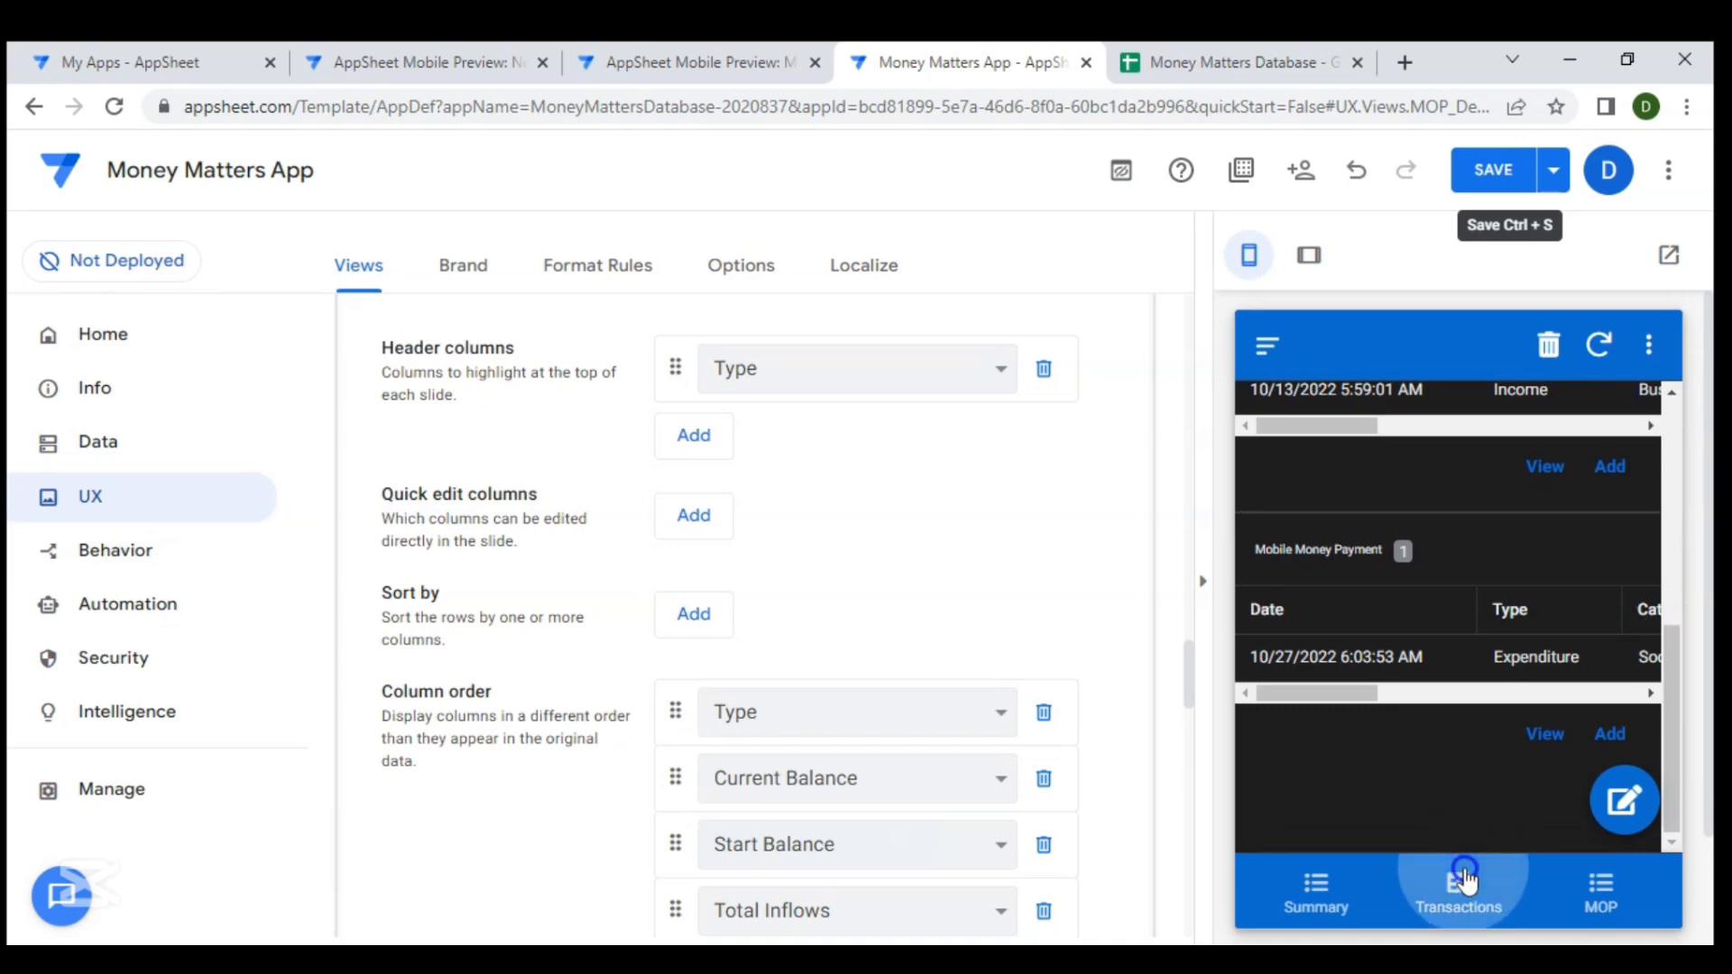
# - Save the app changes and browse the preview's MOP, Transactions and navigation menu screens
pyautogui.click(1480, 173)
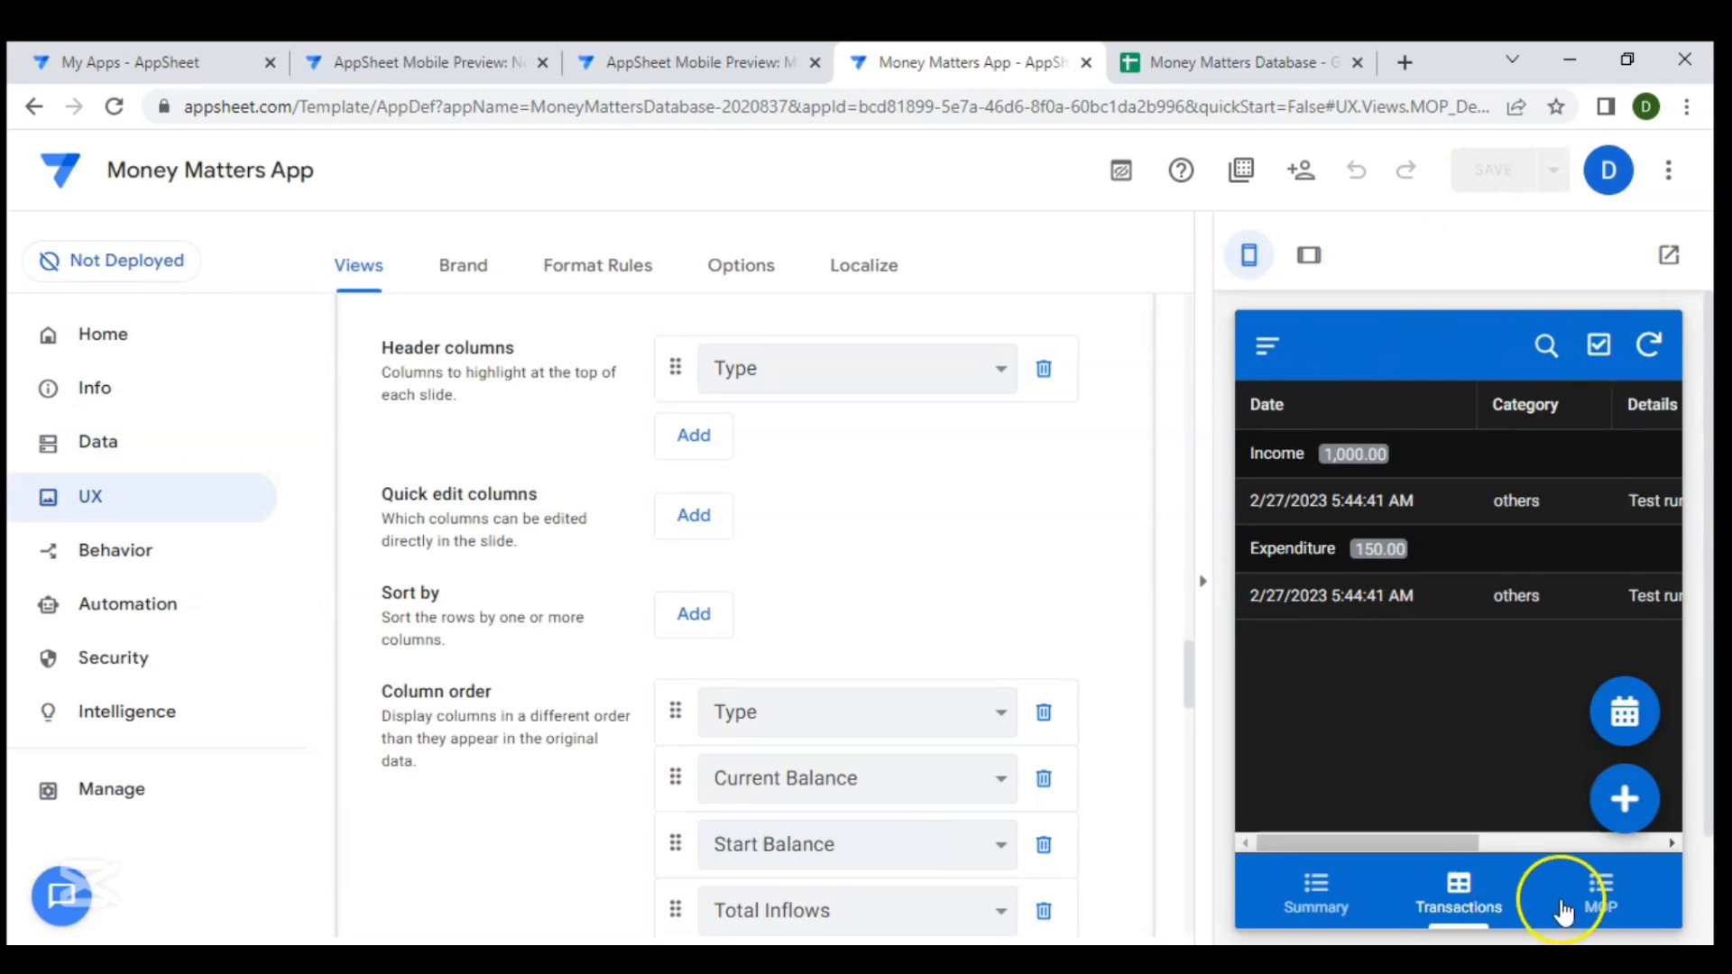
pyautogui.click(1597, 902)
pyautogui.click(1493, 902)
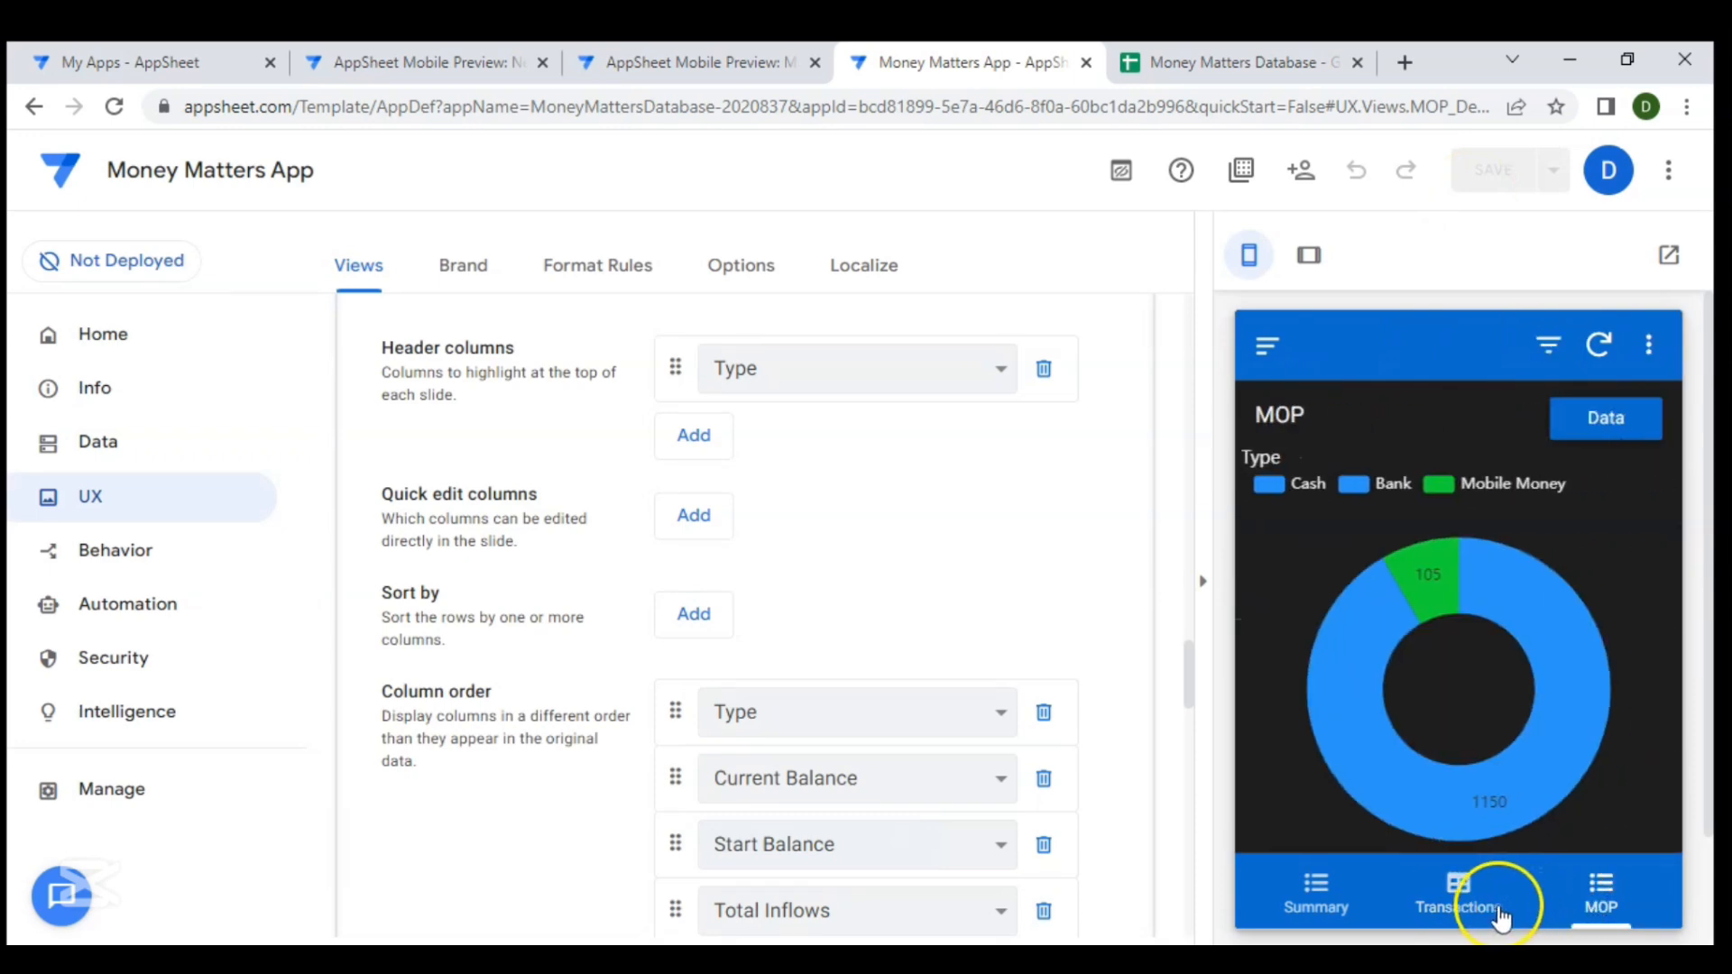
pyautogui.click(1284, 369)
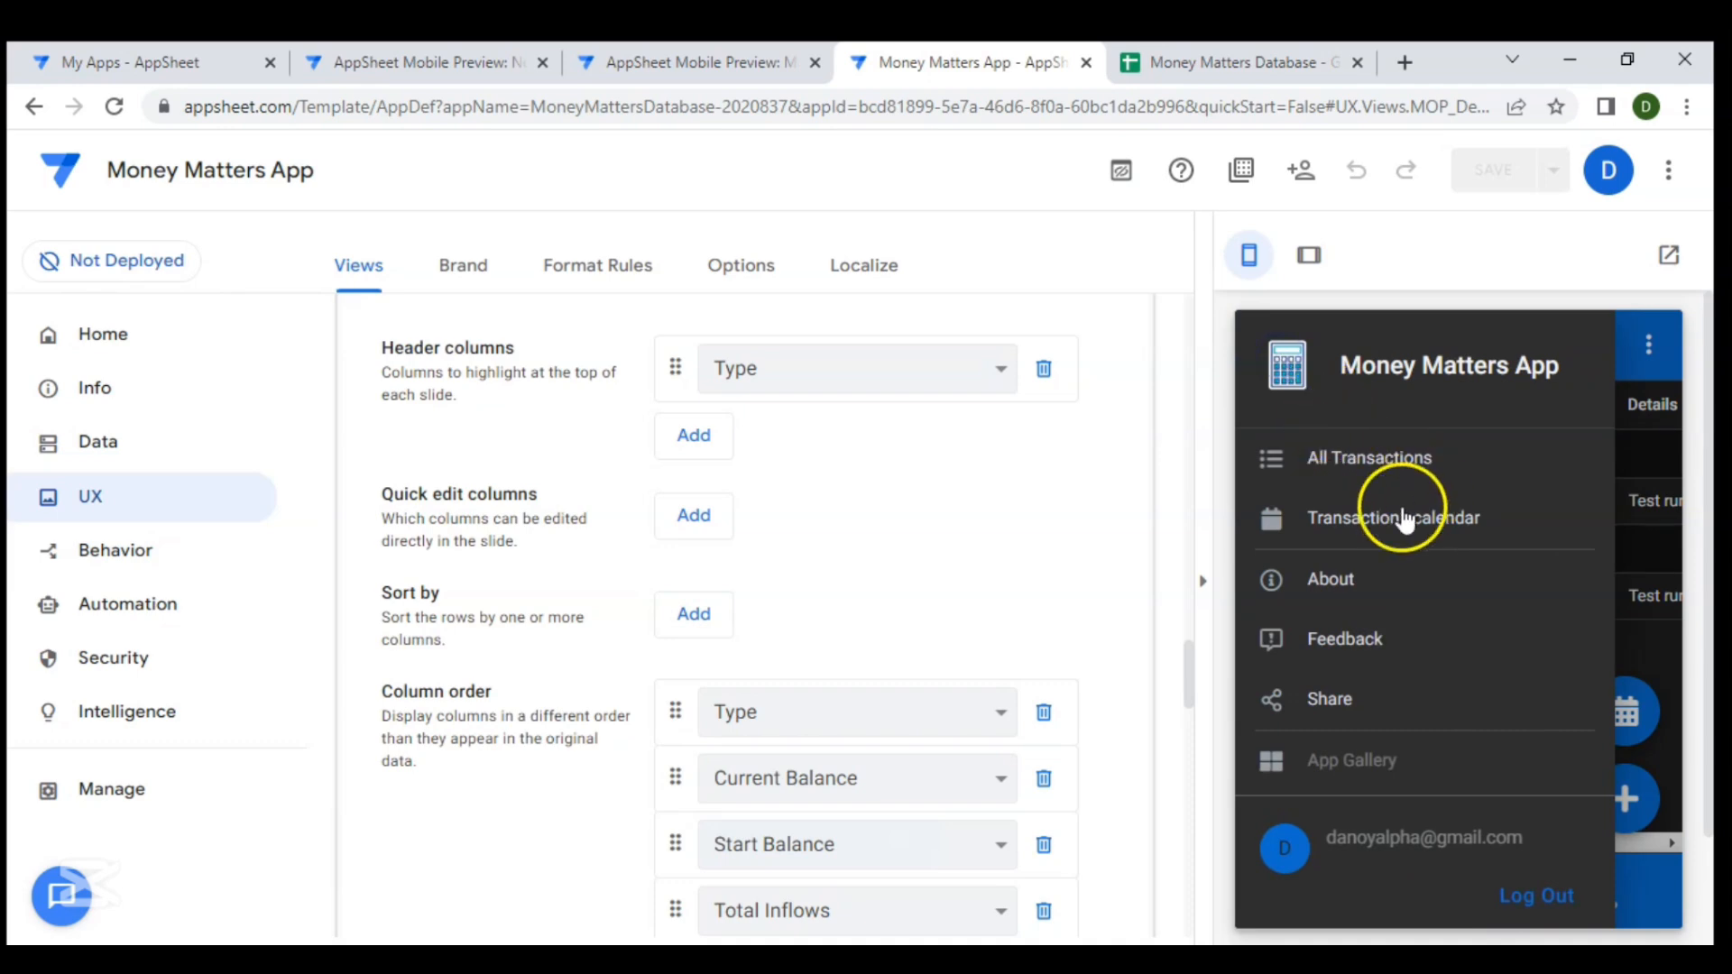
pyautogui.scroll(8, 996, 540)
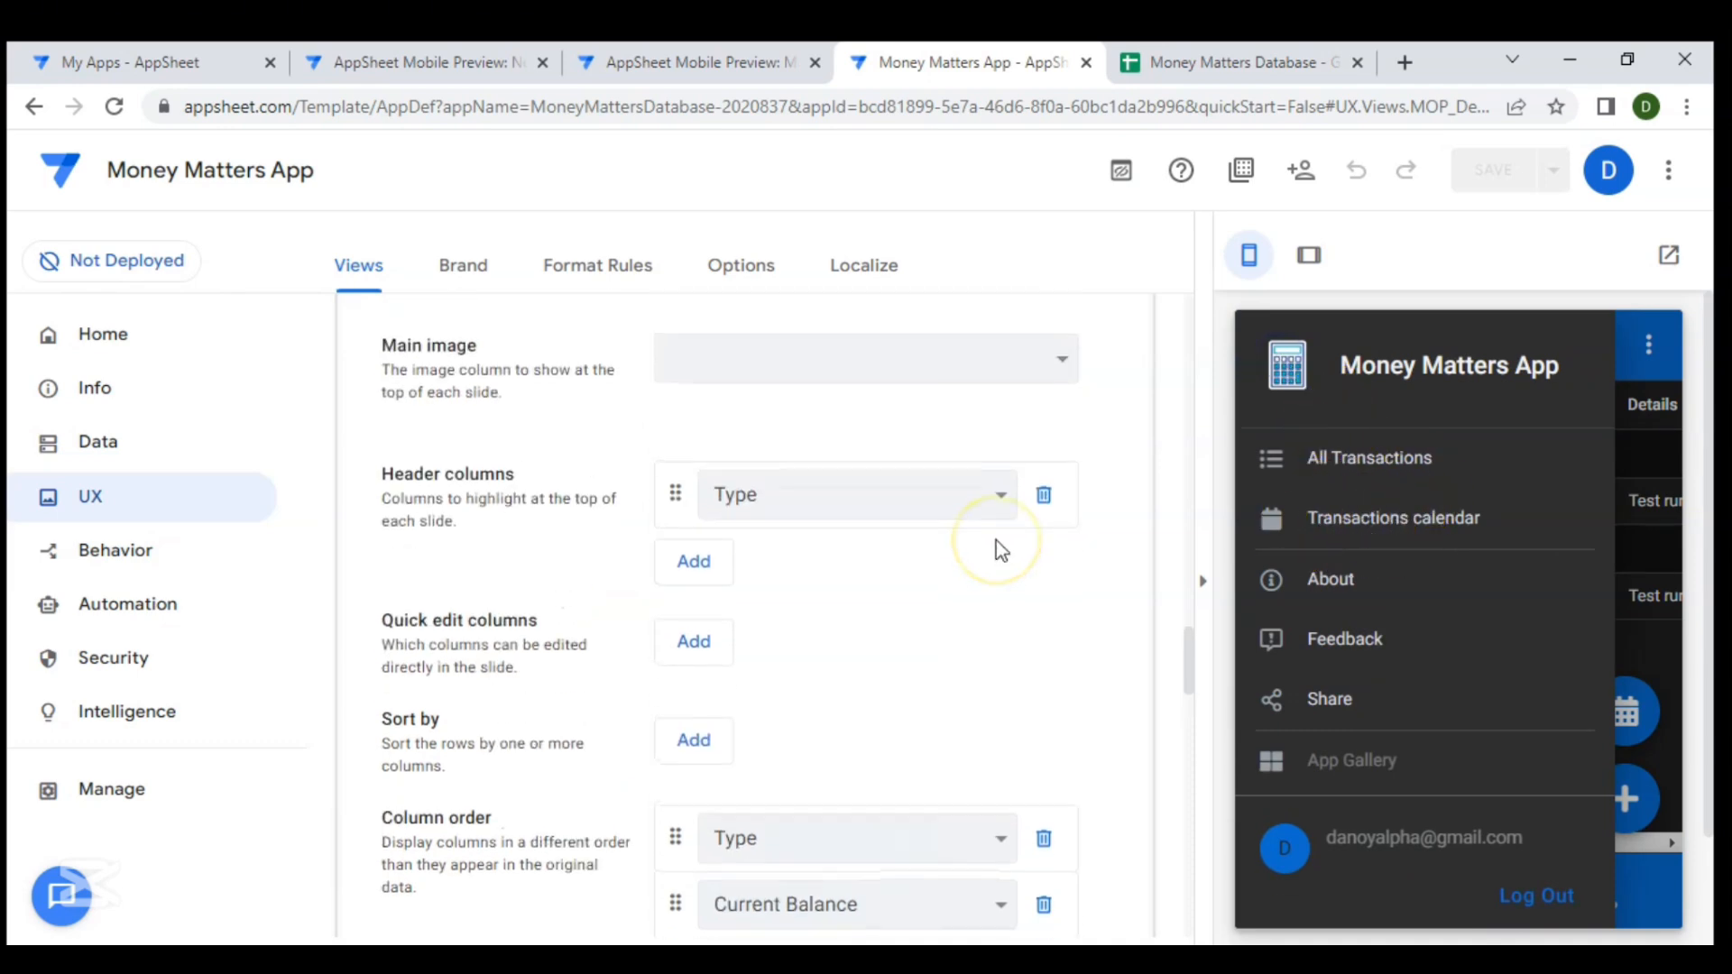
pyautogui.click(657, 591)
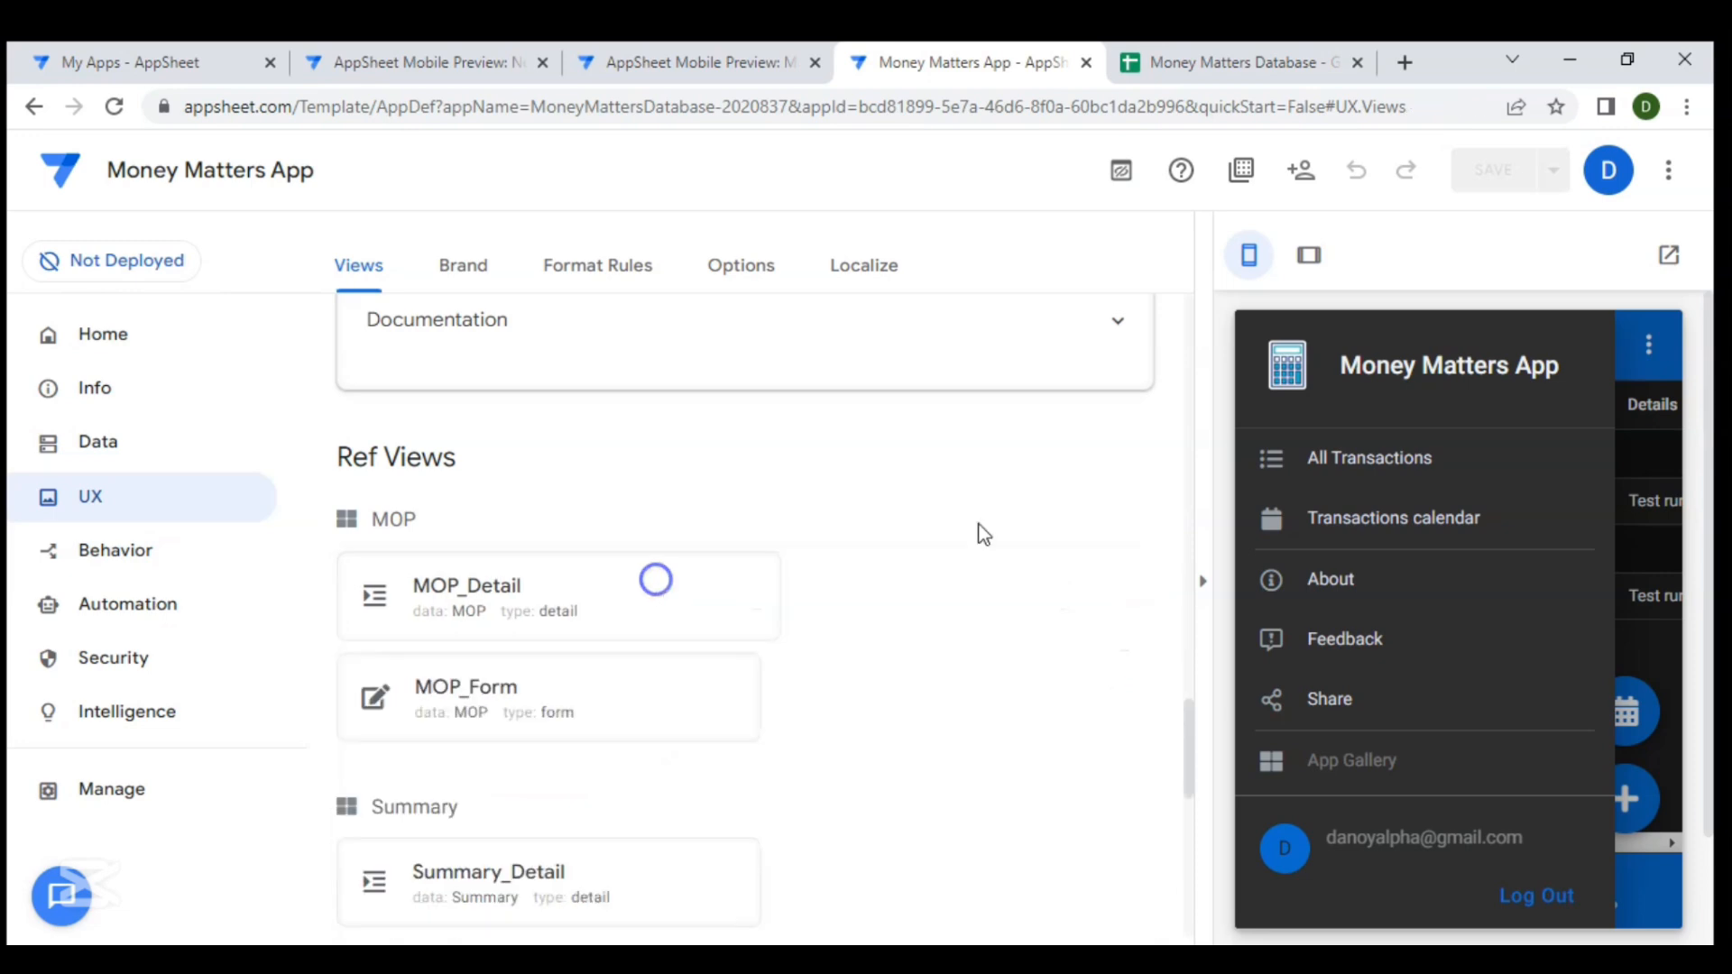
pyautogui.scroll(15, 1052, 550)
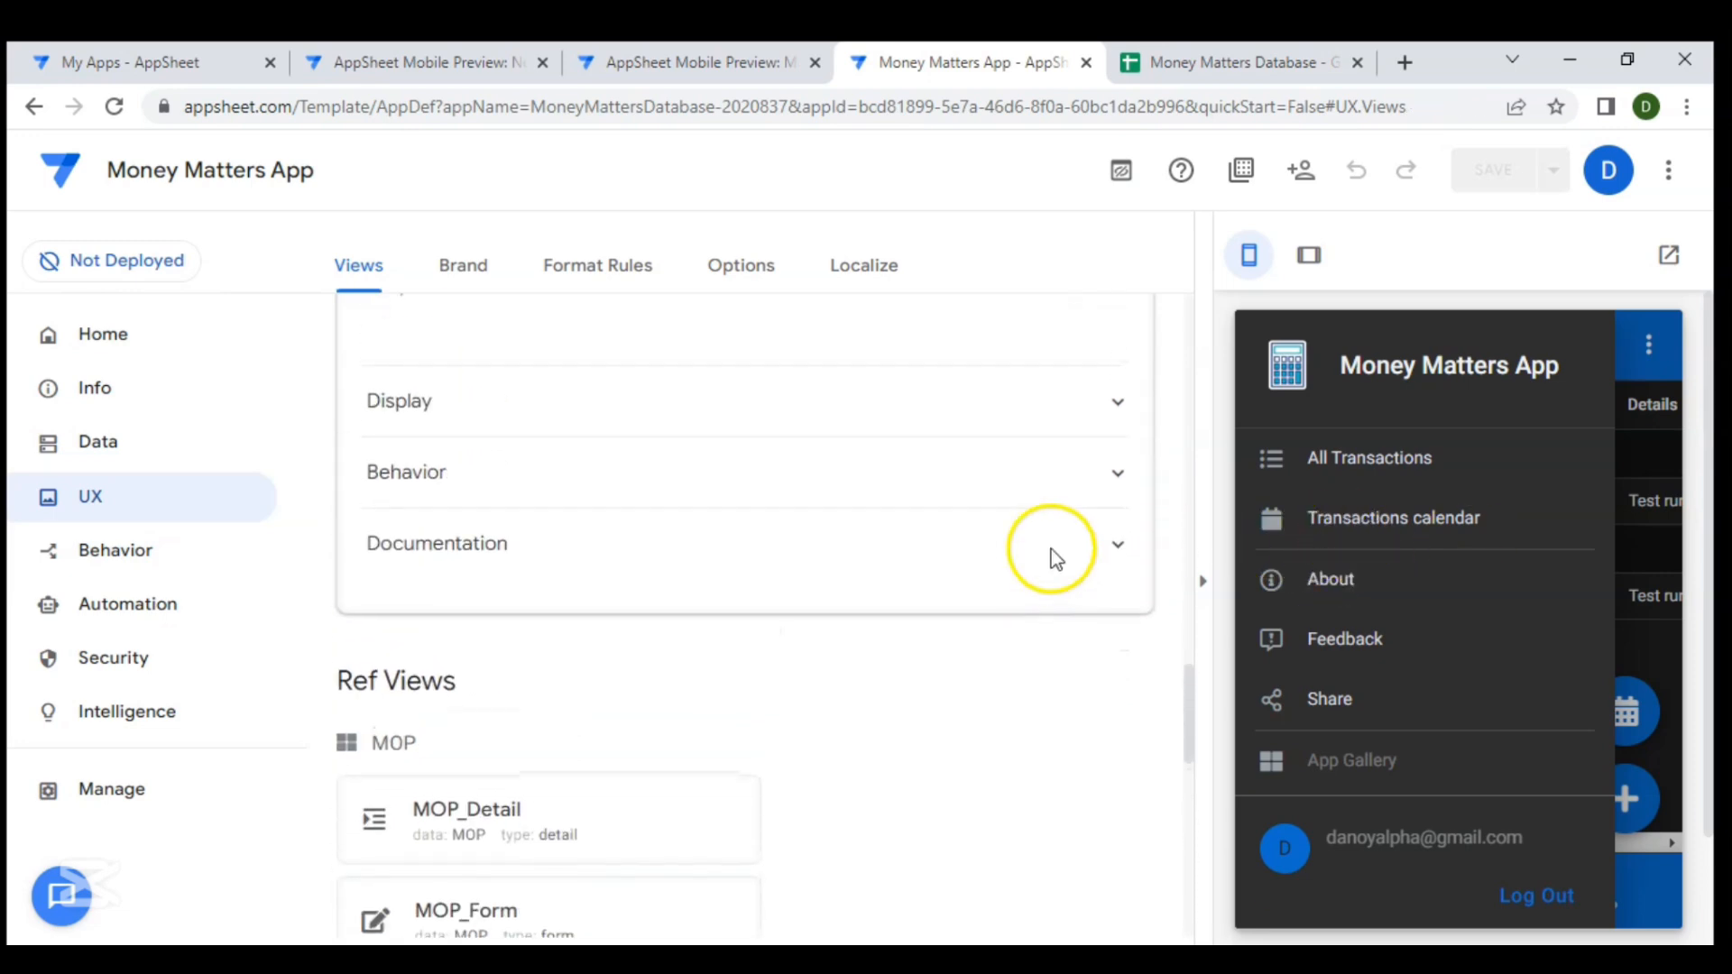
# - Set the Transactions _ calendar view's position to ref
pyautogui.scroll(5, 744, 561)
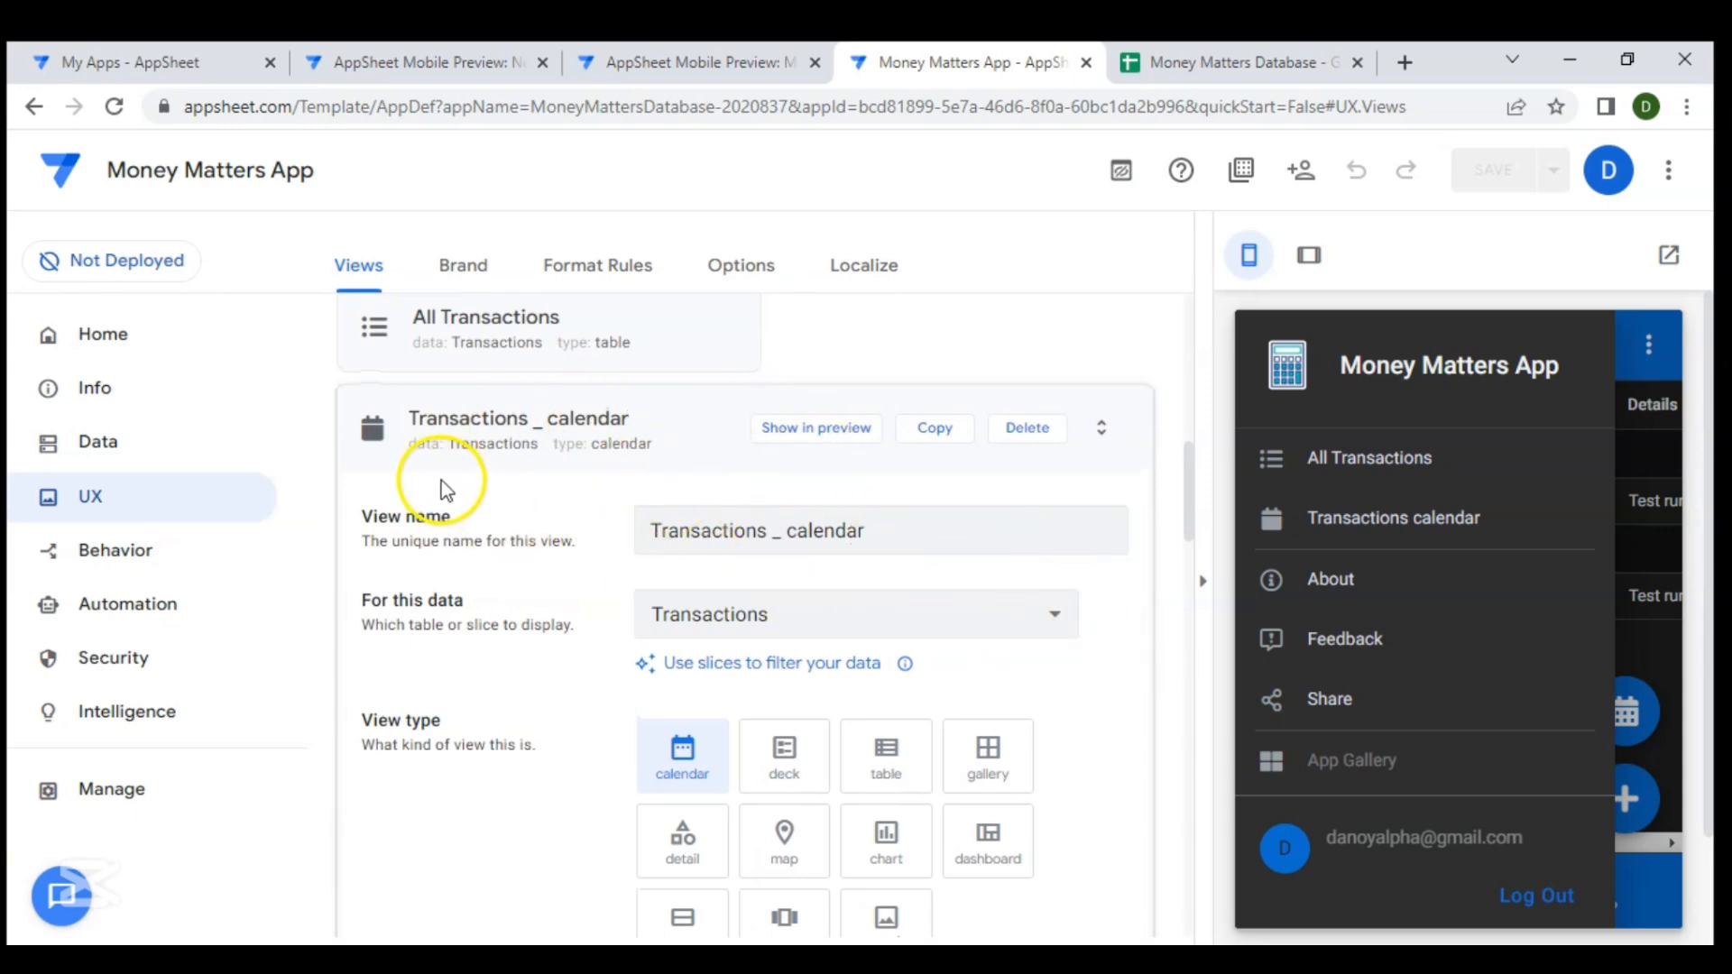
pyautogui.click(853, 519)
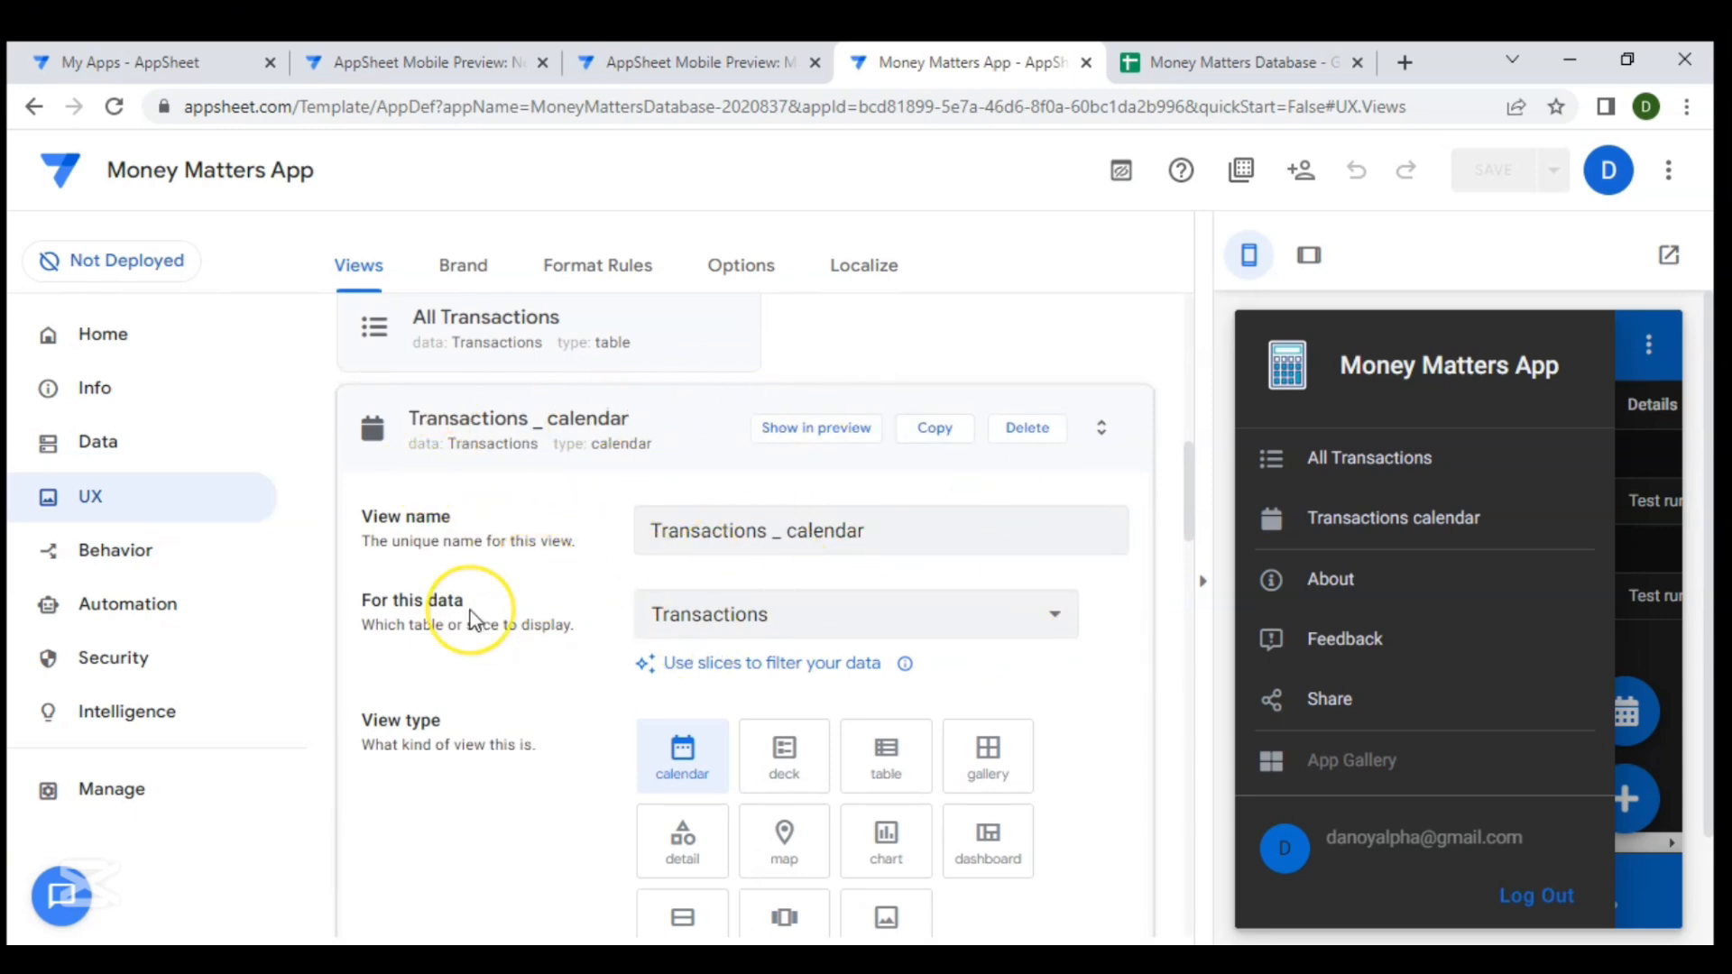
pyautogui.scroll(-6, 470, 619)
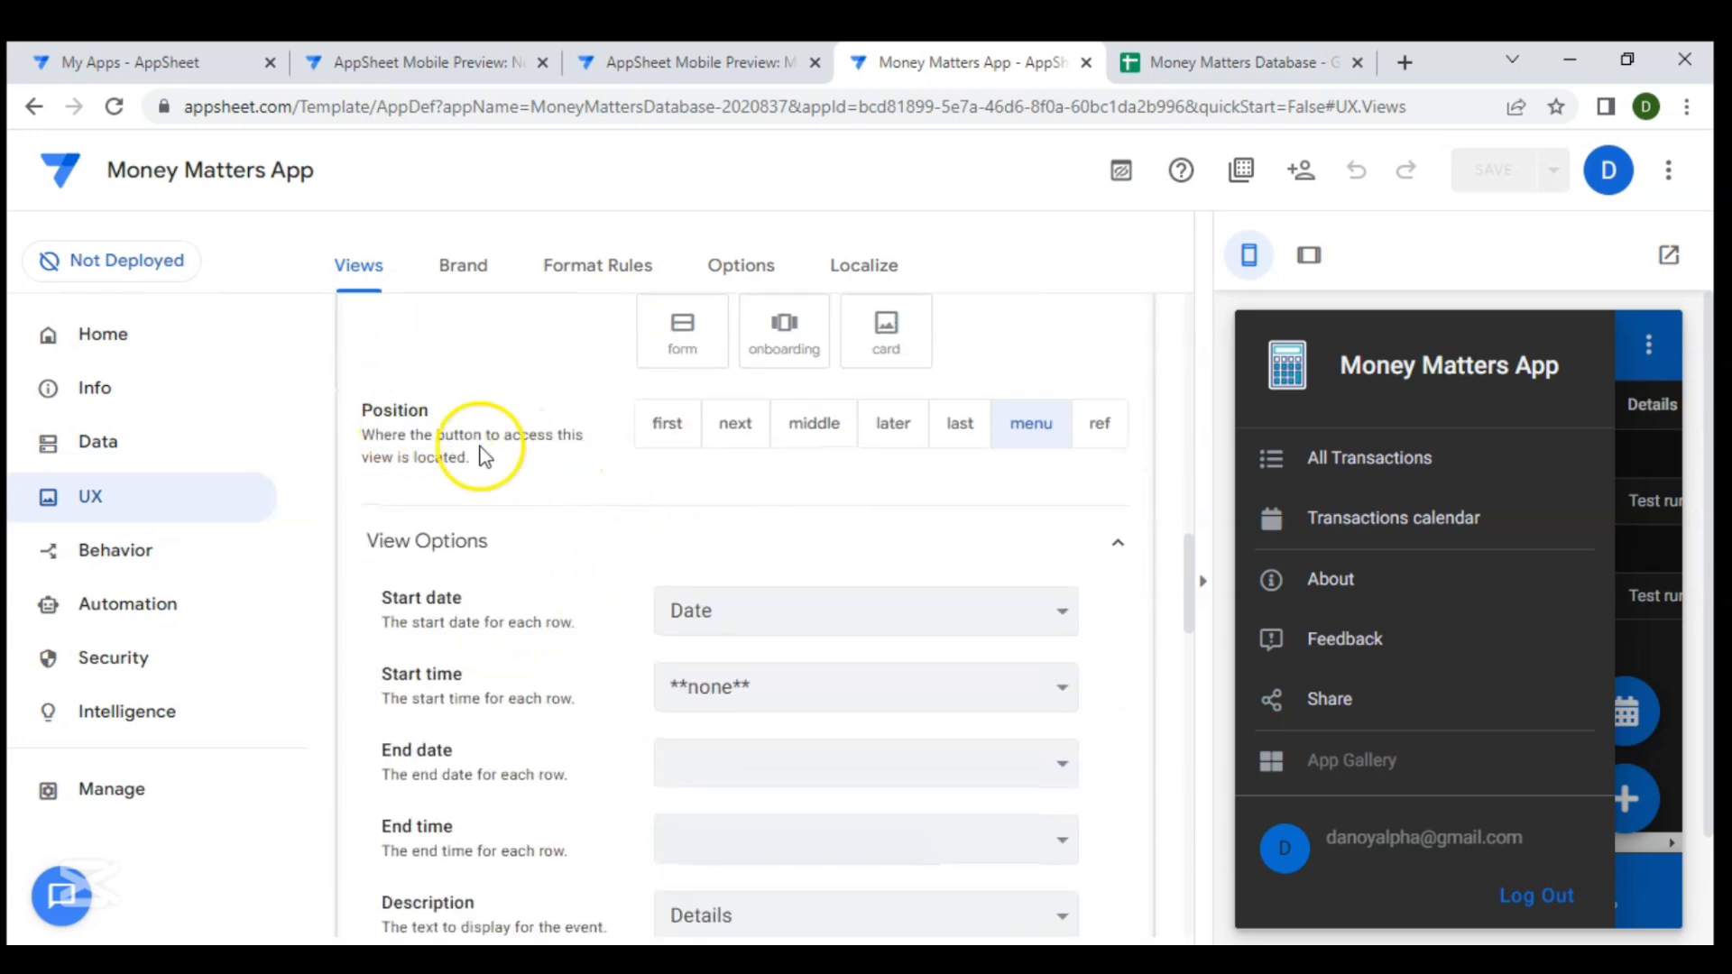
pyautogui.click(1112, 428)
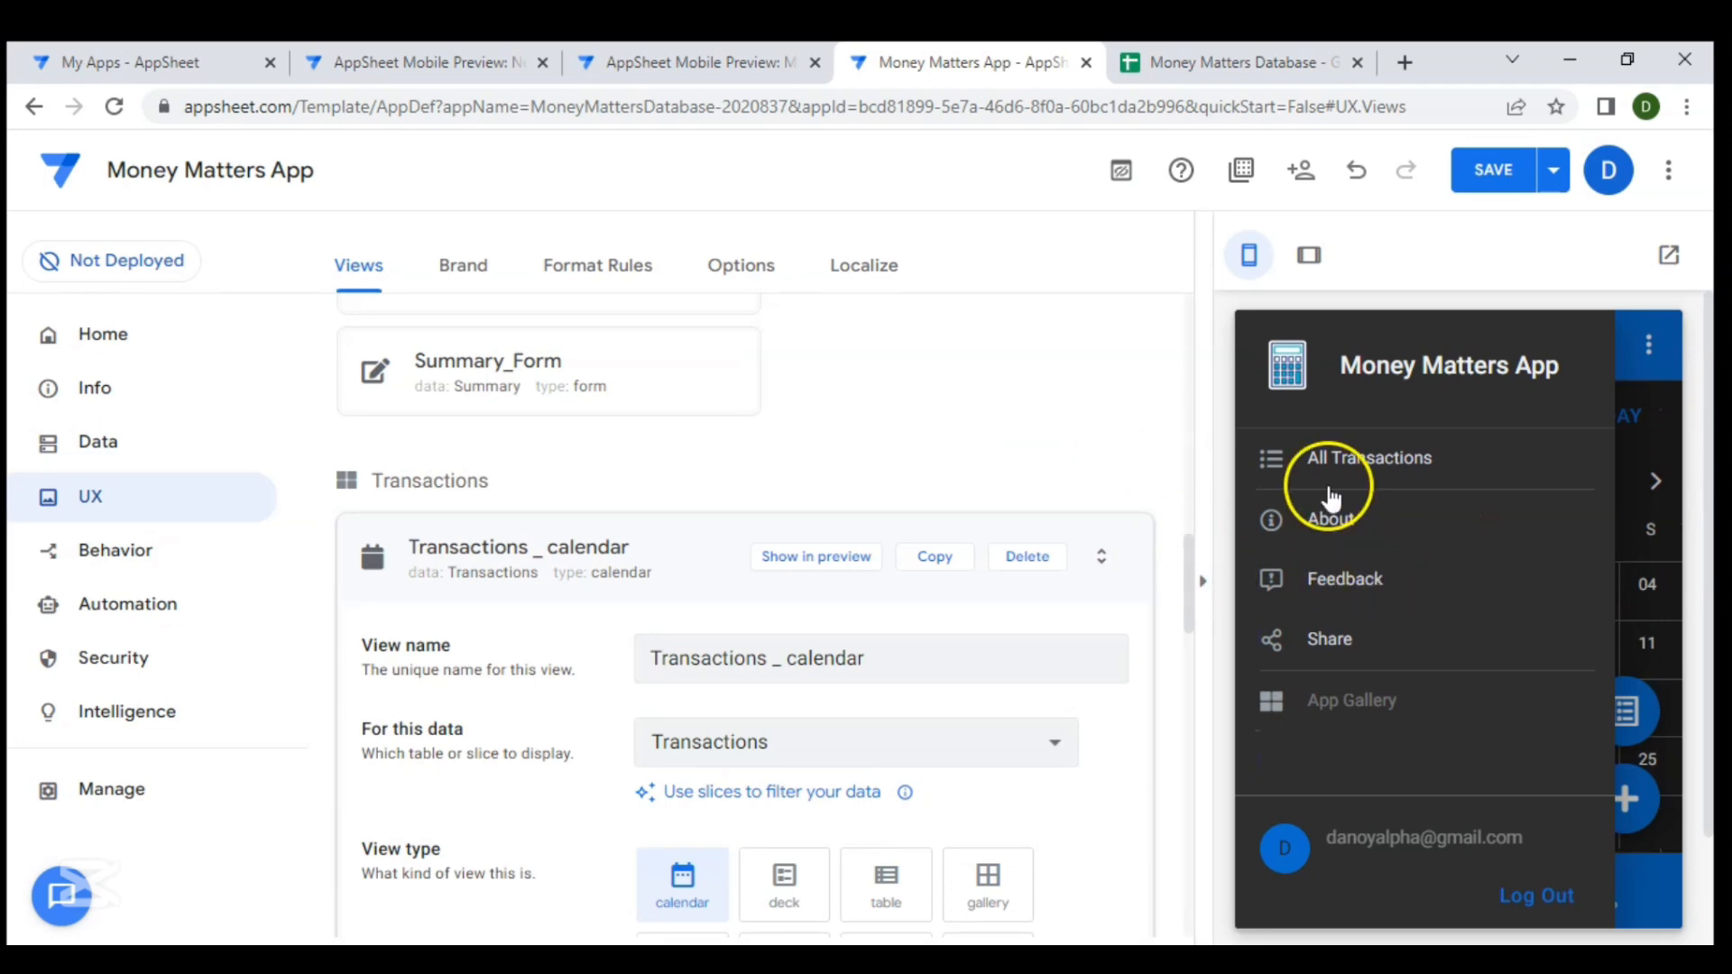
# - Test switching between the Transactions calendar and table screens with the floating buttons in the preview
pyautogui.click(1622, 343)
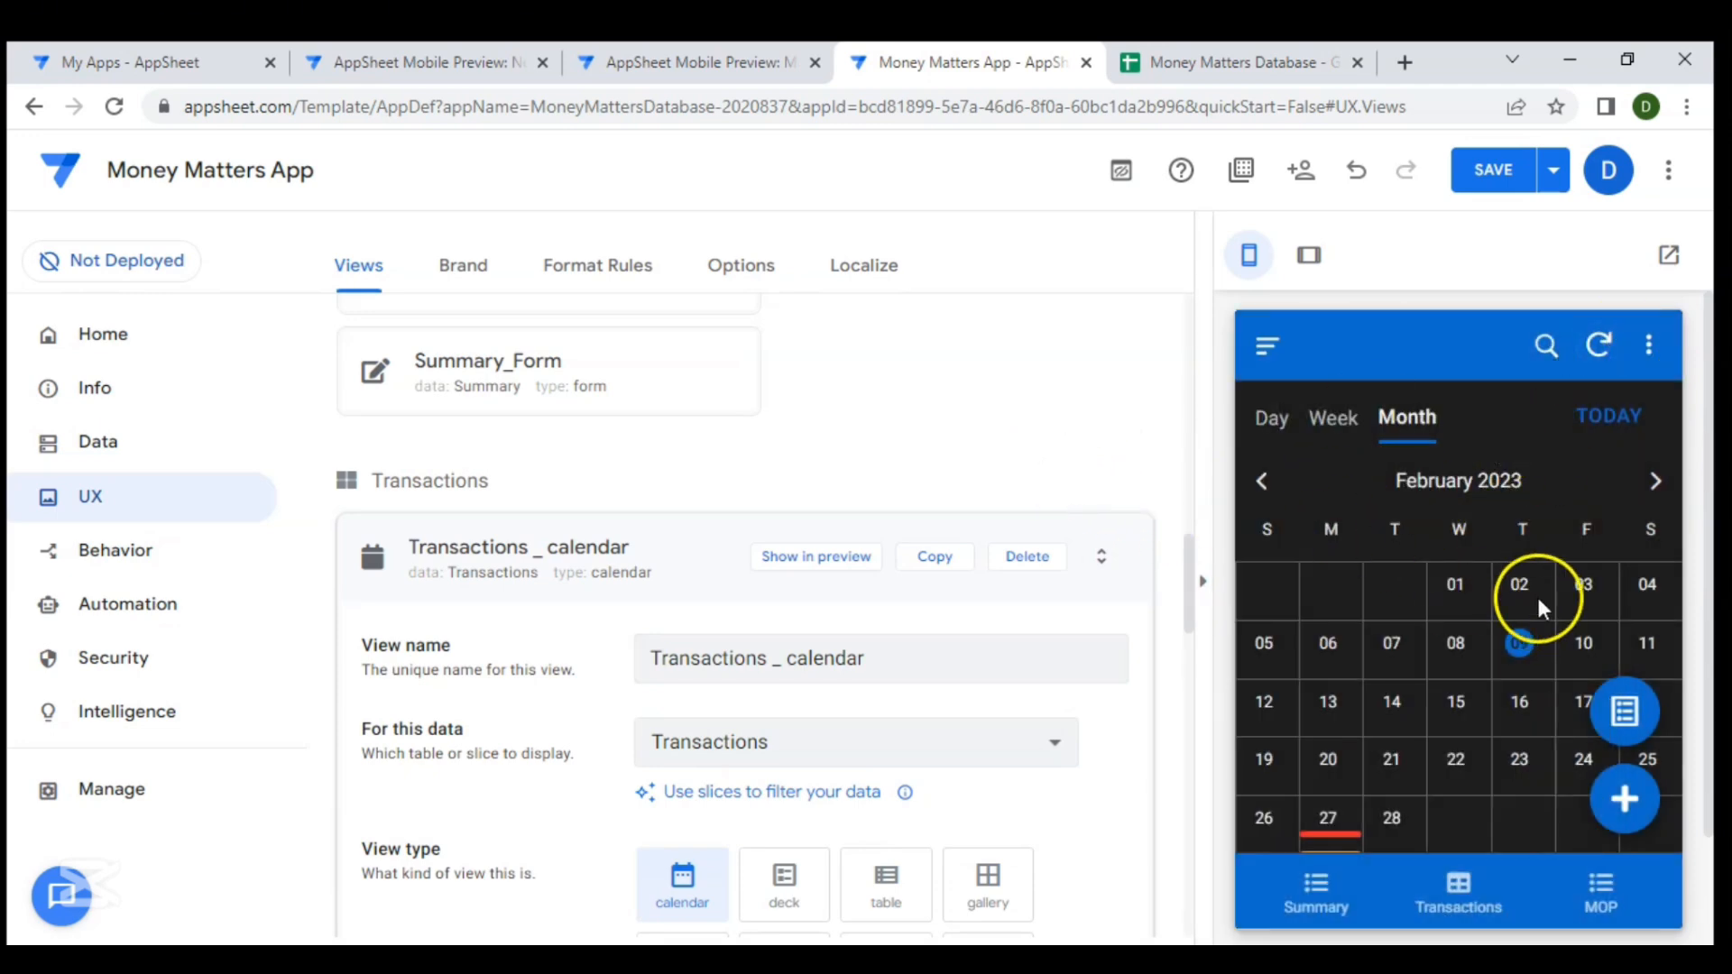
pyautogui.click(1626, 711)
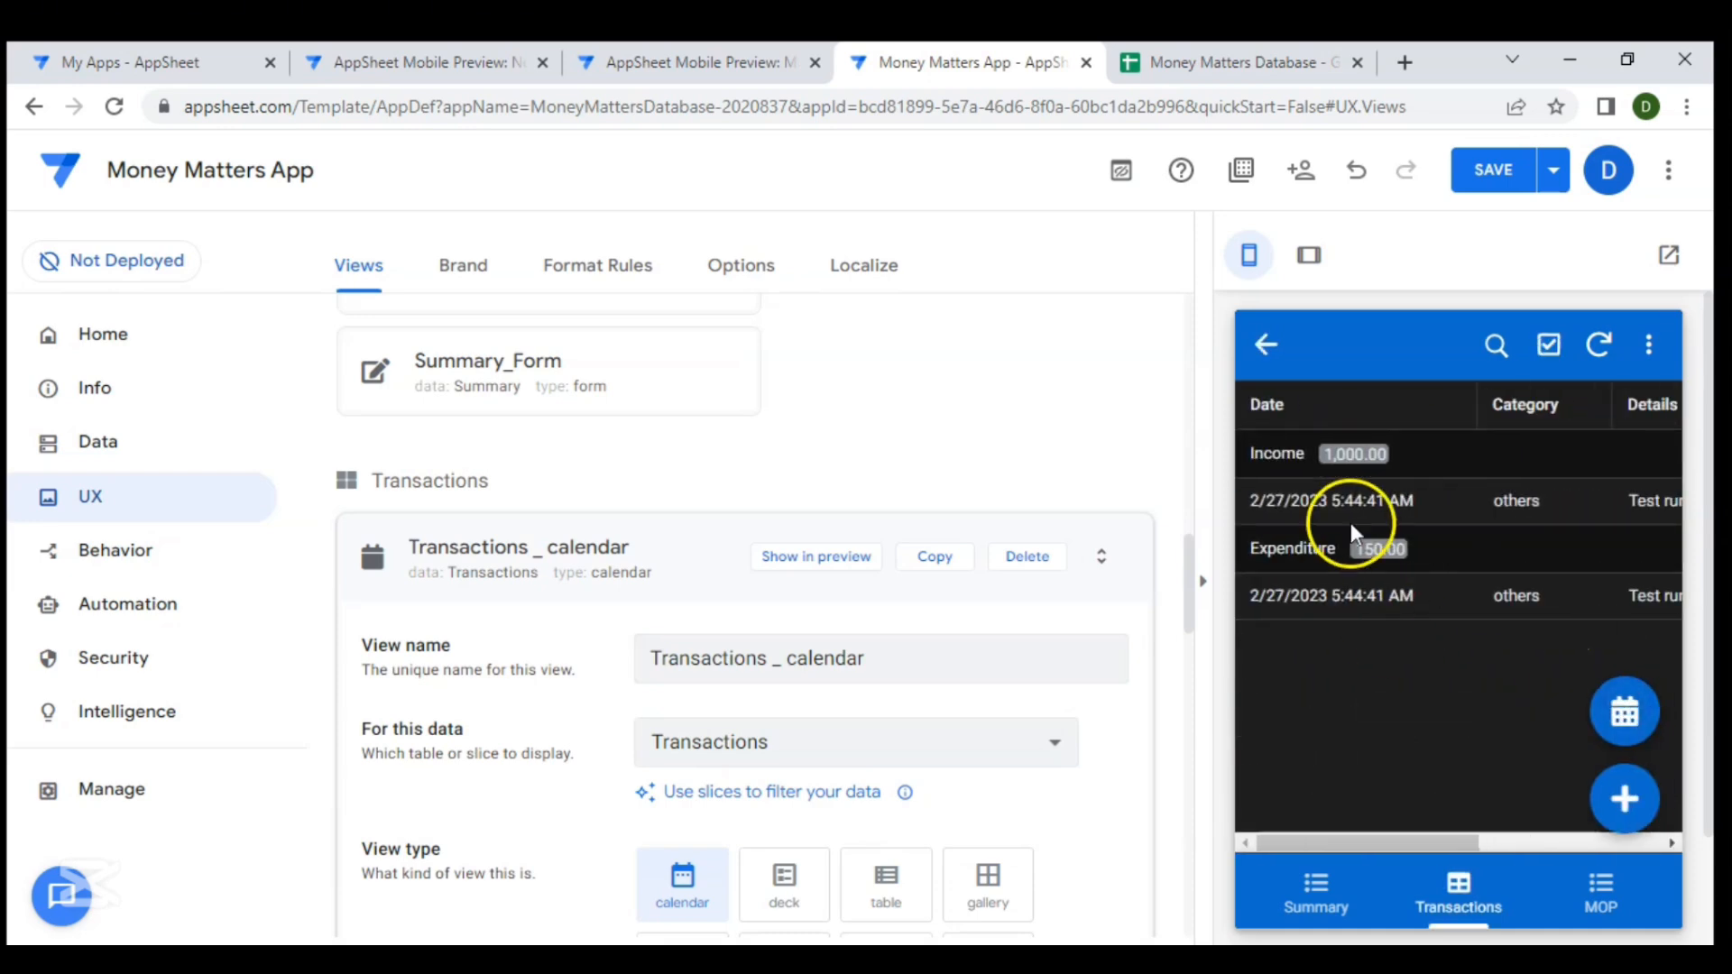
pyautogui.click(1632, 706)
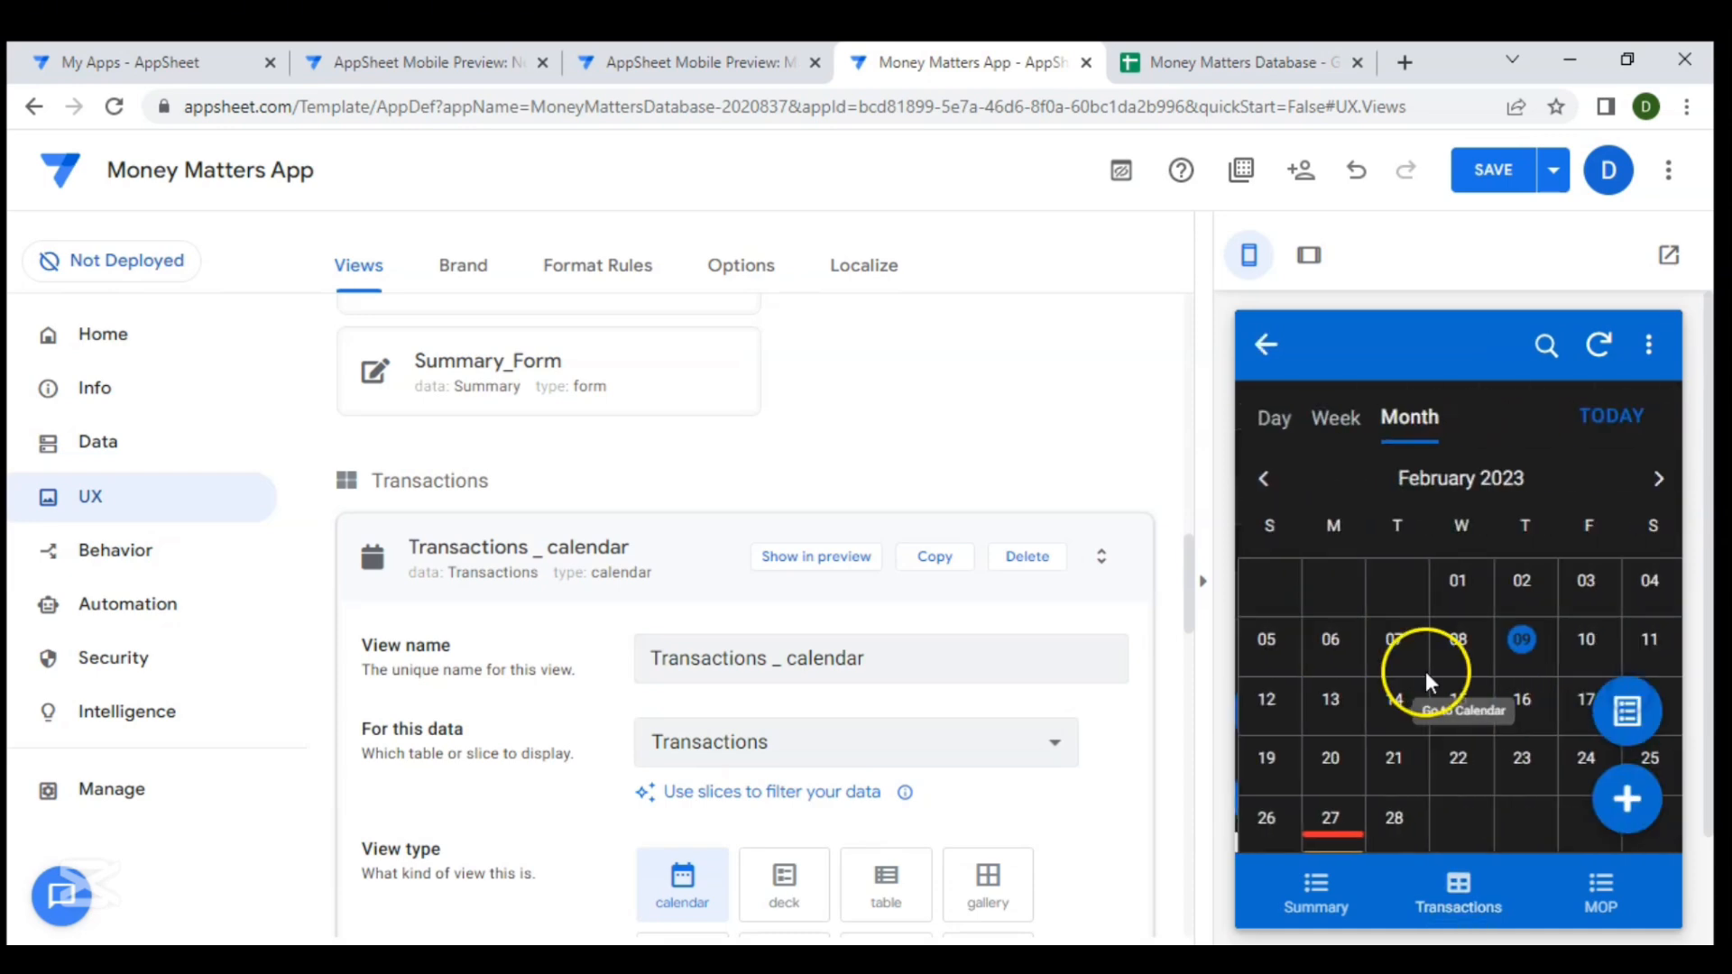
pyautogui.click(1623, 710)
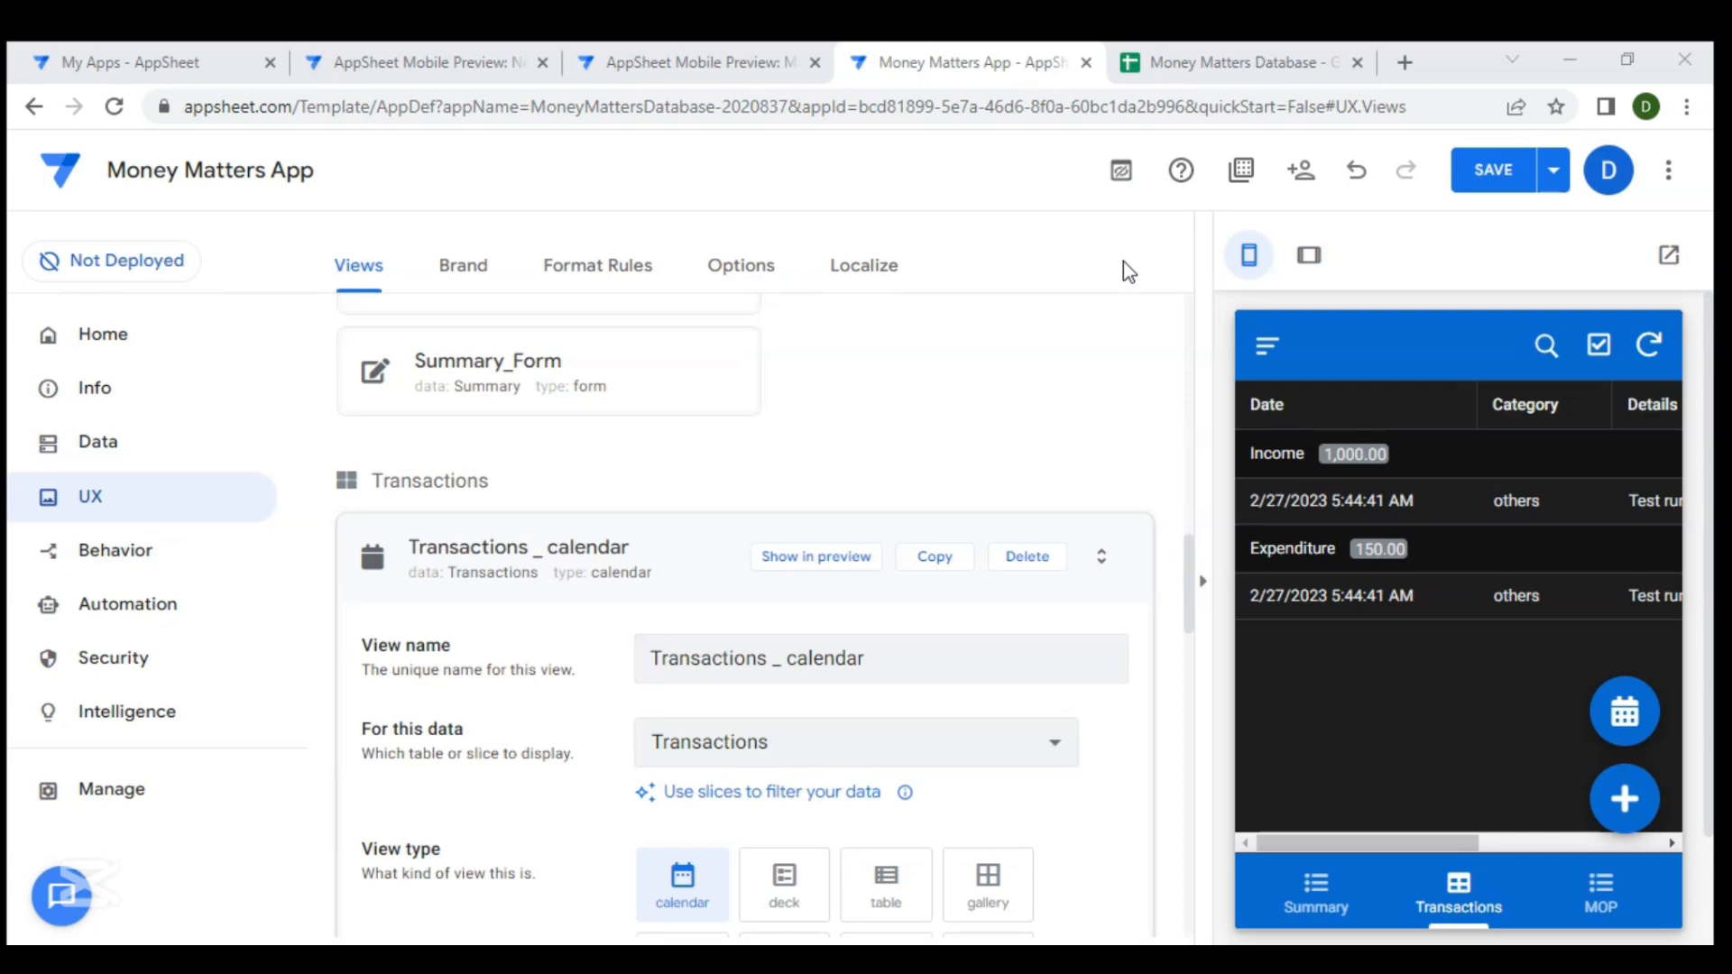
# - Switch to the AppSheet Mobile Preview tab and open its Owned by me app list
pyautogui.click(792, 437)
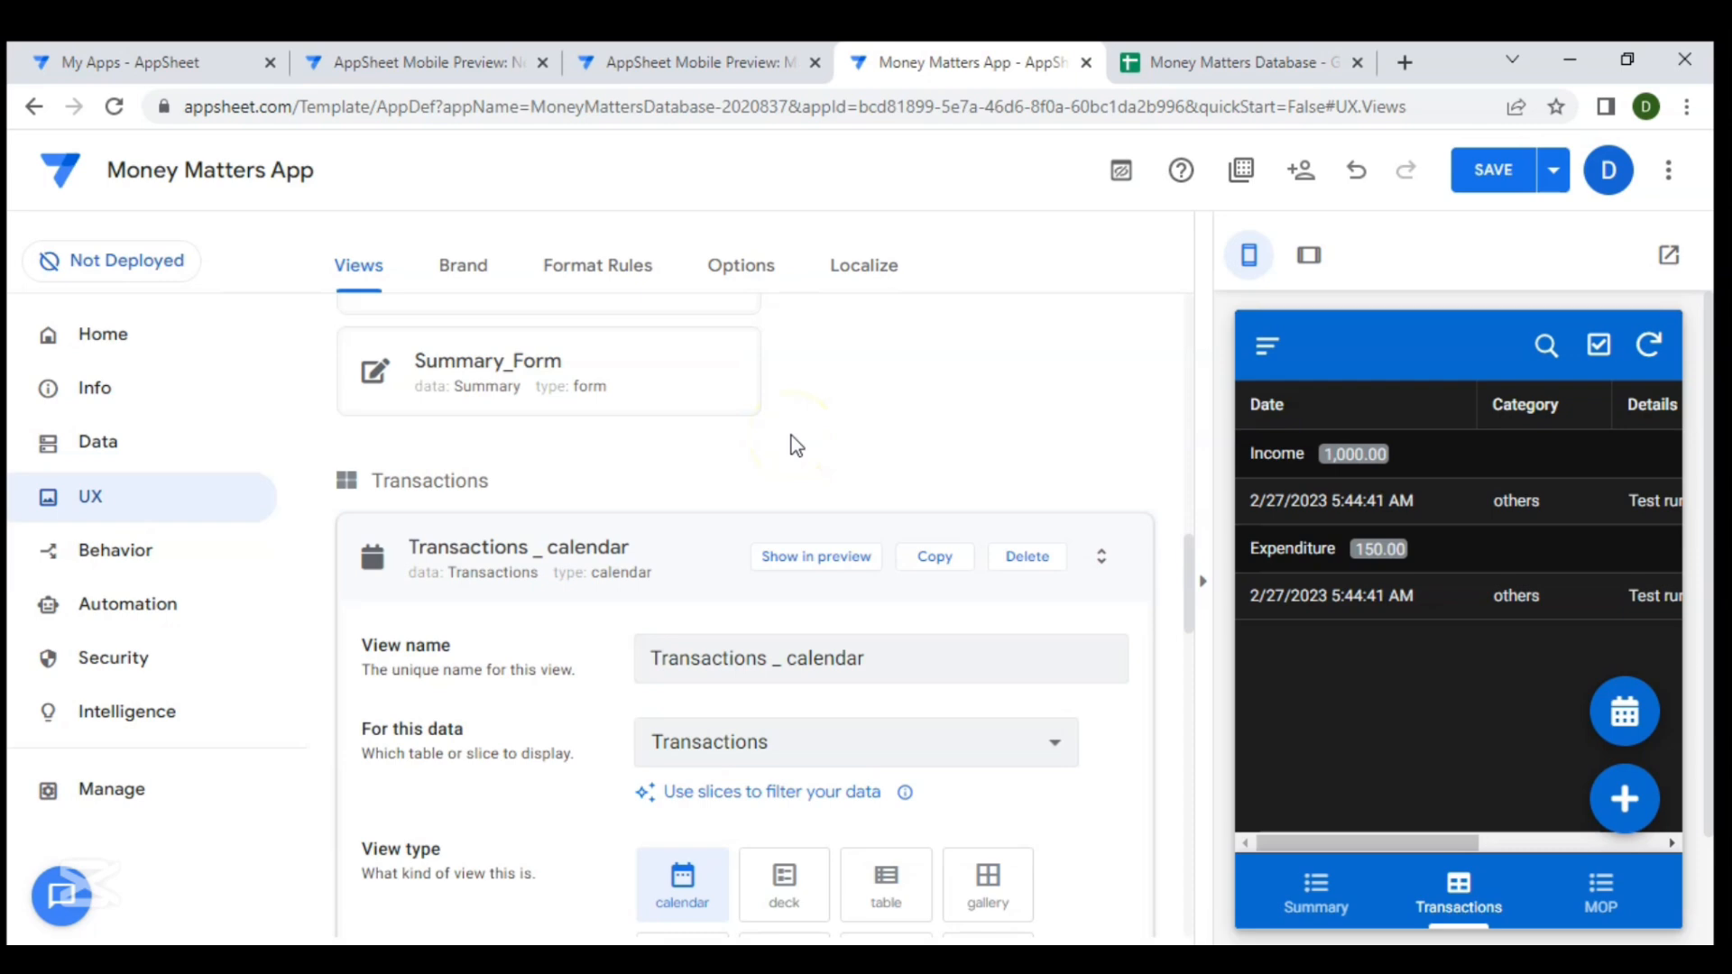
pyautogui.click(665, 67)
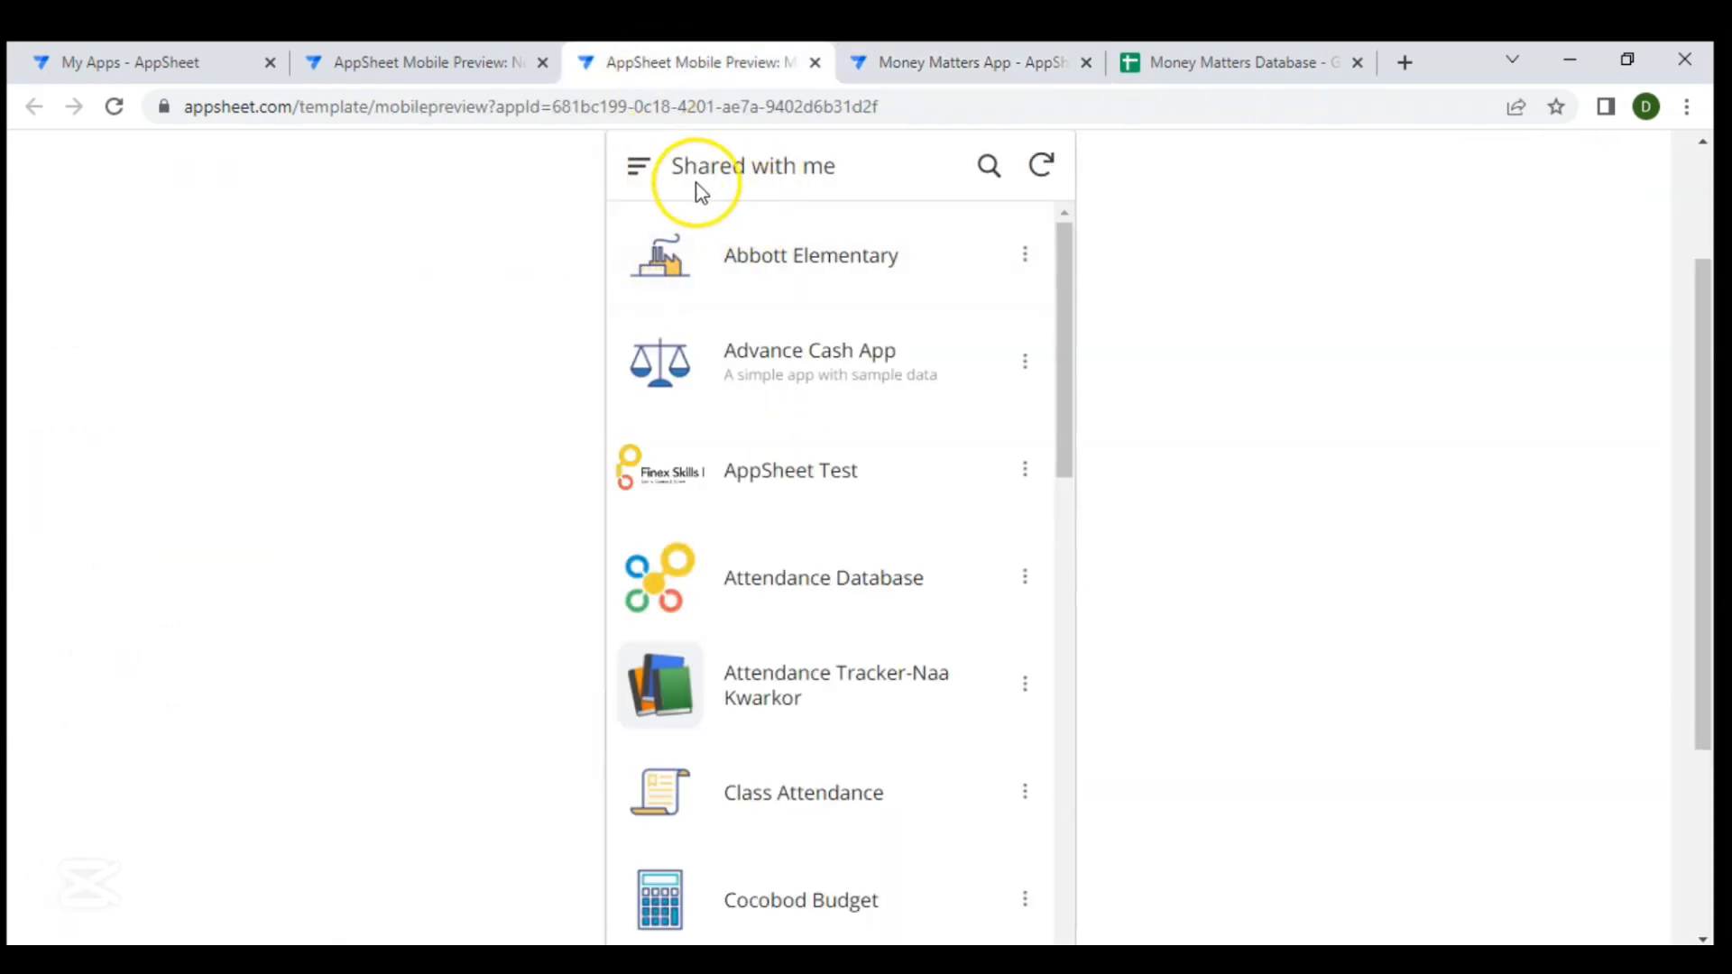
pyautogui.click(640, 168)
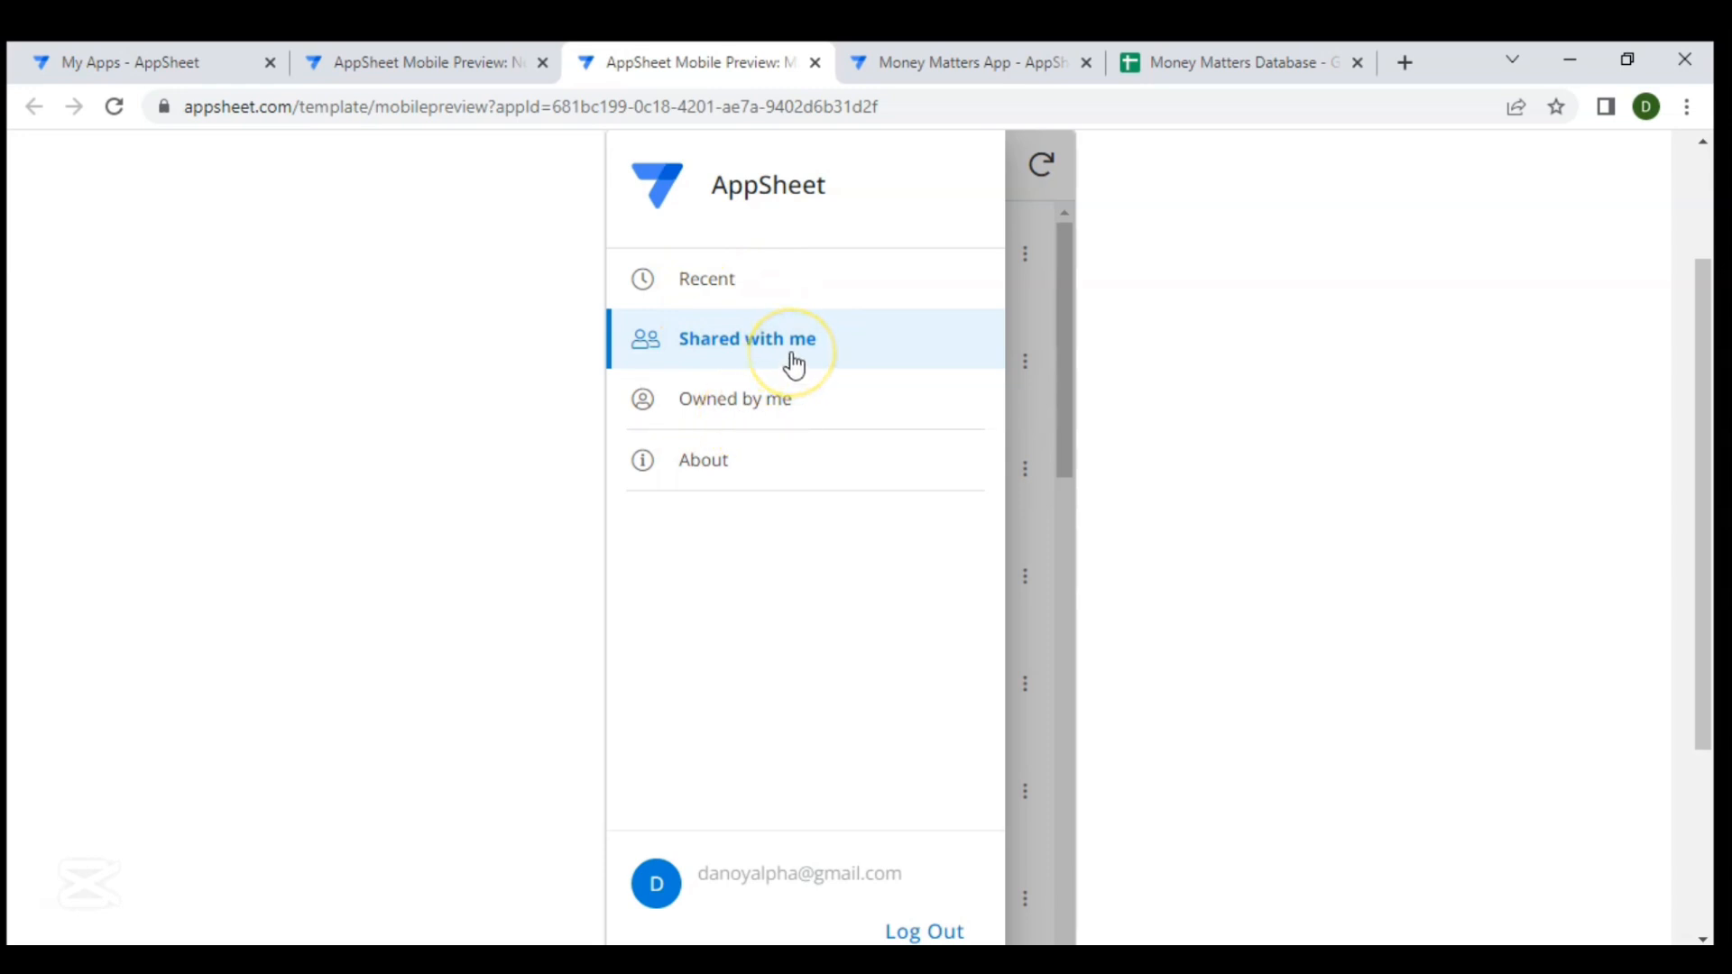
pyautogui.click(681, 413)
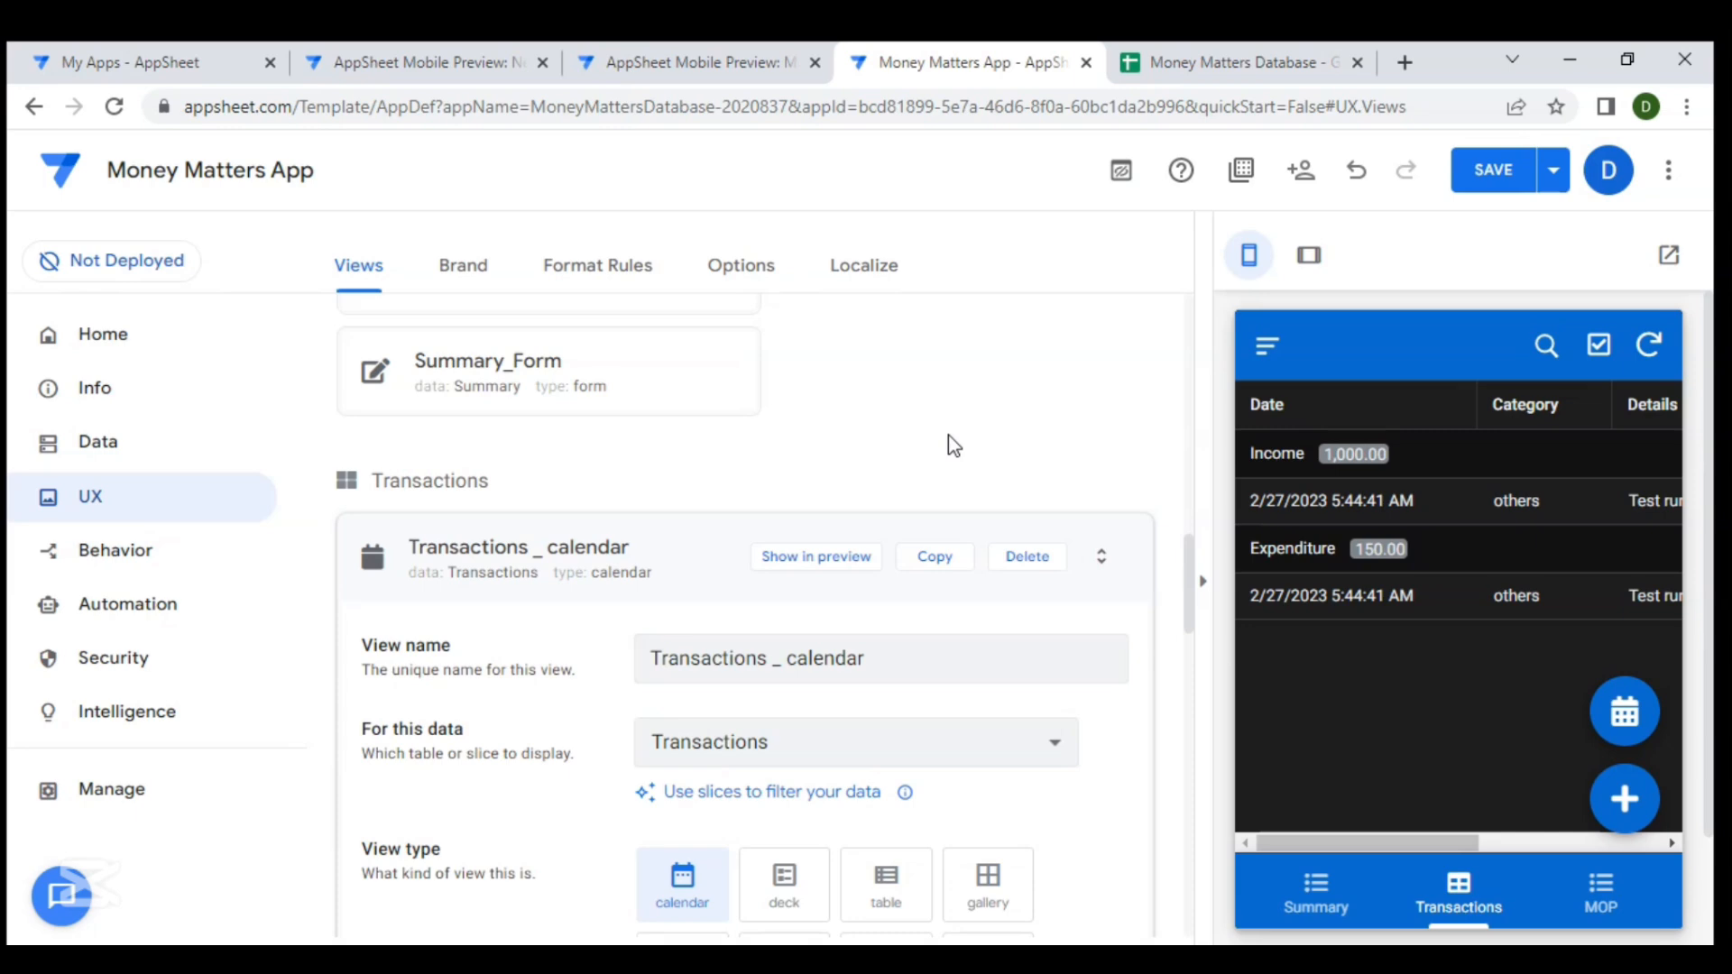
pyautogui.click(913, 447)
pyautogui.click(288, 677)
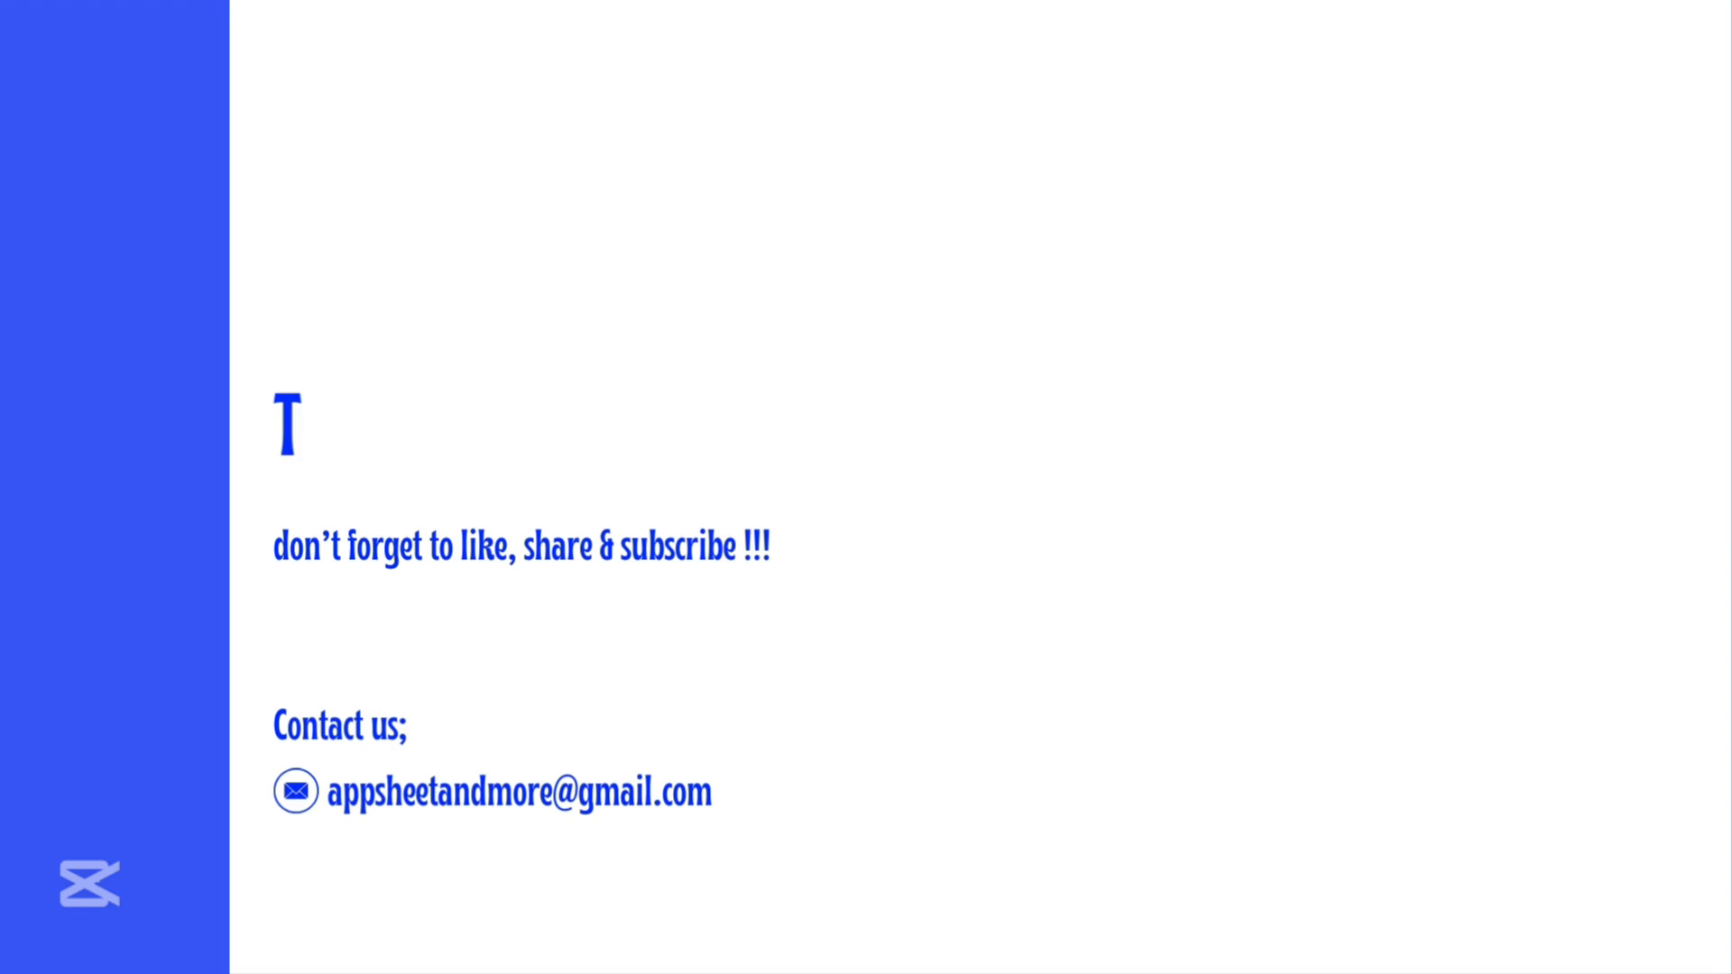